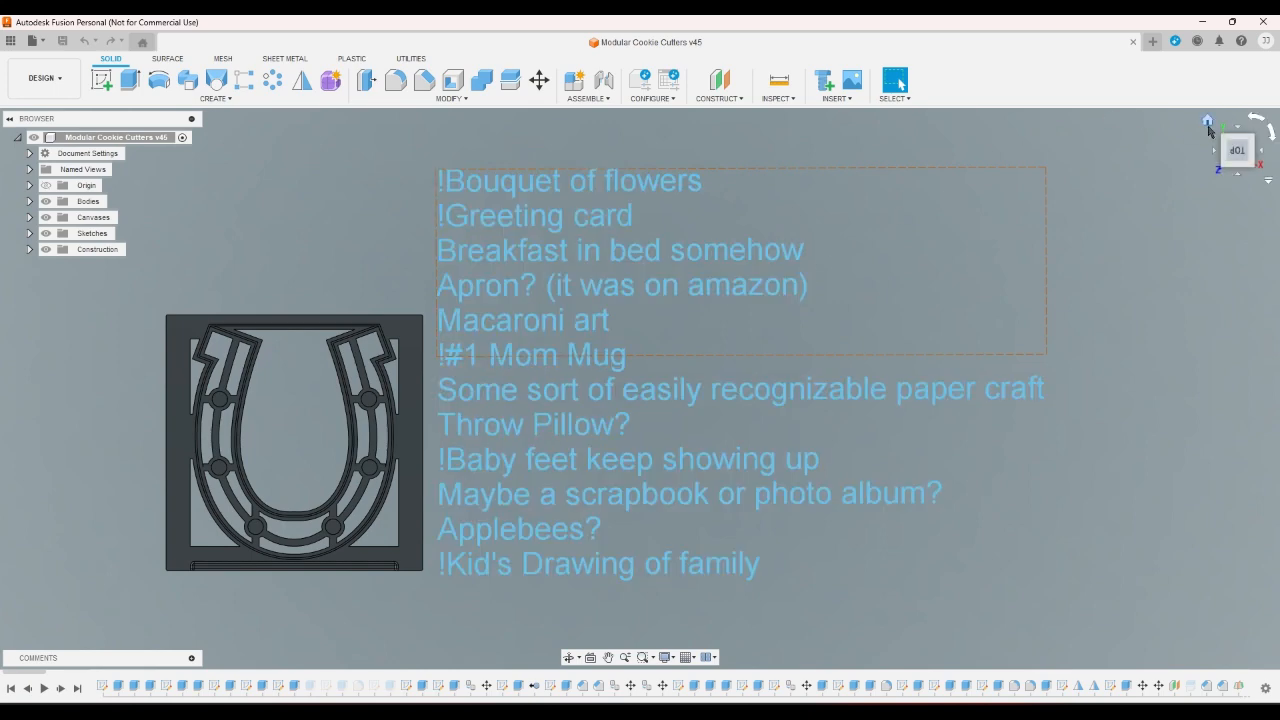
Review the cookie cutter idea list beside the horseshoe cutter, looking closely at the entries around "#1 Mom Mug"
left_click(1208, 125)
left_click(1234, 144)
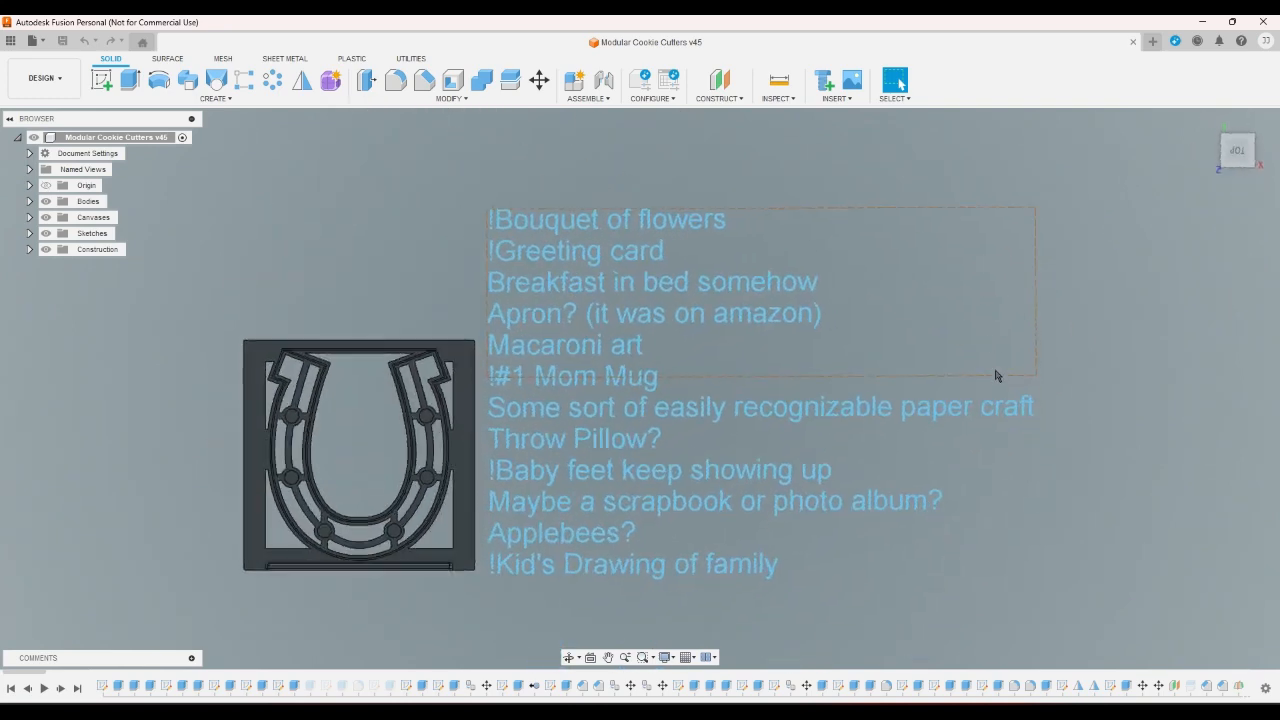
scroll(1049, 559, "up", 2)
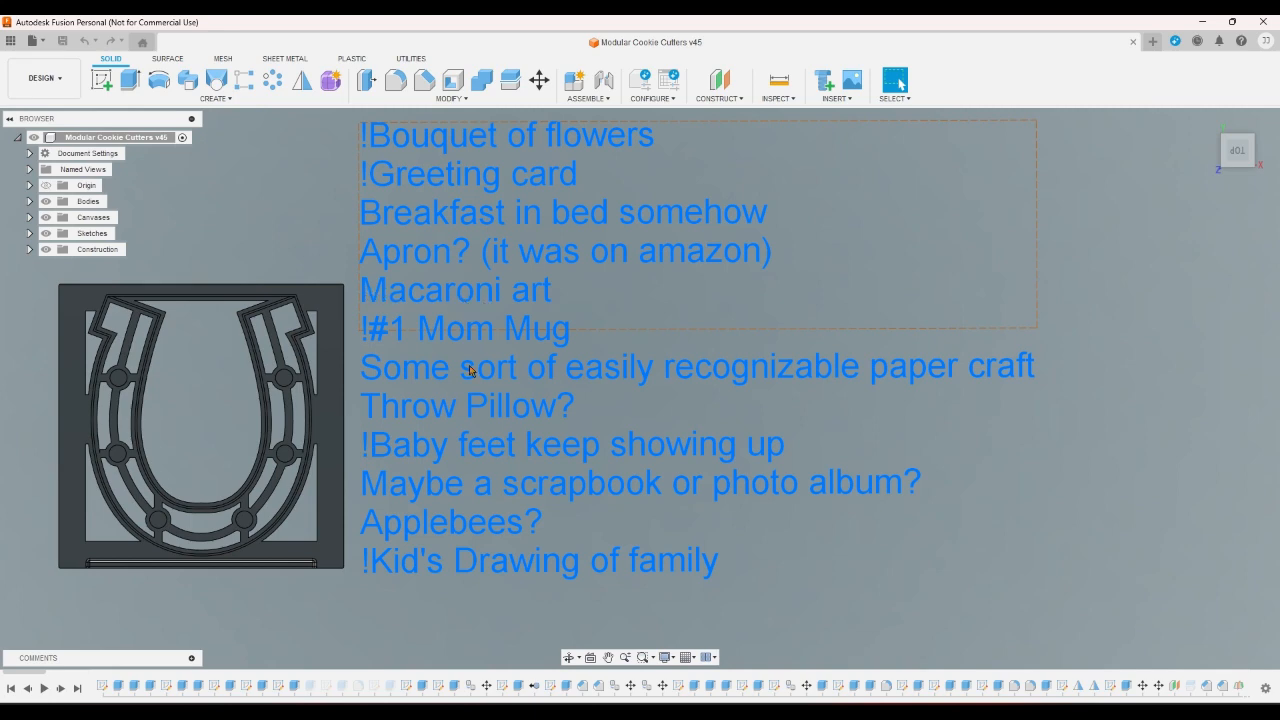
scroll(497, 300, "up", 3)
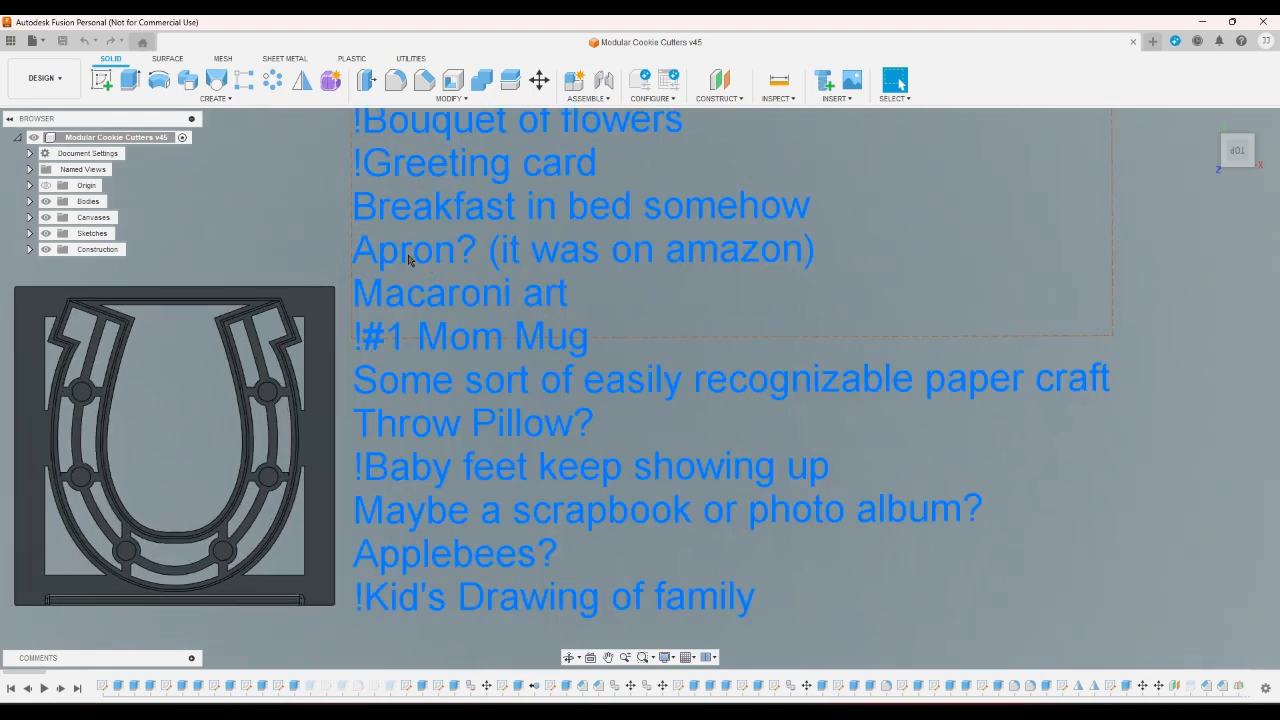
scroll(620, 218, "down", 2)
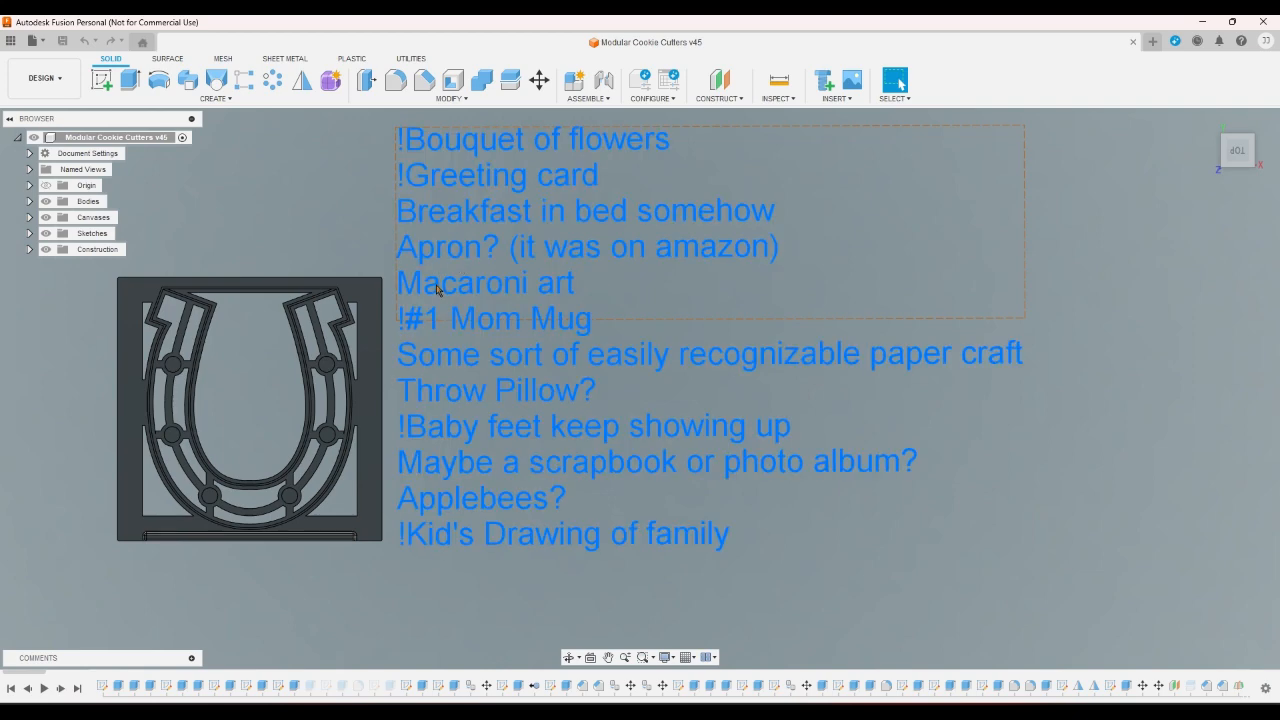
scroll(436, 290, "up", 1)
scroll(436, 290, "down", 1)
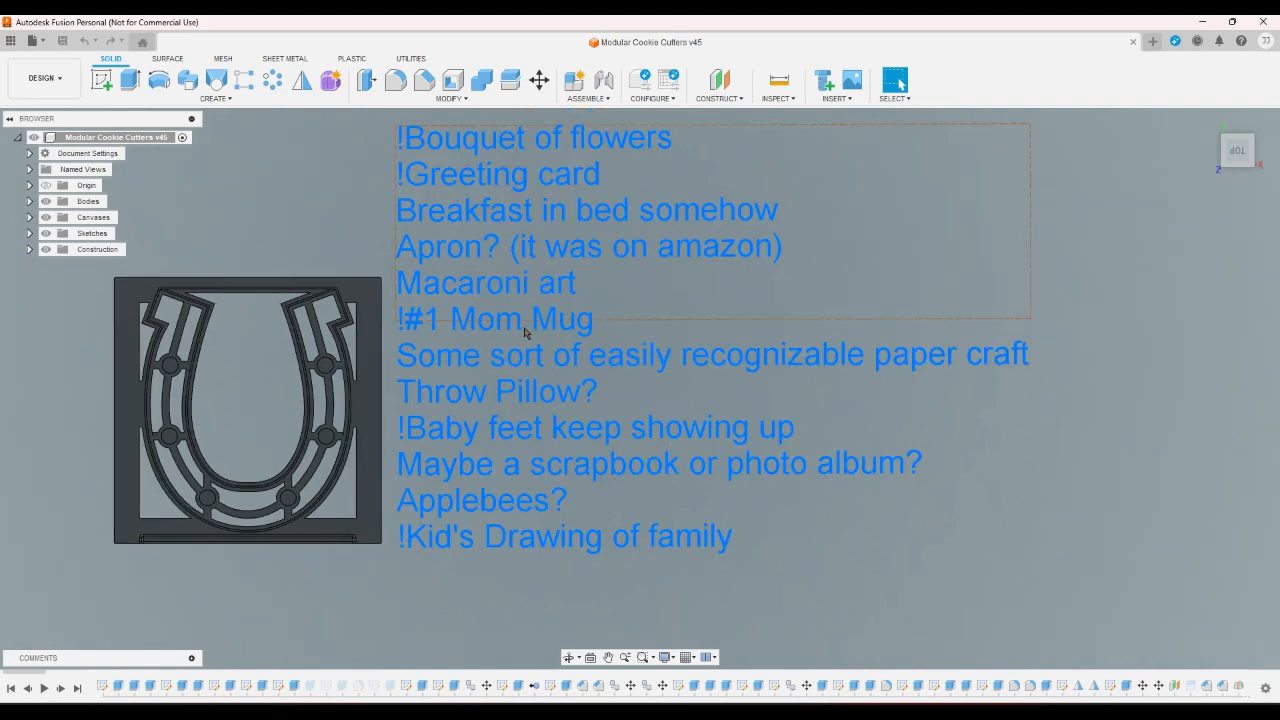
scroll(424, 333, "up", 1)
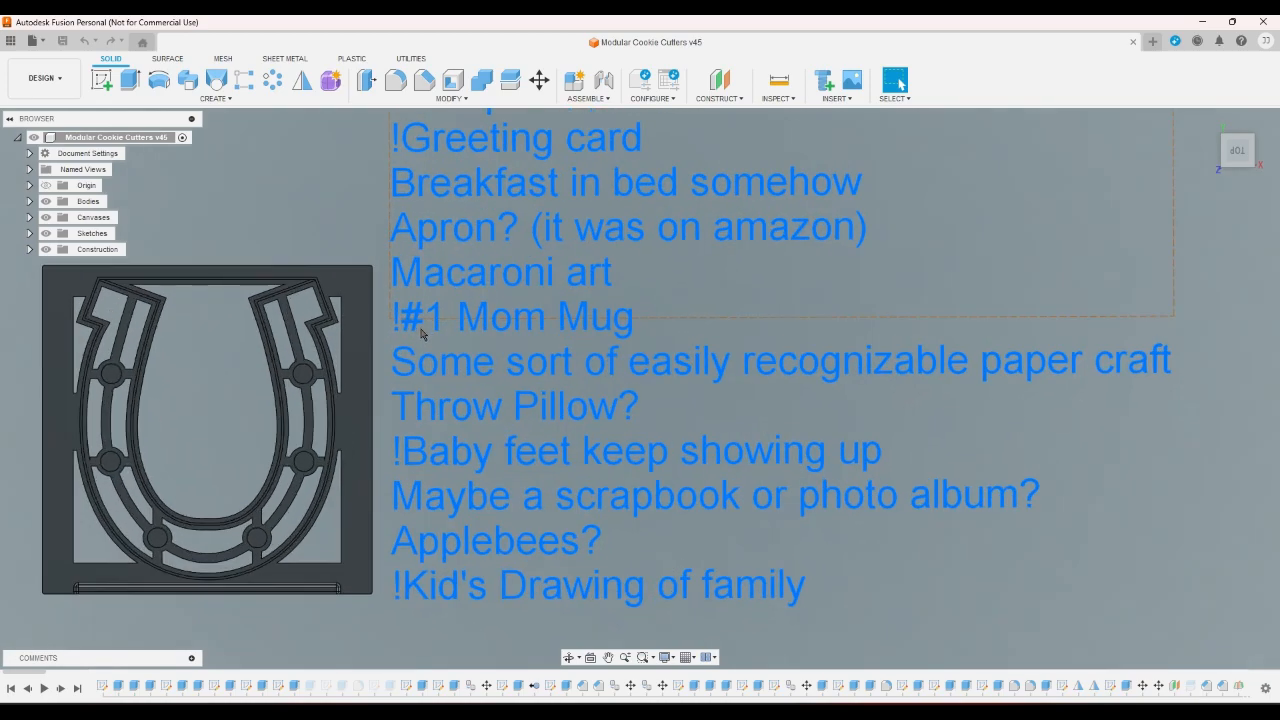
scroll(420, 332, "up", 2)
scroll(440, 317, "up", 1)
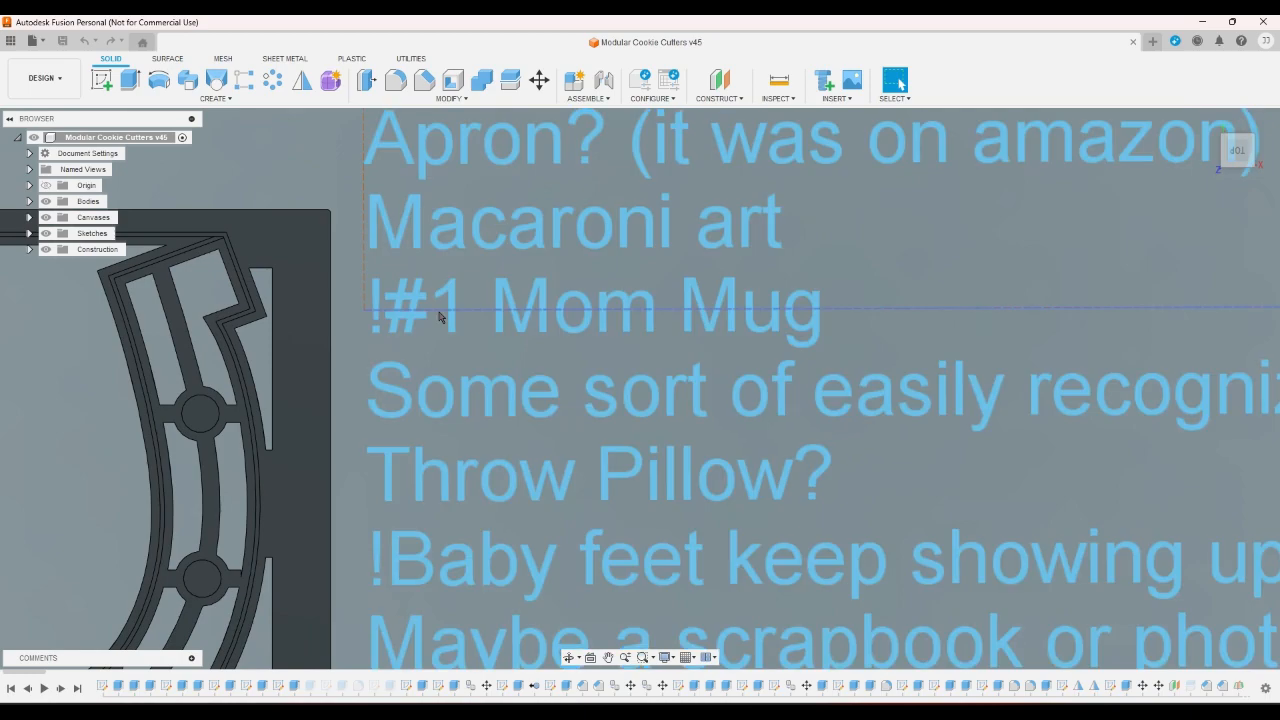
scroll(430, 322, "up", 1)
scroll(421, 327, "down", 1)
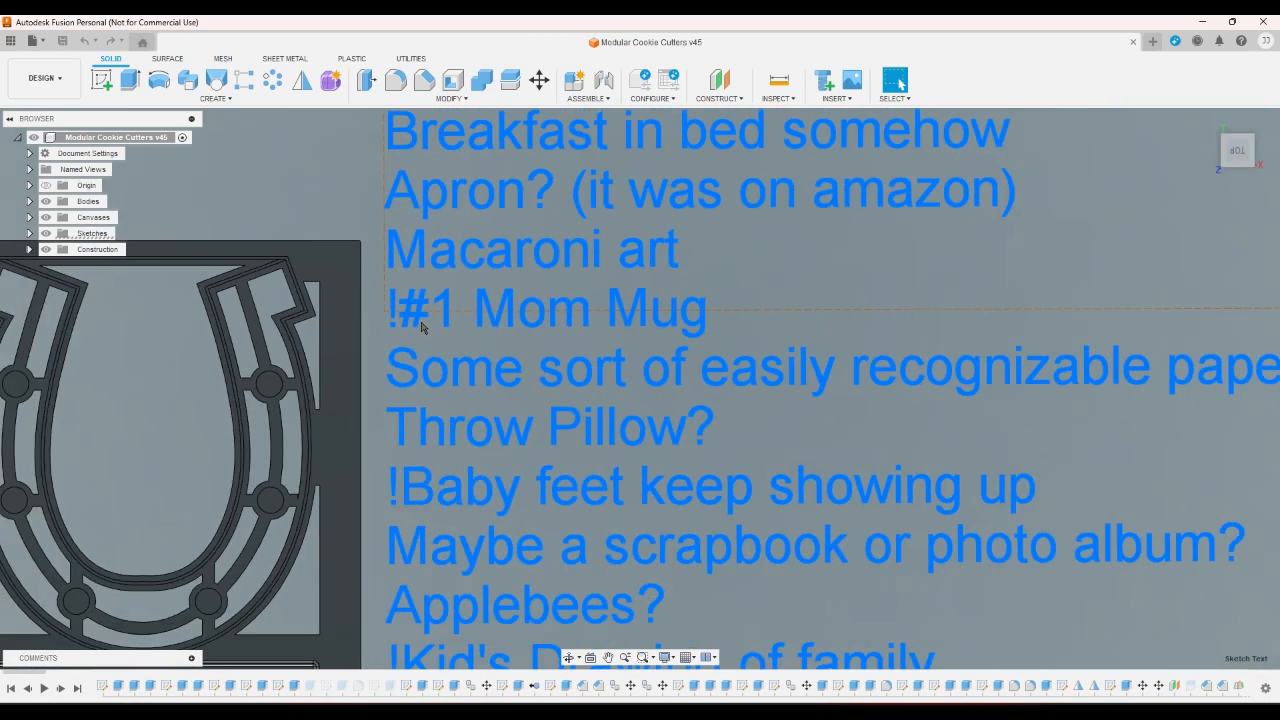
scroll(421, 327, "up", 1)
scroll(422, 326, "up", 1)
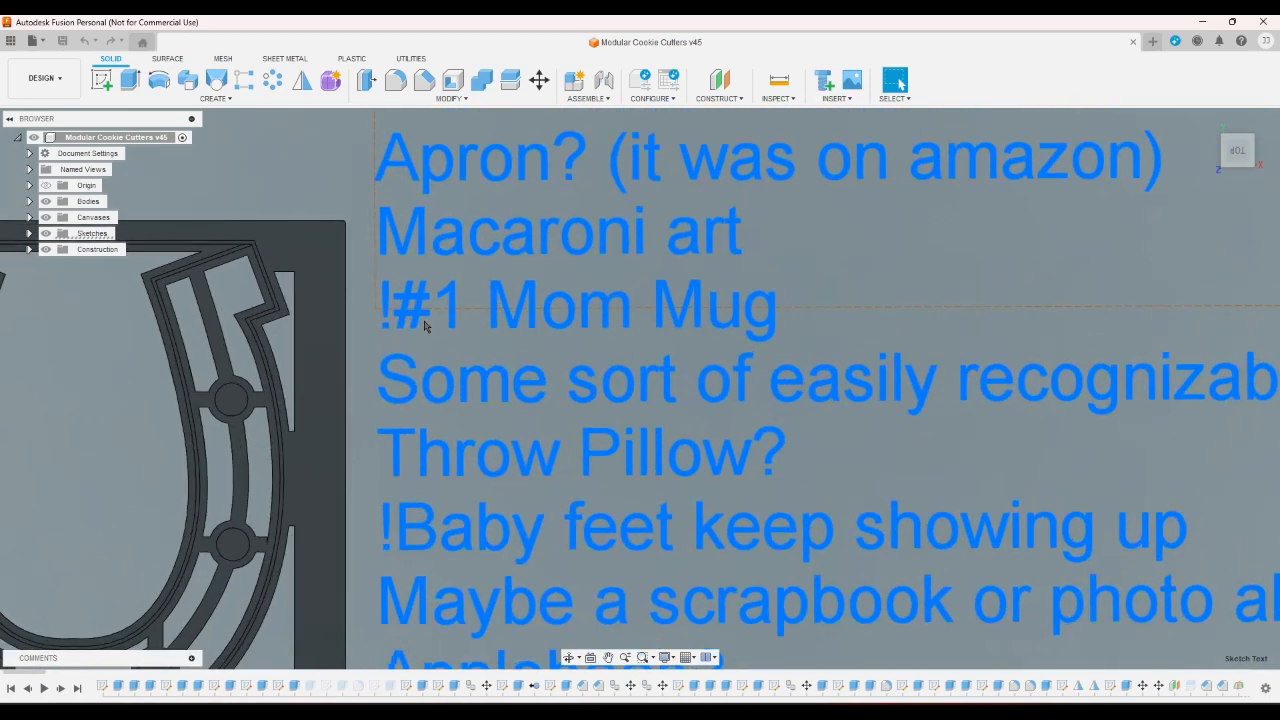
scroll(424, 326, "down", 2)
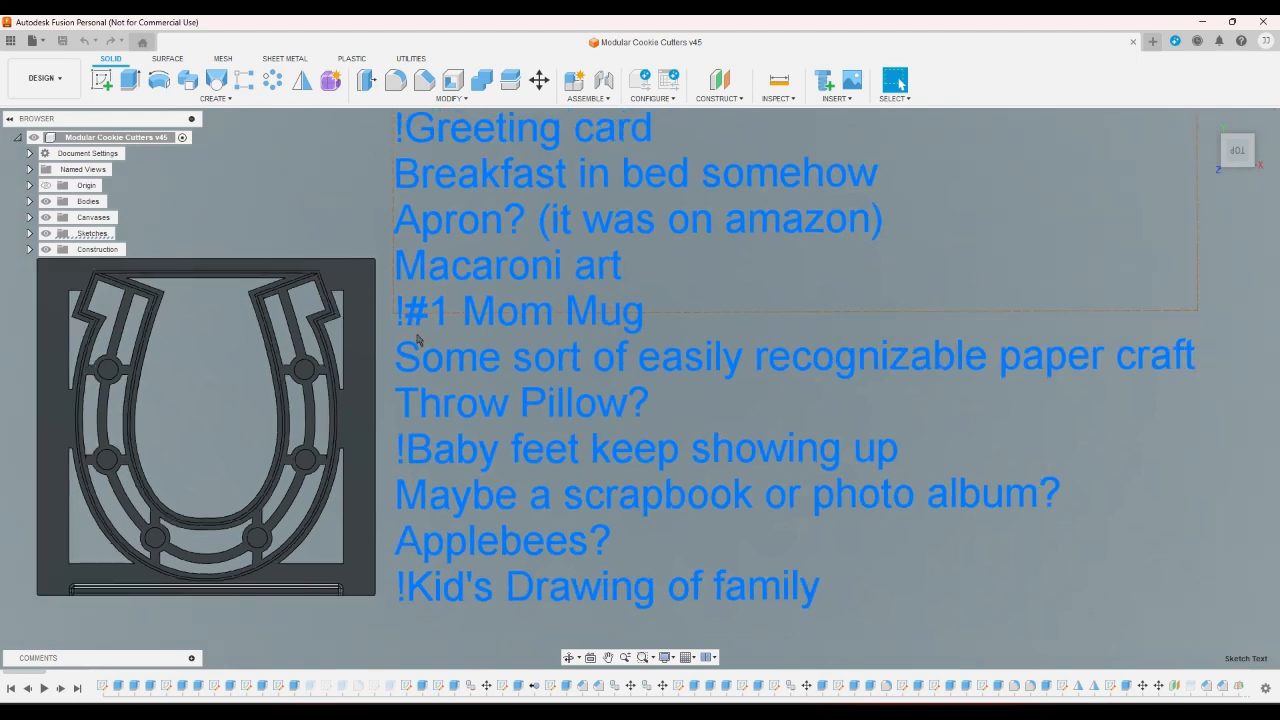
scroll(422, 338, "up", 1)
scroll(422, 338, "up", 1)
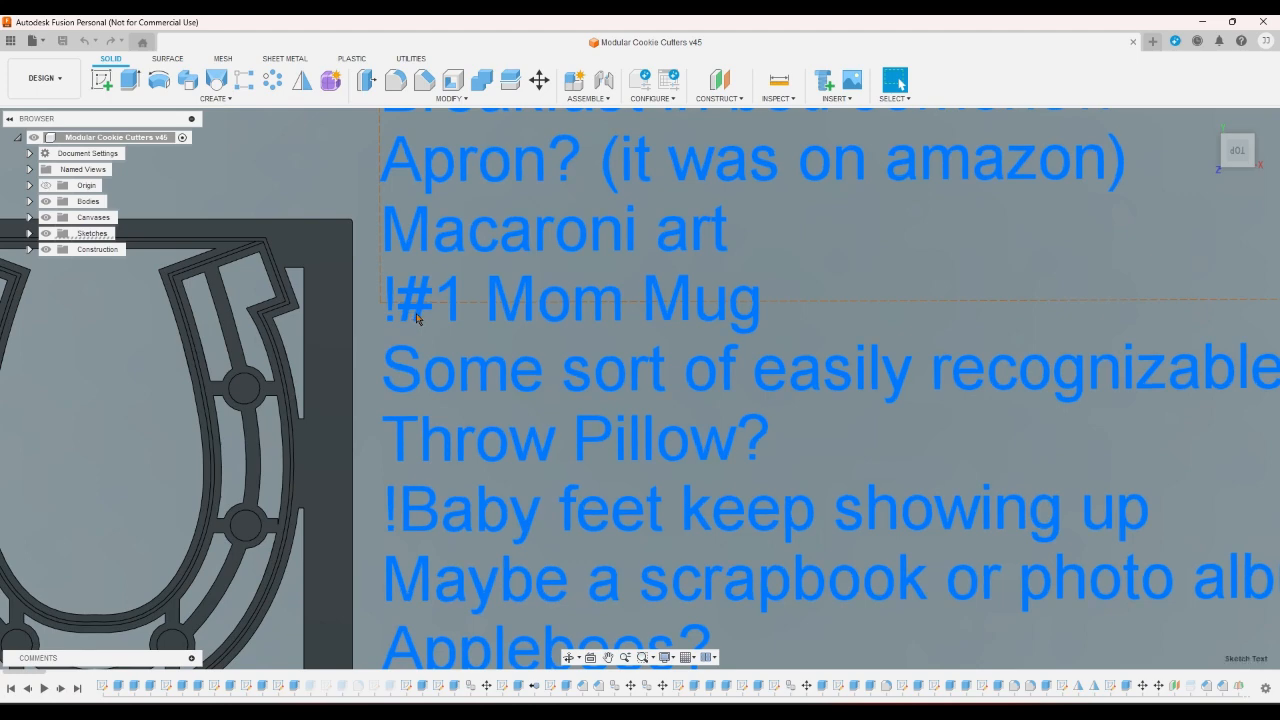
scroll(417, 318, "up", 1)
scroll(417, 318, "down", 3)
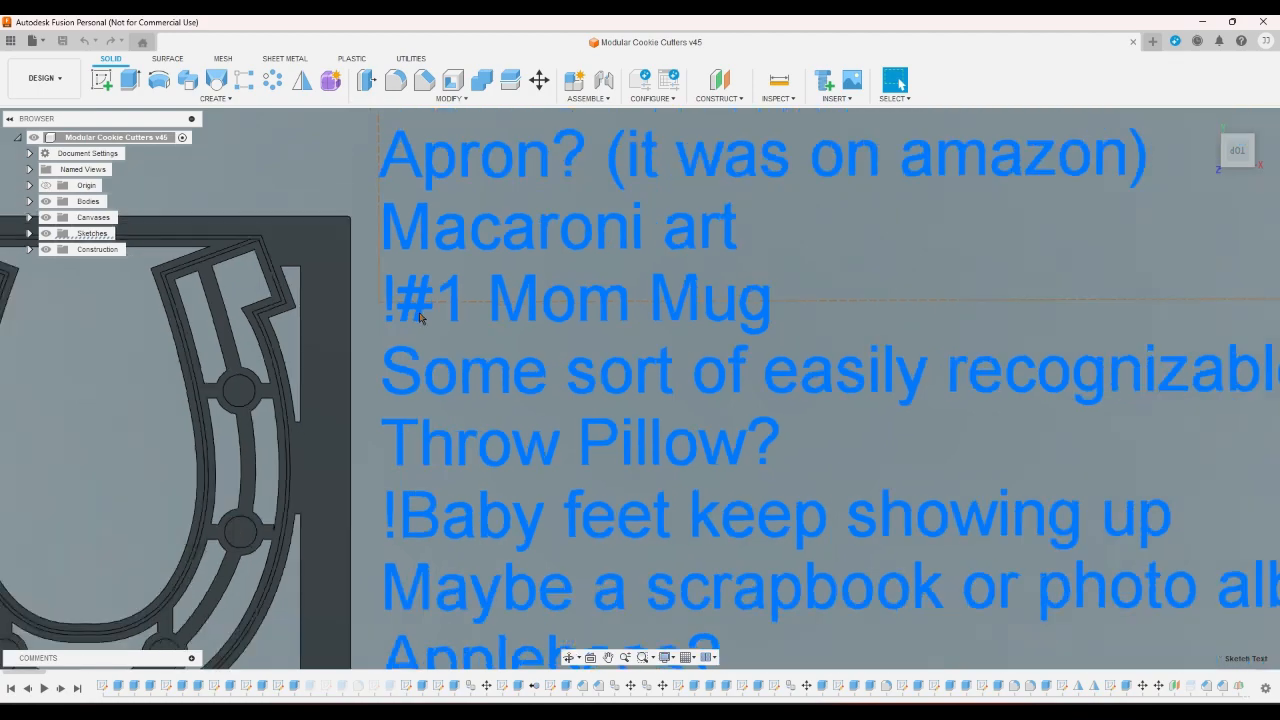
scroll(424, 348, "up", 1)
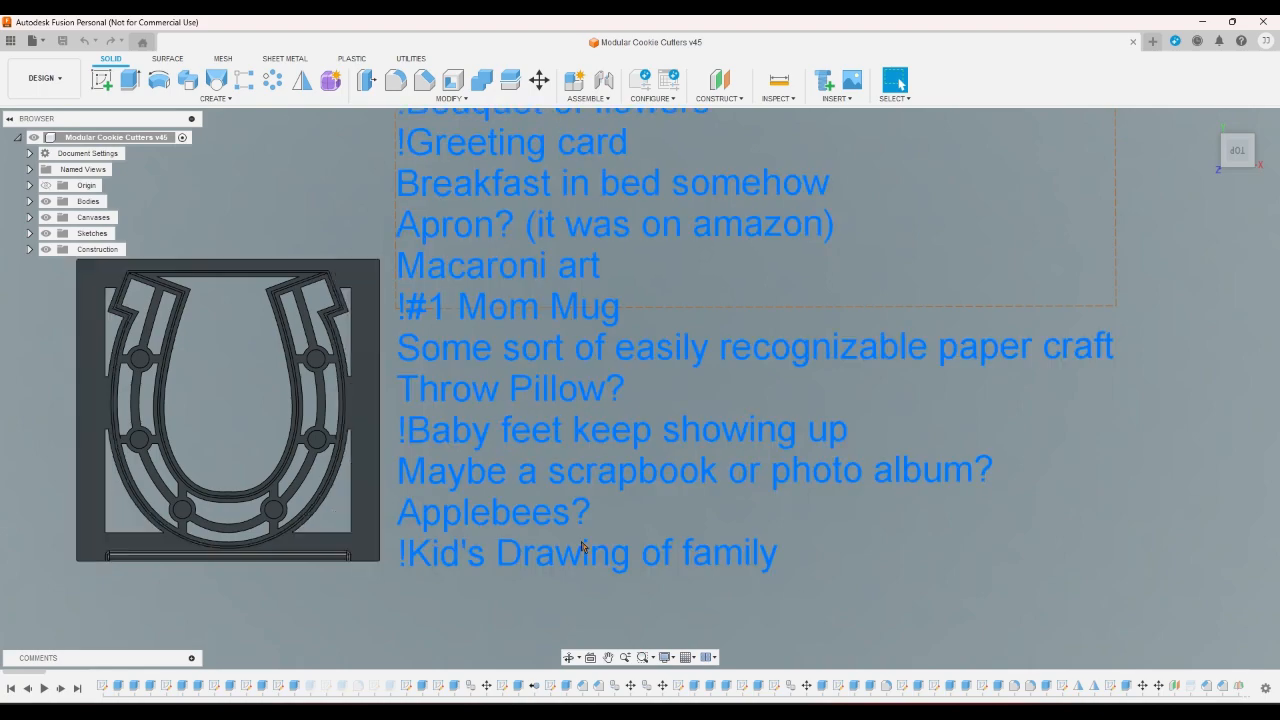
Read through the idea list's remaining entries, from the throw pillow and baby feet down to "Kid's Drawing of family"
left_click(798, 588)
left_click(540, 563)
scroll(952, 676, "down", 3)
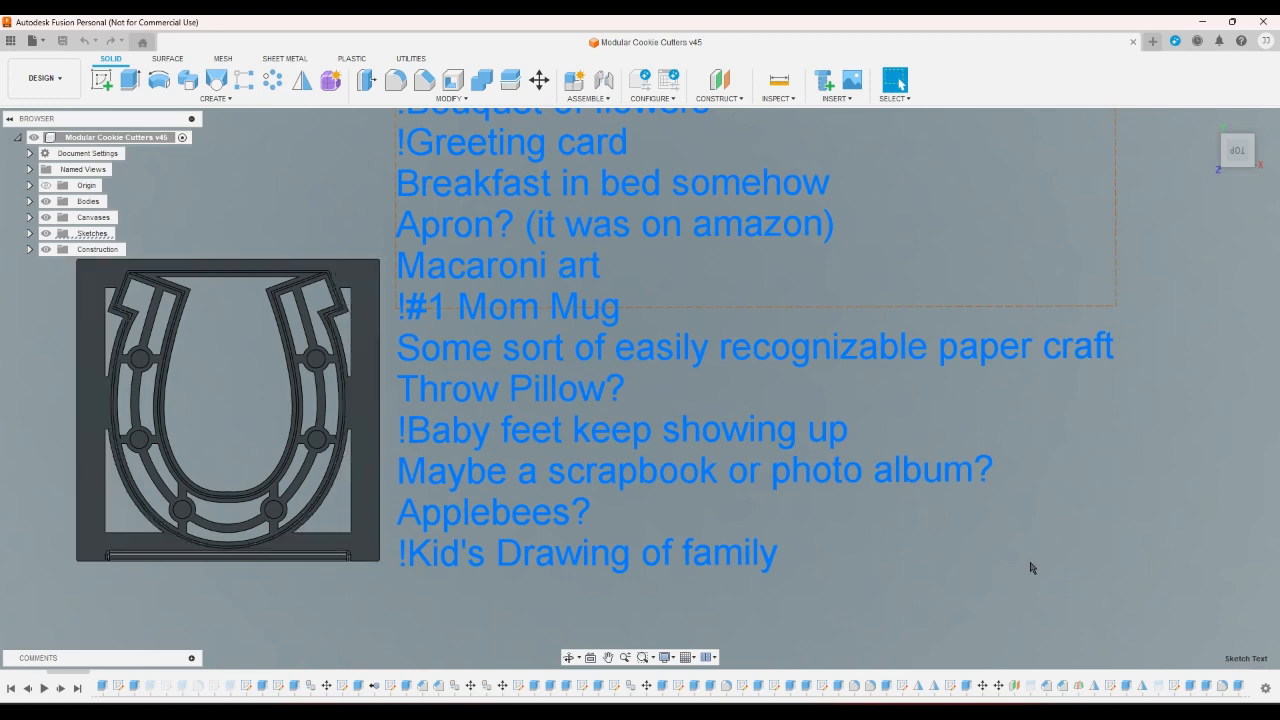
left_click(601, 486)
left_click(501, 615)
left_click(490, 531)
left_click(869, 582)
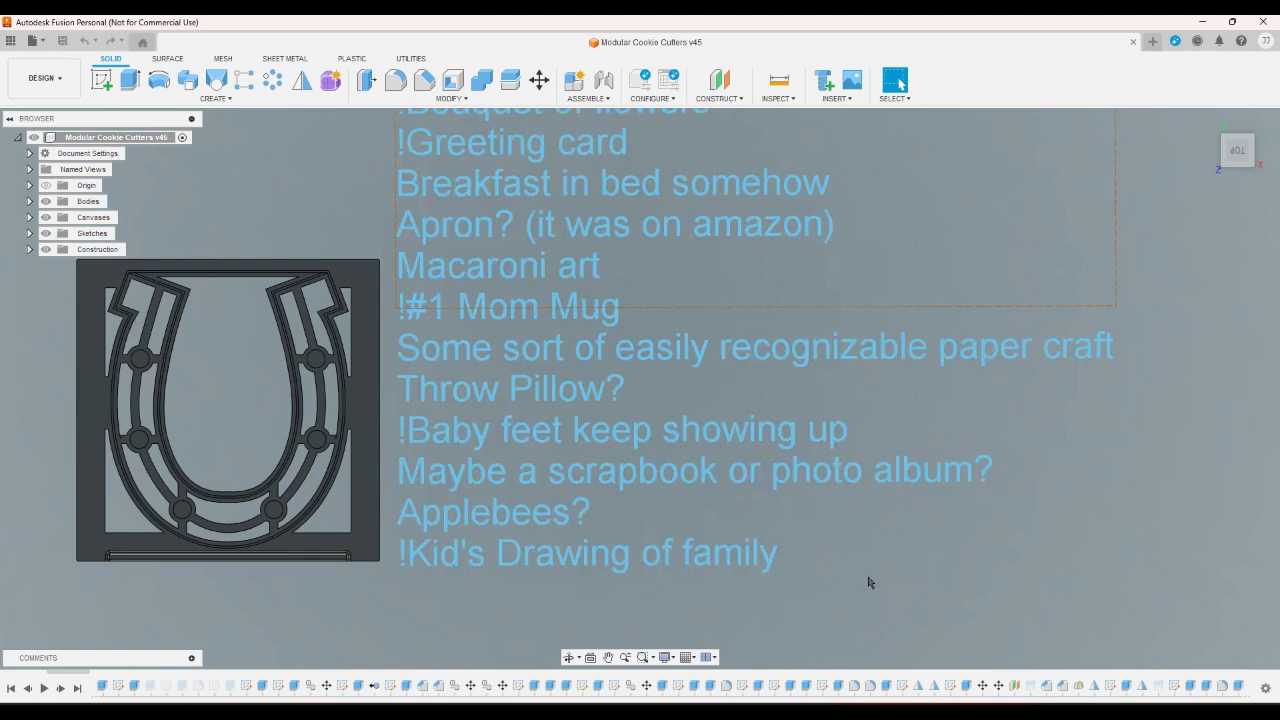
scroll(869, 582, "down", 1)
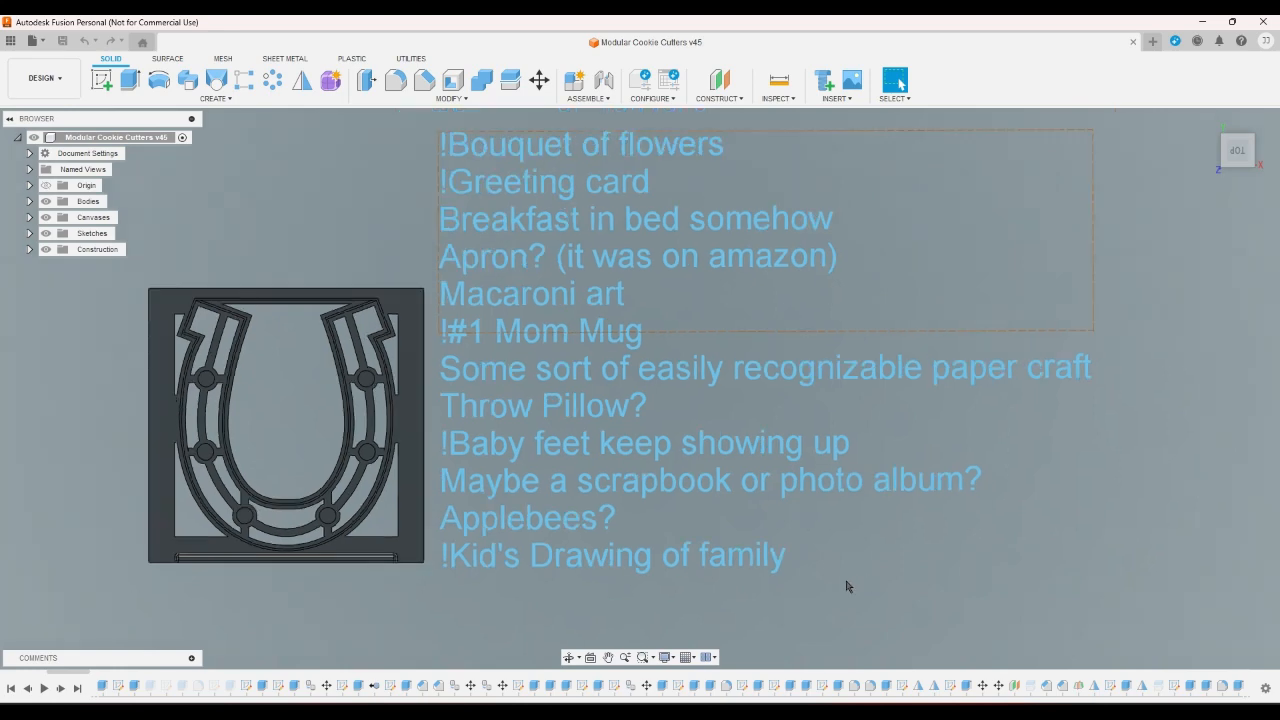
scroll(590, 520, "up", 1)
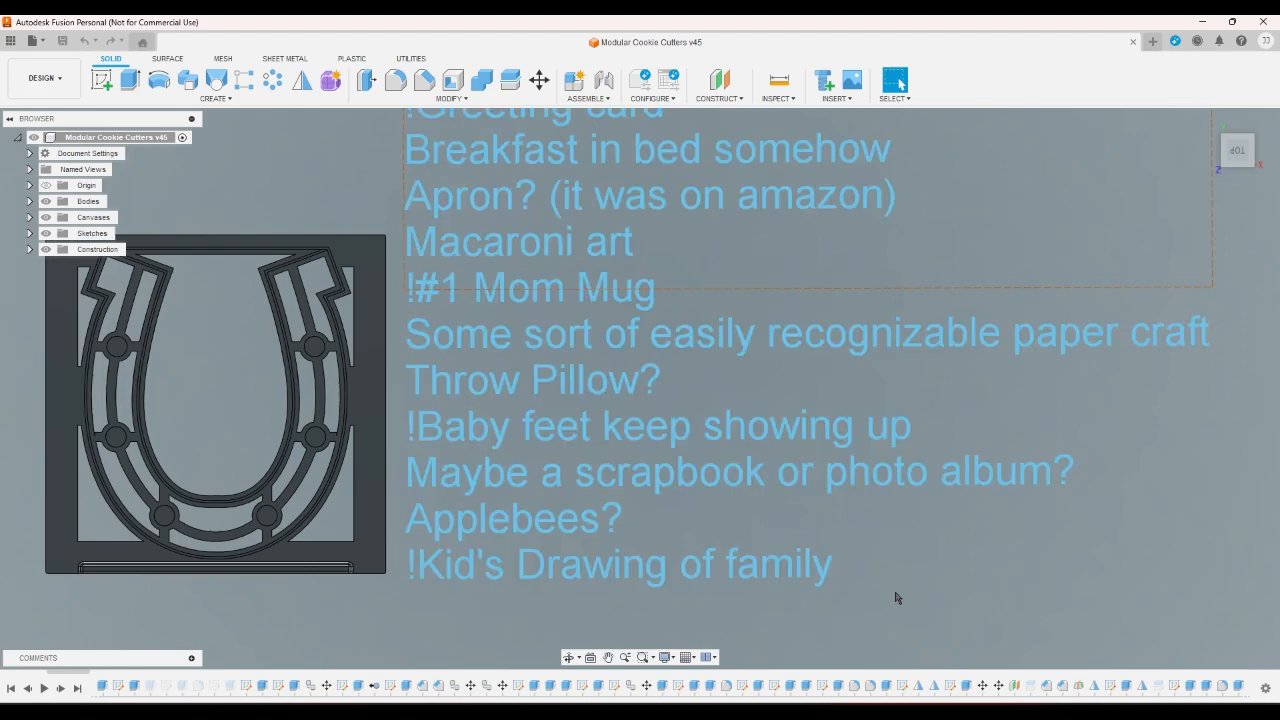
scroll(628, 550, "down", 2)
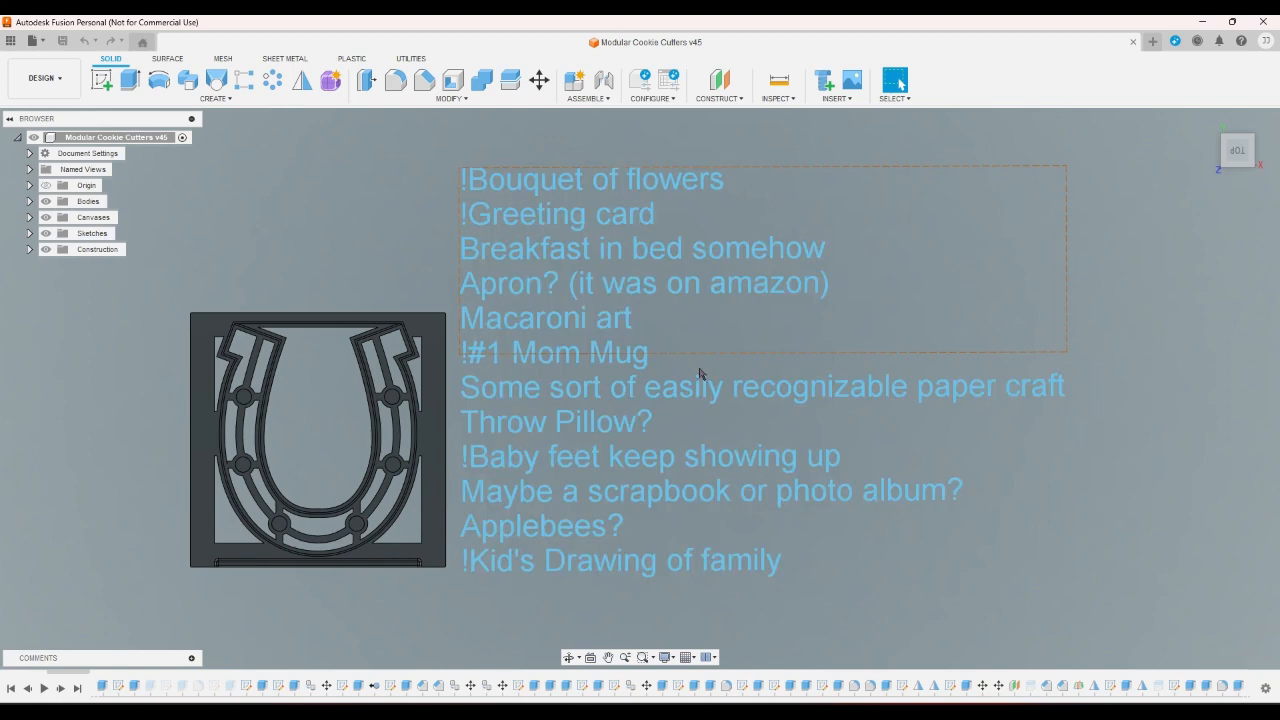
left_click(627, 365)
scroll(415, 373, "down", 1)
scroll(532, 441, "up", 1)
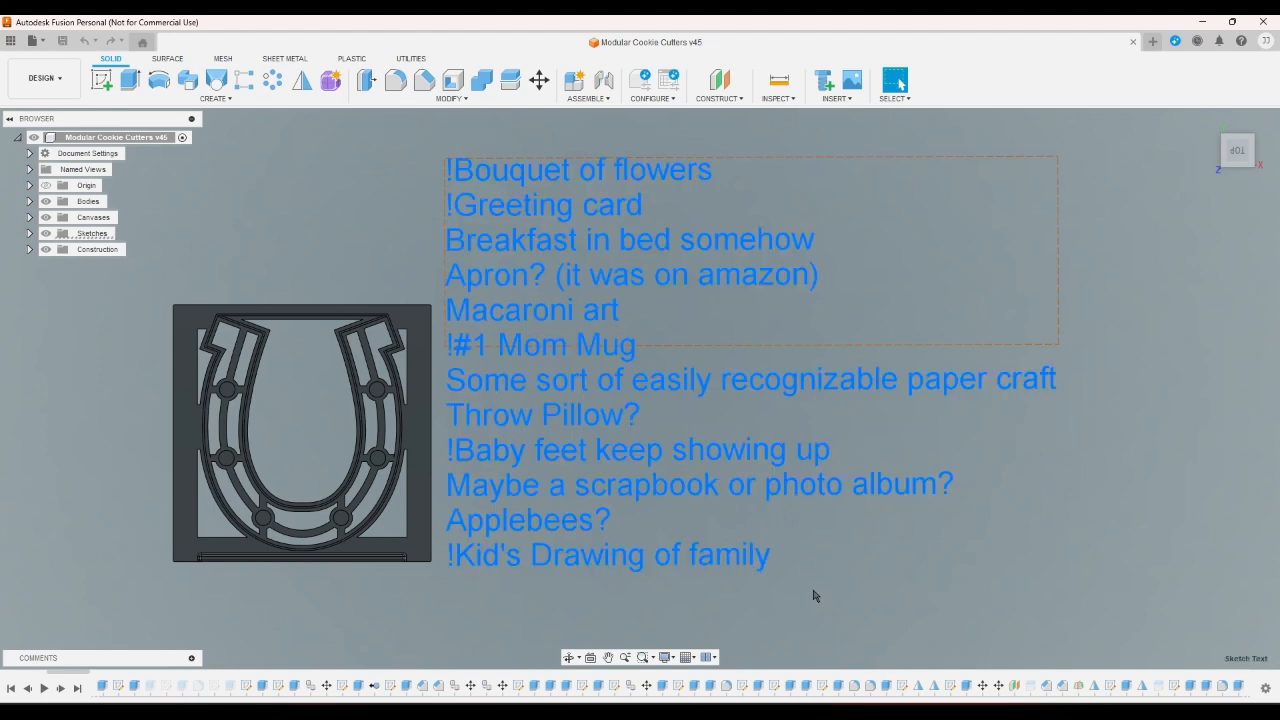
scroll(543, 380, "up", 2)
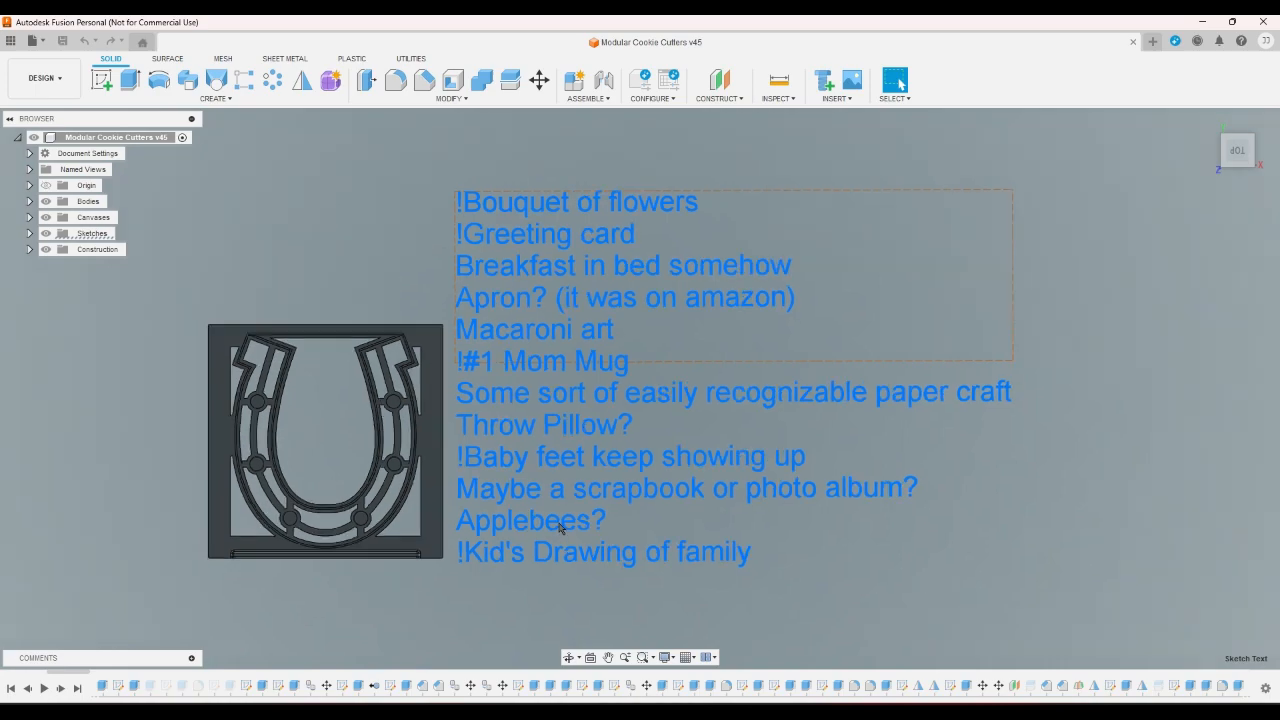
scroll(532, 413, "down", 2)
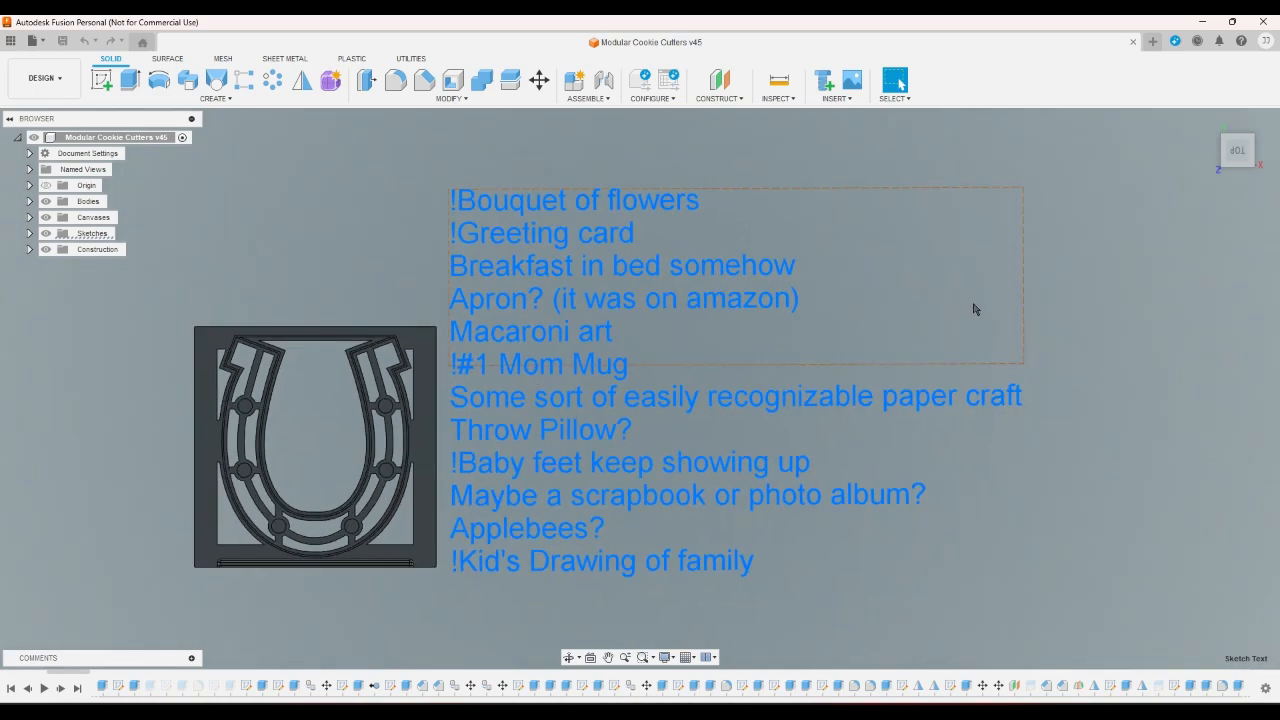
scroll(820, 232, "up", 1)
scroll(745, 260, "down", 2)
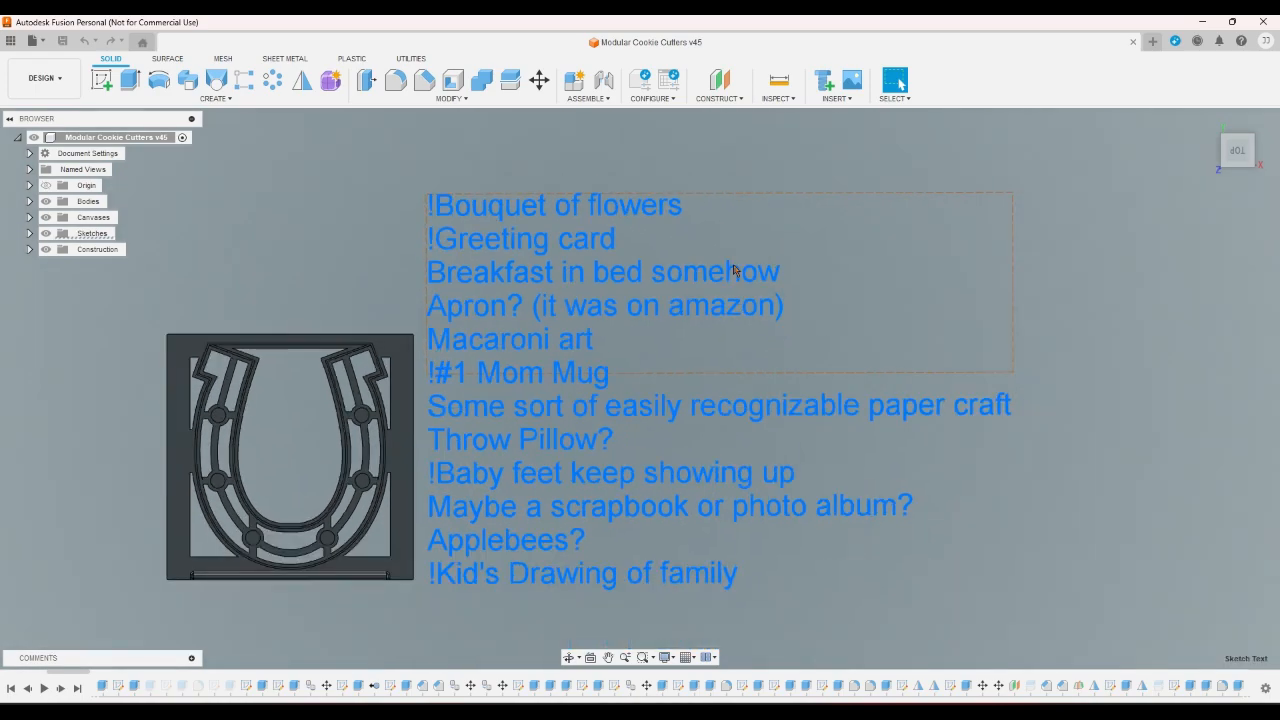
Examine the "Greeting card" entry near the start of the idea list, as well as the list as a whole
scroll(612, 245, "up", 1)
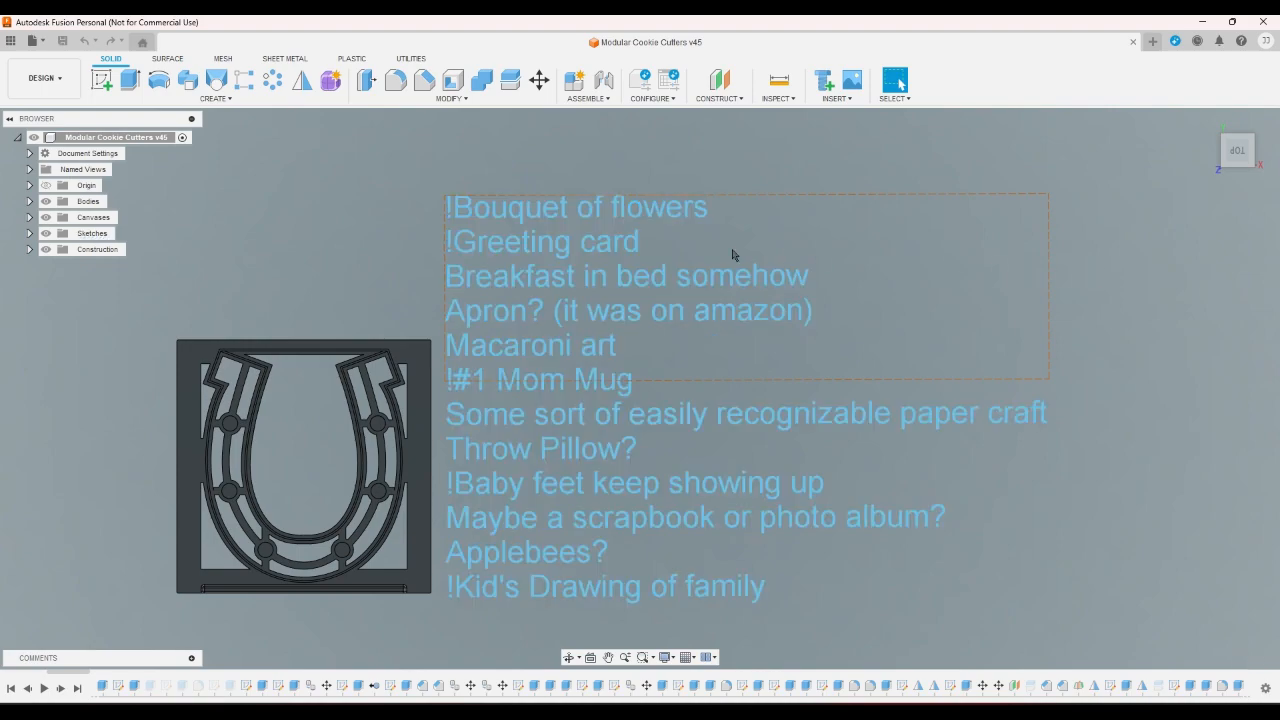
scroll(585, 247, "up", 1)
scroll(473, 243, "up", 2)
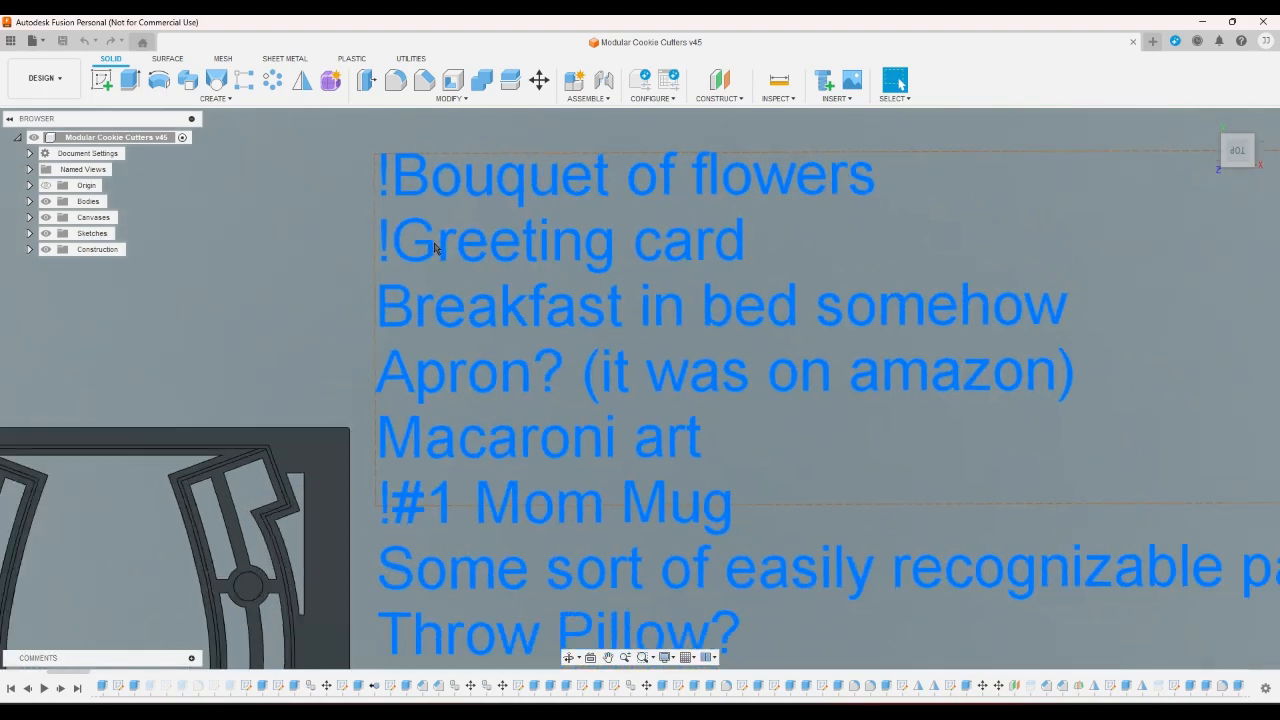
scroll(434, 248, "down", 2)
scroll(466, 252, "up", 2)
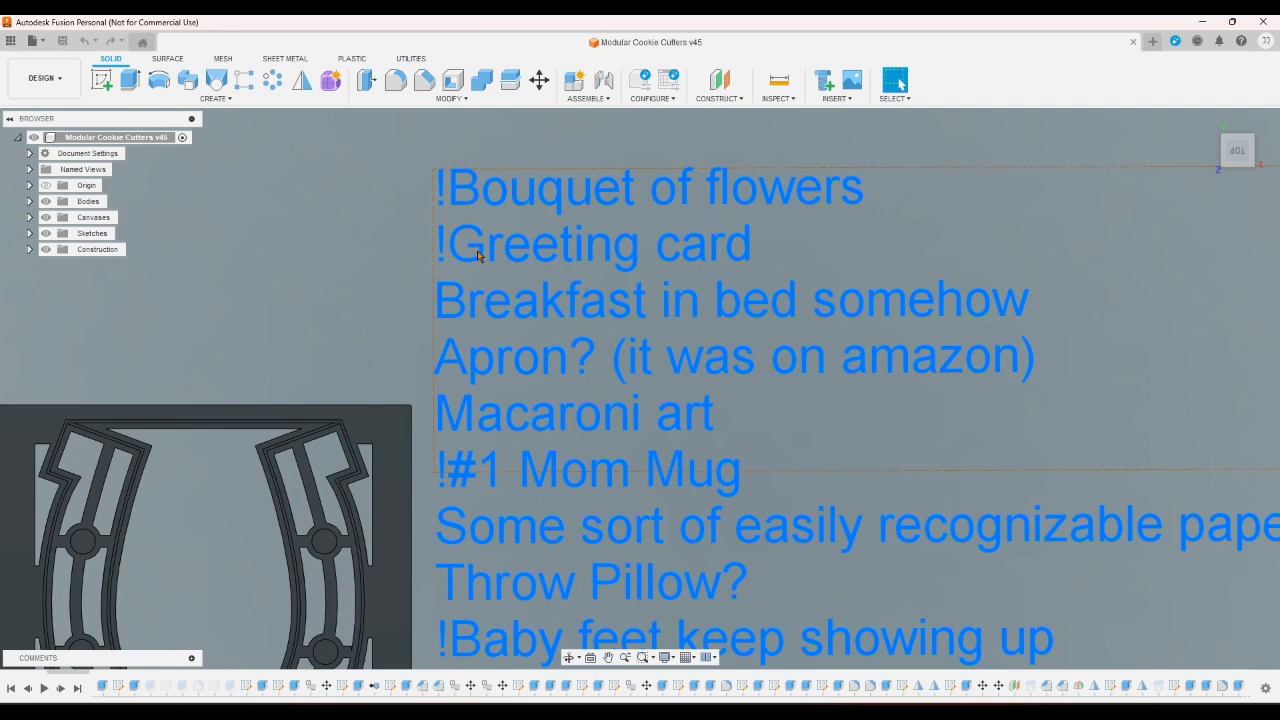
scroll(492, 251, "down", 3)
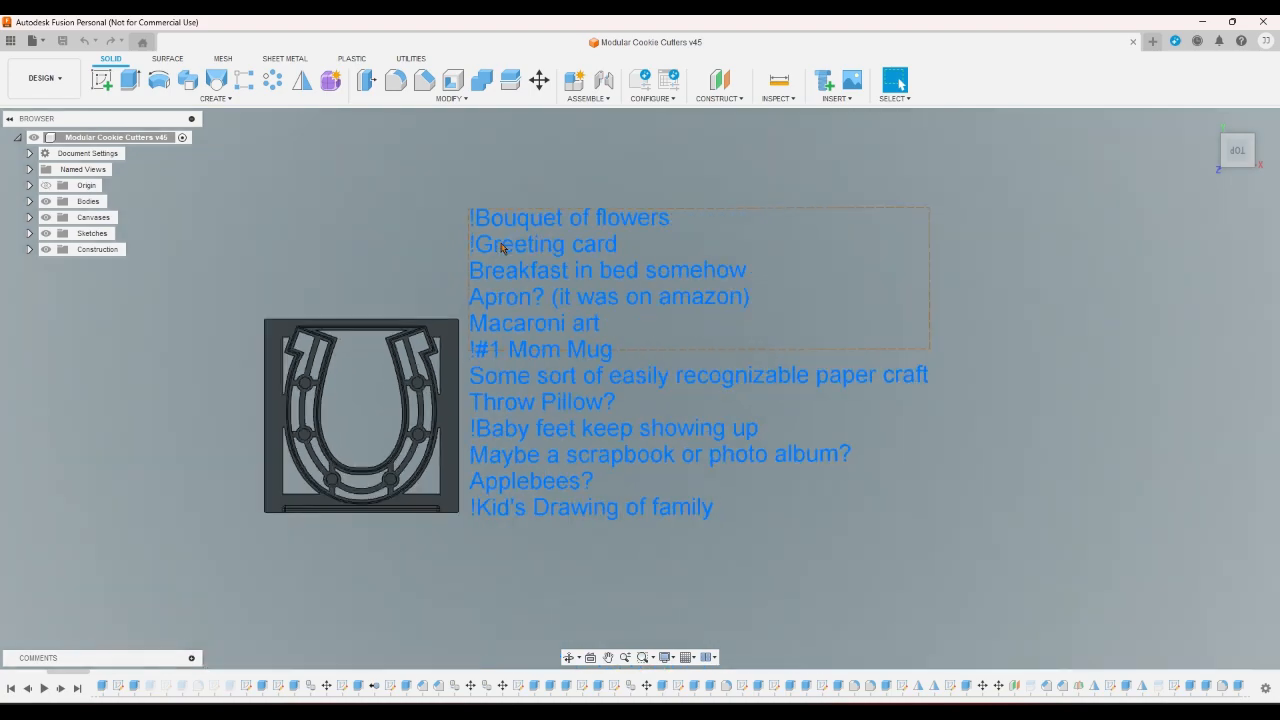
scroll(498, 362, "up", 2)
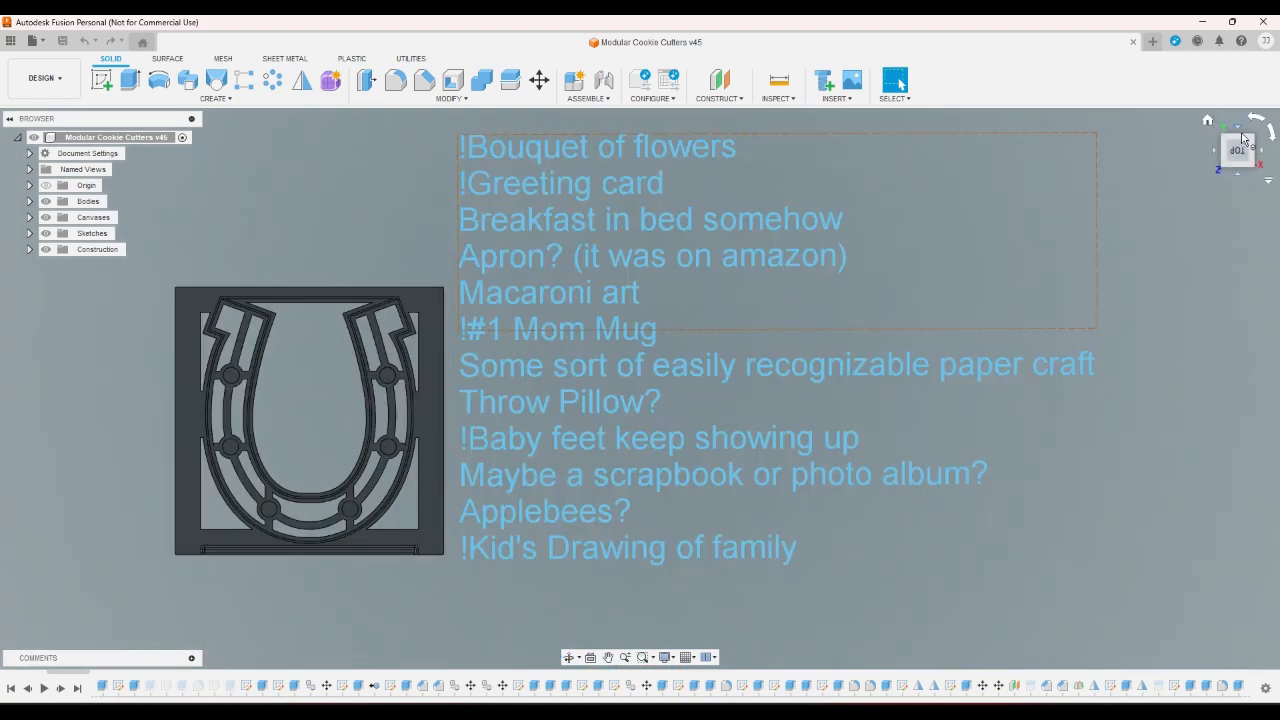
Show the Cutter Base body, hide the Horseshoe body, and return to the home view
left_click(1212, 121)
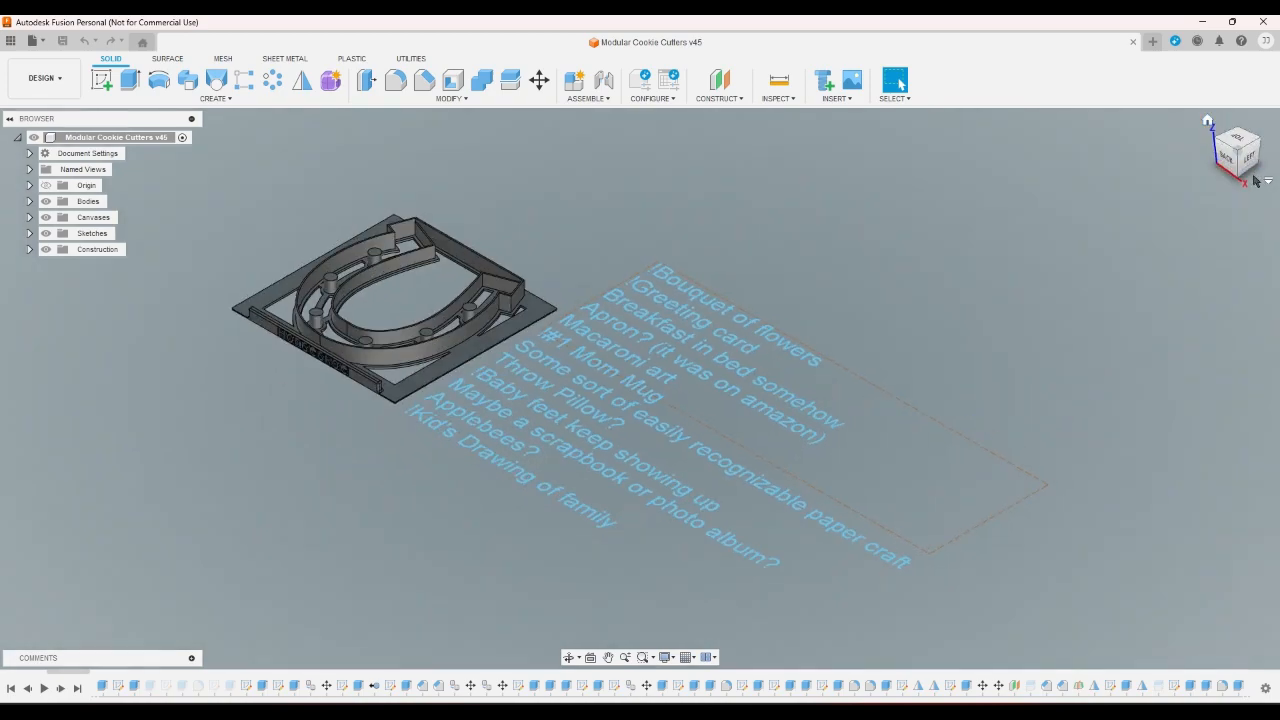
left_click(1248, 174)
left_click(1240, 170)
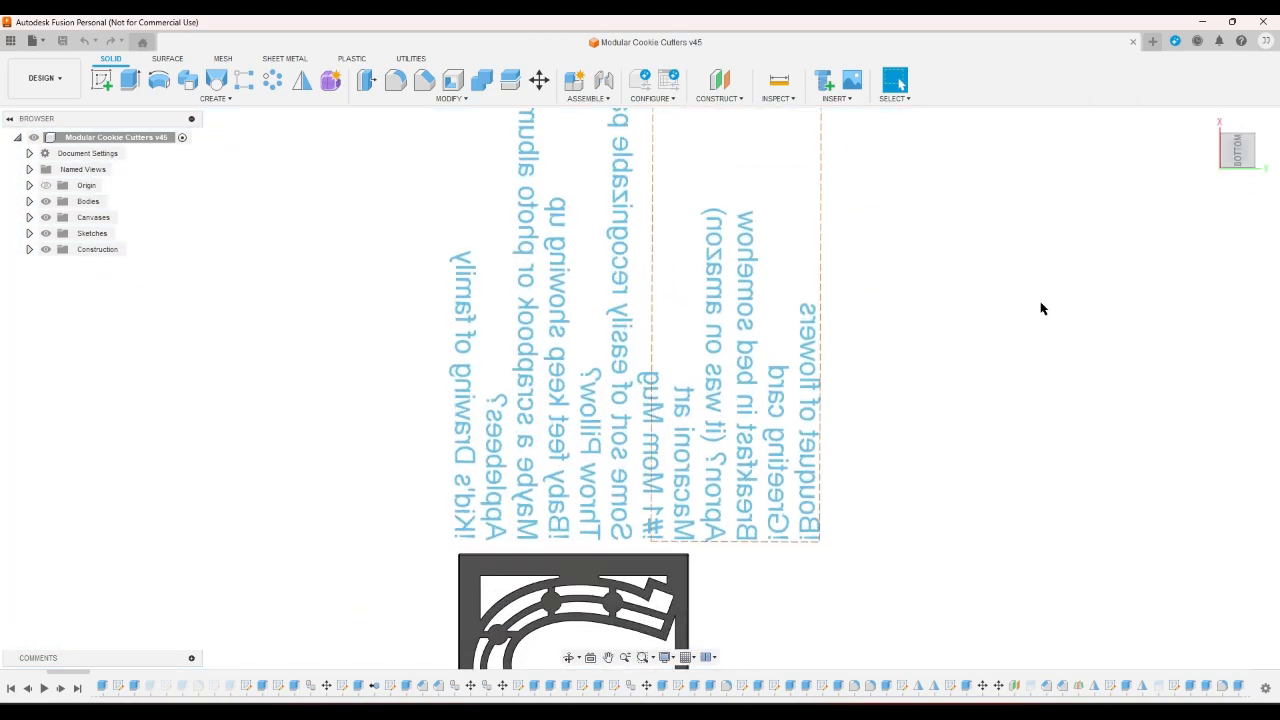
left_click(1252, 118)
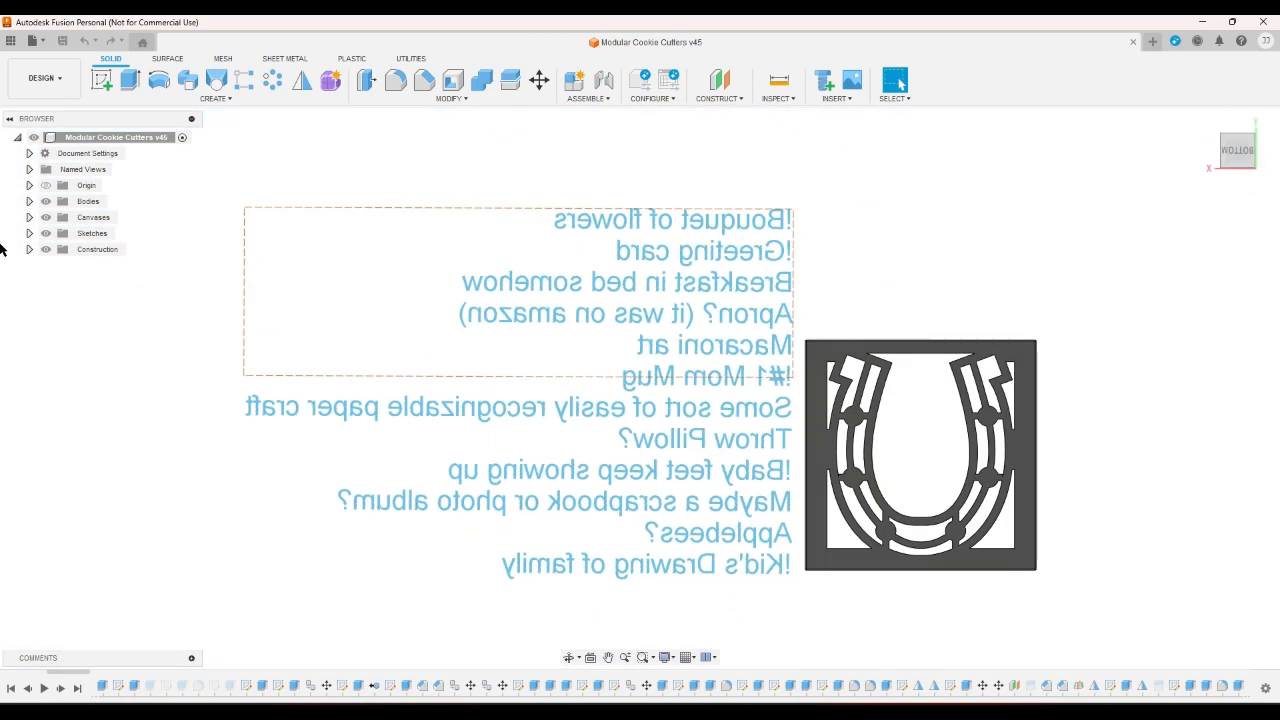
left_click(29, 202)
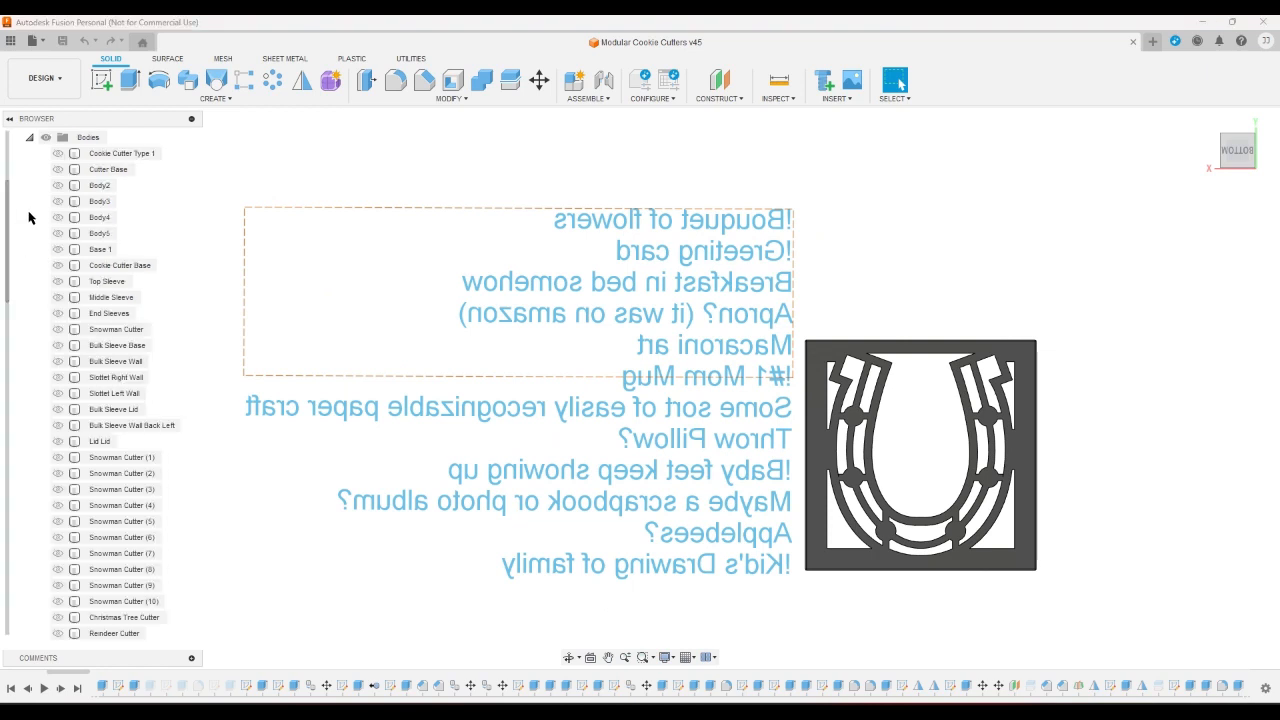
left_click(57, 169)
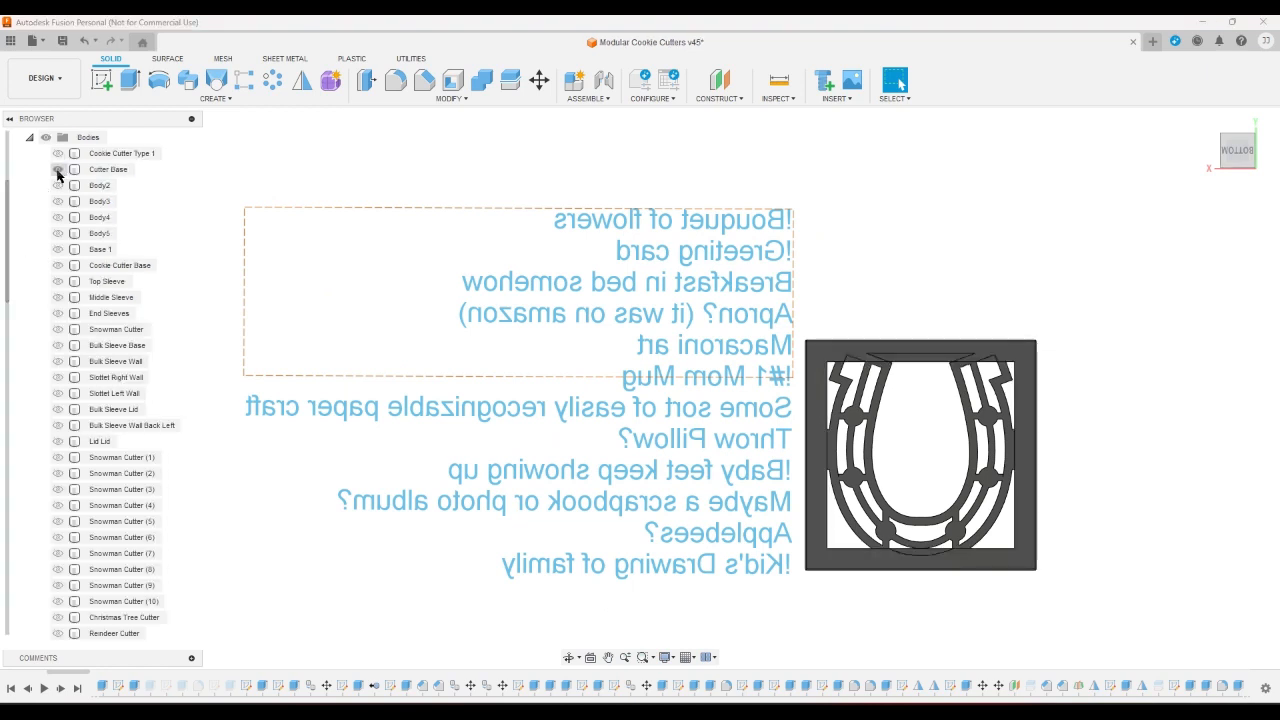
left_click(57, 172)
left_click(57, 172)
scroll(57, 174, "down", 10)
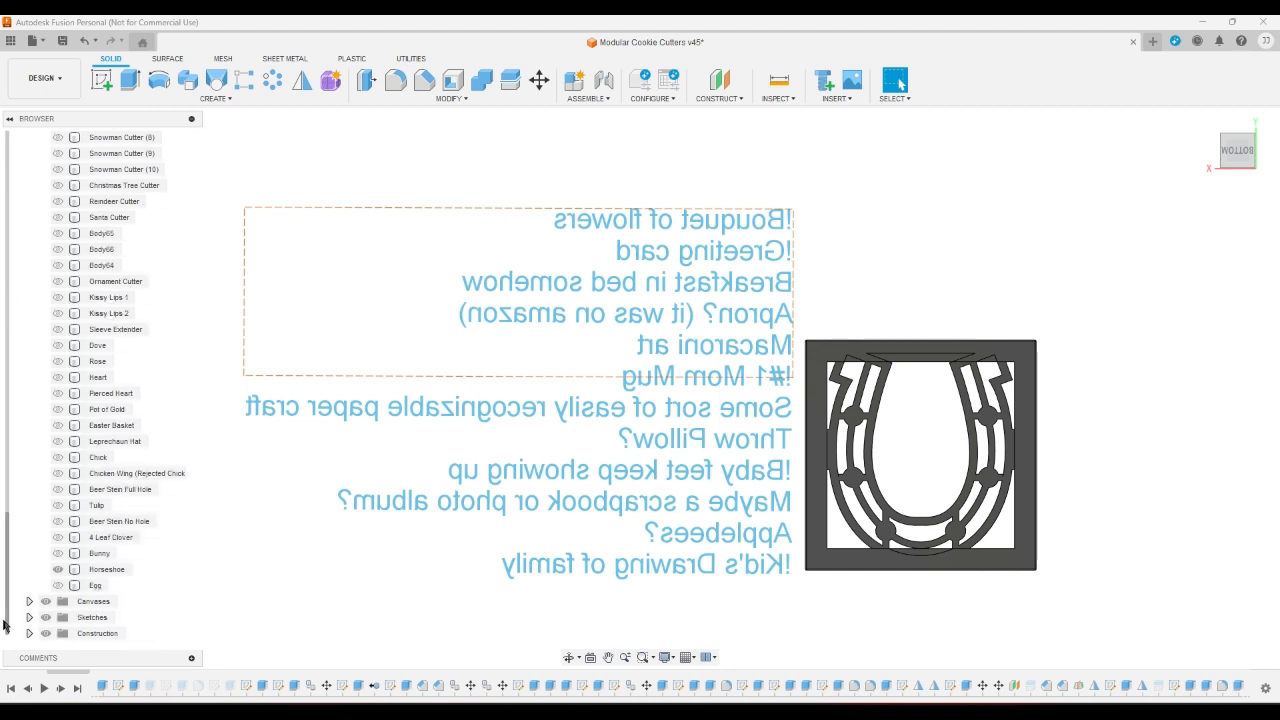
left_click(56, 570)
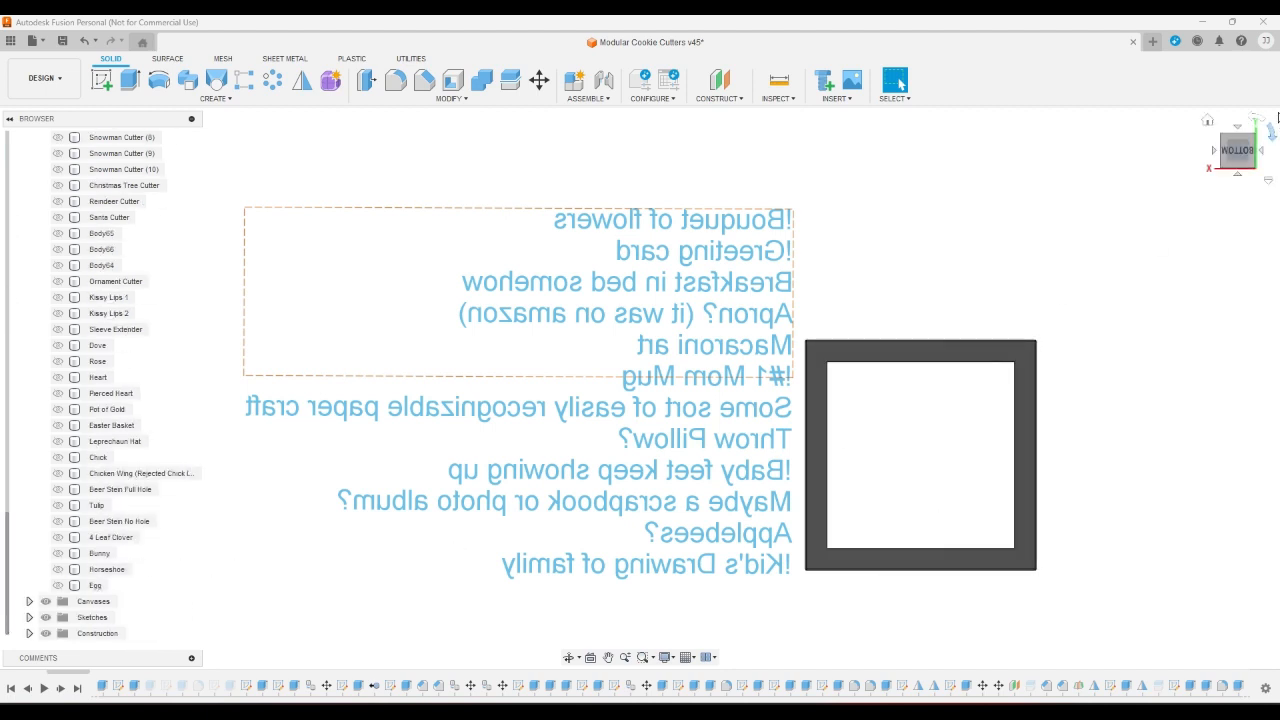
left_click(1209, 121)
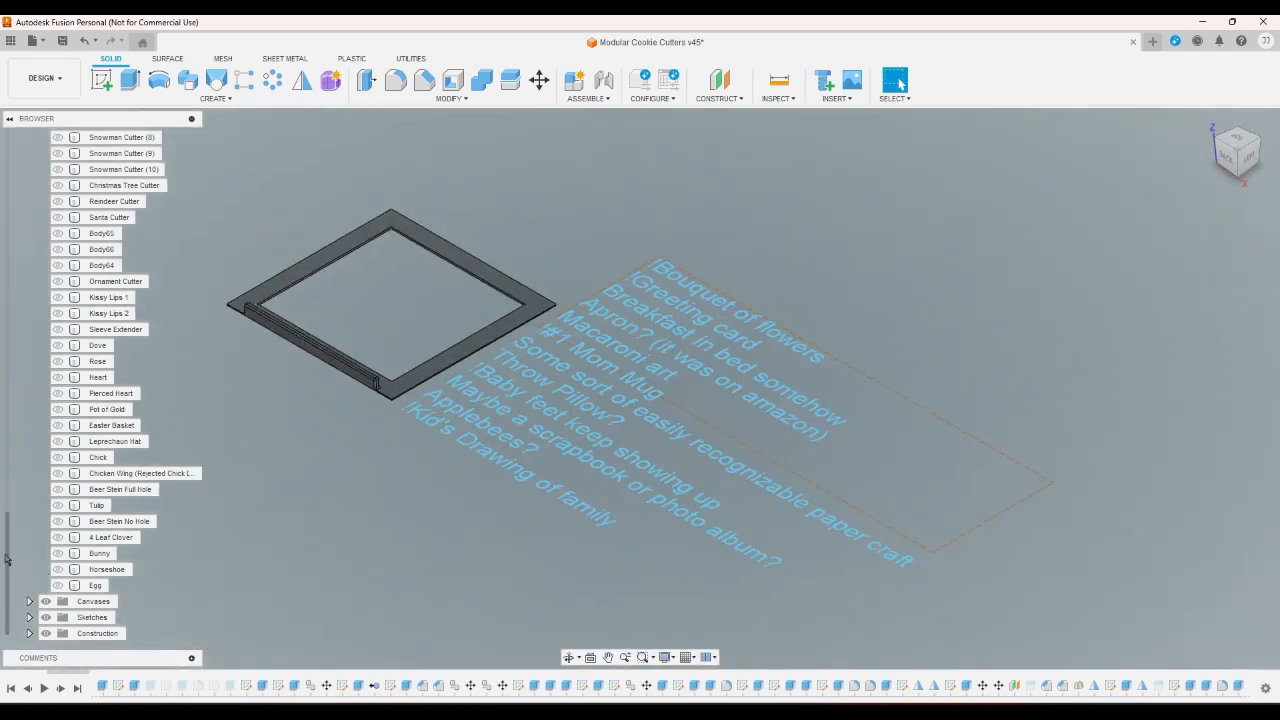
Create an in-place copy of the Cutter Base body and hide the original body
left_click_drag(7, 525, 20, 206)
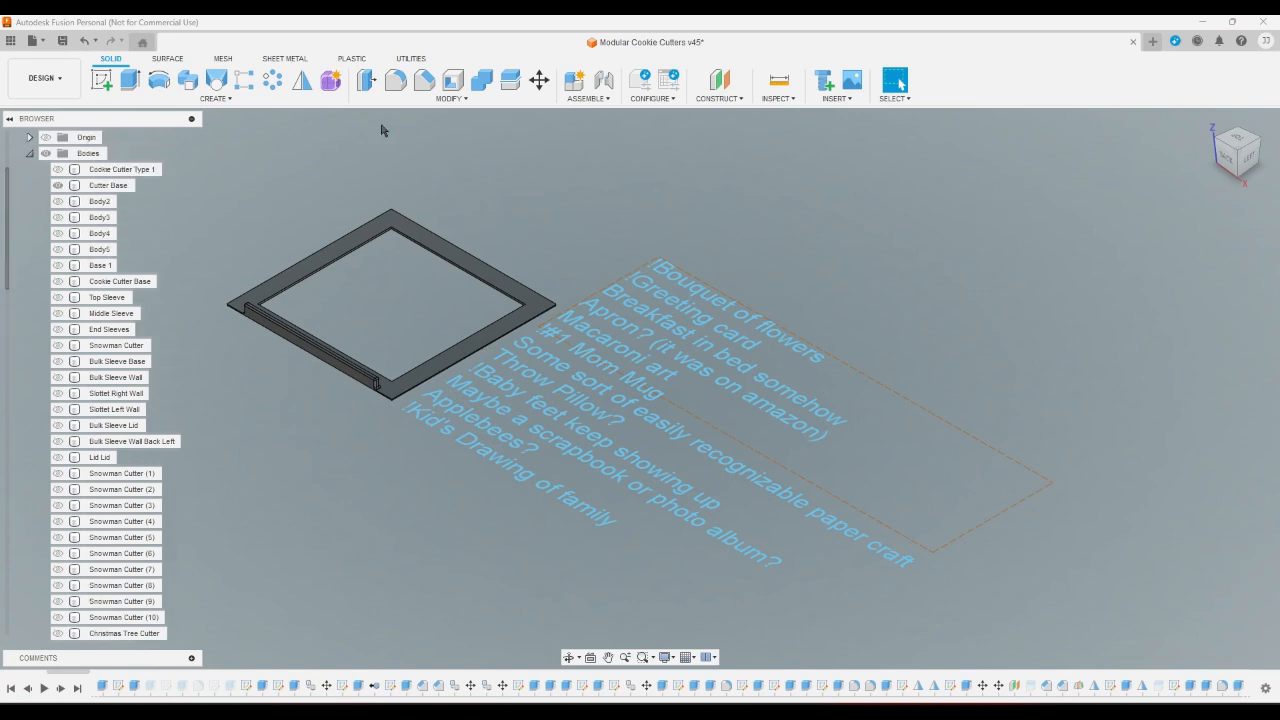
left_click(539, 80)
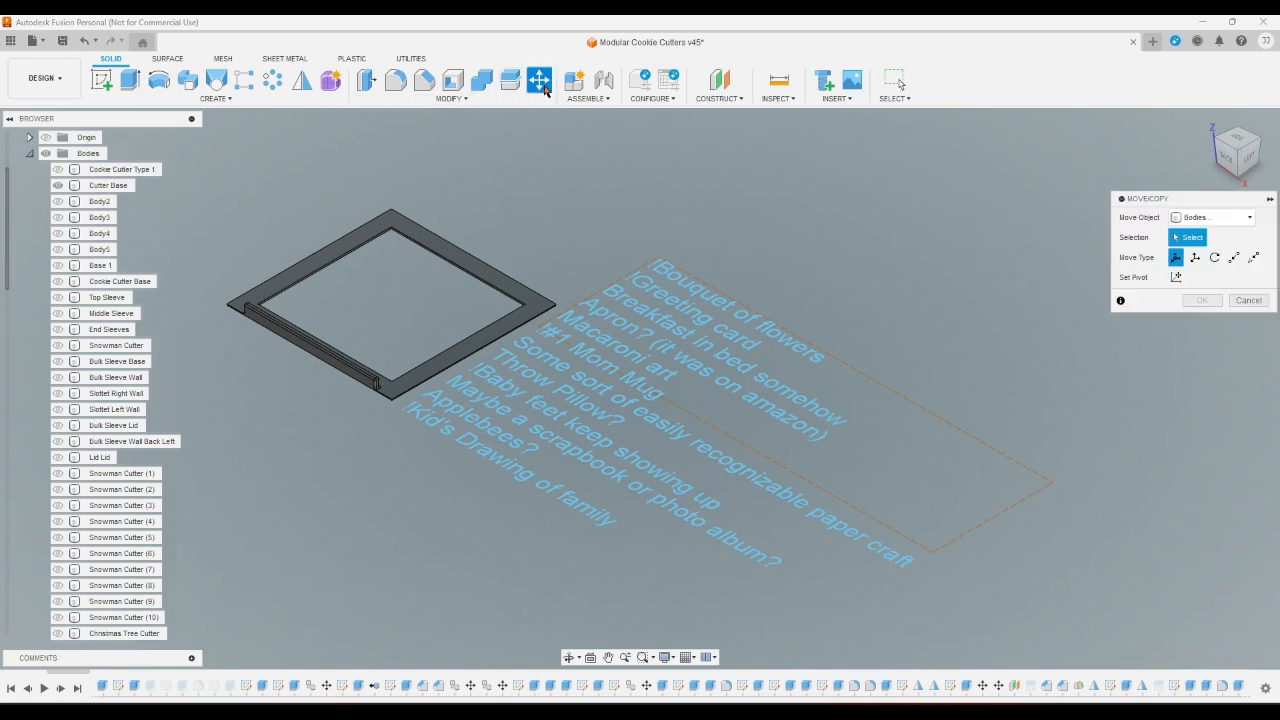
left_click(110, 187)
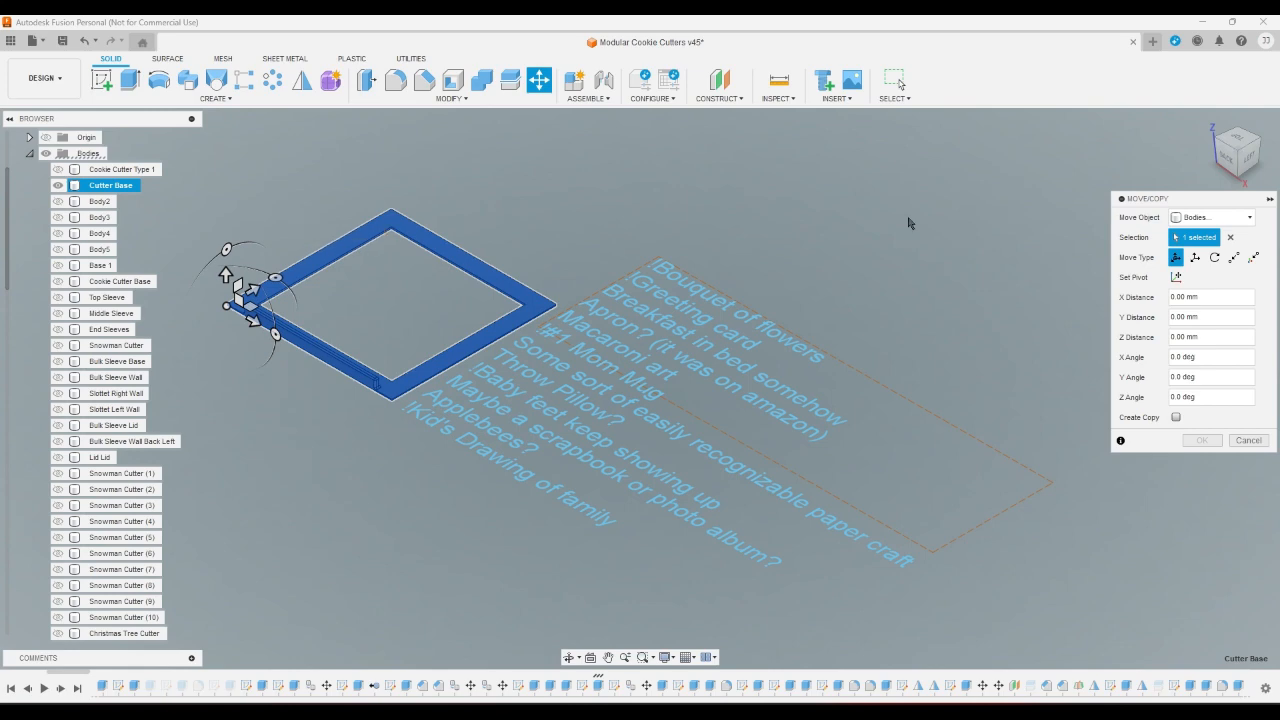
left_click(1176, 417)
left_click(1204, 441)
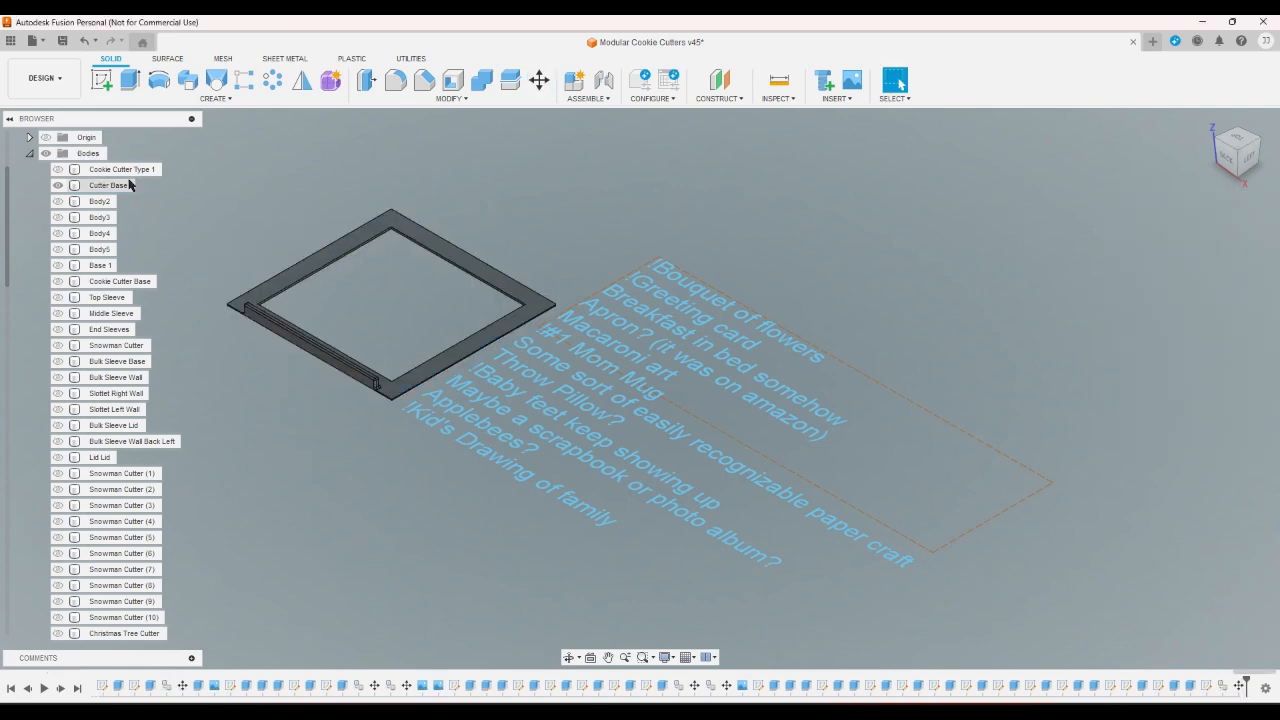
left_click(58, 188)
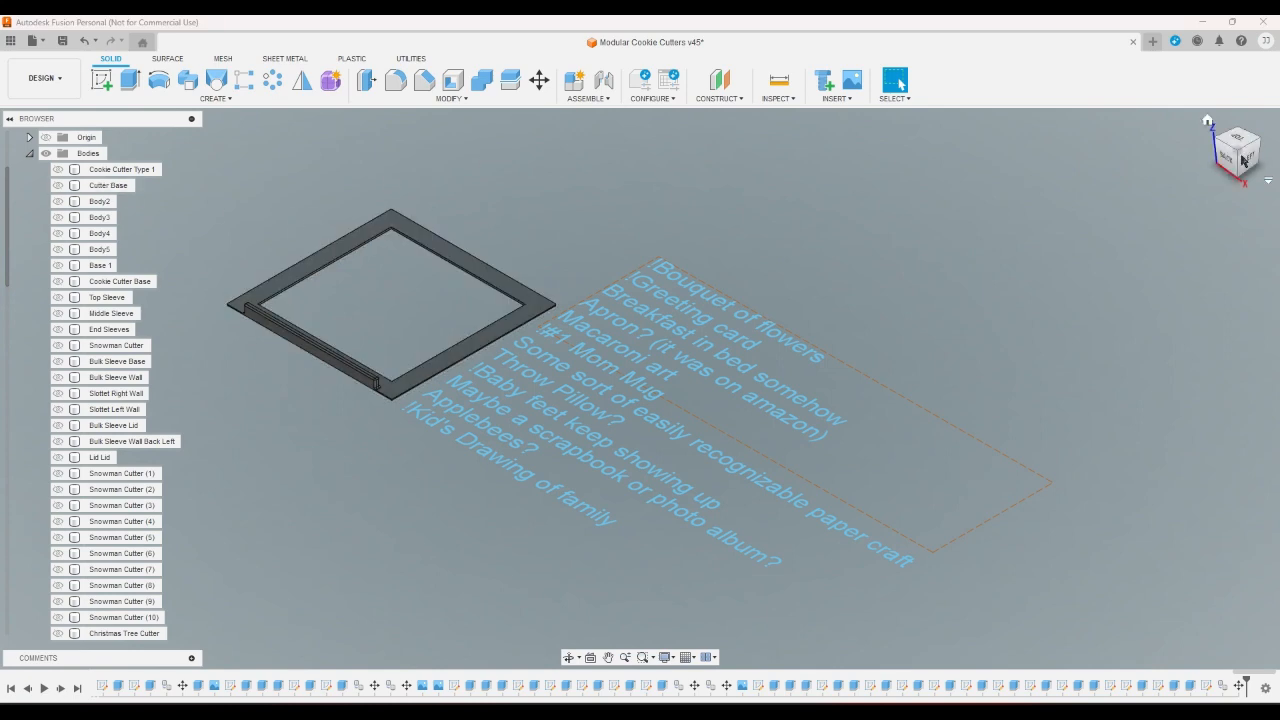
left_click_drag(6, 277, 6, 627)
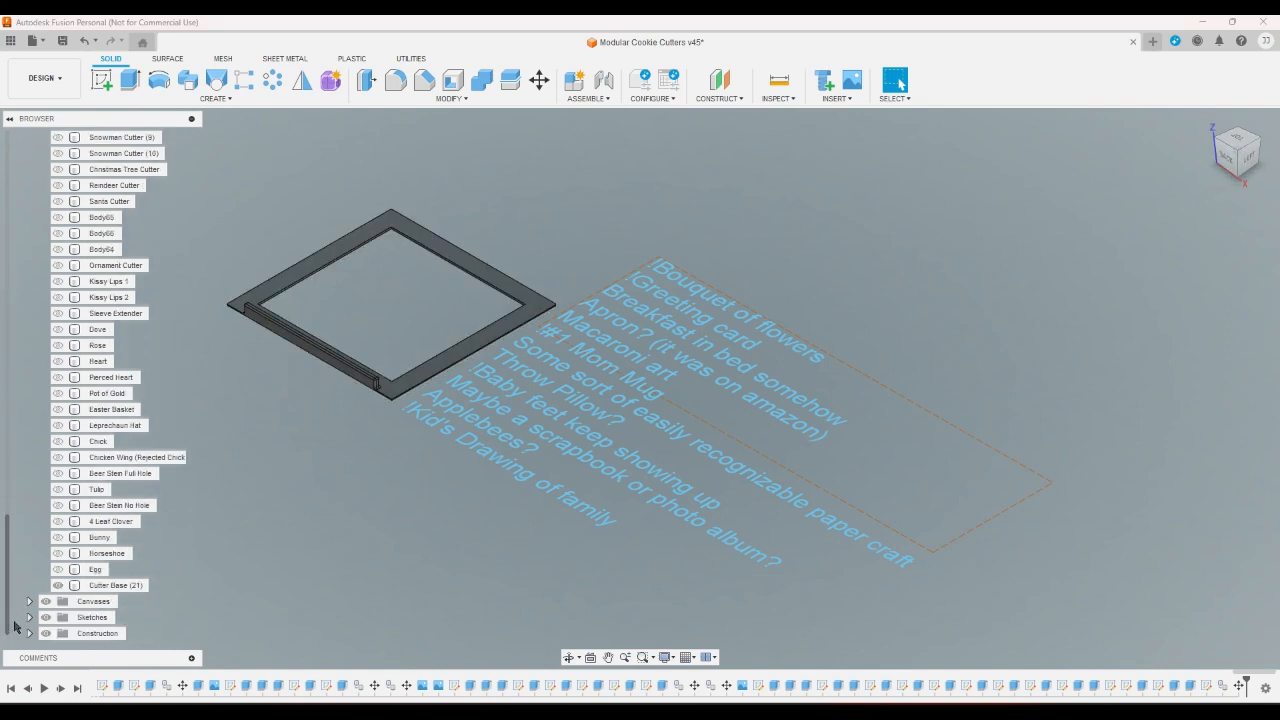
Start a new sketch on the flat underside face of the copied cutter base
left_click(1251, 163)
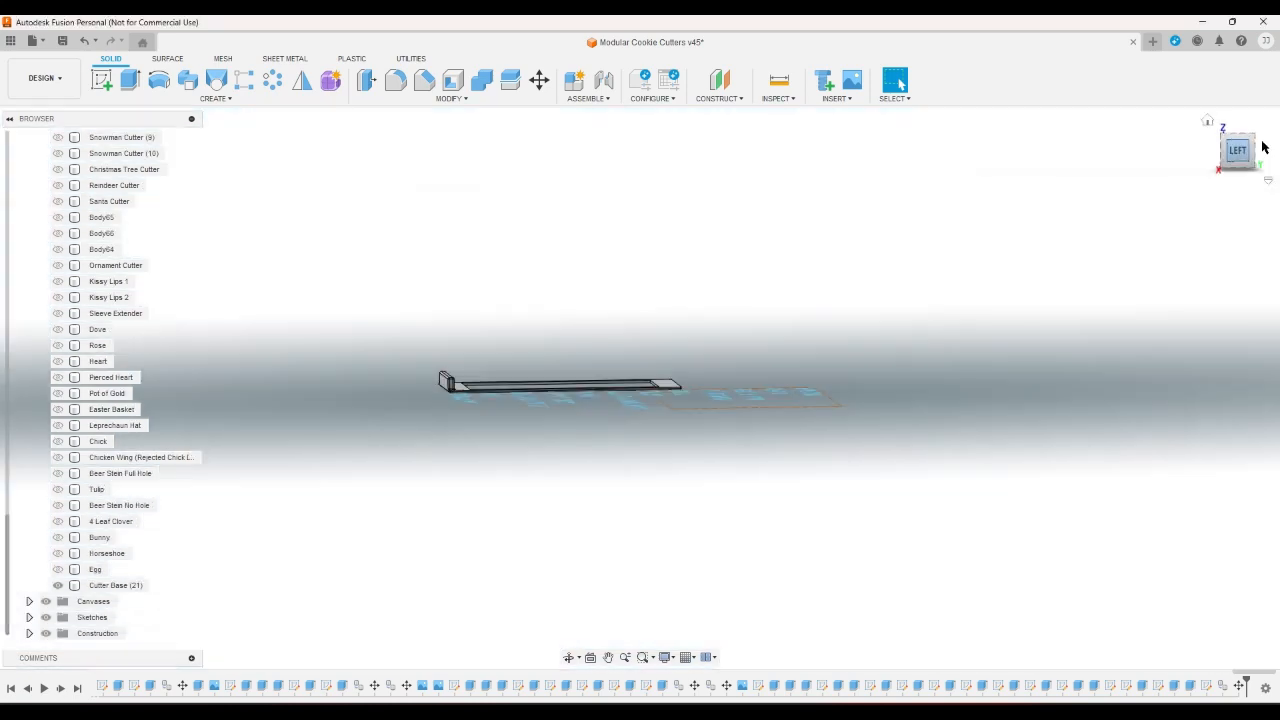
left_click(1253, 168)
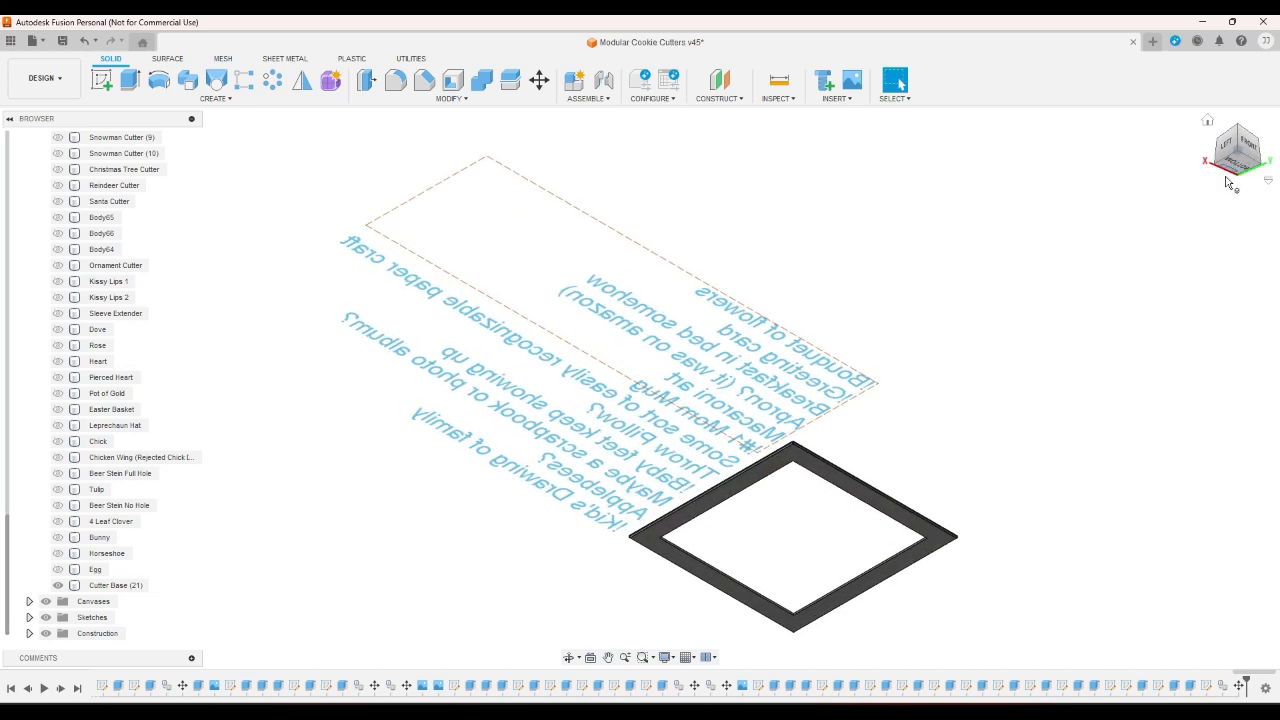
left_click(101, 80)
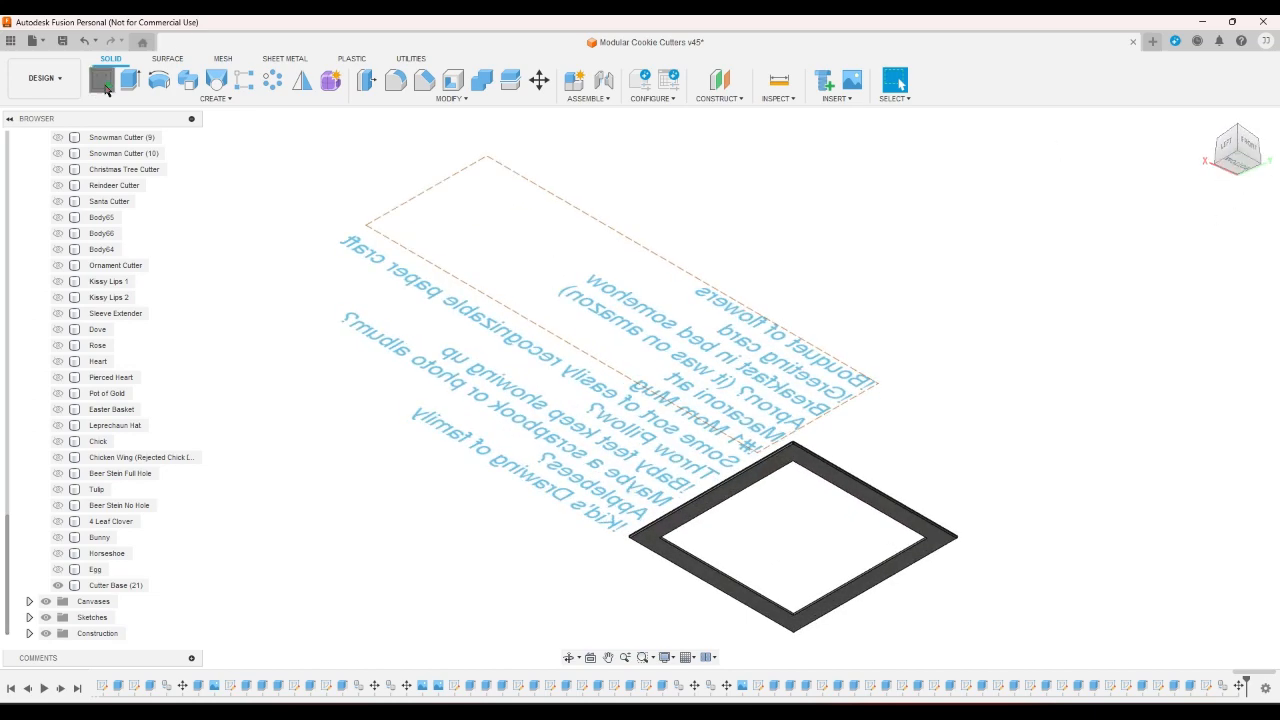
left_click(936, 540)
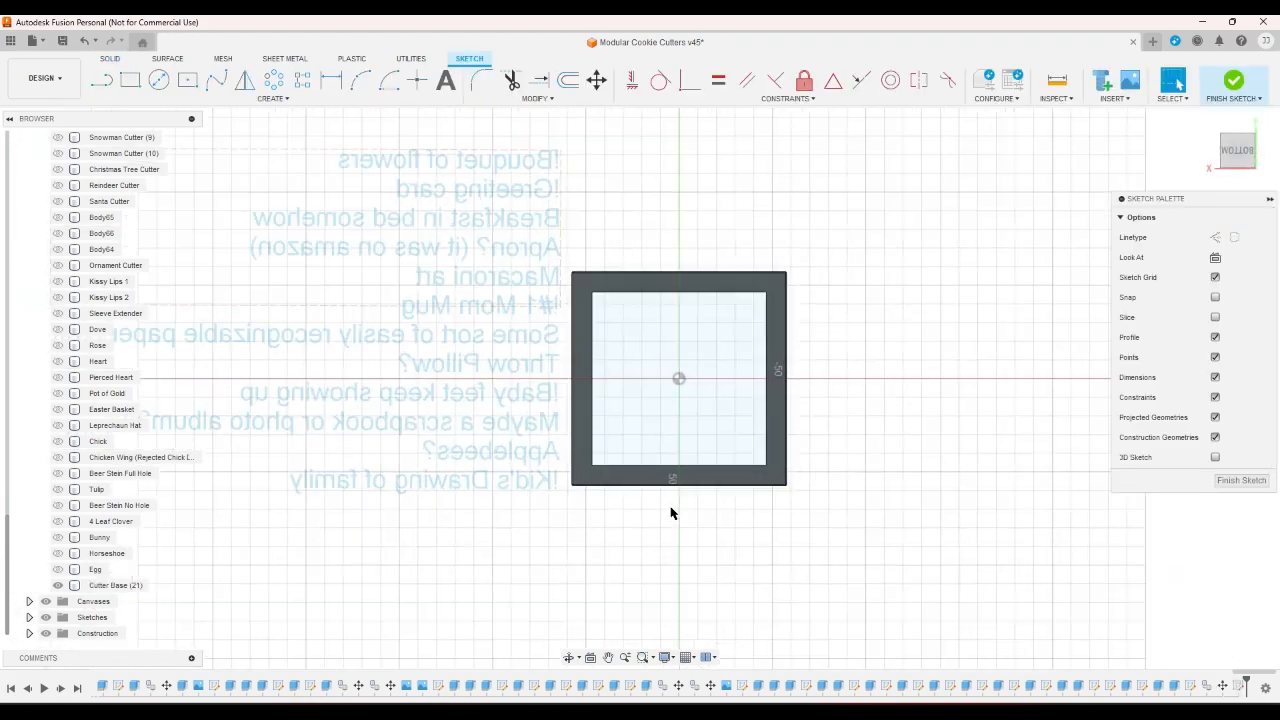
scroll(679, 522, "down", 3)
scroll(864, 408, "up", 2)
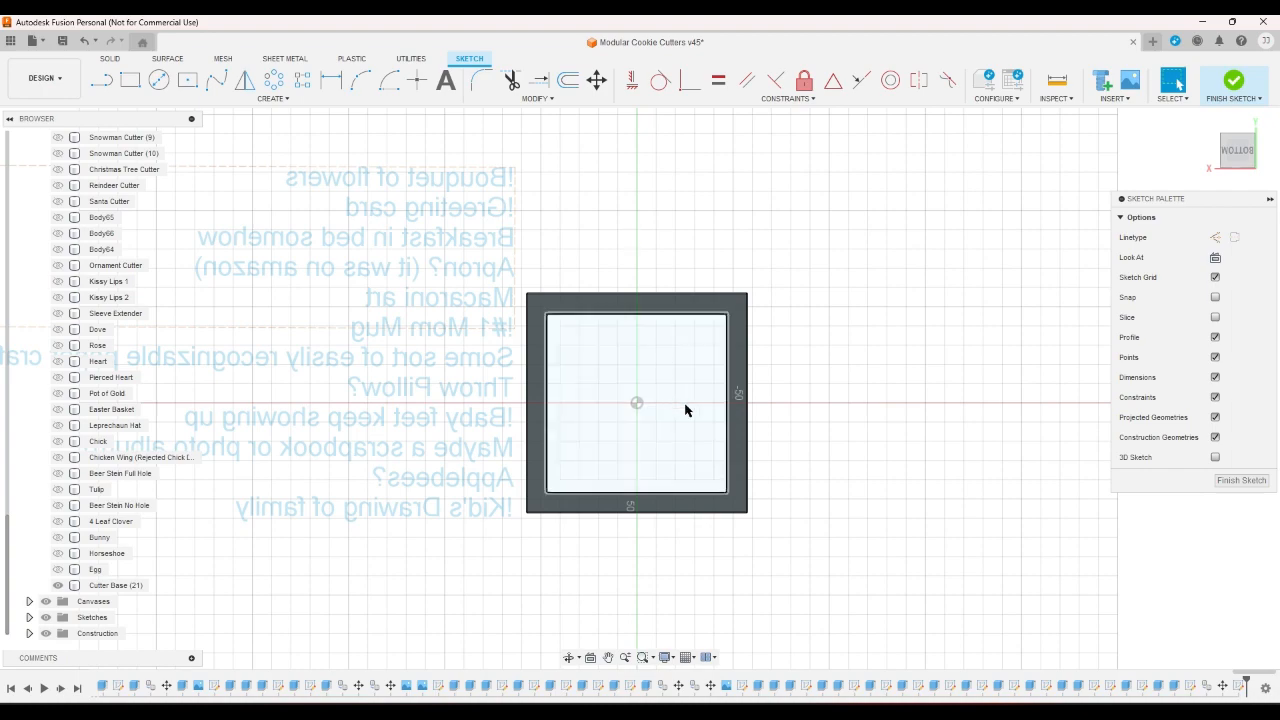
scroll(751, 420, "up", 2)
scroll(640, 383, "down", 2)
scroll(604, 361, "up", 2)
scroll(590, 364, "down", 2)
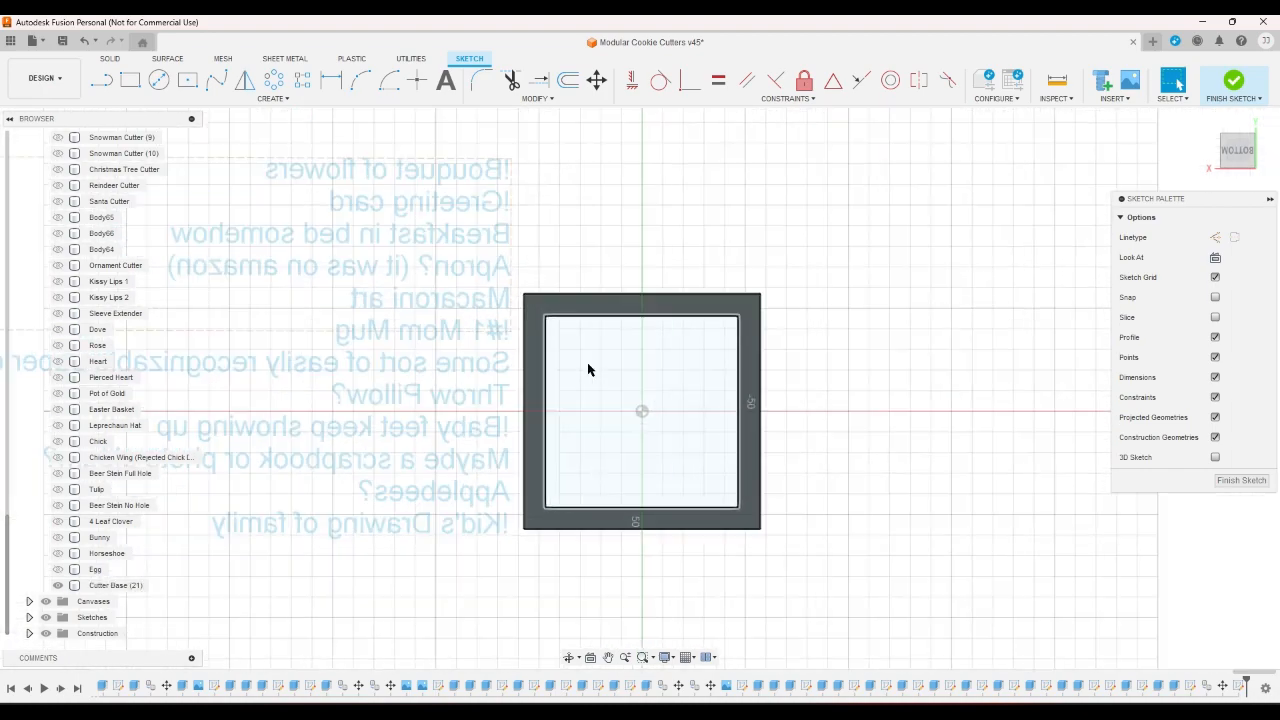
scroll(657, 418, "up", 3)
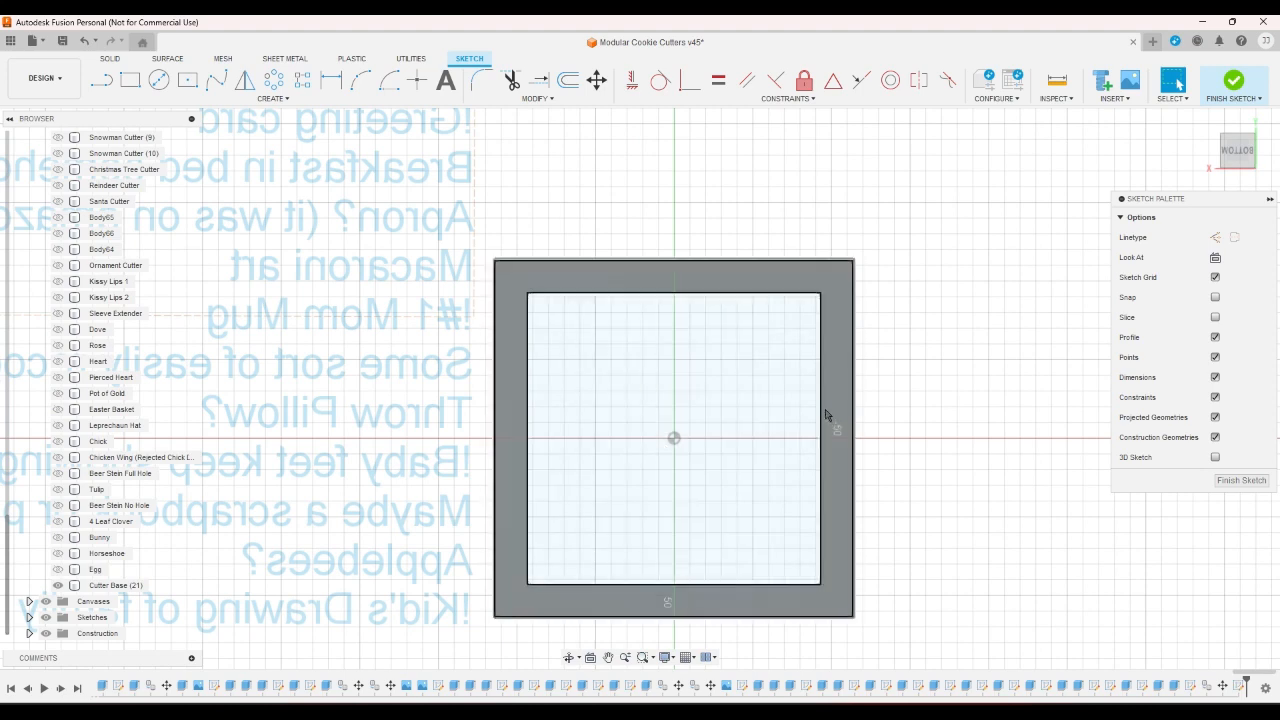
Show the potofgold canvas beside the cutter base as a drawing reference
left_click_drag(8, 561, 2, 180)
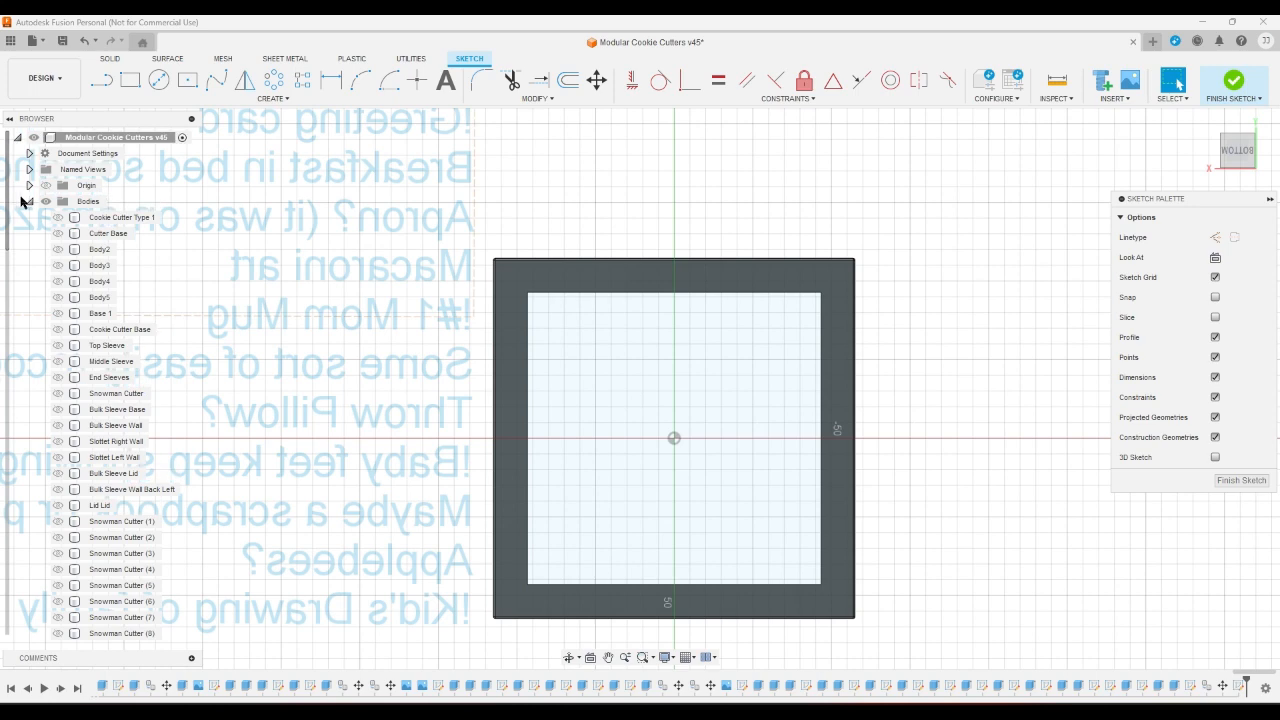
left_click(29, 201)
left_click(29, 217)
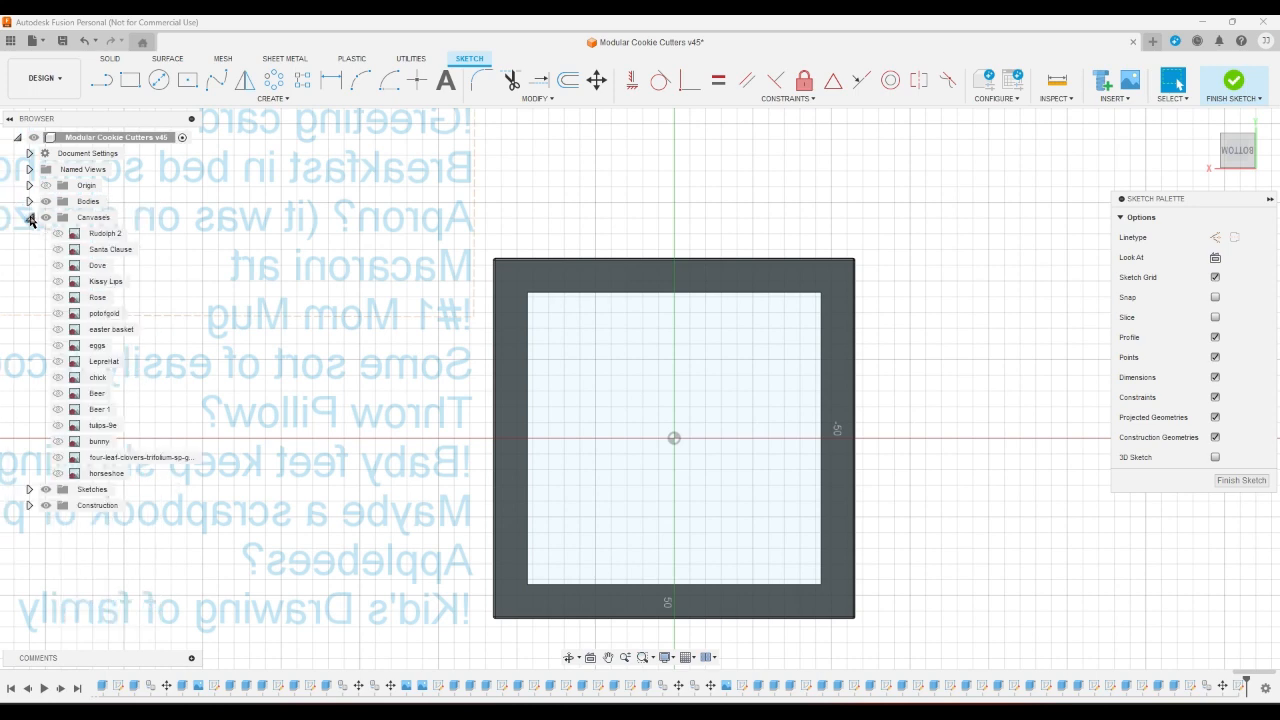
left_click(62, 408)
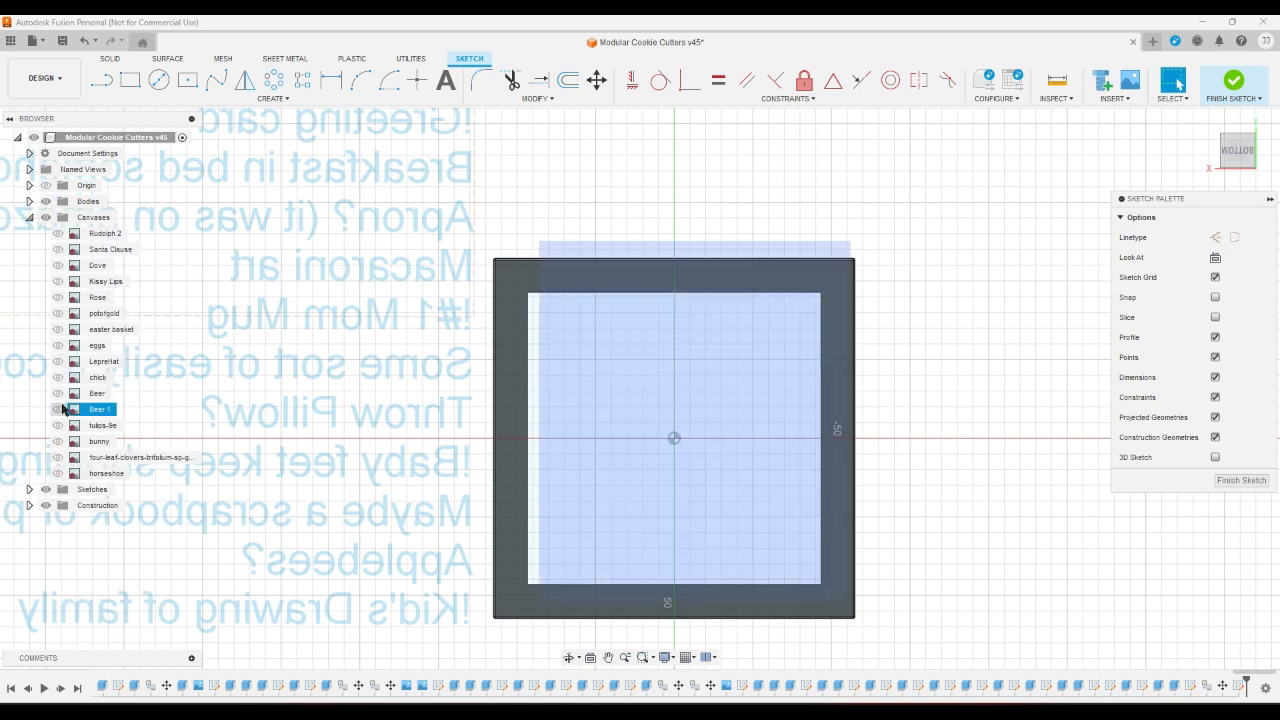
left_click(57, 313)
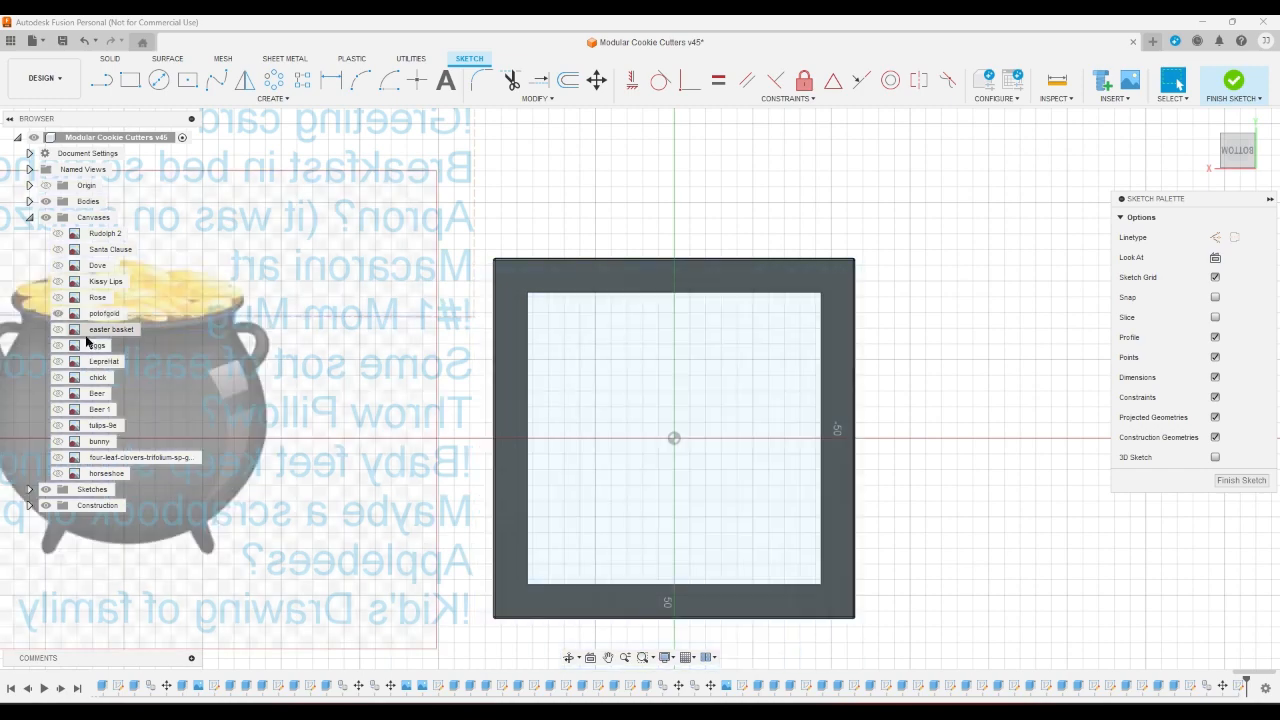
scroll(957, 426, "down", 2)
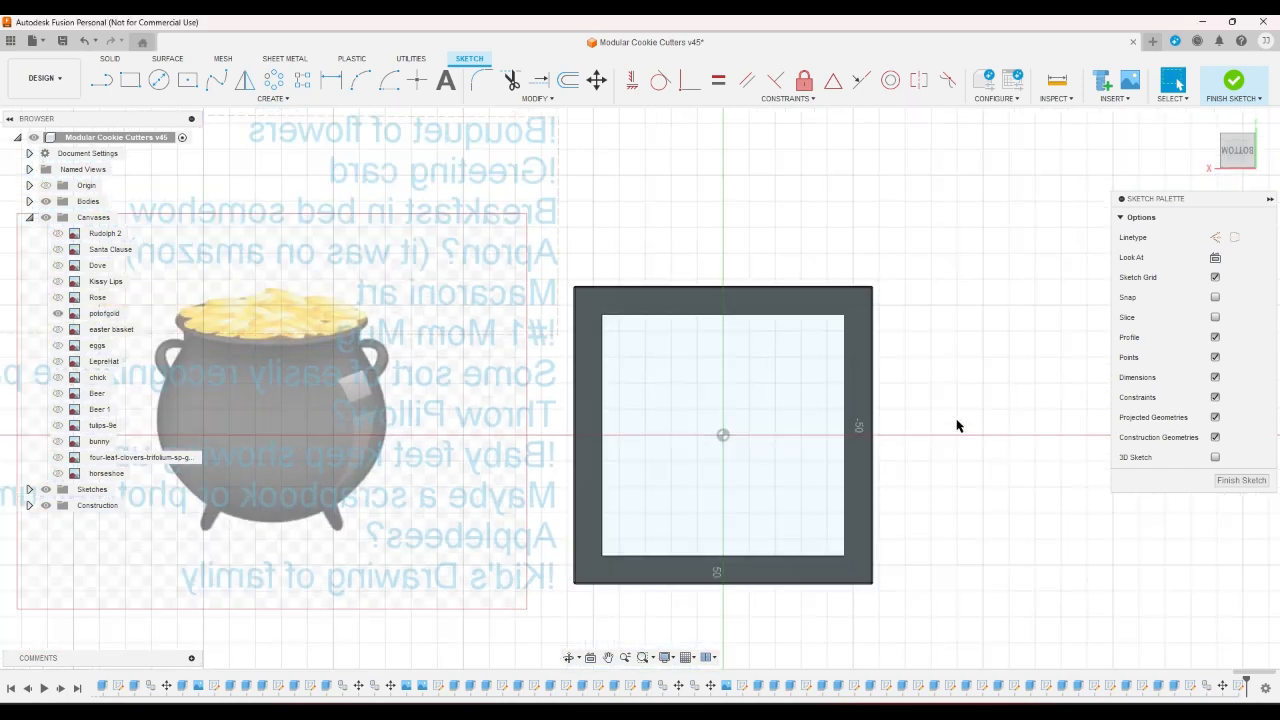
scroll(304, 337, "up", 3)
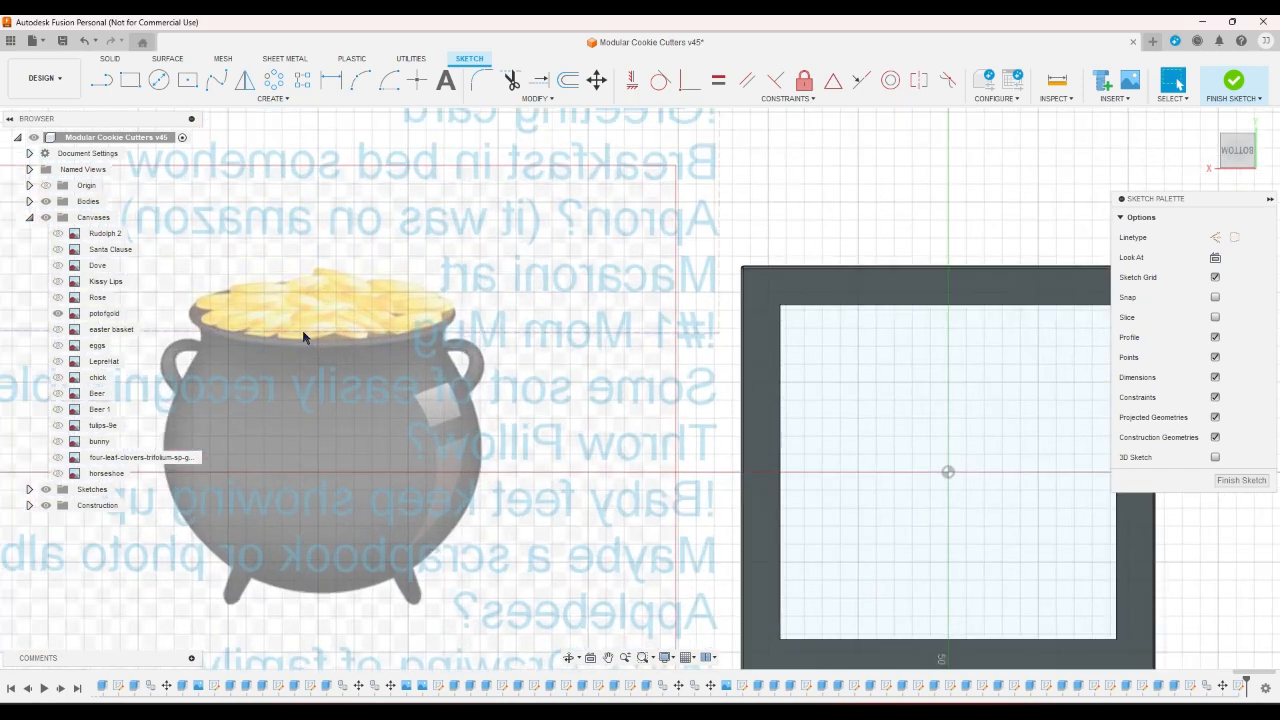
scroll(299, 351, "down", 3)
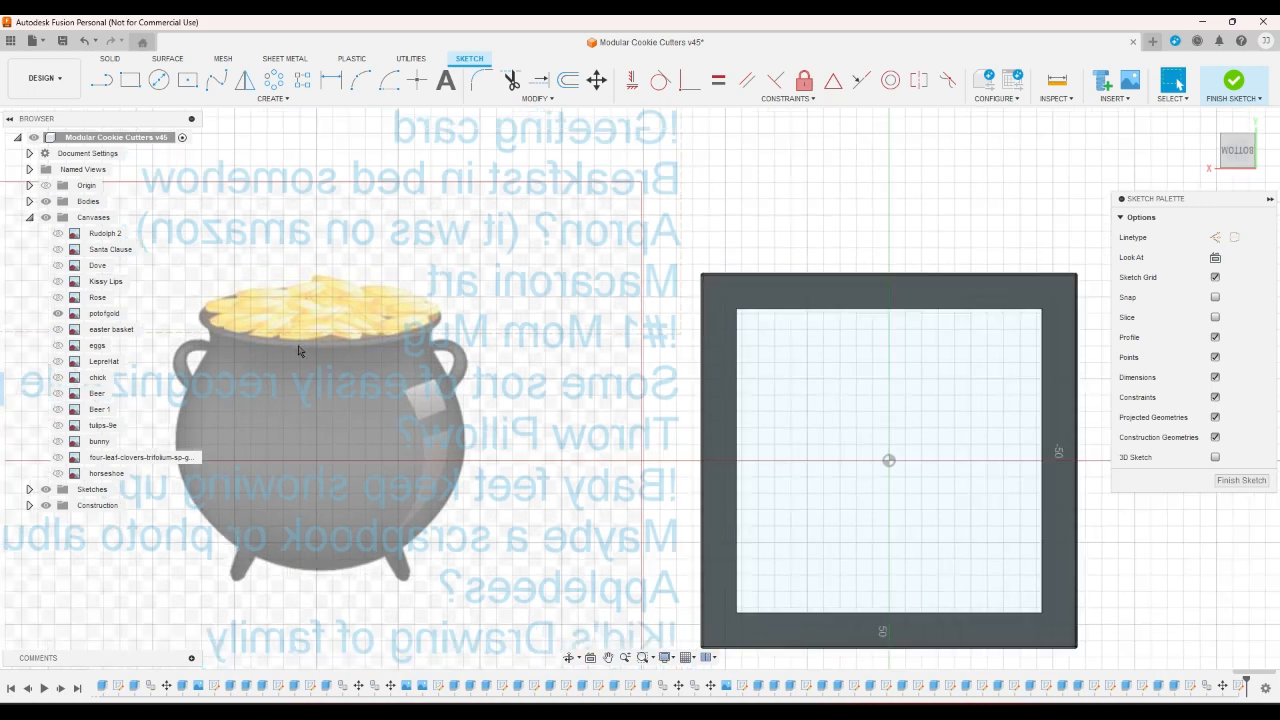
scroll(290, 375, "up", 1)
scroll(285, 393, "down", 1)
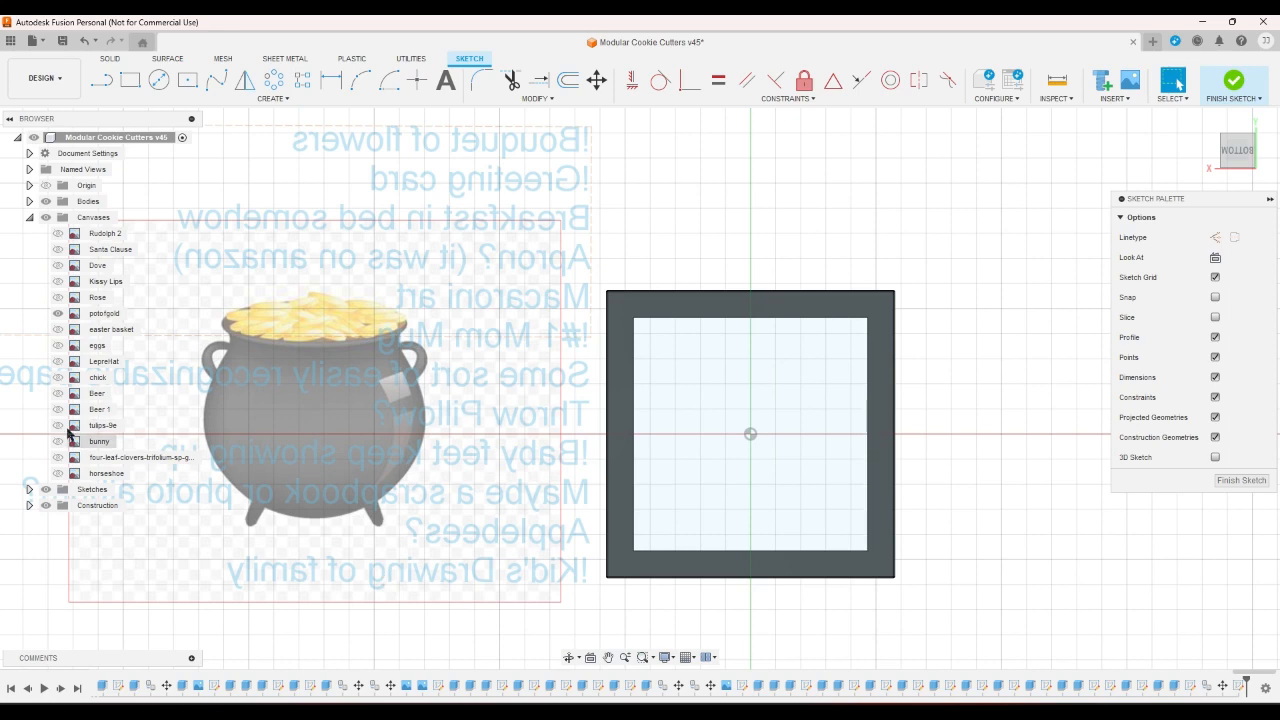
Hide the idea list sketch so only the pot of gold image and cutter base remain in view
left_click(29, 489)
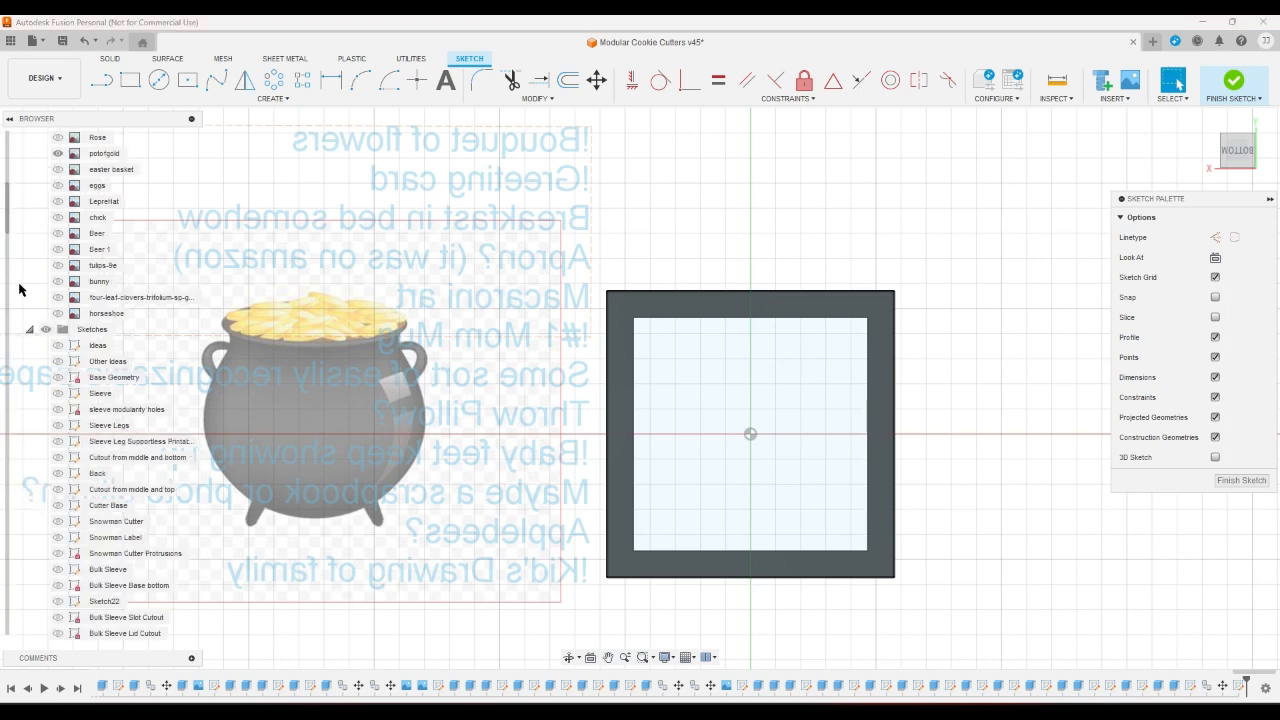
mouse_move(8, 212)
left_mouse_down()
mouse_move(6, 543)
mouse_move(28, 634)
mouse_move(43, 230)
mouse_move(54, 256)
left_mouse_up()
left_click(59, 602)
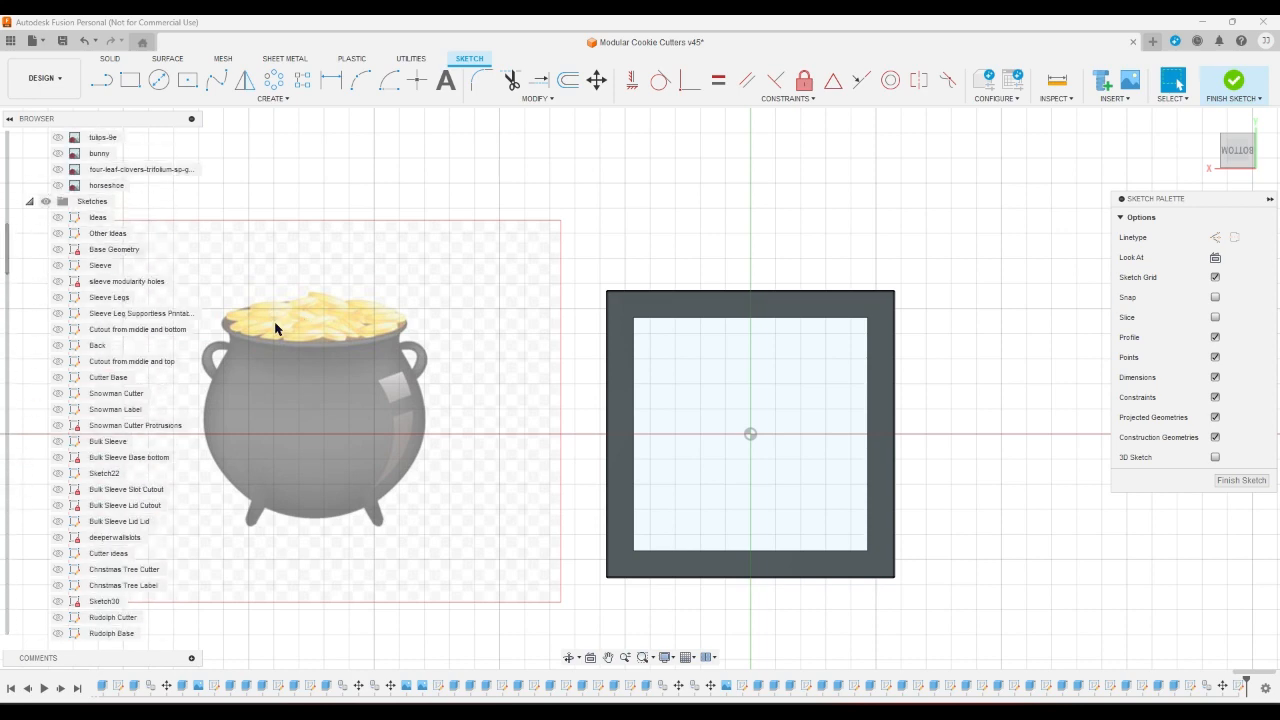
scroll(271, 322, "up", 3)
scroll(263, 328, "down", 3)
scroll(246, 328, "up", 2)
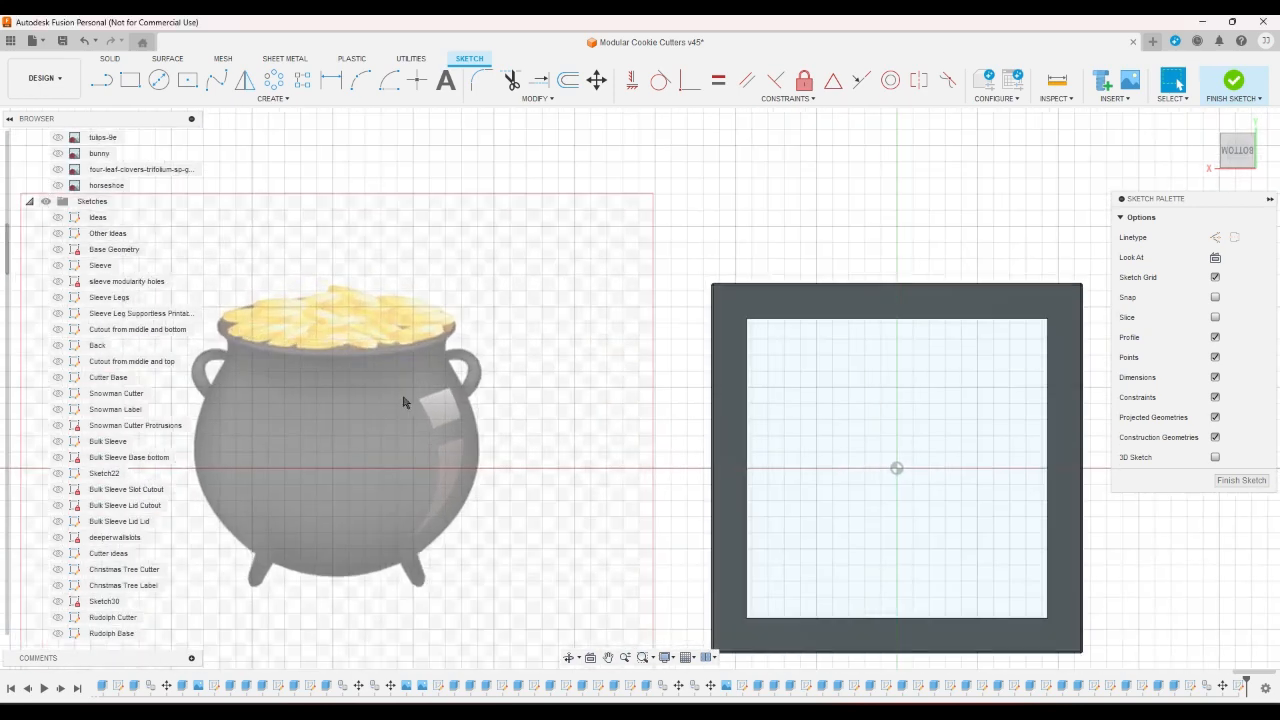
Draw a horizontal ellipse over the pot's rim, adjusting its centre and width to match the reference image
left_click(274, 98)
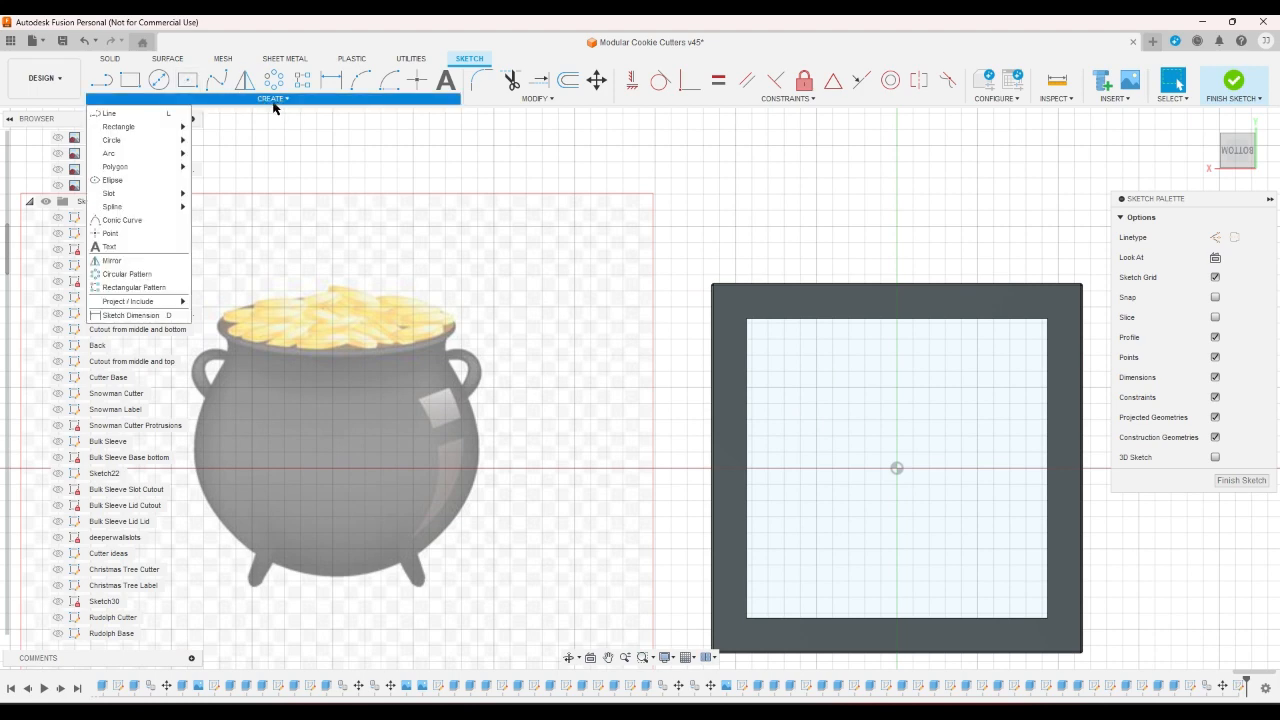
left_click(112, 180)
left_click(328, 322)
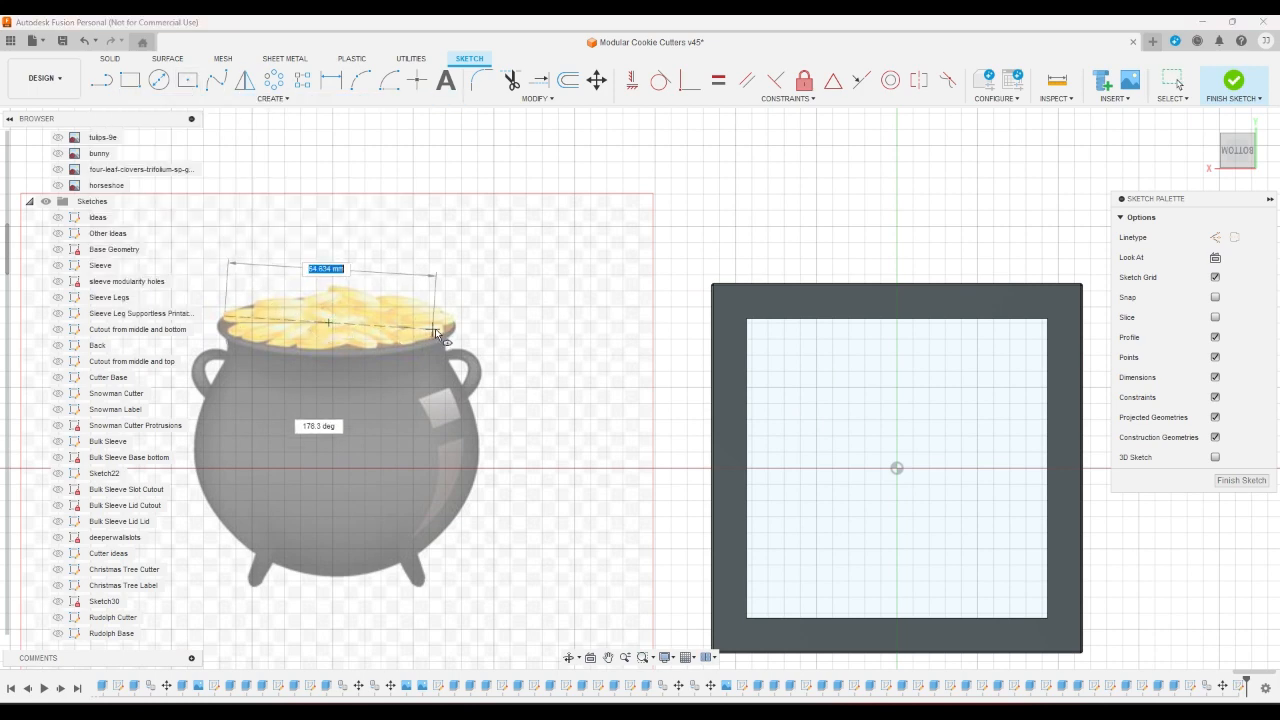
left_click(453, 323)
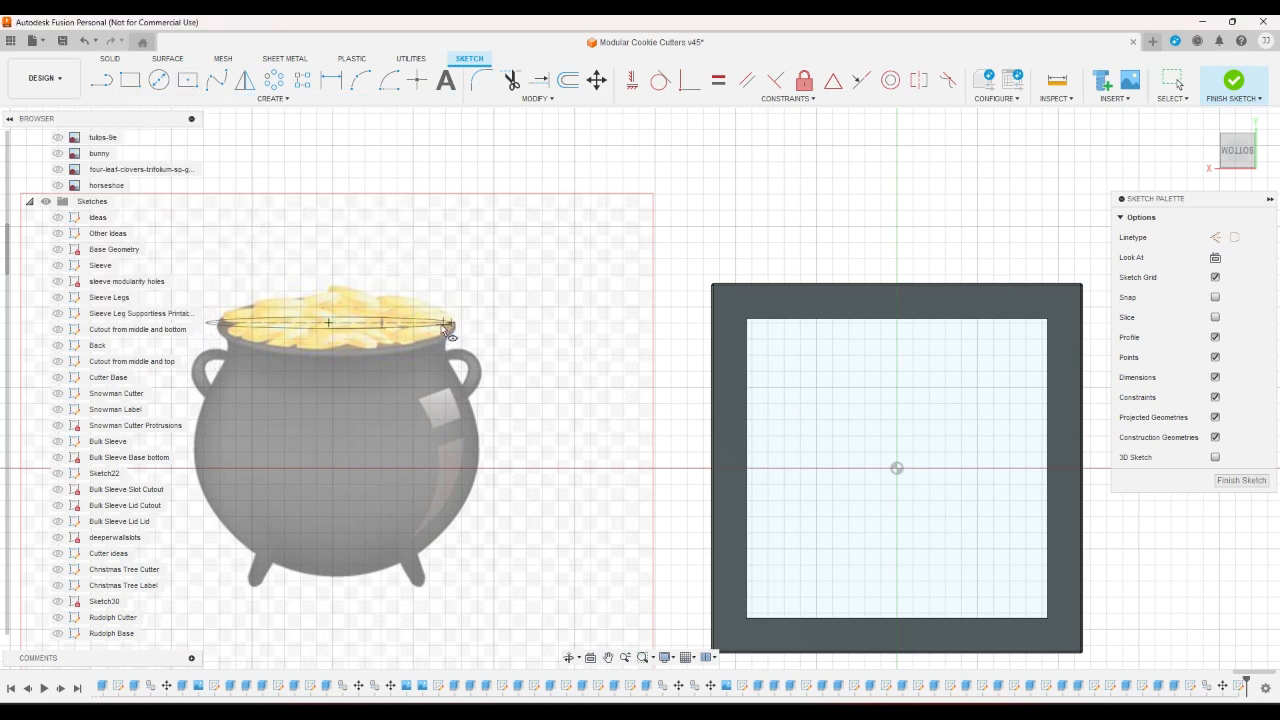
left_click(337, 350)
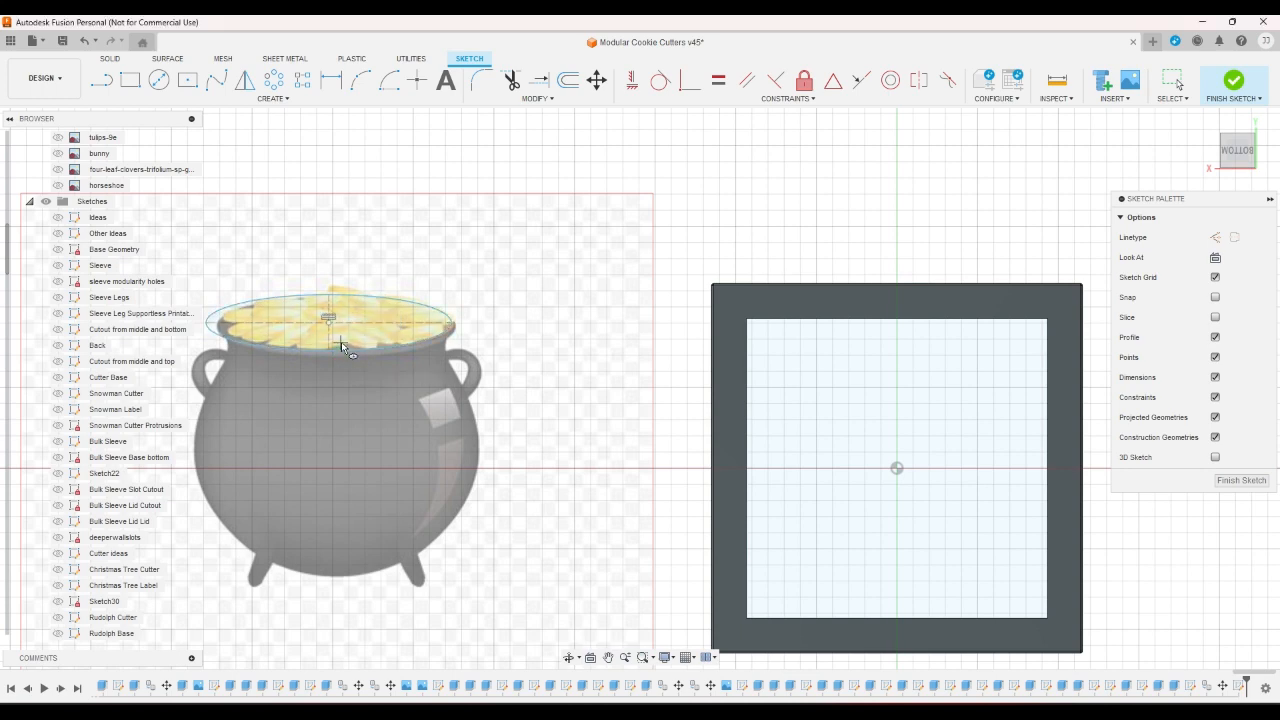
right_click(393, 262)
left_click(441, 264)
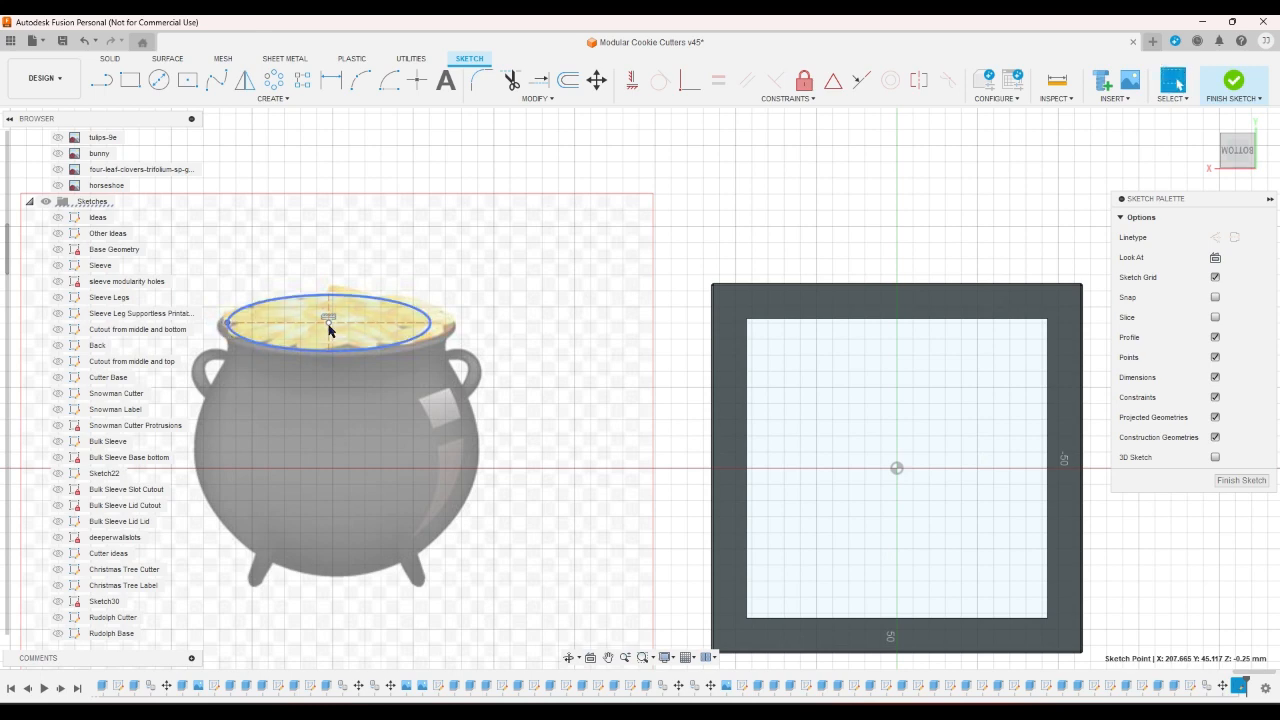
left_click_drag(328, 322, 340, 322)
left_click_drag(433, 328, 453, 327)
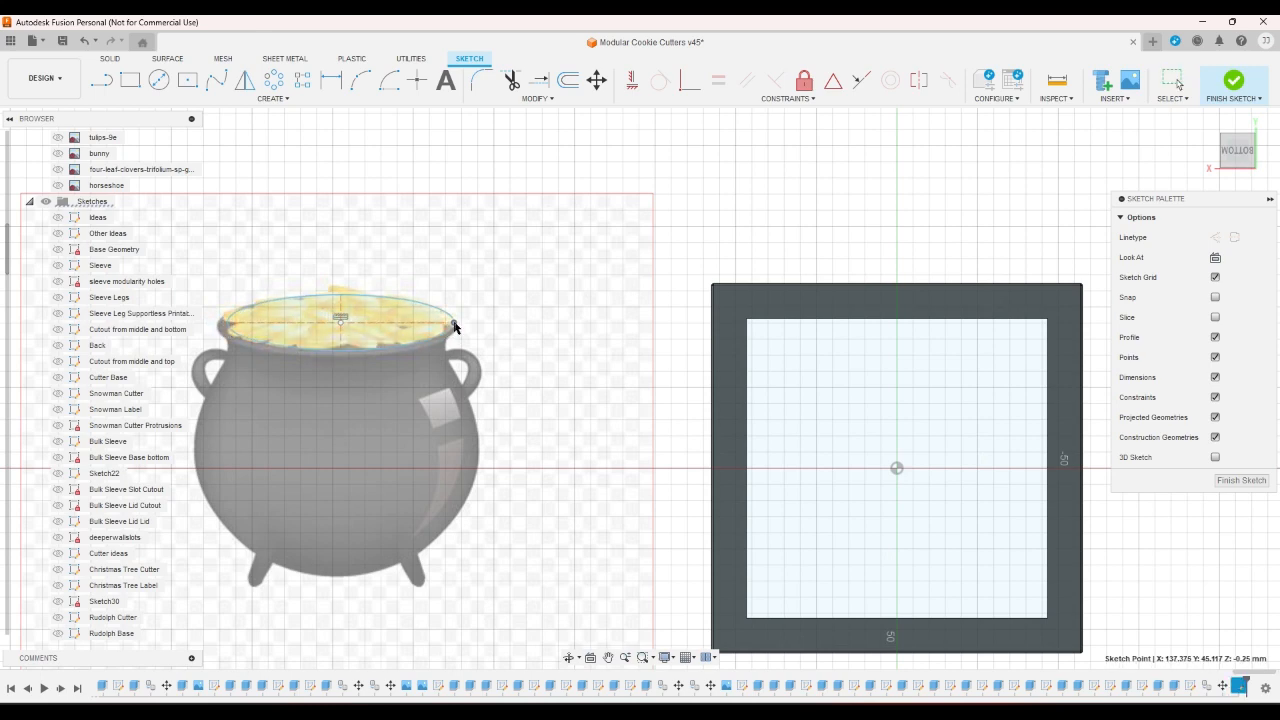
Move the ellipse into the upper part of the cutter base opening, near the vertical axis, and hide the potofgold canvas
mouse_move(335, 348)
left_mouse_down()
mouse_move(337, 365)
mouse_move(898, 366)
left_mouse_up()
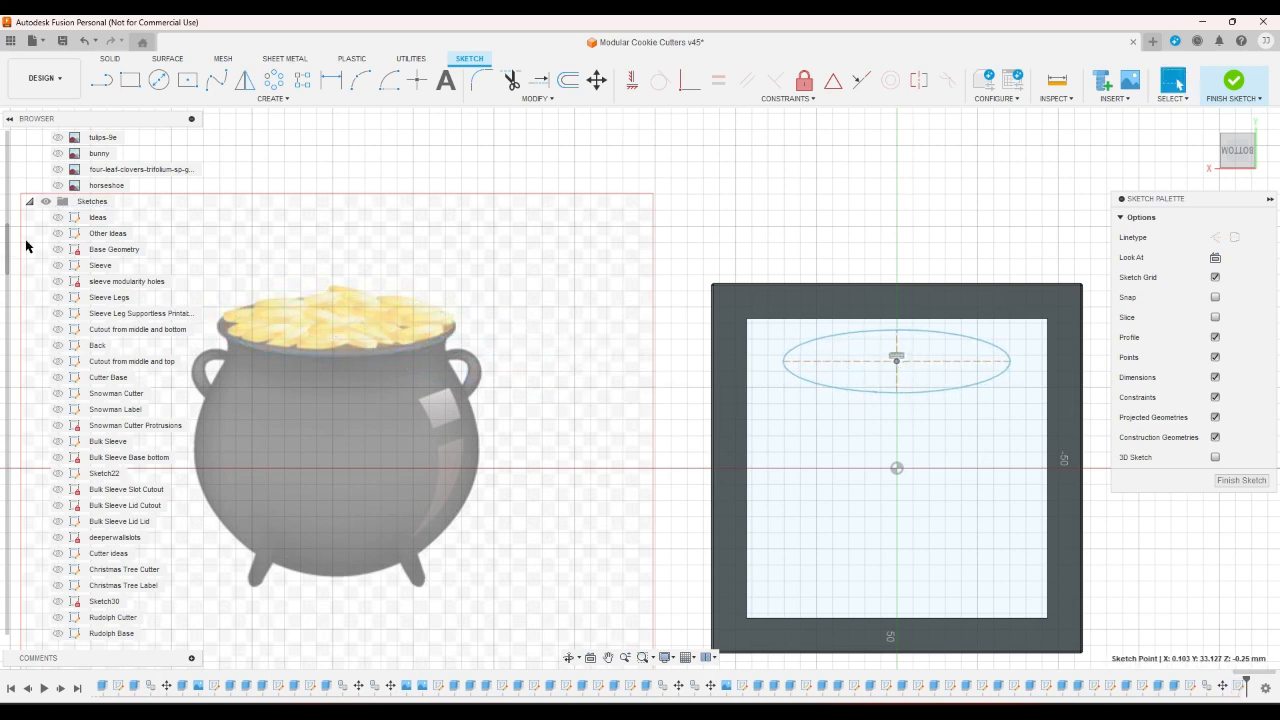
scroll(45, 188, "up", 5)
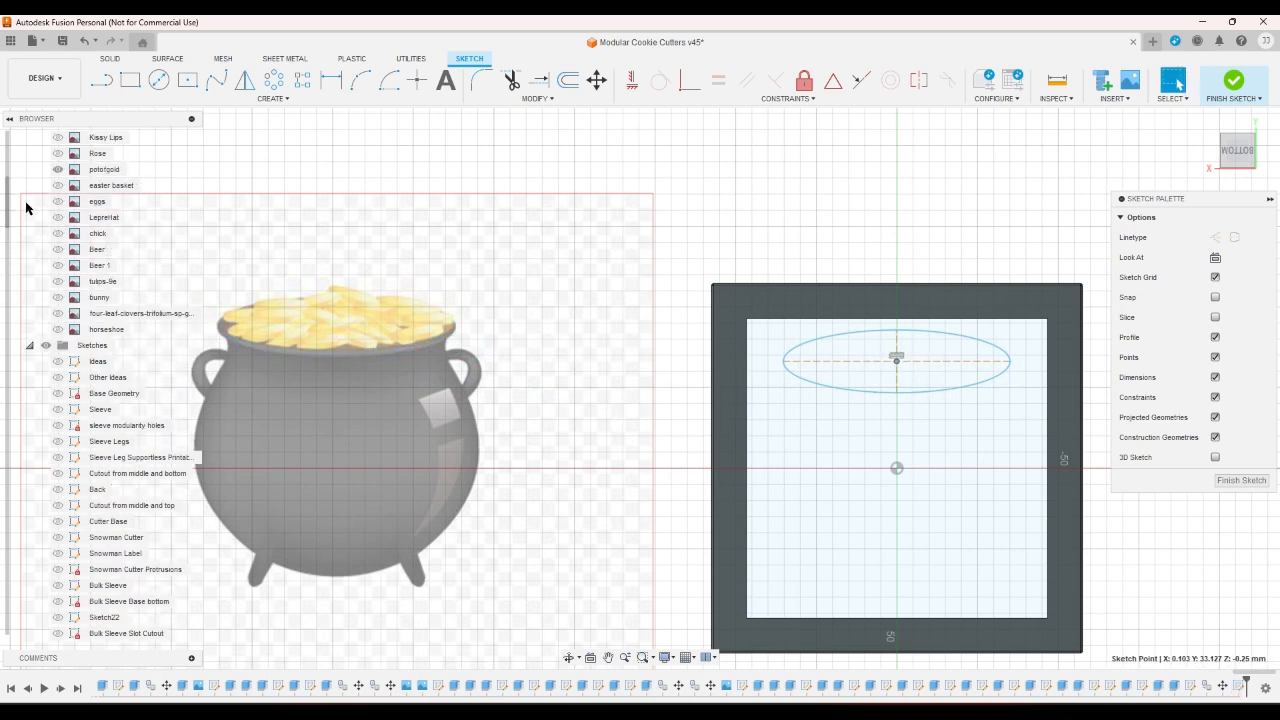
left_click(57, 186)
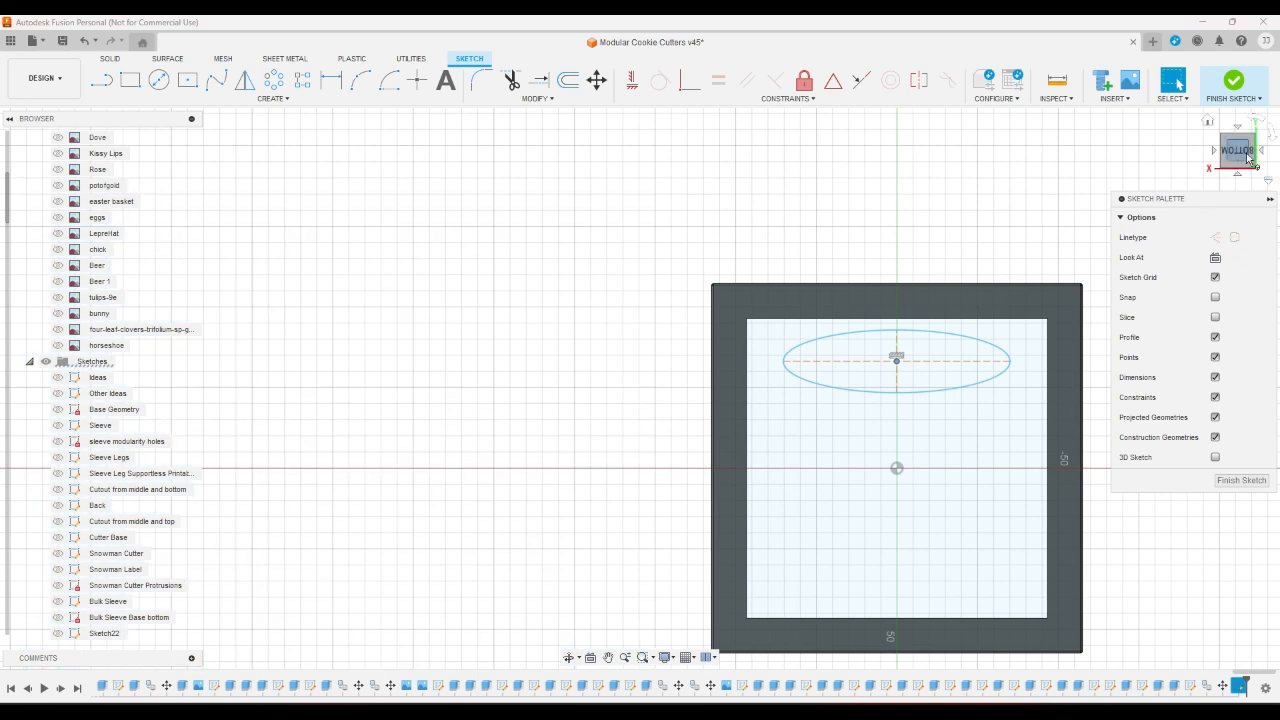
Dimension the height and width of the ellipse in the upper part of the cutter base opening
scroll(401, 272, "down", 2)
scroll(1036, 423, "up", 3)
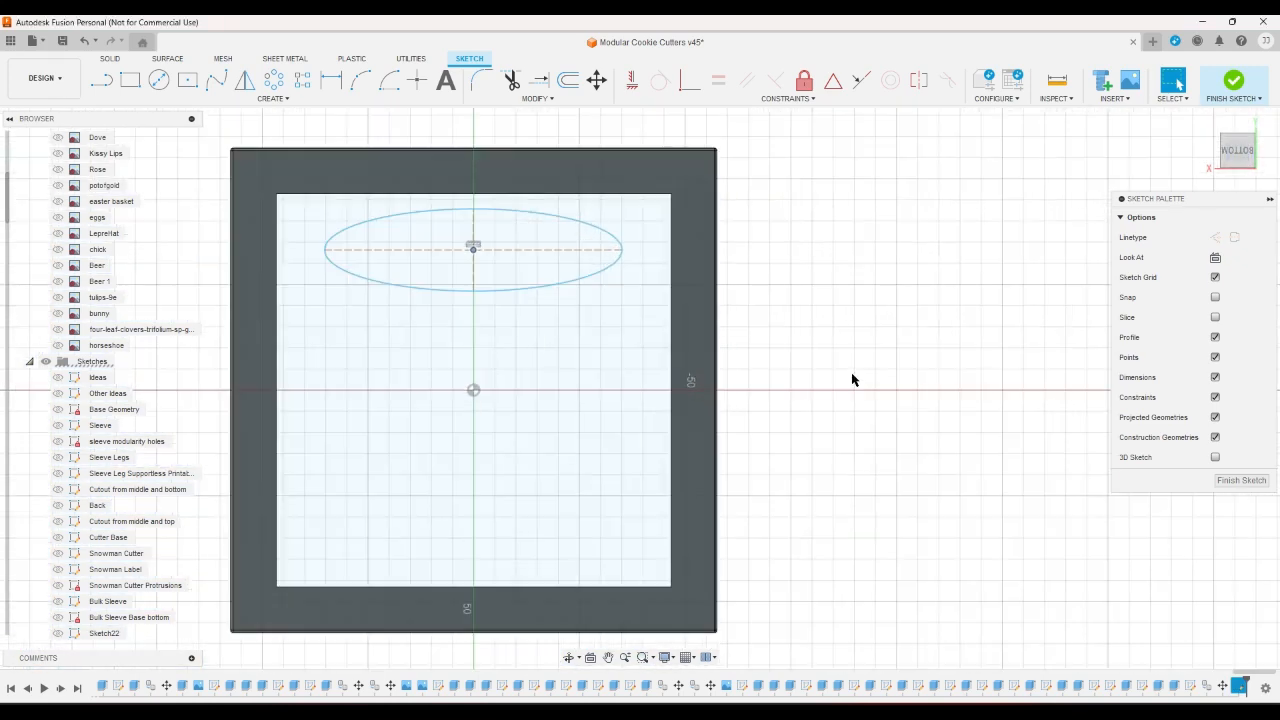
key("d")
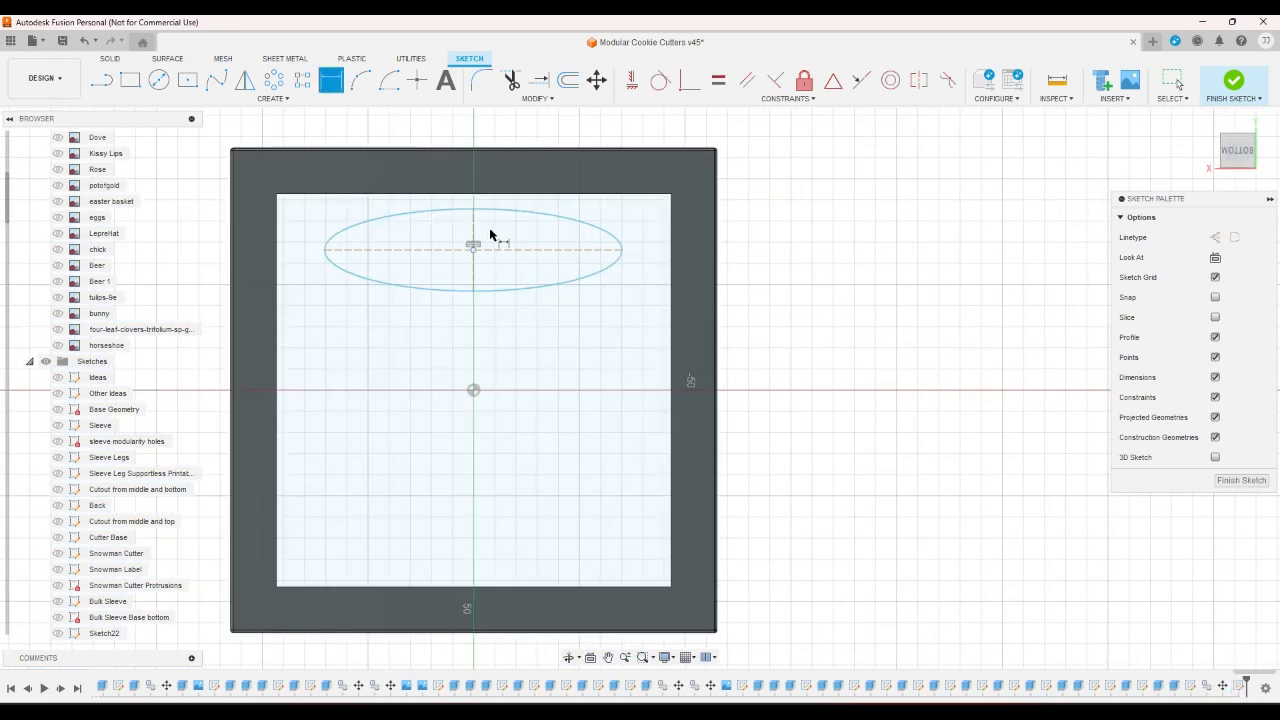
left_click(475, 222)
left_click(491, 218)
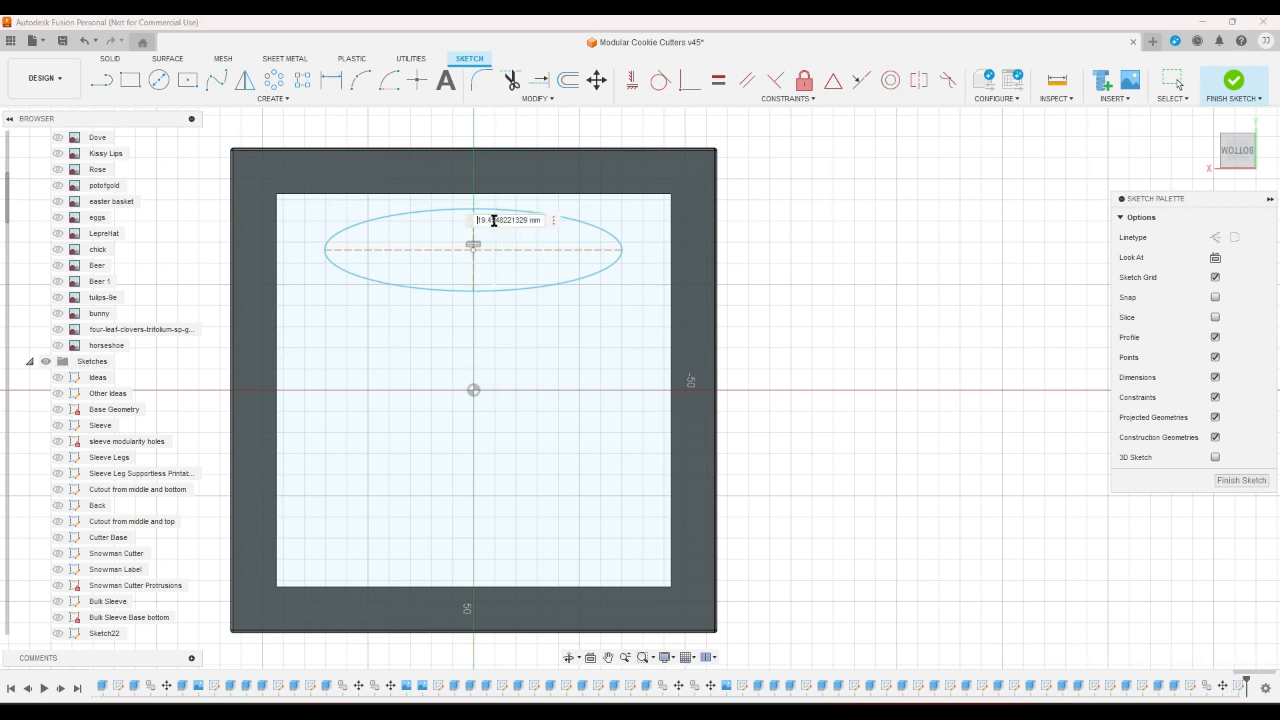
key("Return")
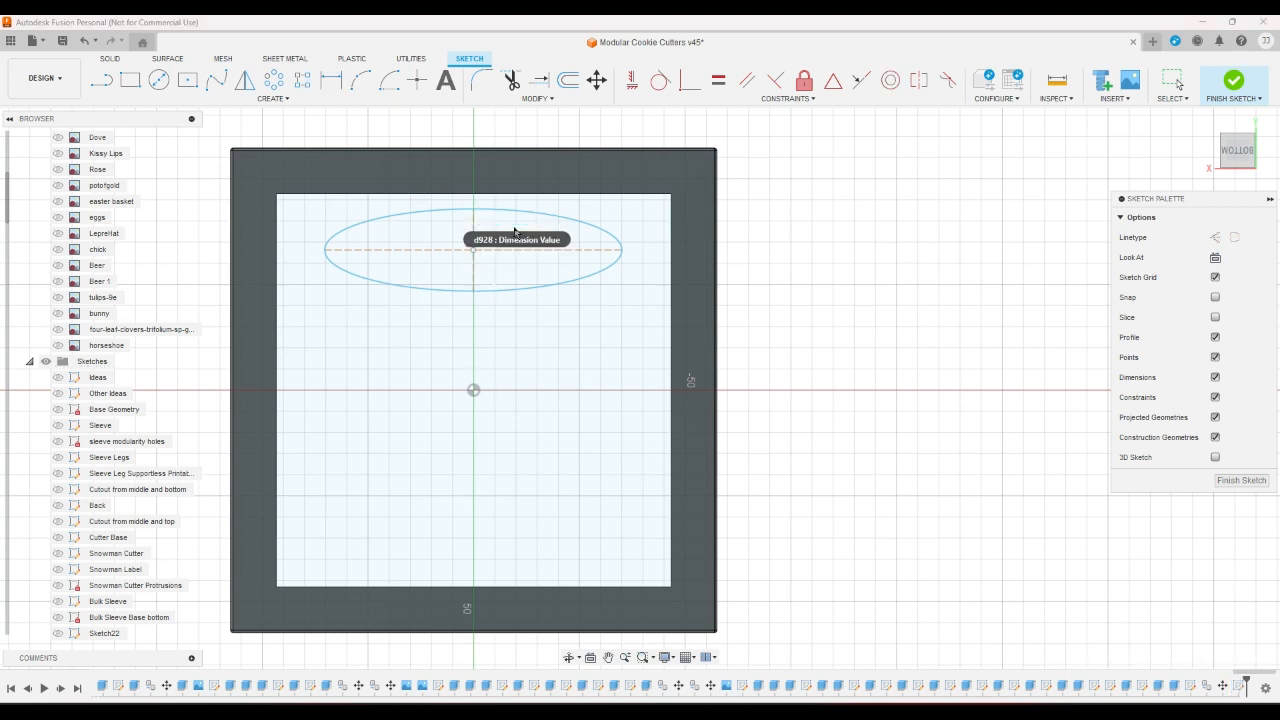
left_click(518, 249)
left_click(573, 223)
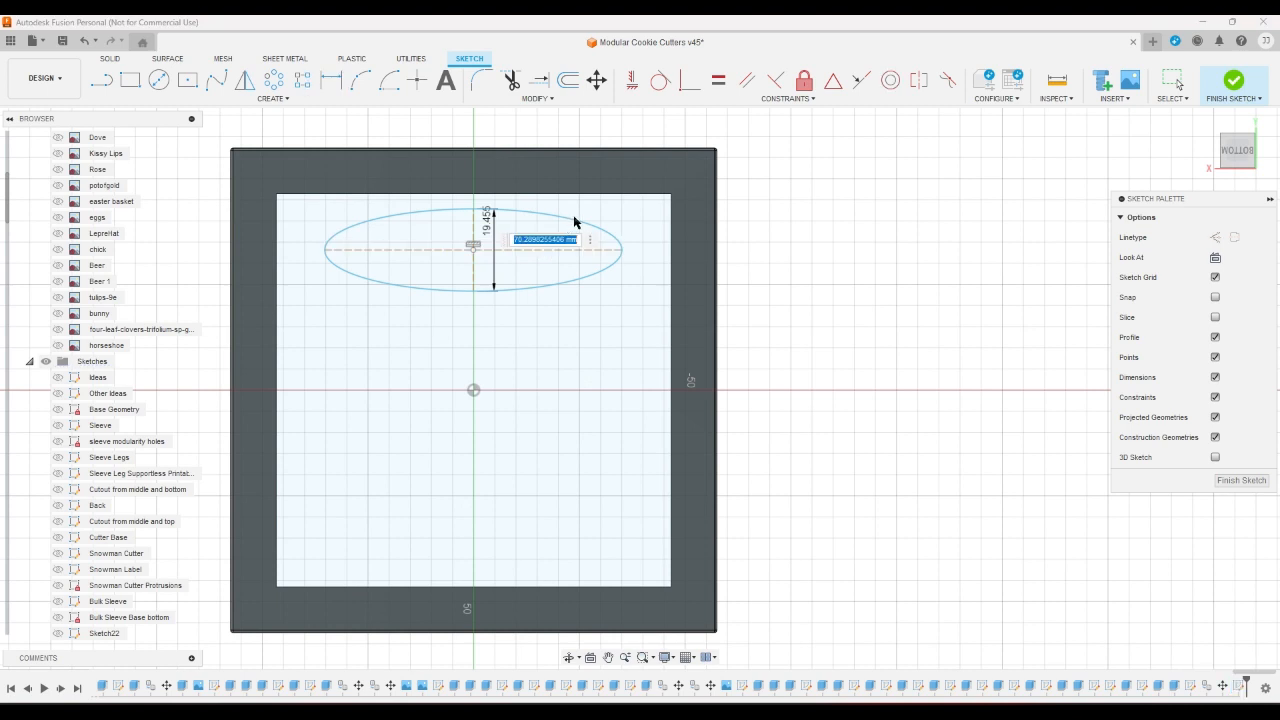
key("Return")
right_click(612, 206)
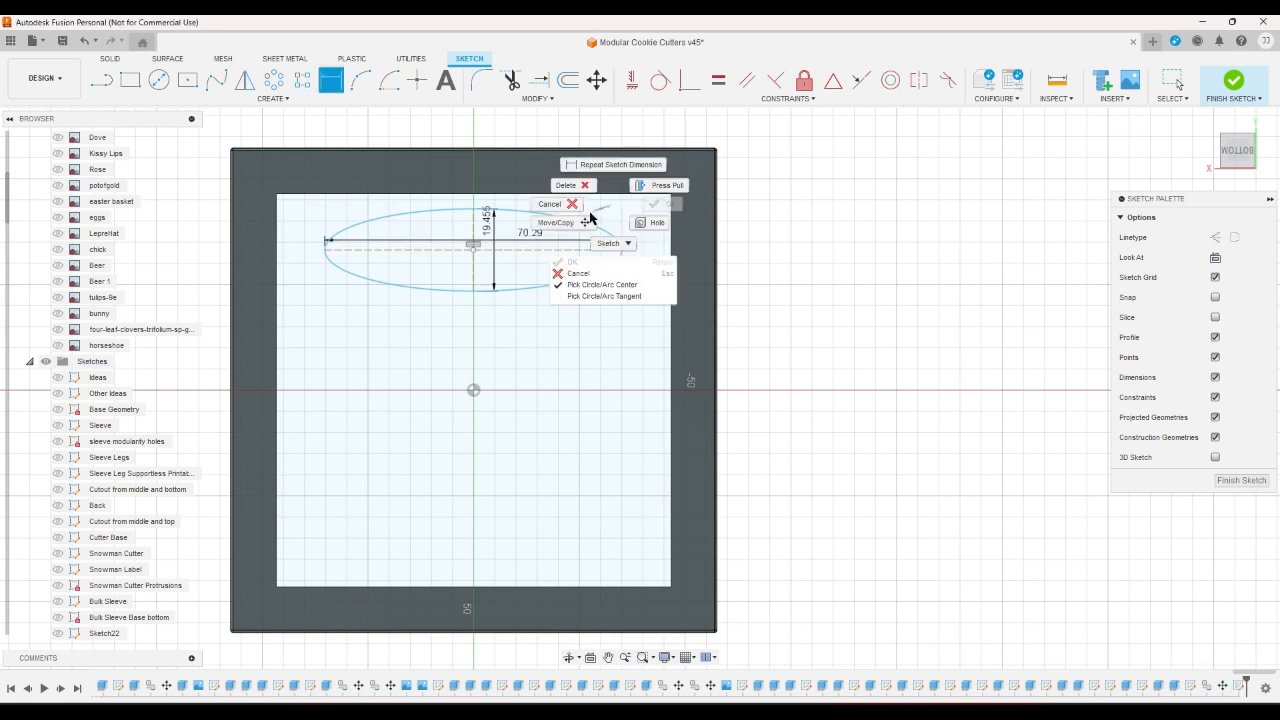
left_click(556, 207)
Set the upper ellipse's width to 70 mm and its height to 20 mm
double_click(534, 236)
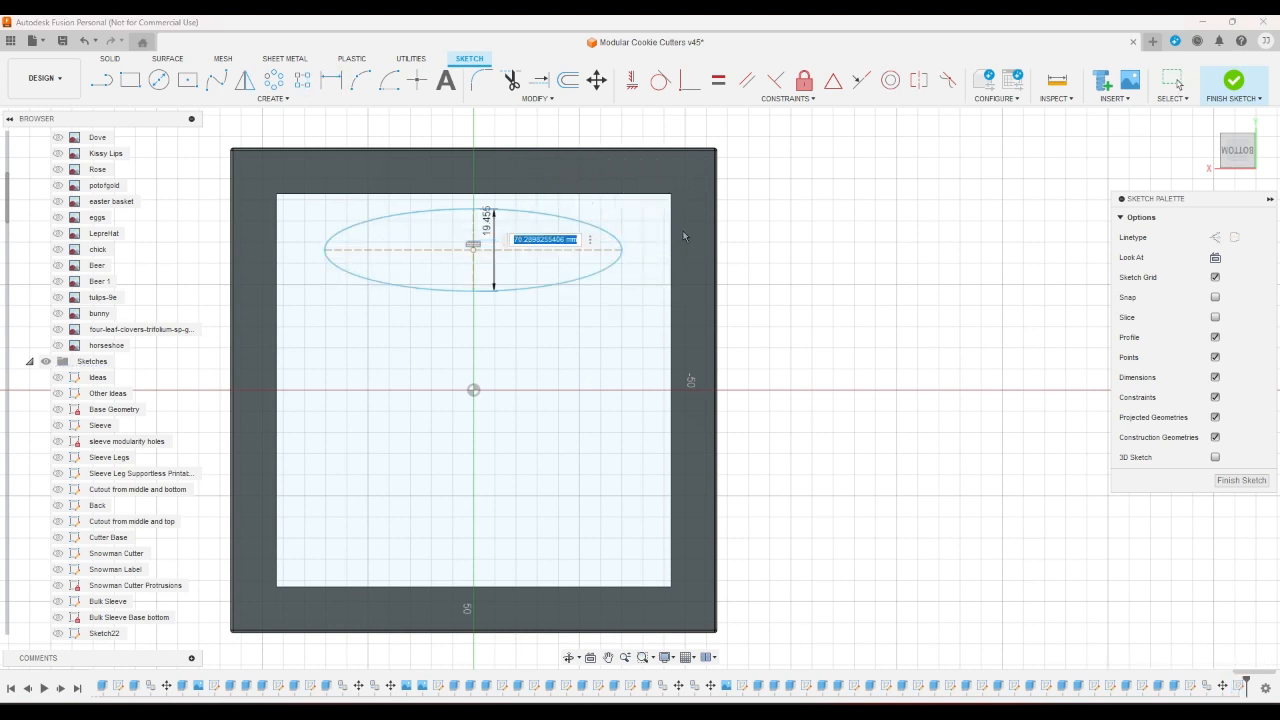
type("70")
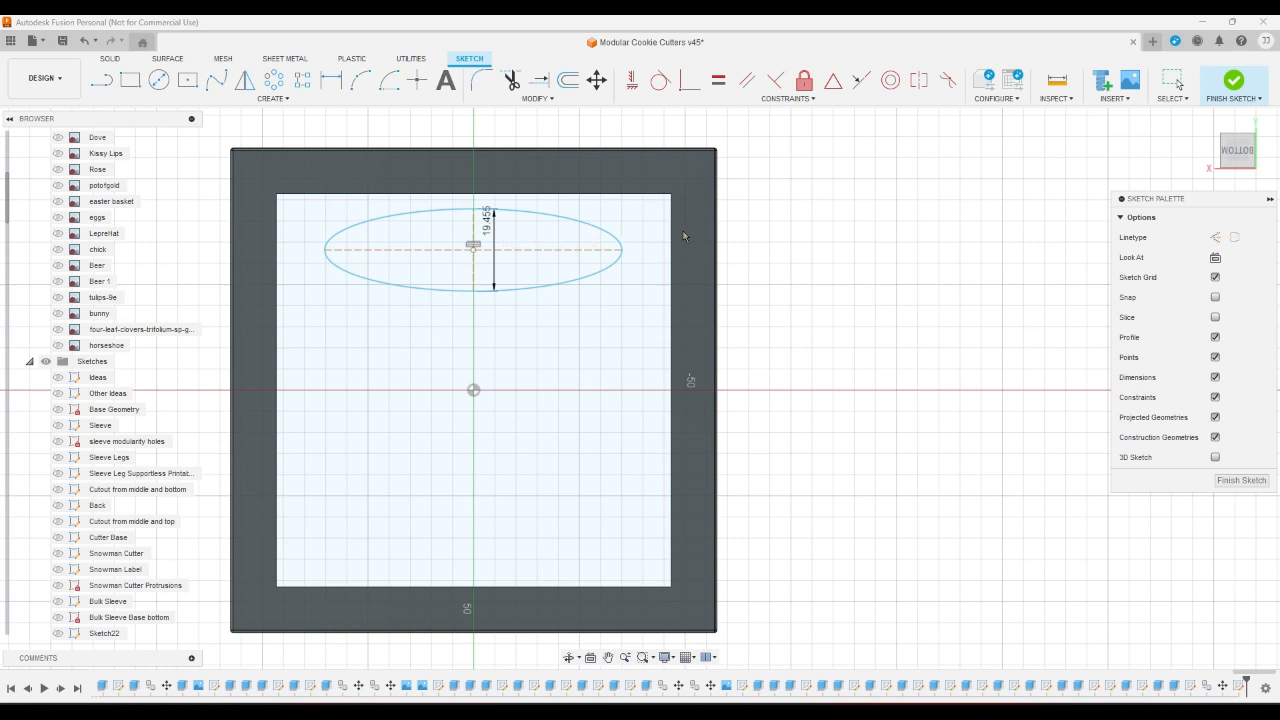
key("Return")
double_click(488, 222)
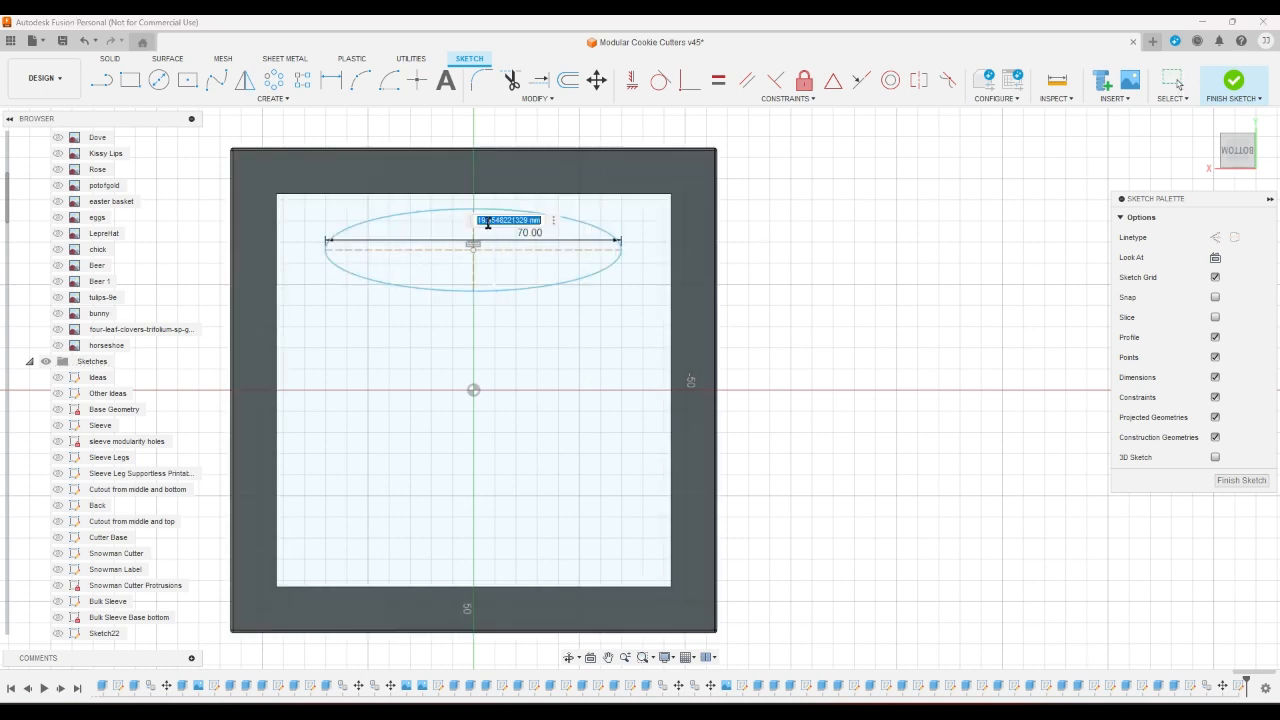
type("20")
key("Return")
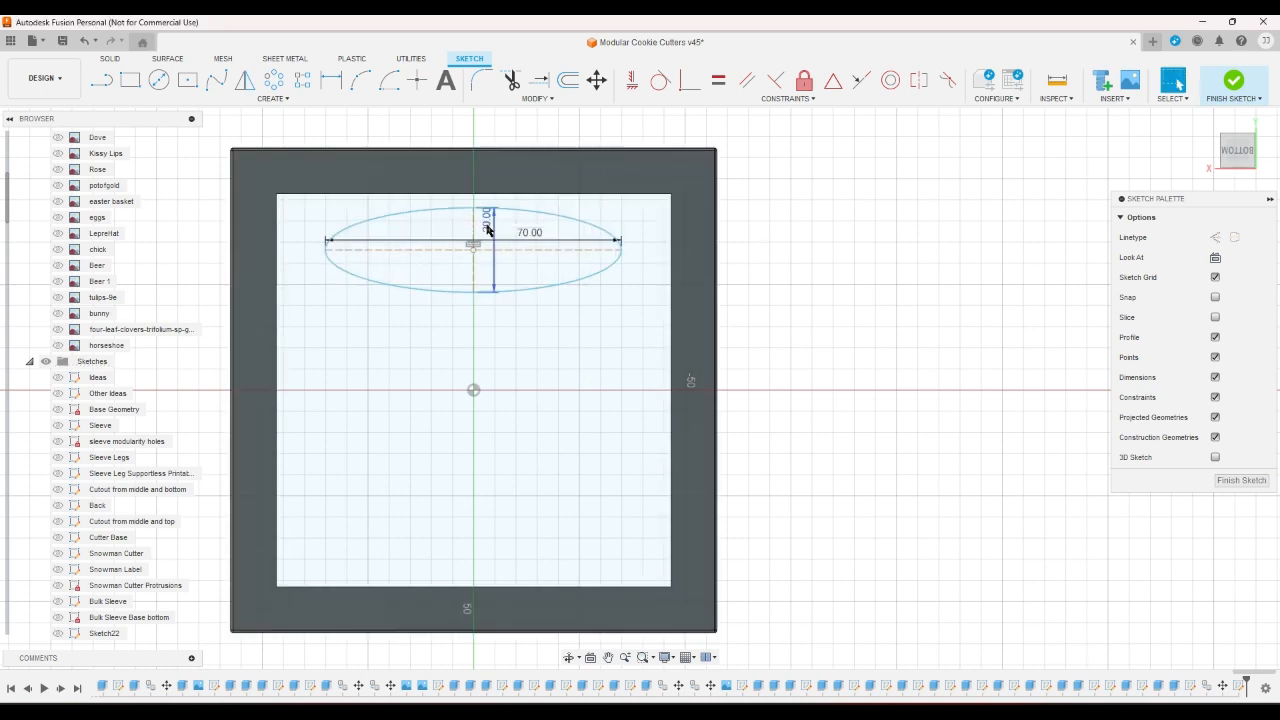
scroll(755, 241, "down", 3)
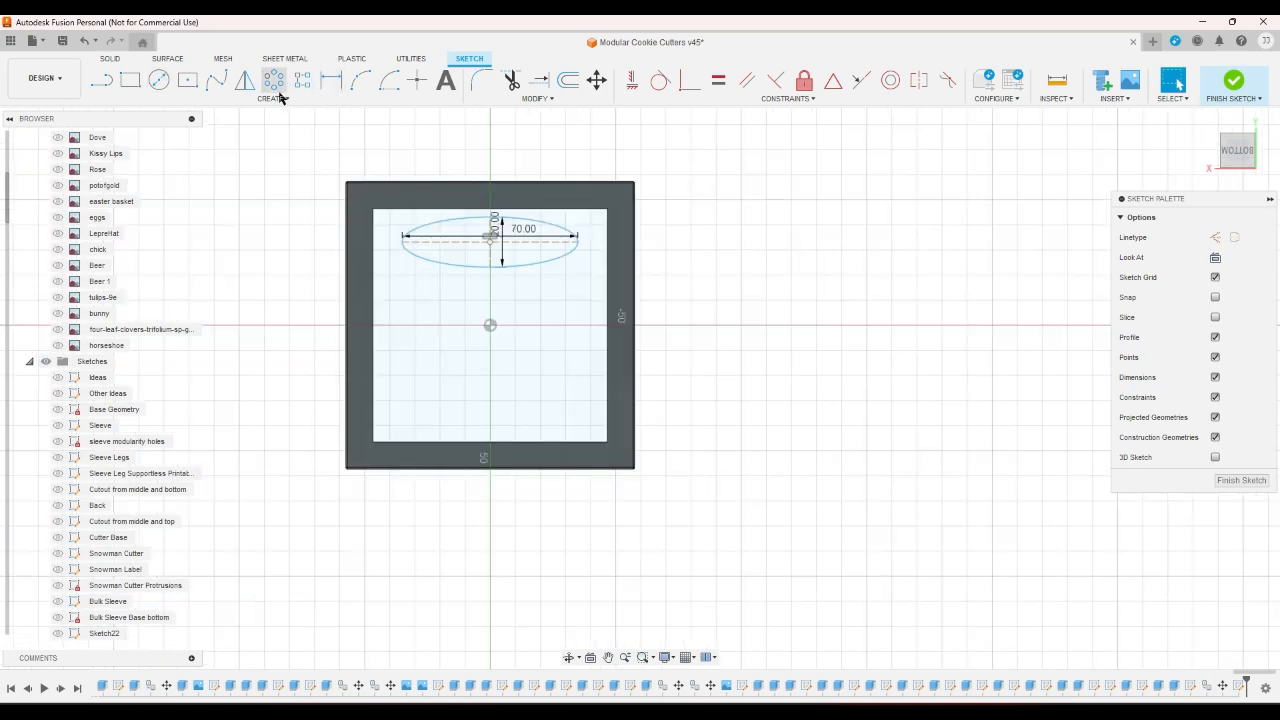
left_click(280, 97)
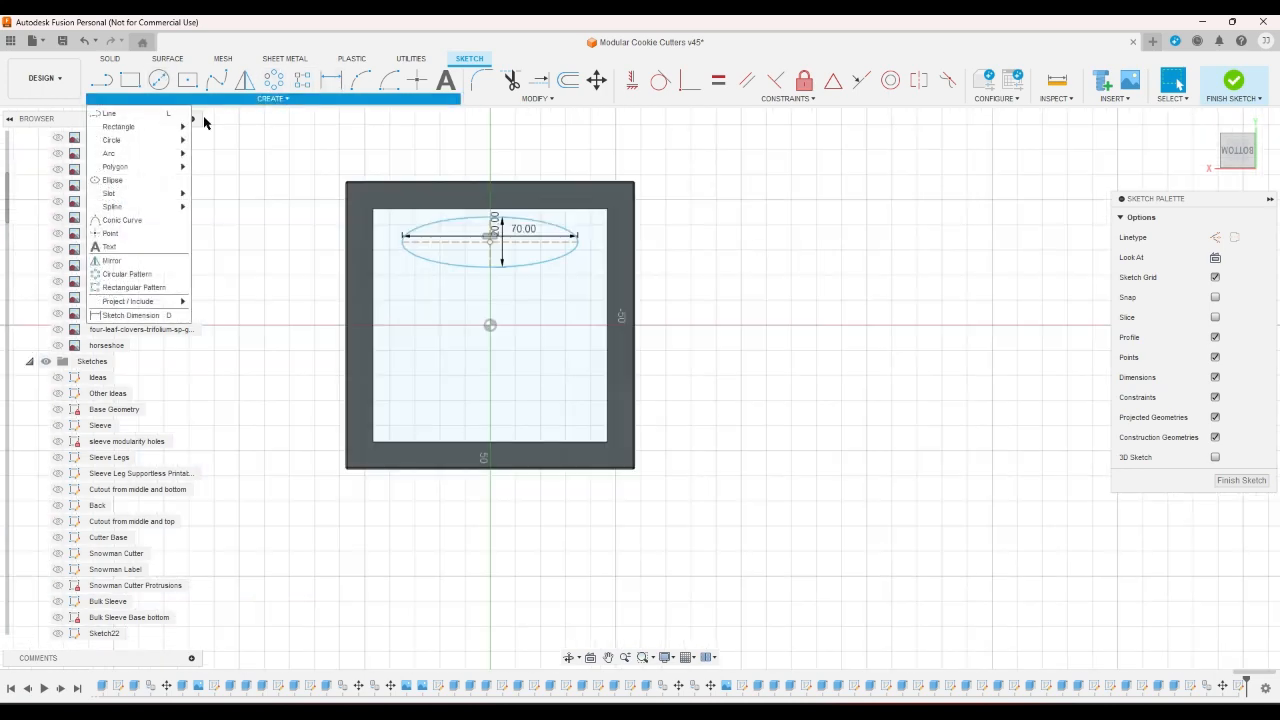
left_click(116, 181)
left_click(488, 398)
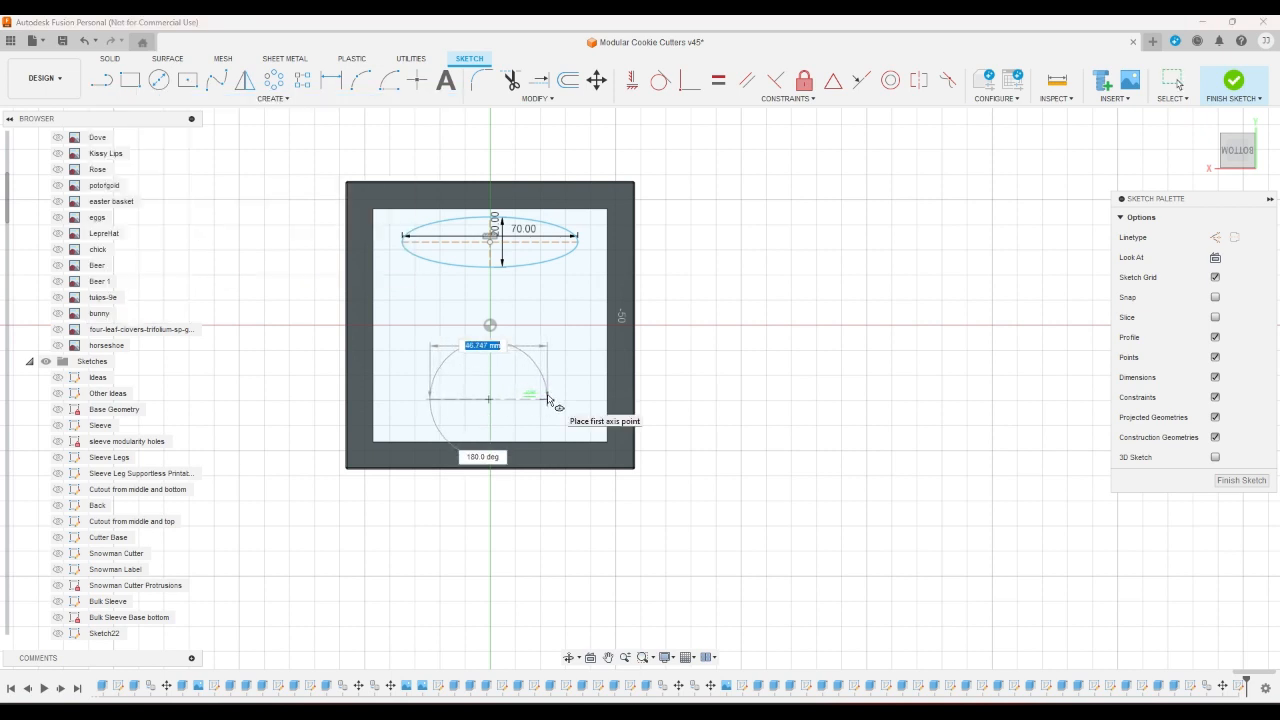
type("70")
key("Escape")
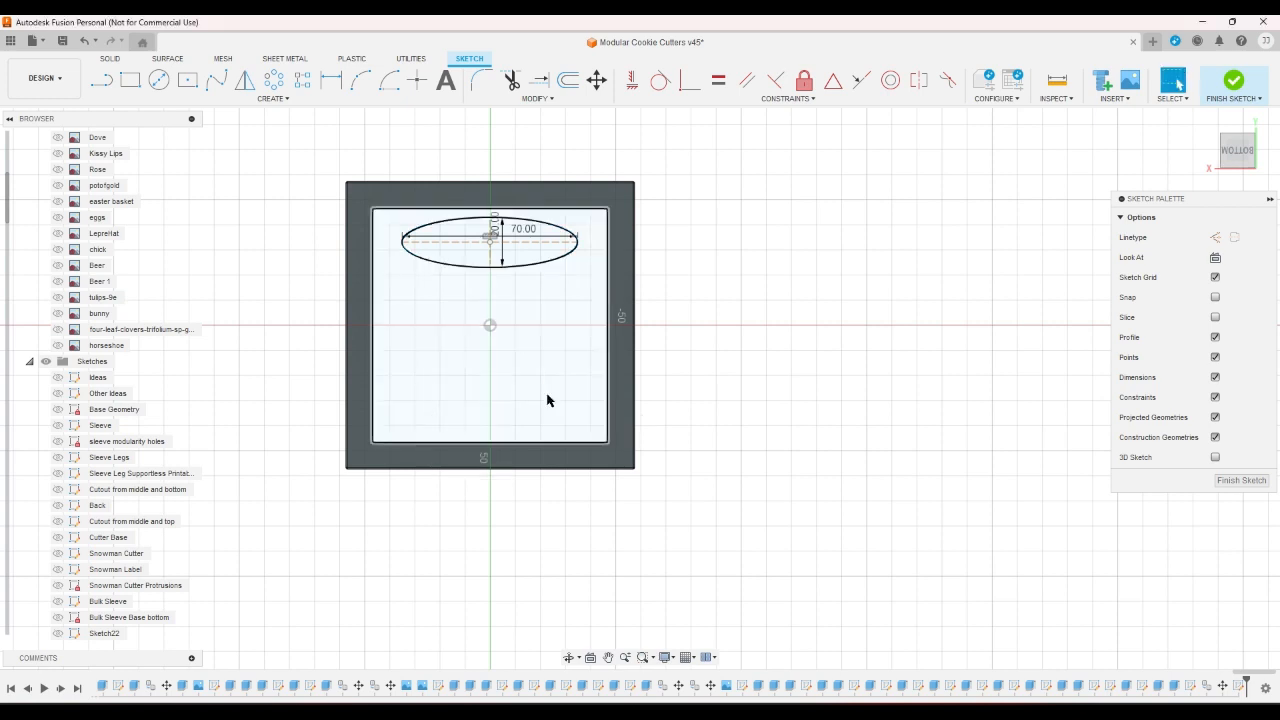
Draw a second horizontal ellipse, about 41 mm wide and 24 mm high, centred near the vertical axis in the lower part of the opening
left_click(242, 99)
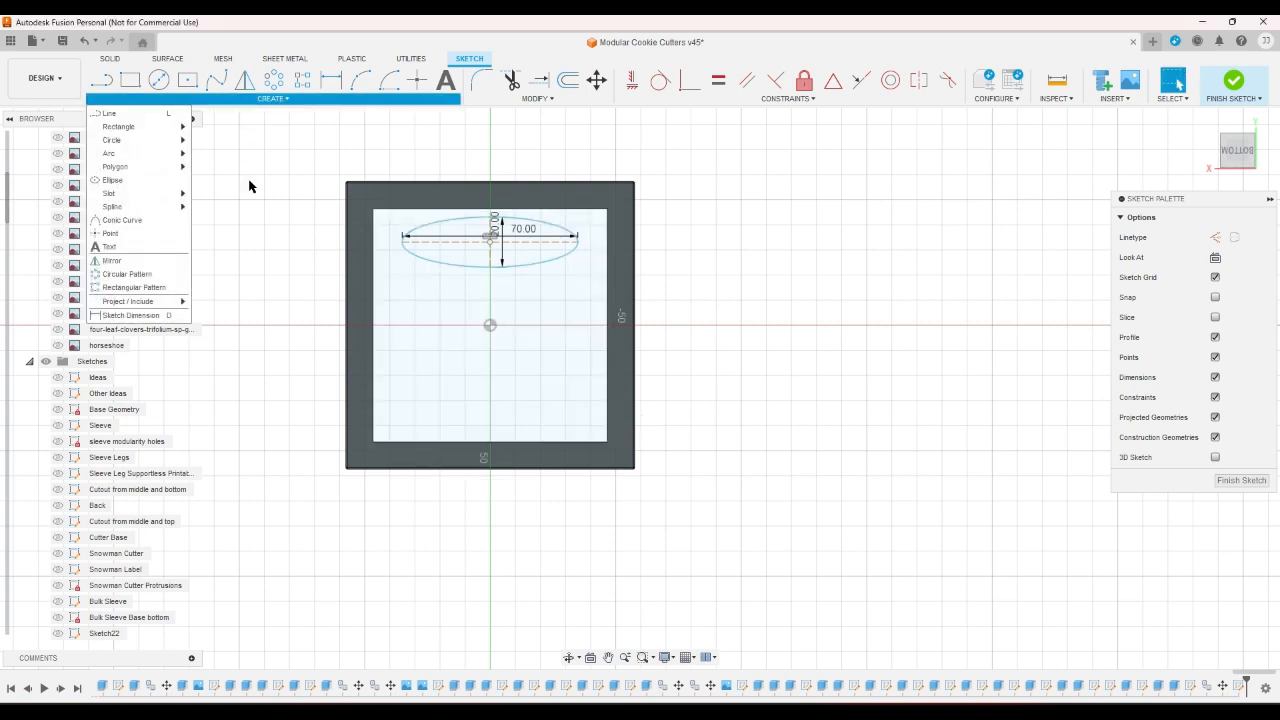
left_click(128, 181)
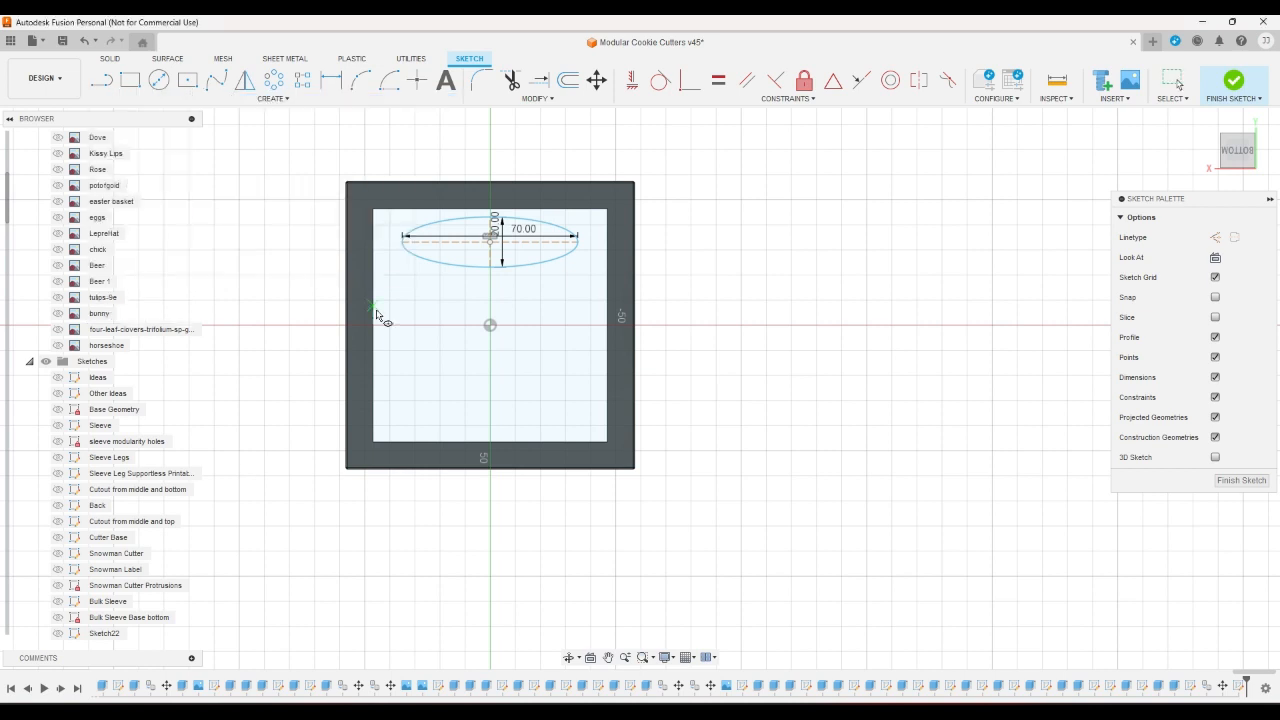
left_click(490, 412)
left_click(541, 410)
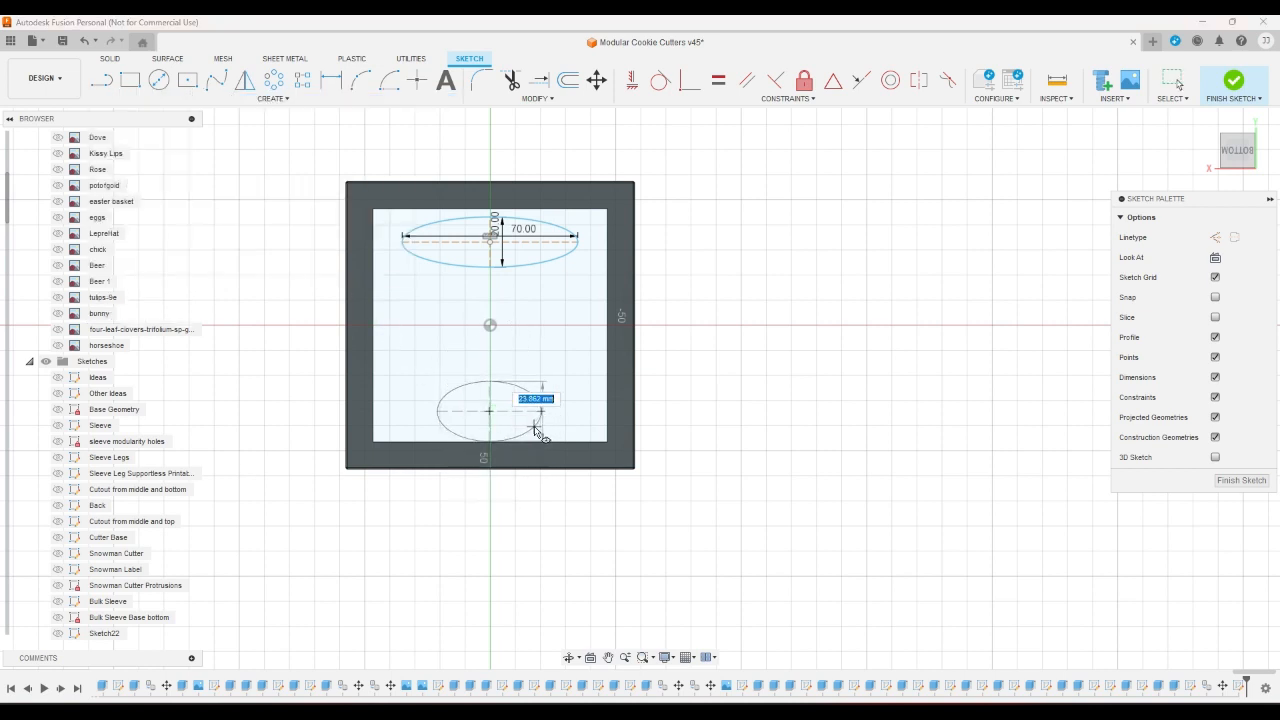
left_click(537, 428)
Dimension the lower ellipse's horizontal axis at 70 mm
left_click(331, 80)
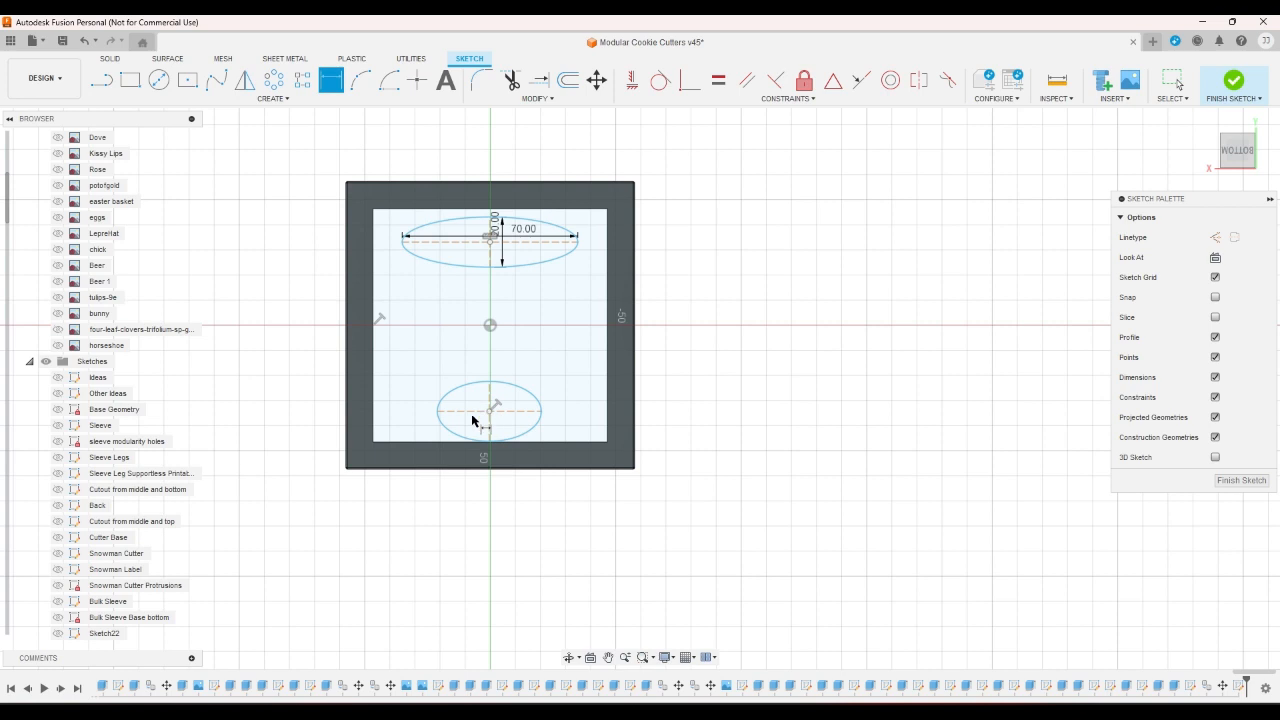
left_click(466, 411)
left_click(465, 403)
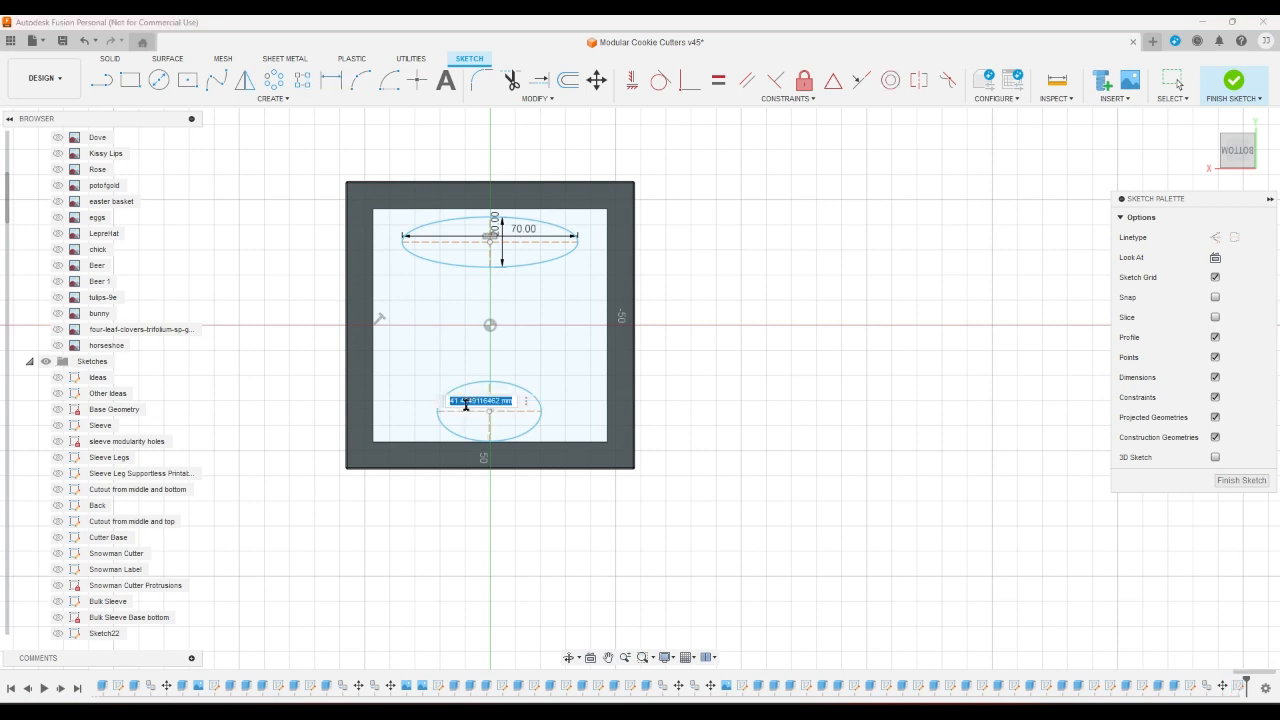
type("70")
key("Return")
left_click(474, 410)
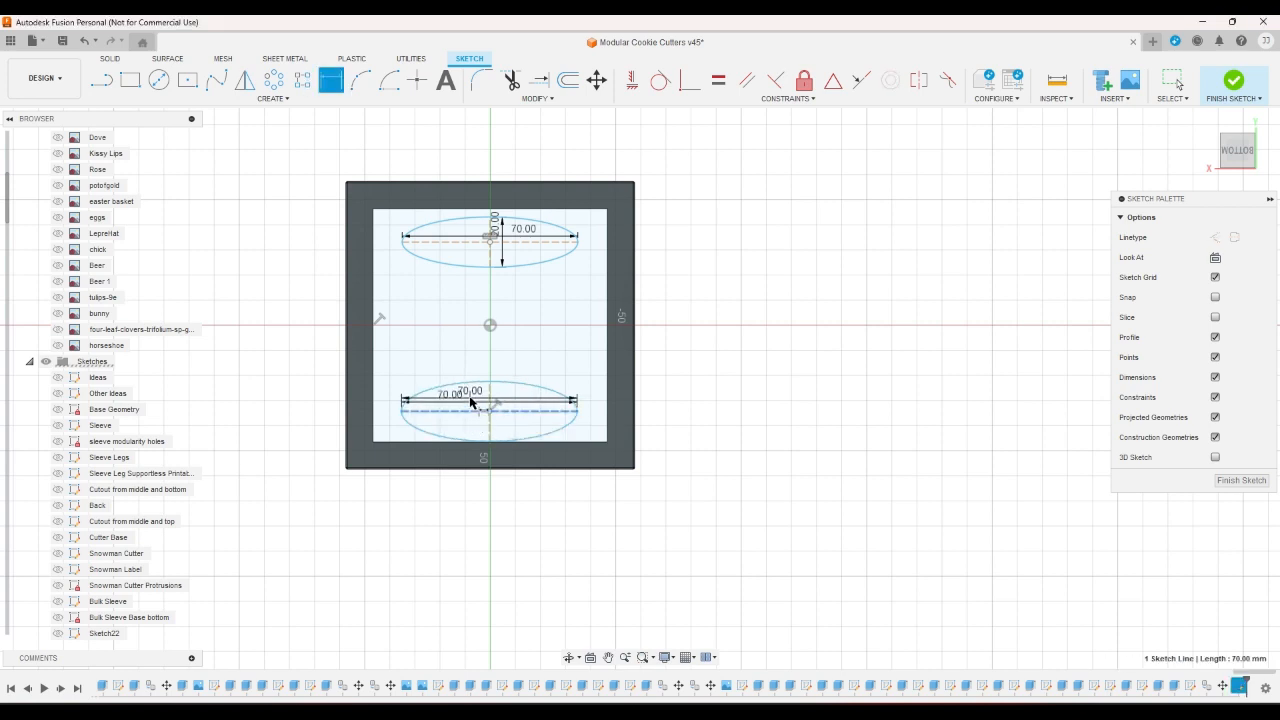
right_click(470, 400)
left_click(430, 401)
Dimension the lower ellipse's vertical axis at 20 mm
left_click(490, 400)
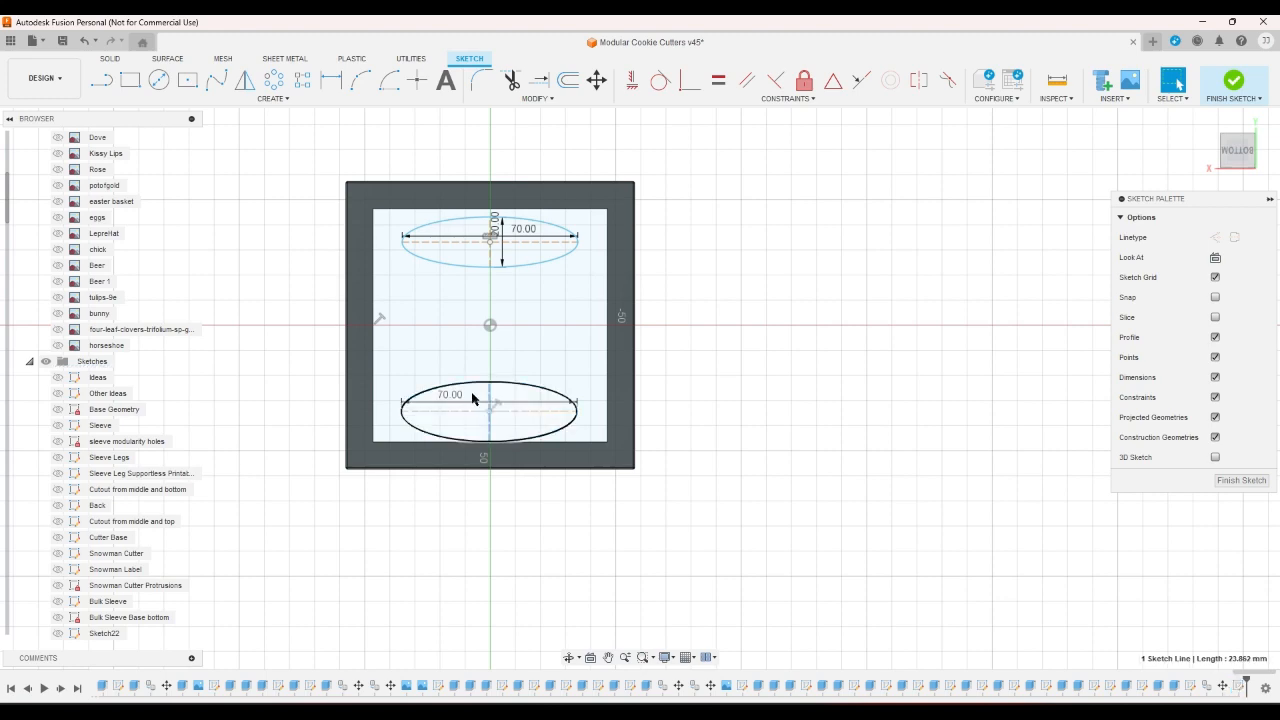
left_click(331, 81)
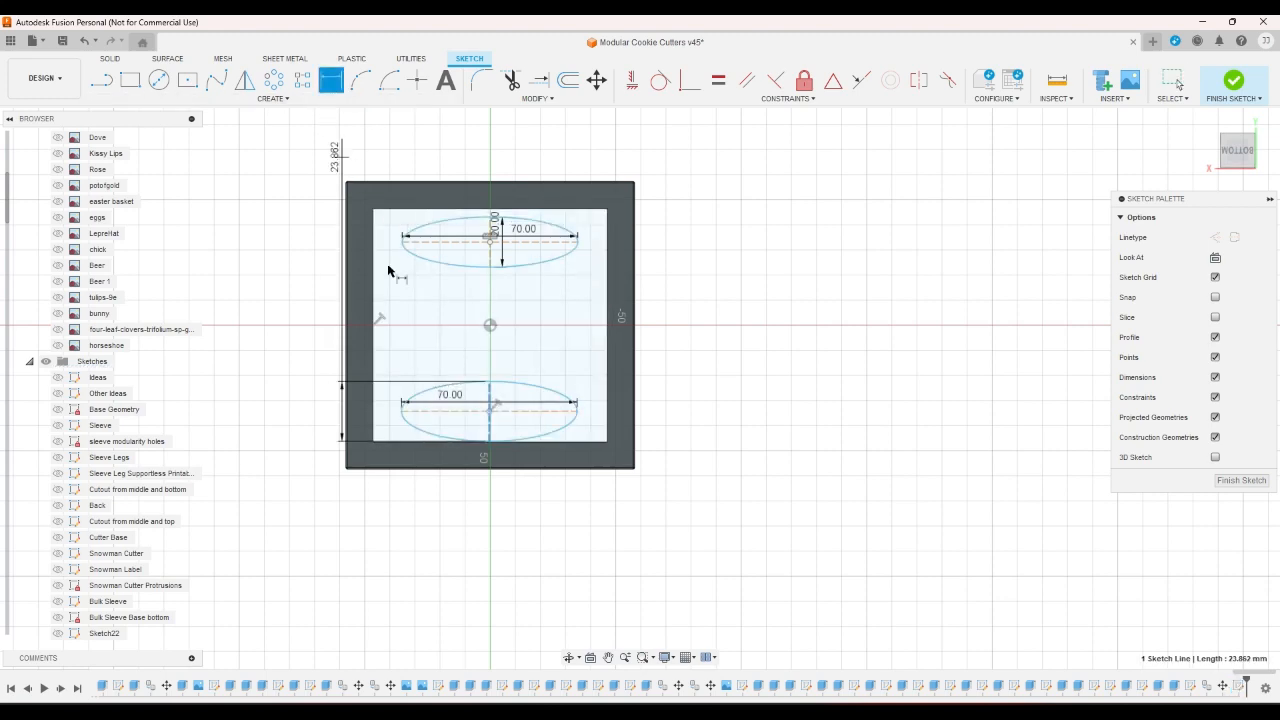
left_click(472, 396)
key("Return")
scroll(472, 399, "down", 2)
scroll(530, 445, "up", 3)
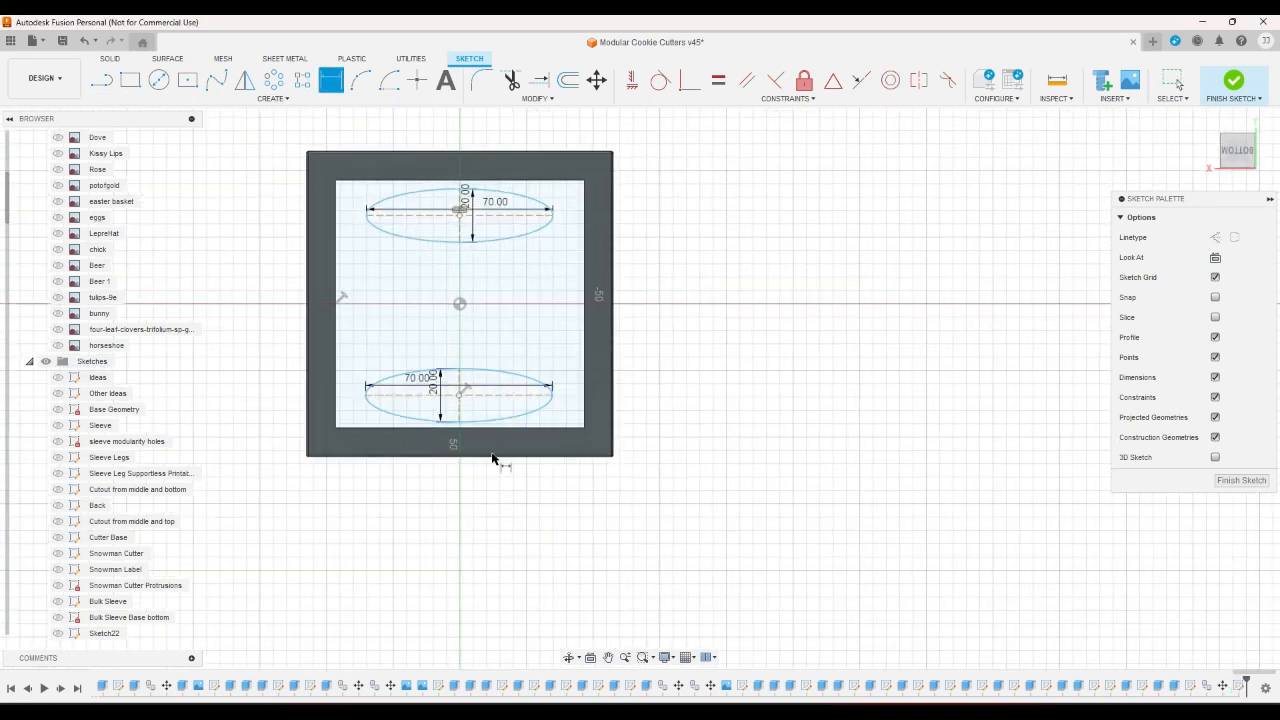
right_click(491, 513)
left_click(464, 521)
Draw a vertical line about 77 mm long beside the left ends of the ellipses and make it tangent to both
key("l")
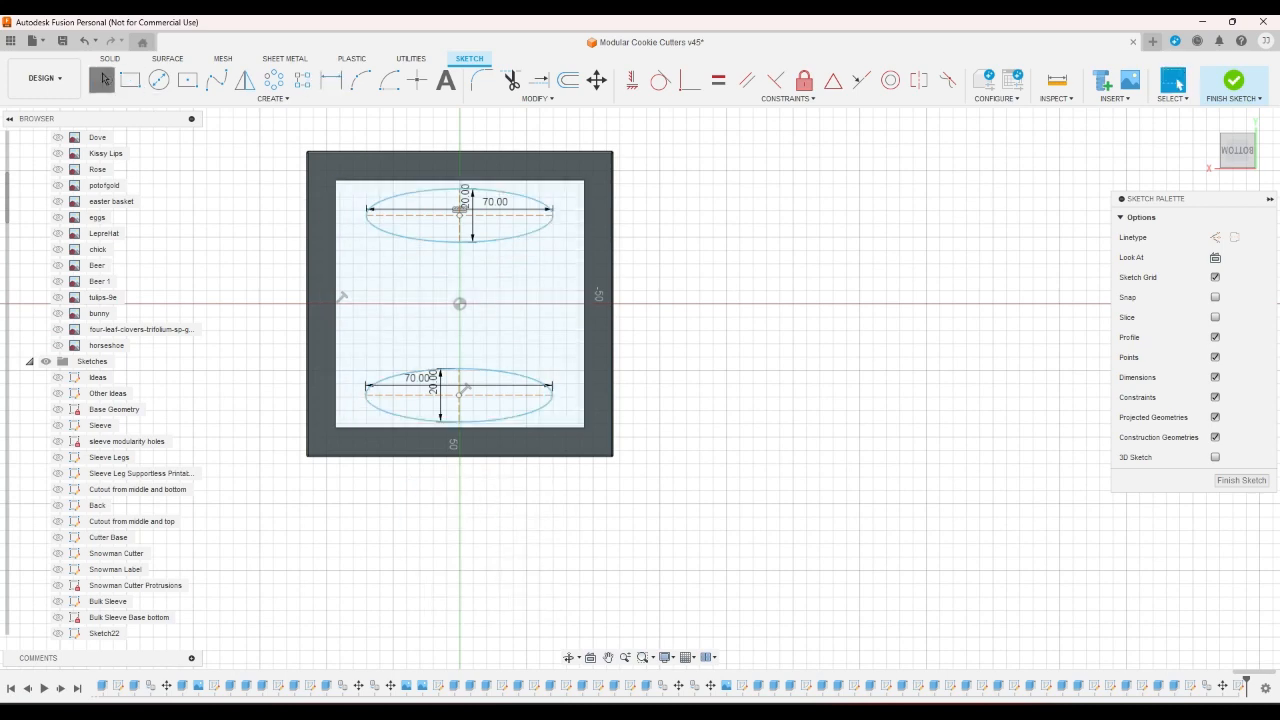
left_click(352, 205)
left_click(352, 409)
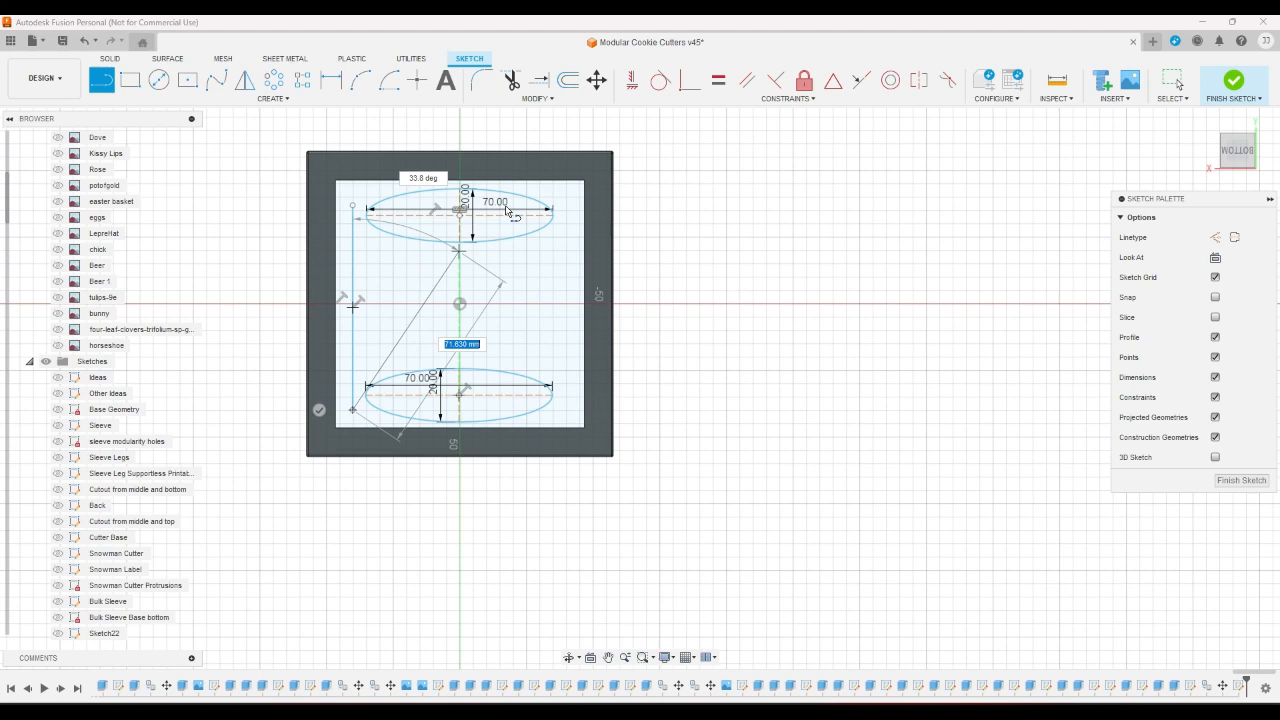
left_click(661, 78)
left_click(353, 277)
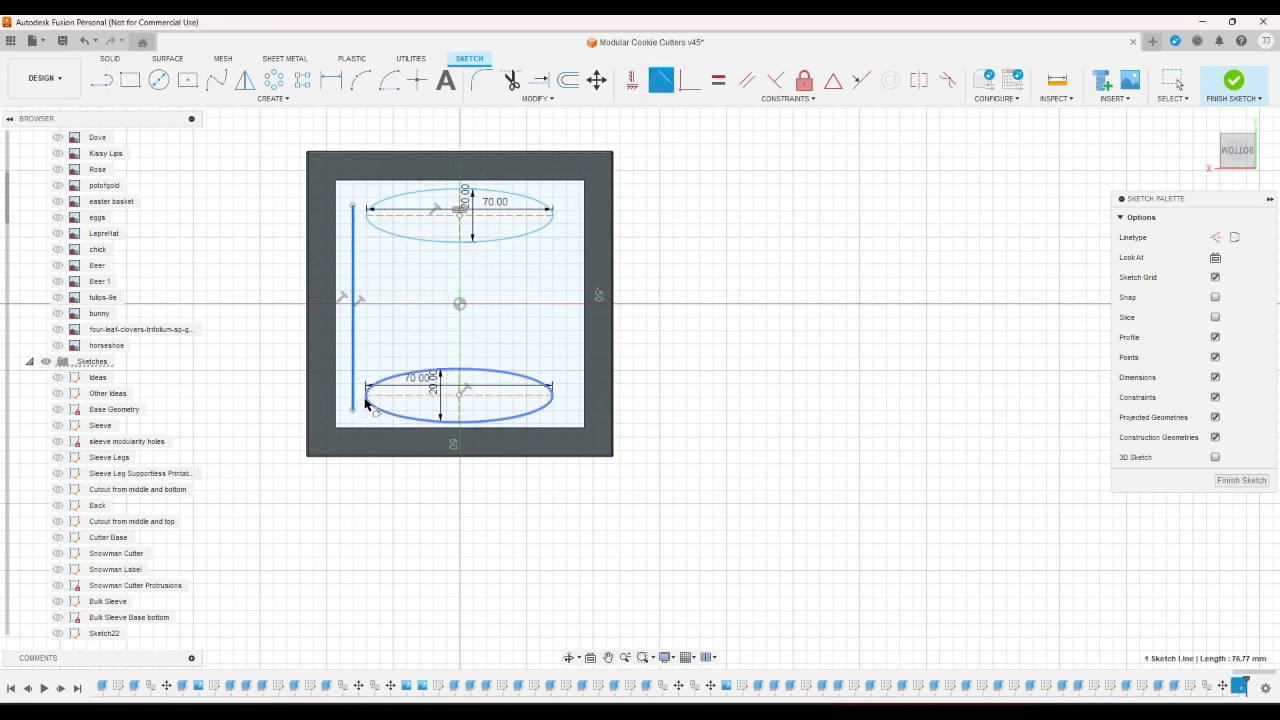
left_click(366, 400)
left_click(366, 250)
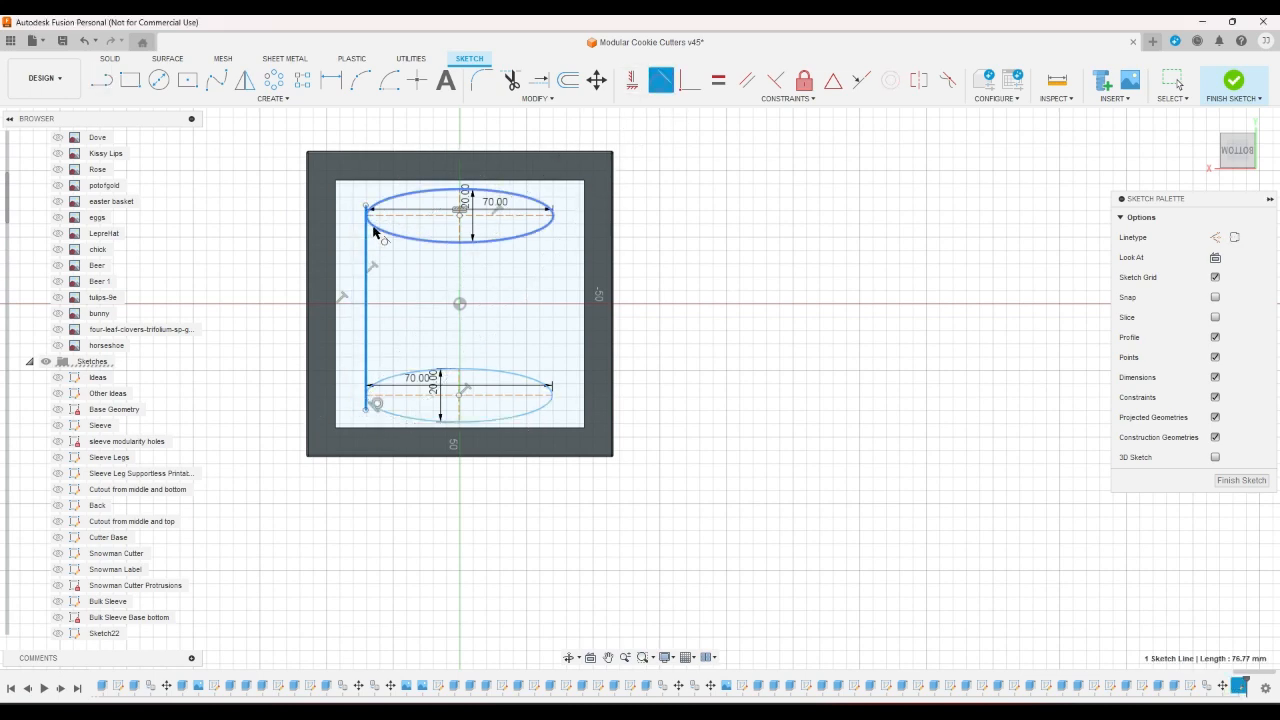
left_click(373, 230)
Draw a vertical line about 79 mm long beside the right ends of the ellipses and make it tangent to the upper ellipse
key("l")
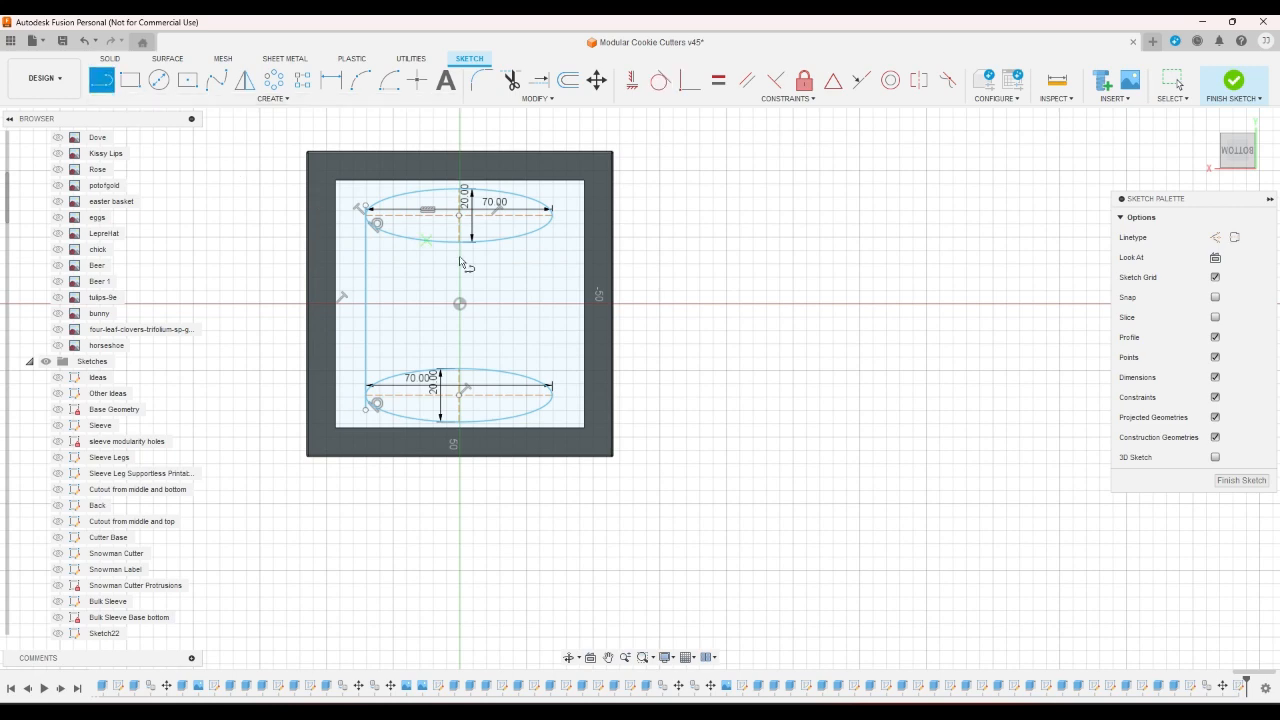
left_click(564, 200)
left_click(564, 410)
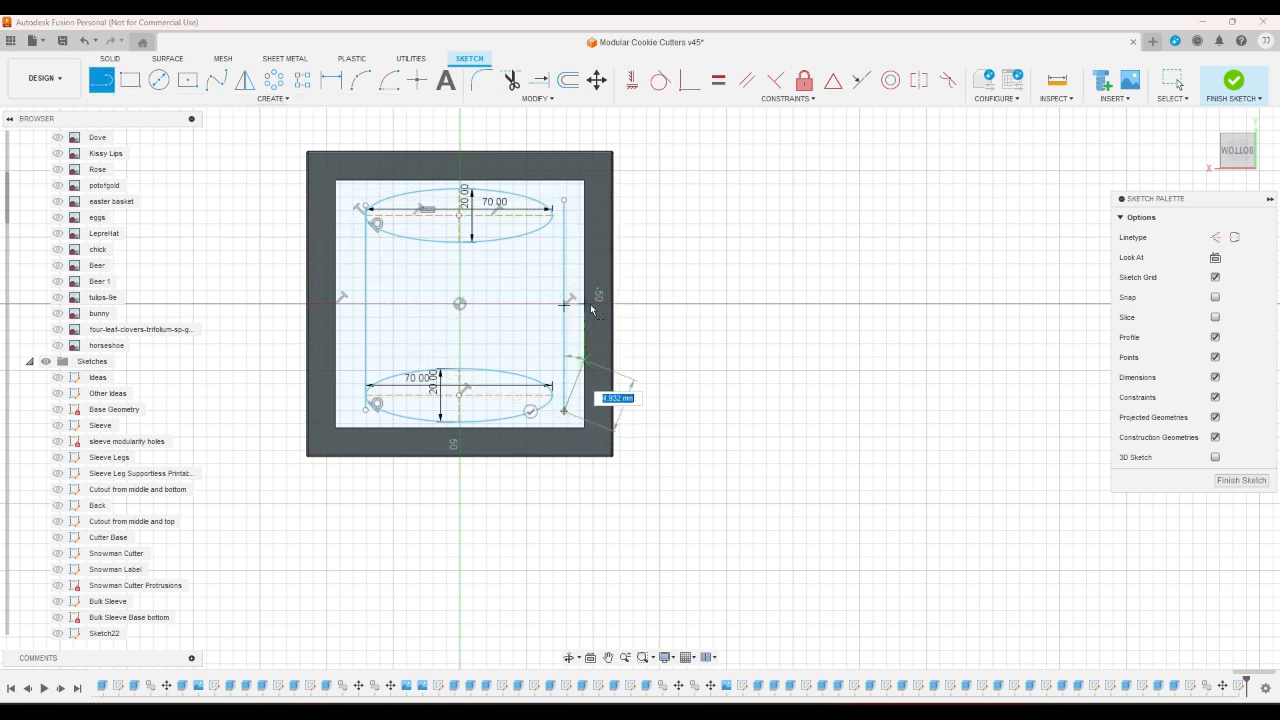
left_click(659, 81)
left_click(564, 227)
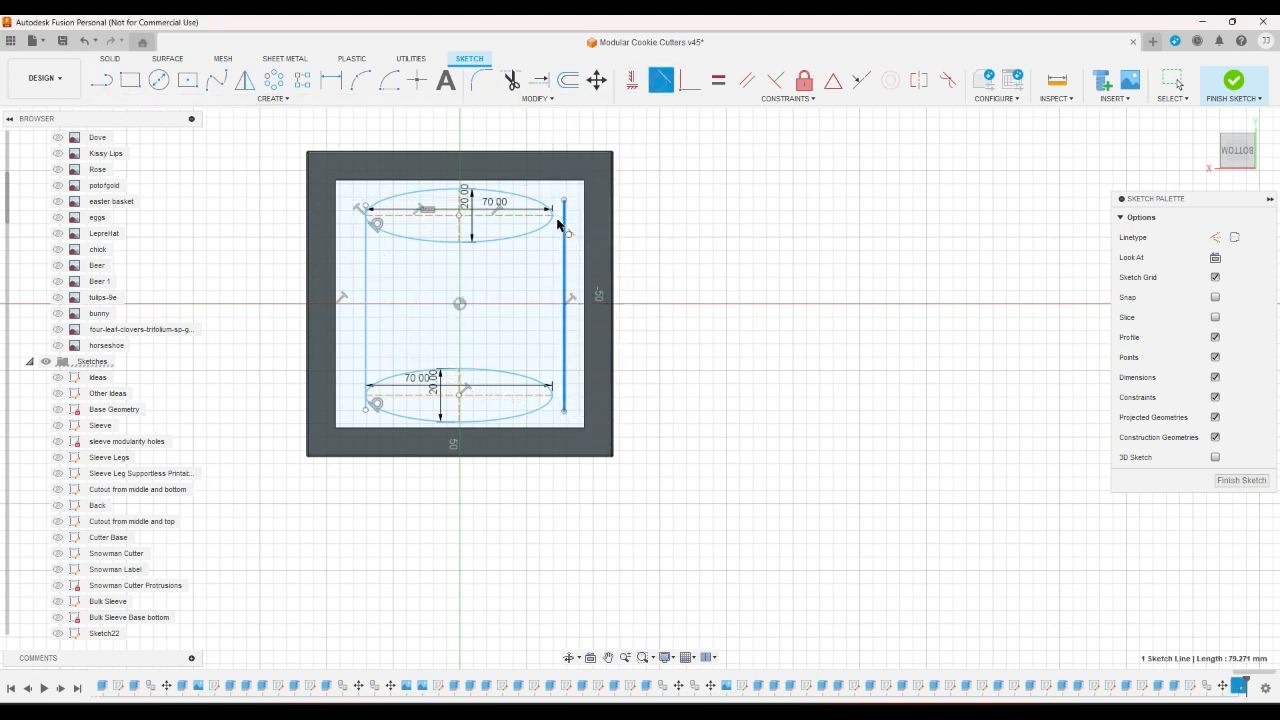
left_click(557, 224)
right_click(566, 391)
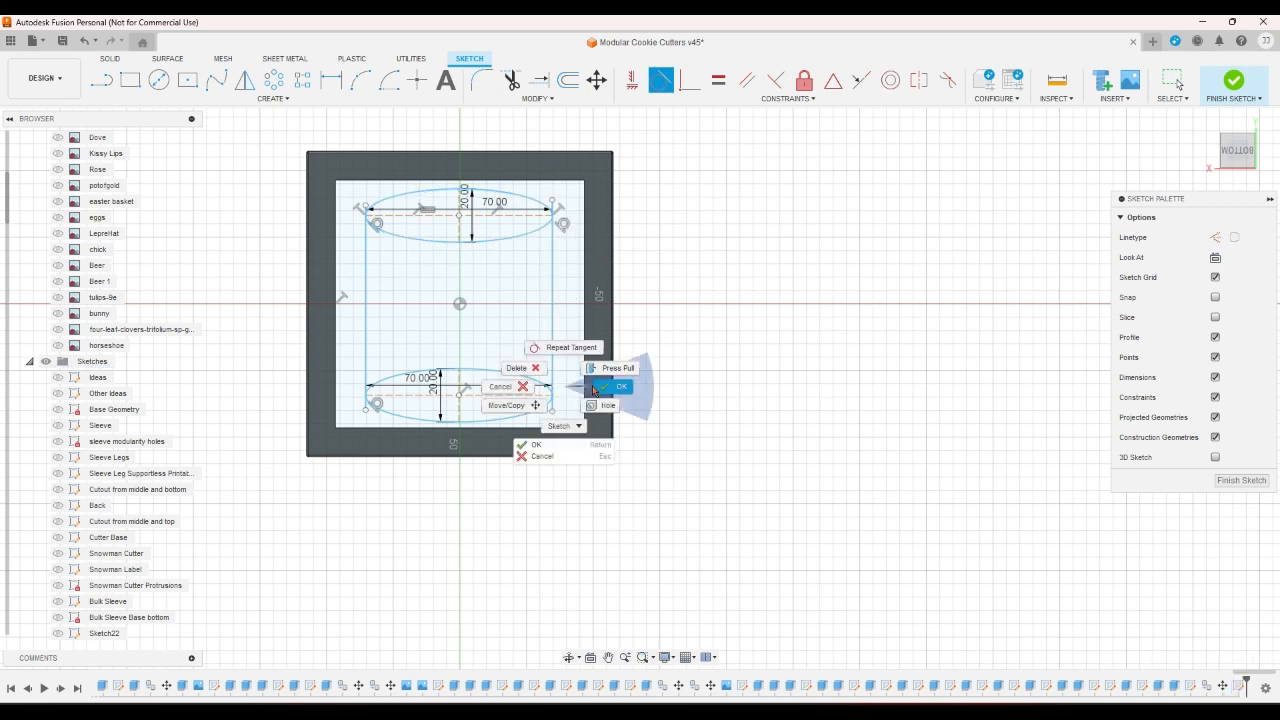
left_click(618, 386)
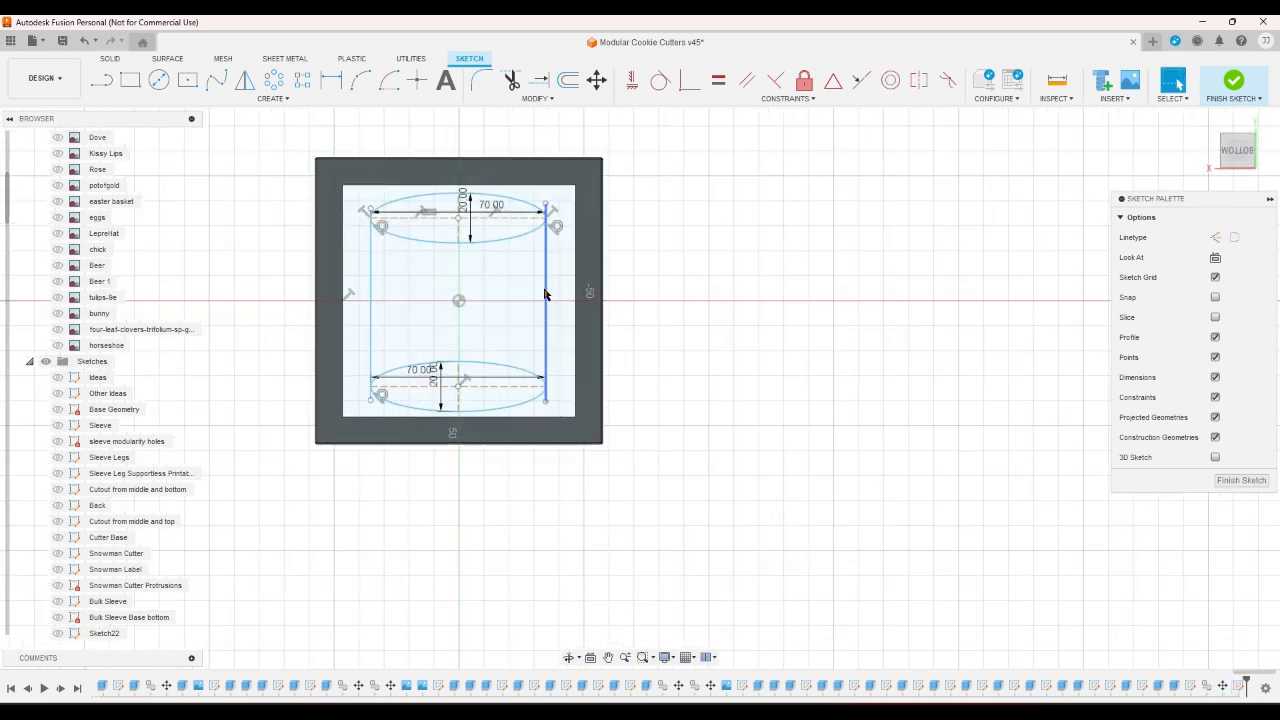
Shift the constrained outline of ellipses and side lines slightly left within the cutter base opening by moving its right side line
left_click_drag(545, 293, 527, 296)
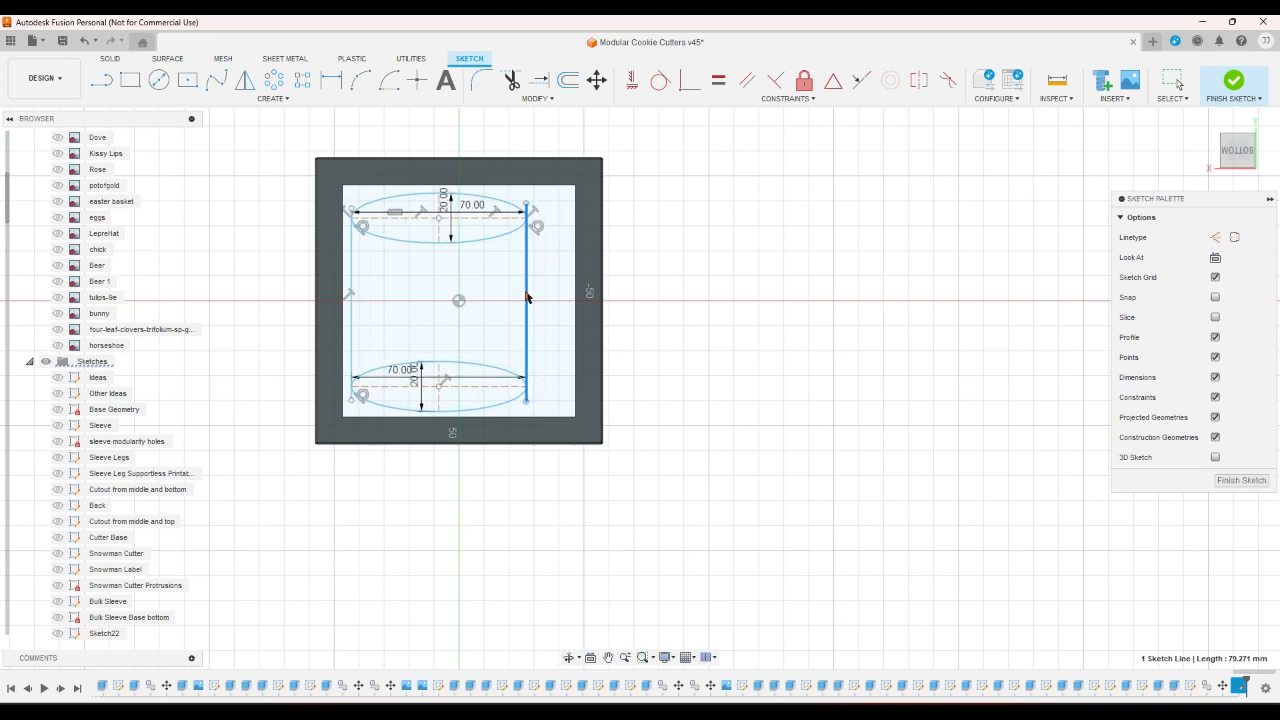
left_click(713, 310)
scroll(712, 307, "down", 1)
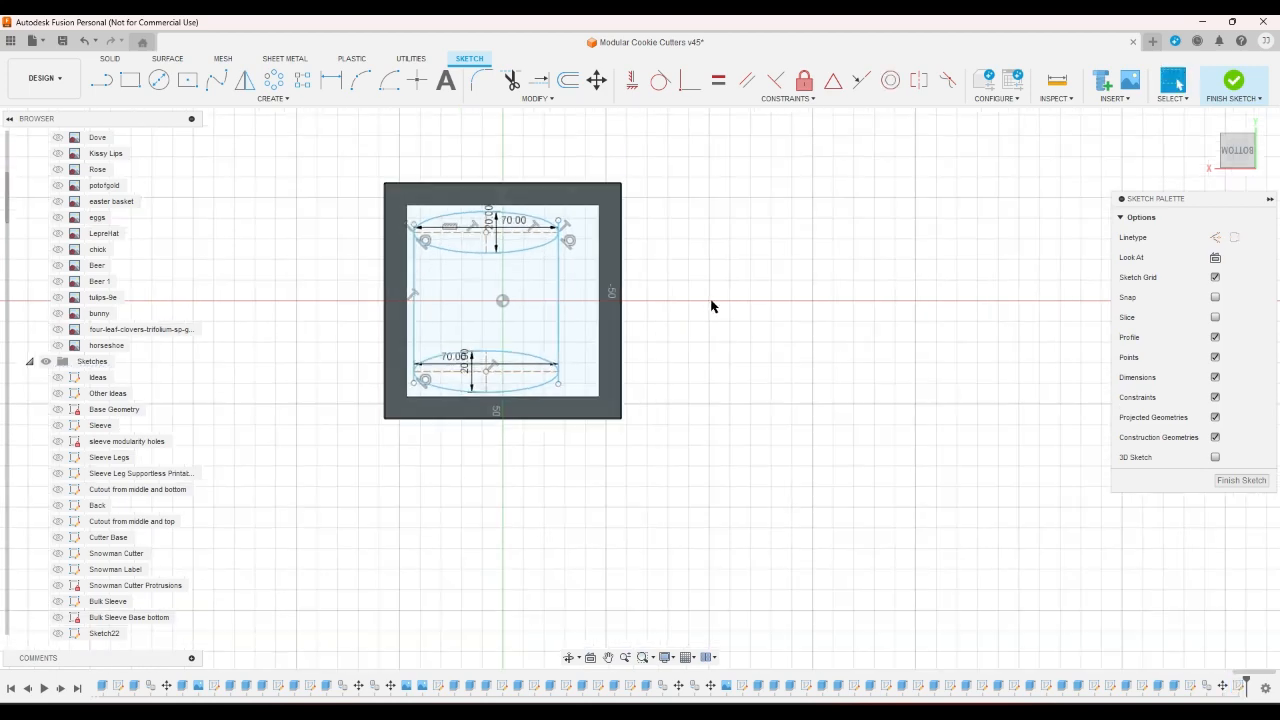
scroll(712, 305, "up", 2)
scroll(720, 288, "down", 1)
scroll(484, 223, "up", 2)
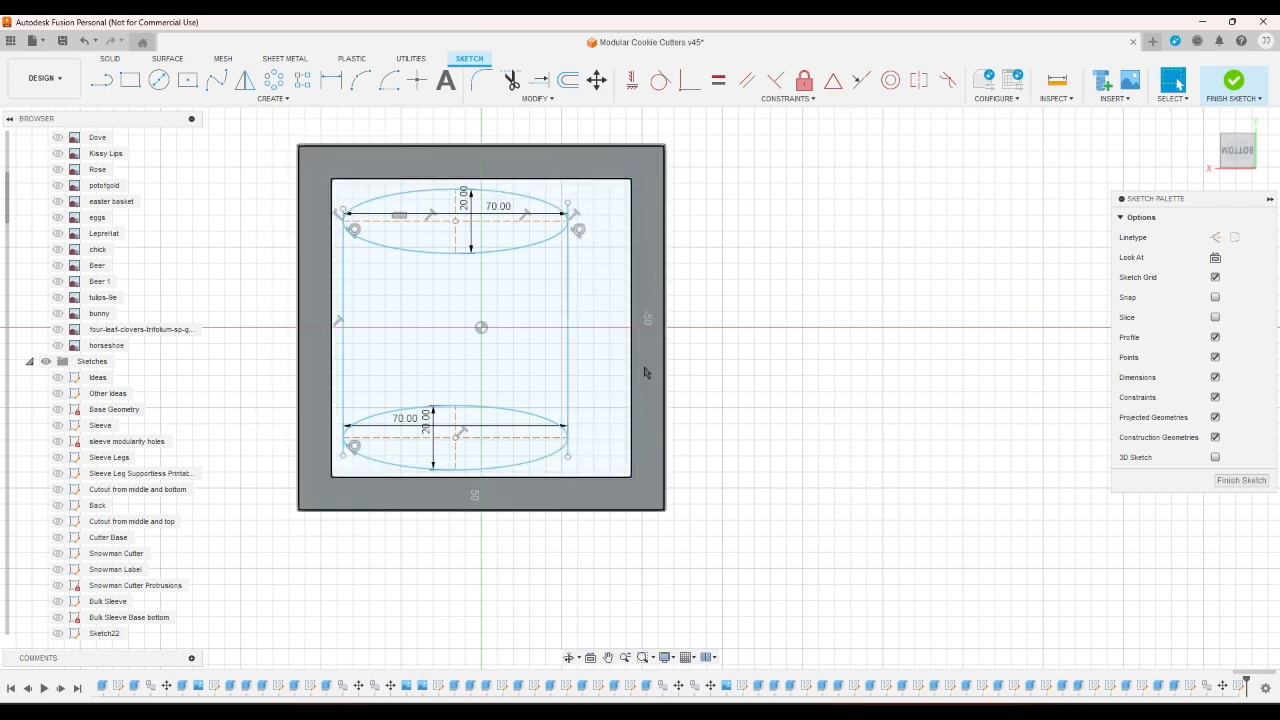
Examine the cylinder outline sketch within the cutter base from the front, top, isometric and bottom views
left_click(1236, 150)
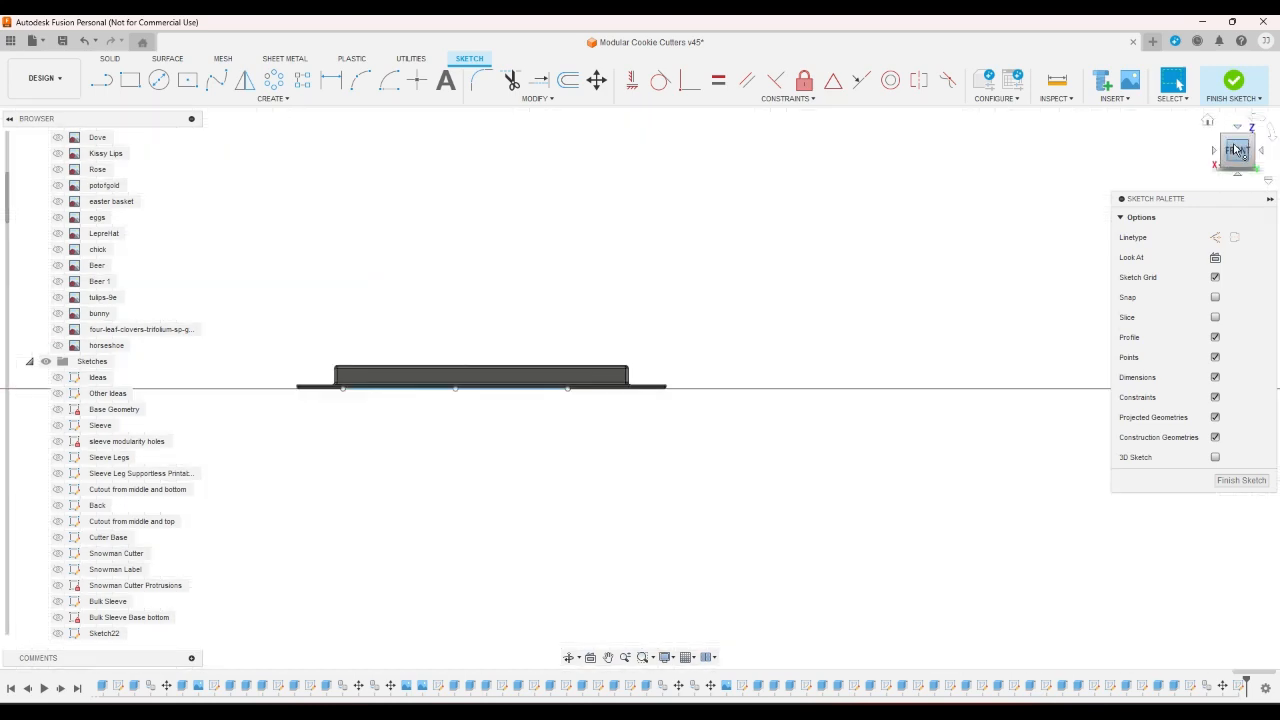
left_click(1239, 141)
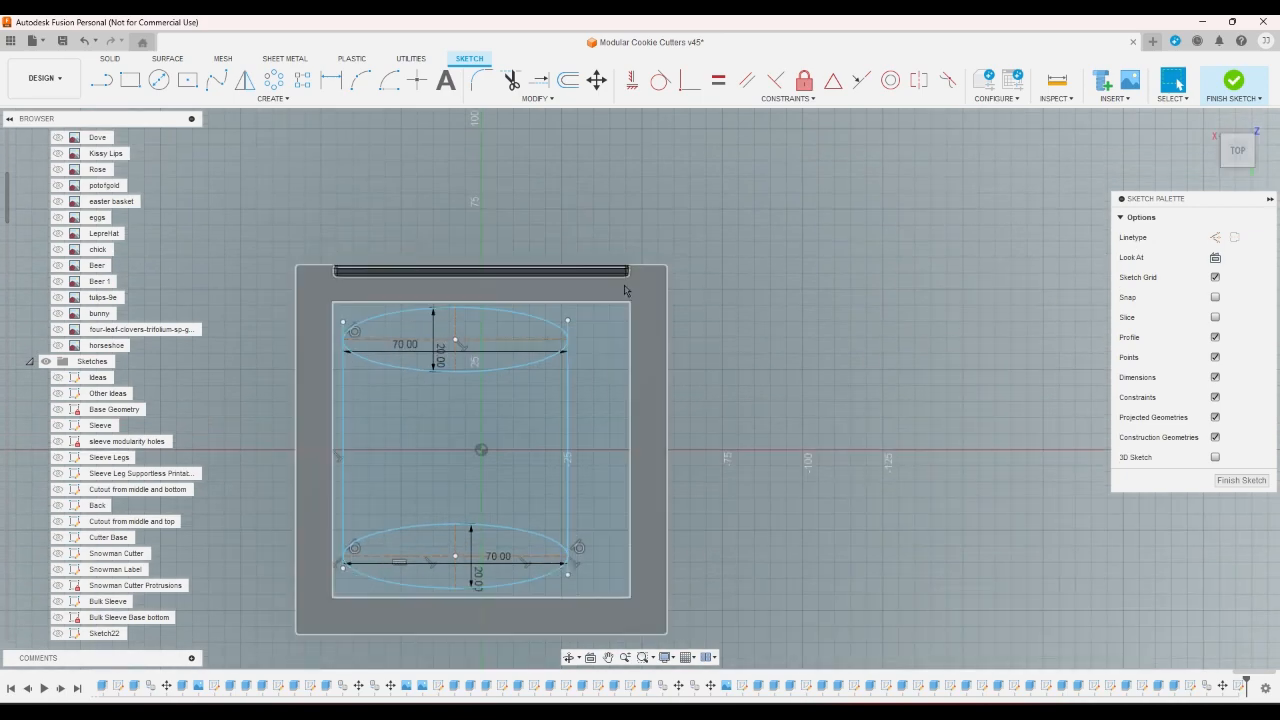
scroll(630, 280, "up", 1)
scroll(631, 282, "down", 2)
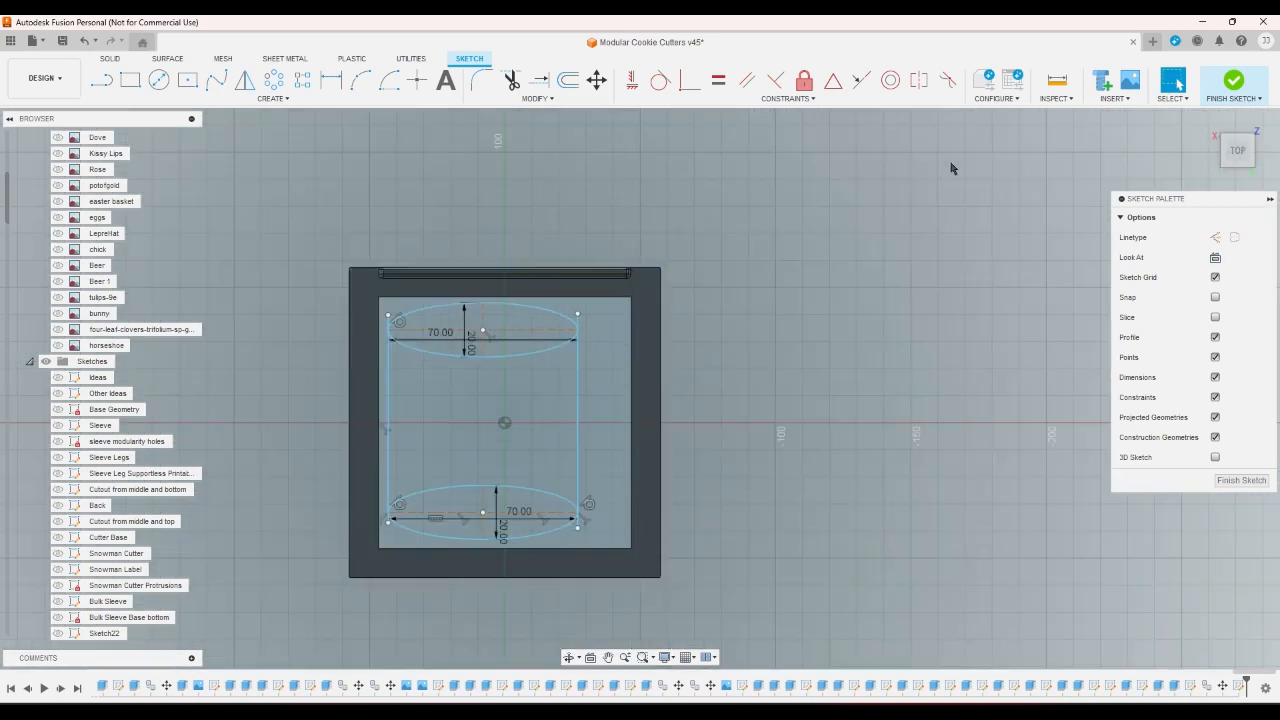
left_click(1227, 147)
left_click(1248, 141)
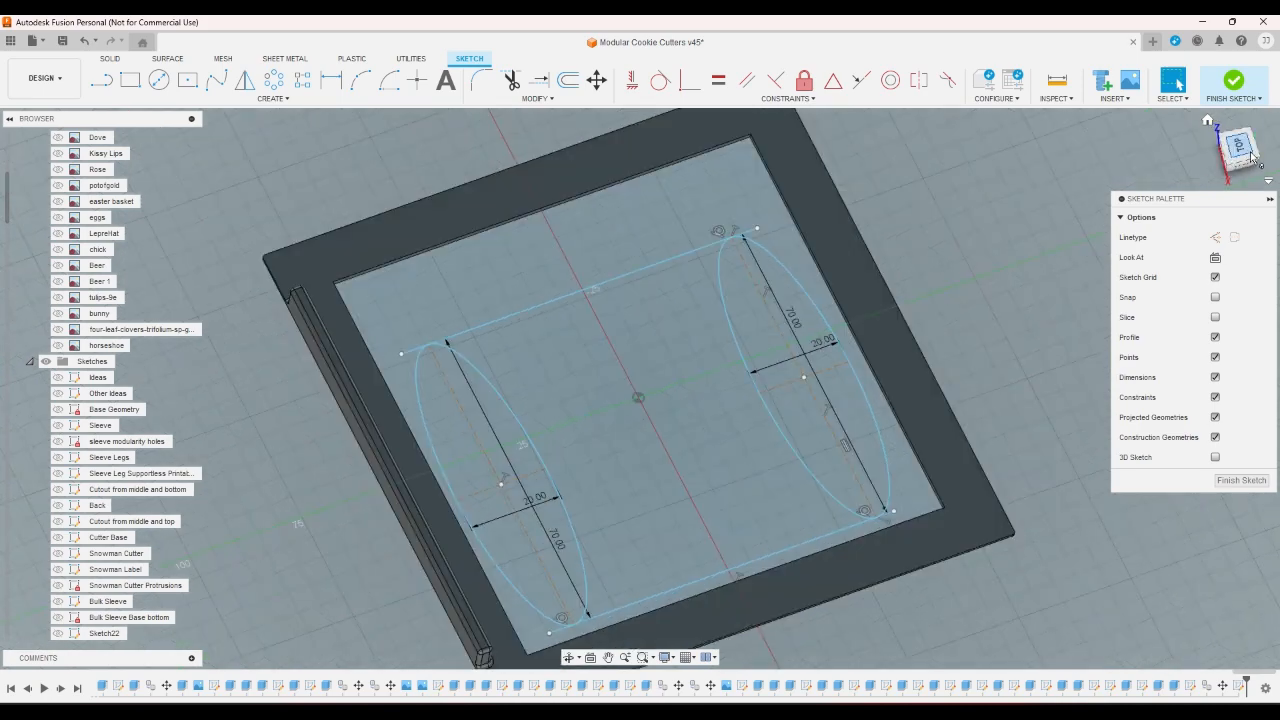
left_click(1209, 122)
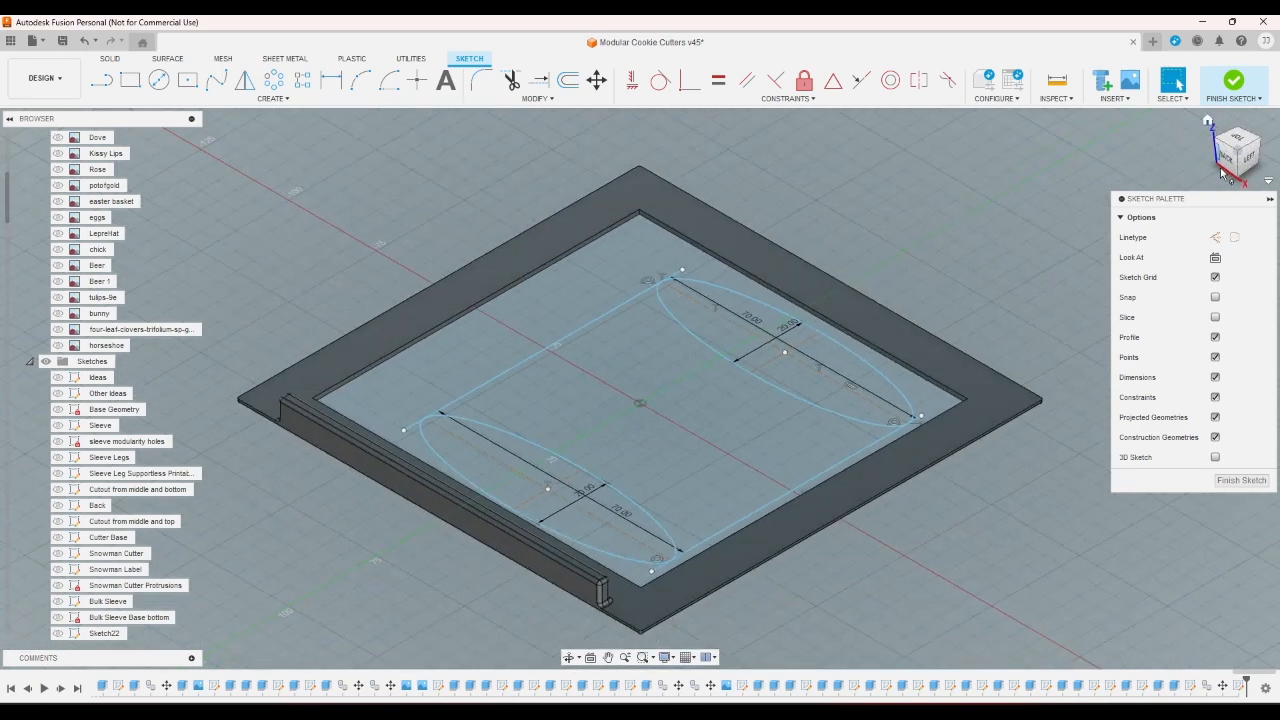
left_click(1236, 184)
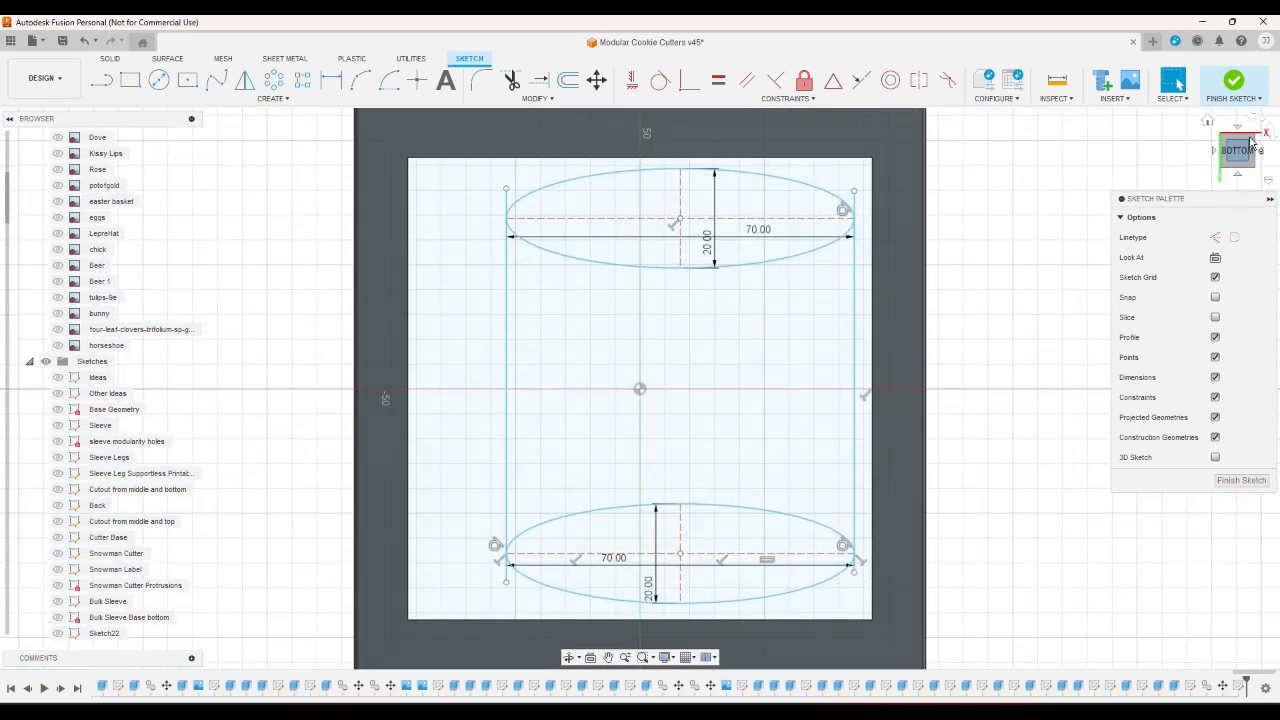
left_click(1257, 130)
left_click(1257, 130)
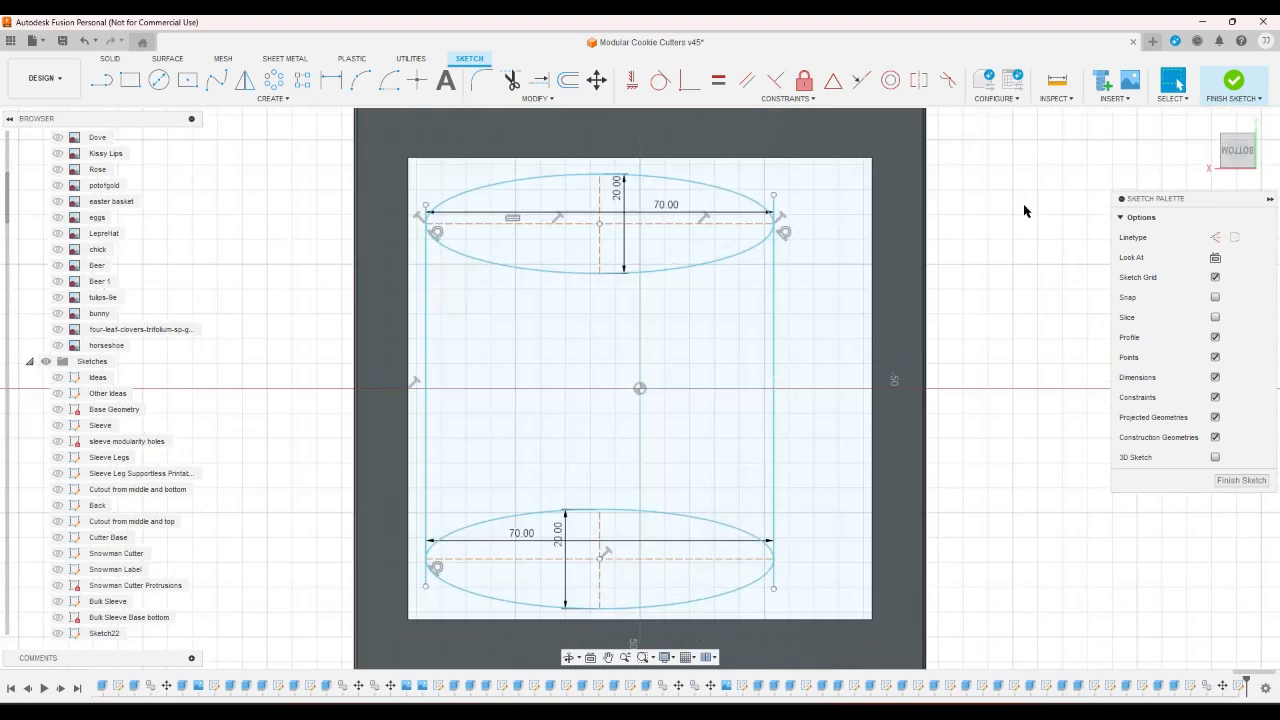
Delete the lower ellipse's vertical and horizontal axis dimensions, keeping those on the upper ellipse
double_click(666, 205)
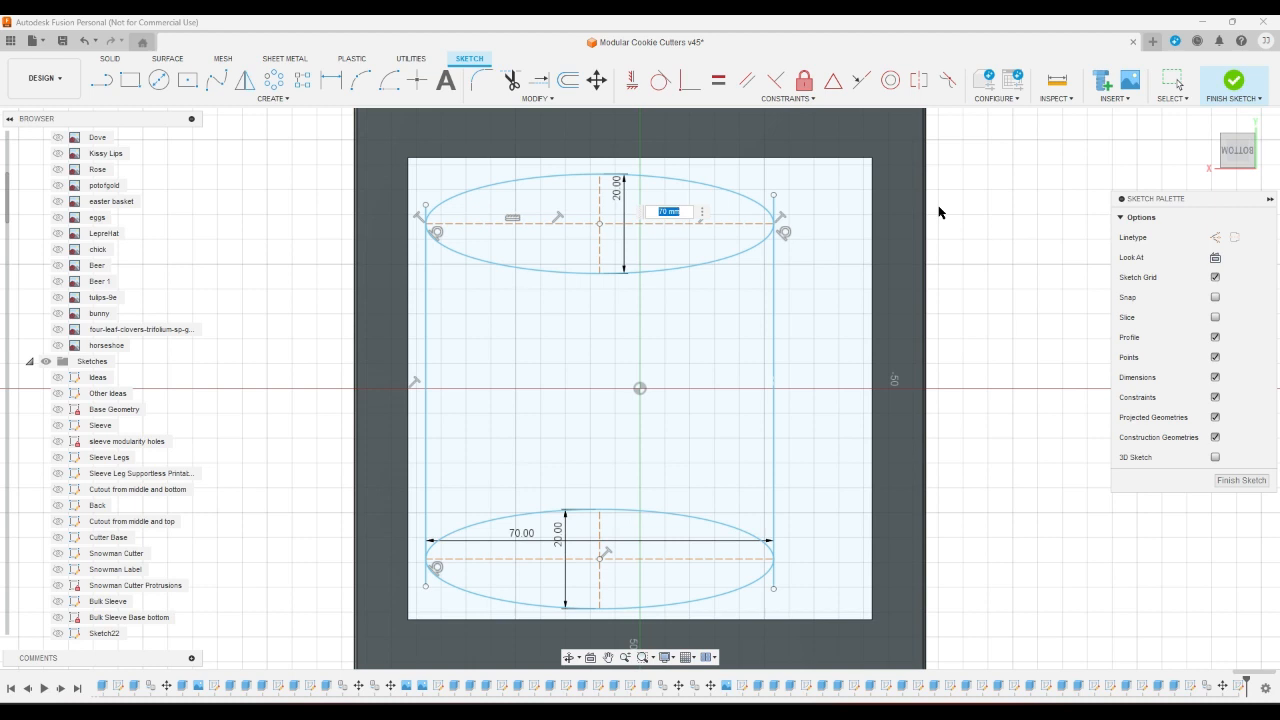
key("Return")
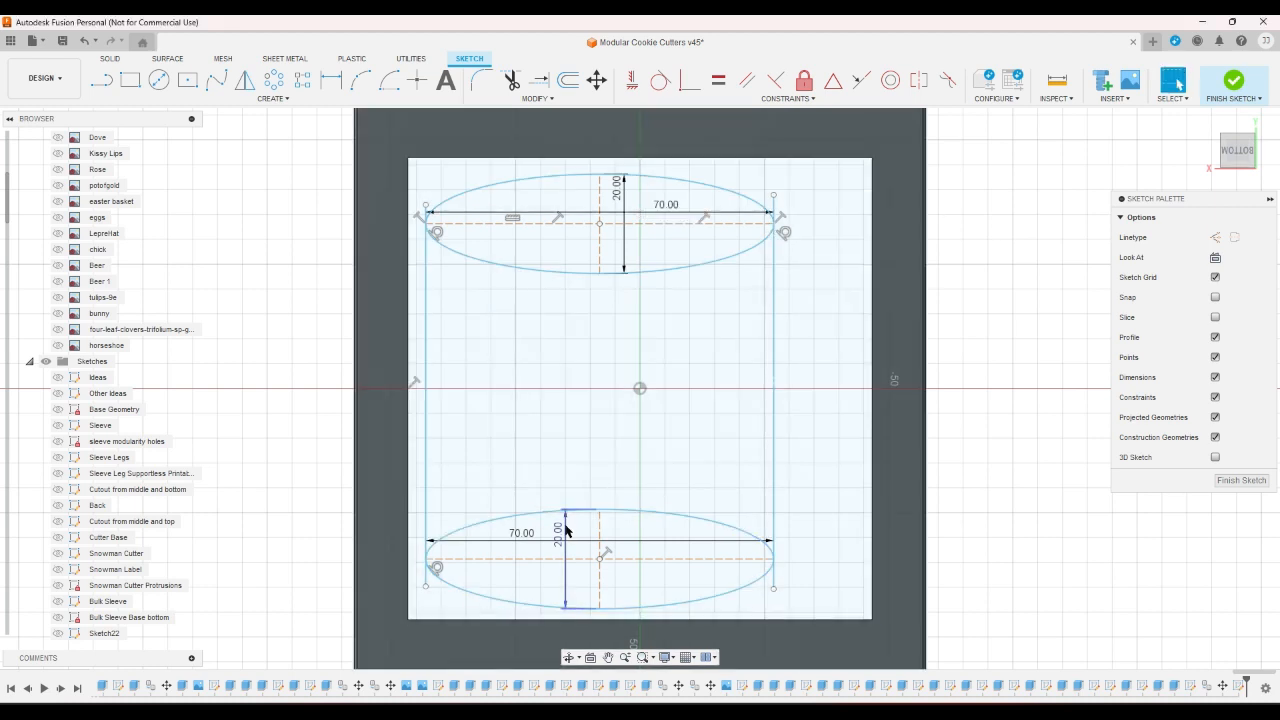
left_click(566, 530)
key("Delete")
left_click(551, 528)
key("Delete")
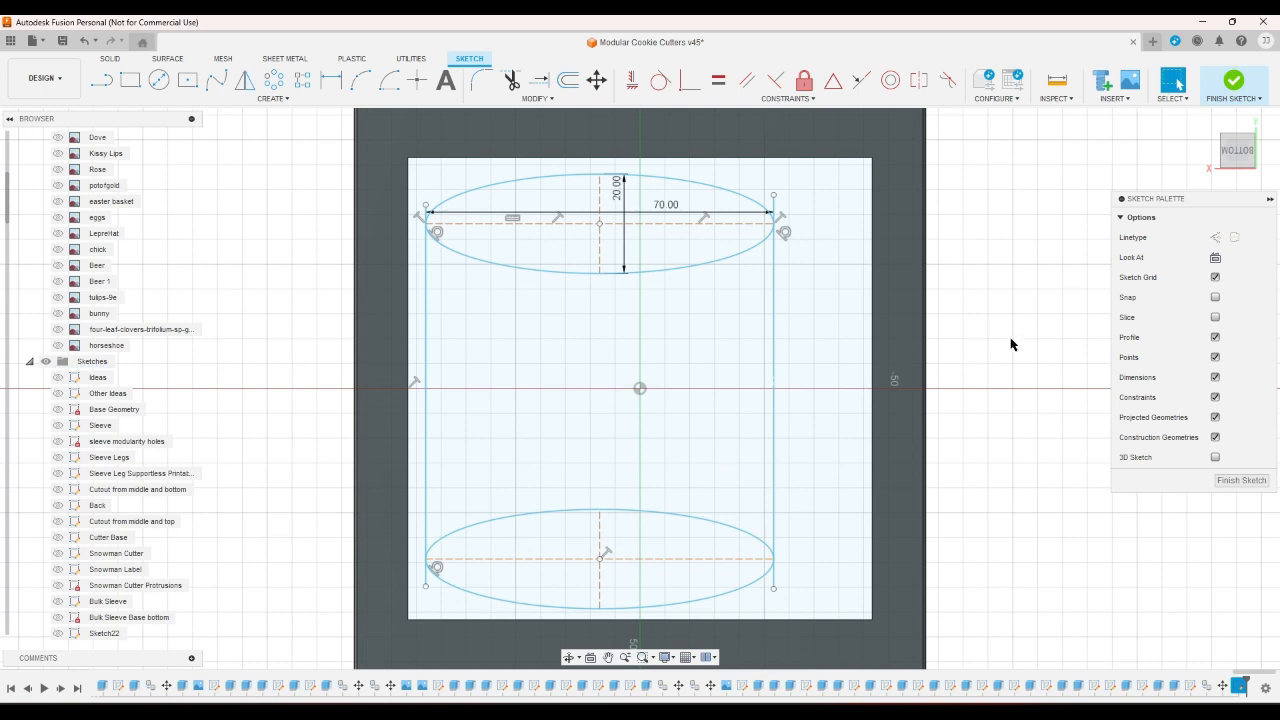
Apply Equal constraints between the two ellipses' horizontal axes and between their vertical axes
left_click(717, 88)
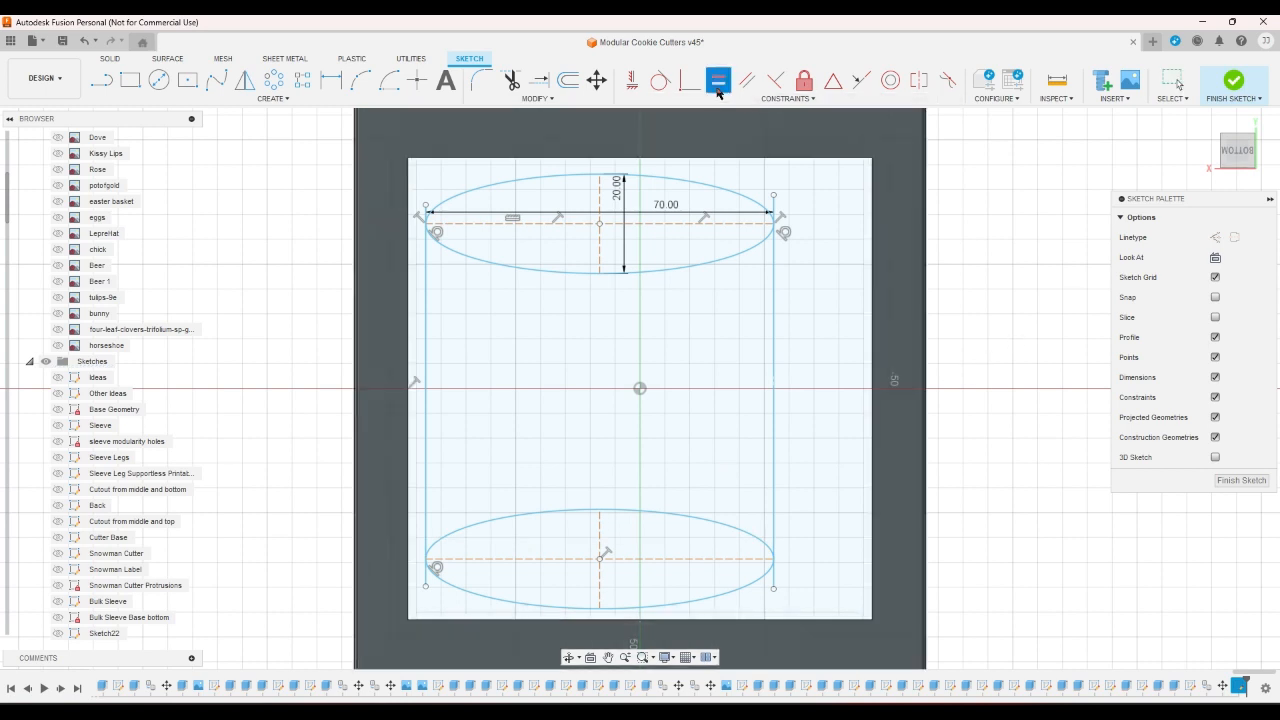
left_click(676, 558)
left_click(674, 225)
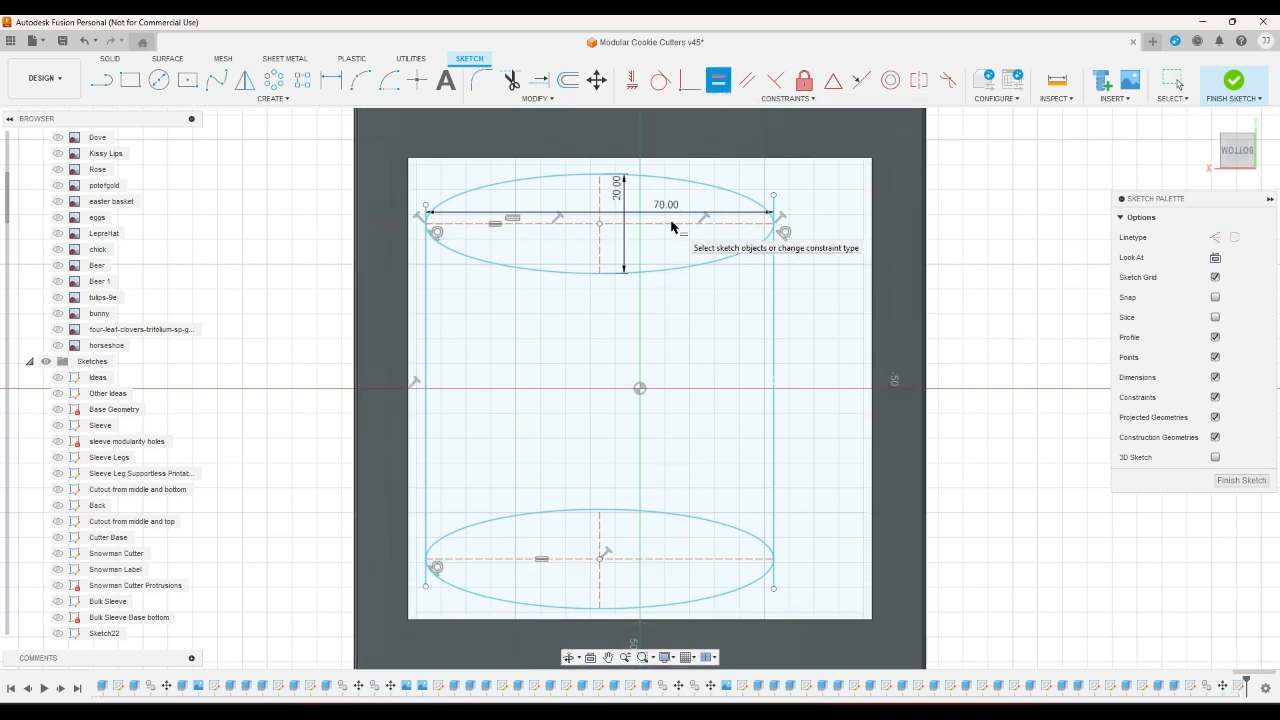
left_click(601, 546)
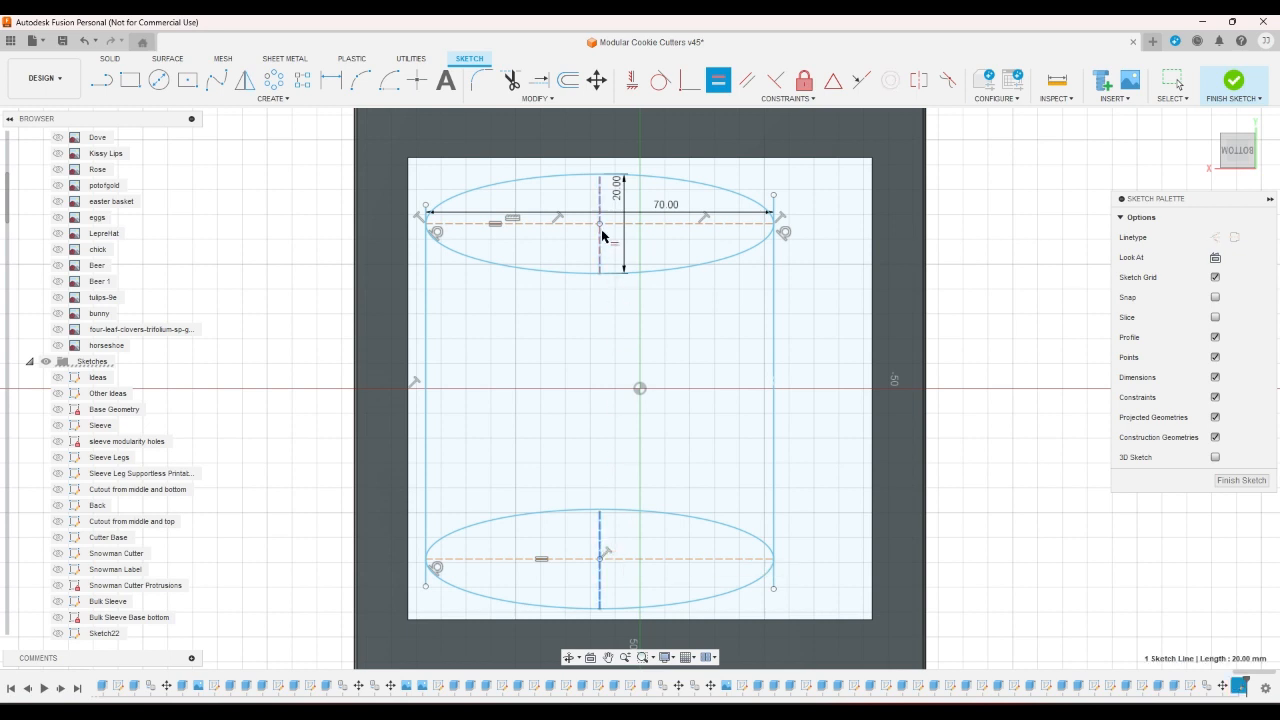
left_click(601, 233)
right_click(590, 257)
left_click(616, 256)
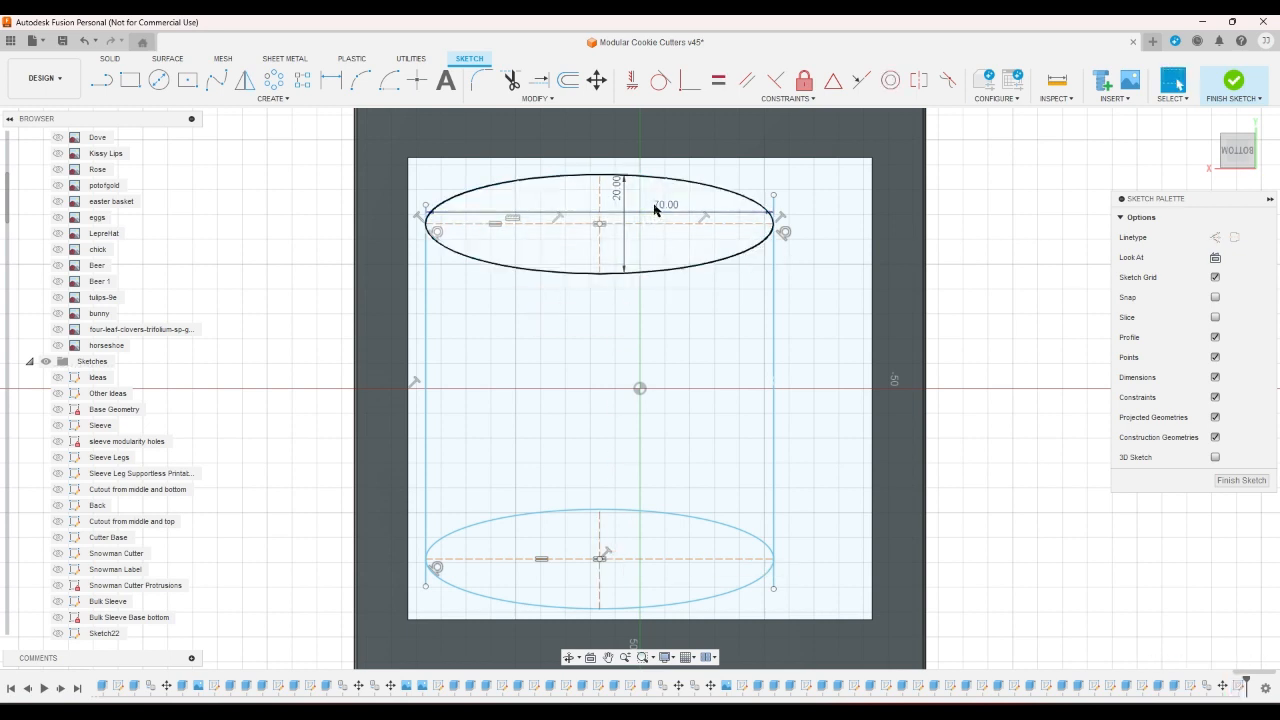
Set the upper ellipse's horizontal axis to 50 mm
double_click(655, 209)
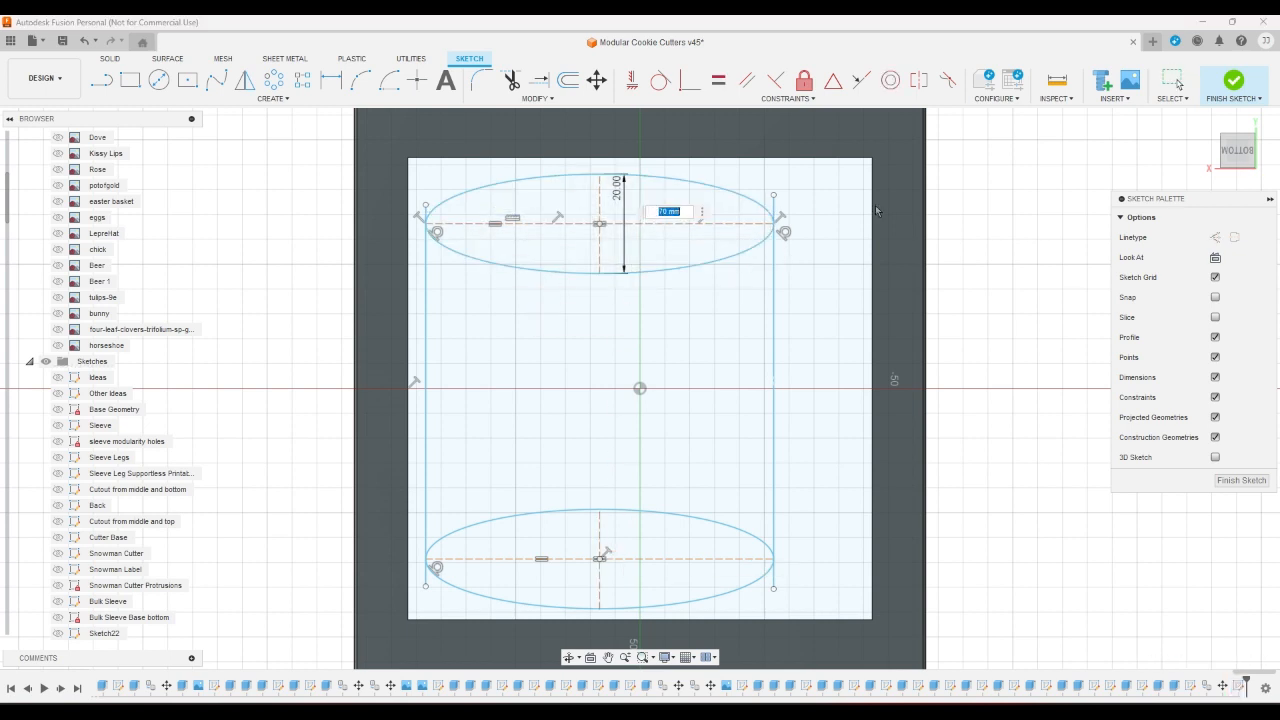
type("50")
key("Return")
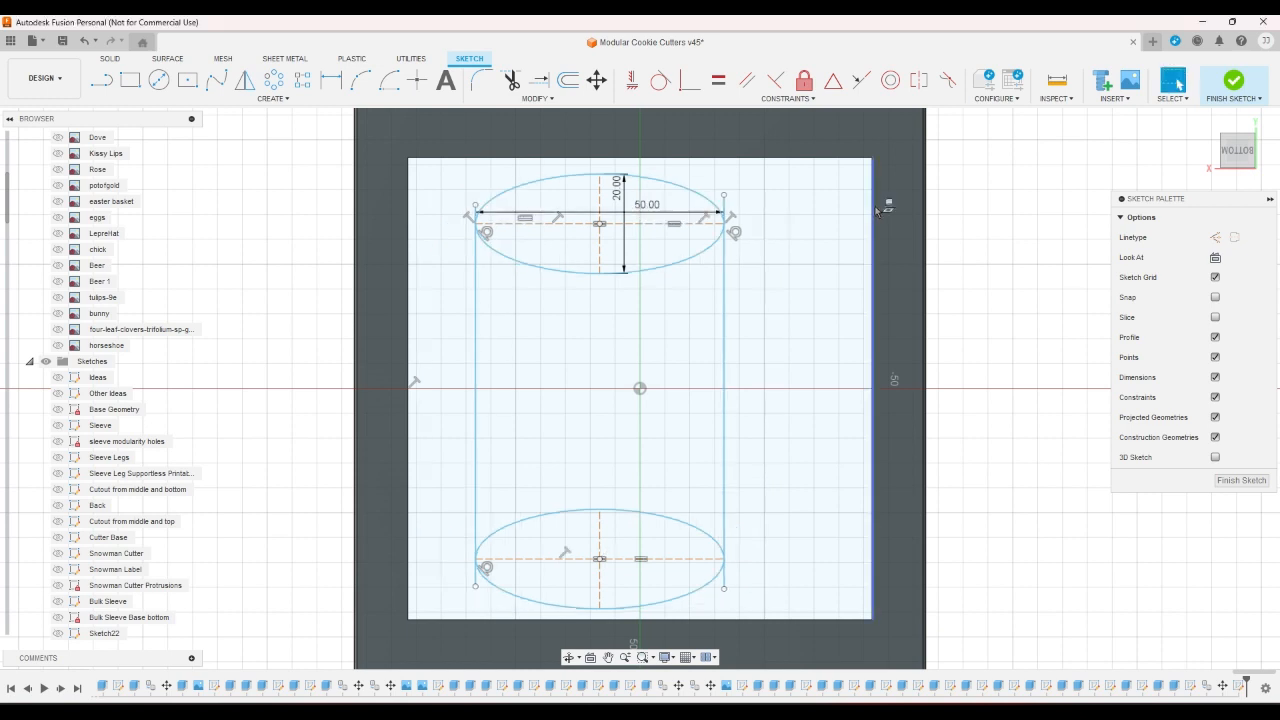
left_click(826, 248)
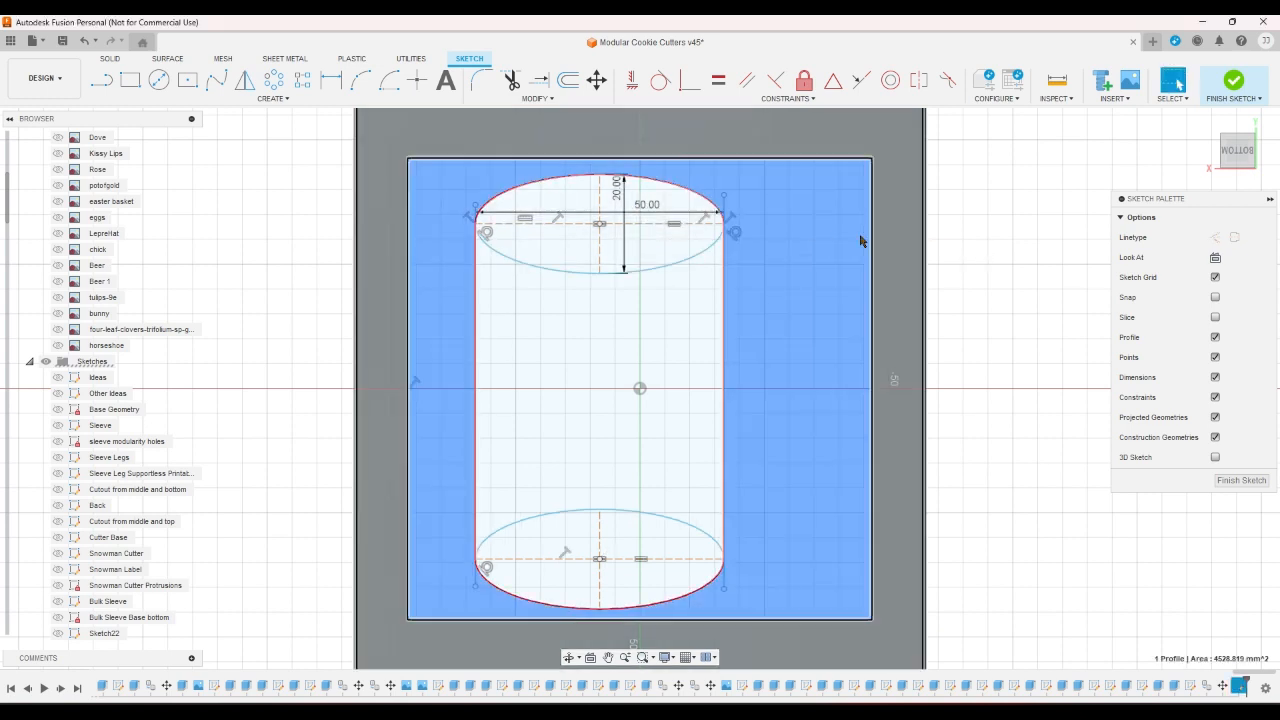
Set the upper ellipse's horizontal axis to 60 mm and its vertical axis to 17 mm
double_click(643, 206)
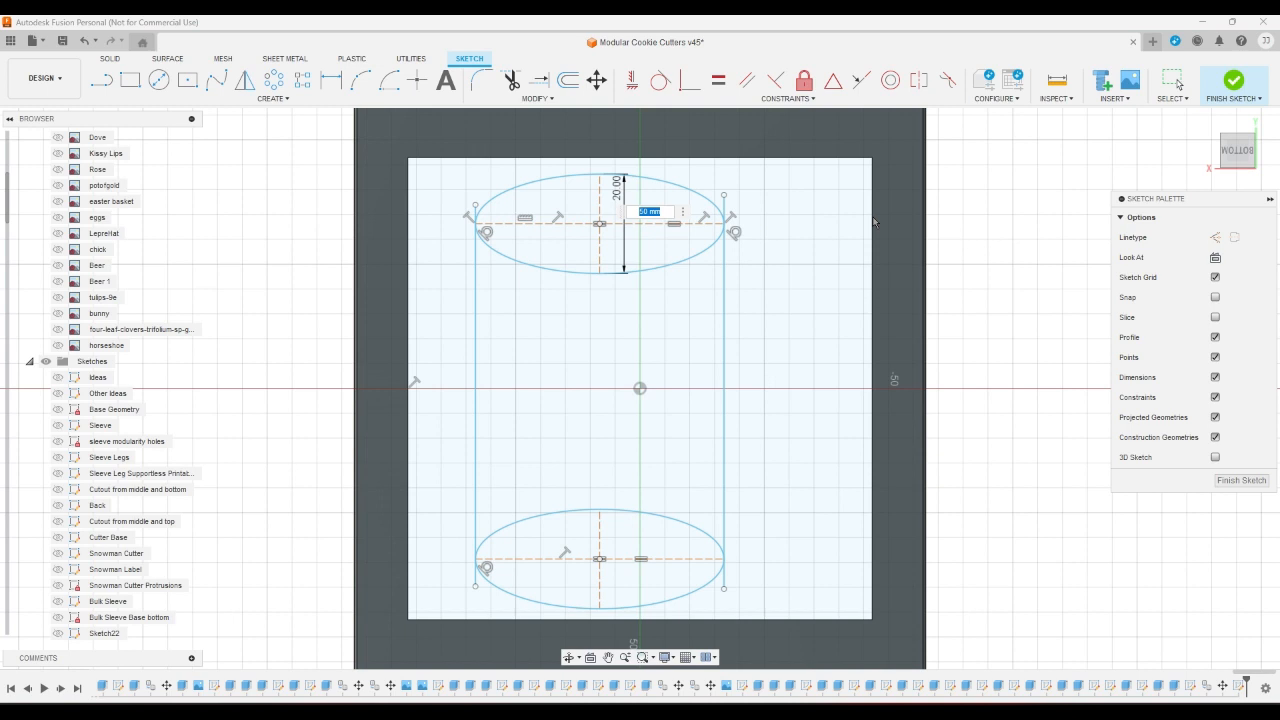
type("60")
key("Return")
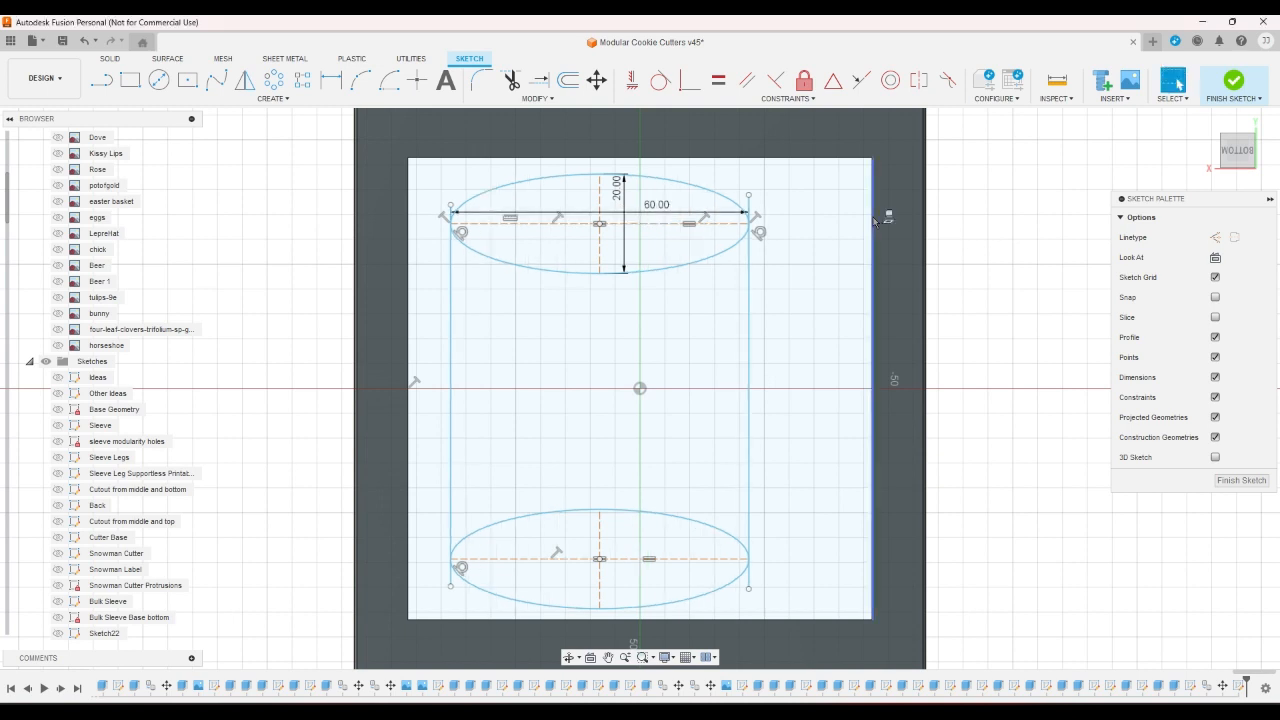
double_click(619, 190)
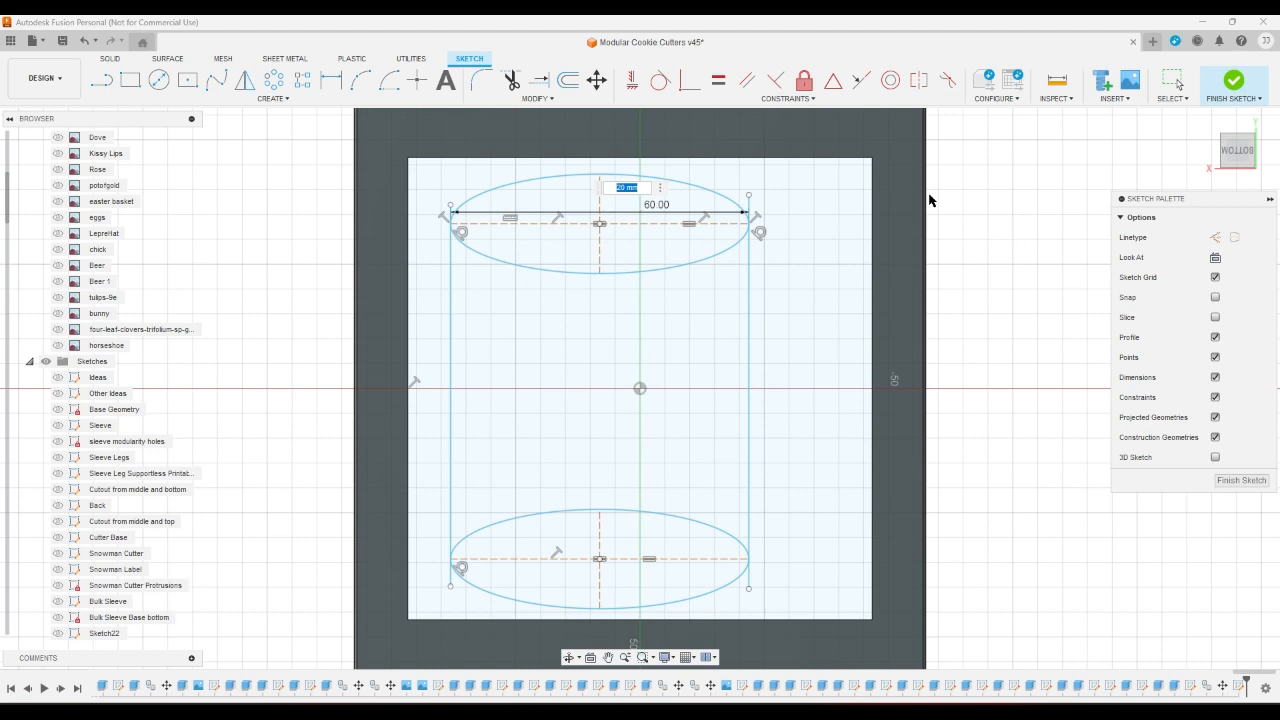
key("Return")
scroll(929, 200, "down", 1)
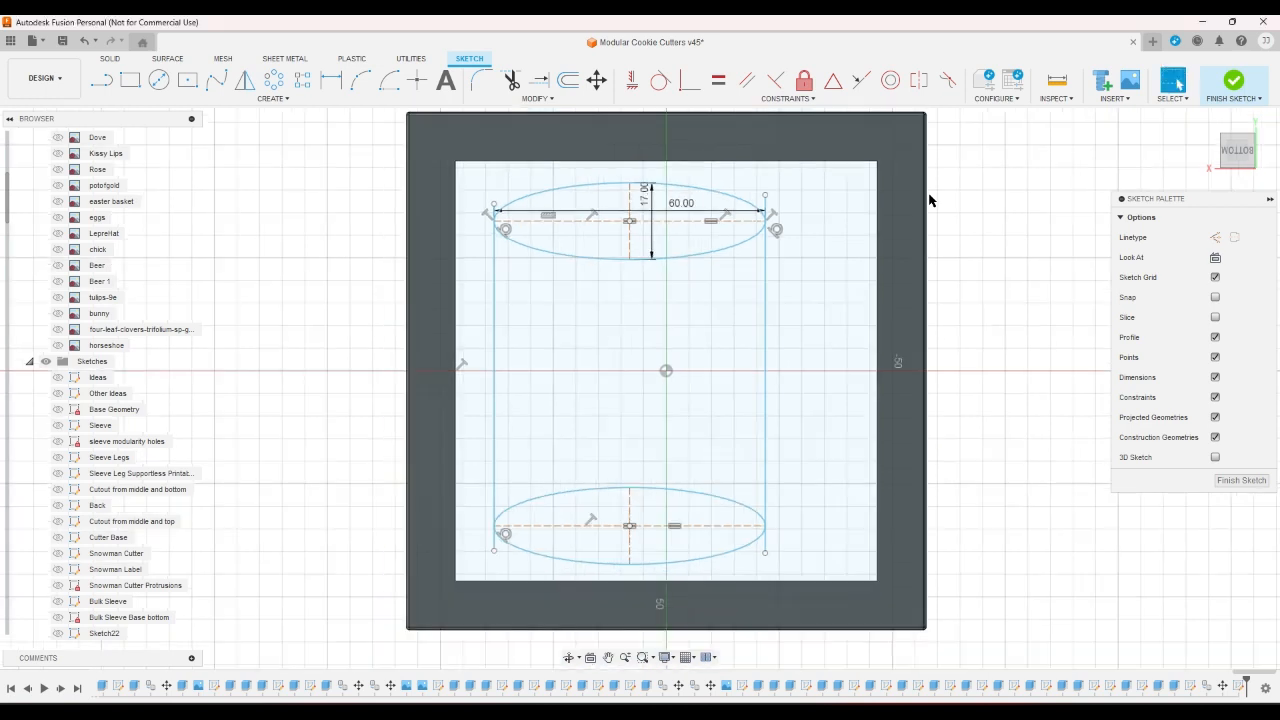
Shift the whole cylinder outline toward the left edge of the cutter base opening by moving its right side line
scroll(929, 201, "up", 1)
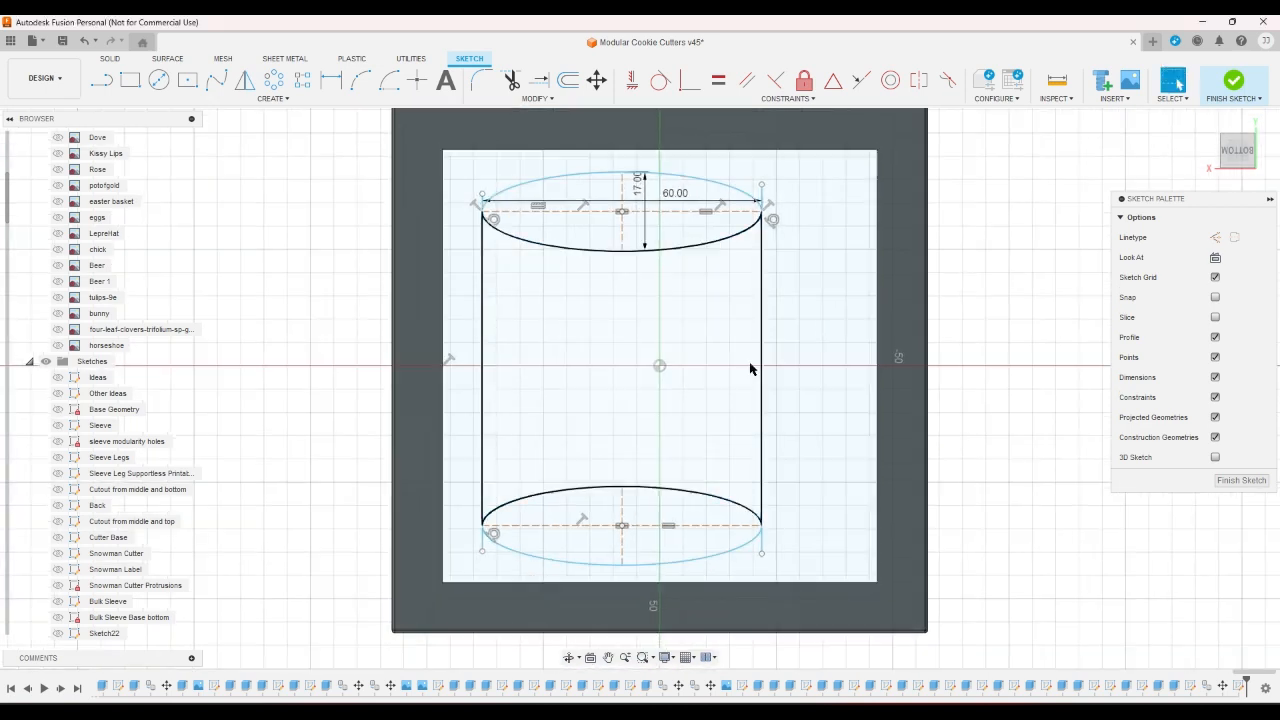
left_click_drag(762, 376, 740, 372)
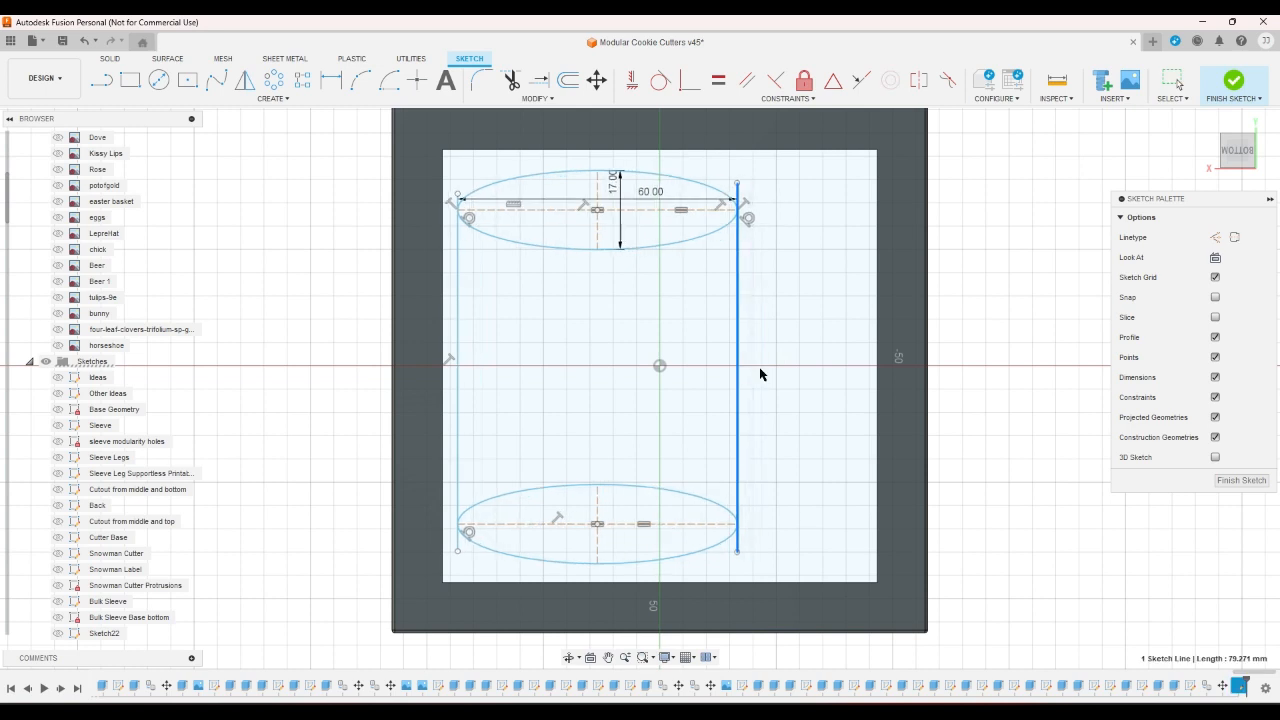
left_click(987, 394)
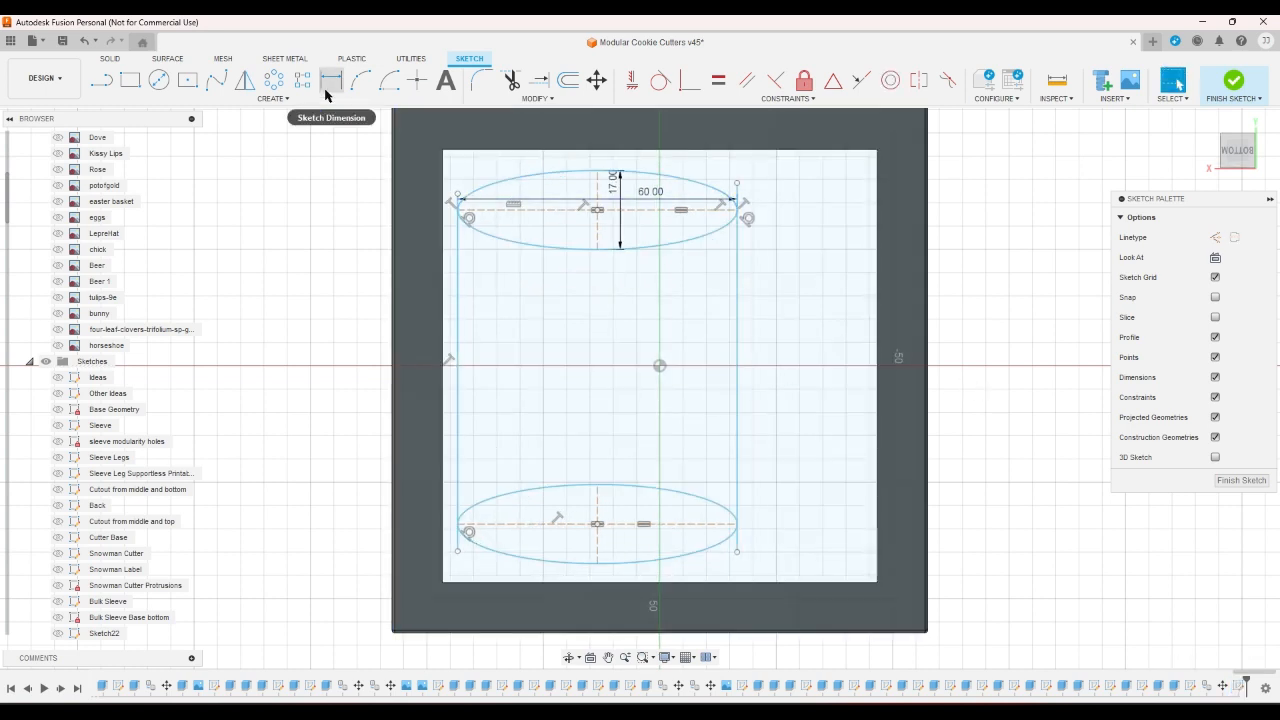
Trim the overhanging ends of both side lines where they extend past the ellipses
left_click(510, 80)
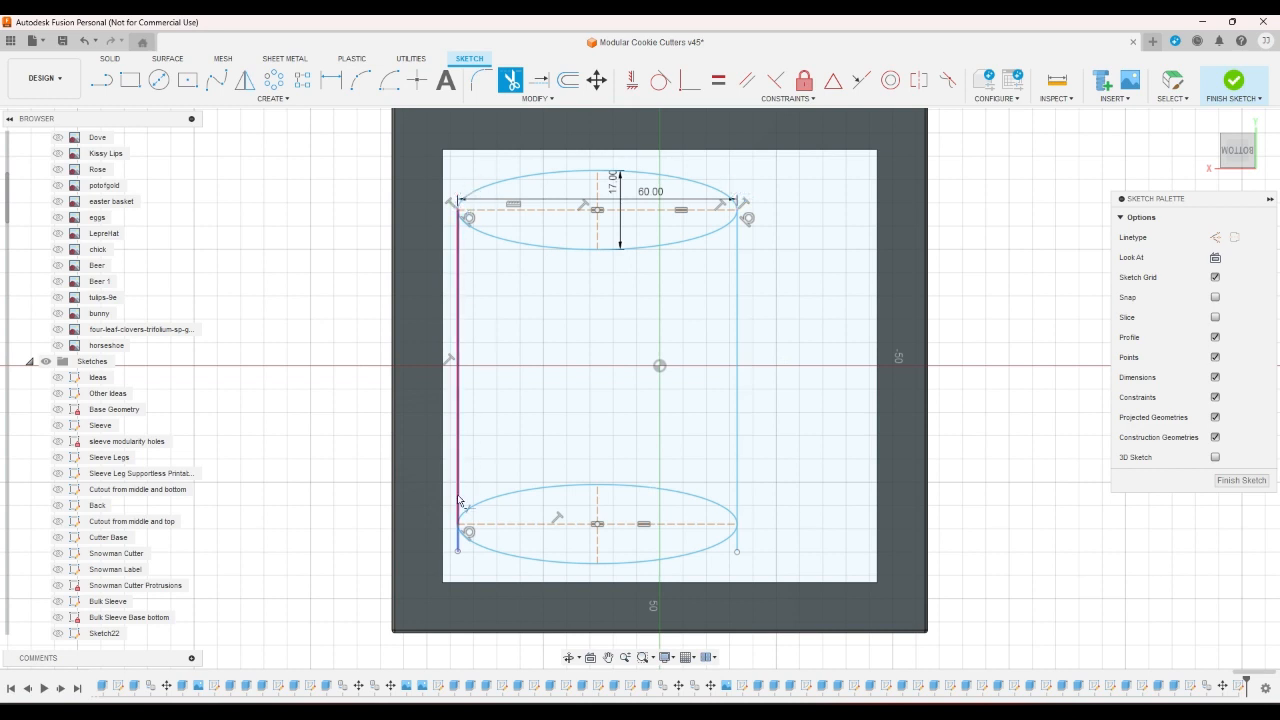
left_click(457, 547)
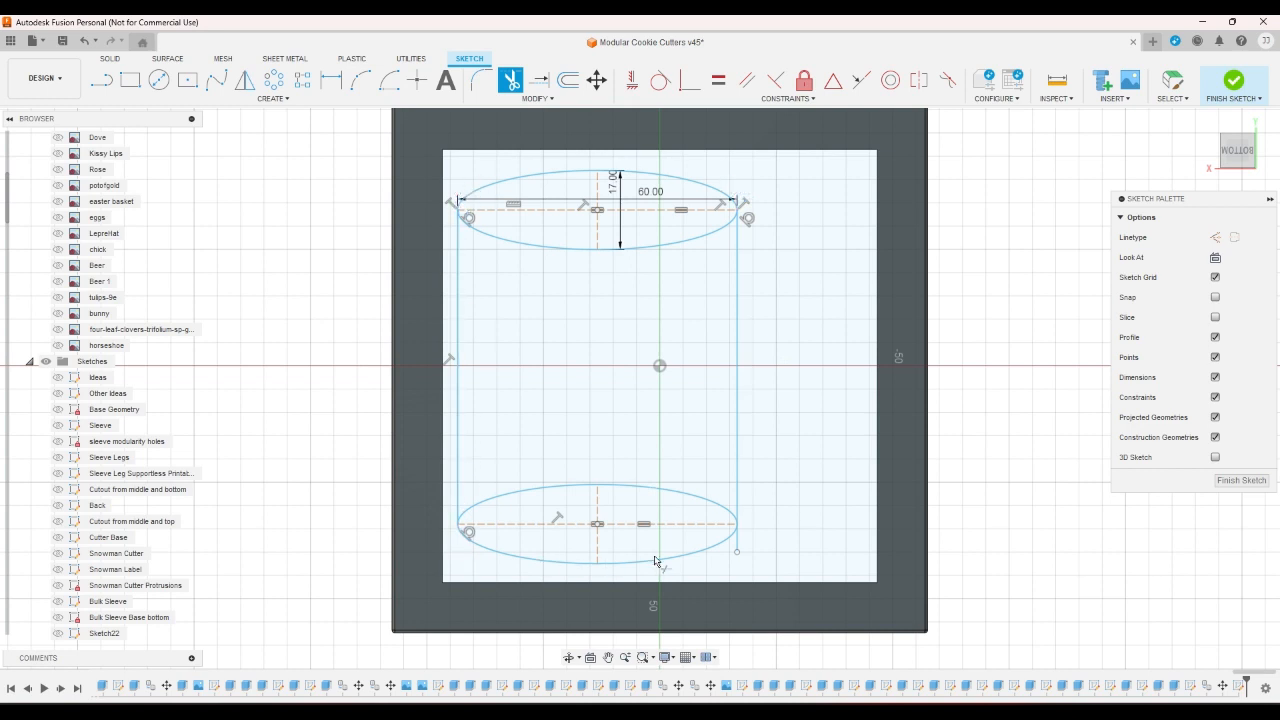
left_click(737, 548)
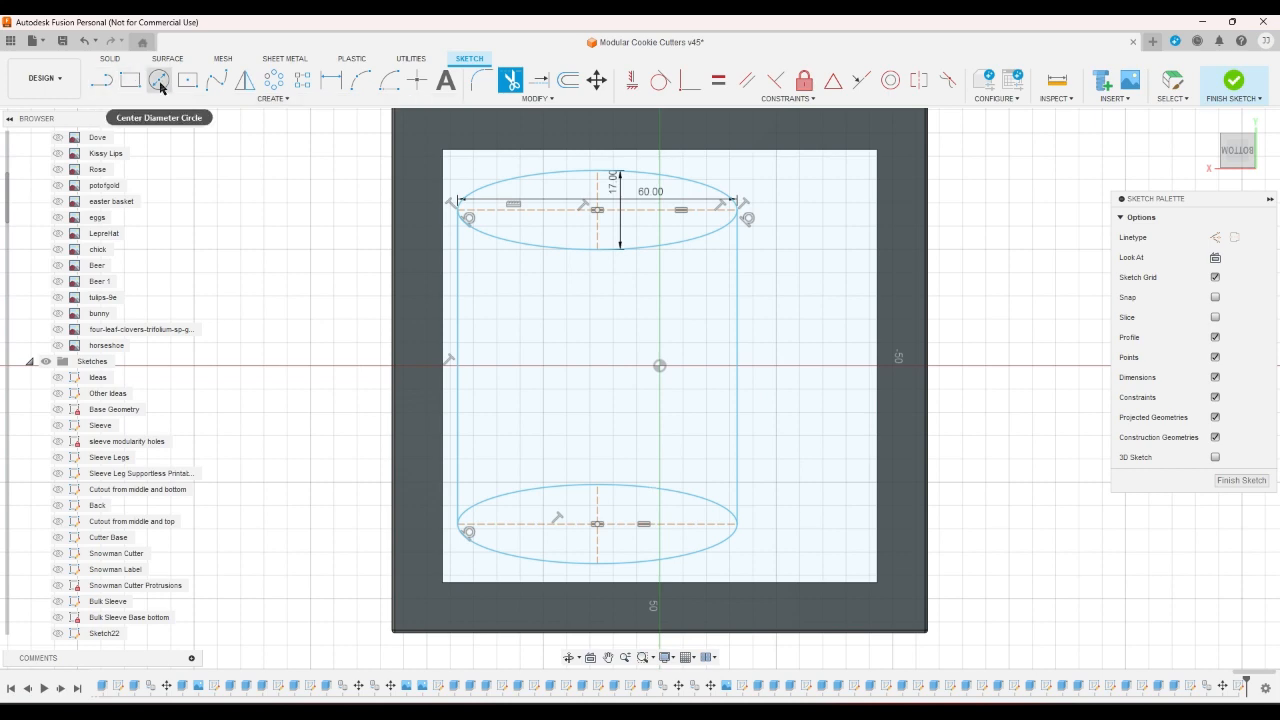
scroll(410, 215, "up", 3)
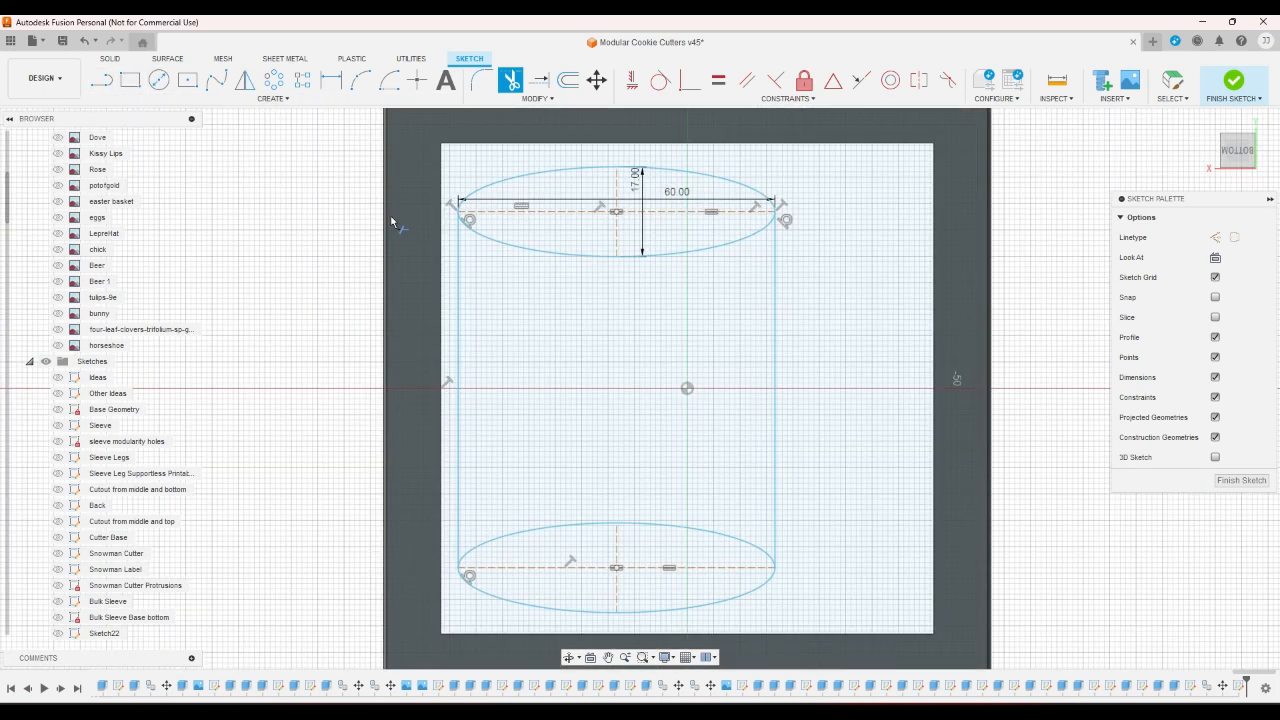
left_click(104, 81)
left_click(130, 80)
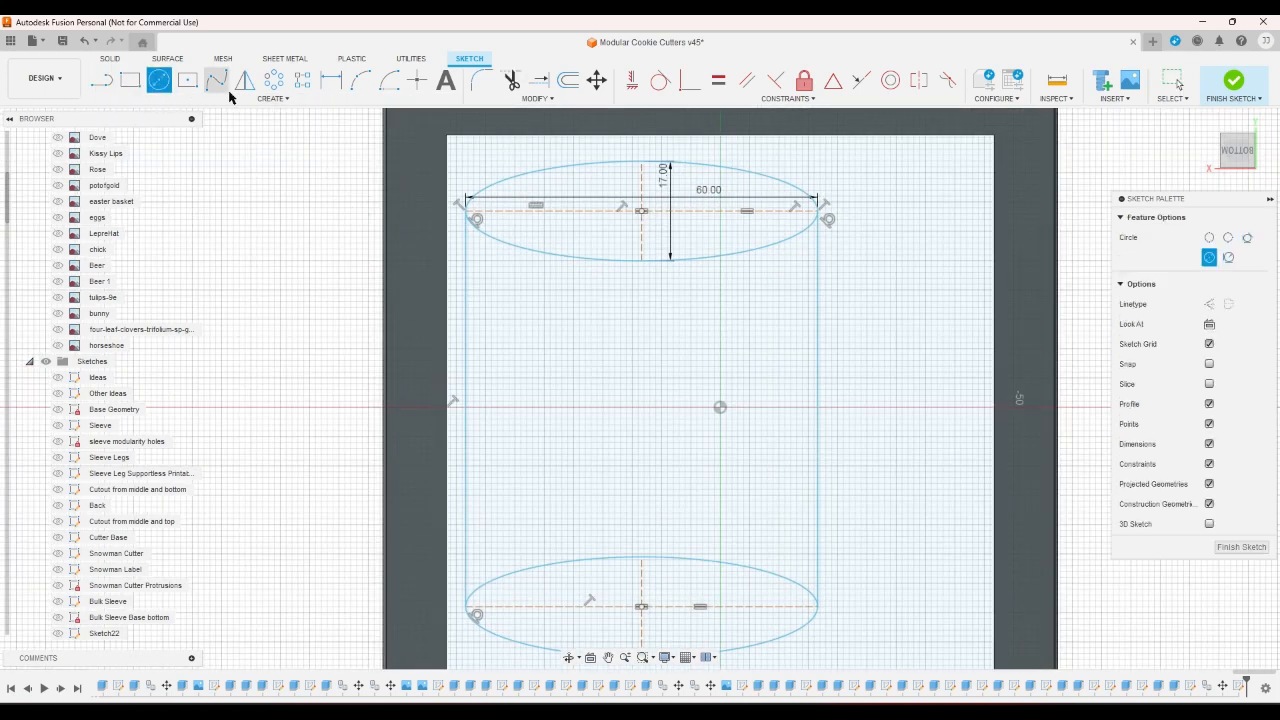
left_click(358, 82)
Sketch a five-point fit point spline as a mug handle, starting and ending on the cylinder's right side line
left_click(216, 80)
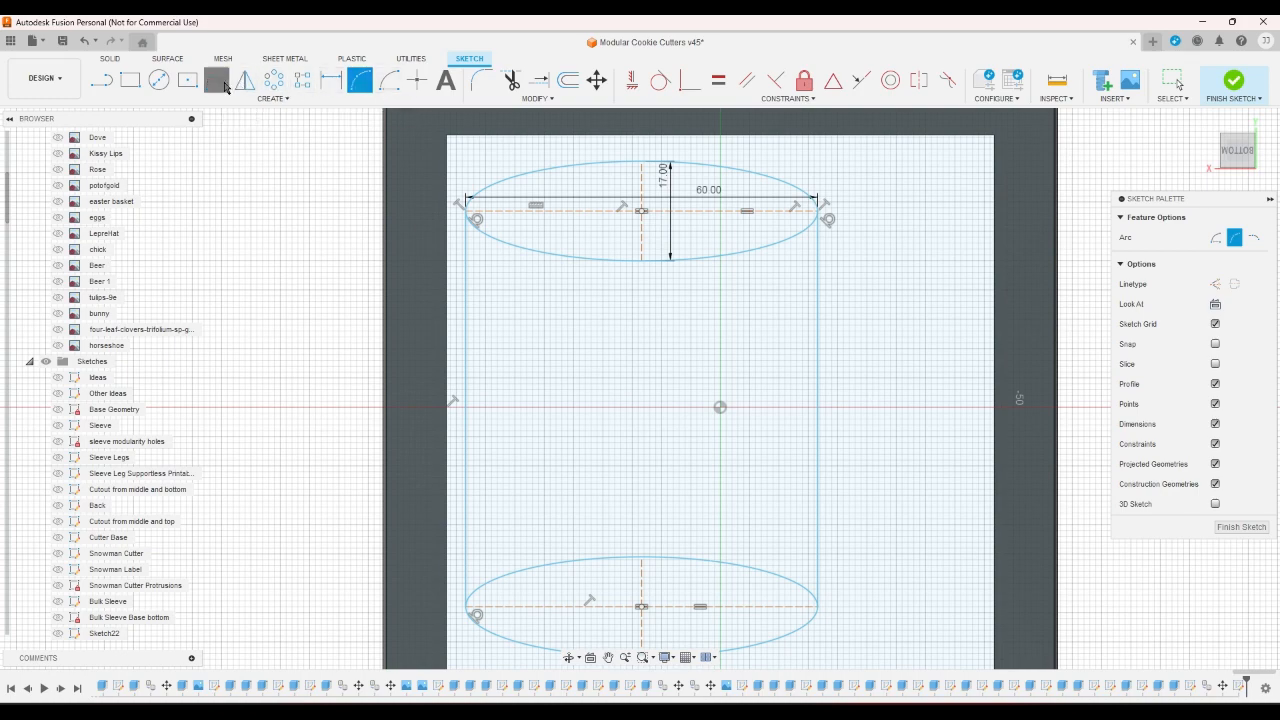
scroll(277, 229, "down", 3)
scroll(484, 256, "up", 1)
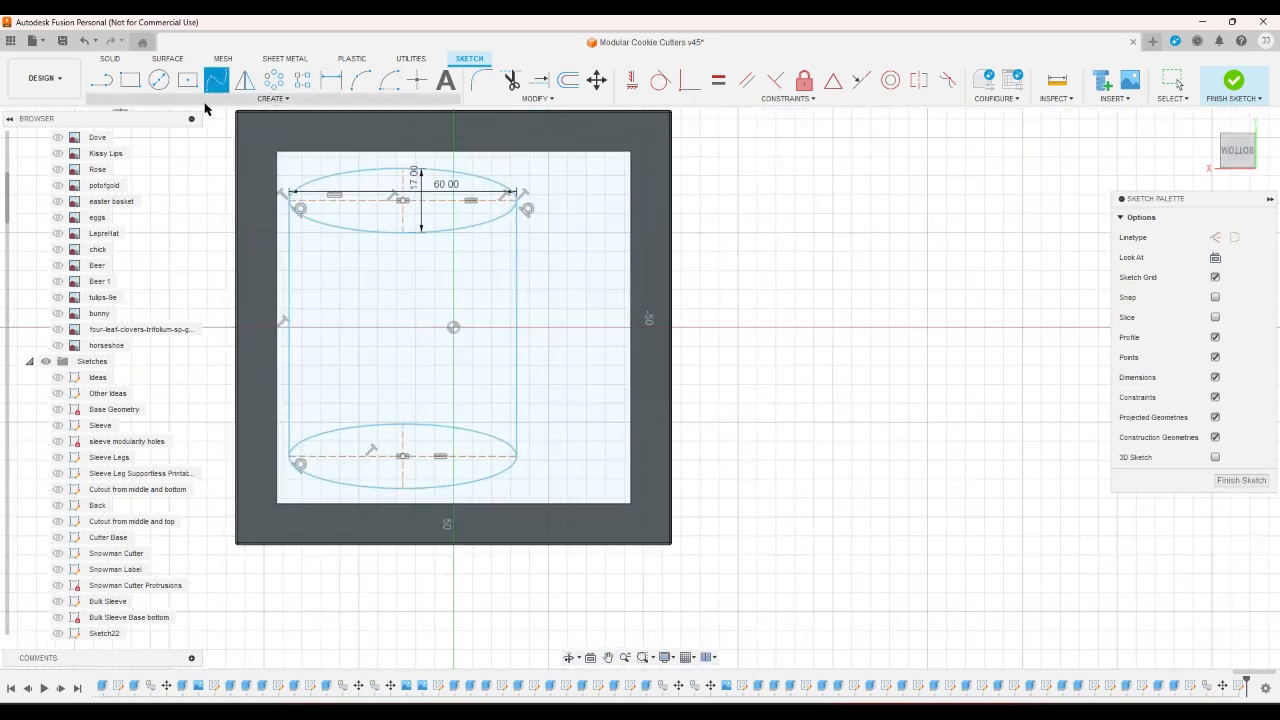
left_click(516, 244)
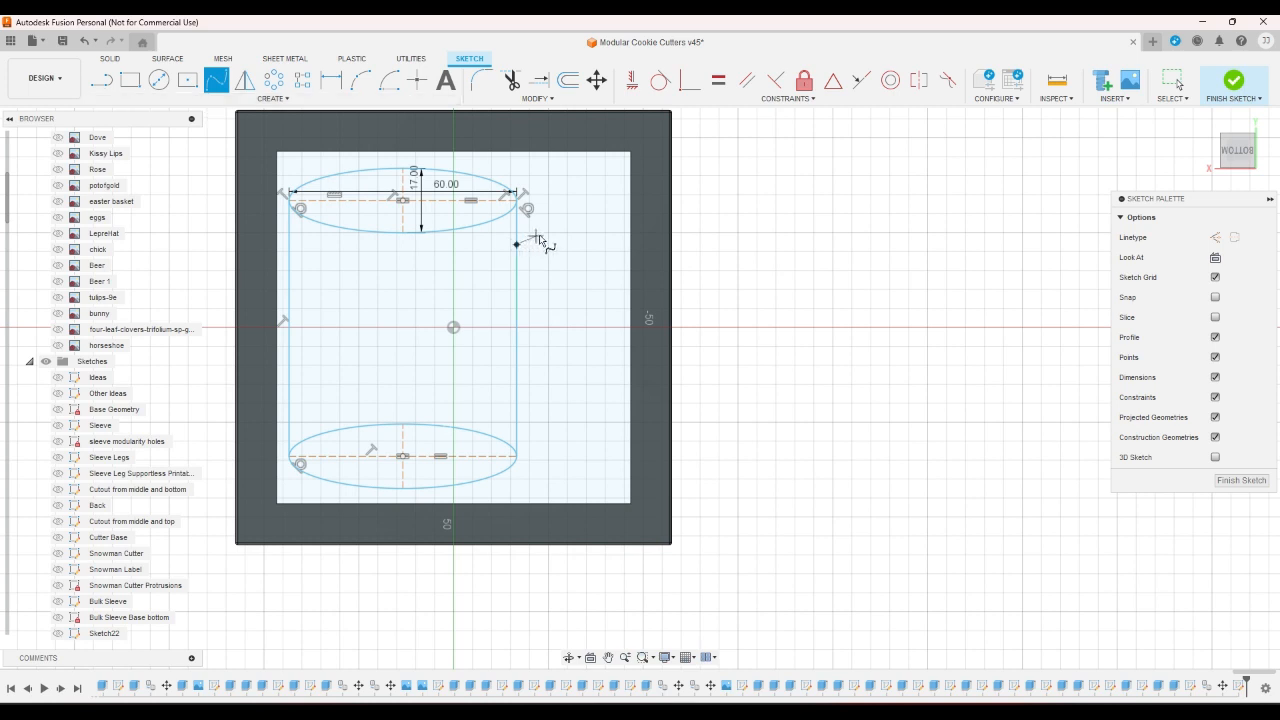
left_click(555, 226)
left_click(583, 328)
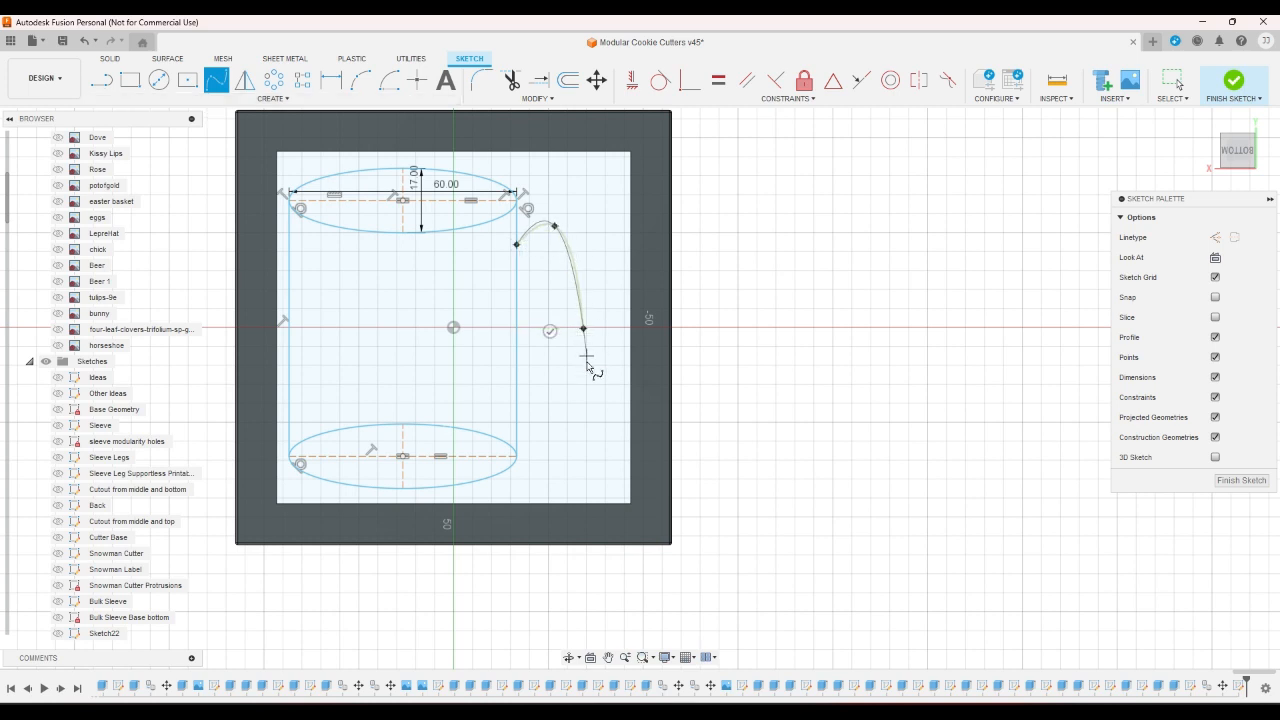
left_click(579, 441)
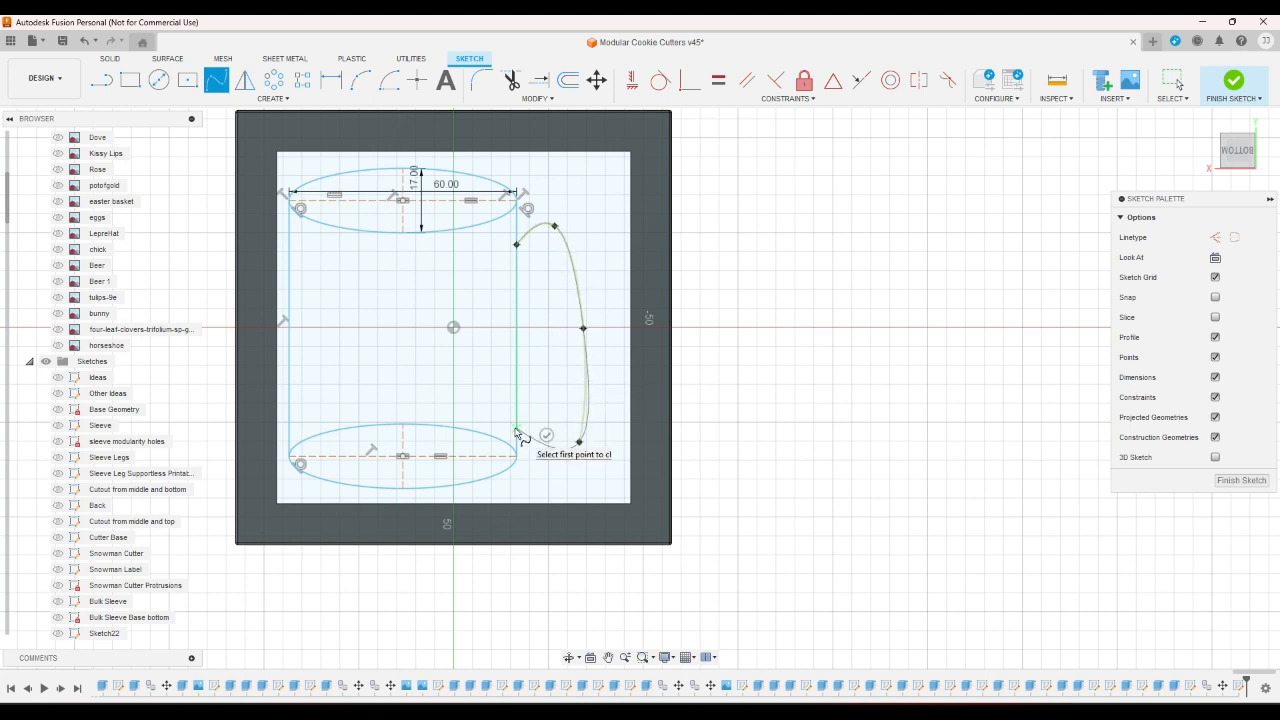
left_click(518, 433)
left_click(531, 404)
right_click(587, 378)
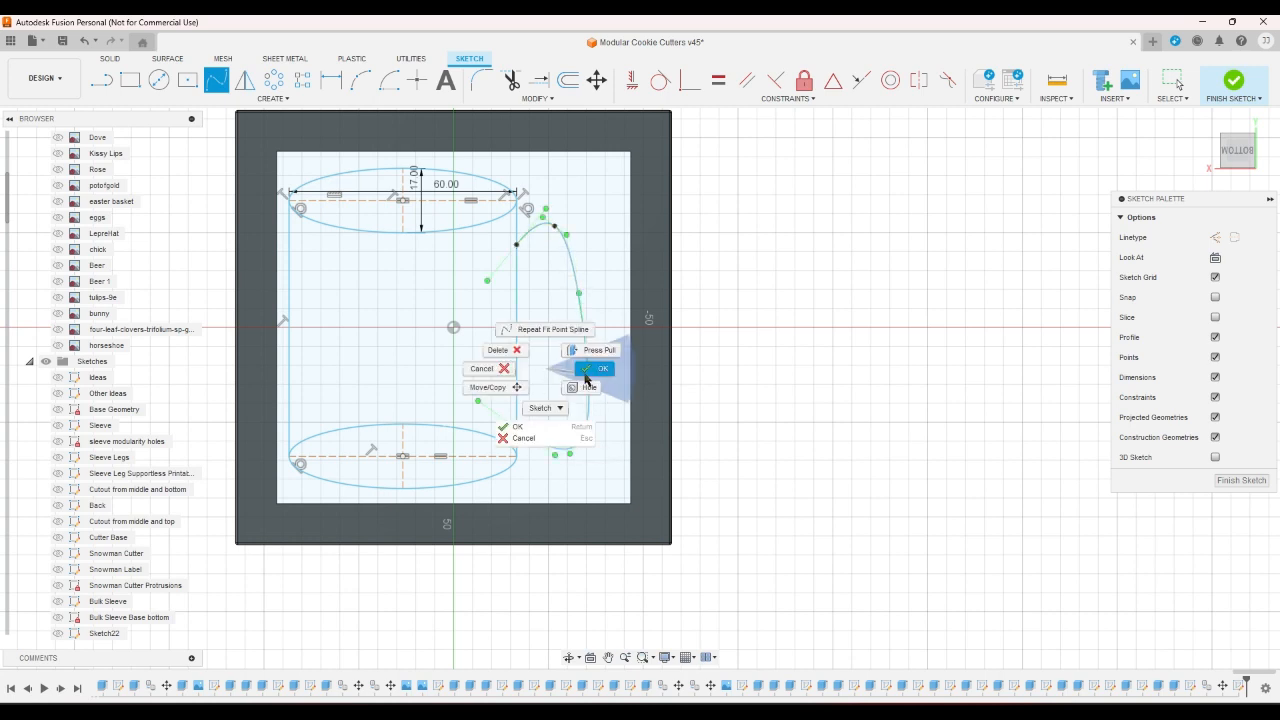
left_click(592, 370)
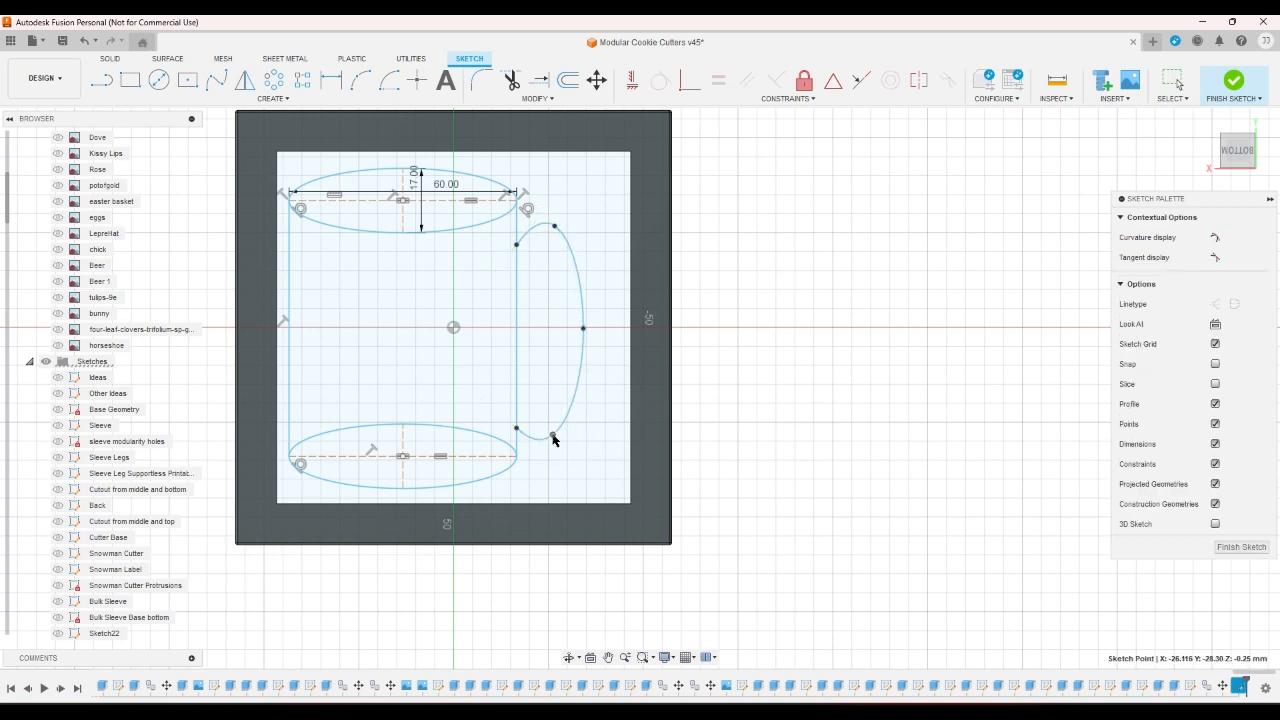
Reshape the spline handle into a wider, rounder loop by moving its fit points outward and raising its upper end
left_click_drag(591, 336, 603, 333)
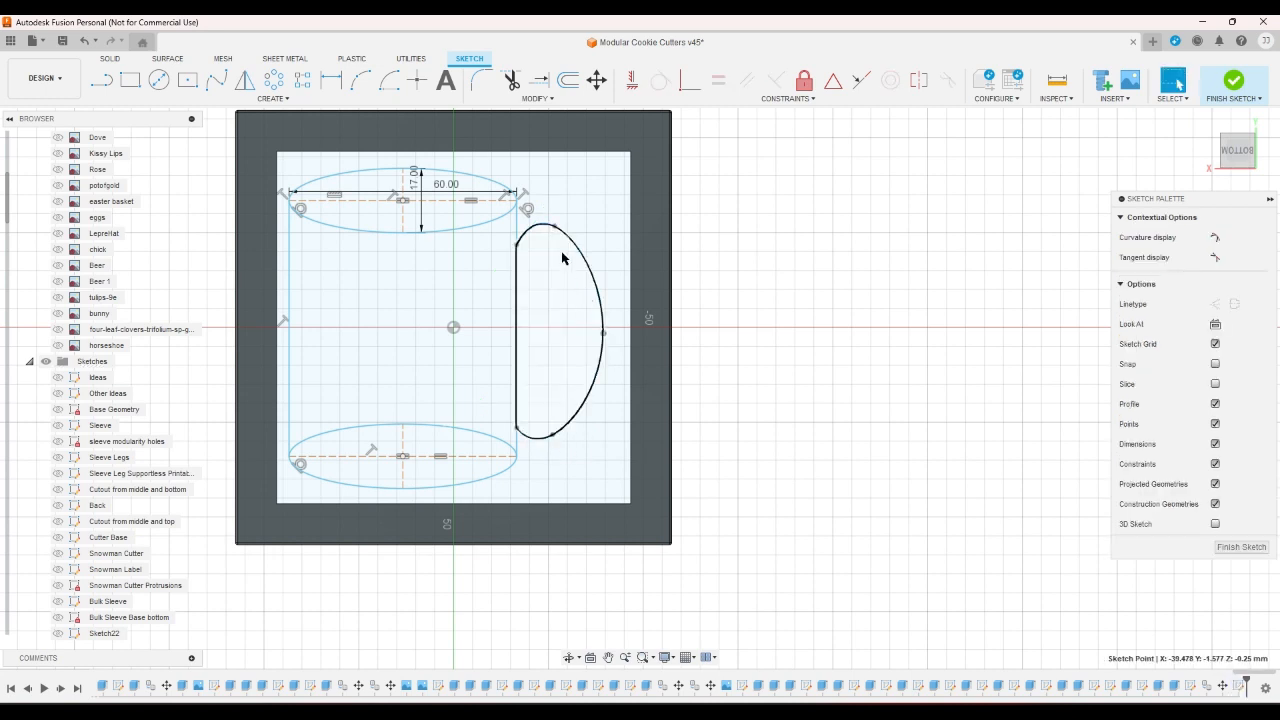
left_click_drag(555, 226, 567, 228)
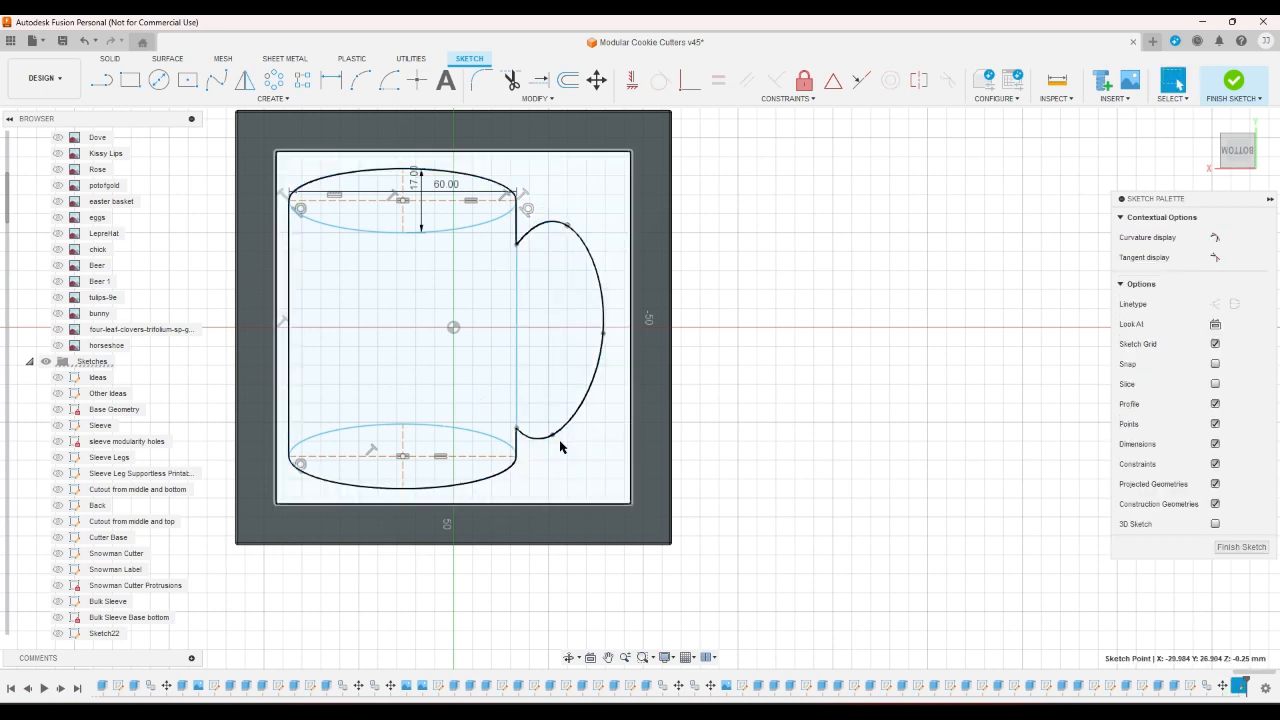
left_click_drag(553, 436, 568, 455)
left_click_drag(604, 334, 608, 331)
left_click_drag(517, 244, 575, 227)
left_click_drag(608, 331, 618, 331)
left_click_drag(566, 457, 581, 444)
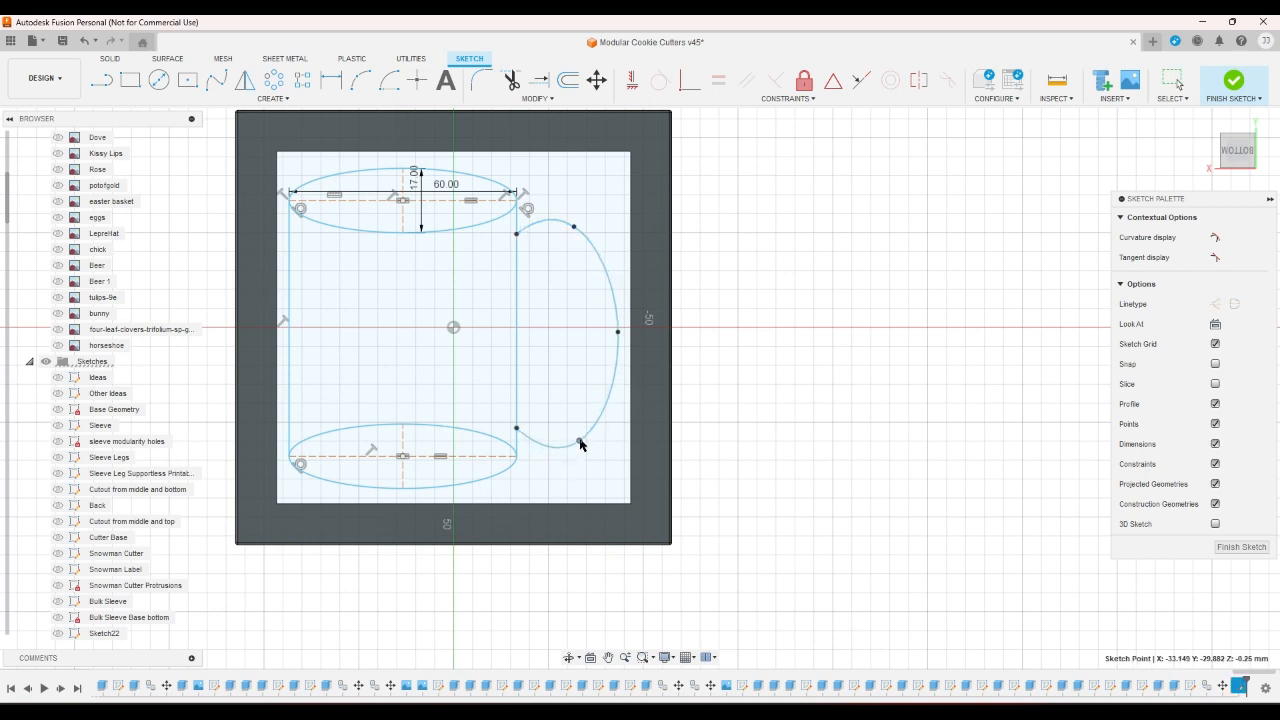
Delete the spline handle beside the cylinder outline
left_click(735, 427)
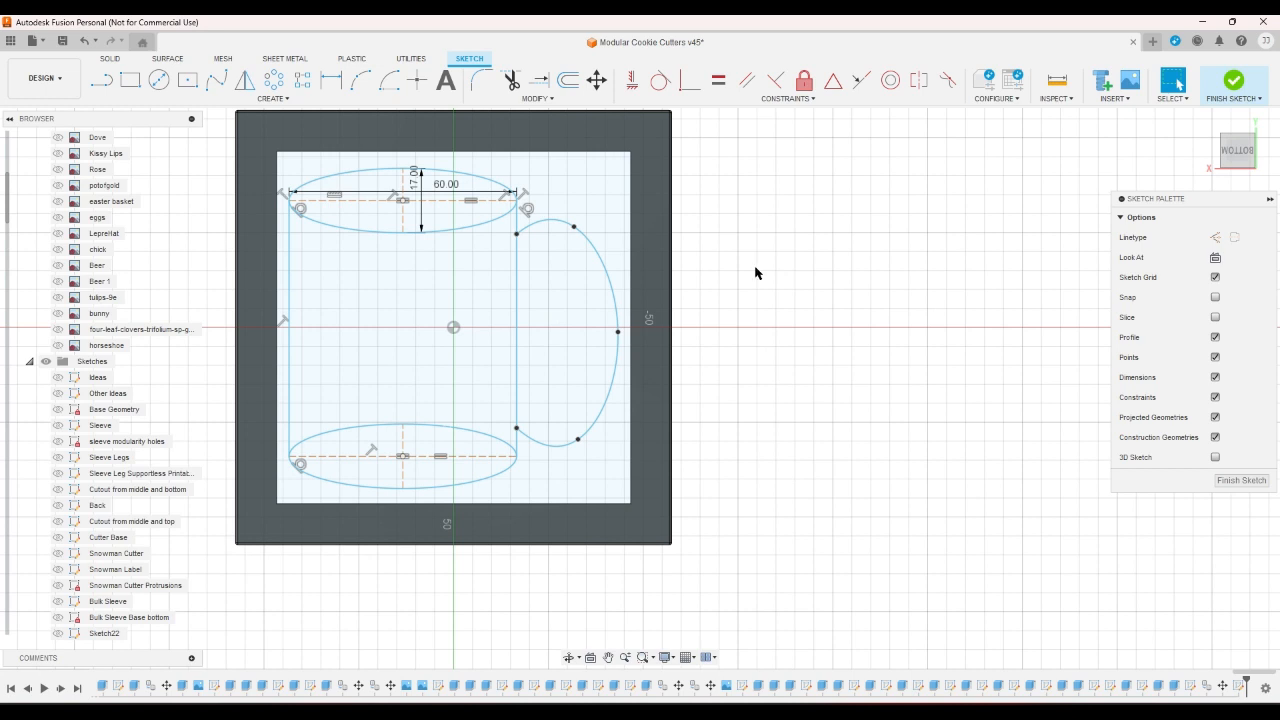
left_click(606, 273)
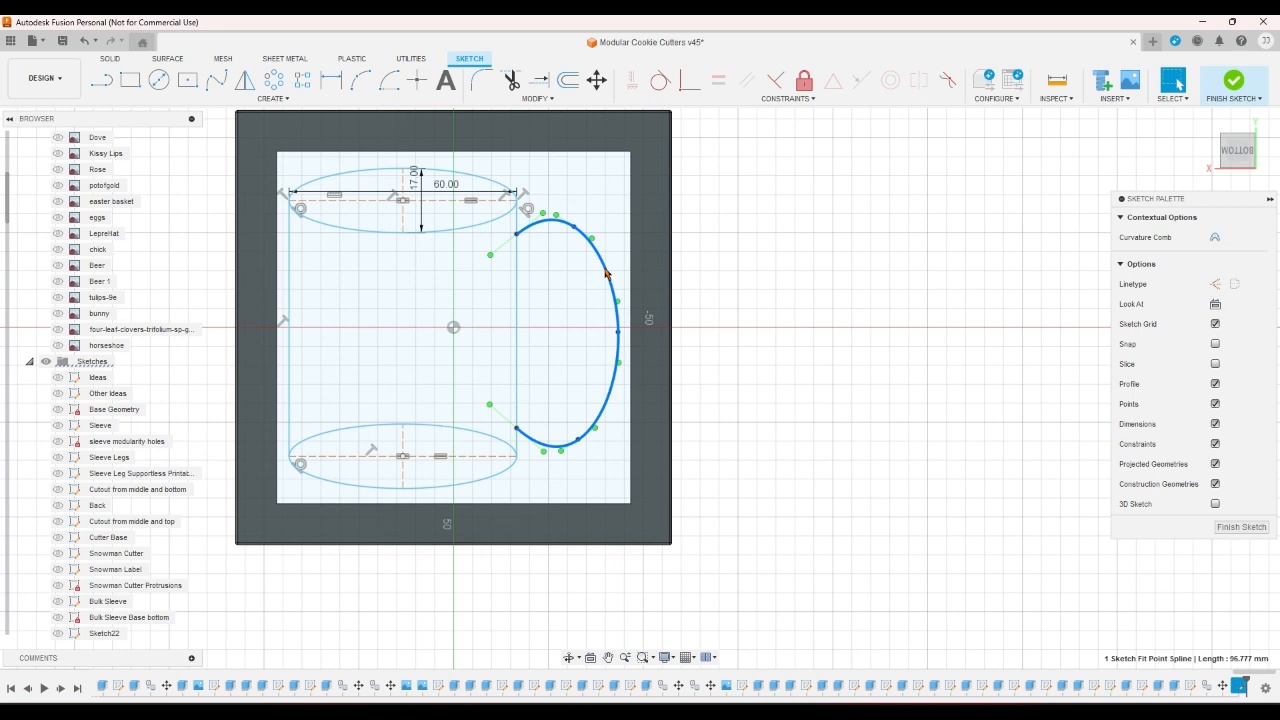
key("Delete")
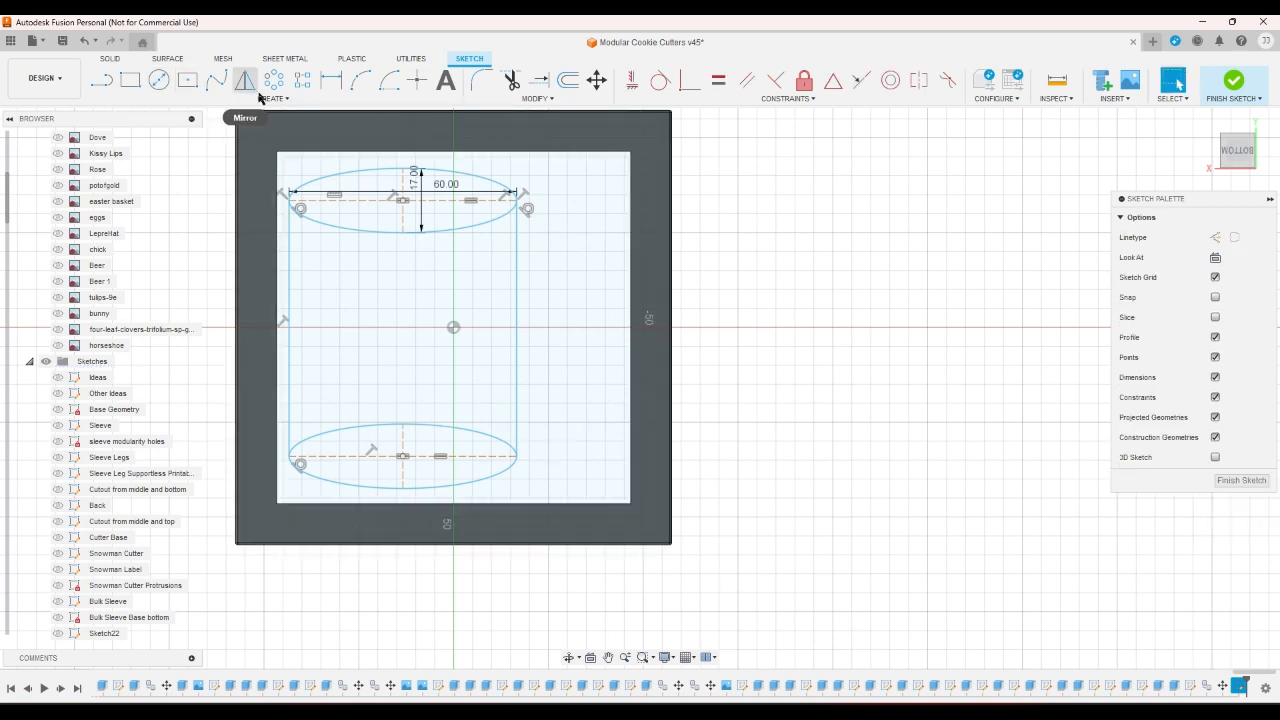
left_click(271, 98)
left_click(181, 180)
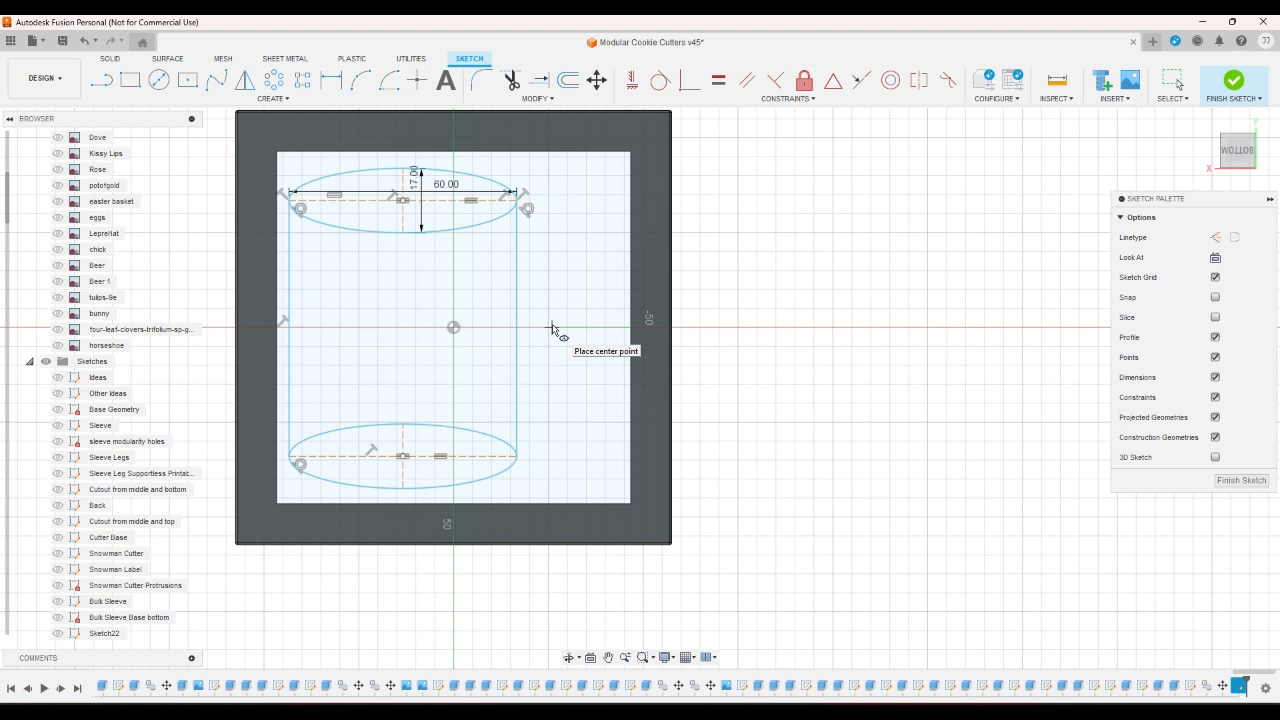
key("Escape")
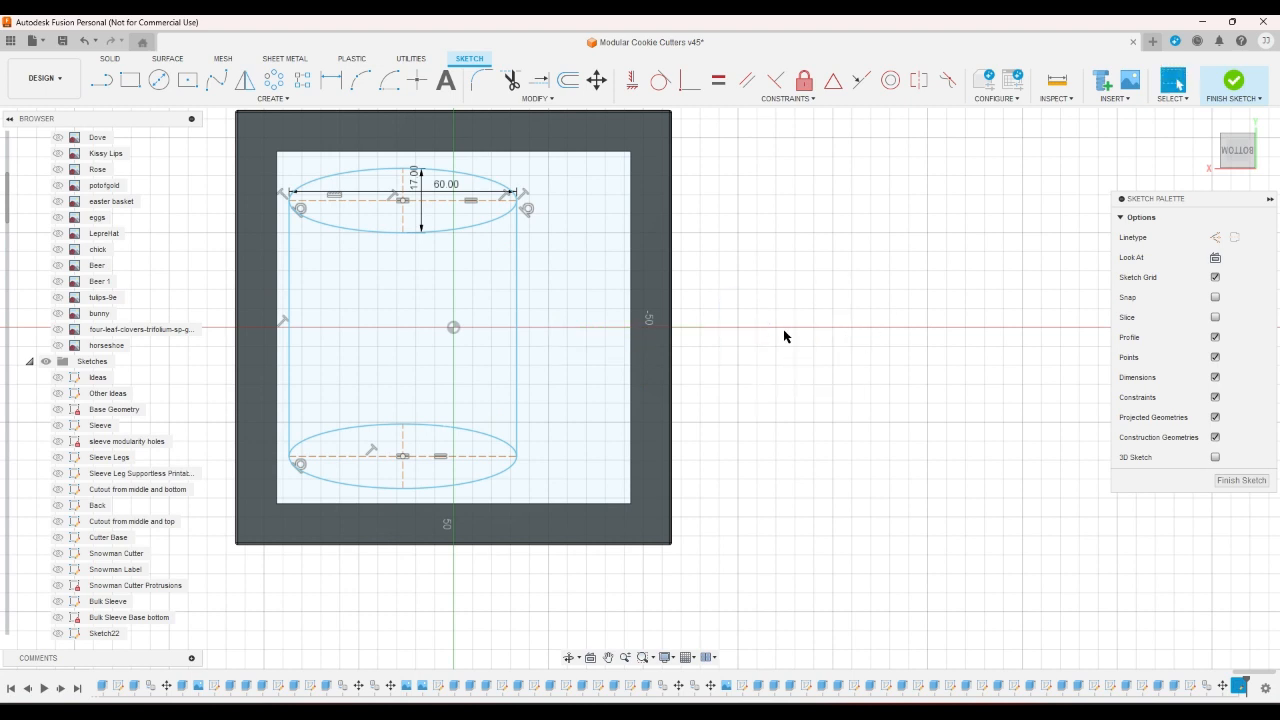
Draw two lines connecting the centre points of the upper and lower ellipses to the sketch origin
left_click(112, 84)
left_click(402, 200)
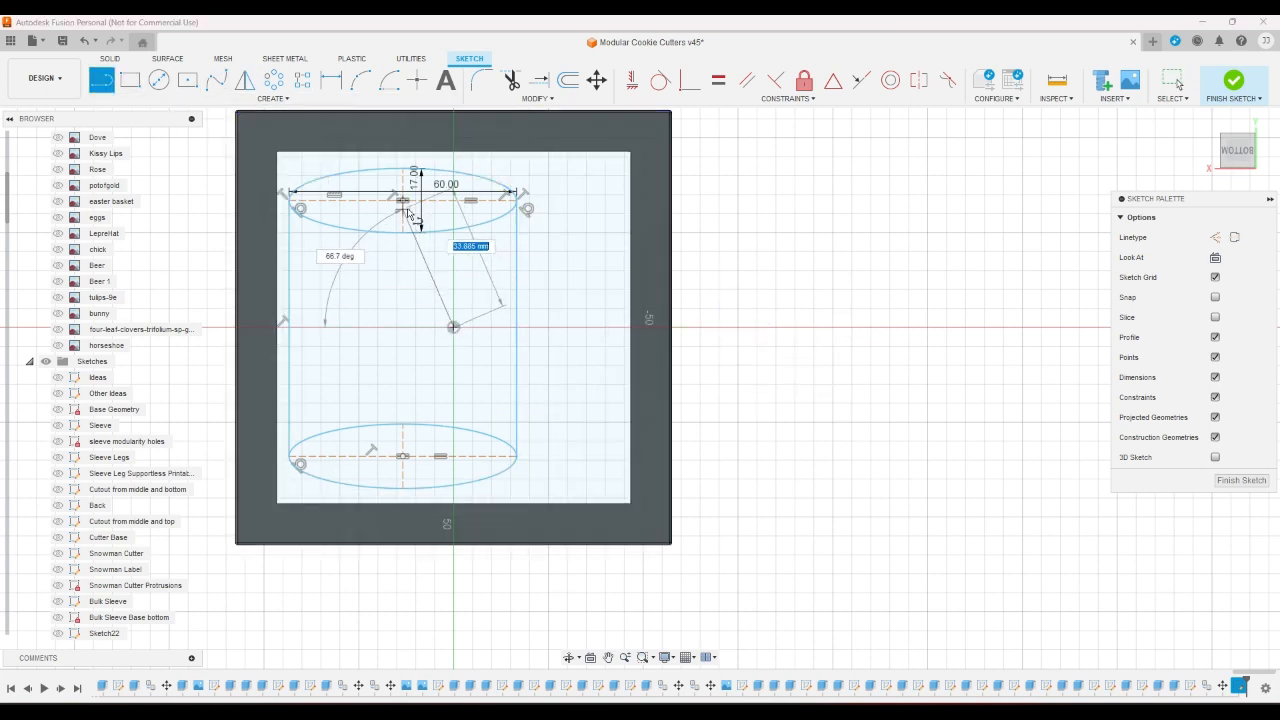
left_click(454, 328)
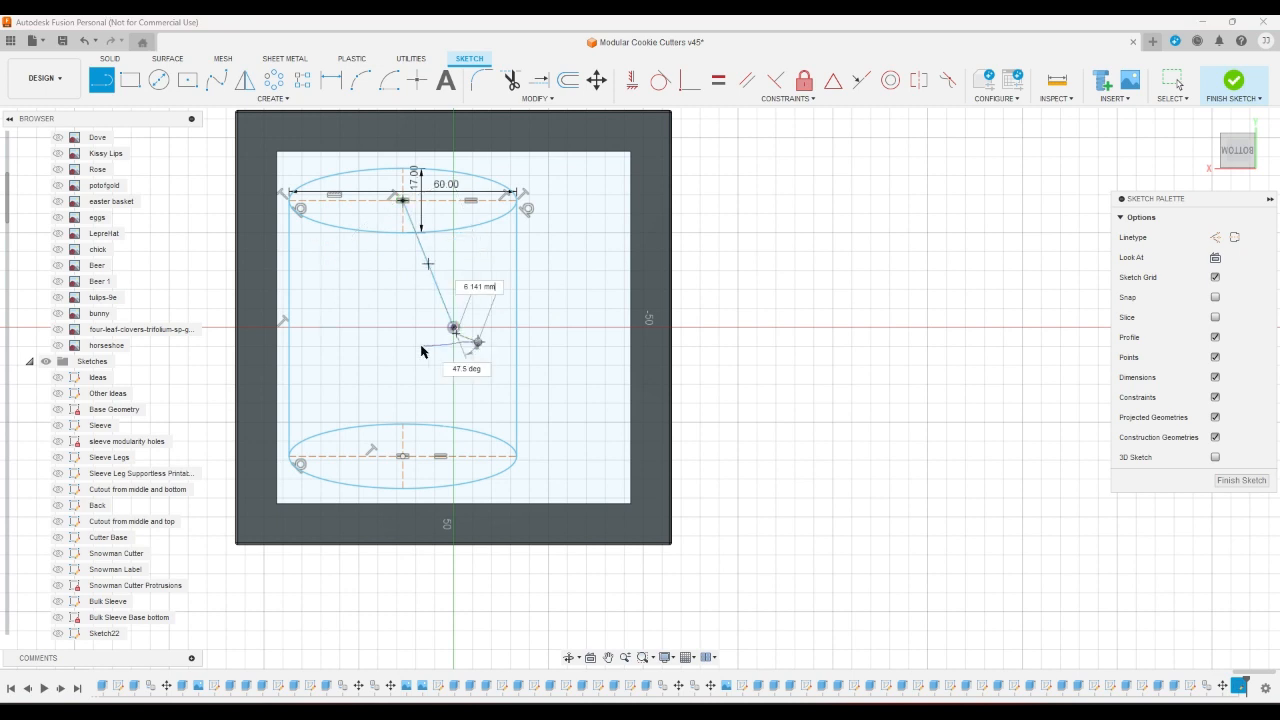
right_click(457, 338)
left_click(418, 350)
left_click(113, 88)
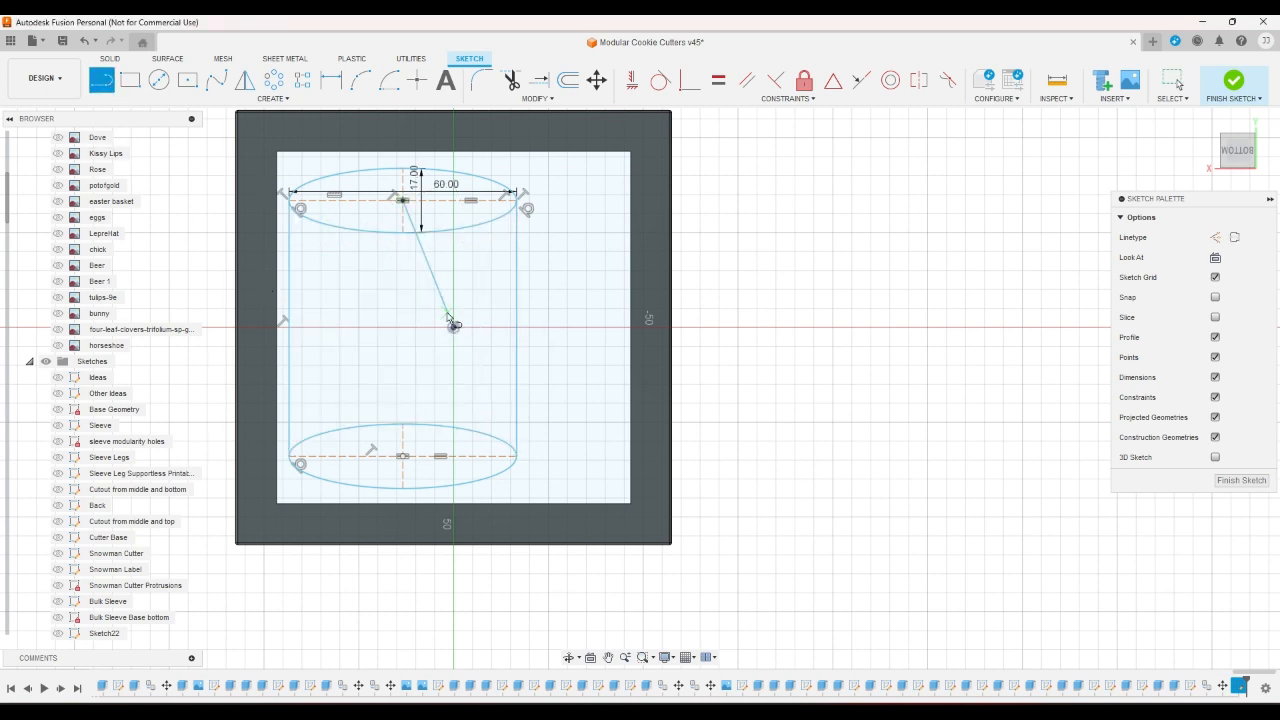
left_click(454, 328)
left_click(402, 456)
Make the two centre-to-origin lines equal in length and stretch the cylinder slightly by moving its right side line
left_click(718, 80)
left_click(437, 285)
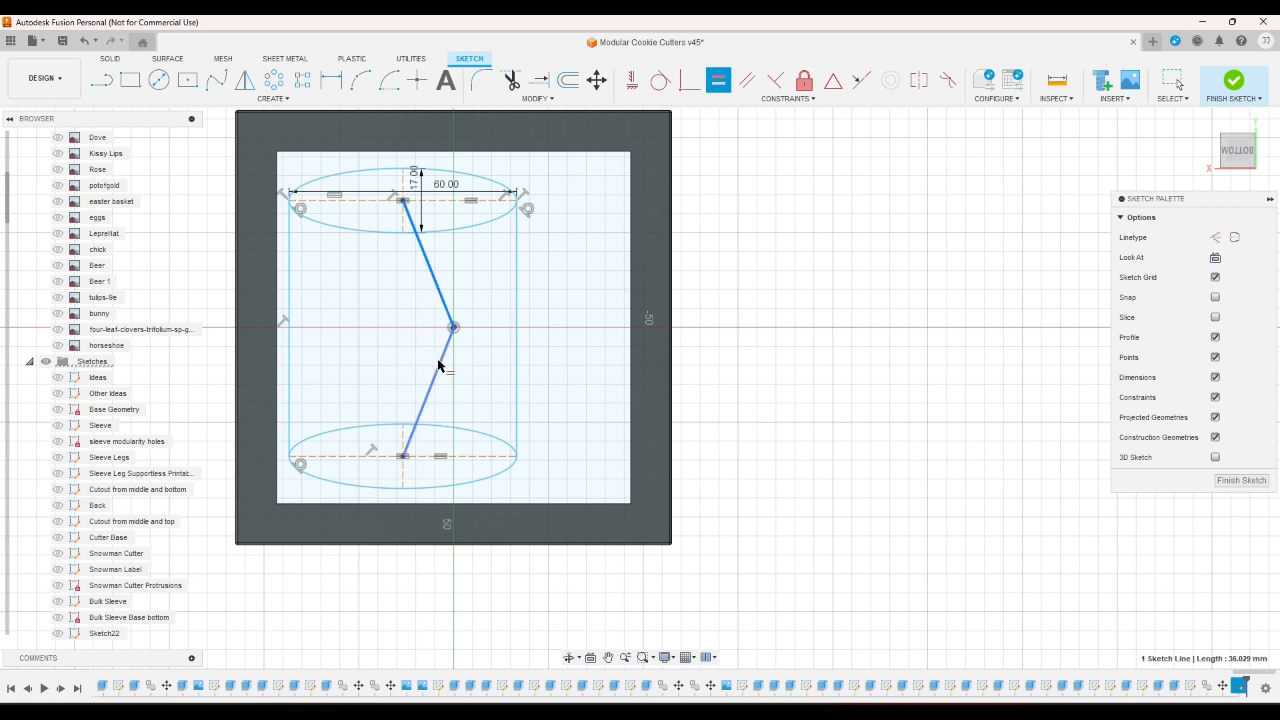
left_click(439, 366)
left_click(501, 369)
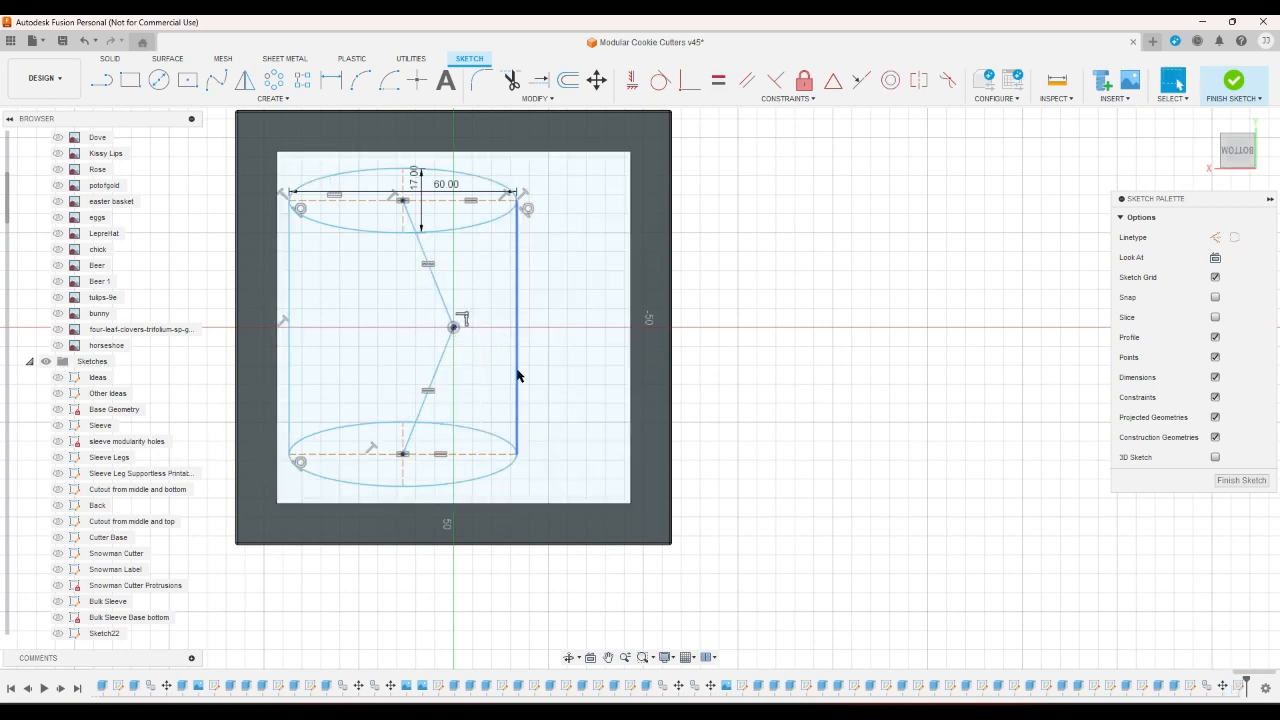
mouse_move(517, 371)
left_mouse_down()
mouse_move(546, 380)
mouse_move(518, 333)
left_mouse_up()
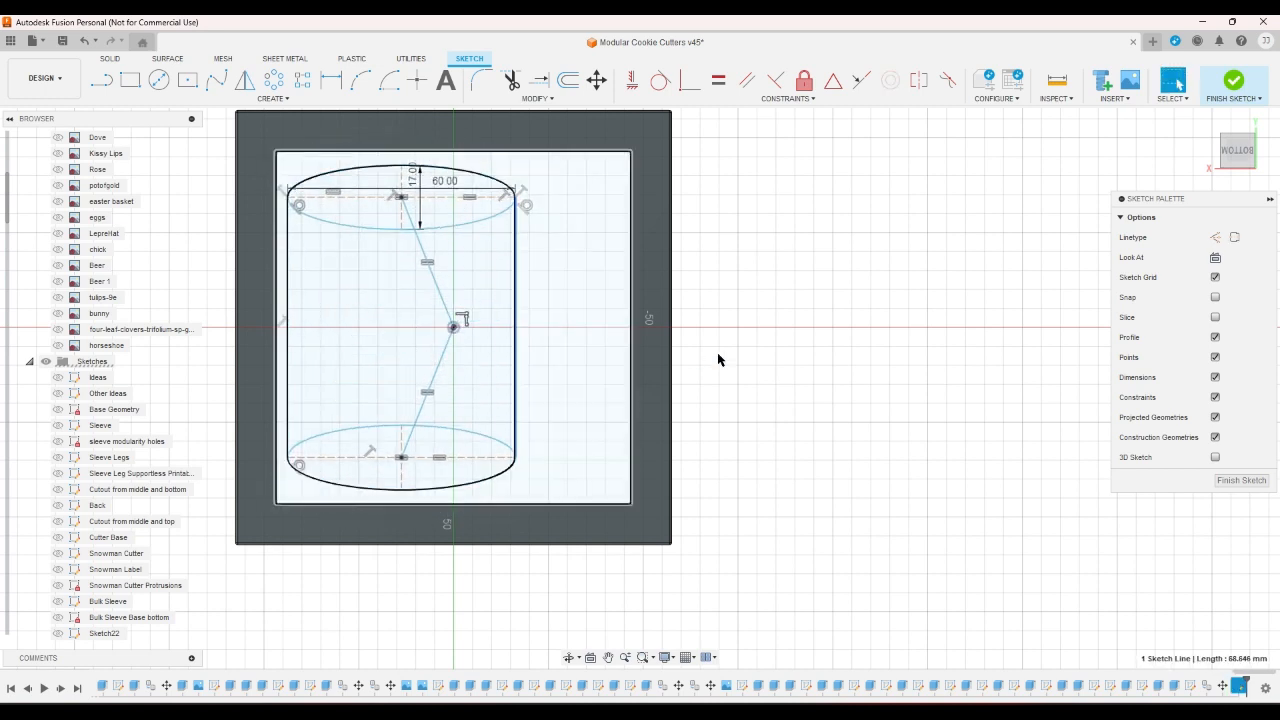
Convert both lines between the ellipse centres and the origin to construction lines
left_click(440, 292)
key("x")
left_click(449, 340)
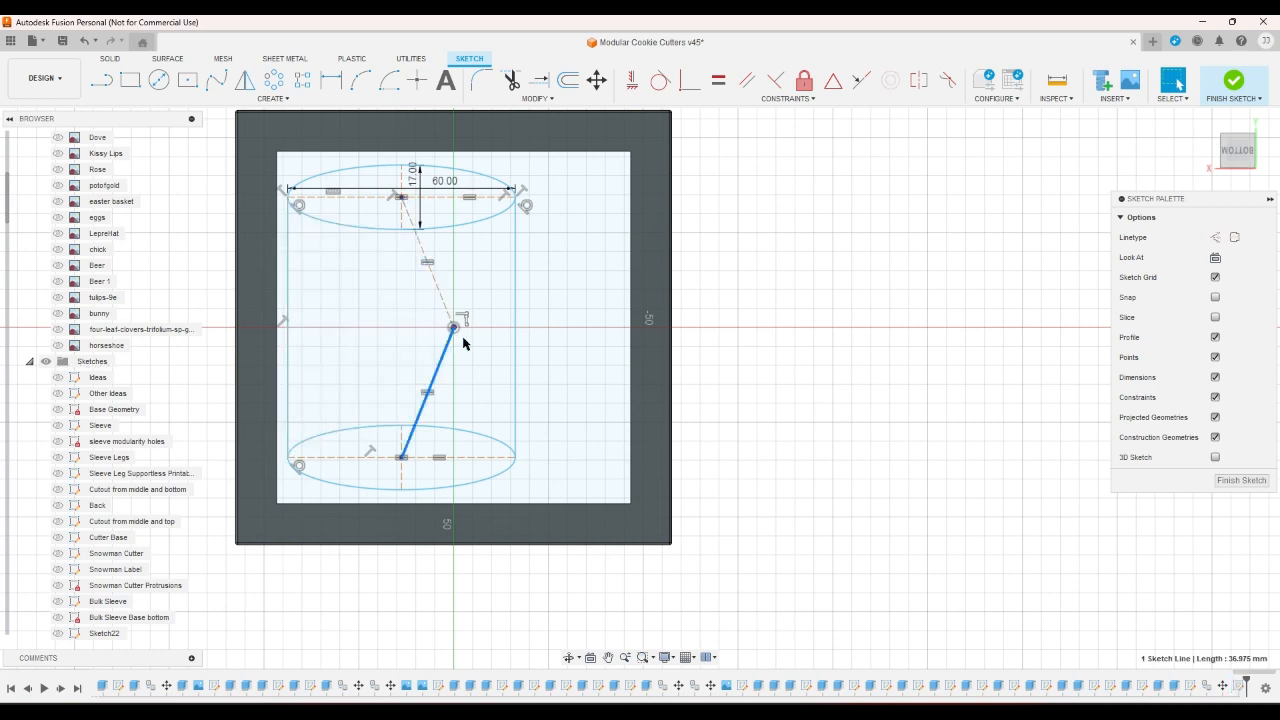
key("x")
left_click(862, 412)
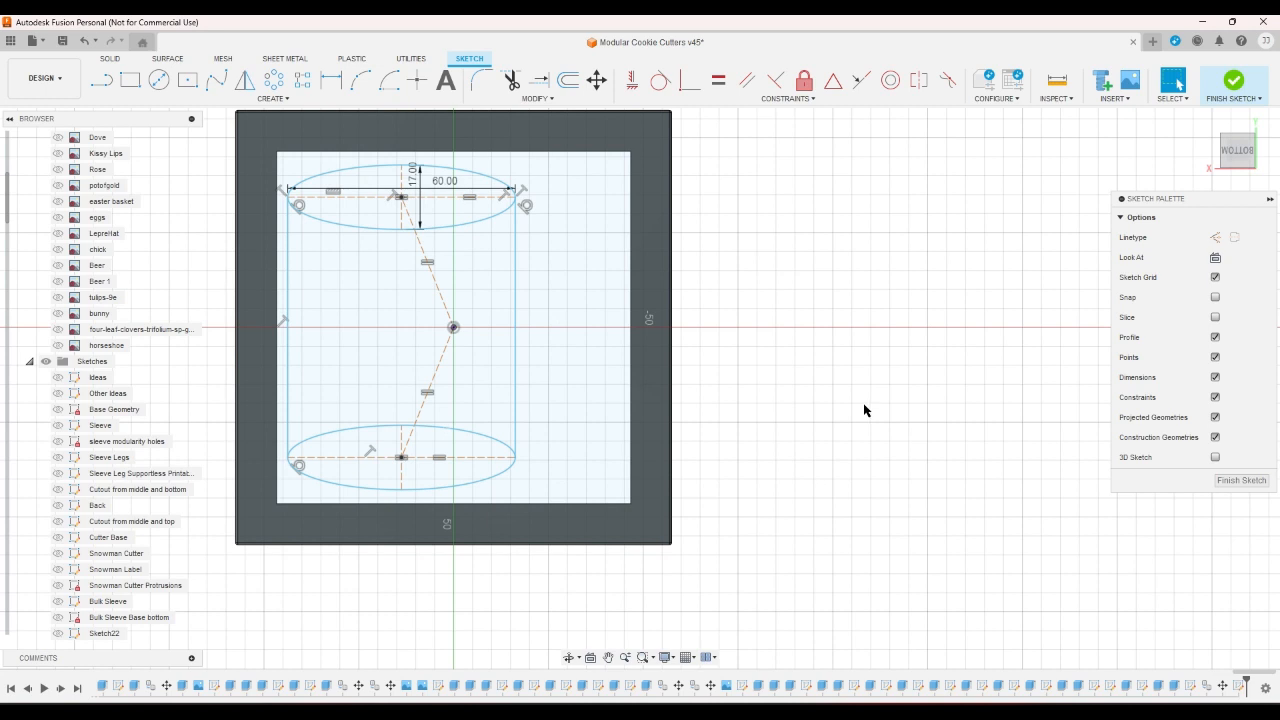
Dimension the cylinder's left side line at 70 mm
left_click(331, 82)
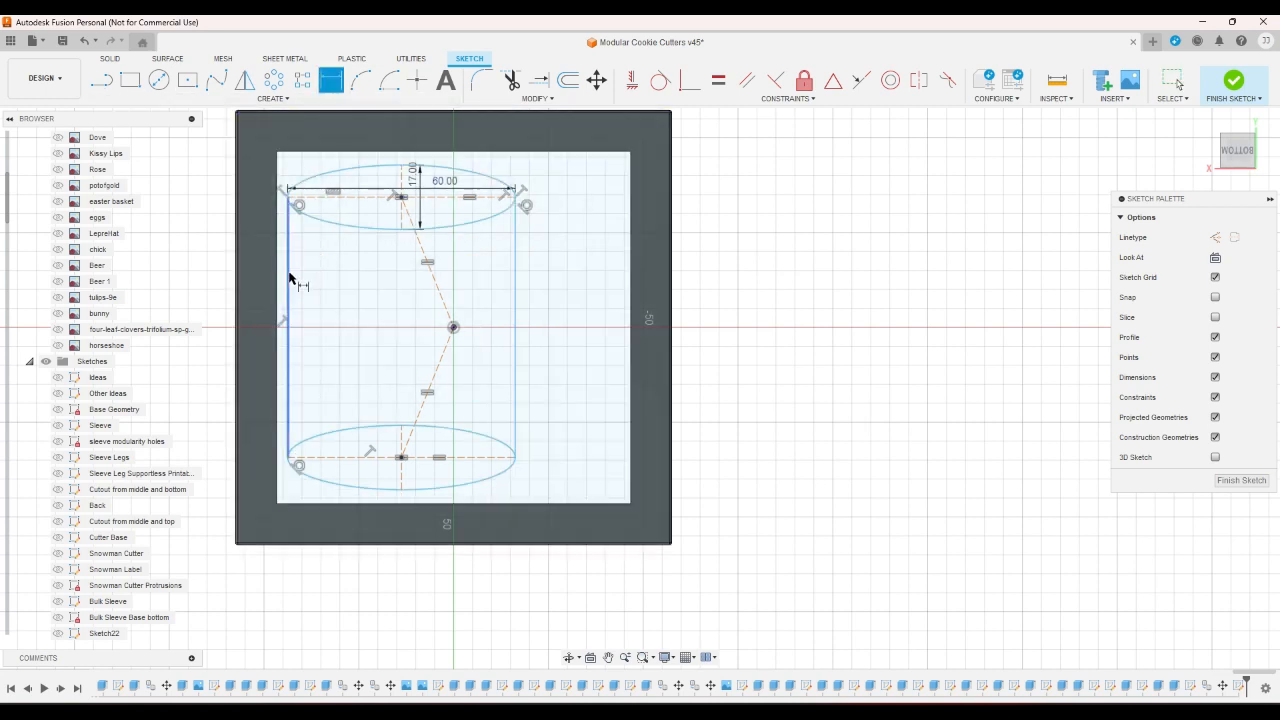
left_click(288, 278)
left_click(345, 290)
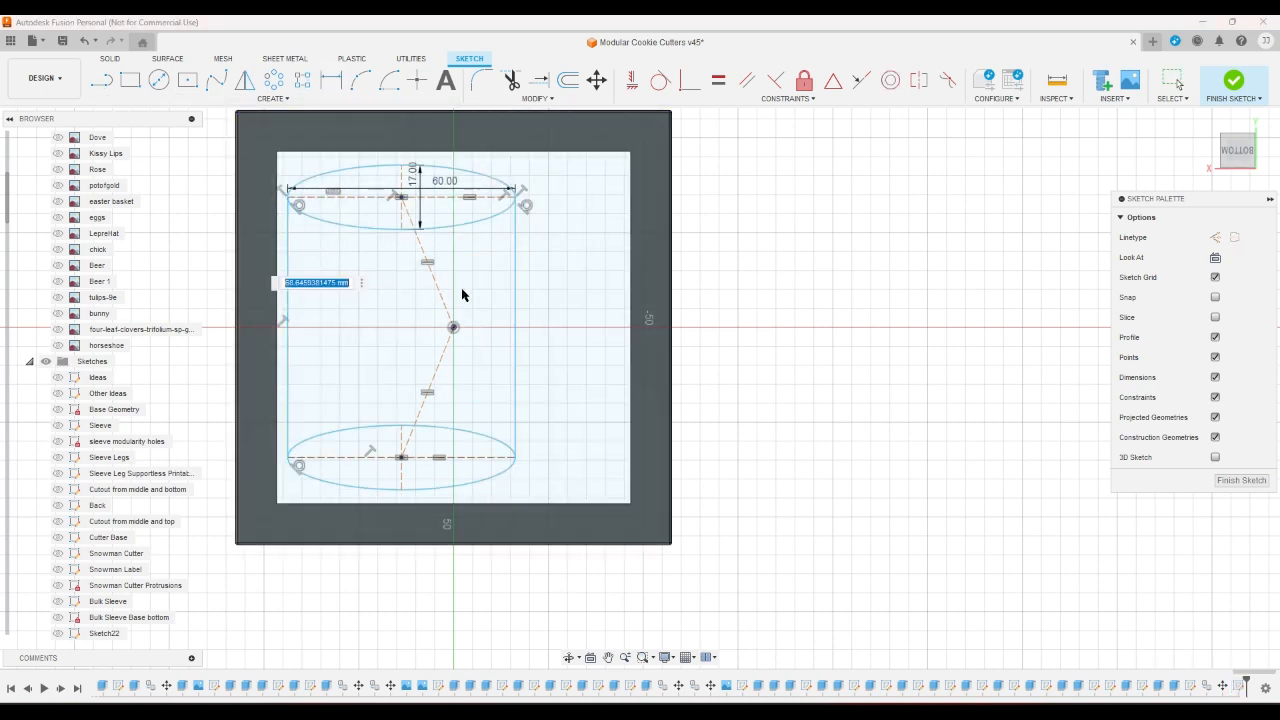
type("70")
key("Return")
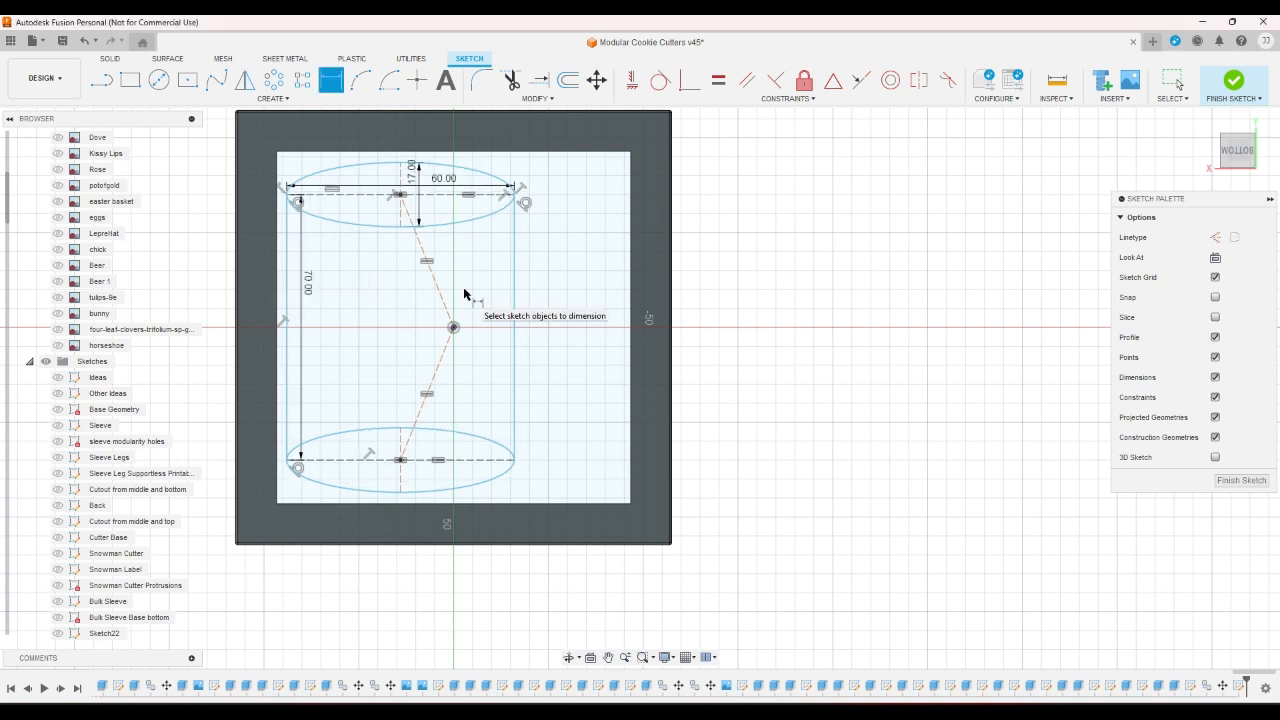
right_click(812, 318)
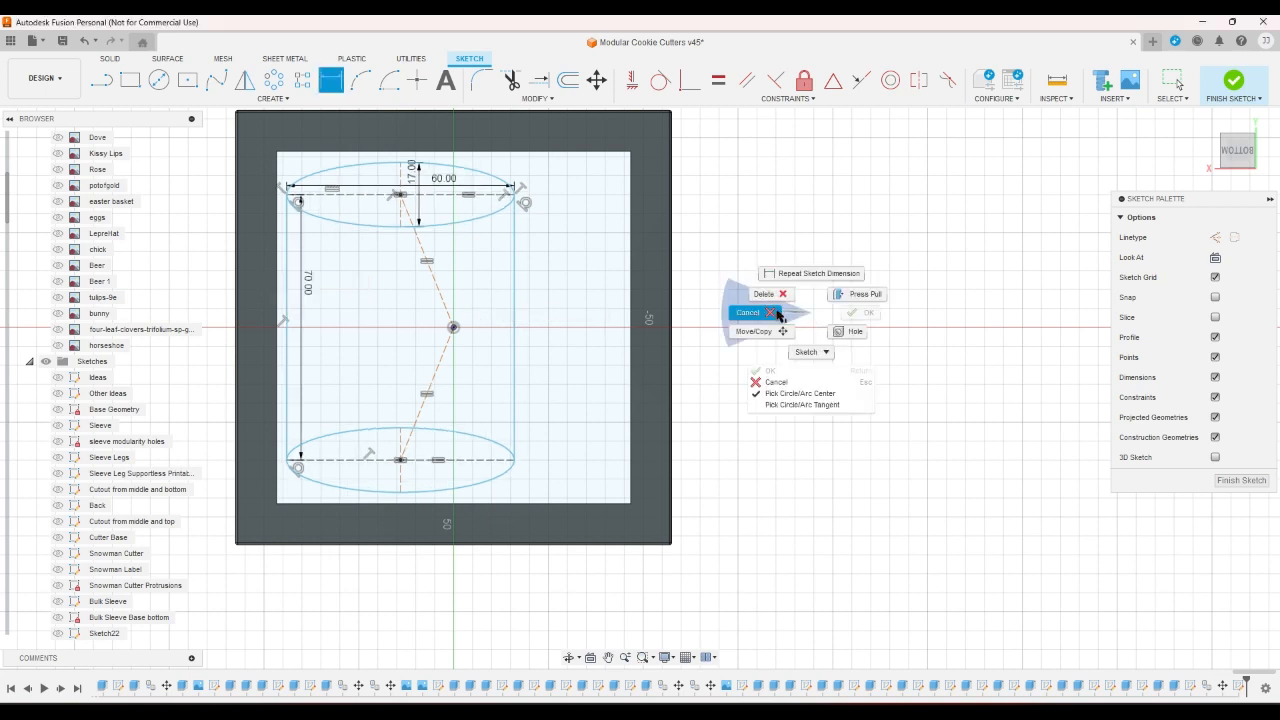
left_click(770, 314)
Set the cylinder's side line length to 65 mm and nudge the outline by its right side line
double_click(303, 283)
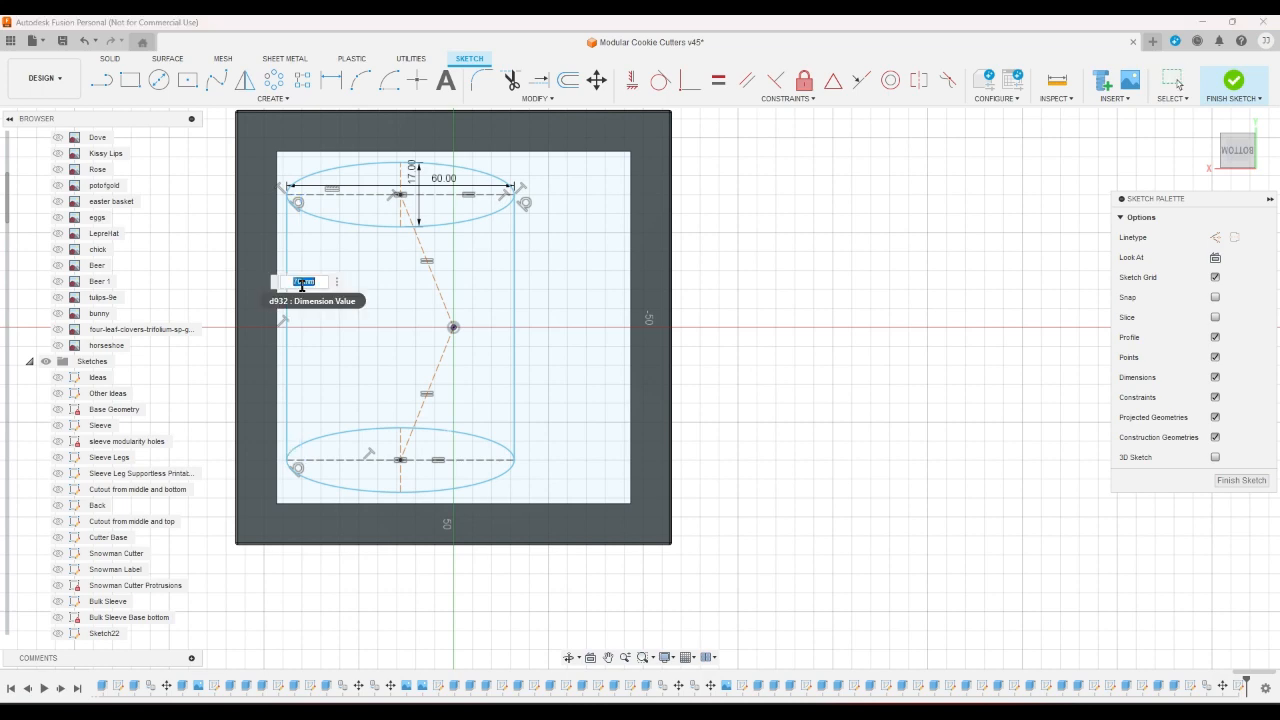
key("Return")
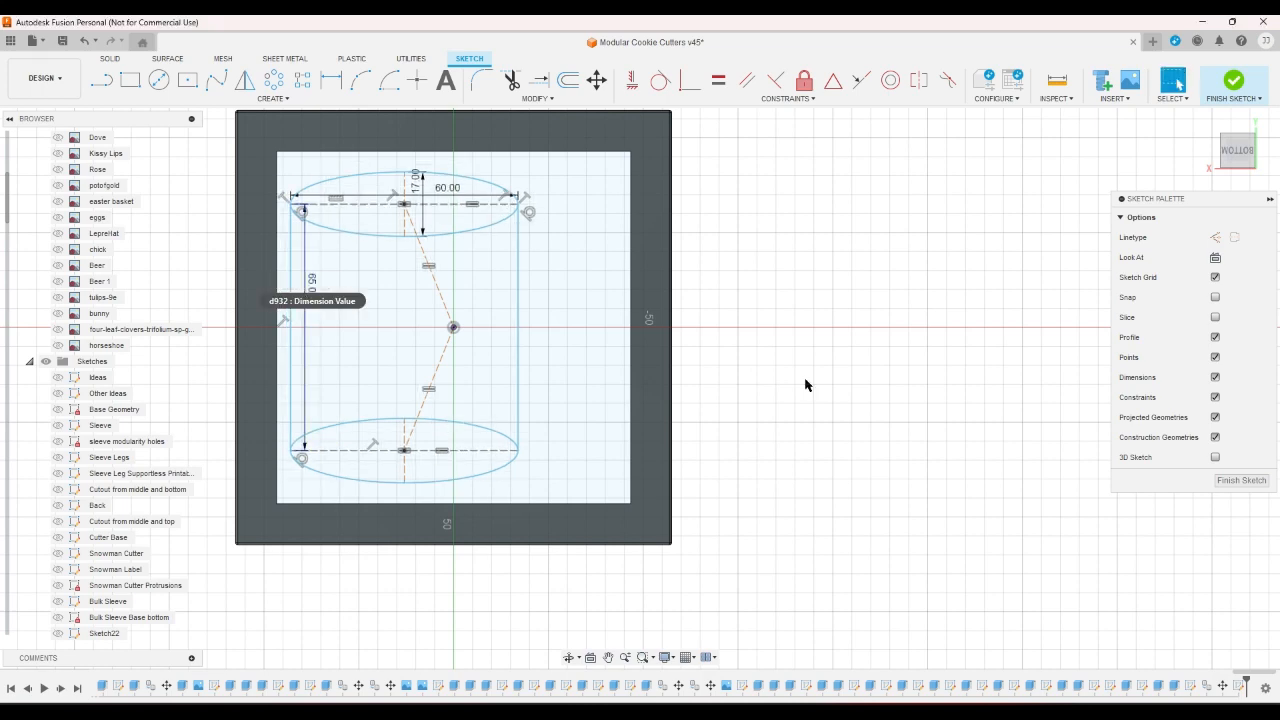
scroll(528, 314, "up", 3)
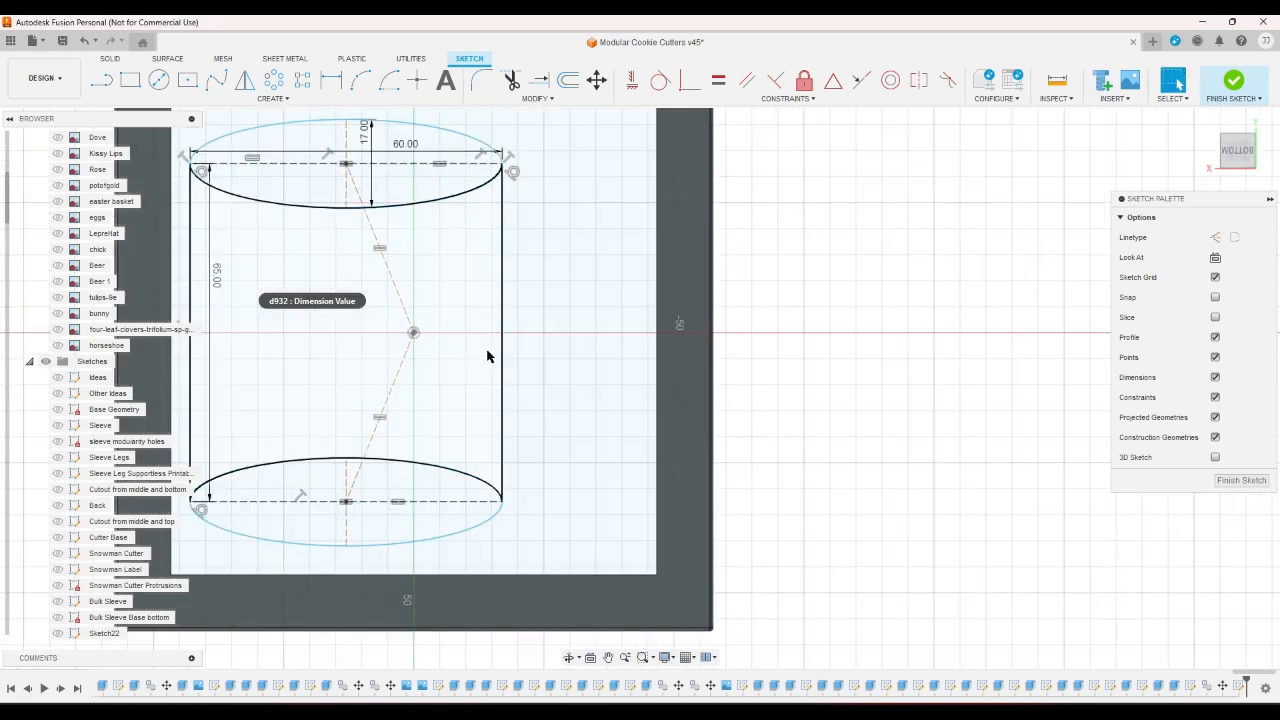
left_click(550, 355)
mouse_move(545, 355)
left_mouse_down()
mouse_move(486, 349)
mouse_move(517, 360)
mouse_move(502, 357)
left_mouse_up()
Draw an upright ellipse for the handle, centred on the horizontal origin axis and overlapping the cylinder's right side line
left_click(236, 100)
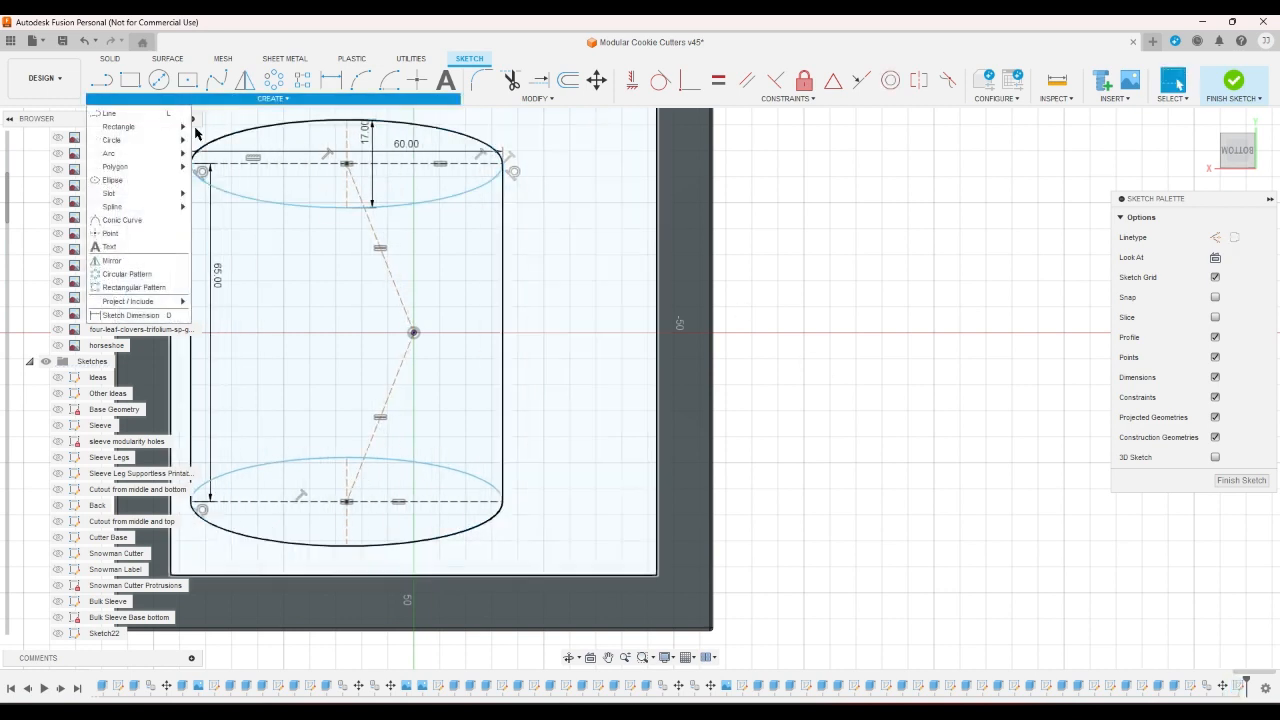
left_click(124, 181)
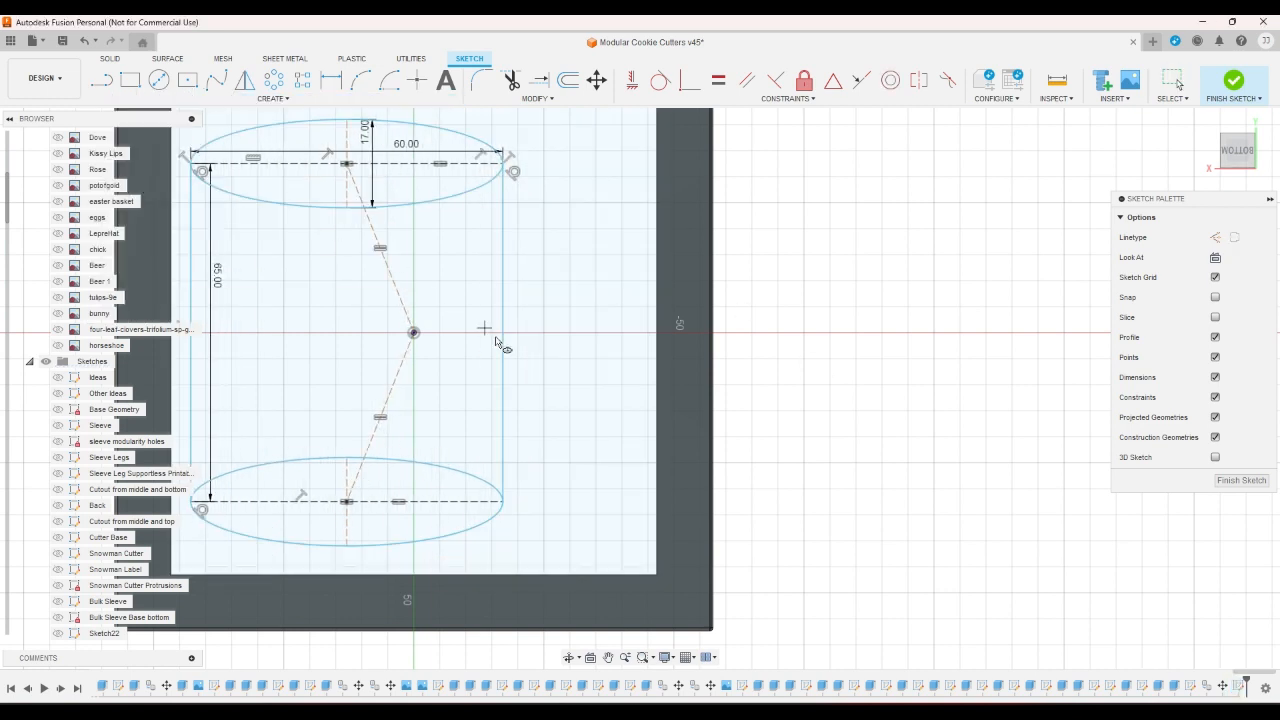
left_click(561, 332)
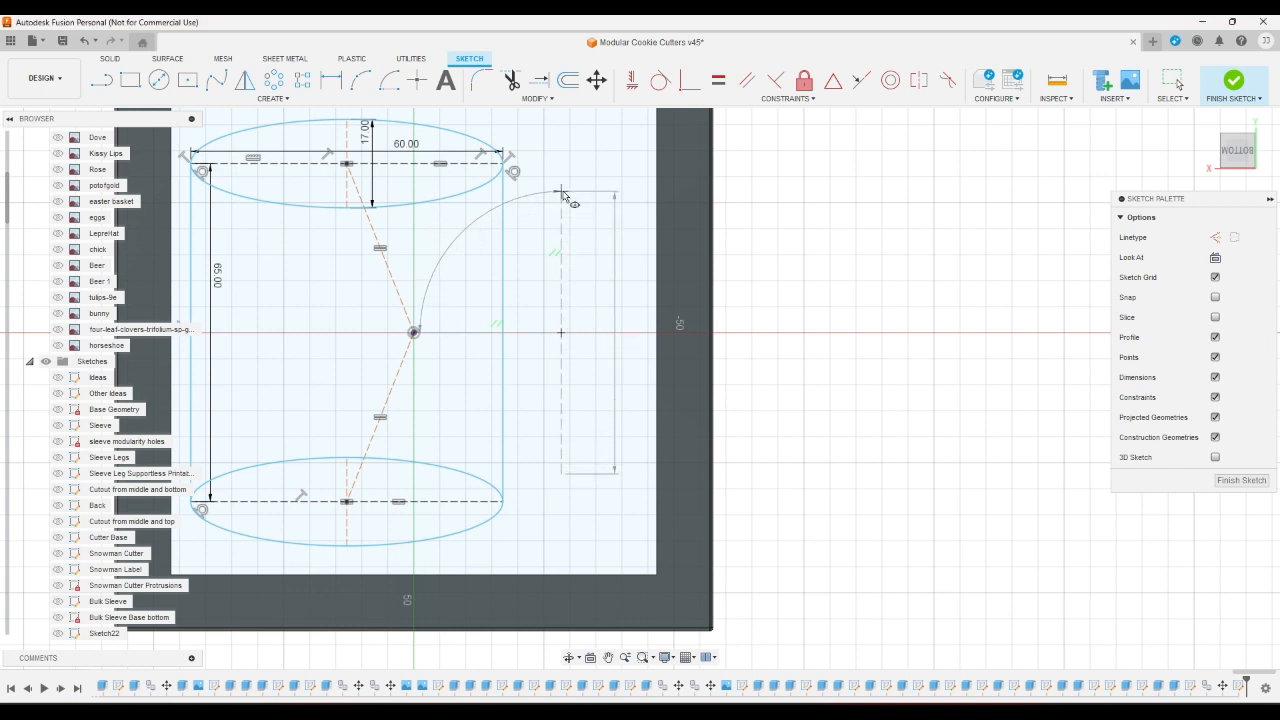
left_click(561, 190)
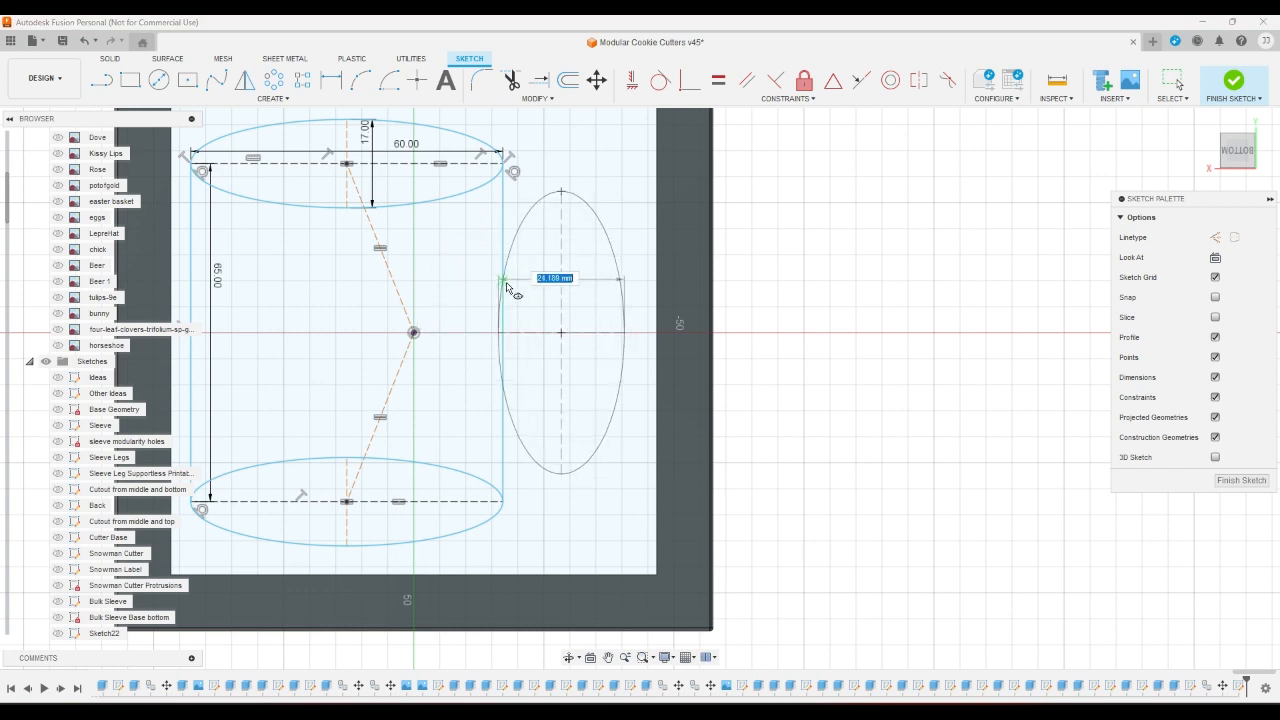
left_click(469, 322)
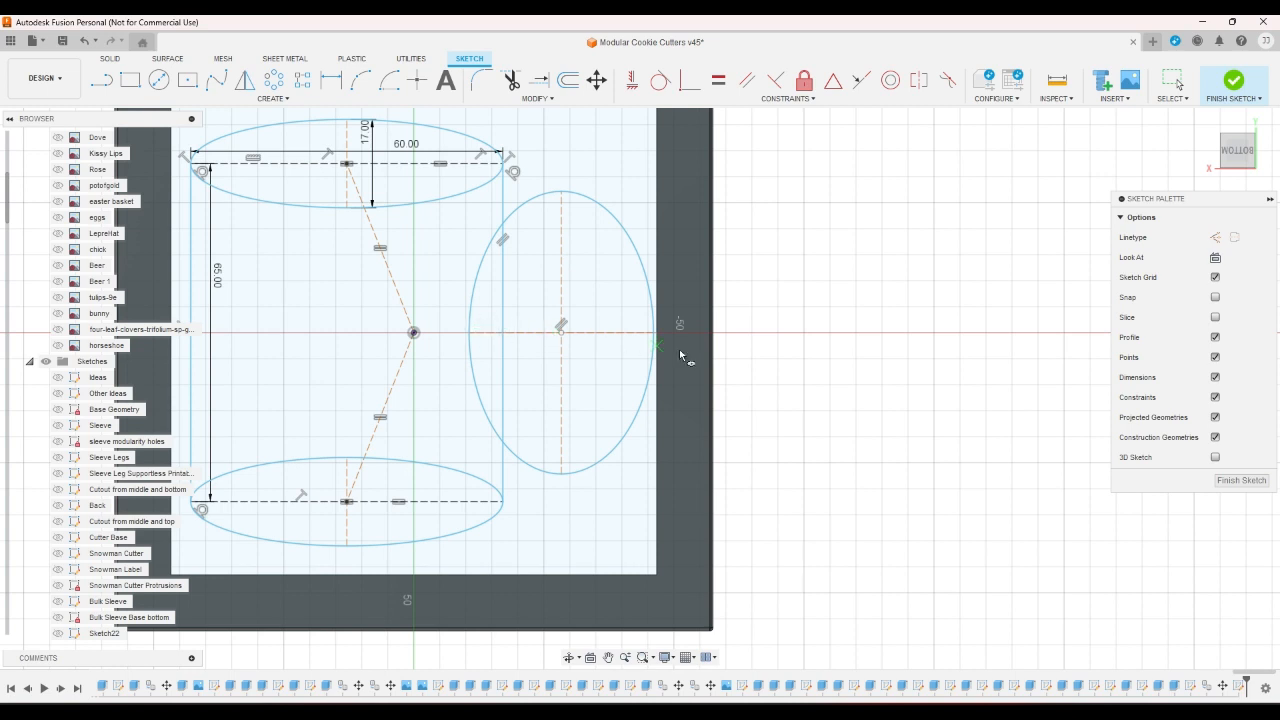
Offset the upright handle ellipse 5 mm inward
left_click(568, 80)
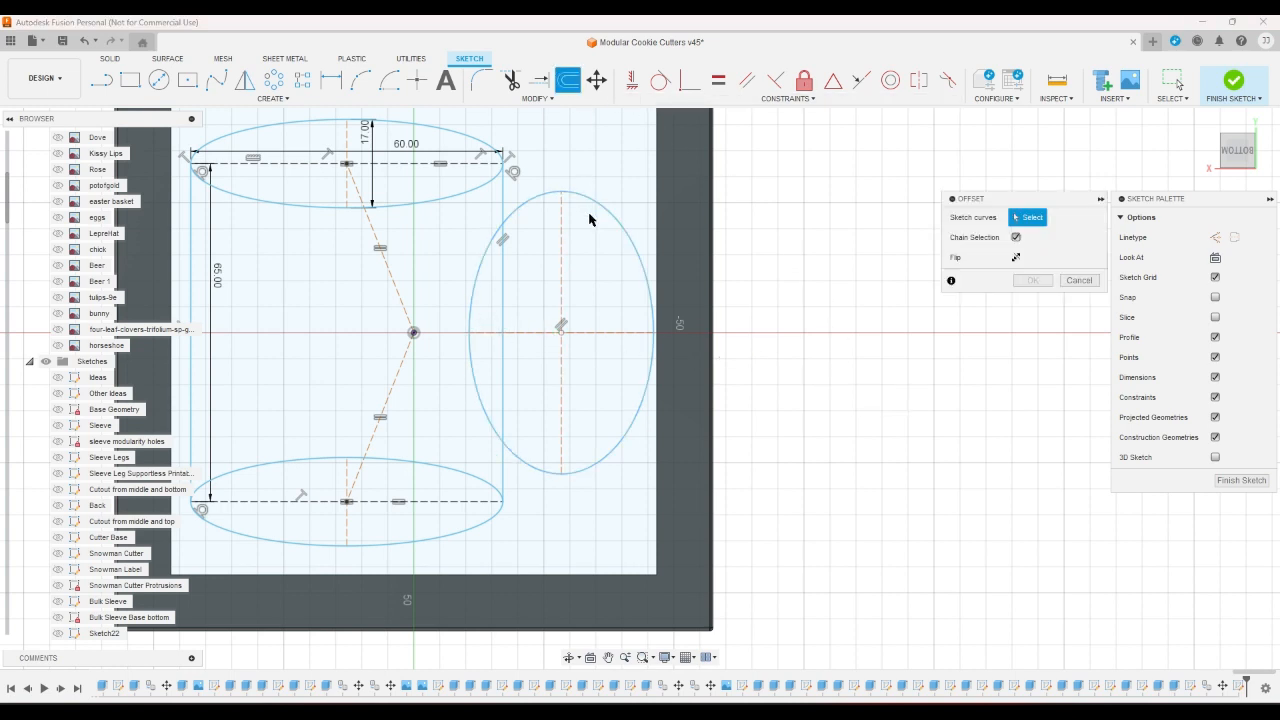
left_click(600, 203)
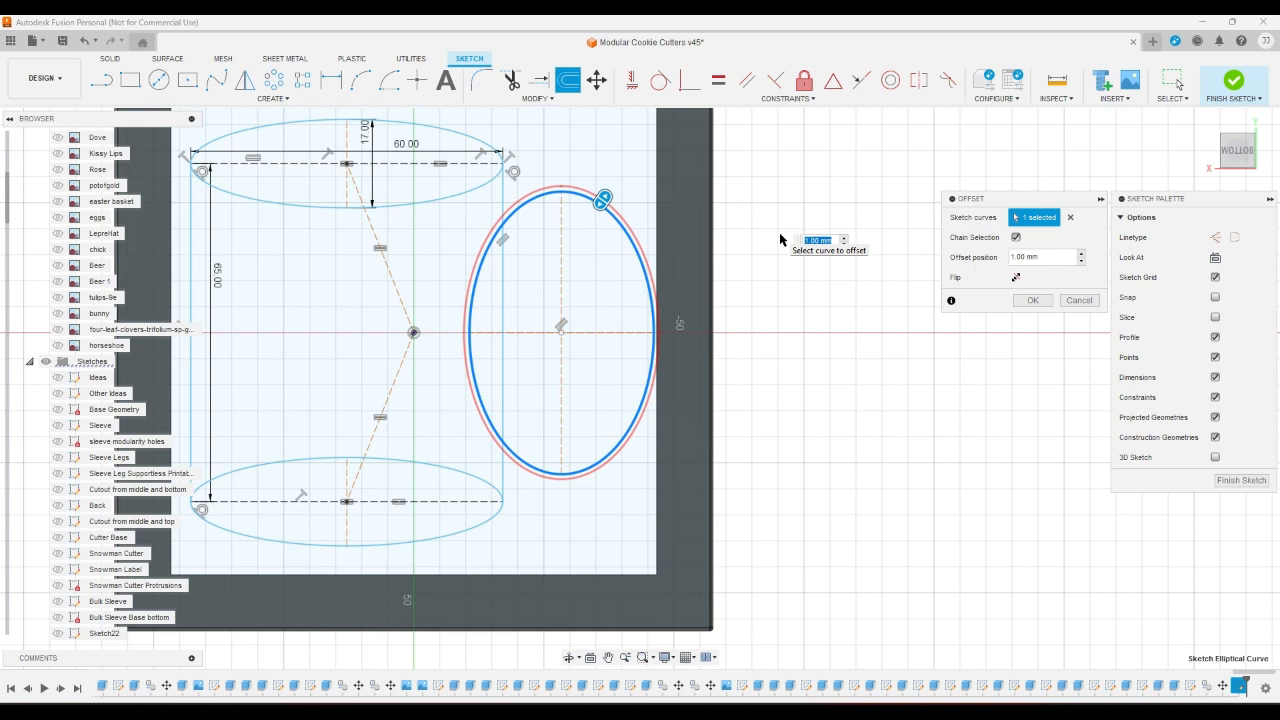
type("-10")
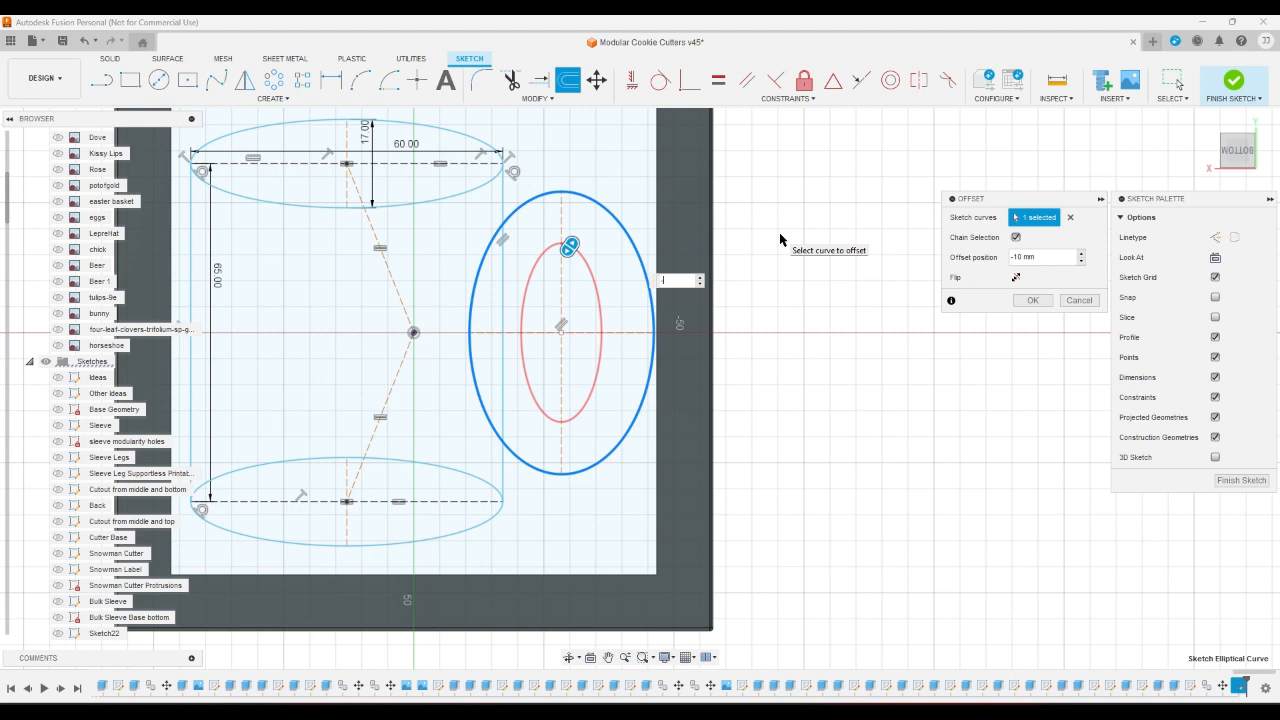
type("5")
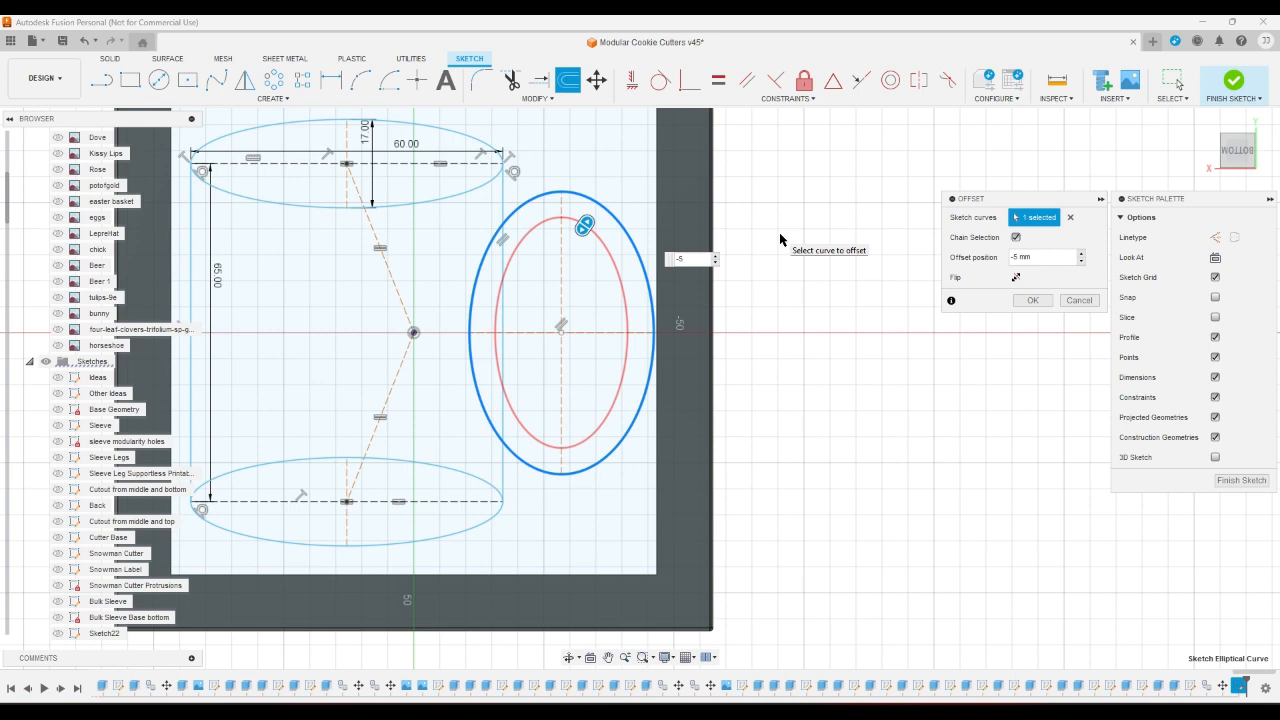
key("Return")
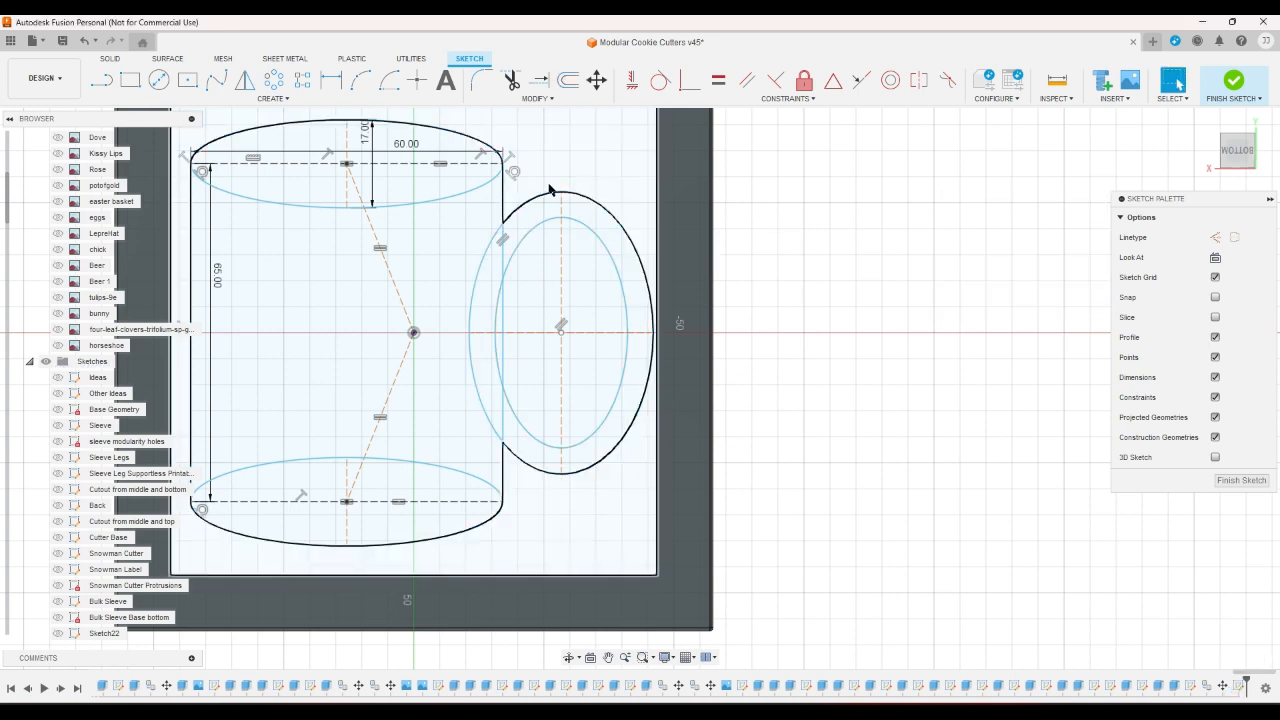
Stretch the outer handle ellipse taller and delete the inner offset ellipse
left_click_drag(561, 190, 561, 172)
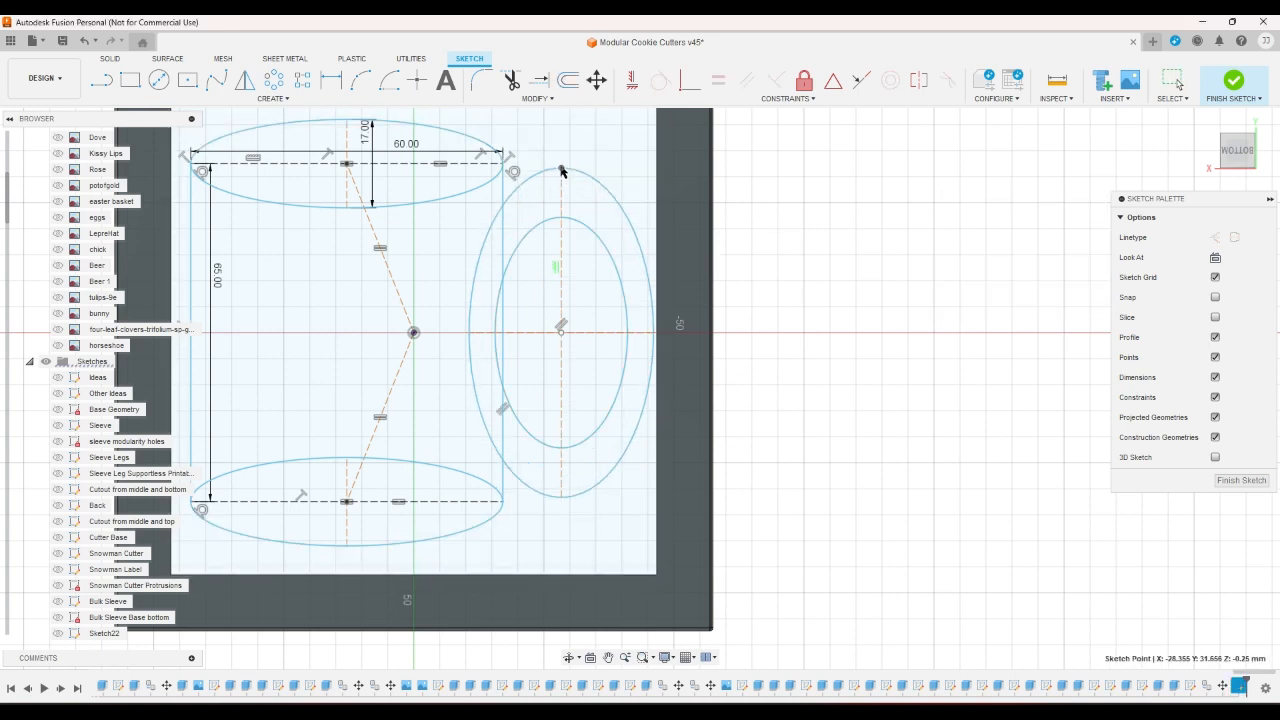
left_click(610, 269)
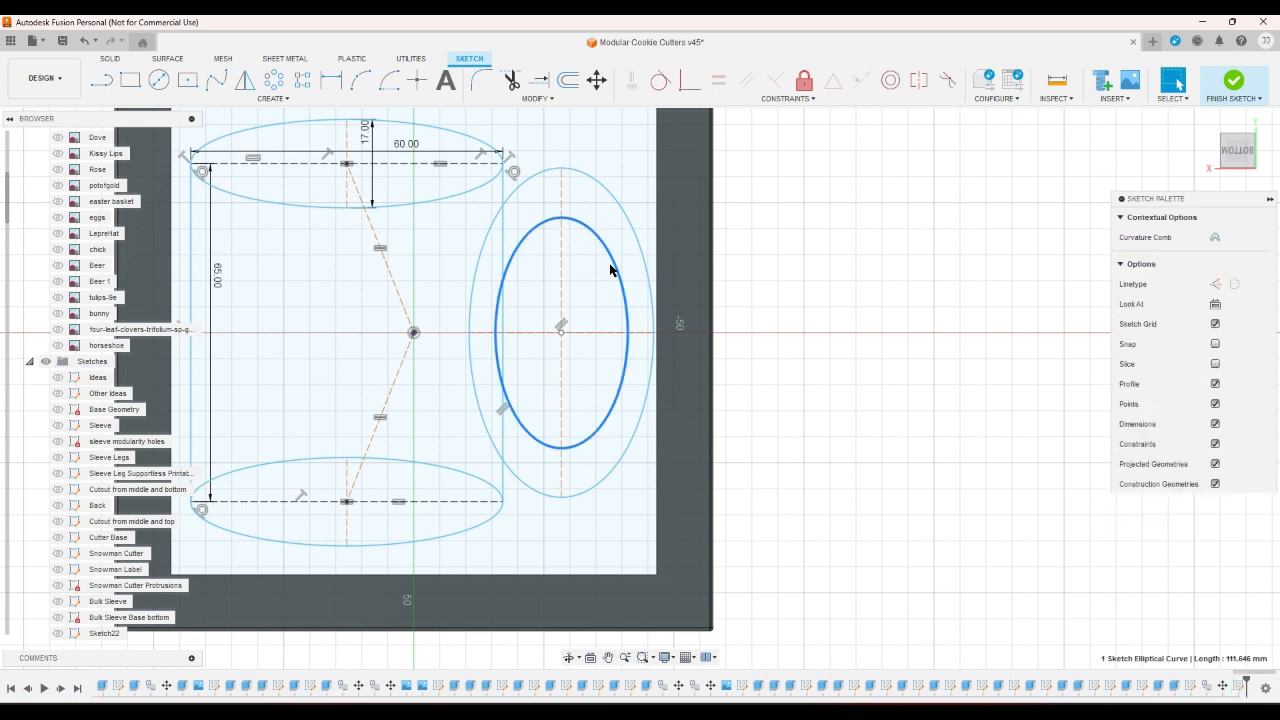
key("Delete")
Reshape the handle ellipse to about 46 mm wide and shift its centre closer to the cylinder's right side line
left_click_drag(469, 323, 416, 320)
left_click_drag(561, 334, 515, 337)
left_click_drag(523, 168, 524, 188)
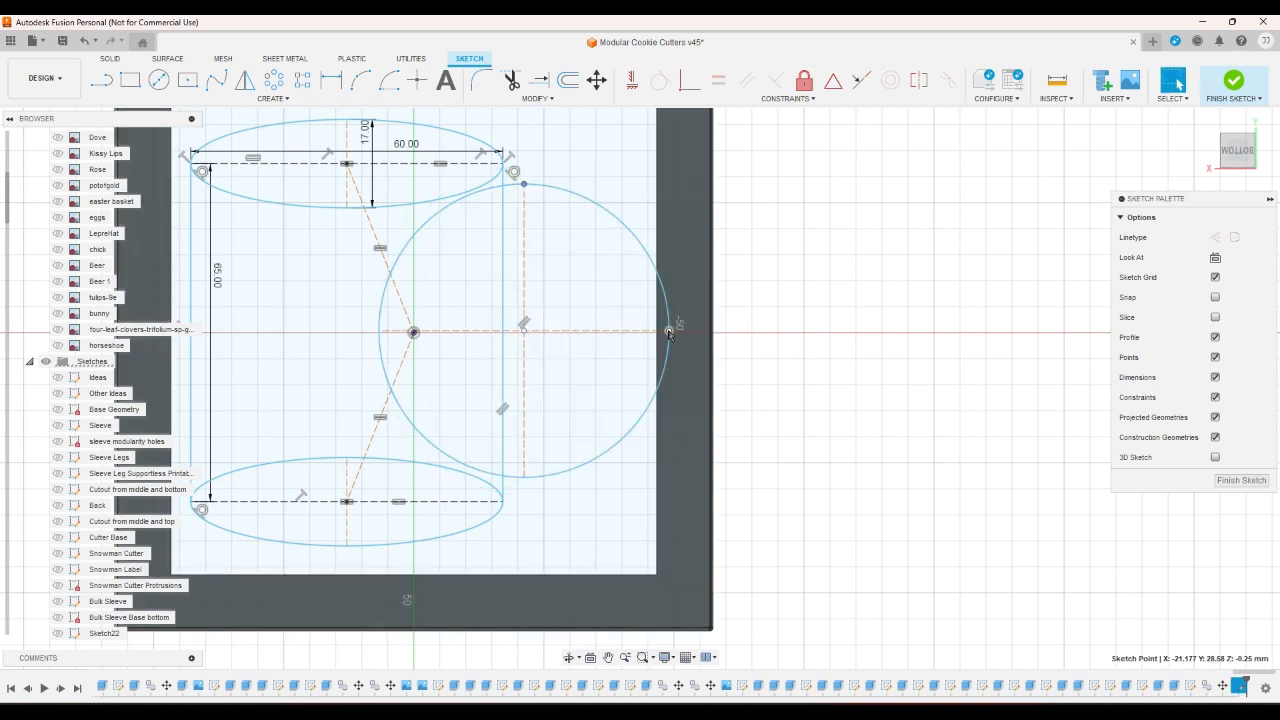
mouse_move(669, 333)
left_mouse_down()
mouse_move(632, 329)
mouse_move(644, 328)
left_mouse_up()
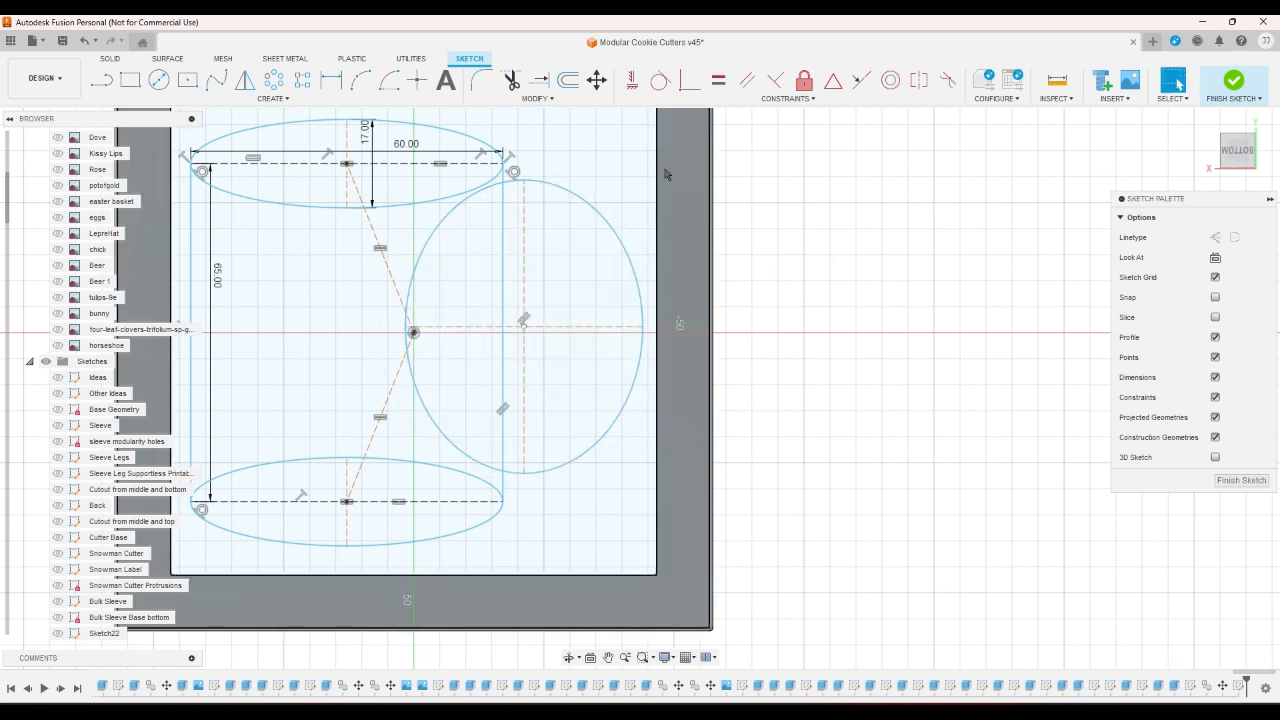
Make the handle ellipse's horizontal axis coincident with the sketch origin
left_click(692, 82)
left_click(559, 326)
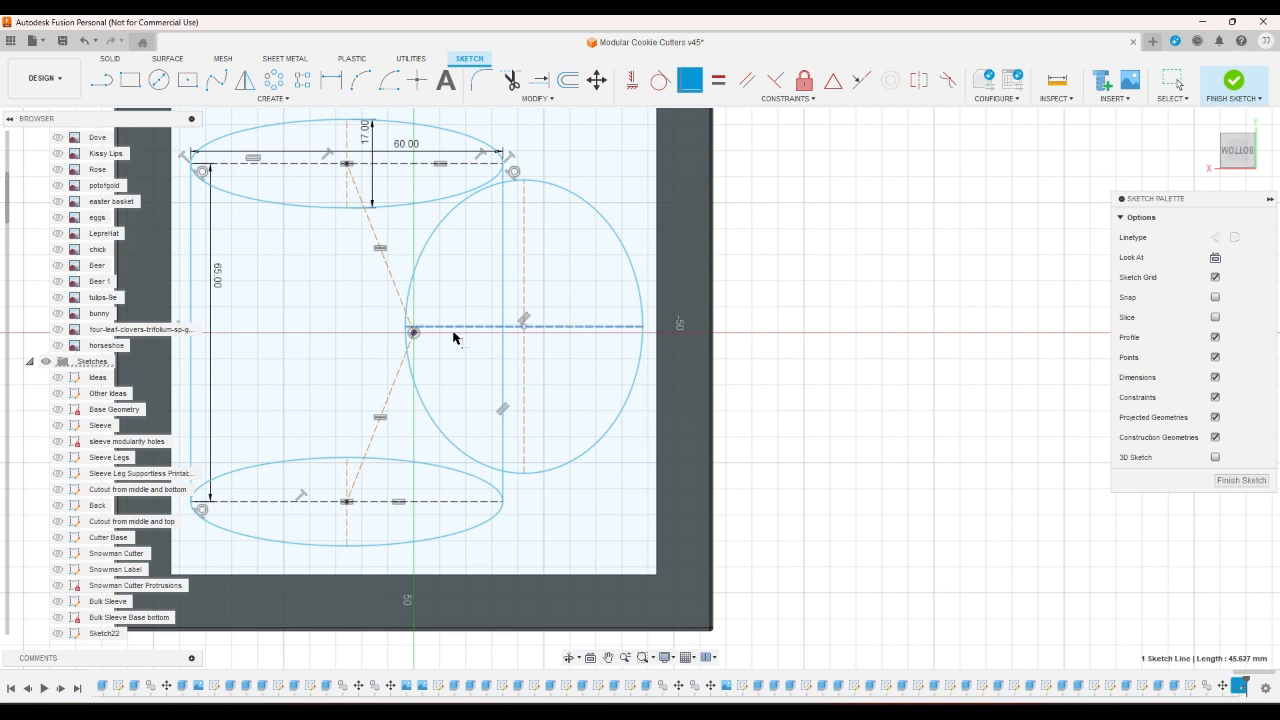
left_click(414, 332)
right_click(921, 360)
left_click(966, 358)
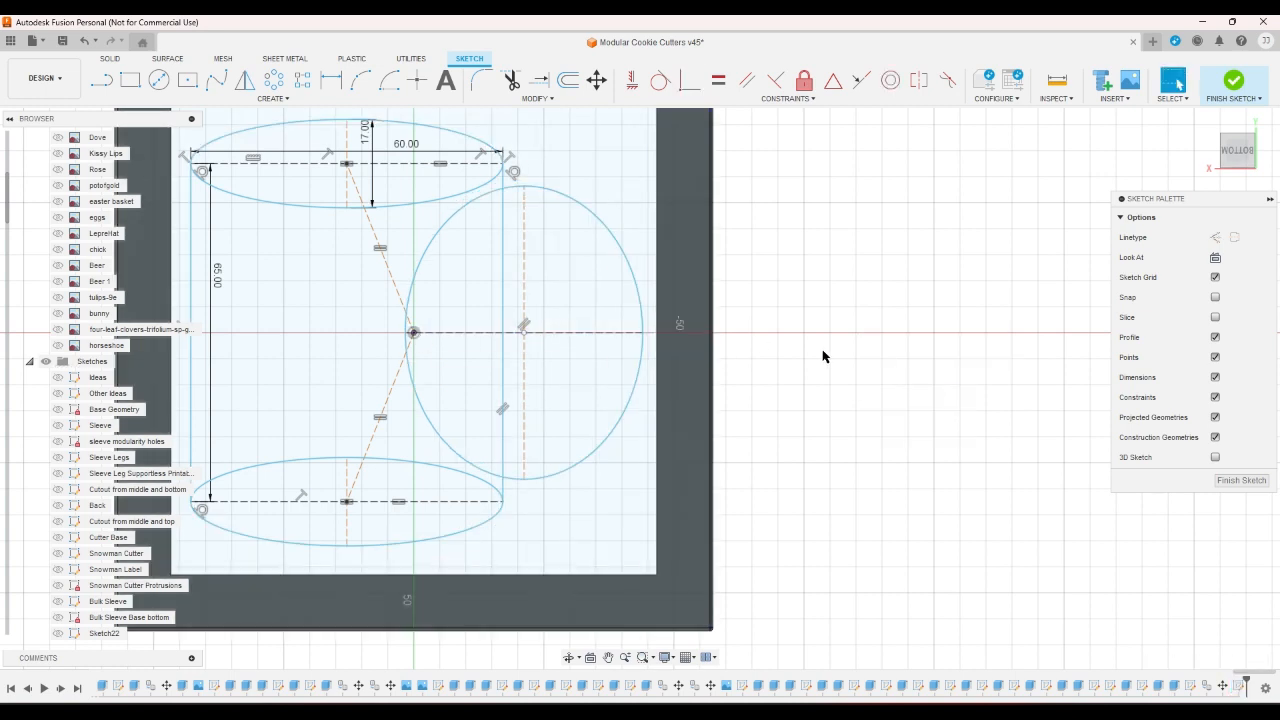
Offset the widened handle ellipse 5 mm inward to form the handle's inner edge
left_click(568, 80)
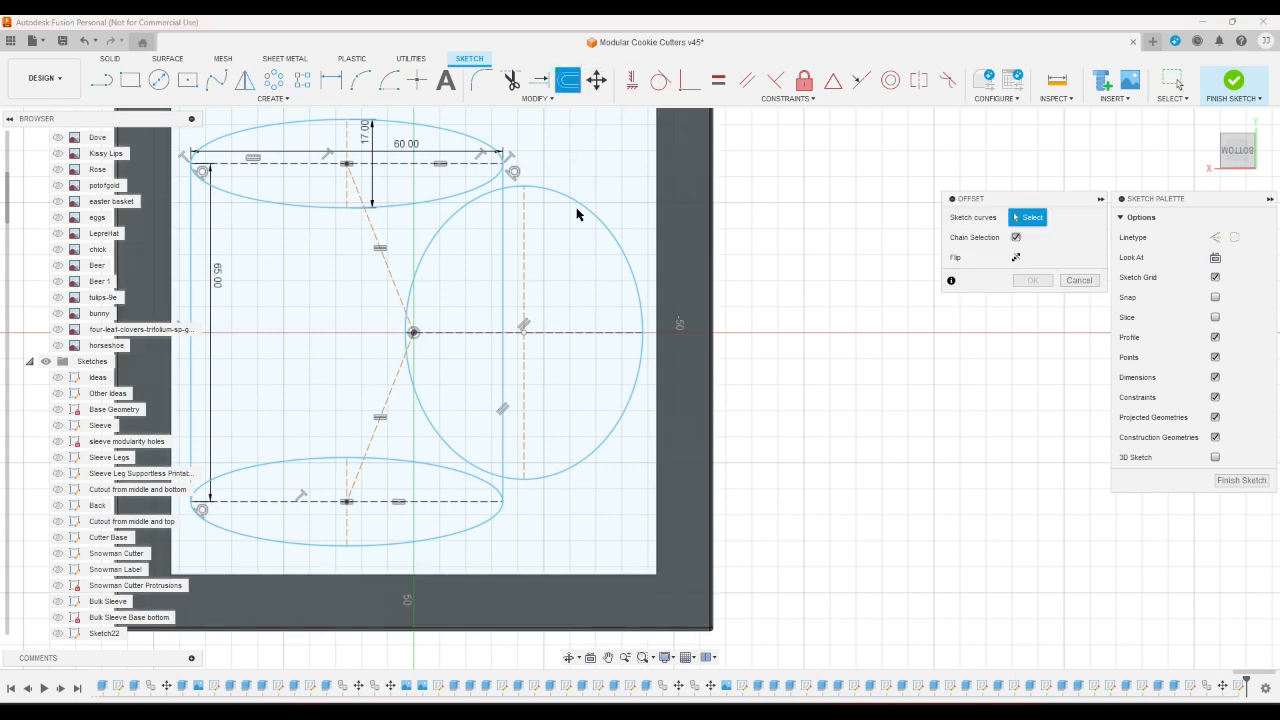
left_click(579, 204)
type("-")
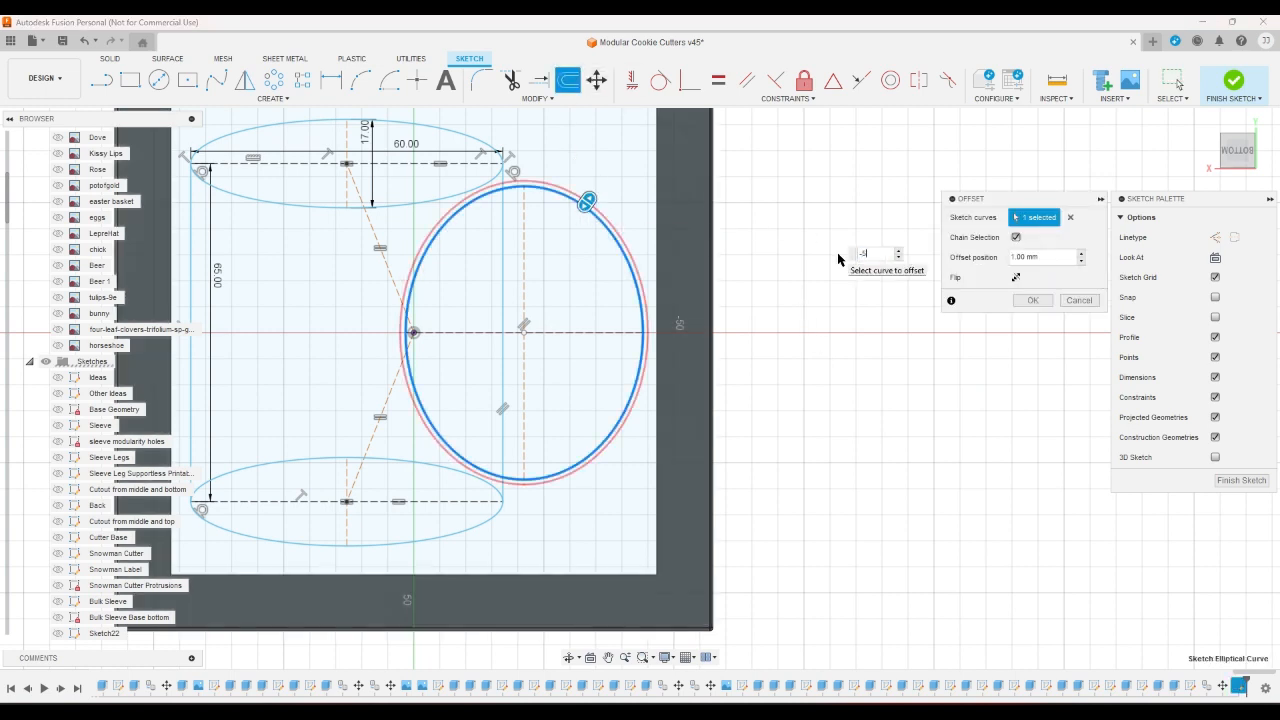
type("5")
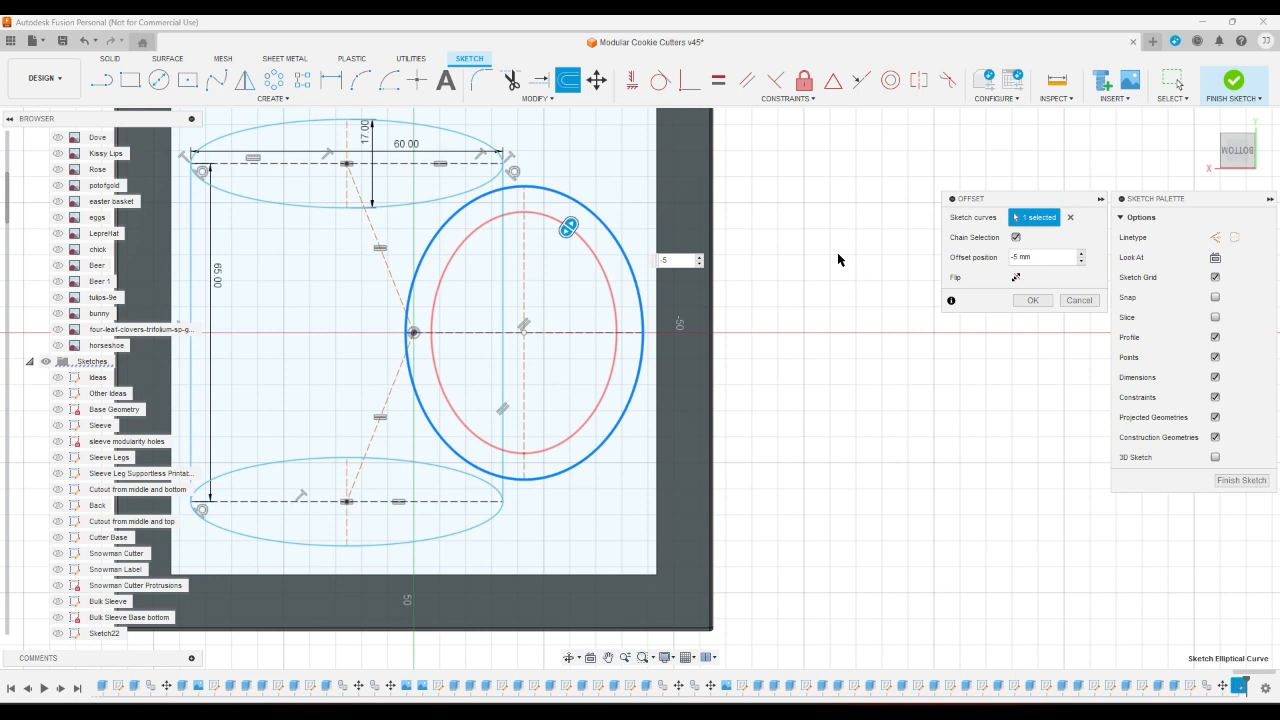
key("Return")
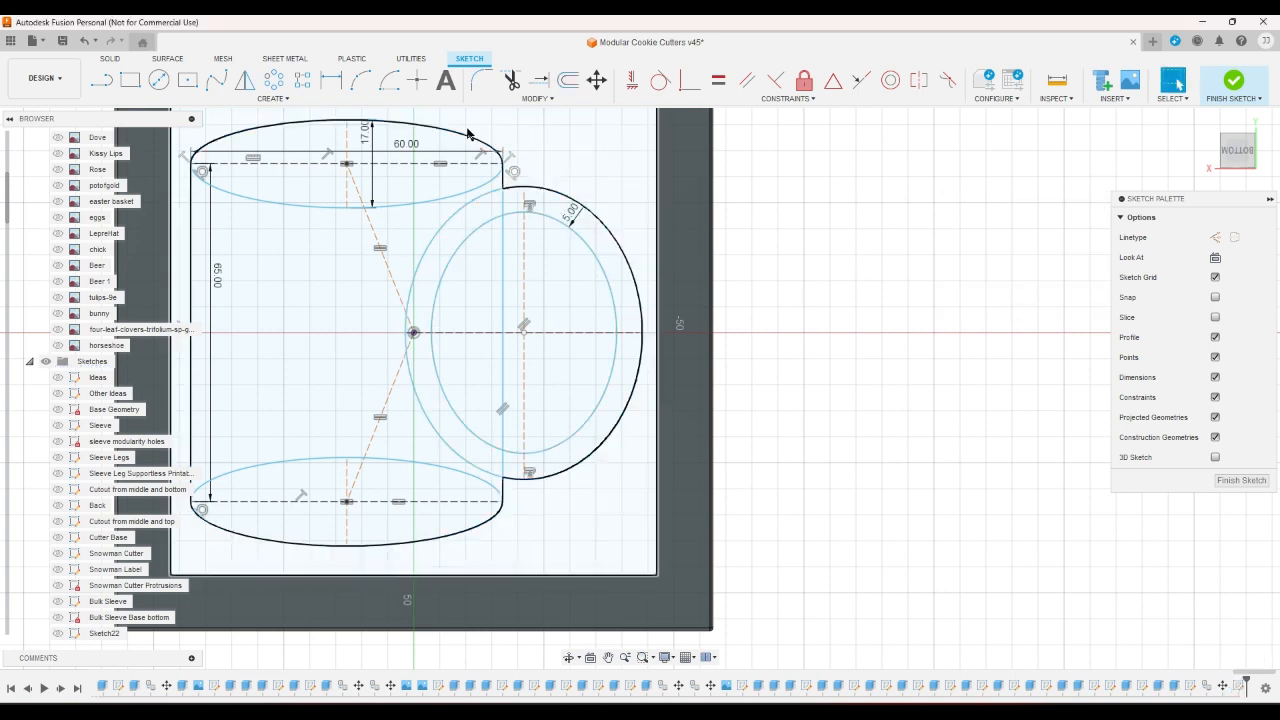
Trim both handle ellipses inside the cylinder's right side line and delete the leftover arc near the origin
left_click(510, 83)
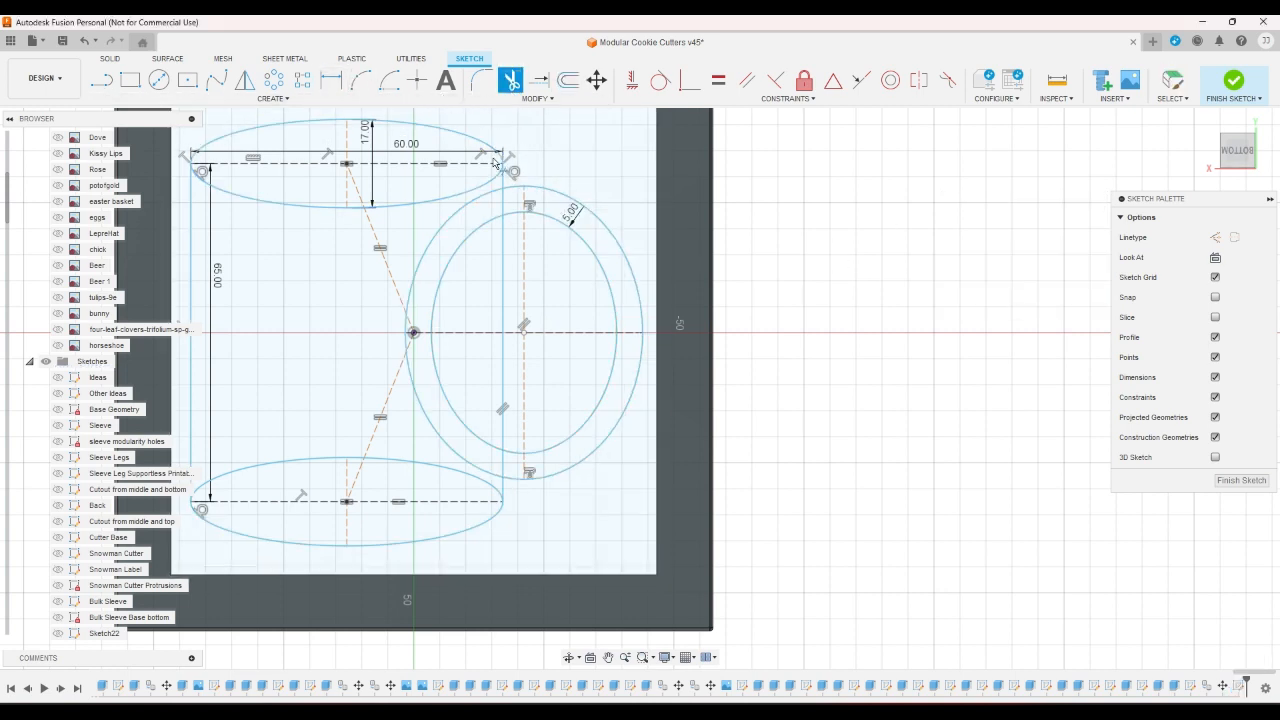
left_click(497, 207)
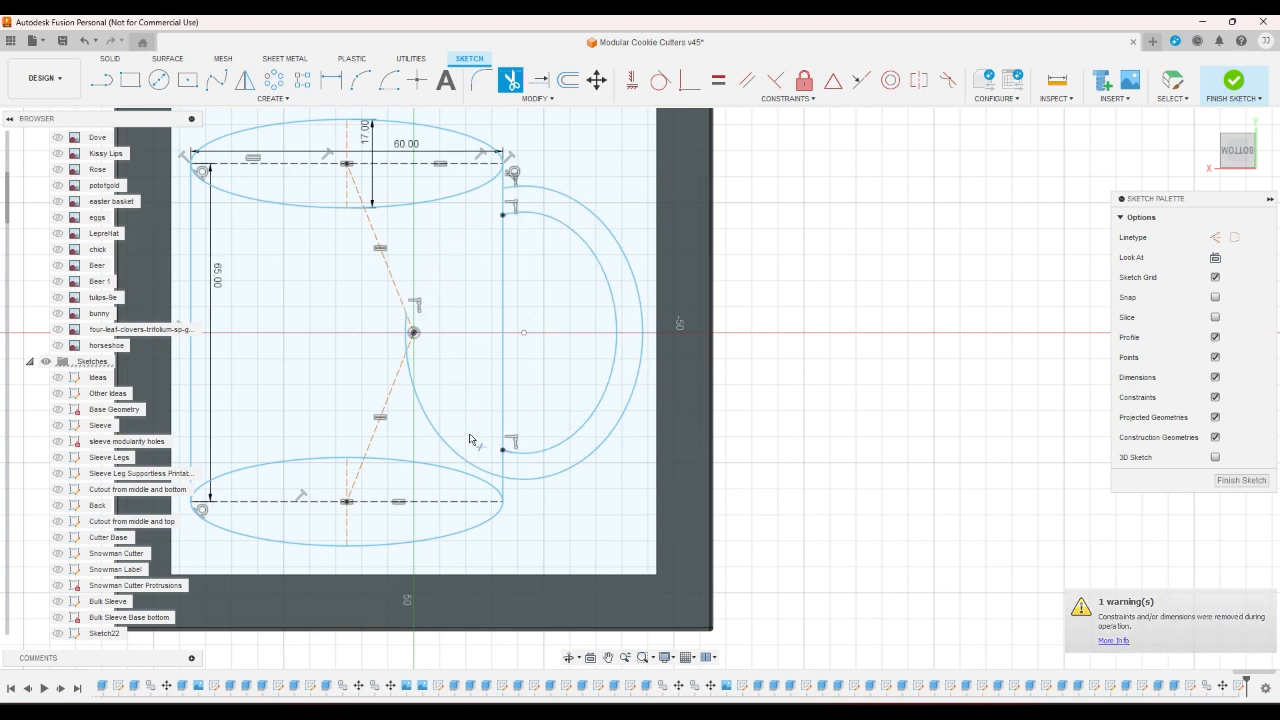
left_click(471, 465)
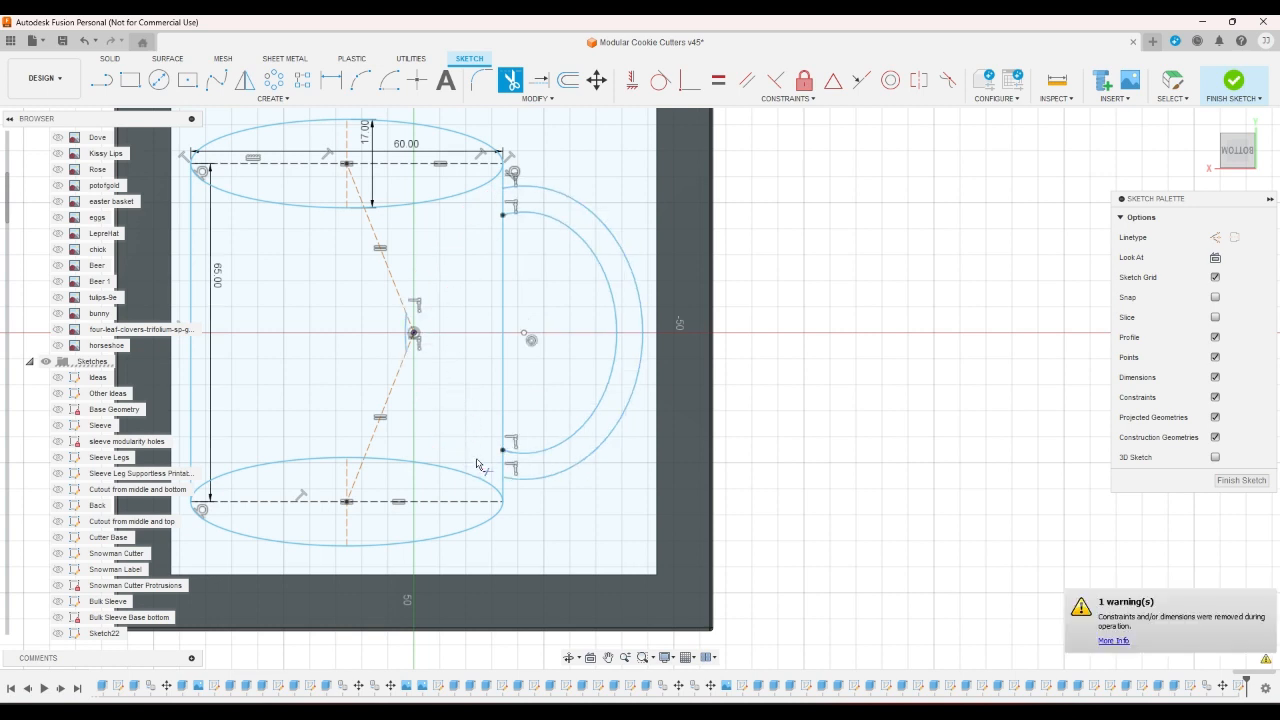
right_click(779, 355)
left_click(816, 356)
scroll(446, 330, "up", 2)
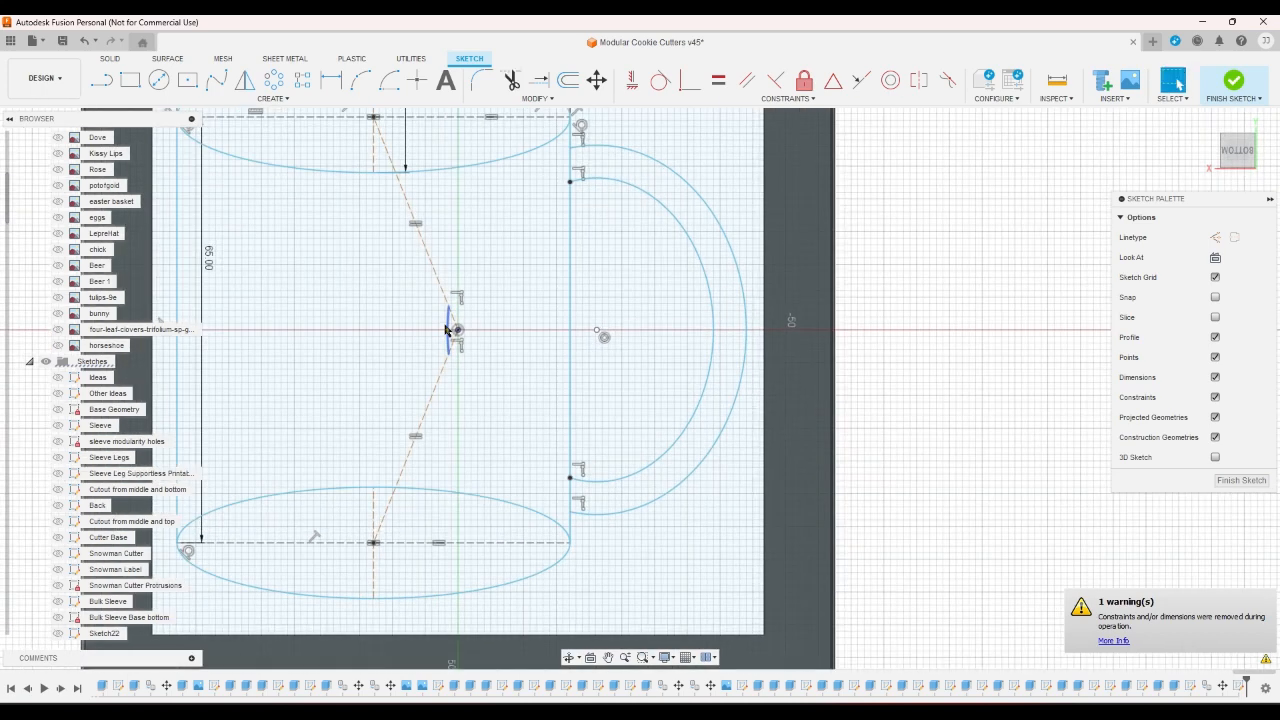
left_click(446, 330)
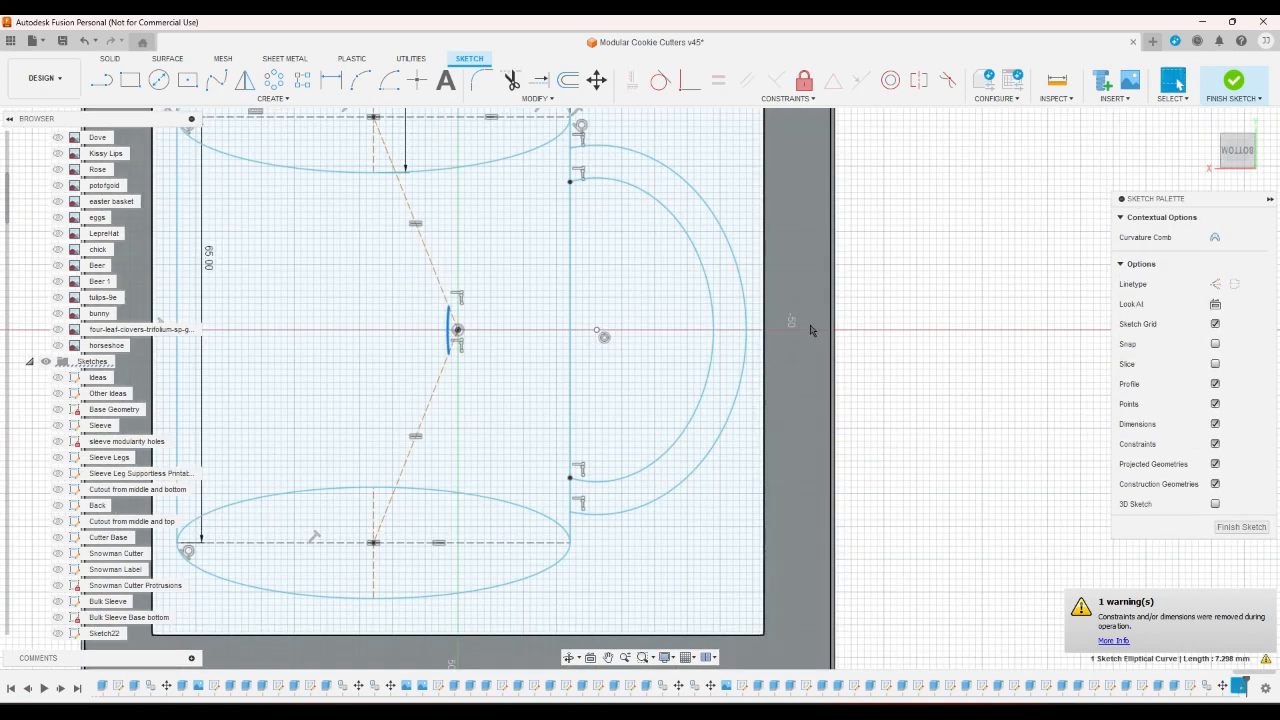
key("Delete")
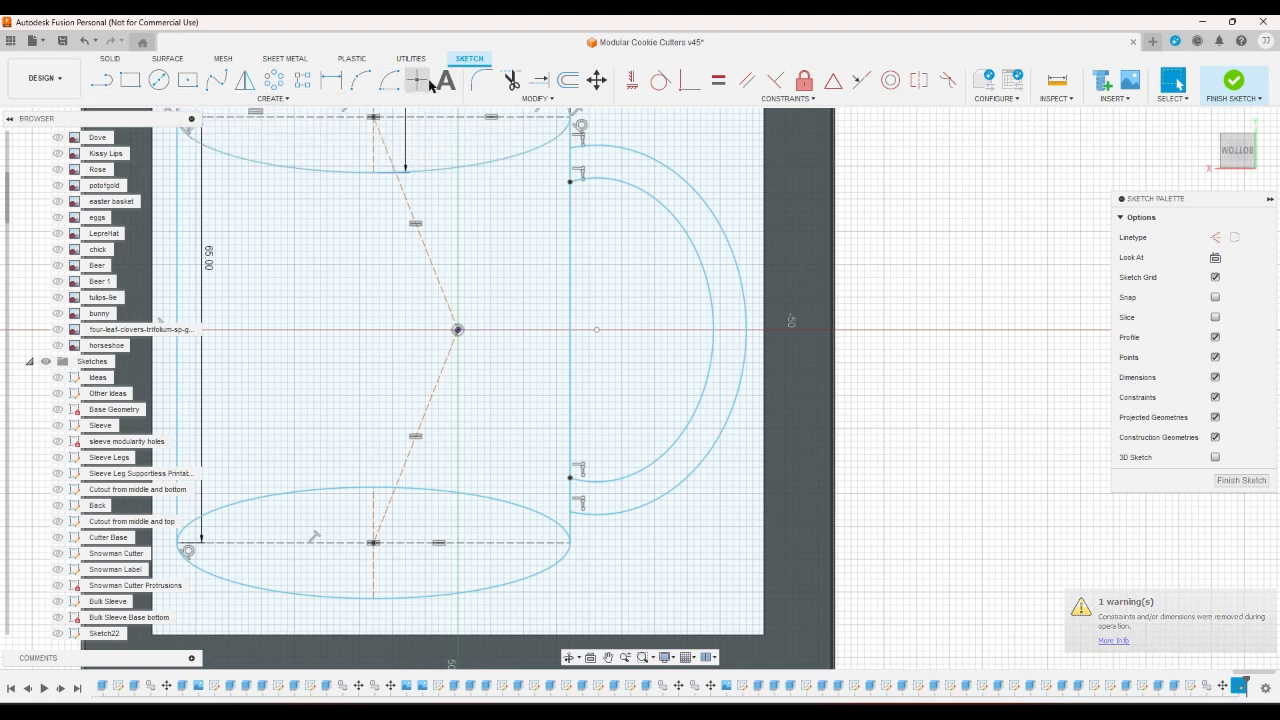
Try trimming the upper half of the bottom ellipse out of the mug outline
left_click(510, 80)
left_click(434, 490)
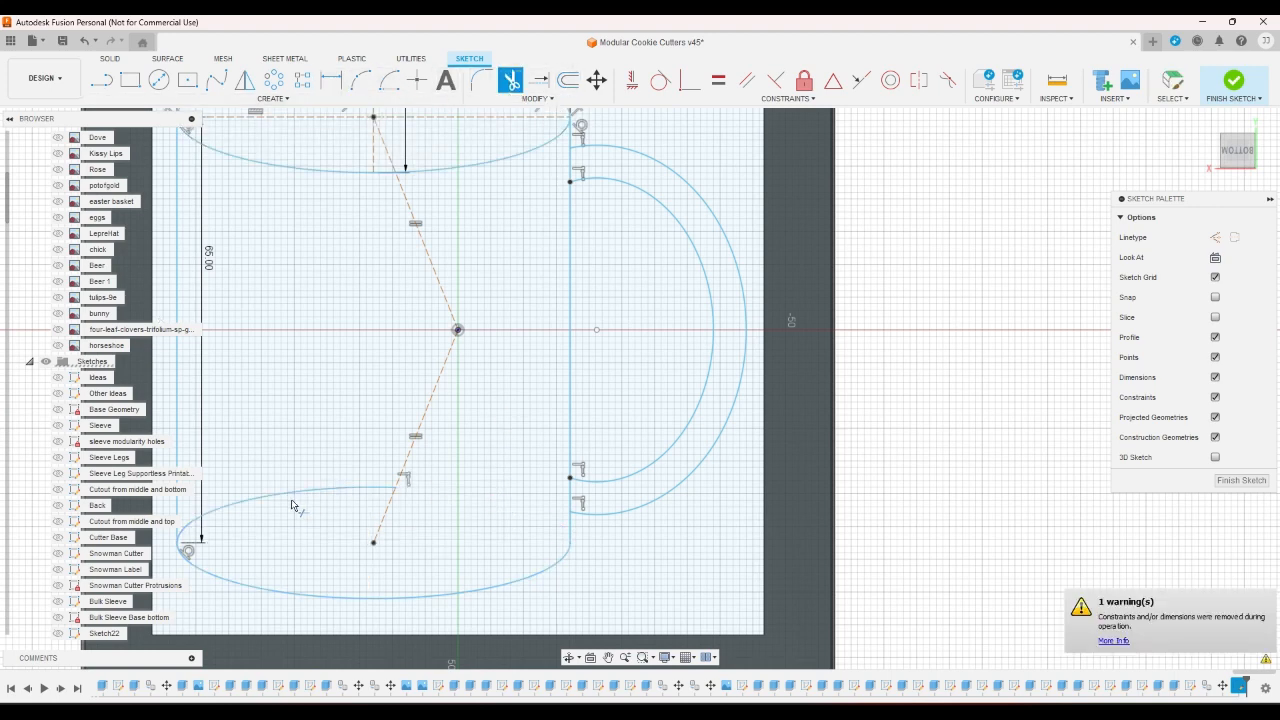
scroll(283, 498, "down", 5)
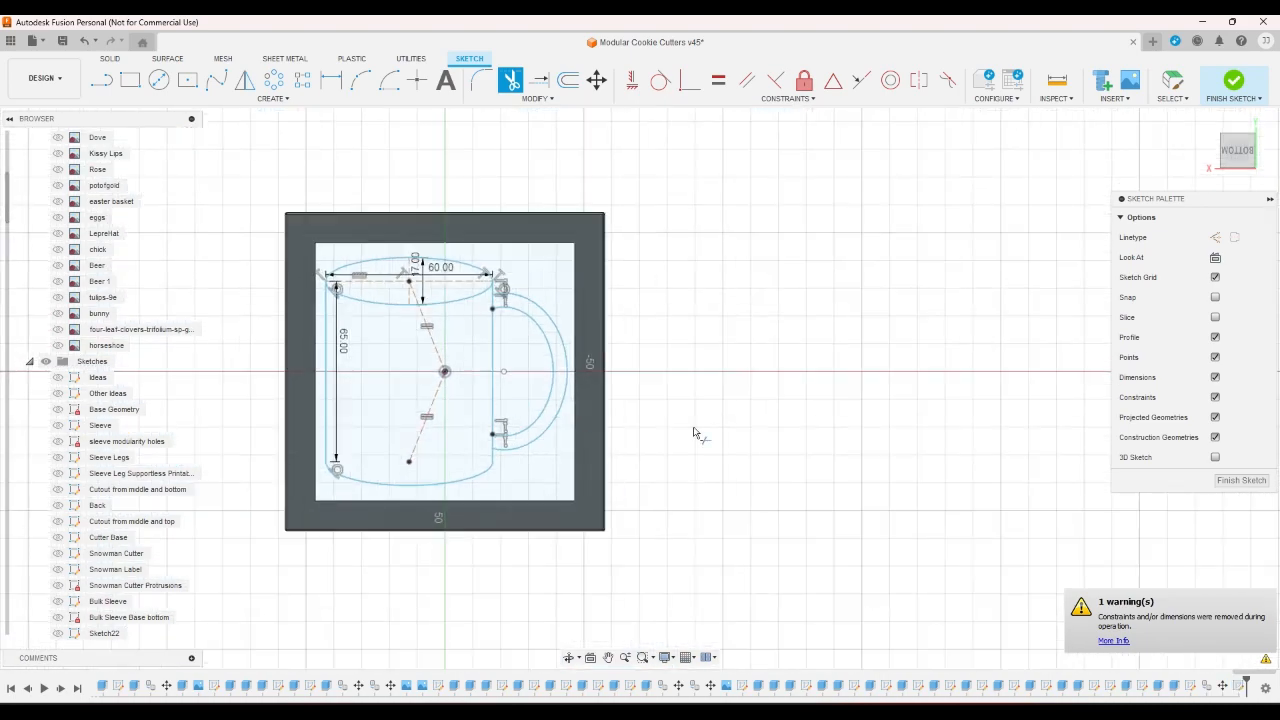
scroll(803, 426, "up", 1)
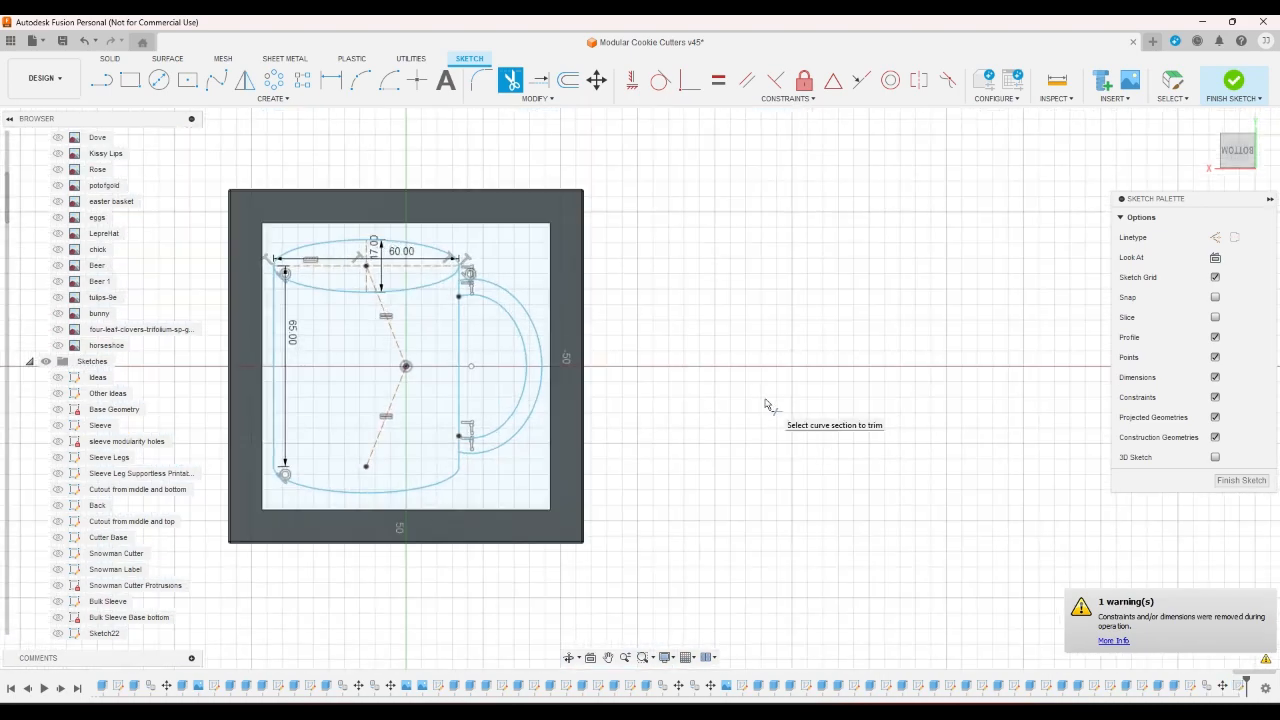
right_click(766, 403)
left_click(815, 401)
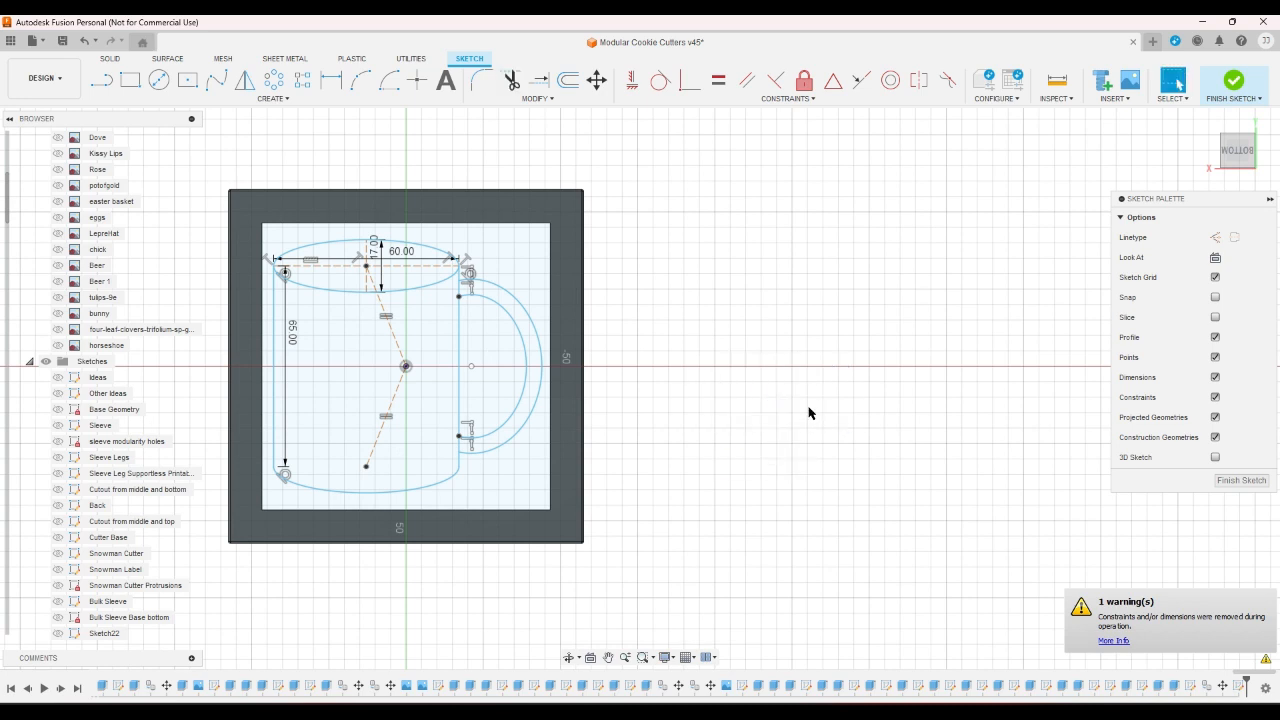
Place a text box across the mug body between the two ellipses' horizontal axes, with centre and middle alignment
scroll(440, 445, "up", 2)
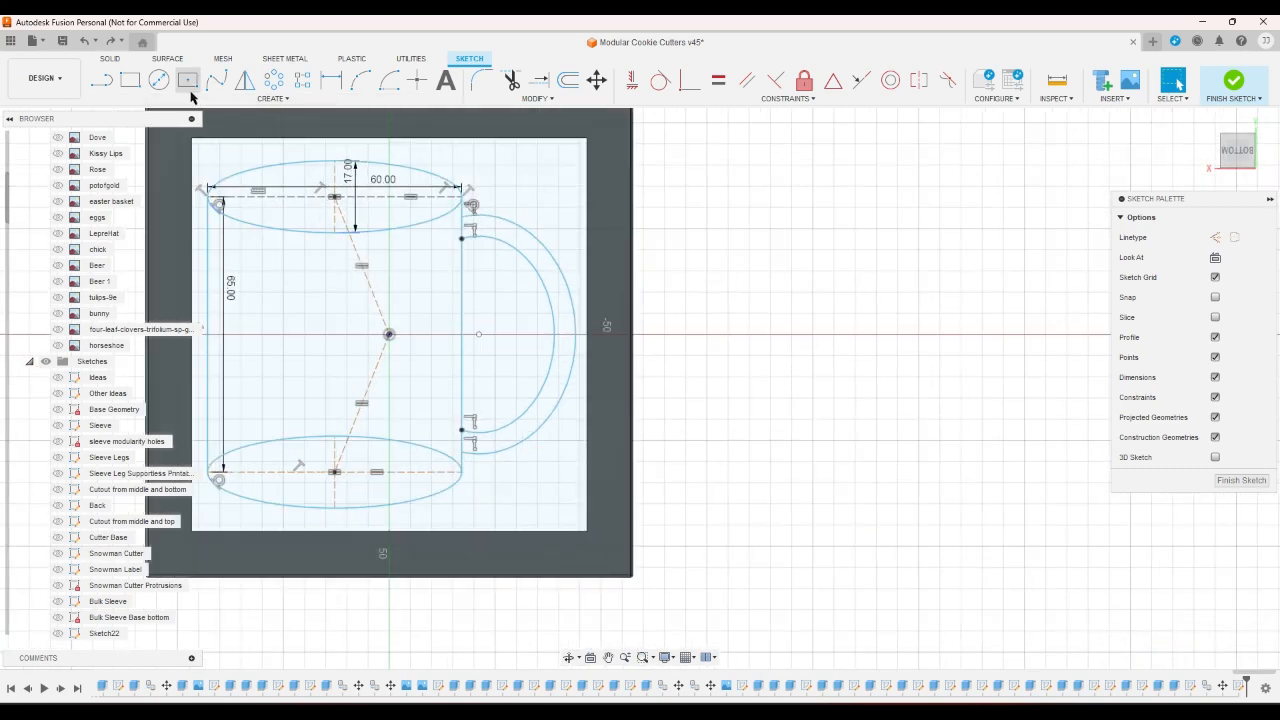
left_click(446, 80)
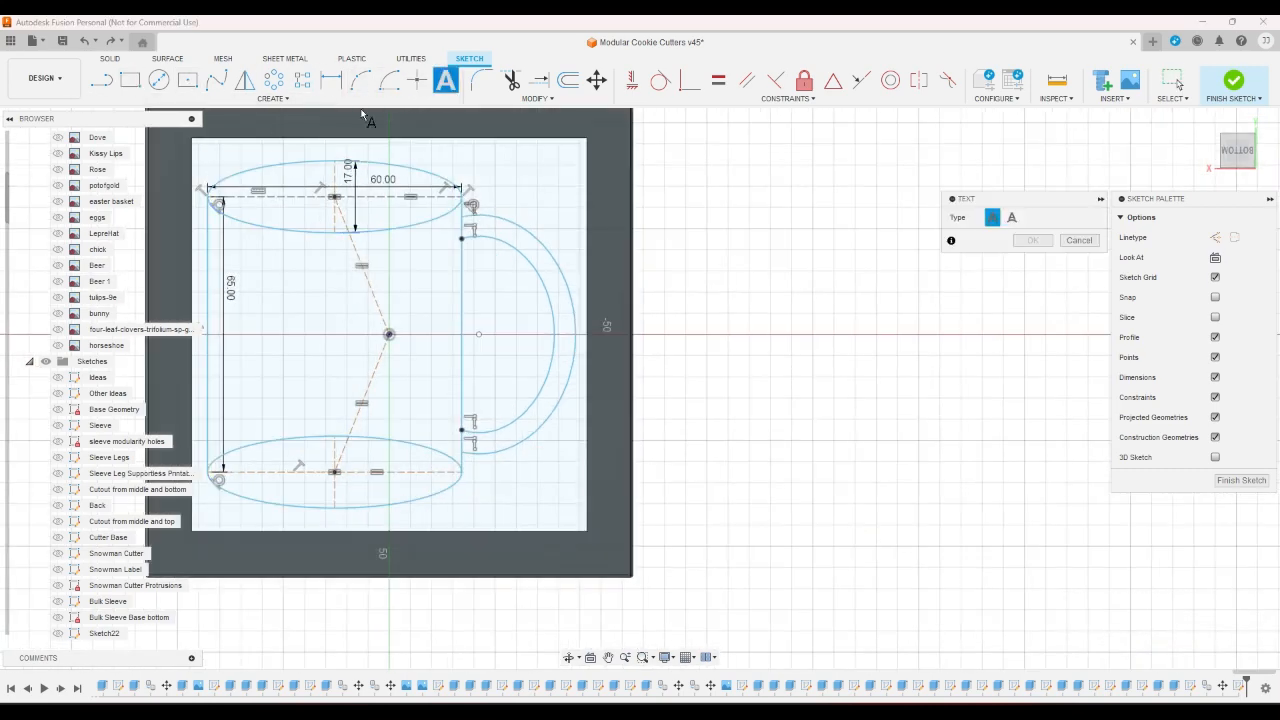
left_click(207, 191)
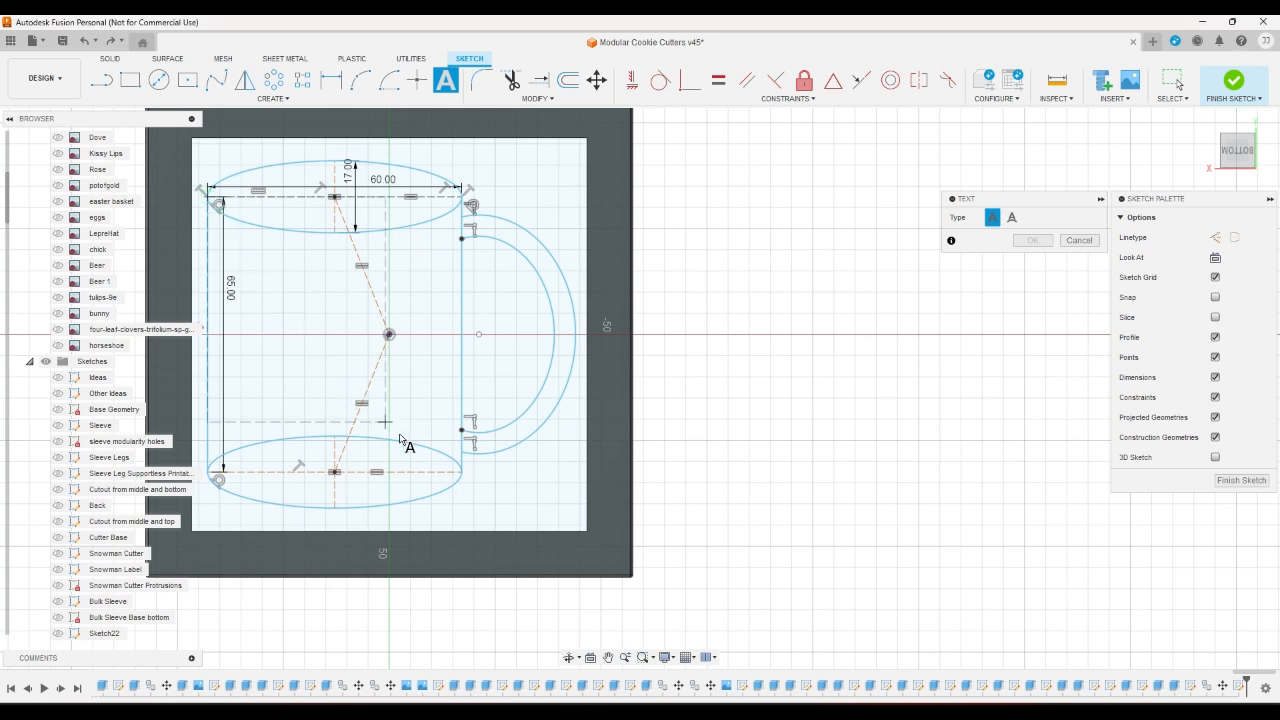
left_click(460, 471)
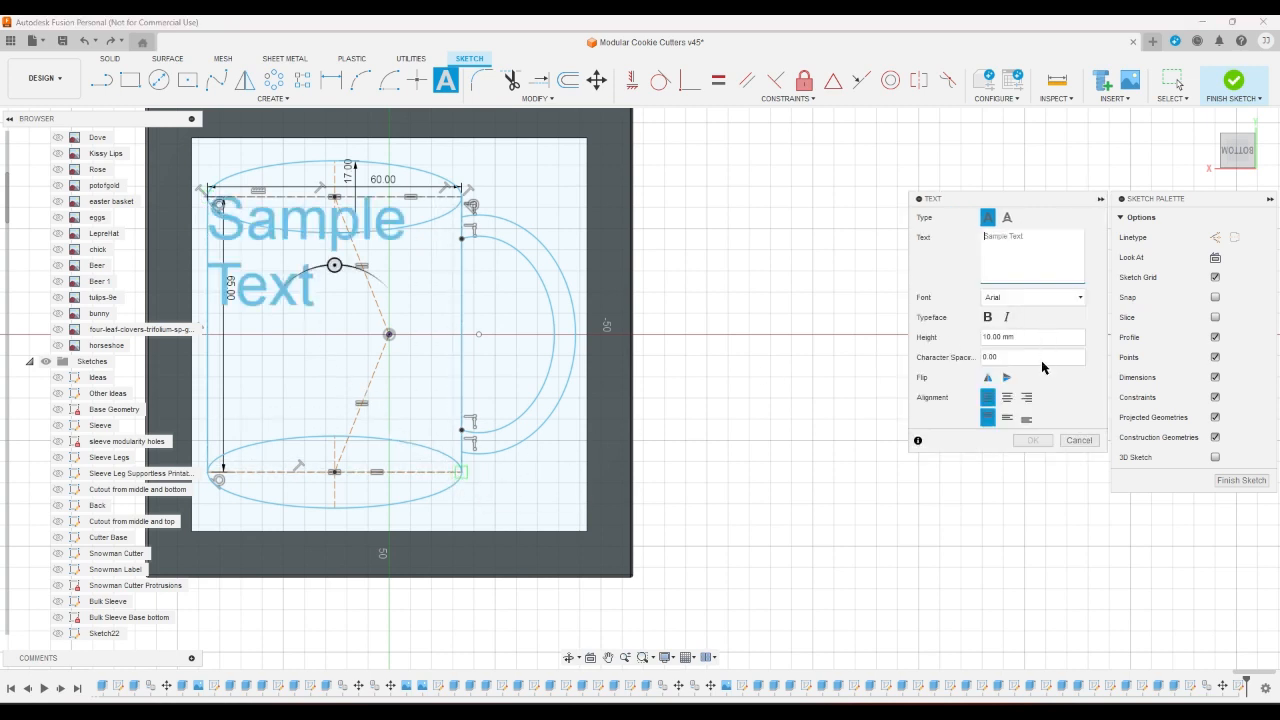
left_click(1007, 397)
left_click(1007, 418)
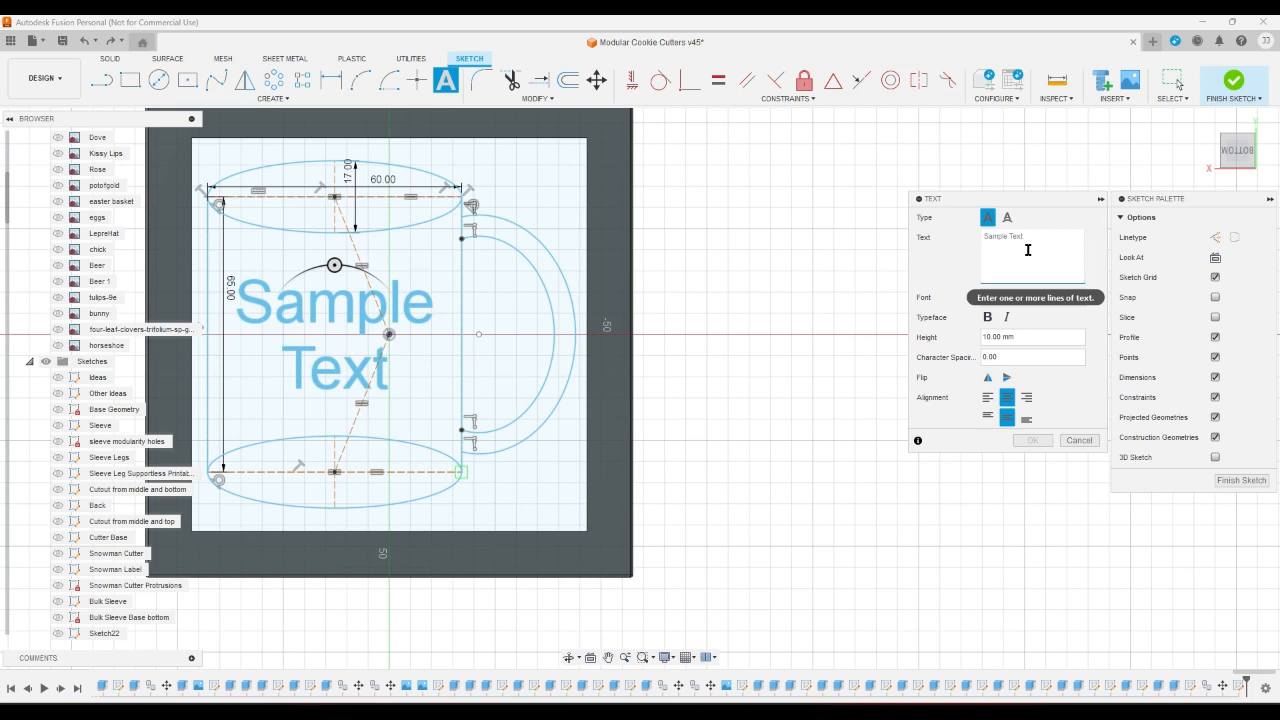
Enter "#1" and "MOM" on two lines as the mug's text
type("#")
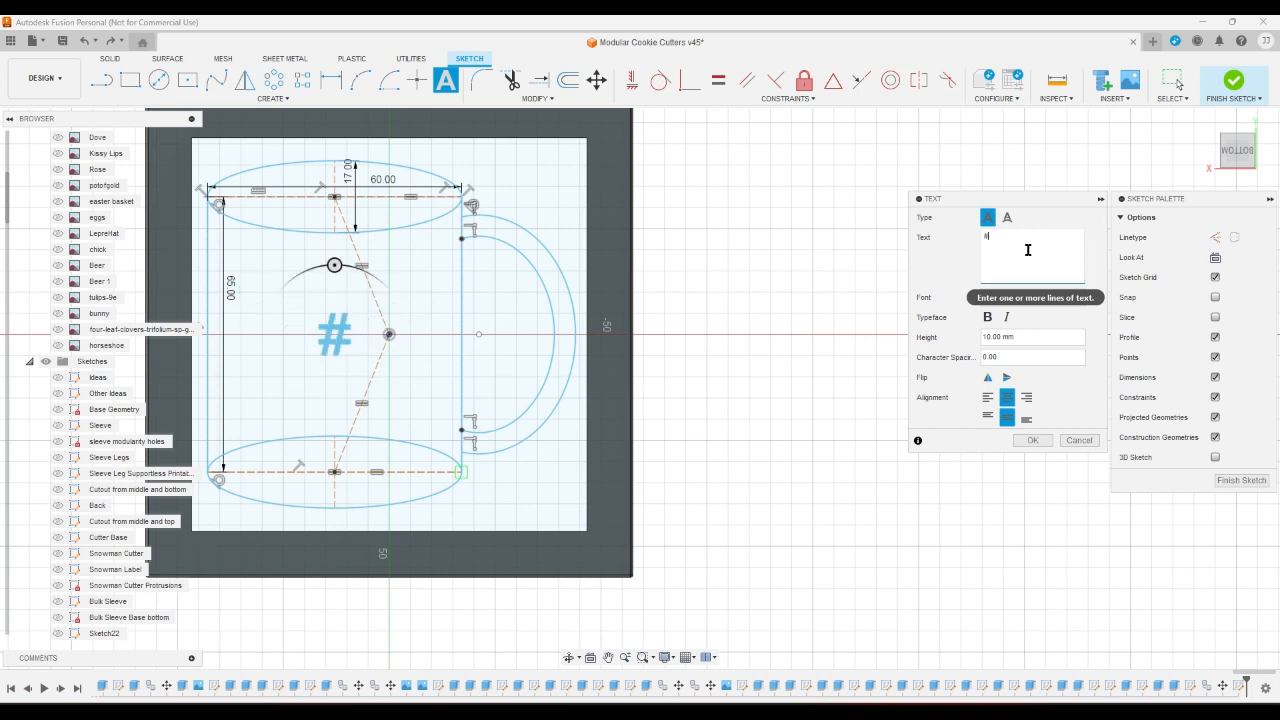
type("1")
key("Return")
type("MOM")
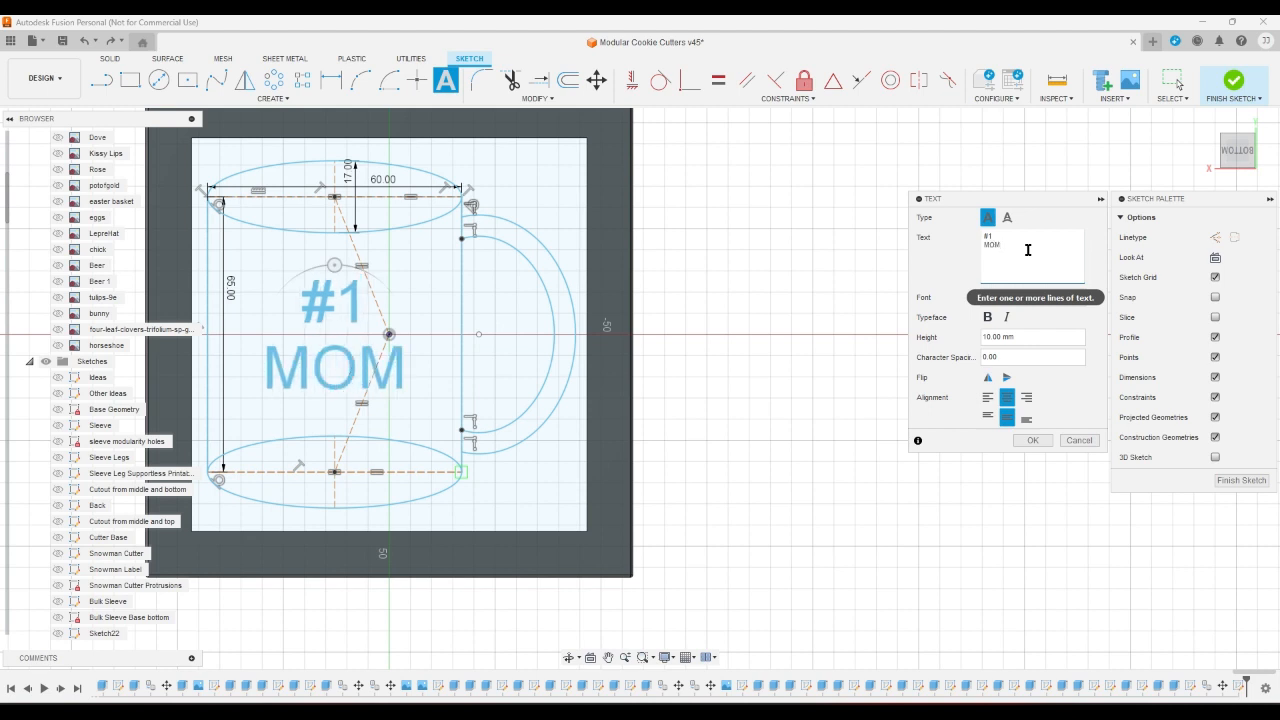
Change the mug text's font to ThreeOPInvertedStencil and finish the text
left_click_drag(1018, 247, 984, 232)
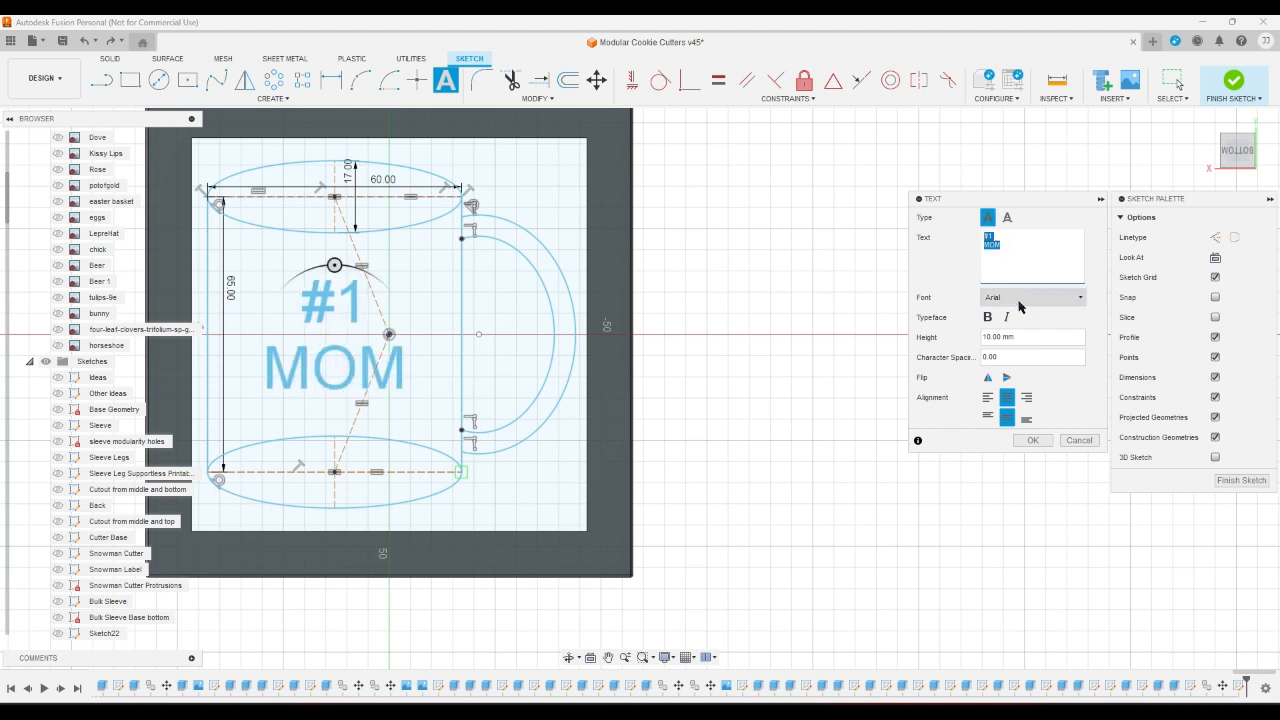
left_click(1028, 300)
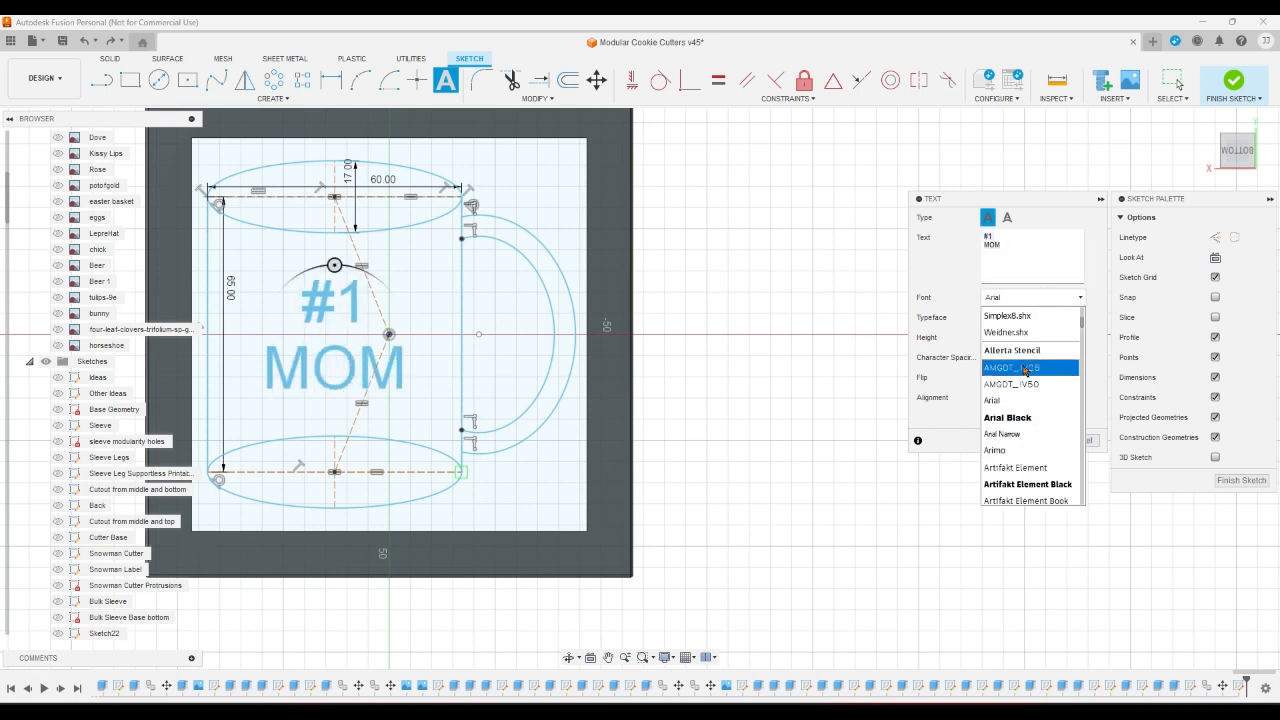
scroll(1025, 370, "down", 10)
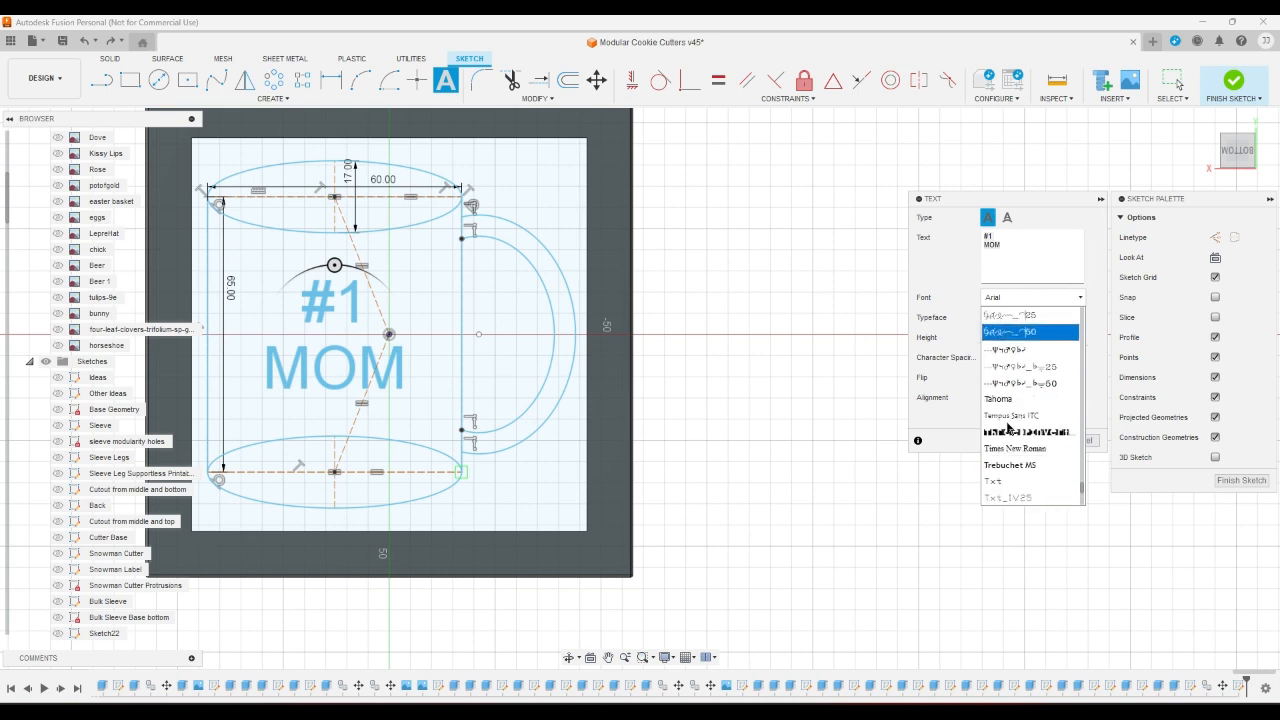
left_click(1010, 440)
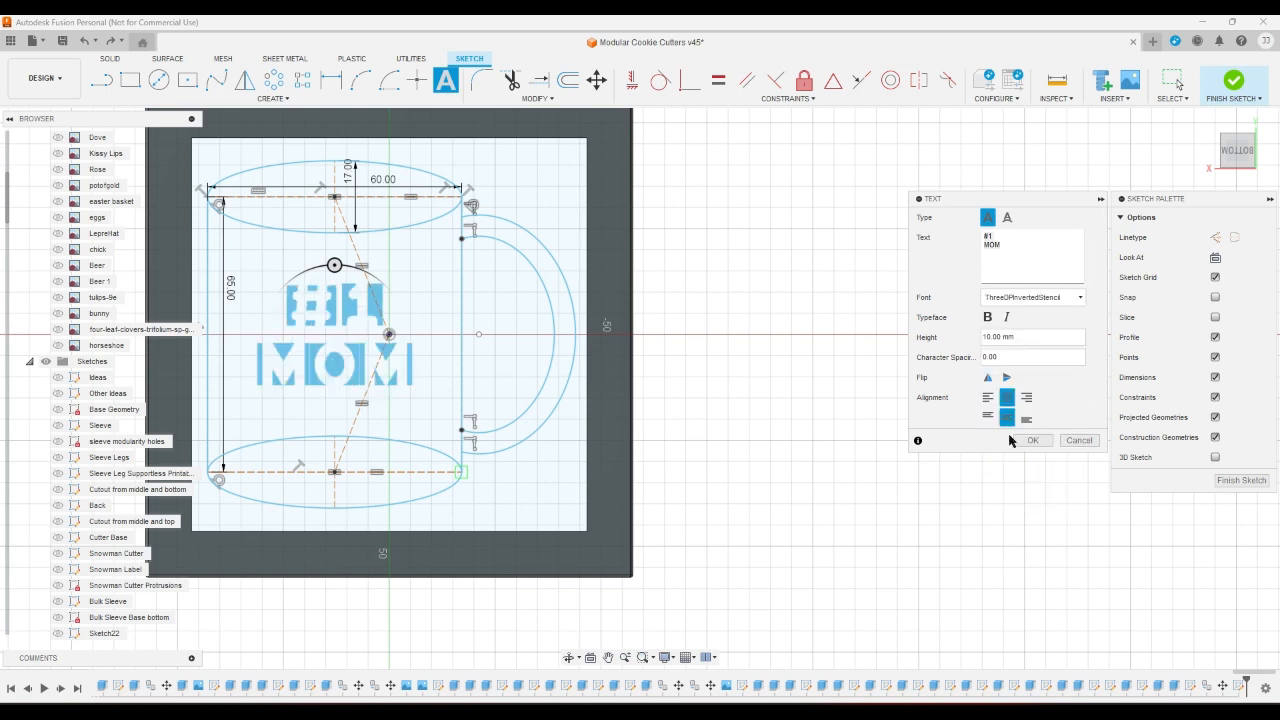
left_click(1028, 441)
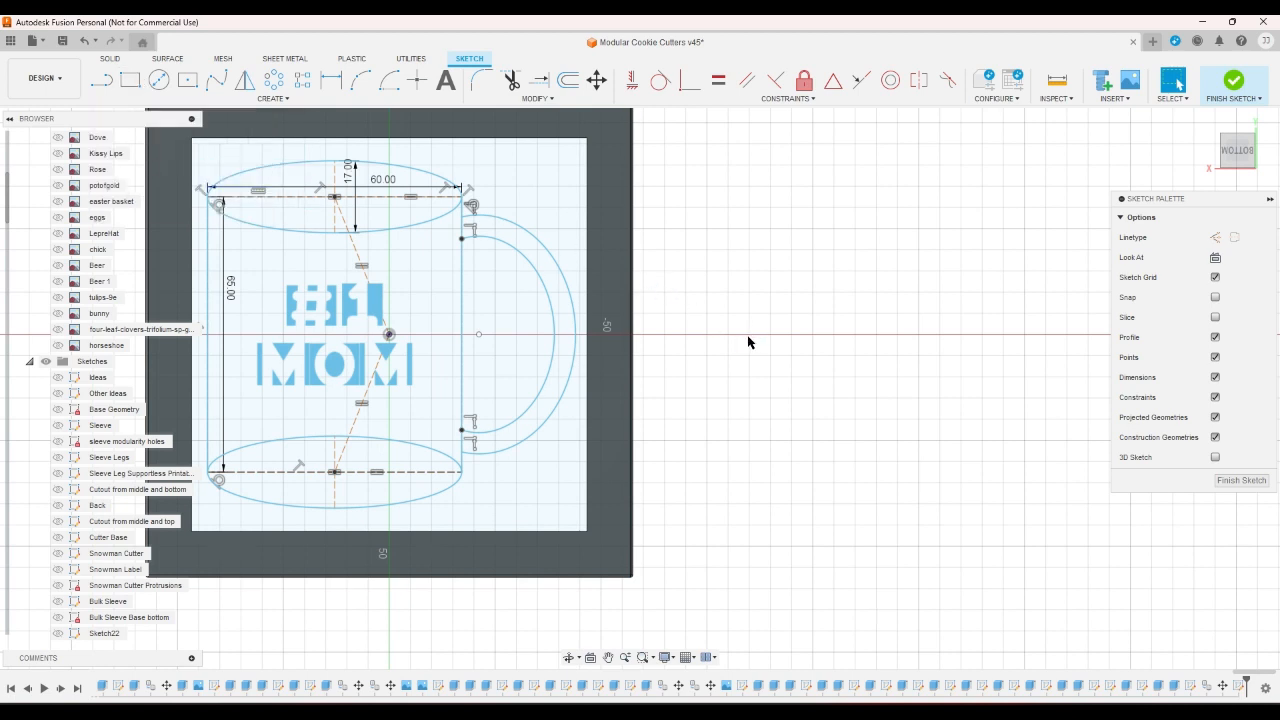
key("r")
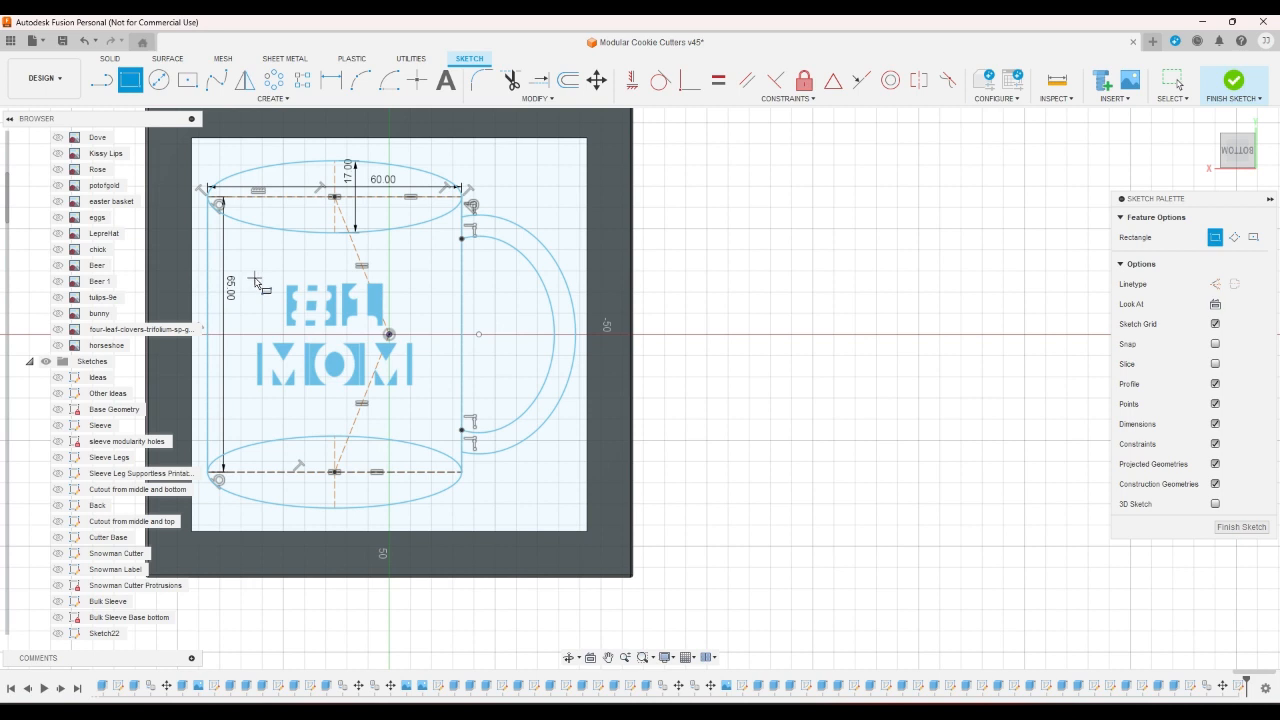
left_click(255, 280)
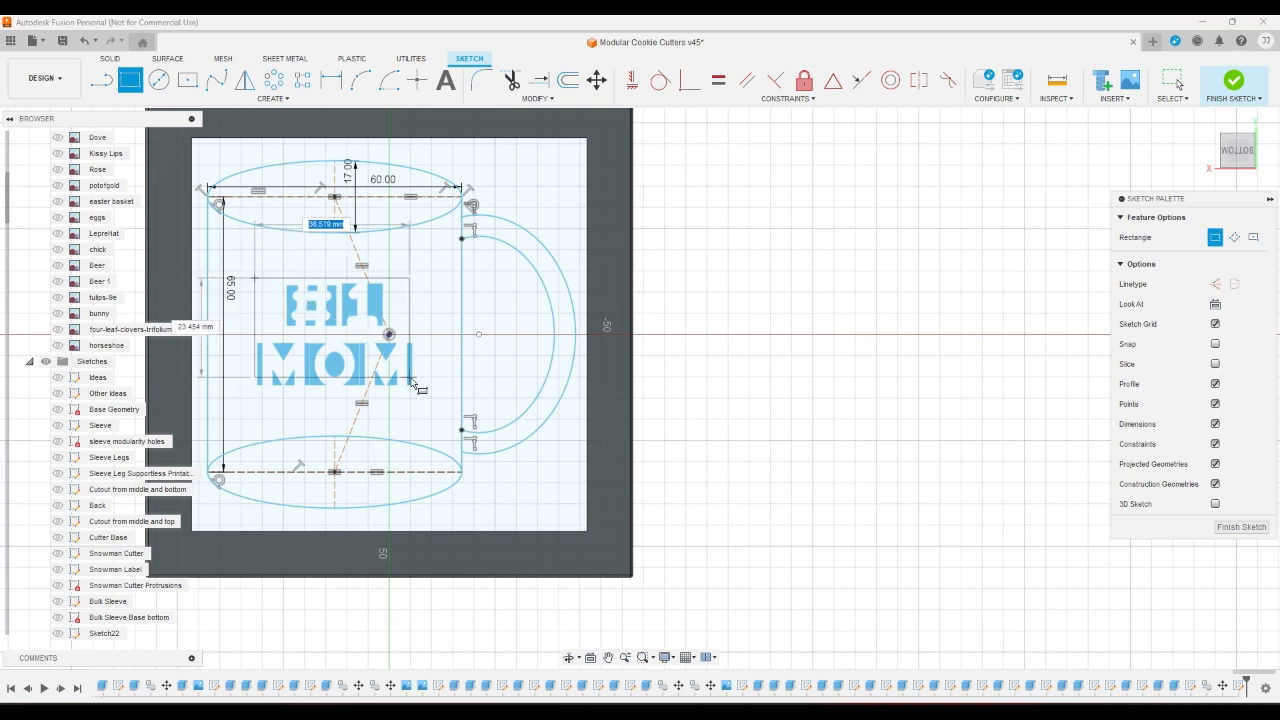
right_click(362, 381)
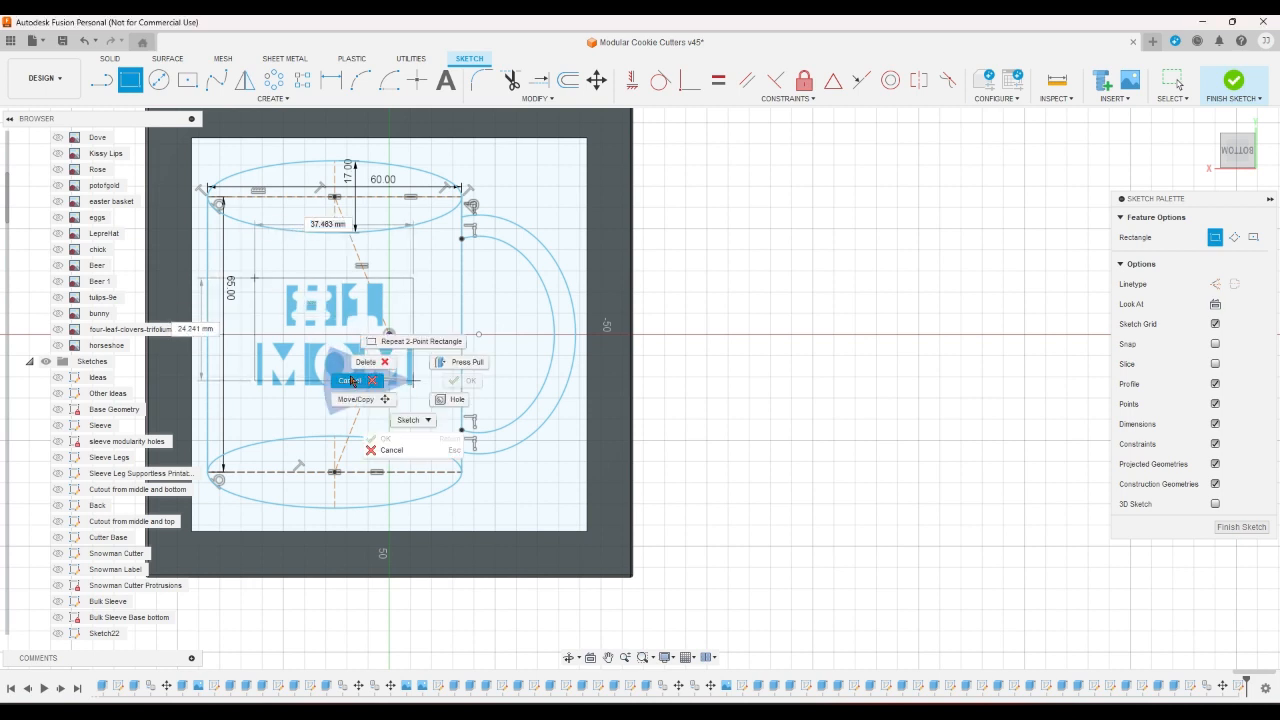
left_click(352, 381)
Draw a diagonal line across the mug body between opposite corners, from lower right to upper left, and make it construction geometry
key("l")
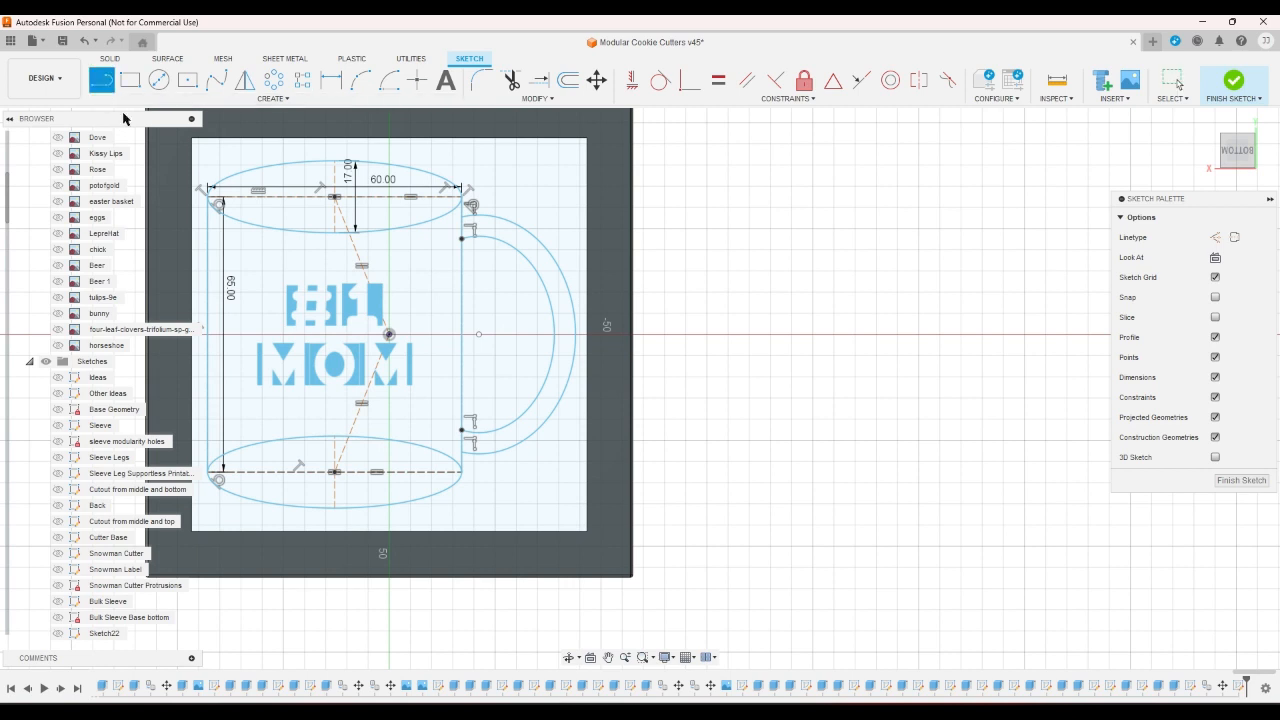
left_click(462, 472)
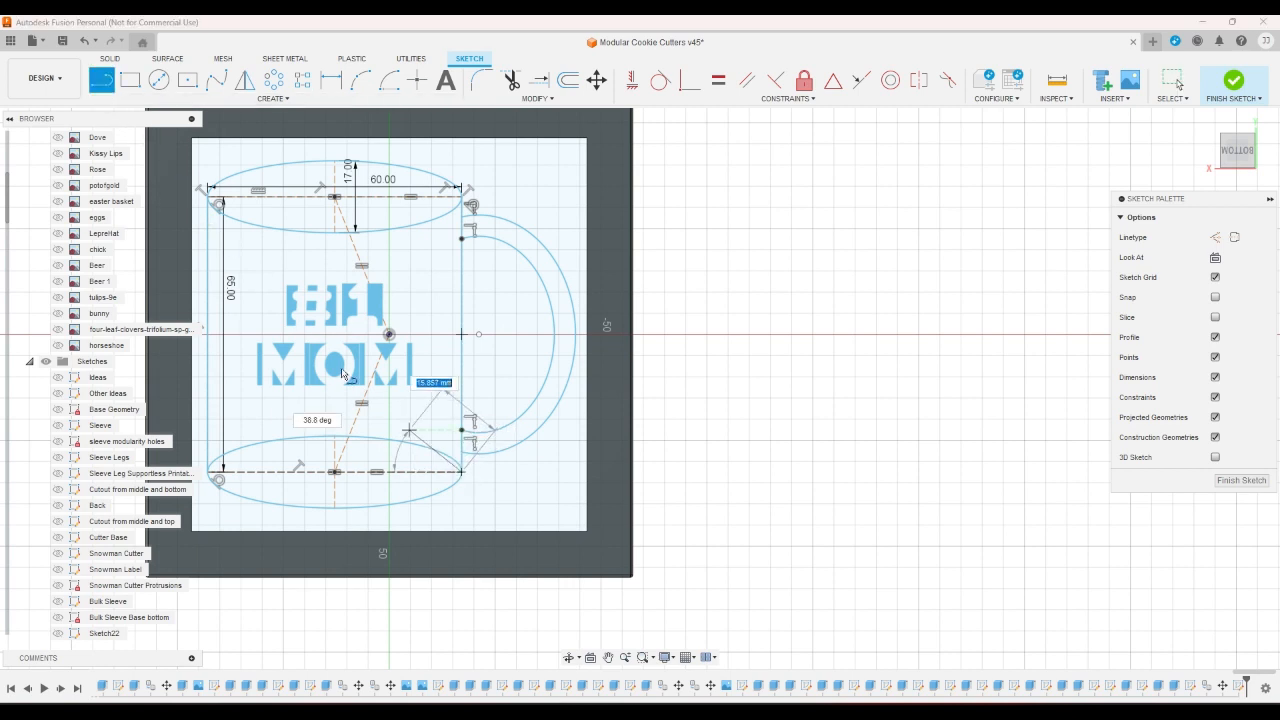
left_click(216, 203)
right_click(690, 358)
left_click(727, 362)
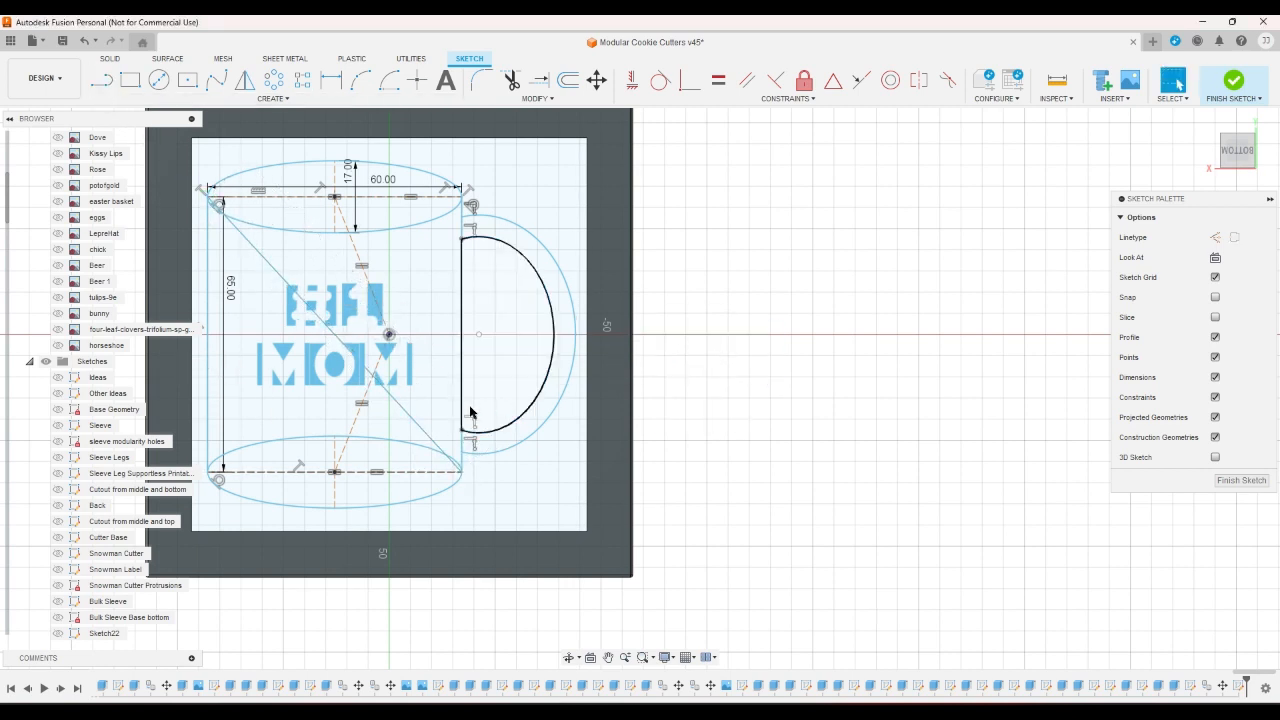
left_click(421, 427)
key("x")
left_click(708, 385)
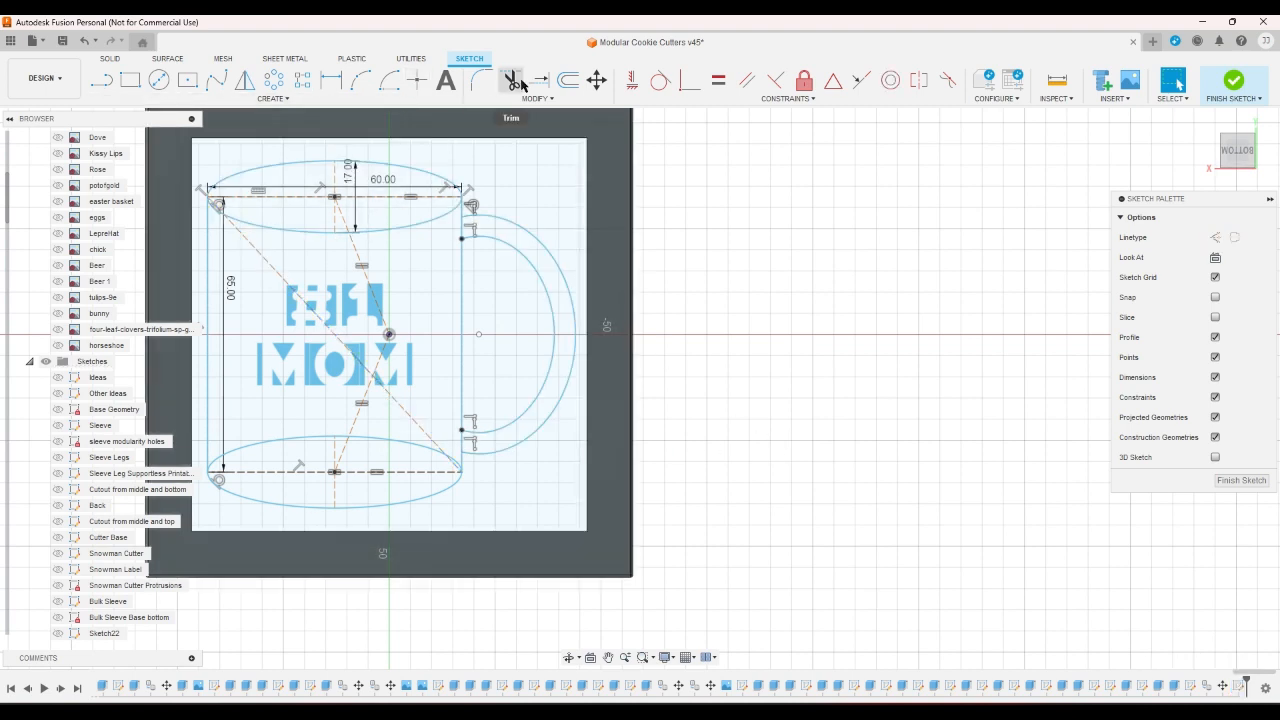
Draw a center rectangle around the text from the diagonal's midpoint and adjust its corner to about 35.8 by 23.7 mm
left_click(185, 81)
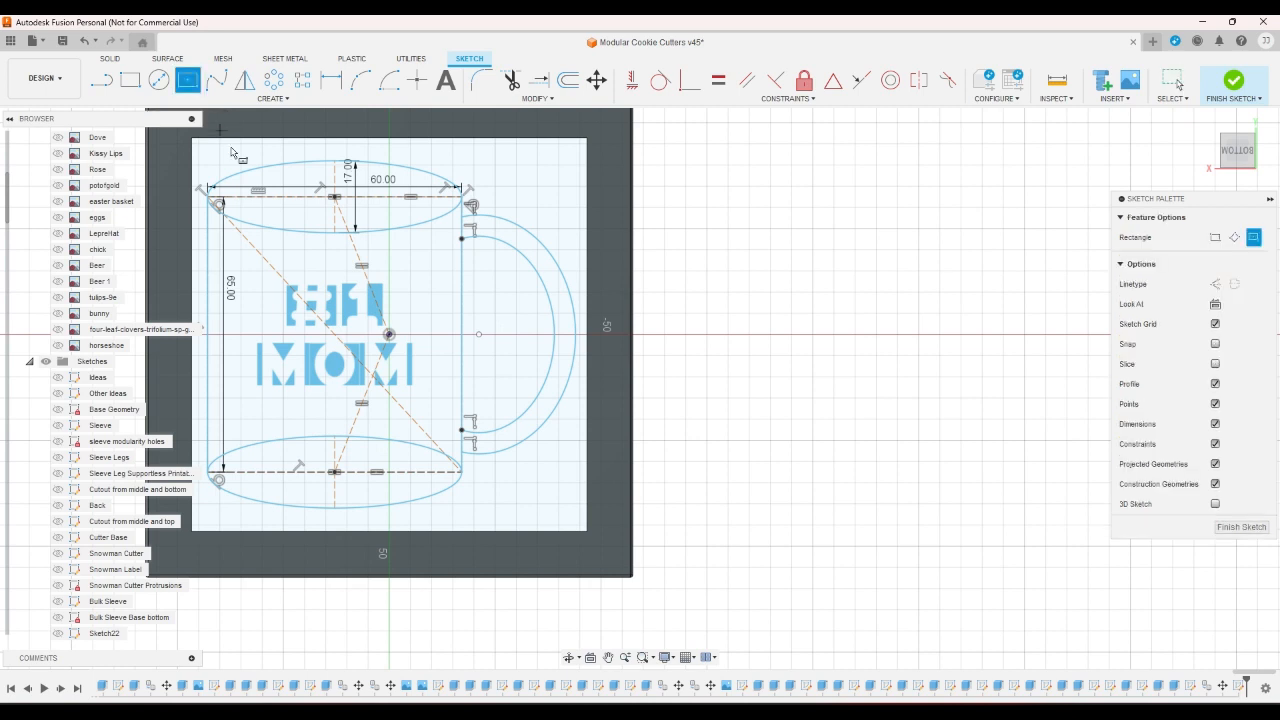
left_click(335, 335)
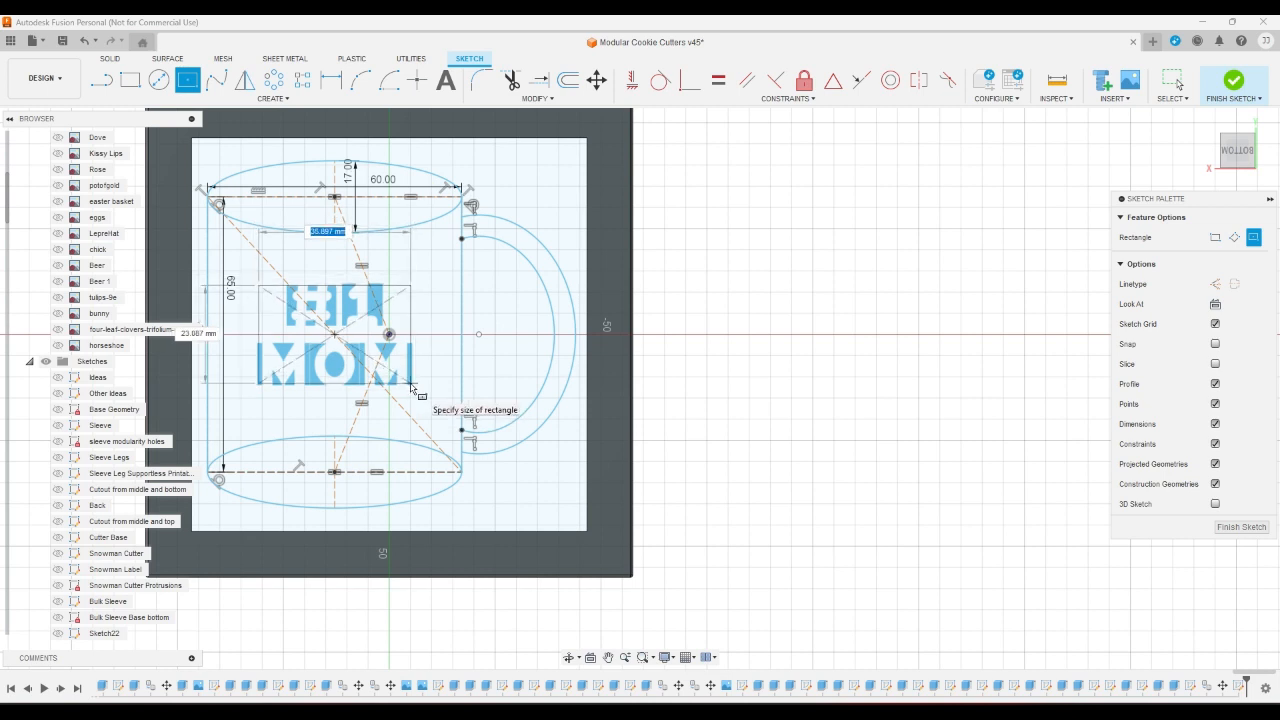
left_click(409, 384)
right_click(430, 378)
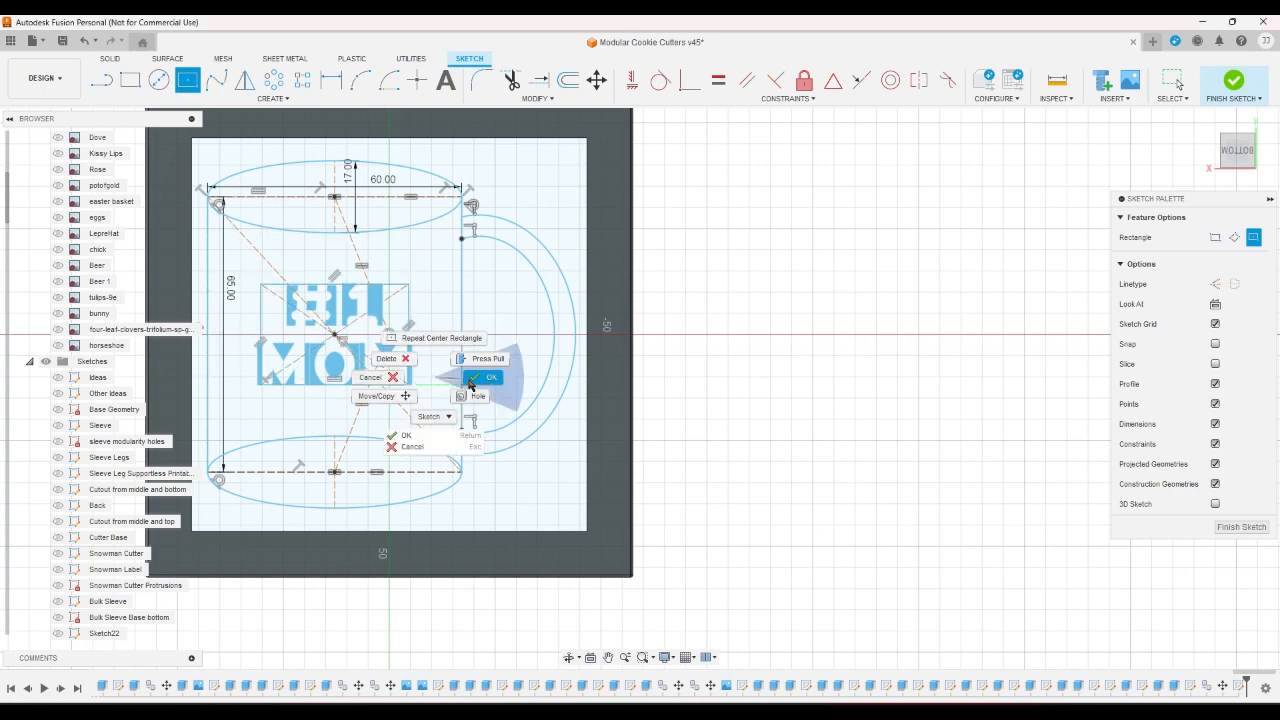
left_click(470, 384)
scroll(445, 395, "up", 6)
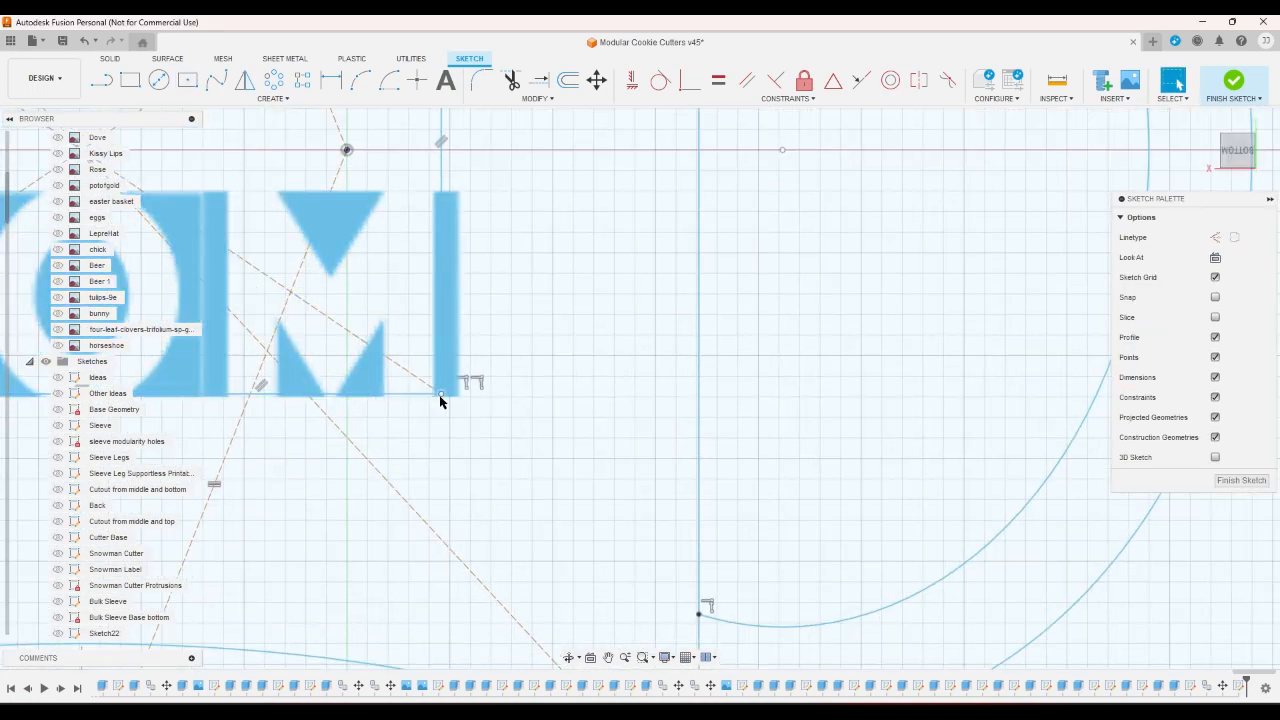
left_click_drag(441, 399, 451, 396)
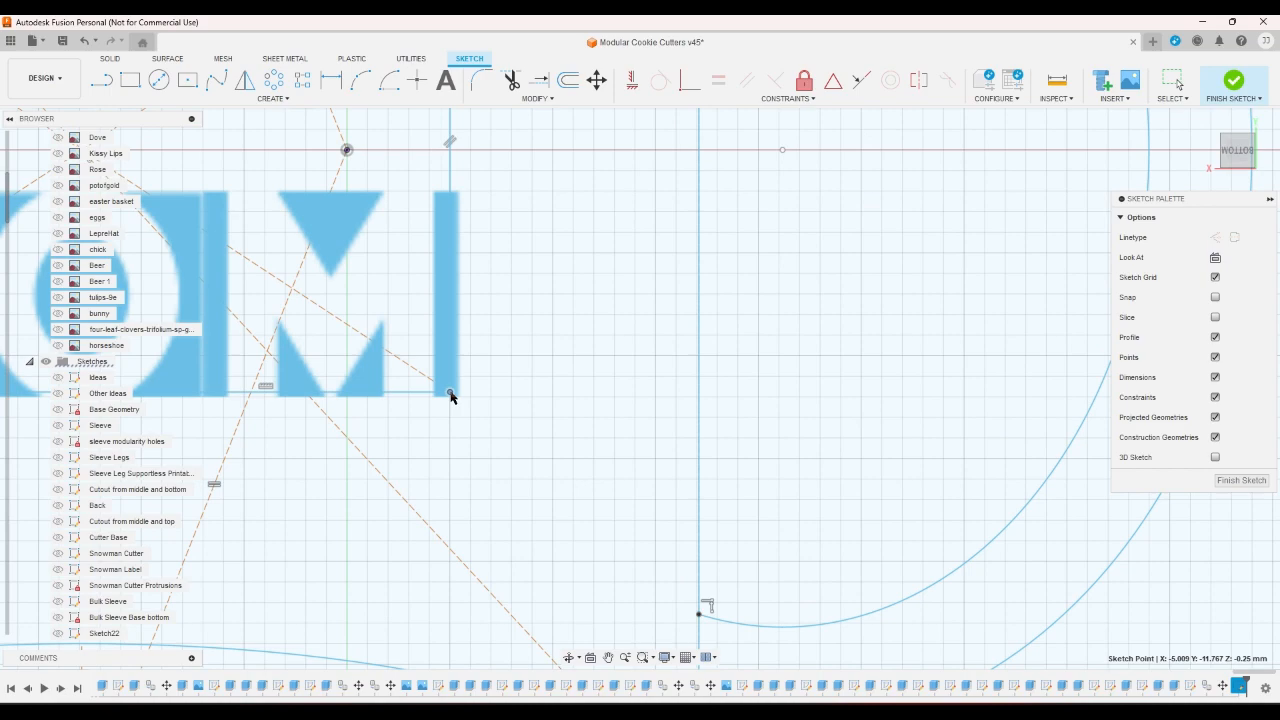
scroll(451, 393, "down", 6)
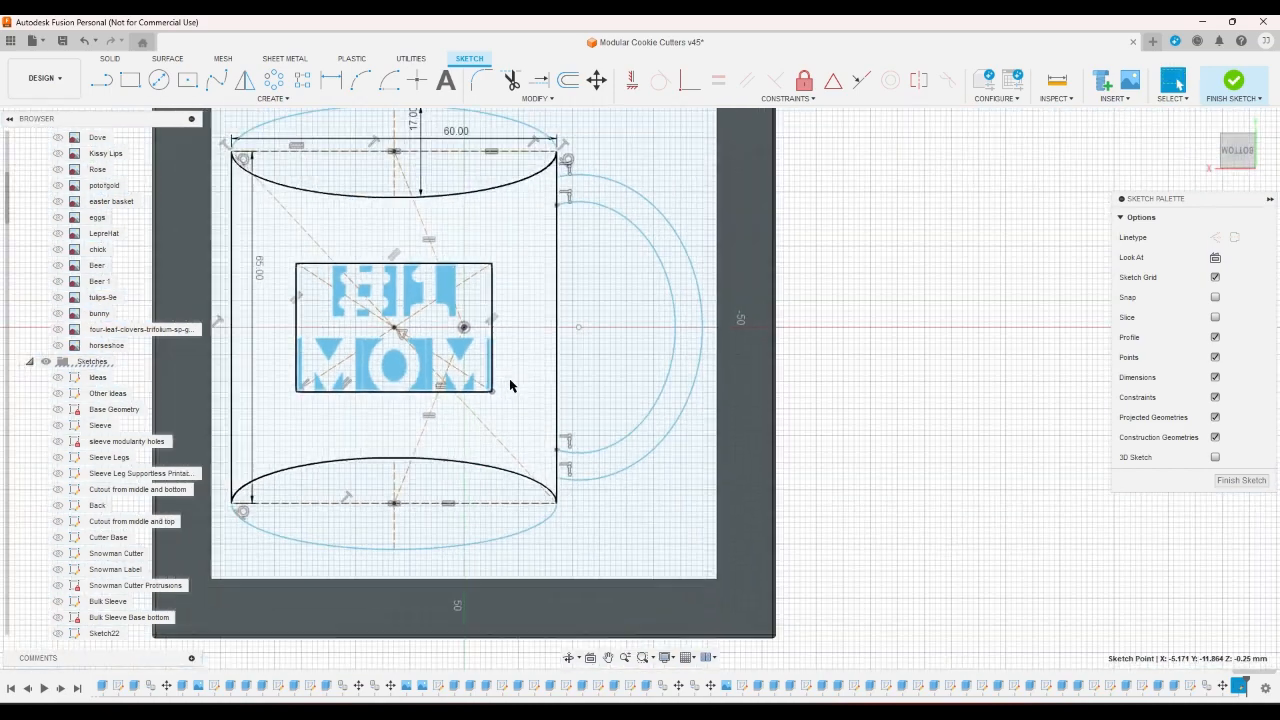
Dimension the height of the rectangle around the text at 24 mm
scroll(462, 277, "up", 2)
key("d")
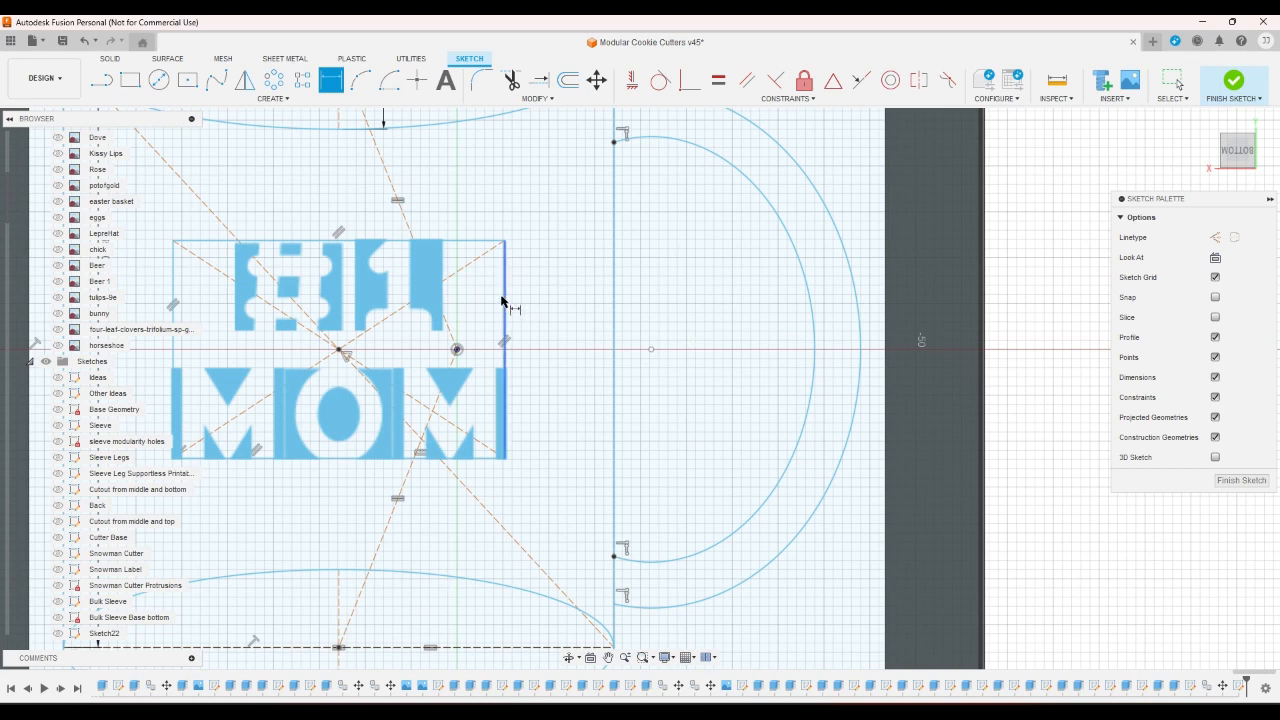
left_click(502, 301)
left_click(563, 296)
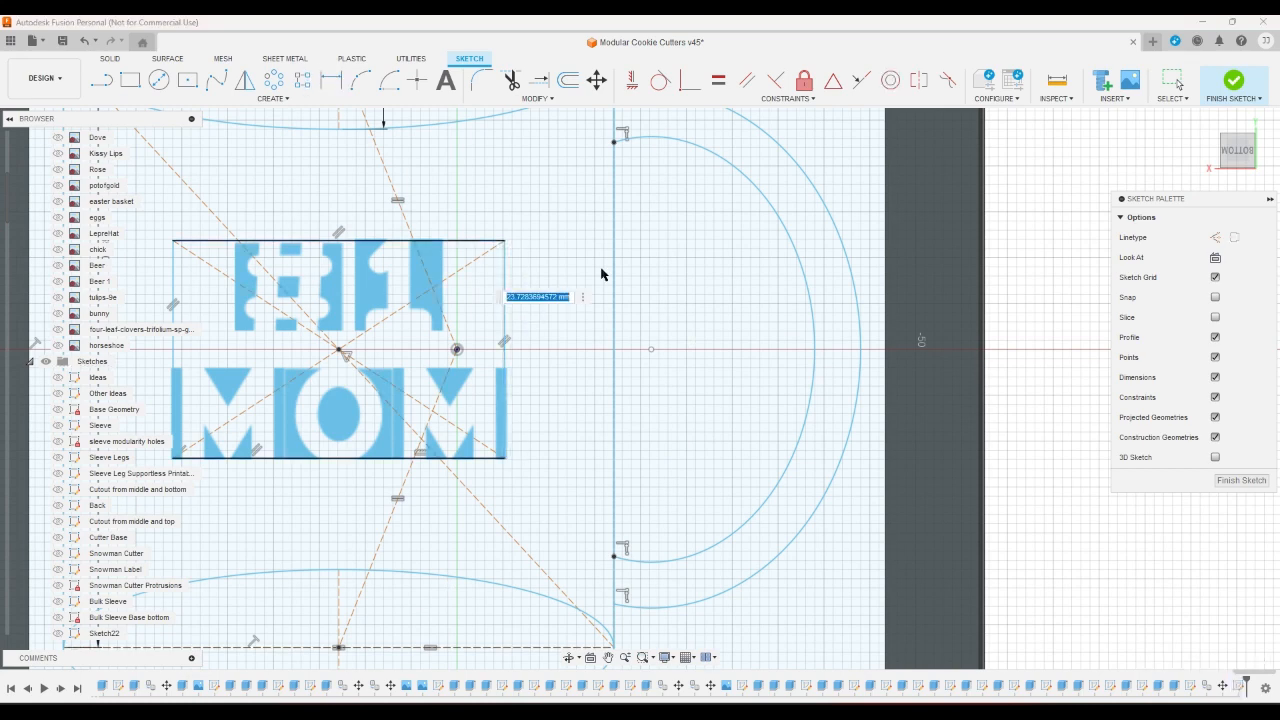
type("2")
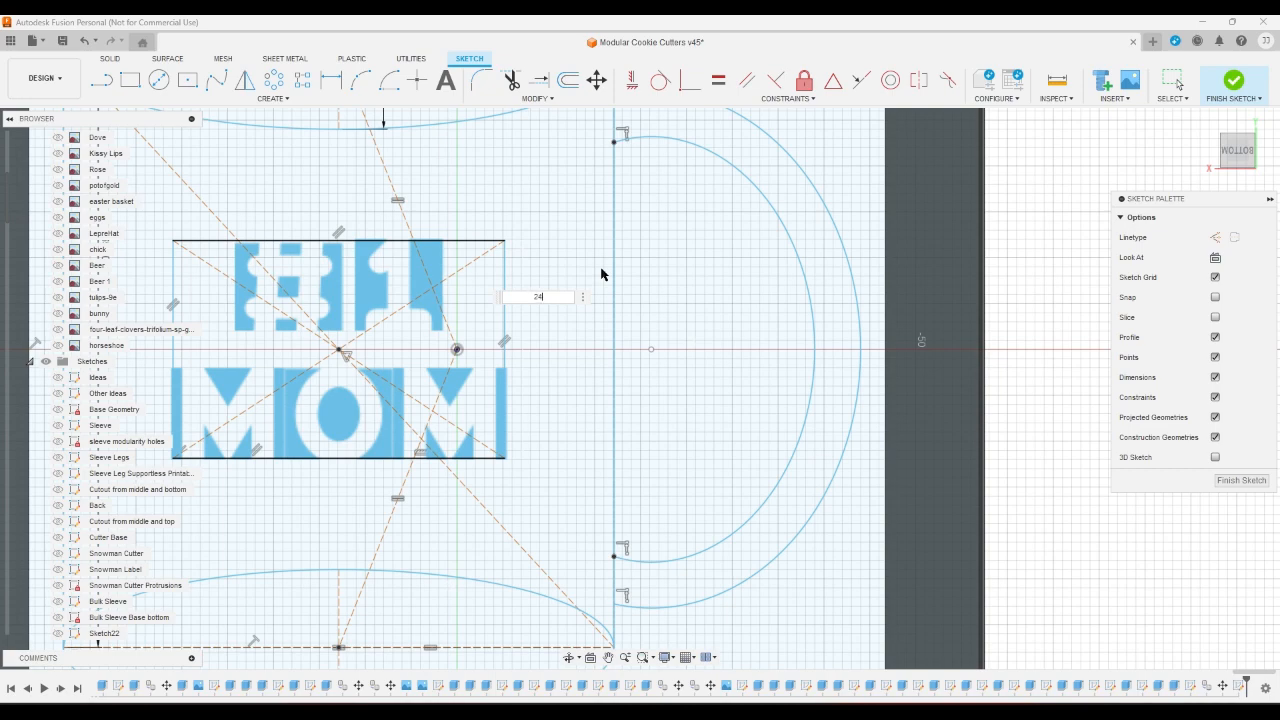
scroll(441, 261, "down", 5)
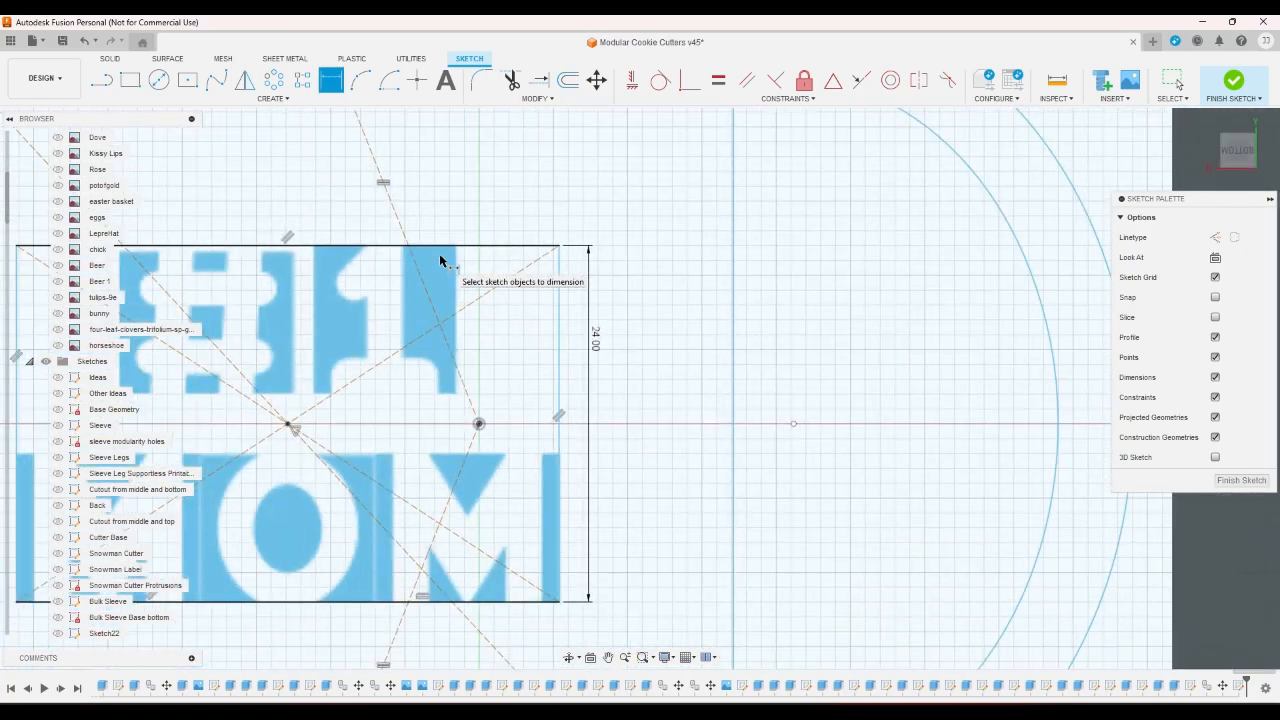
right_click(592, 328)
left_click(561, 331)
Check the rectangle's fit against the lettering's edges and set its height to 23.5 mm
scroll(512, 475, "up", 3)
scroll(514, 488, "up", 5)
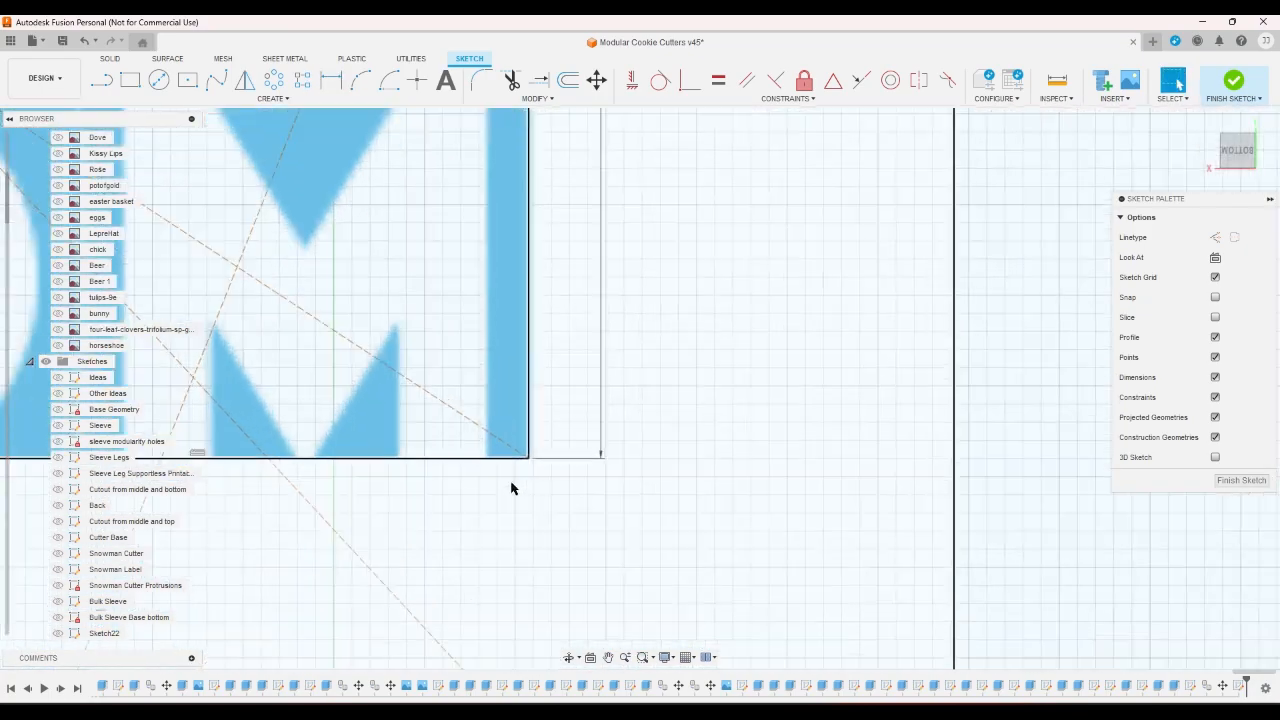
scroll(517, 474, "down", 5)
scroll(527, 467, "down", 5)
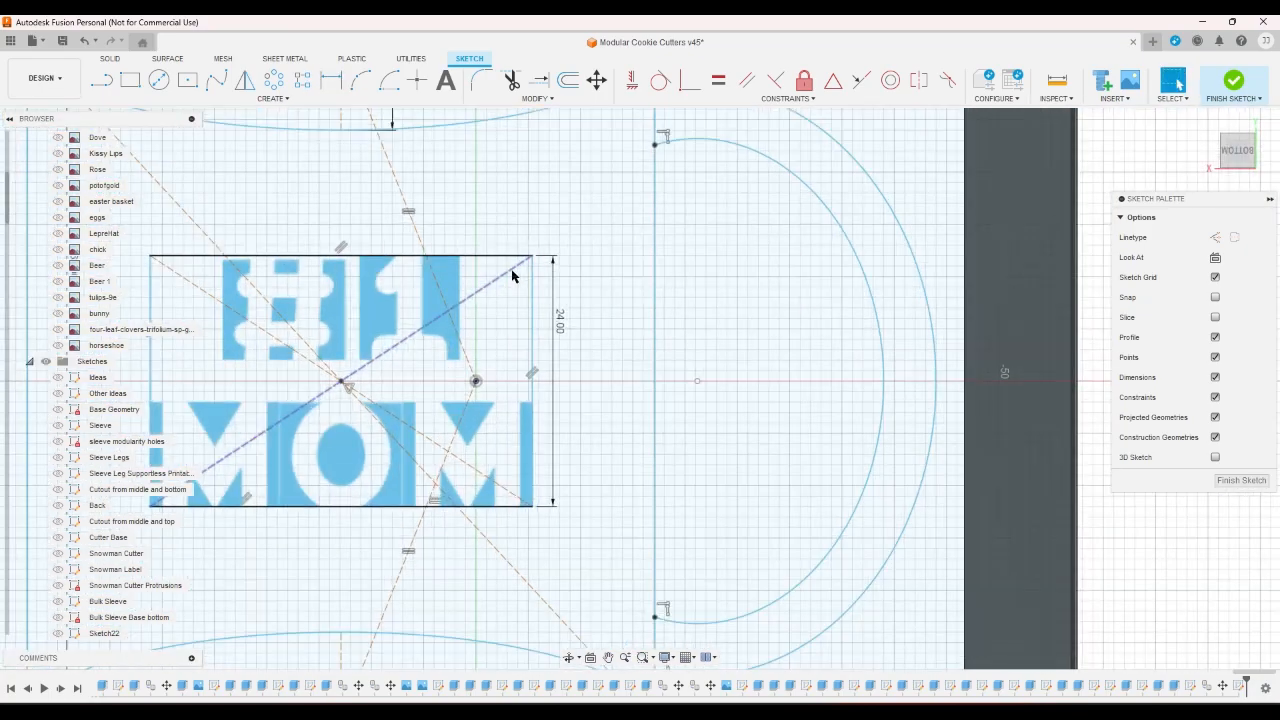
scroll(500, 260, "up", 5)
scroll(545, 345, "down", 5)
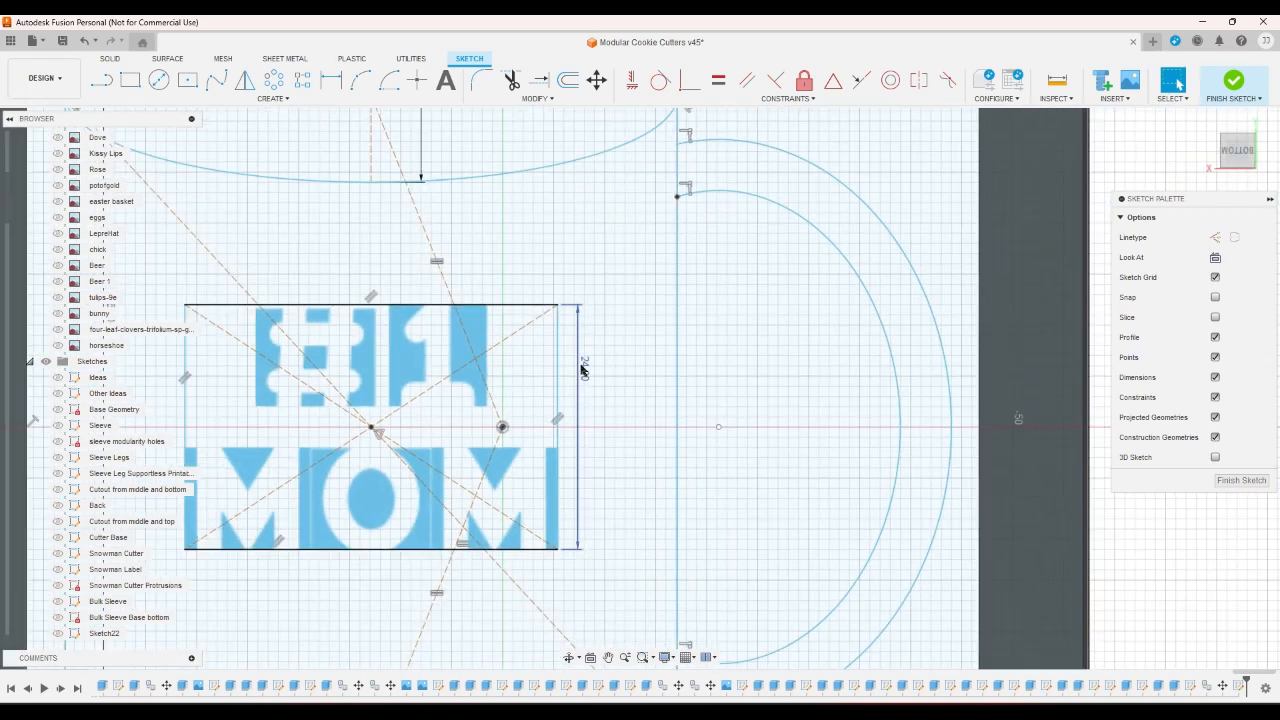
double_click(583, 368)
type("24")
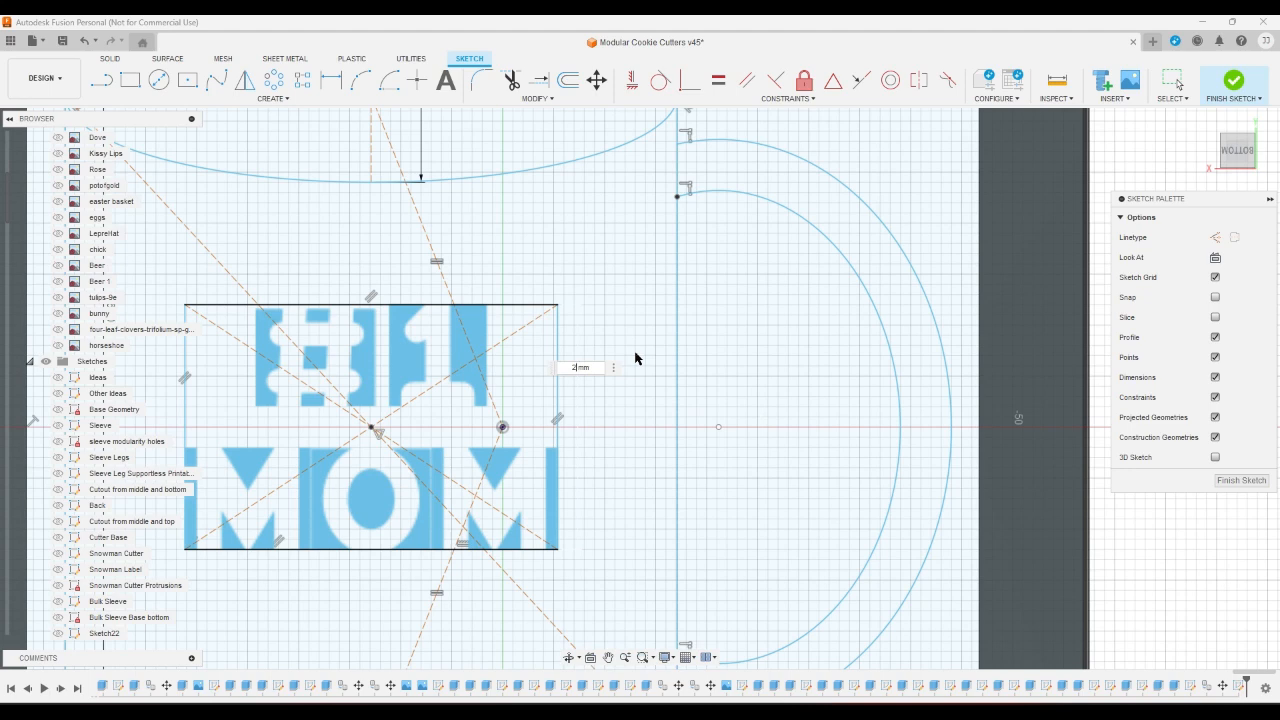
key("Return")
scroll(513, 320, "up", 2)
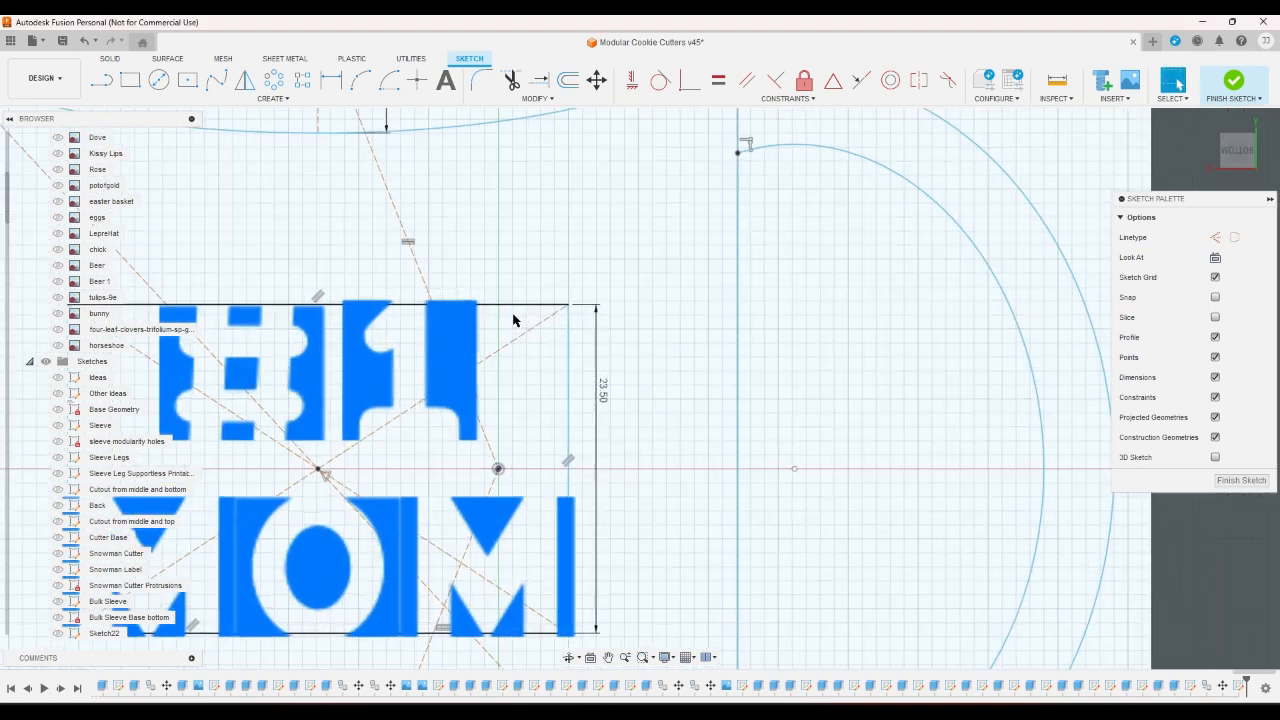
scroll(513, 320, "down", 3)
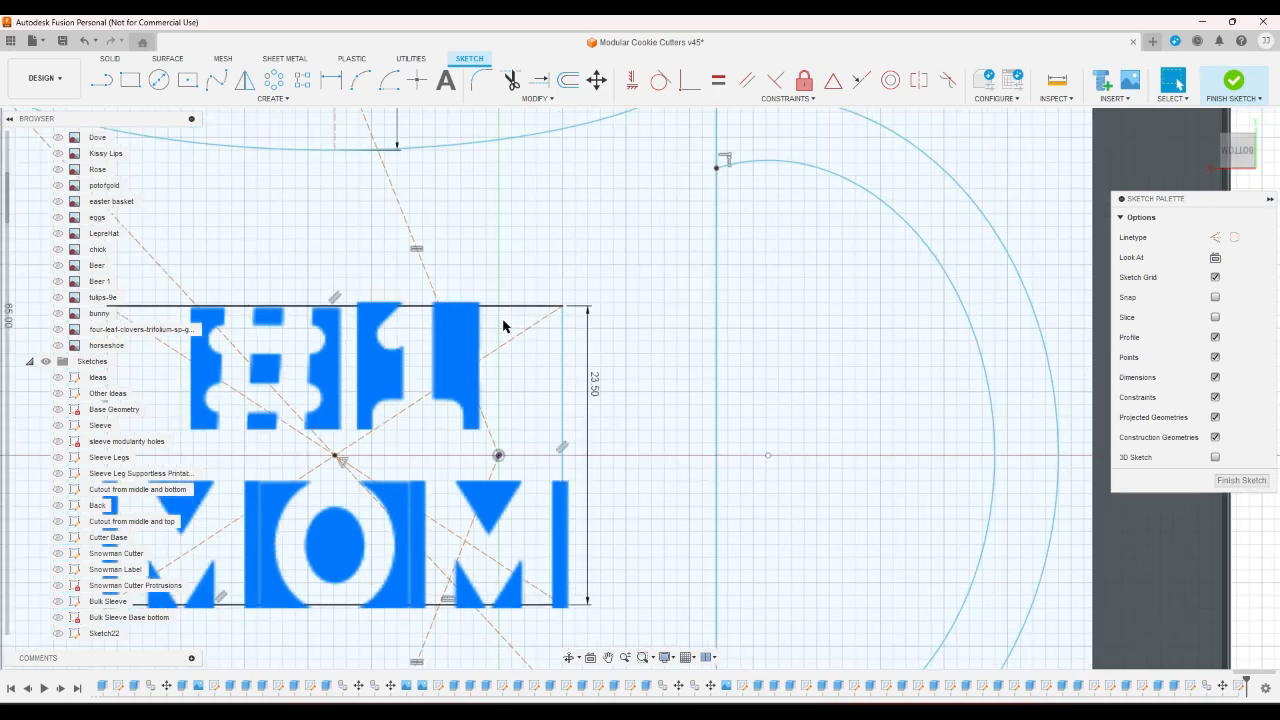
Dimension the text rectangle's width along its bottom edge at 36 mm and widen it to 37 mm
scroll(270, 438, "up", 4)
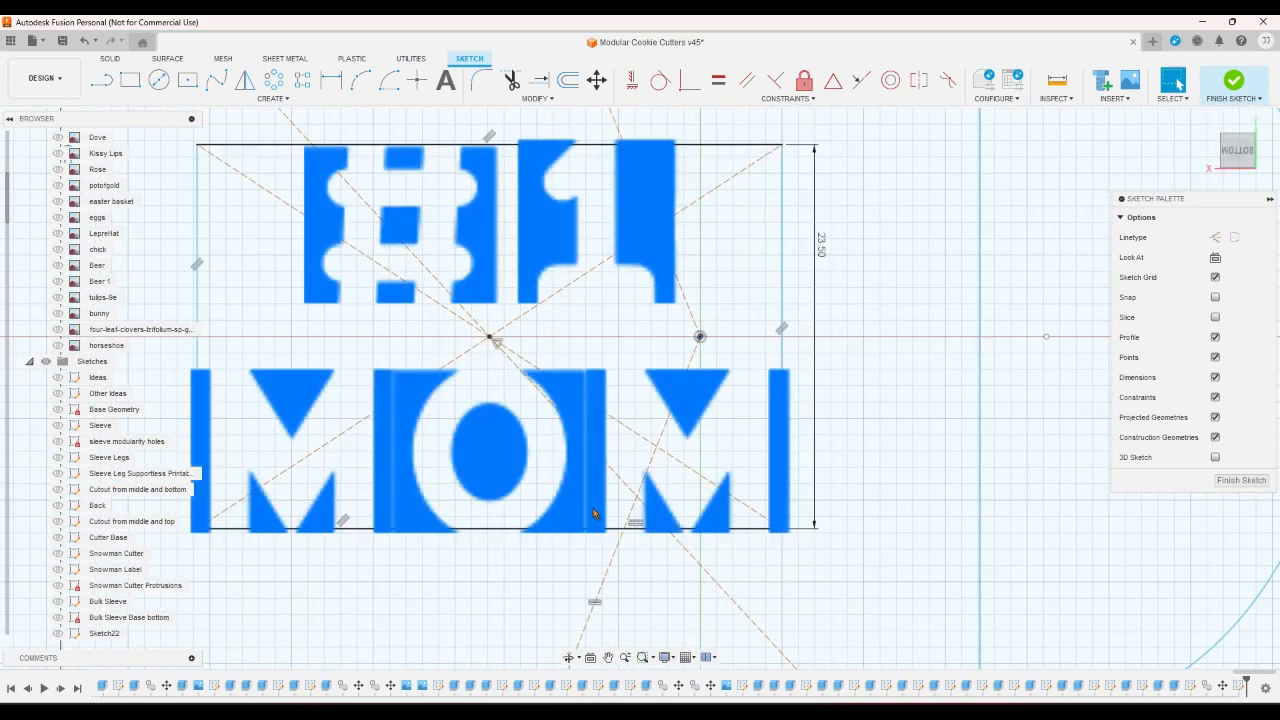
left_click(634, 529)
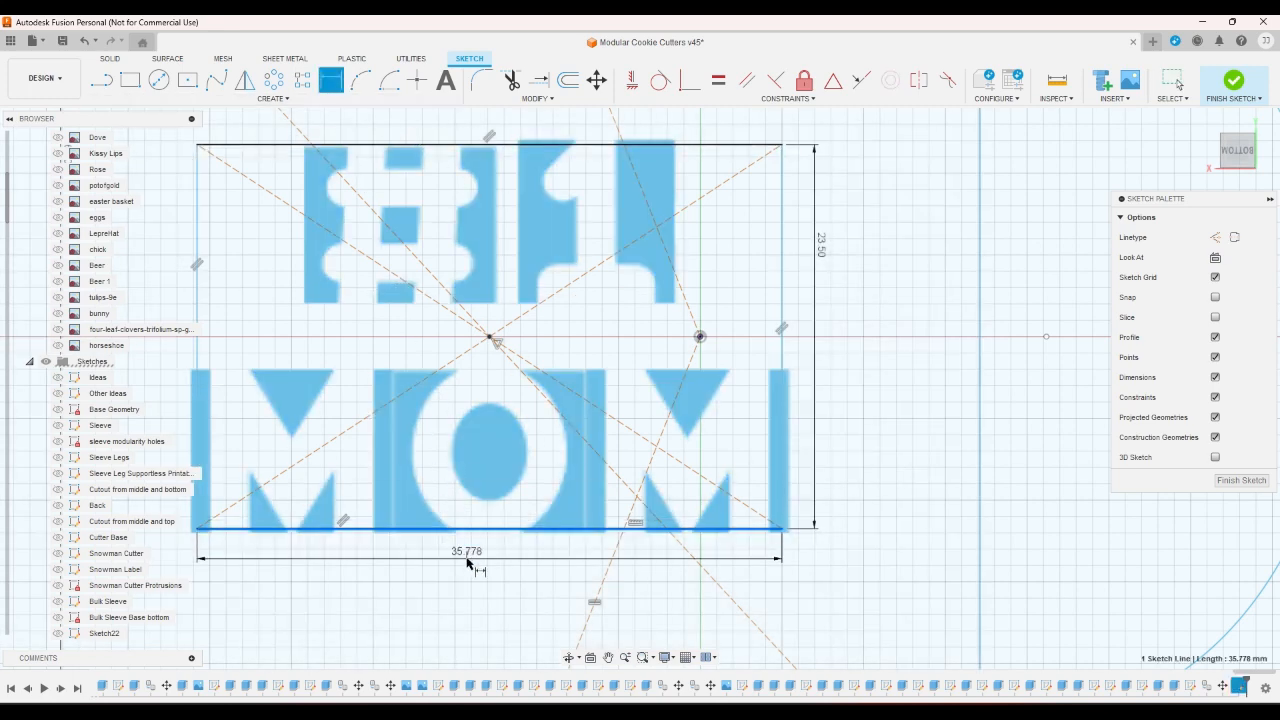
left_click(467, 563)
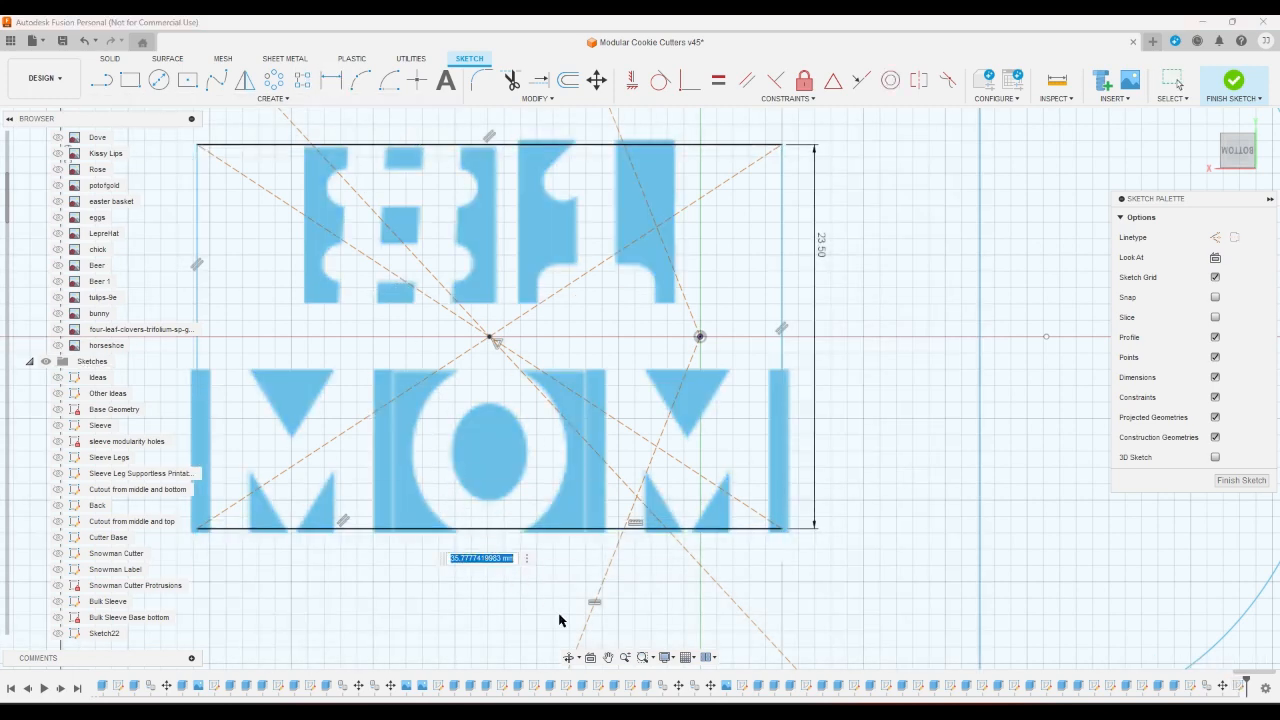
type("36")
key("Return")
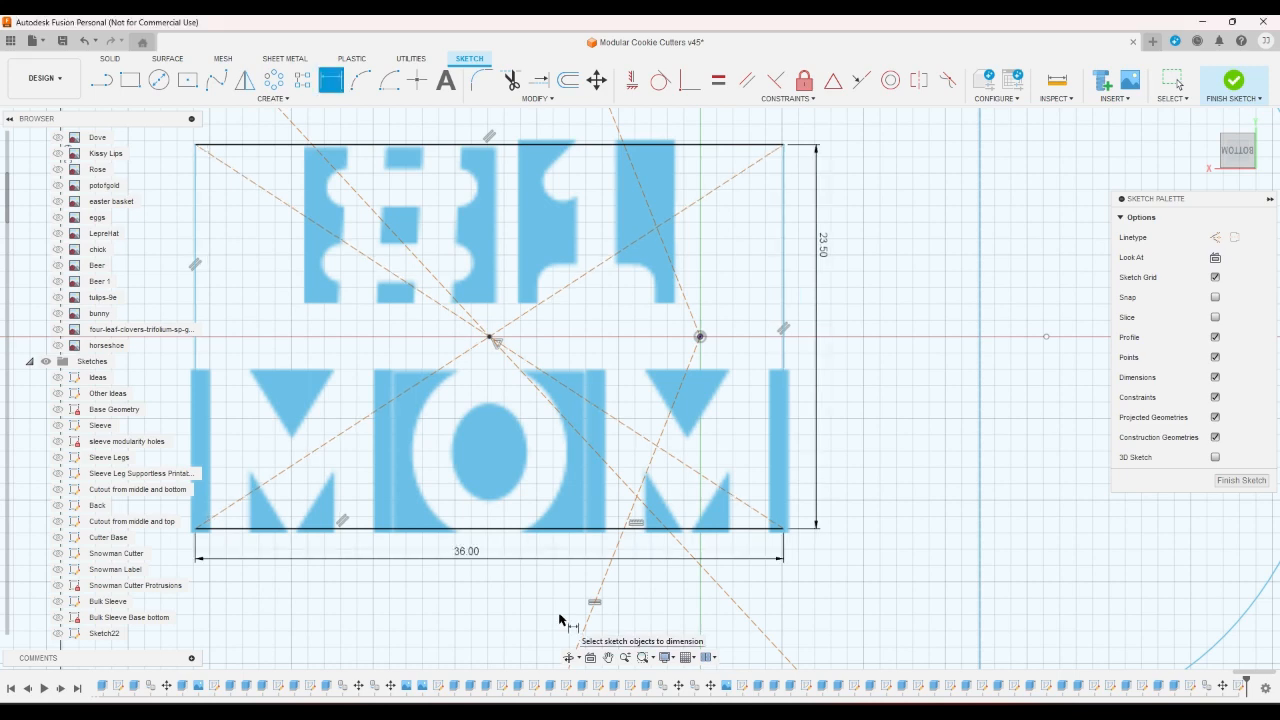
right_click(458, 610)
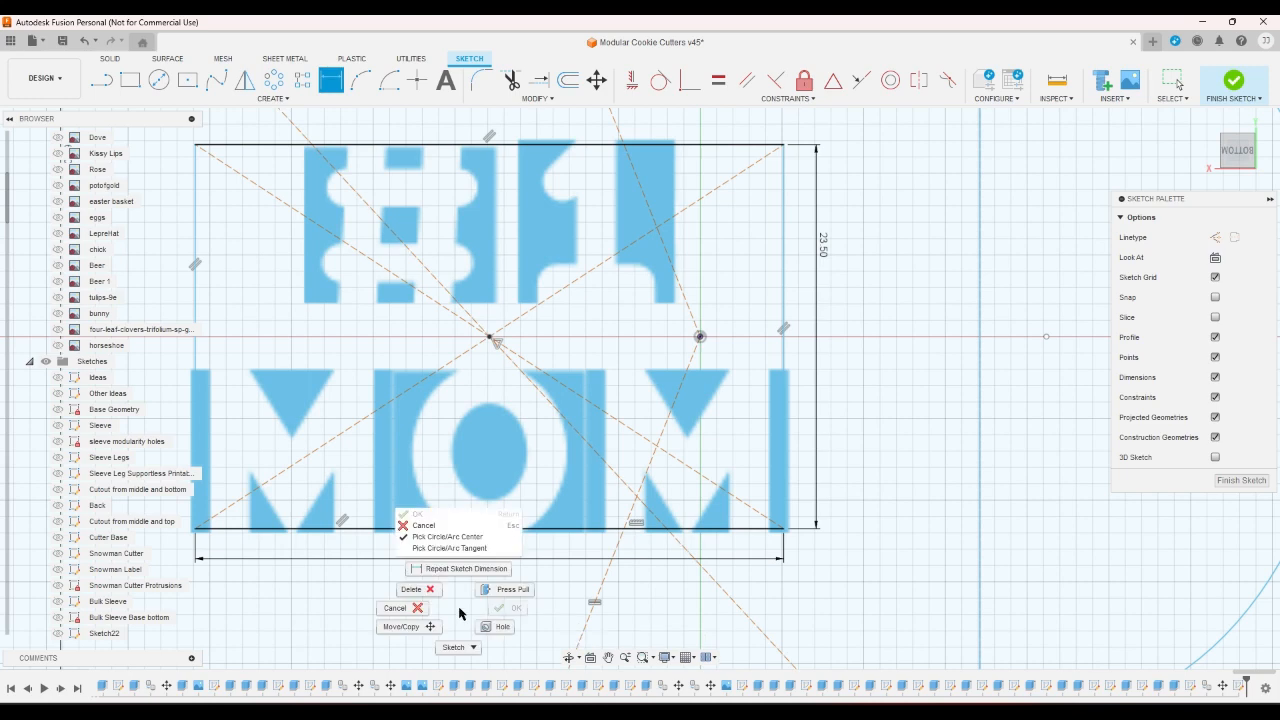
left_click(429, 600)
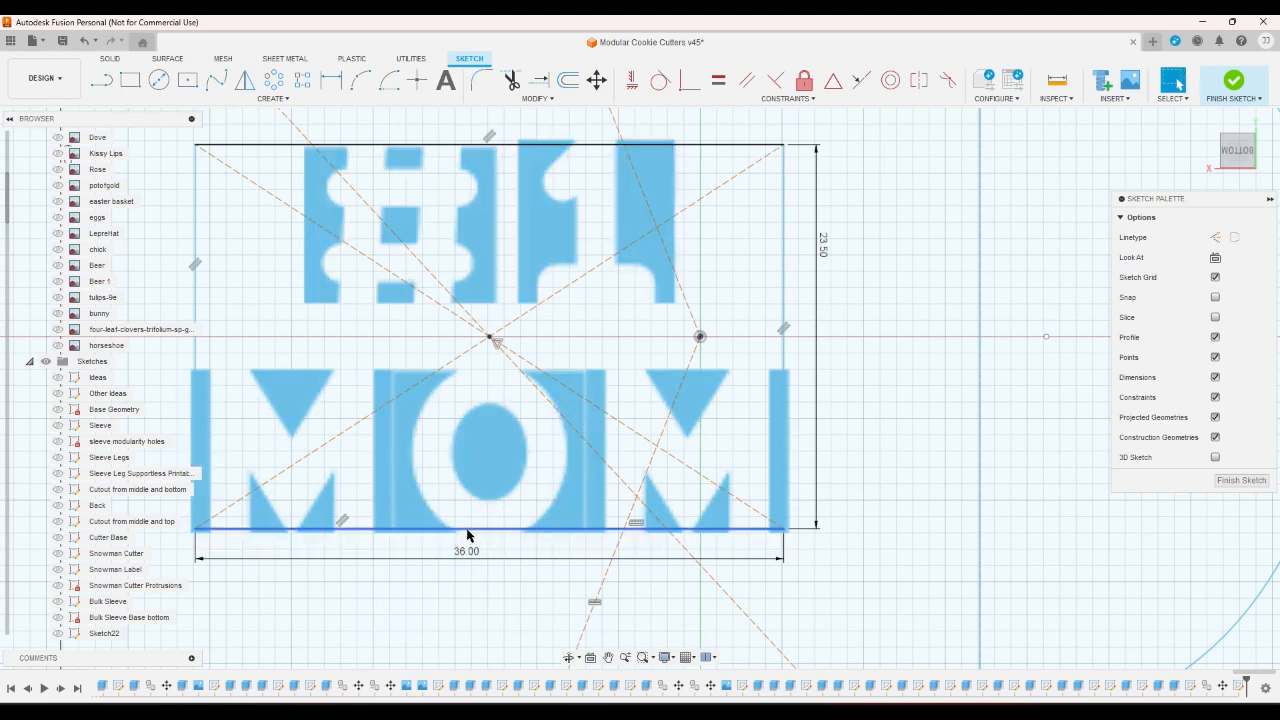
double_click(472, 550)
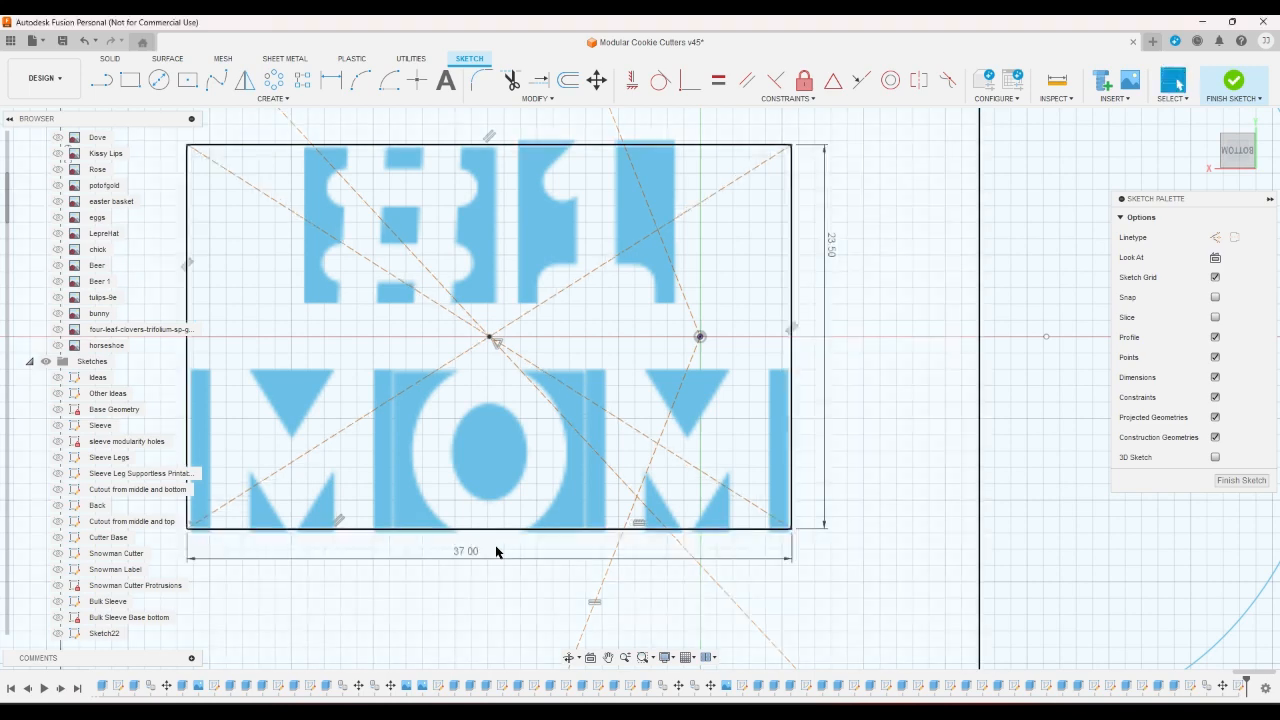
Try a width of 36.5 mm for the rectangle around the text and settle on 36.25 mm
double_click(472, 558)
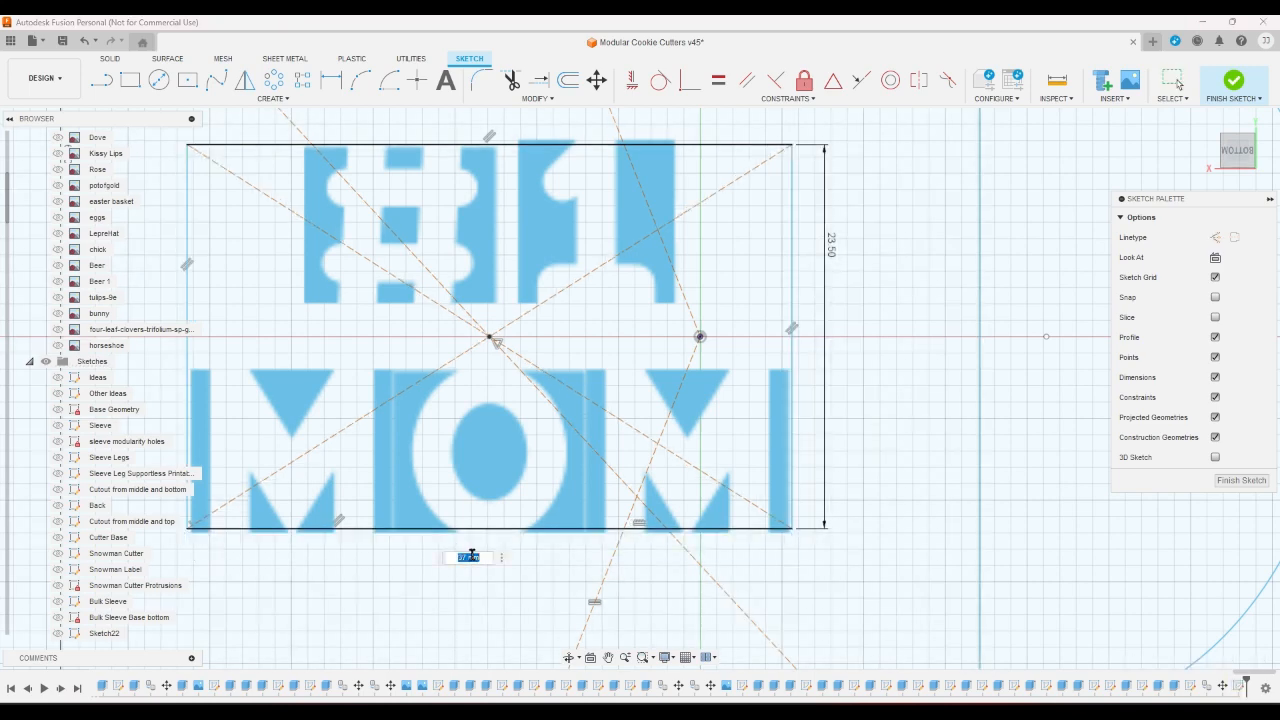
type("38")
key("Return")
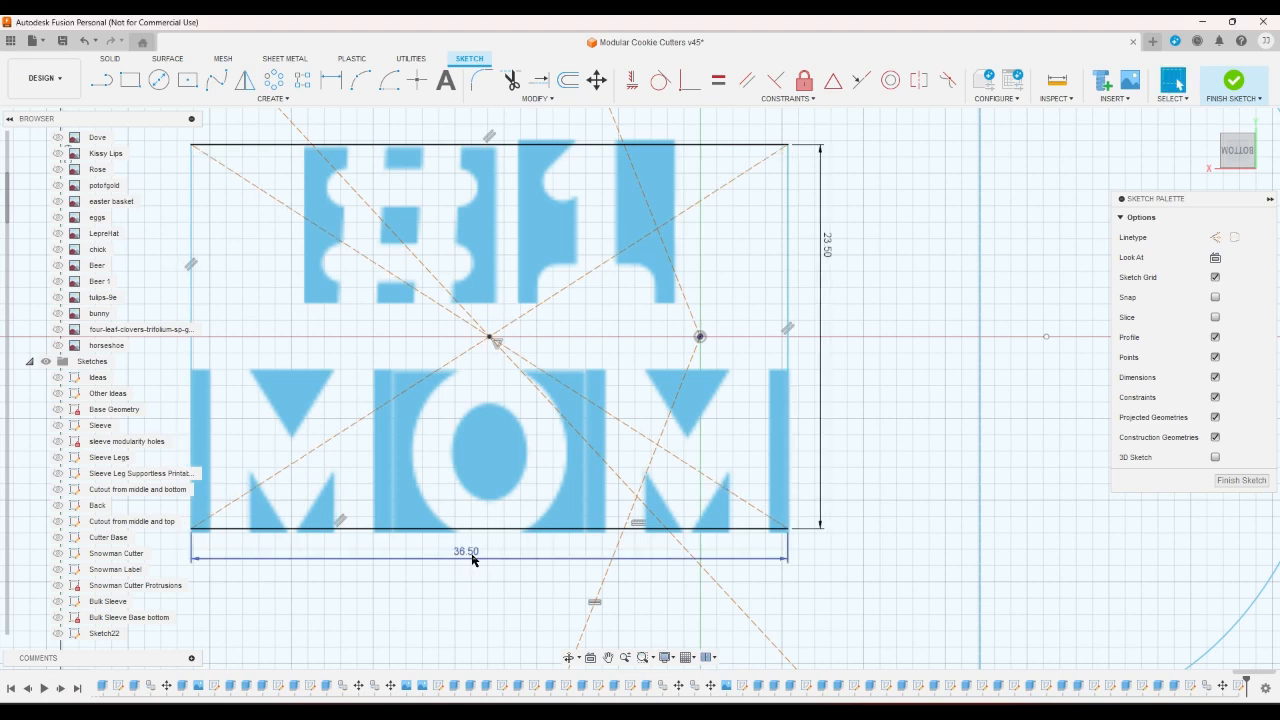
double_click(467, 552)
key("BackSpace")
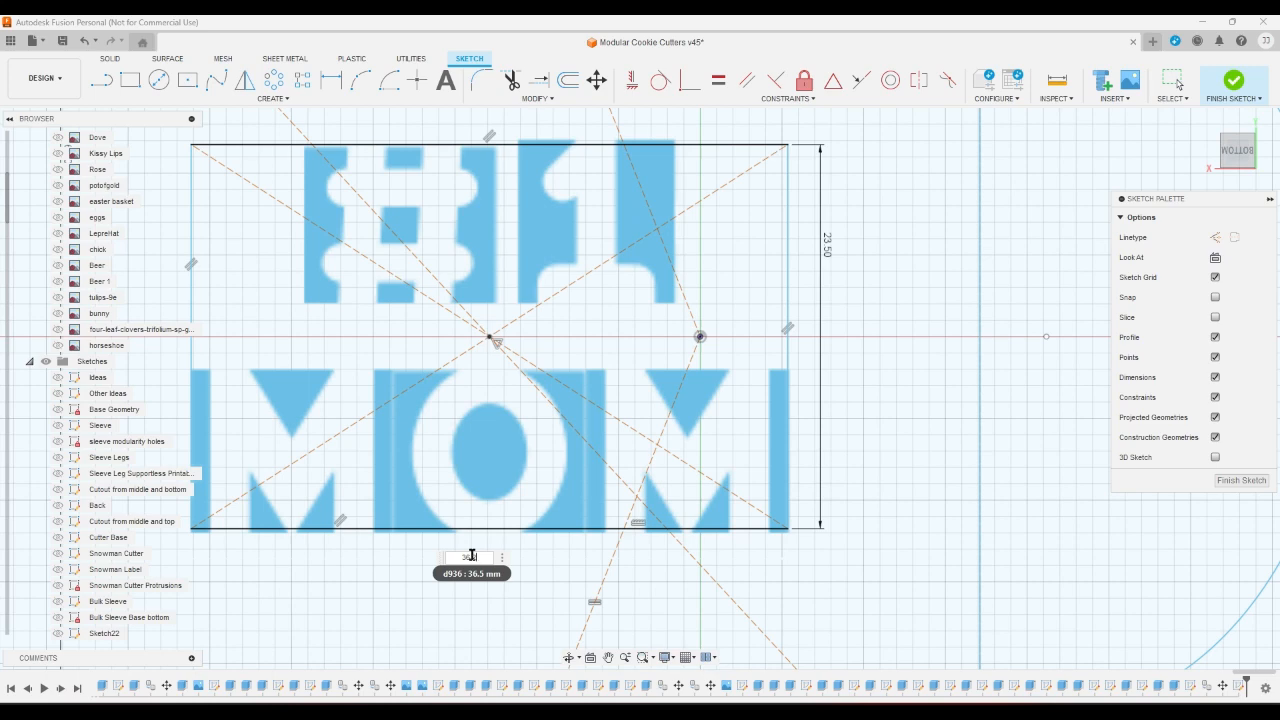
type("36.25")
key("Return")
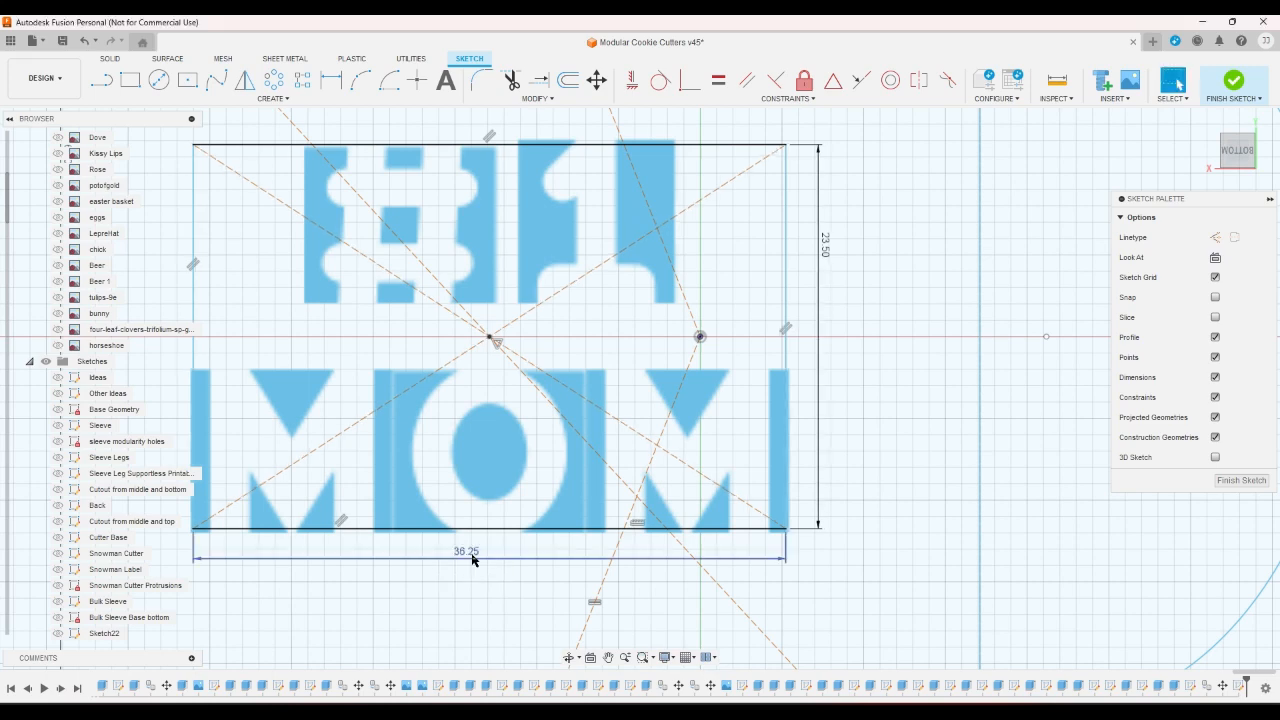
Offset the mug's top rim ellipse inward by the negative cutterthickness parameter
scroll(472, 558, "down", 6)
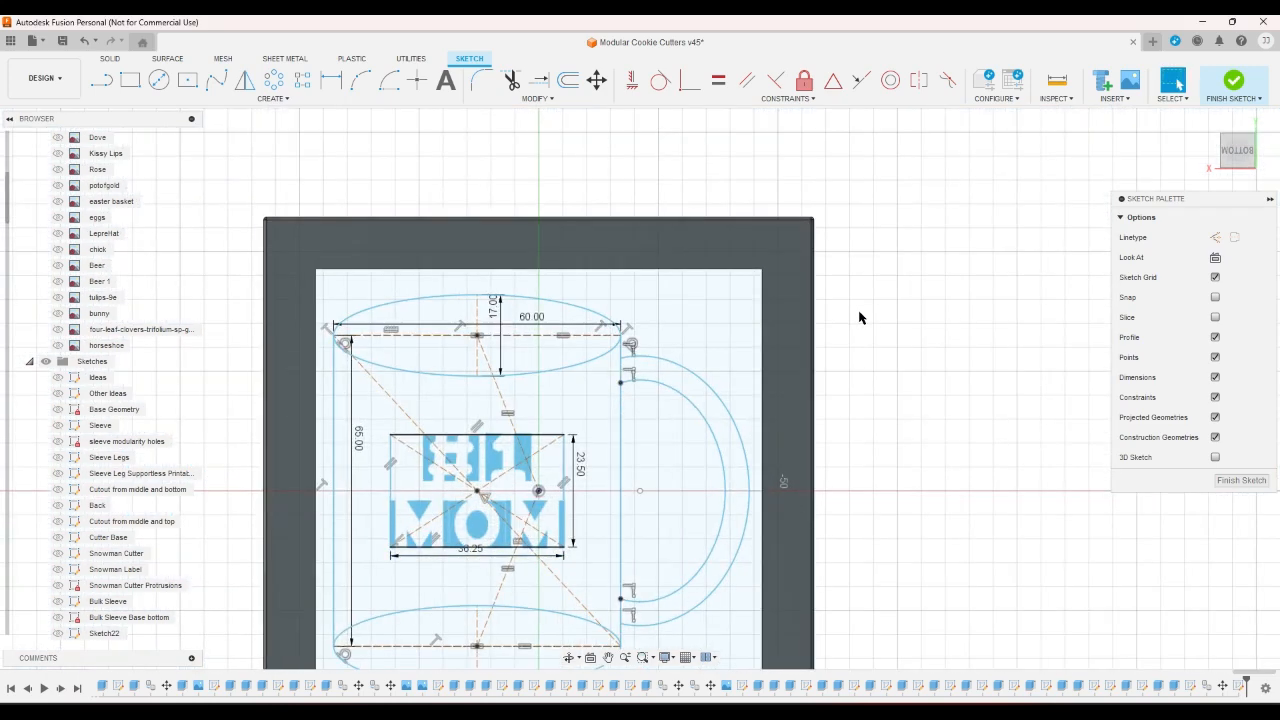
left_click(567, 84)
left_click(545, 298)
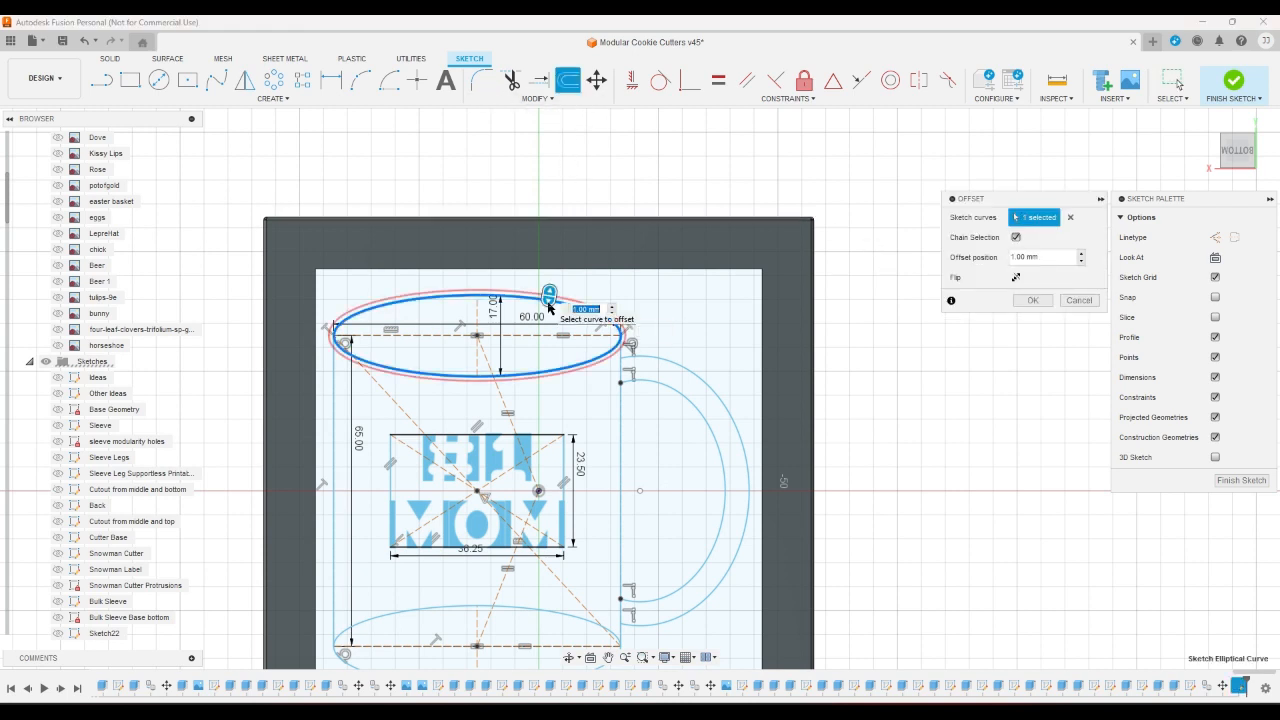
key("BackSpace")
type("-")
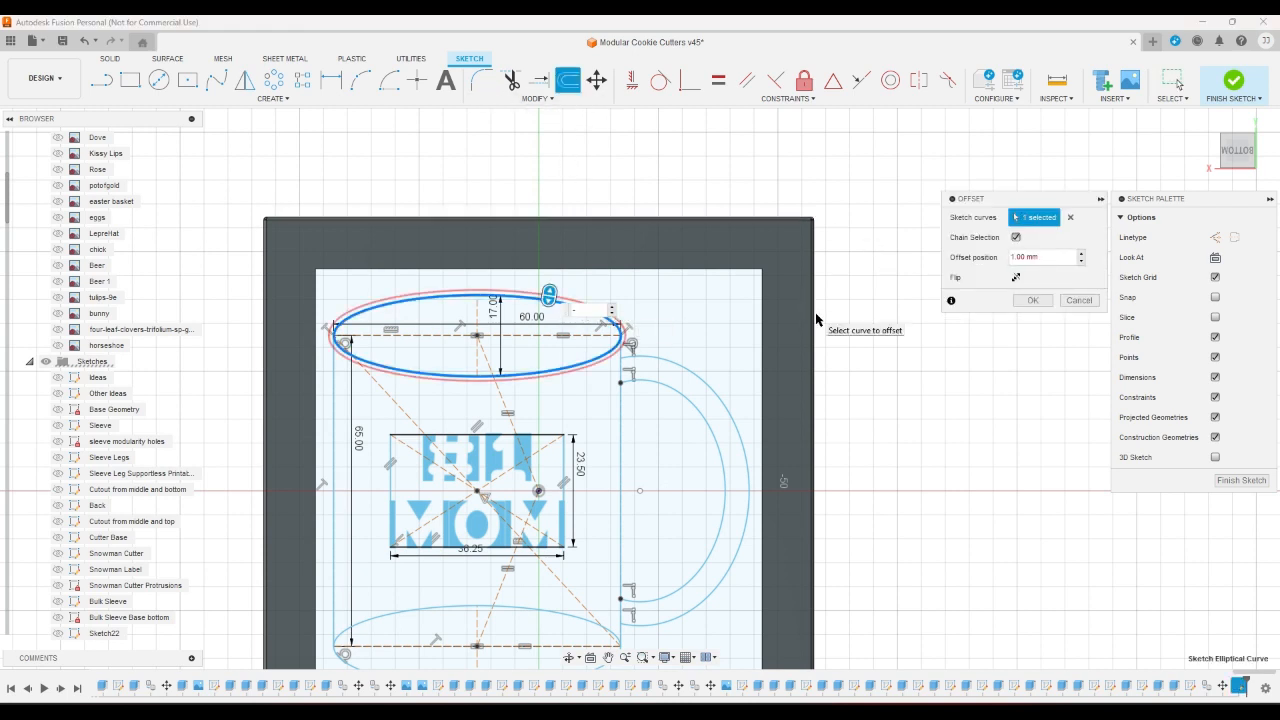
type("c")
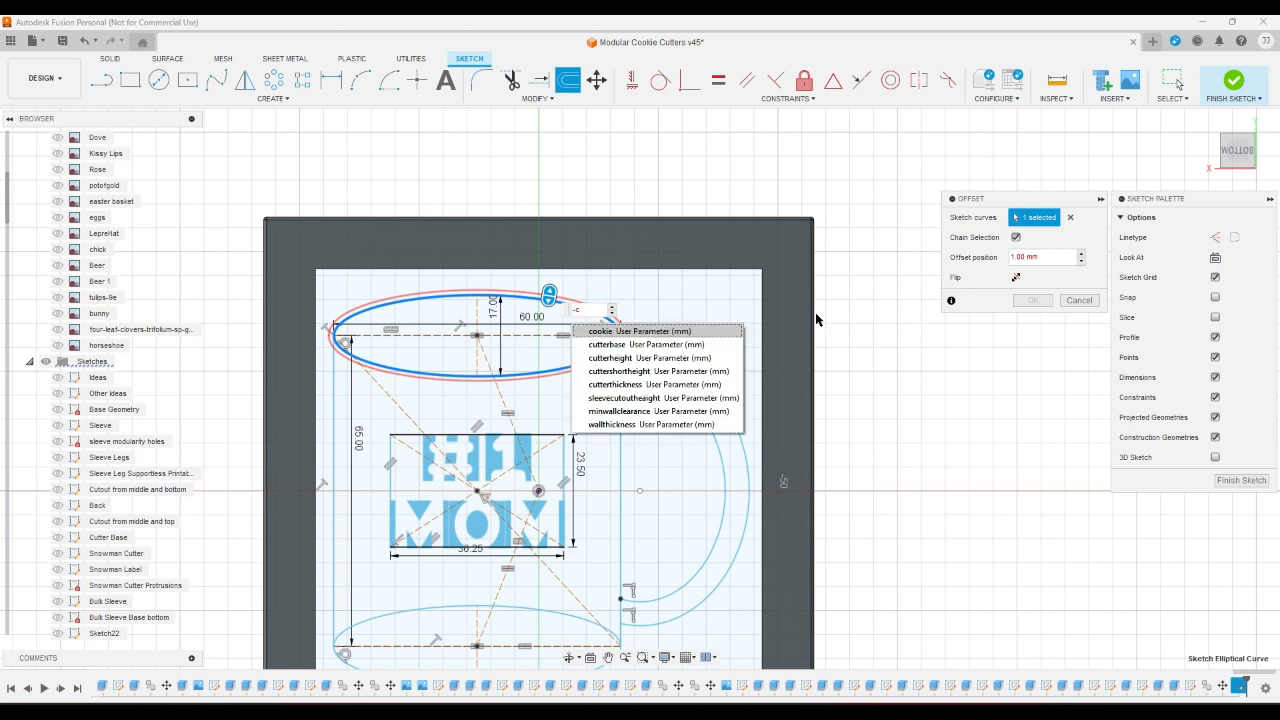
key("Down")
key("Down")
key("Down")
key("Down")
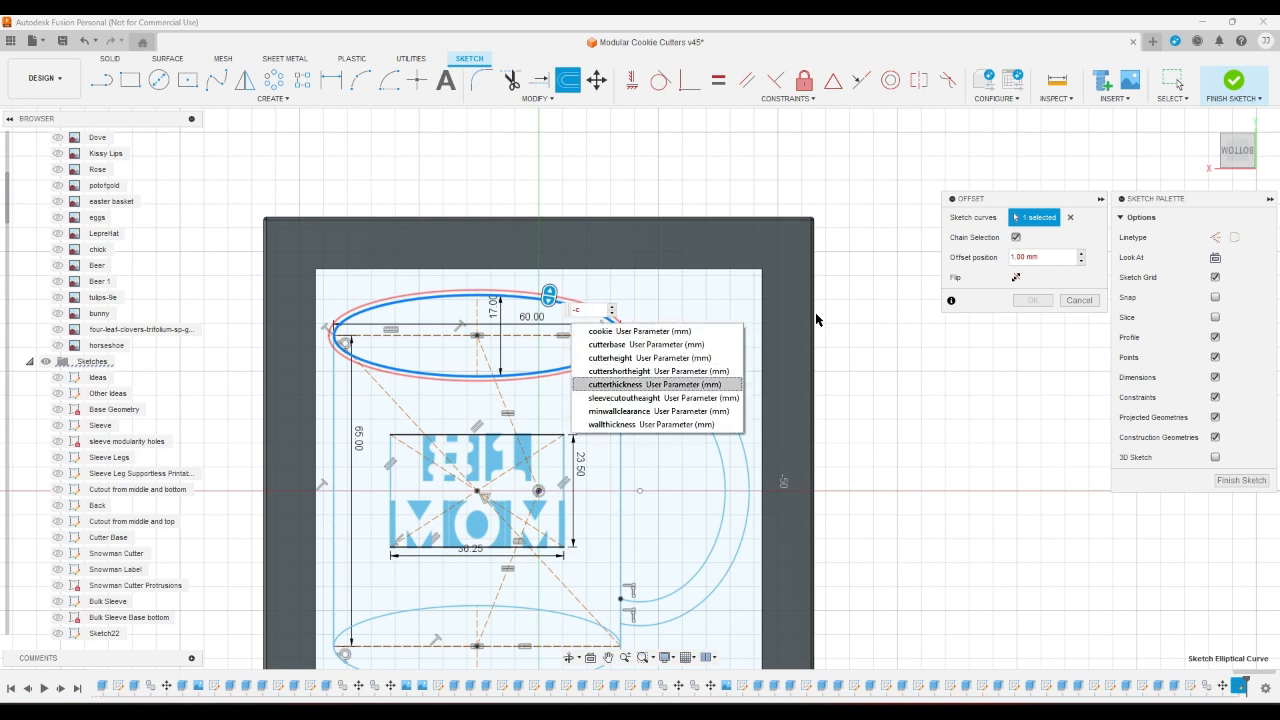
key("Return")
key("Return")
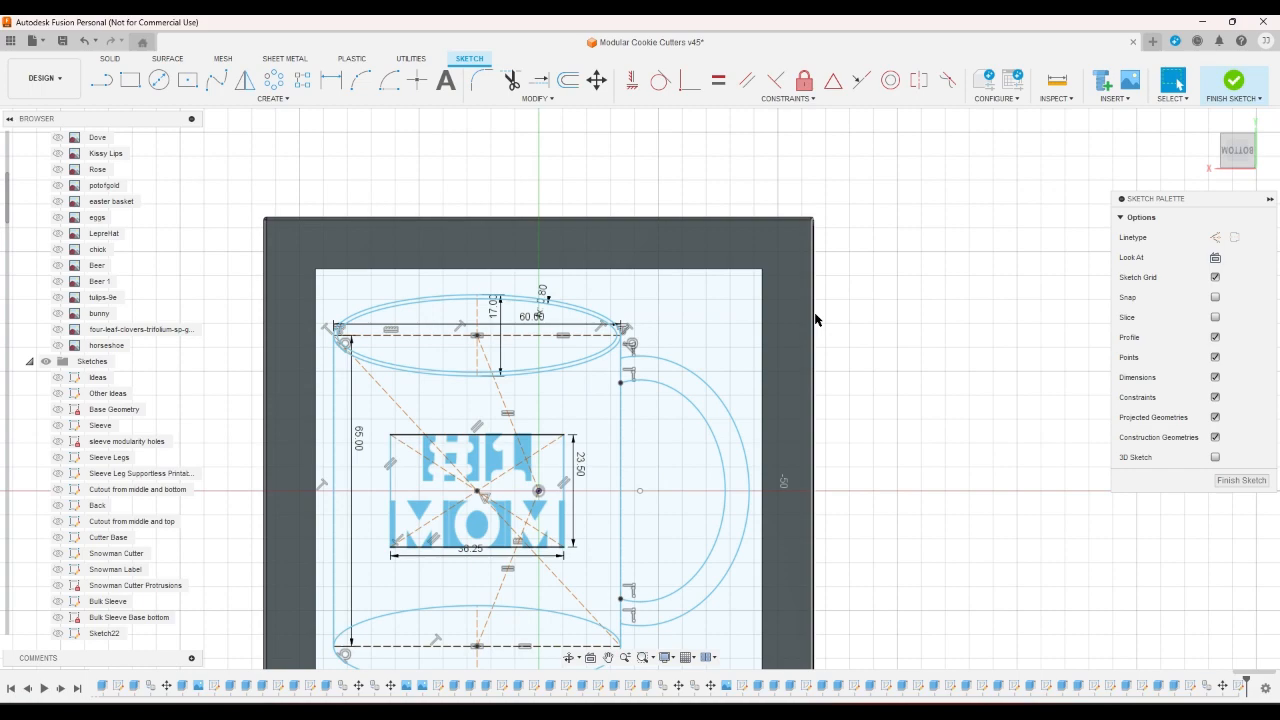
scroll(652, 365, "up", 2)
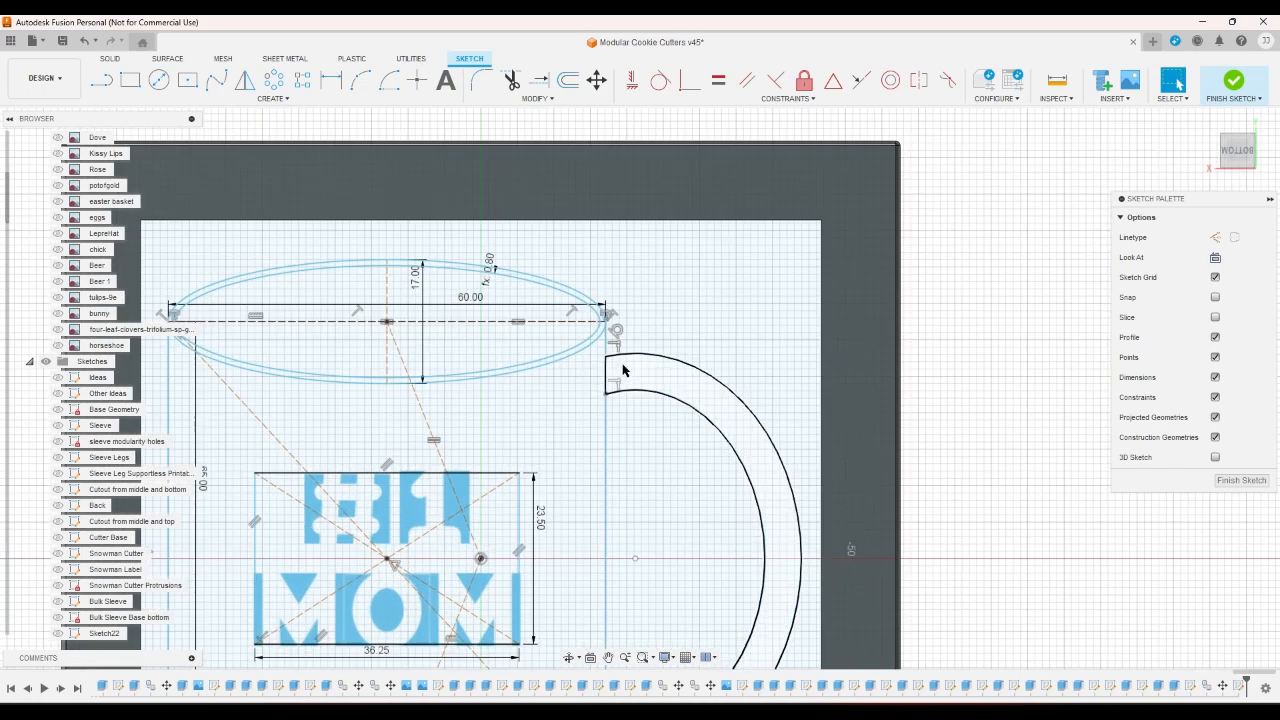
scroll(628, 165, "down", 2)
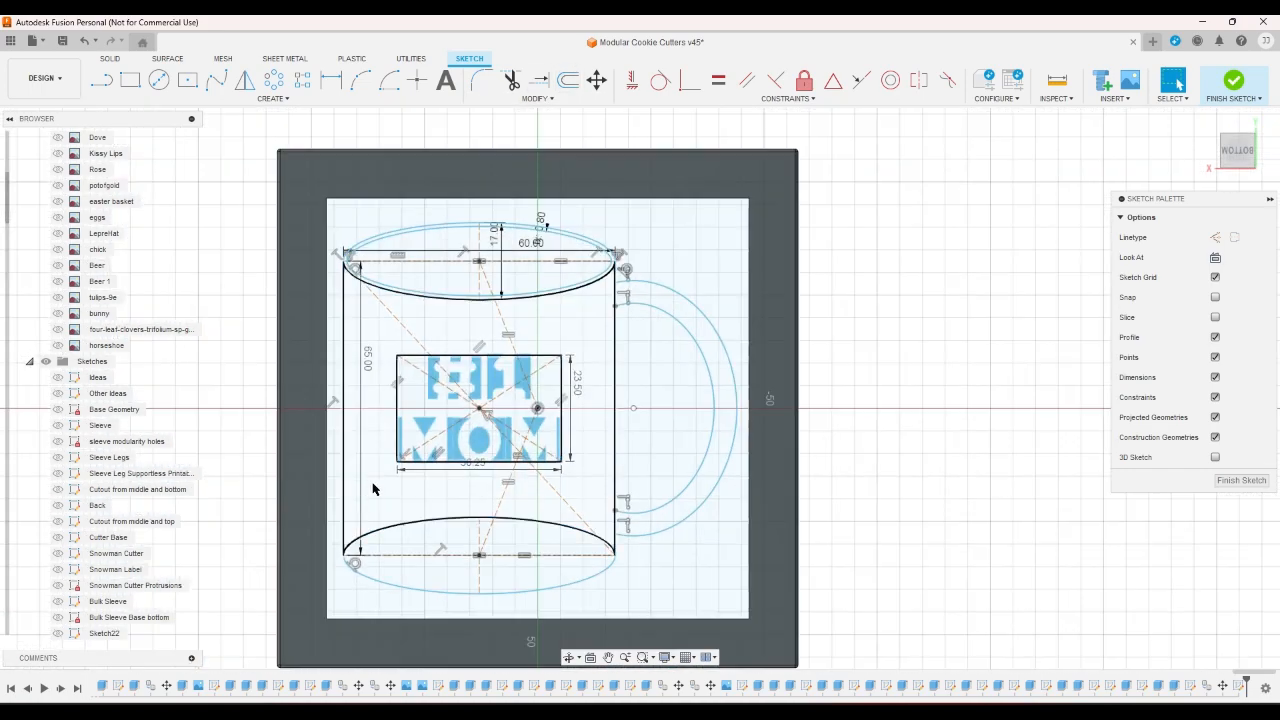
left_click(568, 80)
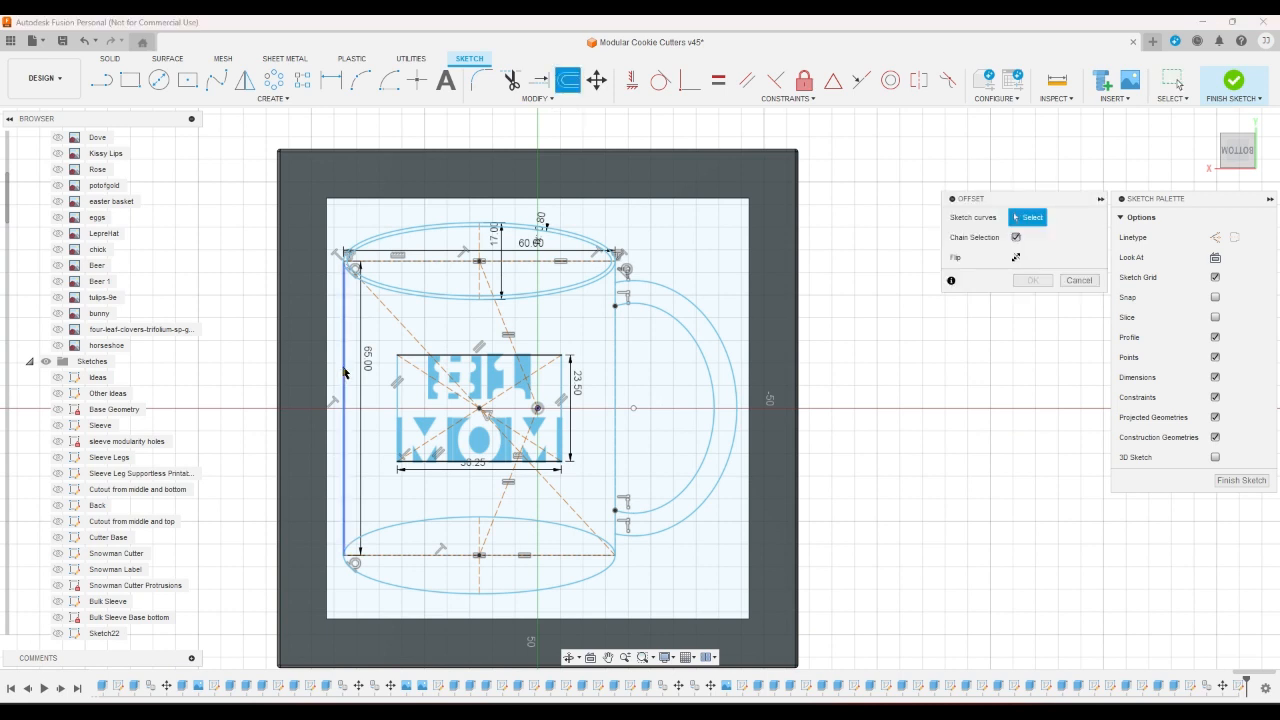
left_click(344, 552)
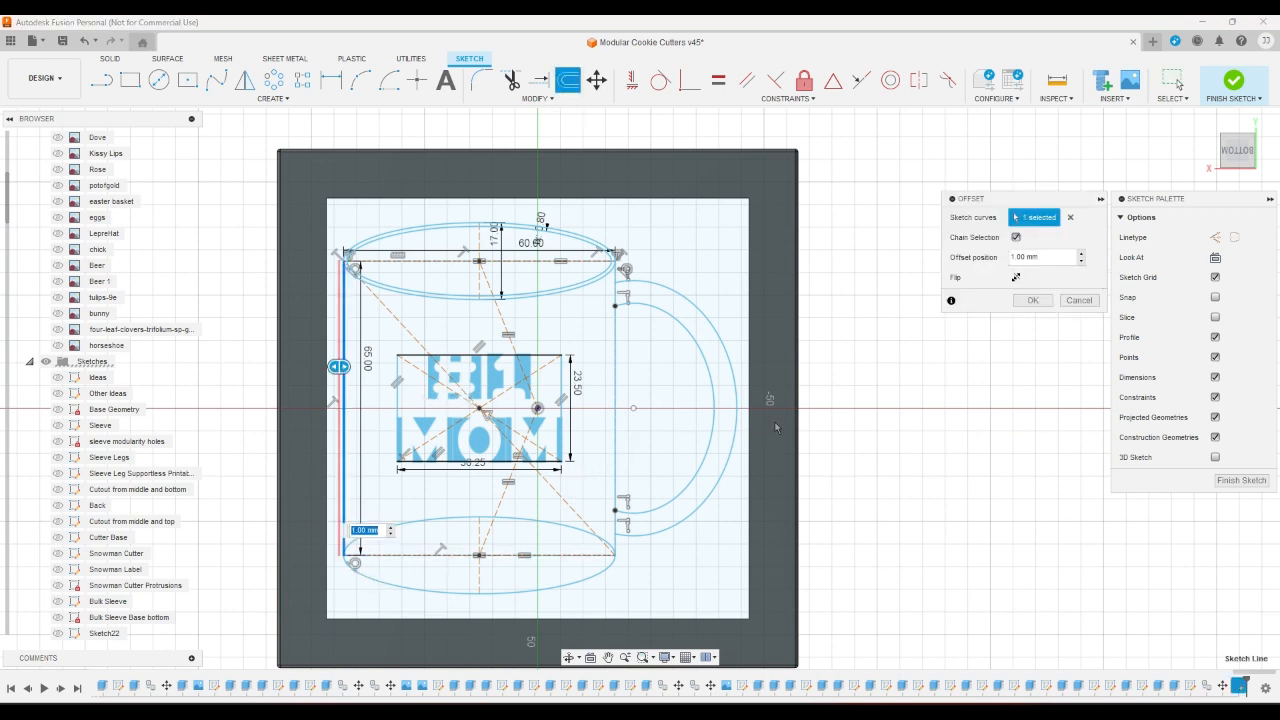
left_click(1081, 303)
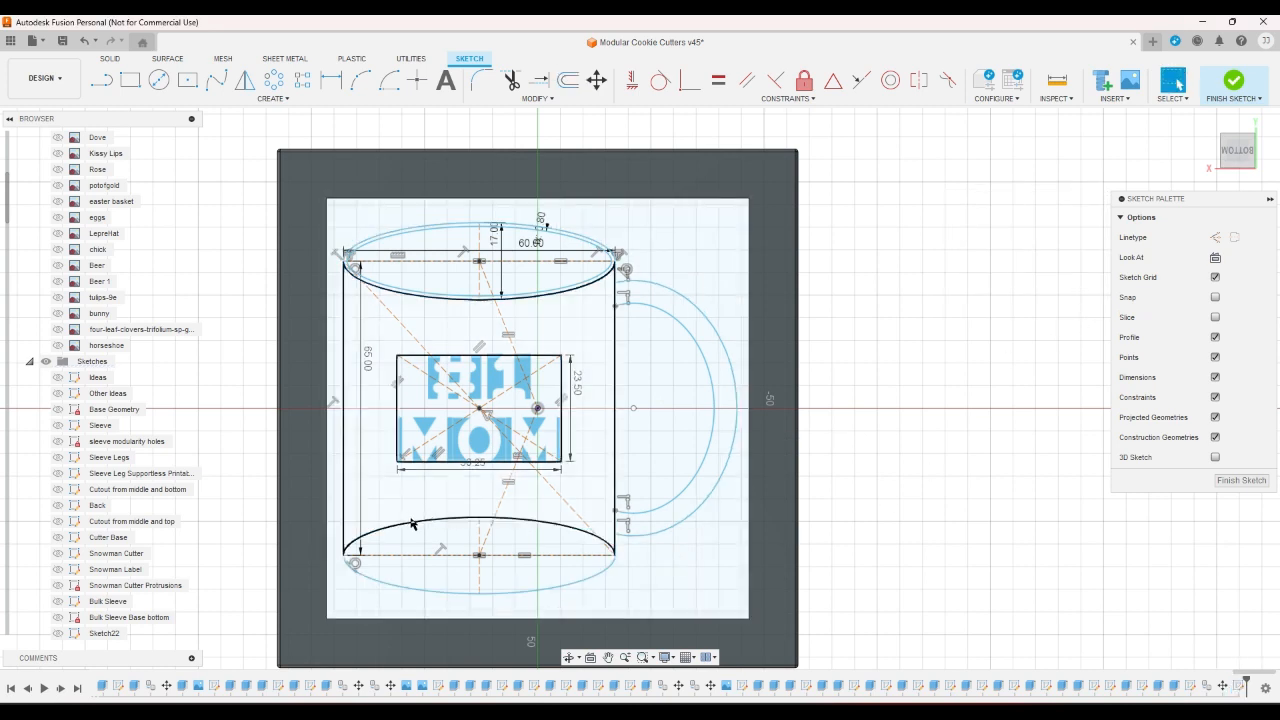
Trim the upper-left portion of the bottom ellipse that runs inside the mug outline
left_click(511, 80)
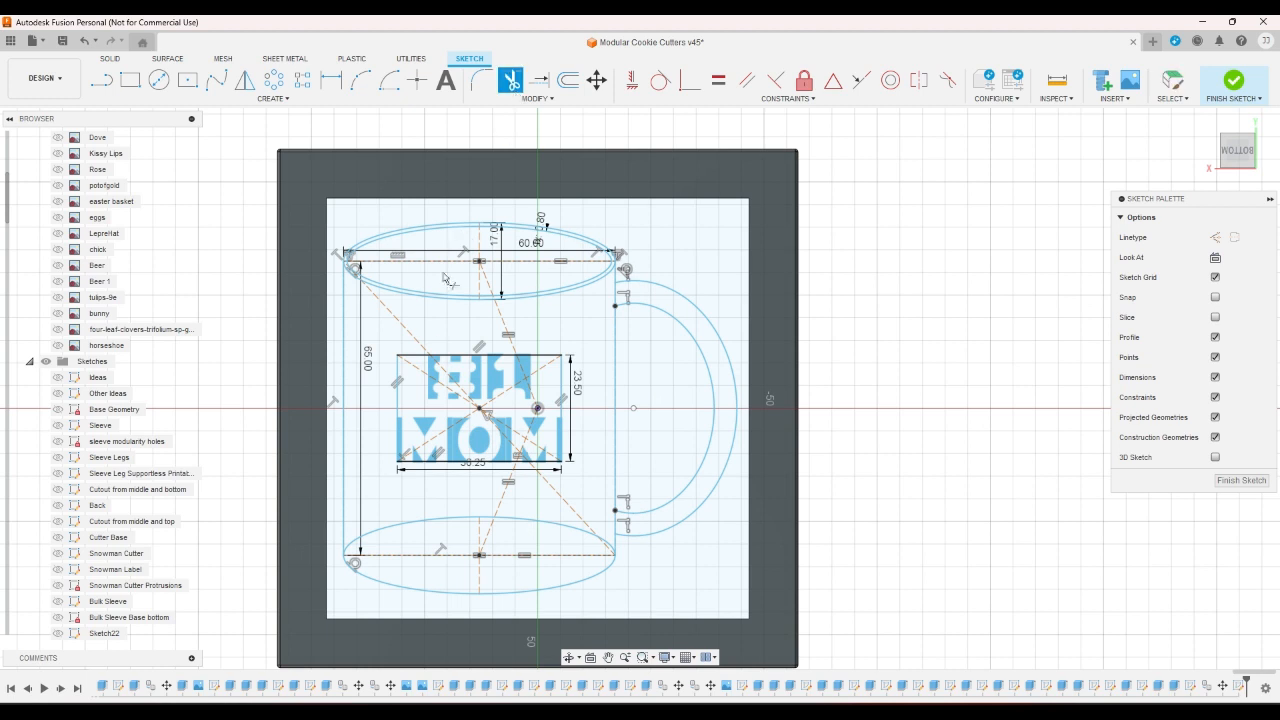
left_click(390, 528)
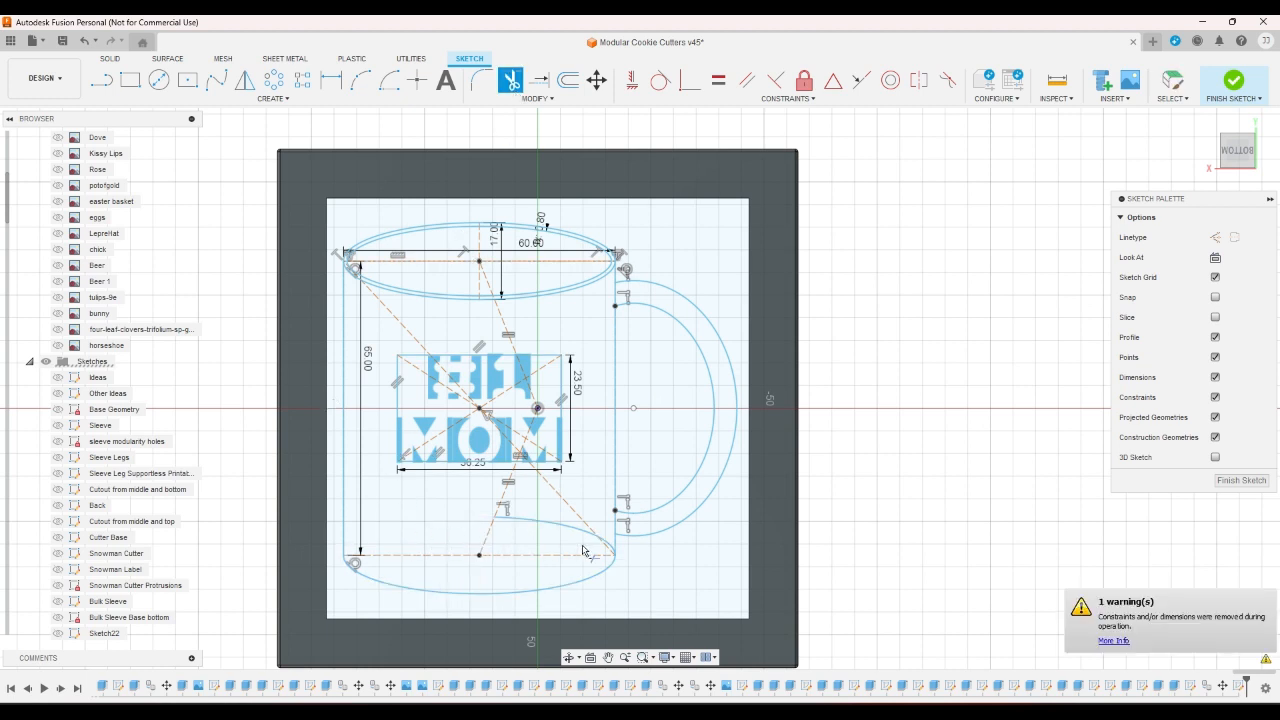
right_click(691, 554)
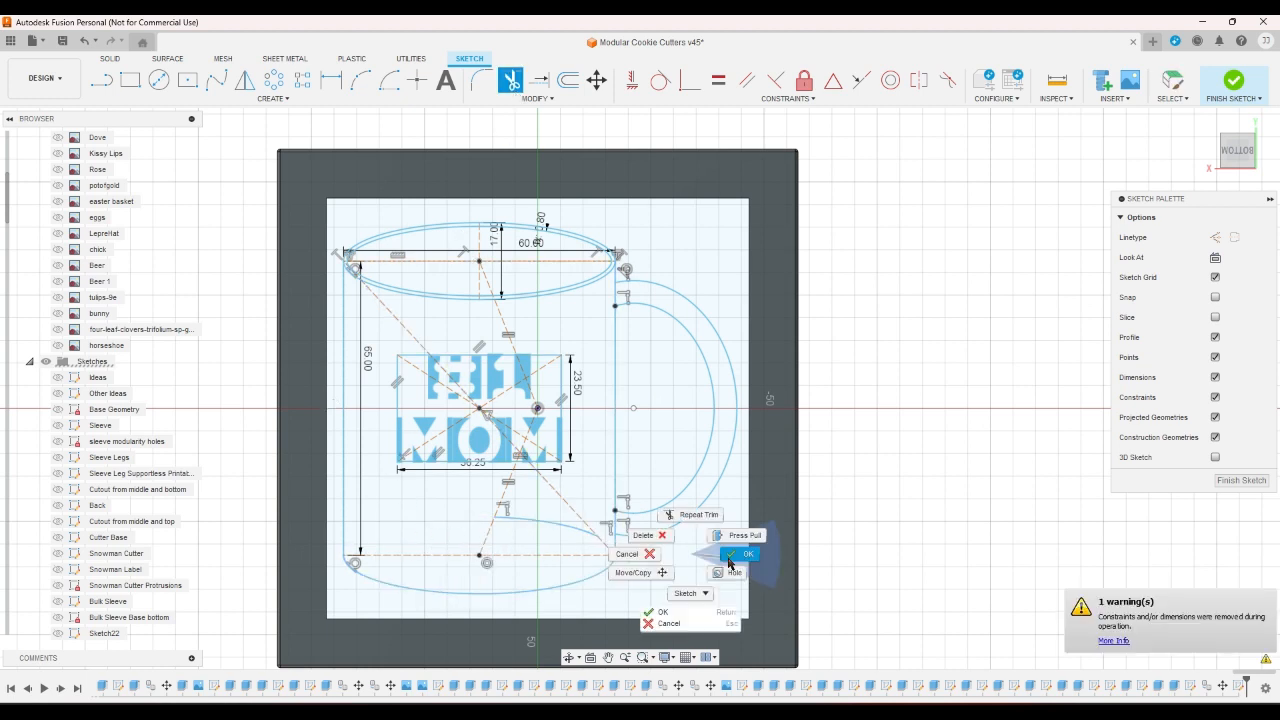
left_click(733, 562)
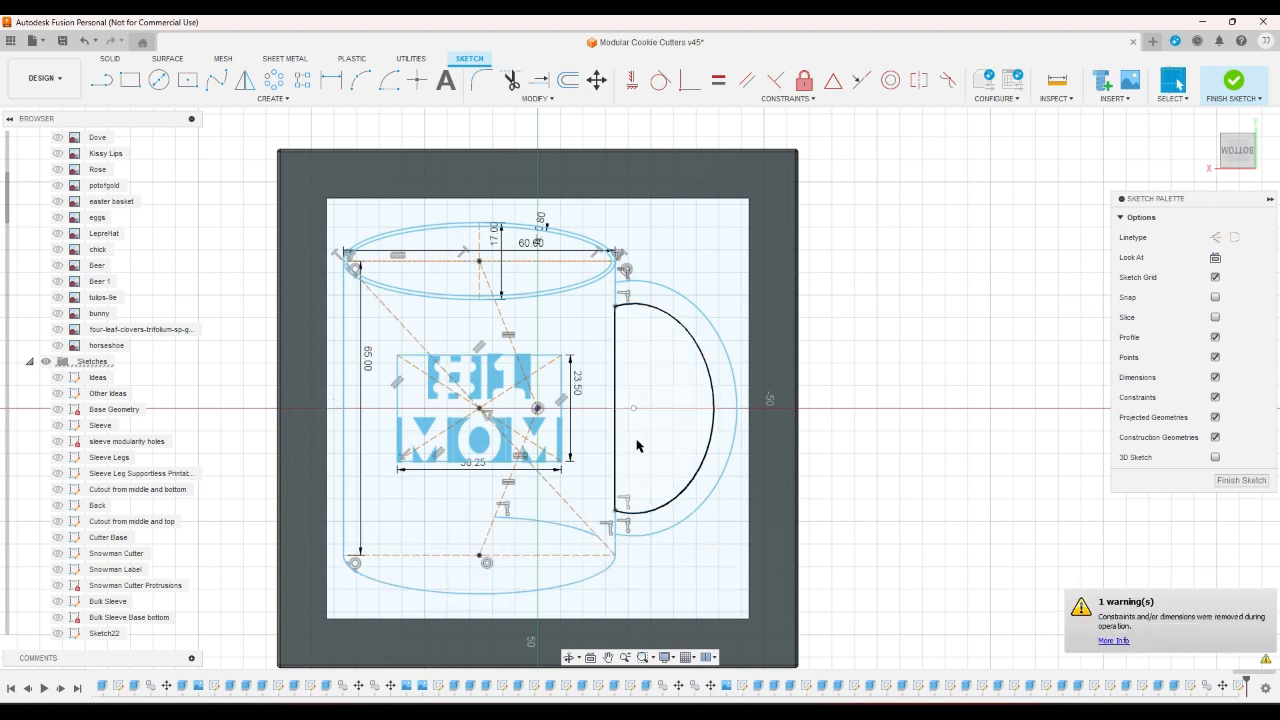
Offset the chained mug sides and curved bottom inward by the negative cutterthickness parameter
left_click(568, 80)
left_click(344, 465)
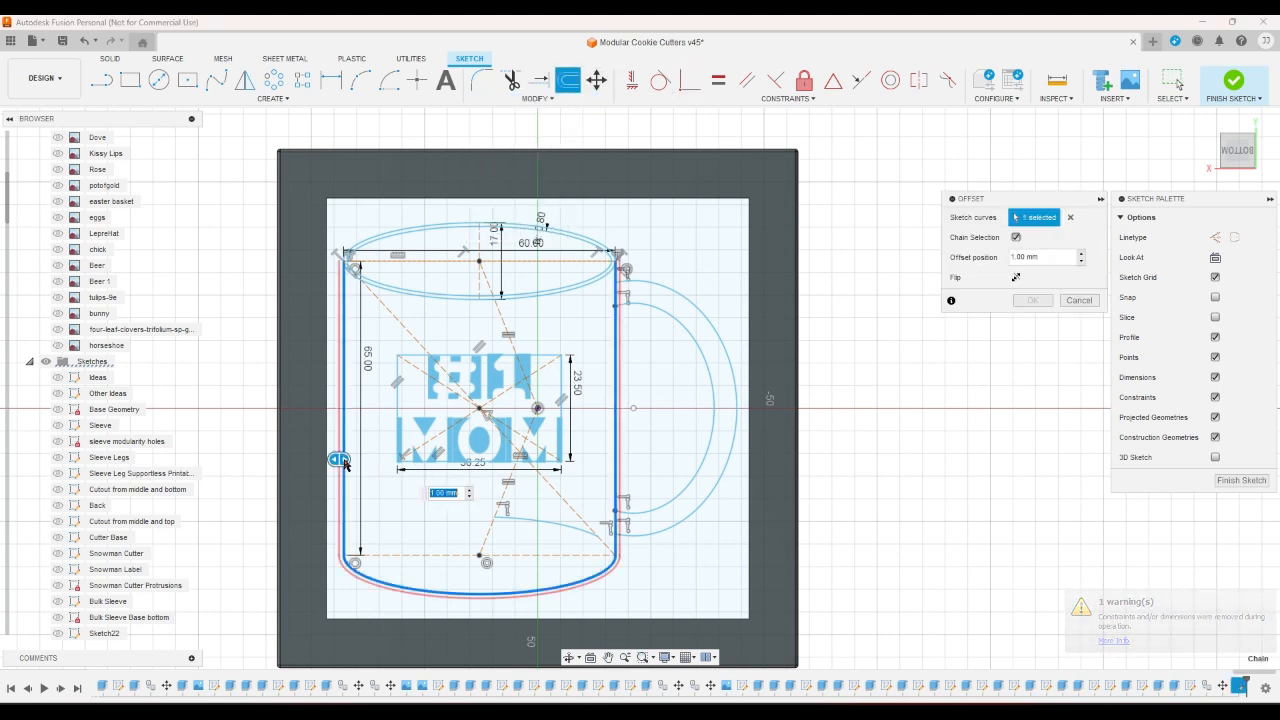
type("c")
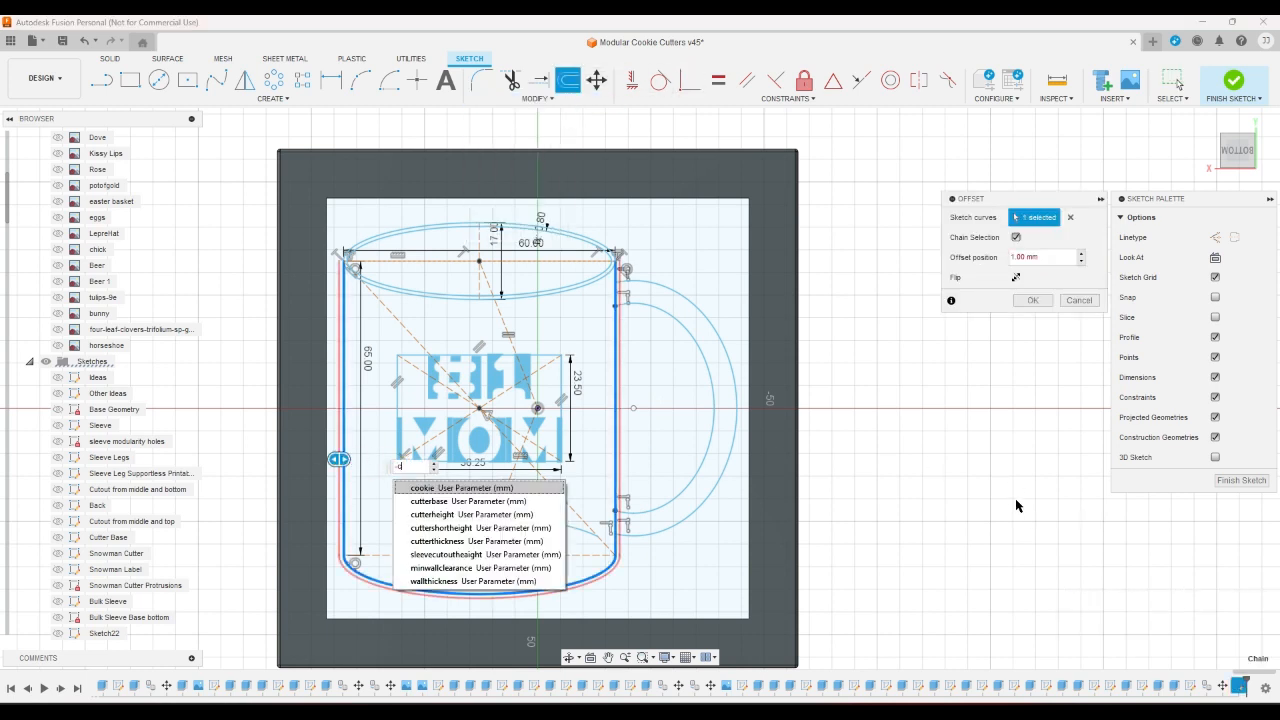
left_click(464, 540)
key("Return")
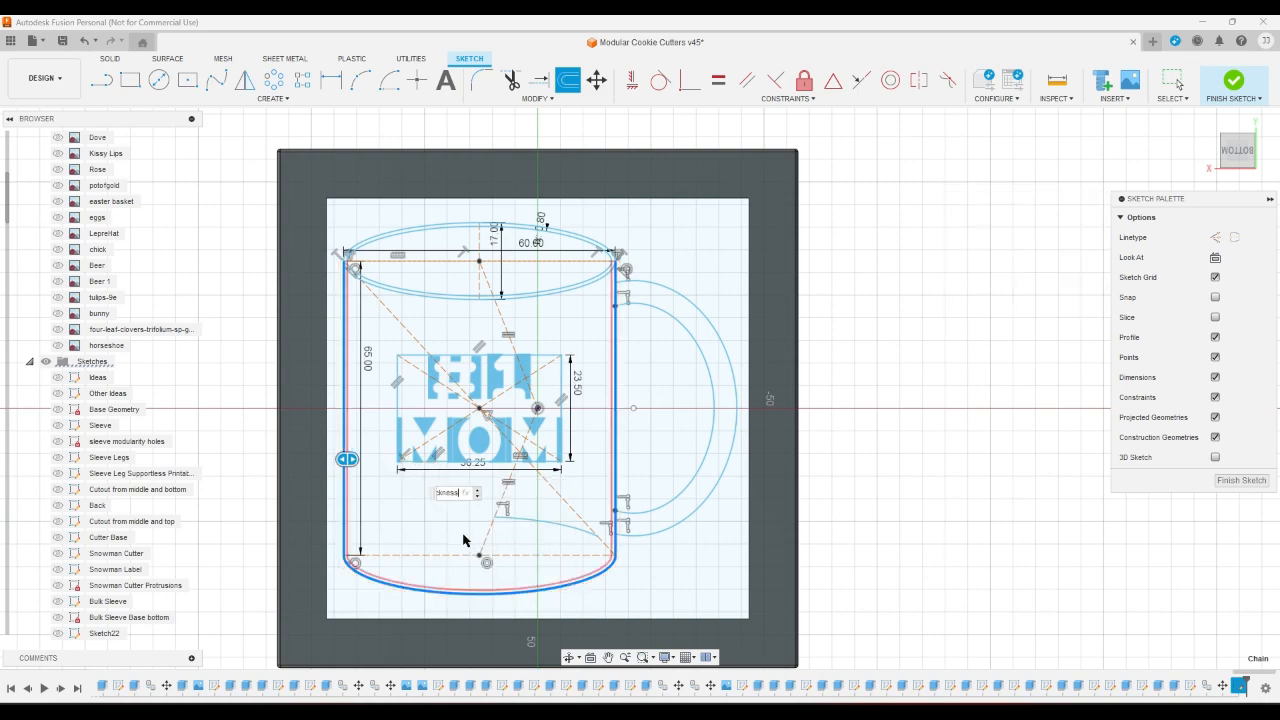
Delete the leftover piece of the bottom ellipse's upper arc inside the mug body
scroll(340, 258, "up", 10)
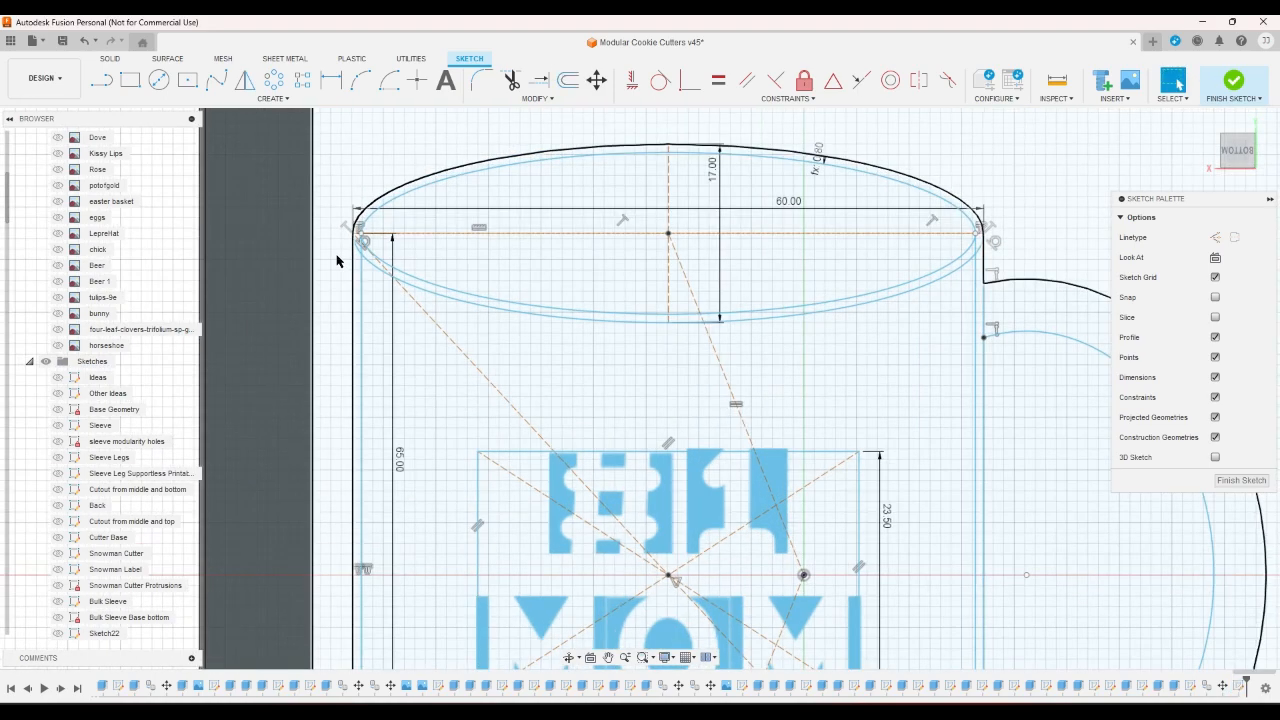
scroll(336, 260, "down", 5)
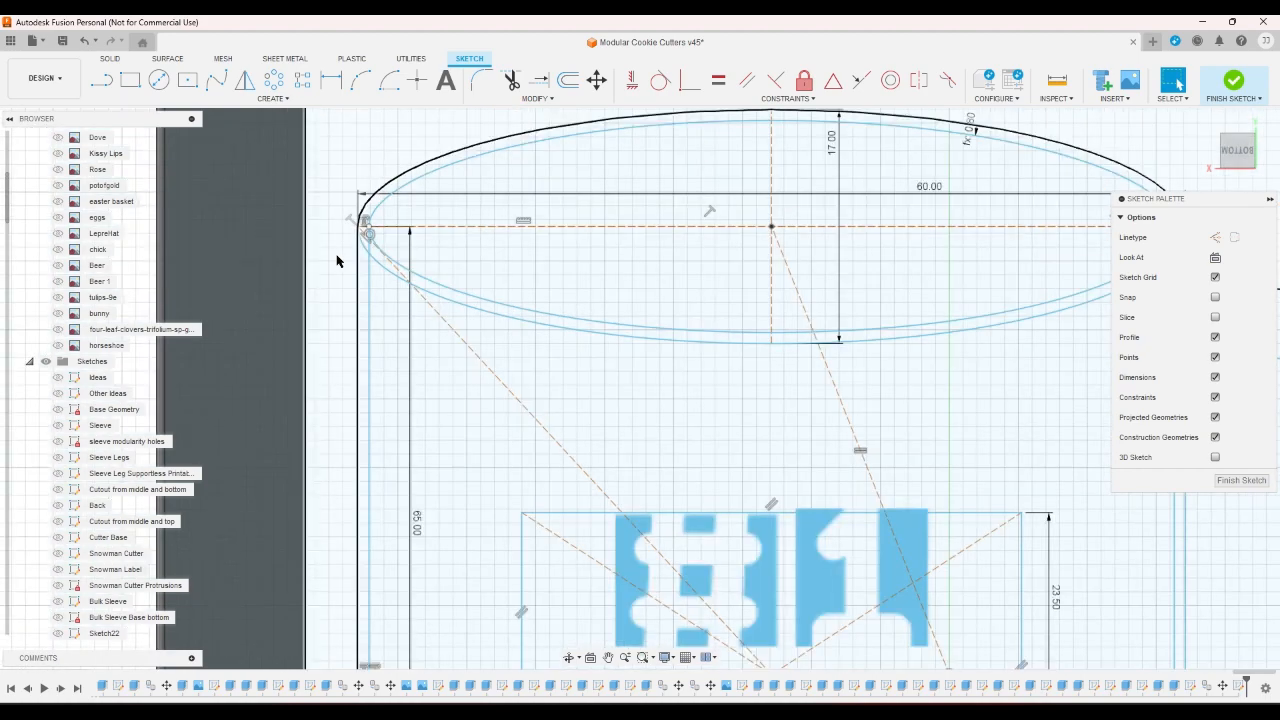
scroll(336, 260, "down", 3)
scroll(336, 260, "up", 2)
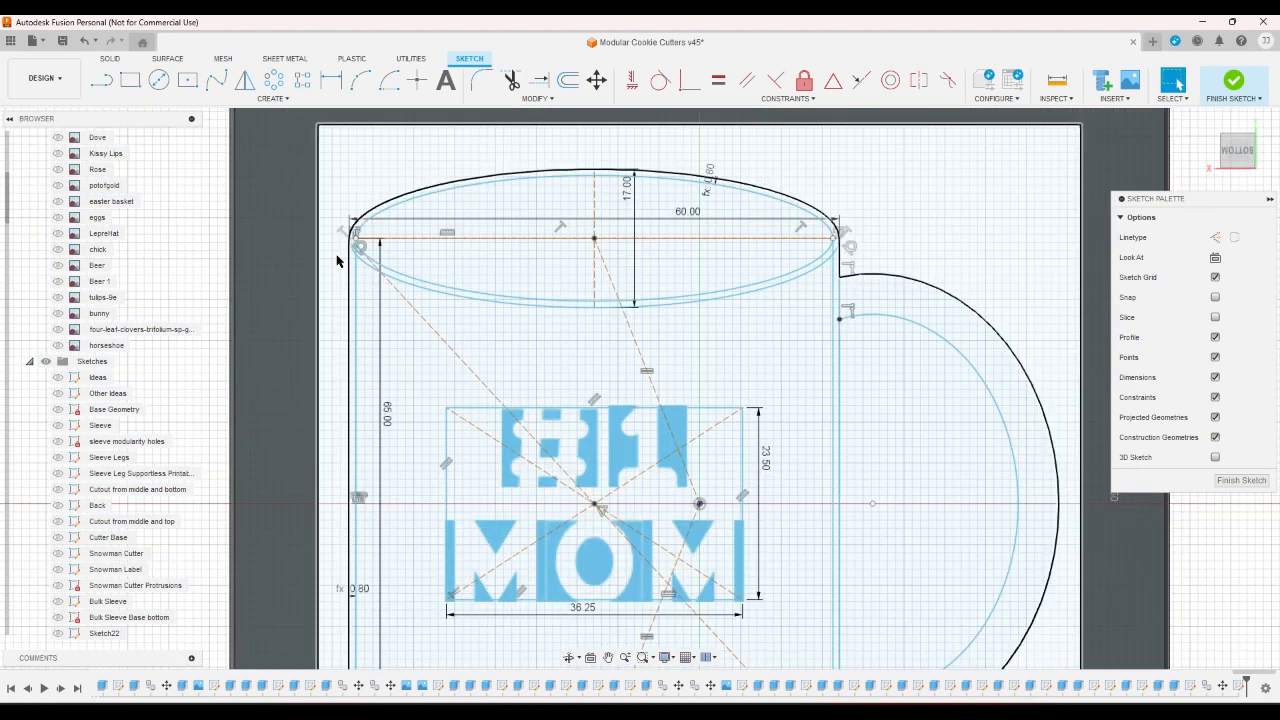
scroll(336, 260, "down", 1)
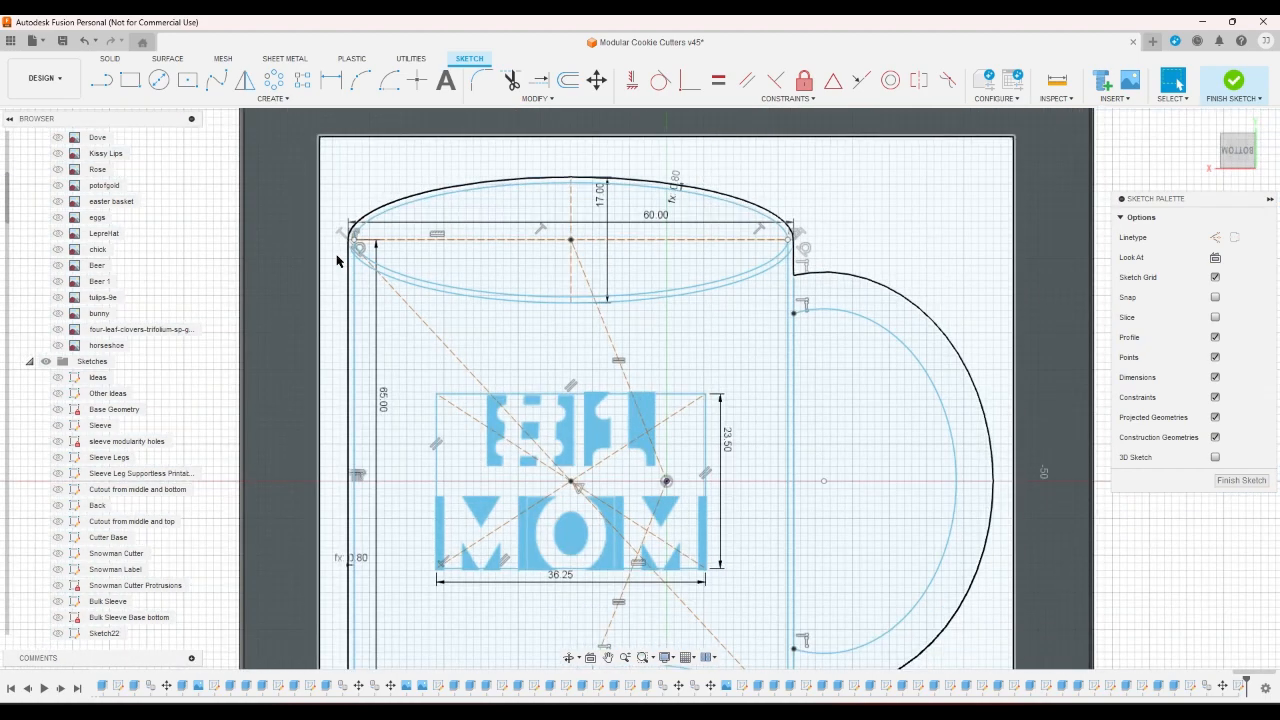
scroll(336, 260, "down", 3)
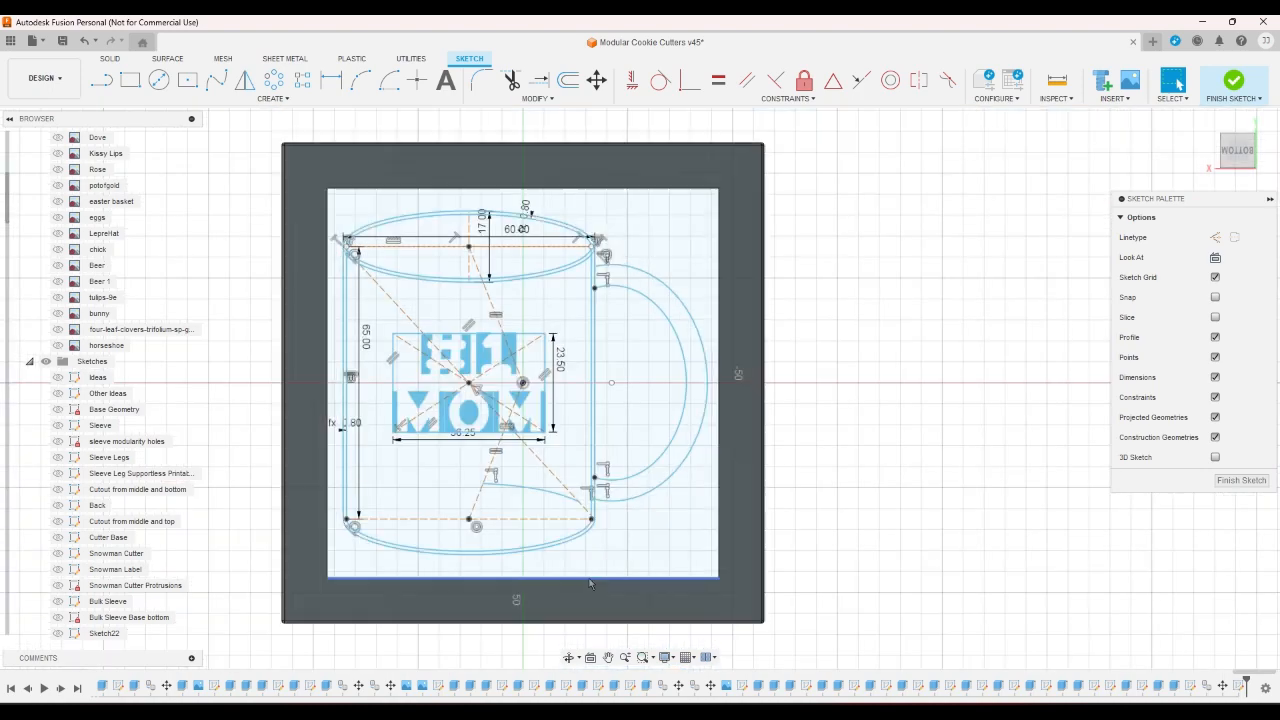
scroll(587, 540, "up", 2)
left_click(527, 476)
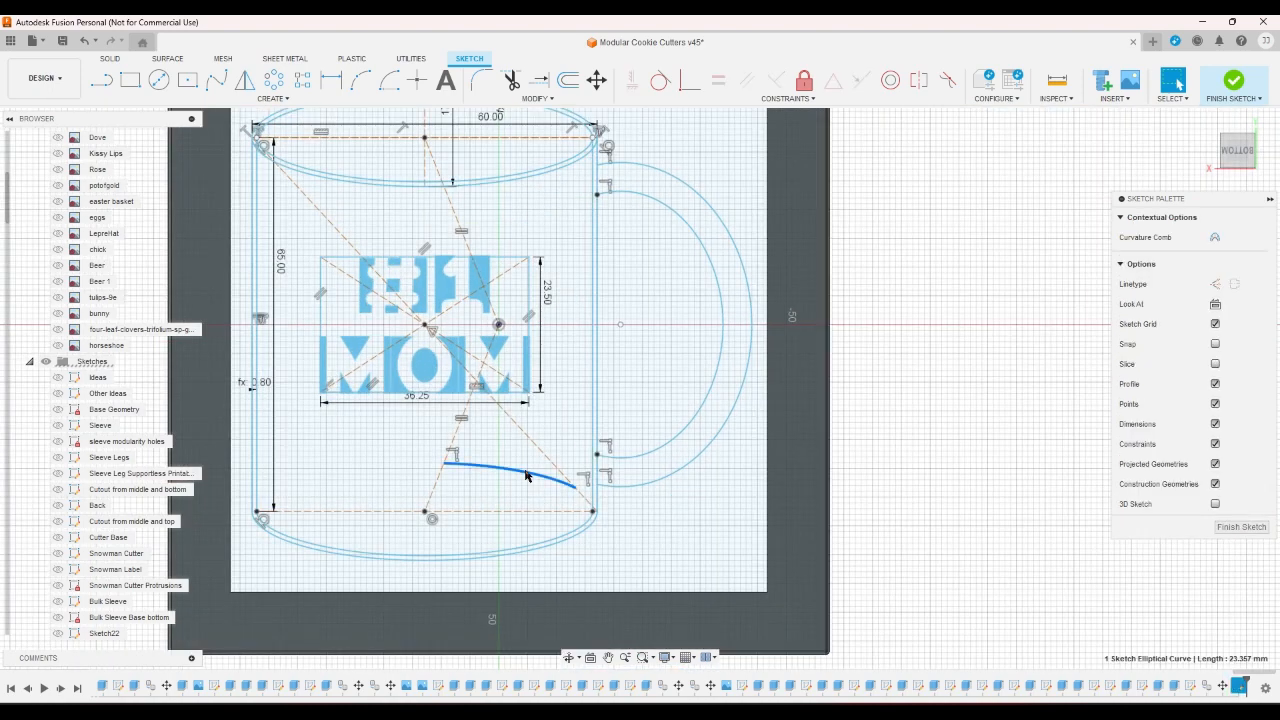
key("Delete")
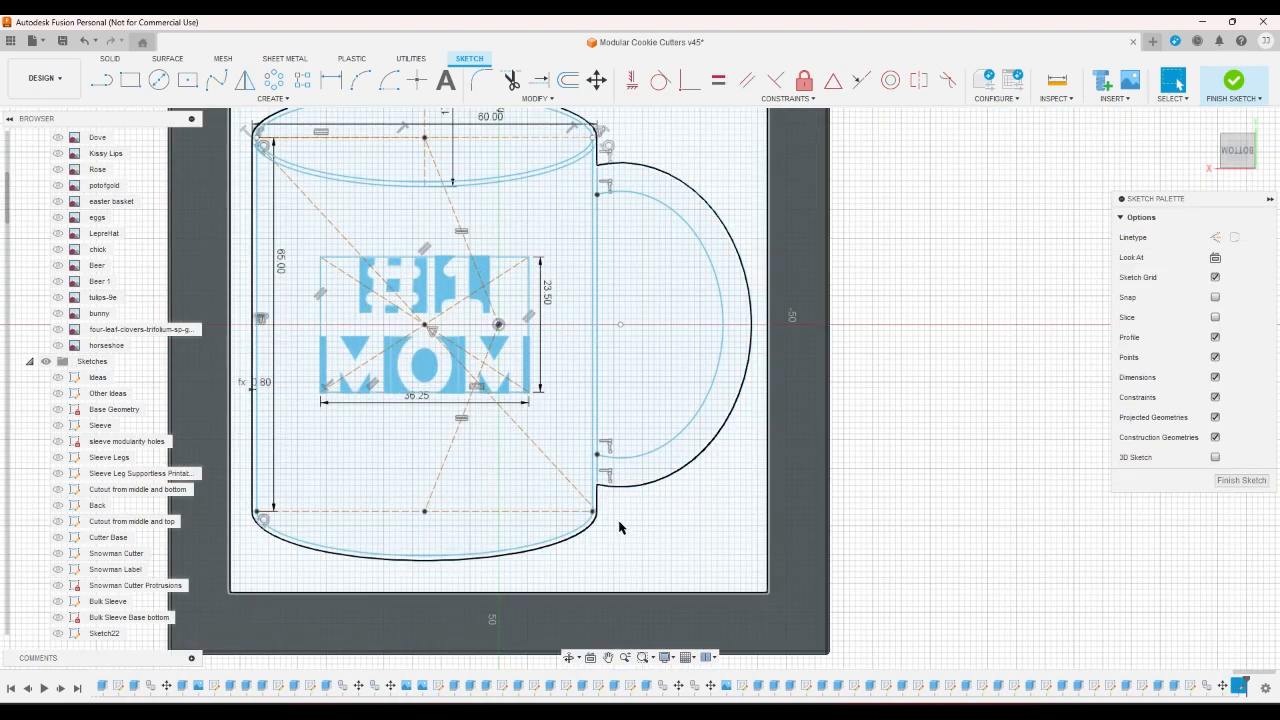
Extend both ends of the handle's outer curve to the mug's inner offset wall line
scroll(621, 494, "up", 3)
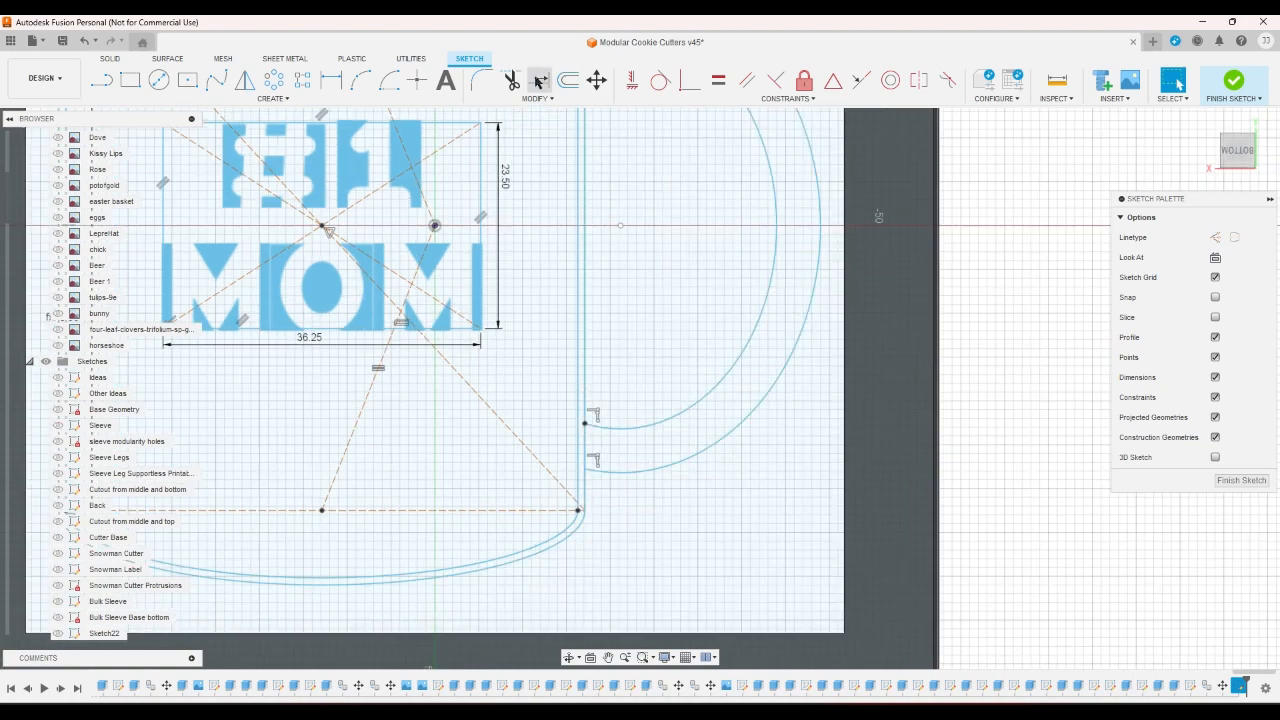
left_click(539, 80)
left_click(602, 473)
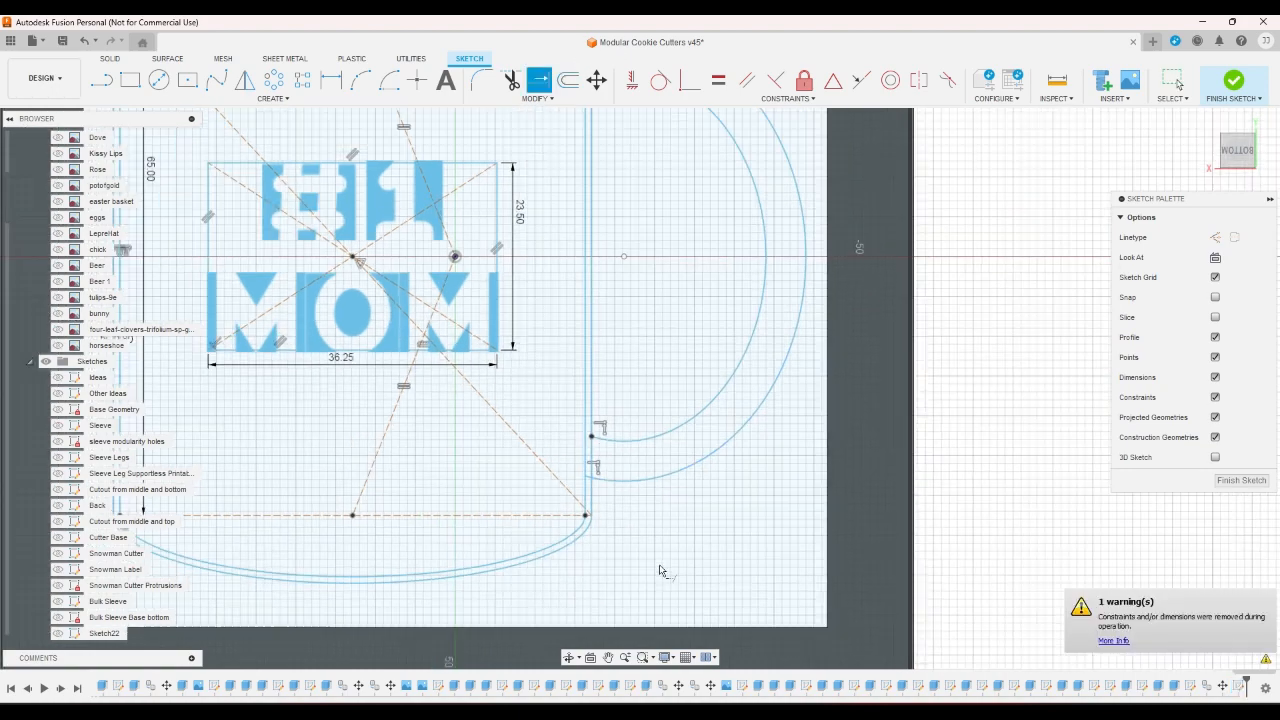
scroll(604, 440, "down", 5)
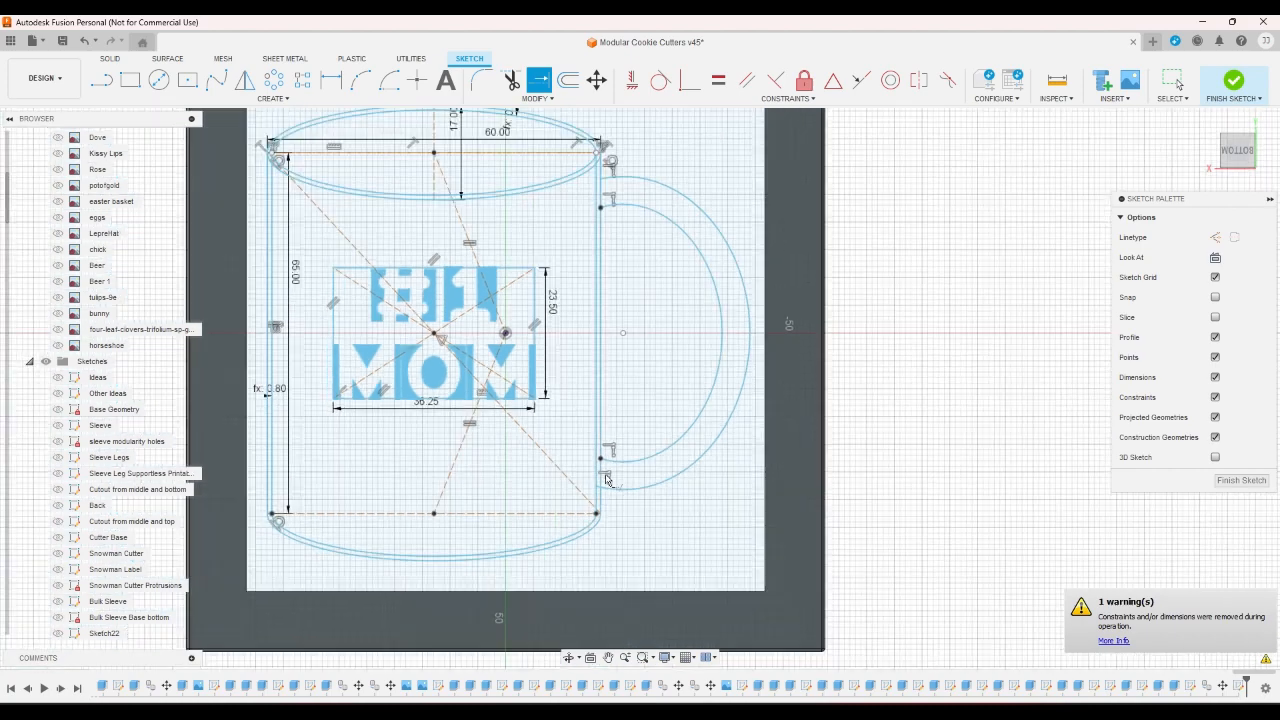
scroll(614, 281, "up", 5)
left_click(614, 281)
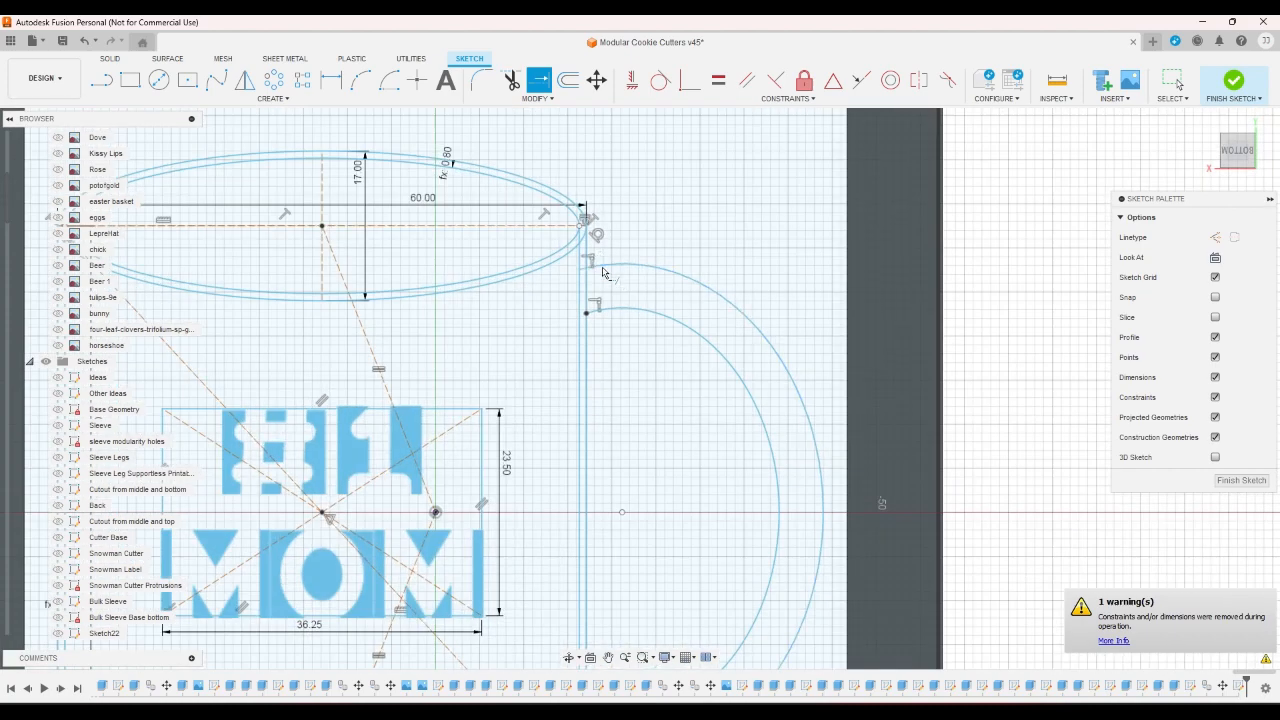
Offset the handle's outer curve inward by the negative cutterthickness parameter
left_click(570, 85)
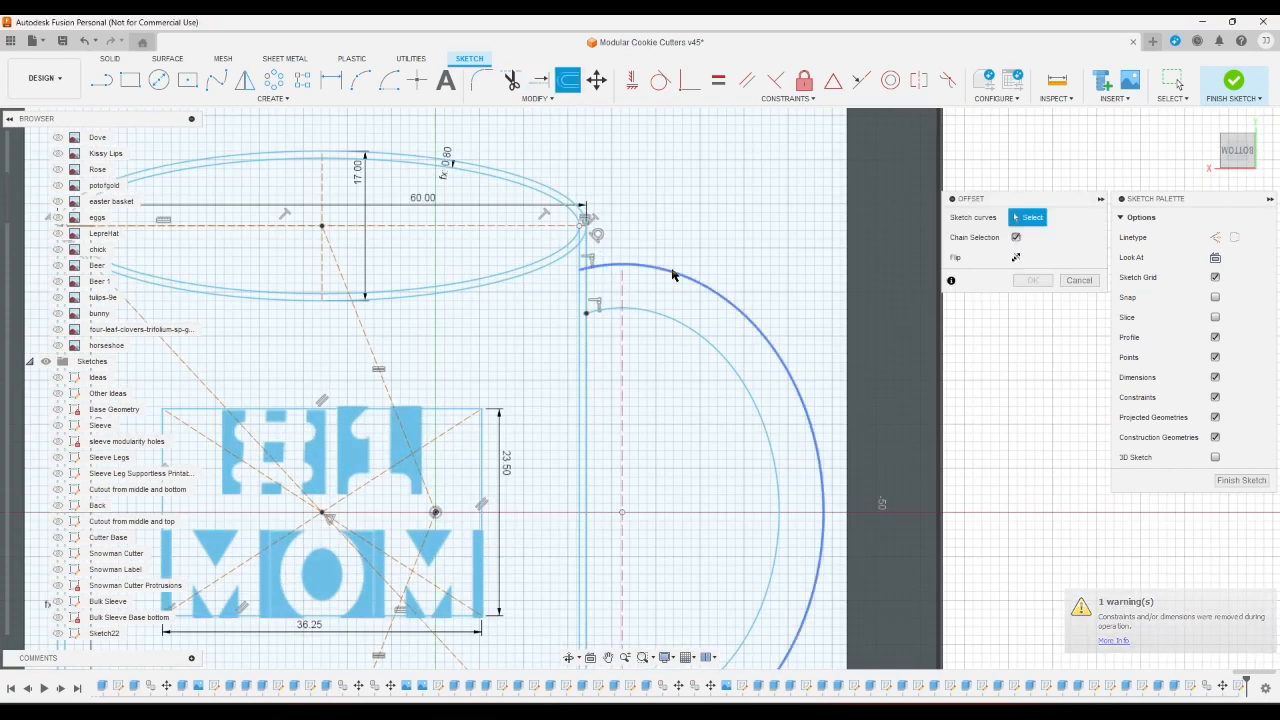
left_click(674, 265)
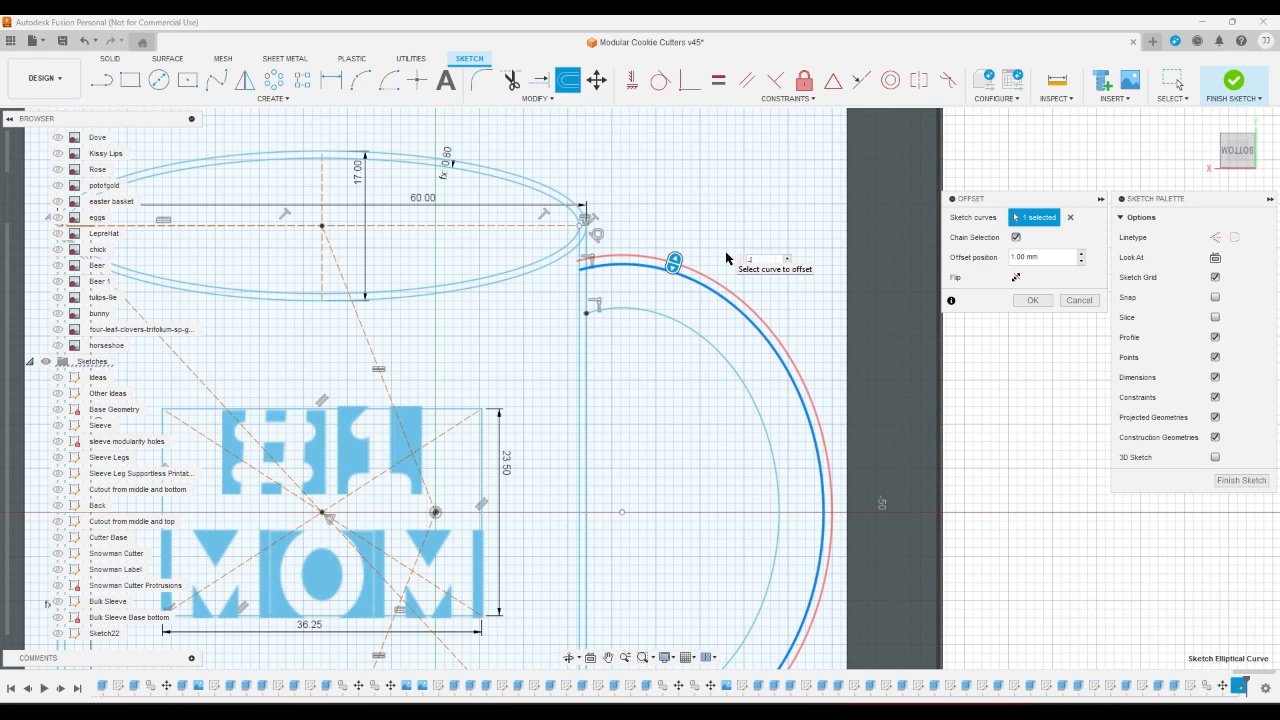
type("-c")
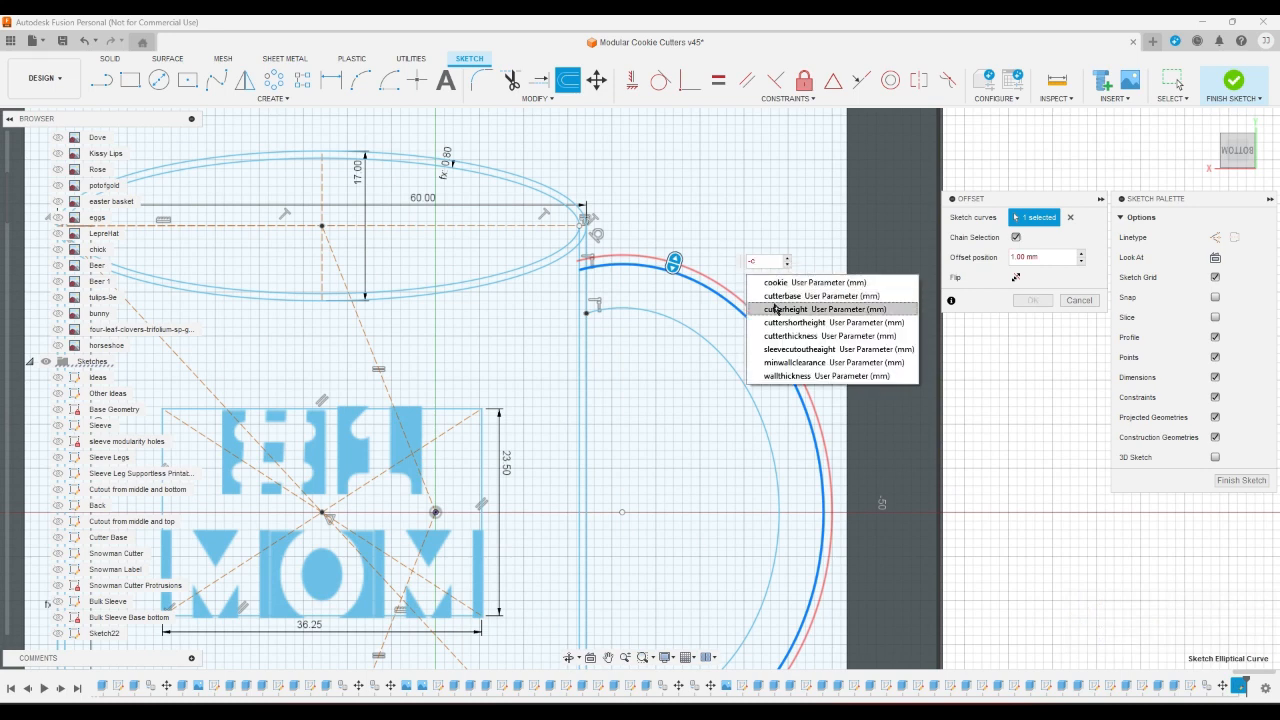
left_click(785, 338)
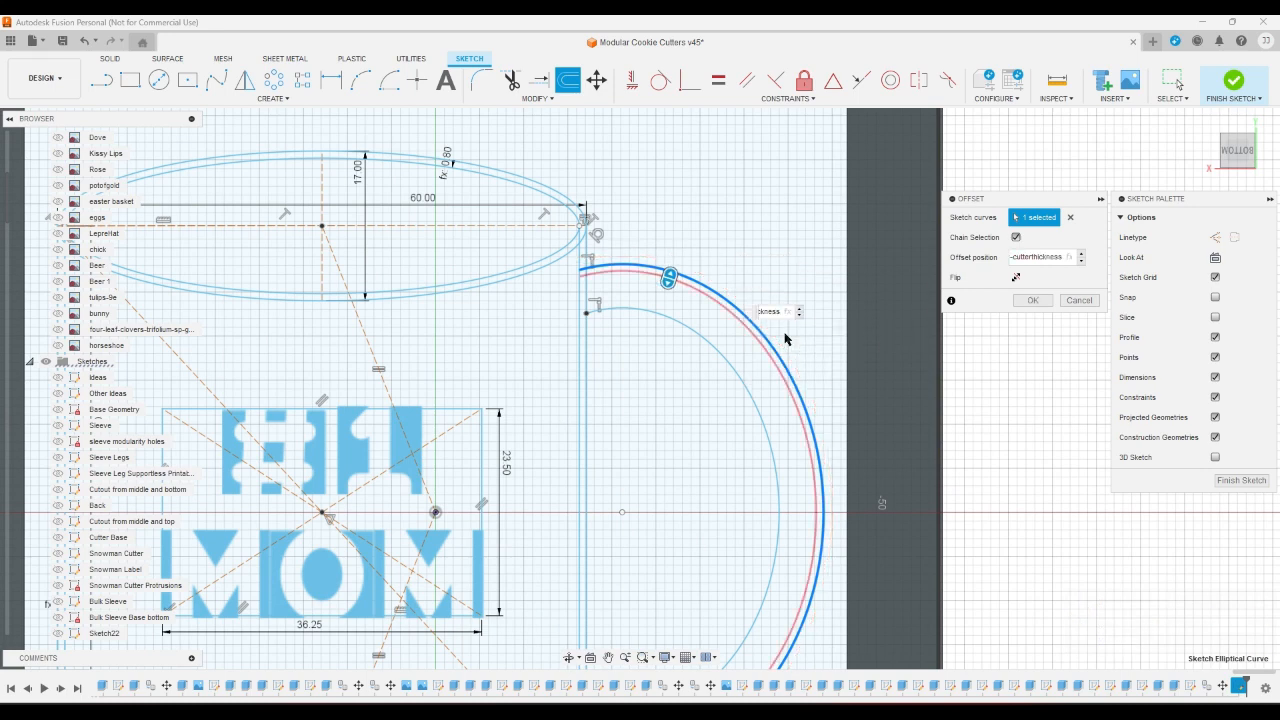
key("Return")
Offset the handle's inner curve outward, toward the outer handle curve, by the cutterthickness parameter
left_click(568, 80)
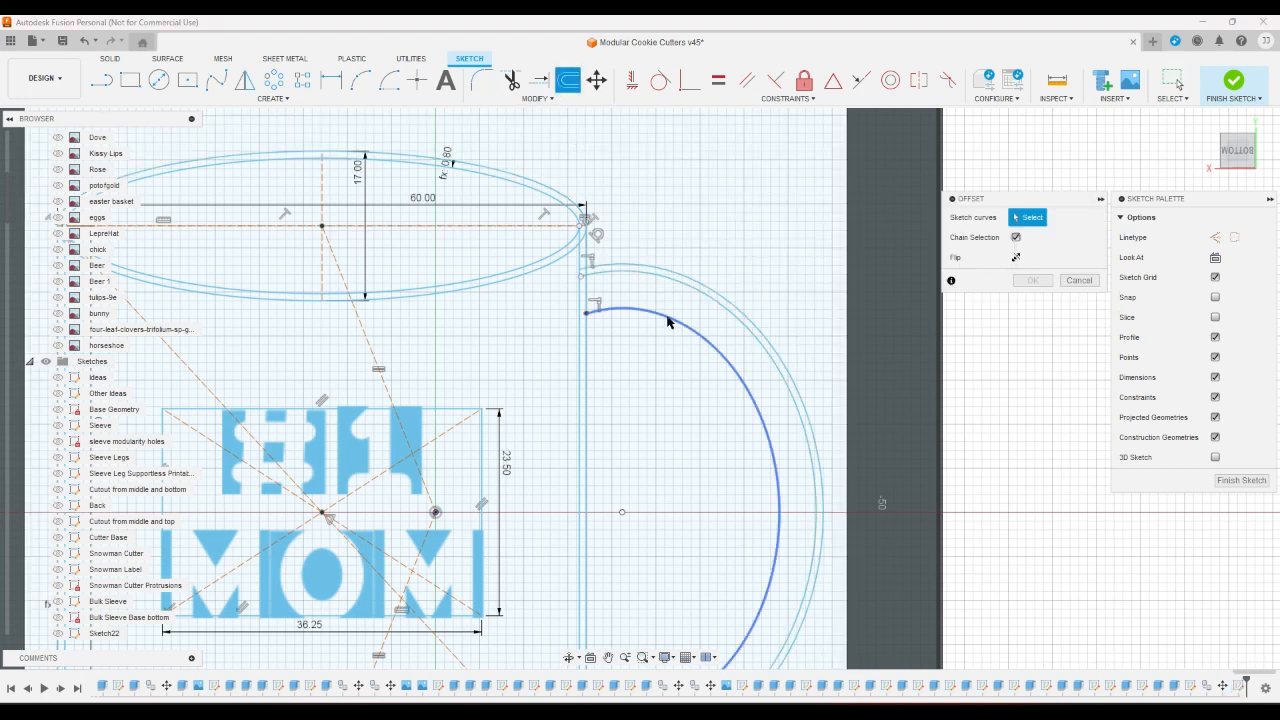
left_click(668, 307)
type("-c")
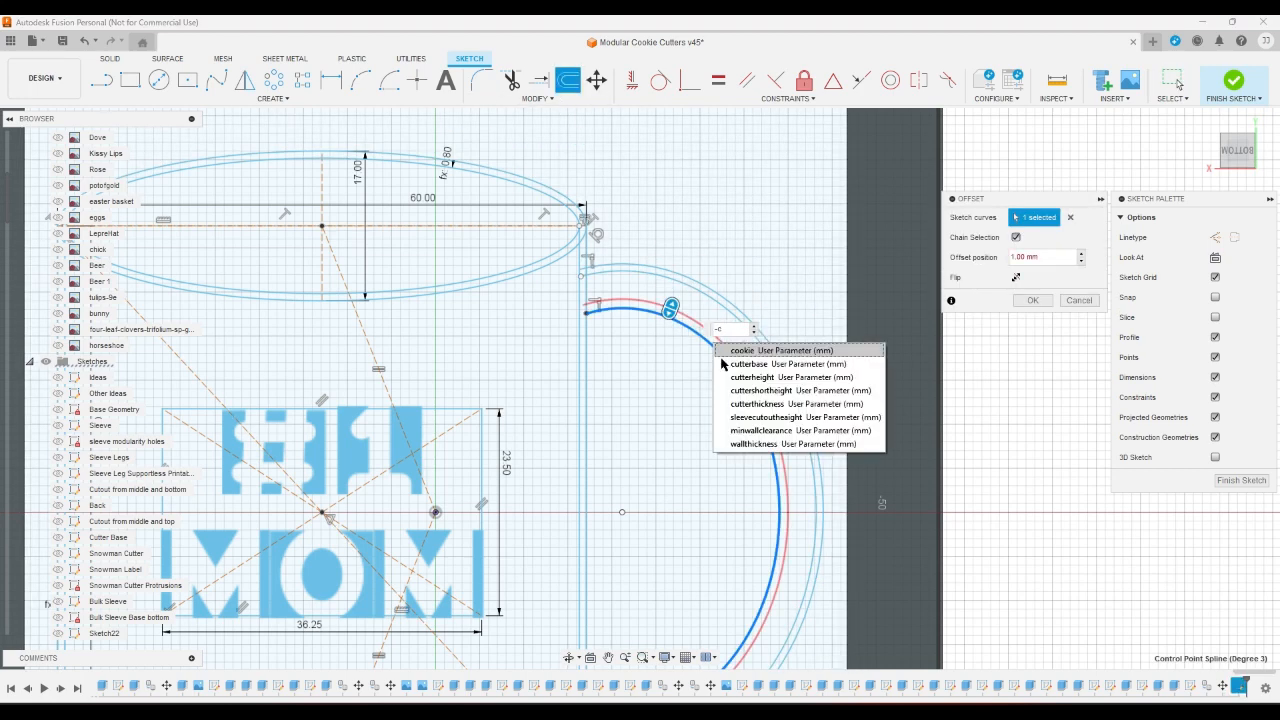
left_click(777, 410)
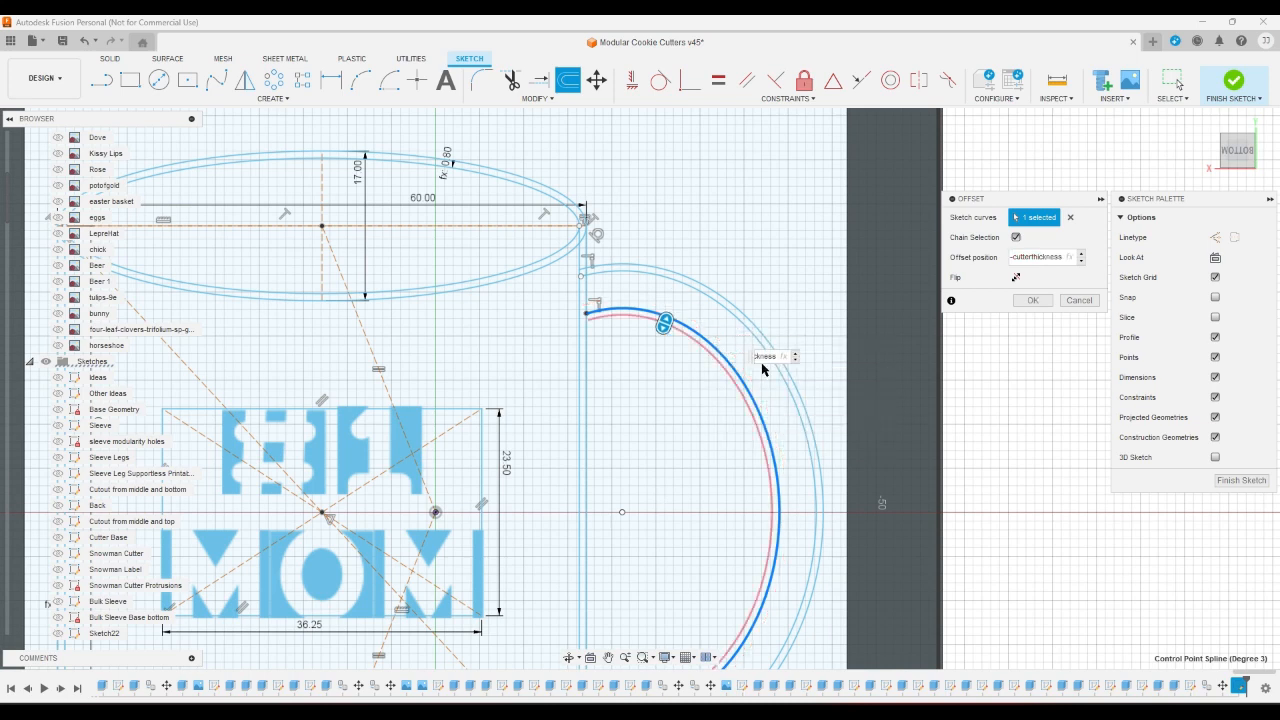
key("Home")
key("Return")
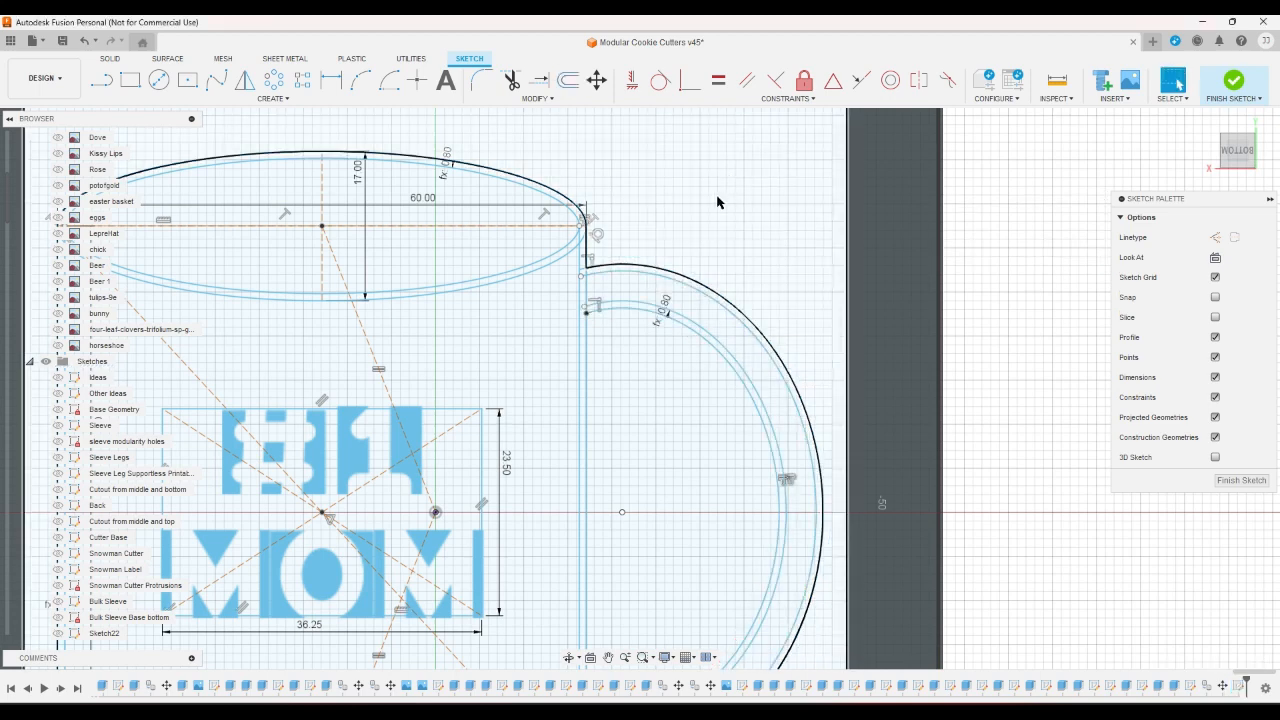
scroll(607, 233, "down", 2)
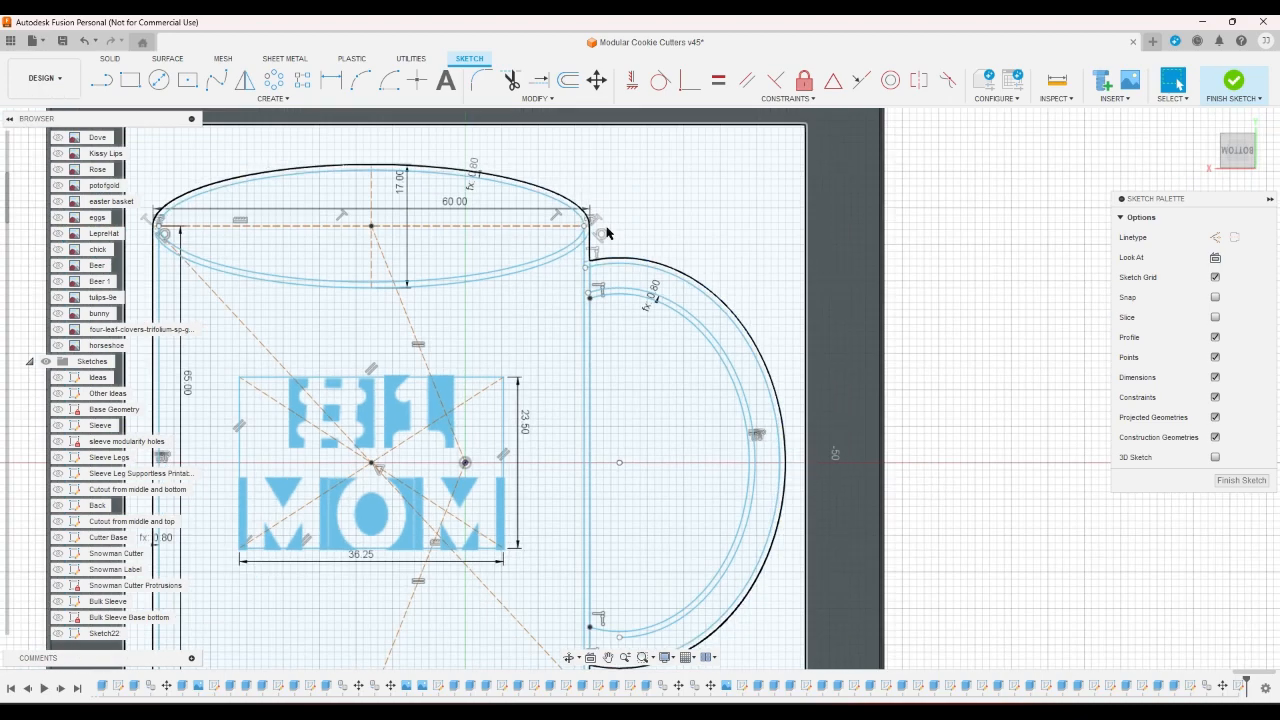
scroll(607, 233, "down", 1)
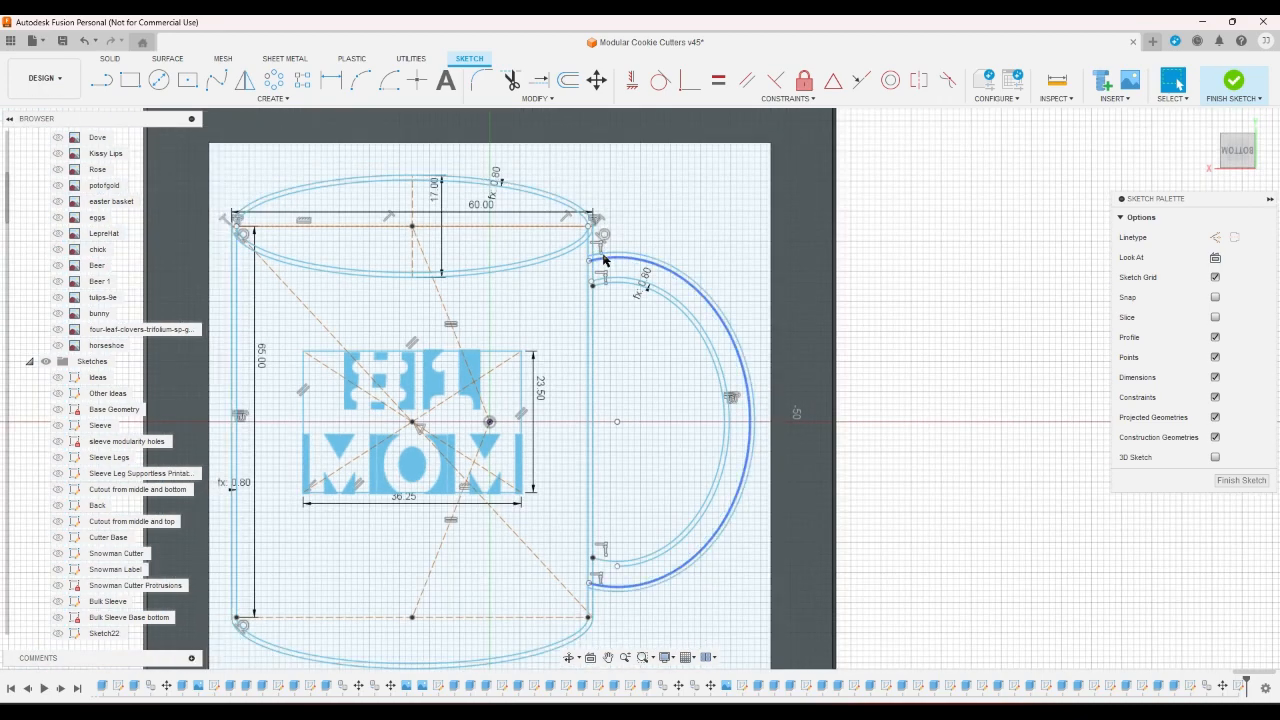
left_click(593, 247)
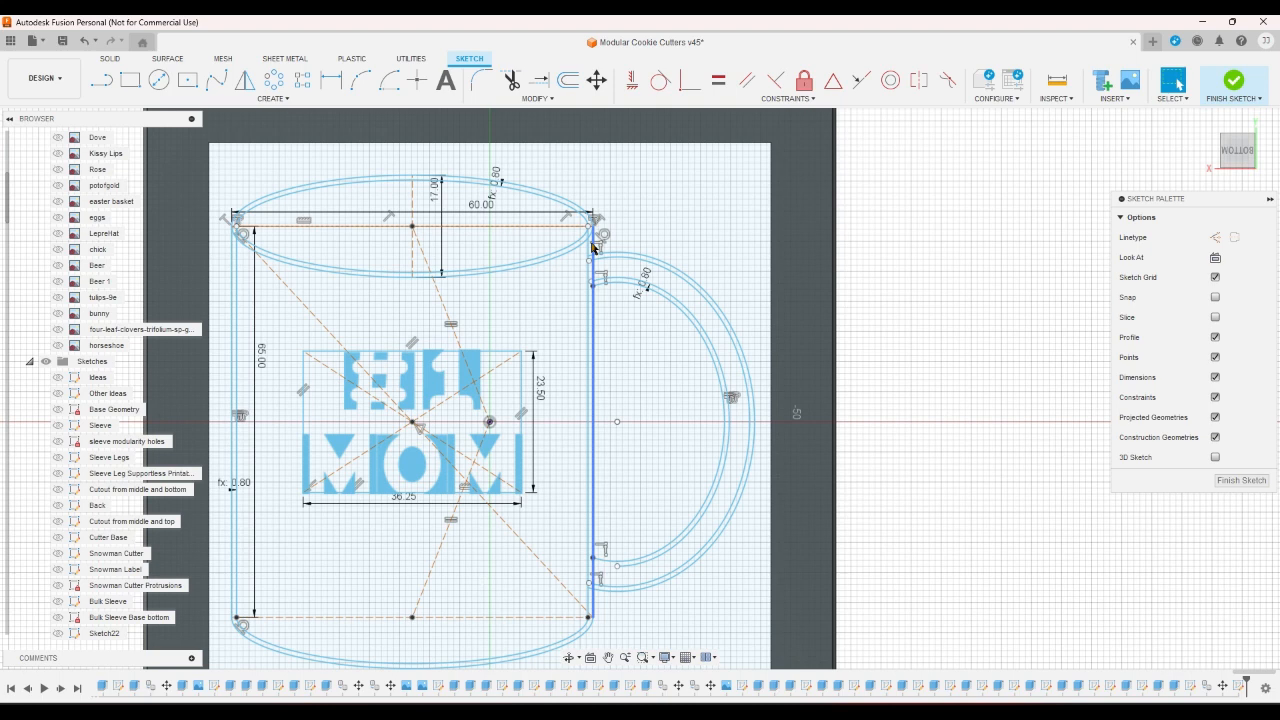
left_click(1233, 80)
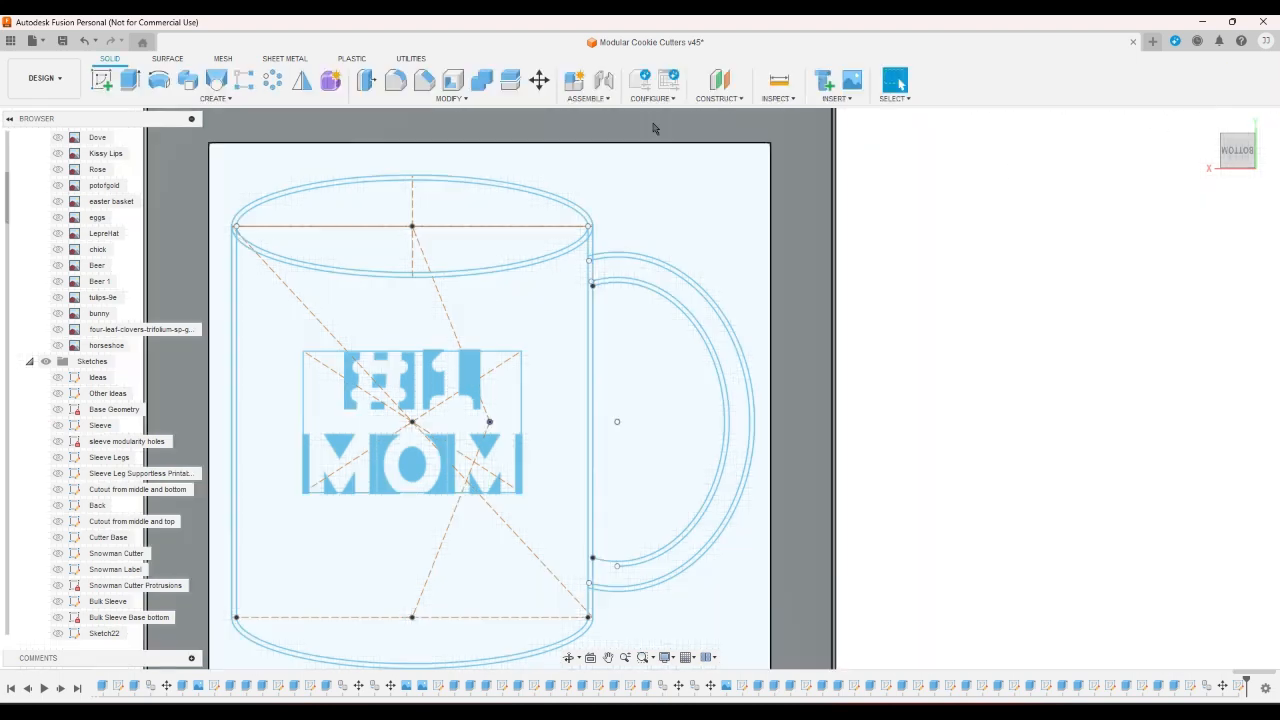
left_click(129, 80)
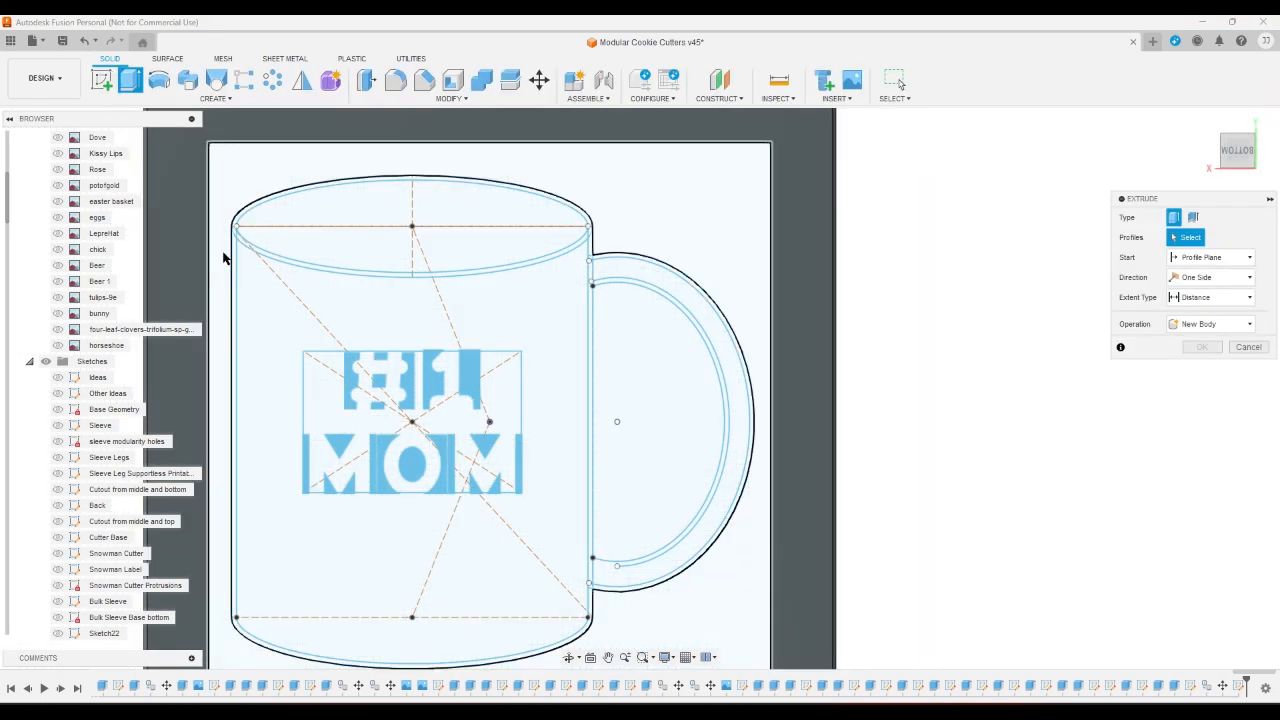
left_click(224, 255)
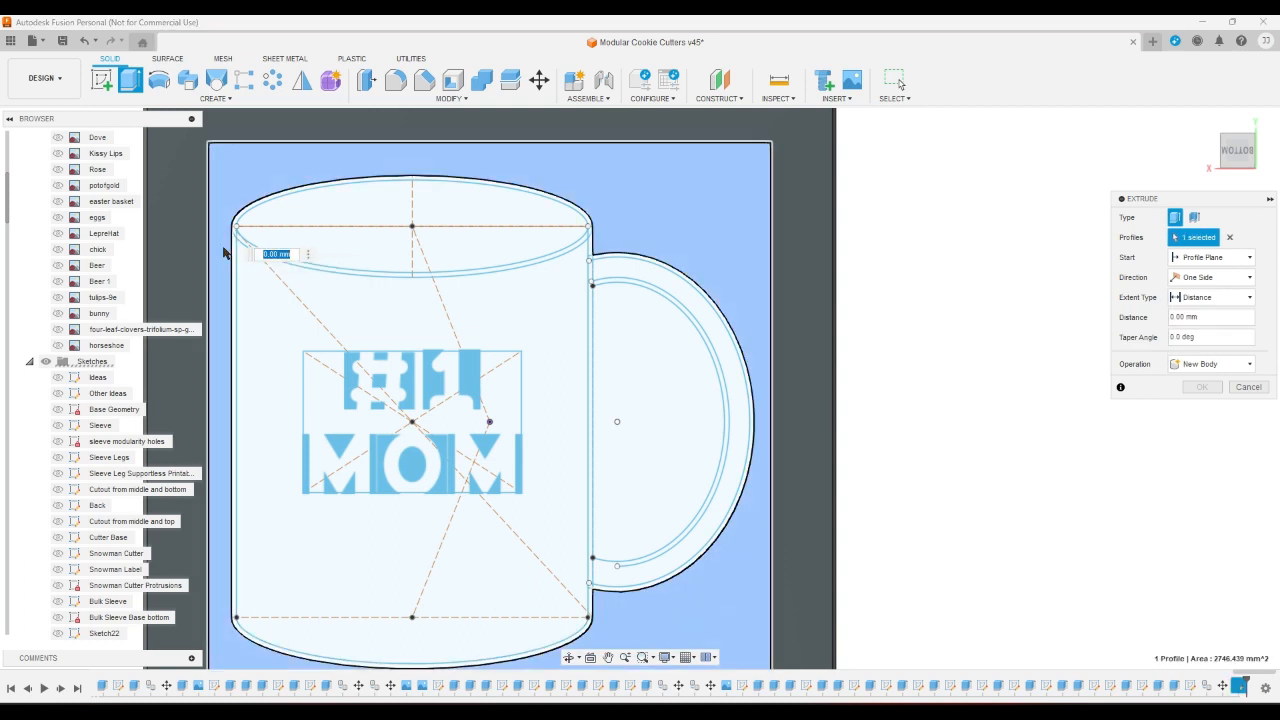
left_click(224, 251)
left_click(235, 248)
left_click(236, 234)
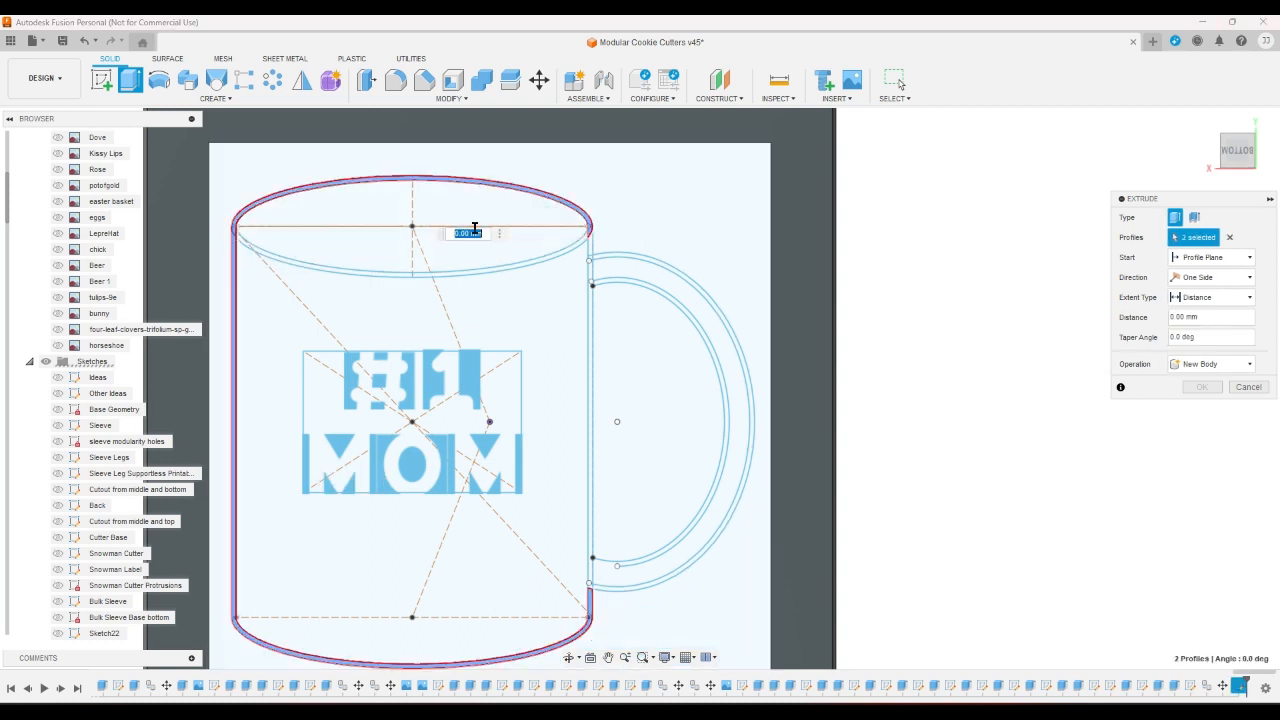
left_click(591, 240)
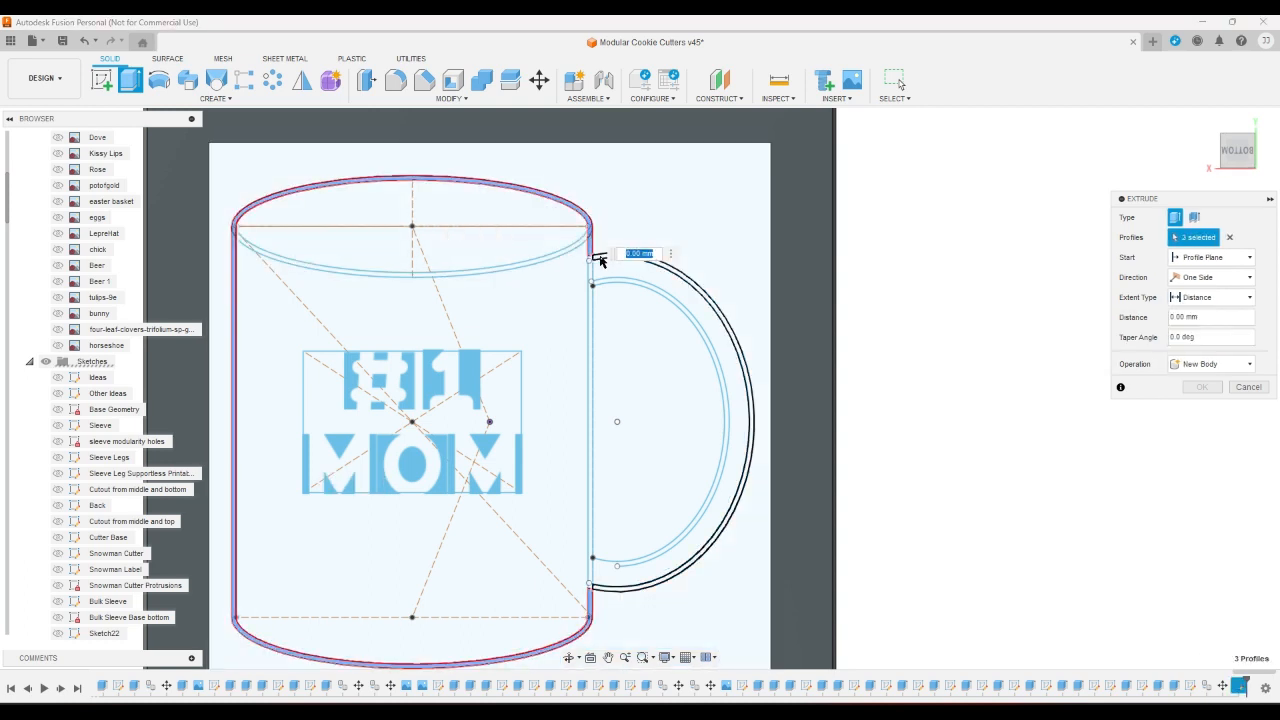
left_click(600, 257)
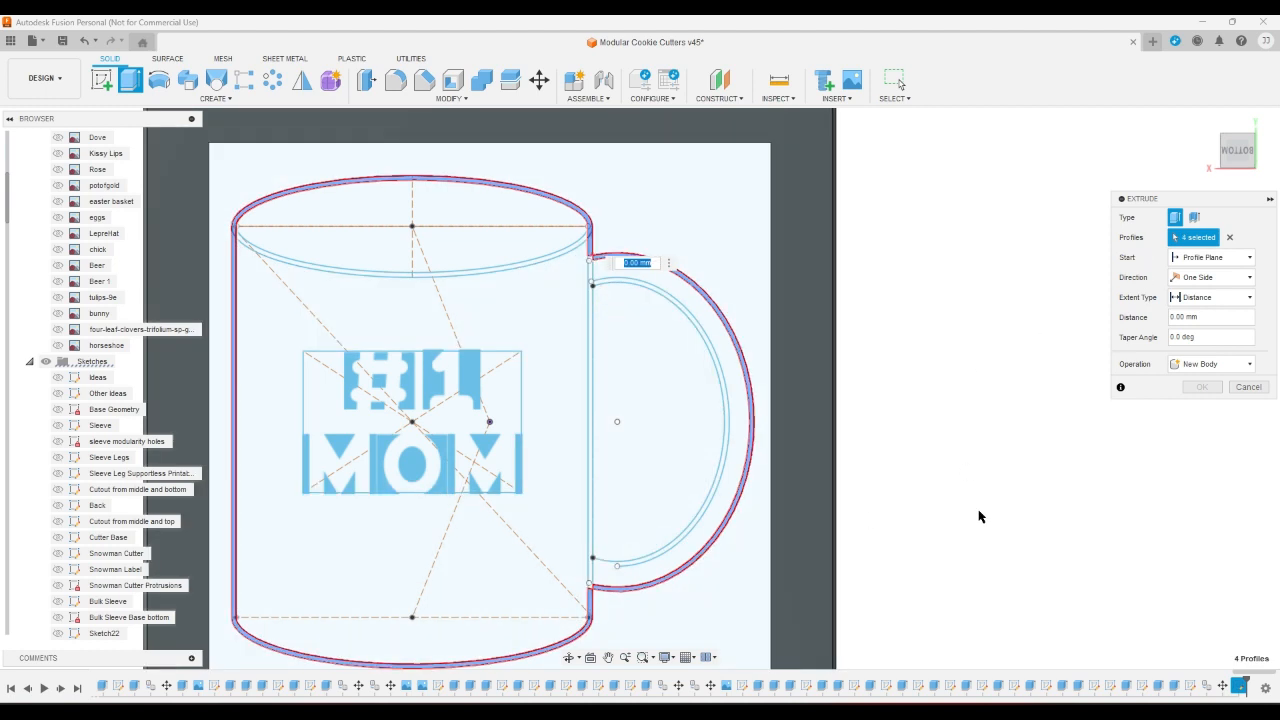
left_click(1247, 387)
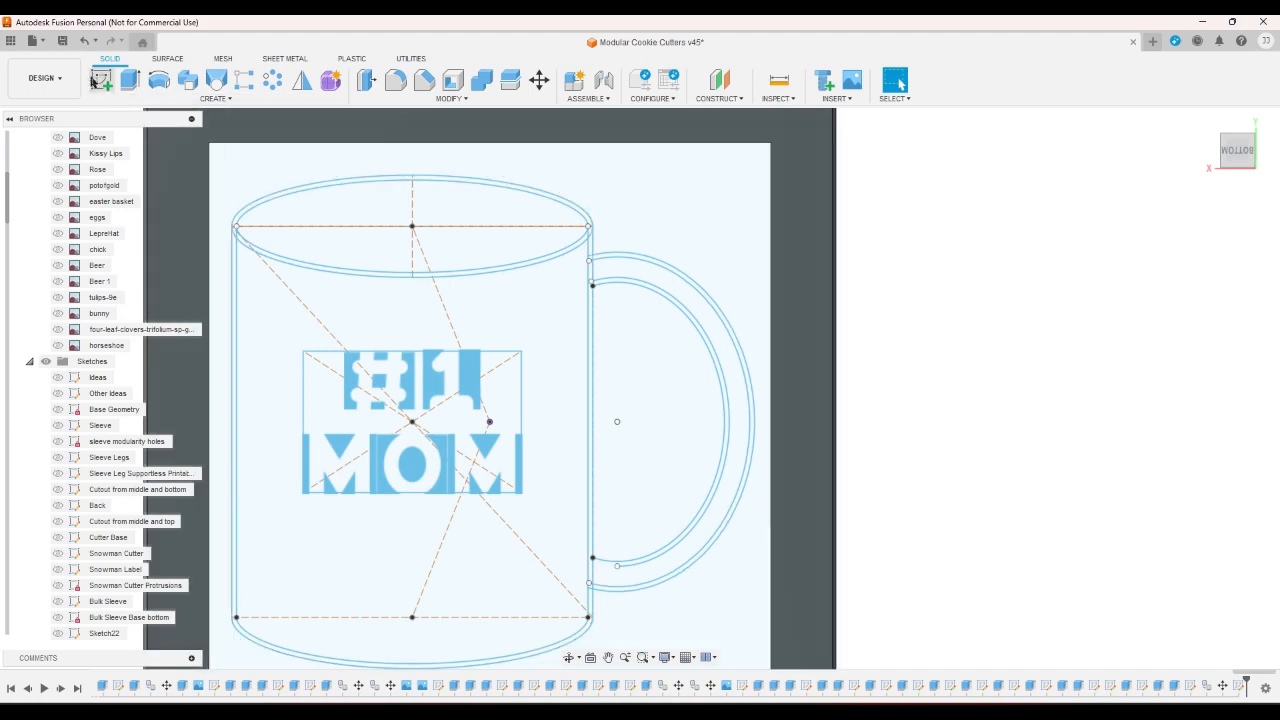
Reopen the mug sketch and extend the upper end of the outer handle's offset curve to the mug's inner wall line
left_click(101, 80)
scroll(770, 222, "up", 5)
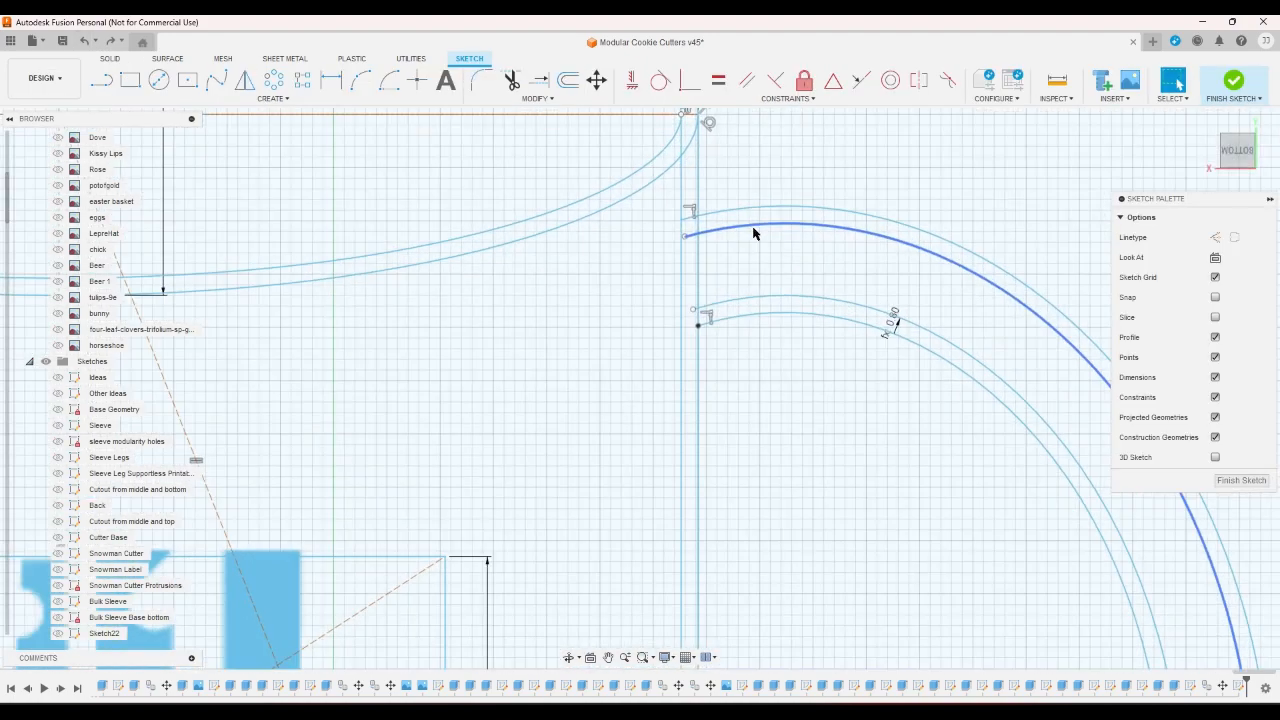
left_click(538, 80)
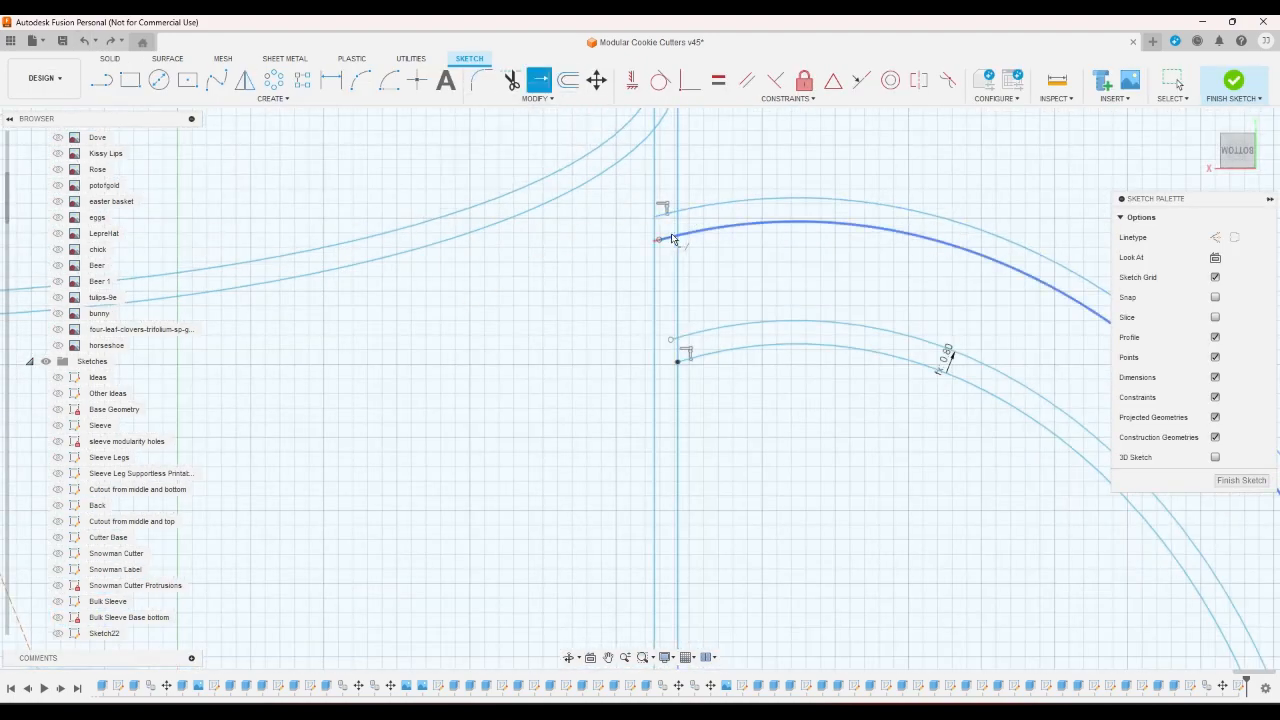
left_click(672, 235)
scroll(673, 199, "down", 2)
scroll(669, 302, "up", 2)
scroll(669, 306, "down", 2)
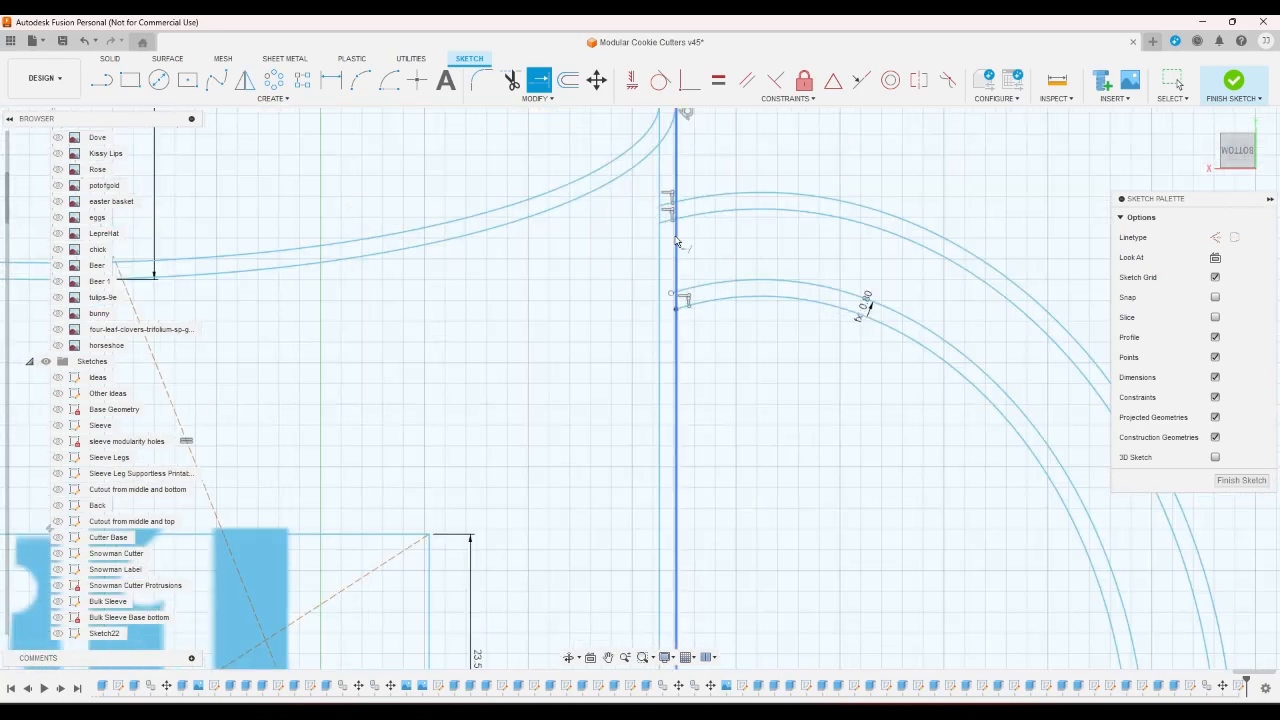
right_click(673, 237)
left_click(638, 238)
Extend the lower end of the outer handle's offset curve to the mug's inner wall line and finish the sketch
scroll(637, 236, "down", 6)
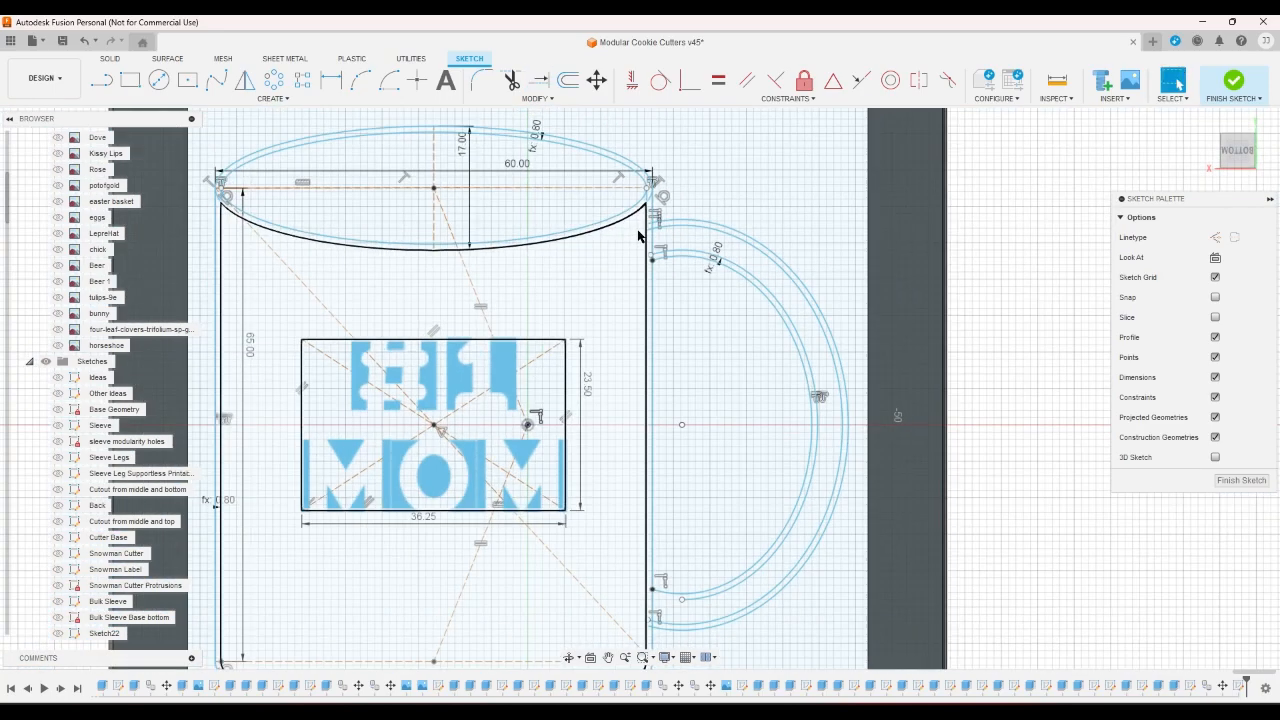
scroll(674, 540, "up", 5)
scroll(654, 449, "up", 2)
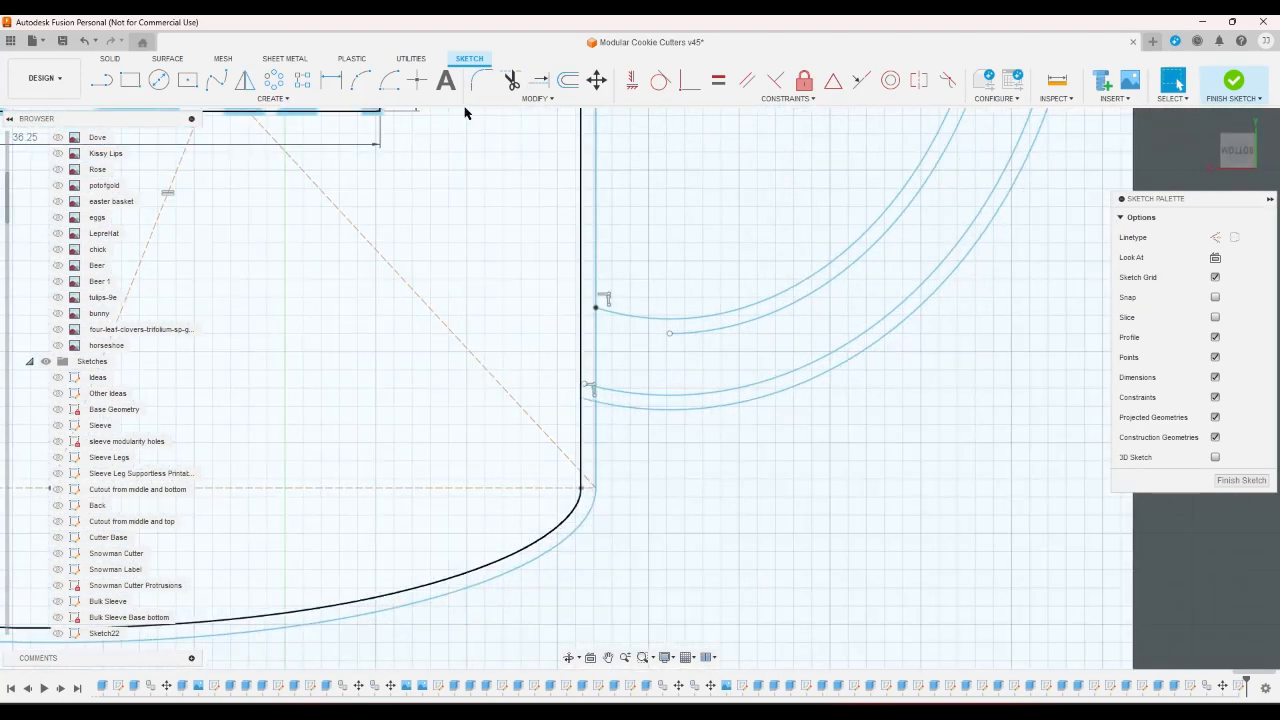
left_click(538, 80)
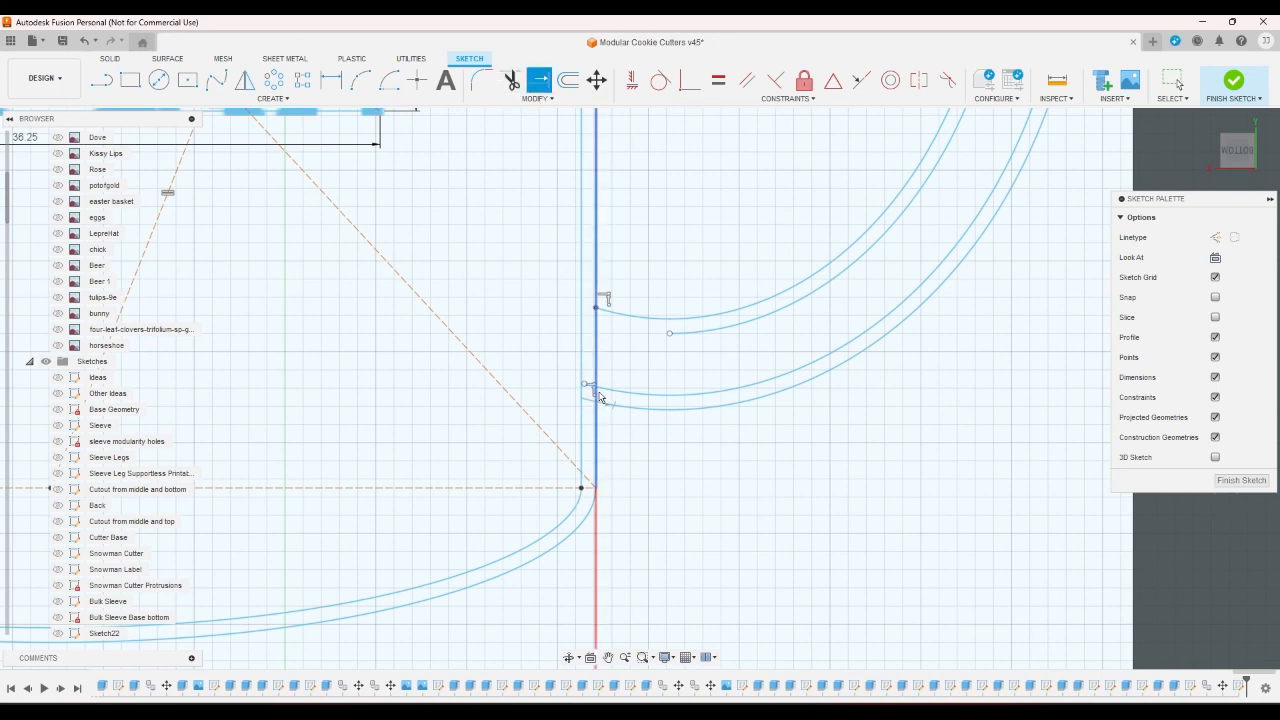
left_click(1234, 88)
Start an Extrude with all wall profiles around the mug's outer contour and outer handle, including the small junction pieces
key("e")
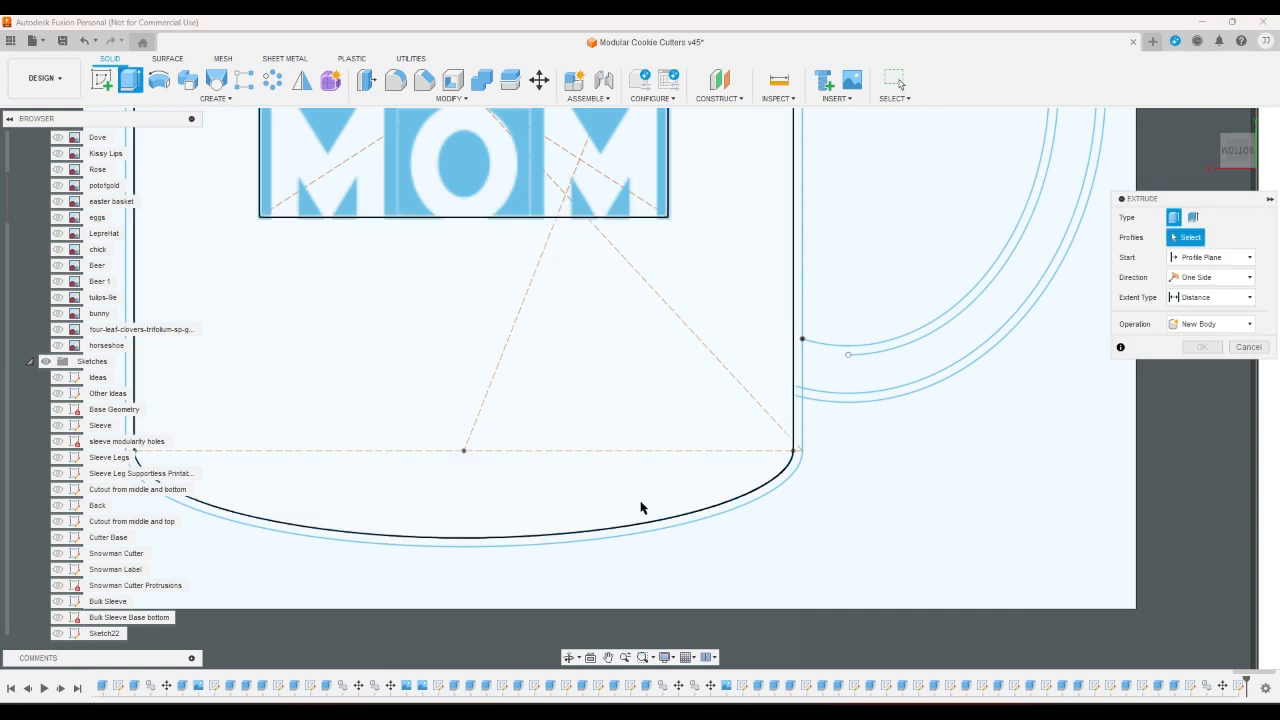
left_click(718, 514)
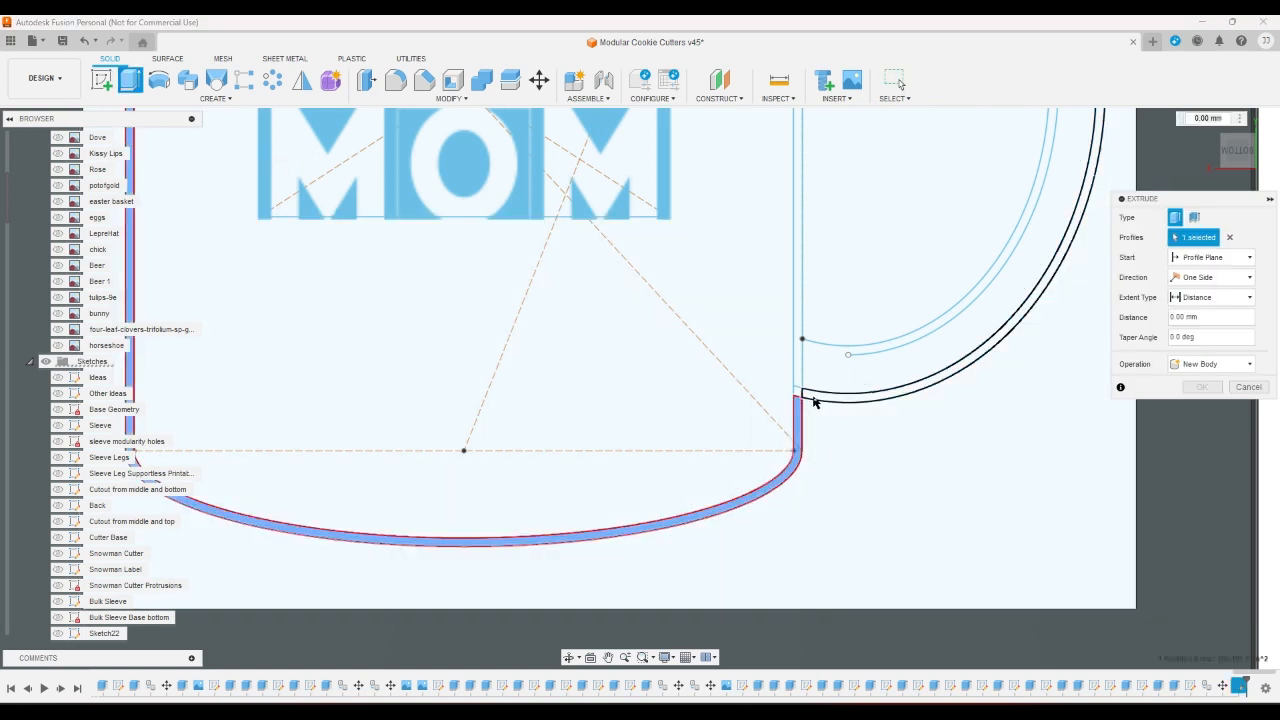
left_click(812, 398)
left_click(800, 392)
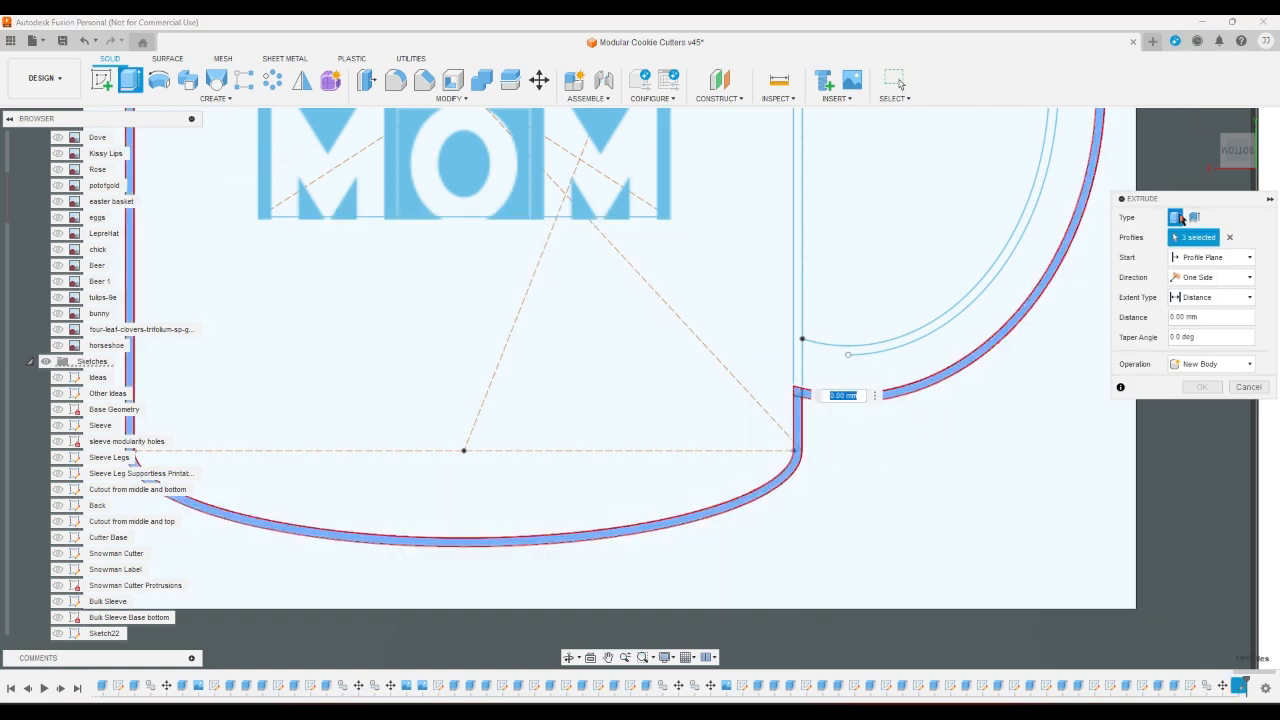
scroll(836, 627, "down", 3)
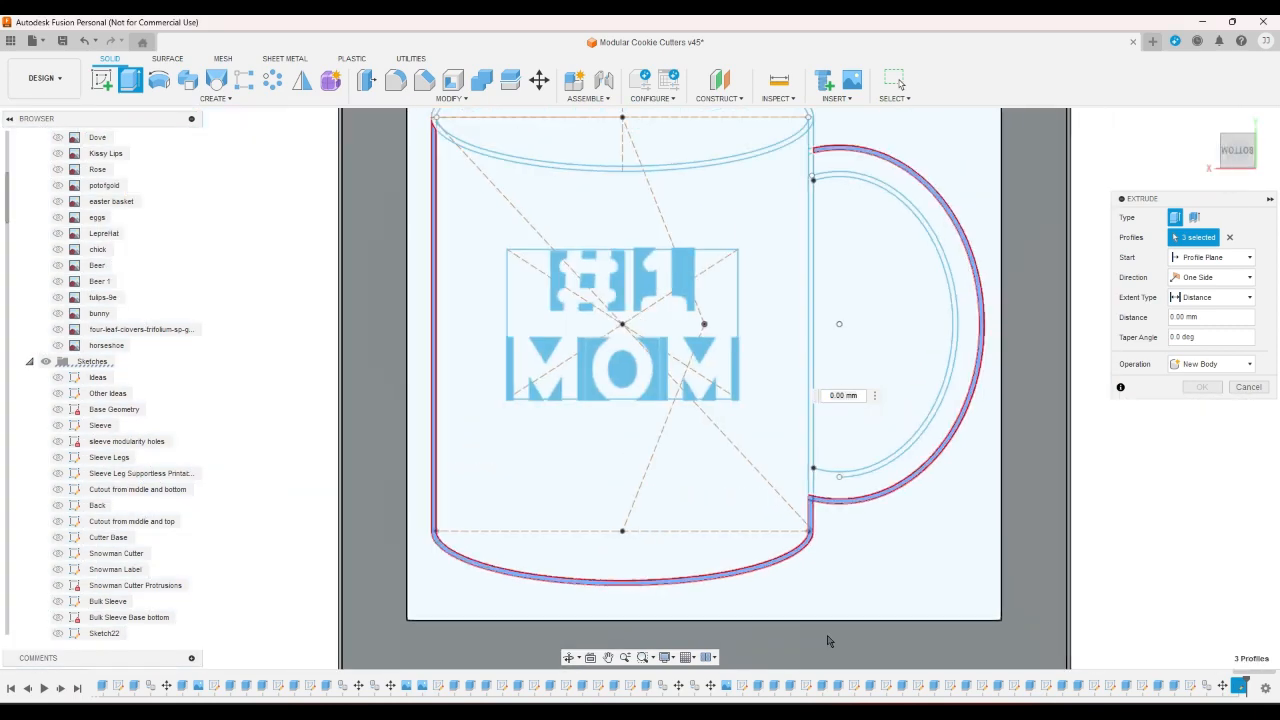
scroll(790, 300, "up", 5)
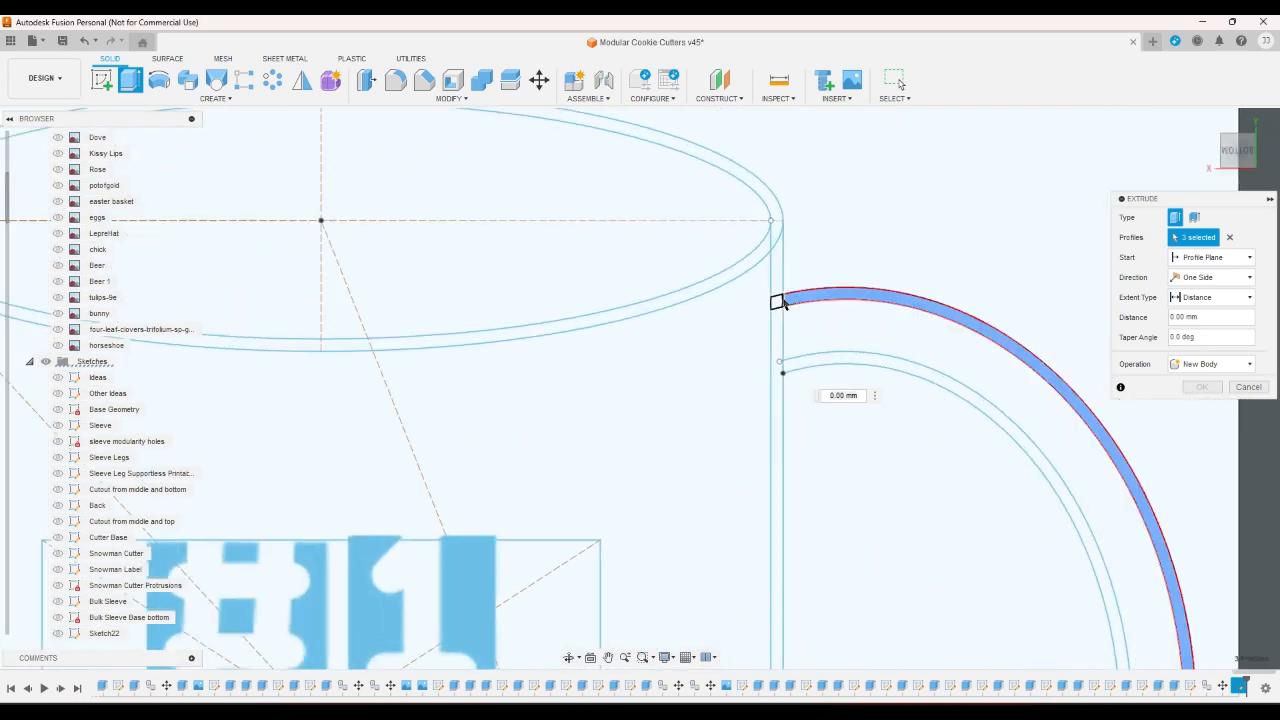
left_click(777, 282)
left_click(777, 252)
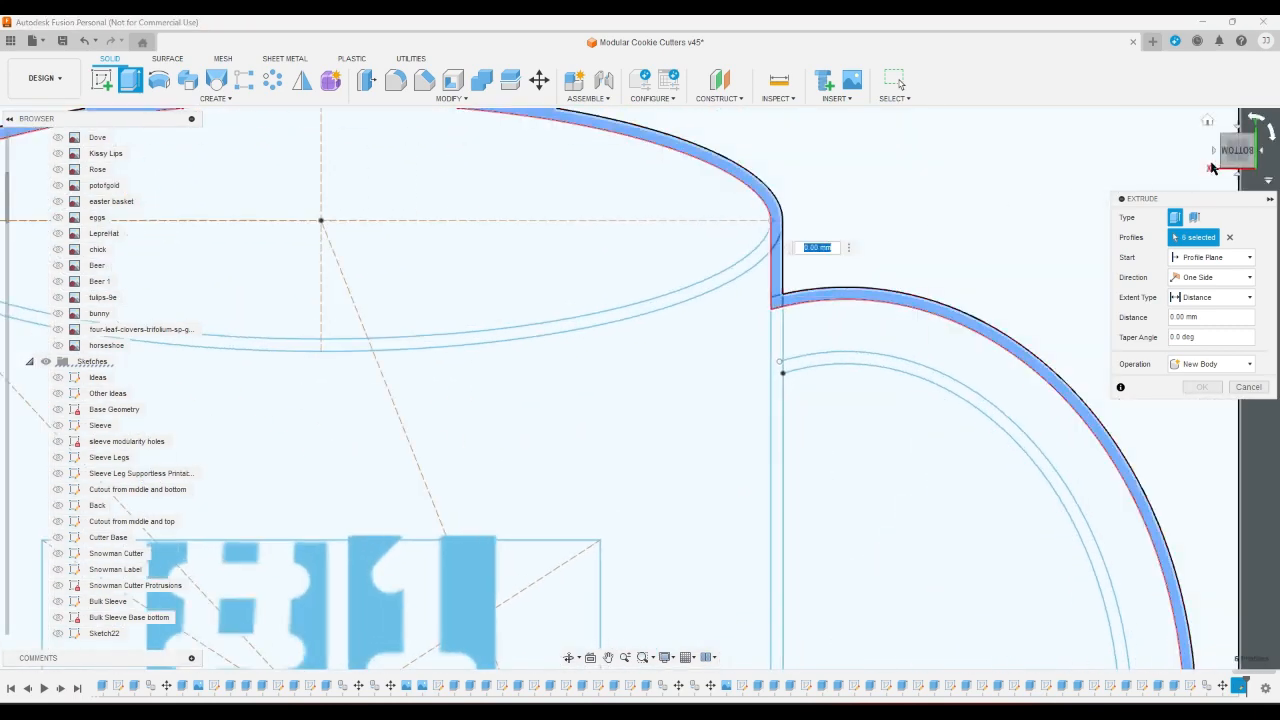
scroll(767, 604, "down", 5)
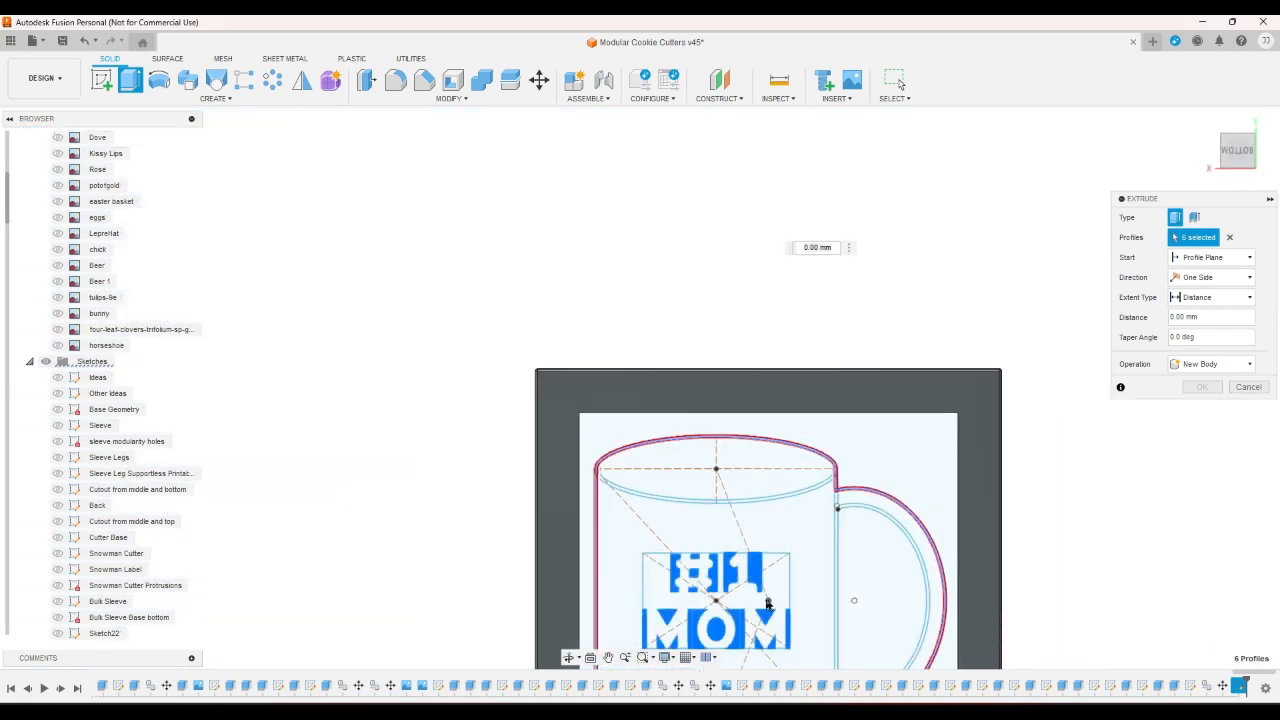
scroll(687, 430, "down", 3)
scroll(689, 642, "up", 4)
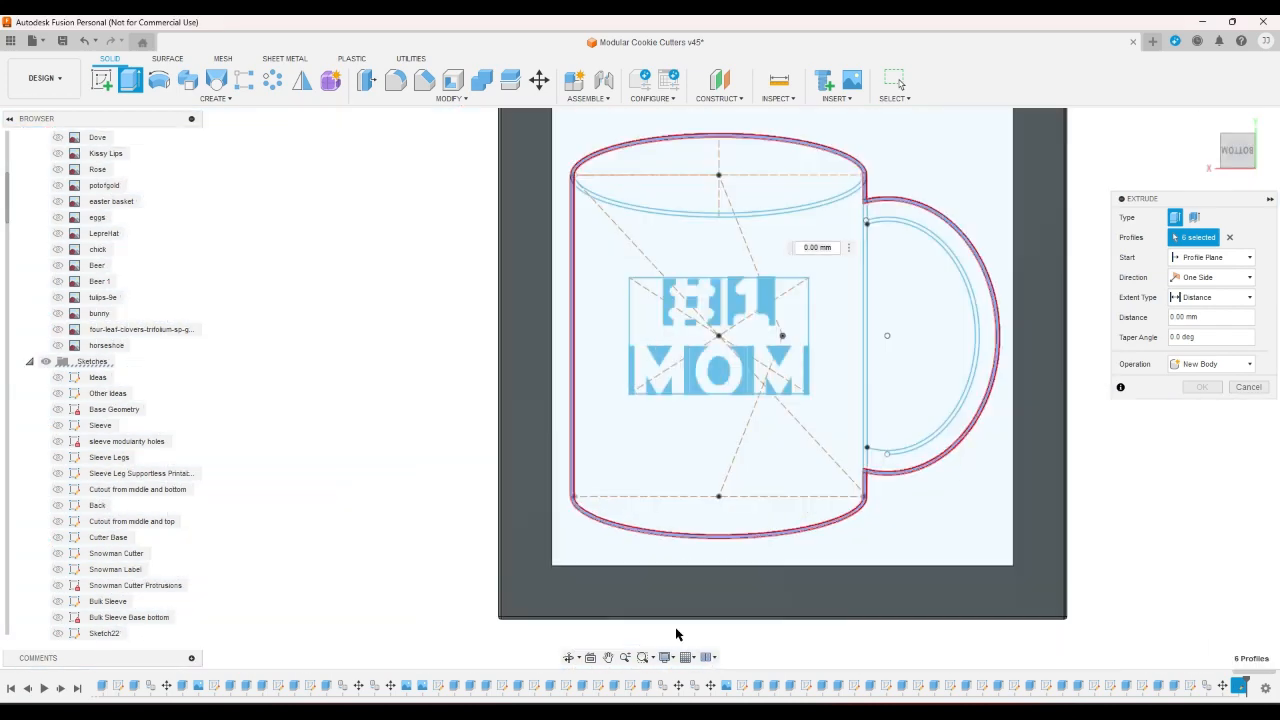
Start the extrusion from the base frame's top face and set its distance to -cuttershortheight as a new body
left_click(1195, 258)
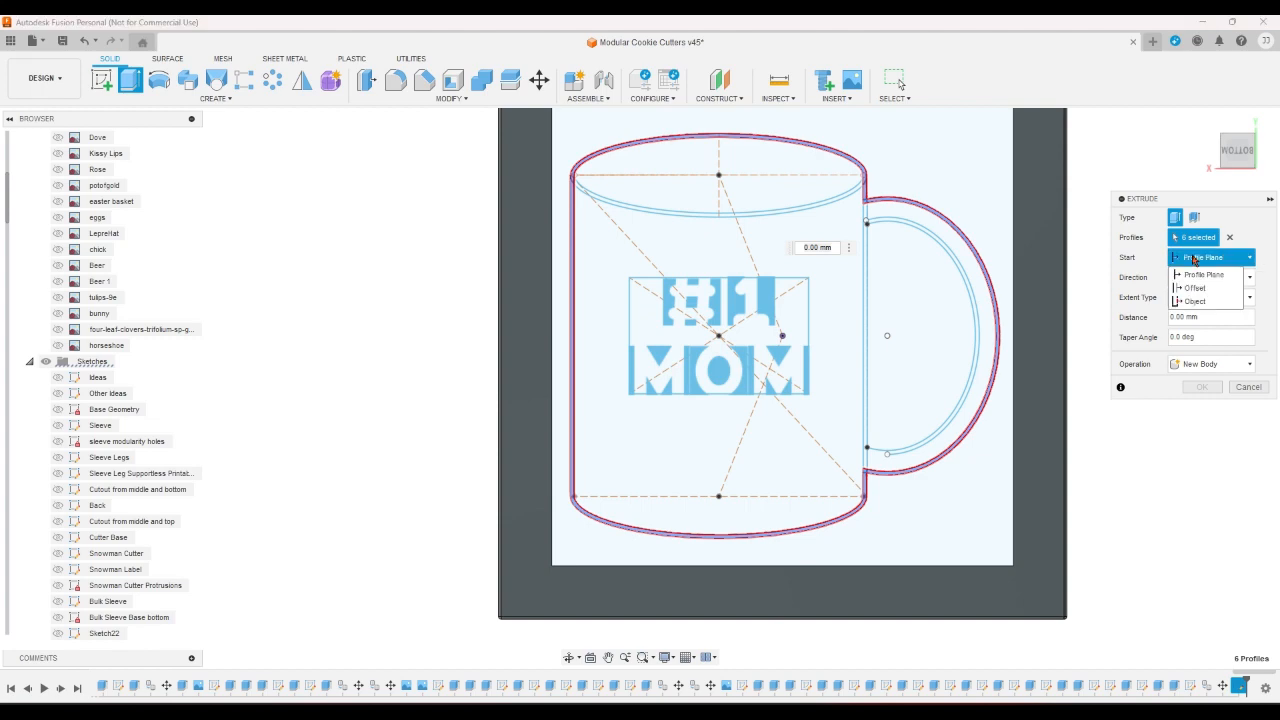
left_click(1195, 287)
left_click(1203, 258)
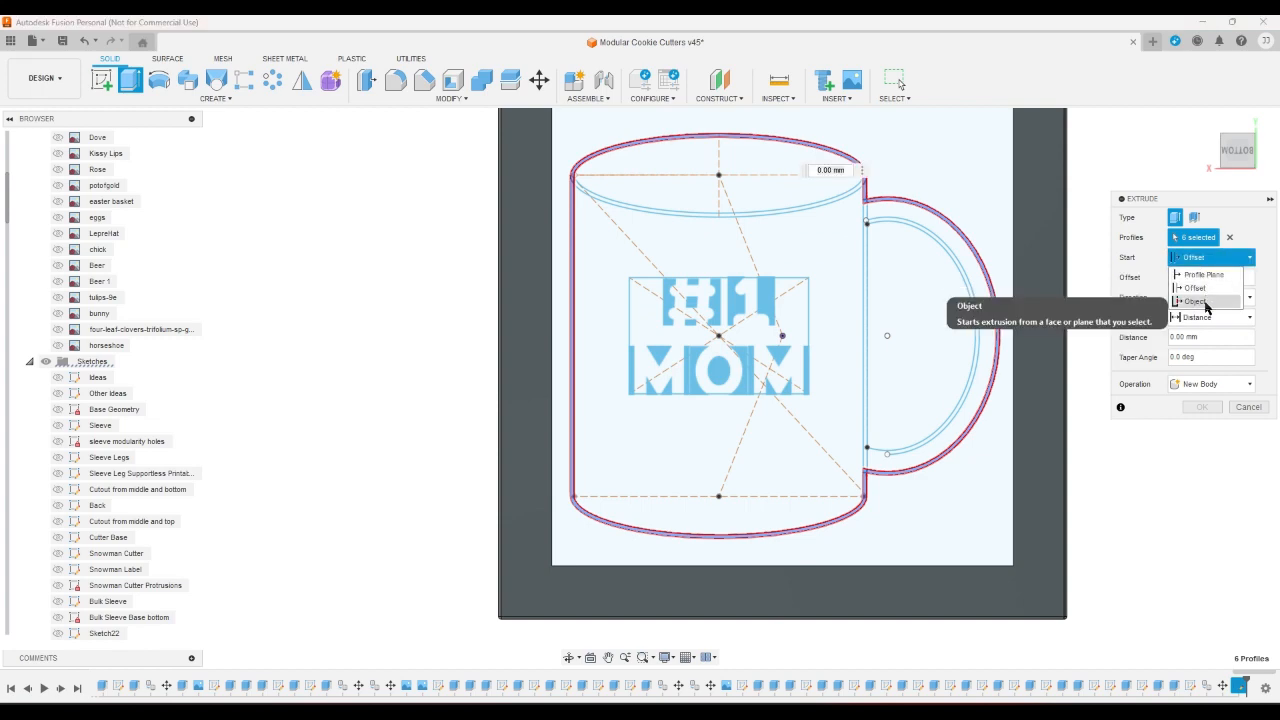
left_click(1205, 301)
left_click(1210, 122)
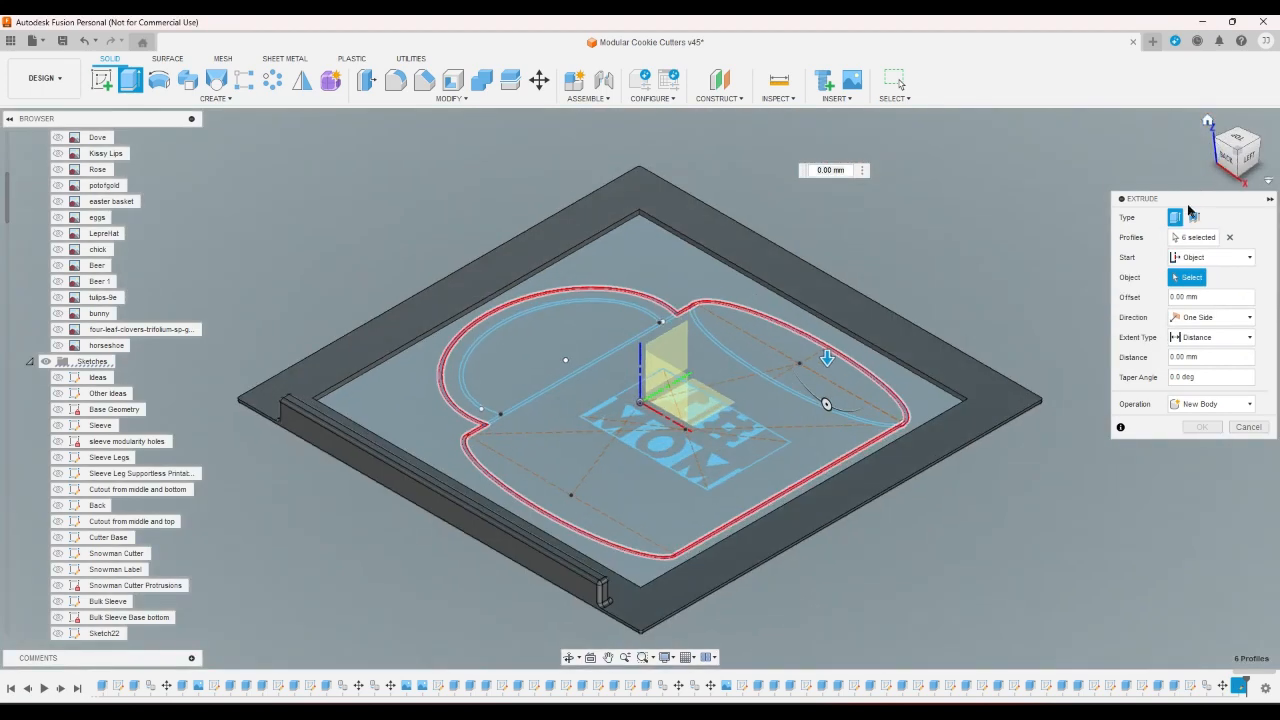
left_click(969, 380)
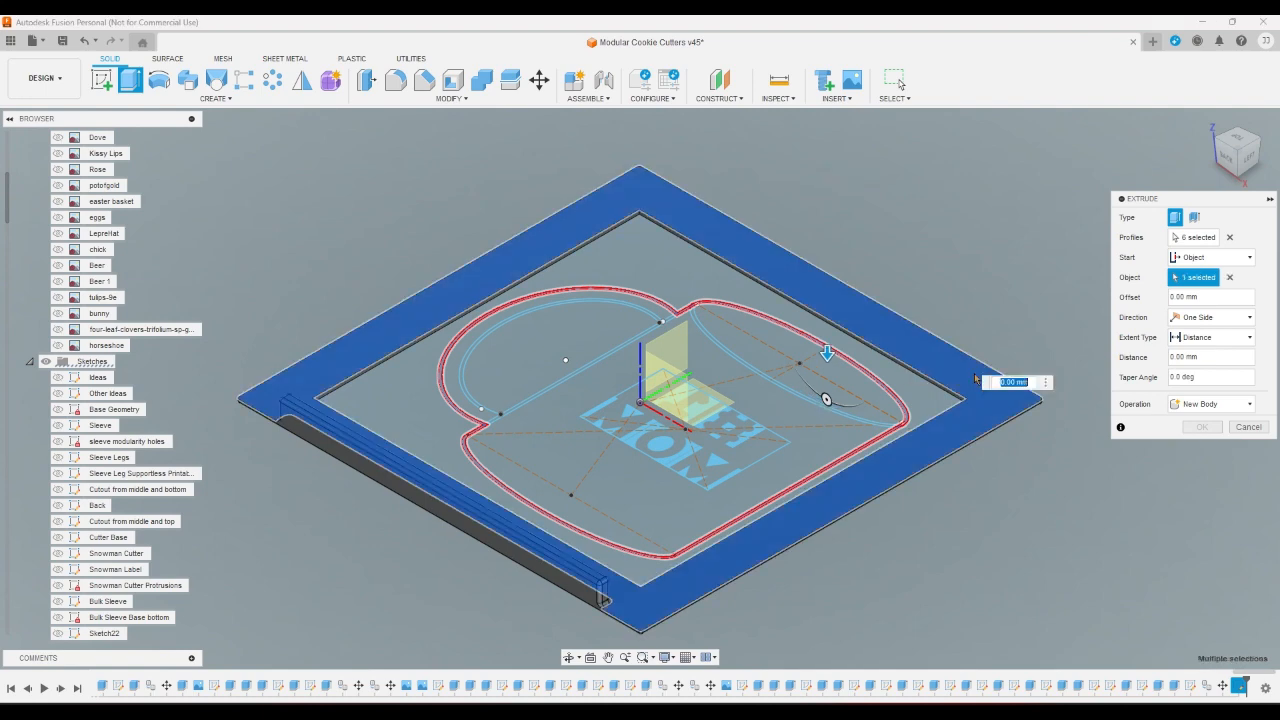
left_click(1208, 356)
type("-c")
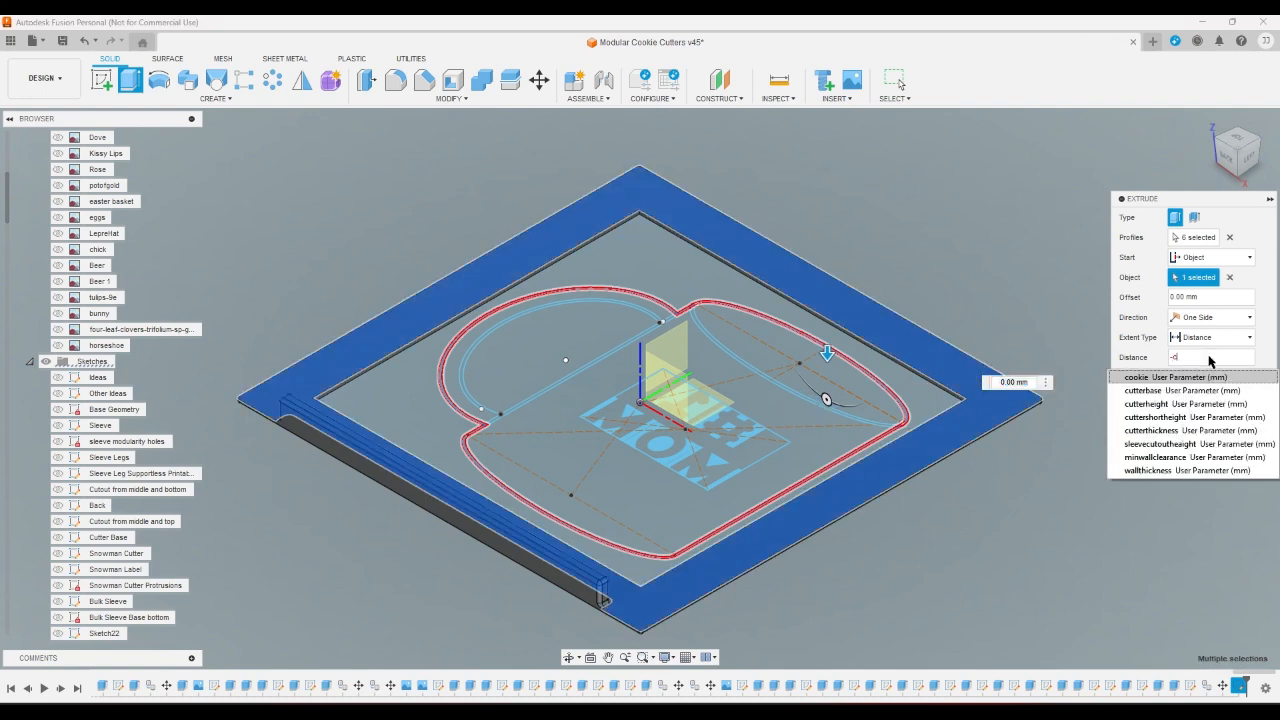
left_click(1176, 417)
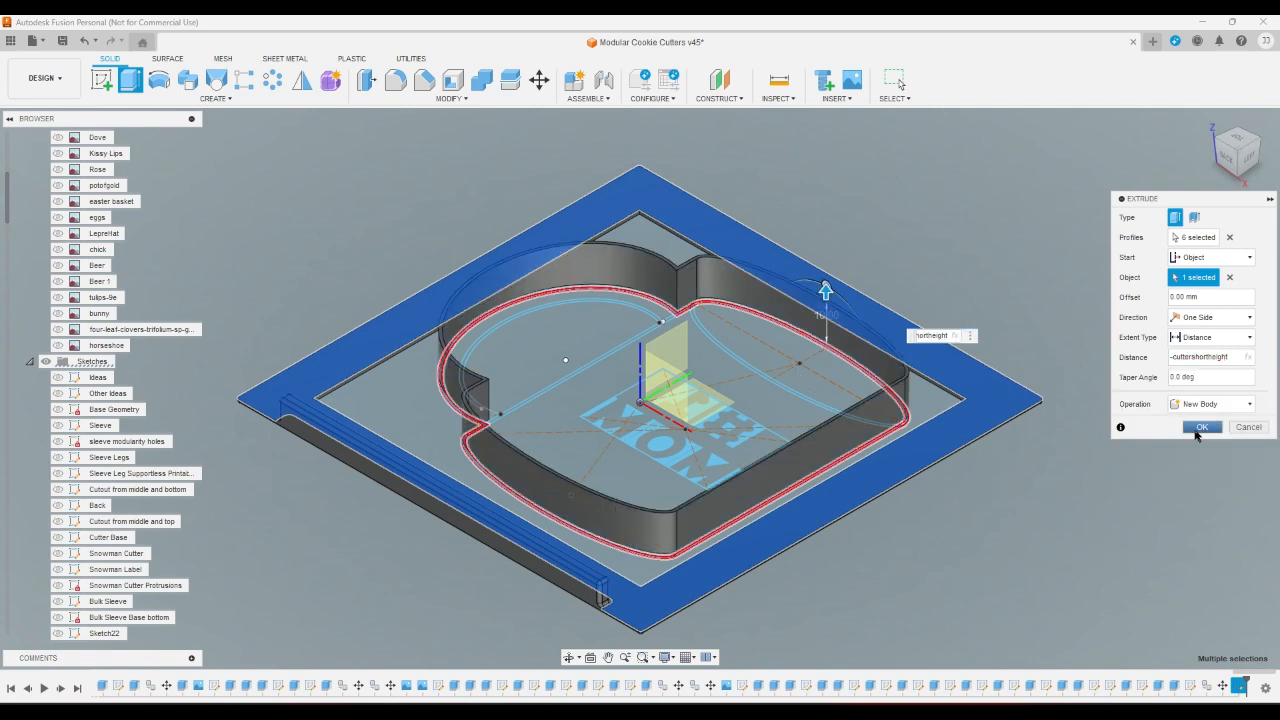
Confirm the mug outline extrusion of -cuttershortheight from the frame face as a new body, and show Sketch108
left_click(1199, 428)
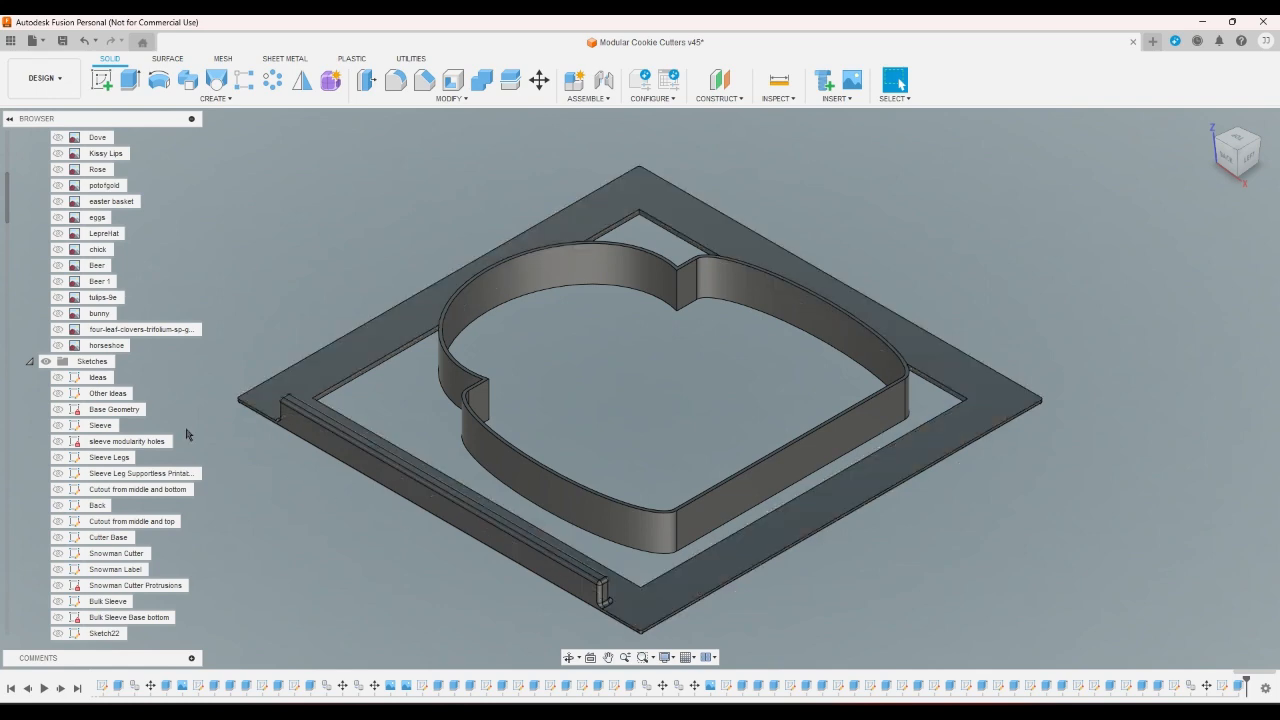
left_click_drag(5, 206, 8, 628)
left_click(58, 617)
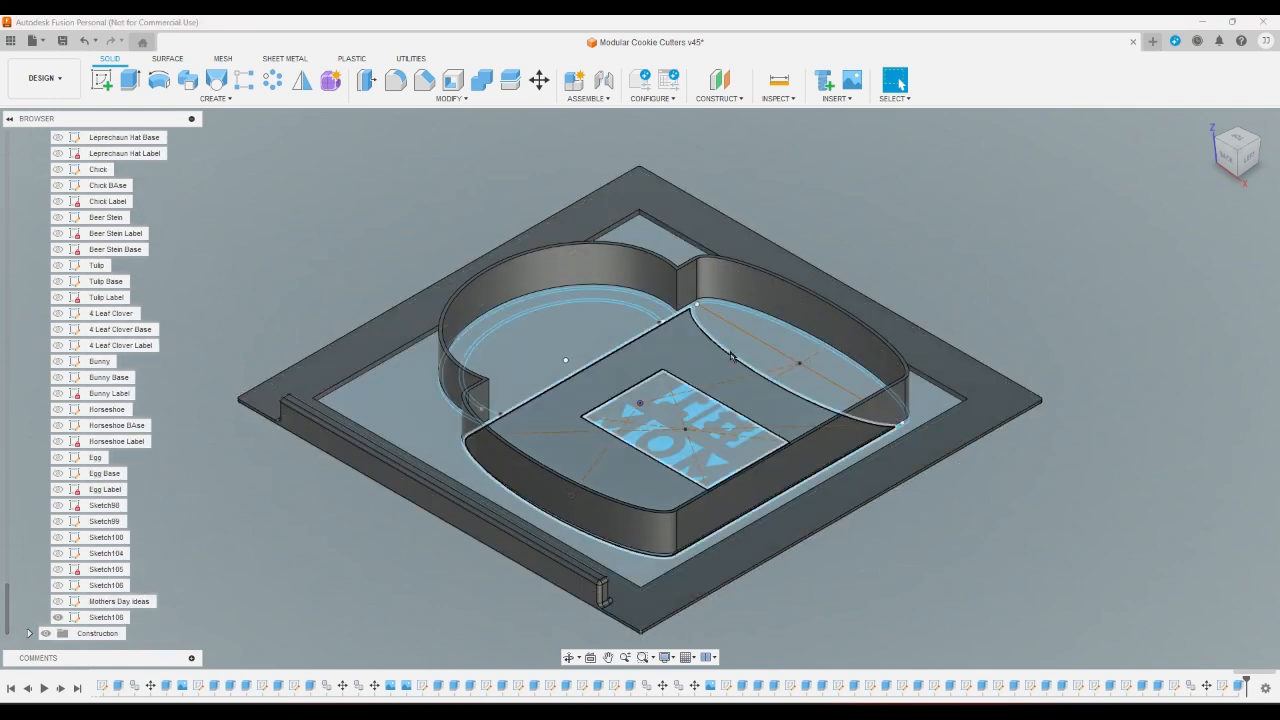
key("e")
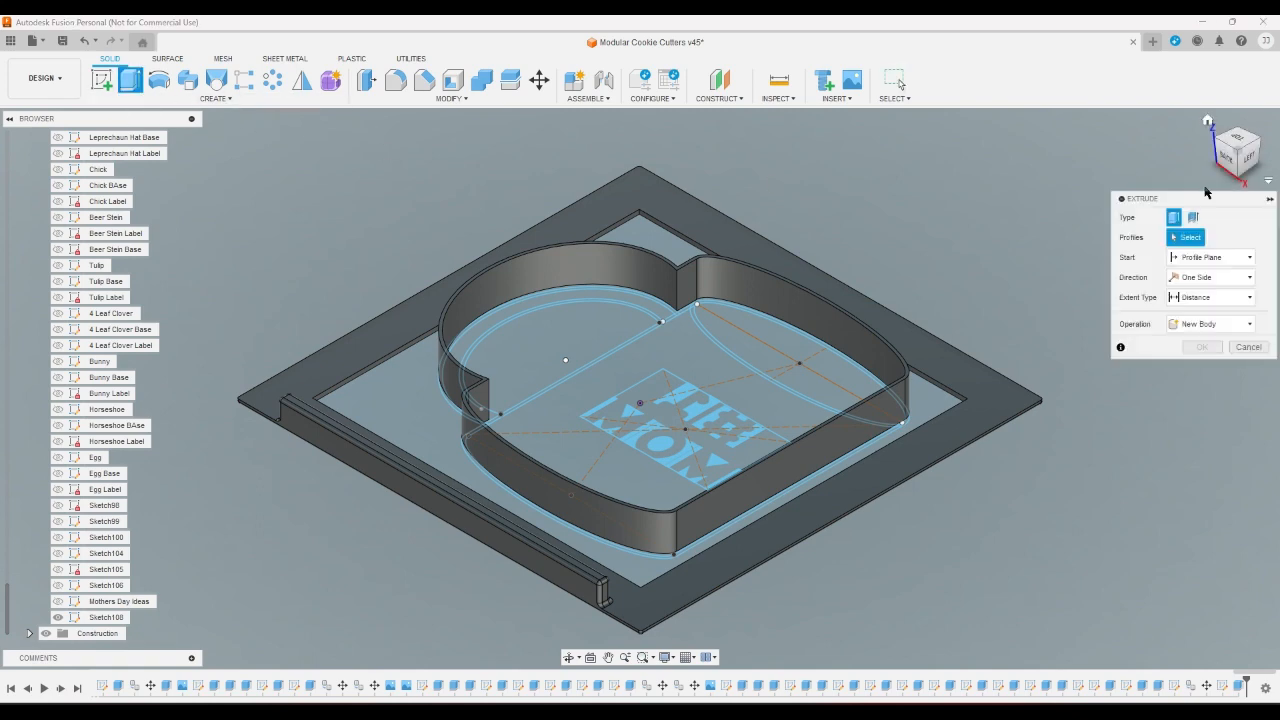
left_click(1248, 177)
scroll(790, 180, "up", 5)
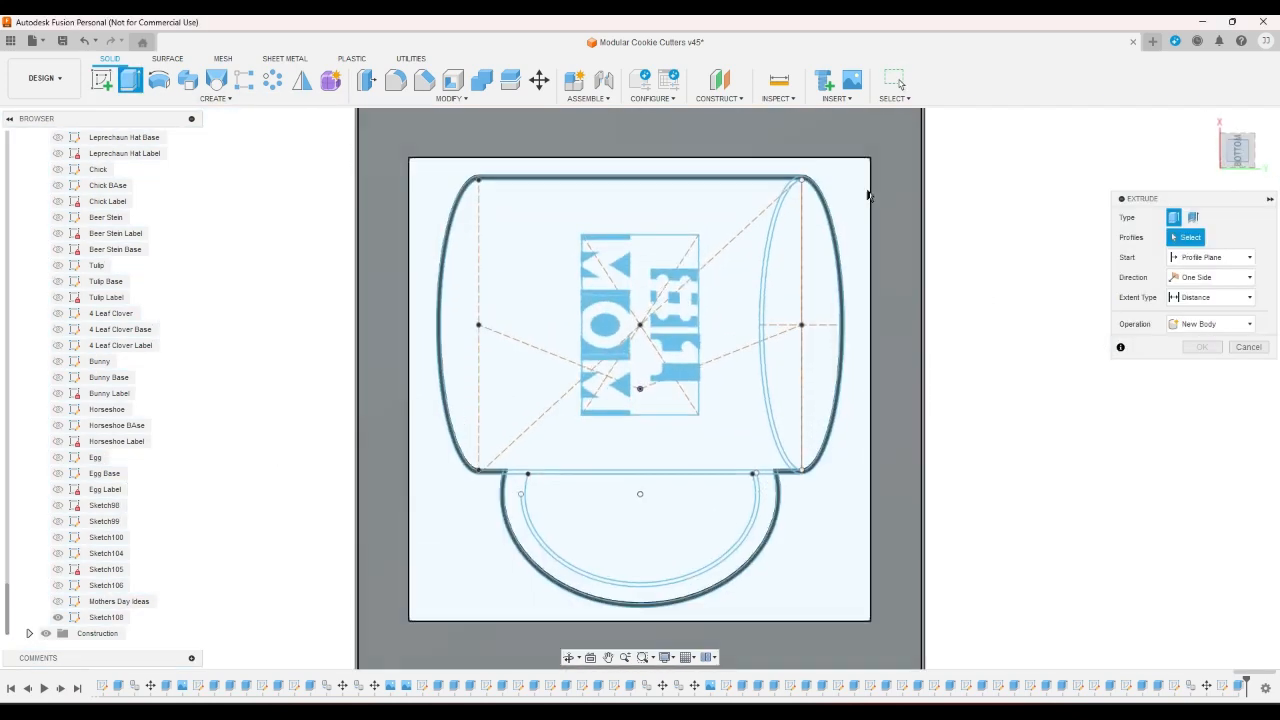
scroll(790, 180, "up", 2)
left_click(758, 240)
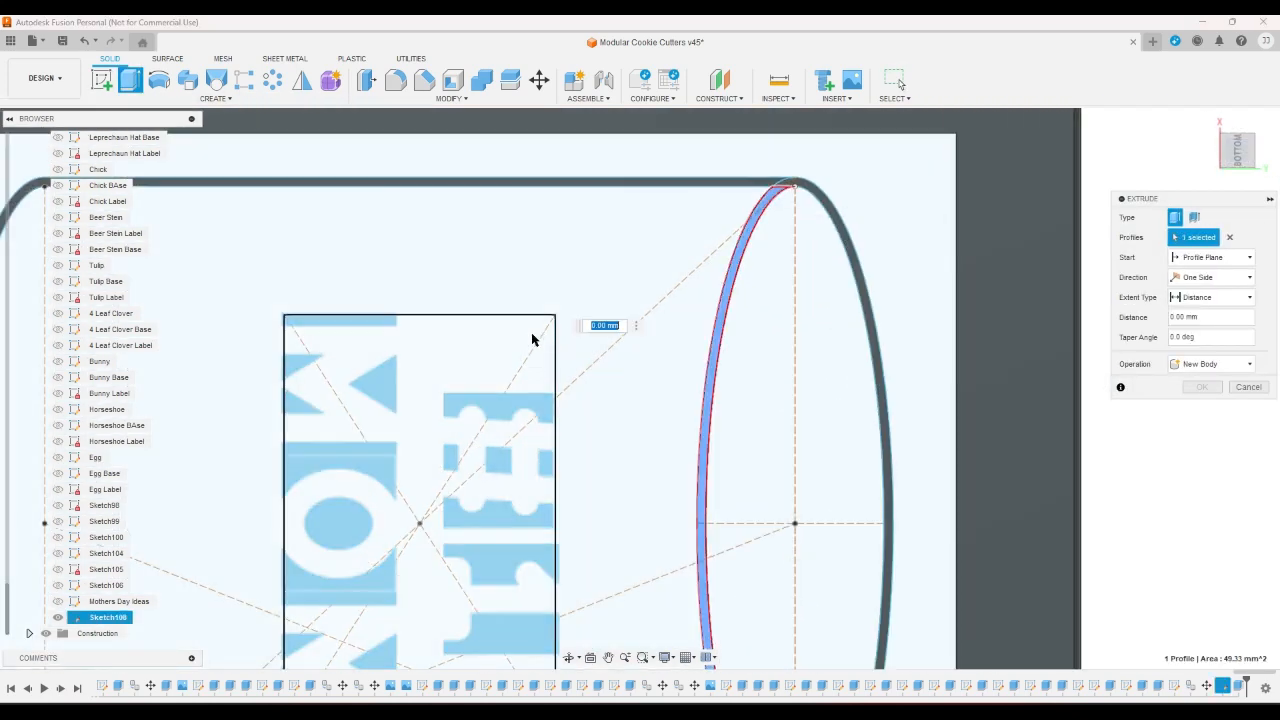
left_click(531, 341)
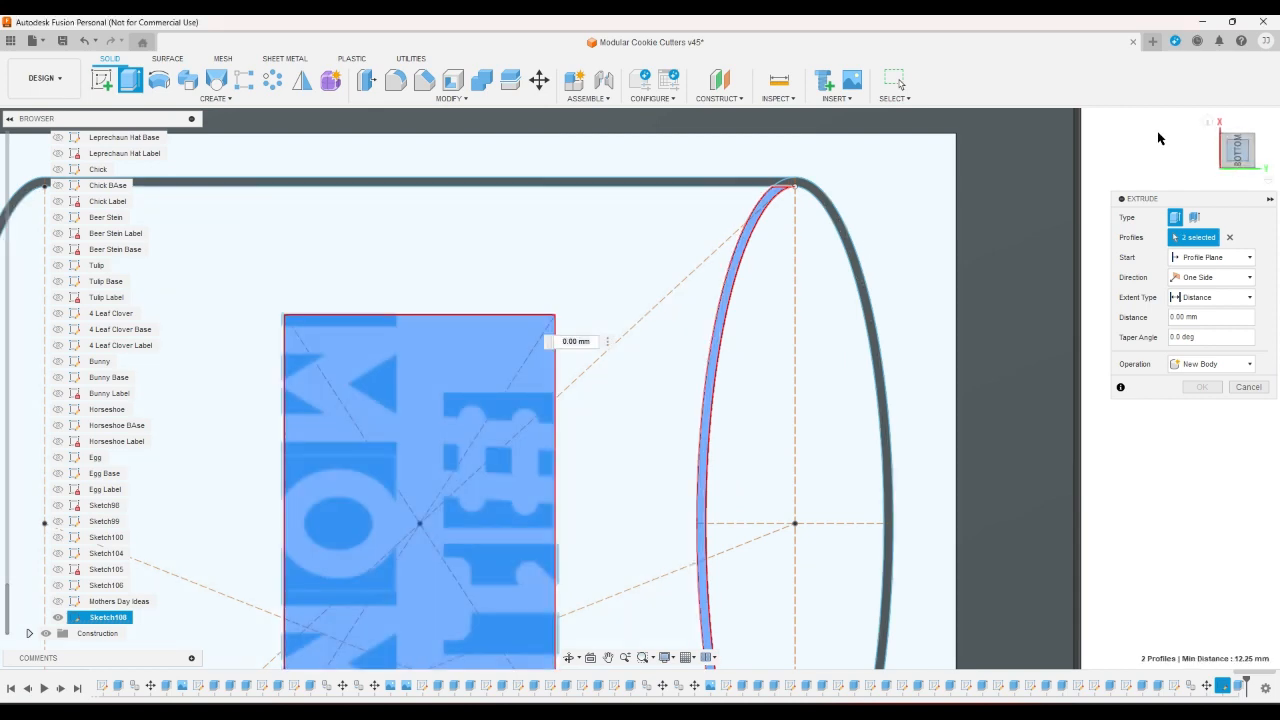
scroll(1157, 130, "down", 2)
scroll(1157, 132, "down", 2)
scroll(1064, 373, "up", 2)
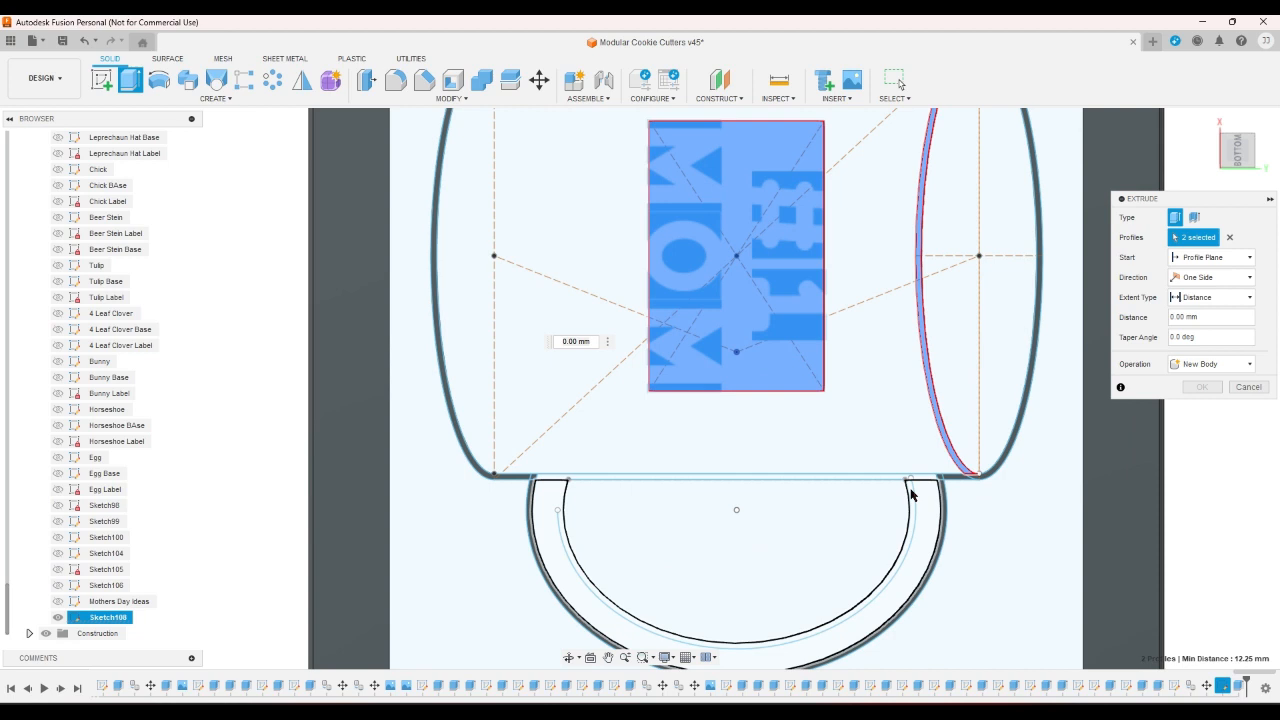
left_click(632, 478)
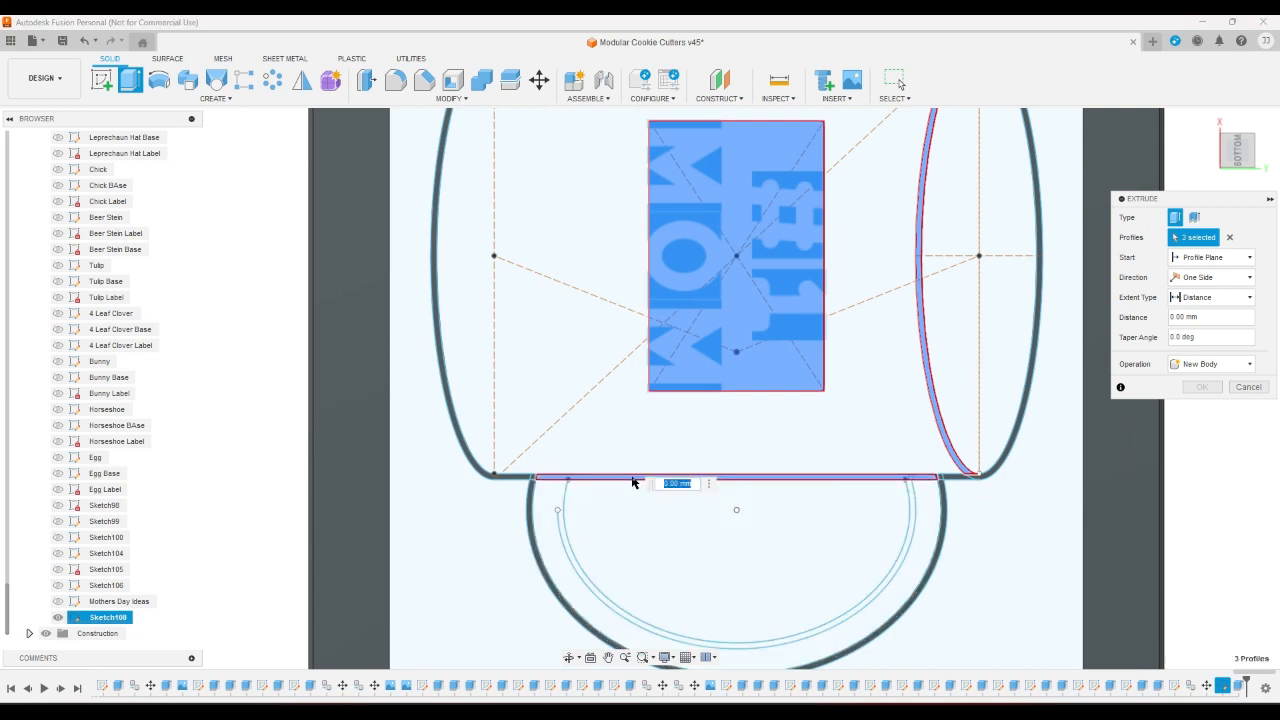
left_click(1248, 387)
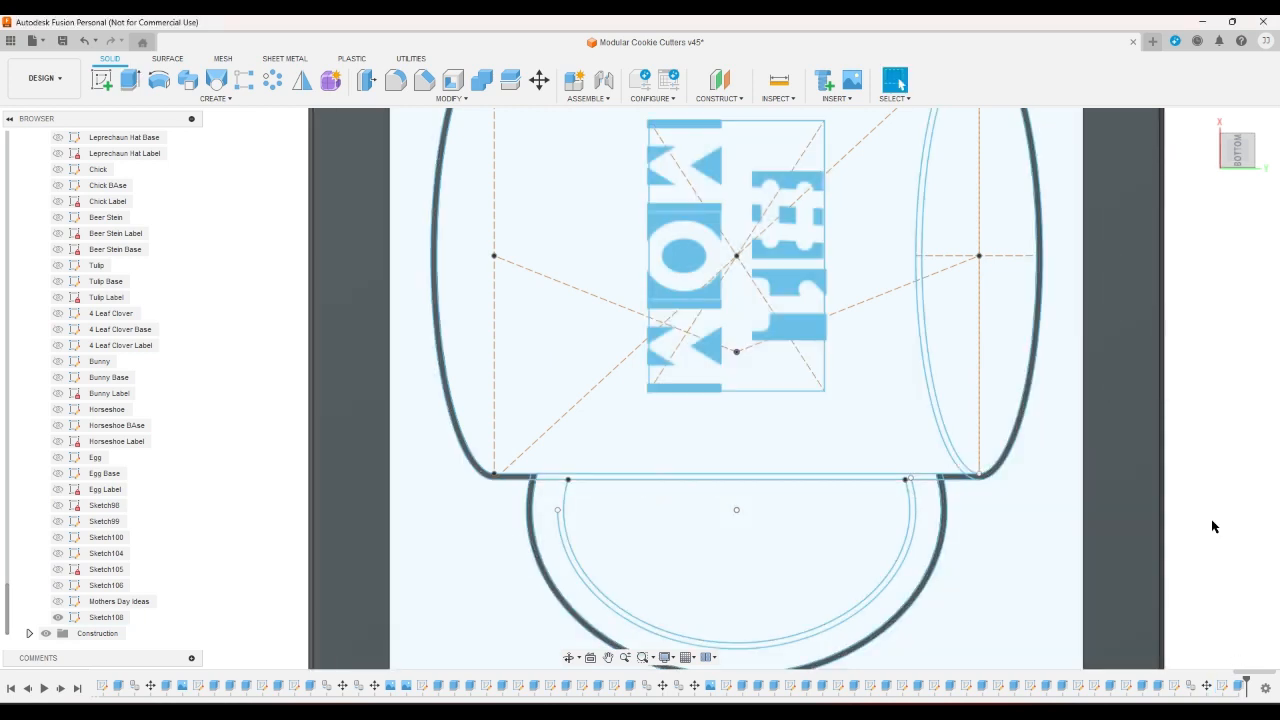
Open the mug sketch for editing
double_click(1234, 686)
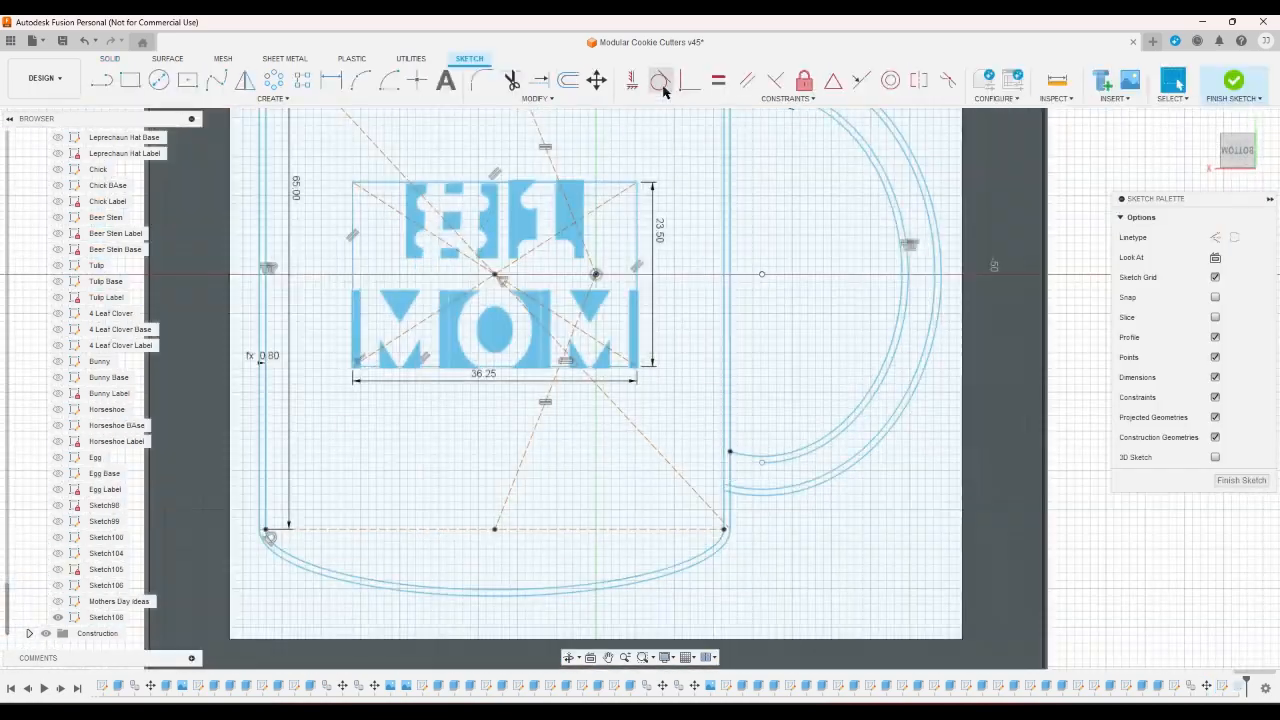
left_click(545, 88)
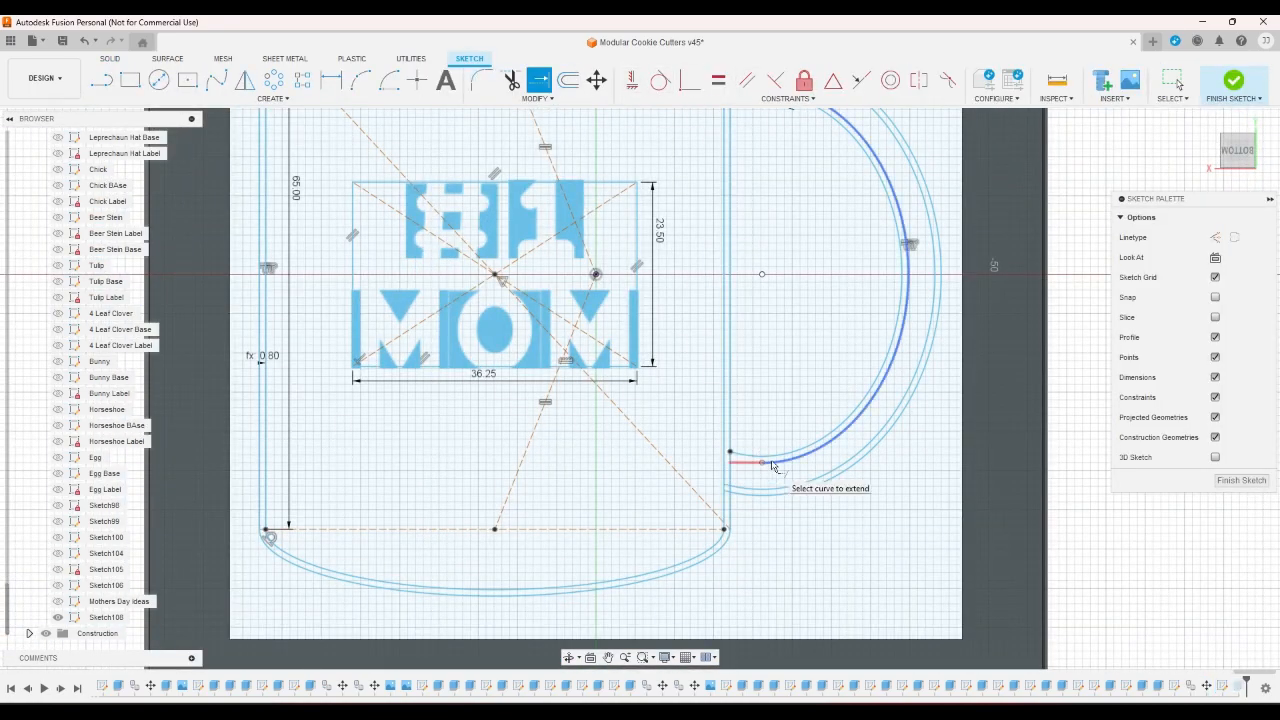
scroll(808, 447, "up", 3)
scroll(808, 447, "down", 6)
scroll(780, 274, "up", 3)
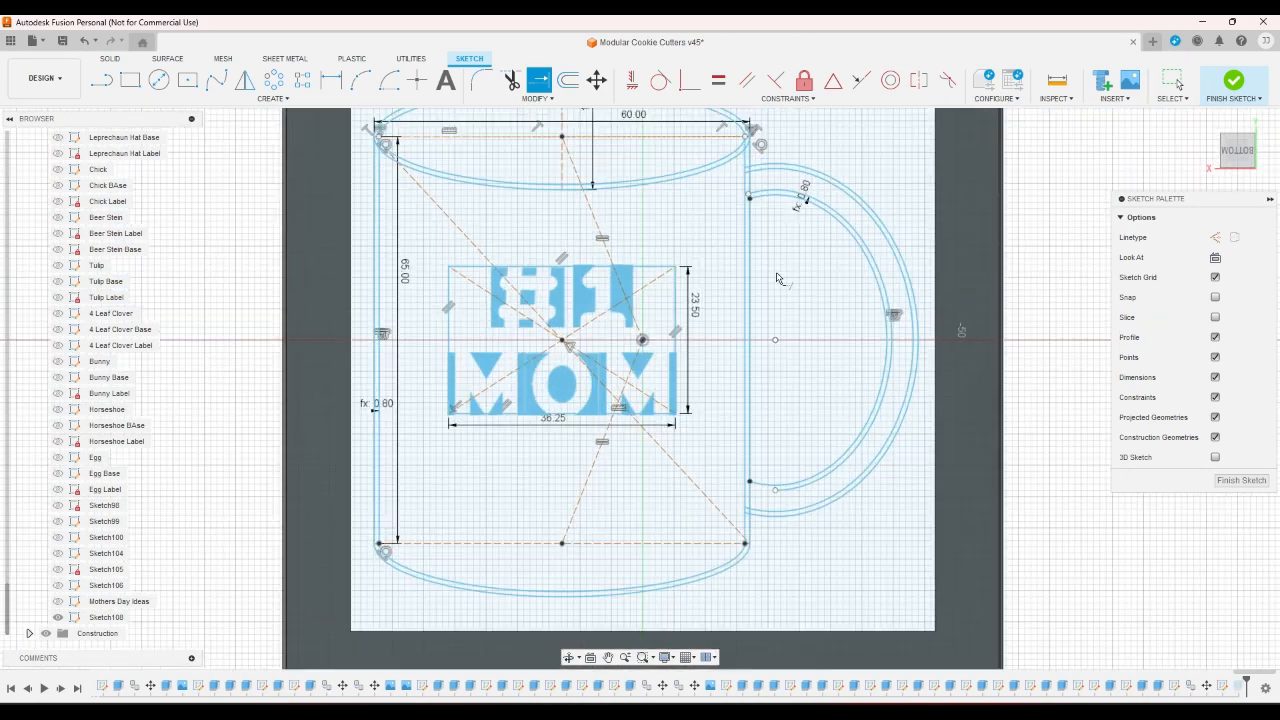
scroll(765, 520, "up", 2)
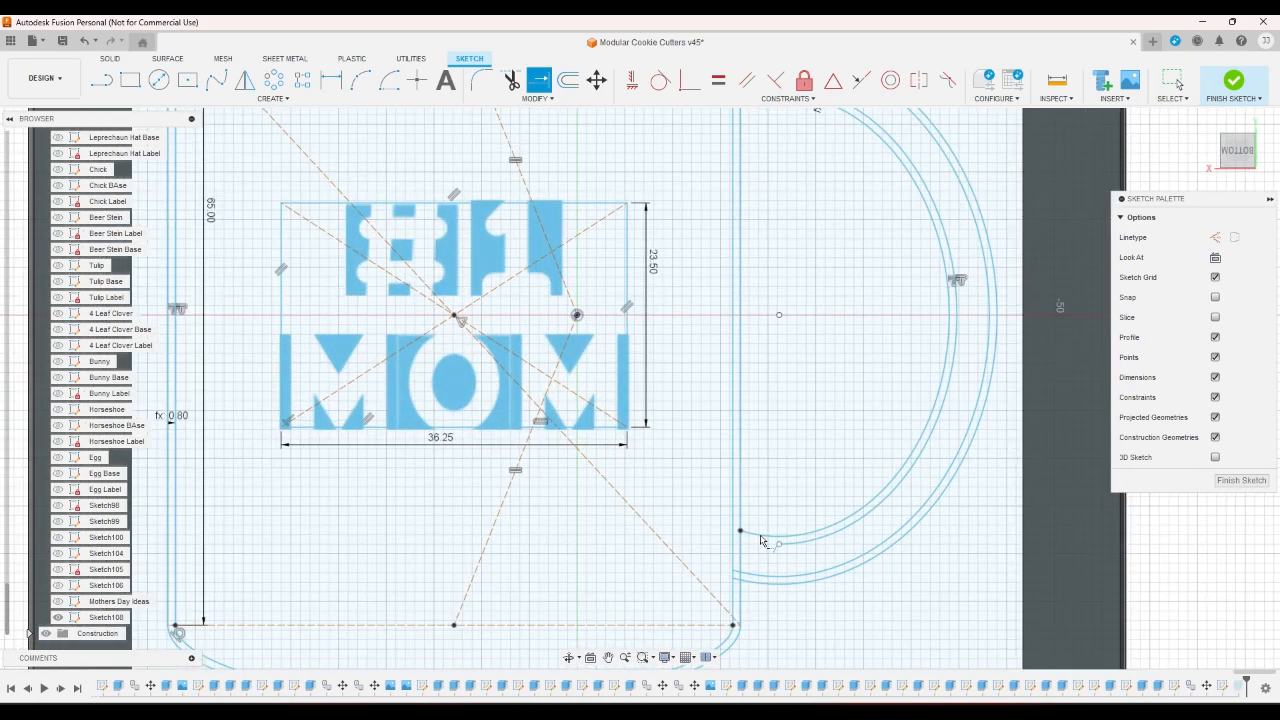
right_click(751, 450)
left_click(719, 456)
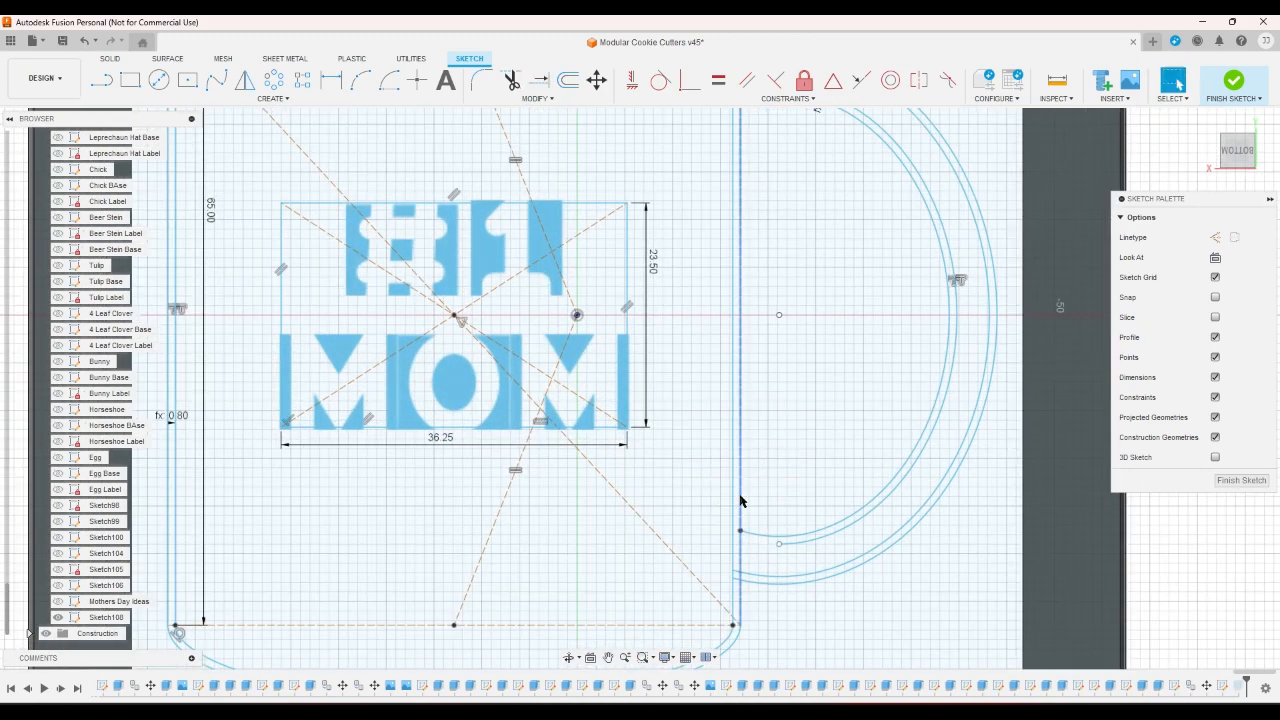
Offset the short curve at the lower end of the inner handle outline outward by cutterthickness, and finish the sketch
left_click(568, 80)
left_click(752, 533)
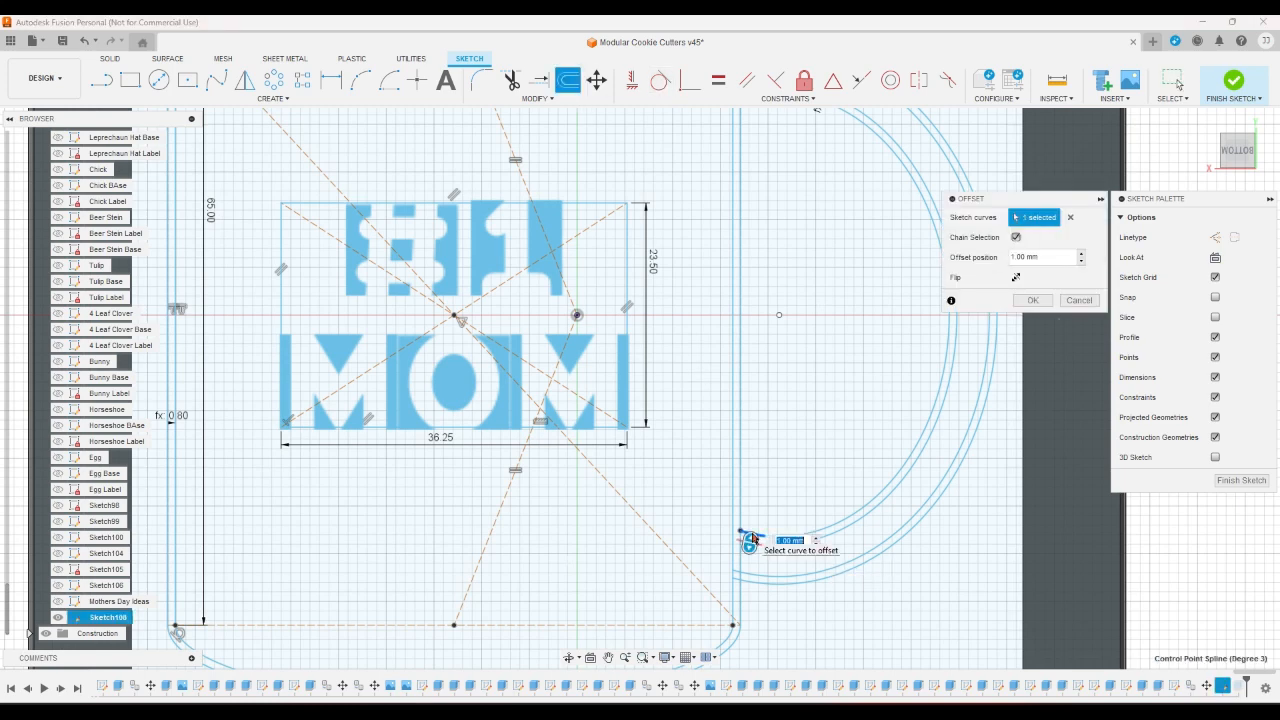
type("c")
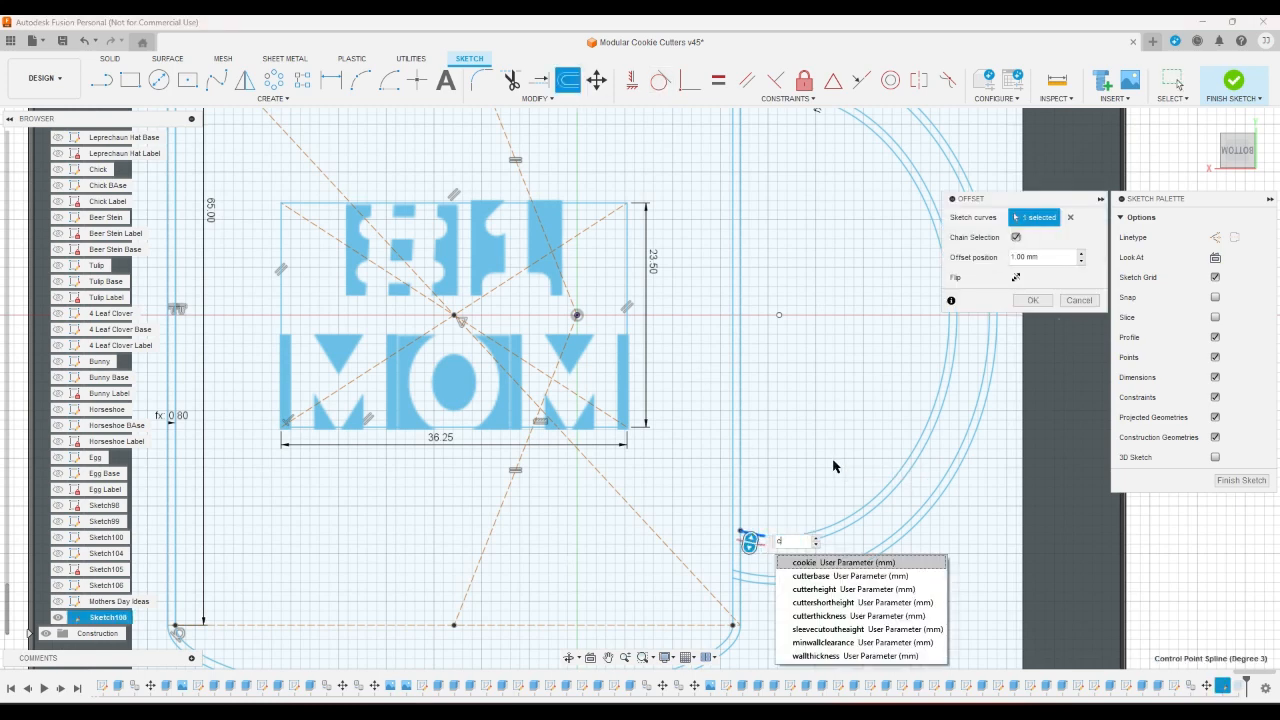
left_click(816, 615)
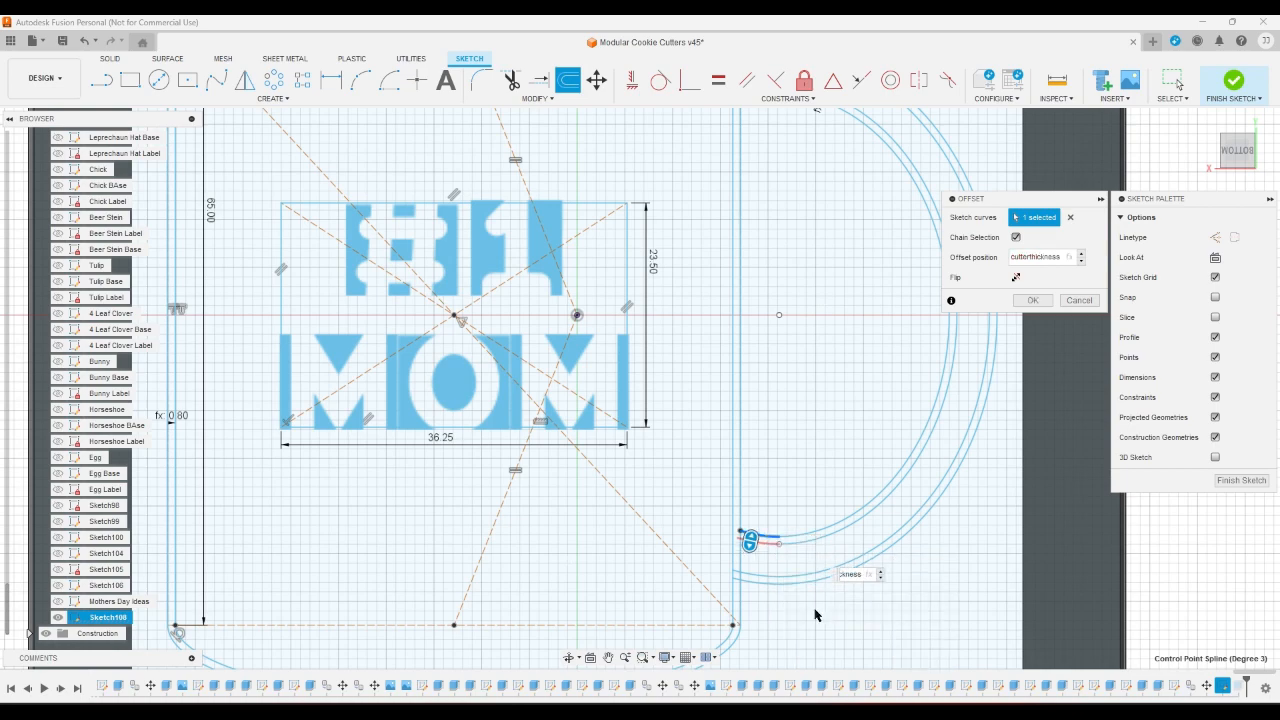
key("Return")
scroll(771, 523, "up", 3)
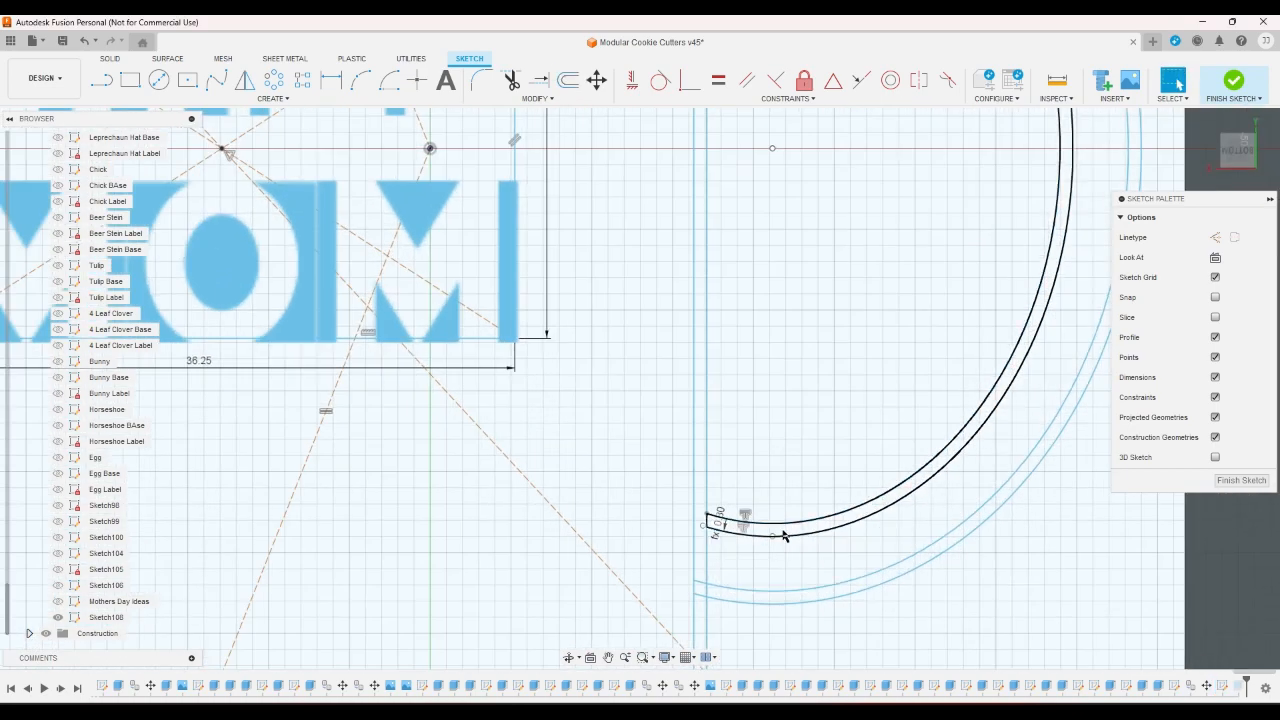
left_click(784, 537)
scroll(784, 537, "down", 5)
left_click(1233, 80)
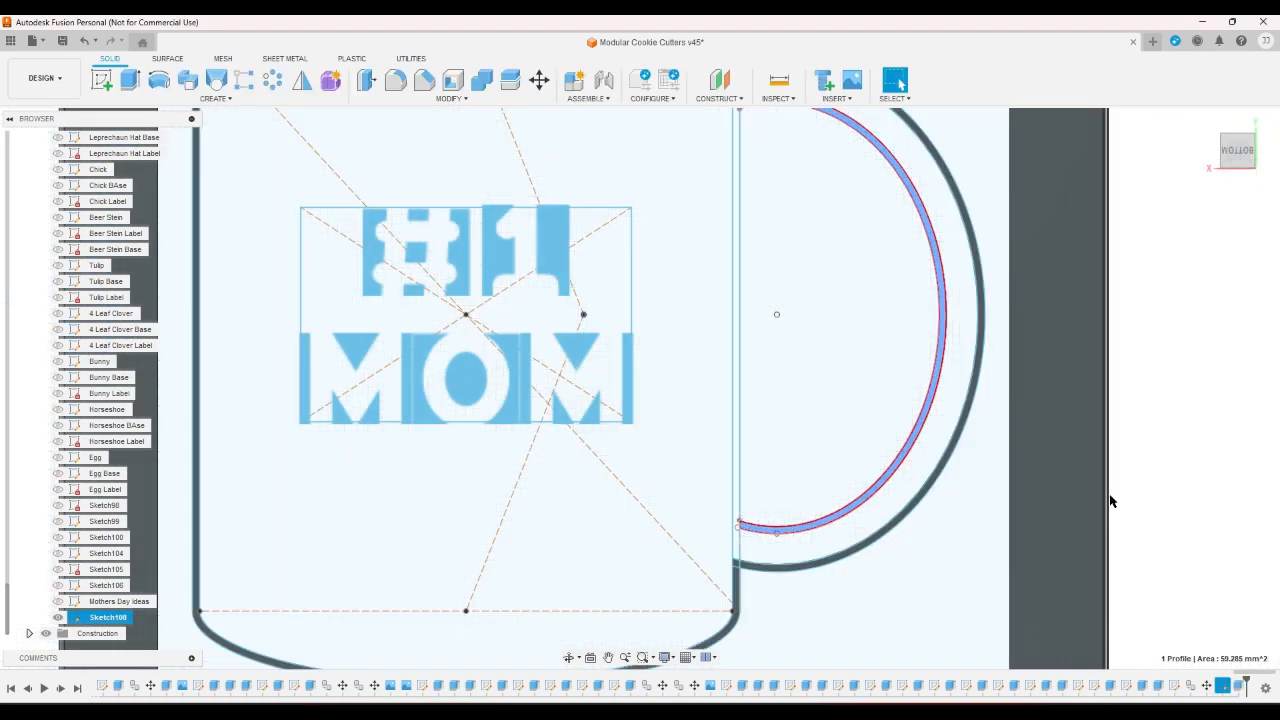
Start an extrusion of the mug's handle-side strip, the inner handle band, the #1 MOM text and the lower rim band
left_click(129, 80)
left_click(738, 545)
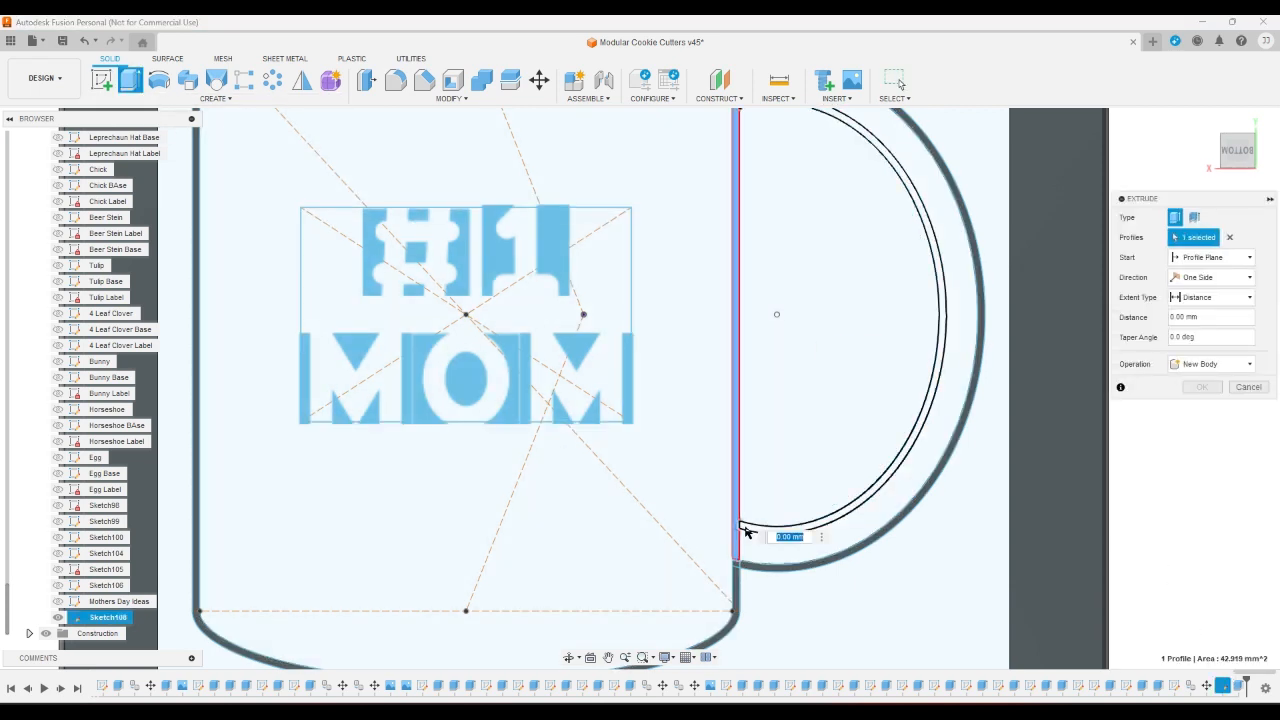
left_click(748, 531)
left_click(1237, 150)
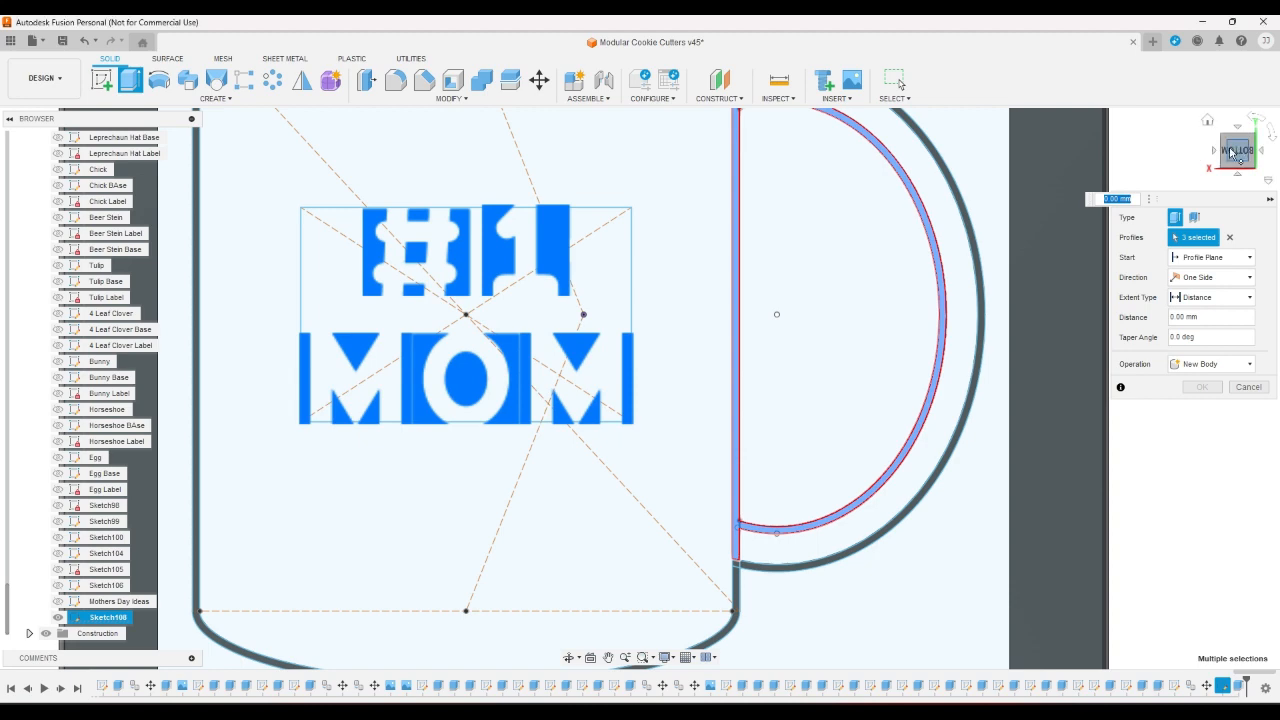
scroll(965, 550, "down", 1)
left_click(721, 302)
scroll(720, 304, "down", 4)
scroll(711, 242, "up", 4)
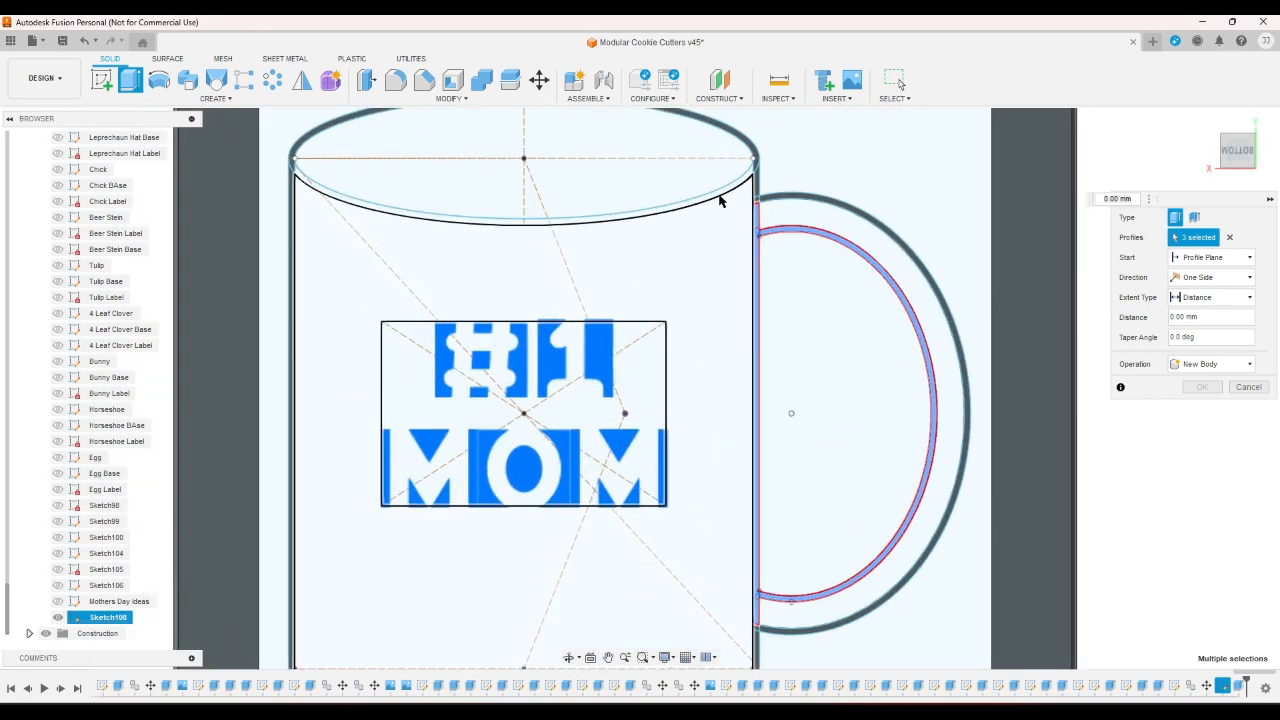
left_click(722, 202)
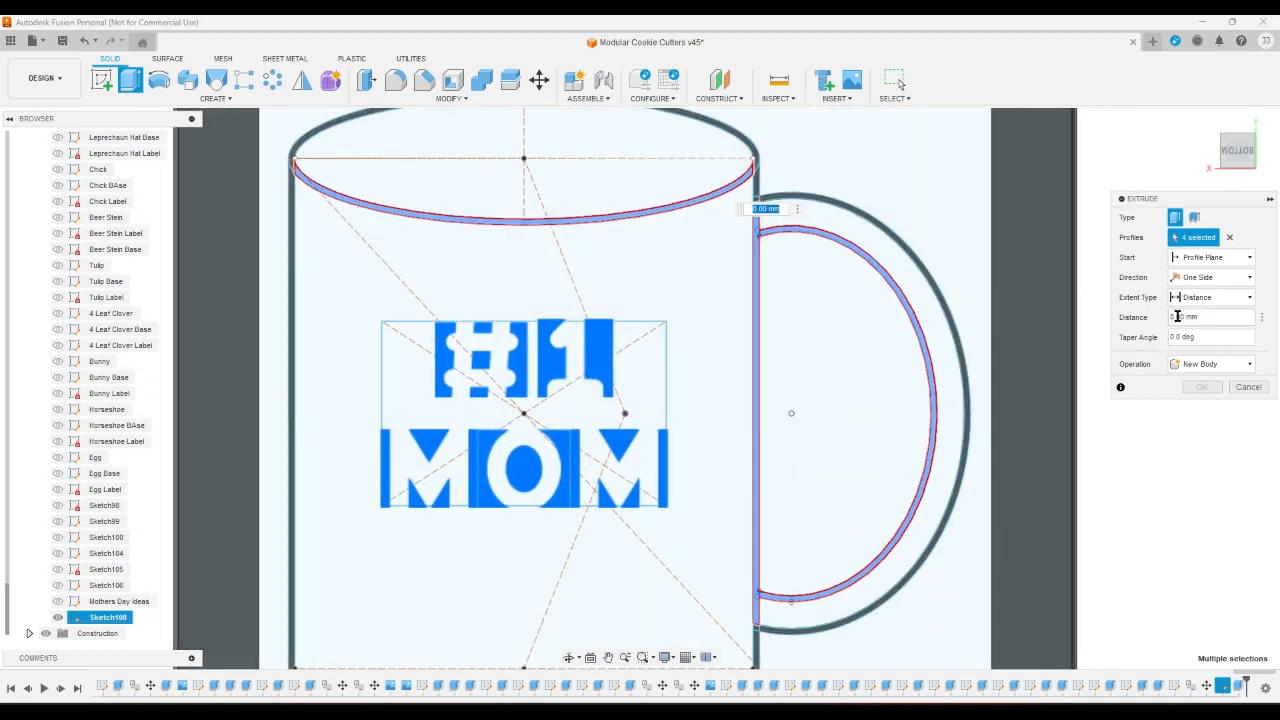
left_click(1206, 124)
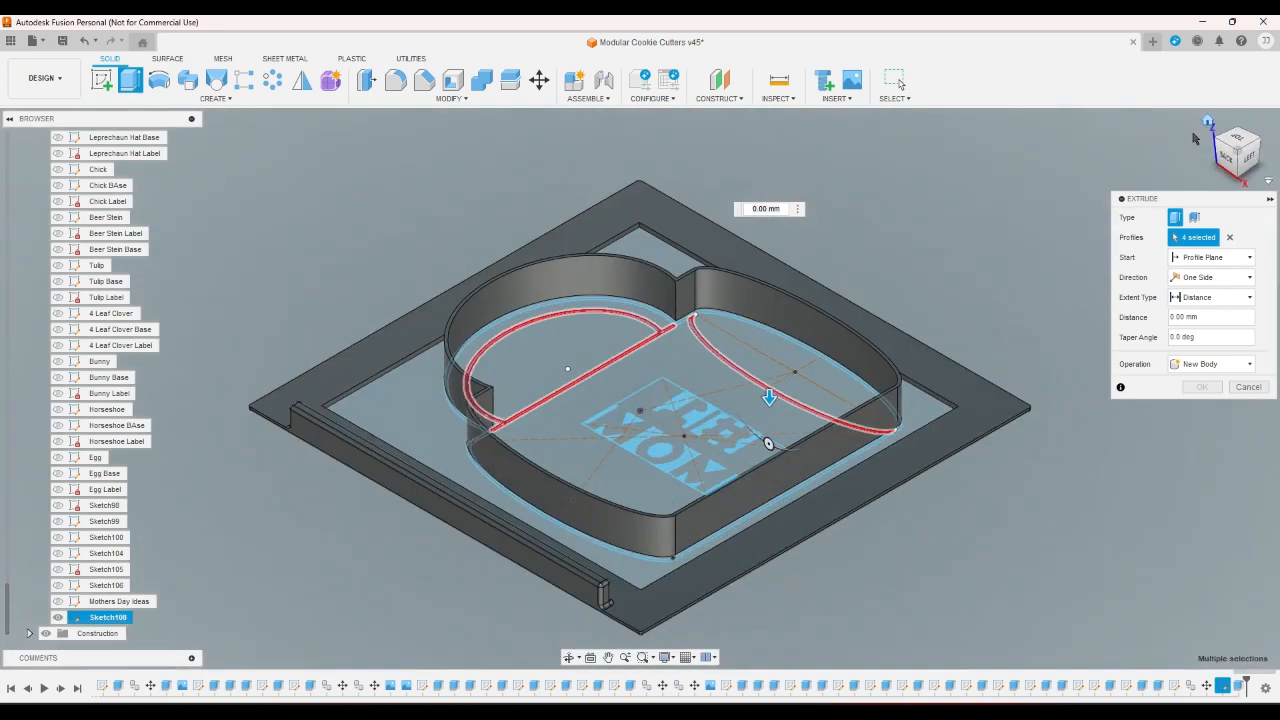
Set the extrusion to start from an object, using the flat face of the square frame
left_click(1212, 257)
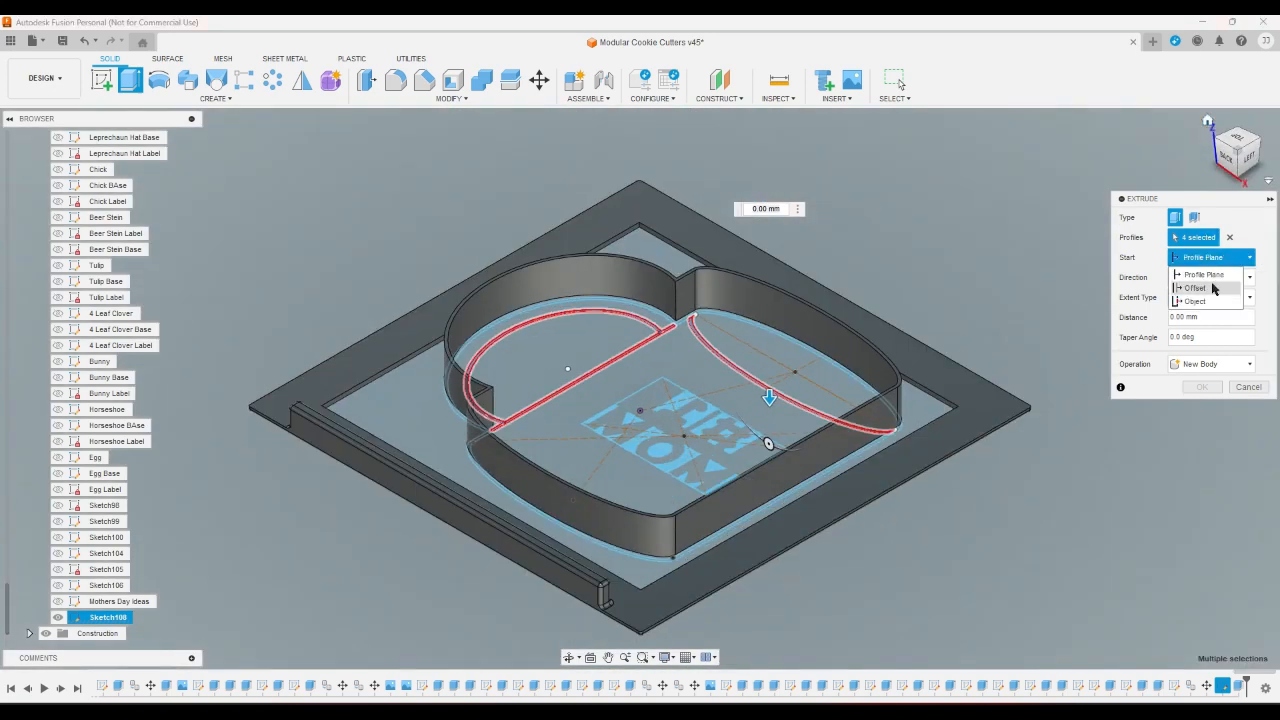
left_click(1197, 301)
left_click(978, 403)
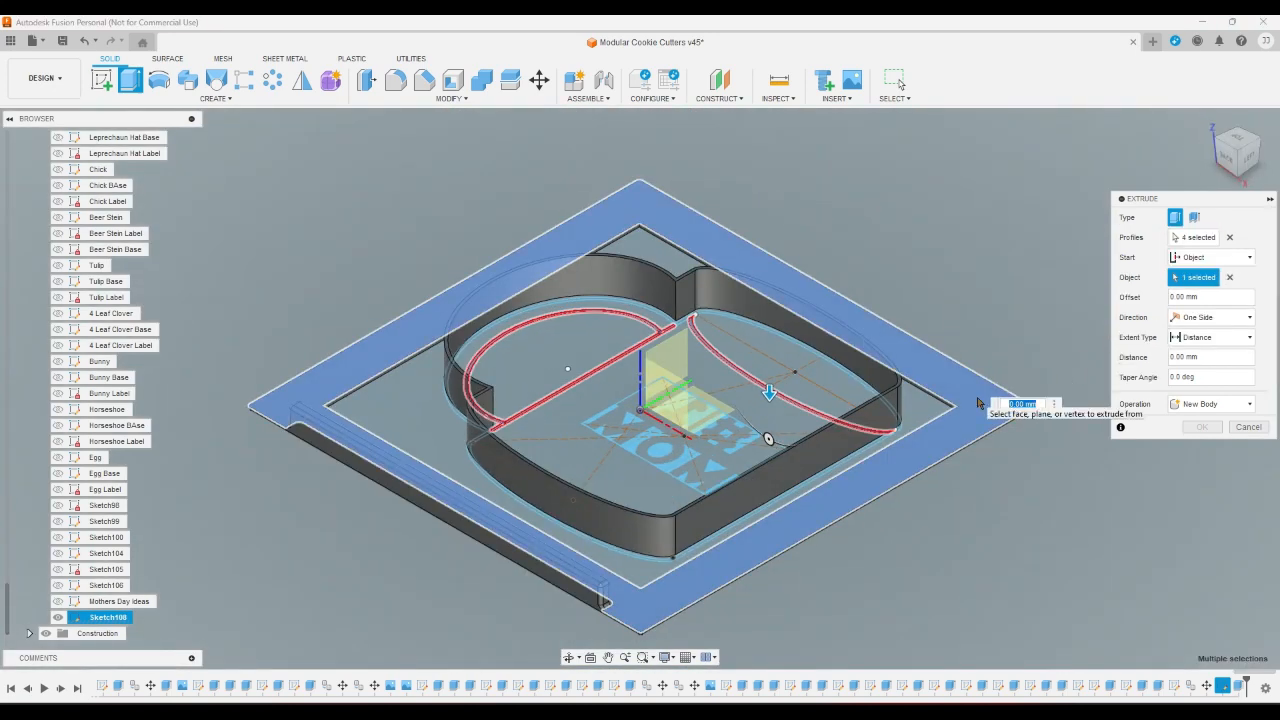
Set the extrusion distance to -(cuttershortheight-detaildepth) and complete it as a join
left_click(1217, 357)
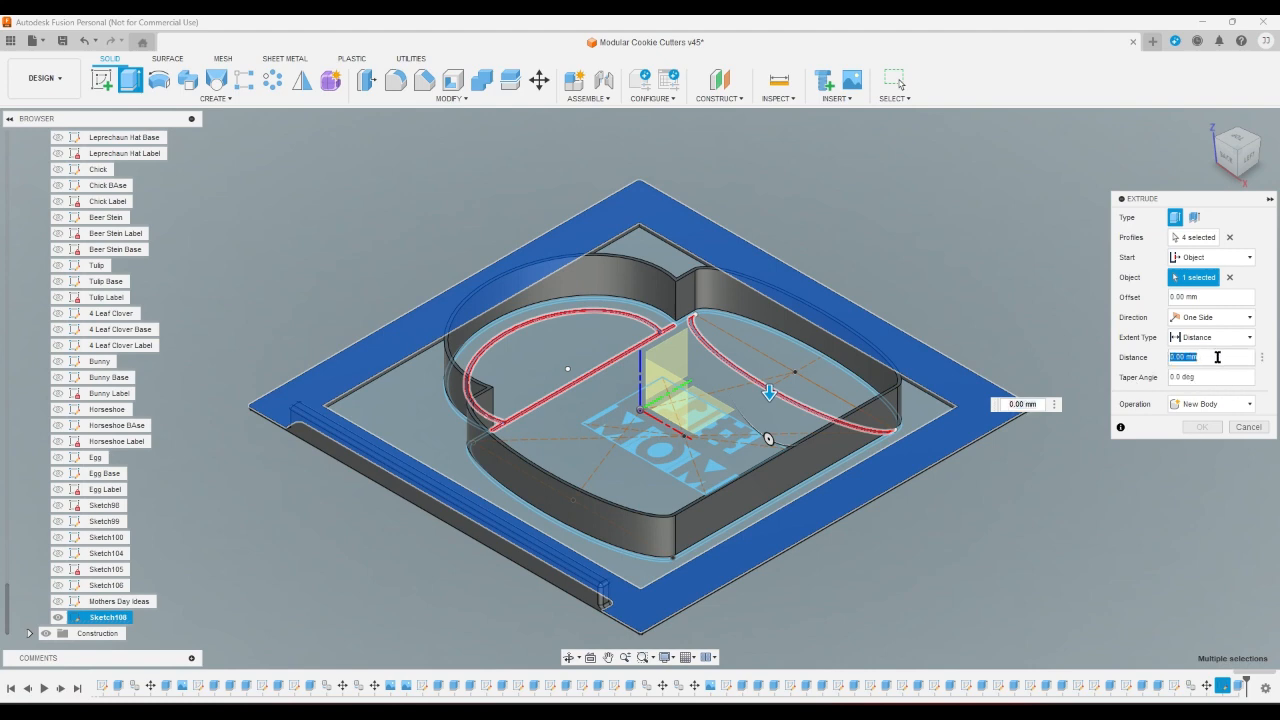
type("-c")
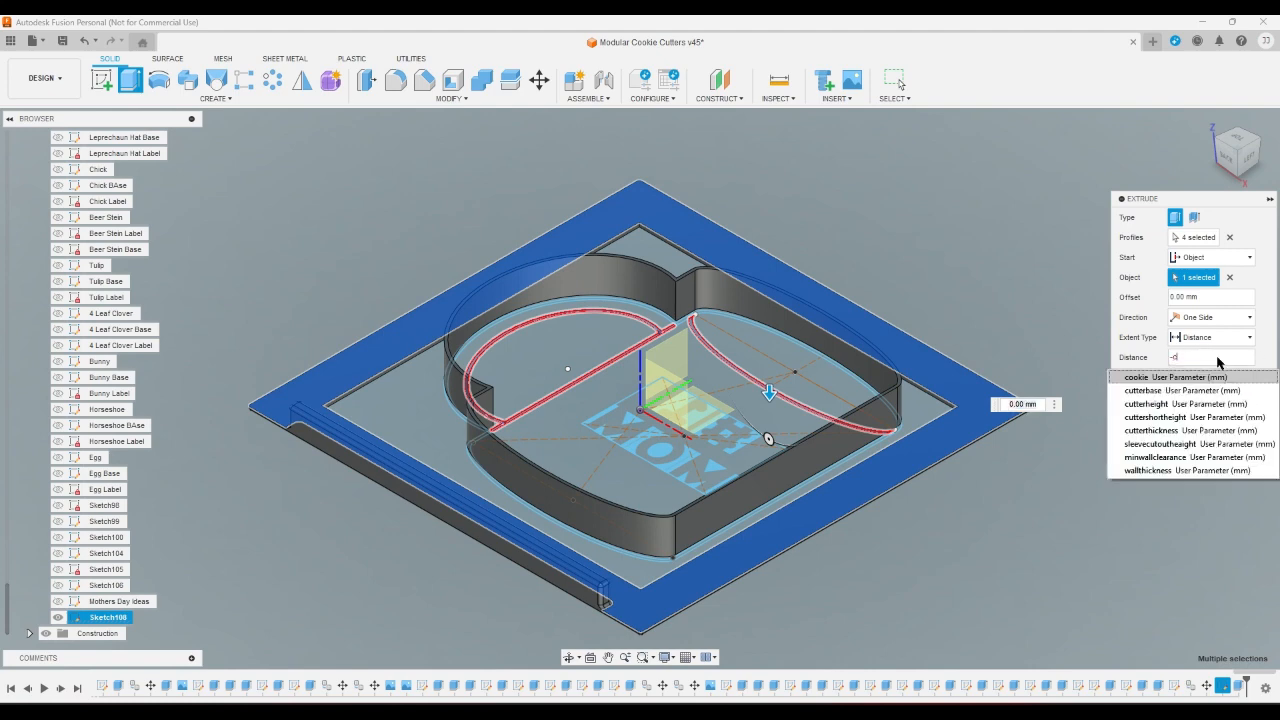
left_click(1185, 417)
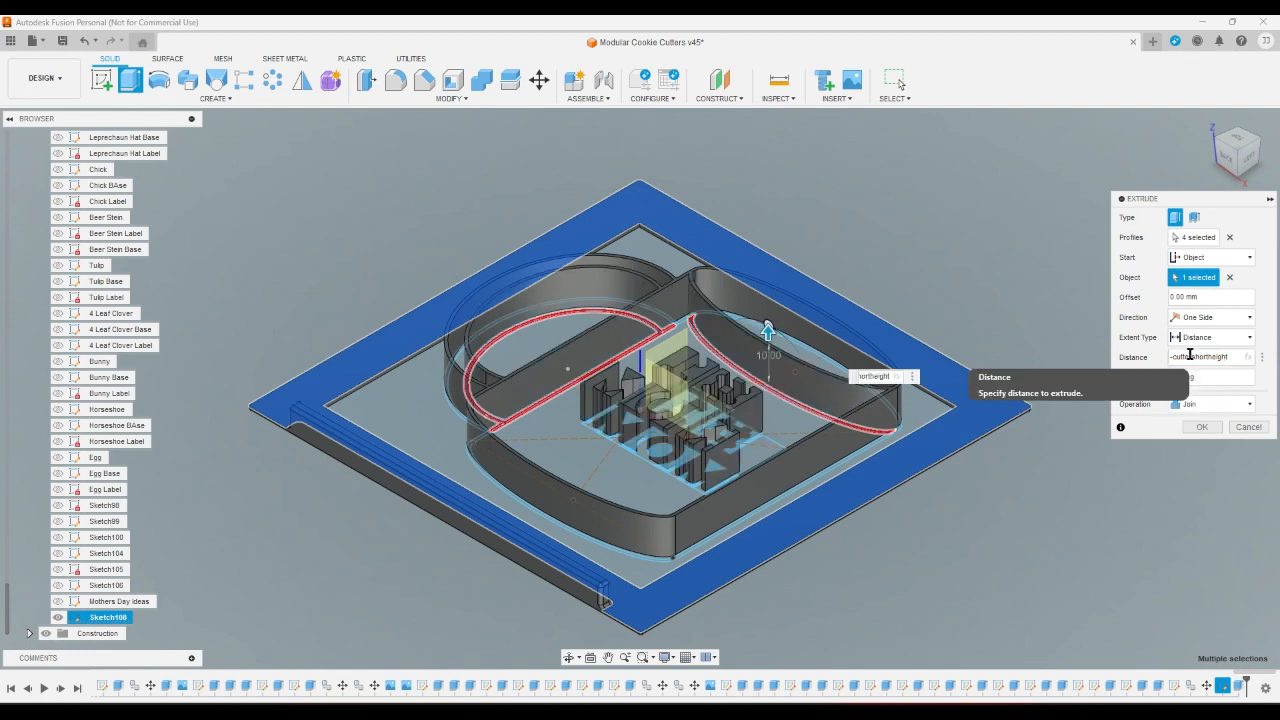
type("(")
key("End")
type(")")
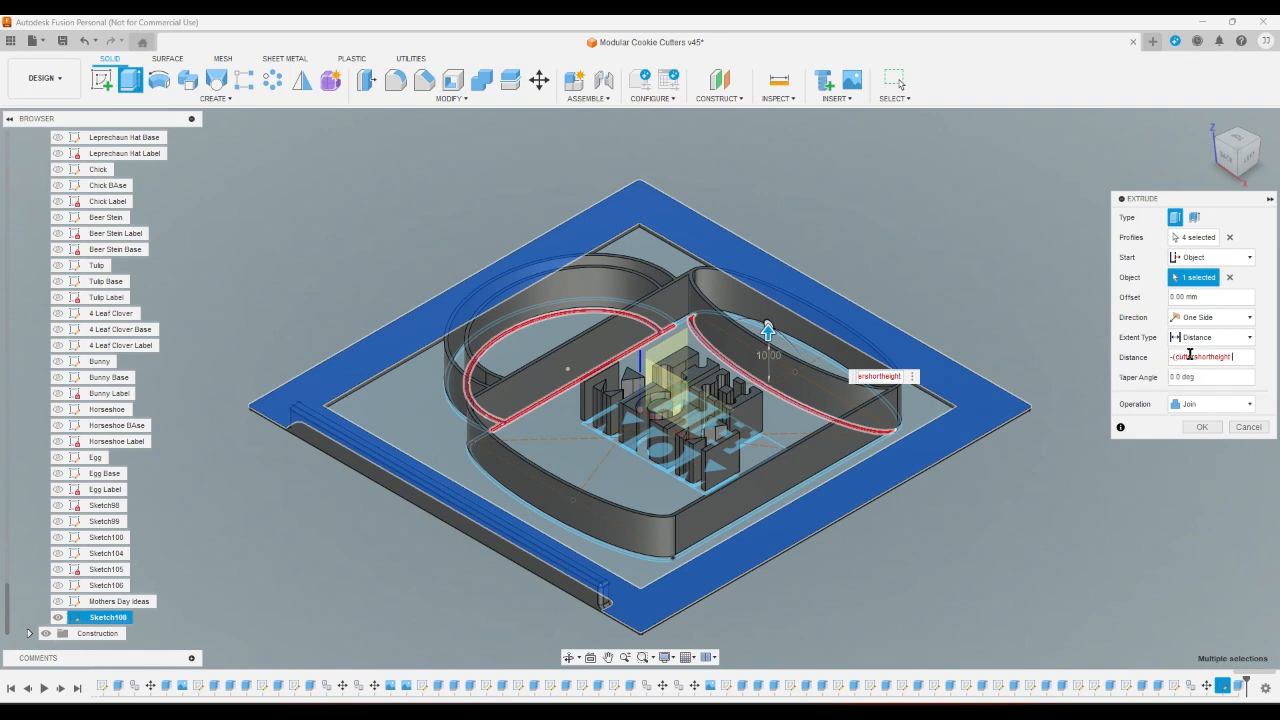
key("BackSpace")
type(")")
key("BackSpace")
type(")-d")
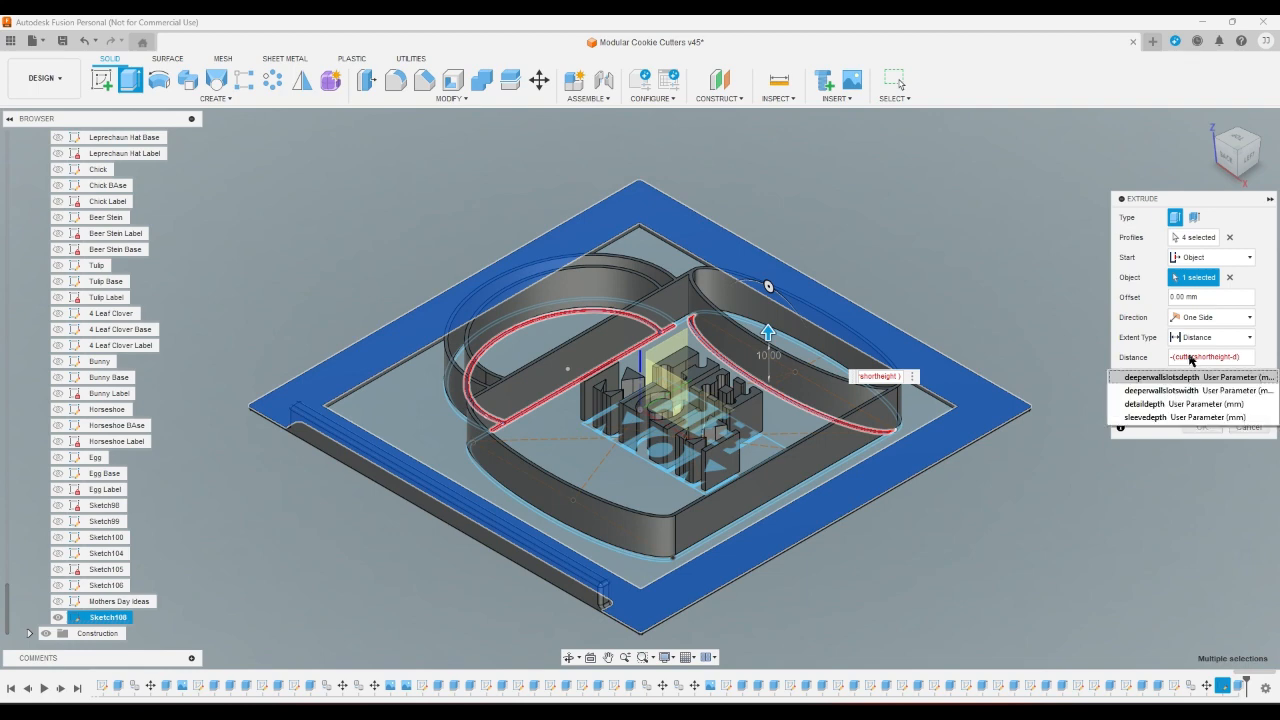
left_click(1163, 405)
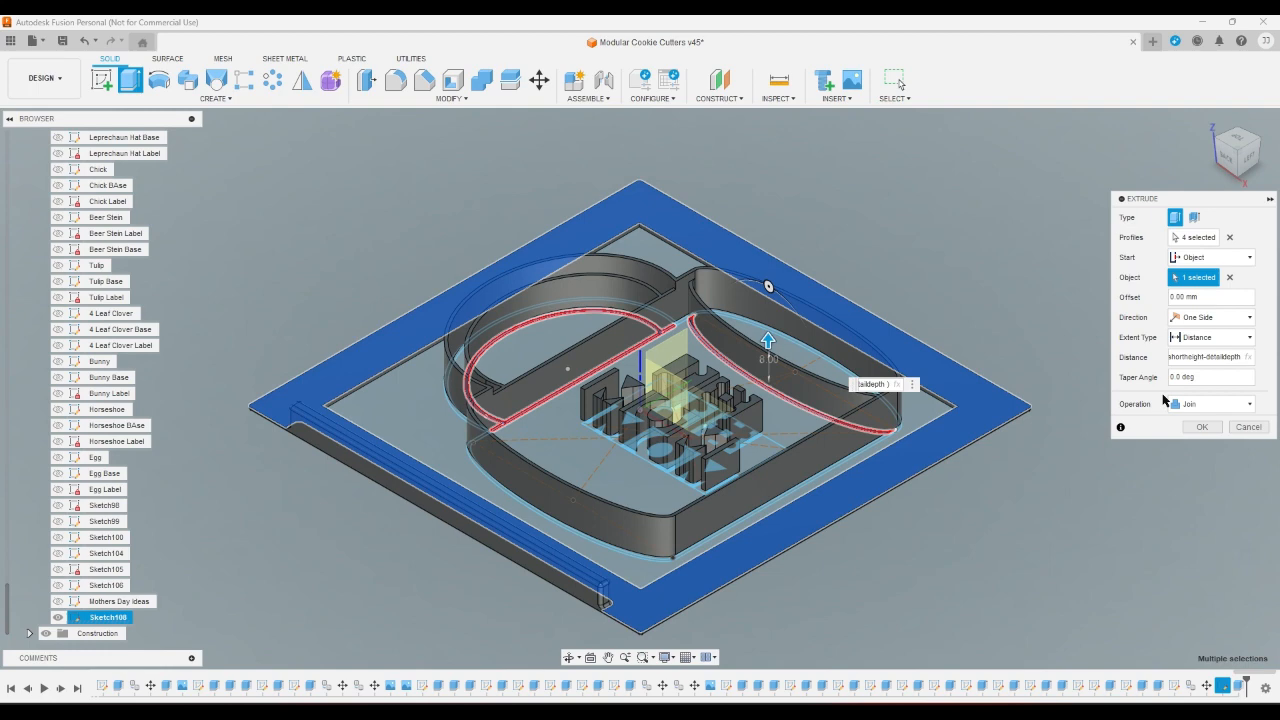
key("Return")
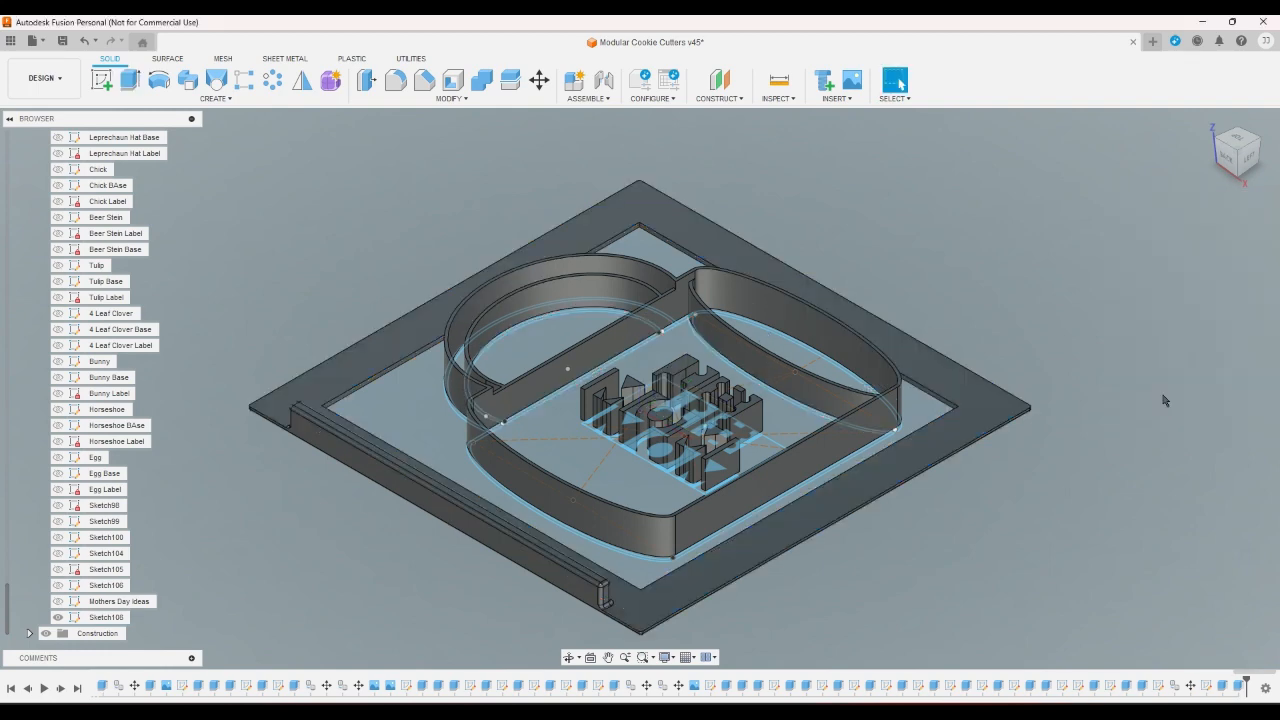
double_click(1239, 686)
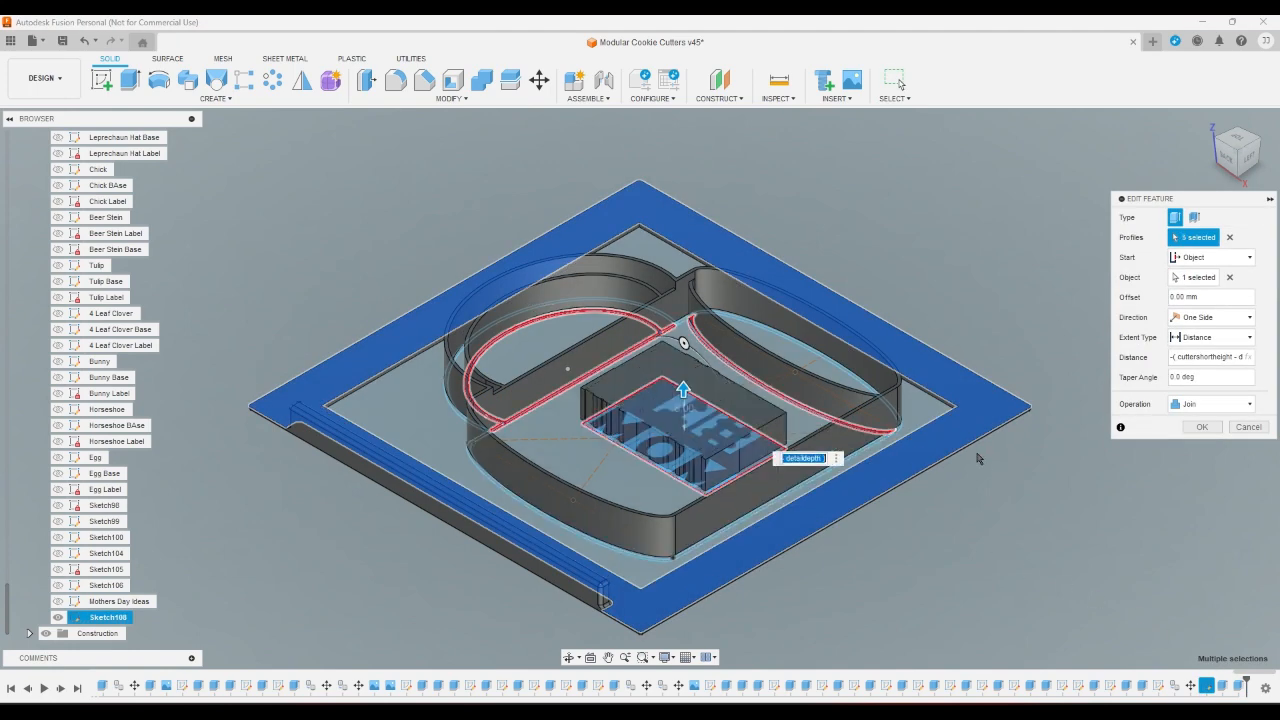
left_click(1247, 176)
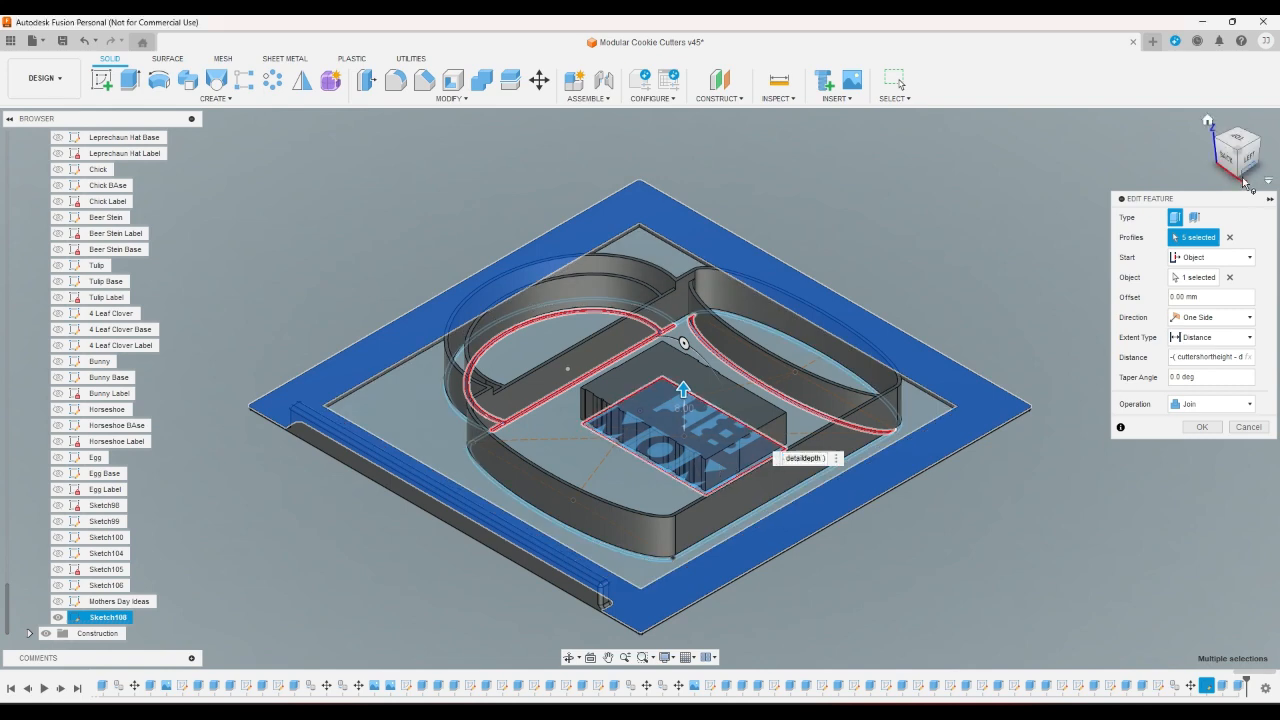
scroll(642, 425, "up", 3)
scroll(642, 425, "up", 2)
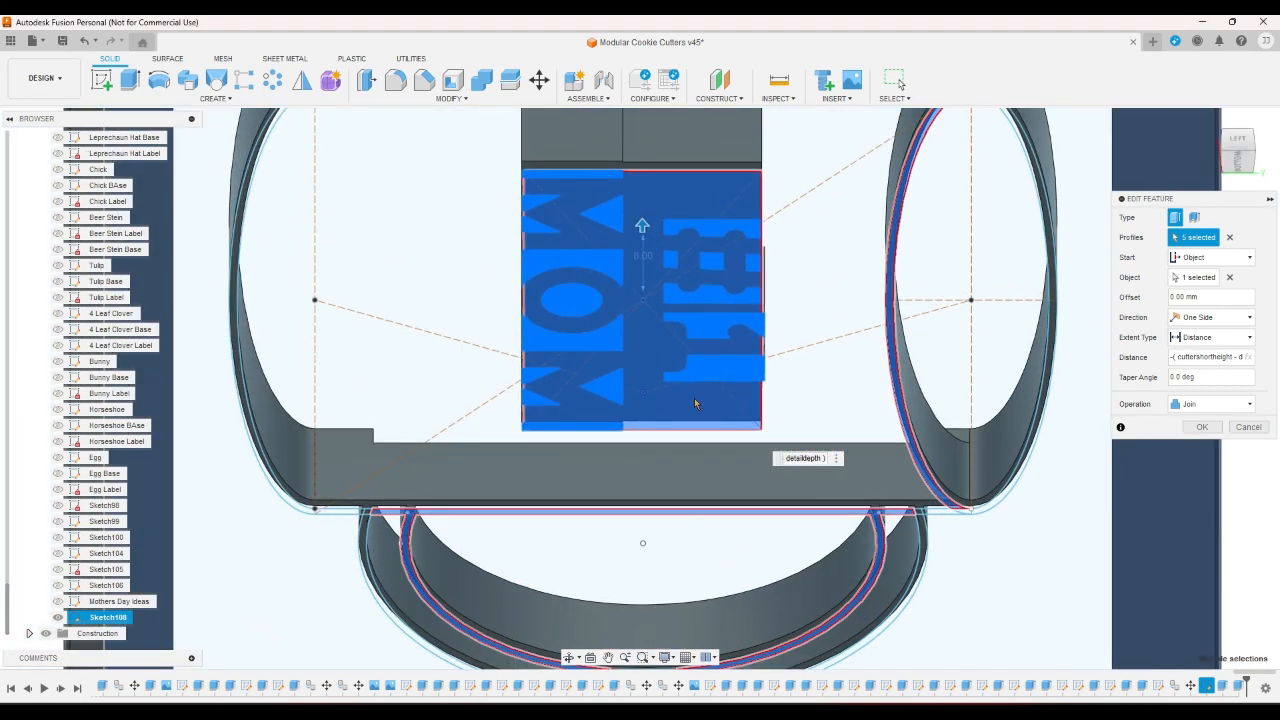
left_click(696, 404)
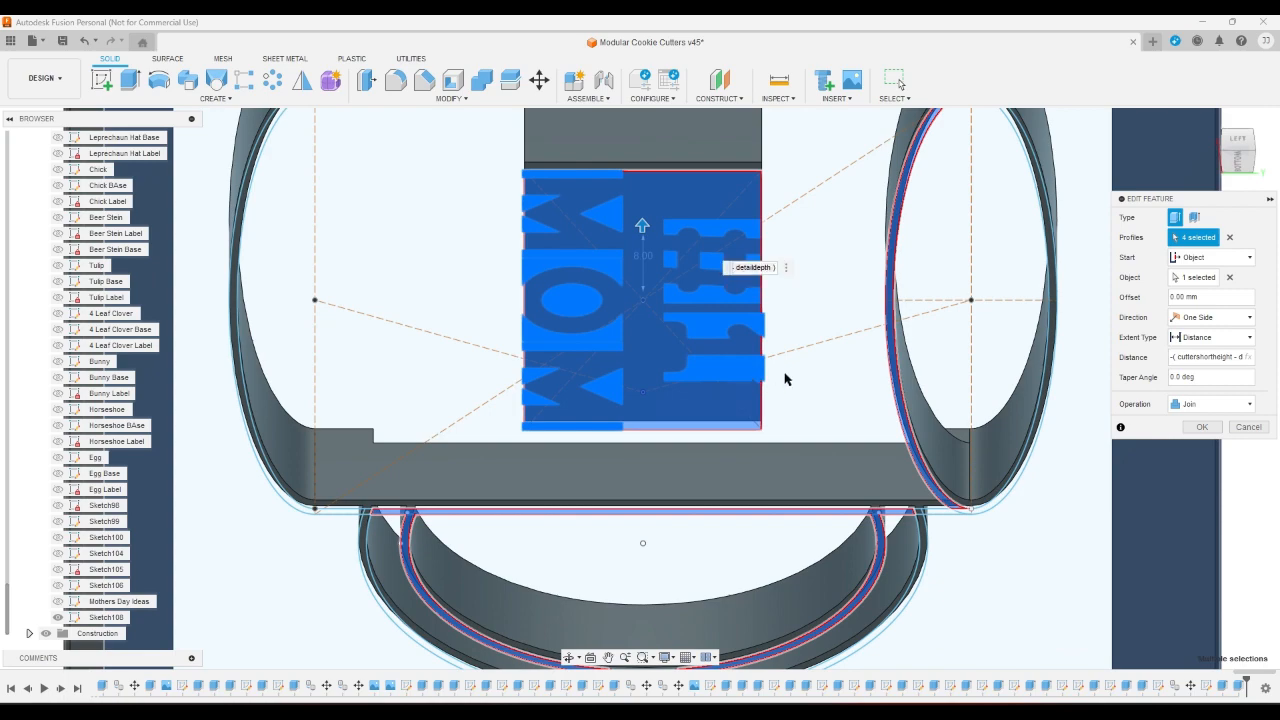
left_click(785, 379)
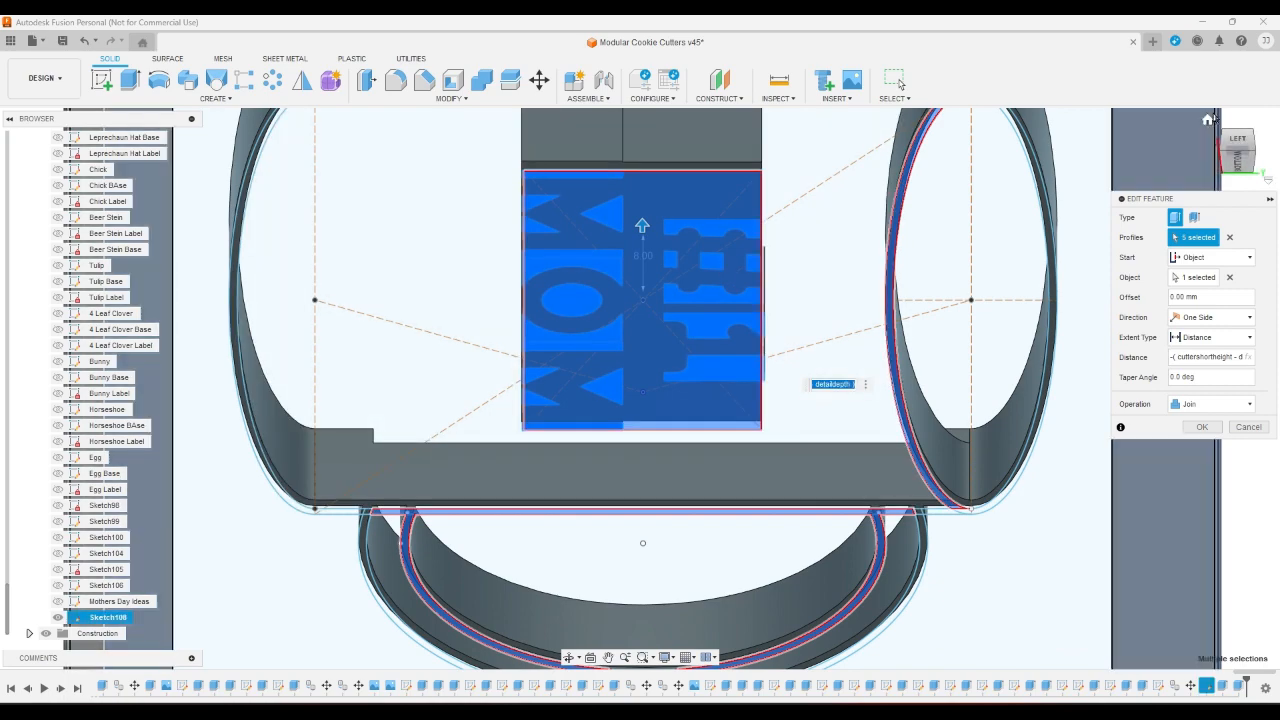
left_click(1207, 119)
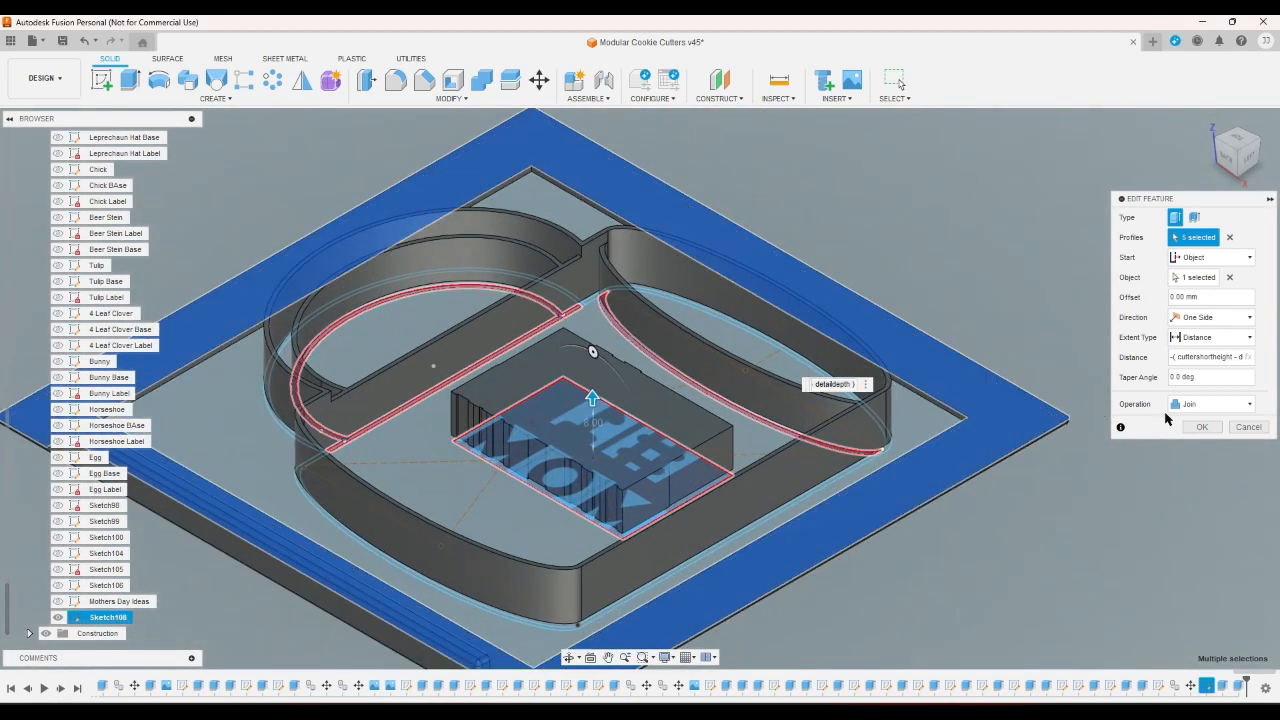
left_click(1245, 427)
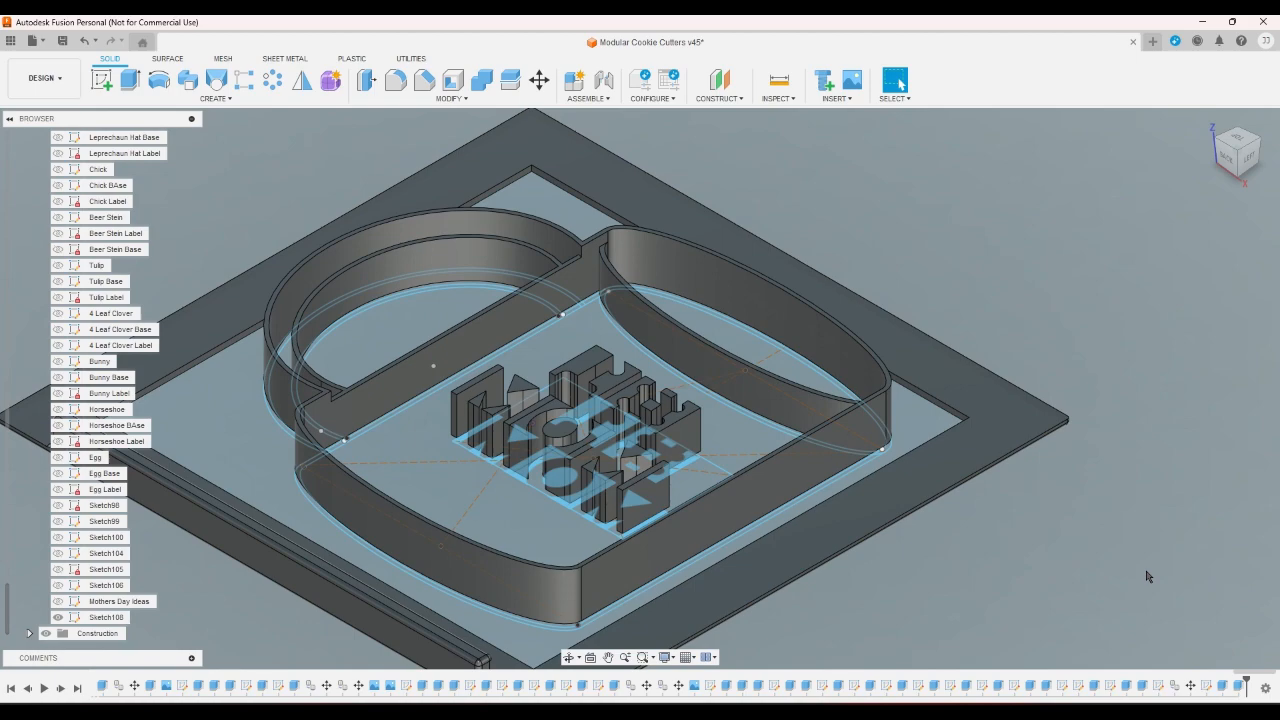
Edit the inner detail extrusion, replacing the lettering profile with the full rectangle around the #1 MOM text
double_click(1207, 685)
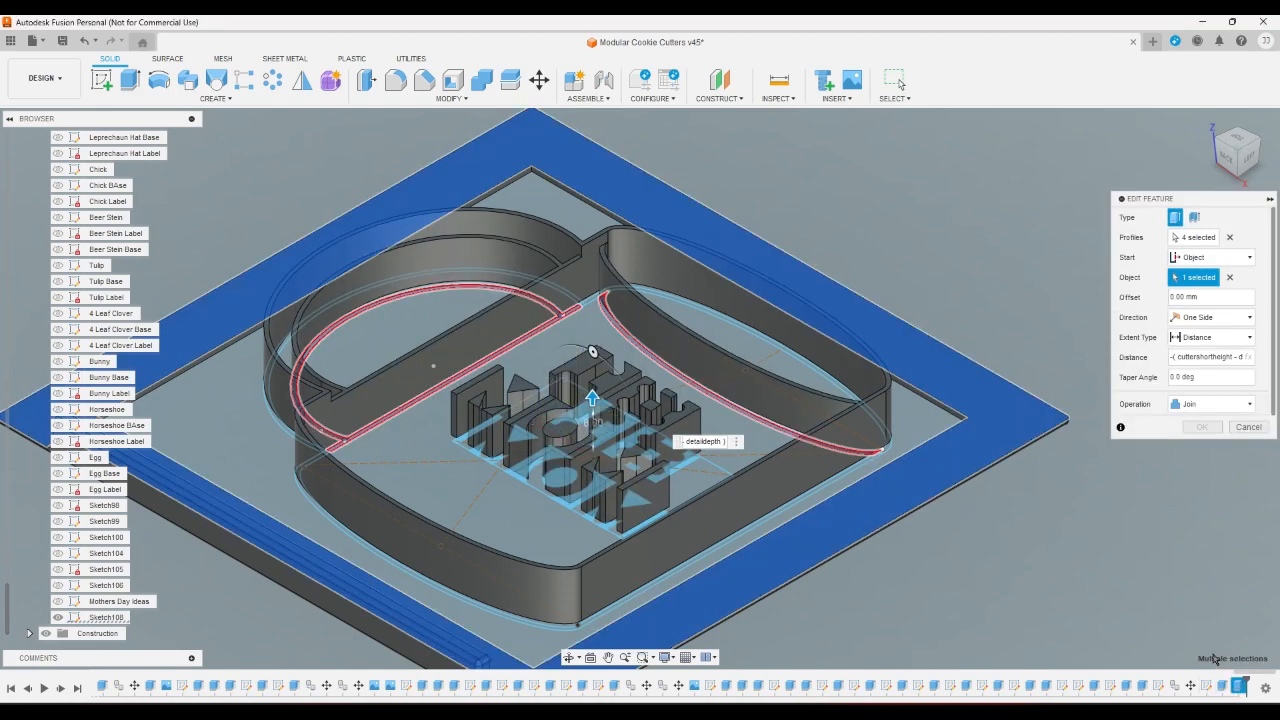
left_click(1238, 138)
scroll(697, 329, "up", 3)
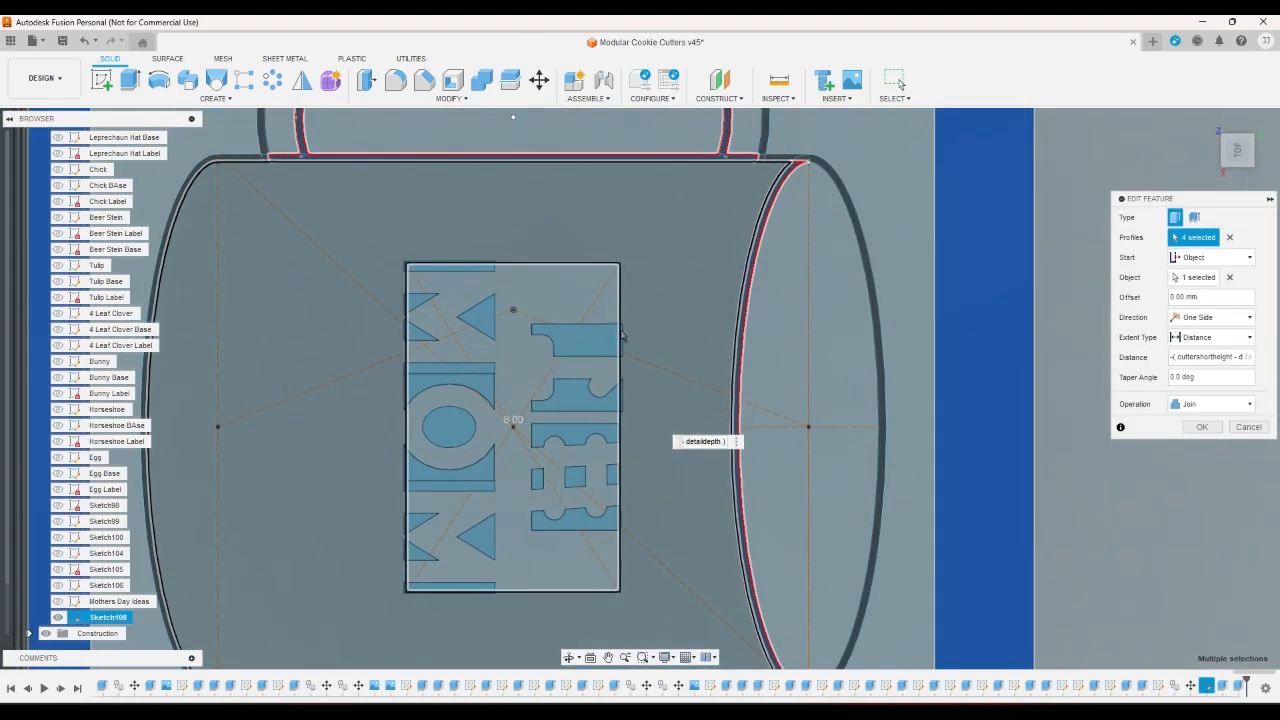
left_click(605, 343)
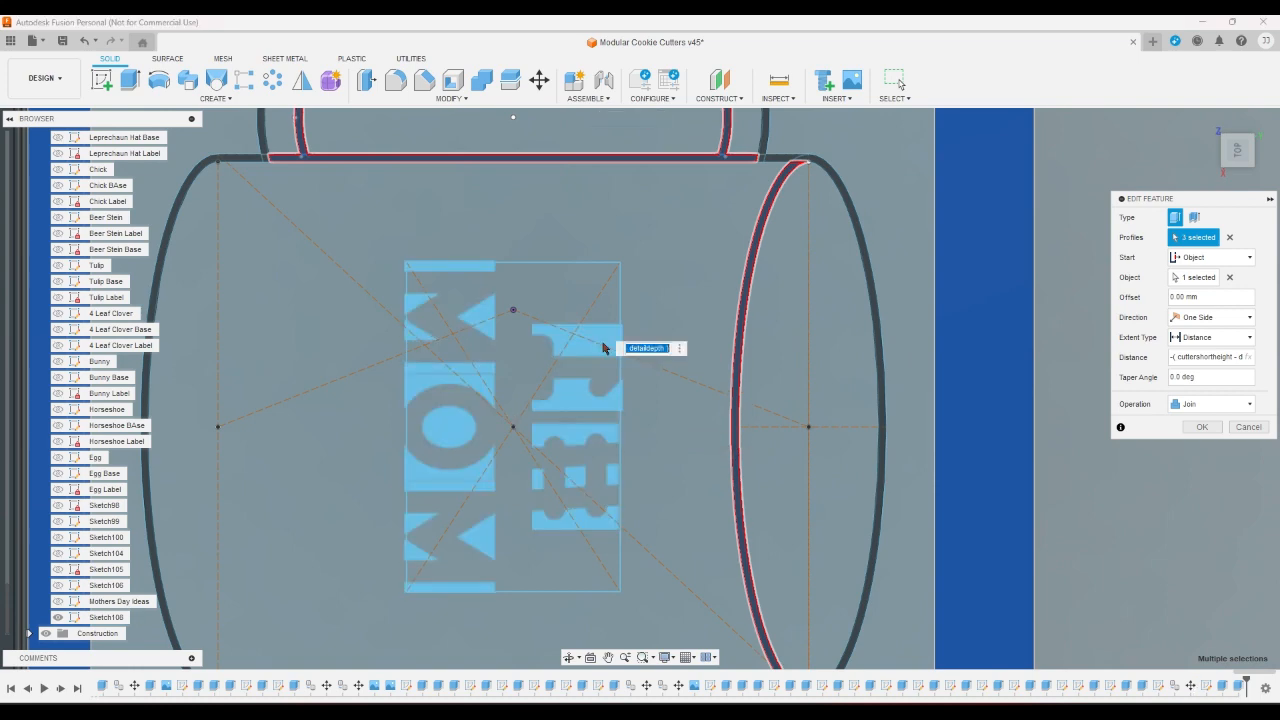
left_click(573, 300)
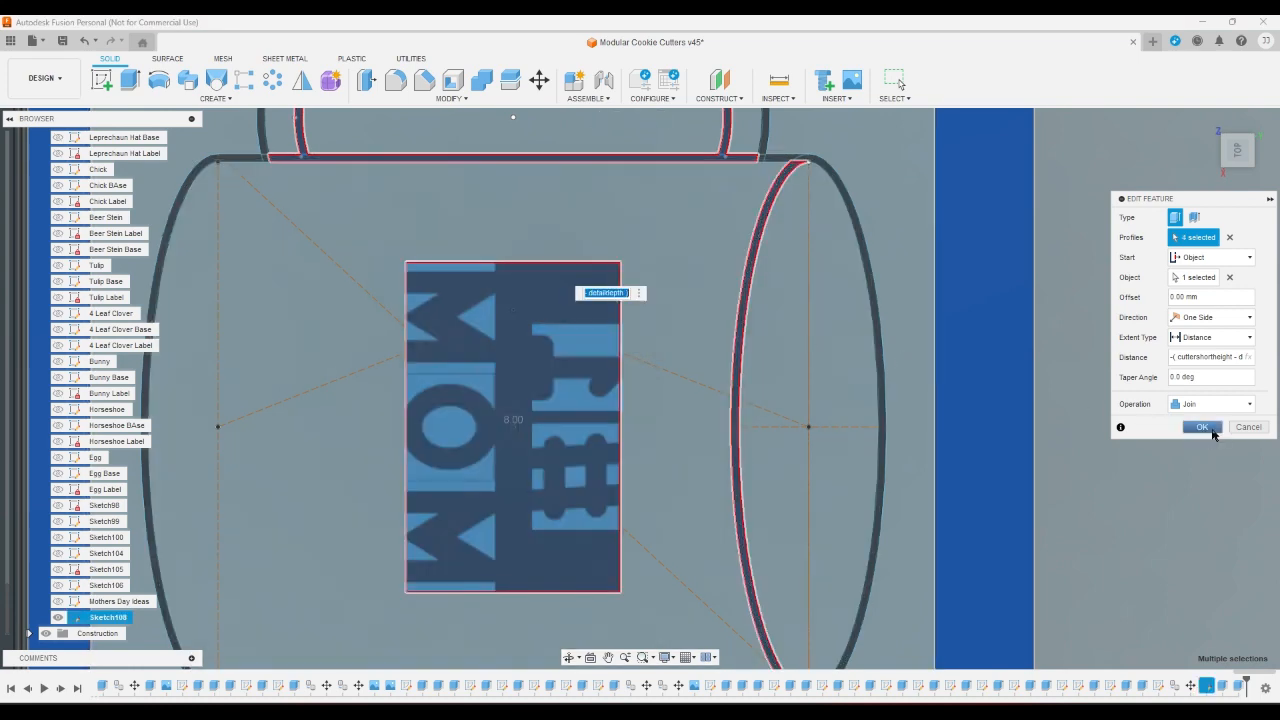
left_click(1202, 428)
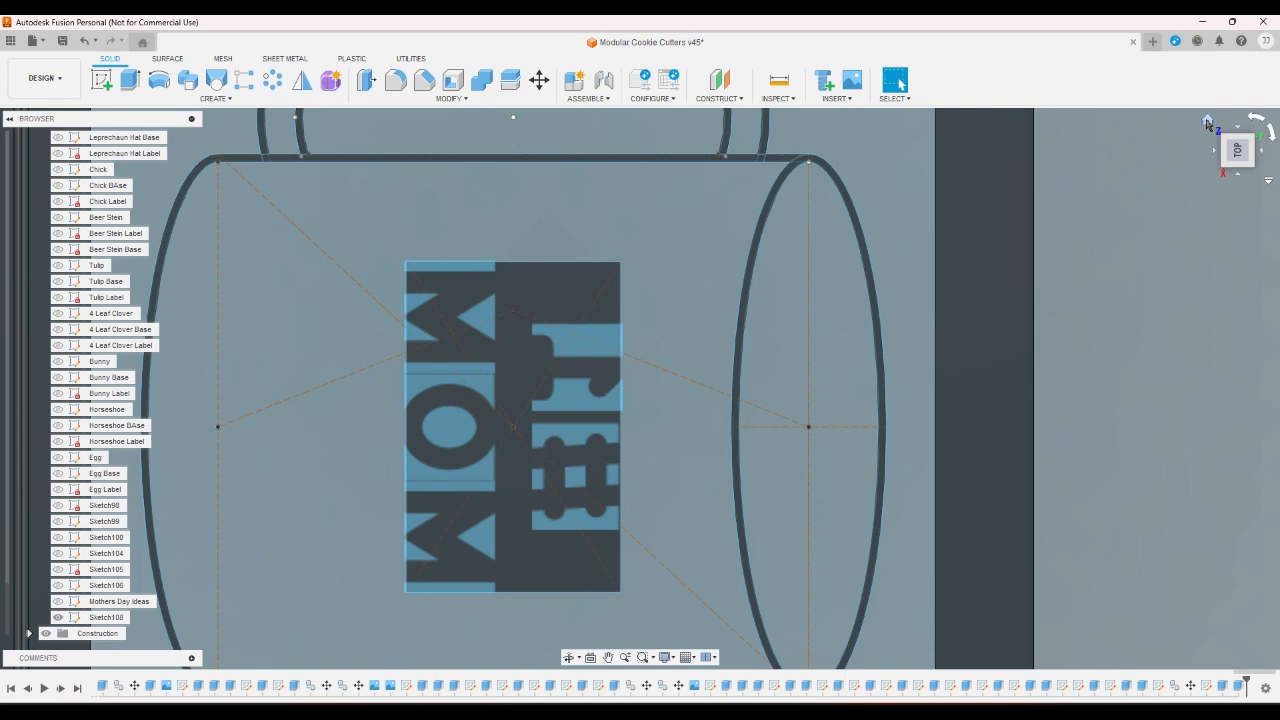
left_click(1207, 121)
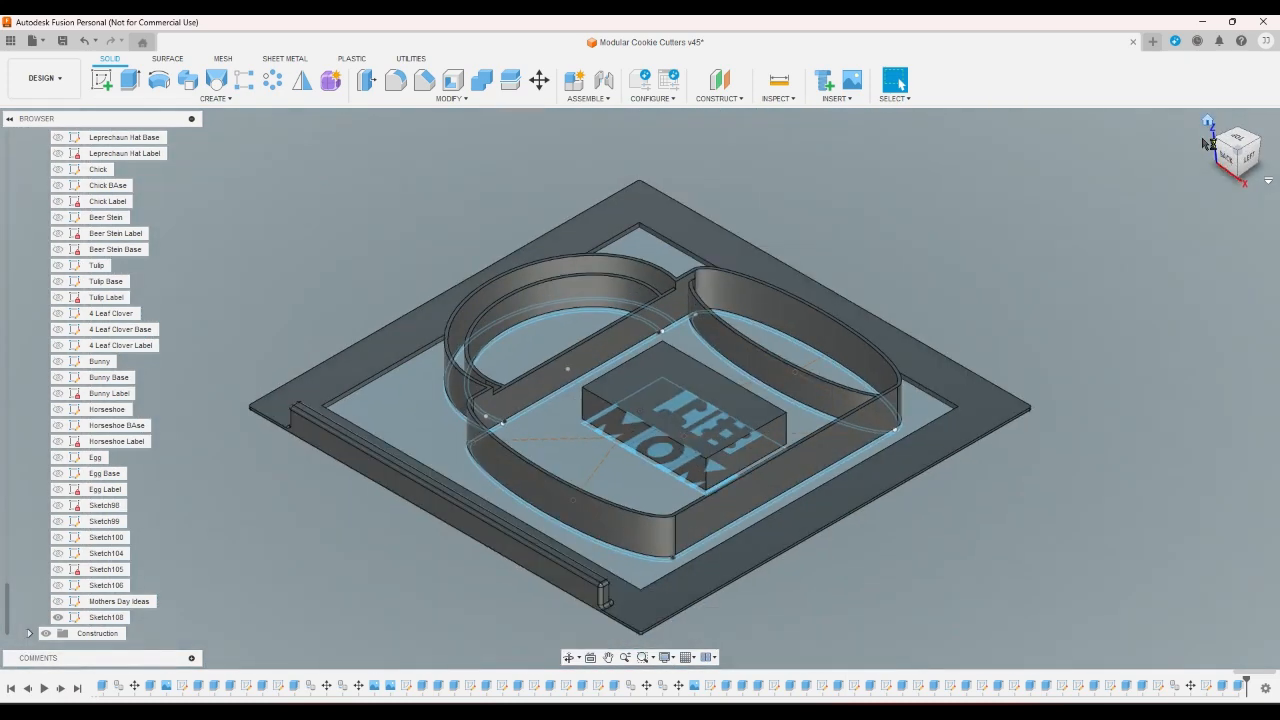
Start a sketch on the underside of the cutter and project the mug wall face and the rectangular text block face into it
left_click(1237, 178)
left_click(1236, 176)
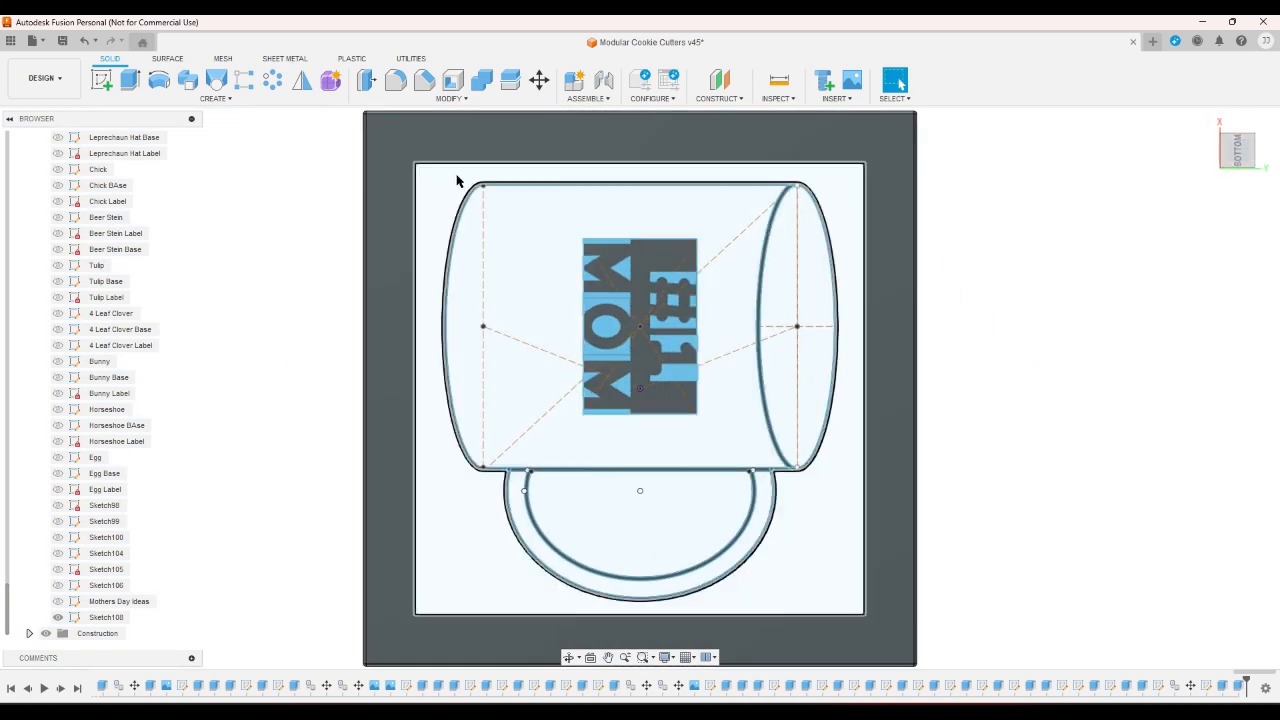
left_click(103, 82)
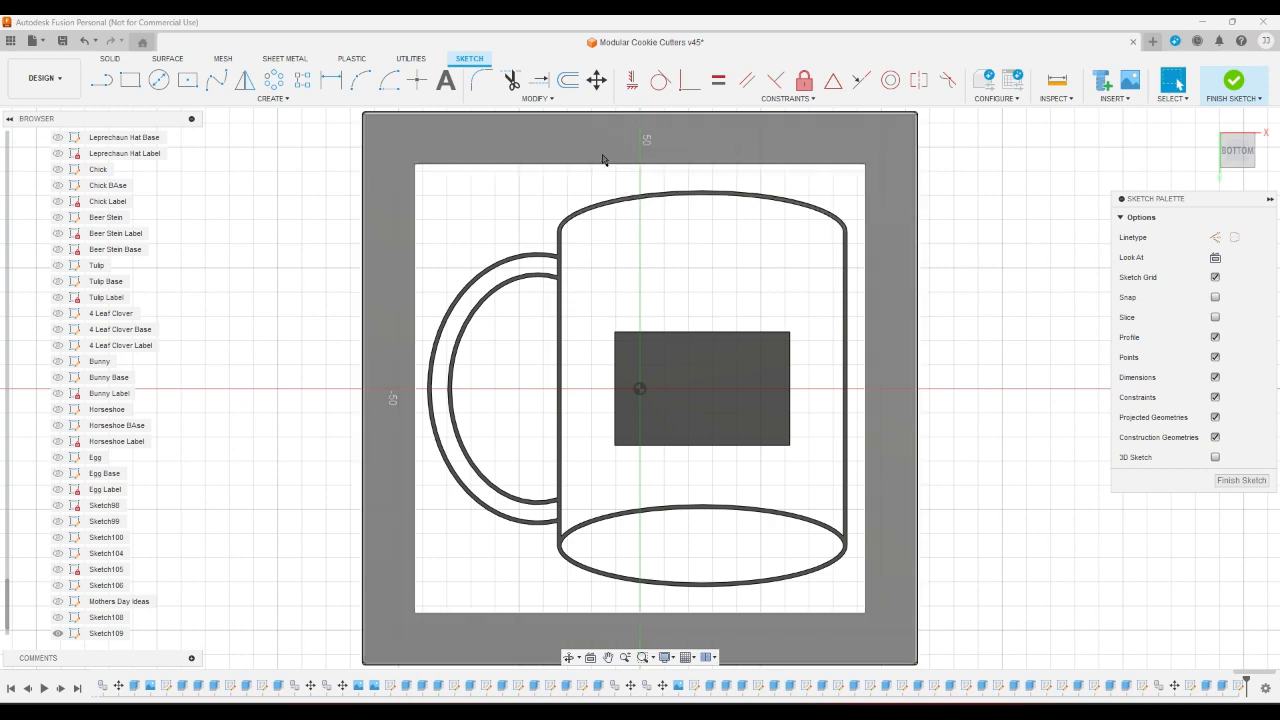
key("p")
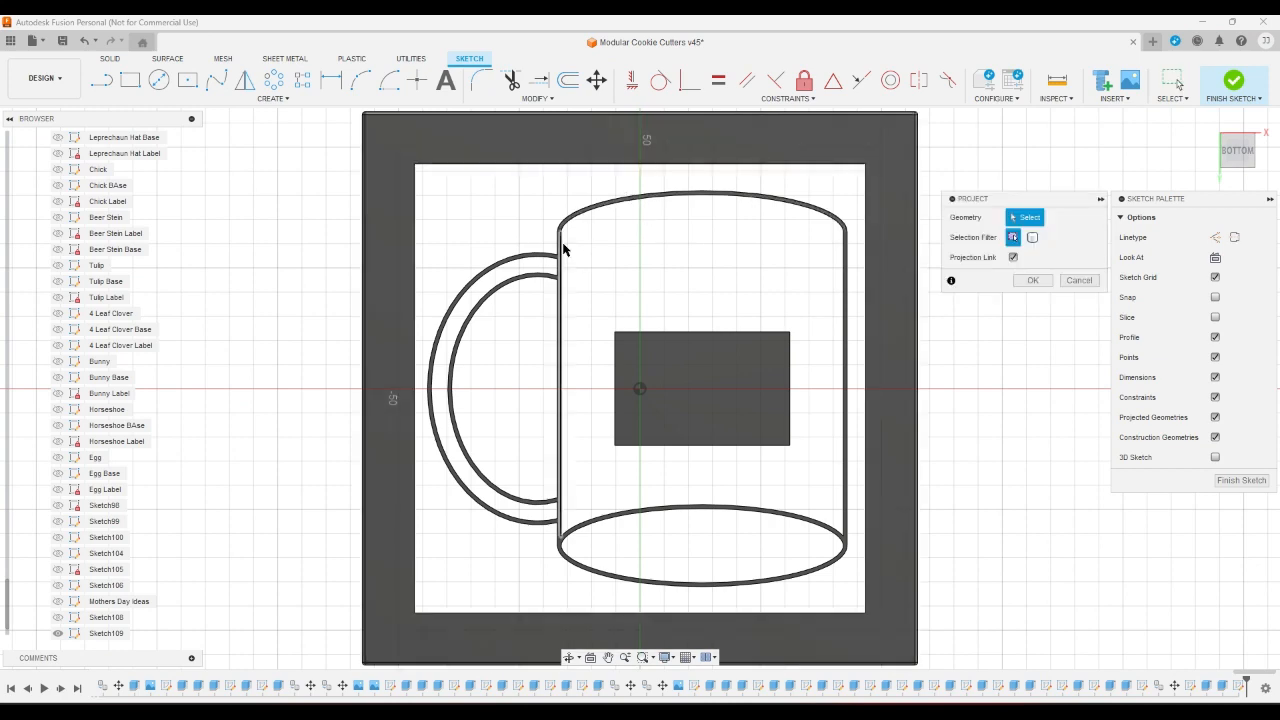
scroll(559, 245, "up", 3)
scroll(553, 242, "up", 2)
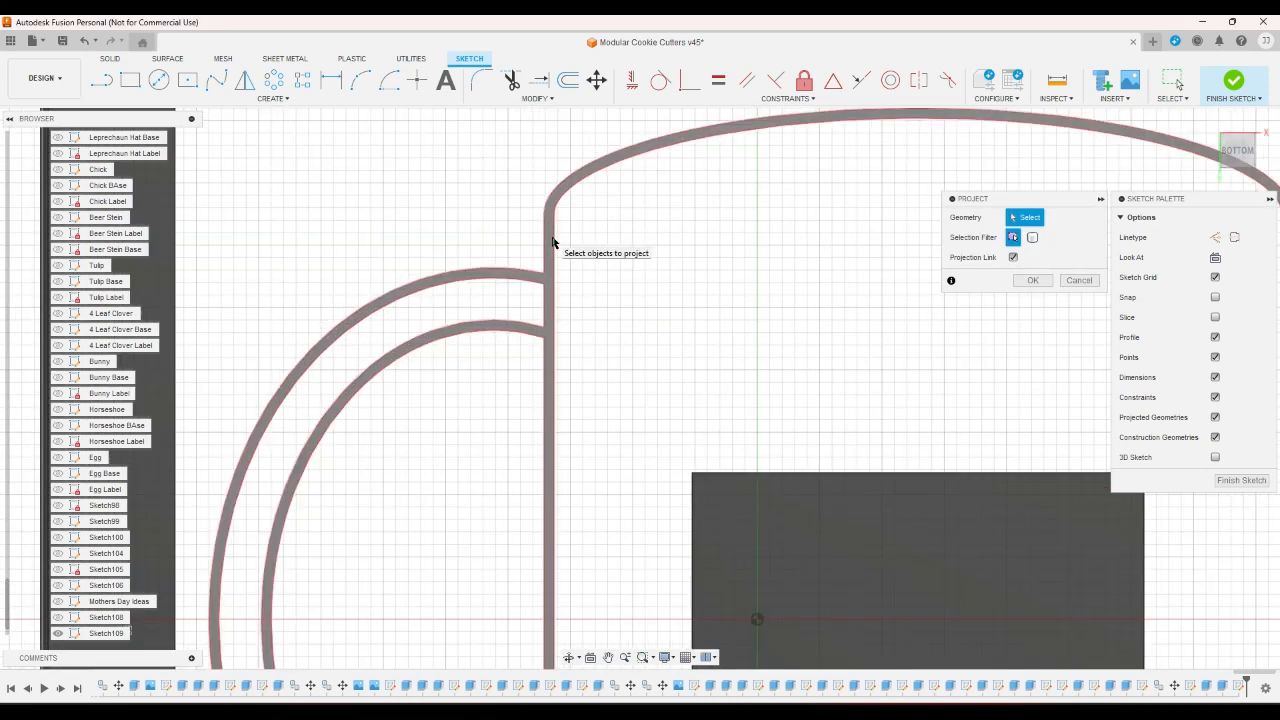
left_click(553, 243)
left_click(777, 491)
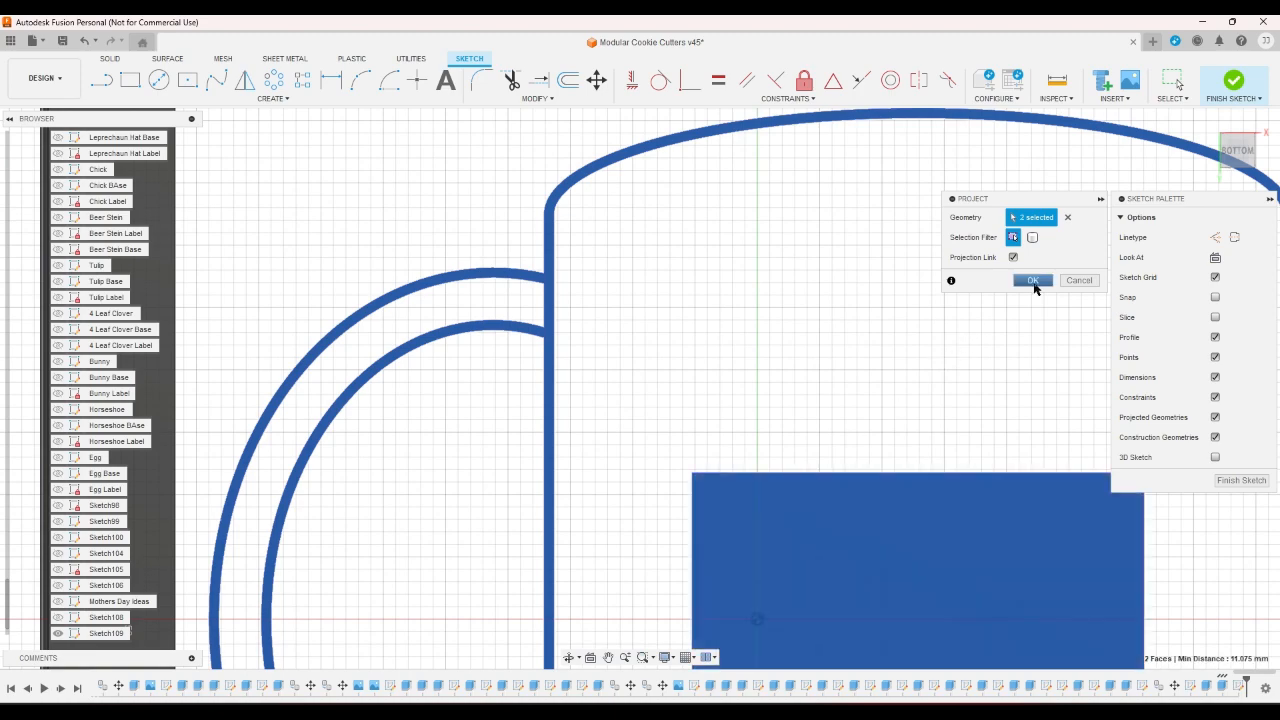
left_click(1033, 281)
Offset the mug's projected outer outline, including the handle, outward by wallthickness
key("F6")
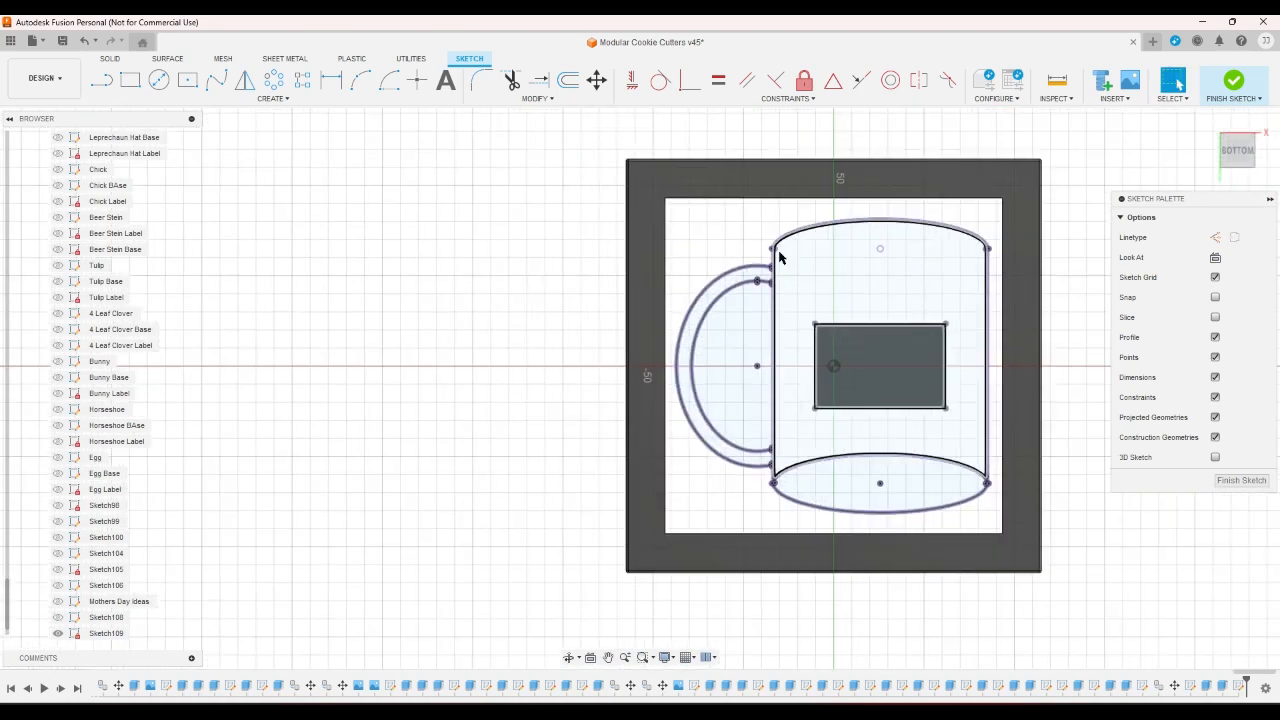
scroll(837, 243, "up", 3)
left_click(568, 80)
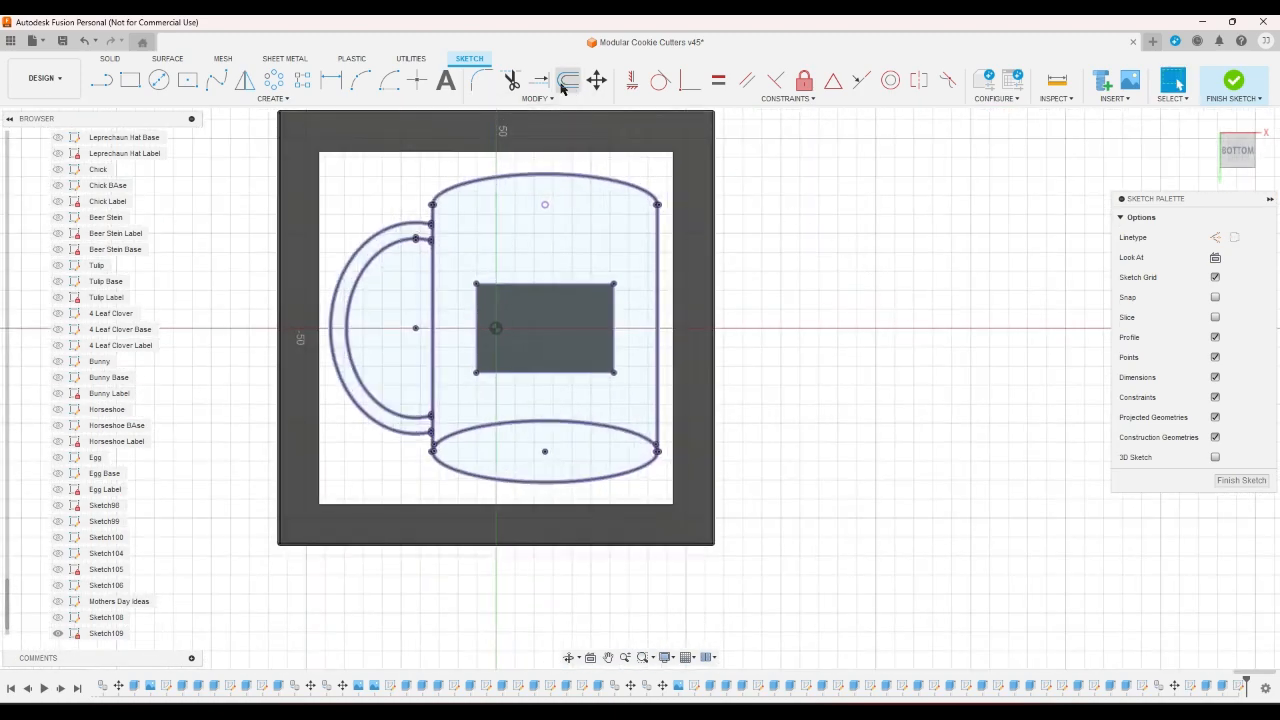
left_click(637, 181)
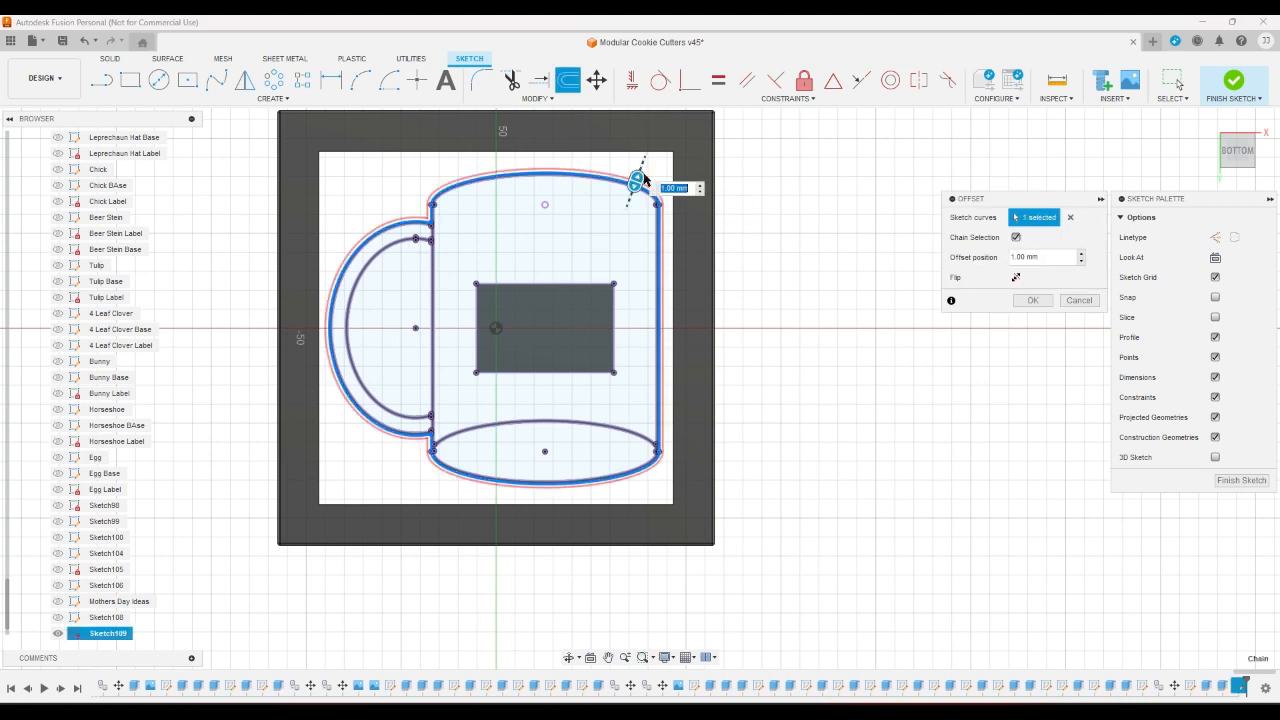
type("w")
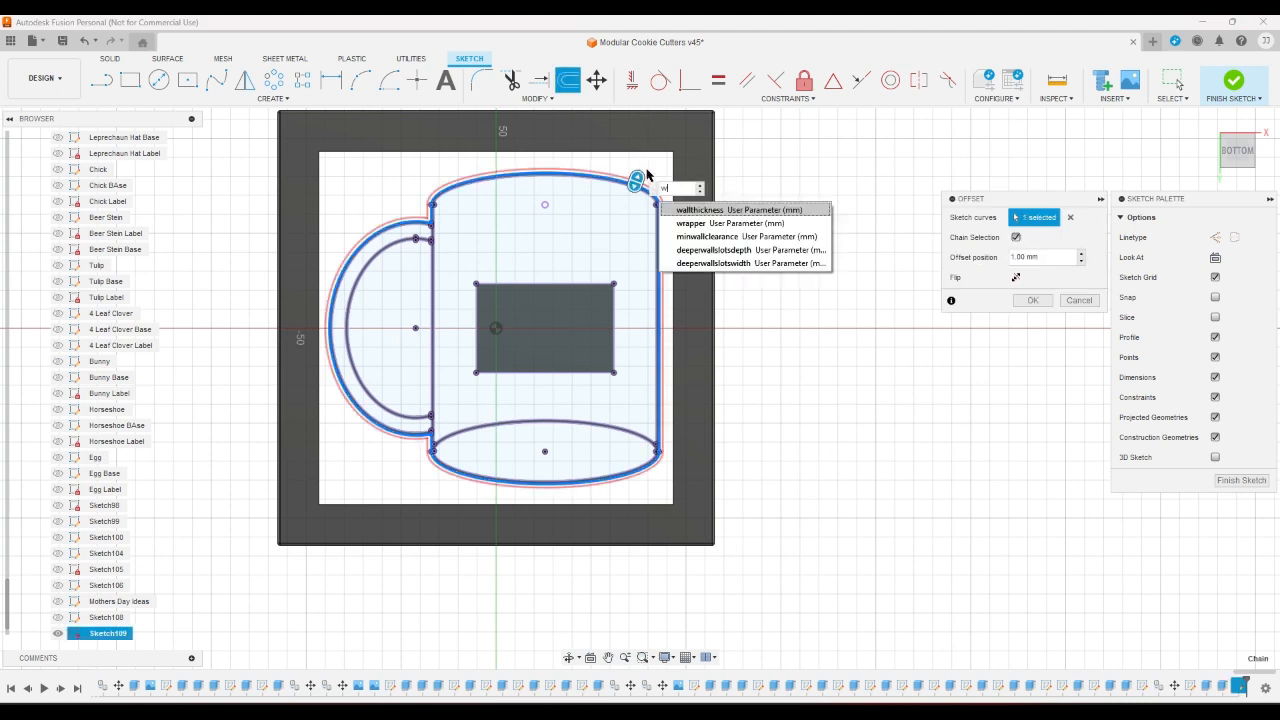
left_click(686, 208)
key("Return")
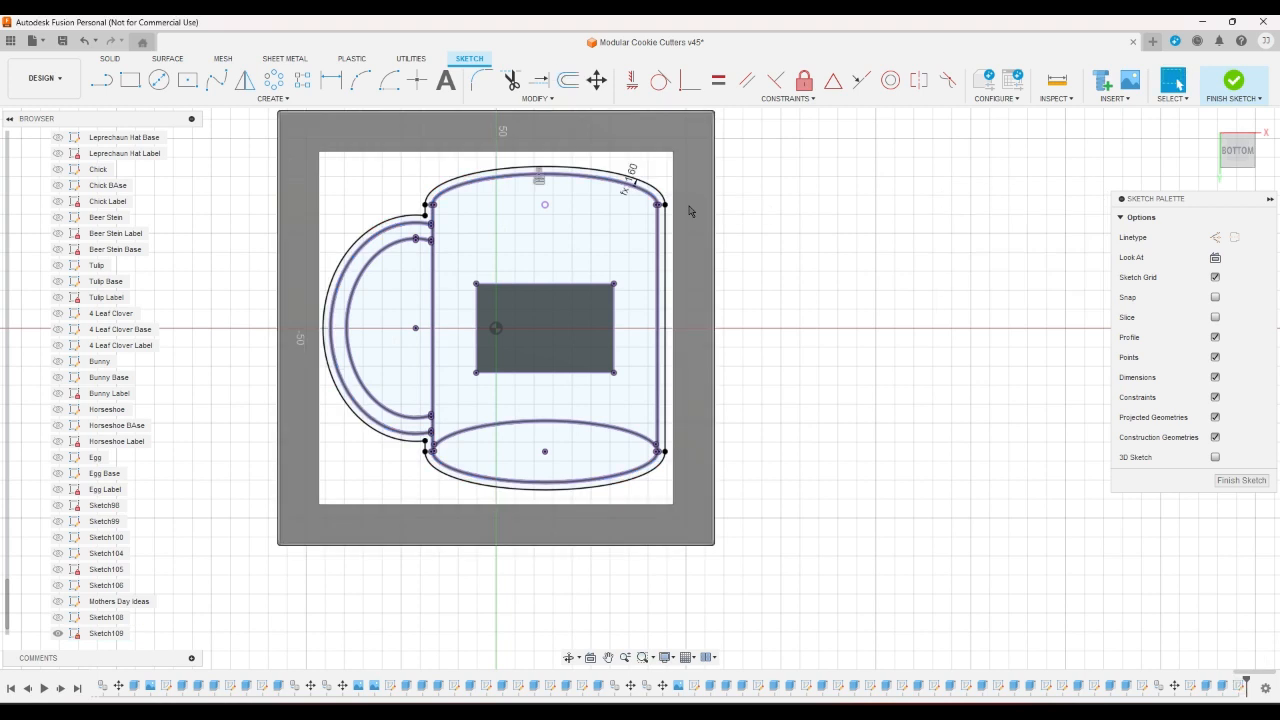
Offset the inner loop of the mug body inward by wallthickness
left_click(568, 80)
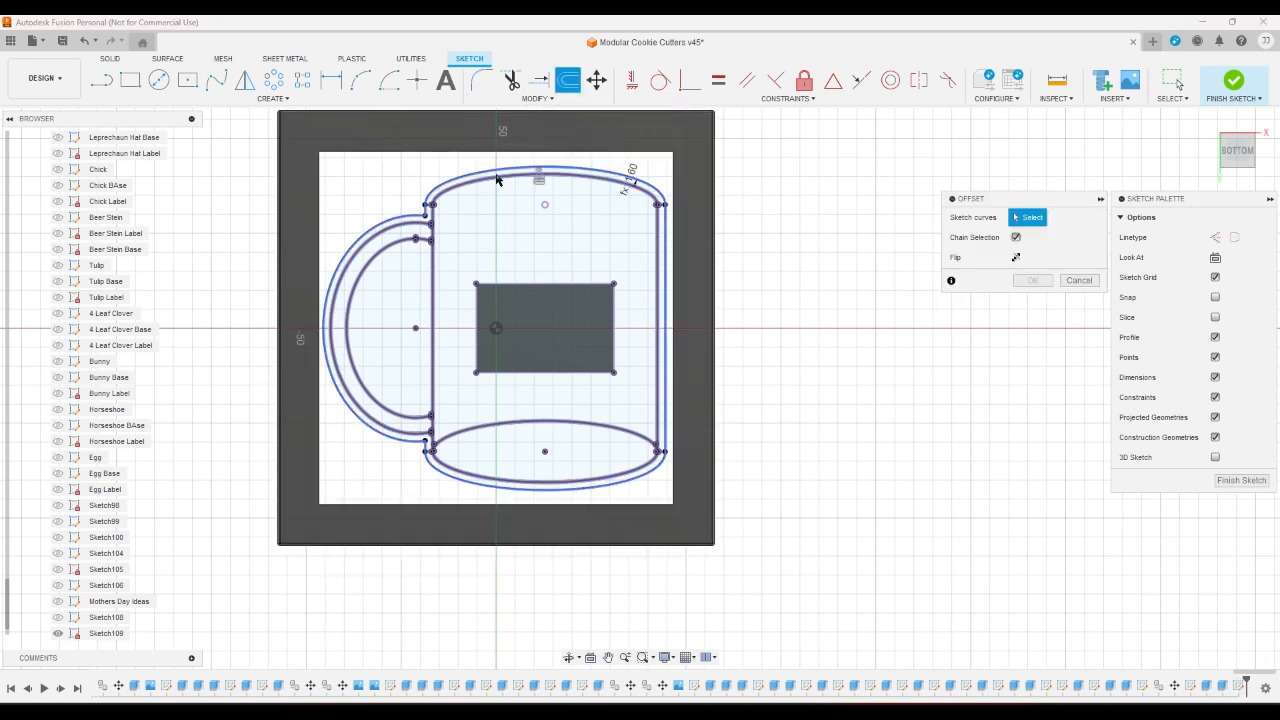
left_click(476, 186)
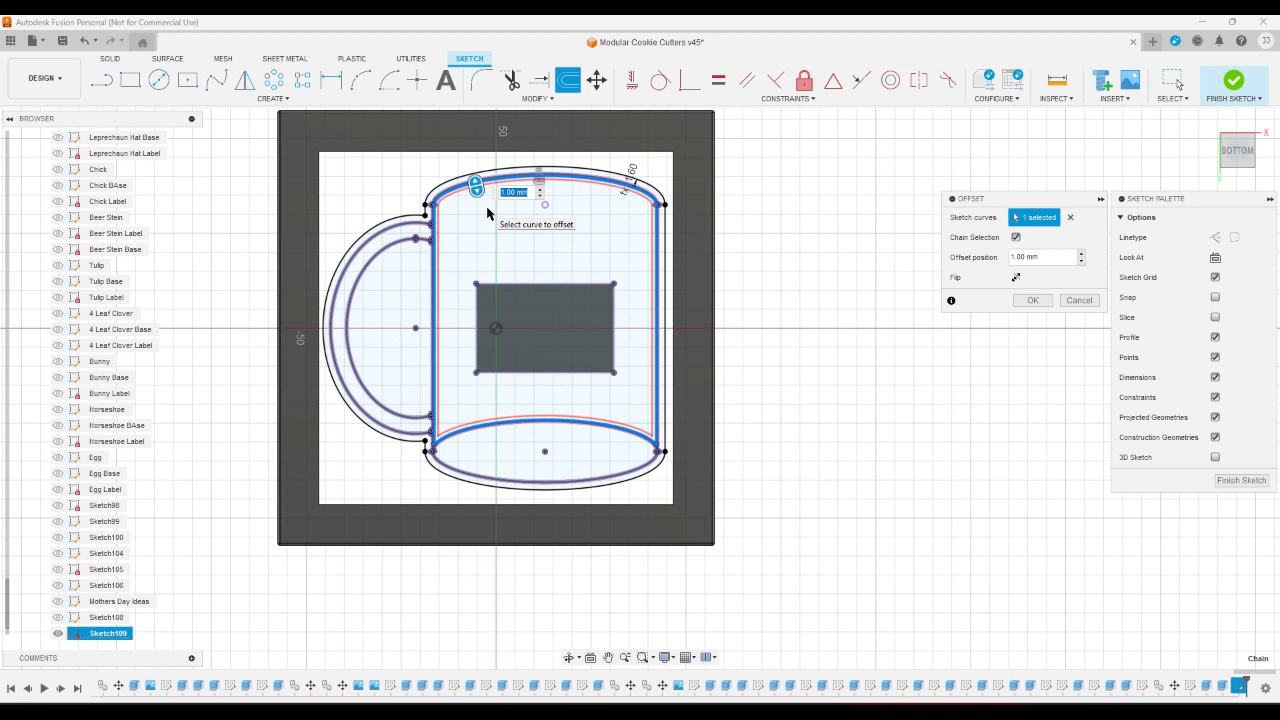
type("w")
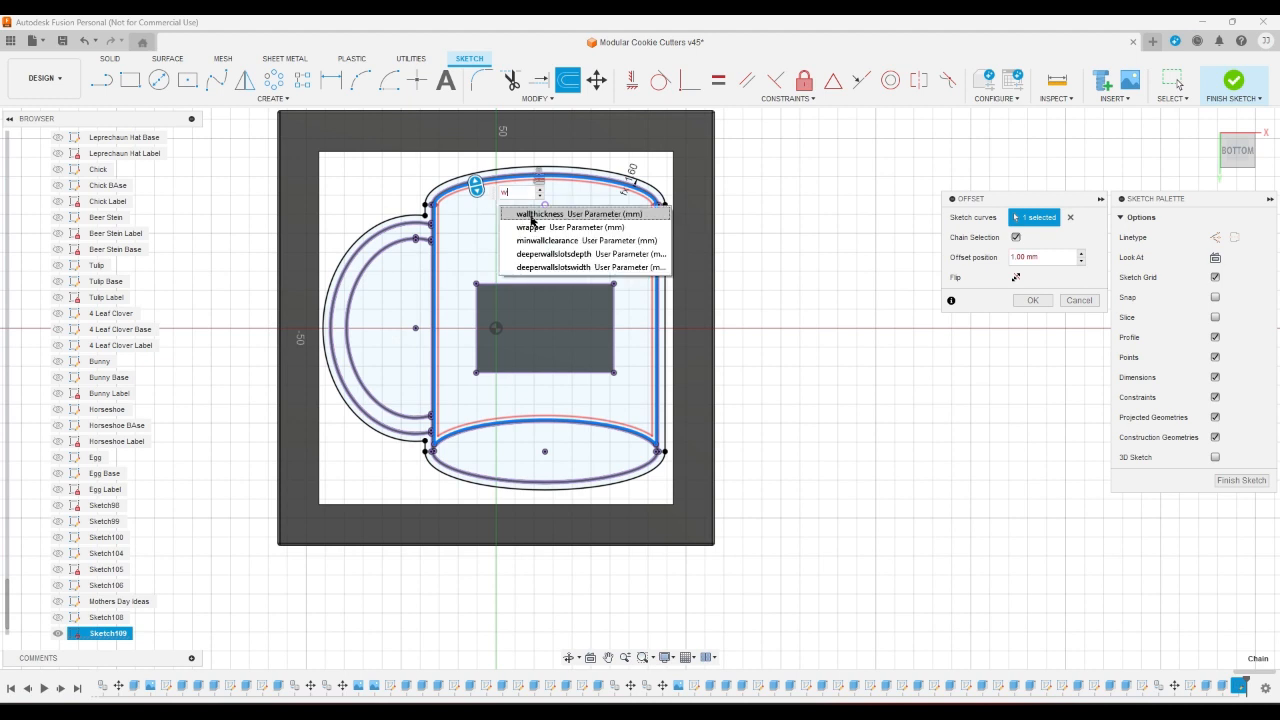
left_click(531, 216)
key("Return")
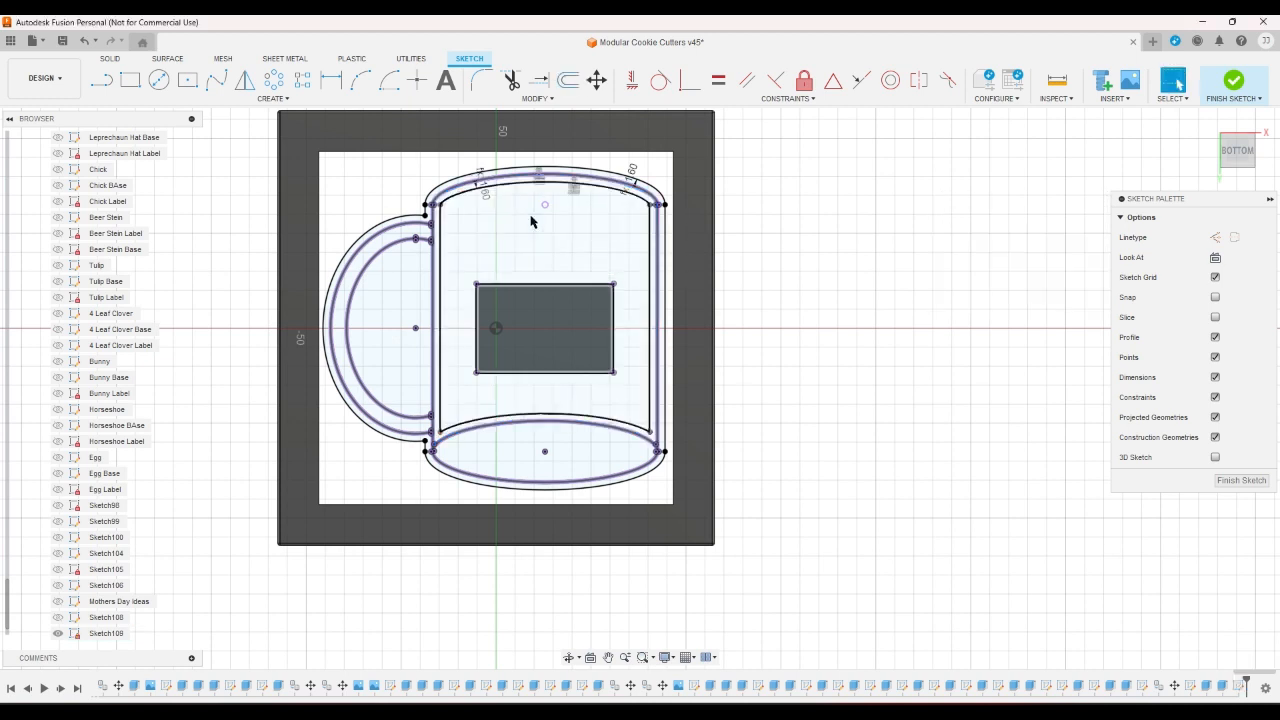
Offset the inner loop of the elliptical rim section below the mug body inward by wallthickness
key("o")
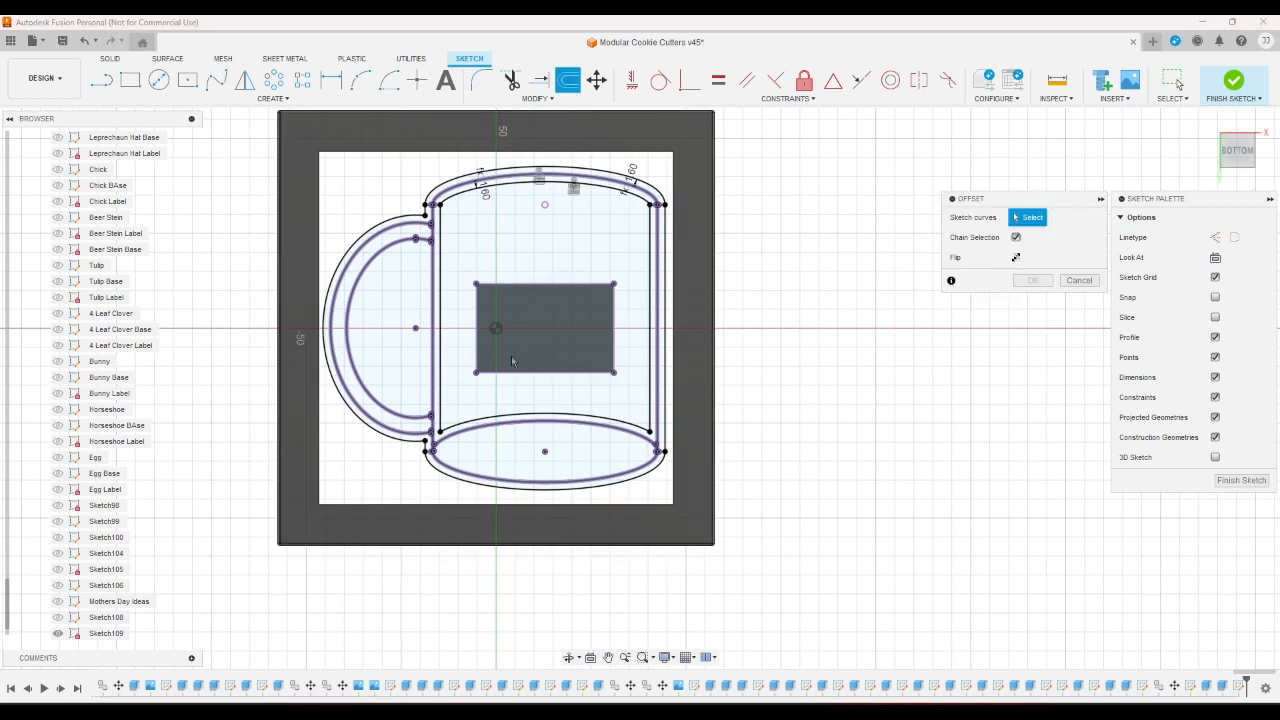
left_click(474, 436)
type("w")
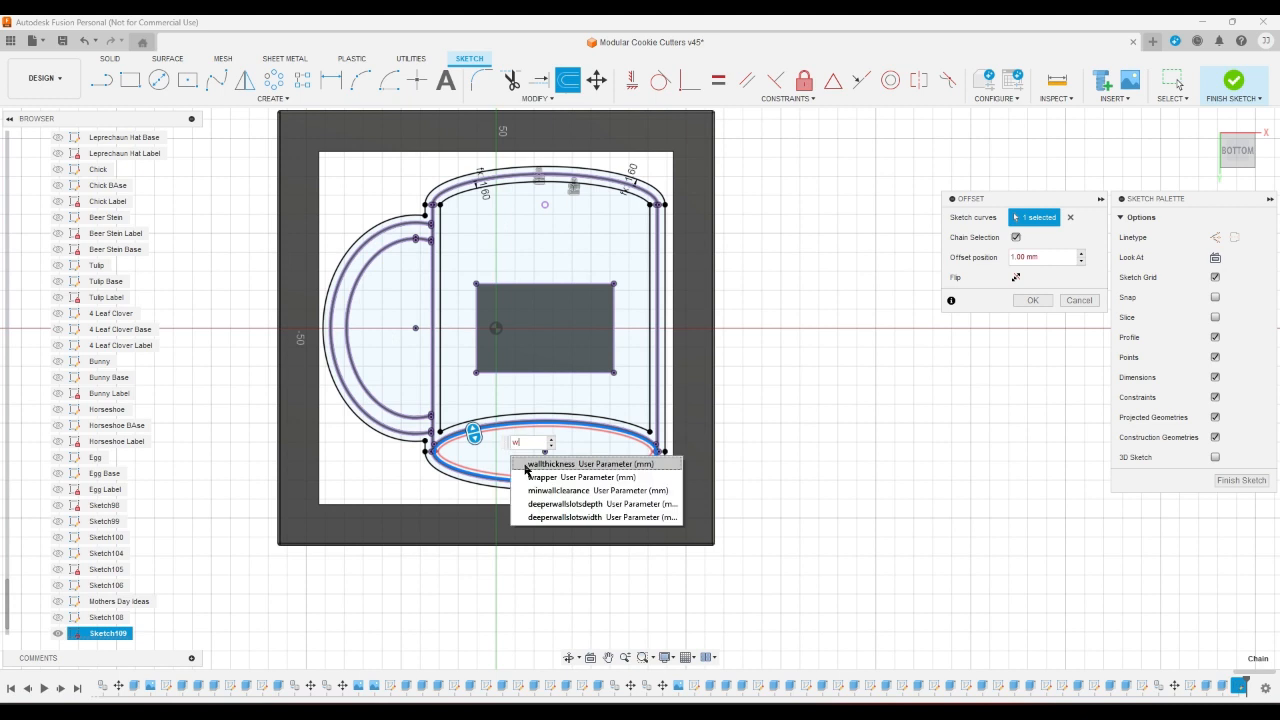
left_click(560, 464)
key("Return")
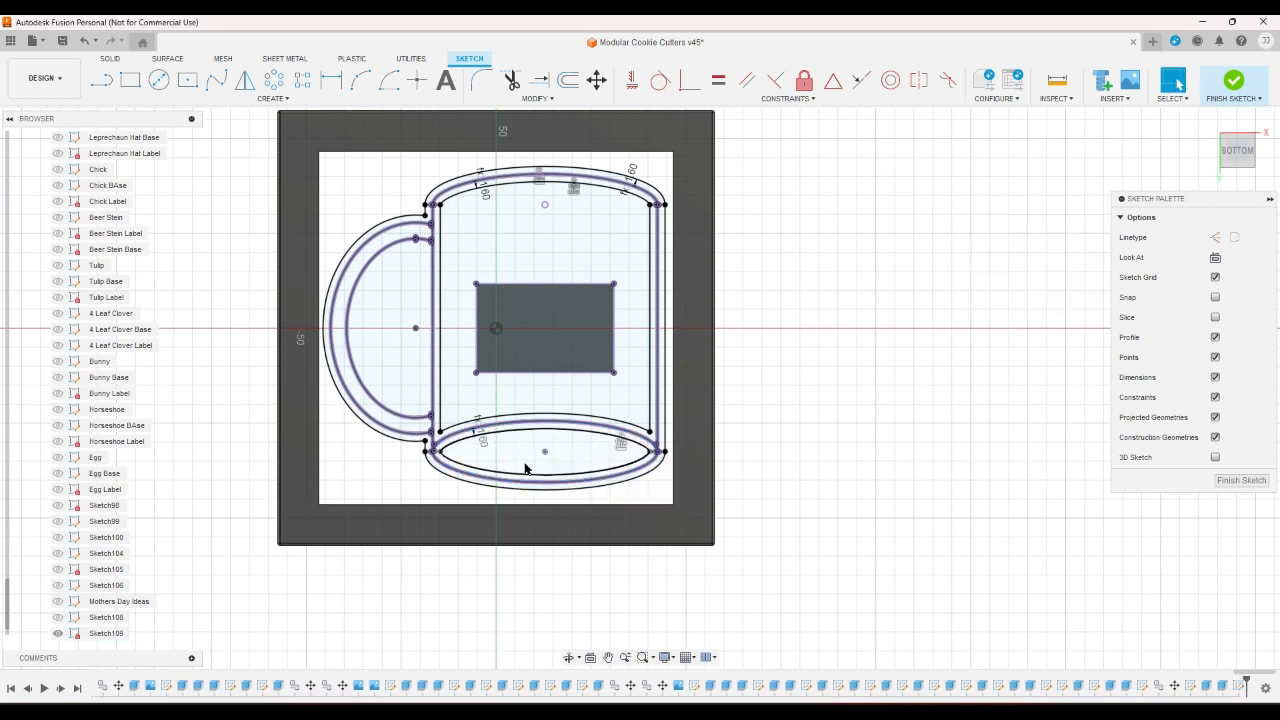
Offset the rectangle of the text block outward by wallthickness, and save the design as a new version
left_click(568, 80)
left_click(543, 288)
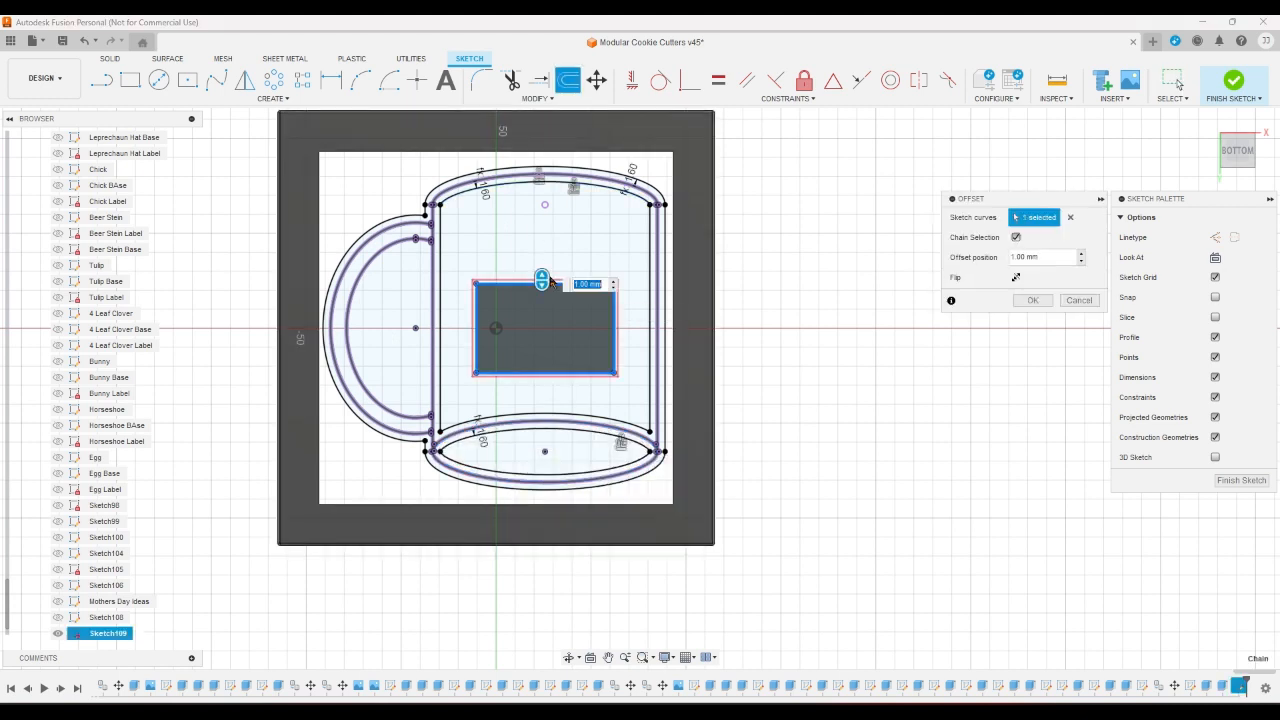
type("w")
left_click(591, 307)
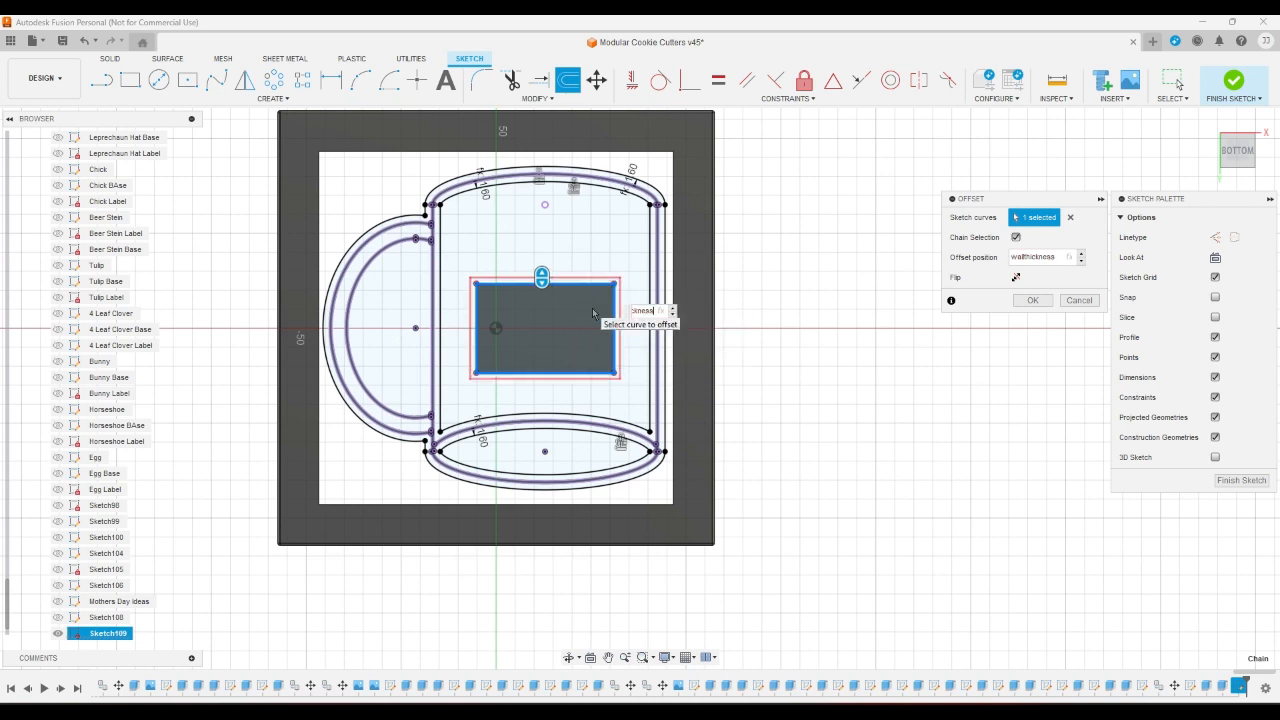
left_click(1031, 300)
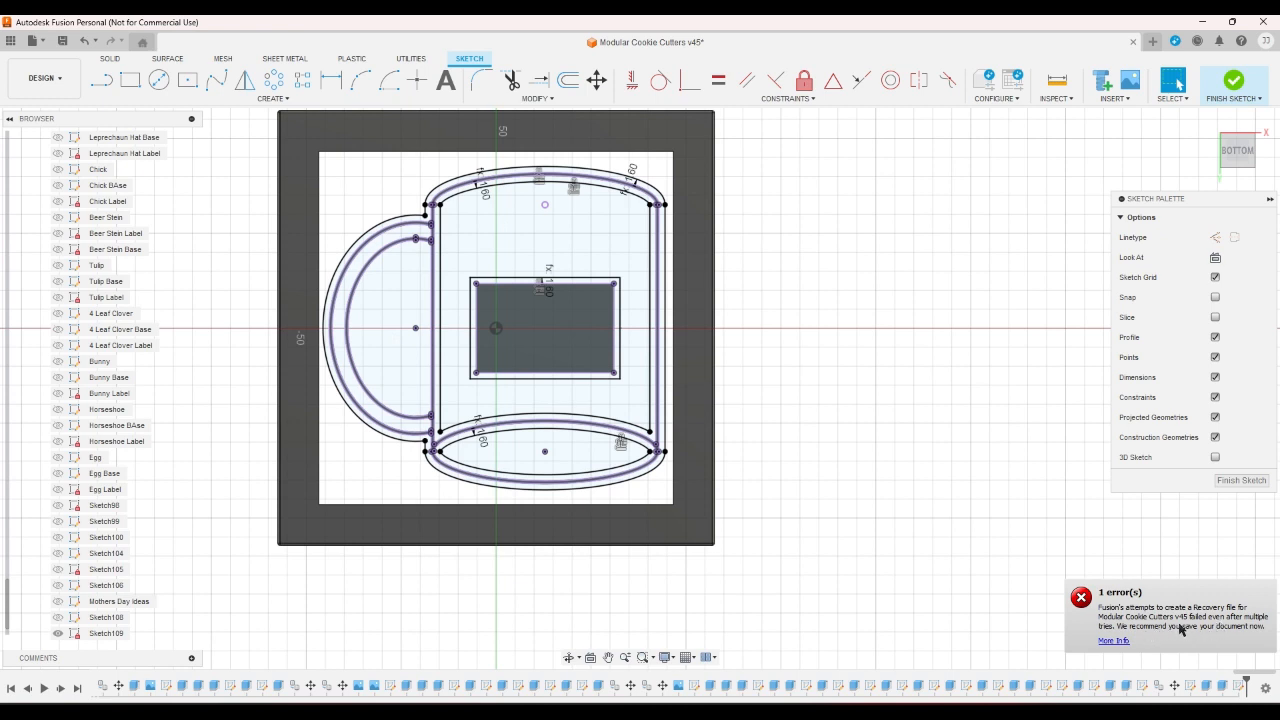
left_click(62, 41)
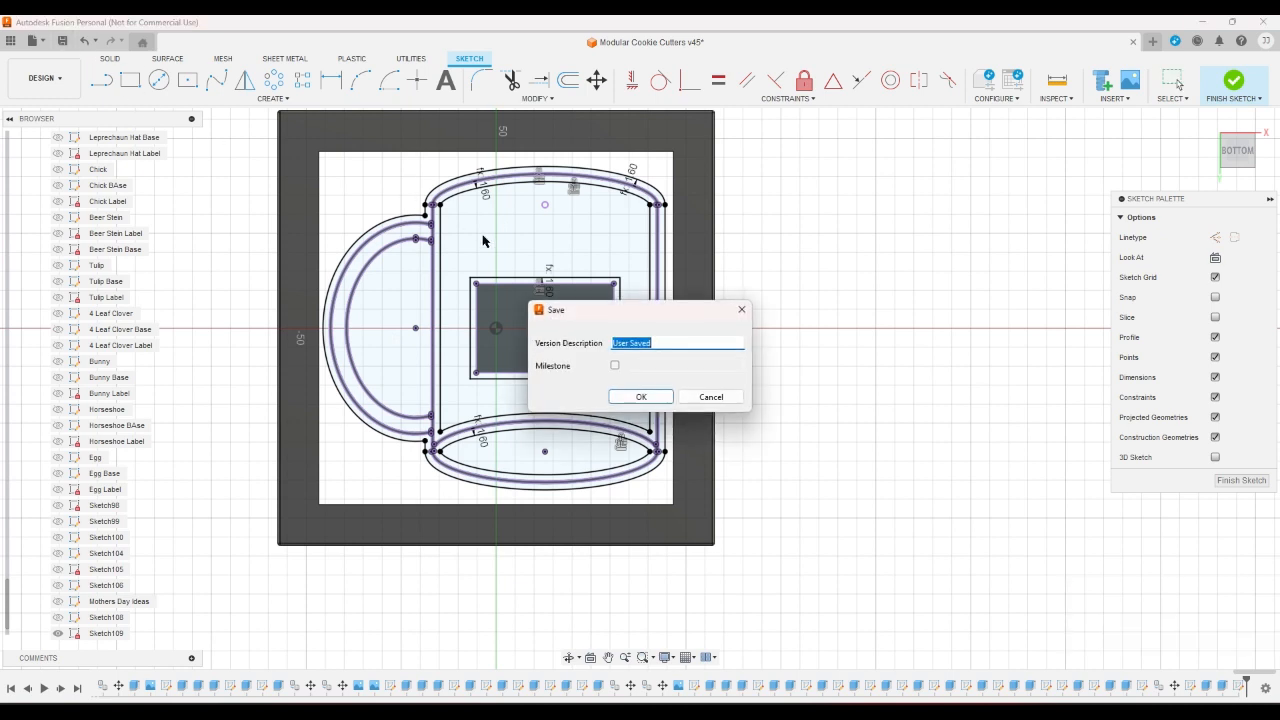
left_click(652, 396)
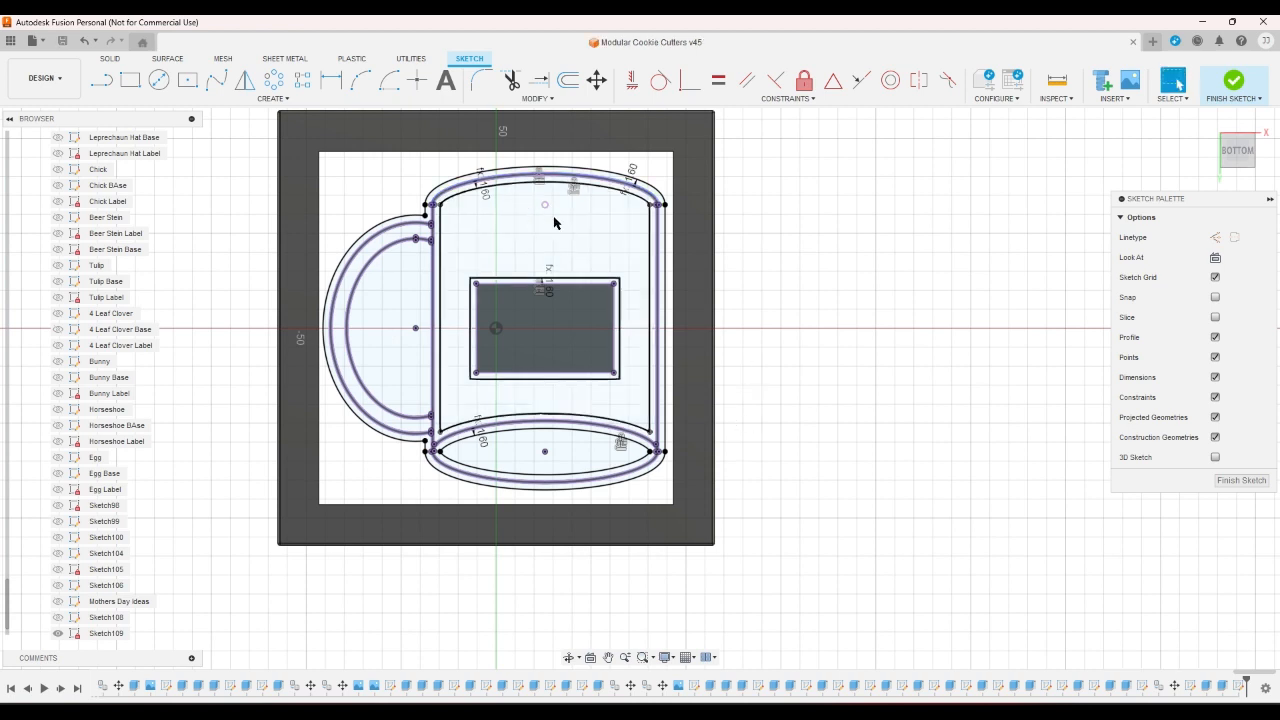
Offset the inner loop of the mug handle inward by wallthickness
left_click(568, 80)
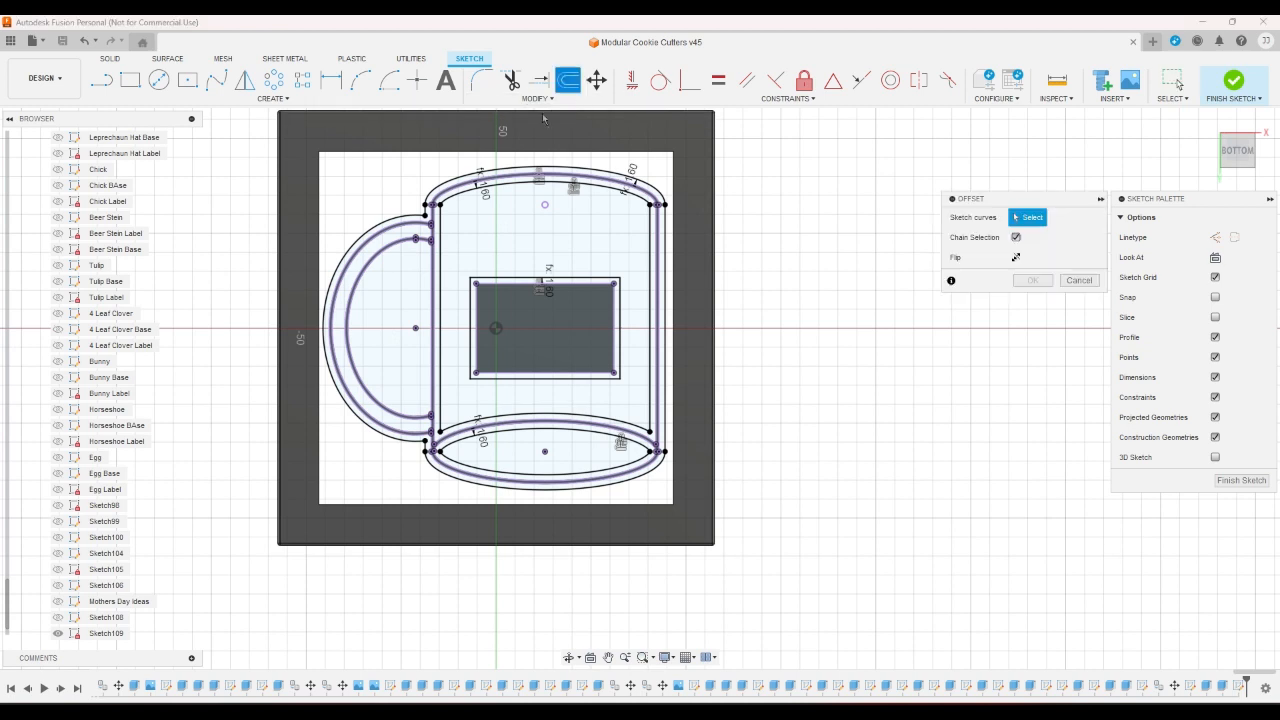
left_click(429, 254)
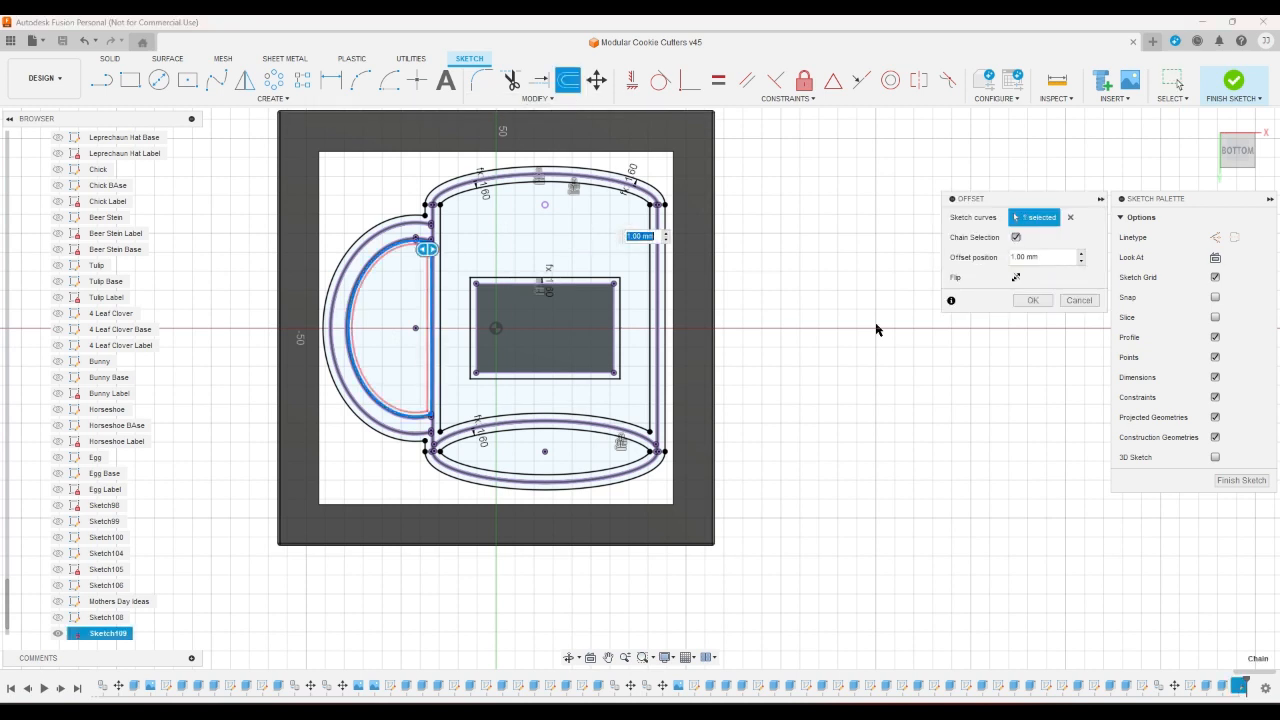
type("w")
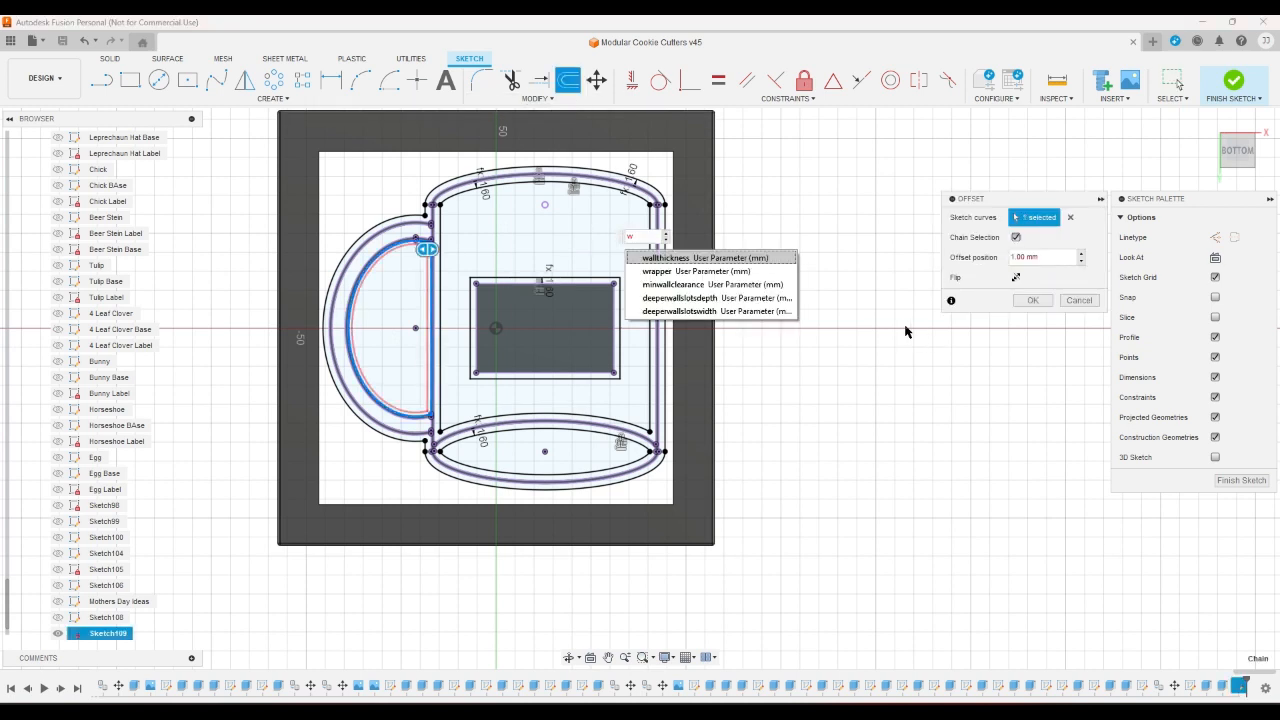
key("Return")
key("Return")
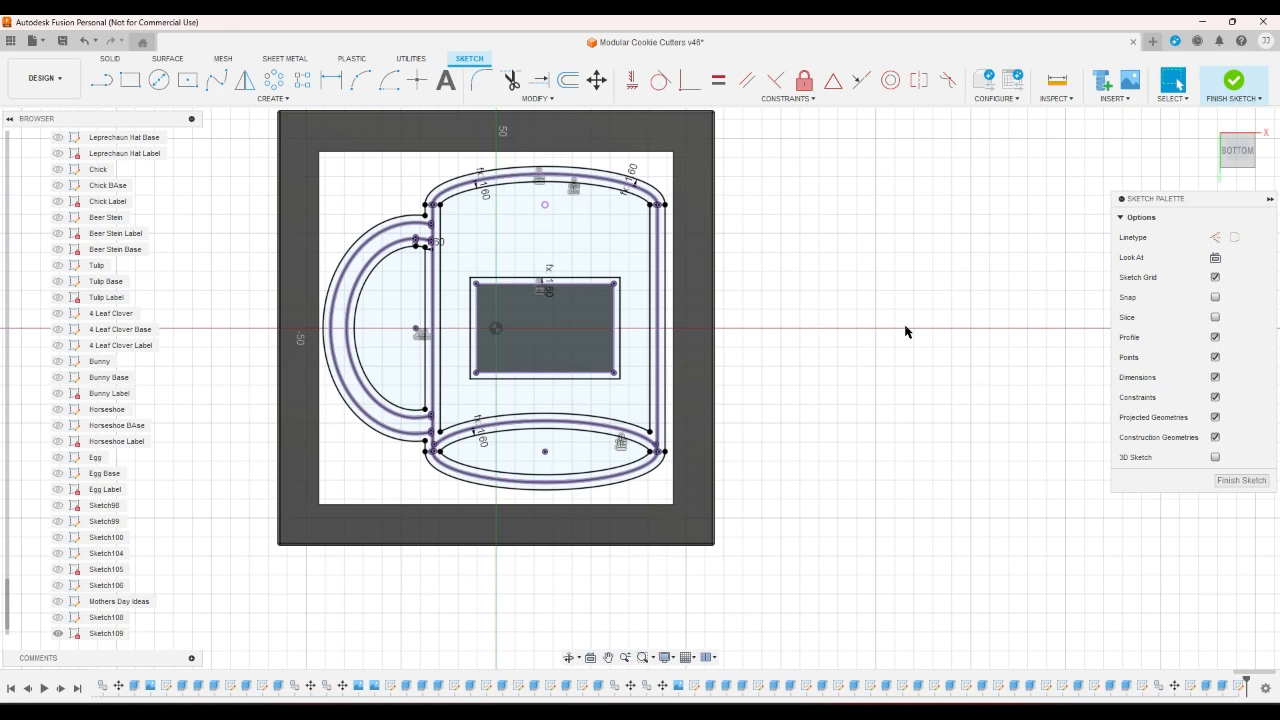
scroll(456, 278, "up", 3)
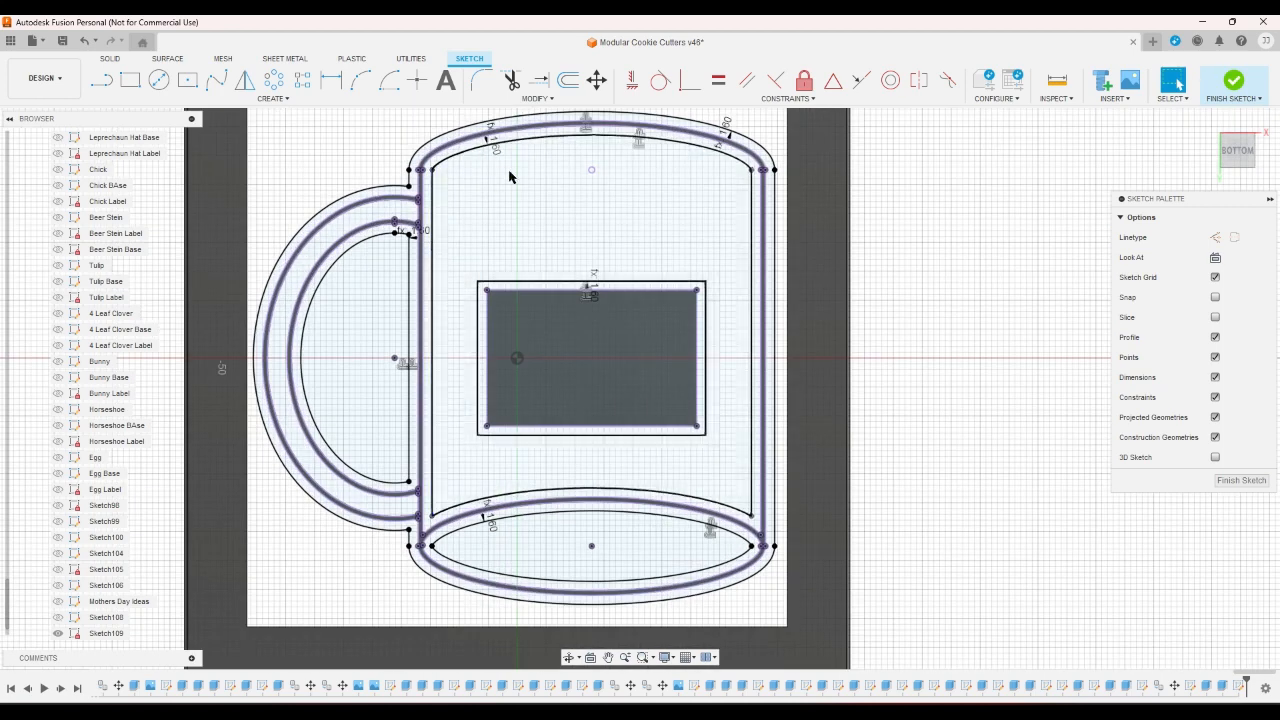
left_click(568, 80)
left_click(357, 208)
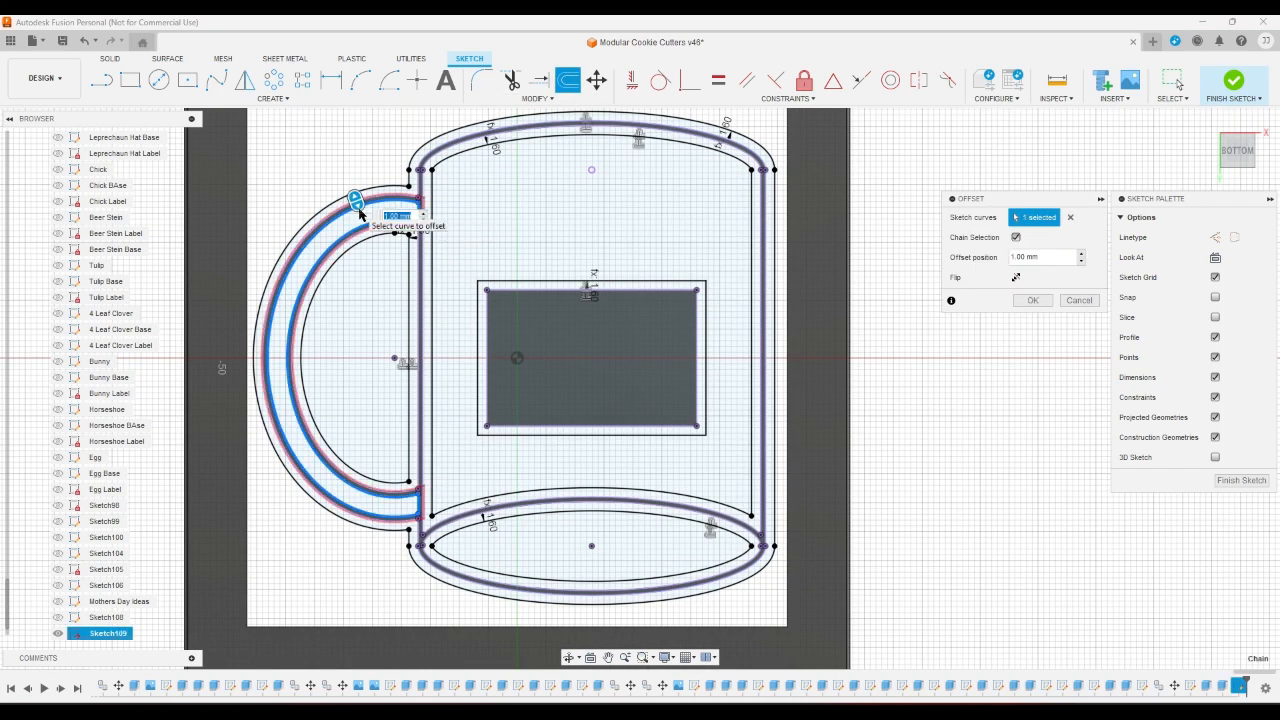
type("-w")
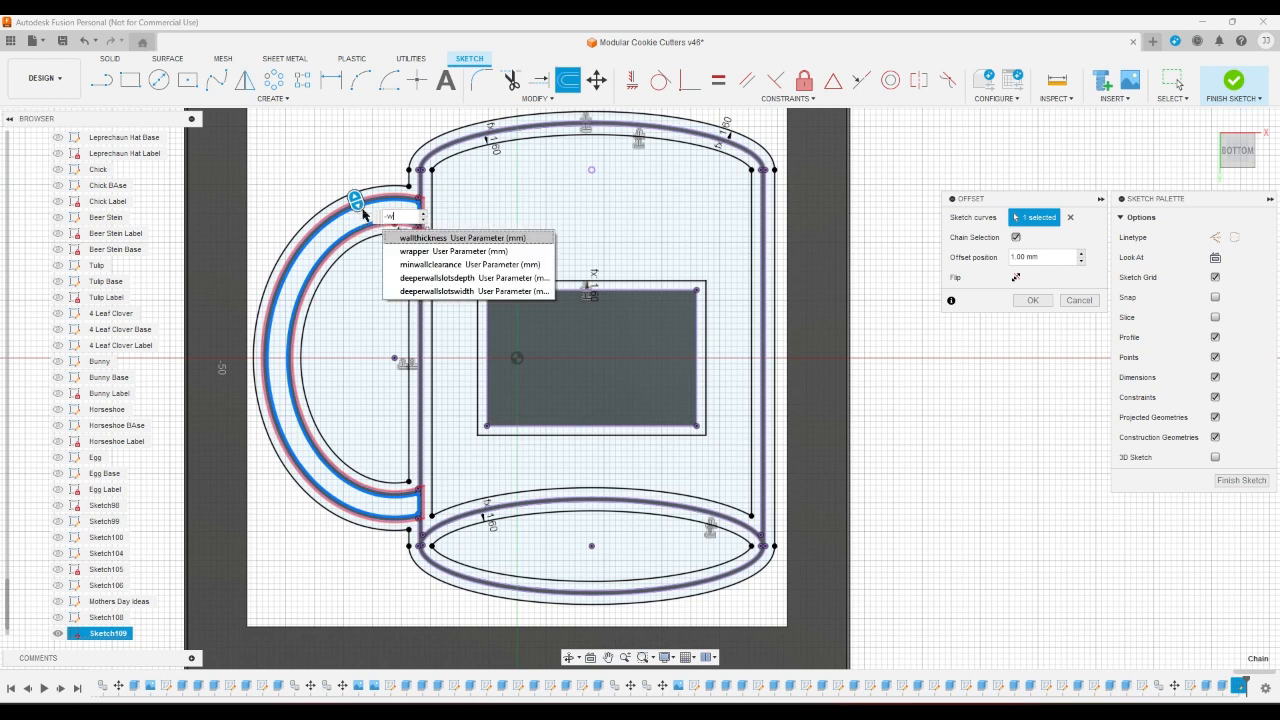
key("Return")
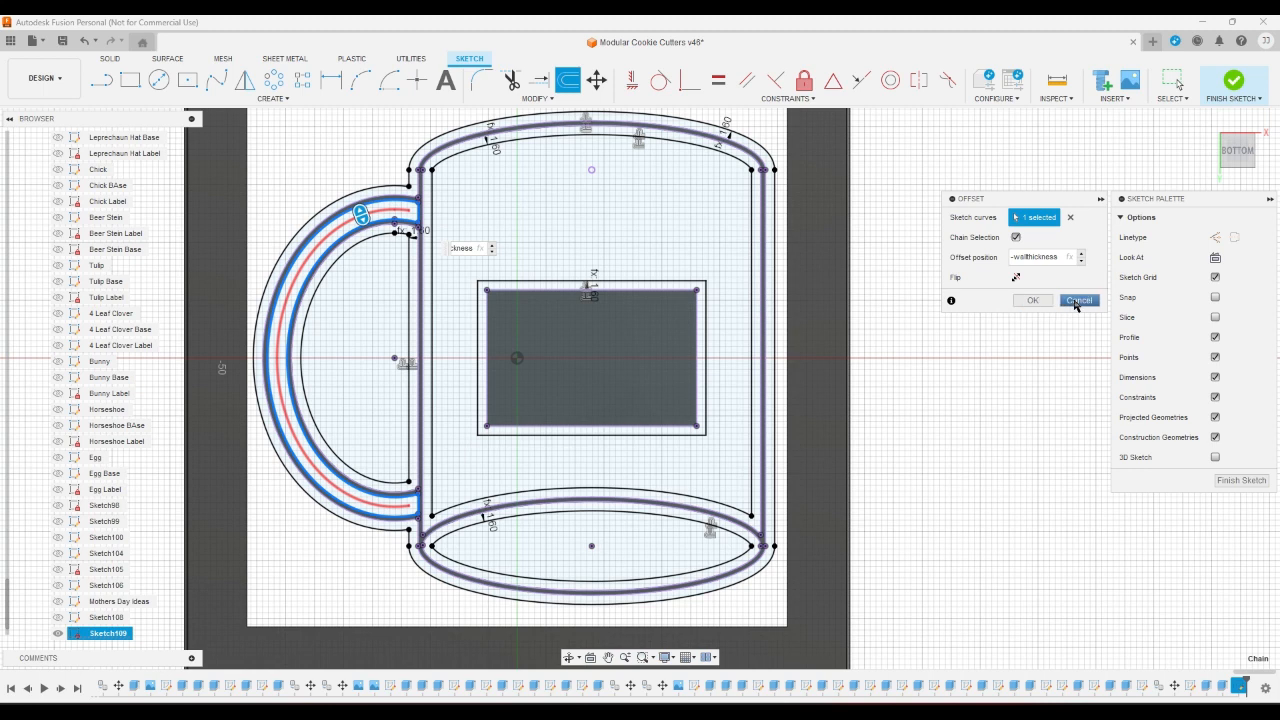
left_click(1032, 300)
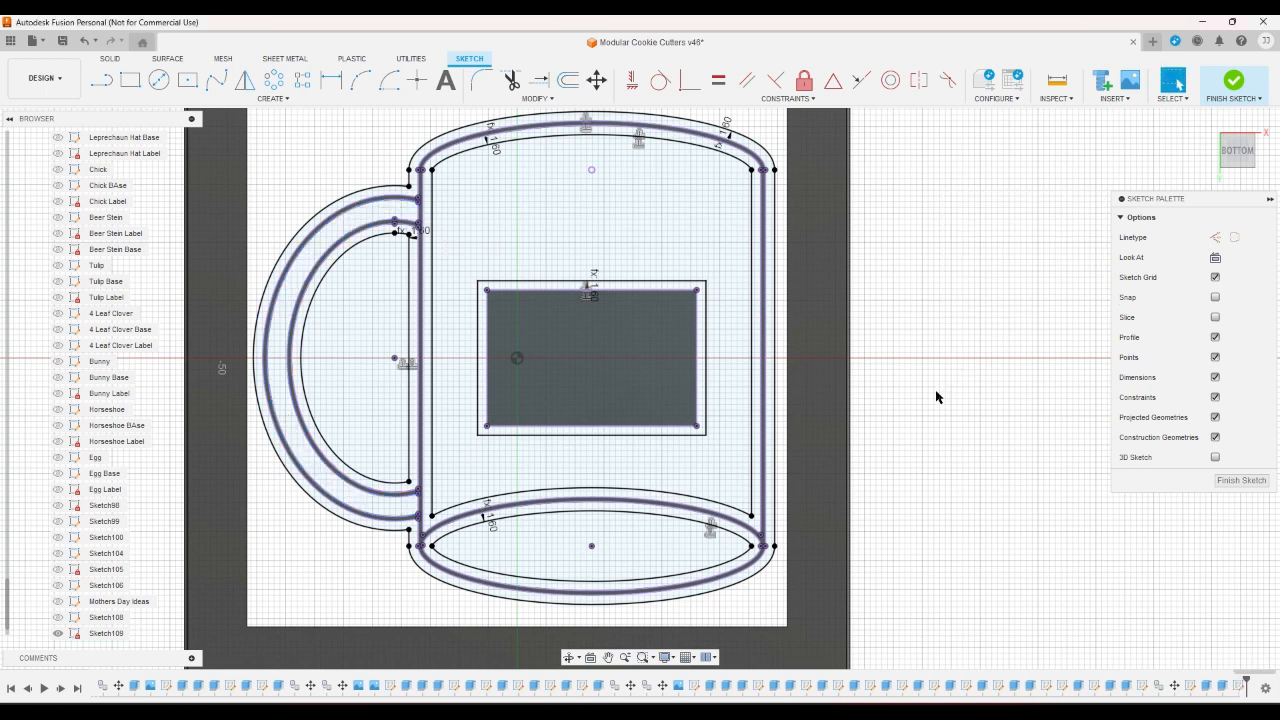
Examine the gaps between the mug's outer offset outline and the surrounding square frame for places to add connecting lines
left_click(101, 80)
scroll(437, 260, "down", 3)
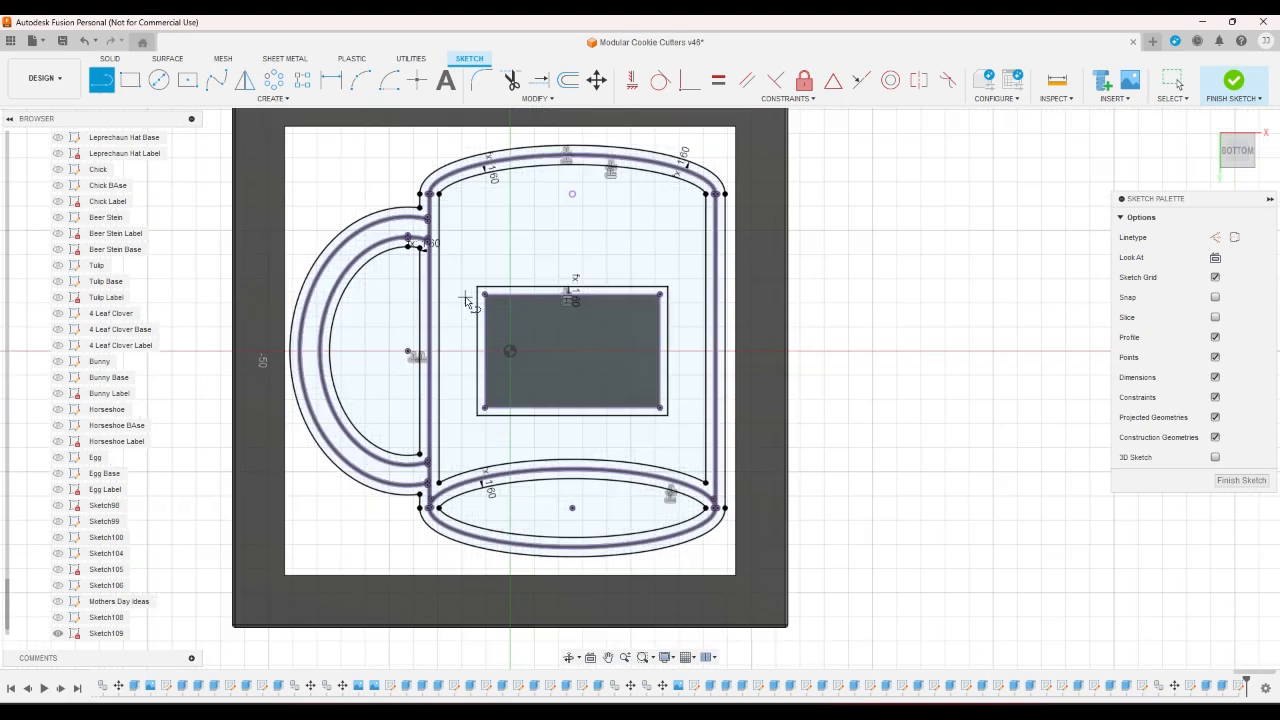
scroll(466, 293, "up", 2)
scroll(440, 240, "down", 2)
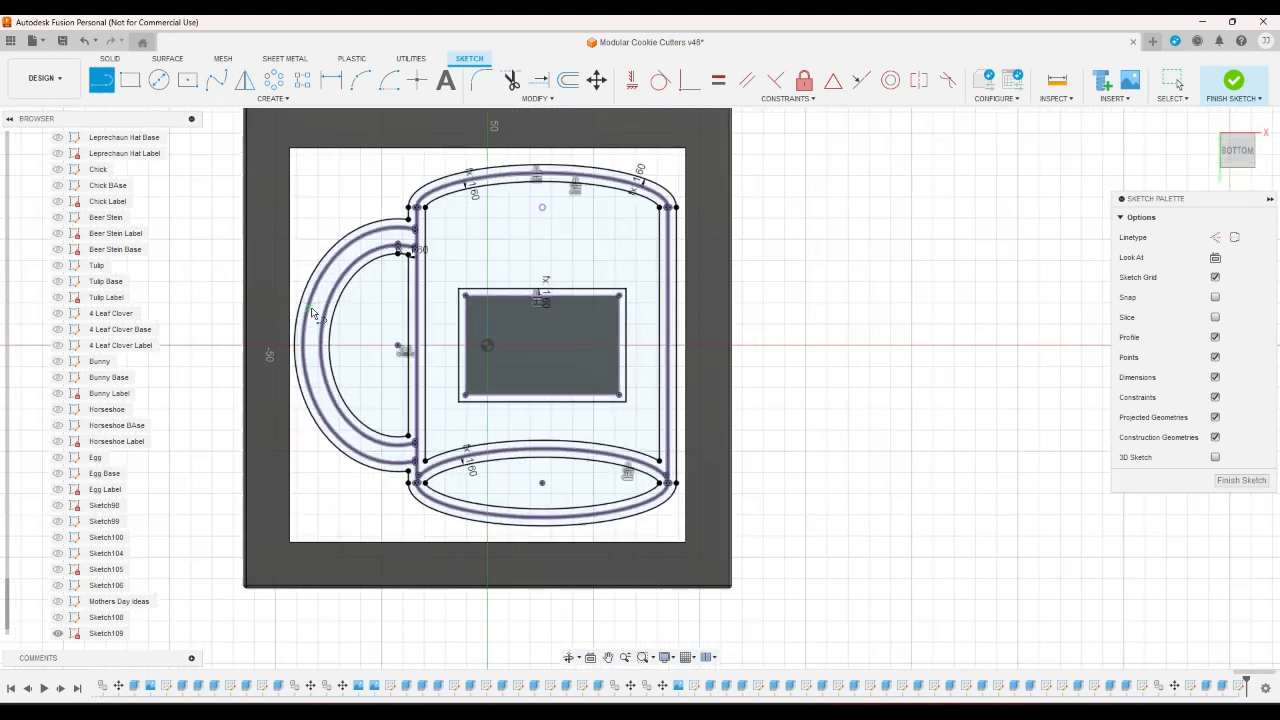
scroll(418, 196, "up", 1)
scroll(420, 198, "up", 2)
scroll(412, 208, "down", 3)
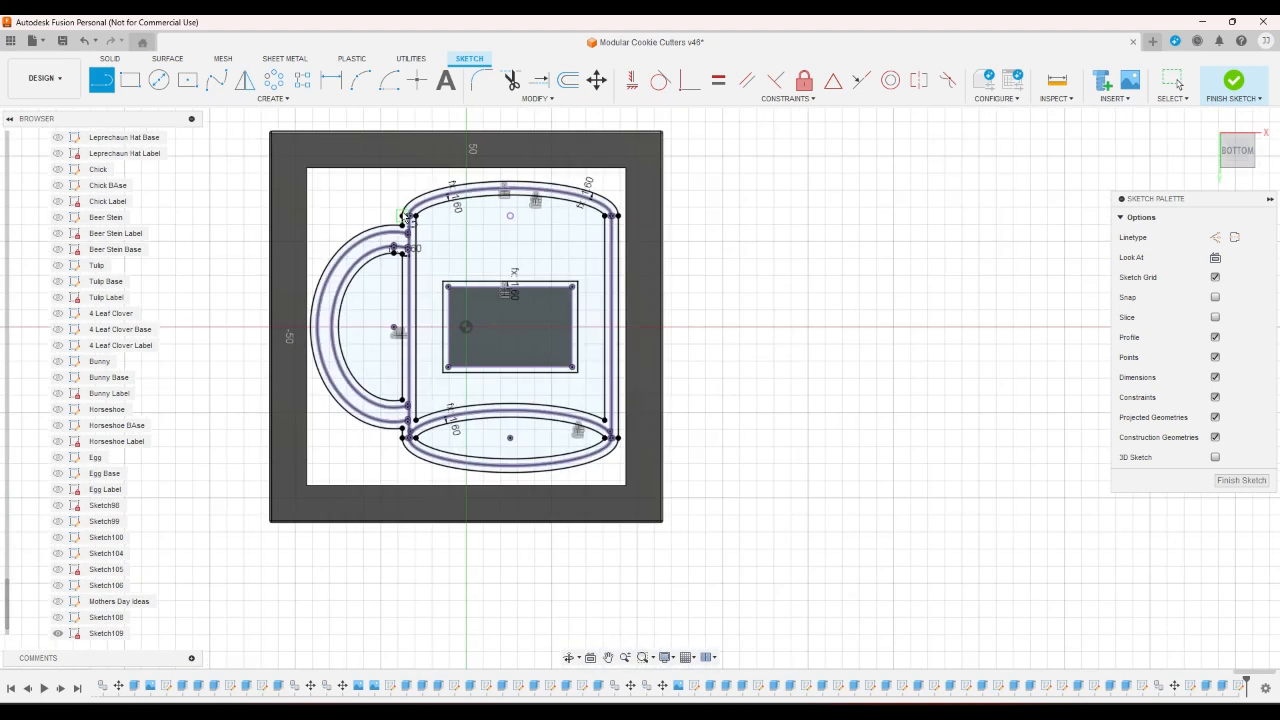
scroll(404, 218, "up", 1)
scroll(500, 503, "up", 2)
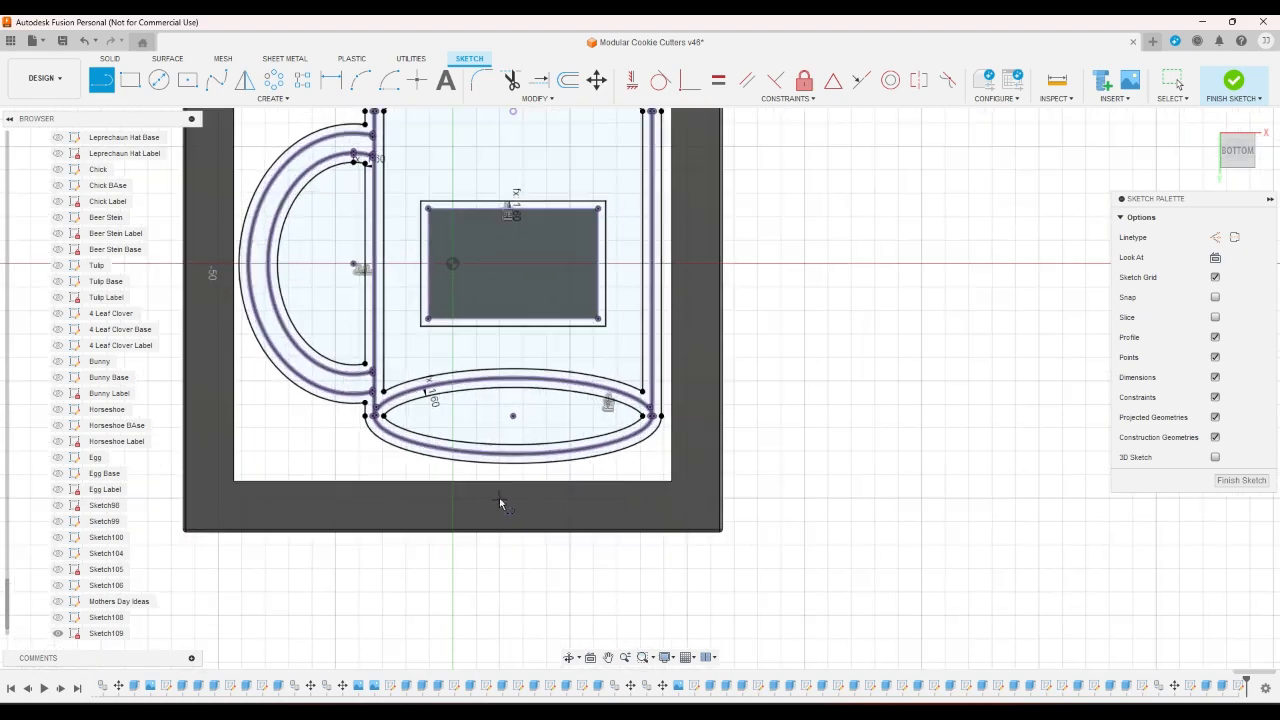
scroll(490, 494, "down", 2)
scroll(486, 494, "up", 4)
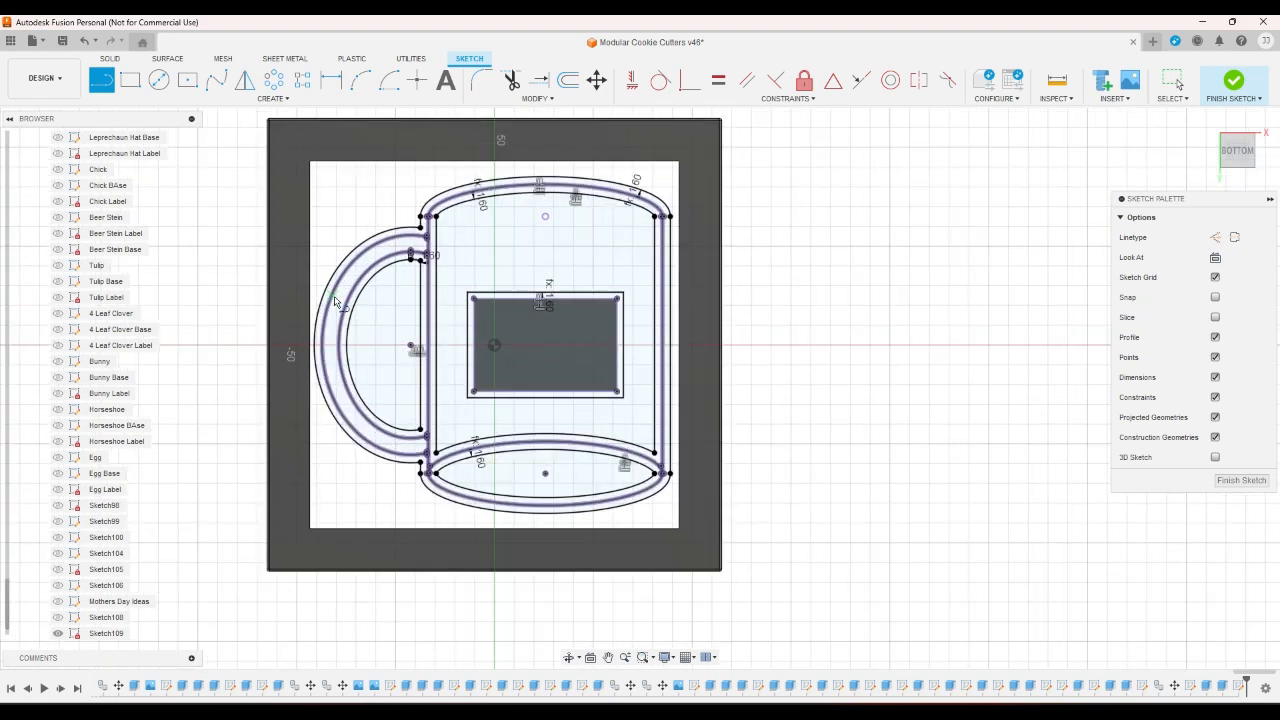
scroll(320, 308, "down", 1)
scroll(310, 305, "up", 2)
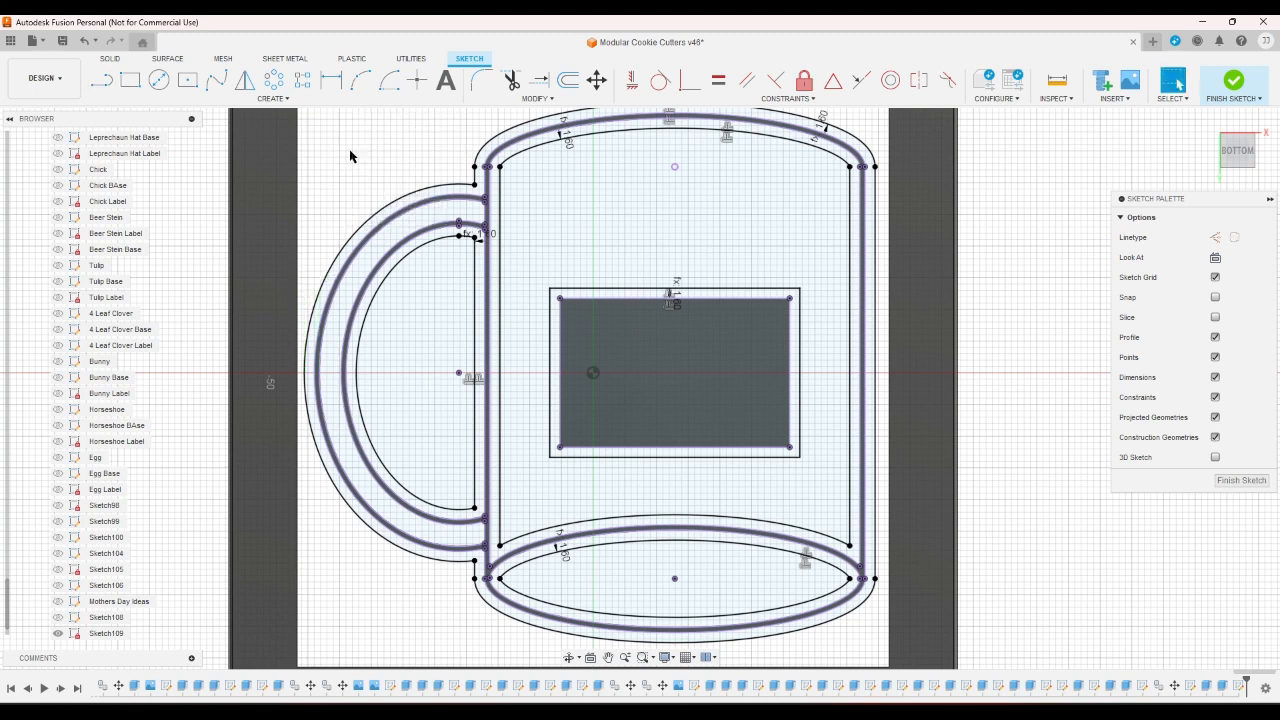
Project the face of the surrounding square frame into the sketch
left_click(273, 82)
left_click(274, 99)
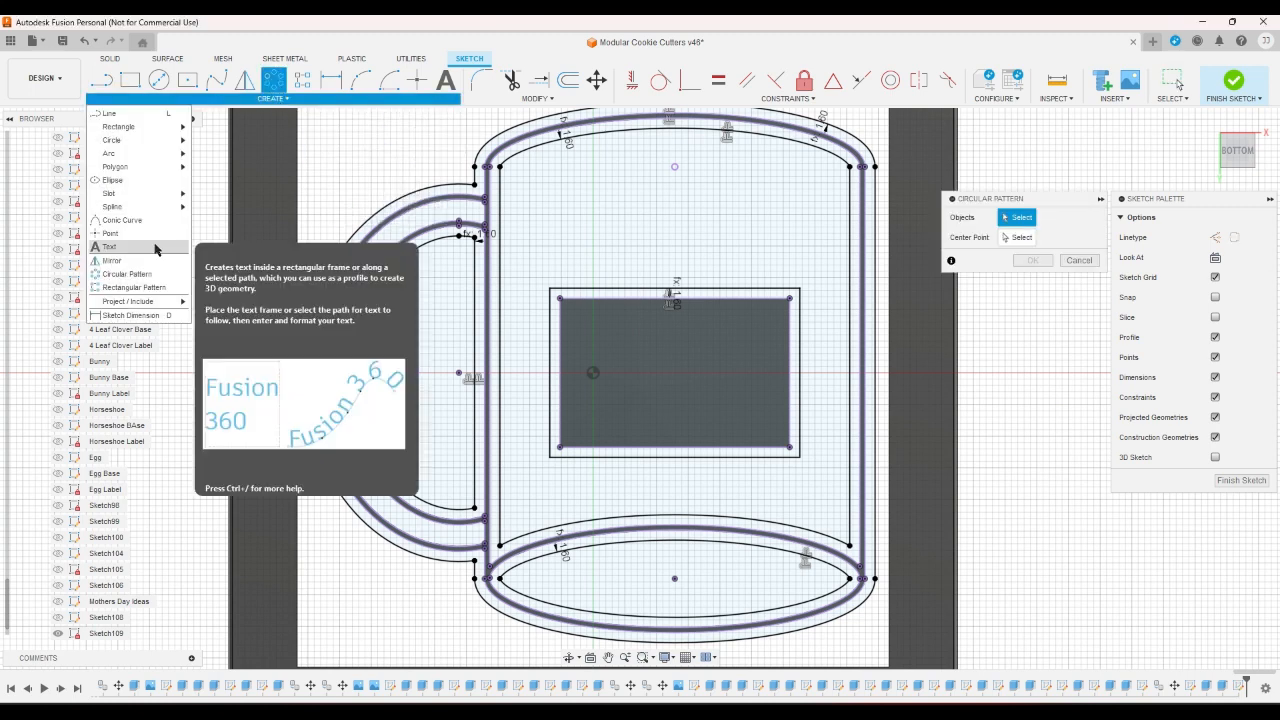
mouse_move(160, 301)
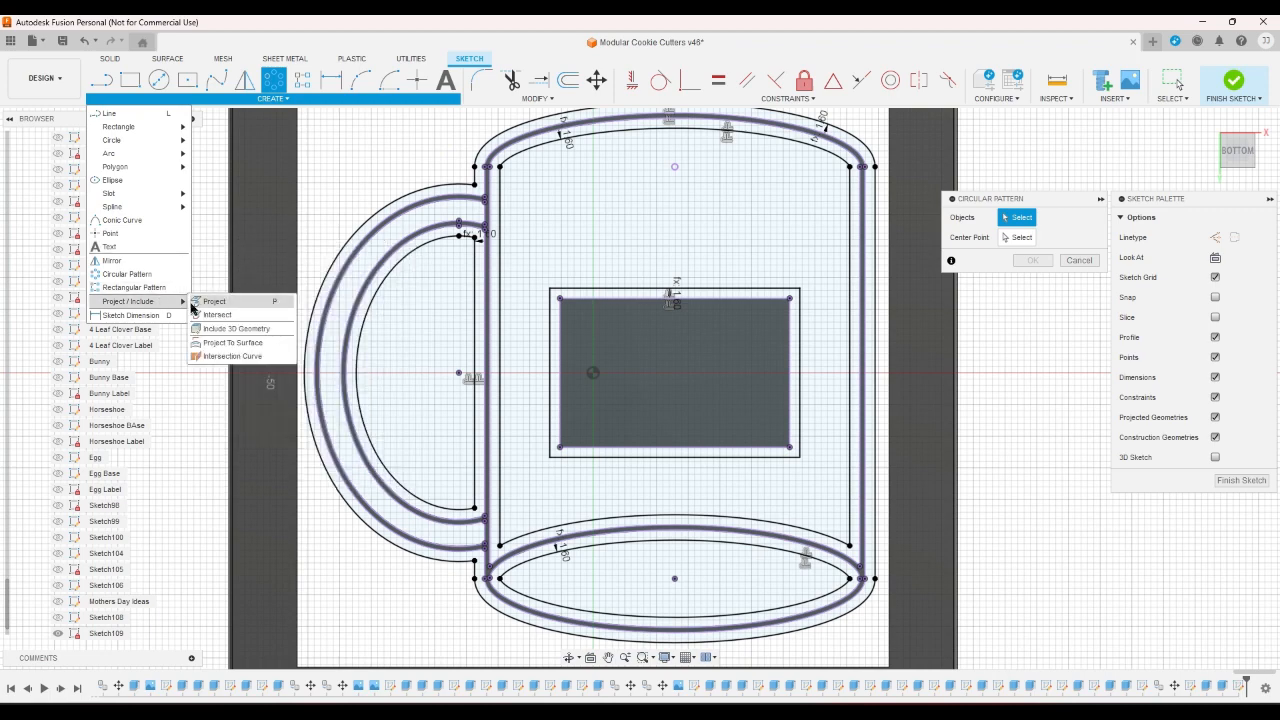
left_click(225, 305)
left_click(233, 305)
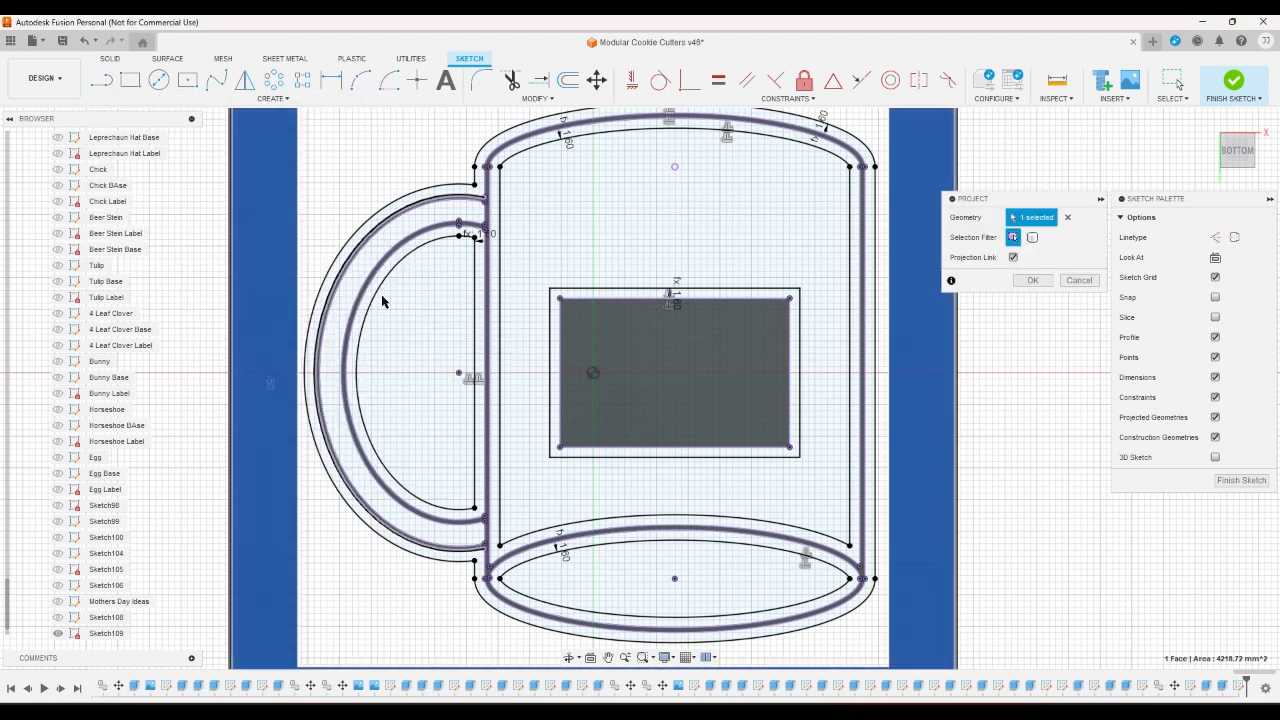
left_click(1030, 281)
scroll(1001, 303, "down", 3)
scroll(565, 228, "up", 3)
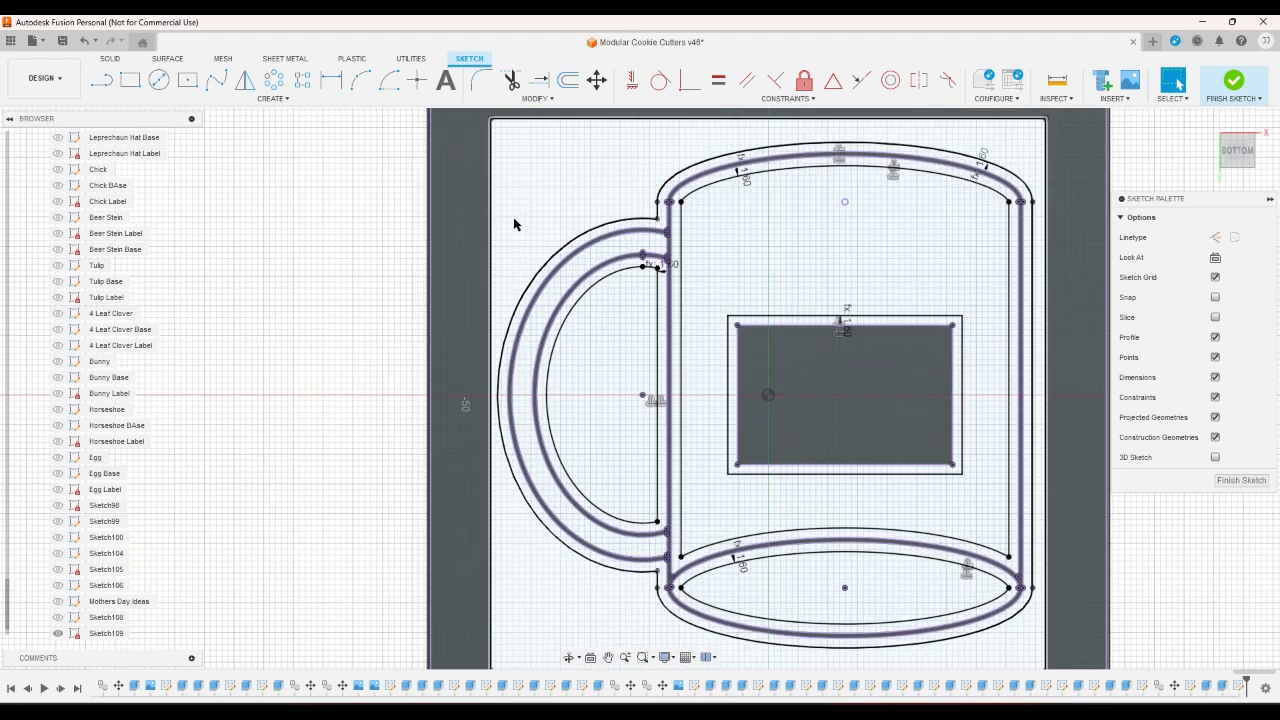
Draw a horizontal line about 5 mm long from the frame's inner edge to the upper part of the handle's outer offset curve
scroll(475, 222, "down", 2)
left_click(101, 81)
scroll(640, 535, "up", 1)
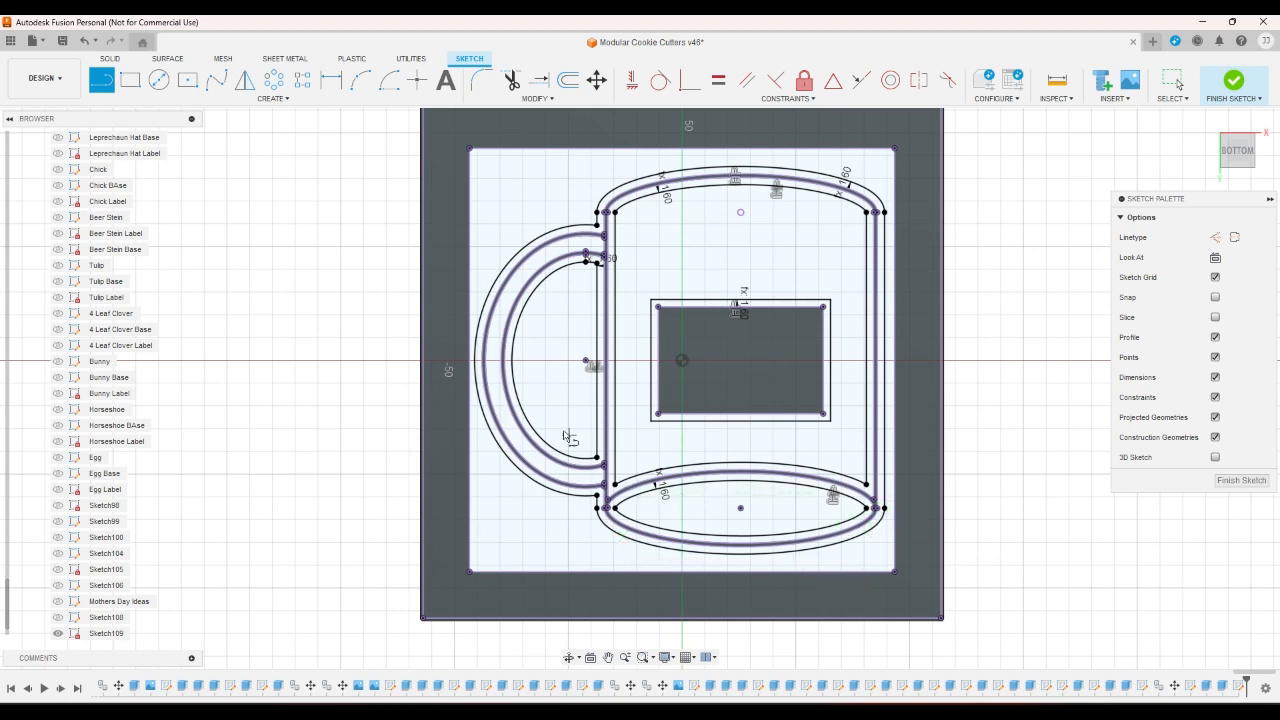
scroll(550, 410, "up", 1)
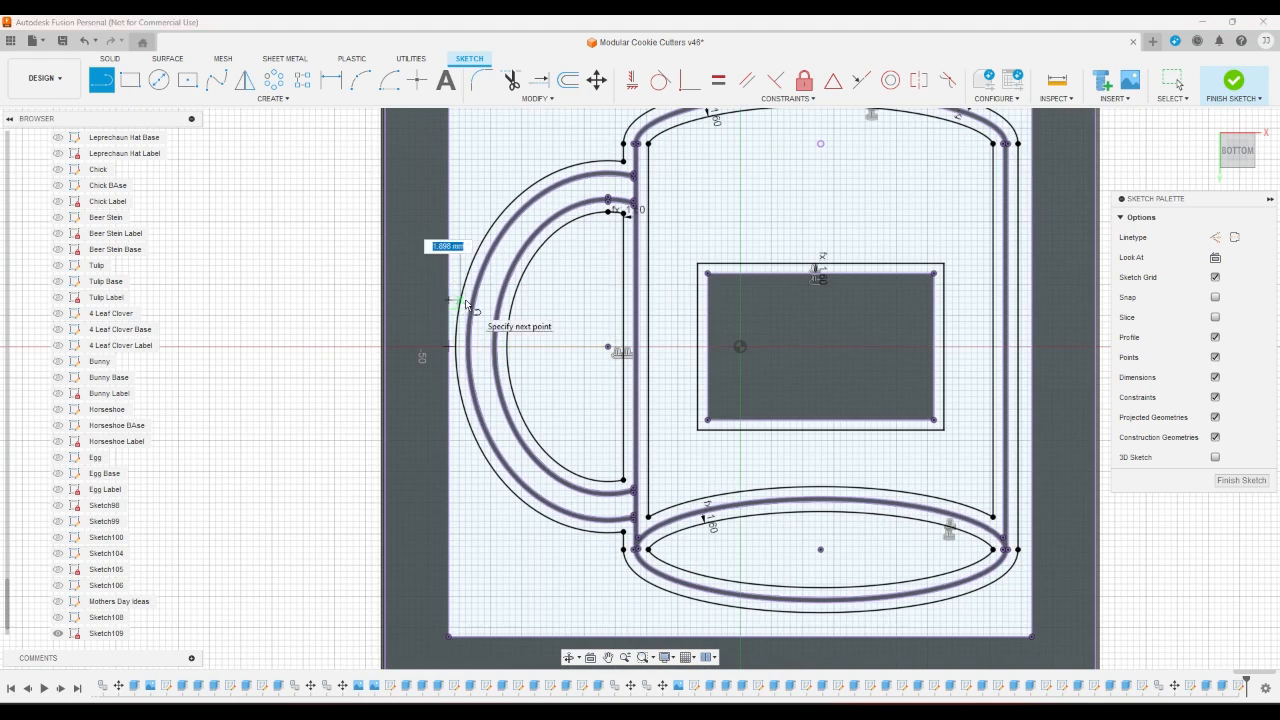
right_click(340, 288)
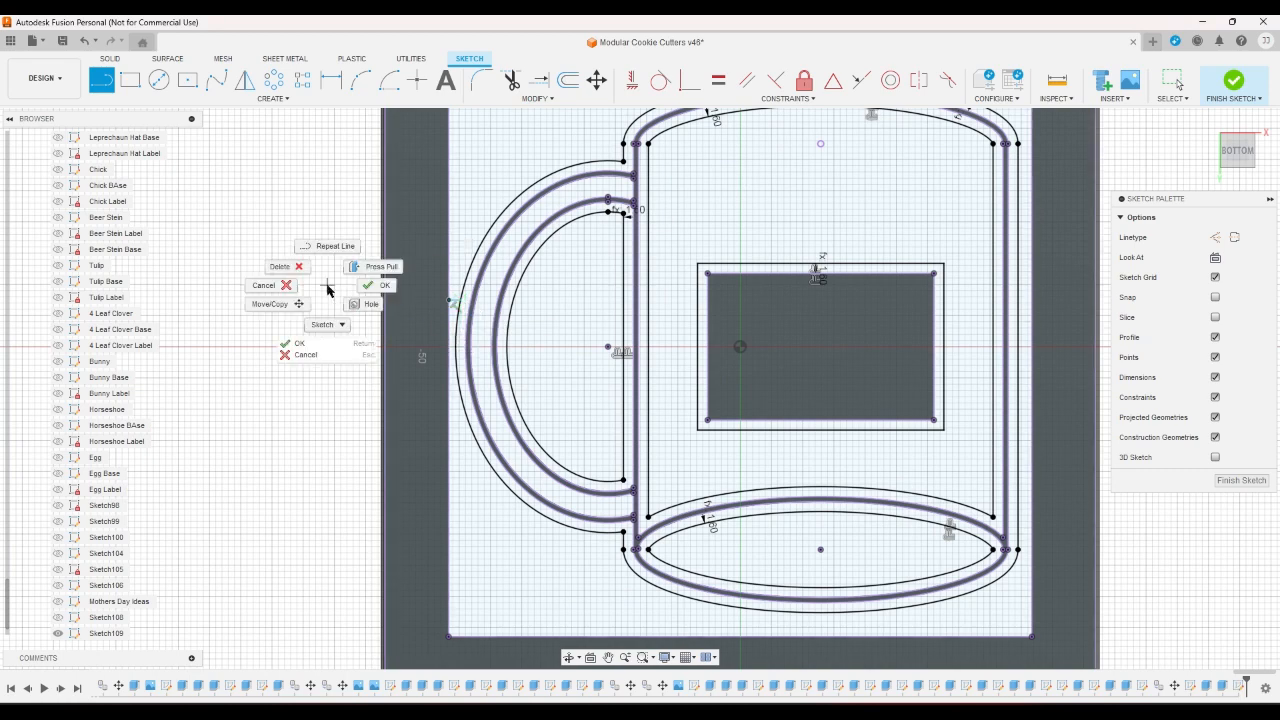
left_click(362, 283)
scroll(455, 300, "up", 2)
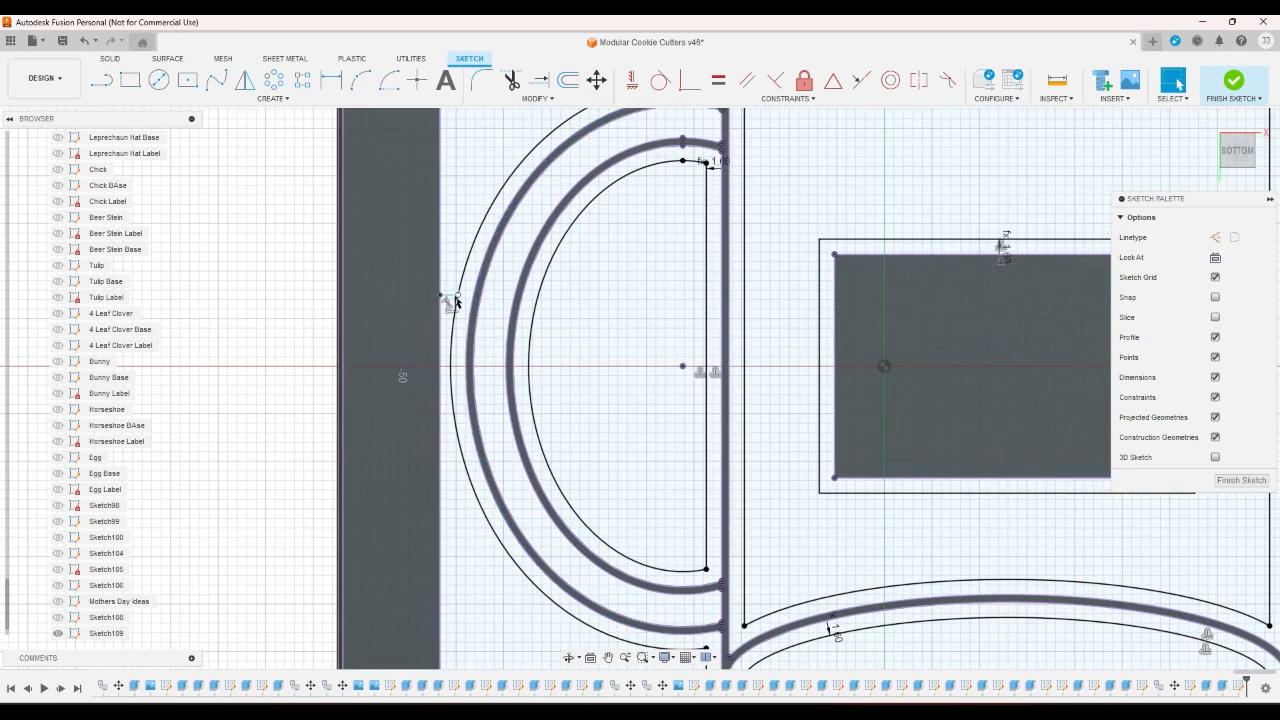
left_click_drag(450, 298, 460, 208)
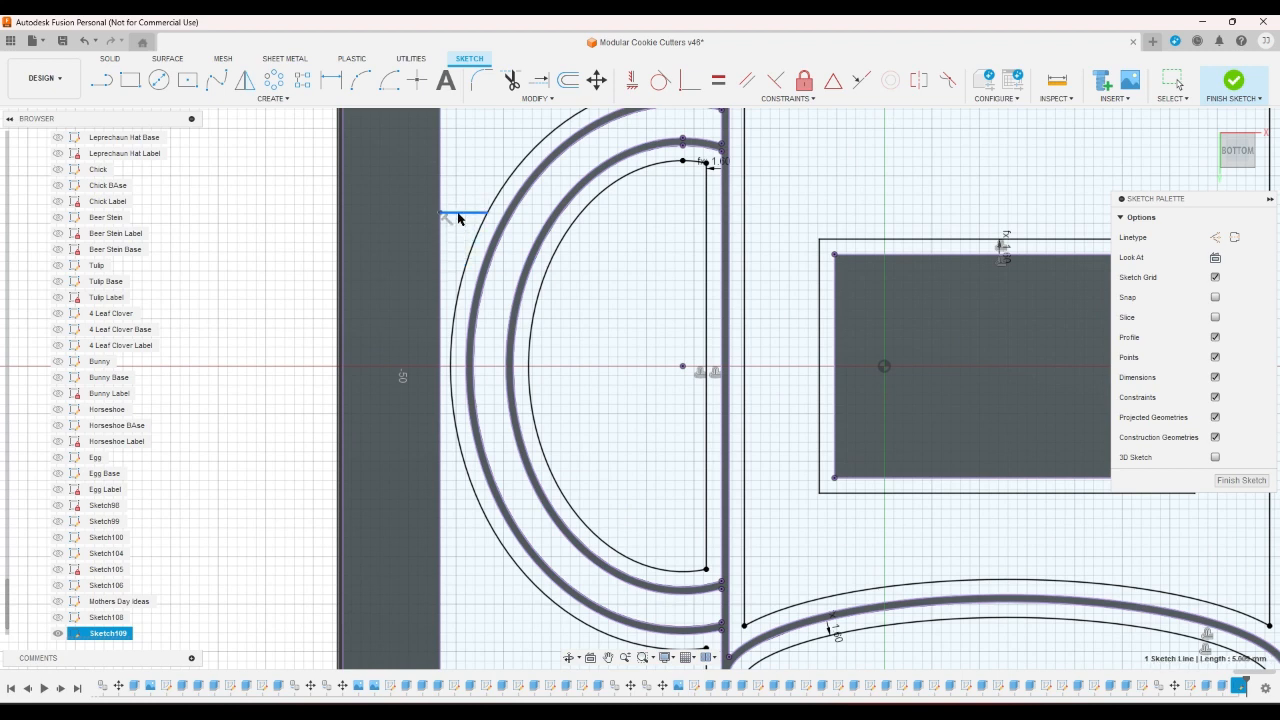
Dimension the horizontal line between the frame and the handle to 5 mm
key("d")
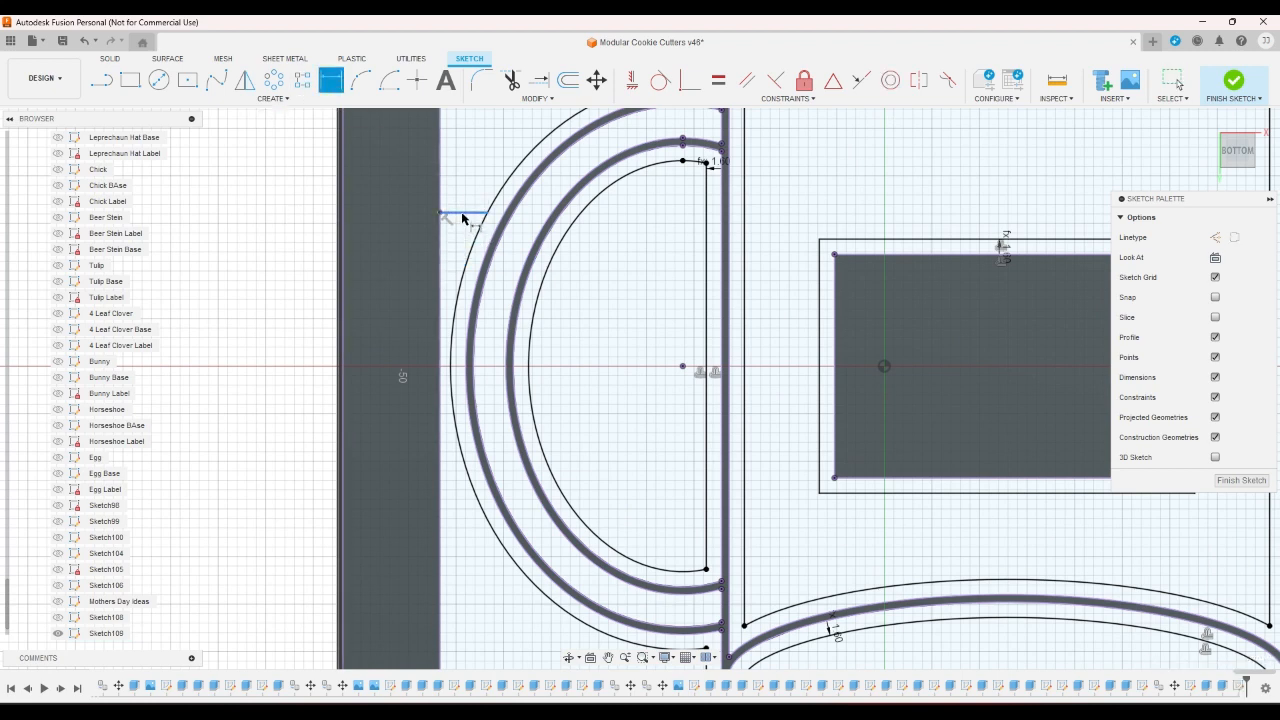
left_click(462, 212)
left_click(467, 195)
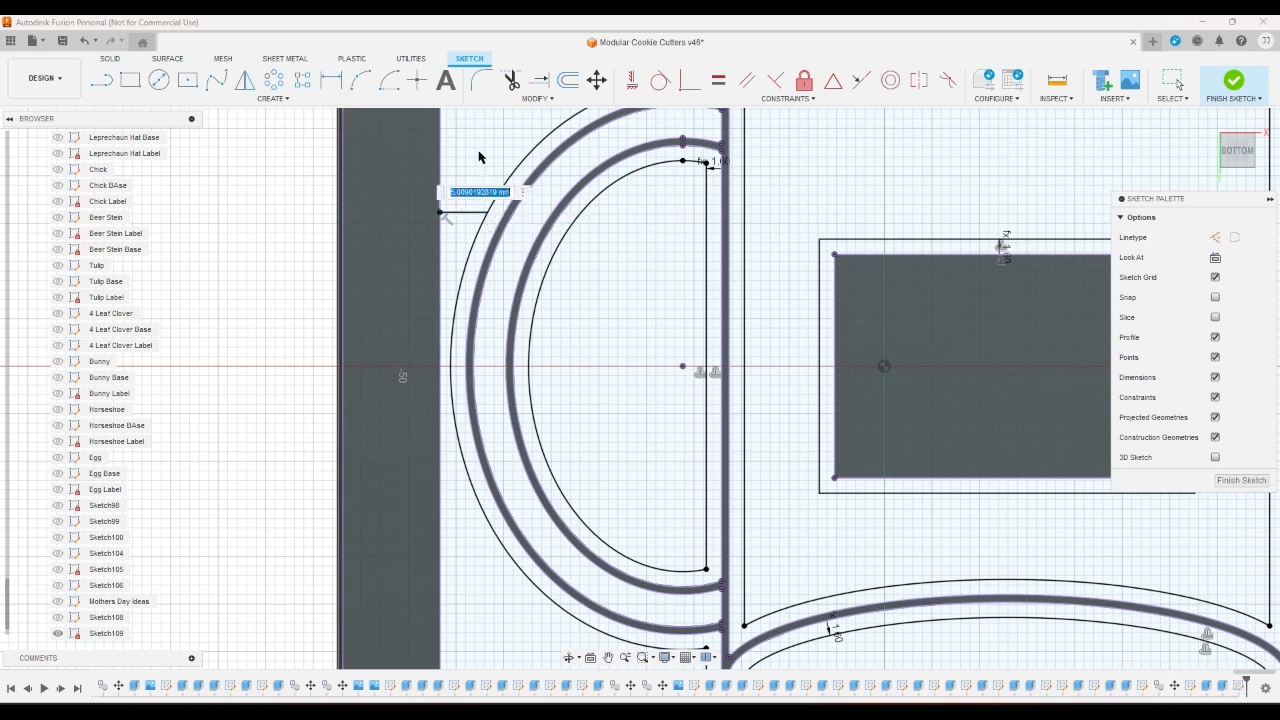
type("5")
key("Return")
Draw a second horizontal line from the frame's inner edge to the lower part of the handle, and constrain it equal to the first
scroll(380, 229, "down", 2)
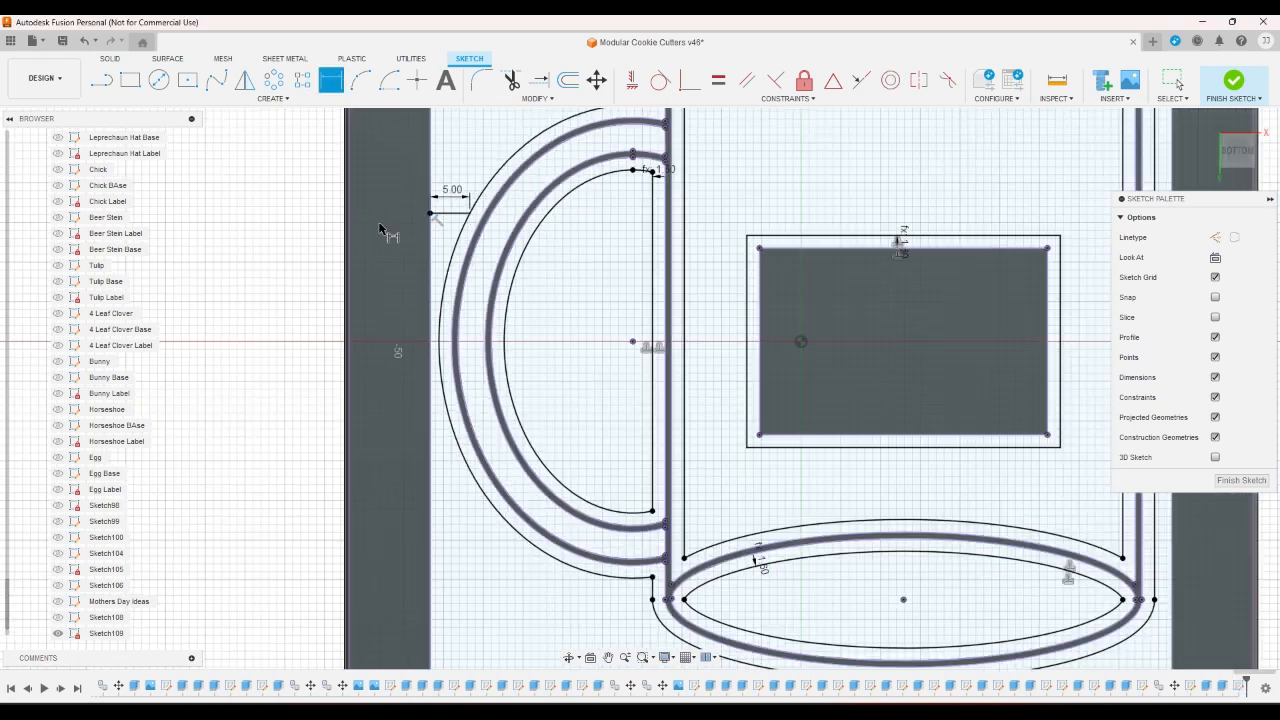
key("l")
scroll(413, 428, "up", 2)
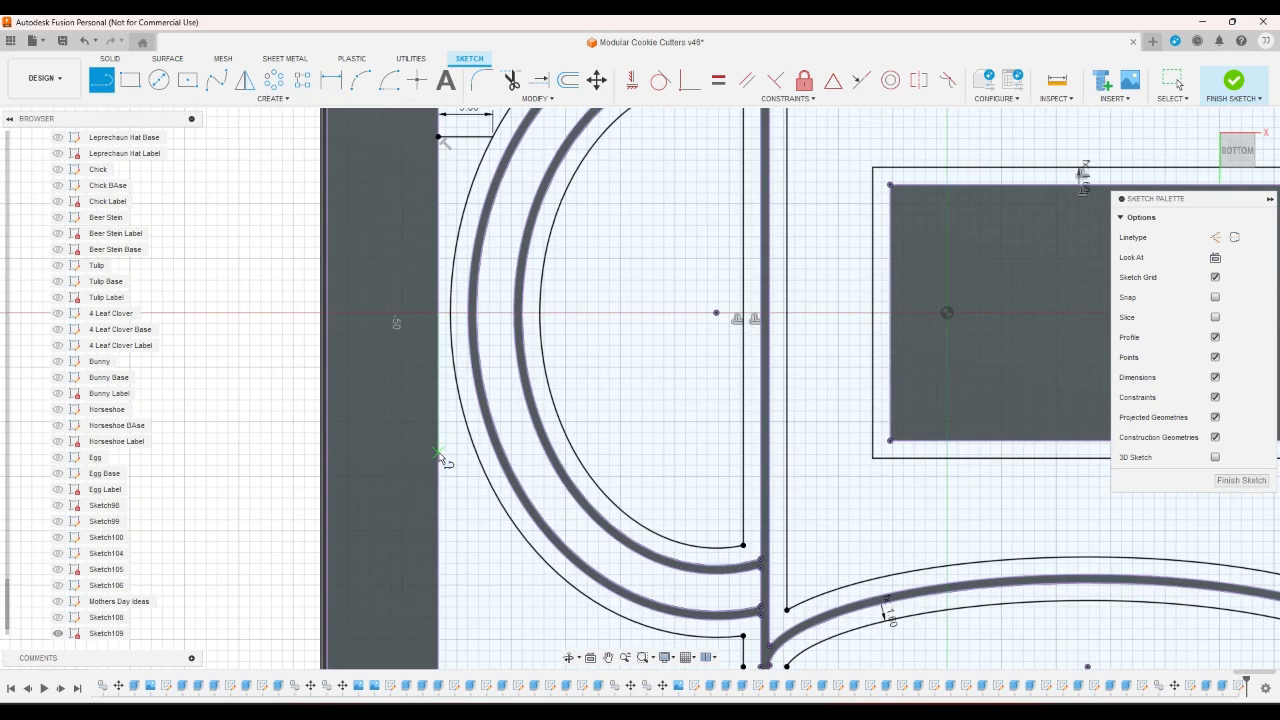
left_click(437, 453)
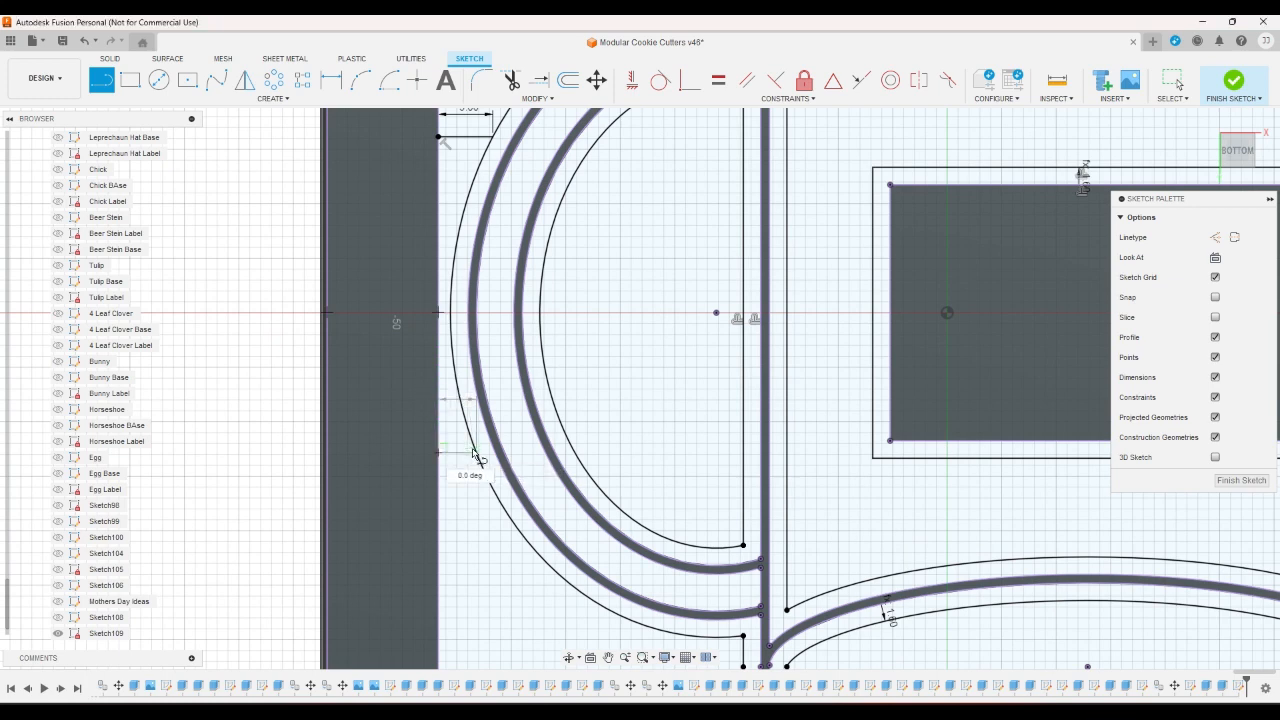
left_click(718, 80)
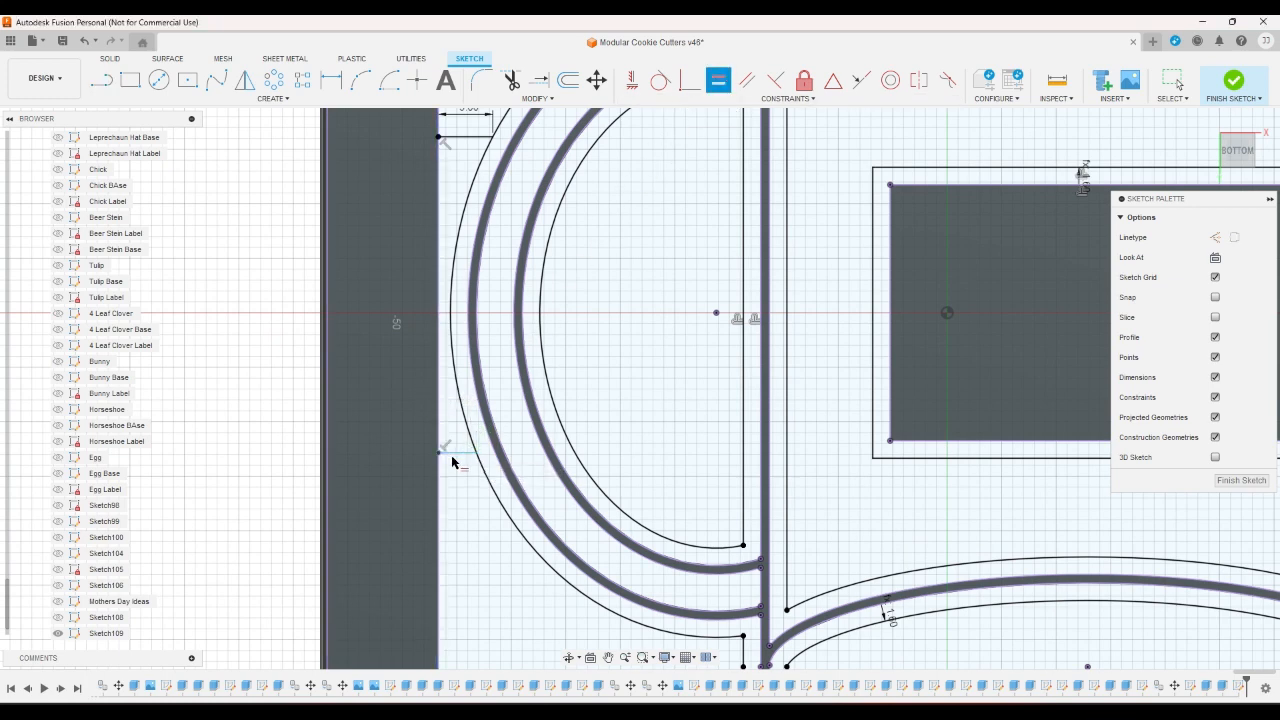
left_click(455, 454)
left_click(459, 140)
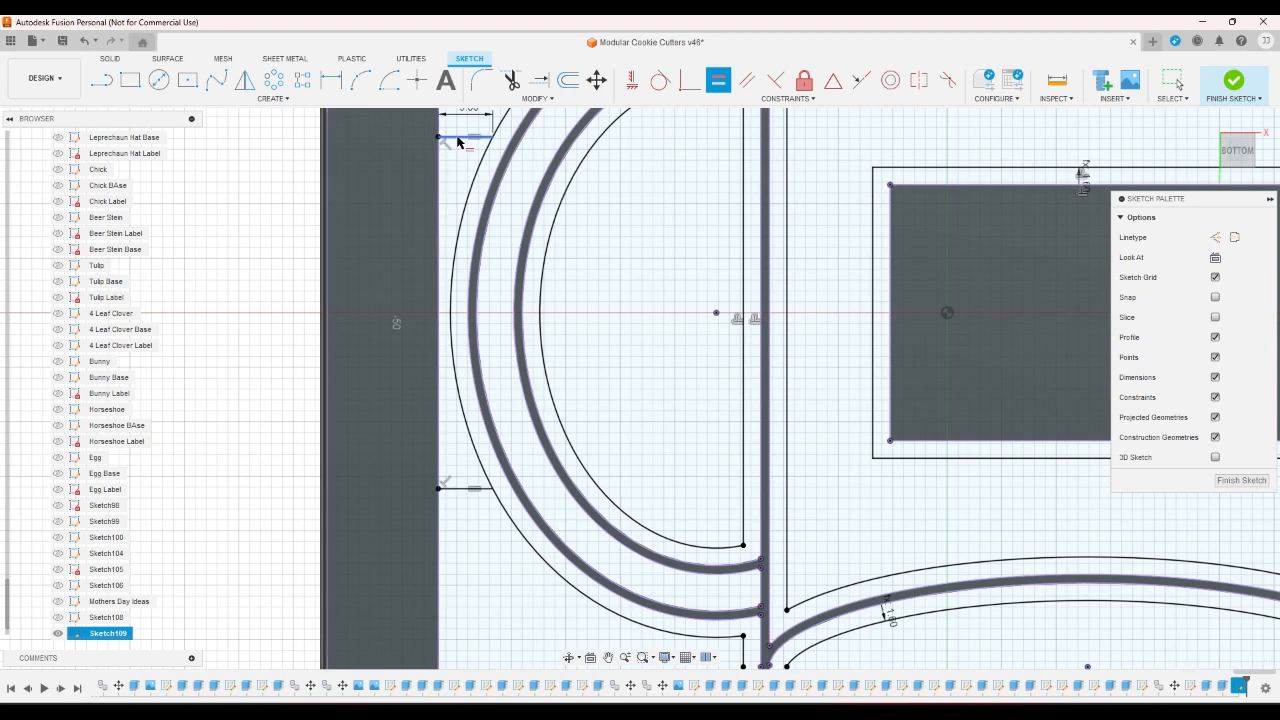
Draw two vertical lines, about 4.7 mm and 5.2 mm long, from the mug base's outer offset curve to the frame's lower inner edge
scroll(369, 431, "down", 6)
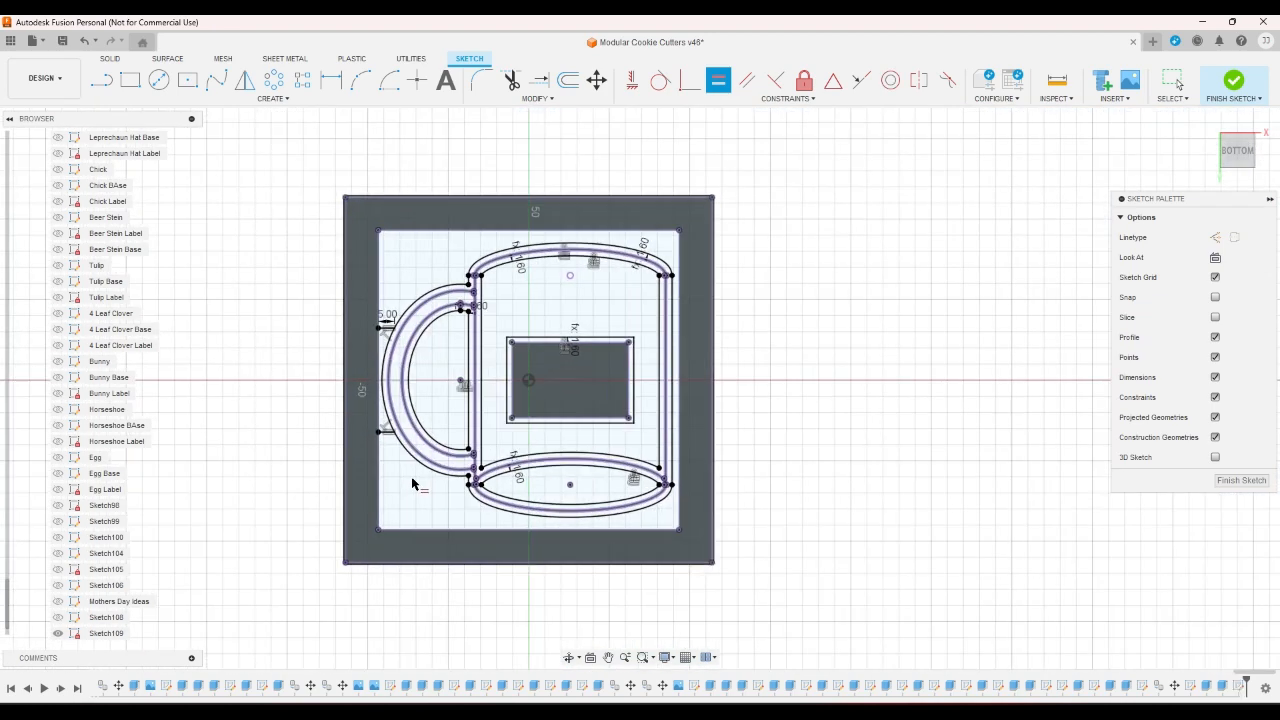
scroll(530, 383, "up", 3)
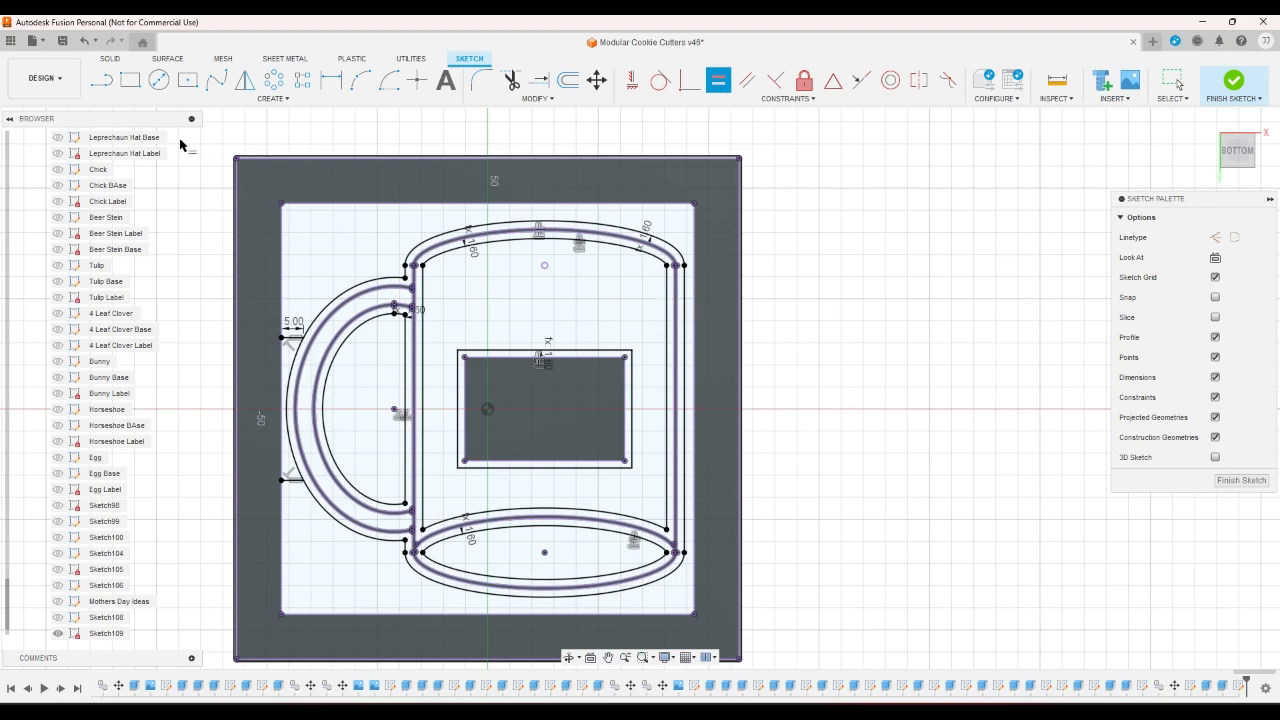
left_click(101, 80)
scroll(664, 593, "up", 3)
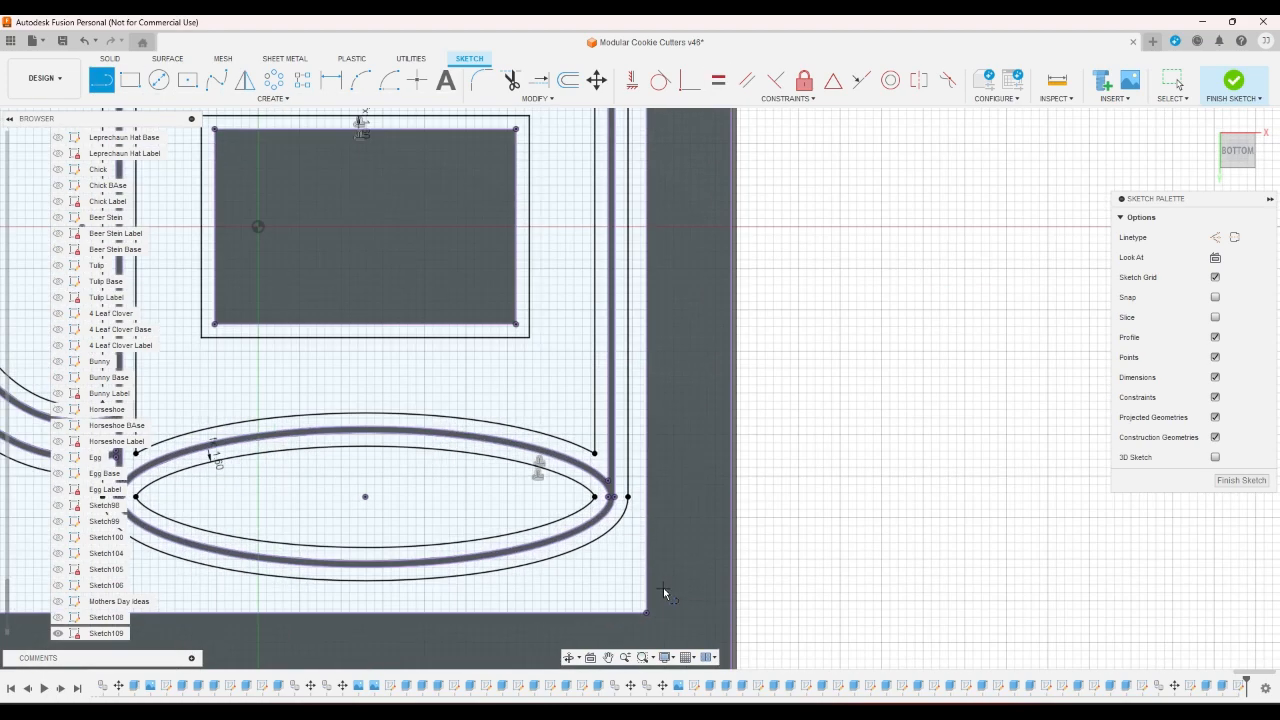
scroll(663, 592, "down", 2)
scroll(549, 604, "up", 1)
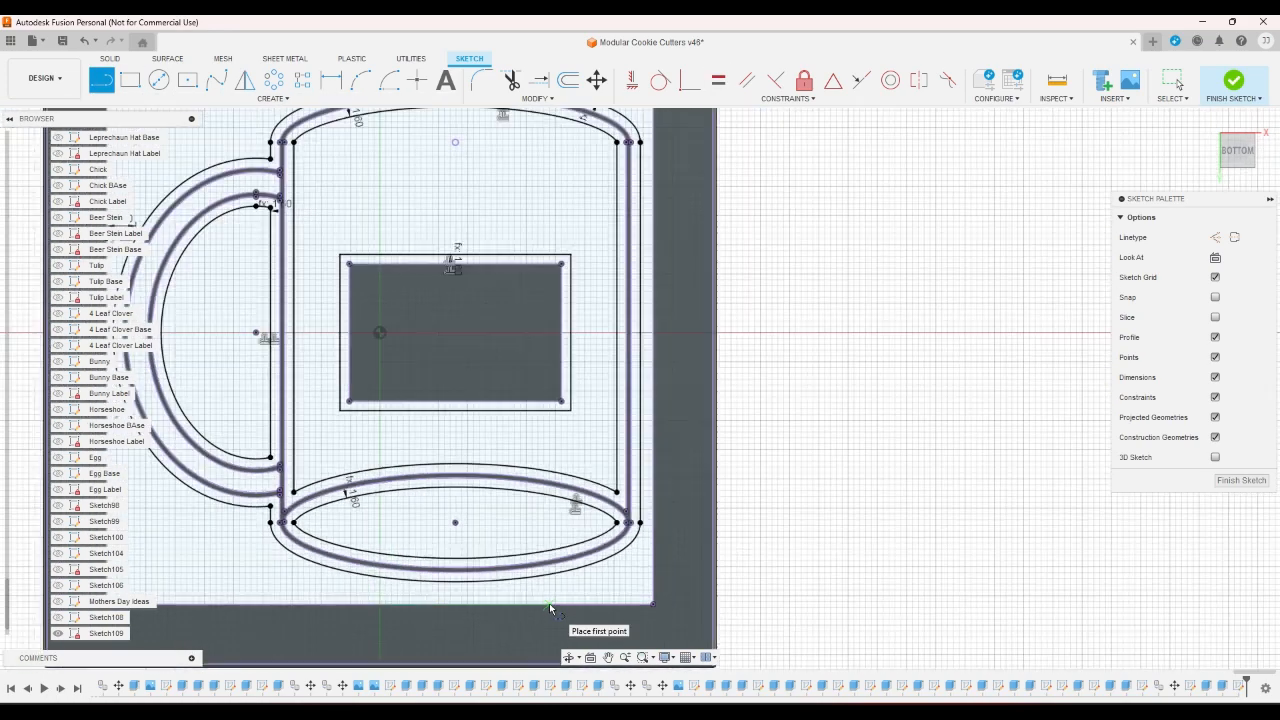
scroll(549, 601, "down", 1)
scroll(430, 595, "up", 2)
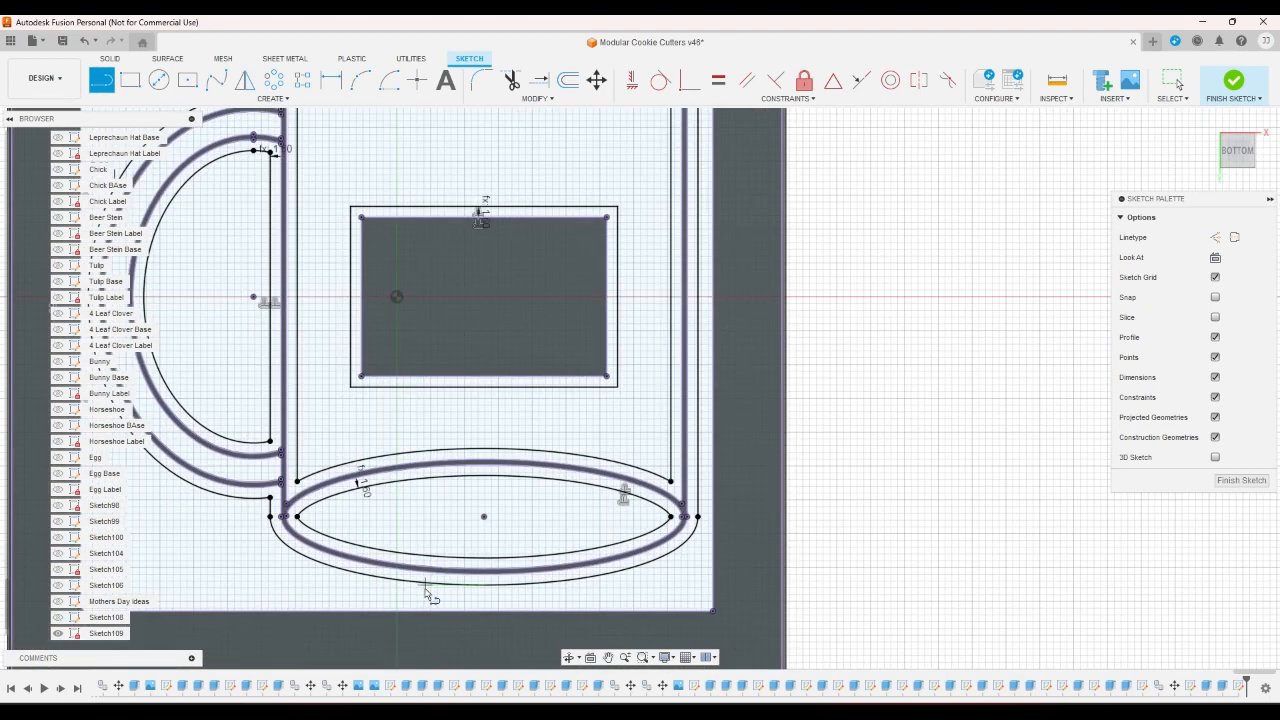
left_click(398, 582)
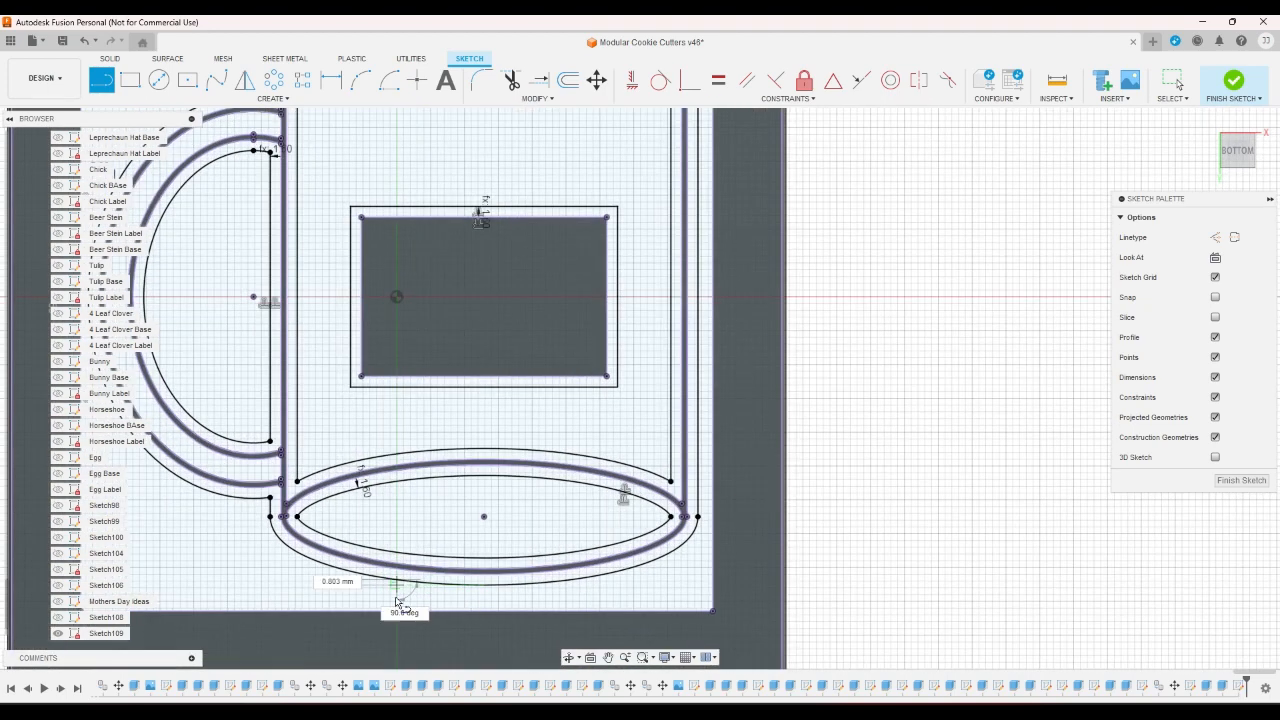
double_click(395, 610)
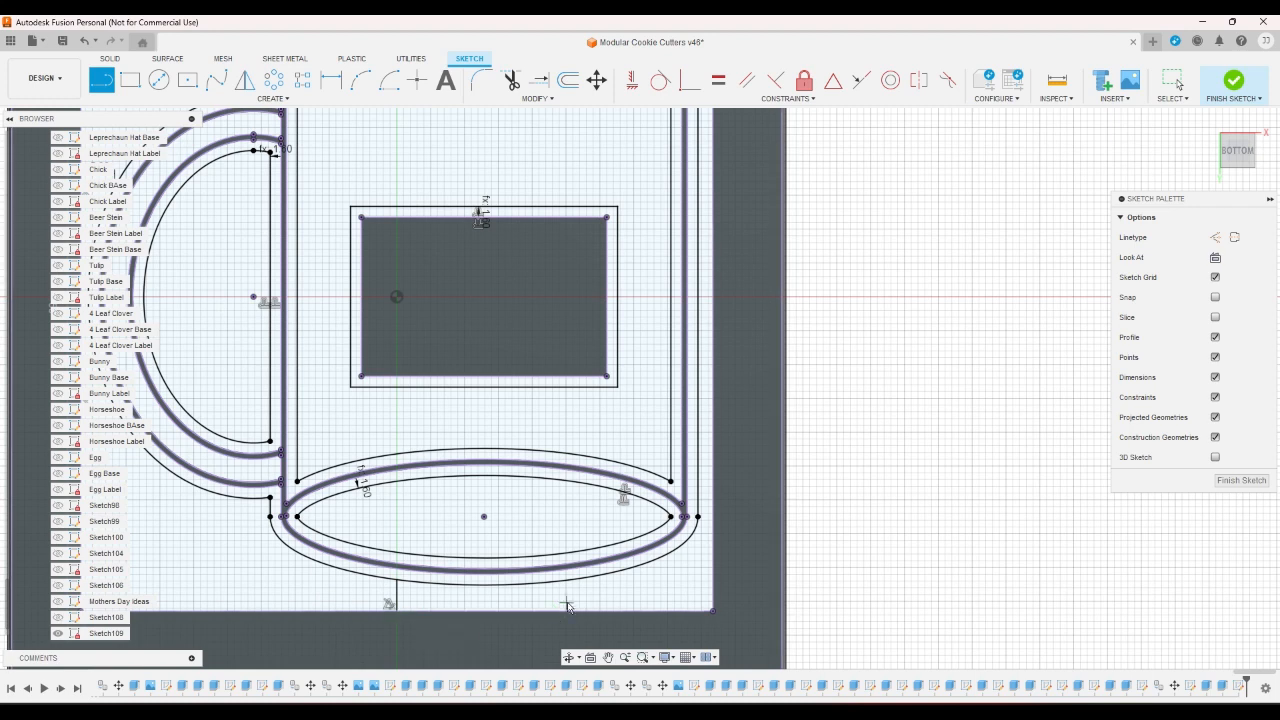
left_click(595, 579)
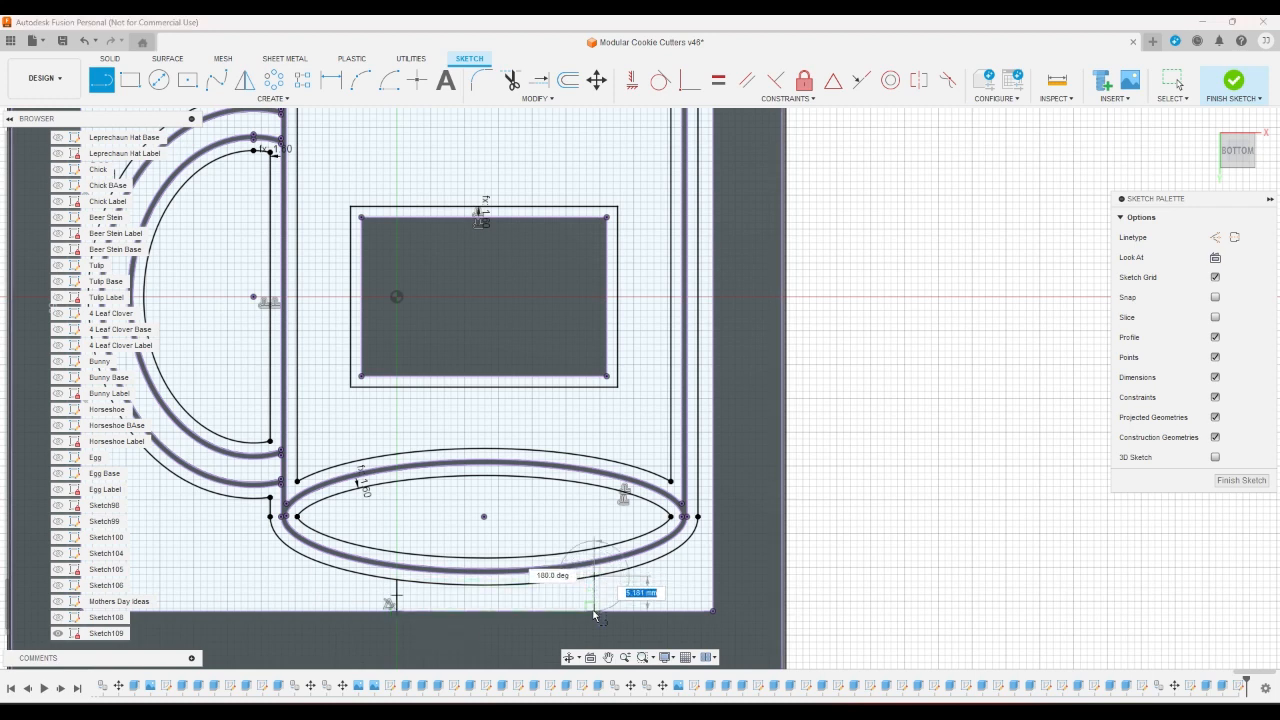
double_click(594, 610)
Try to dimension the length of the vertical line below the mug that lies on the origin axis
key("d")
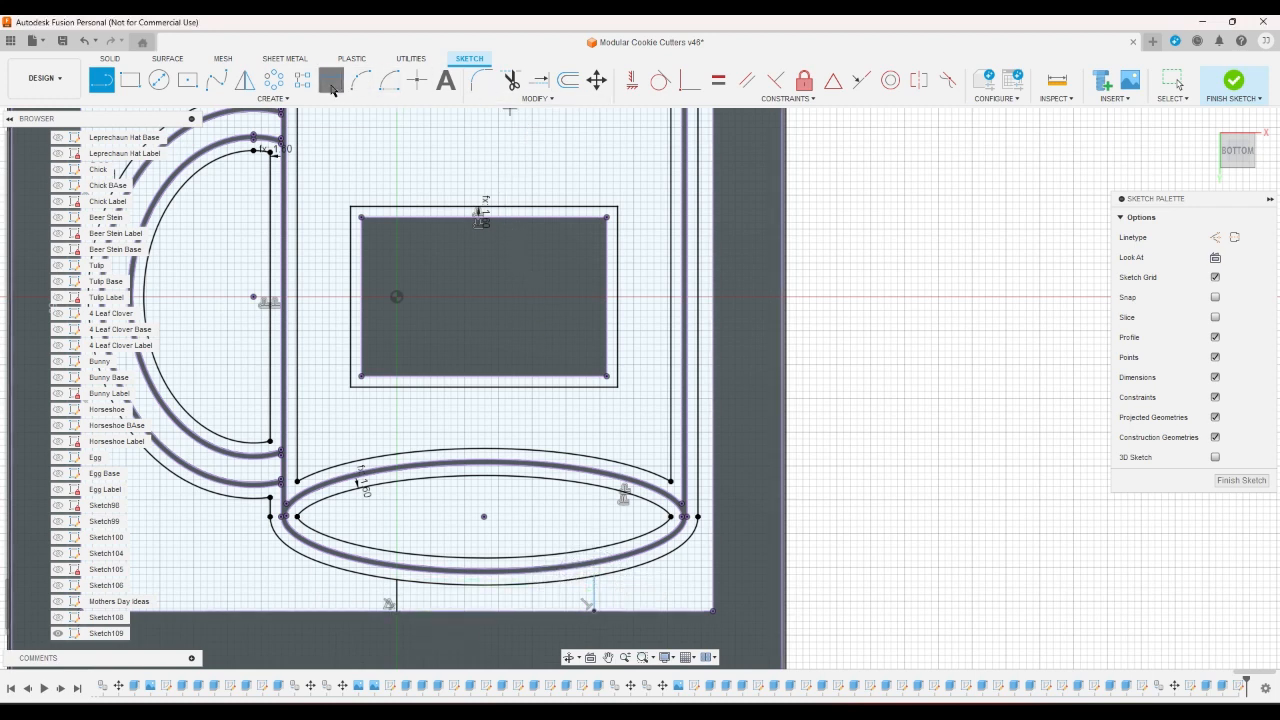
left_click(397, 597)
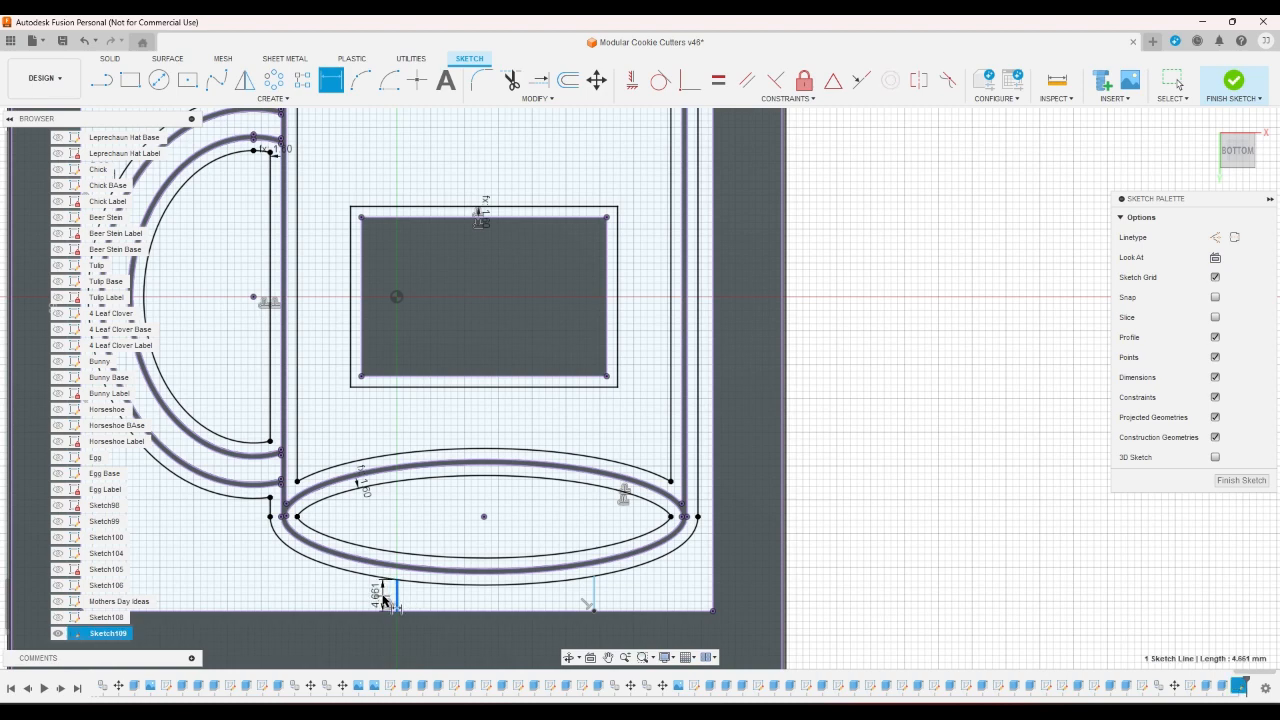
left_click(395, 600)
left_click(768, 406)
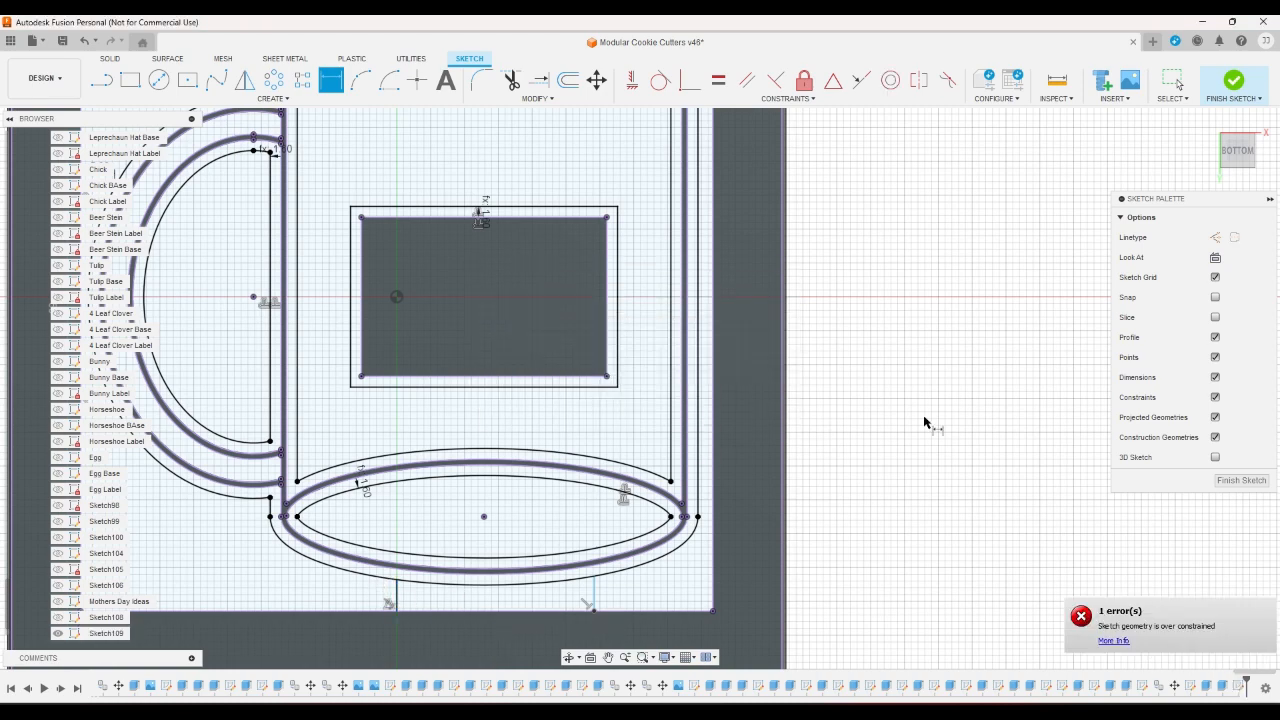
right_click(892, 431)
key("Escape")
Delete the vertical line on the origin axis between the mug base and the frame
scroll(900, 583, "up", 3)
scroll(390, 628, "down", 3)
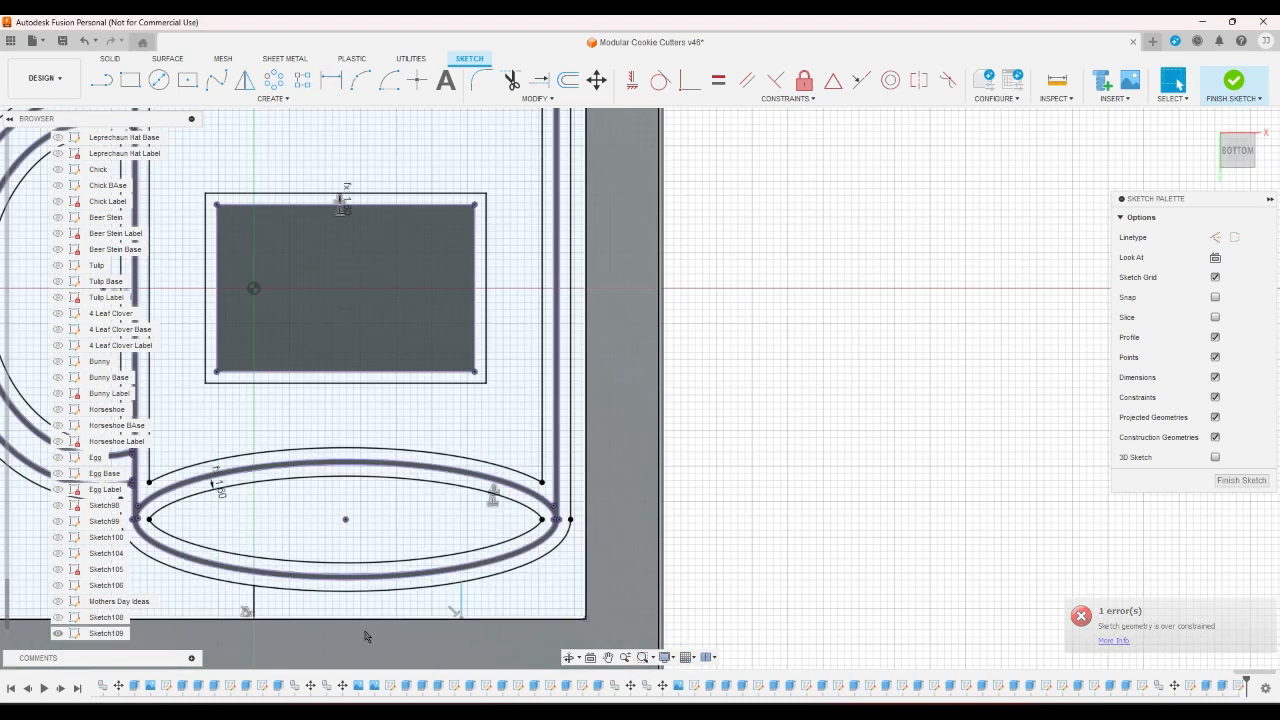
scroll(256, 617, "up", 6)
scroll(256, 617, "up", 2)
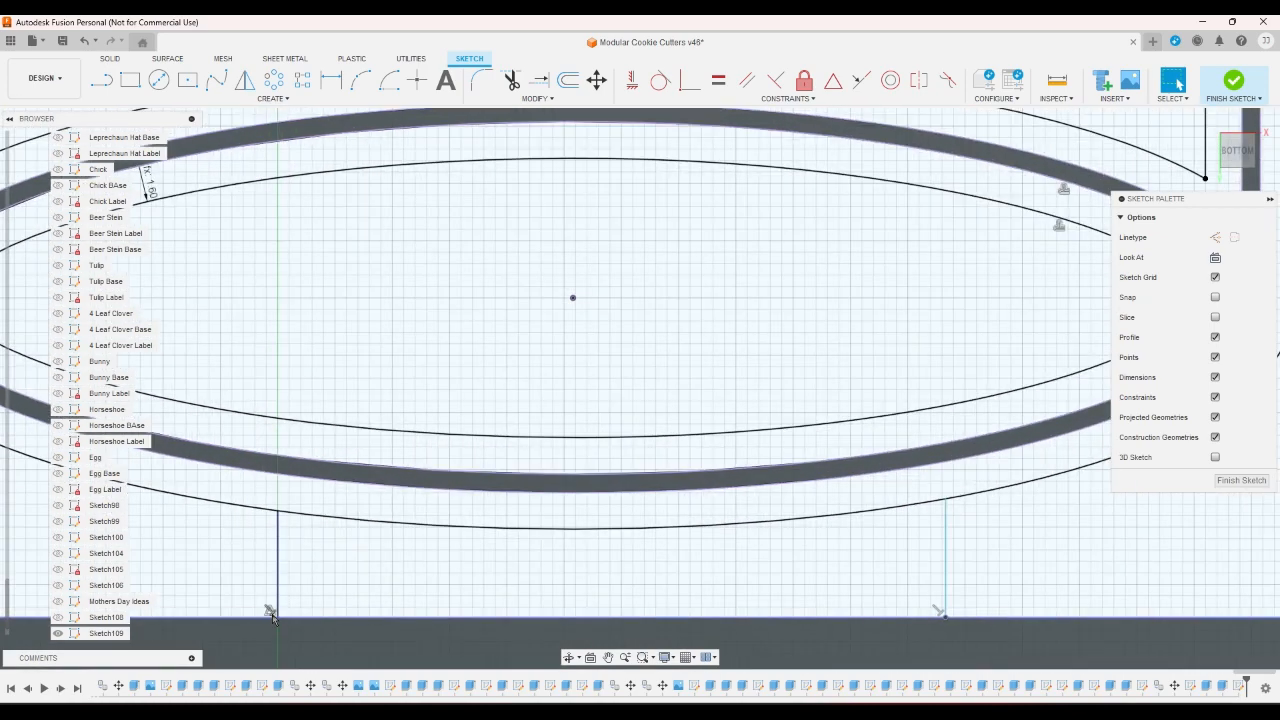
left_click(278, 612)
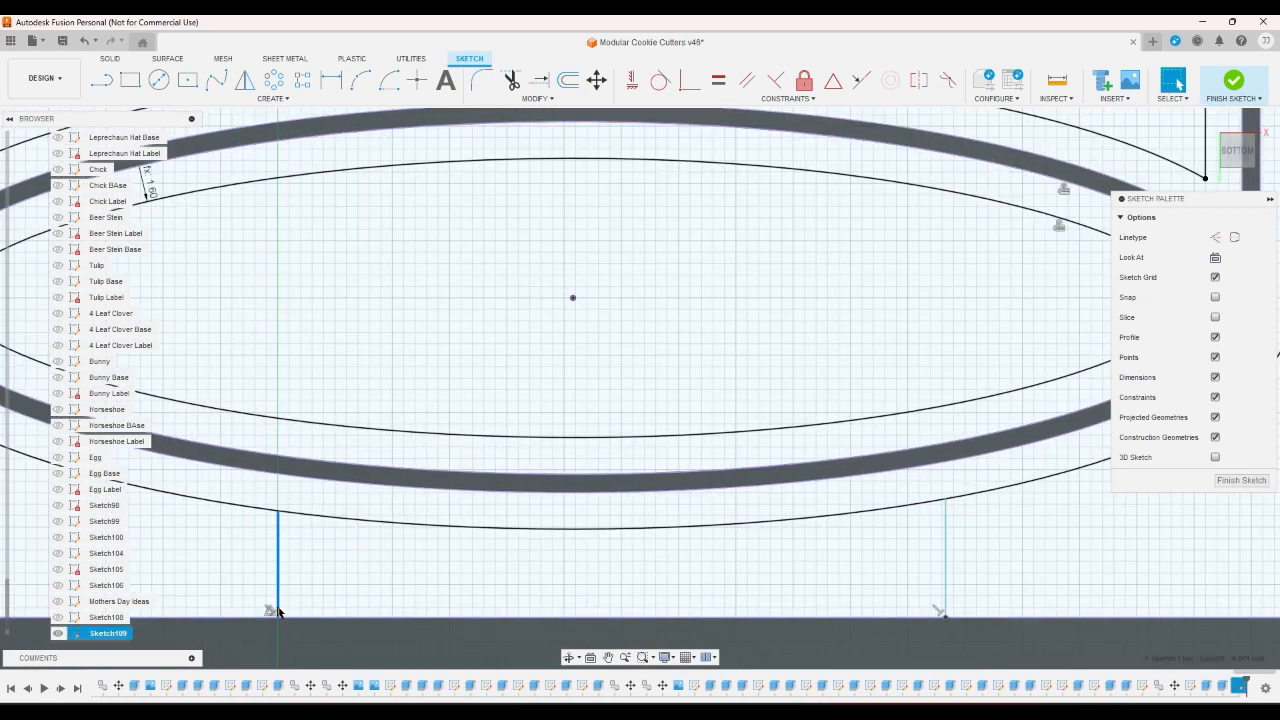
scroll(360, 550, "down", 4)
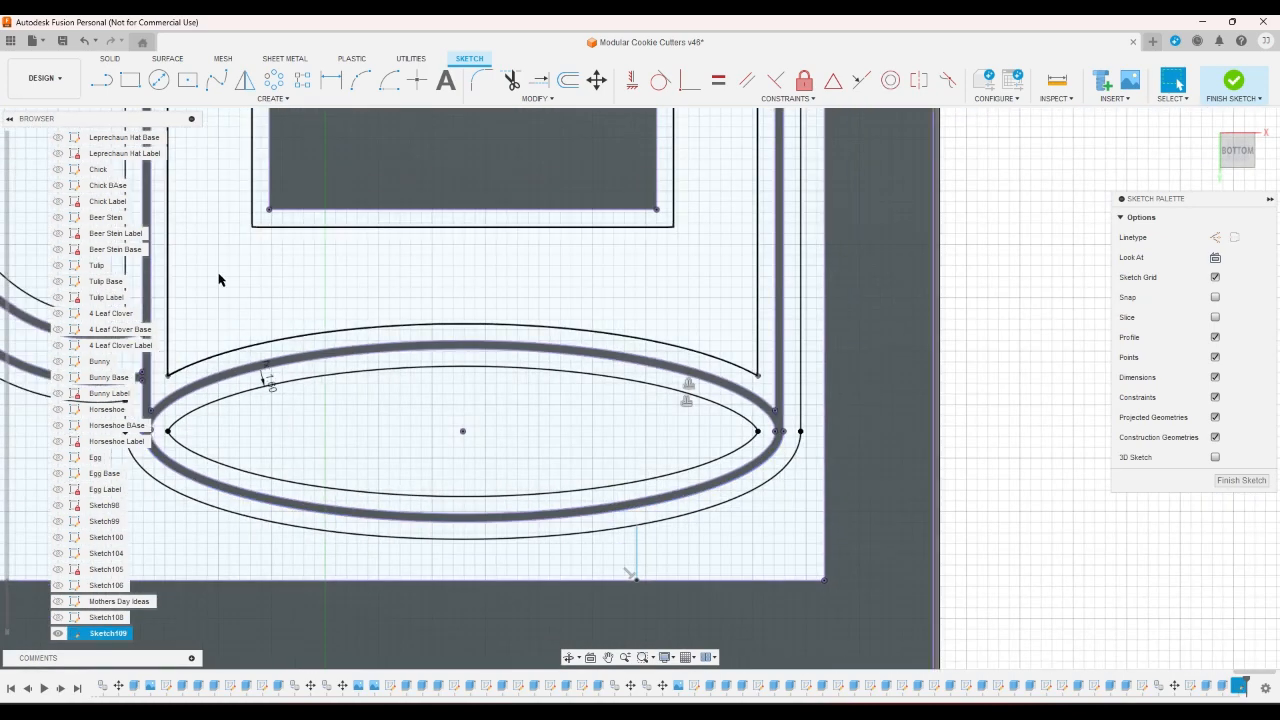
Draw a vertical line about 5.7 mm long from the base's outer curve to the frame's lower inner edge, on the handle side of the origin axis
left_click(106, 86)
left_click(264, 520)
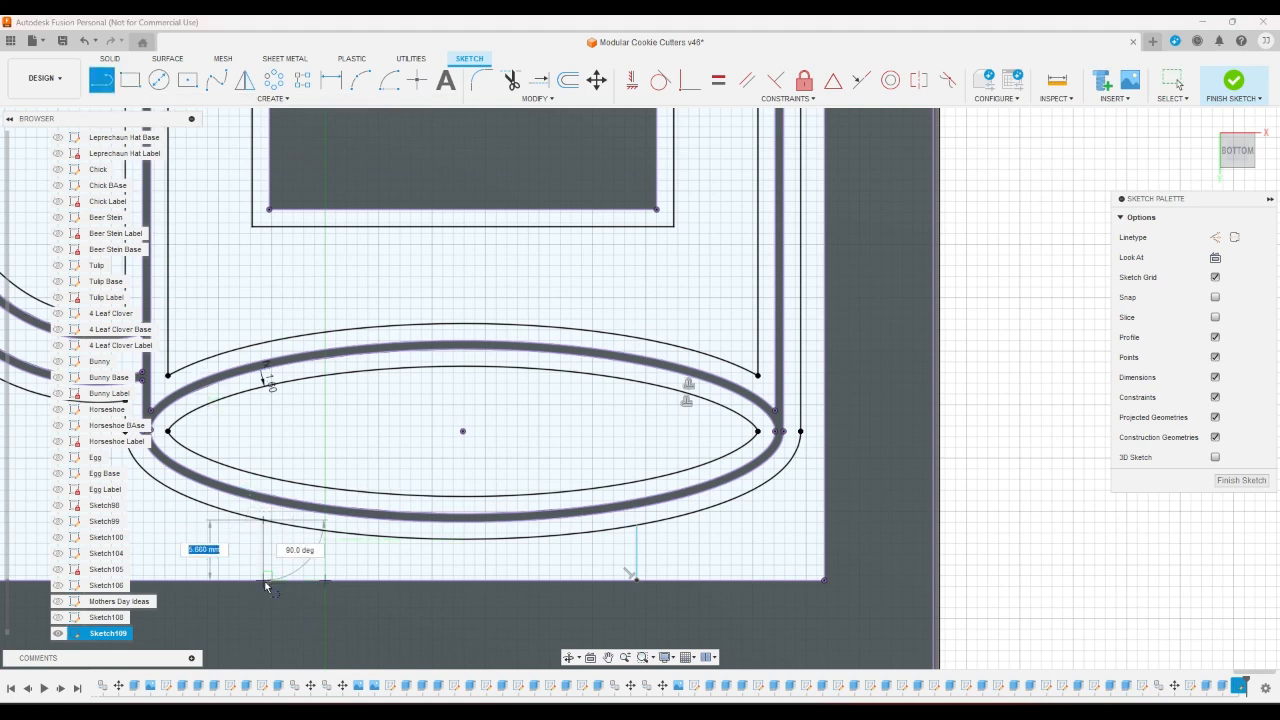
left_click(263, 578)
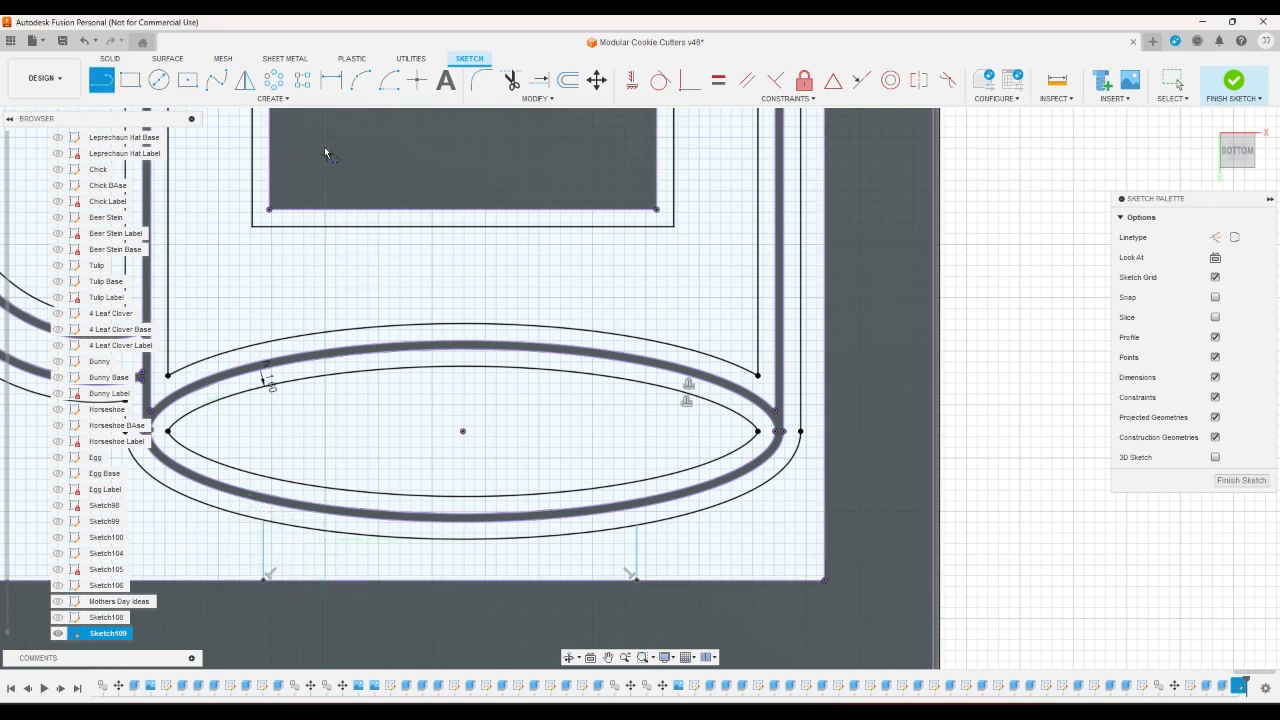
Dimension the new vertical line below the mug to 5 mm and constrain the other line below the mug equal to it
left_click(331, 80)
left_click(263, 556)
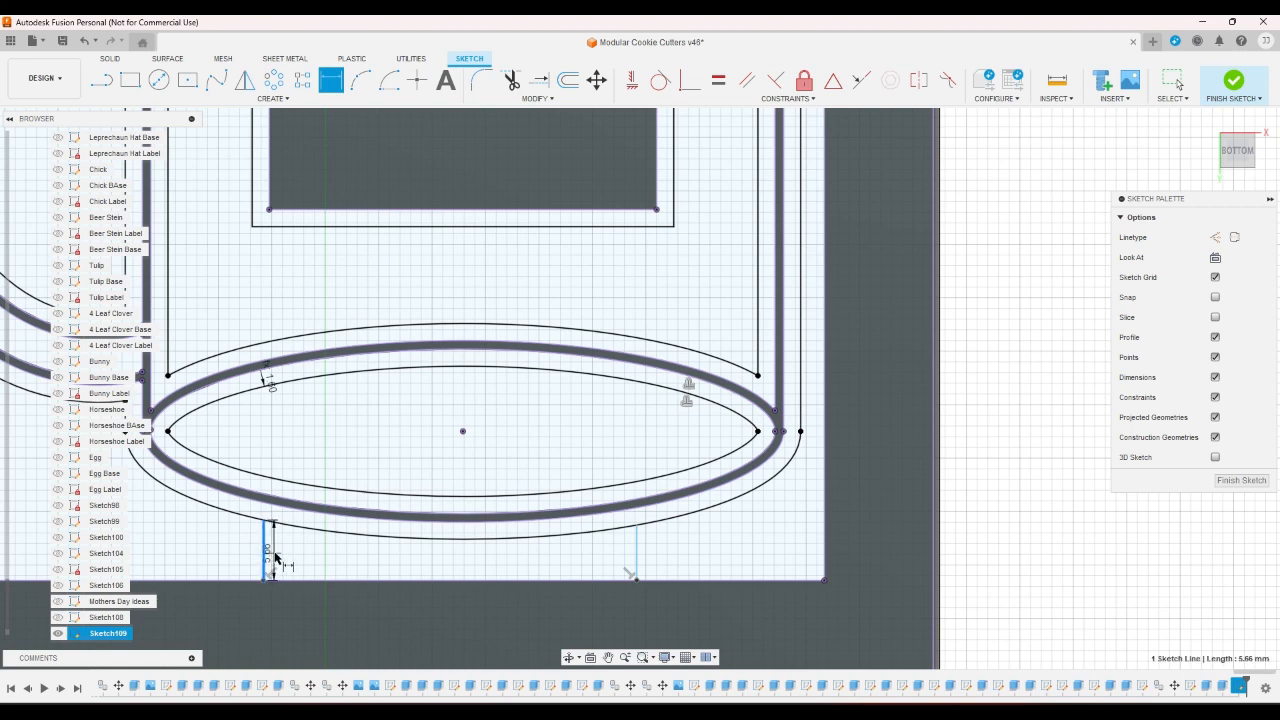
left_click(287, 552)
type("5")
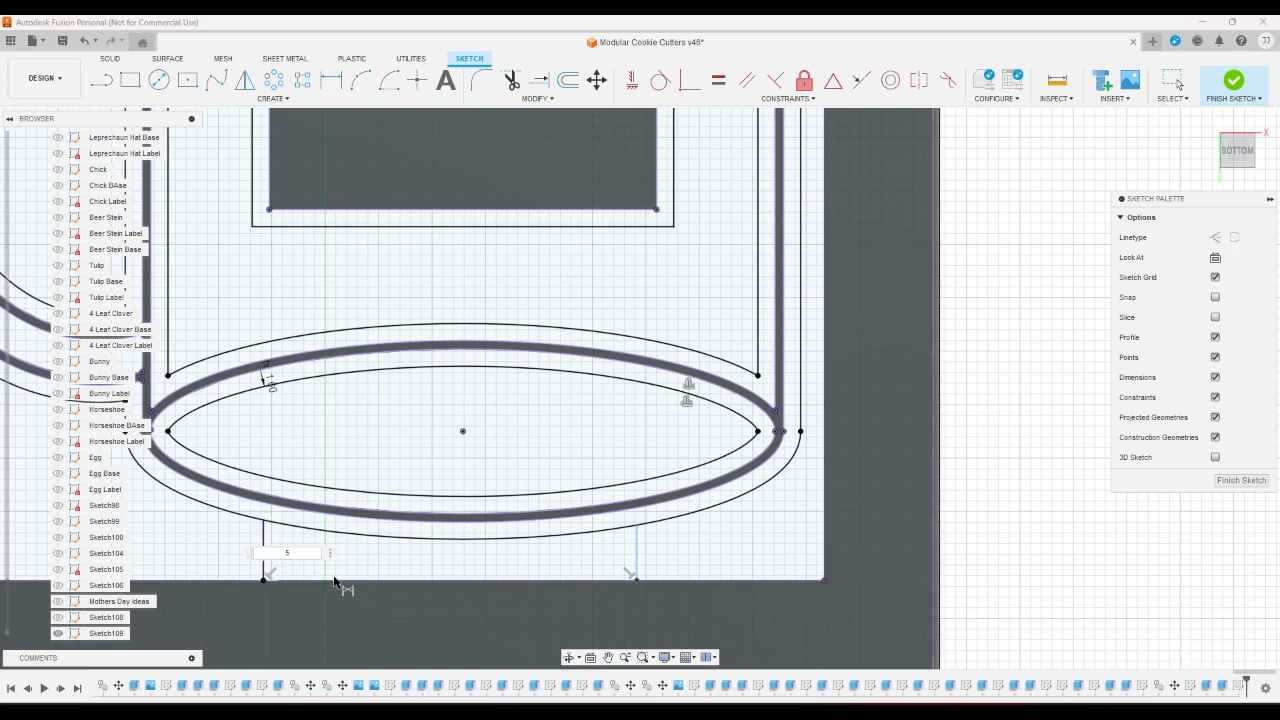
key("Return")
left_click(718, 80)
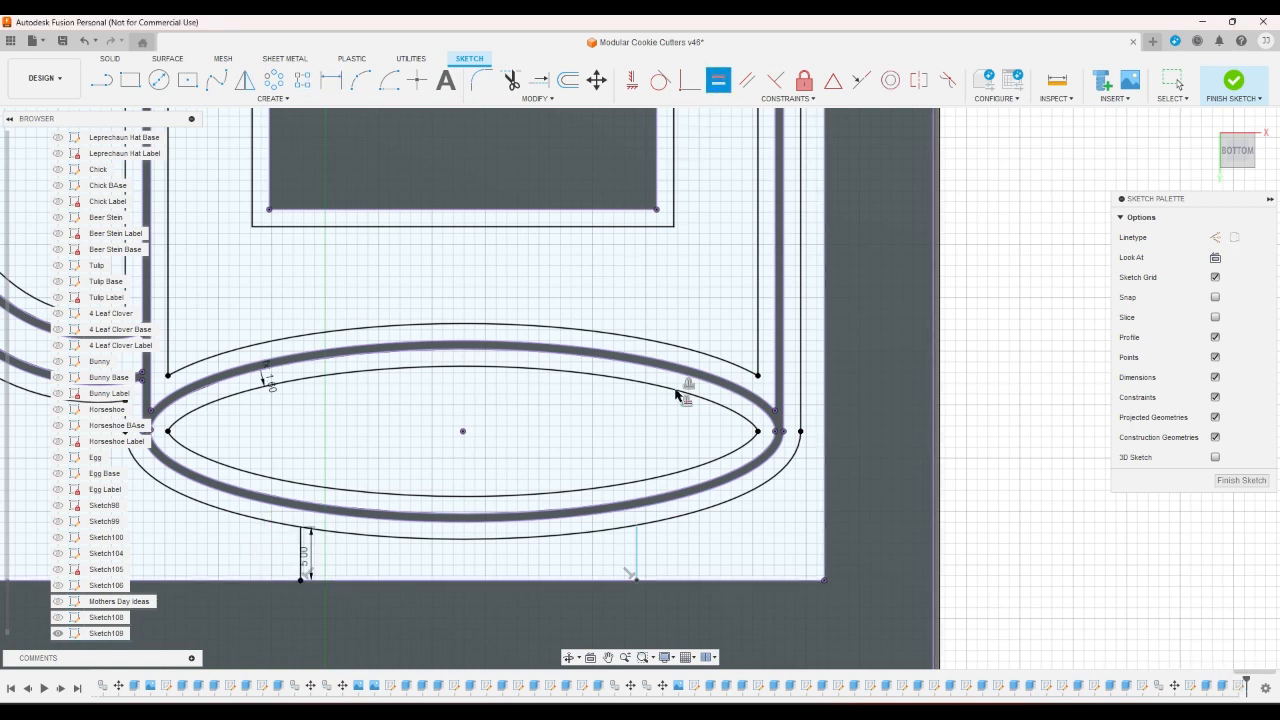
left_click(637, 551)
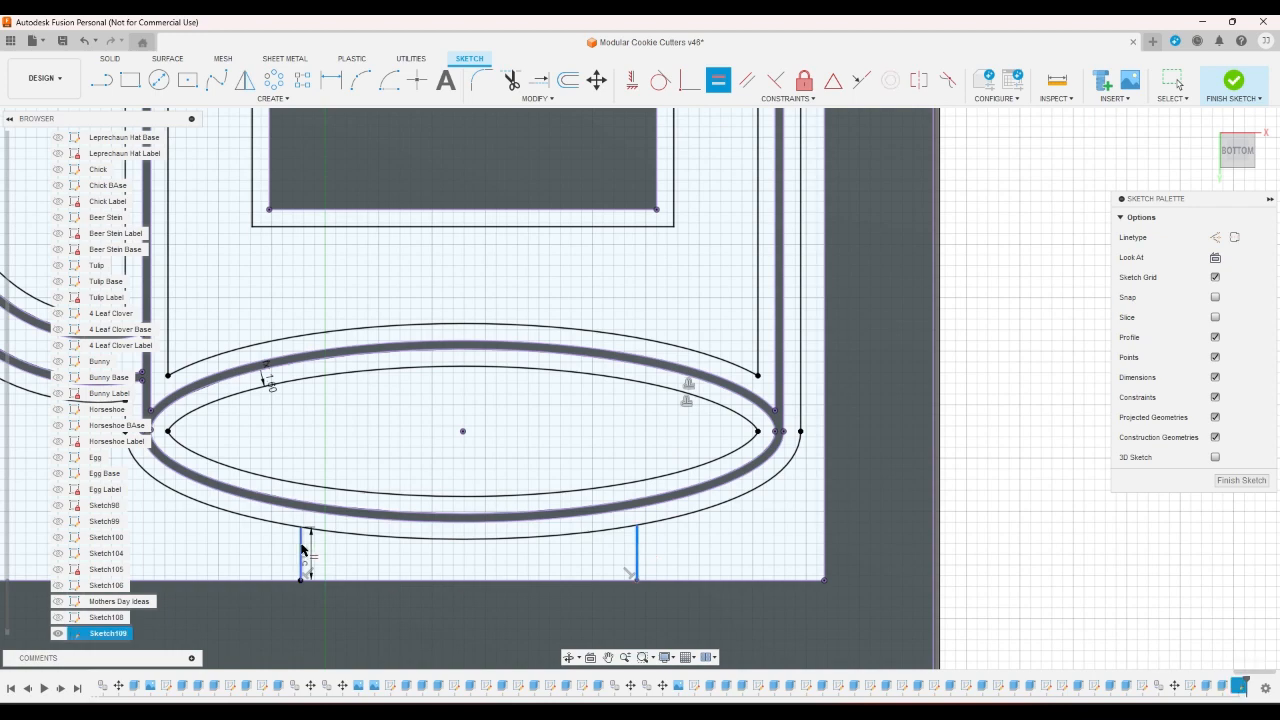
Draw a vertical line about 4.6 mm long from the mug rim's outer offset curve to the frame's upper inner edge, away from the handle
scroll(300, 565, "down", 3)
scroll(634, 535, "down", 1)
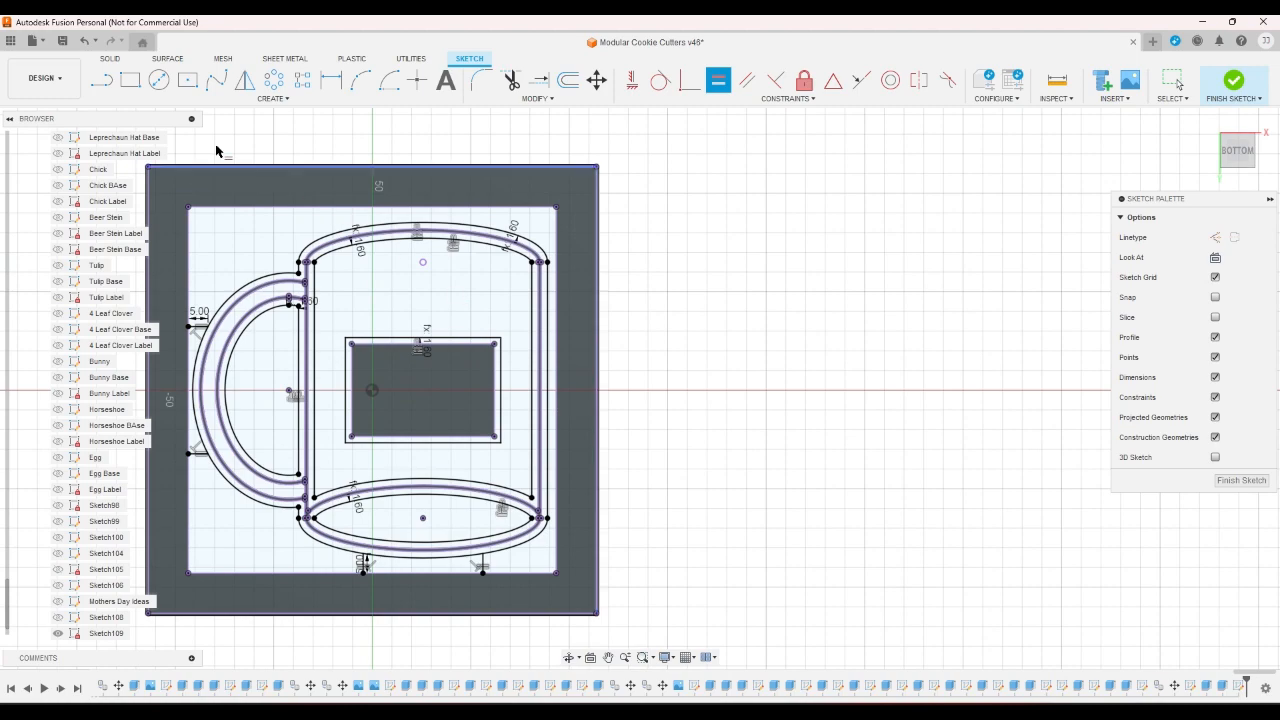
left_click(103, 80)
scroll(457, 235, "up", 3)
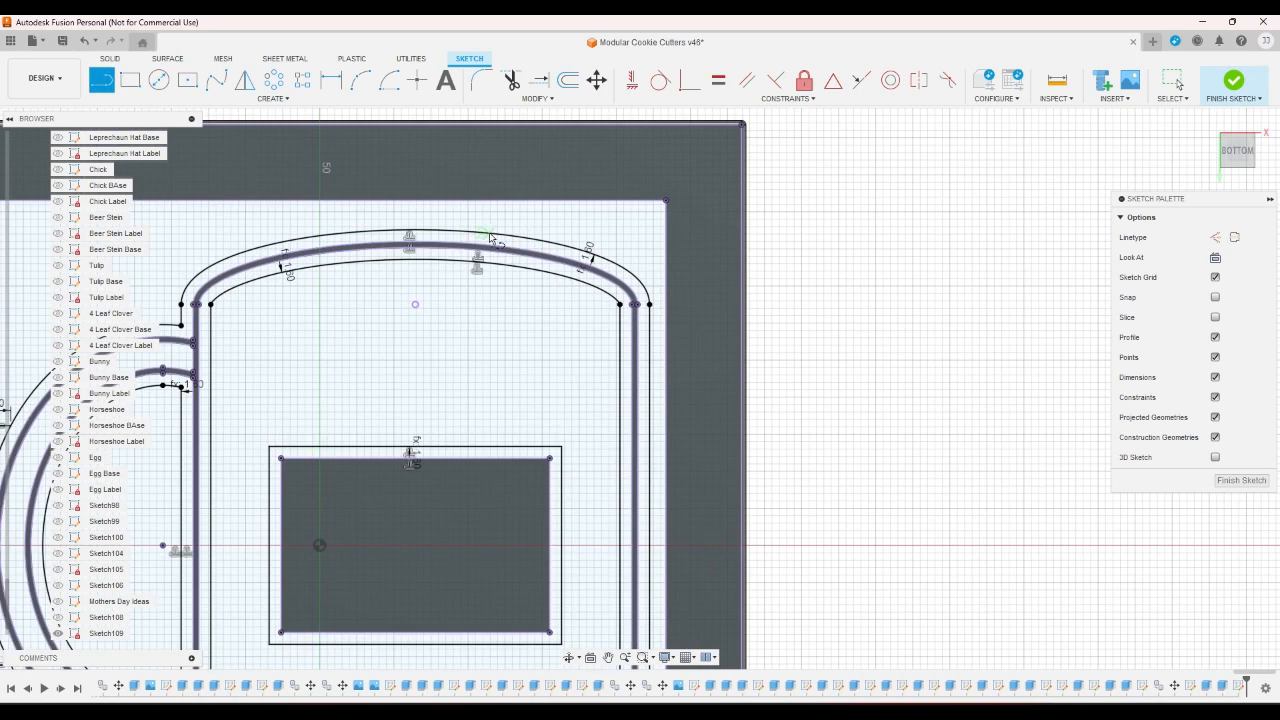
scroll(490, 236, "up", 1)
left_click(502, 237)
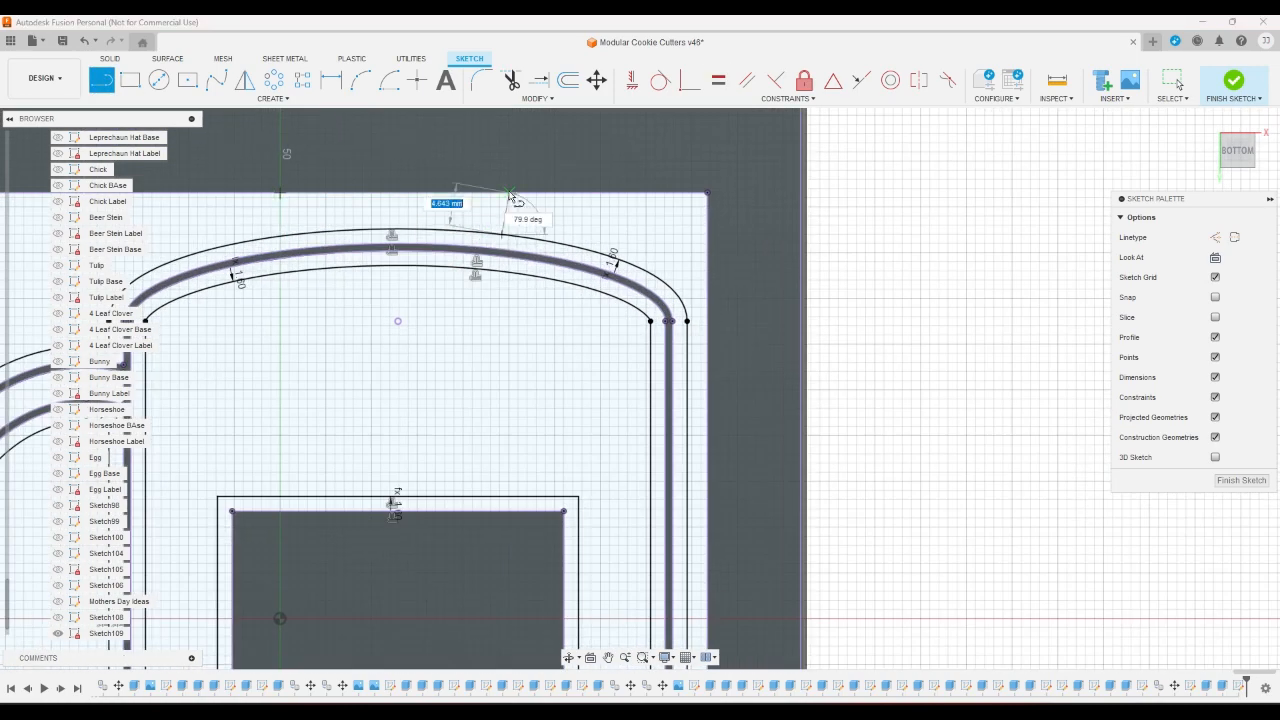
left_click(501, 184)
Constrain the line above the mug rim equal to the 5 mm vertical line below the mug
left_click(331, 80)
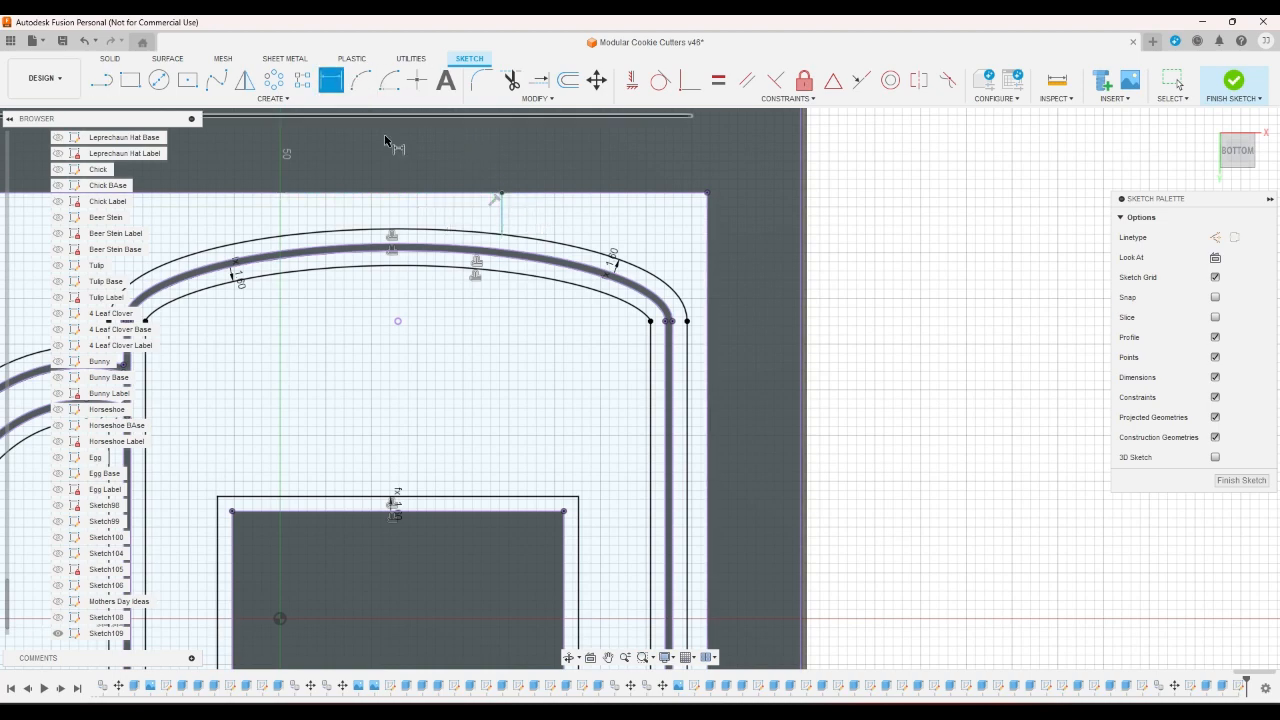
scroll(857, 240, "down", 2)
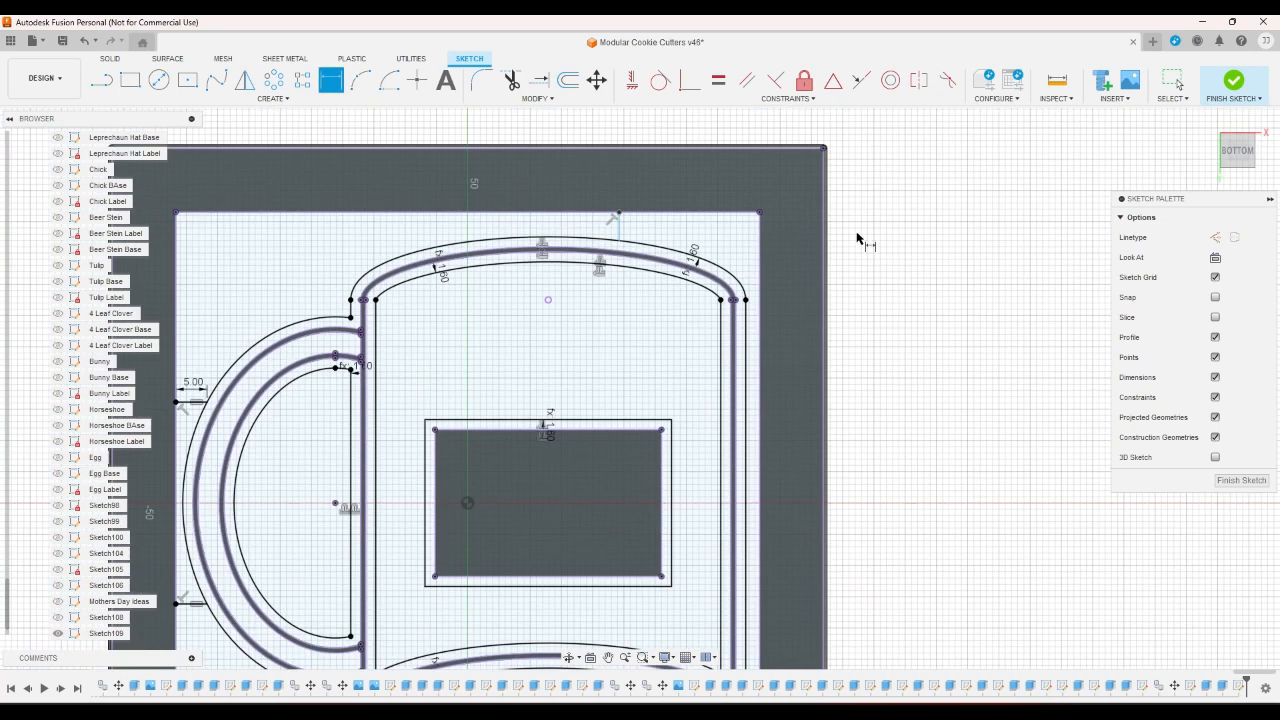
left_click(718, 80)
left_click(655, 227)
scroll(656, 230, "down", 4)
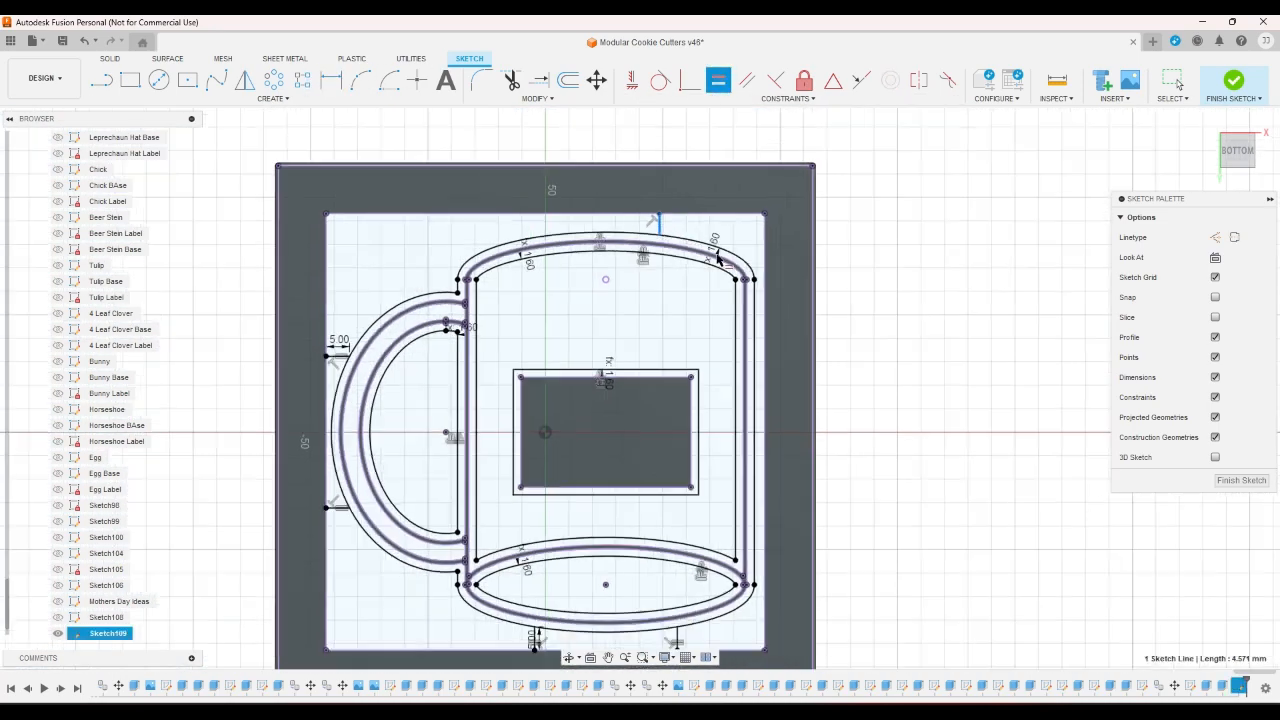
scroll(651, 546, "up", 4)
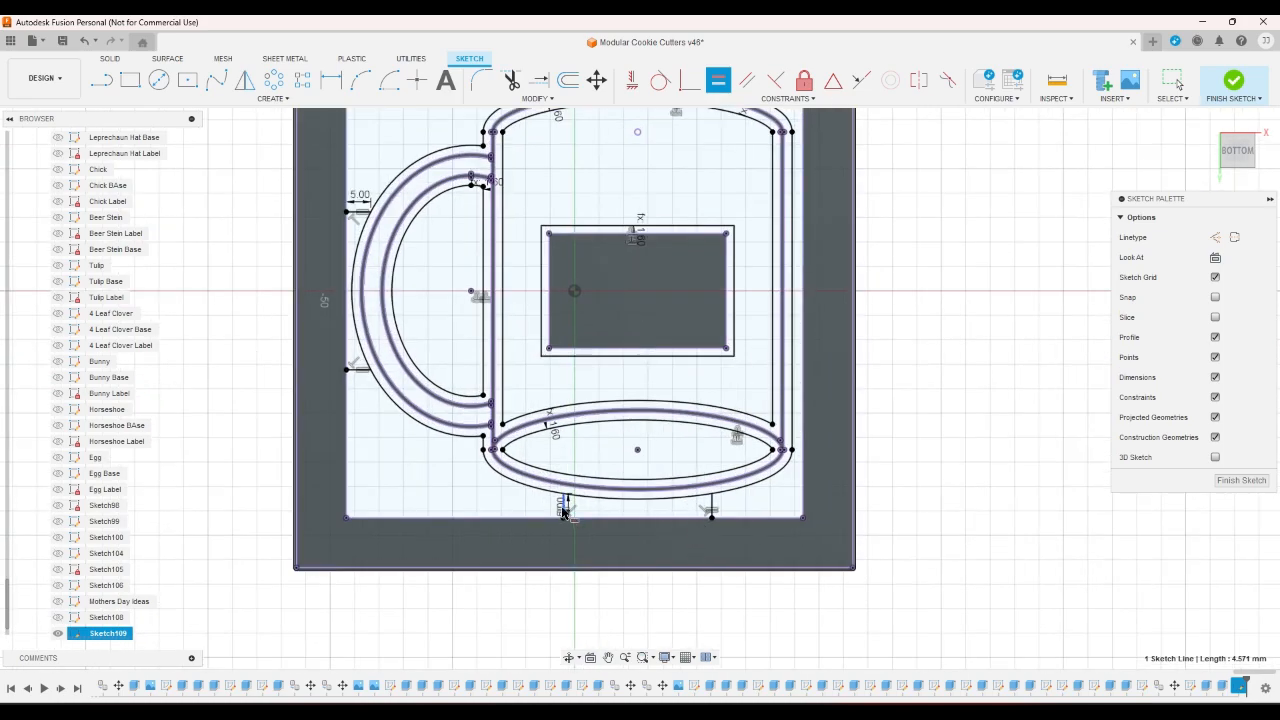
Draw a second vertical line about 4.6 mm long from the rim's outer curve to the frame's upper inner edge, nearer the handle
scroll(580, 597, "down", 2)
key("l")
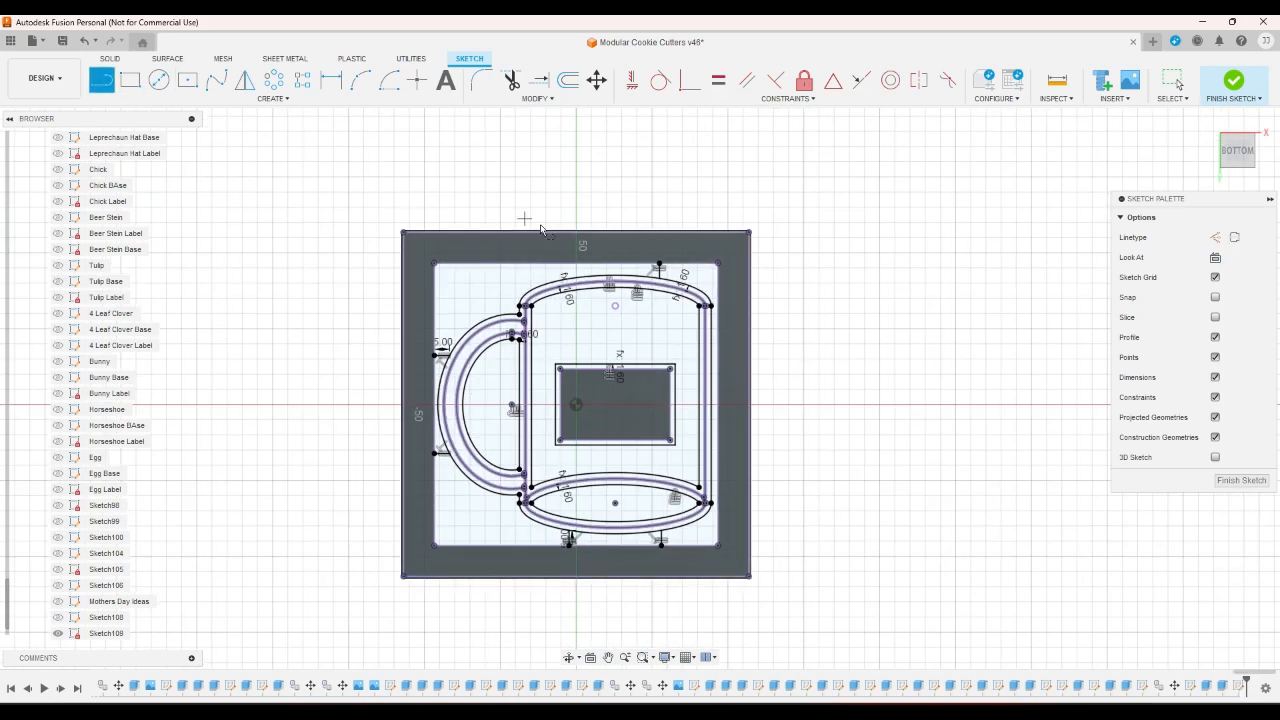
scroll(568, 280, "up", 3)
left_click(566, 300)
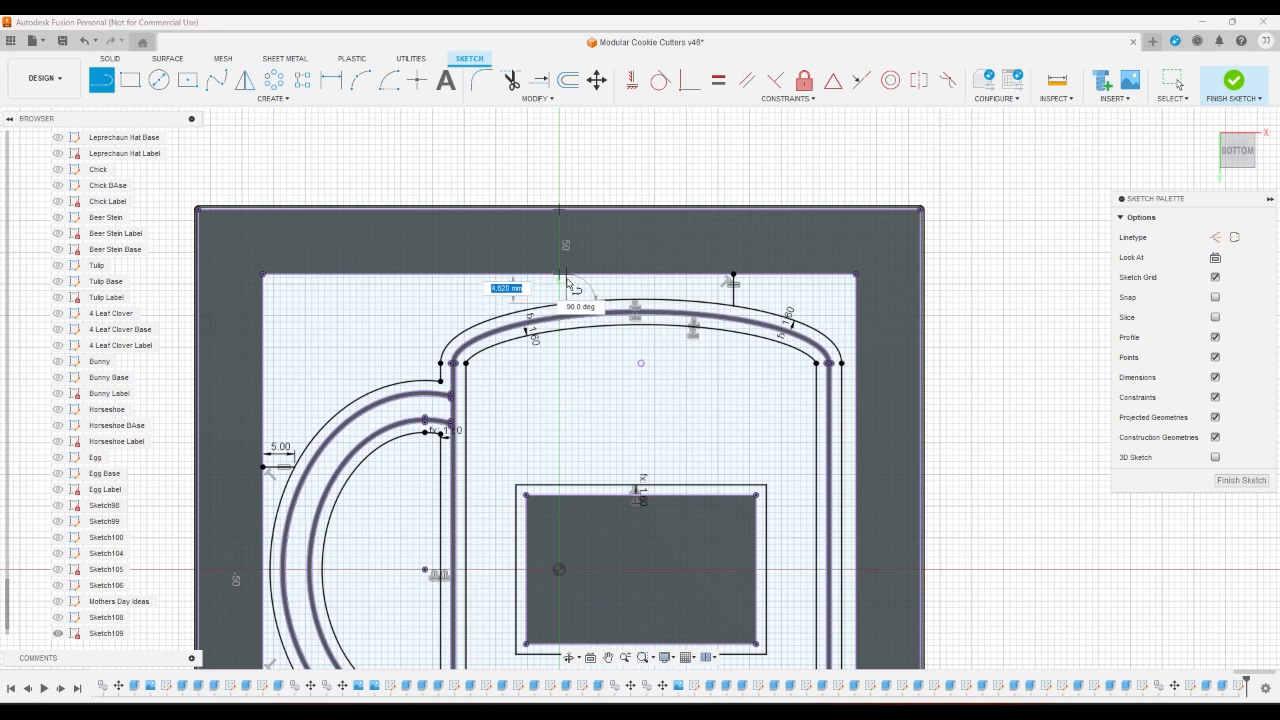
left_click(566, 274)
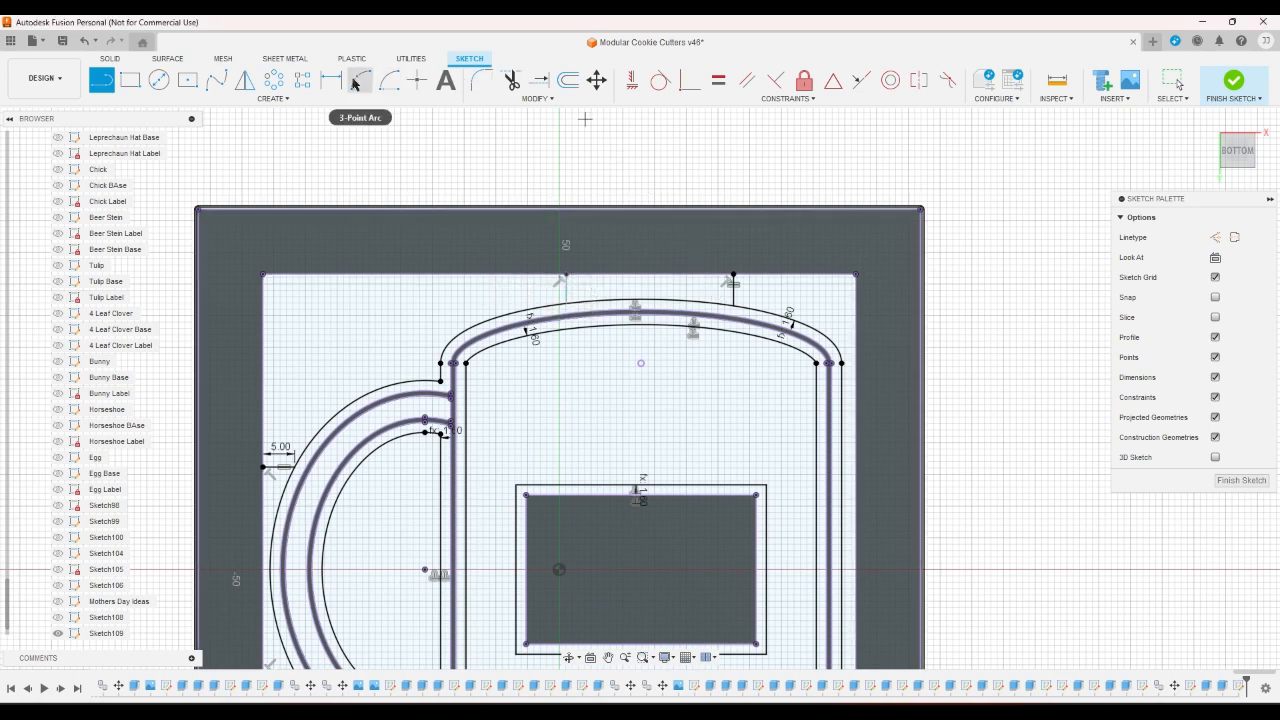
Constrain the second line above the rim, nearer the handle, equal to the 5 mm vertical line below the mug
left_click(722, 84)
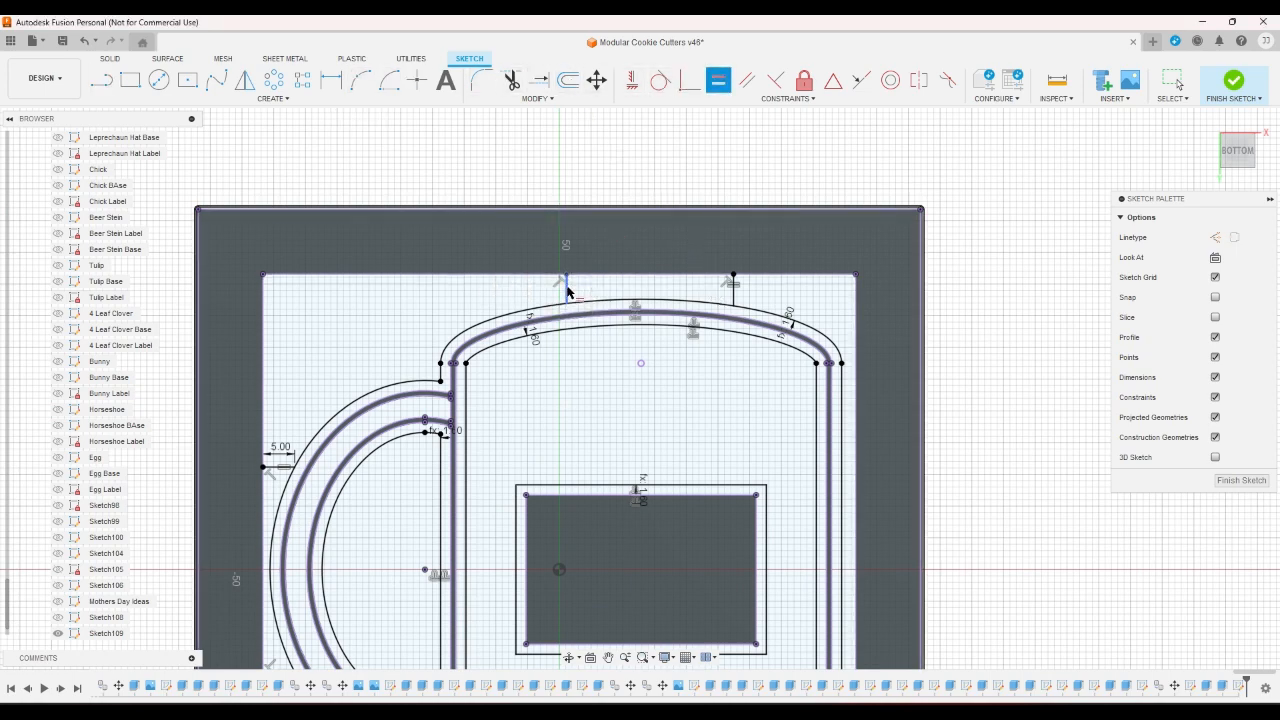
left_click(567, 293)
scroll(567, 291, "down", 5)
scroll(525, 606, "up", 6)
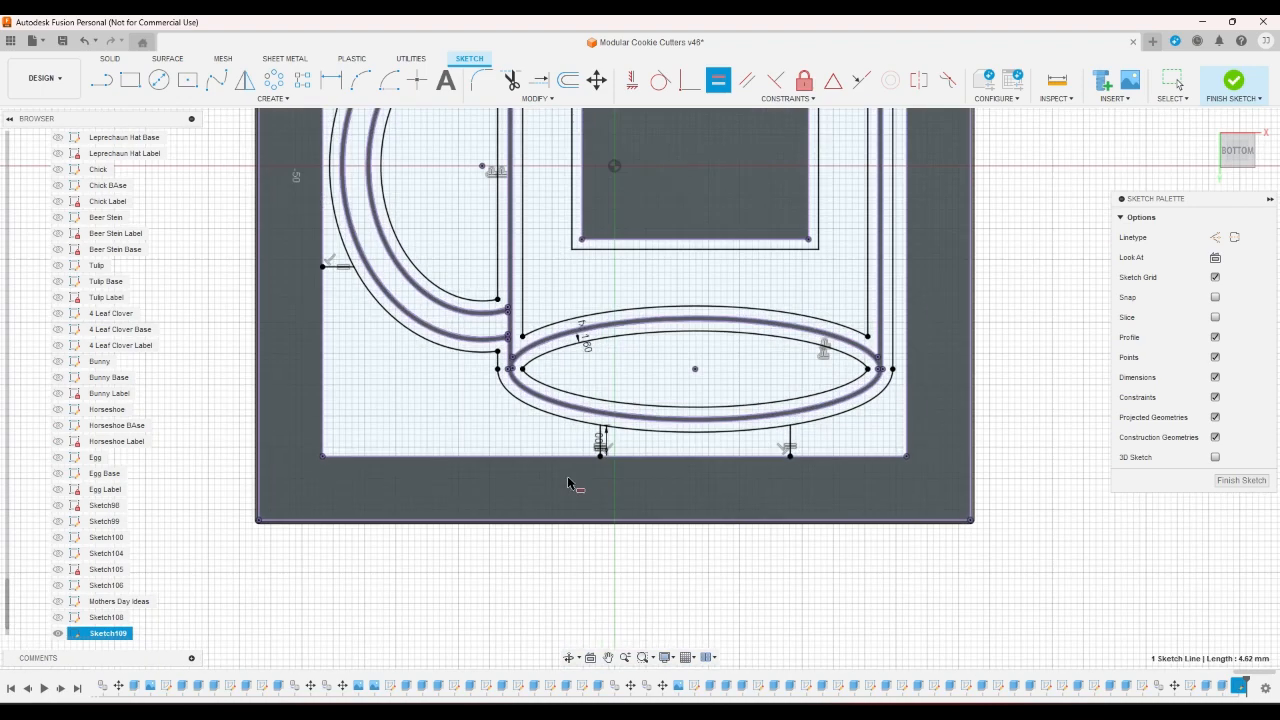
Draw two horizontal lines about 2.2 mm long between the mug's straight outer offset side and the frame's inner edge, opposite the handle
scroll(537, 569, "down", 6)
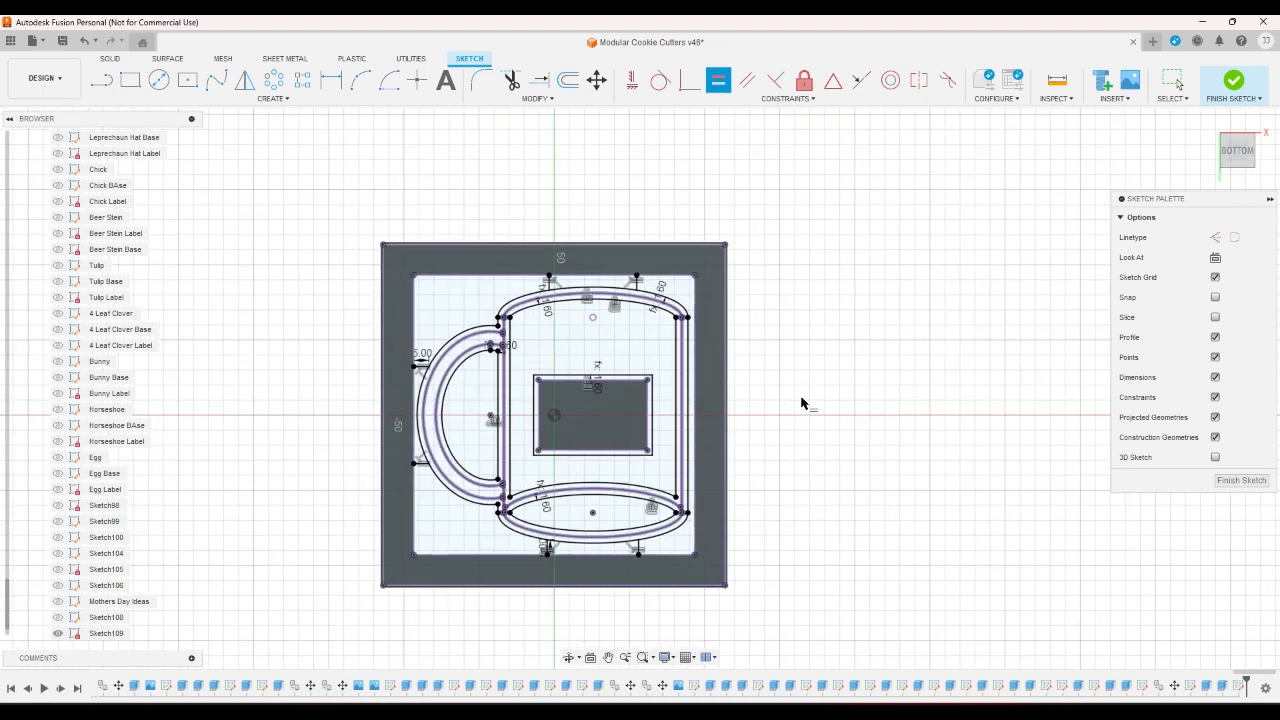
left_click(101, 80)
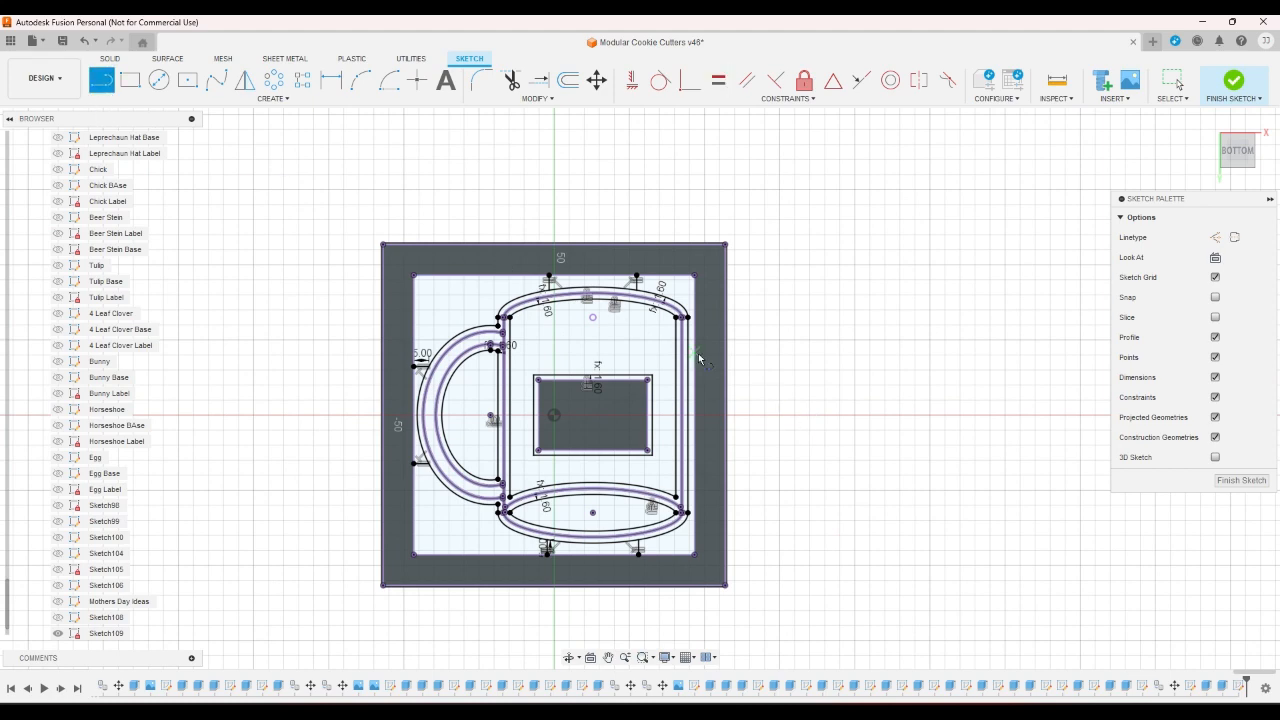
scroll(713, 373, "up", 4)
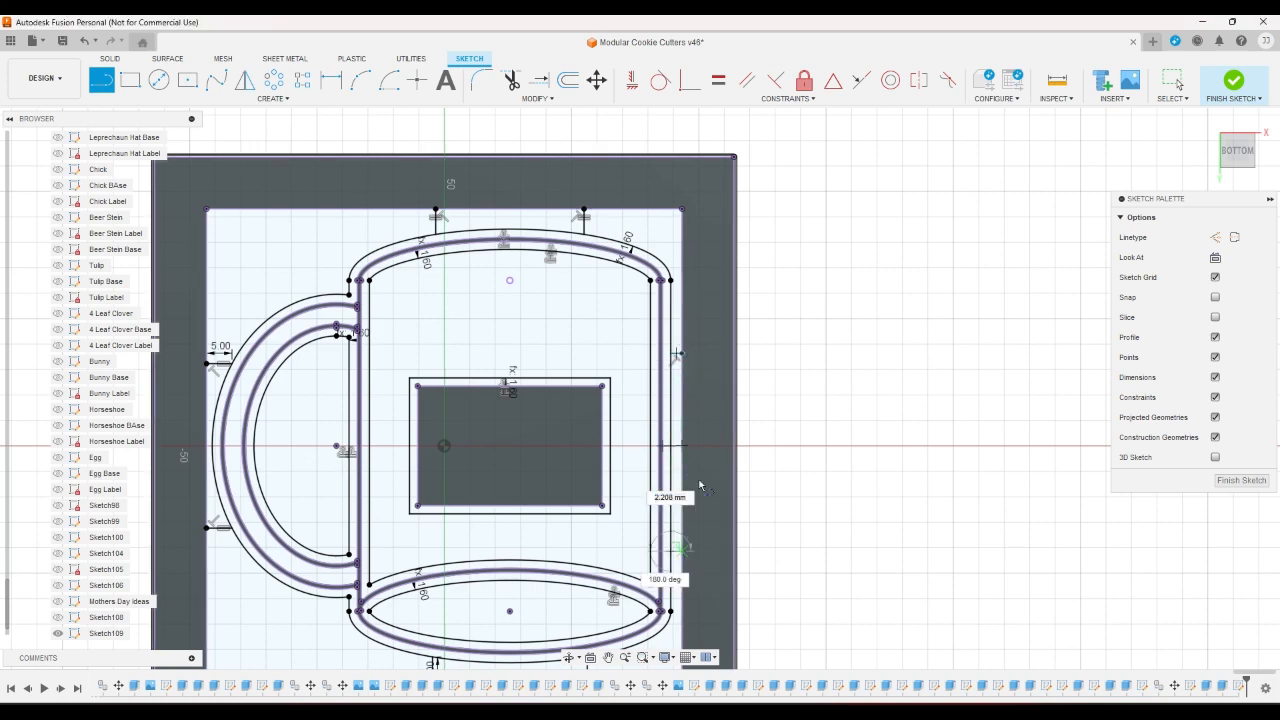
Constrain the two horizontal lines opposite the handle collinear with the matching upper and lower lines on the handle side
left_click(861, 81)
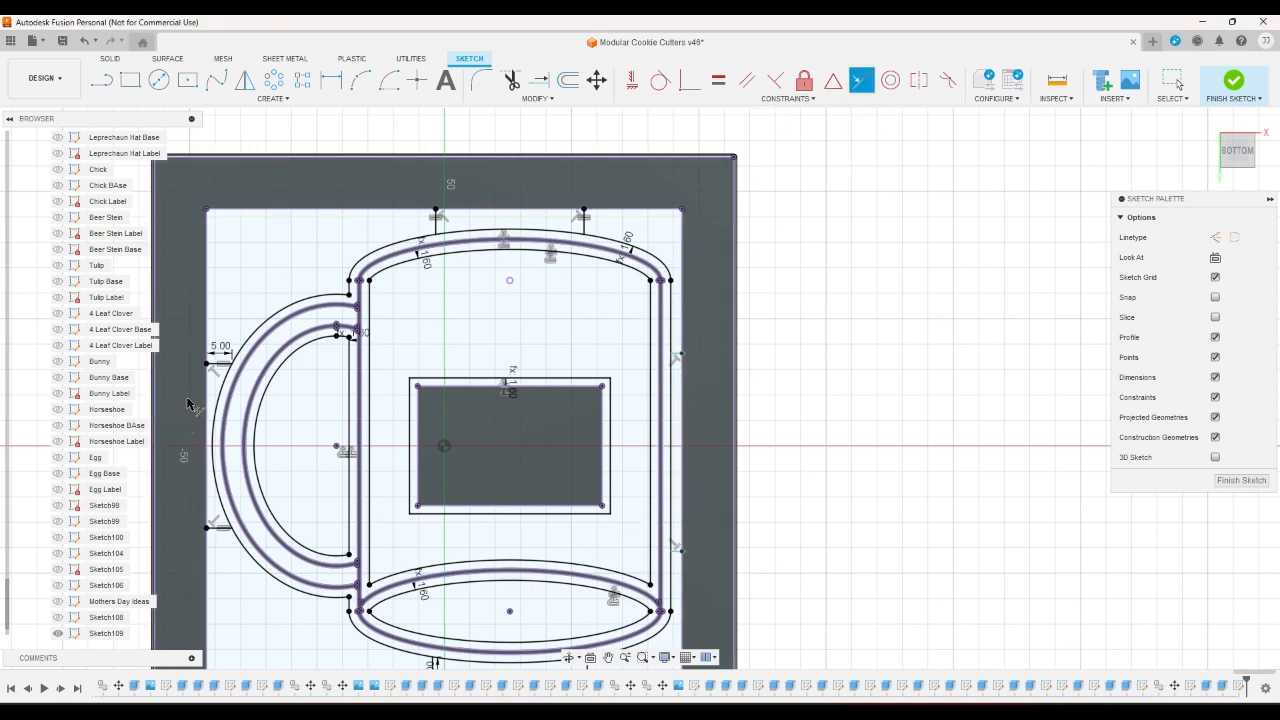
scroll(212, 482, "up", 2)
left_click(785, 568)
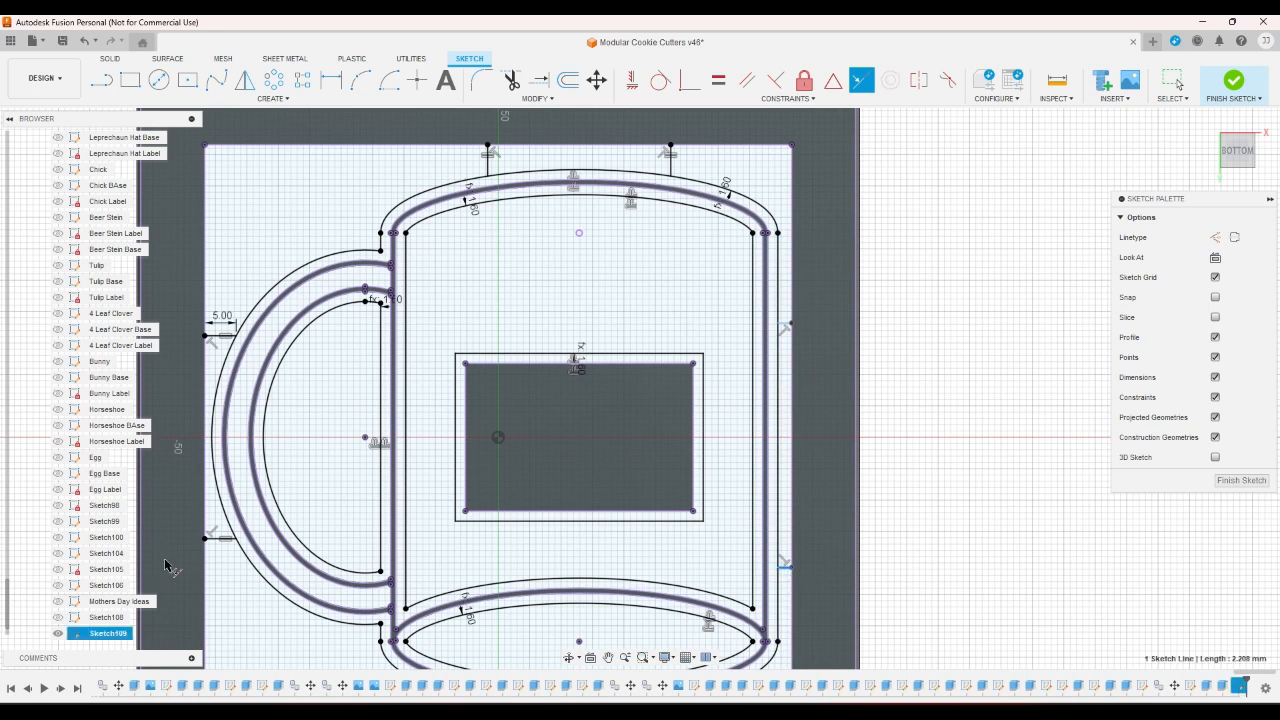
left_click(217, 540)
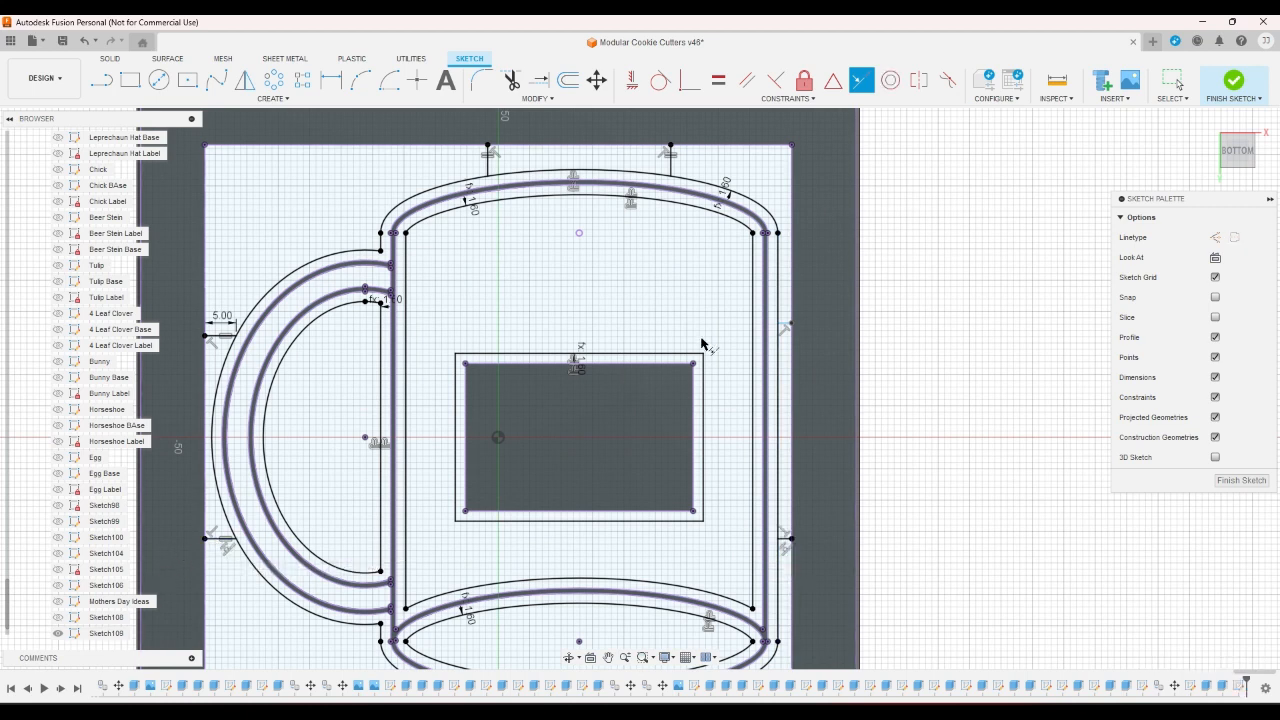
left_click(785, 326)
left_click(208, 338)
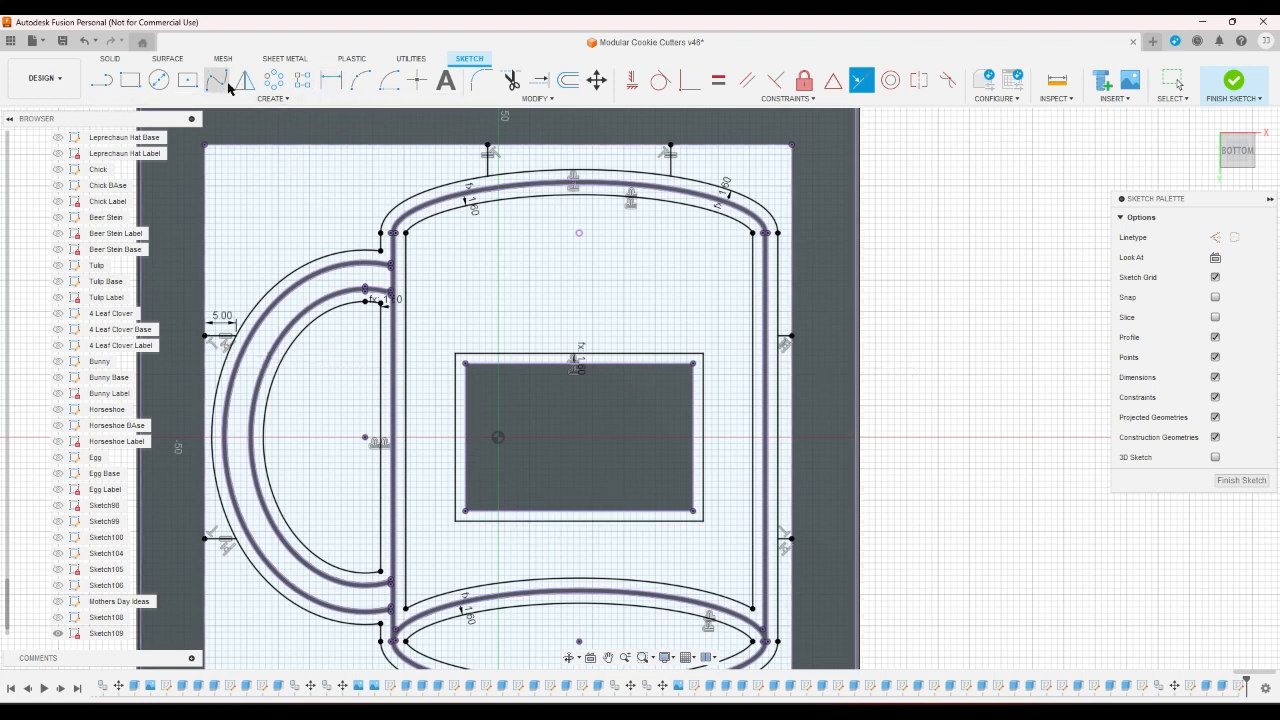
Draw four diagonal construction lines joining the corners of the central offset rectangle to the matching inner corners of the mug body
left_click(101, 80)
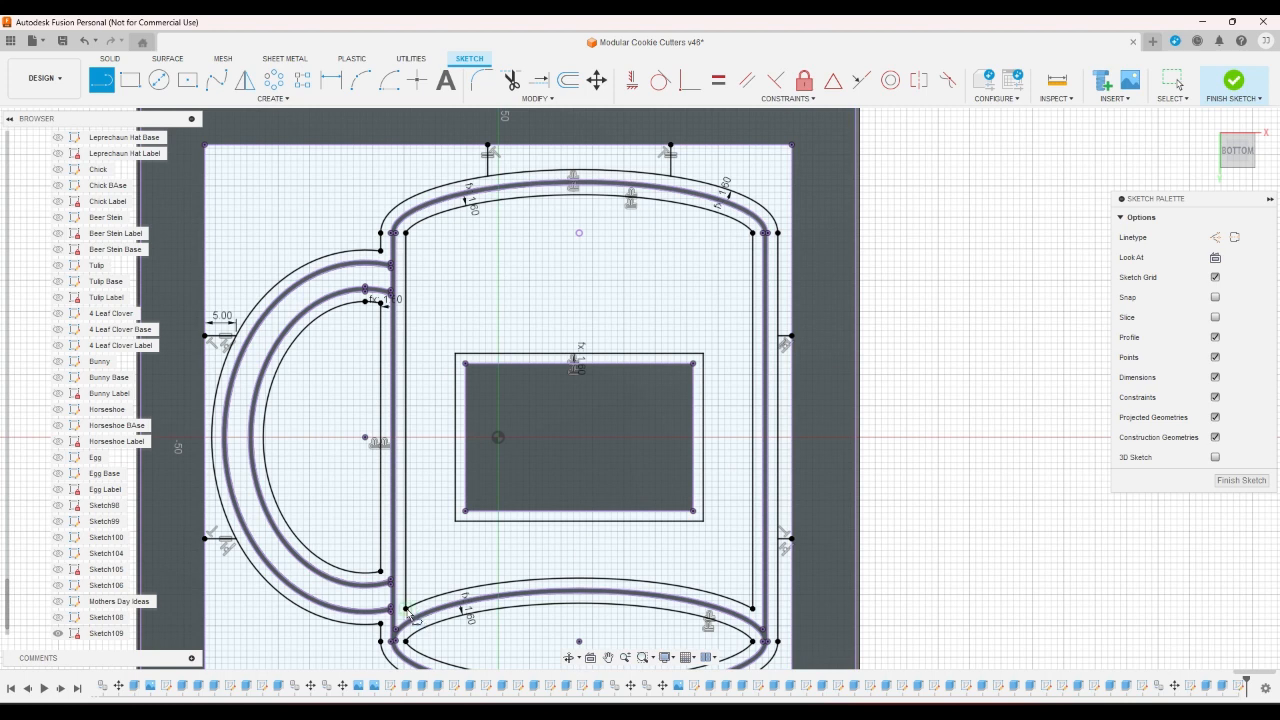
key("x")
left_click(405, 607)
double_click(455, 520)
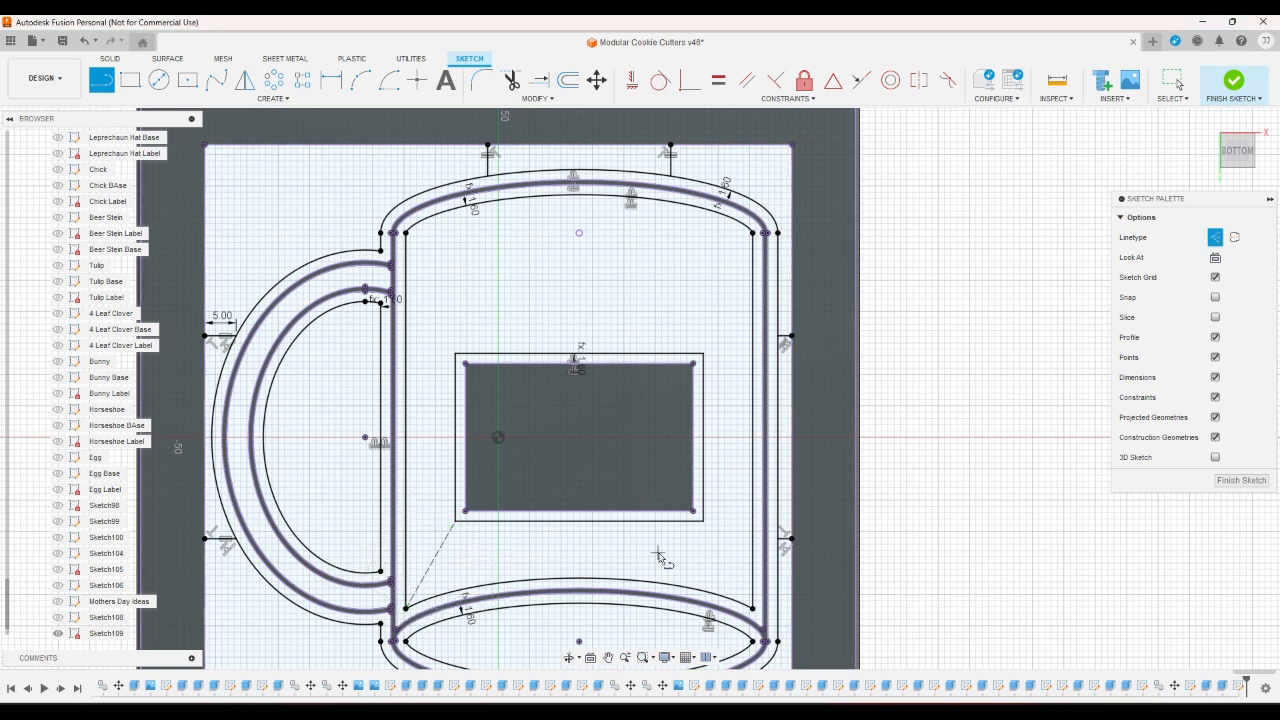
left_click(752, 606)
double_click(703, 520)
left_click(703, 354)
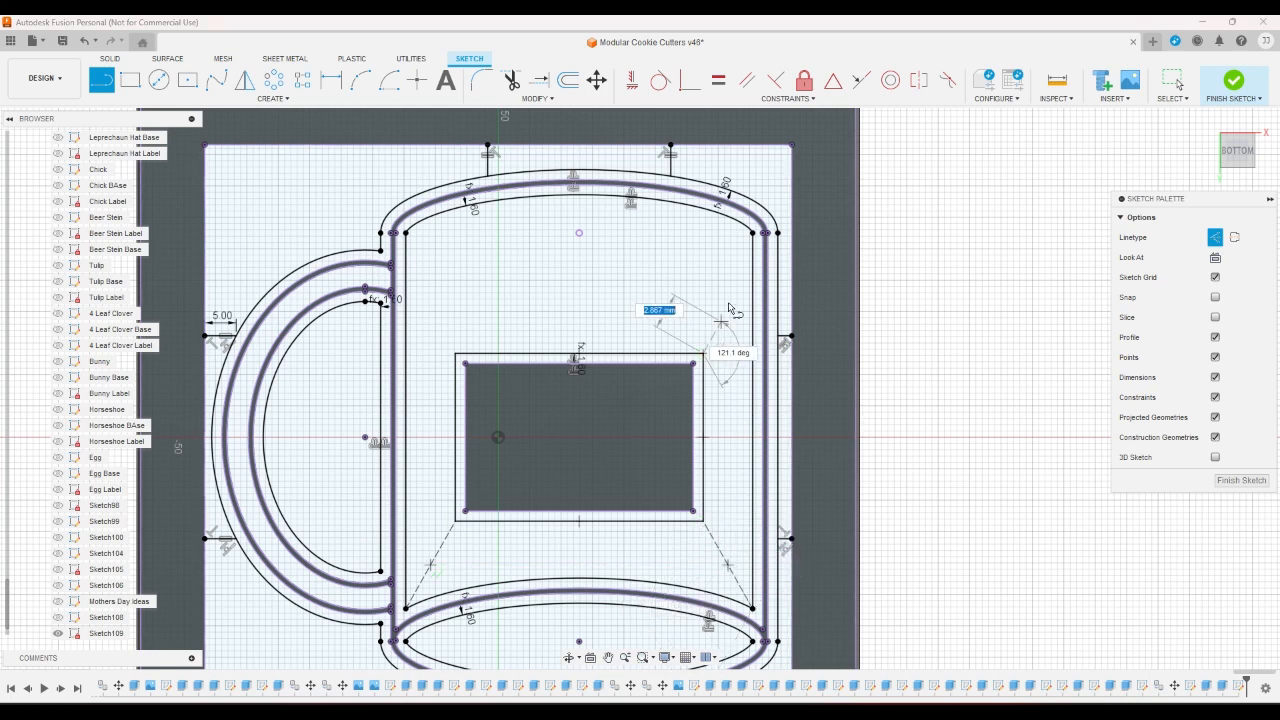
double_click(752, 233)
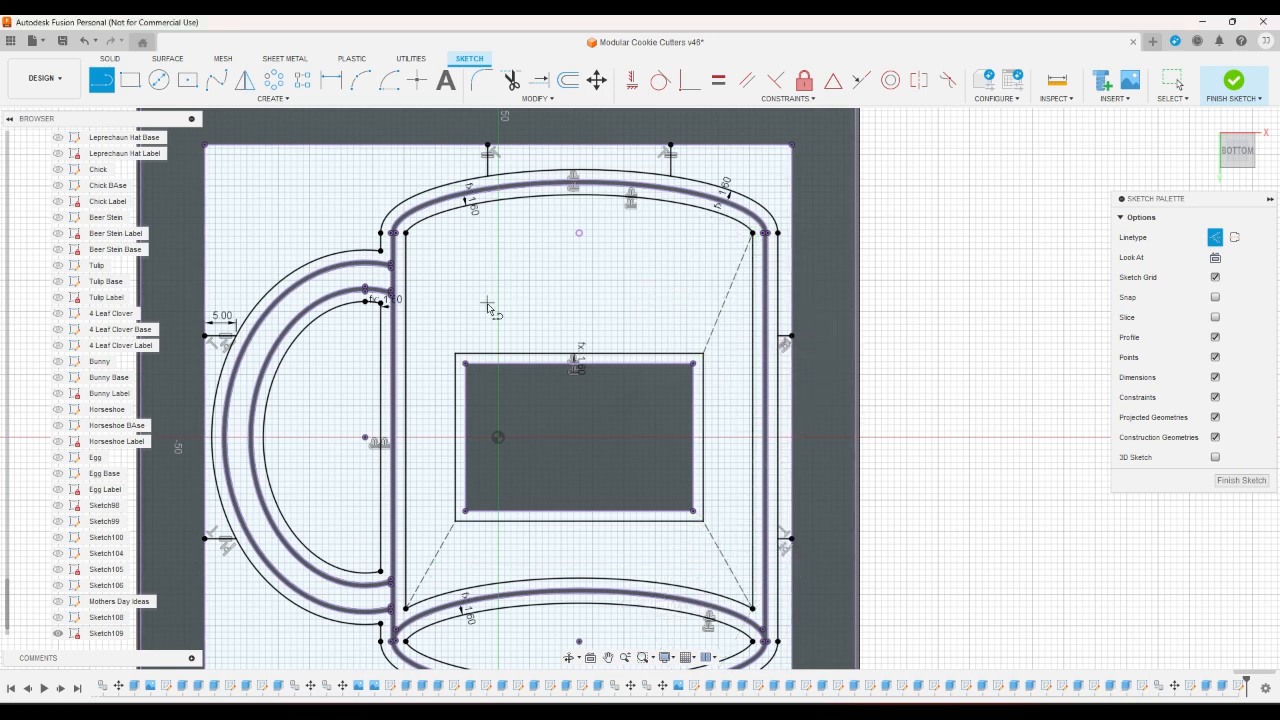
left_click(455, 354)
double_click(405, 233)
Draw solid lines parallel to and on both sides of the upper handle-side diagonal, the outer one about 20.7 mm long
key("x")
left_click(471, 356)
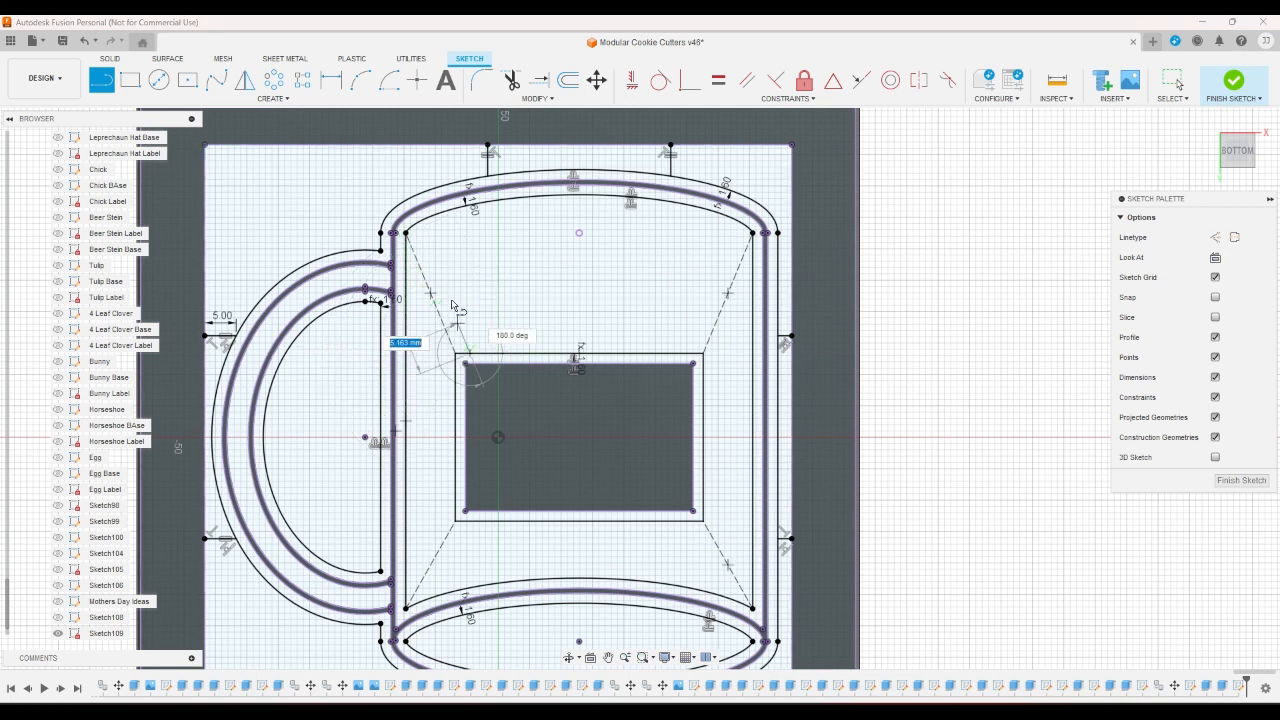
left_click(417, 229)
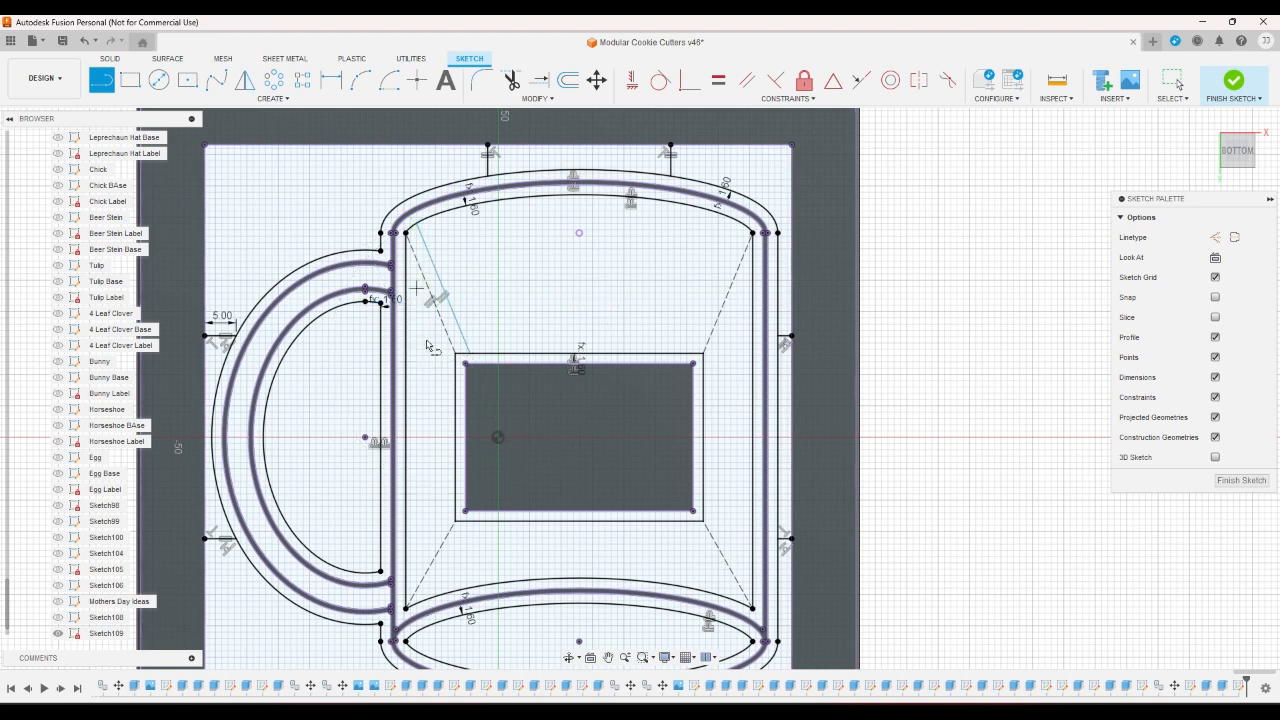
key("Escape")
left_click(457, 376)
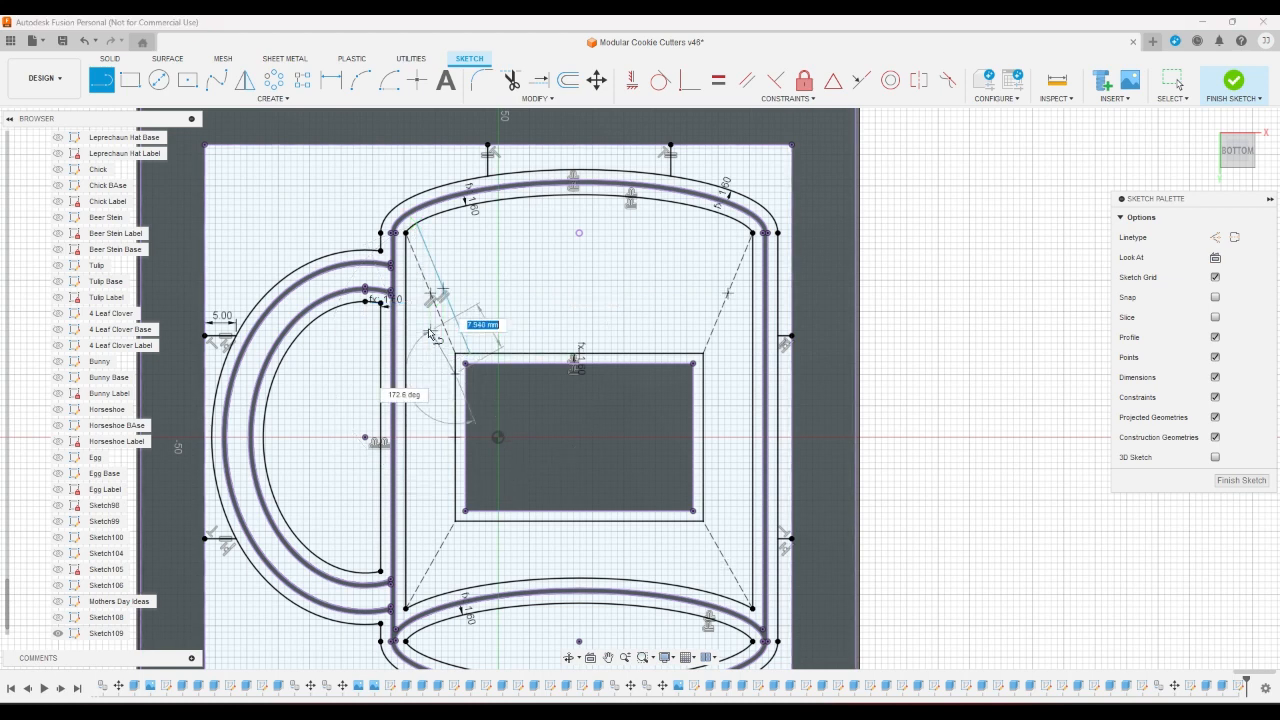
left_click(406, 255)
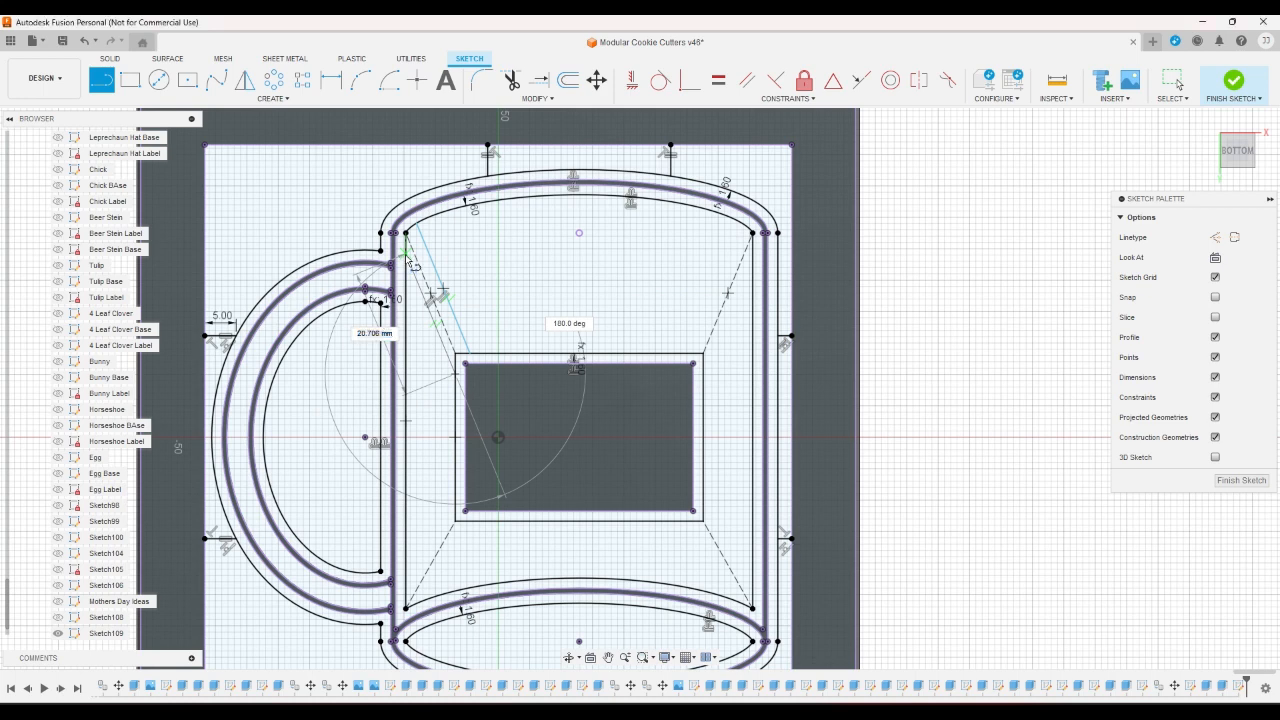
Draw solid lines about 22.8 mm and 20.7 mm long flanking the upper diagonal away from the handle, from rectangle to mug outline
left_click(687, 357)
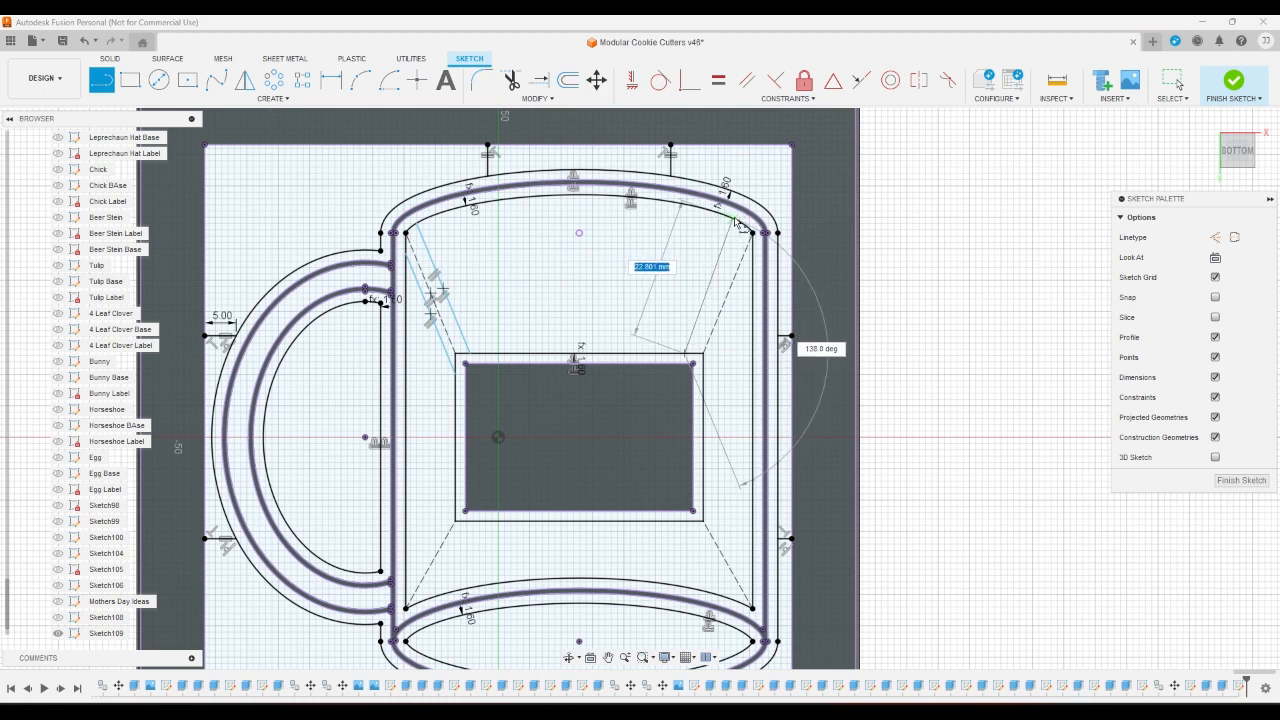
left_click(737, 222)
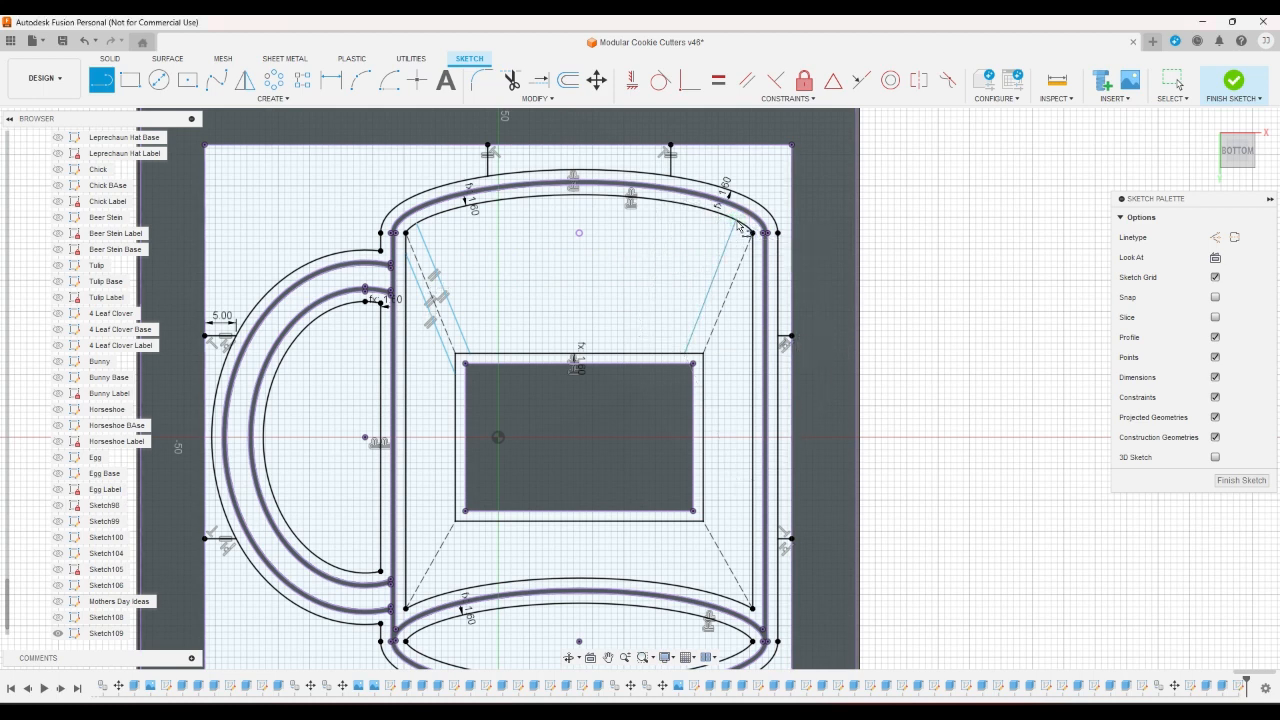
left_click(704, 400)
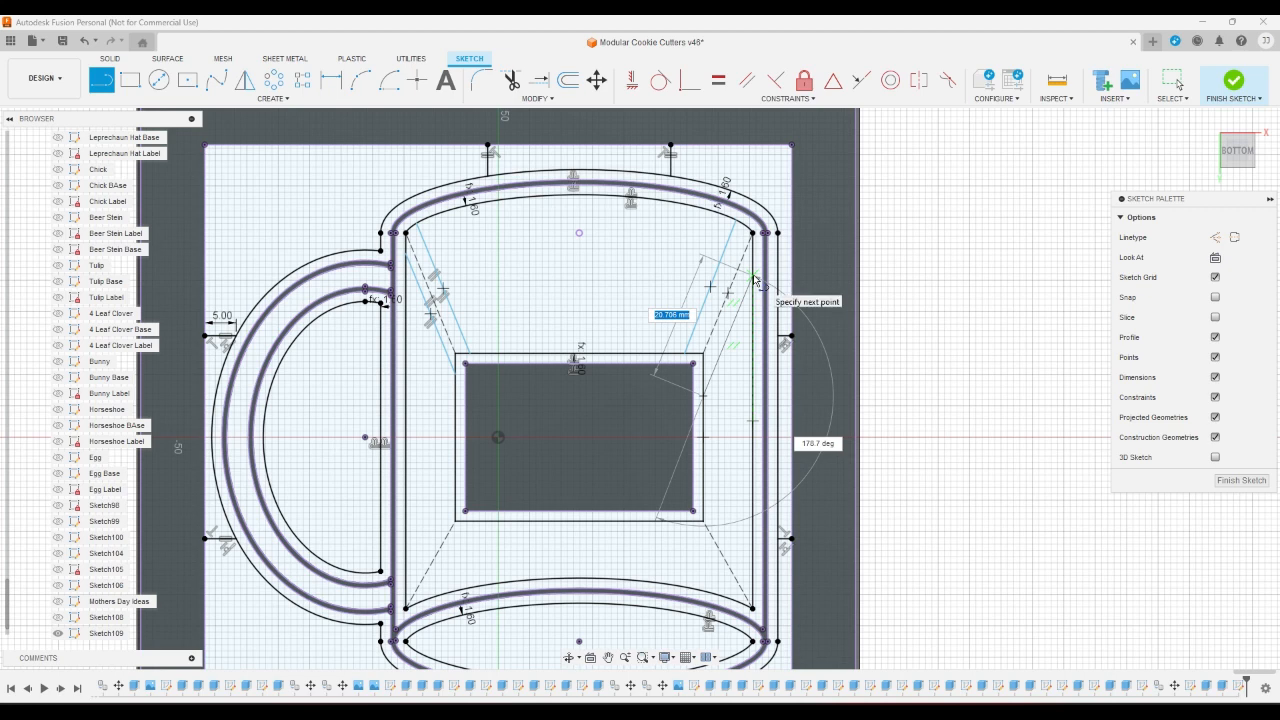
left_click(755, 280)
Constrain the inner flanking line parallel to the upper diagonal construction line away from the handle
left_click(747, 80)
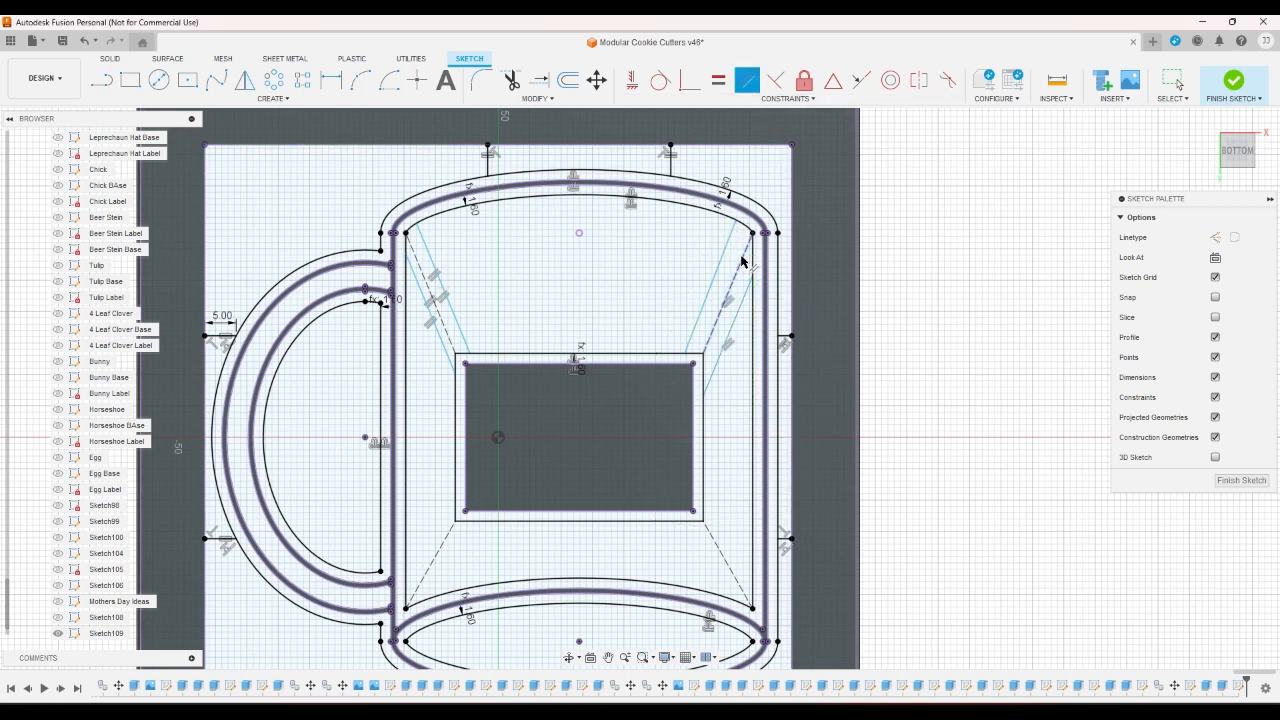
left_click(741, 261)
left_click(725, 252)
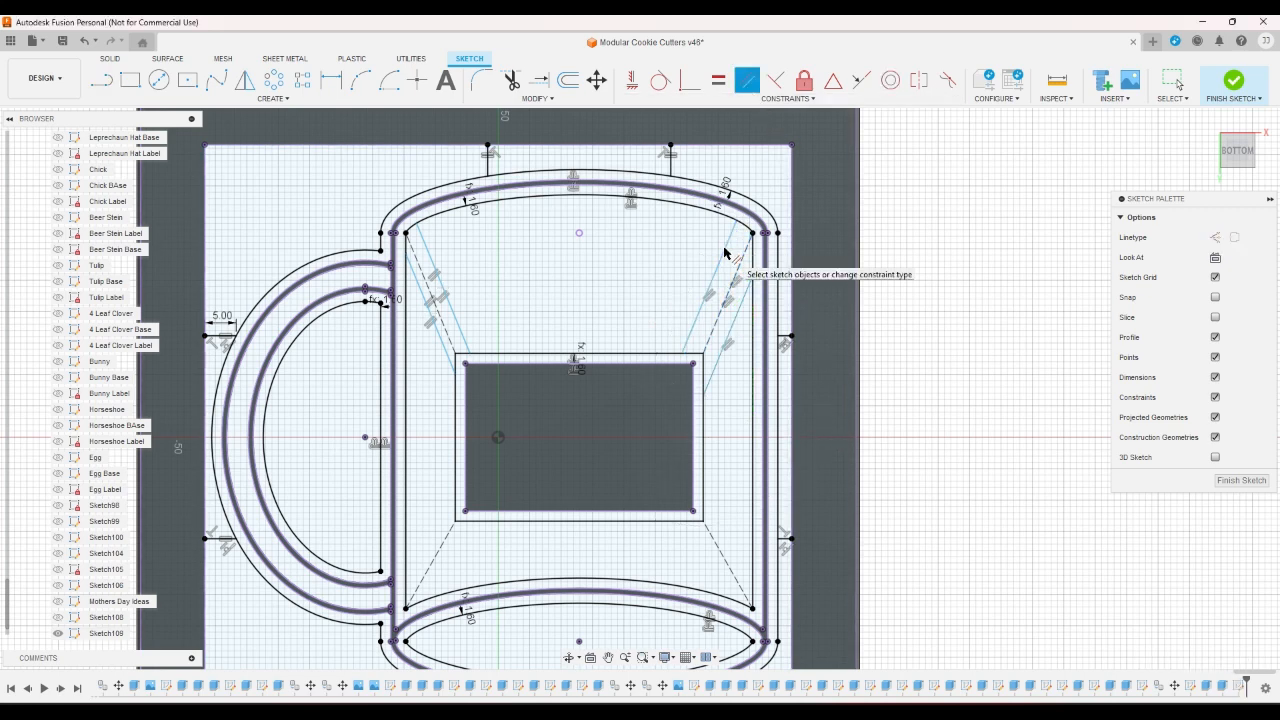
Draw solid lines about 11 to 14 mm long on both sides of each lower diagonal, from the offset rectangle to the mug's inner outline
left_click(101, 80)
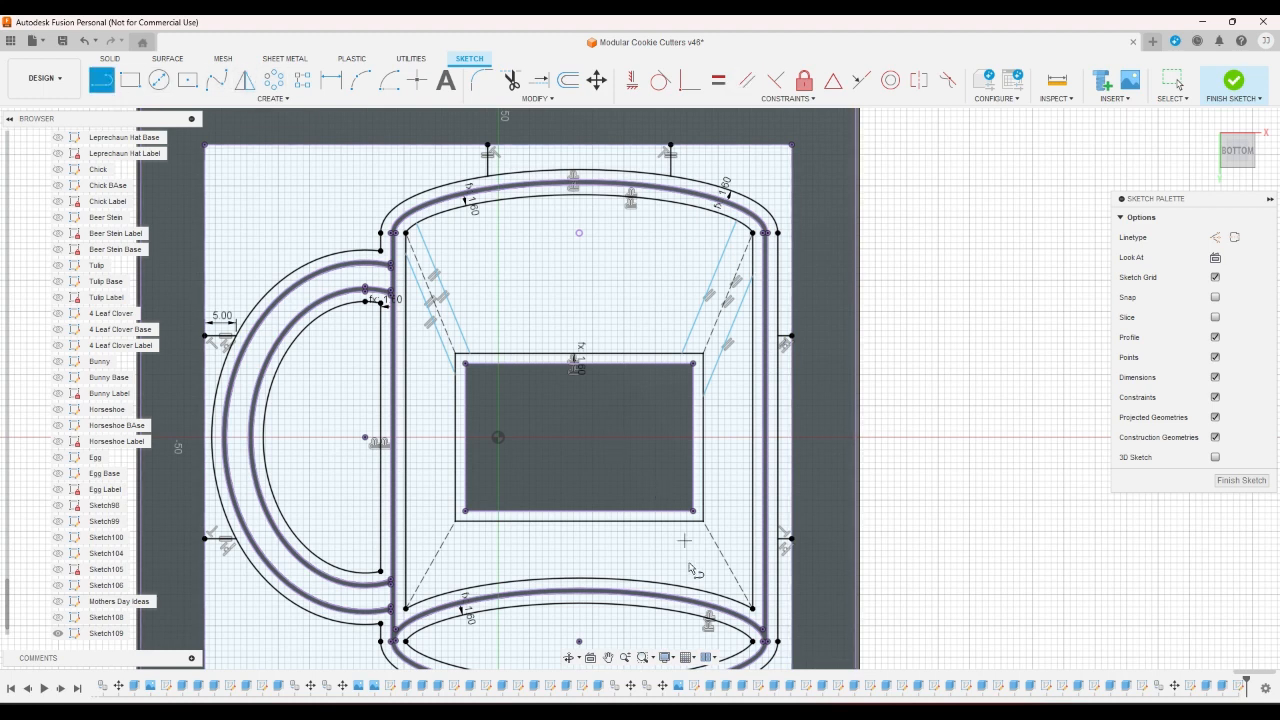
left_click(690, 522)
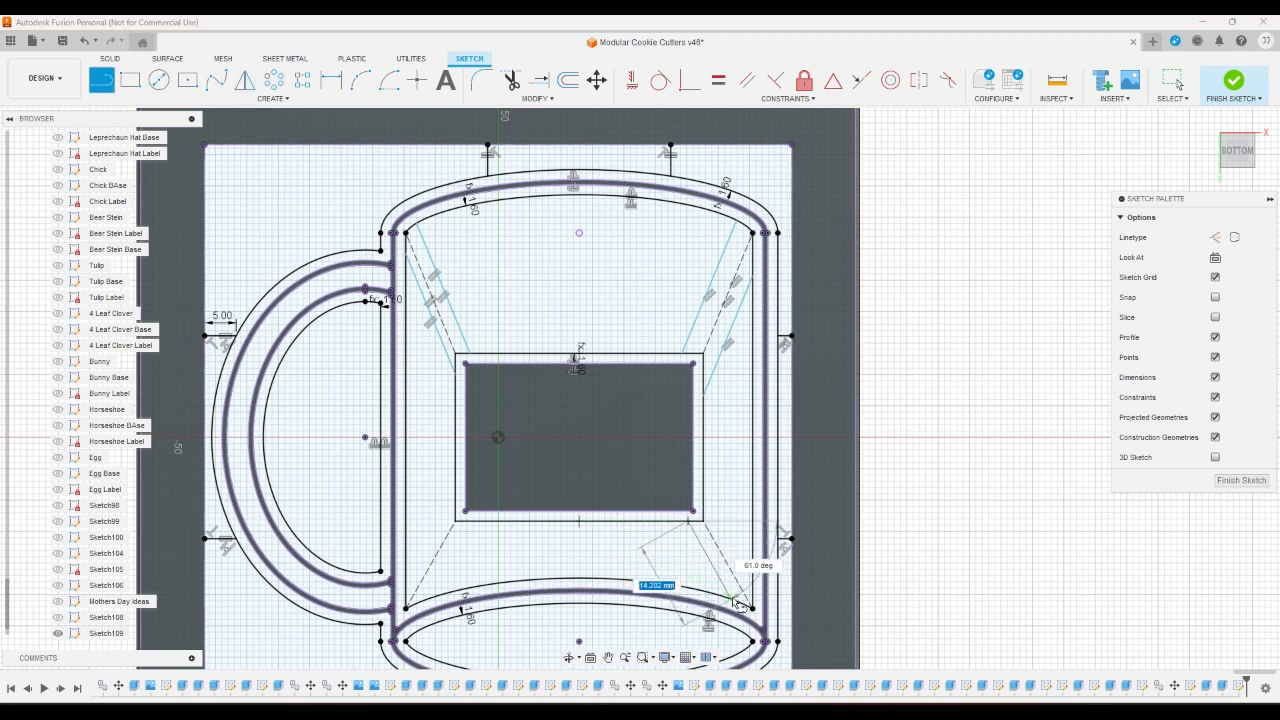
left_click(731, 598)
left_click(704, 503)
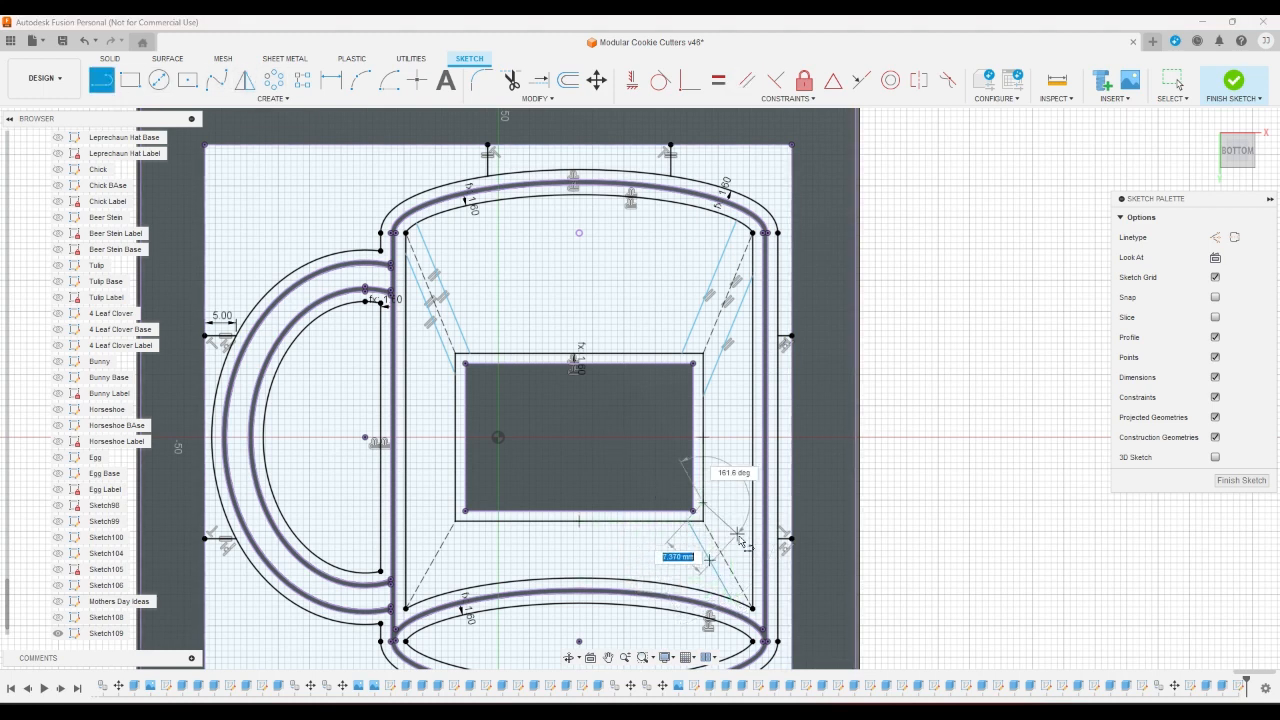
left_click(752, 553)
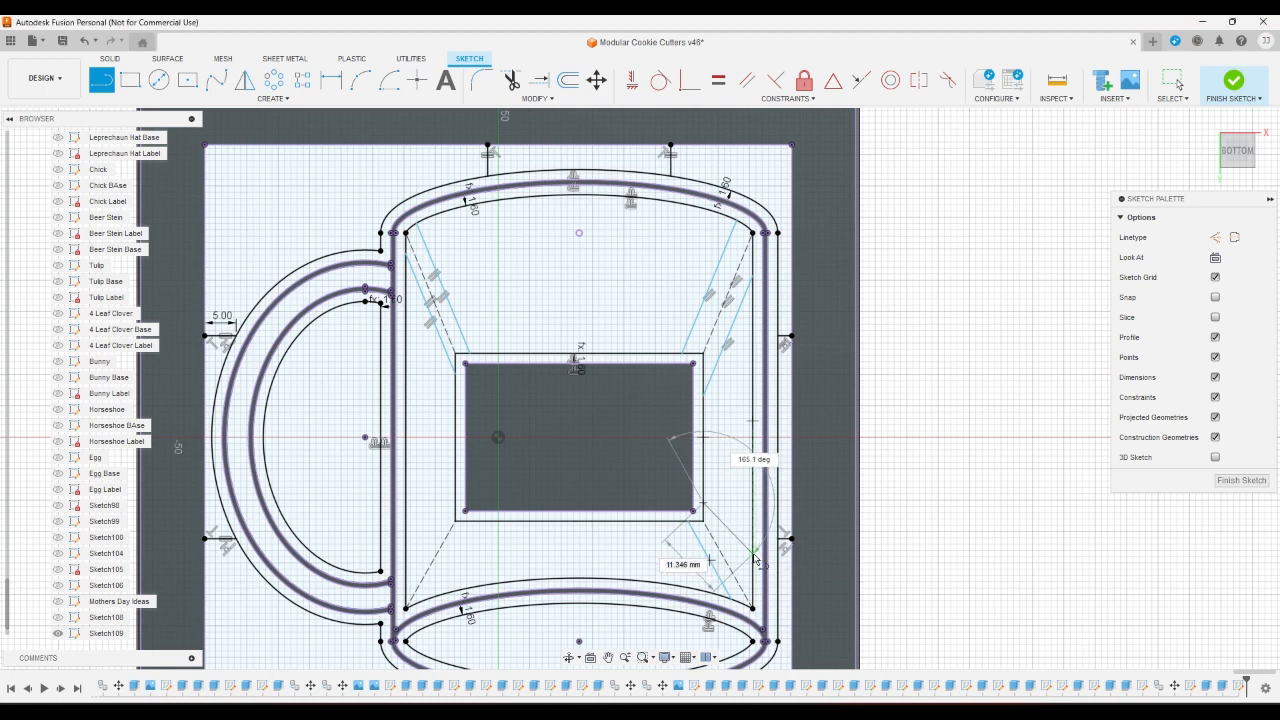
left_click(475, 521)
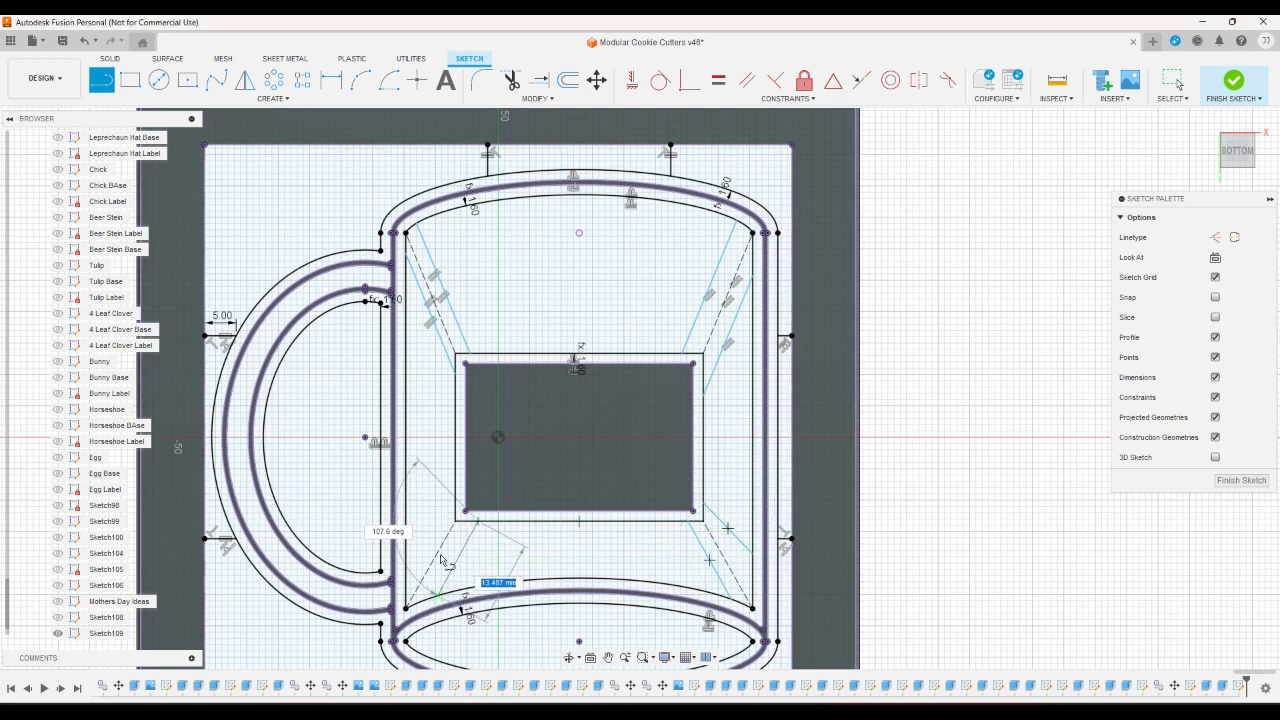
left_click(433, 598)
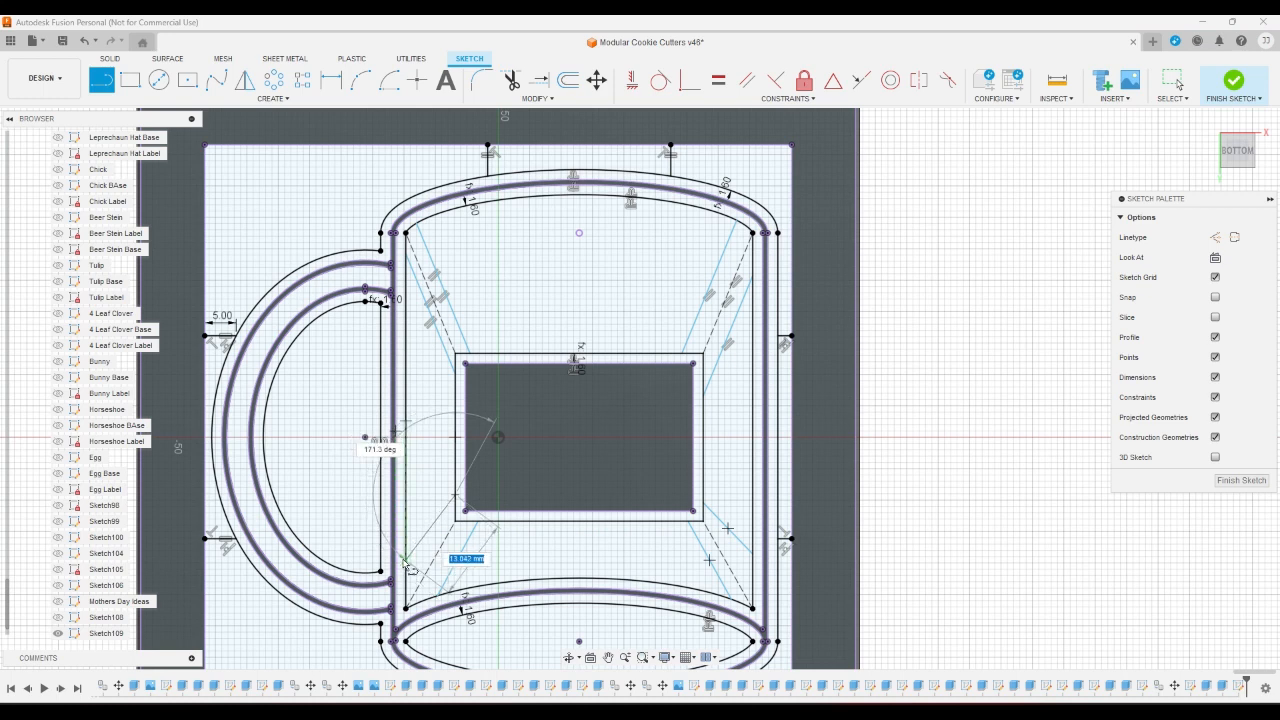
Constrain both lines flanking the lower diagonal away from the handle parallel to that diagonal
left_click(747, 80)
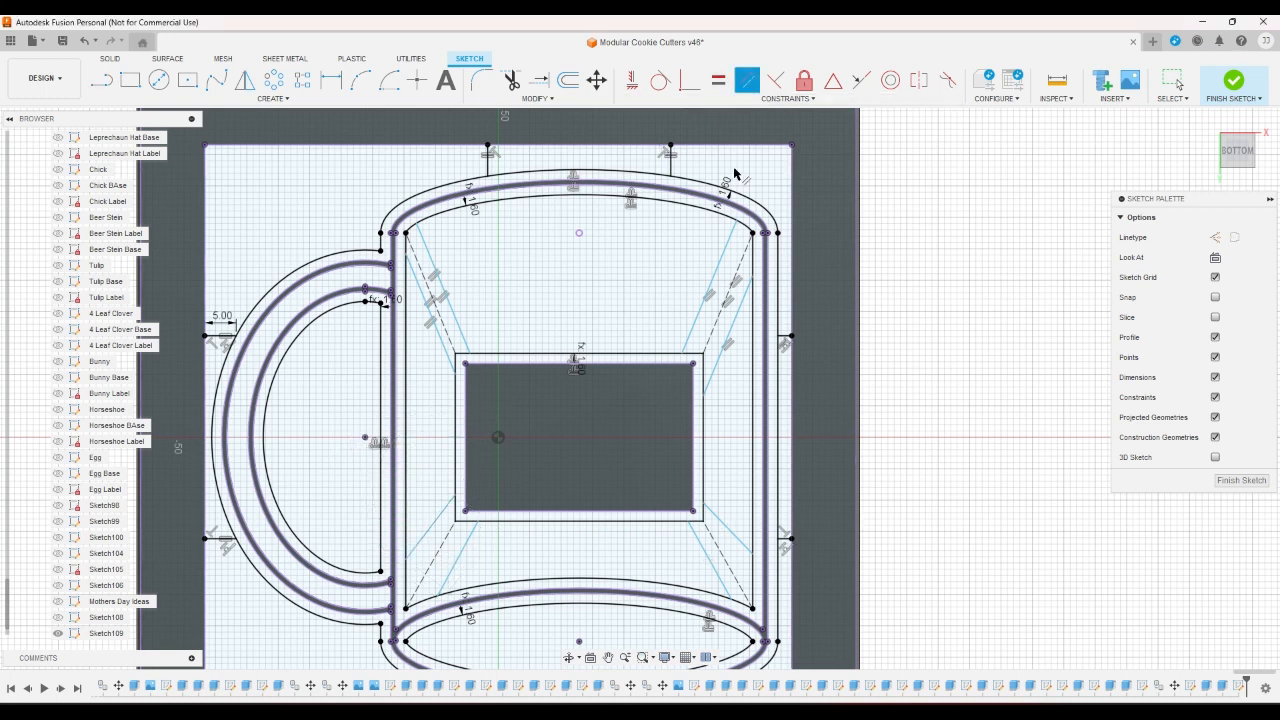
left_click(737, 541)
left_click(723, 565)
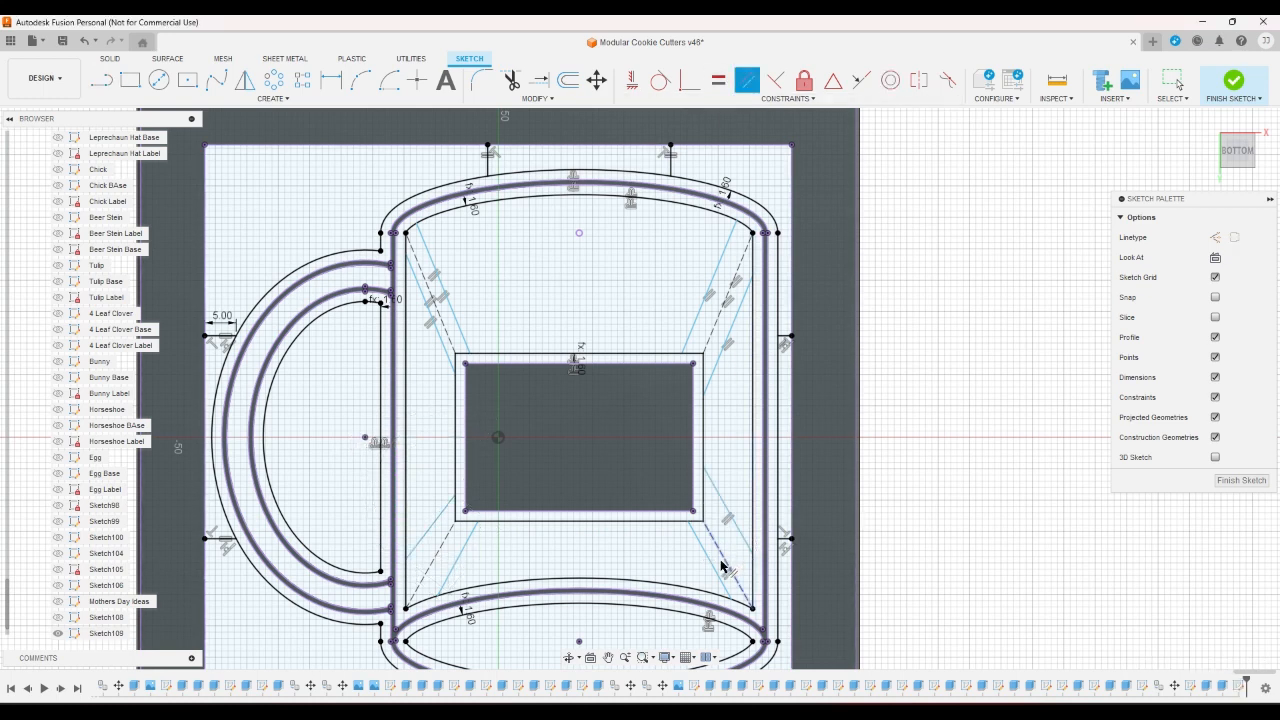
left_click(726, 561)
Constrain both lines flanking the lower handle-side diagonal parallel to that diagonal
left_click(459, 551)
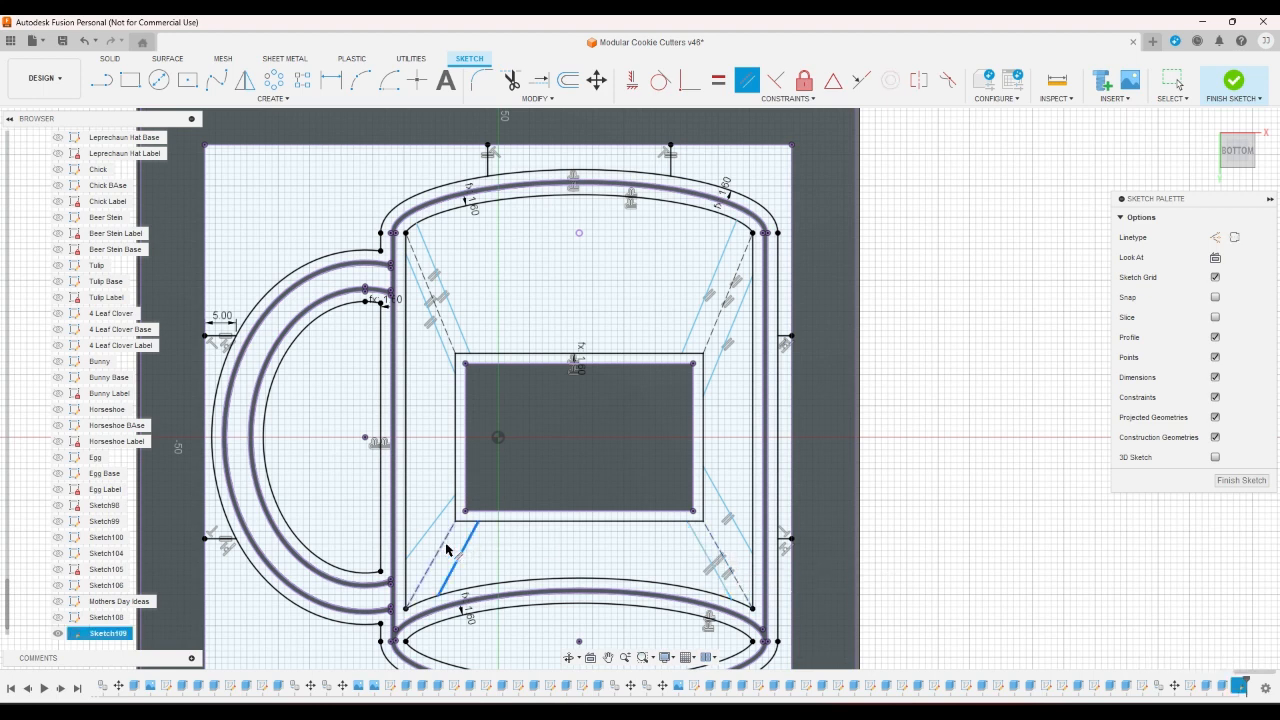
left_click(437, 537)
left_click(433, 533)
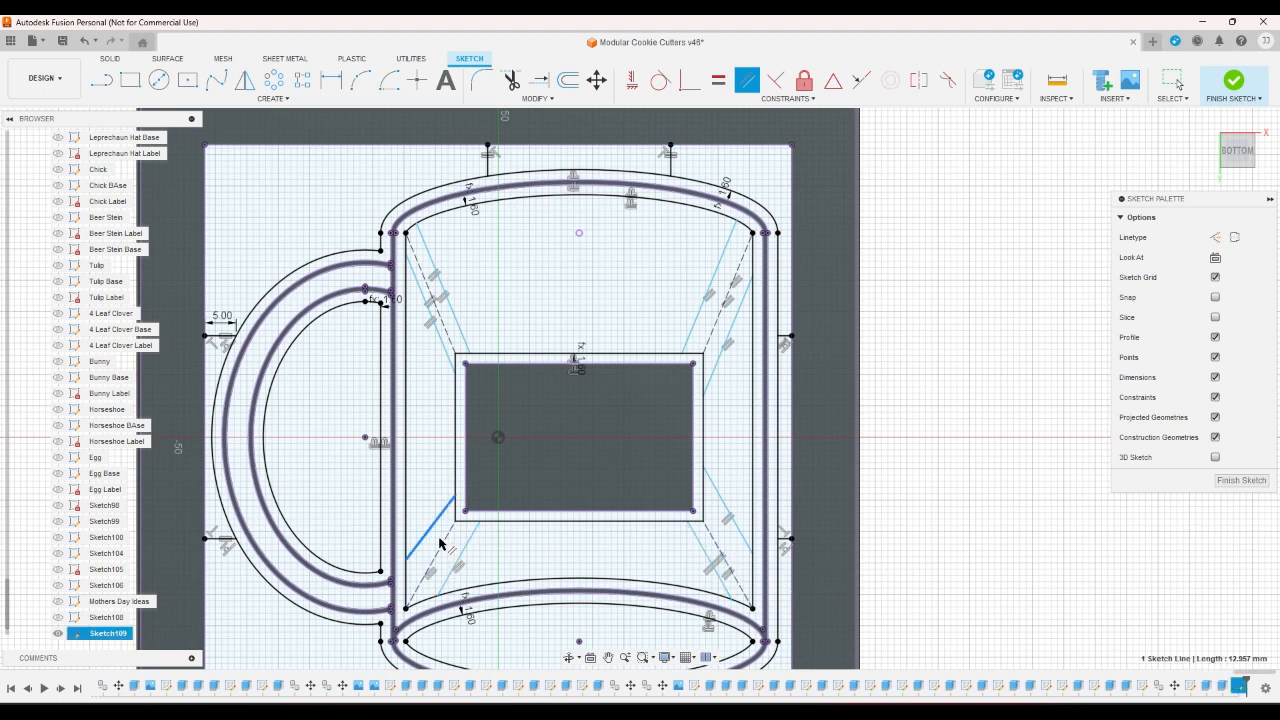
left_click(445, 546)
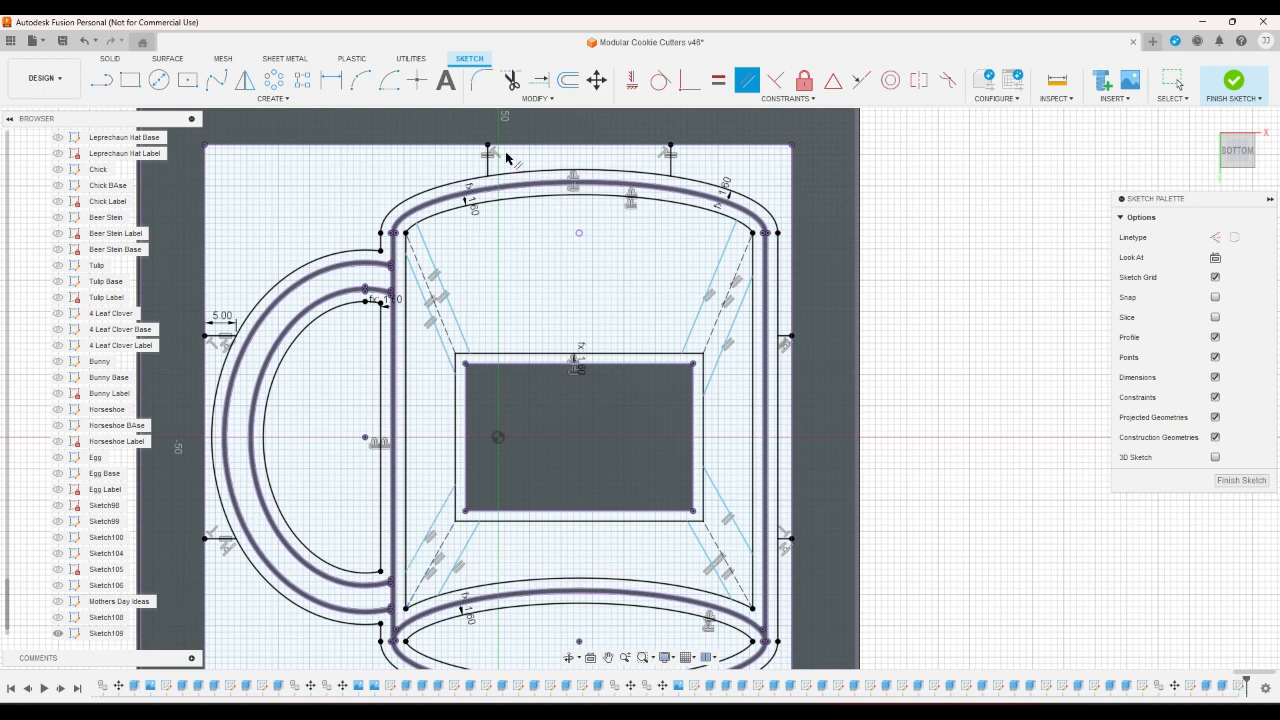
key("Escape")
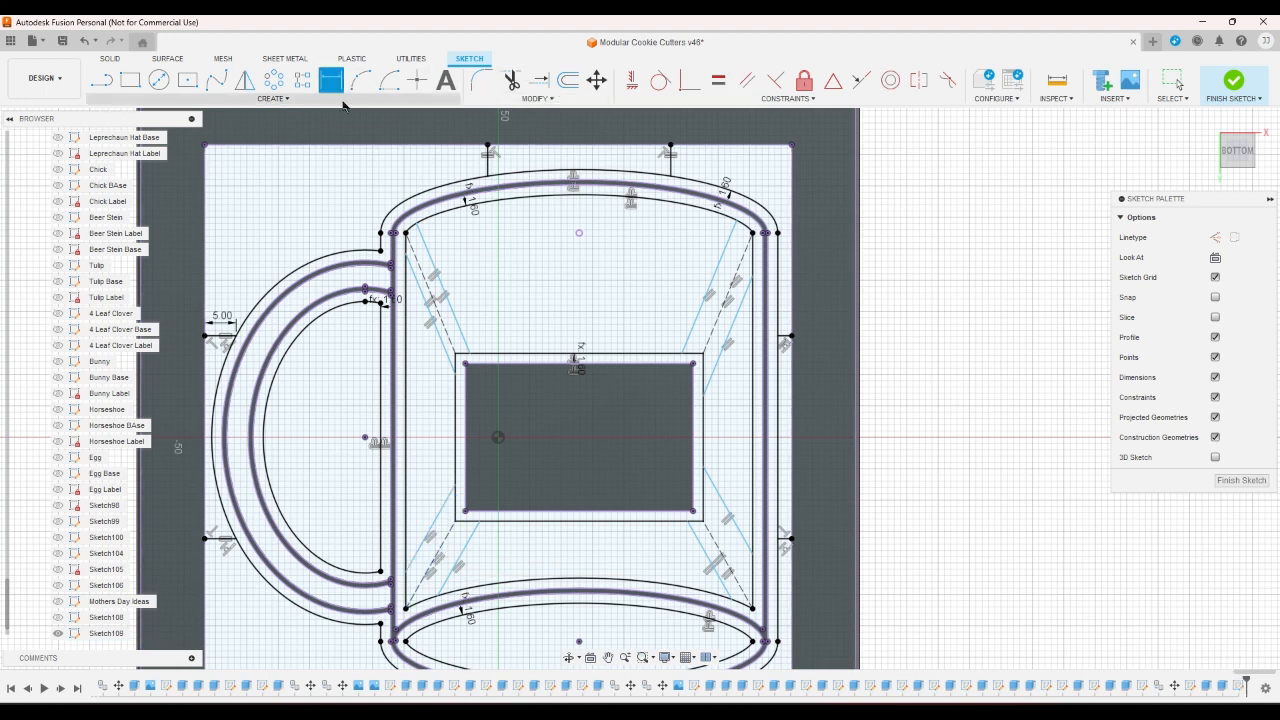
Dimension the spacing between the upper handle-side diagonal and its outer flanking line as 1.6 mm
left_click(431, 305)
left_click(428, 306)
left_click(429, 331)
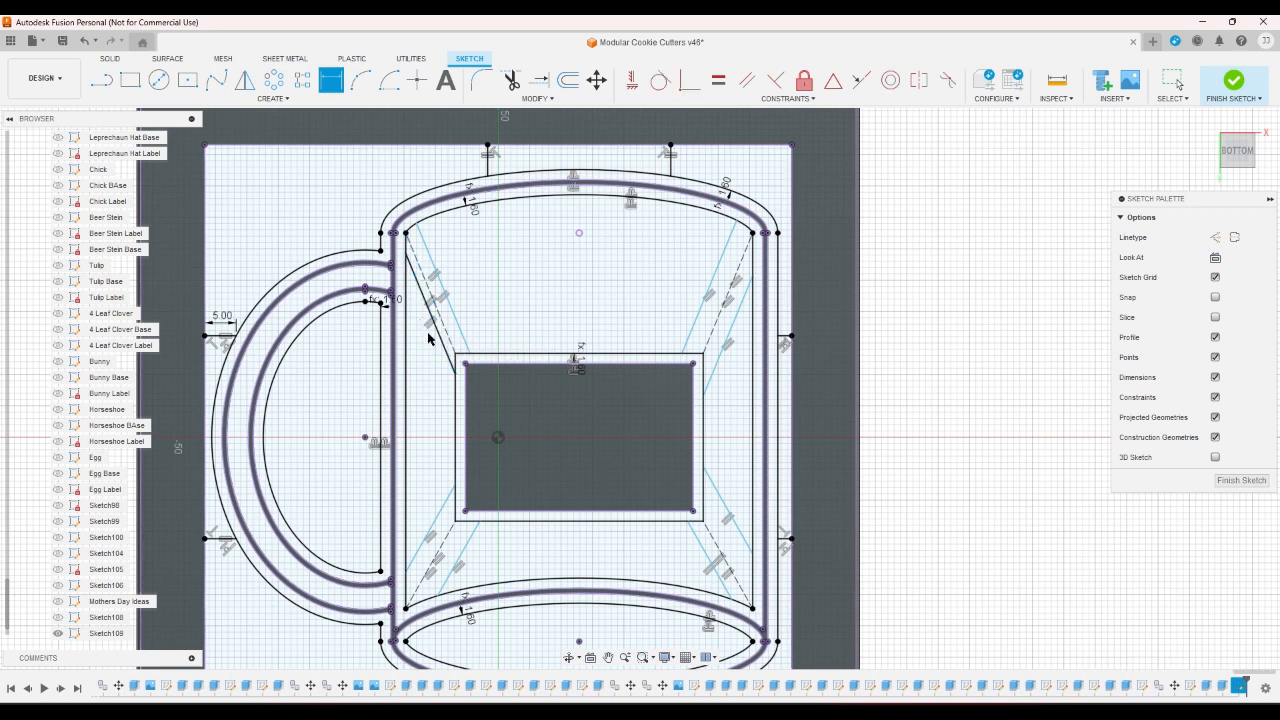
type("1.6")
key("Return")
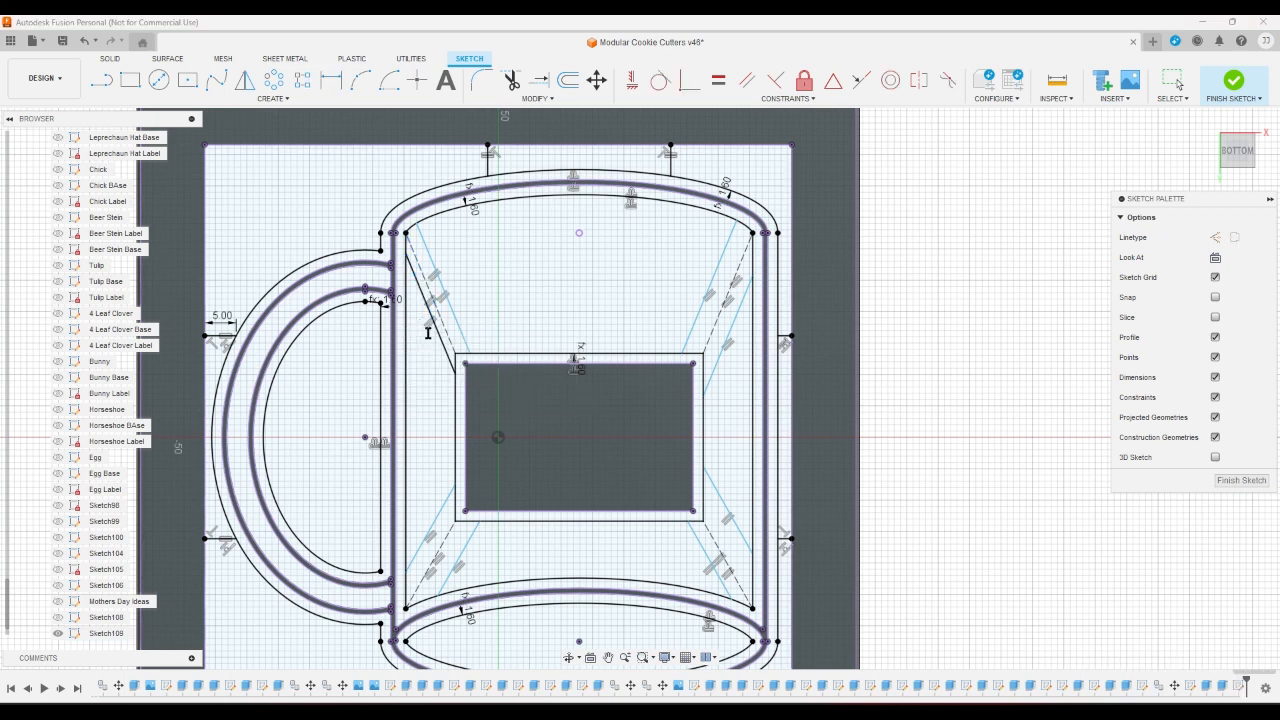
Dimension the spacing between the upper handle-side diagonal and its inner flanking line using the wallthickness parameter
left_click(447, 333)
left_click(460, 328)
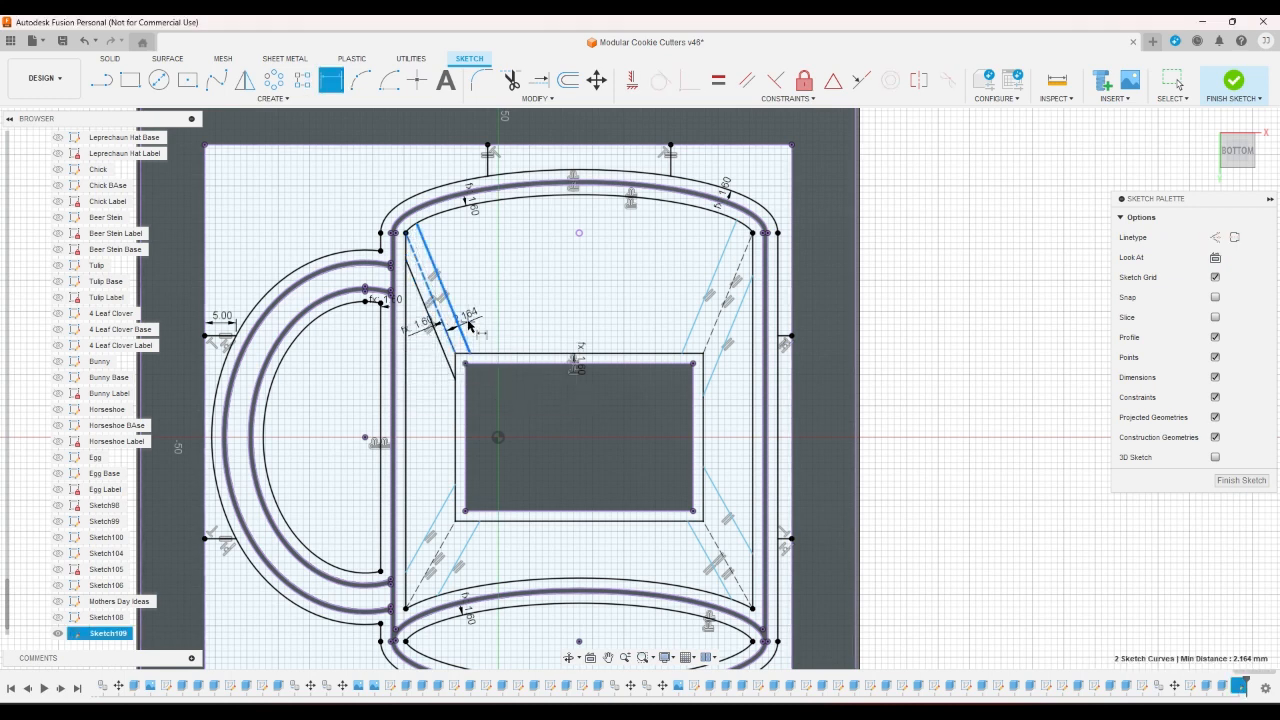
left_click(468, 323)
key("Return")
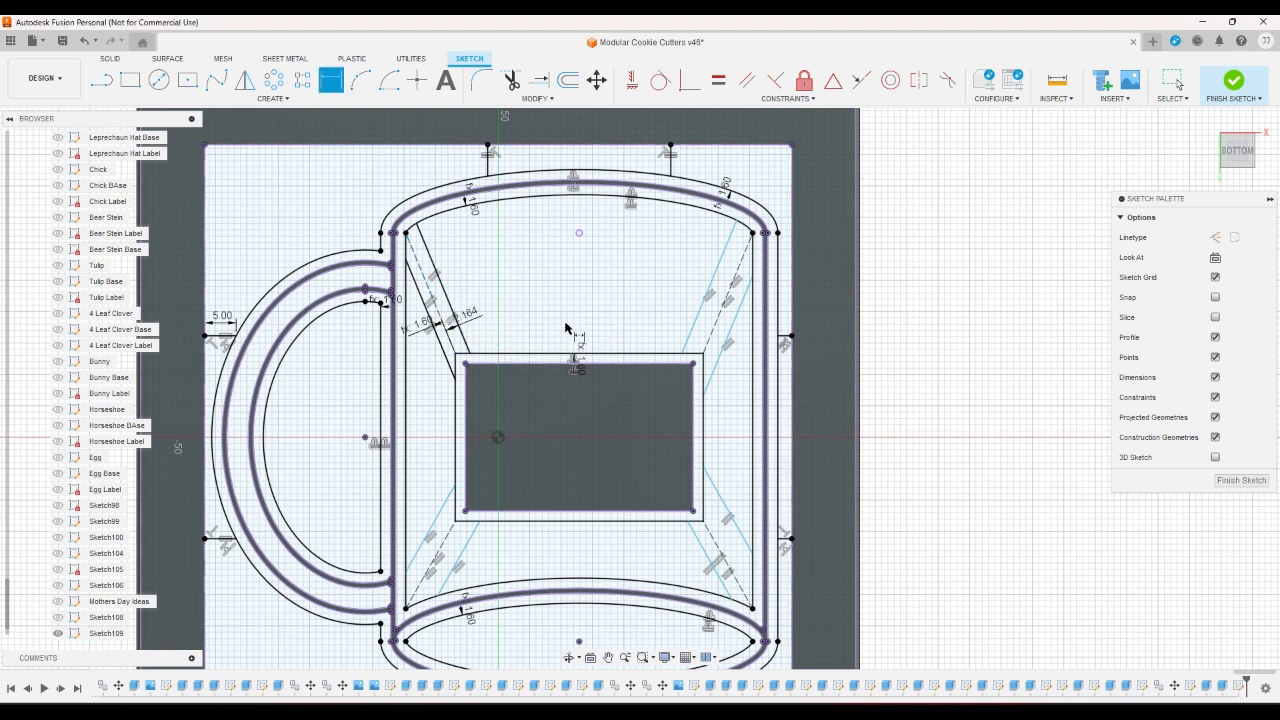
right_click(514, 327)
left_click(464, 321)
double_click(472, 322)
type("w")
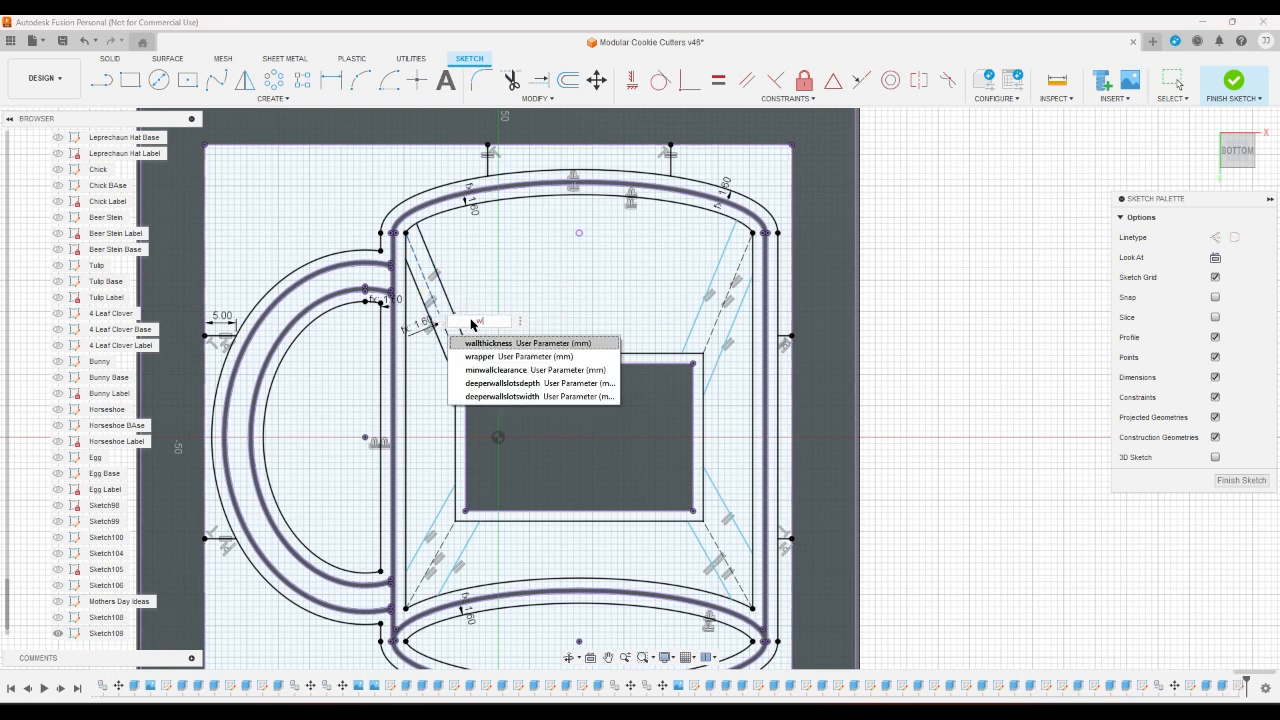
key("Return")
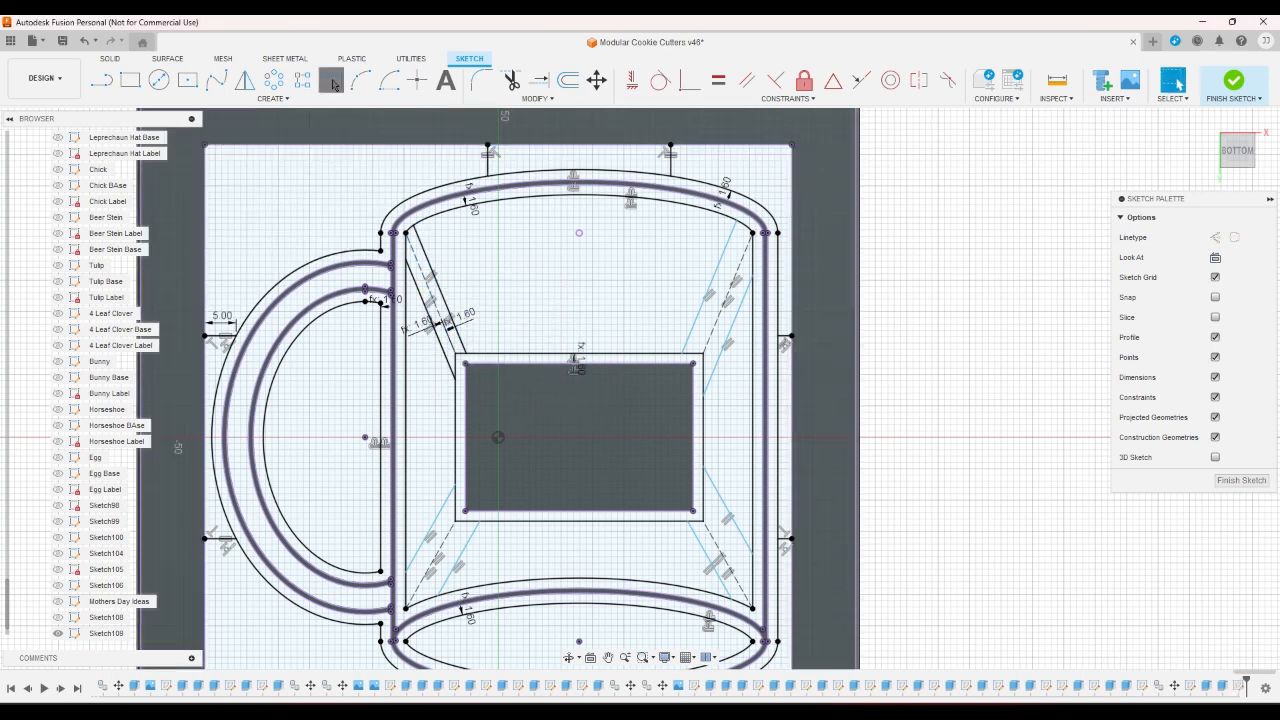
Dimension the spacing from the upper diagonal away from the handle to each of its two flanking lines using the wallthickness parameter
left_click(710, 317)
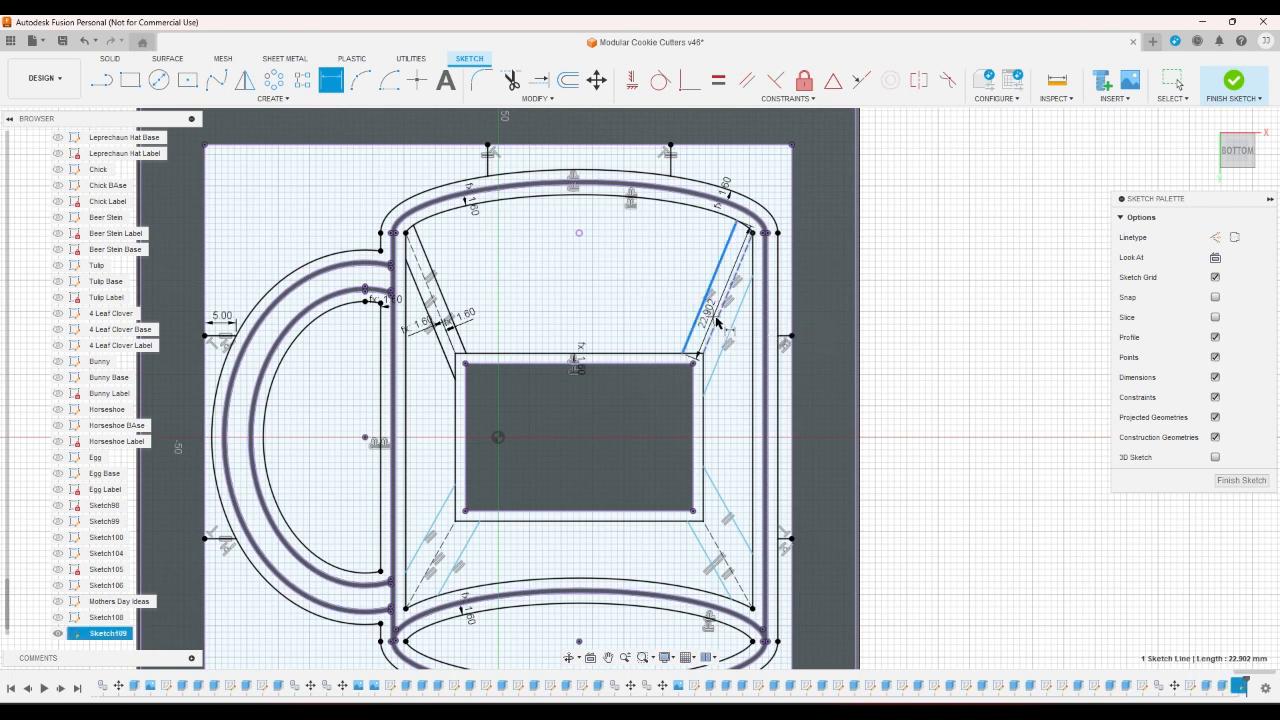
left_click(683, 306)
type("w")
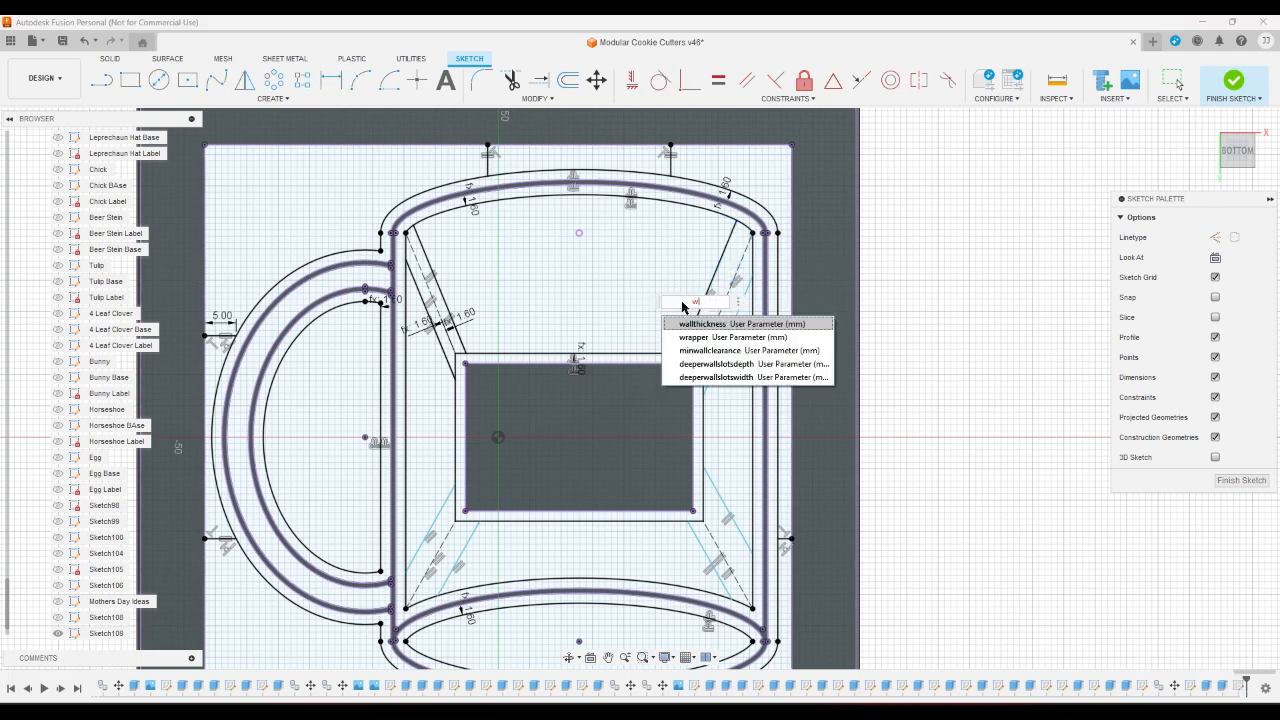
key("Return")
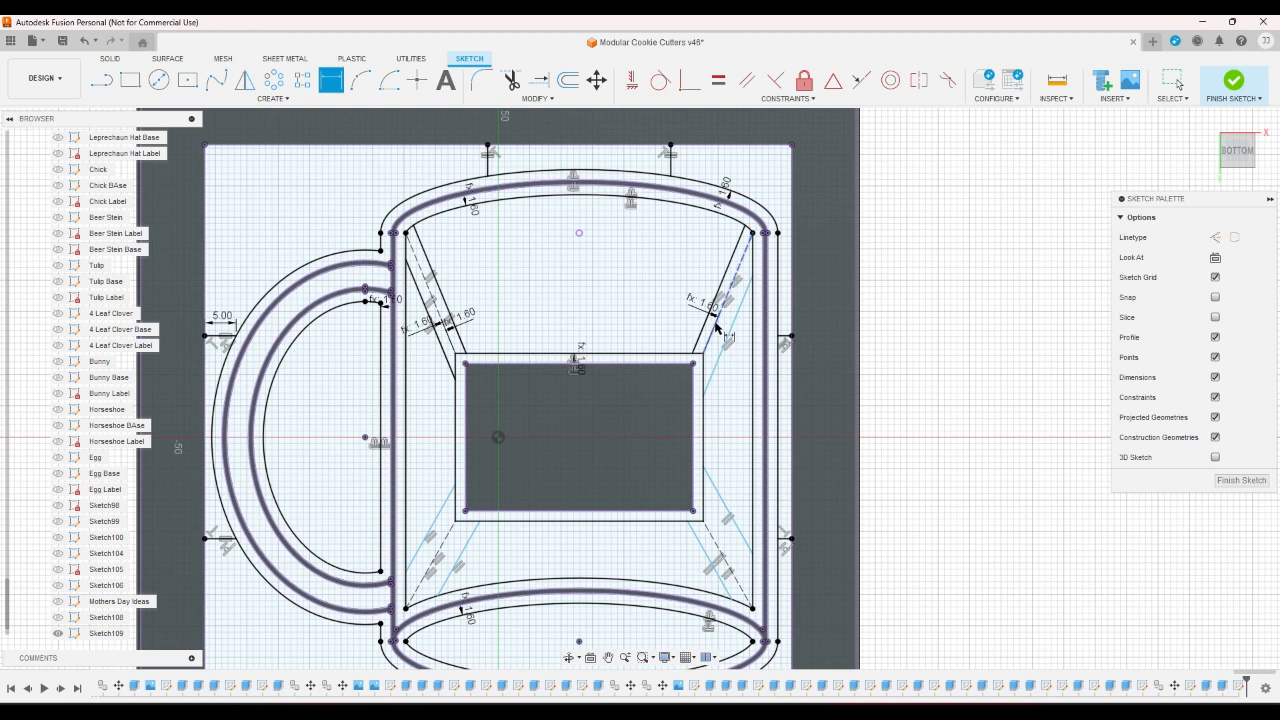
left_click(715, 323)
left_click(729, 336)
left_click(741, 343)
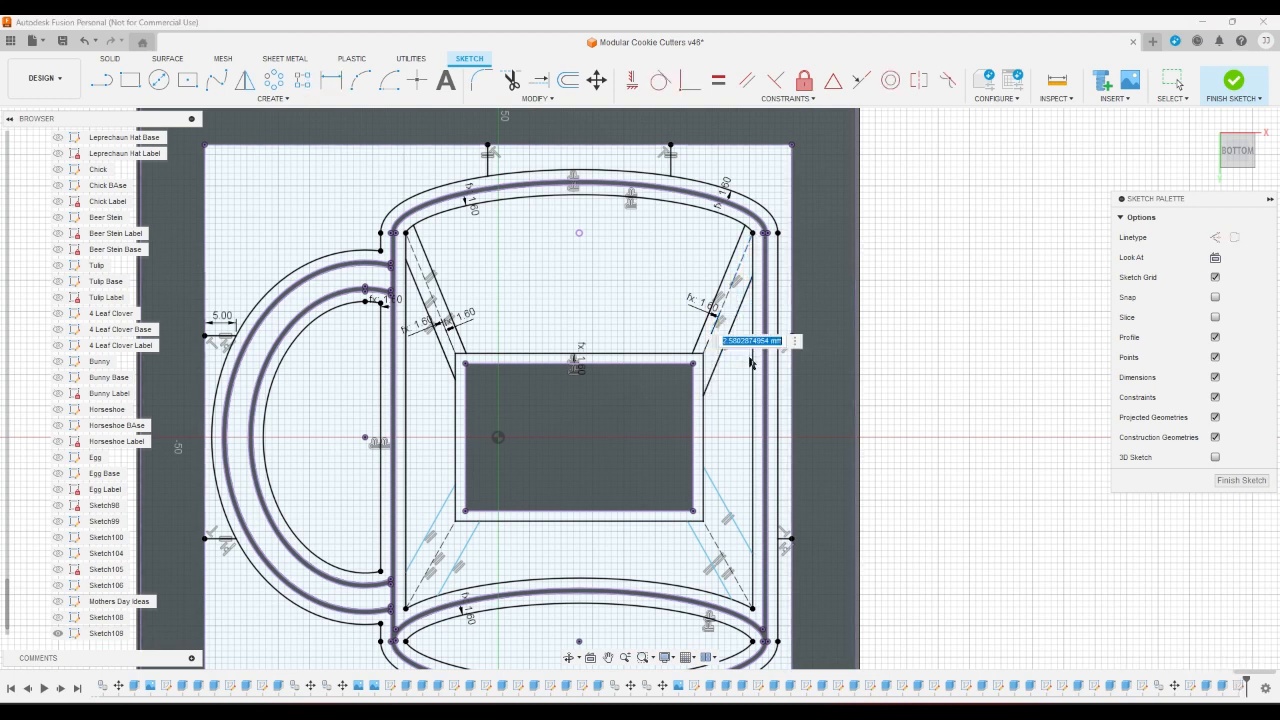
type("w")
left_click(752, 363)
key("Return")
Dimension the spacing between the lower diagonal away from the handle and its outer flanking line using the wallthickness parameter
scroll(725, 497, "up", 2)
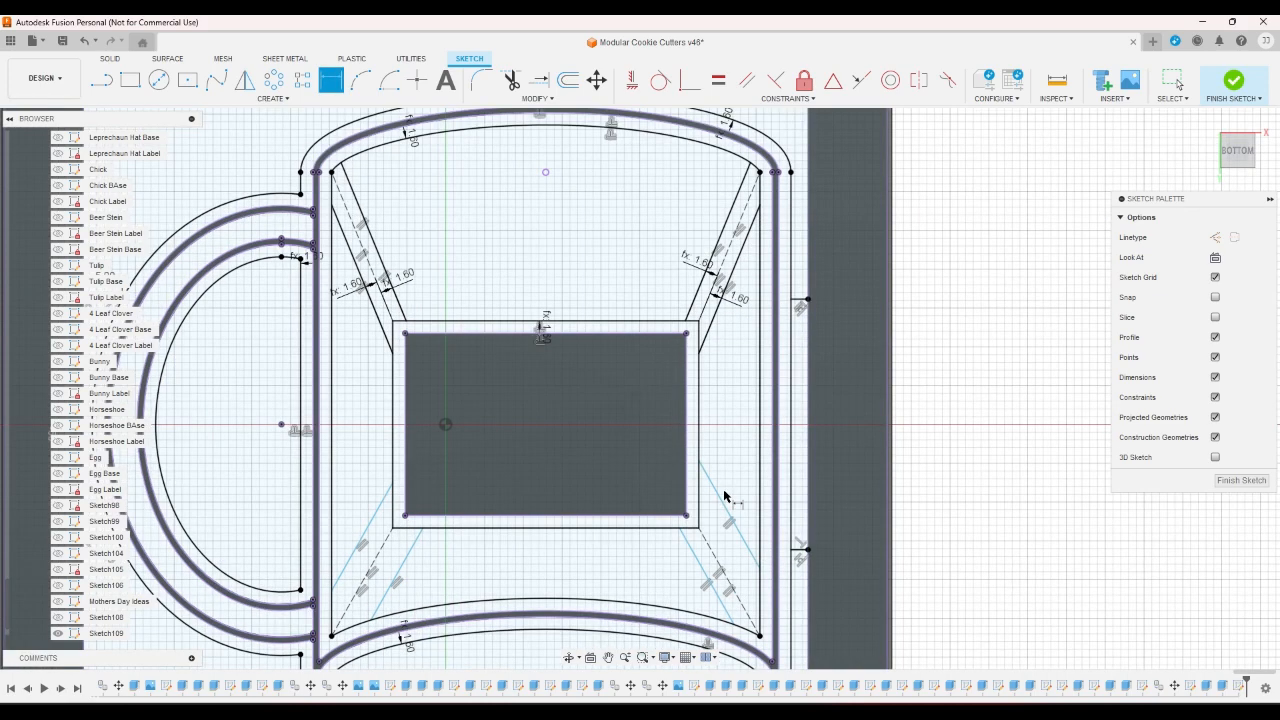
left_click(722, 499)
left_click(708, 540)
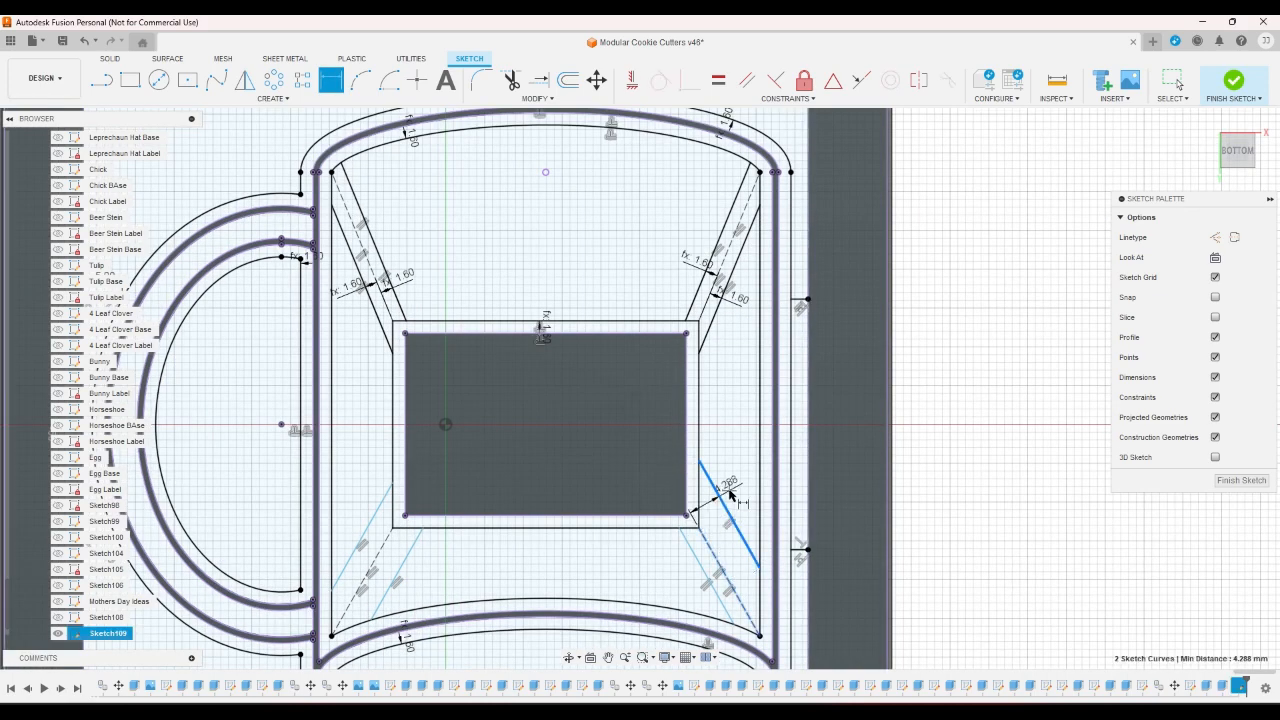
left_click(738, 486)
type("w")
key("Return")
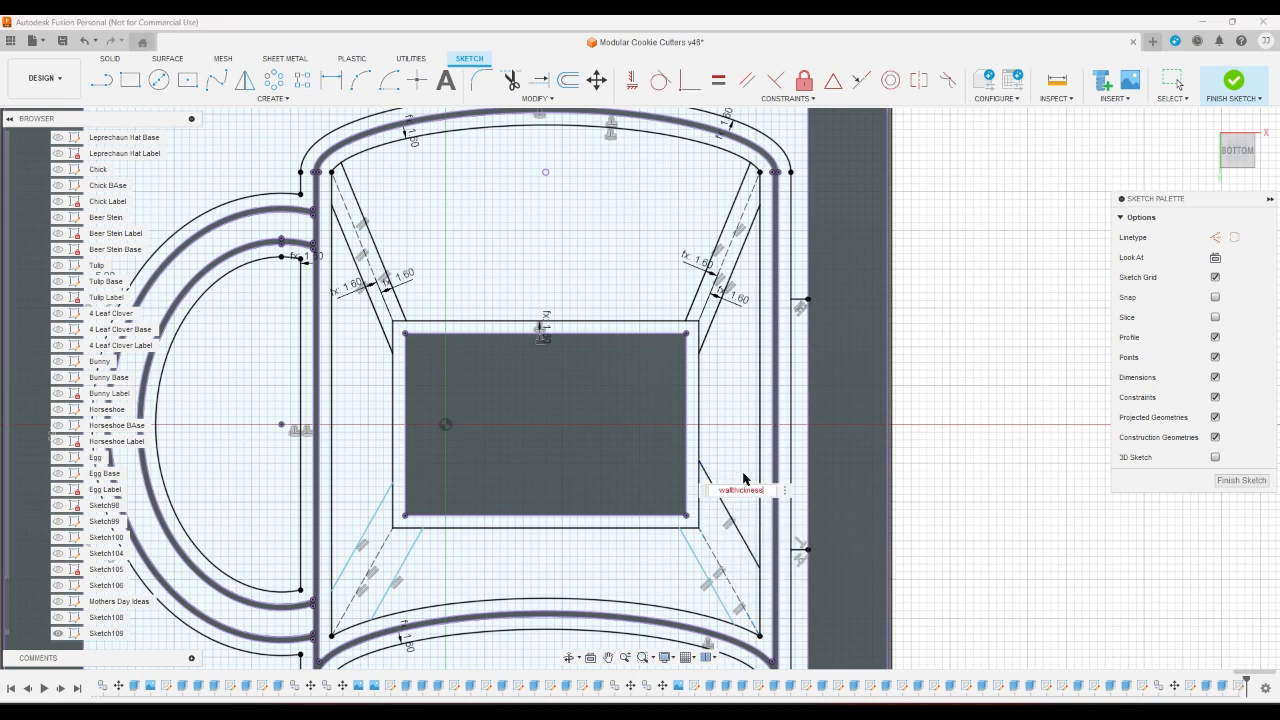
key("Return")
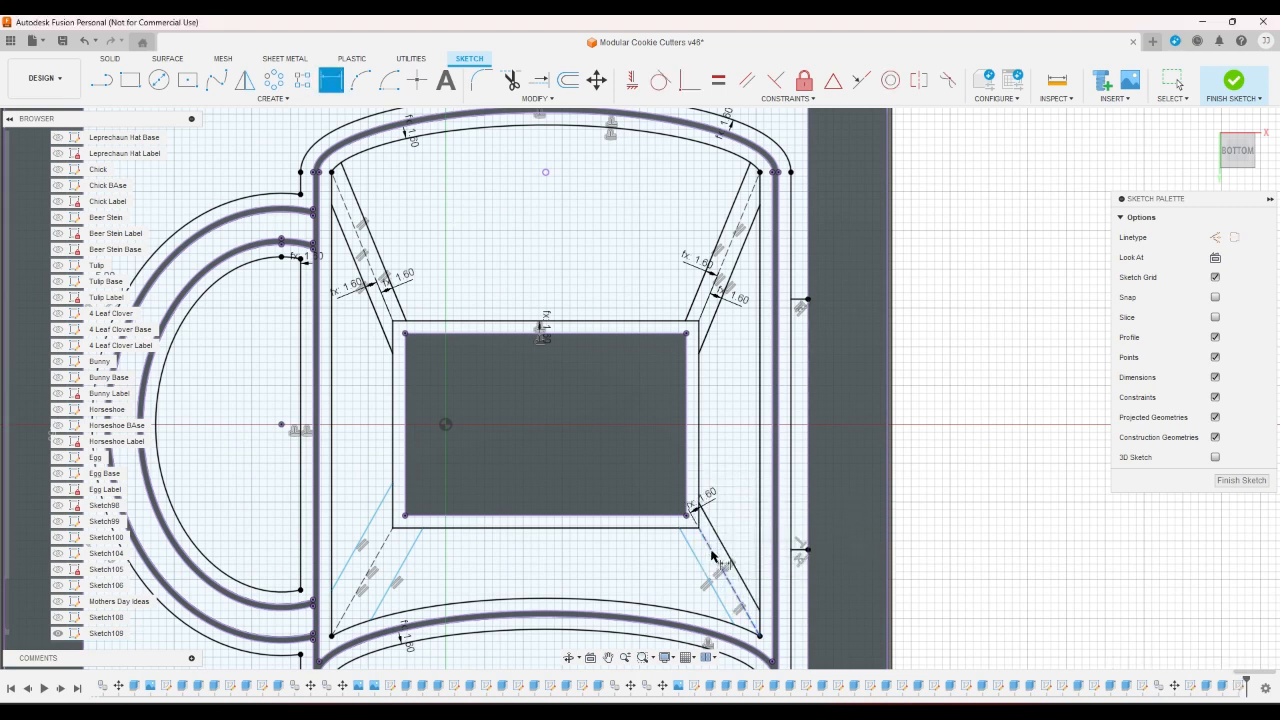
Dimension the spacing between the lower diagonal away from the handle and its inner flanking line using the wallthickness parameter
left_click(698, 557)
left_click(699, 562)
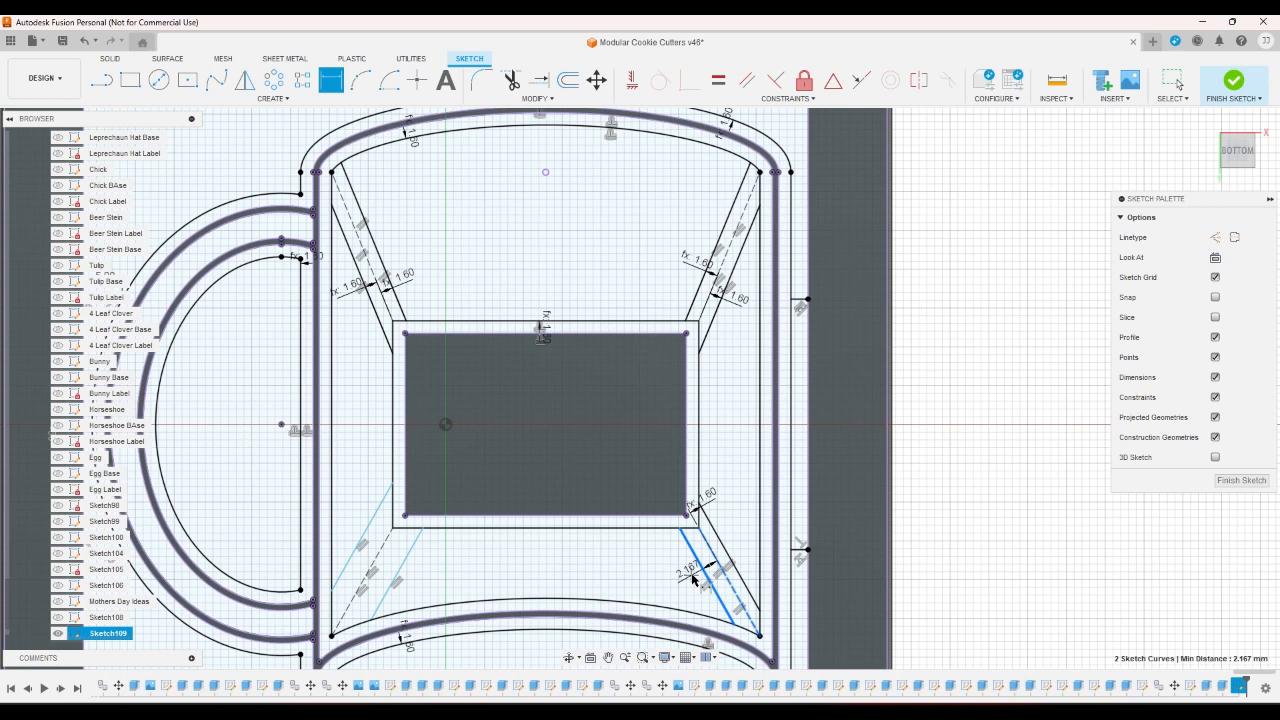
left_click(708, 570)
type("w")
key("Return")
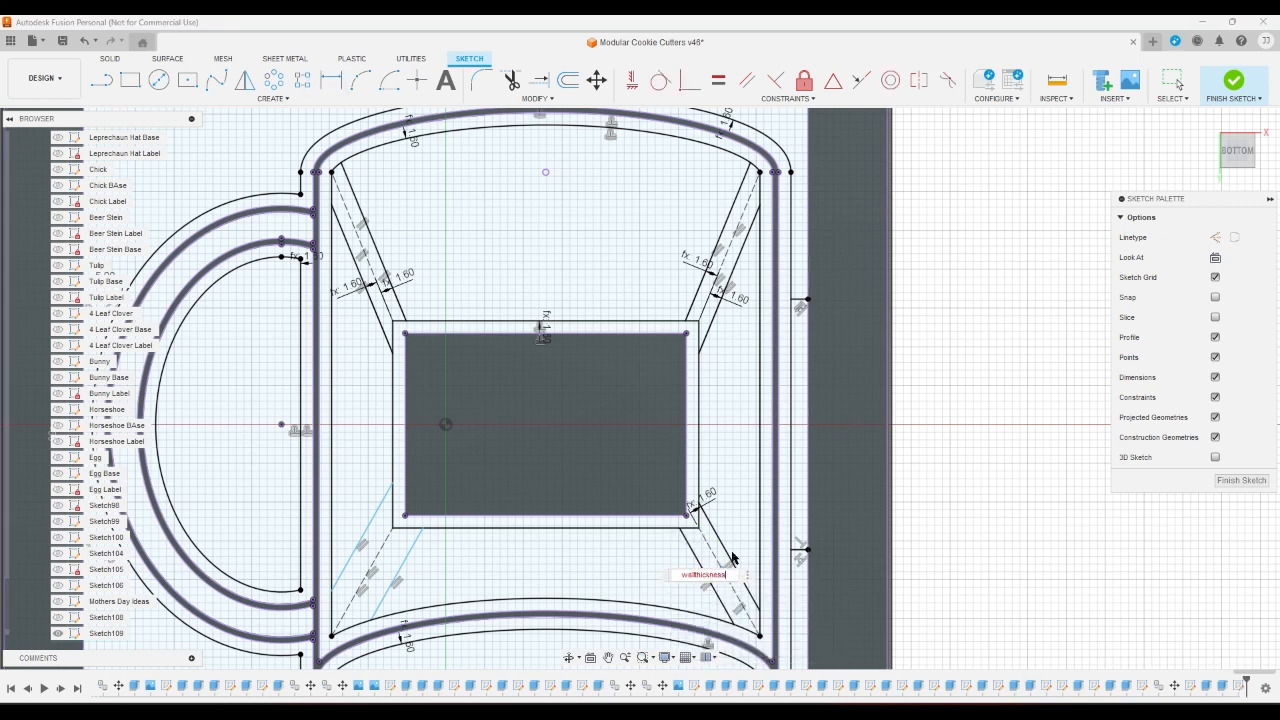
key("Return")
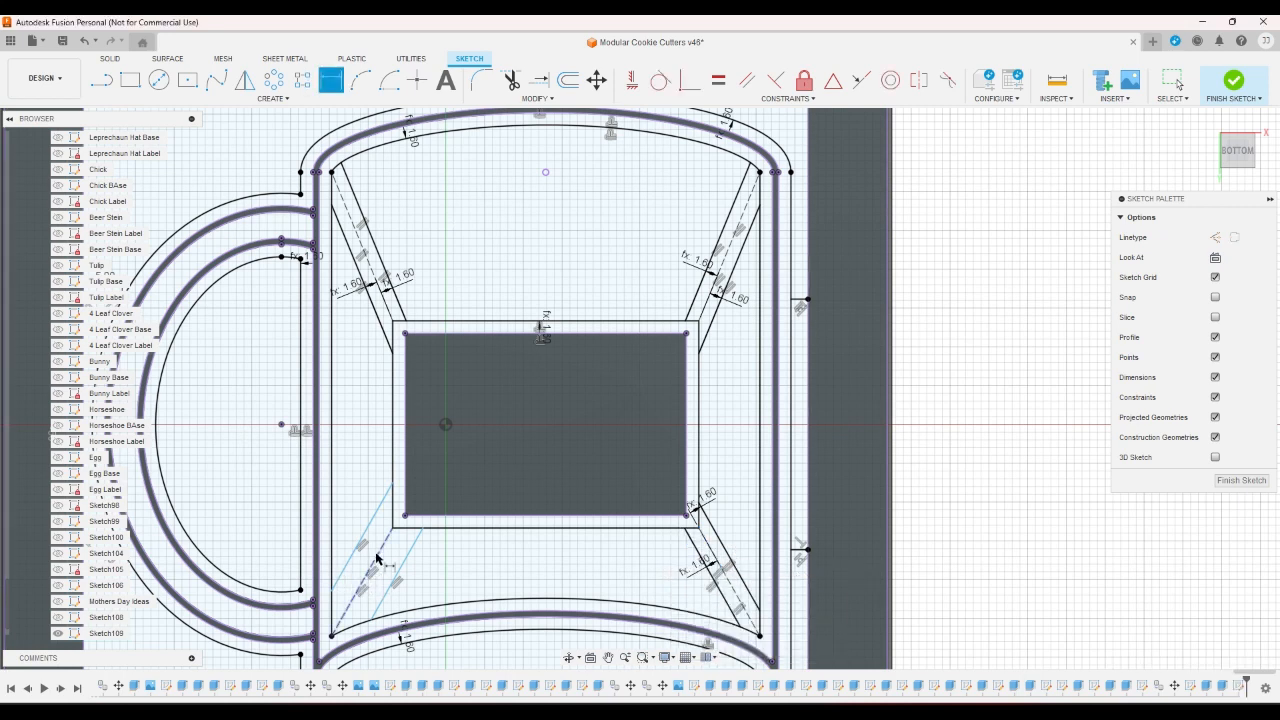
Dimension the spacing from the lower handle-side diagonal to each of its two flanking lines using the wallthickness parameter
left_click(407, 562)
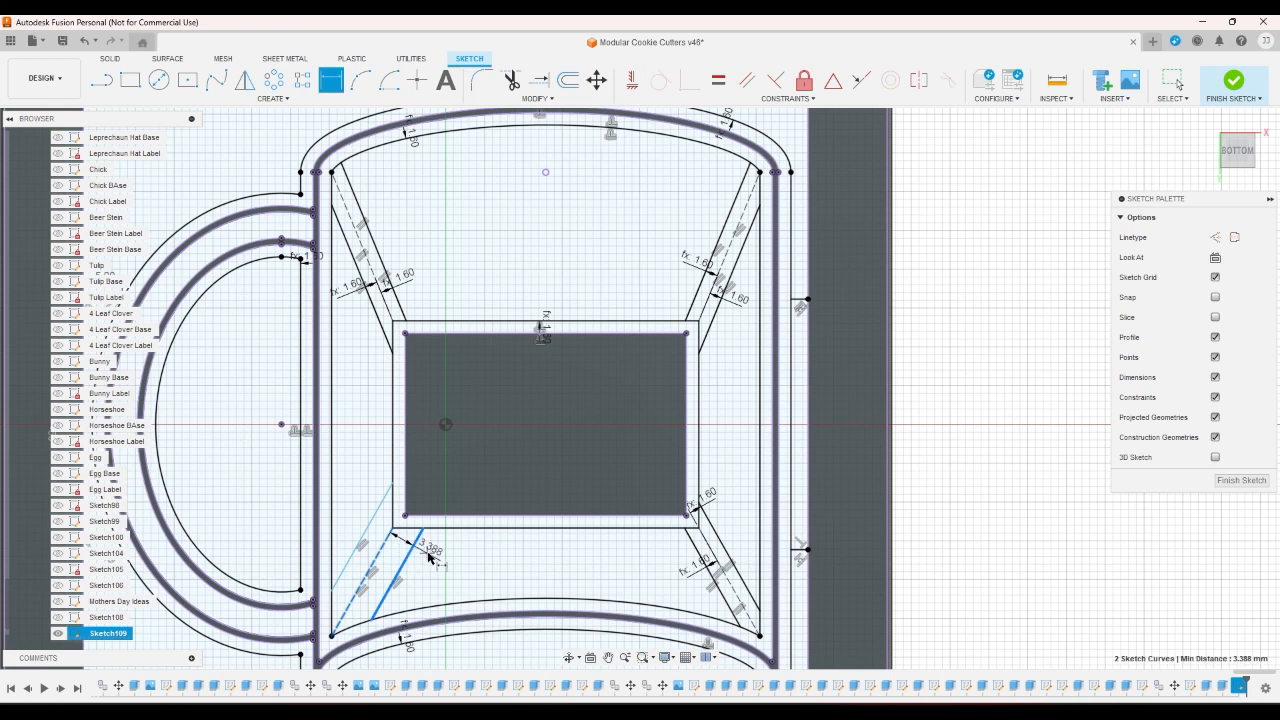
left_click(430, 558)
type("w")
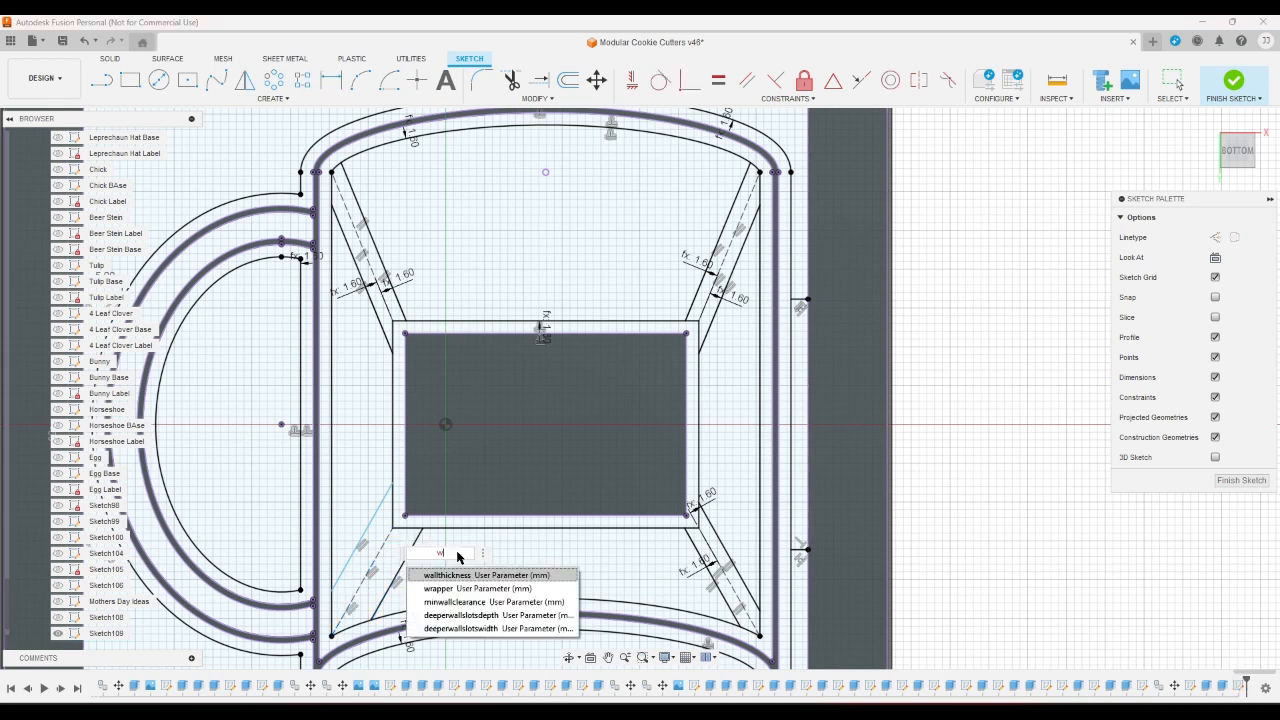
key("Return")
left_click(385, 544)
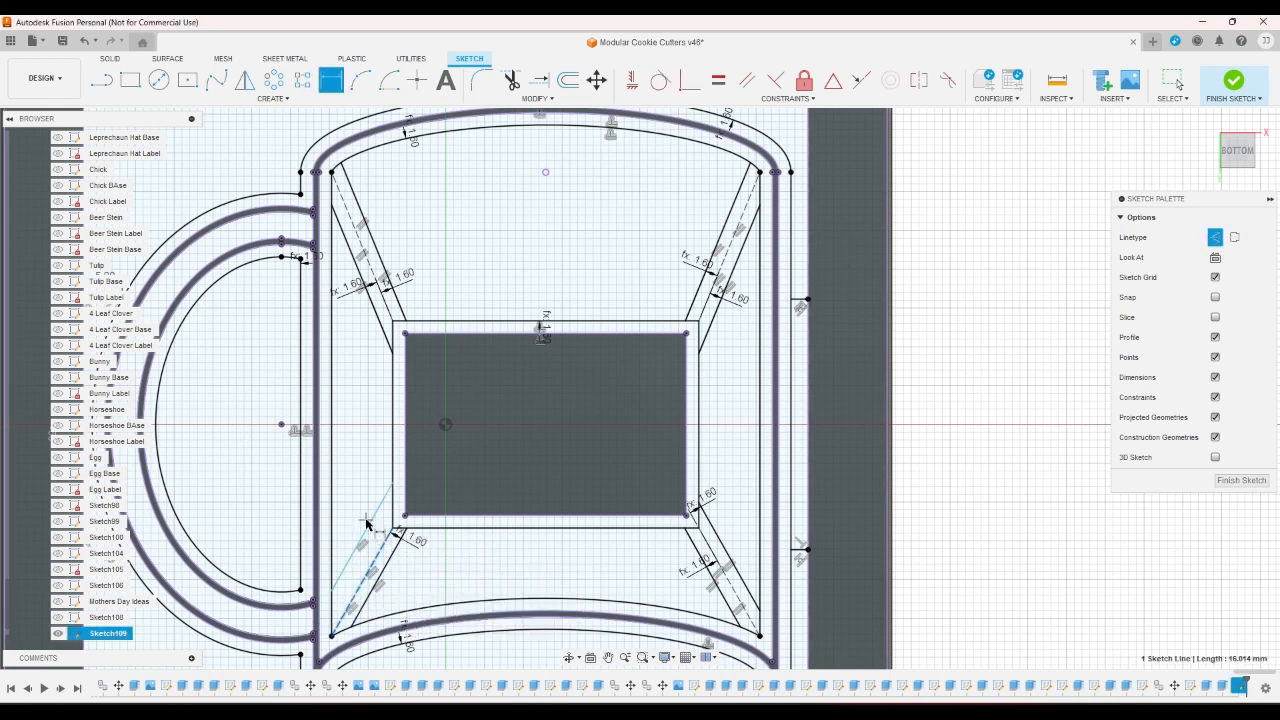
left_click(369, 524)
left_click(370, 508)
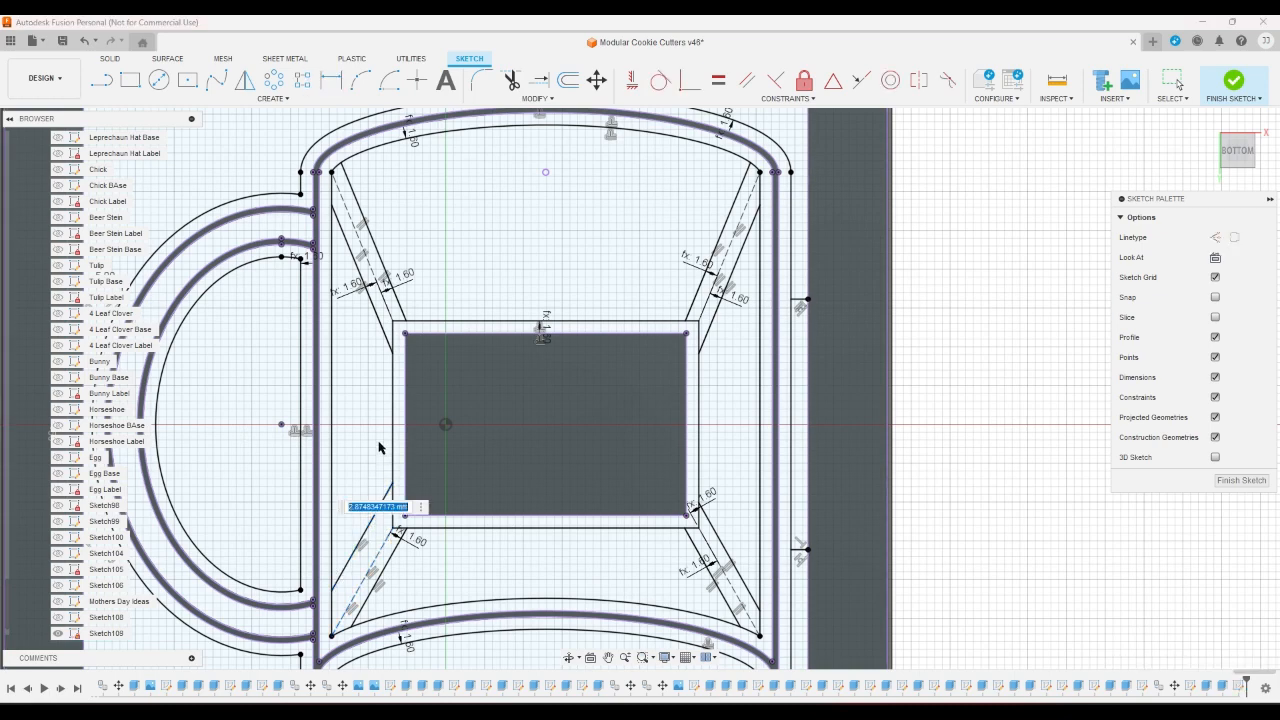
type("w")
key("Return")
key("Return")
right_click(356, 452)
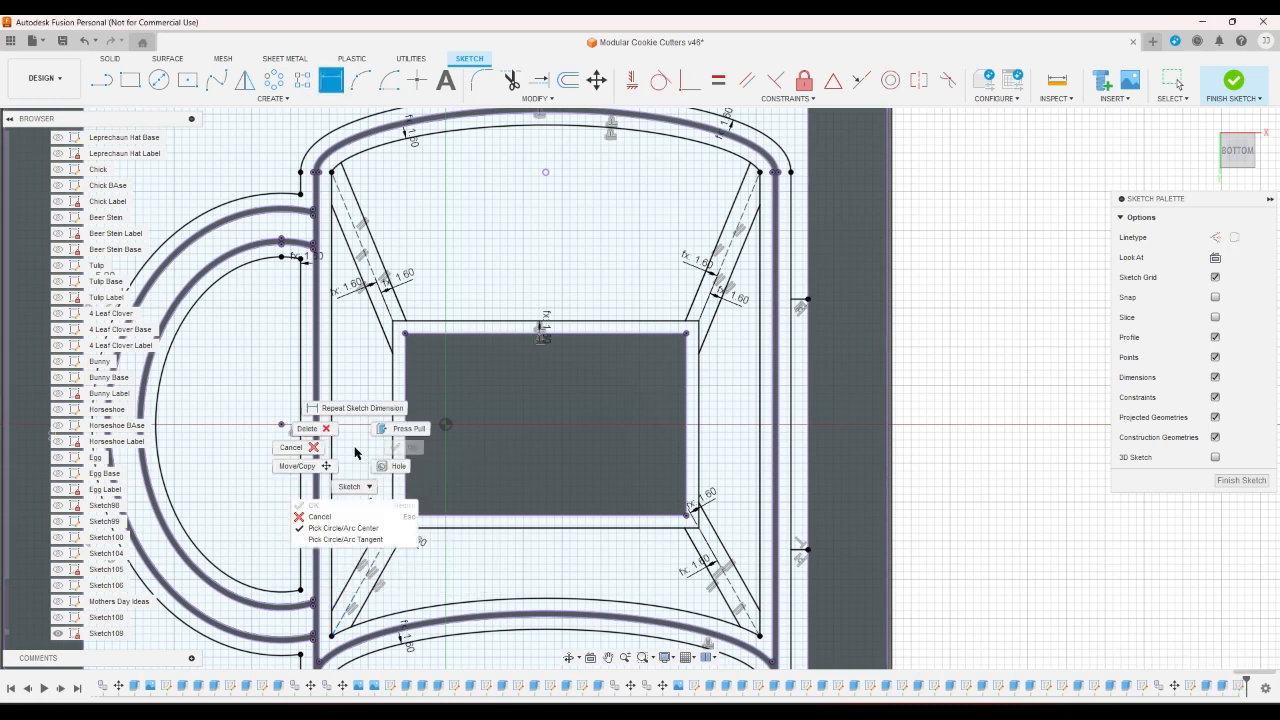
key("Escape")
Finish the sketch and start an Extrude with the handle-side frame connector and the bands along the mug and handle outlines as profiles
scroll(362, 467, "down", 5)
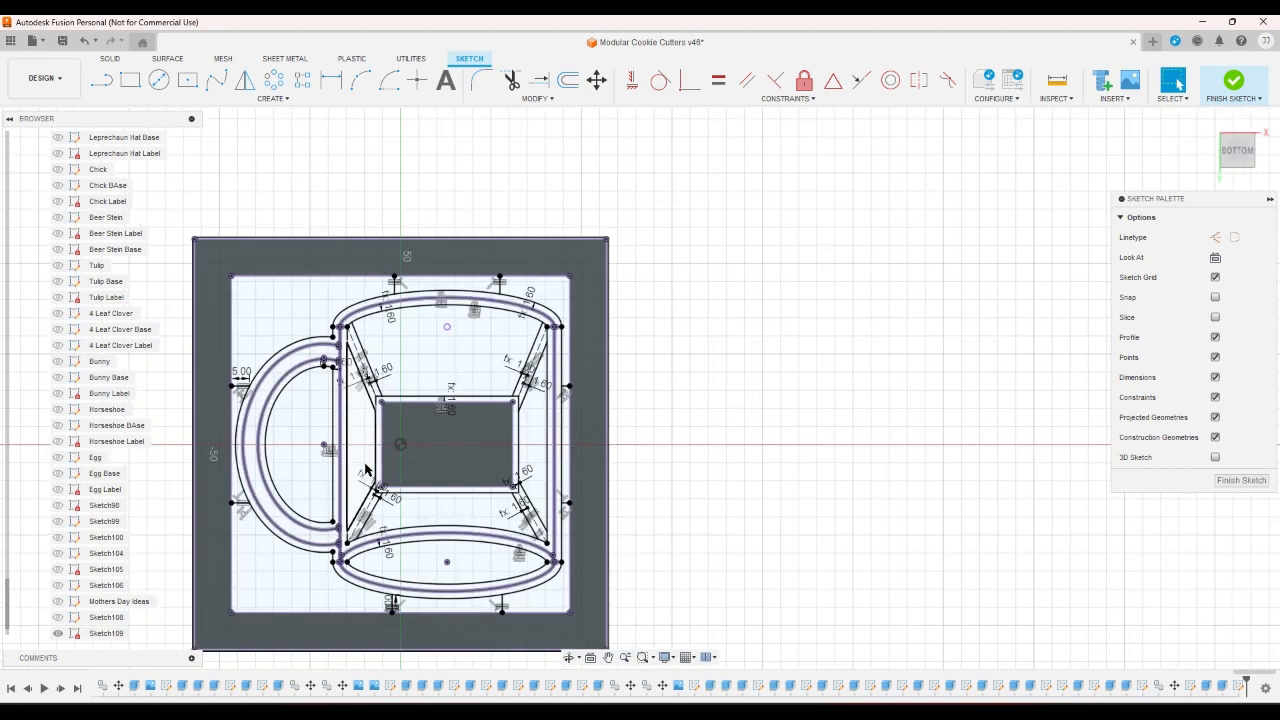
left_click(1233, 82)
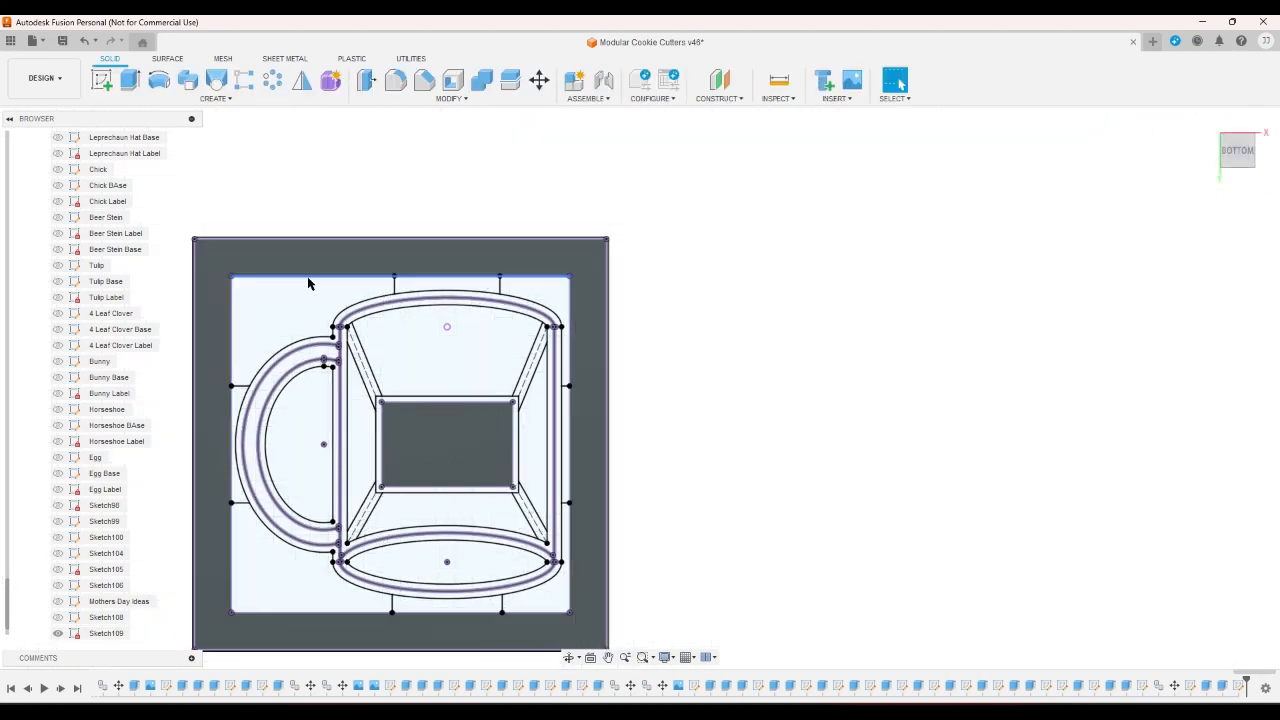
left_click(129, 80)
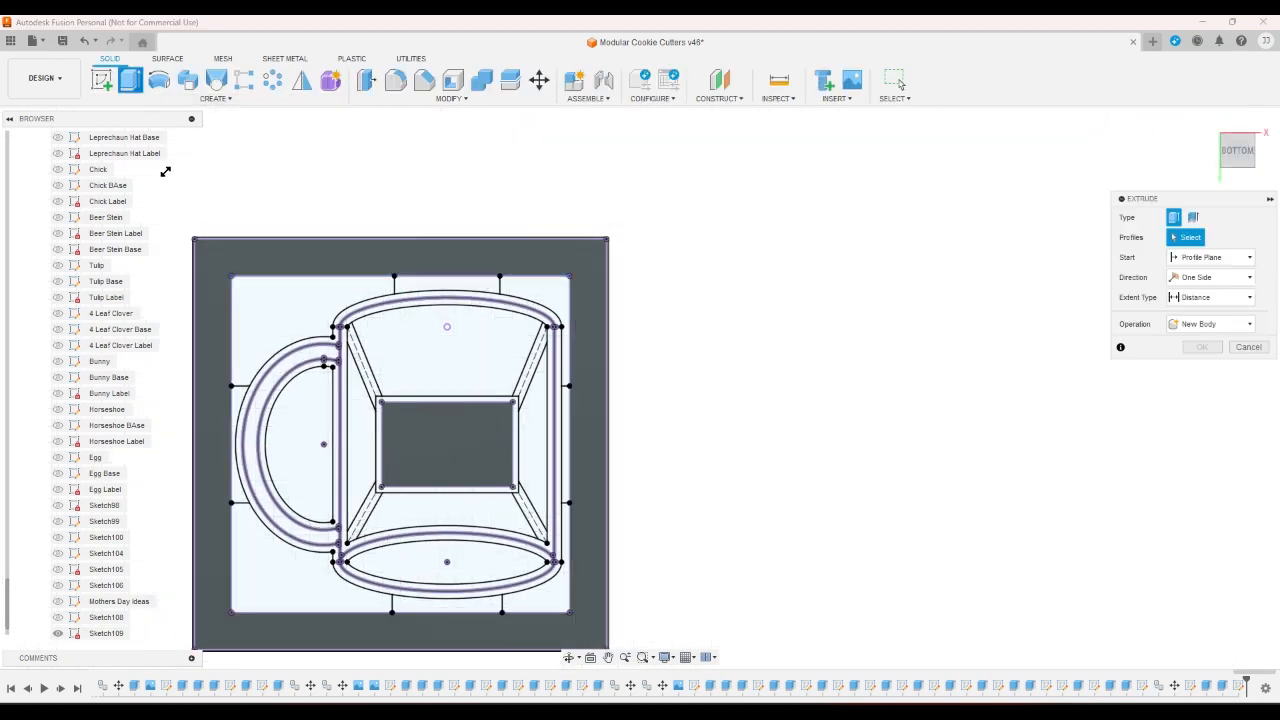
left_click(246, 401)
left_click(249, 399)
left_click(253, 399)
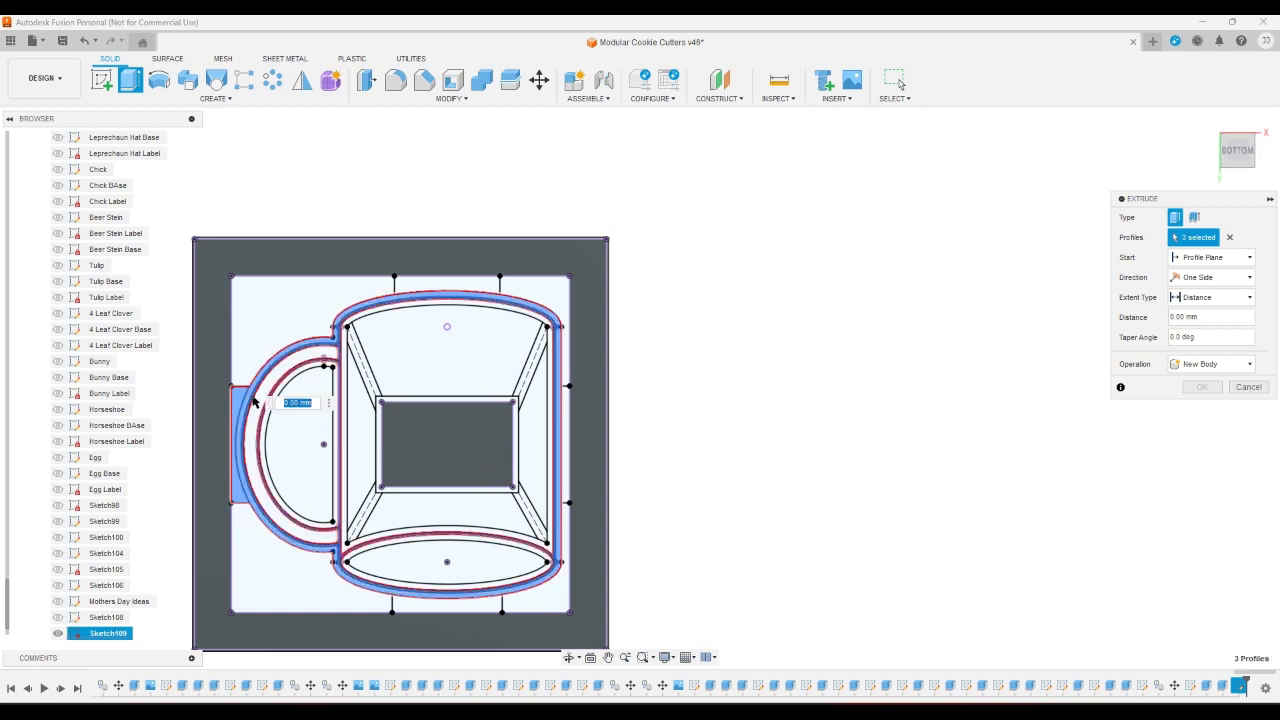
left_click(267, 403)
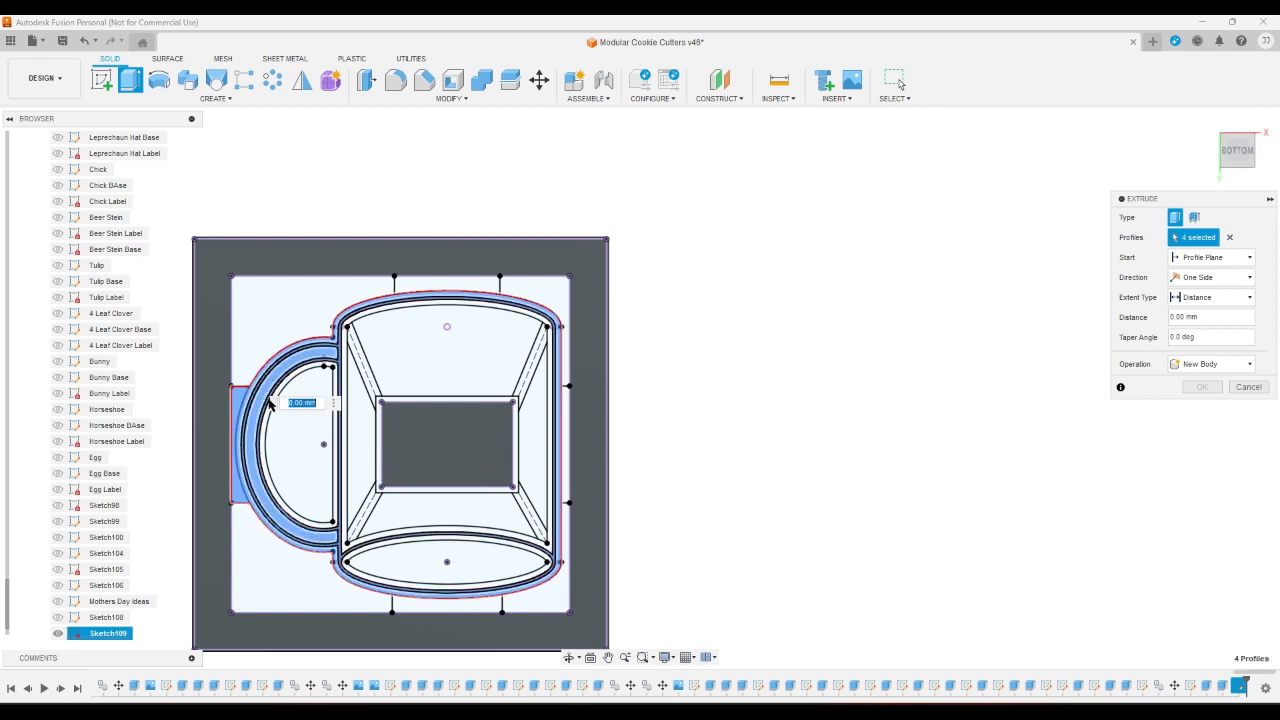
left_click(267, 406)
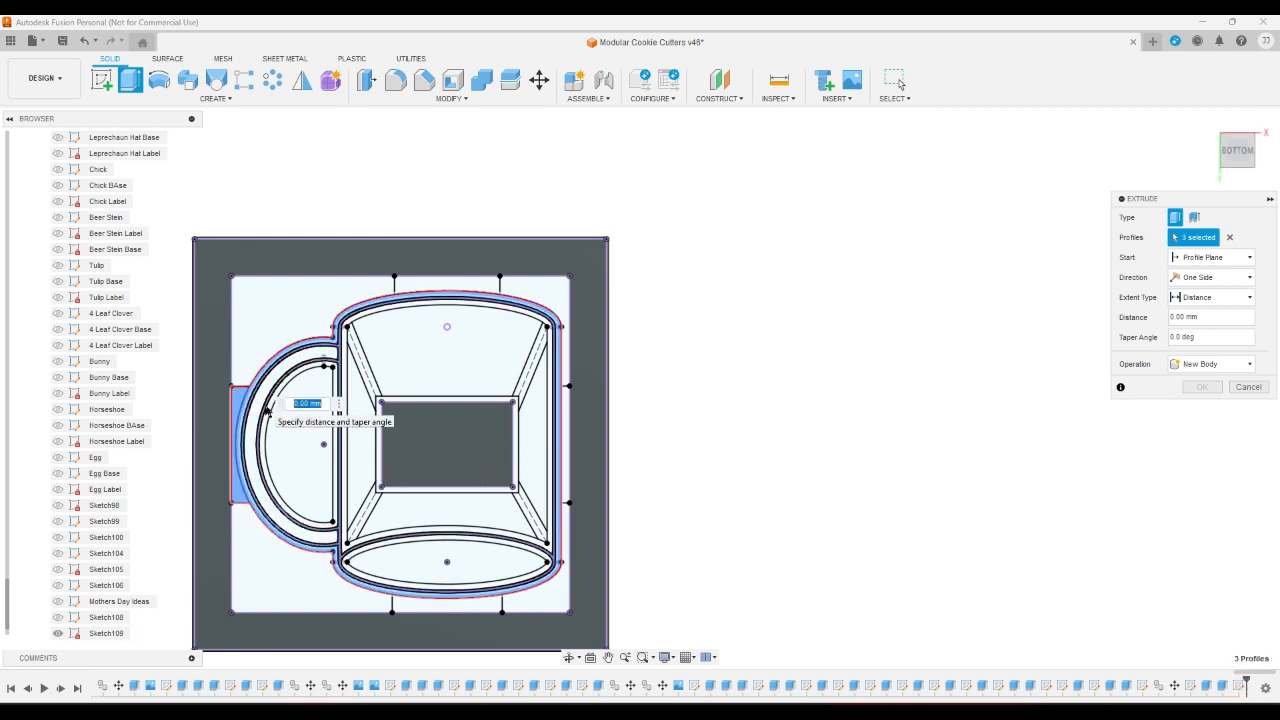
left_click(267, 410)
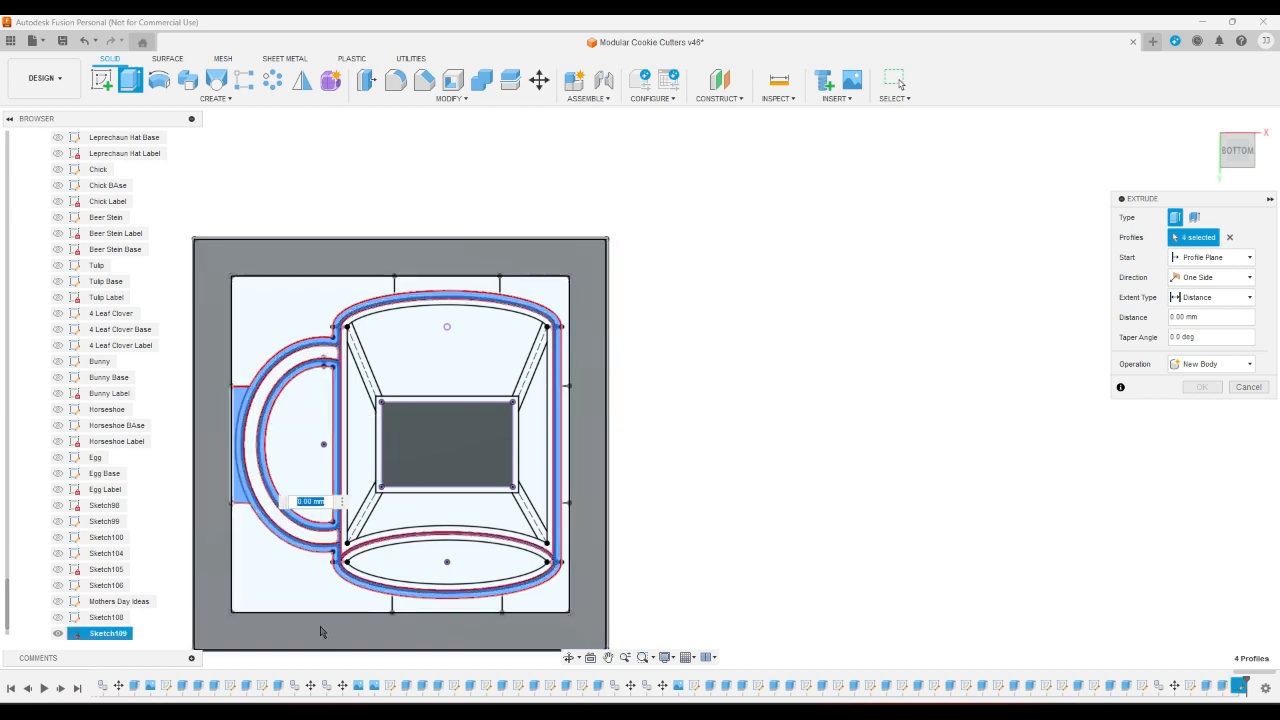
left_click(343, 540)
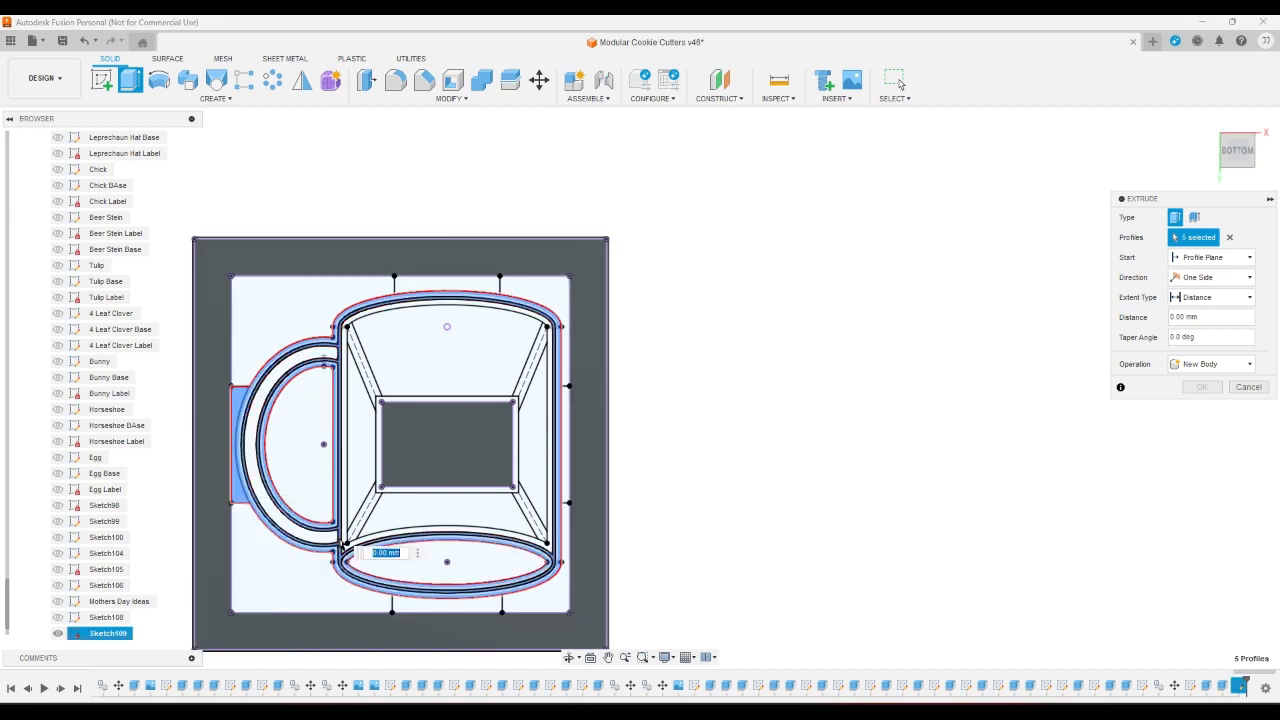
left_click(349, 535)
Add the four diagonal struts, the central rectangle and its surrounding border to the extrusion profiles
left_click(367, 521)
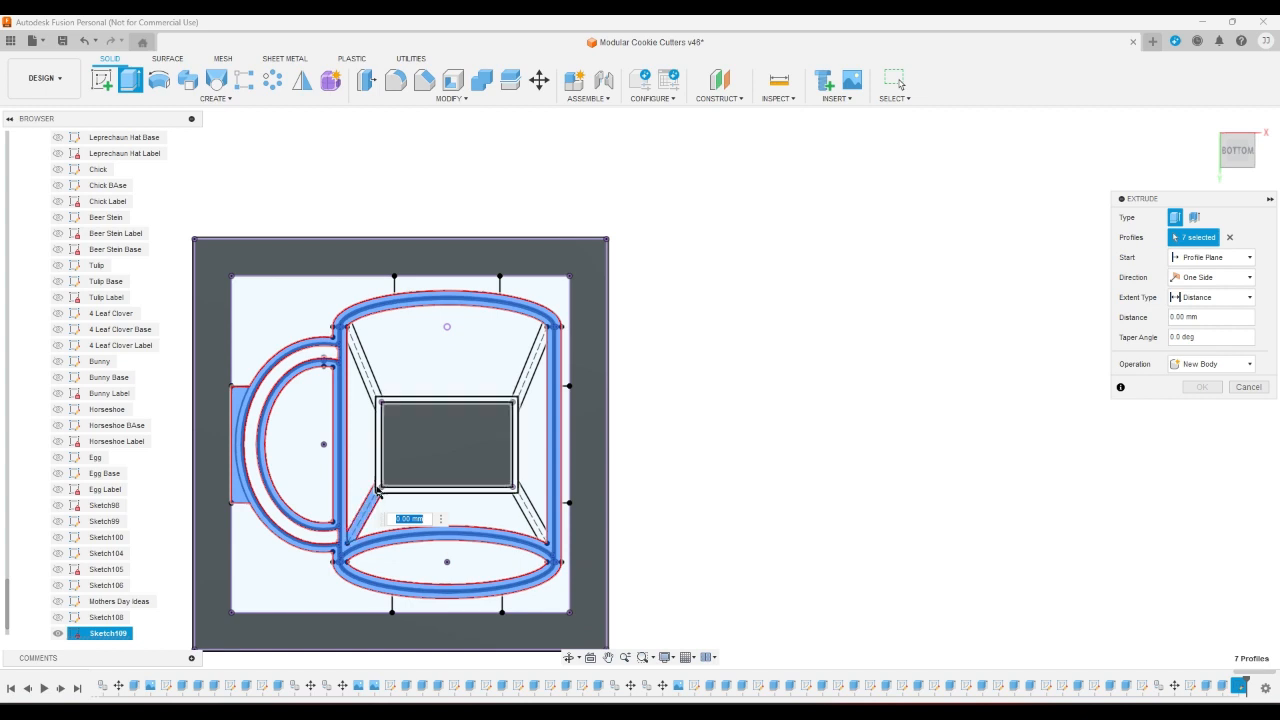
left_click(394, 475)
left_click(394, 475)
left_click(372, 383)
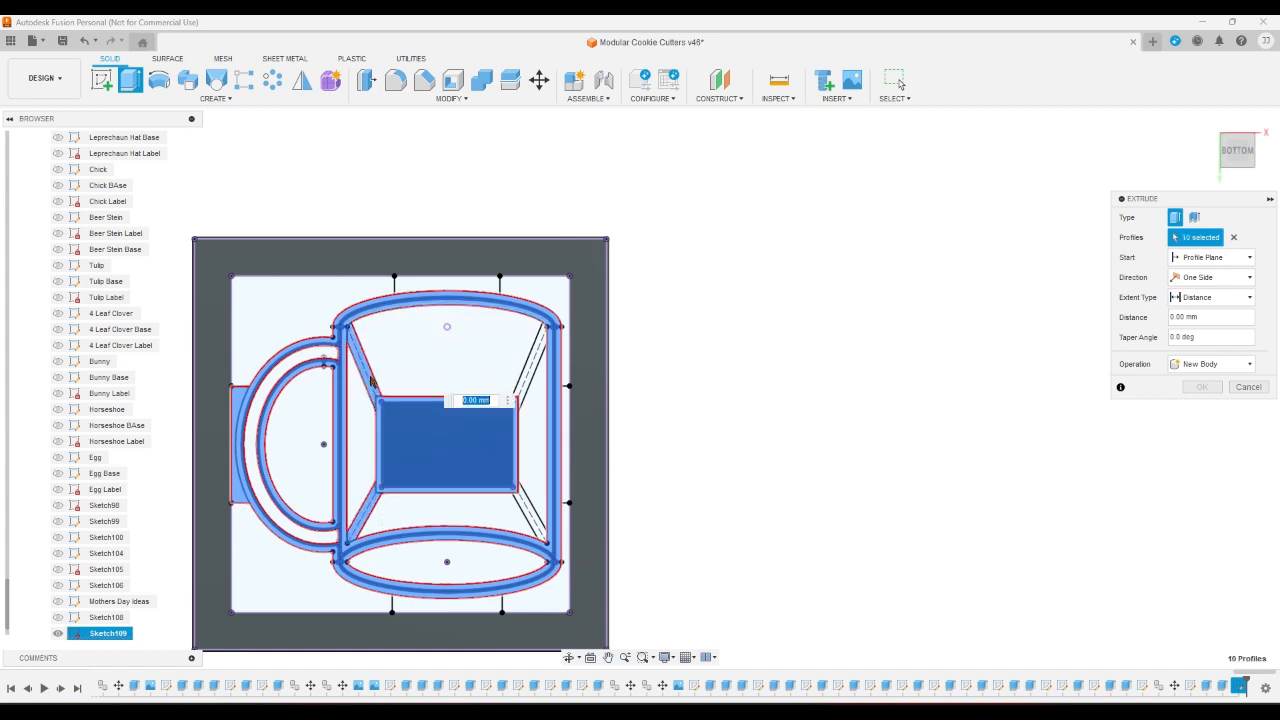
left_click(531, 362)
left_click(525, 500)
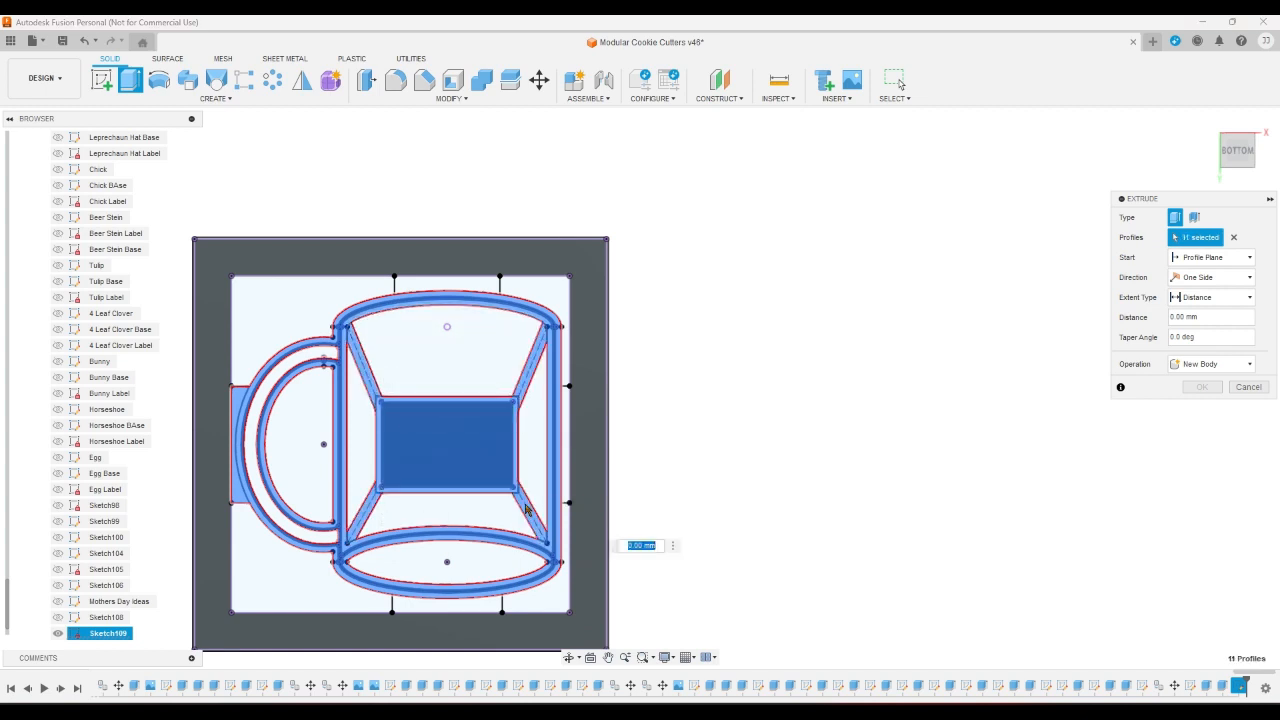
Set the extrusion's extent to To Object and hide the Cutter Base (21) body to expose the mug cutter walls
left_click(1220, 297)
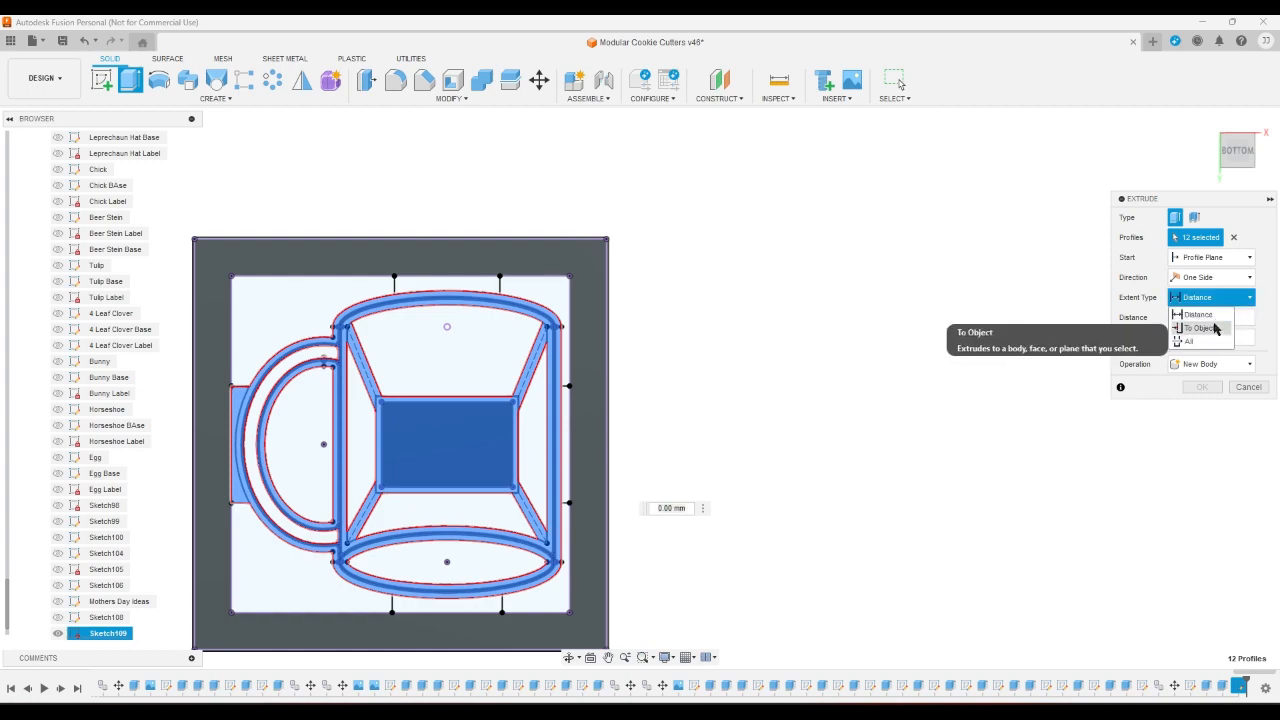
left_click(1195, 322)
left_click(1208, 121)
scroll(978, 394, "up", 5)
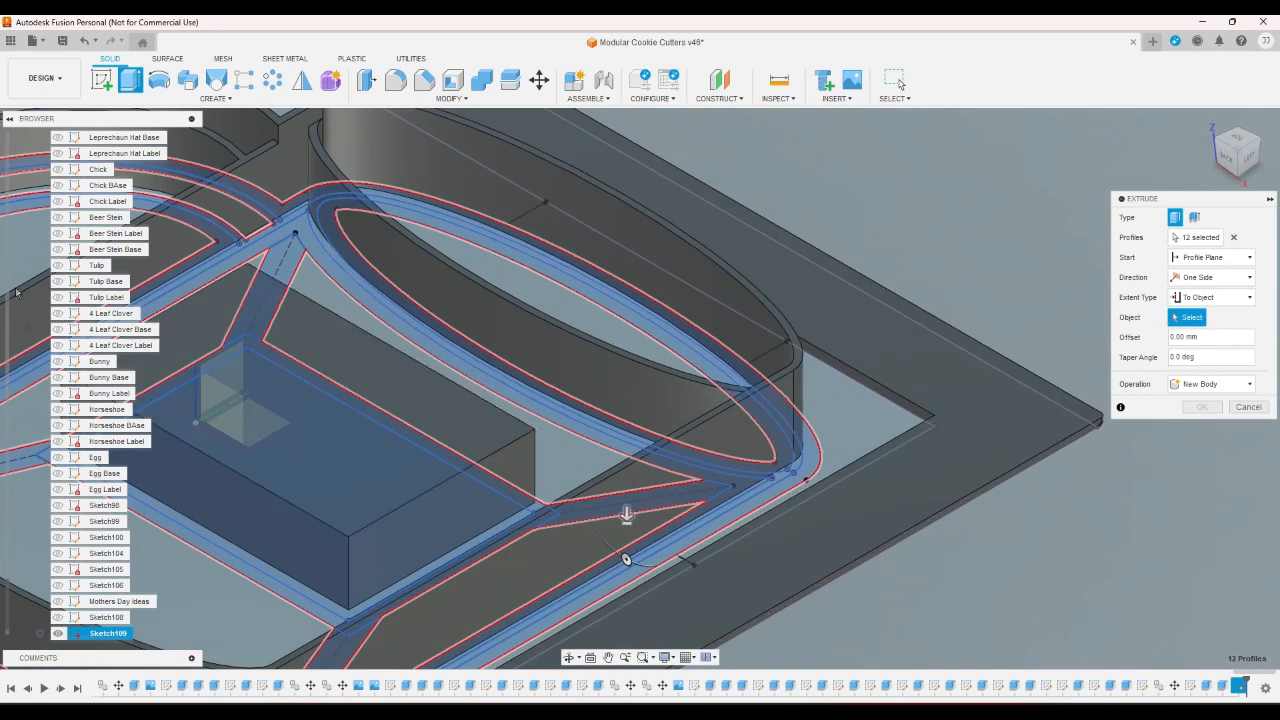
left_click_drag(8, 602, 13, 146)
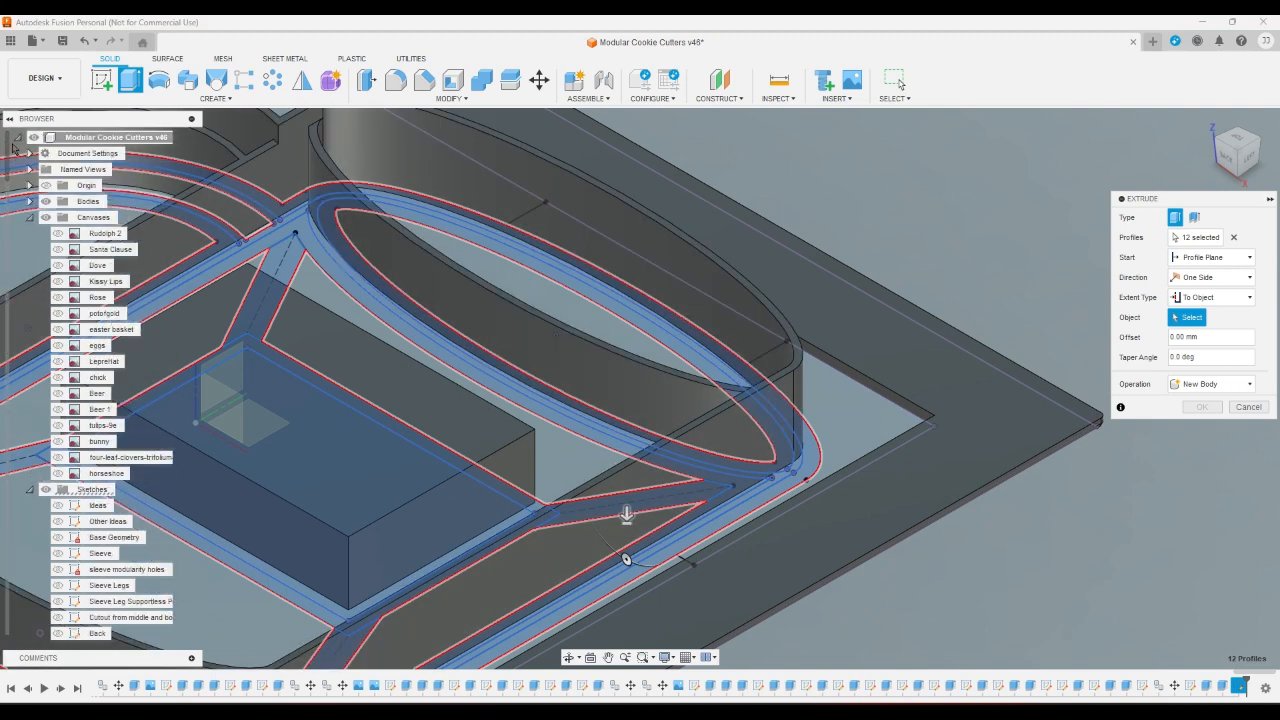
left_click(30, 202)
scroll(30, 204, "down", 5)
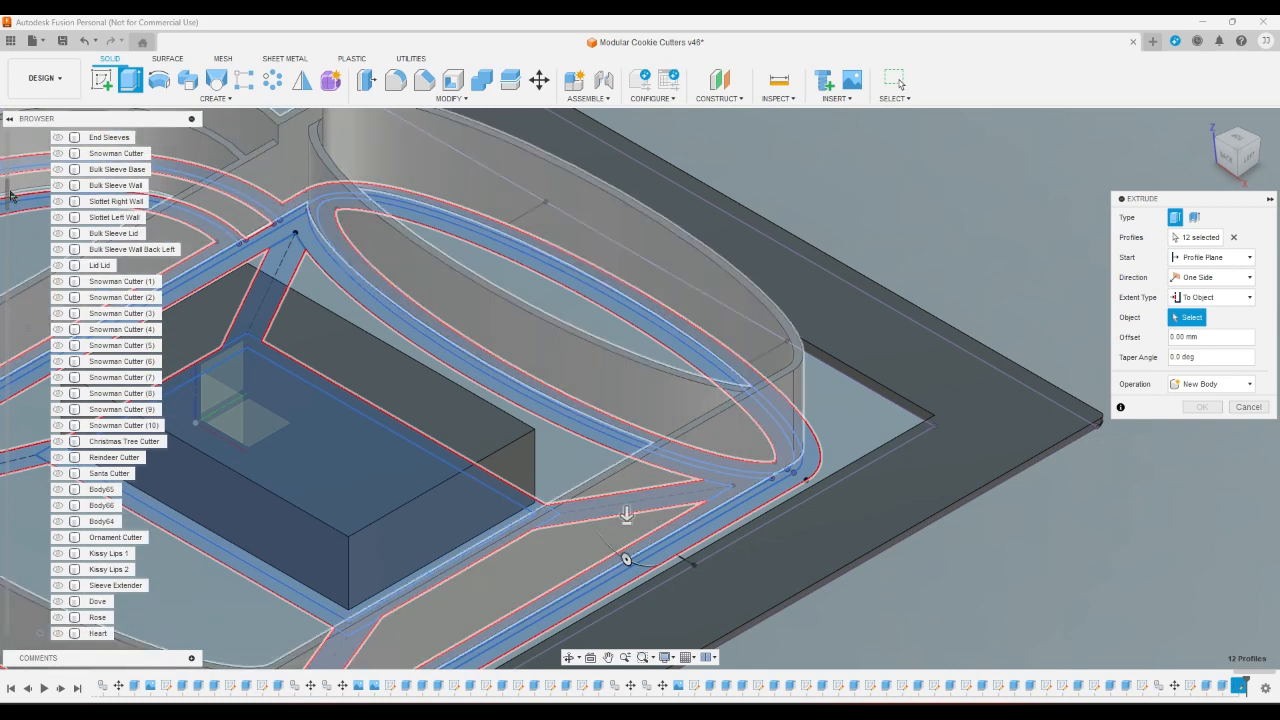
mouse_move(11, 195)
left_mouse_down()
mouse_move(24, 627)
mouse_move(5, 287)
left_mouse_up()
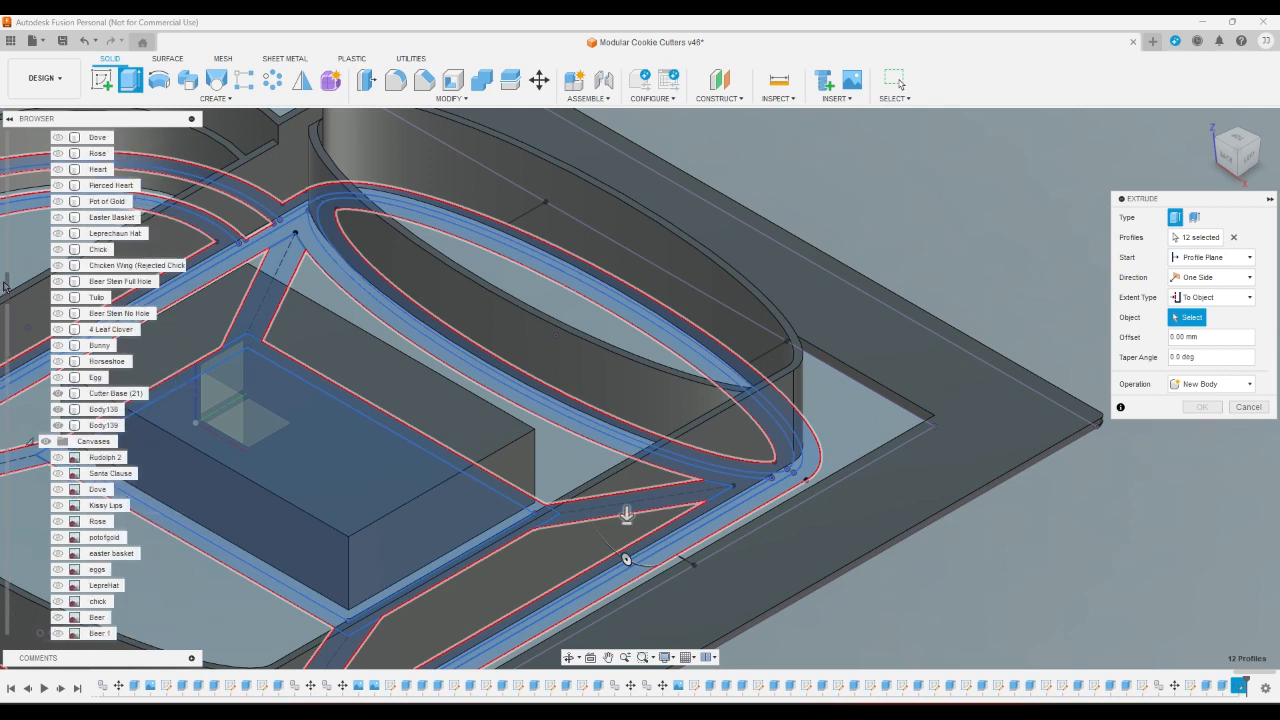
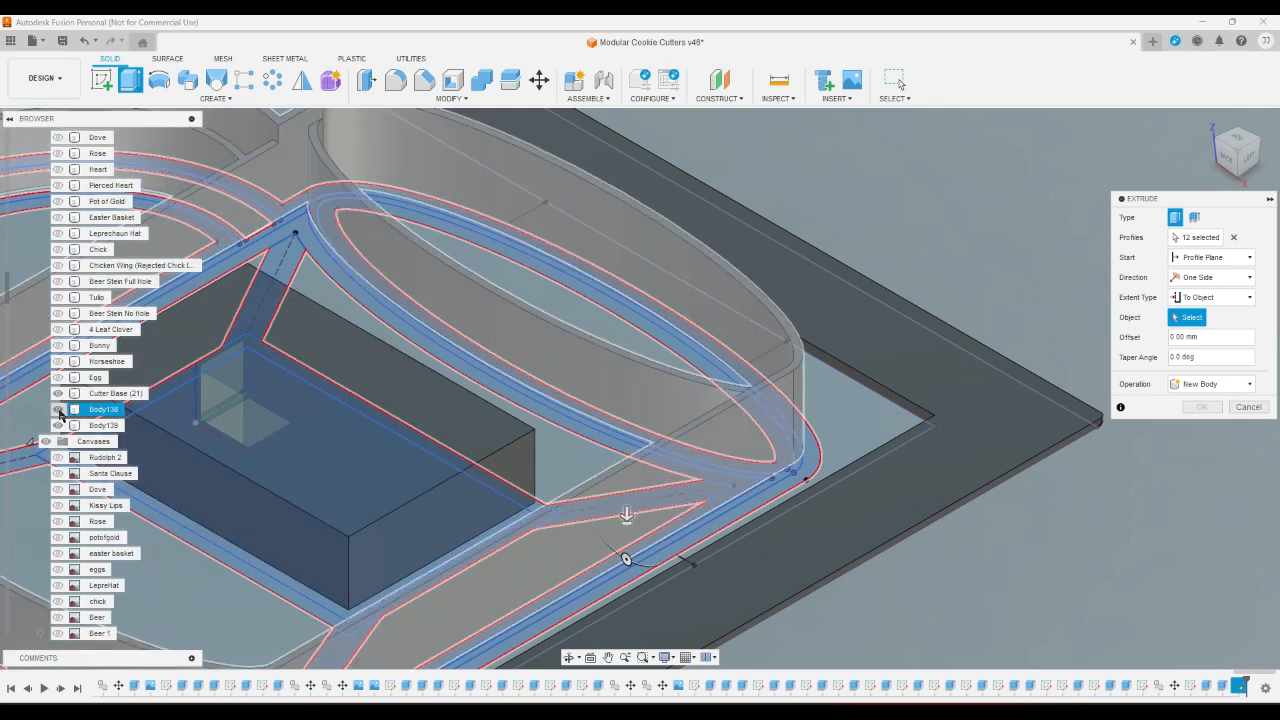
Choose the underside of the mug cutter walls as the extrusion's end object and show the Cutter Base (21) body again
left_click(1241, 187)
scroll(818, 415, "up", 4)
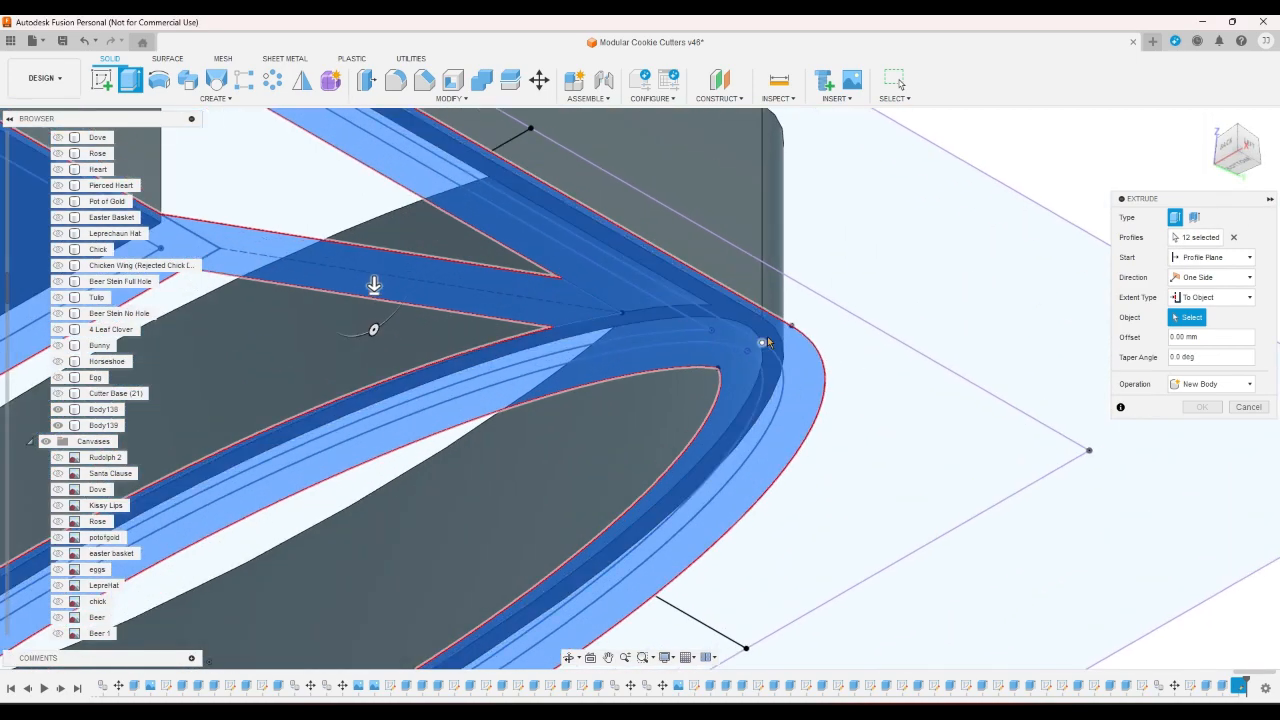
left_click(519, 403)
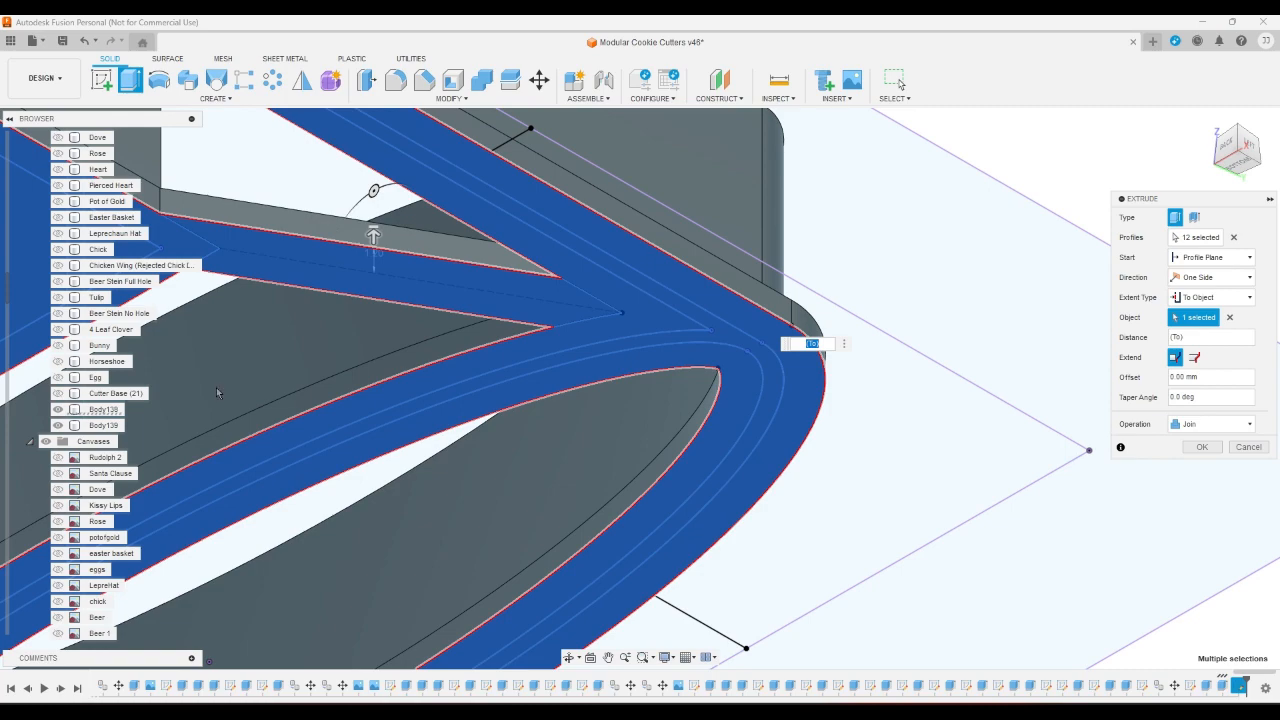
left_click(57, 393)
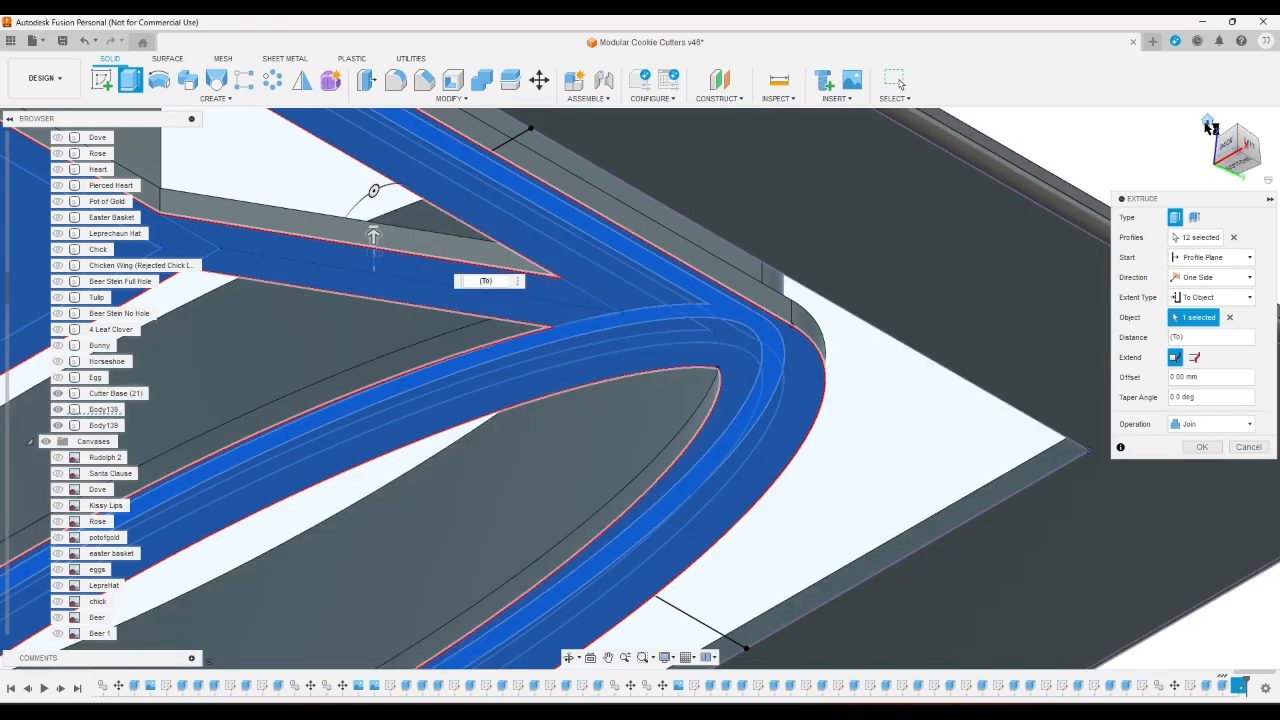
left_click(1210, 124)
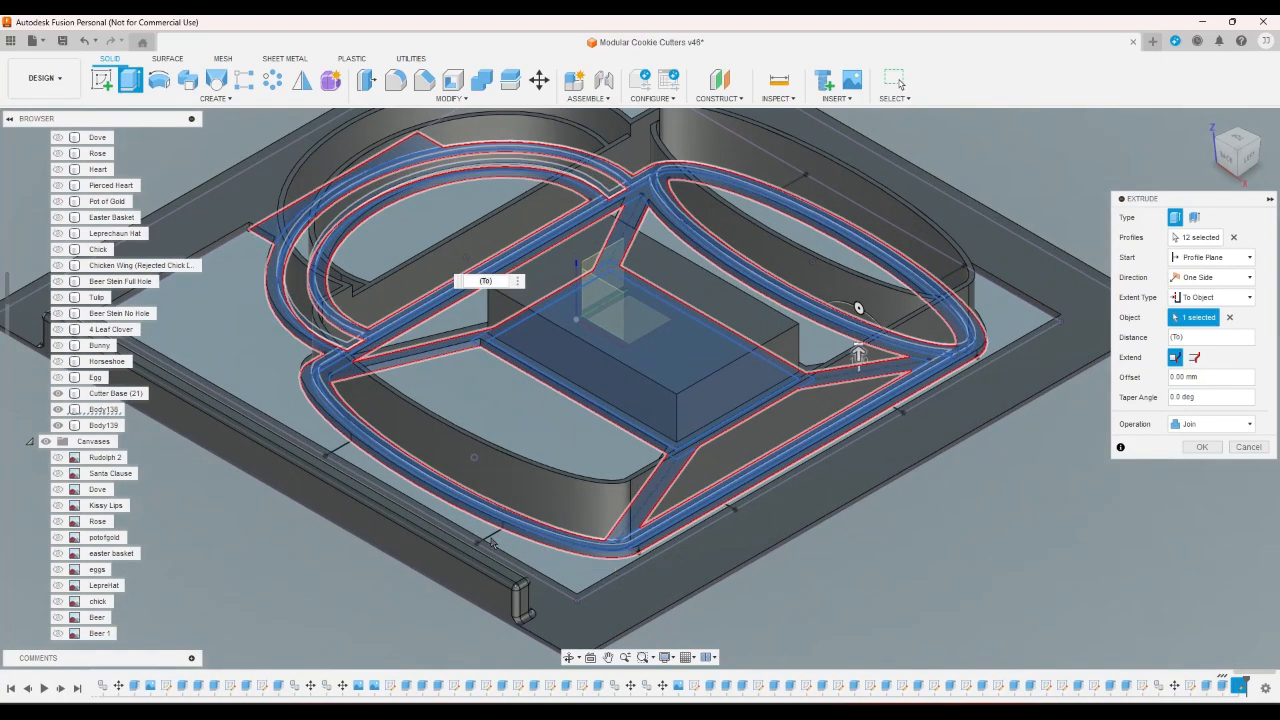
Add the three remaining frame connectors around the mug to the profiles and complete the extrusion as a Join
left_click(1210, 257)
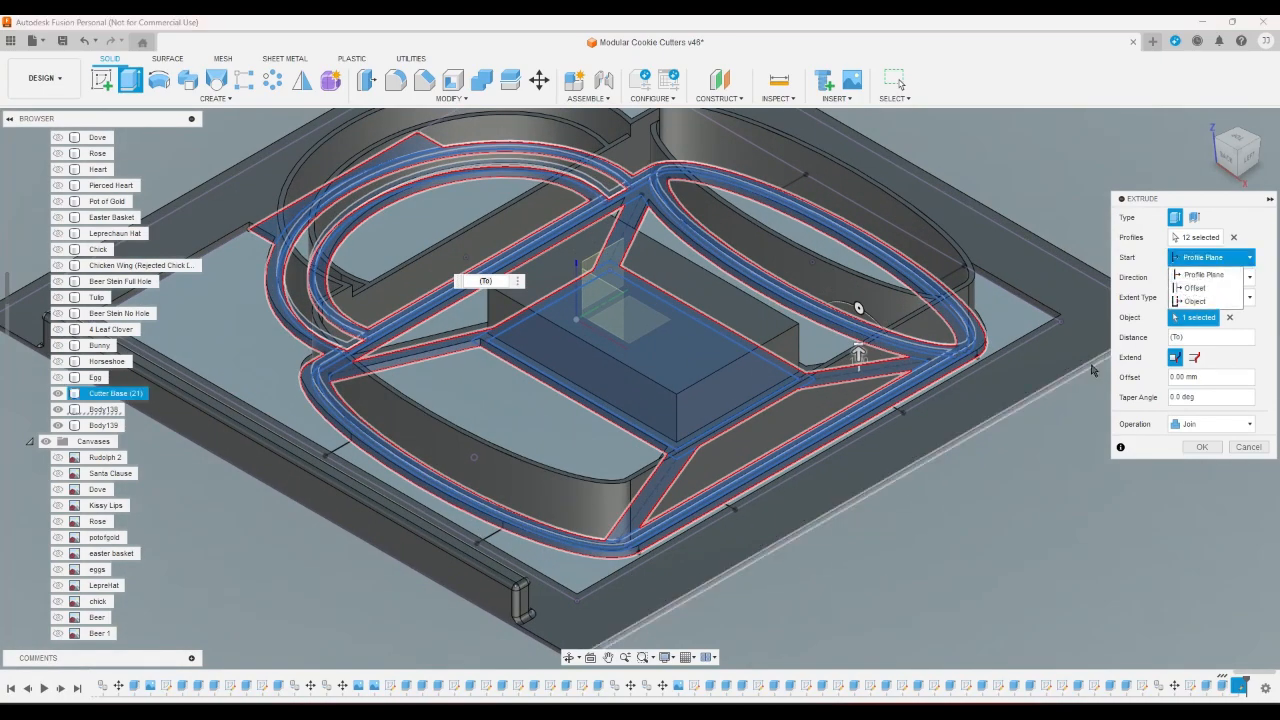
left_click(1194, 239)
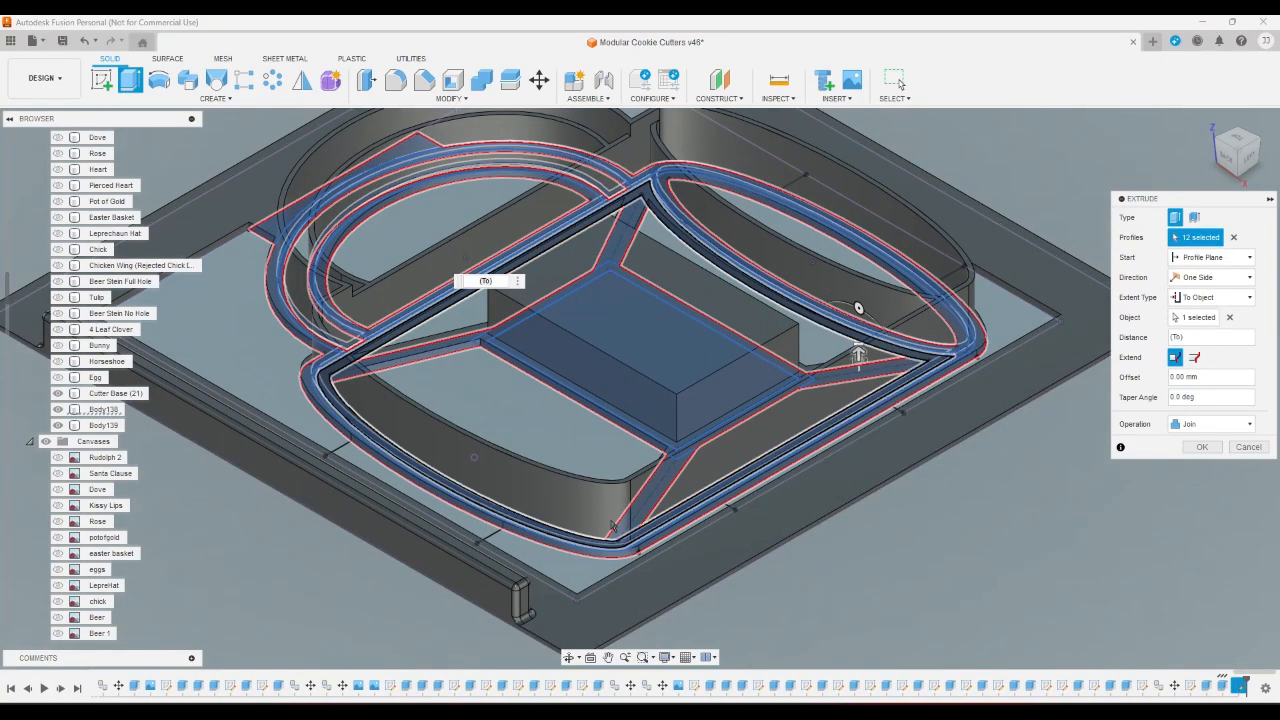
left_click(463, 530)
left_click(1241, 141)
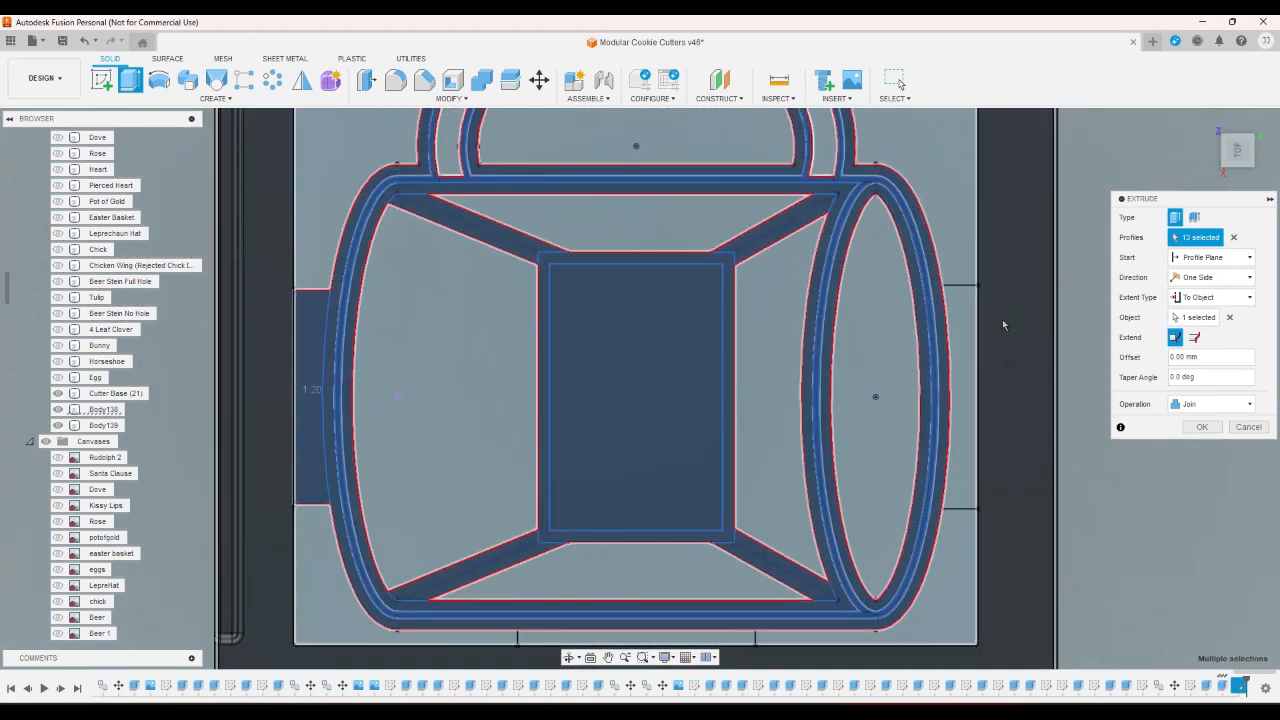
left_click(970, 333)
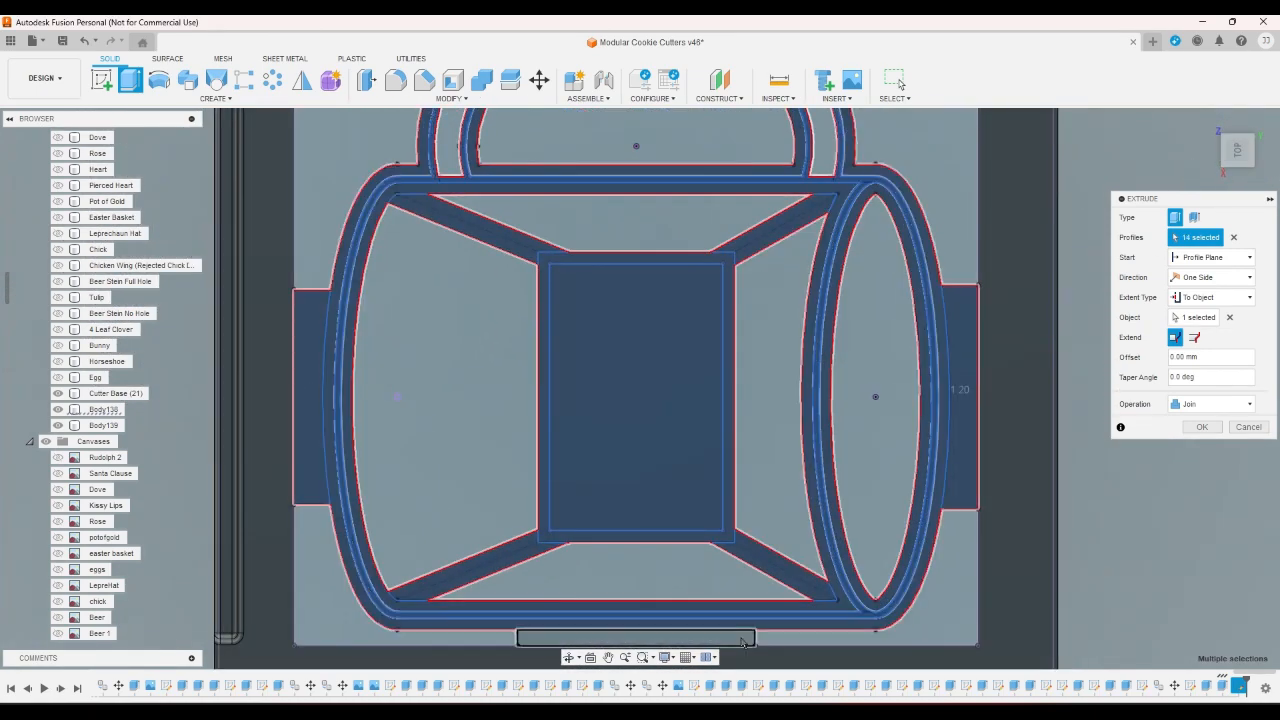
left_click(636, 638)
scroll(720, 460, "down", 5)
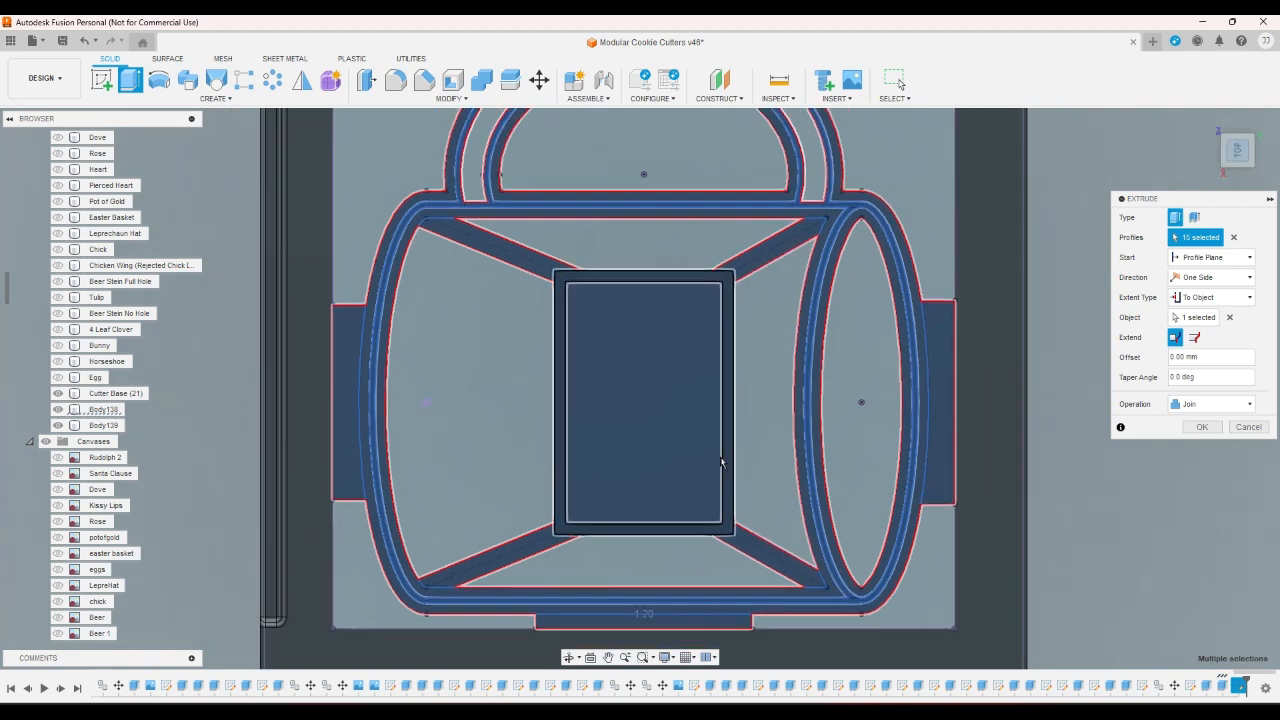
scroll(720, 460, "up", 2)
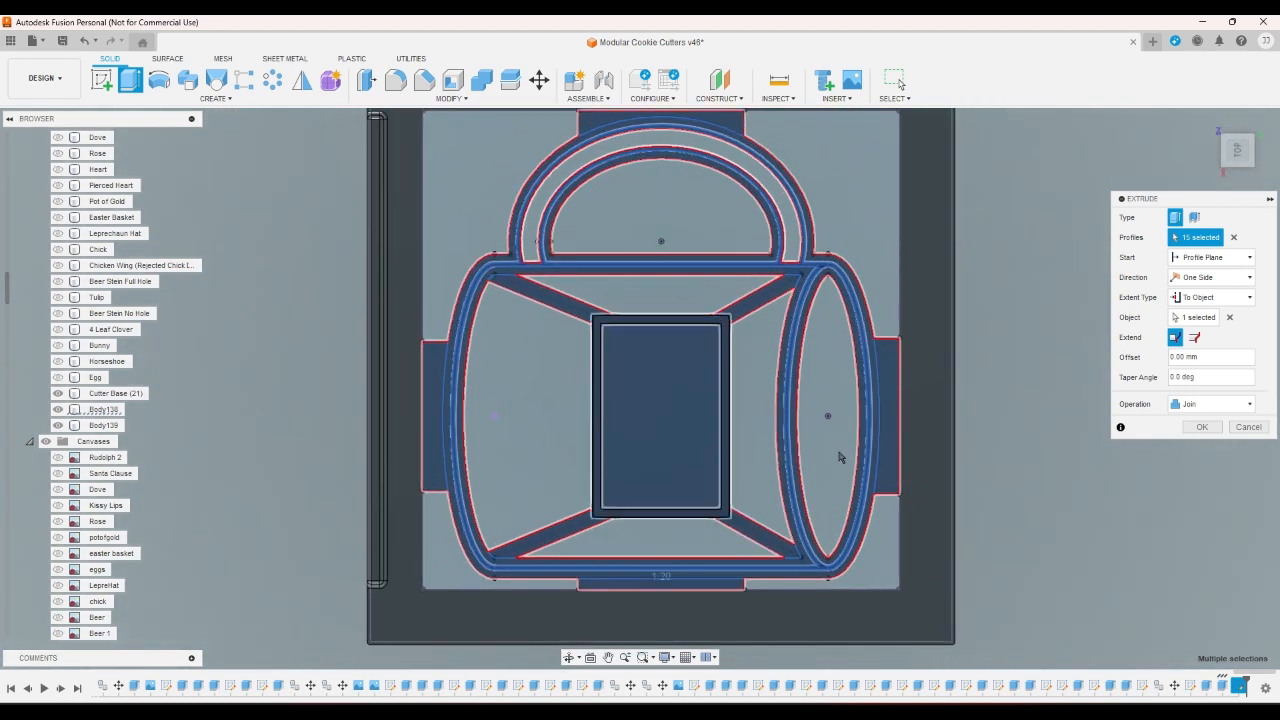
left_click(1187, 433)
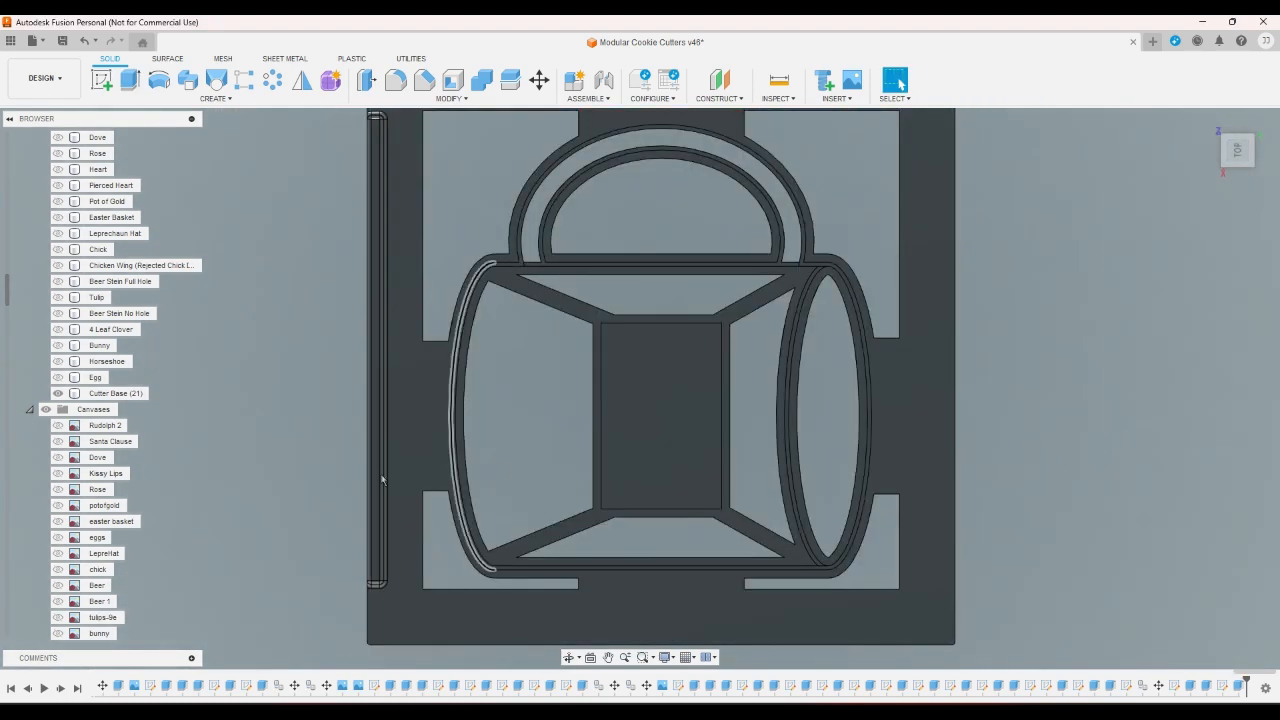
Show Sketch108 with the #1 MOM lettering and hide the Cutter Base (21) body
left_click(58, 395)
left_click(58, 395)
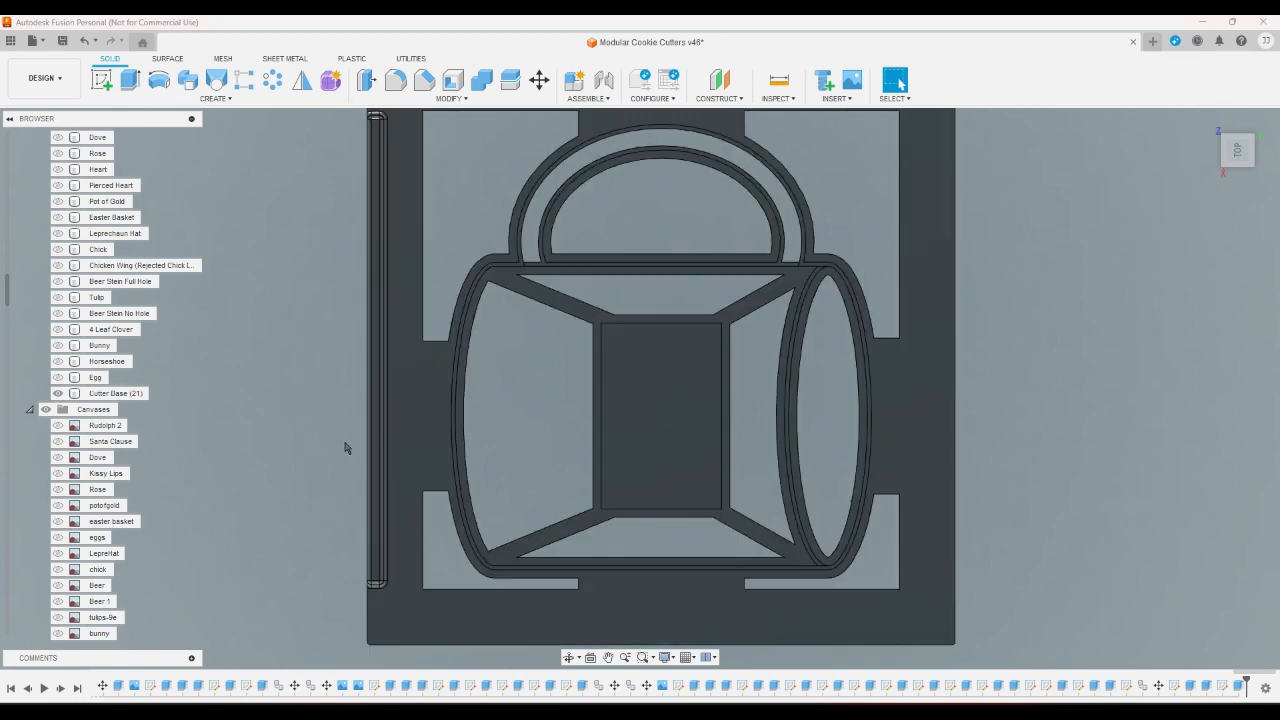
left_click(1245, 135)
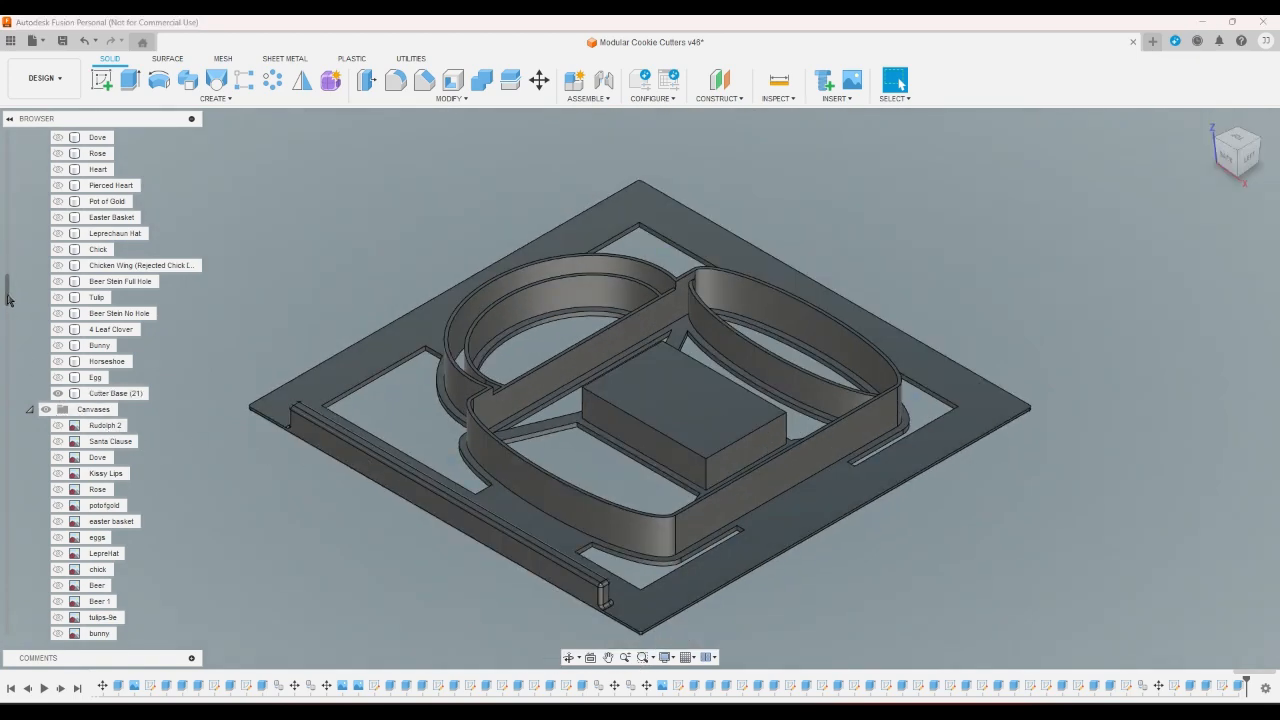
left_click_drag(8, 298, 22, 640)
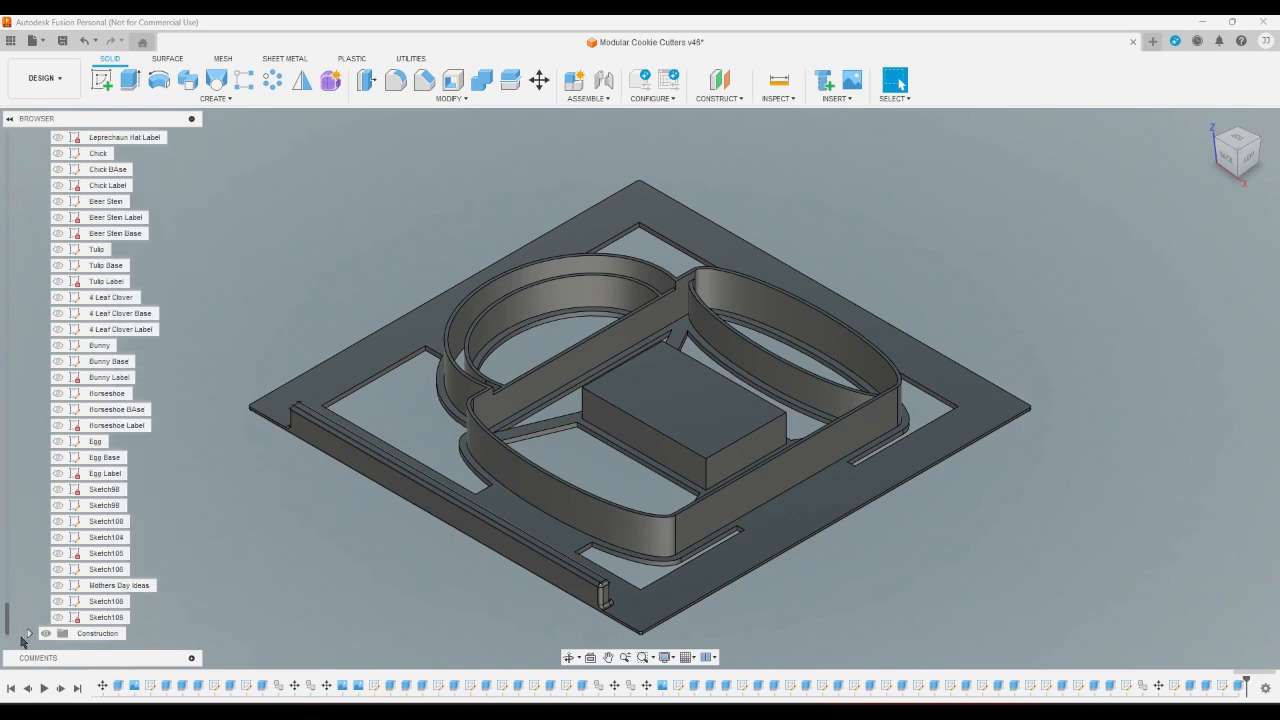
left_click(58, 601)
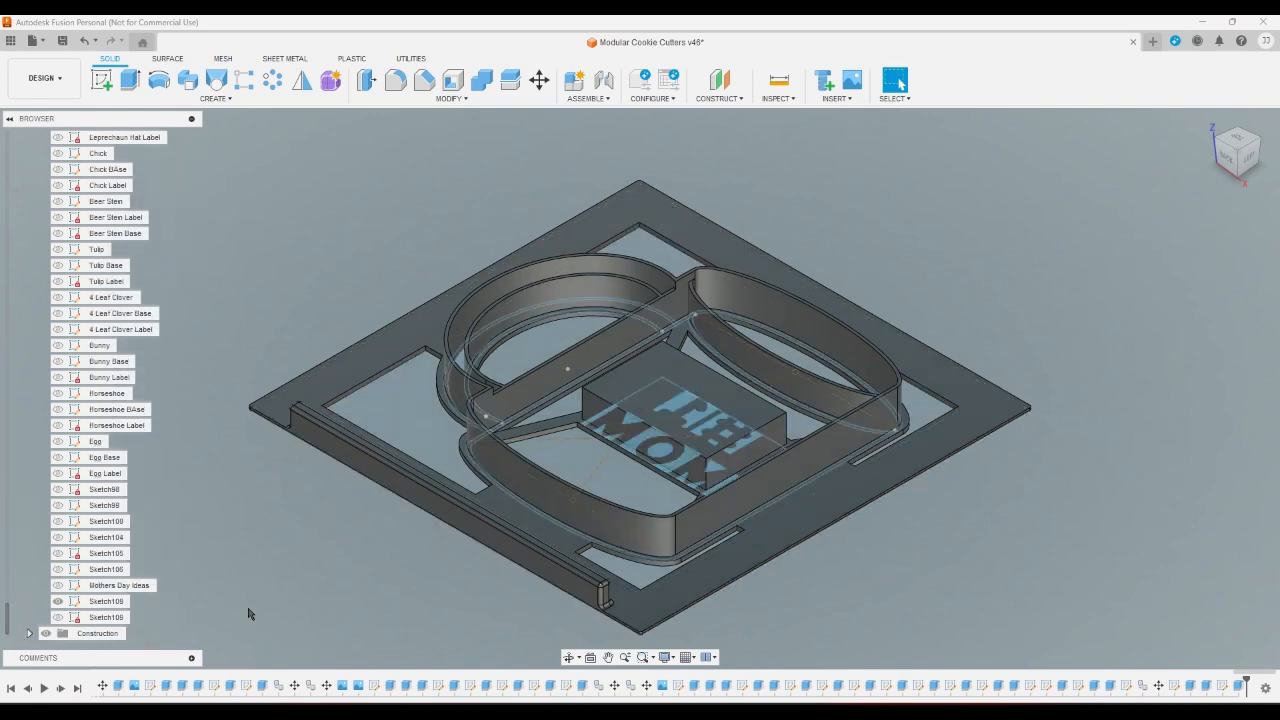
mouse_move(7, 620)
left_mouse_down()
mouse_move(3, 197)
mouse_move(7, 347)
mouse_move(5, 314)
left_mouse_up()
left_click(57, 281)
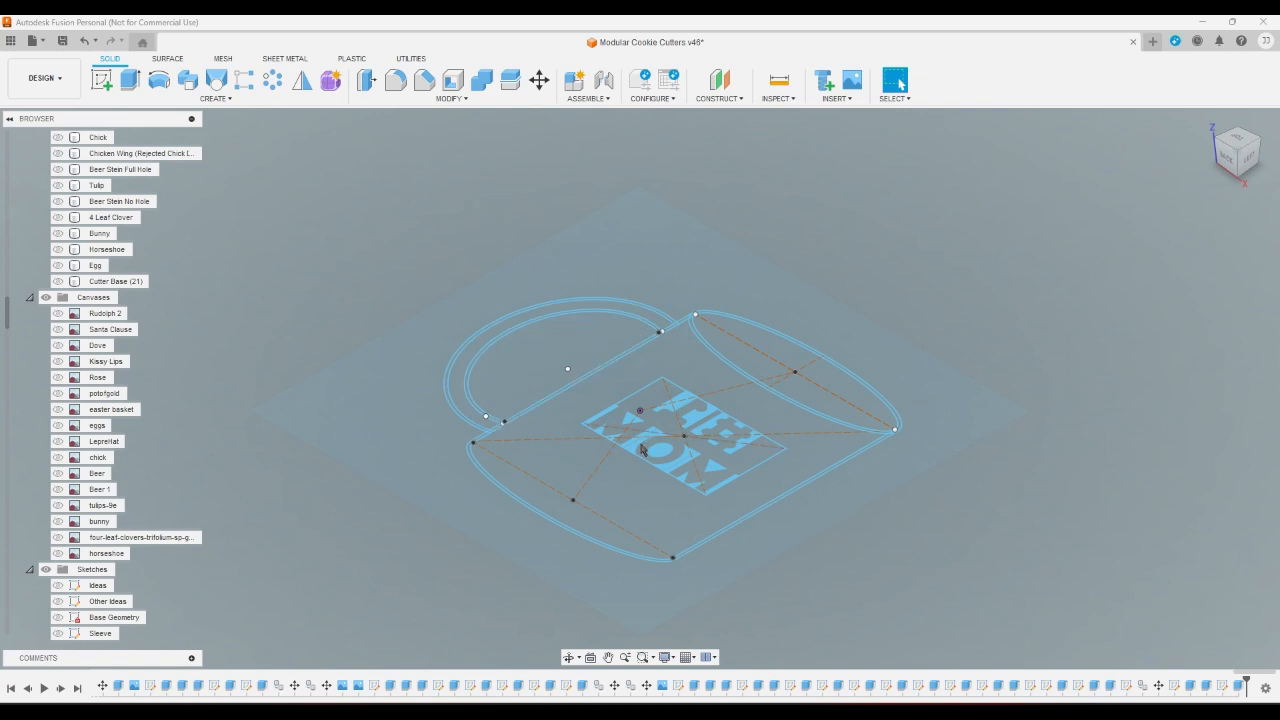
Select the #1 MOM sketch text and show the Cutter Base (21) body again
scroll(850, 570, "up", 5)
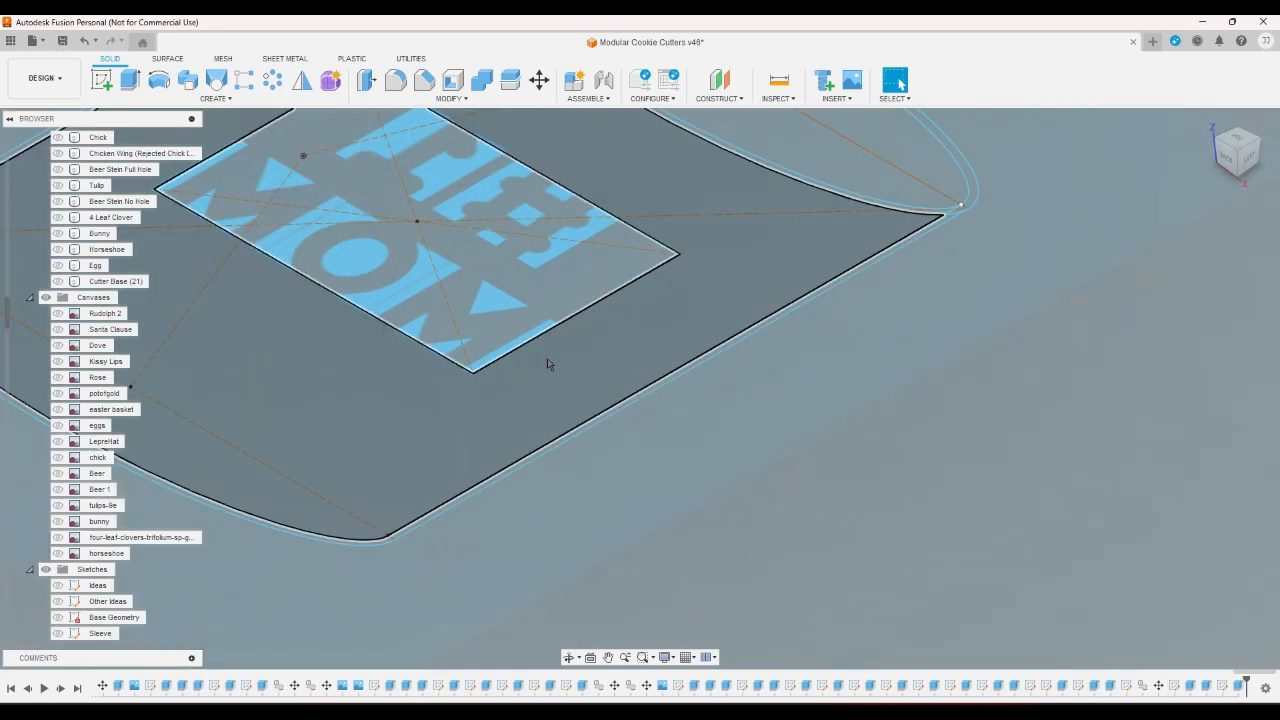
scroll(1009, 595, "down", 1)
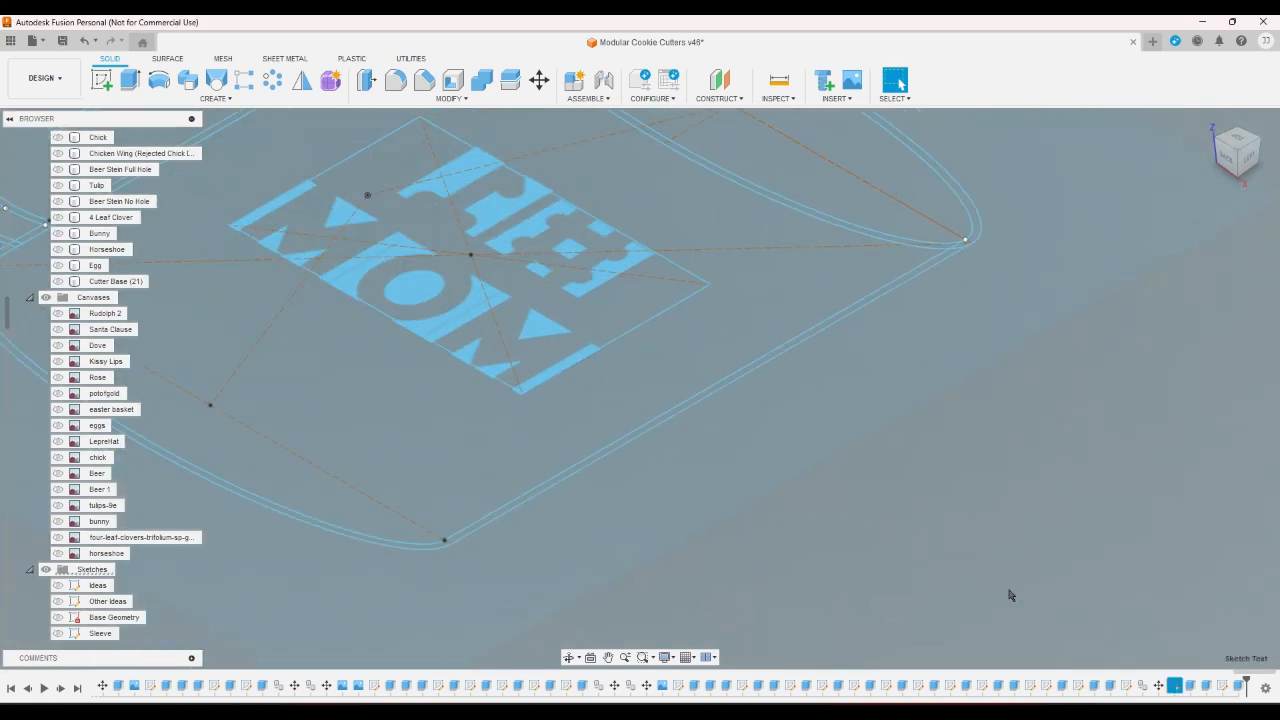
left_click(1241, 183)
scroll(1041, 539, "down", 3)
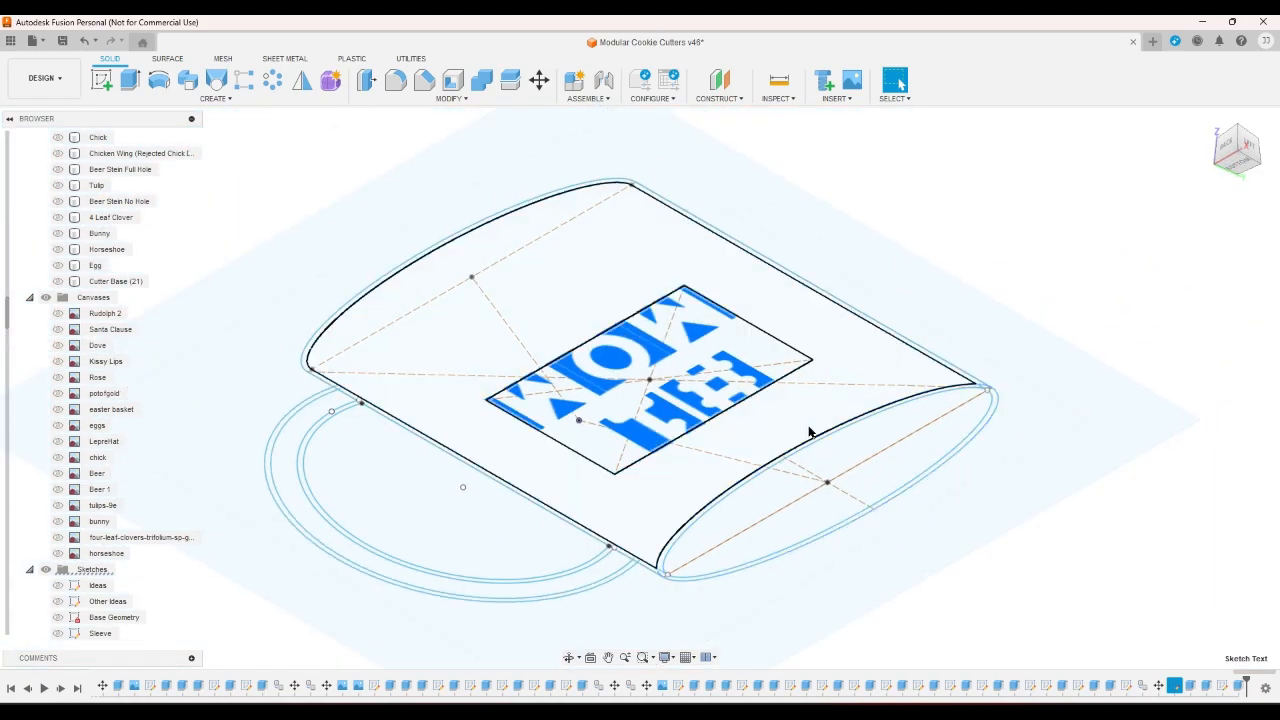
left_click(737, 373)
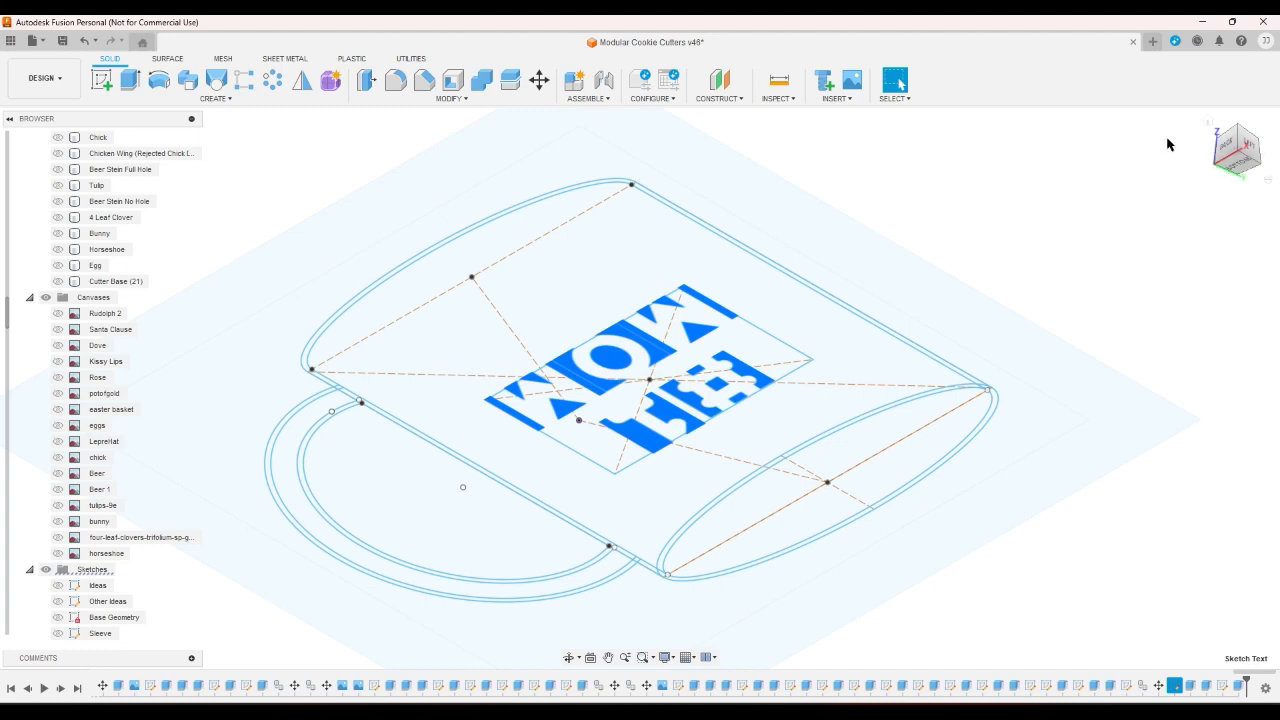
left_click(1208, 122)
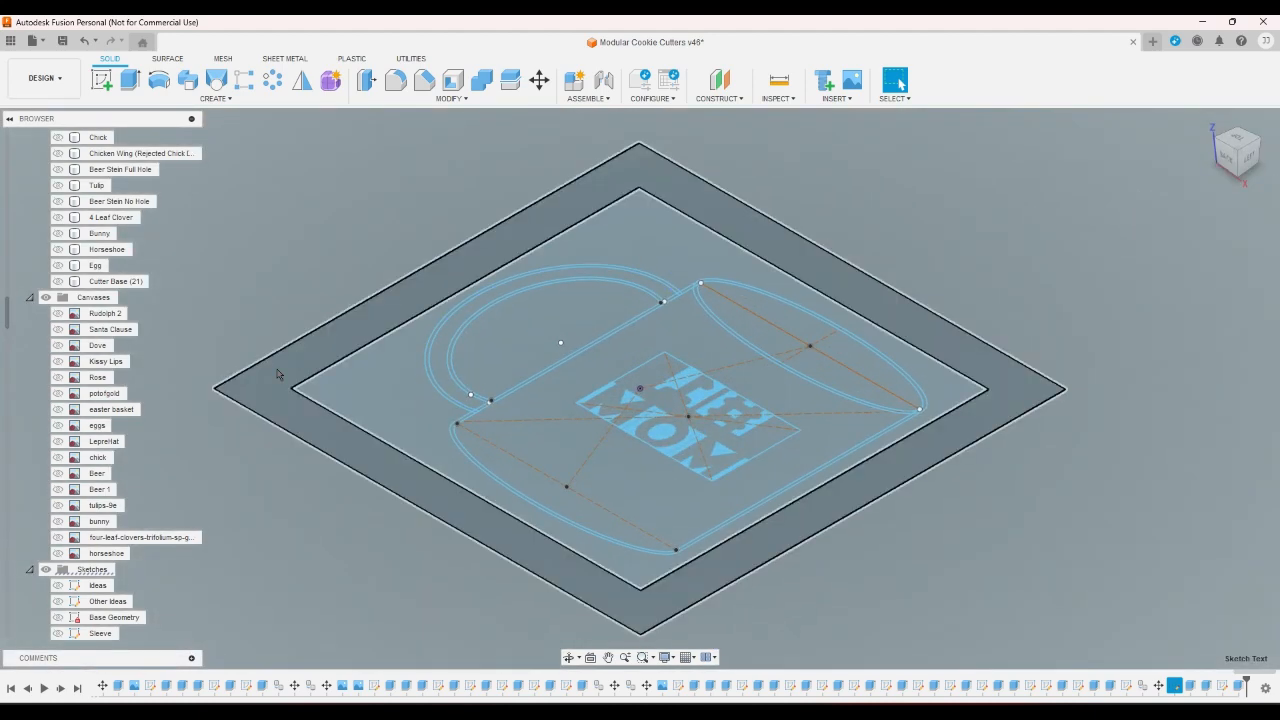
left_click(58, 281)
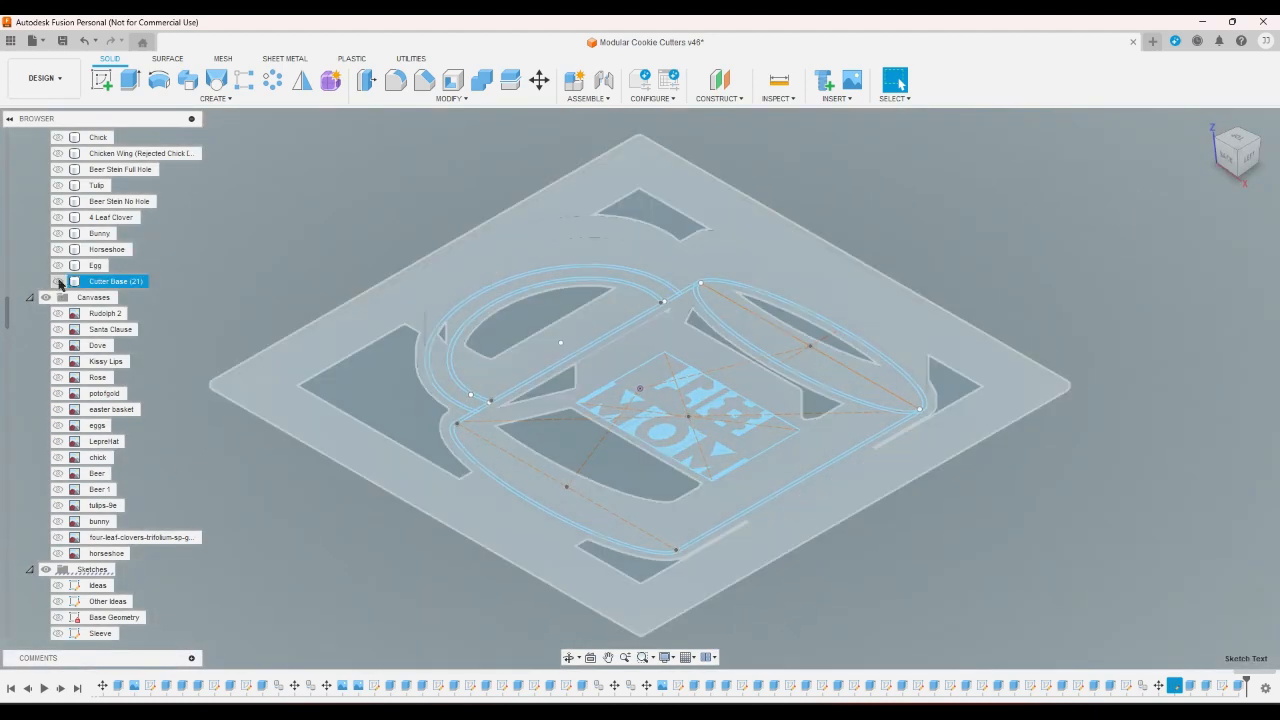
left_click(58, 281)
left_click(58, 281)
Extrude the #1 MOM text as a 6 mm deep cut into the central block, starting from the block's top face
left_click(131, 86)
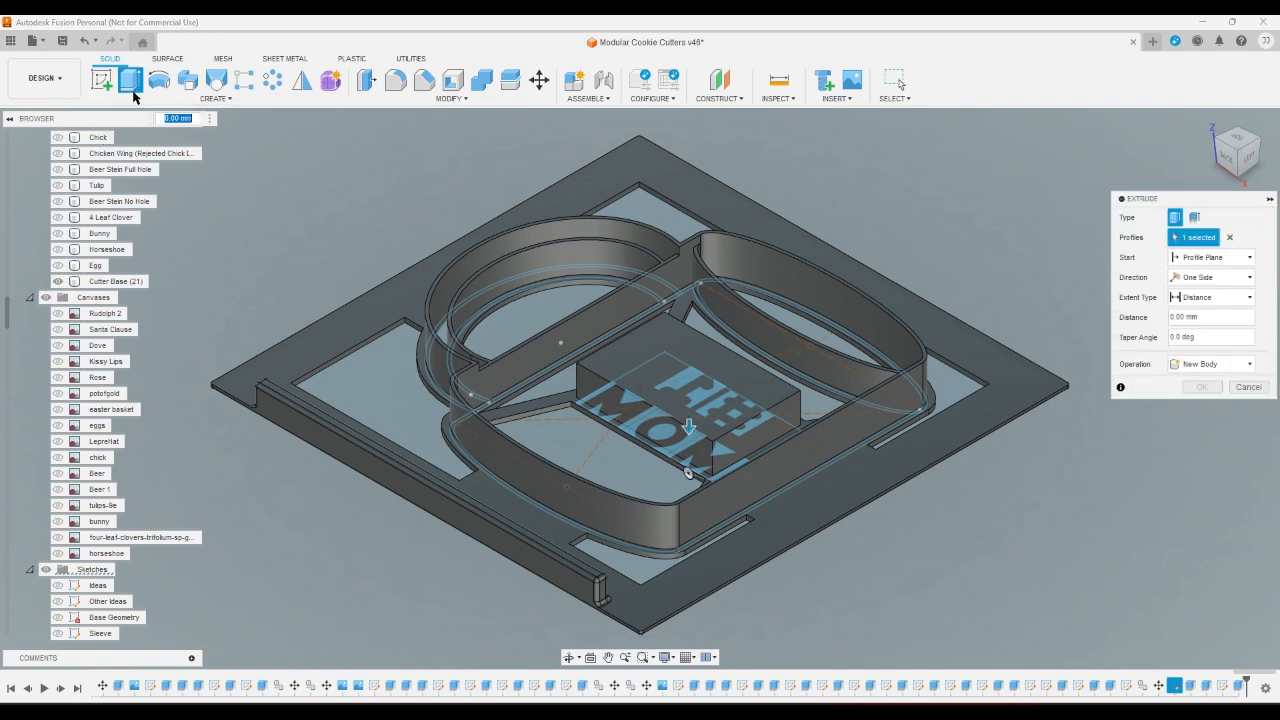
left_click(1210, 257)
left_click(1200, 299)
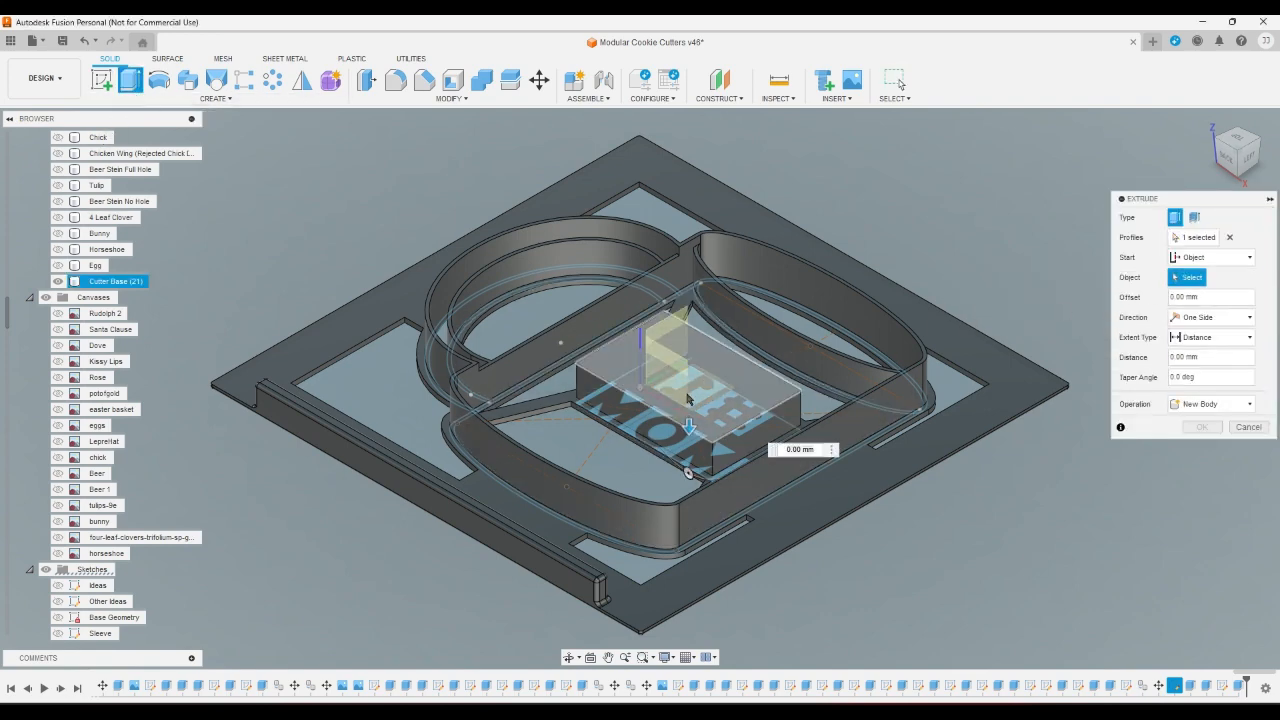
left_click(735, 372)
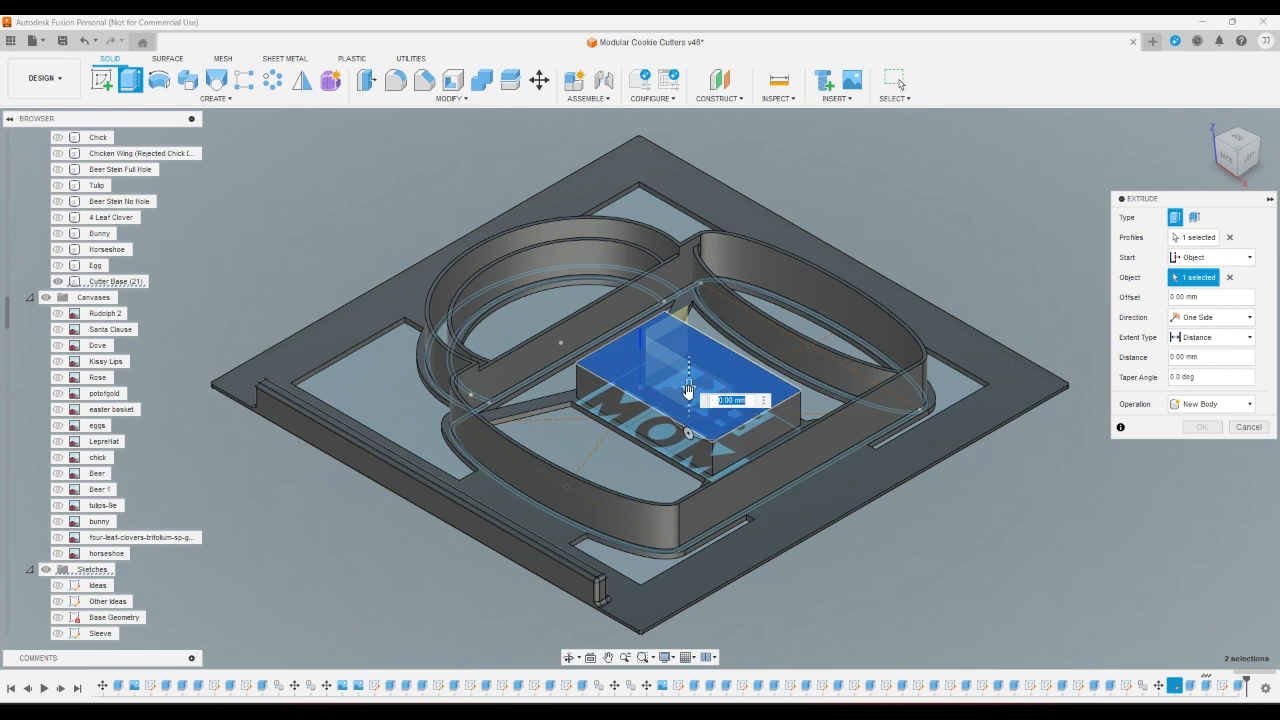
type("1")
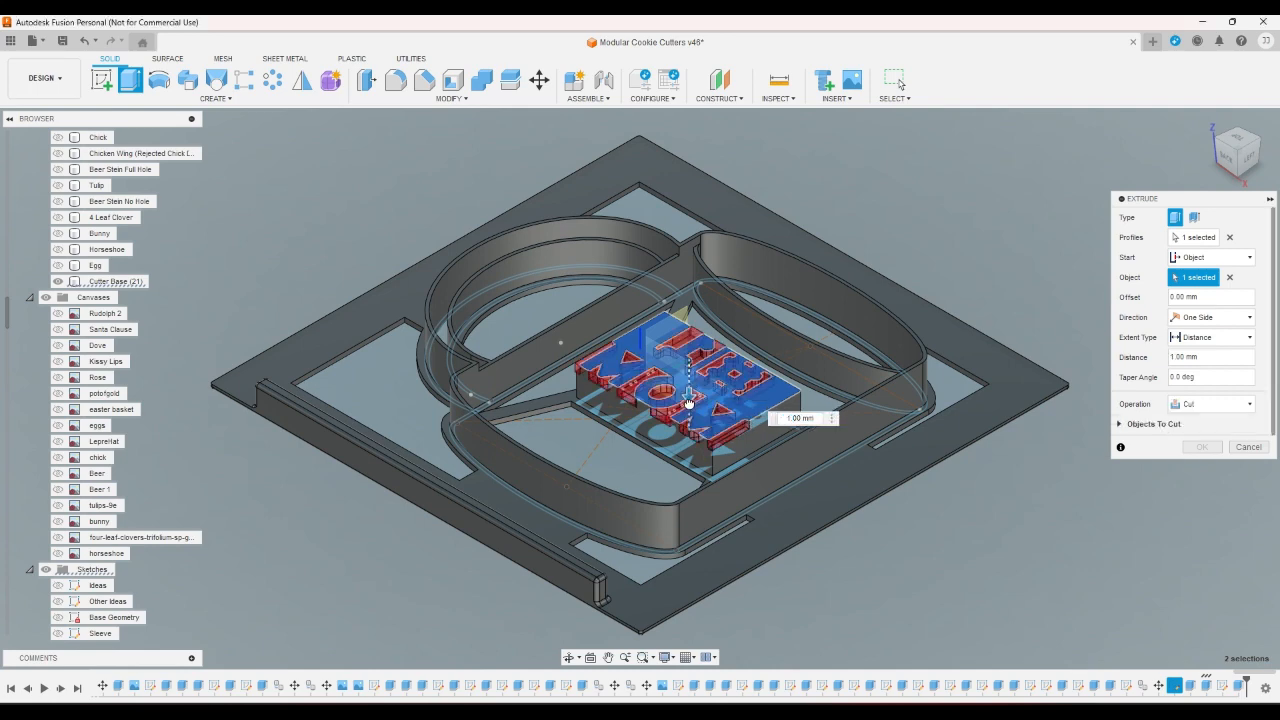
left_click_drag(688, 402, 693, 431)
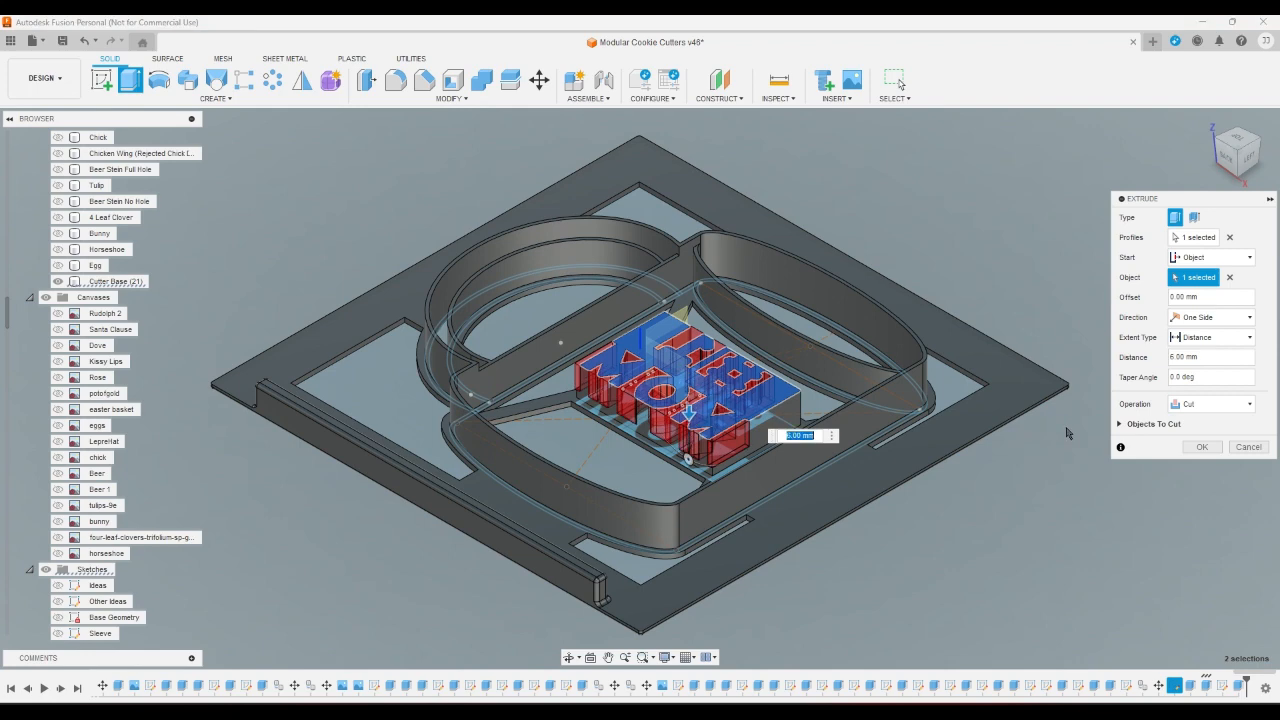
left_click(1200, 447)
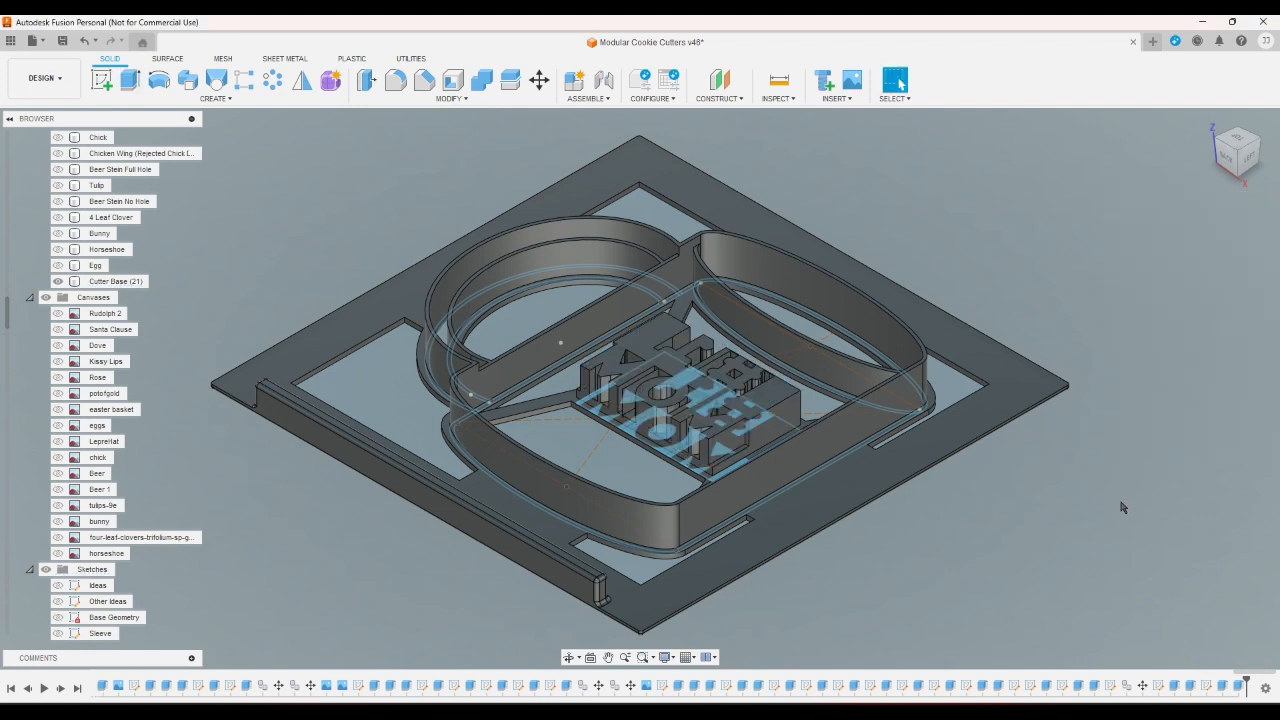
left_click(1238, 146)
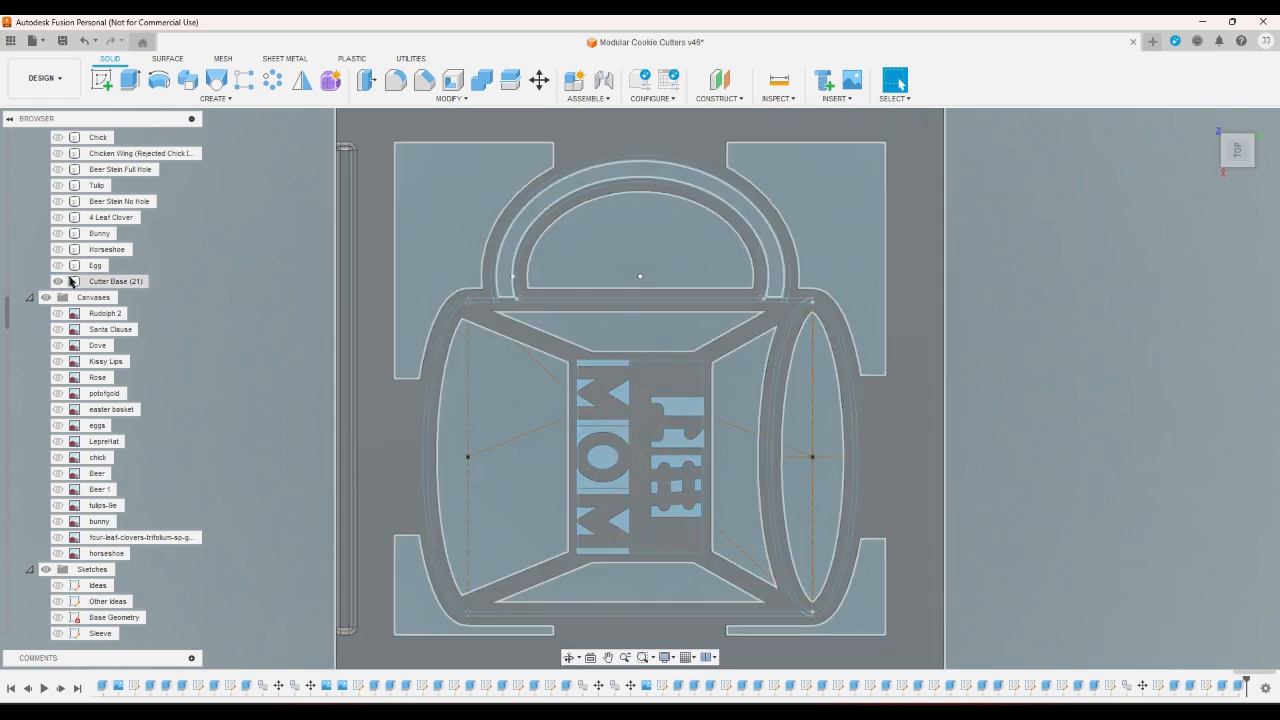
Edit Sketch108 and draw rectangles of about 7 by 10.7 mm in the text frame's corners on both sides of the #1 text
mouse_move(18, 330)
left_mouse_down()
mouse_move(28, 612)
mouse_move(29, 598)
left_mouse_up()
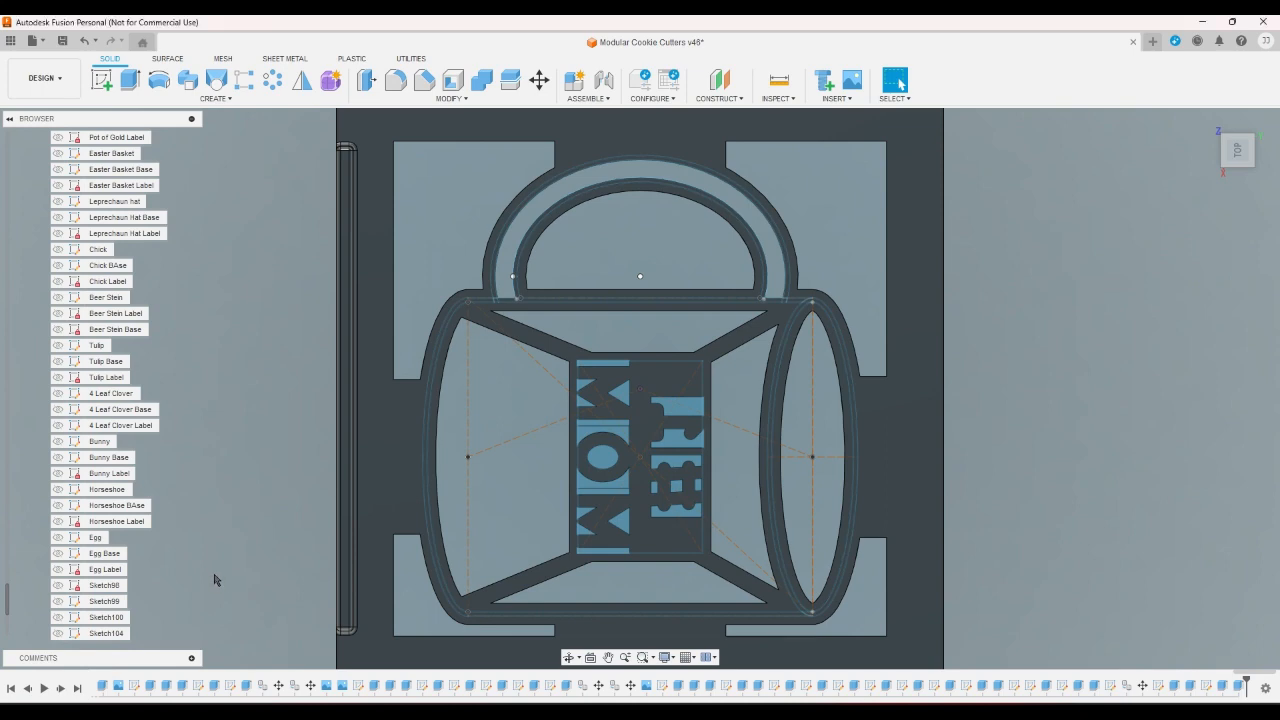
left_click_drag(6, 601, 9, 627)
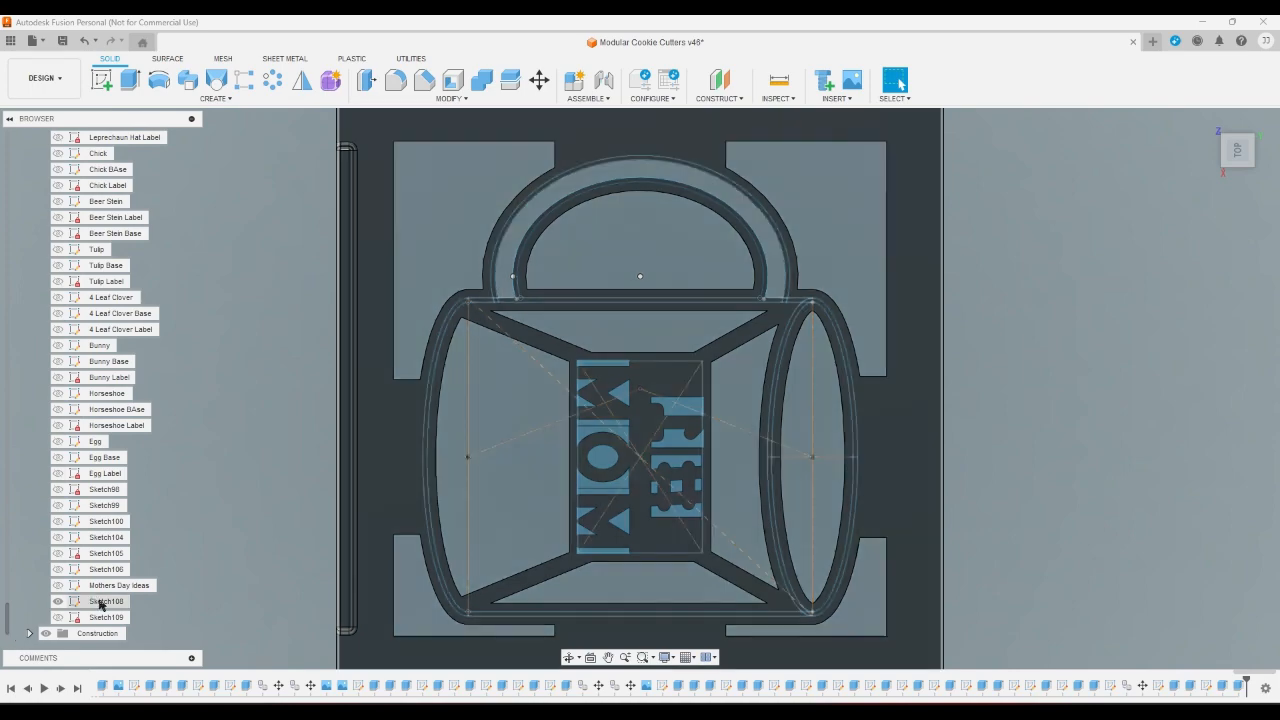
double_click(101, 602)
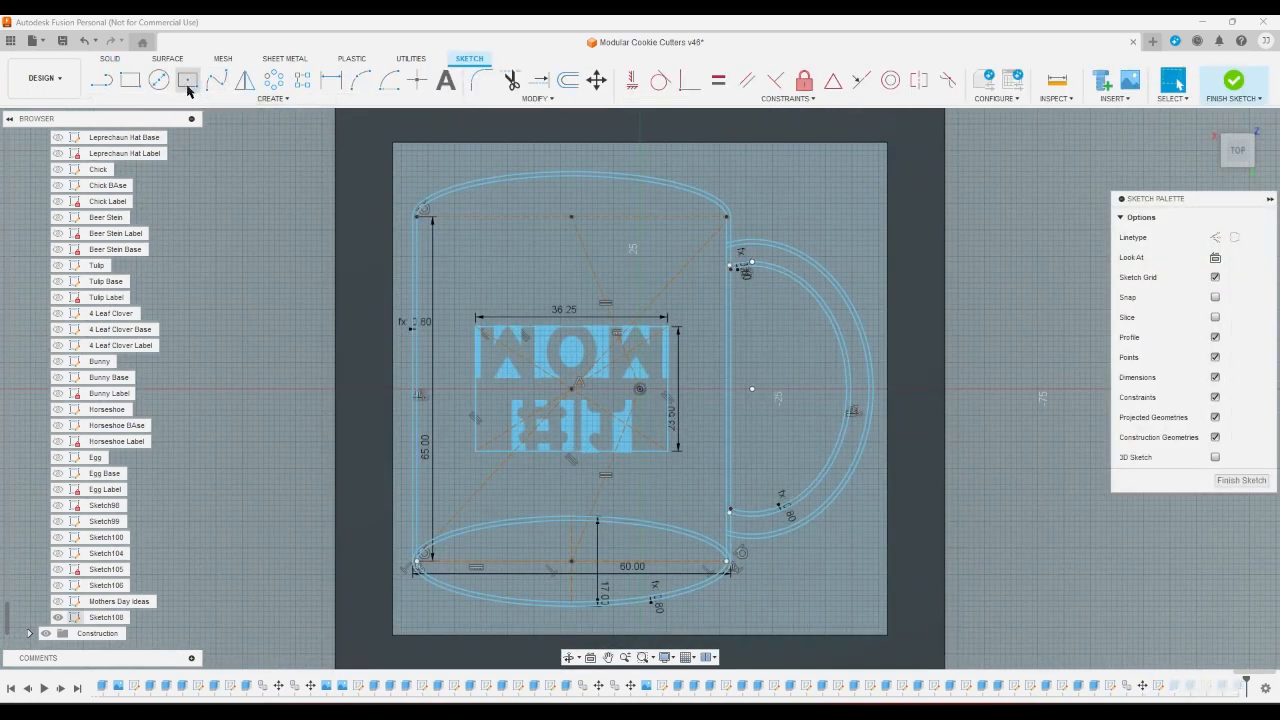
left_click(130, 80)
scroll(545, 345, "up", 3)
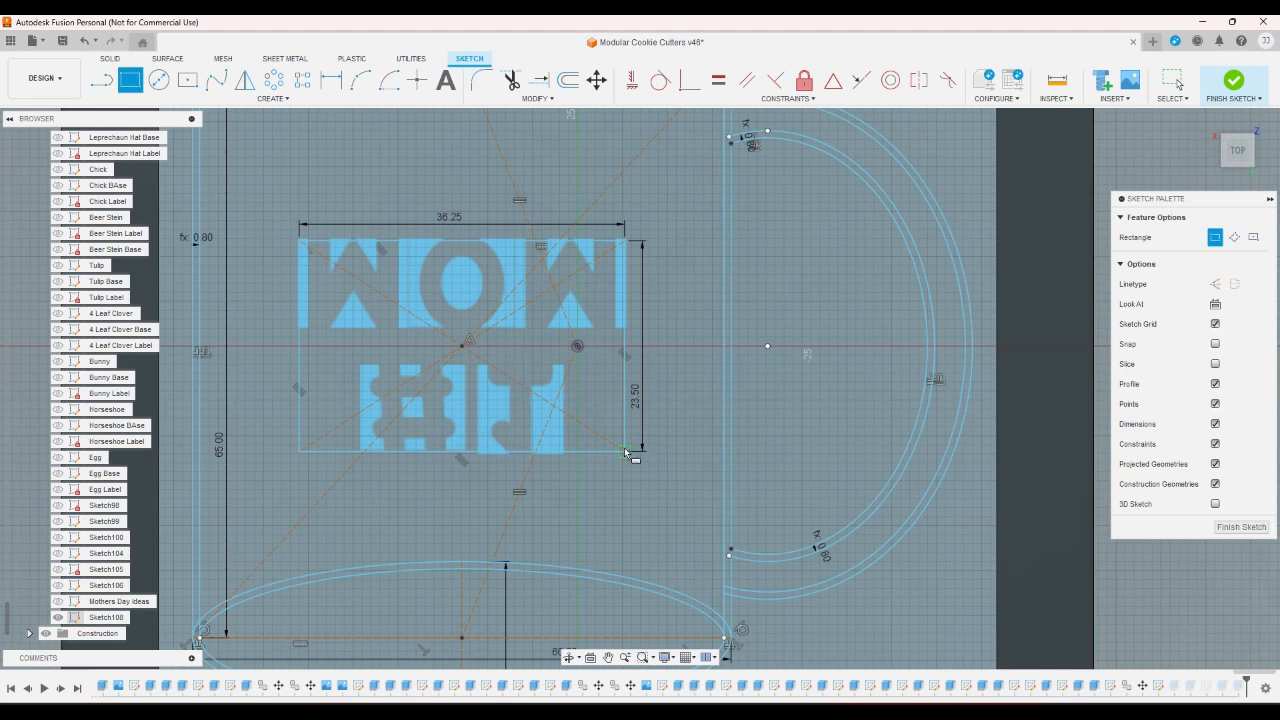
left_click(626, 450)
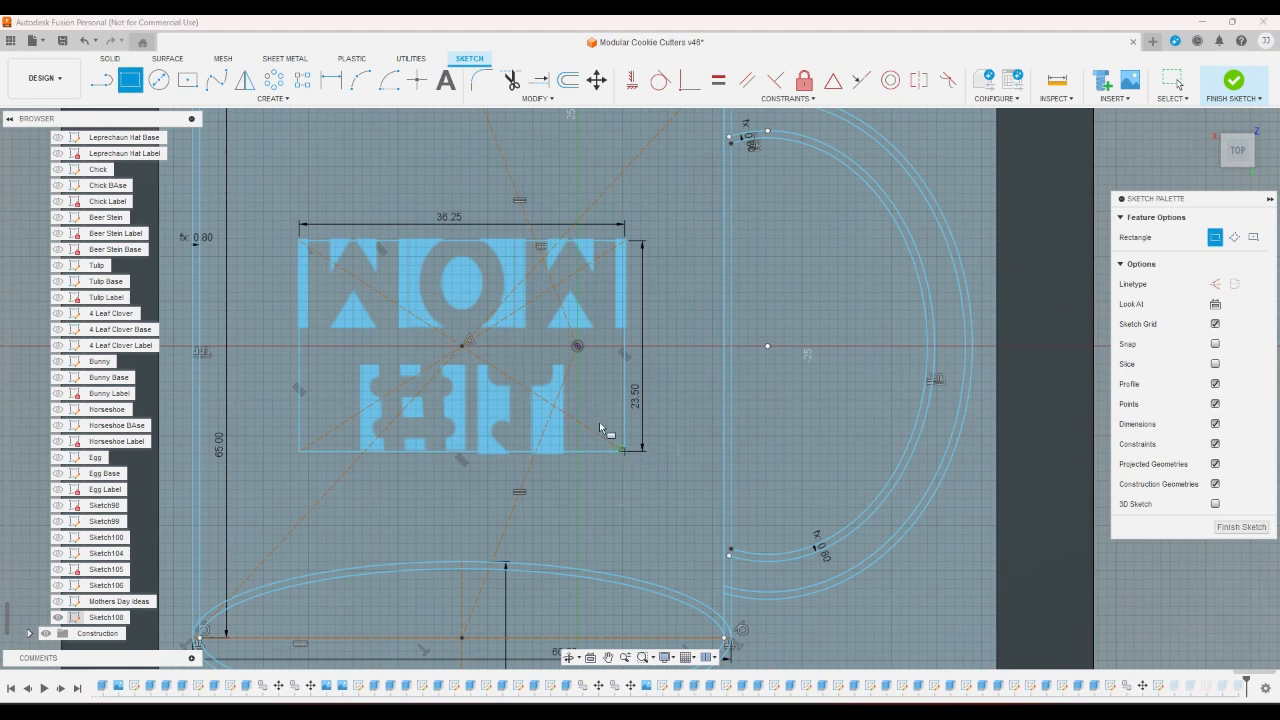
left_click(561, 355)
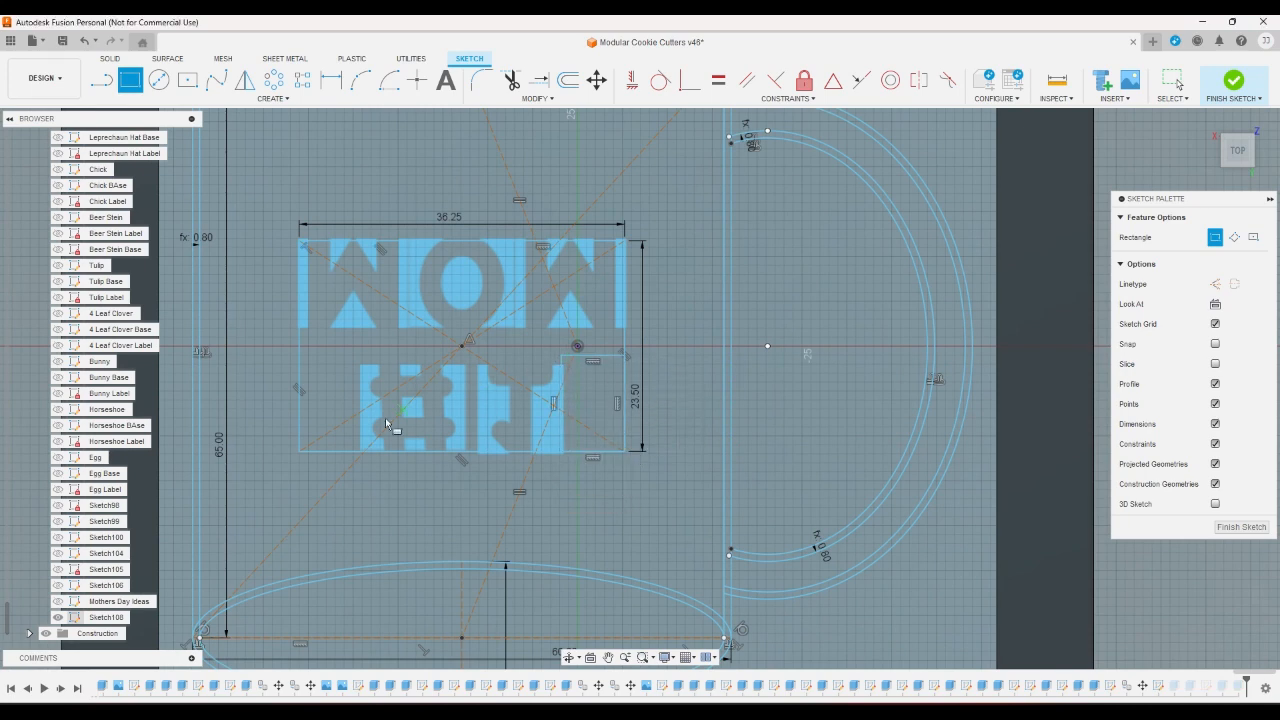
left_click(300, 452)
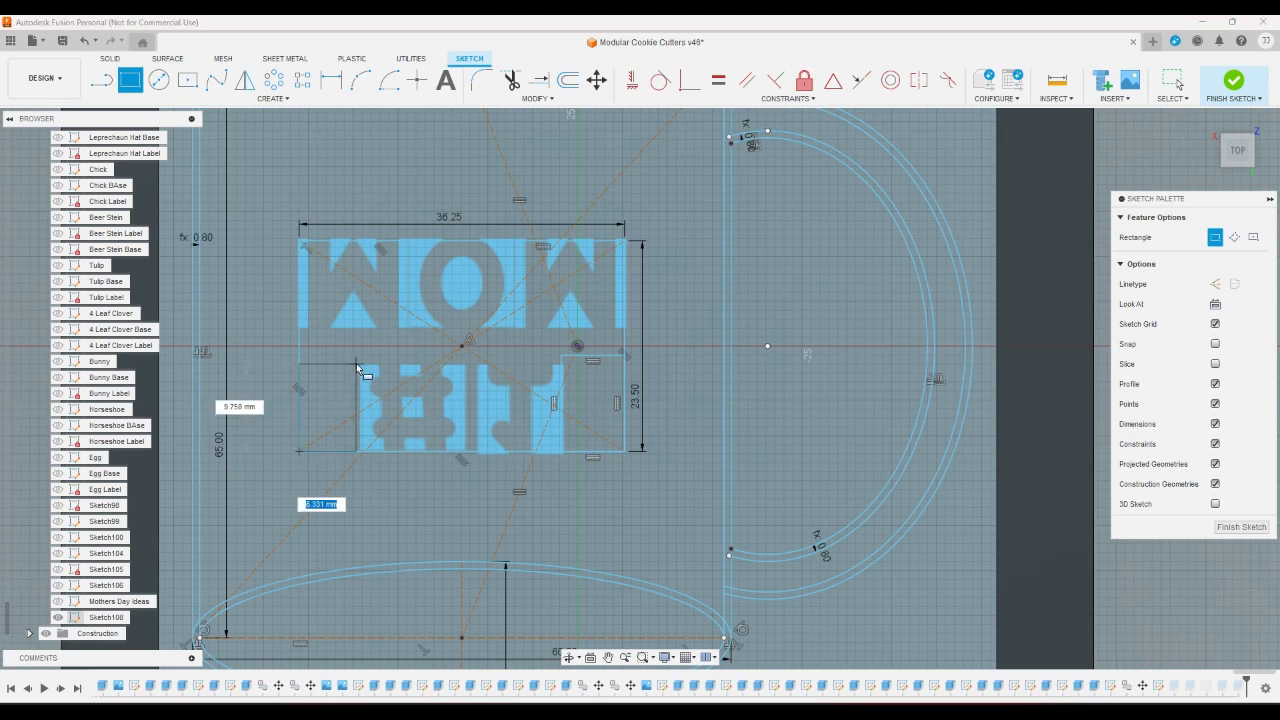
left_click(362, 357)
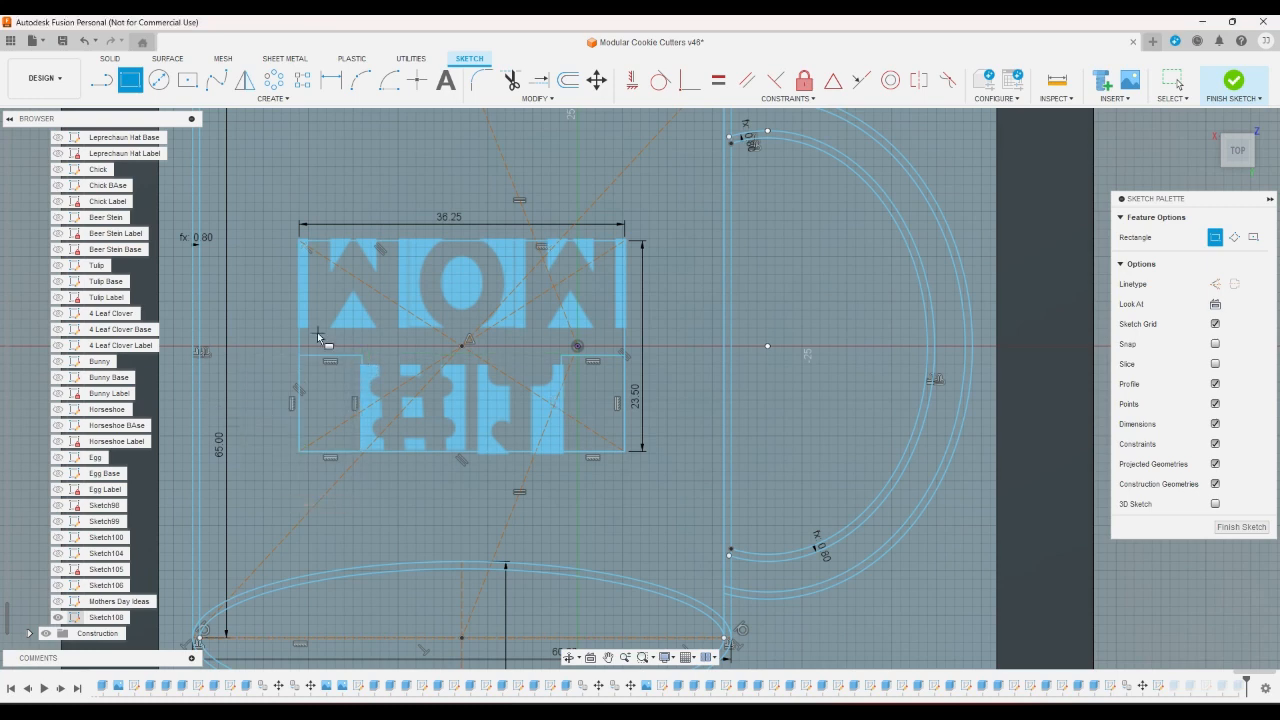
Draw a rectangle across the full width of the text frame, covering the gap between the MOM and #1 lines
scroll(315, 331, "up", 4)
left_click(288, 325)
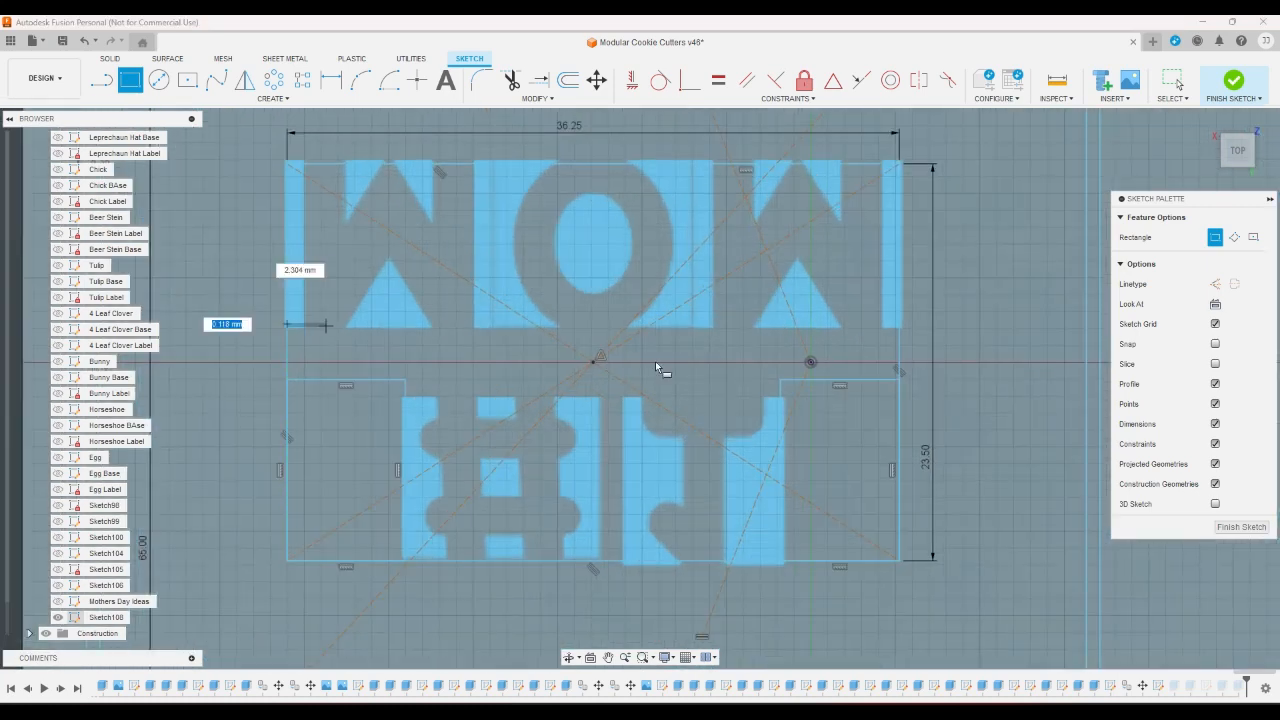
left_click(899, 381)
right_click(964, 381)
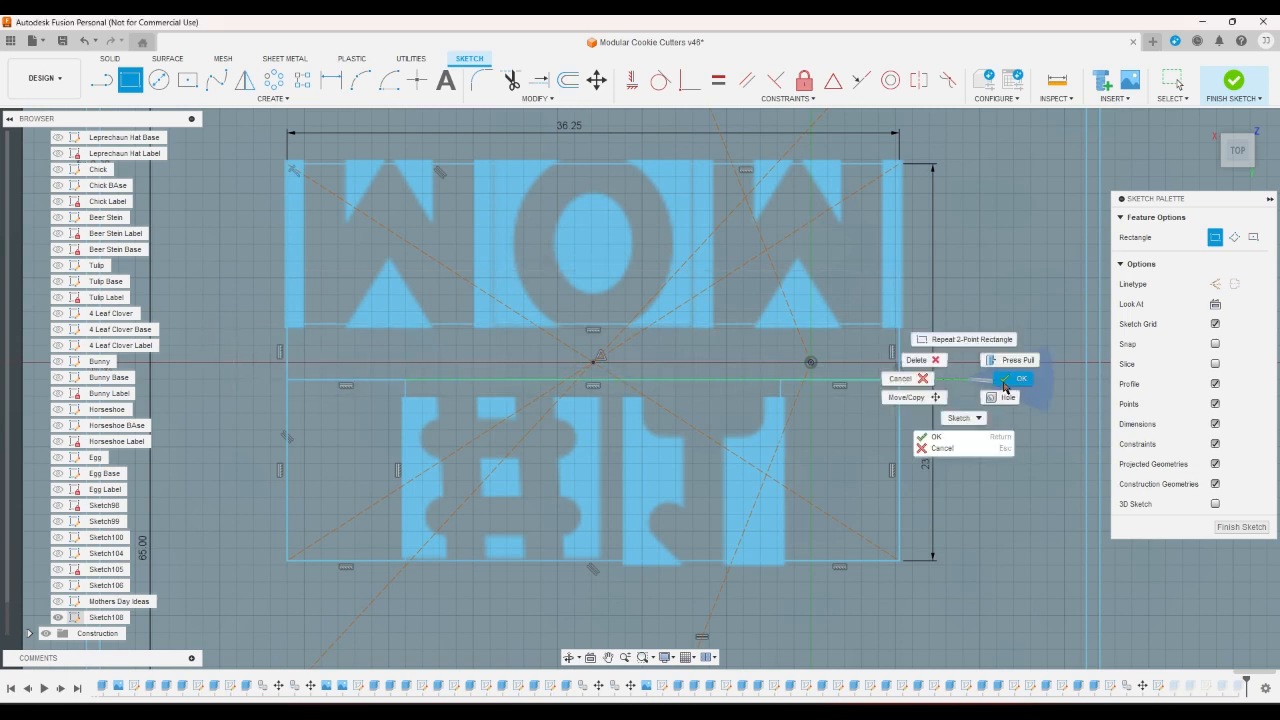
left_click(1003, 385)
scroll(808, 373, "up", 3)
scroll(792, 385, "down", 3)
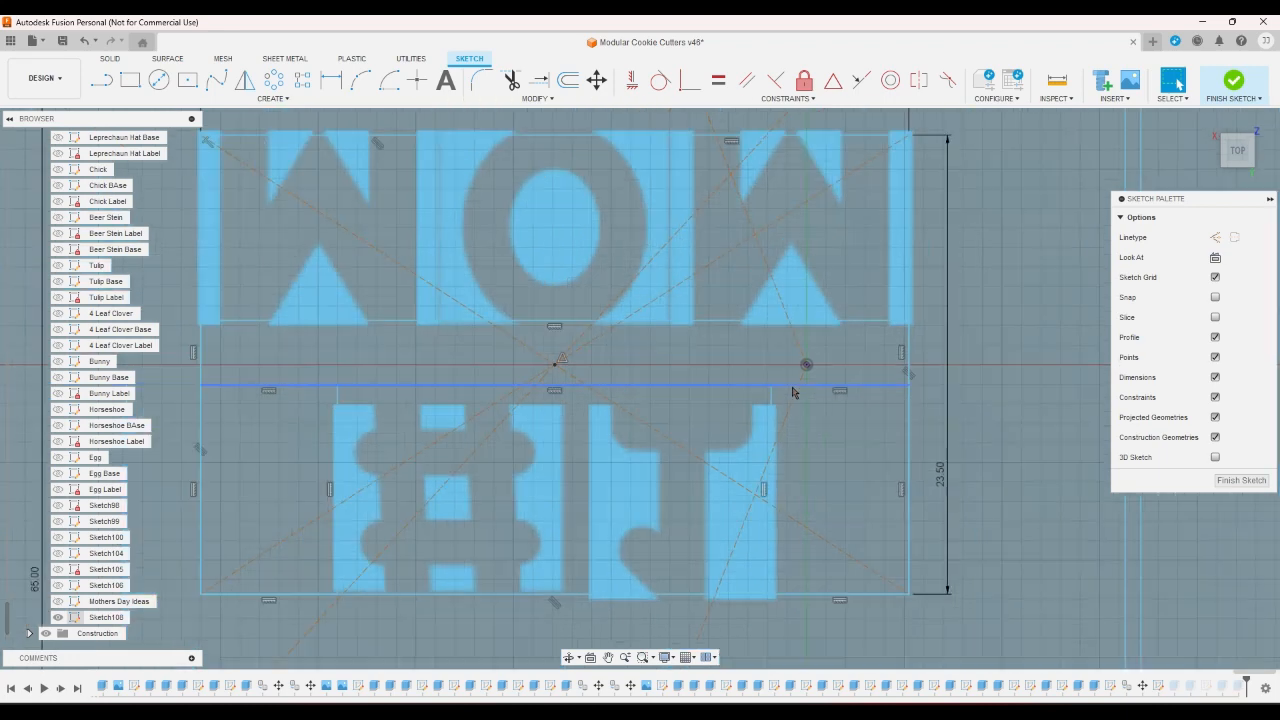
Dimension the width of the corner rectangle beside the # symbol to 7 mm
left_click(335, 84)
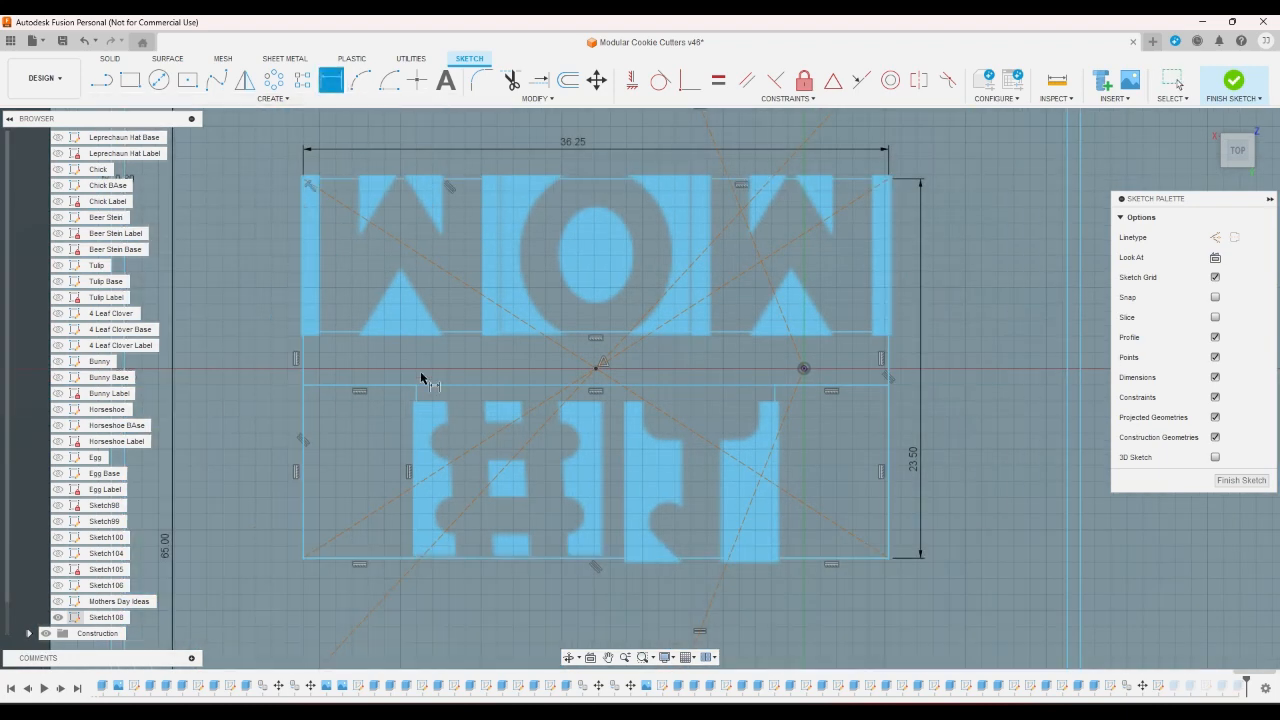
left_click(418, 400)
left_click(305, 410)
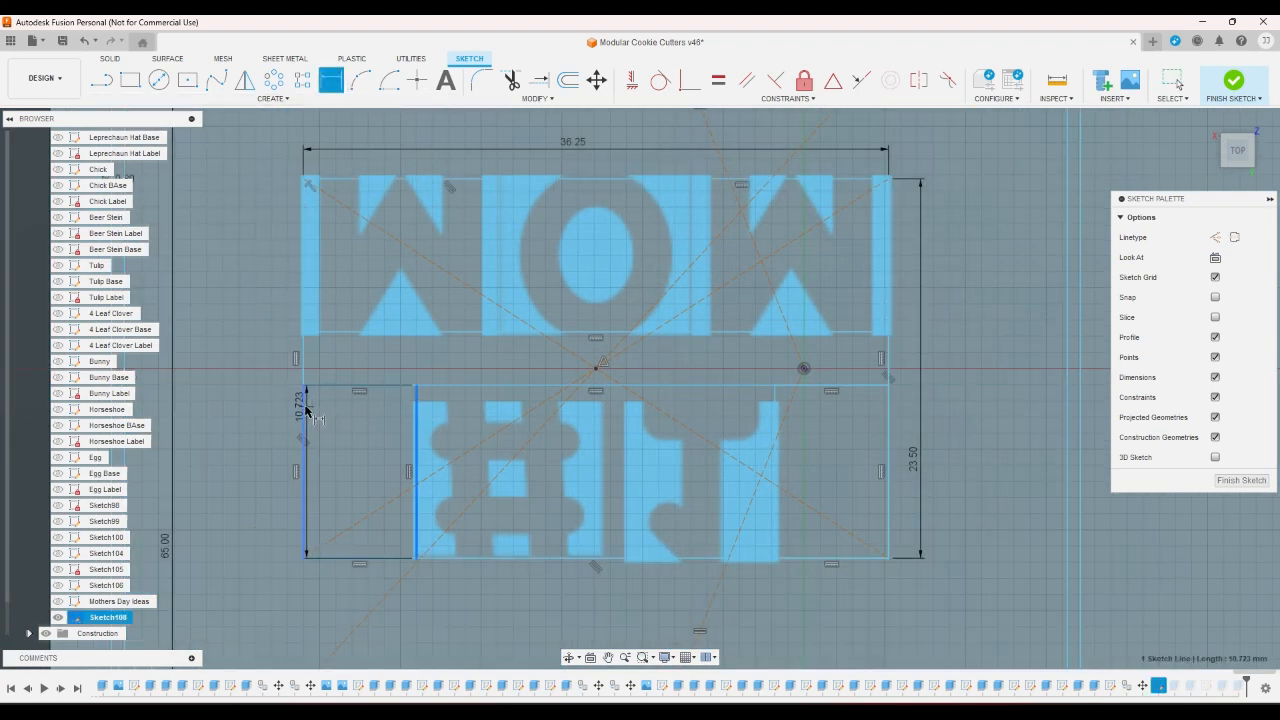
left_click(336, 414)
key("Return")
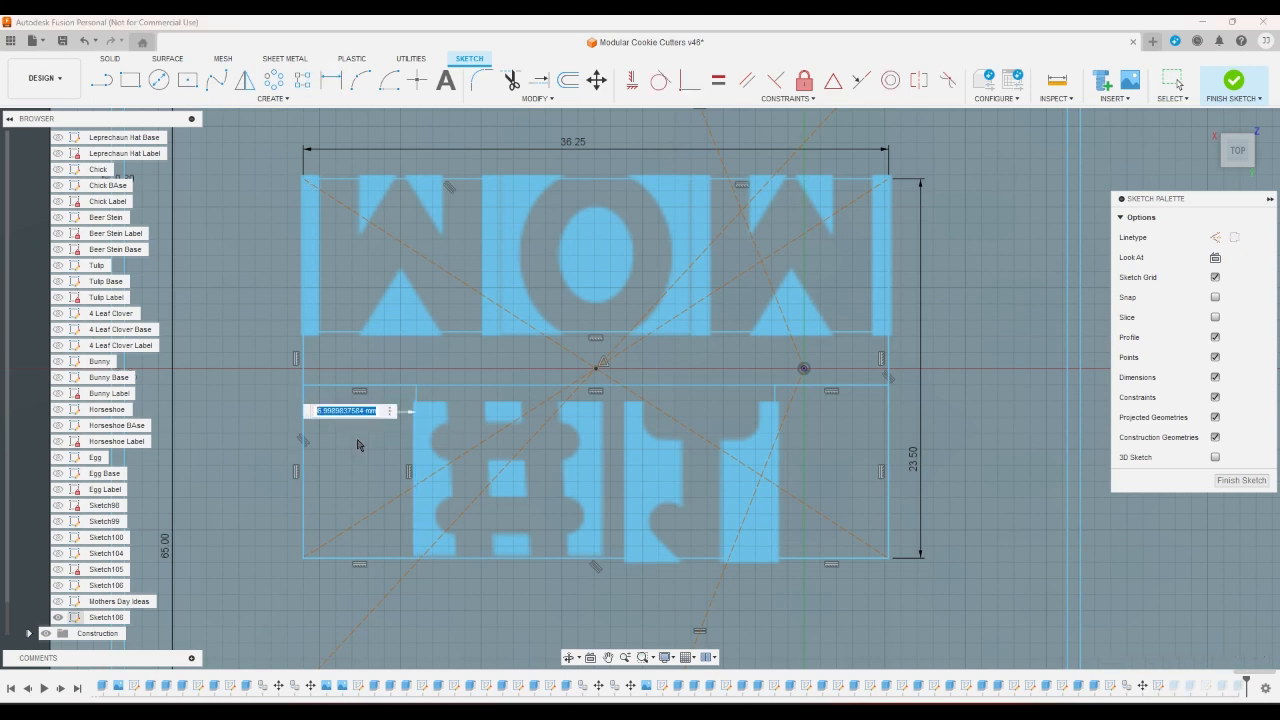
type("7")
key("Return")
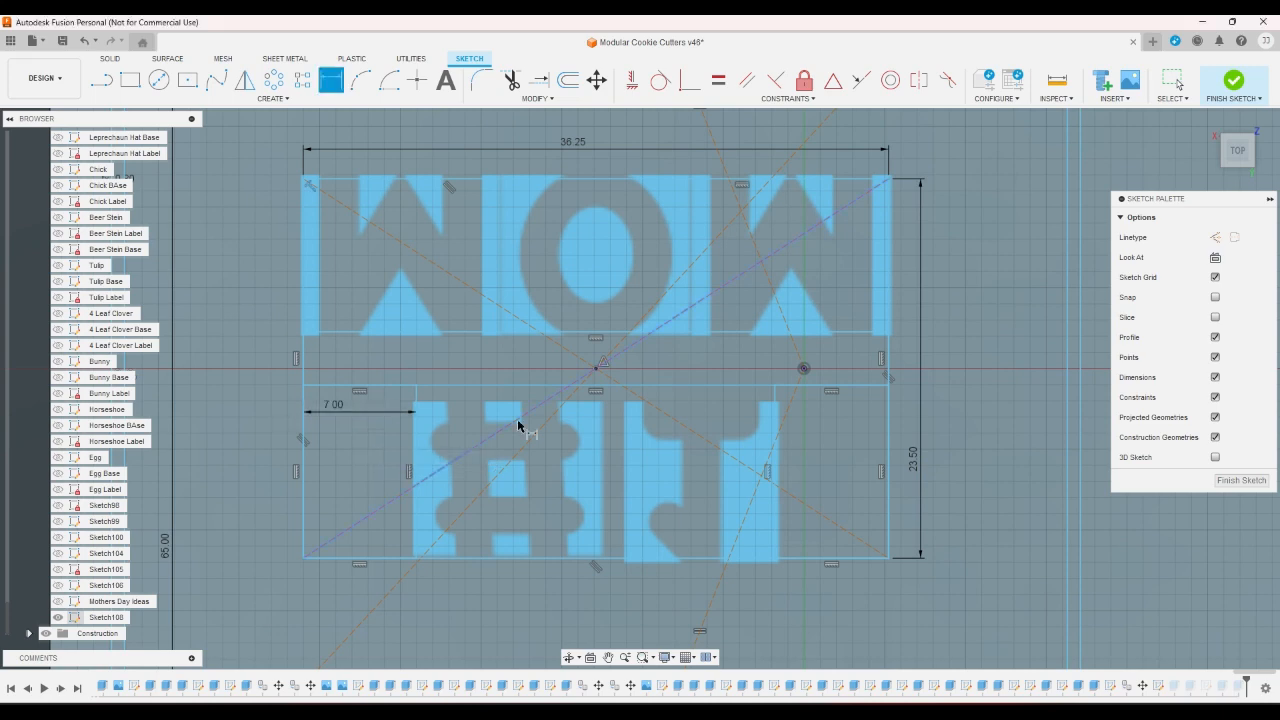
Dimension the width of the corner rectangle beside the digit 1 to 7 mm
left_click(776, 400)
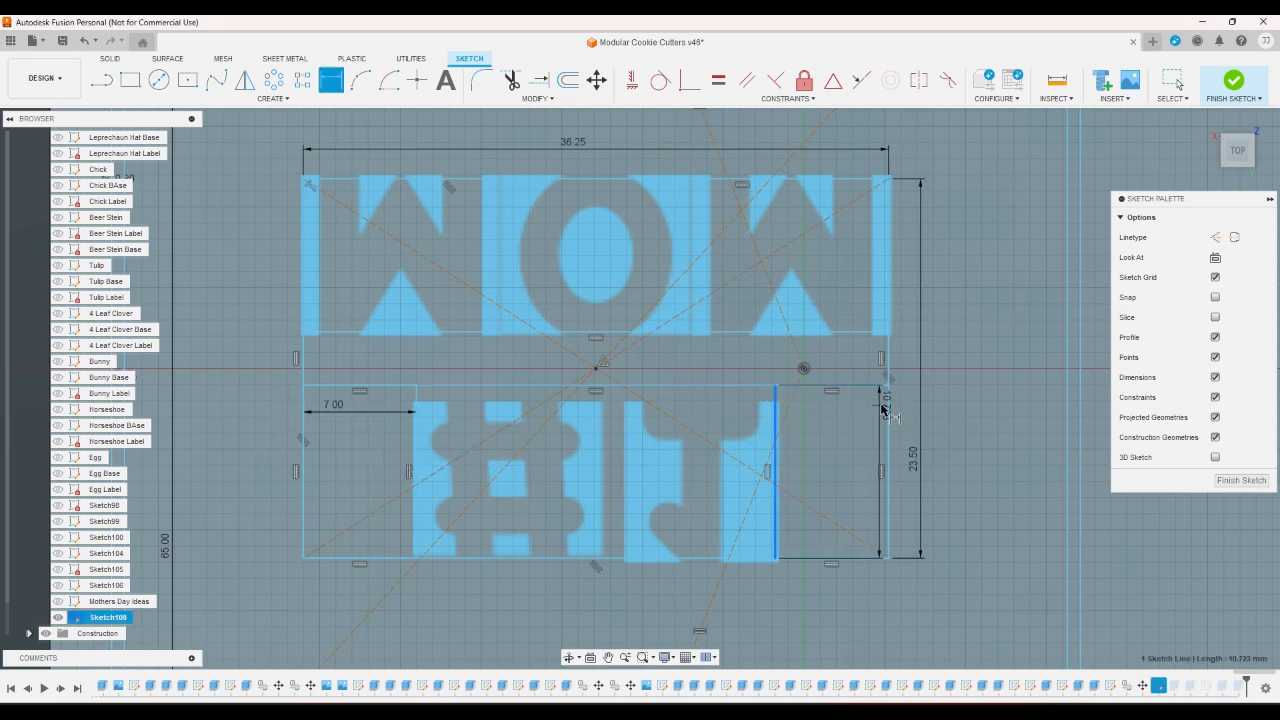
left_click(888, 405)
left_click(852, 410)
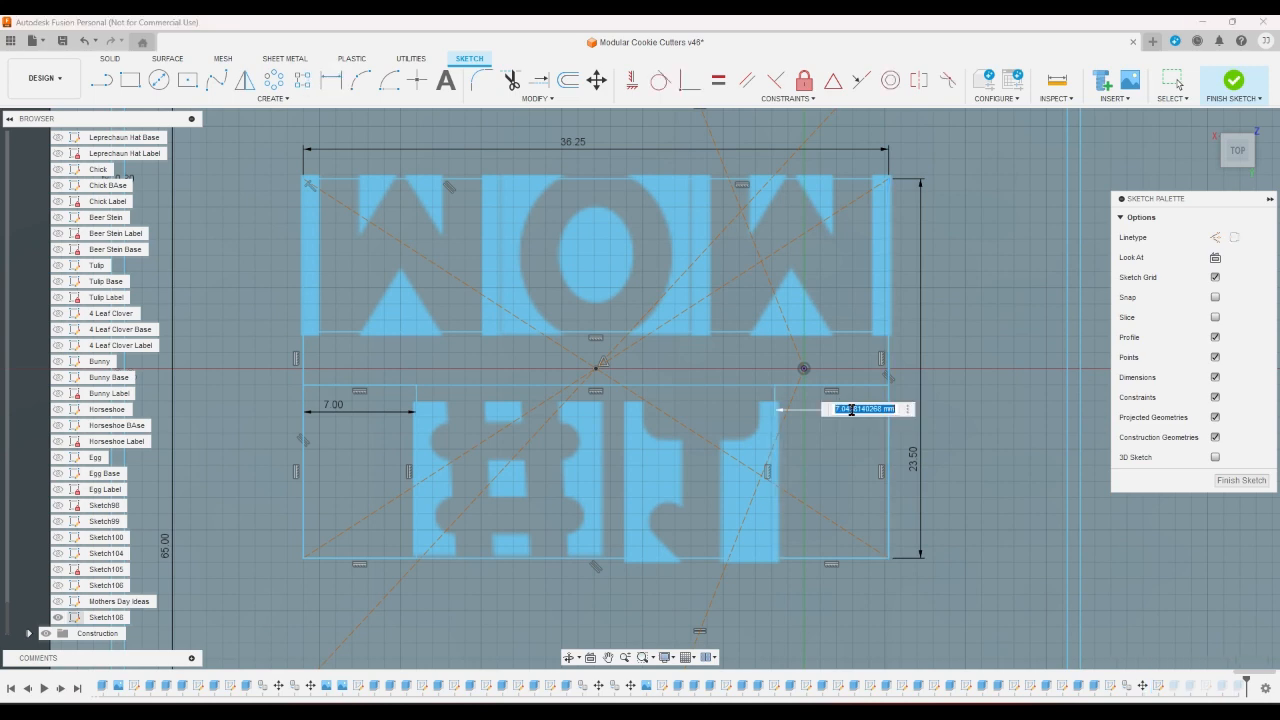
type("7")
key("Return")
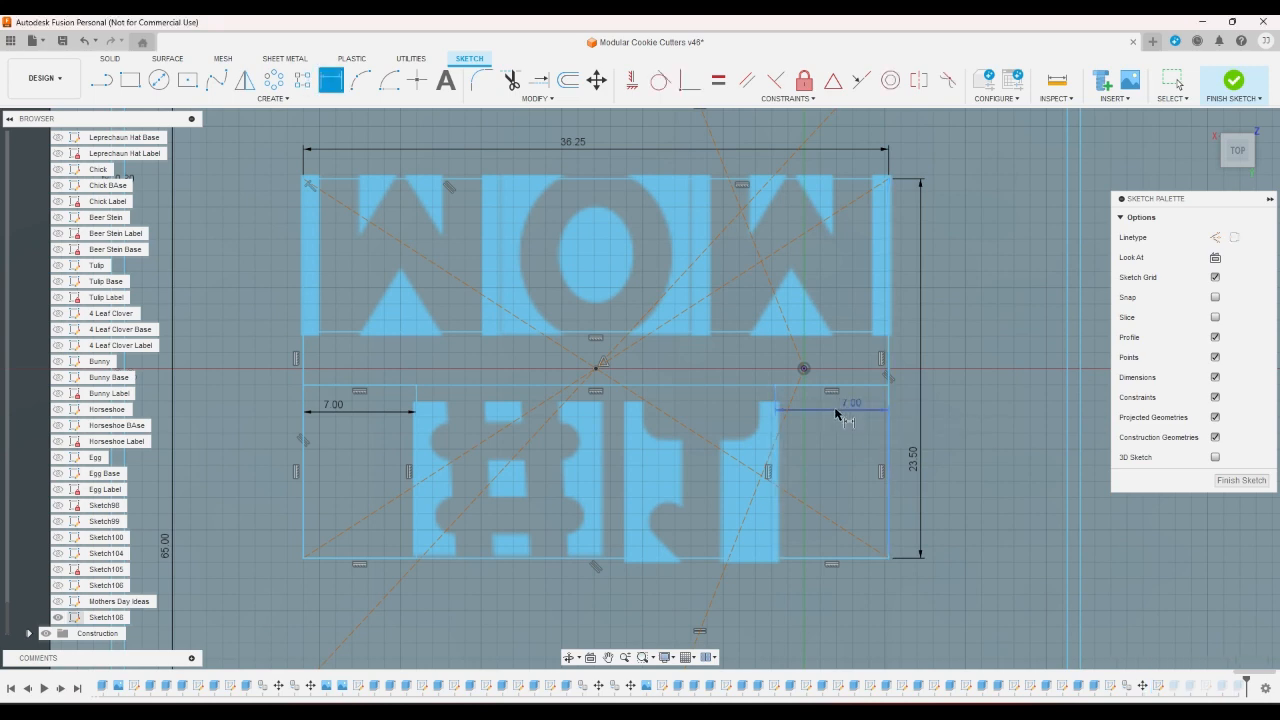
Dimension the height of the corner rectangle beside the digit 1 to 9.5 mm
left_click(759, 384)
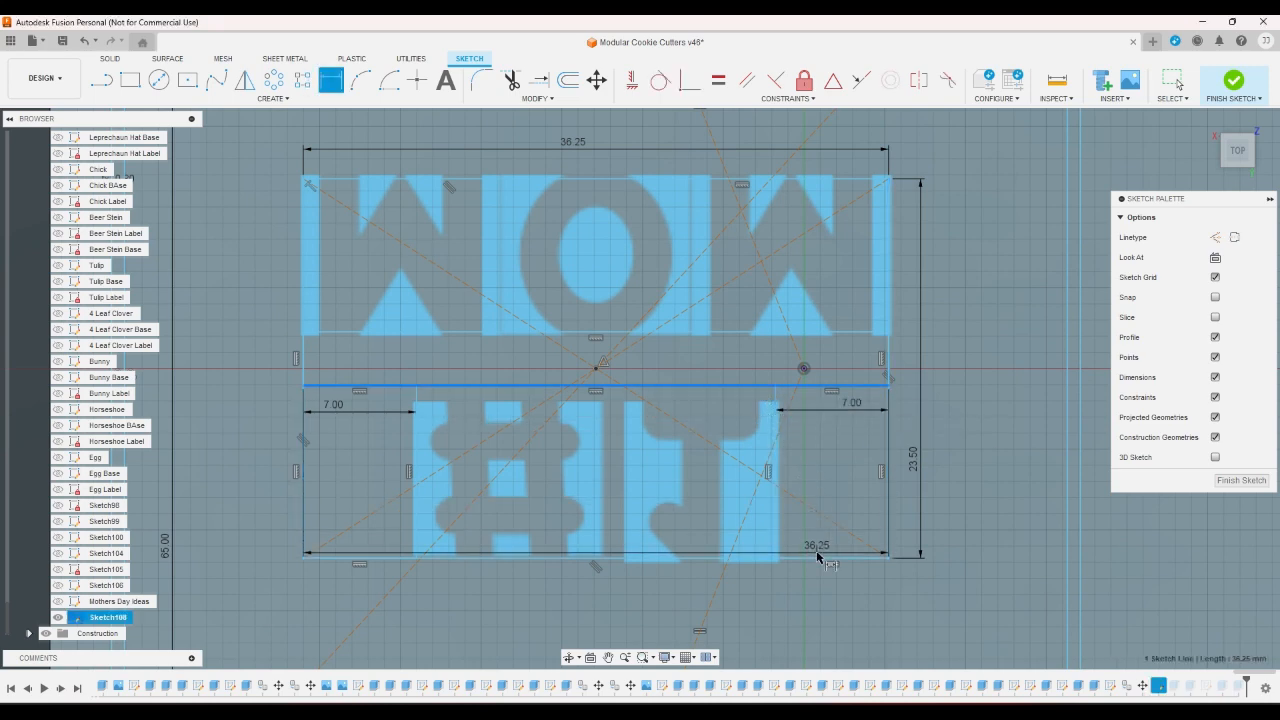
left_click(816, 559)
left_click(829, 491)
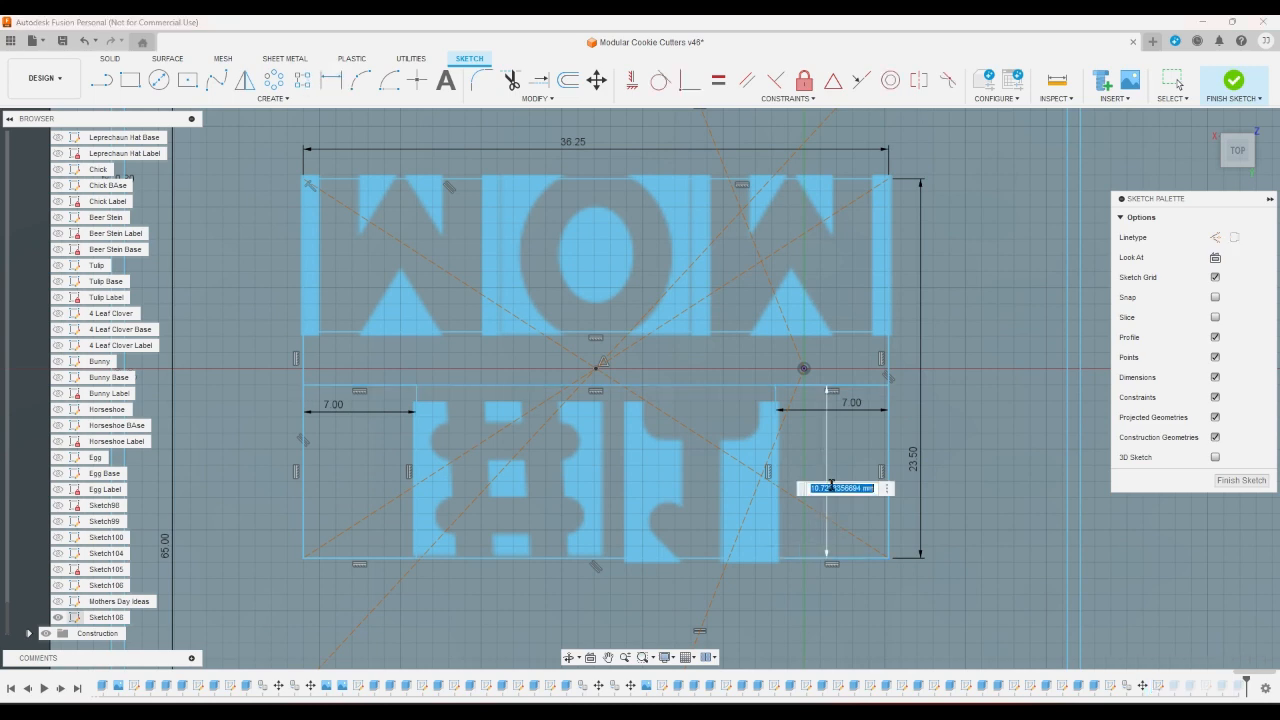
type("9")
key("Return")
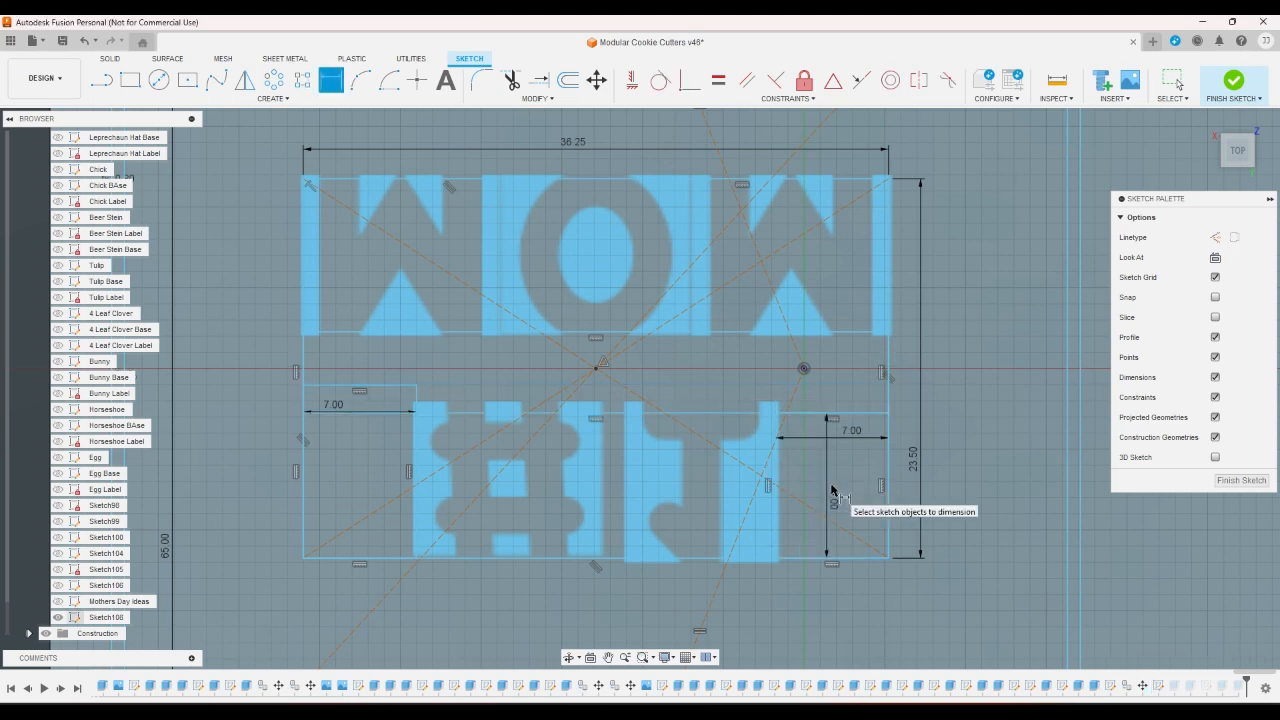
double_click(833, 500)
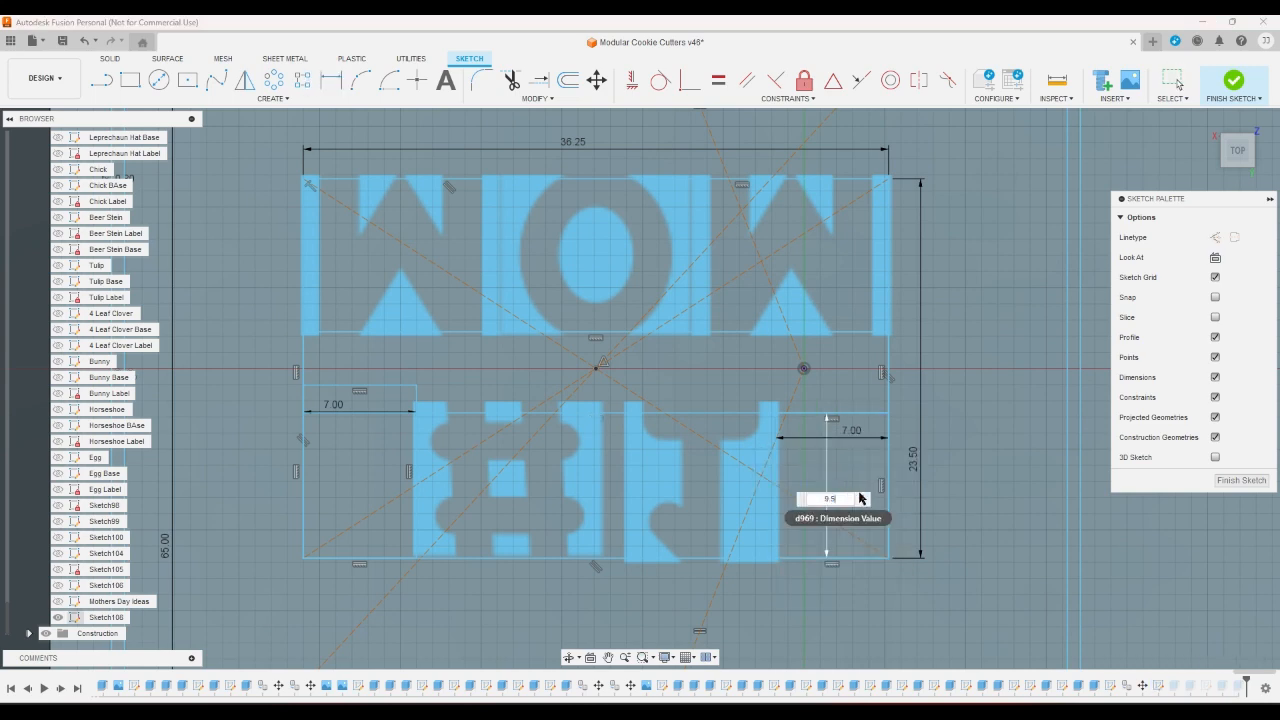
key("Return")
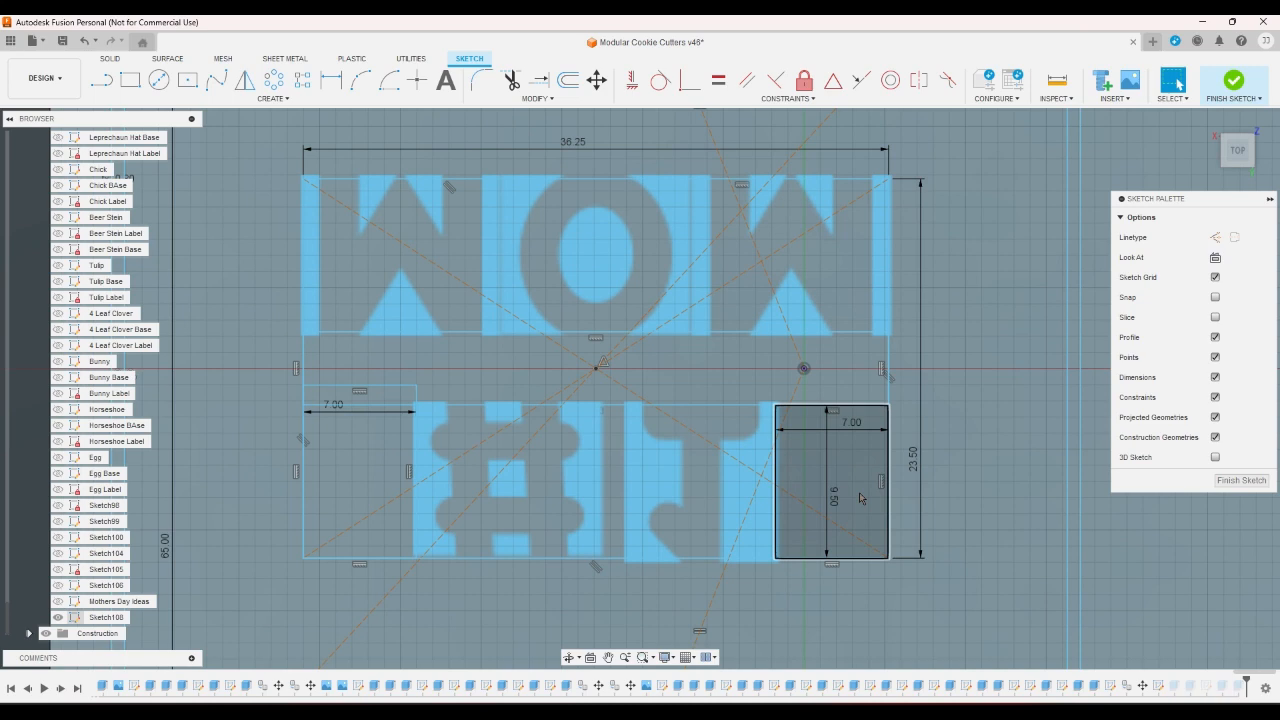
Dimension the distance from the gap rectangle to the text frame's edge above MOM to 9.5 mm and finish the sketch
scroll(860, 497, "up", 3)
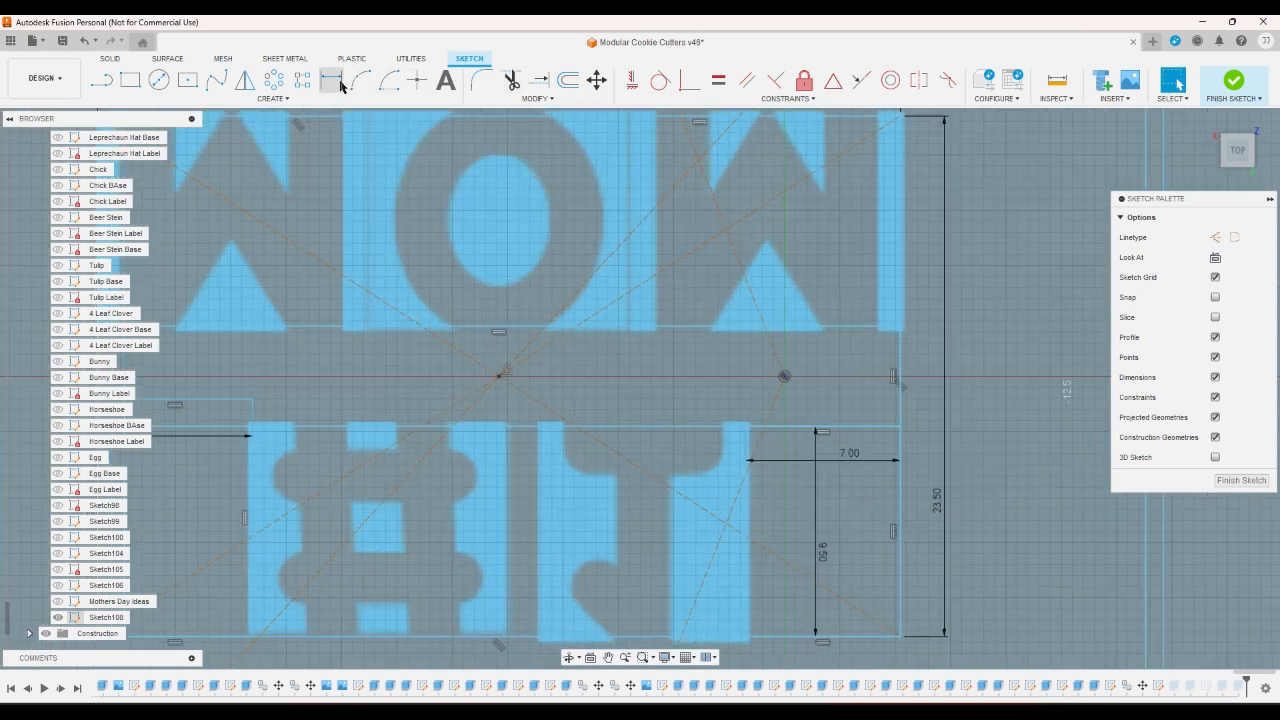
left_click(333, 81)
scroll(795, 405, "down", 3)
left_click(820, 347)
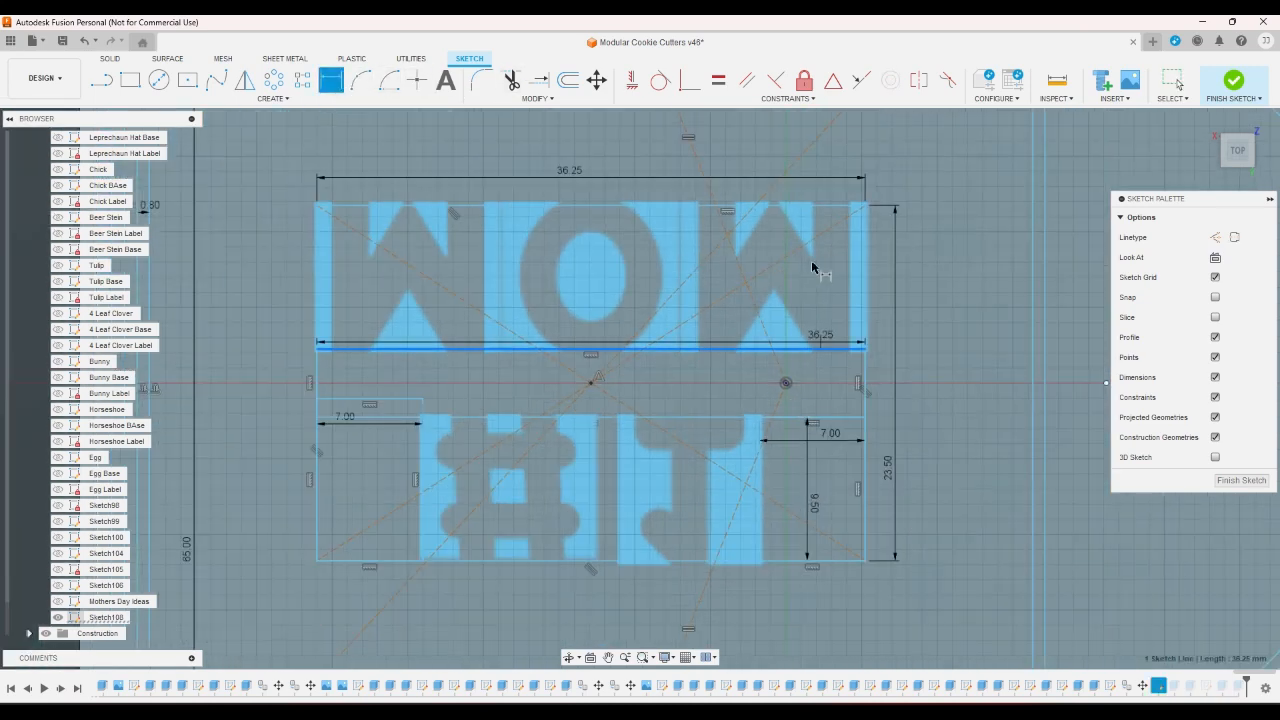
left_click(829, 206)
left_click(860, 283)
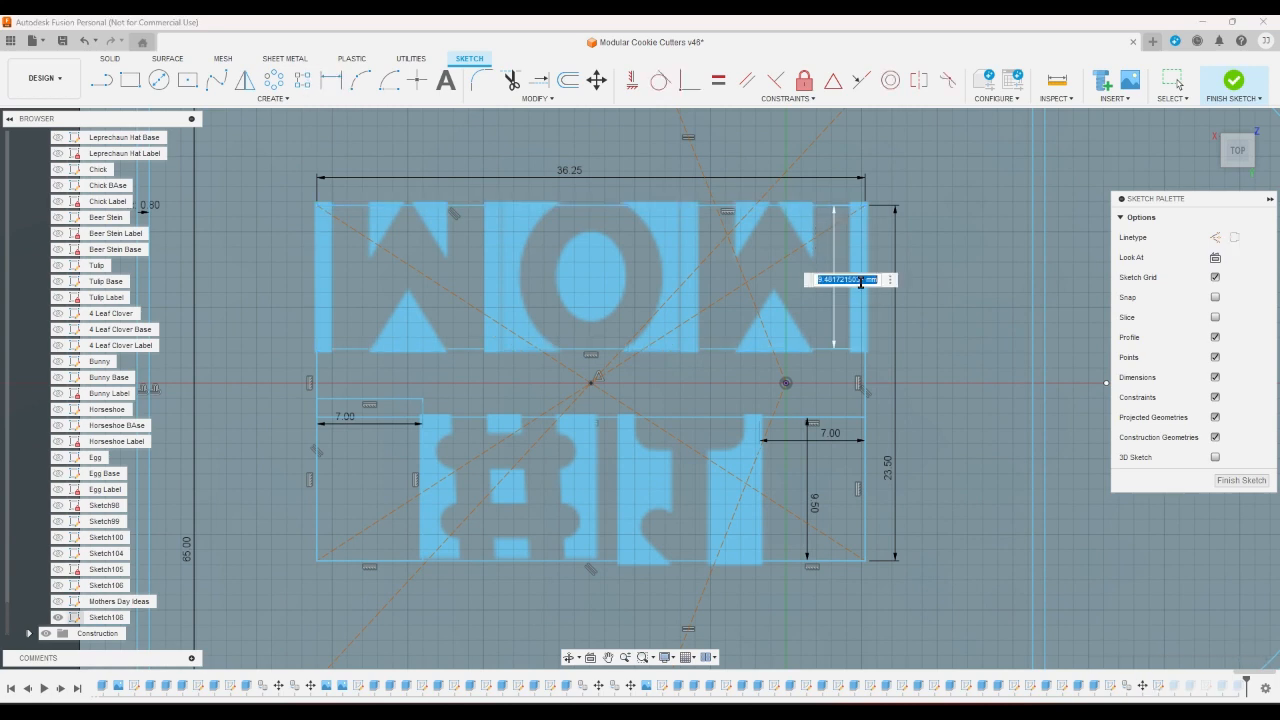
key("Return")
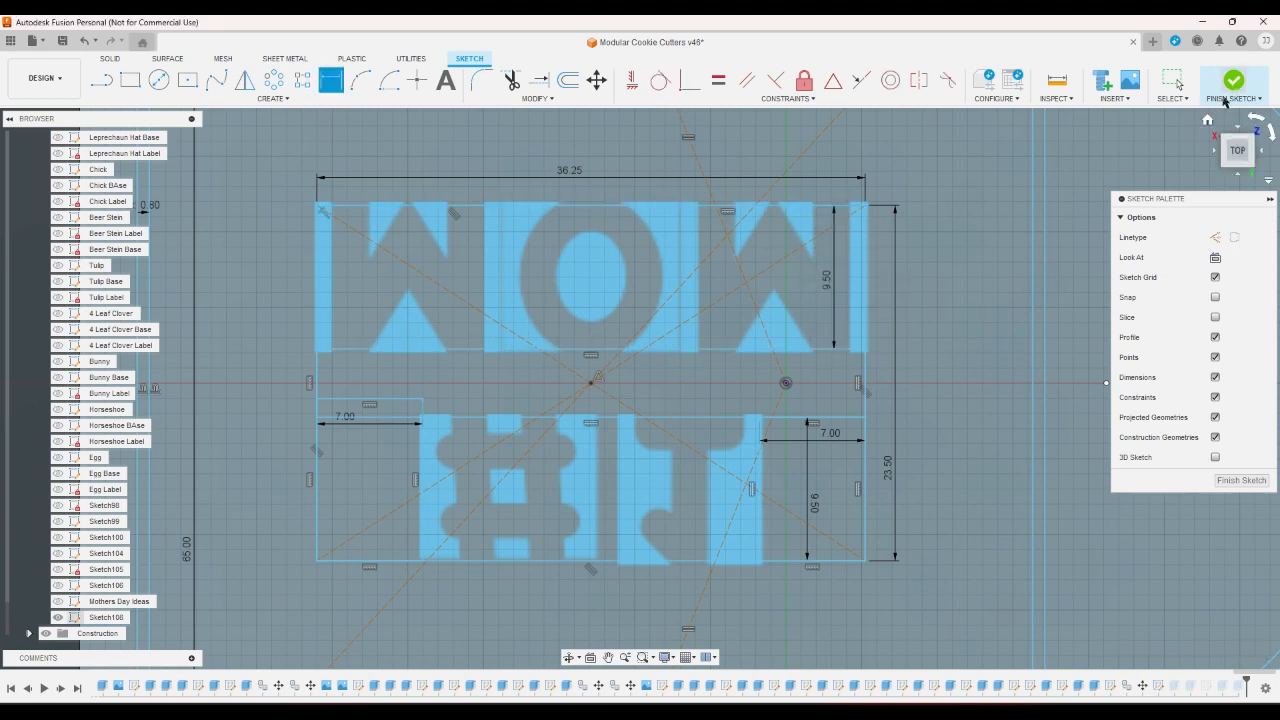
key("Escape")
left_click(1241, 480)
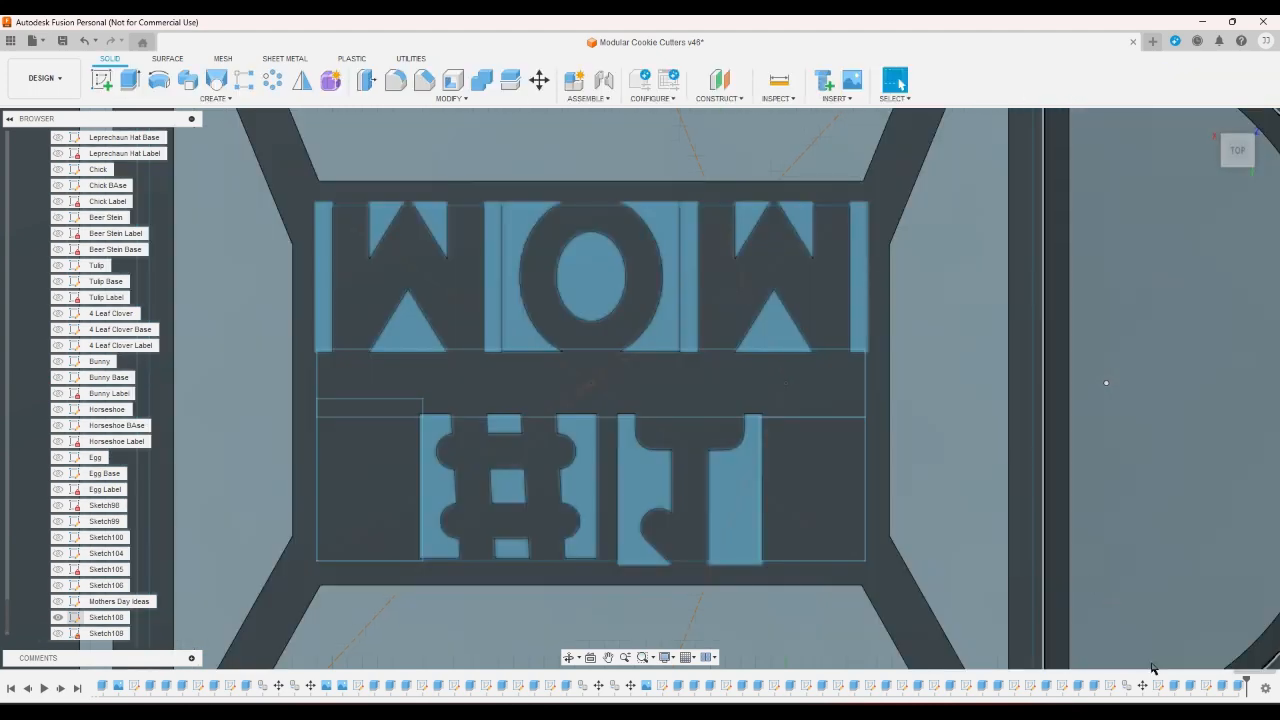
Edit the 6 mm lettering cut to also include the gap strip between the text lines and the areas on both sides of #1
double_click(1238, 686)
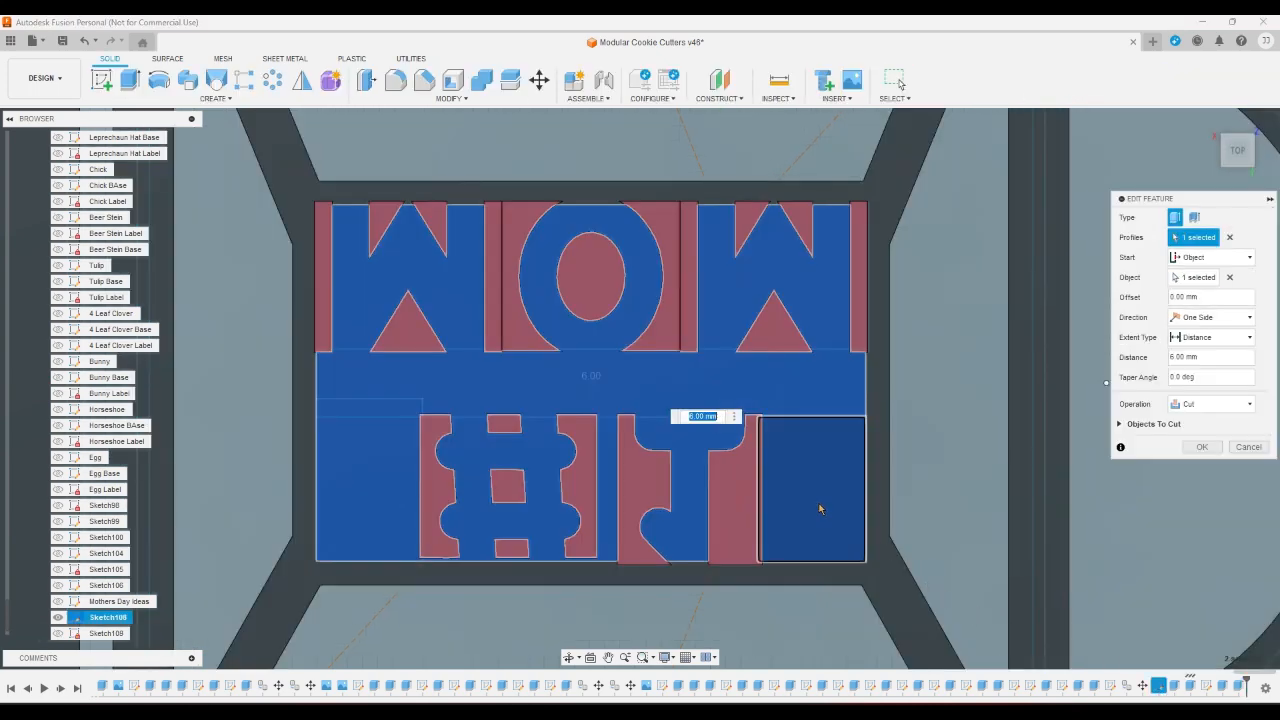
left_click(808, 407)
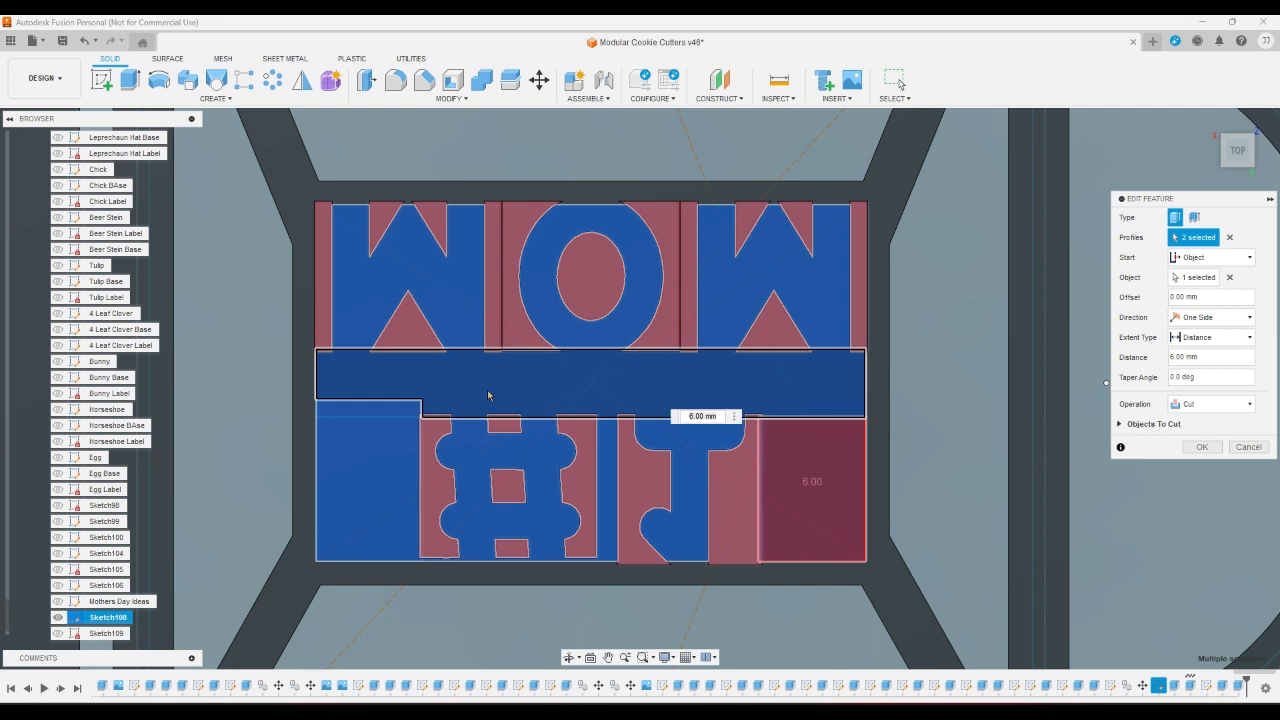
left_click(391, 455)
left_click(386, 411)
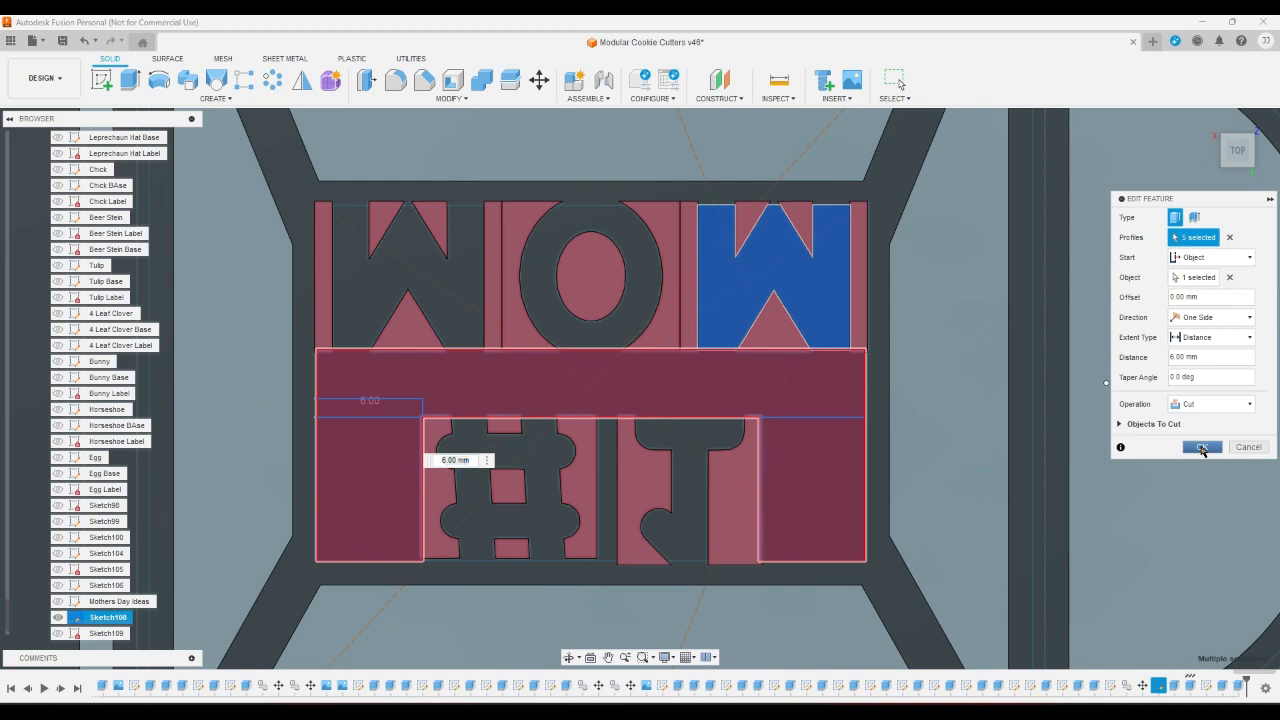
left_click(1202, 448)
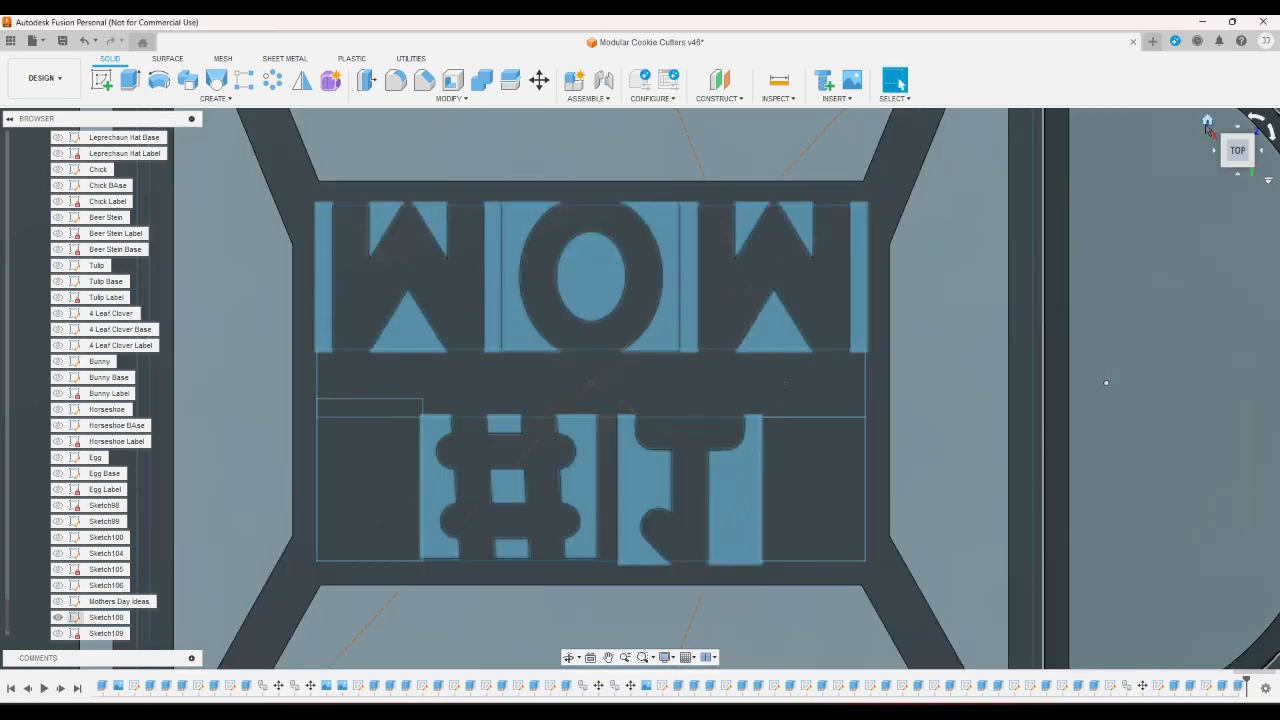
Inspect the cut around the raised #1 MOM lettering up close in the home view
left_click(1208, 121)
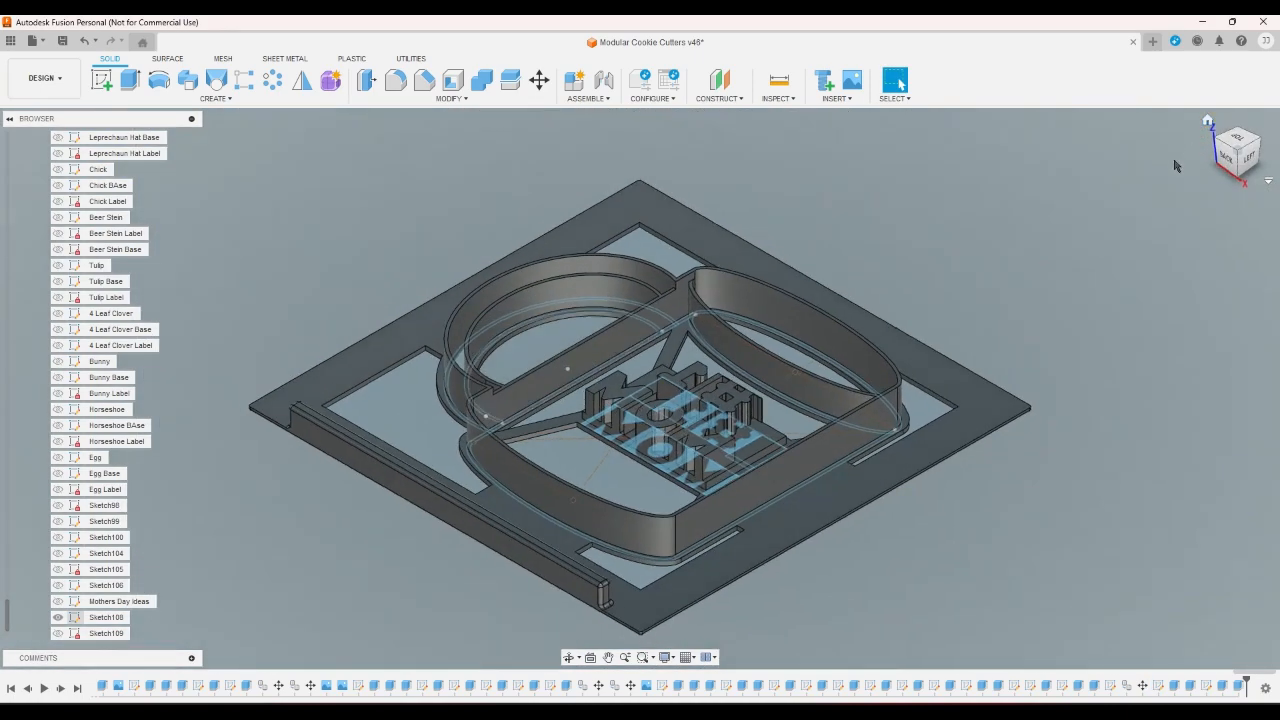
scroll(698, 408, "up", 8)
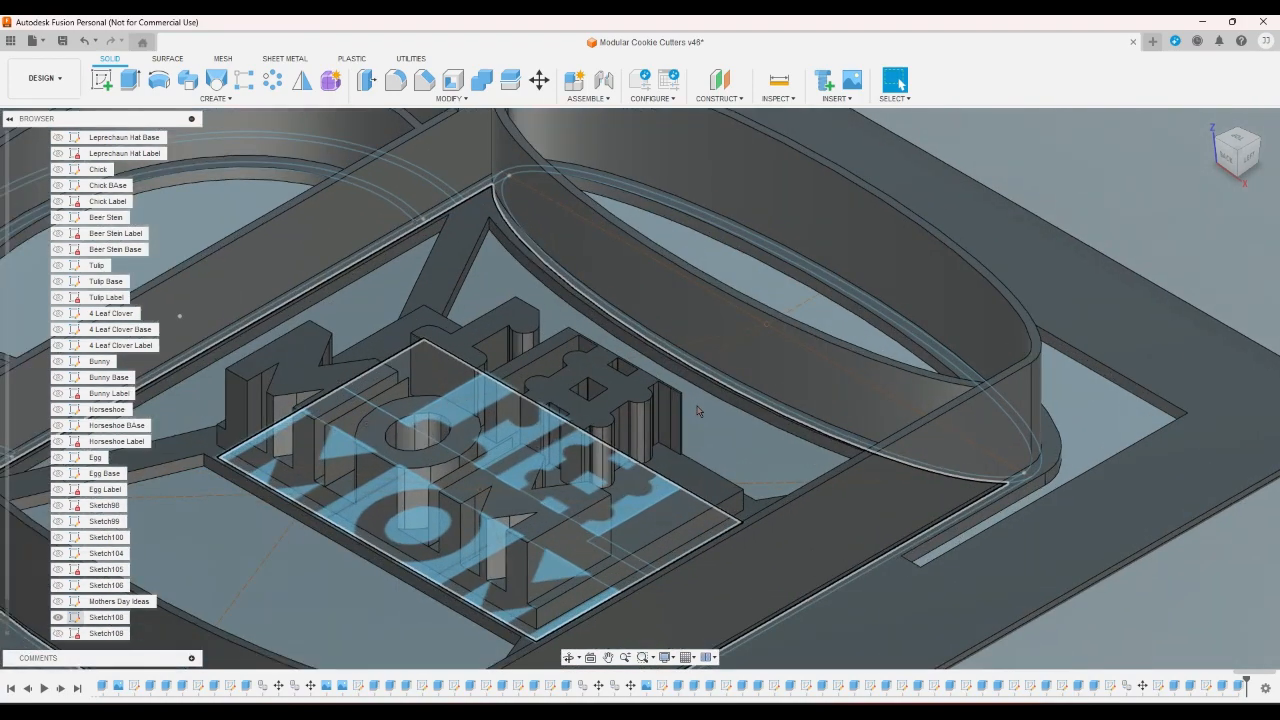
scroll(698, 408, "up", 3)
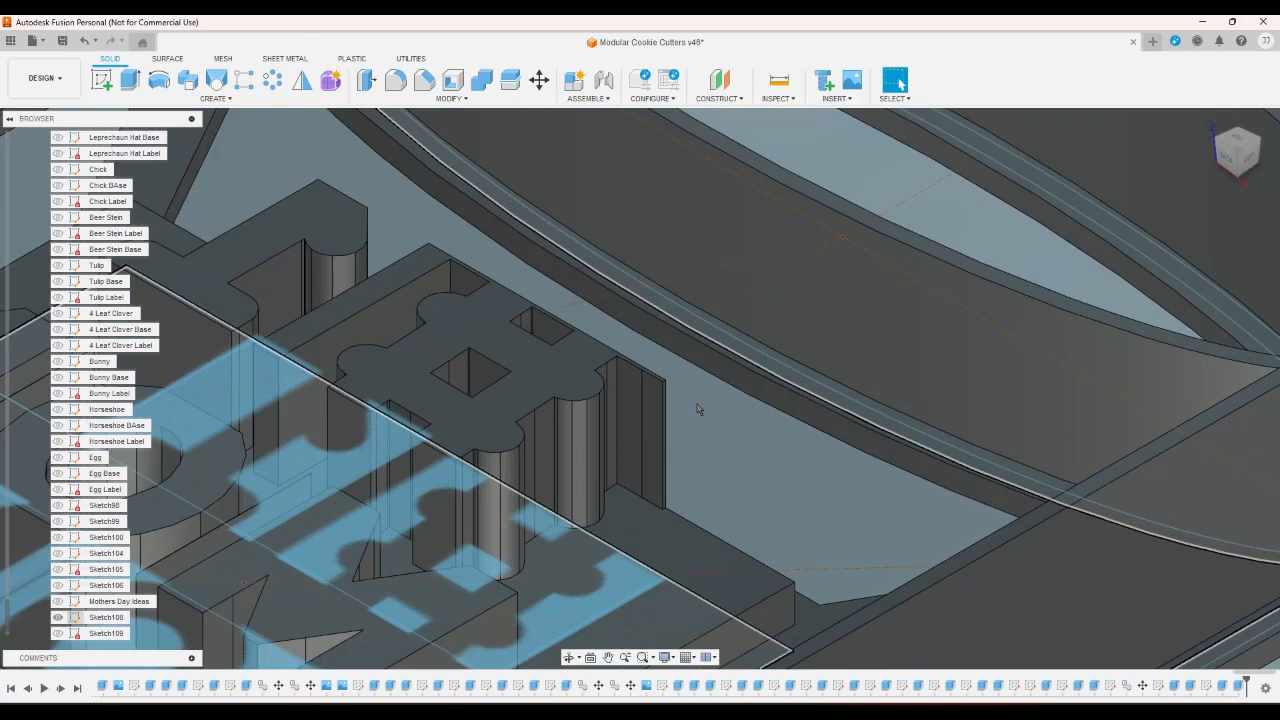
scroll(656, 380, "down", 3)
scroll(656, 386, "down", 4)
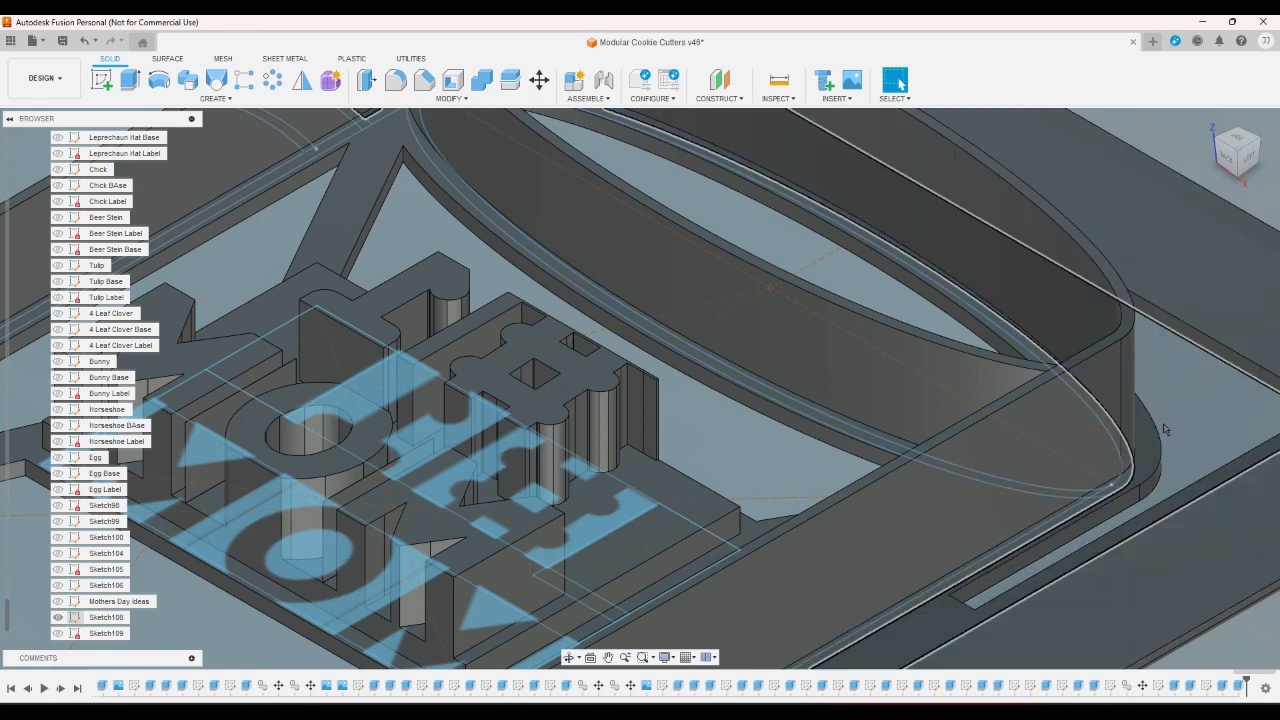
double_click(1208, 685)
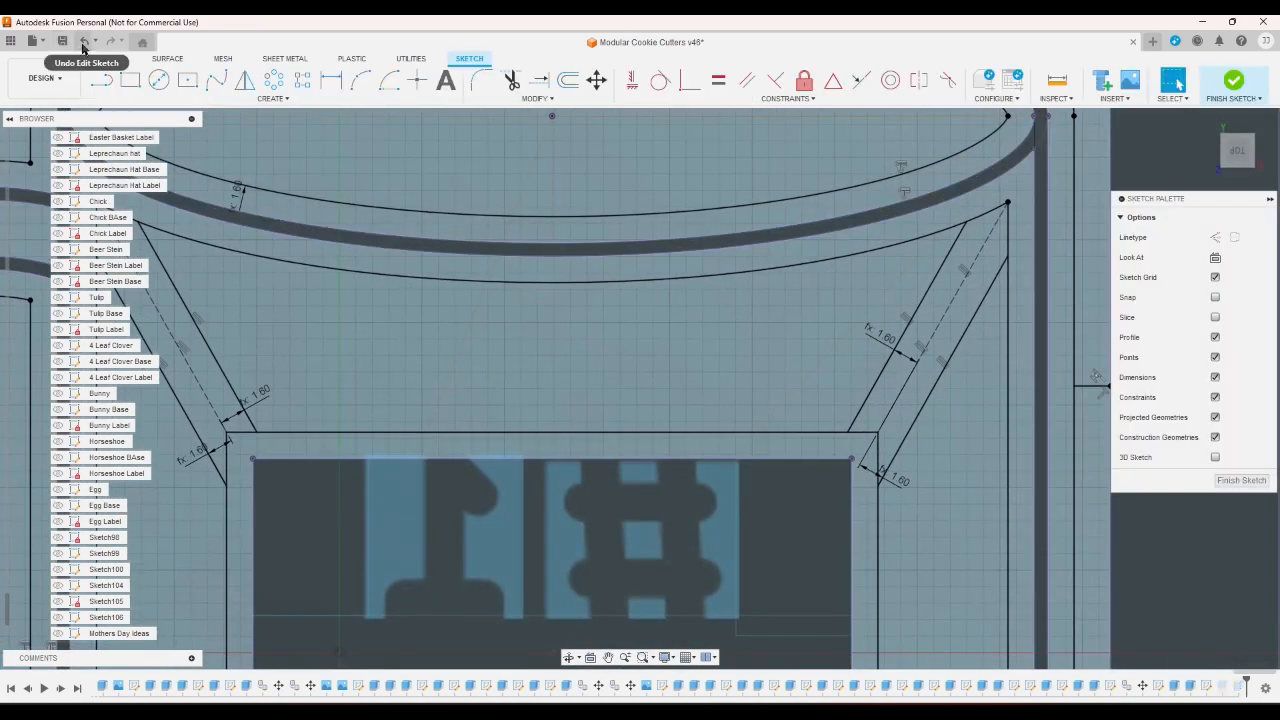
left_click(84, 42)
Reopen the lettering sketch and draw a narrow full-height rectangle, about 2.3 mm wide, in the gap between the 1 and the #
left_click(1160, 687)
double_click(1159, 686)
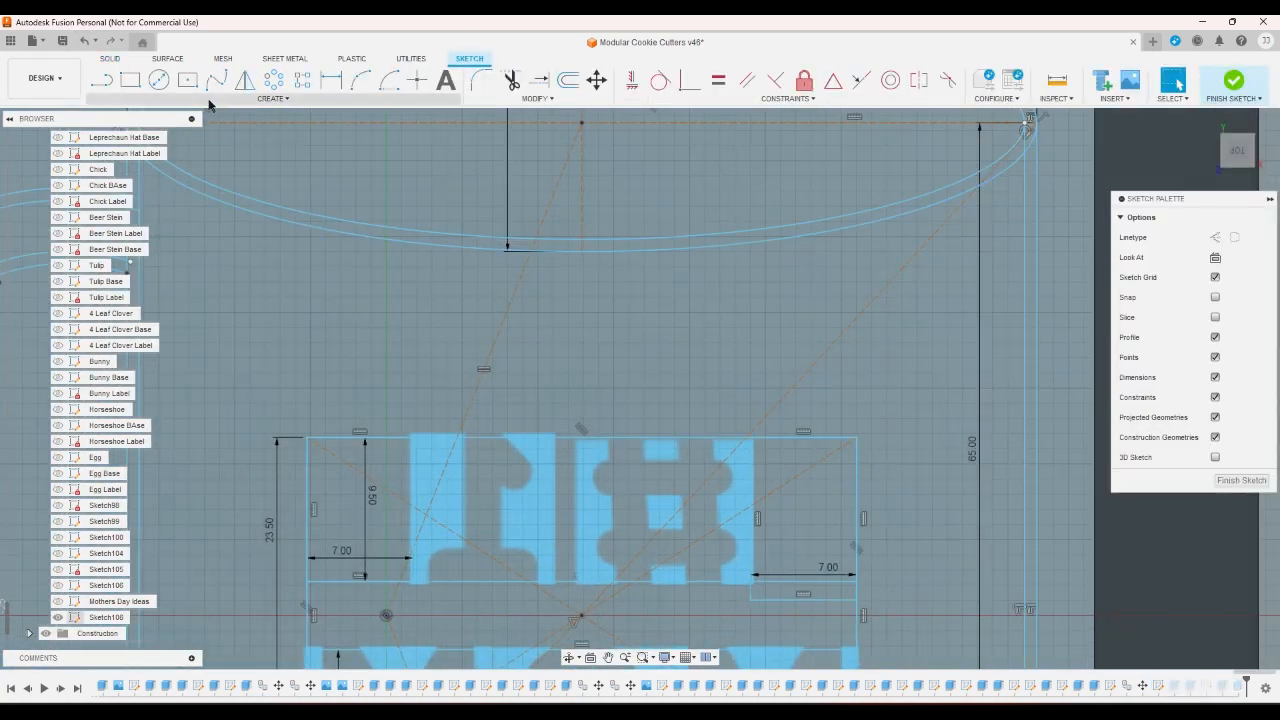
left_click(130, 82)
scroll(615, 568, "up", 1)
scroll(585, 572, "up", 3)
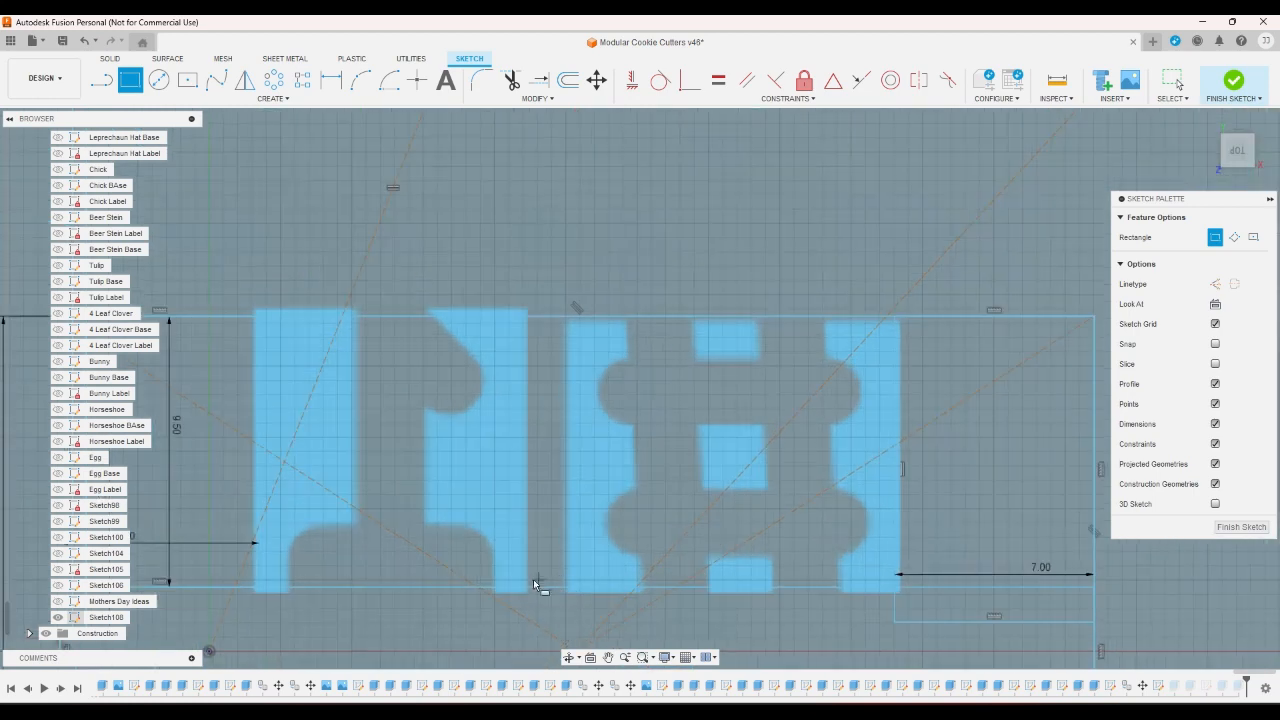
scroll(533, 579, "down", 6)
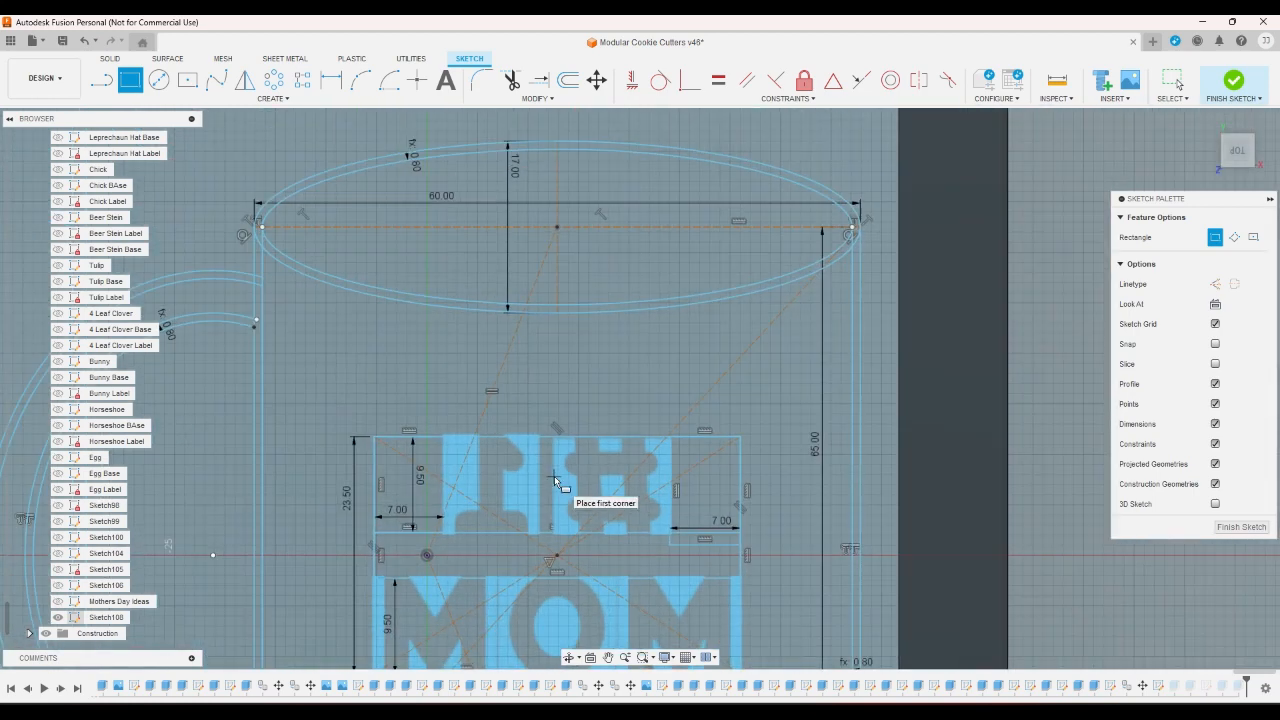
scroll(525, 510, "up", 3)
left_click(532, 551)
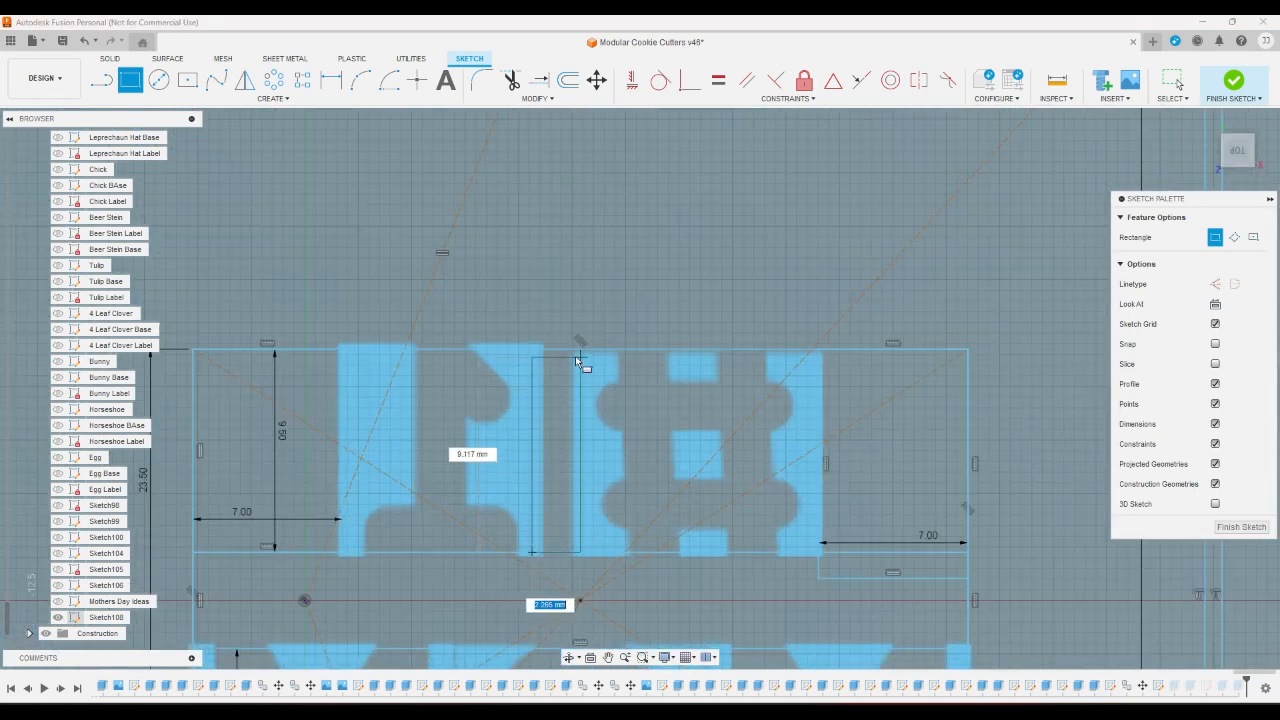
left_click(581, 350)
scroll(586, 362, "down", 3)
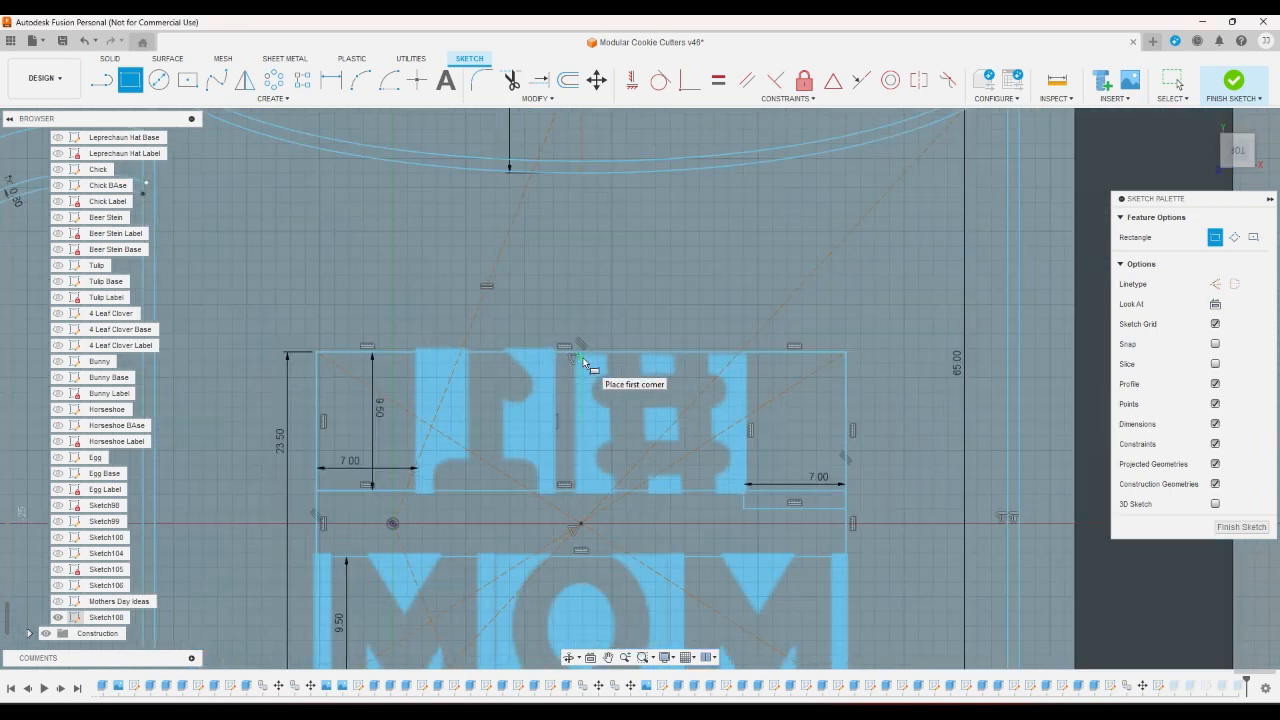
scroll(590, 395, "up", 4)
scroll(588, 398, "up", 2)
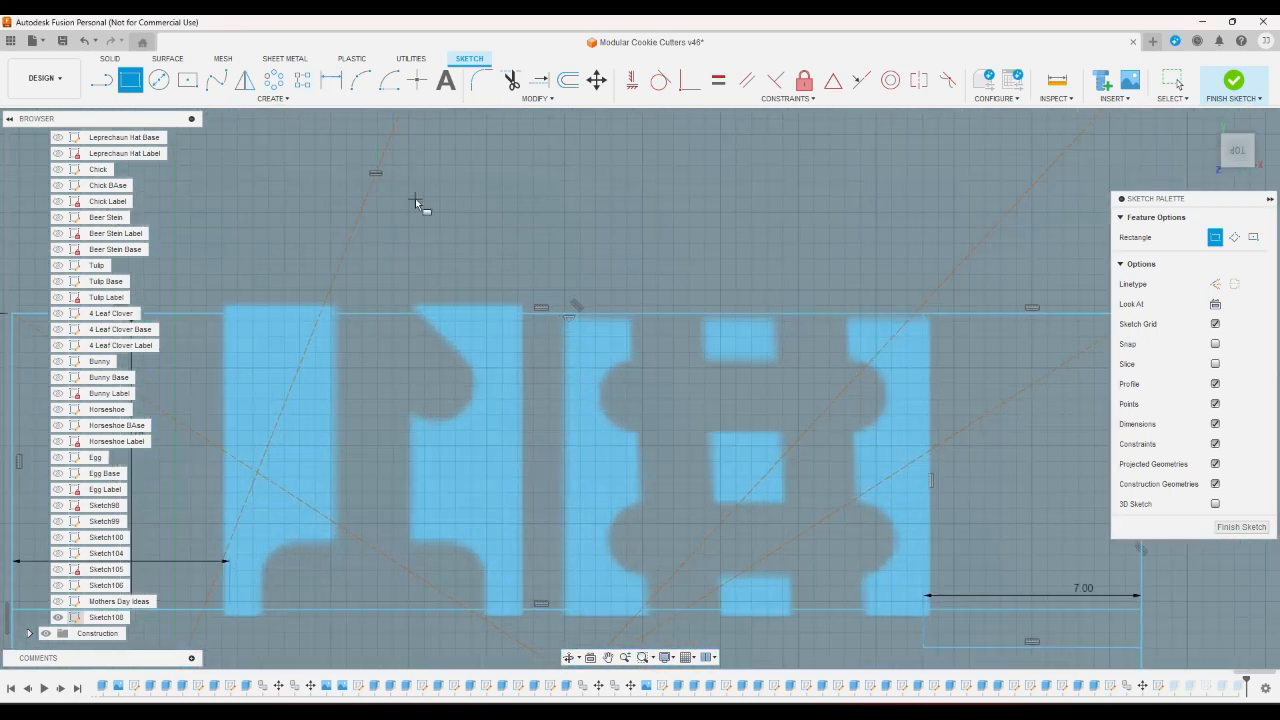
key("d")
left_click(576, 351)
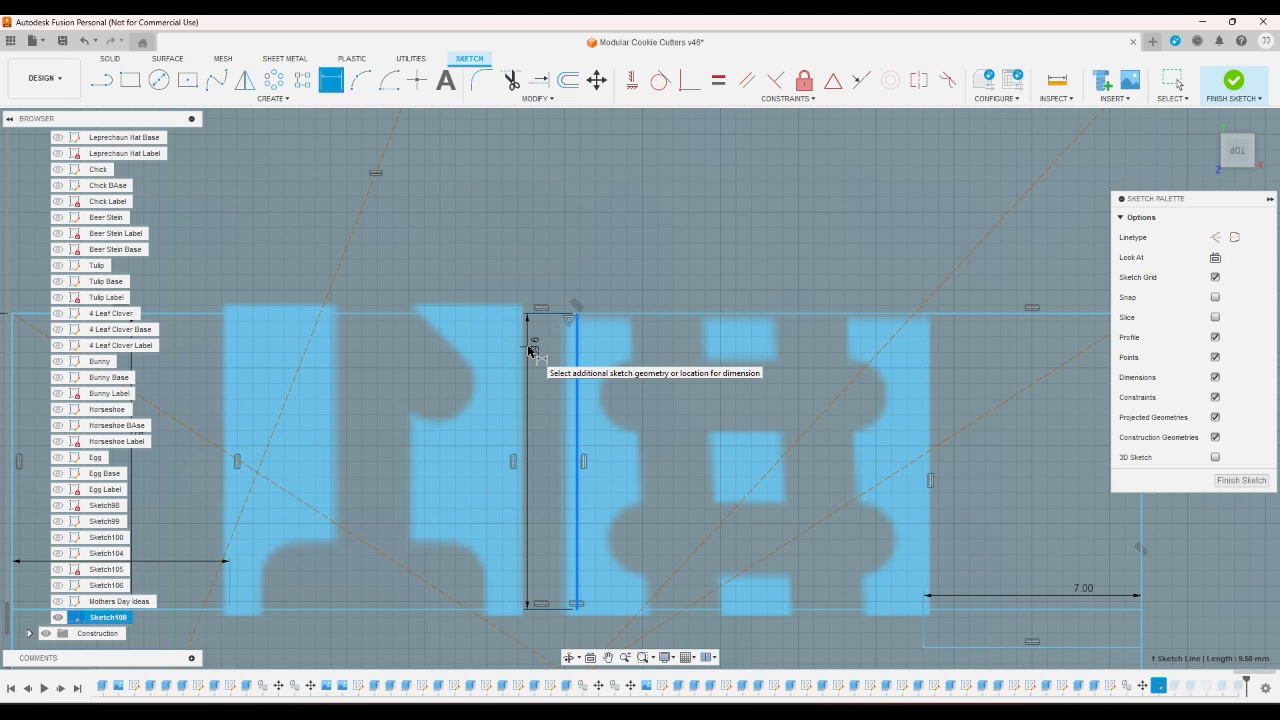
key("Escape")
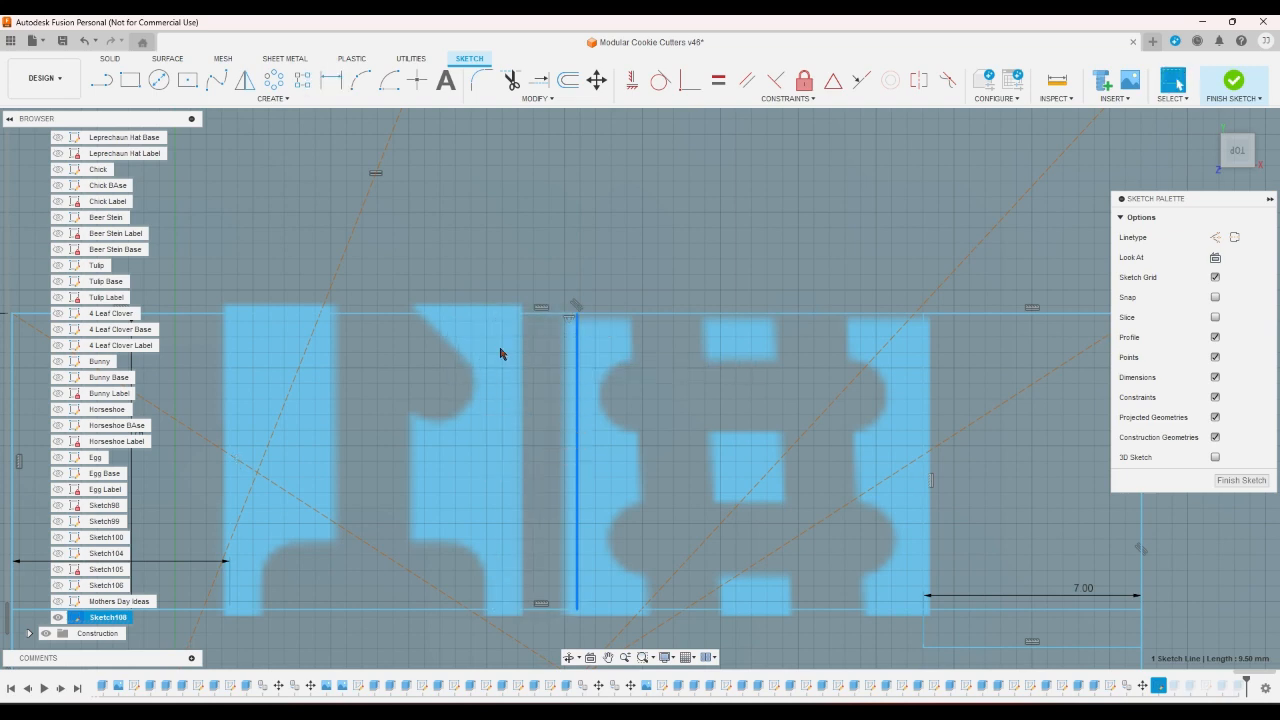
Dimension the width of the gap rectangle between the 1 and the # to 2 mm
left_click(507, 350)
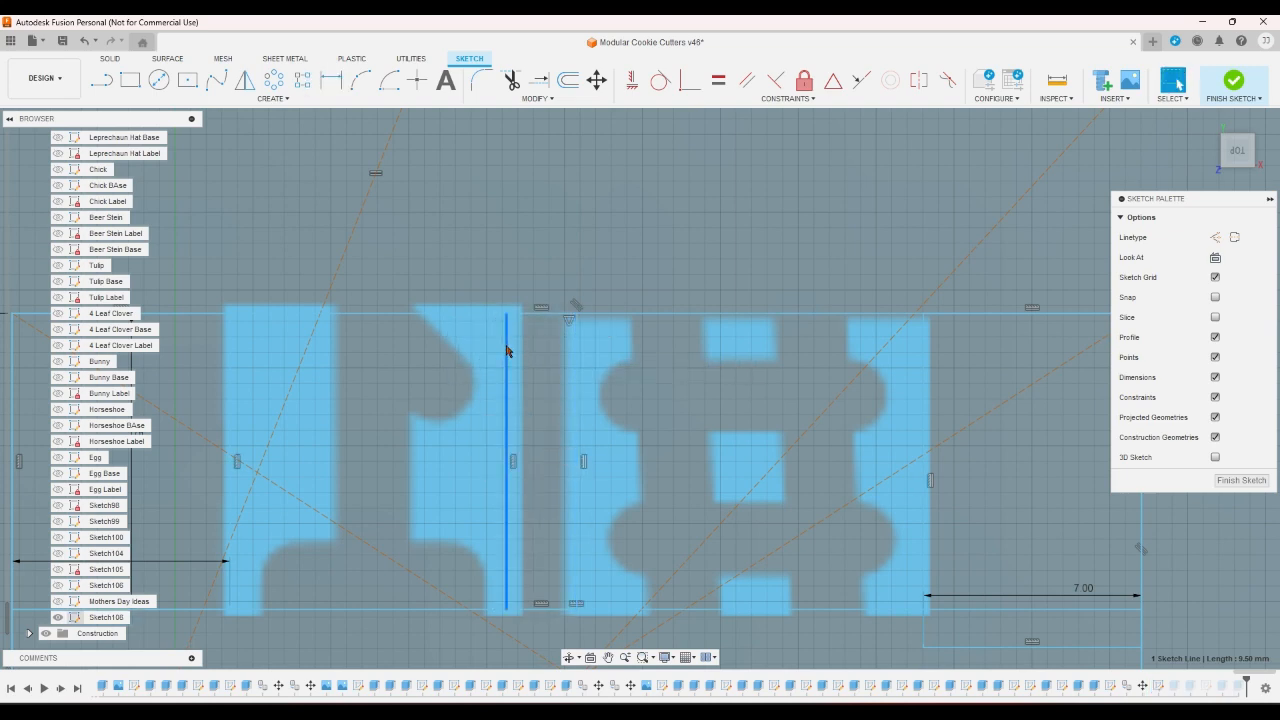
left_click(329, 85)
left_click(577, 336)
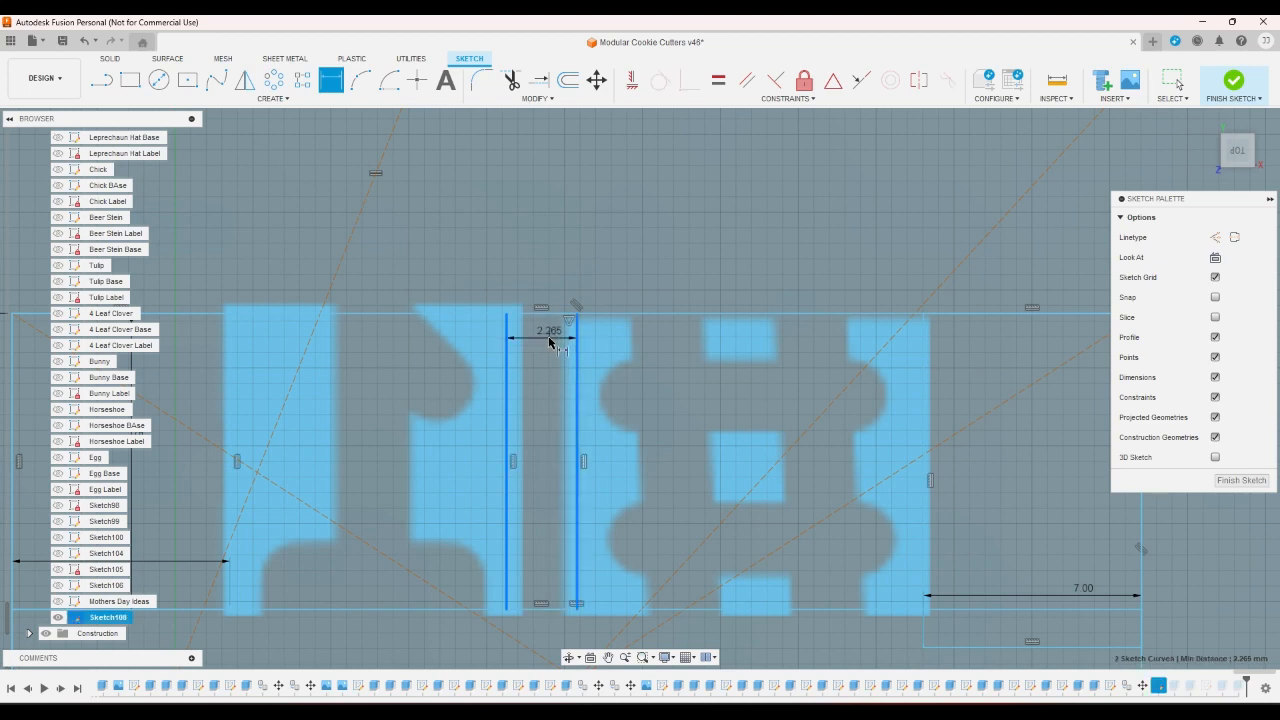
left_click(552, 341)
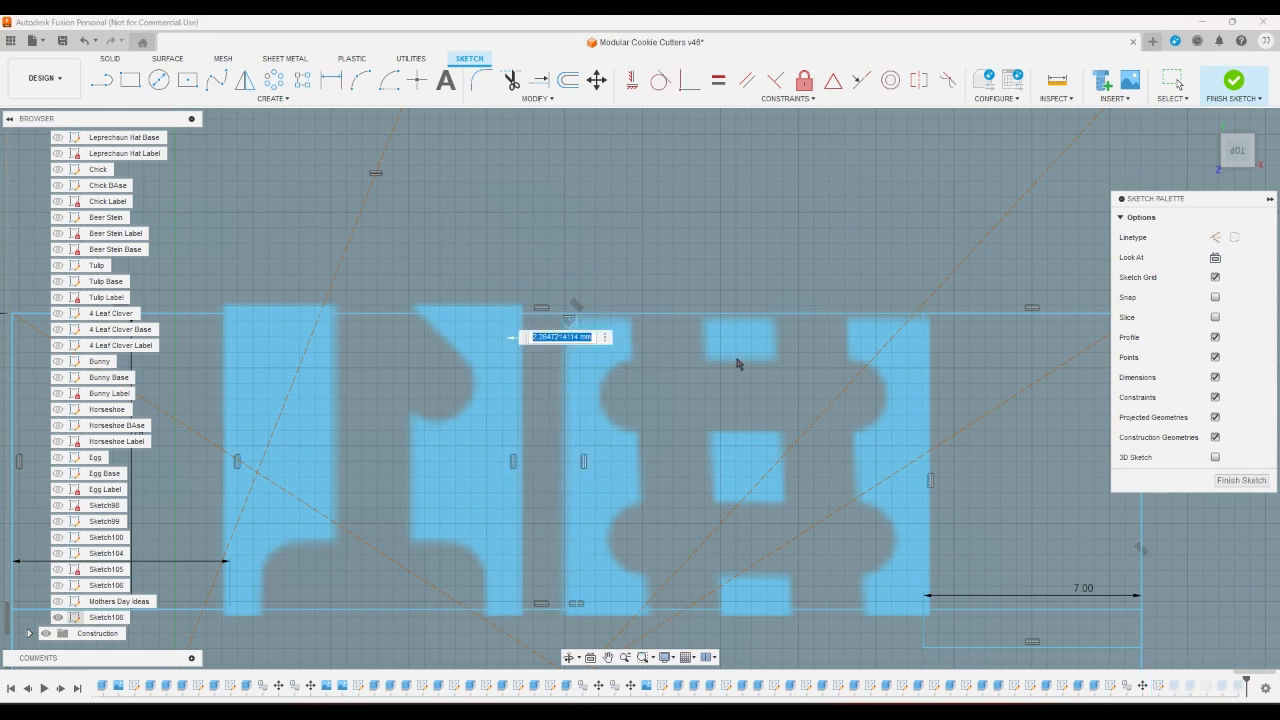
type("2")
key("Return")
scroll(595, 350, "up", 4)
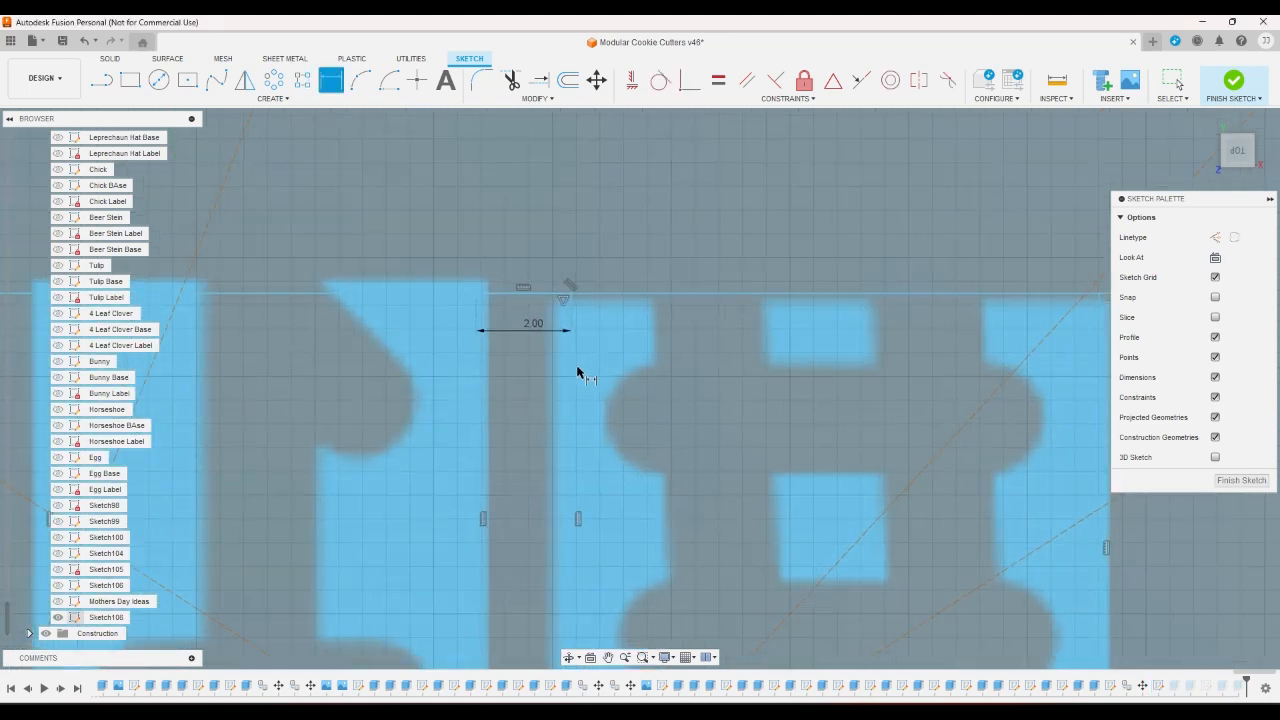
right_click(521, 369)
left_click(490, 370)
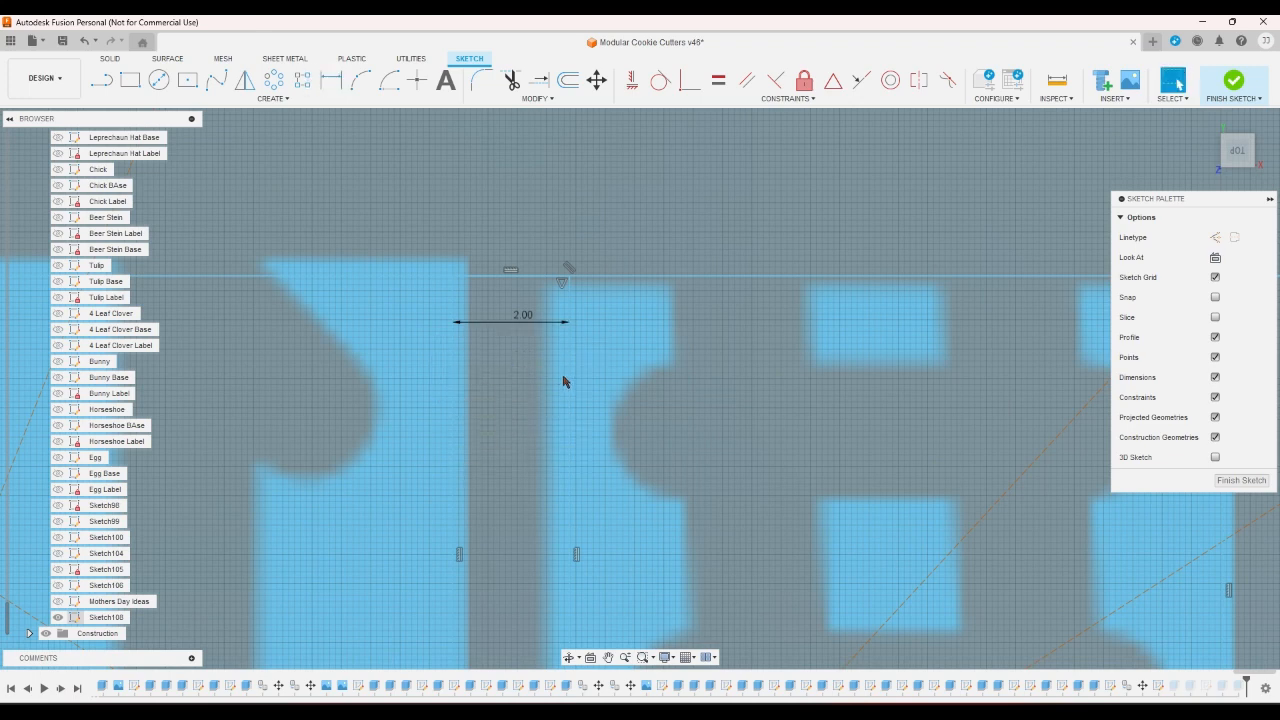
Draw a horizontal line about 16.7 mm long from the gap rectangle across the # symbol, just inside the text frame's upper edge
left_click(567, 382)
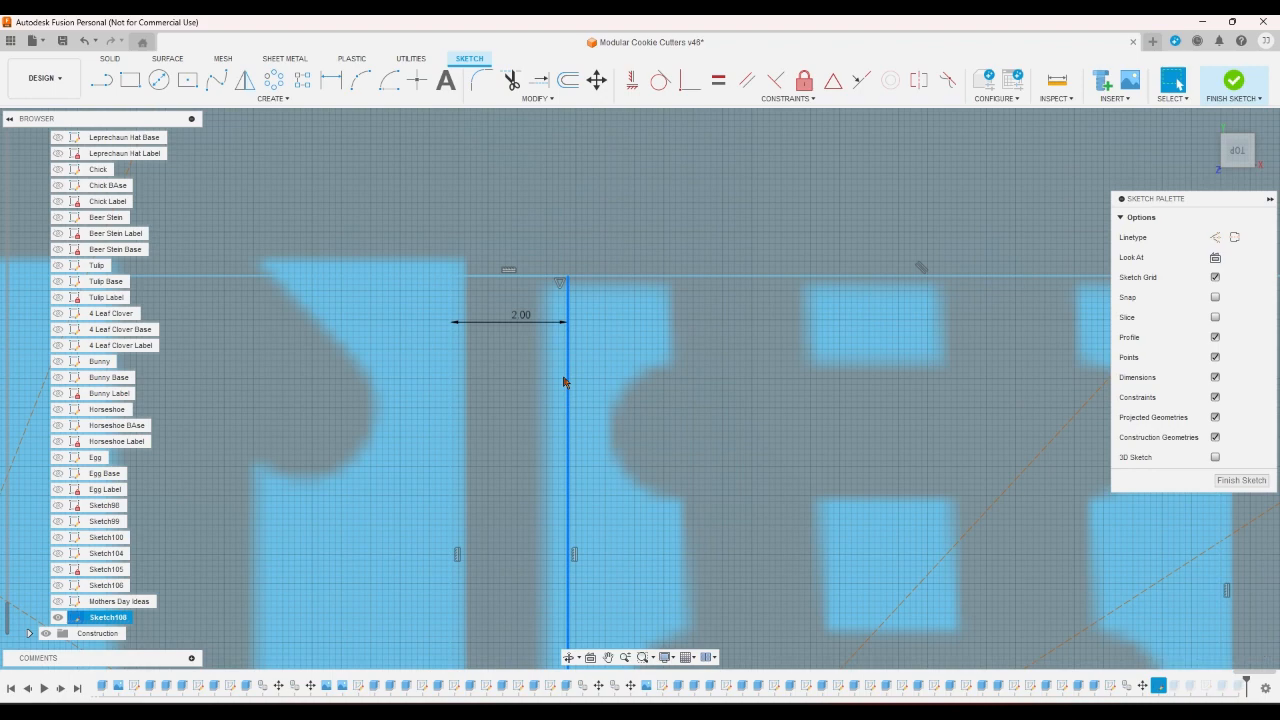
left_click(516, 382)
scroll(516, 382, "down", 2)
scroll(526, 352, "down", 2)
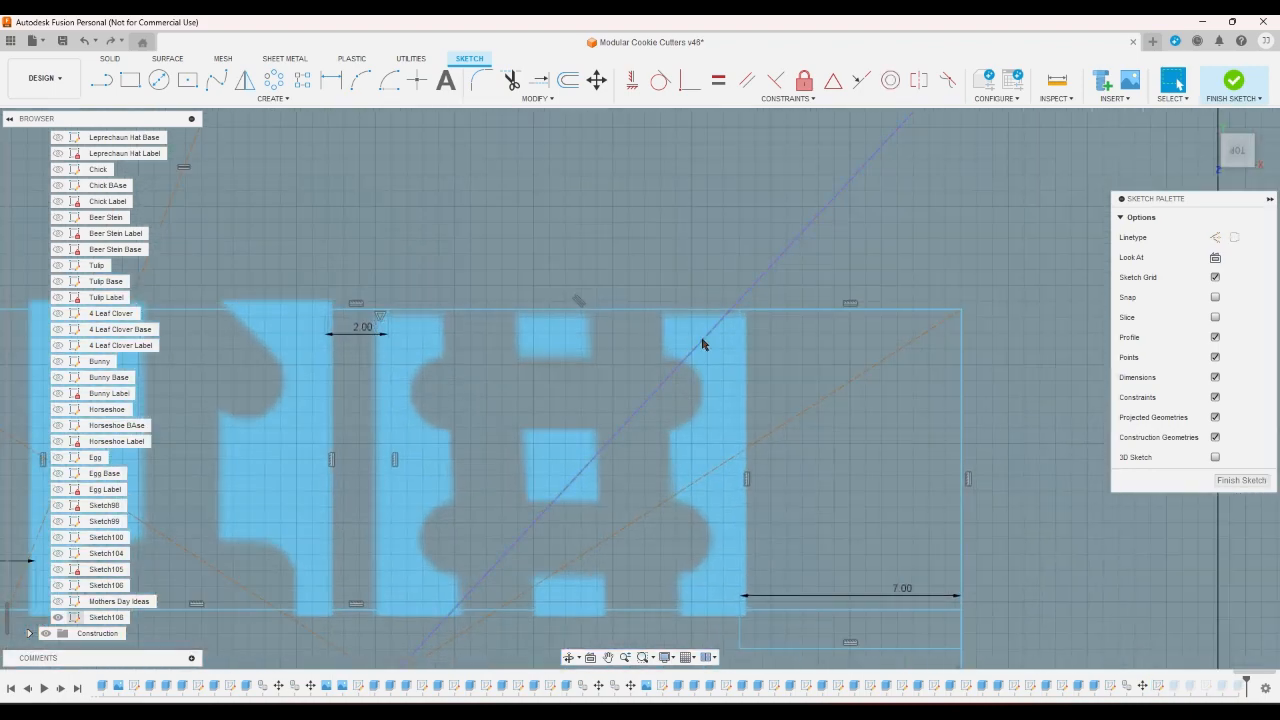
scroll(718, 322, "down", 3)
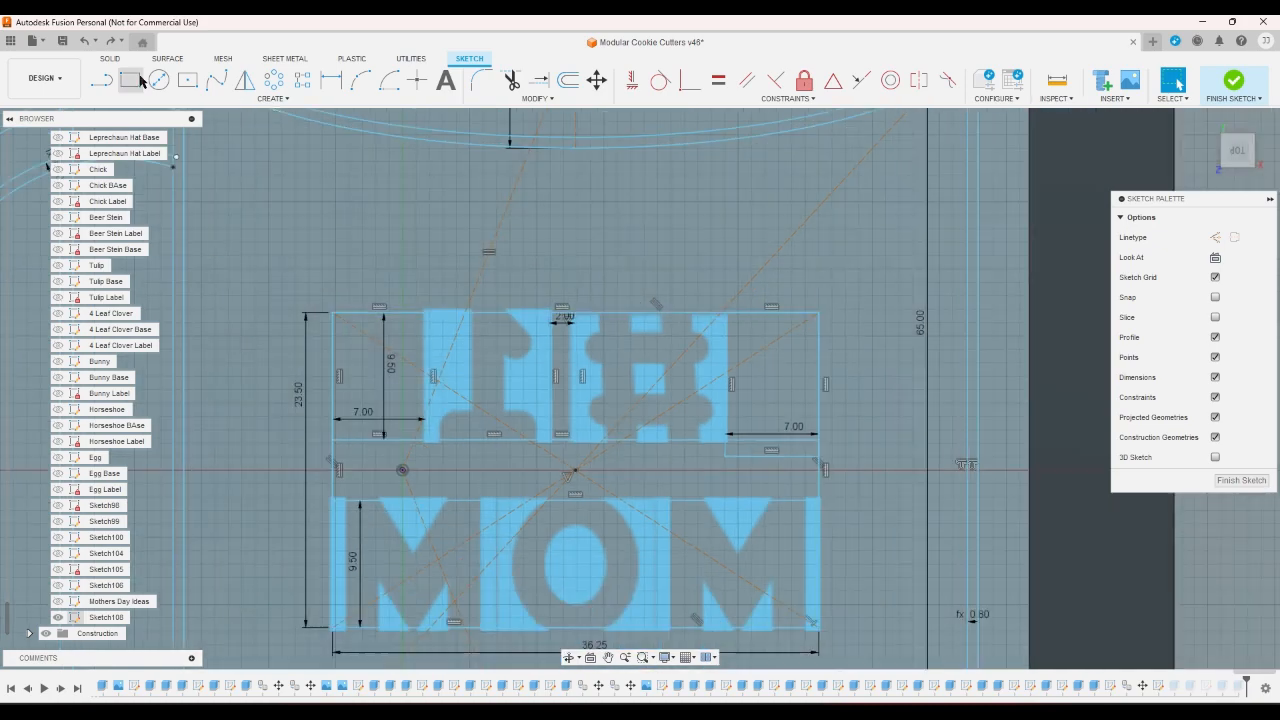
left_click(101, 80)
scroll(589, 314, "up", 3)
scroll(590, 331, "up", 2)
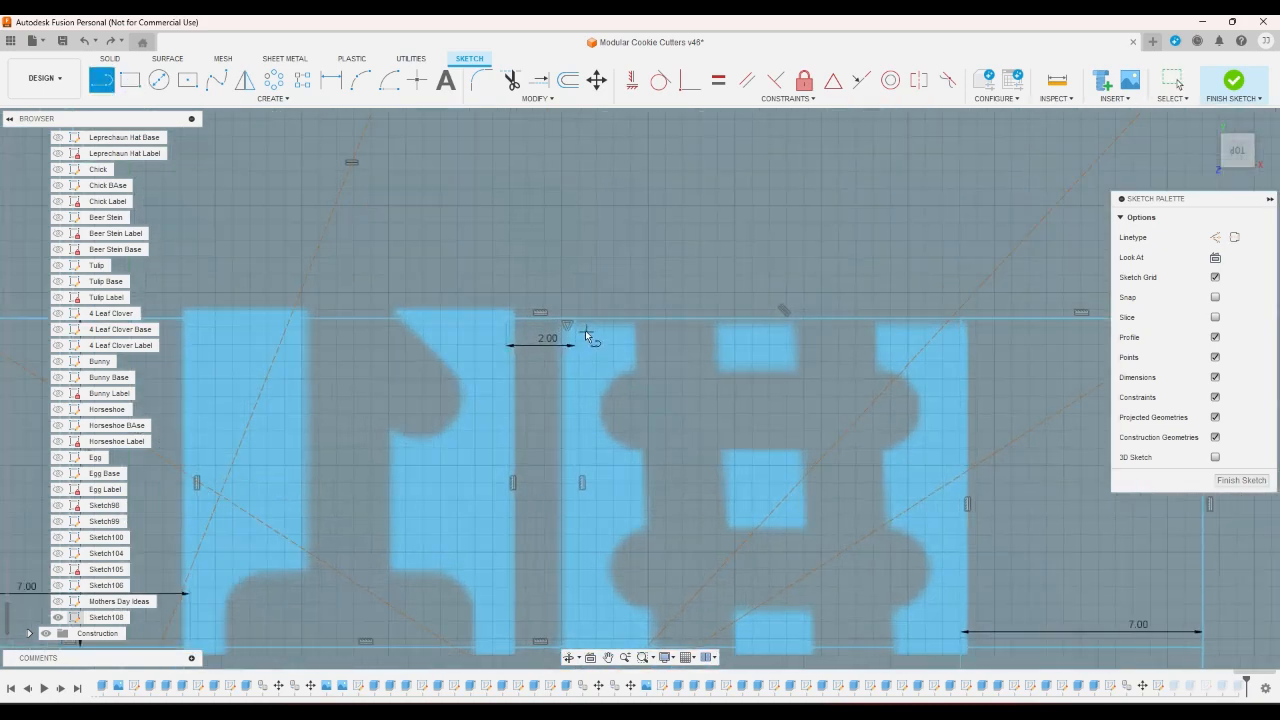
scroll(414, 367, "down", 5)
scroll(491, 351, "up", 3)
scroll(490, 353, "up", 2)
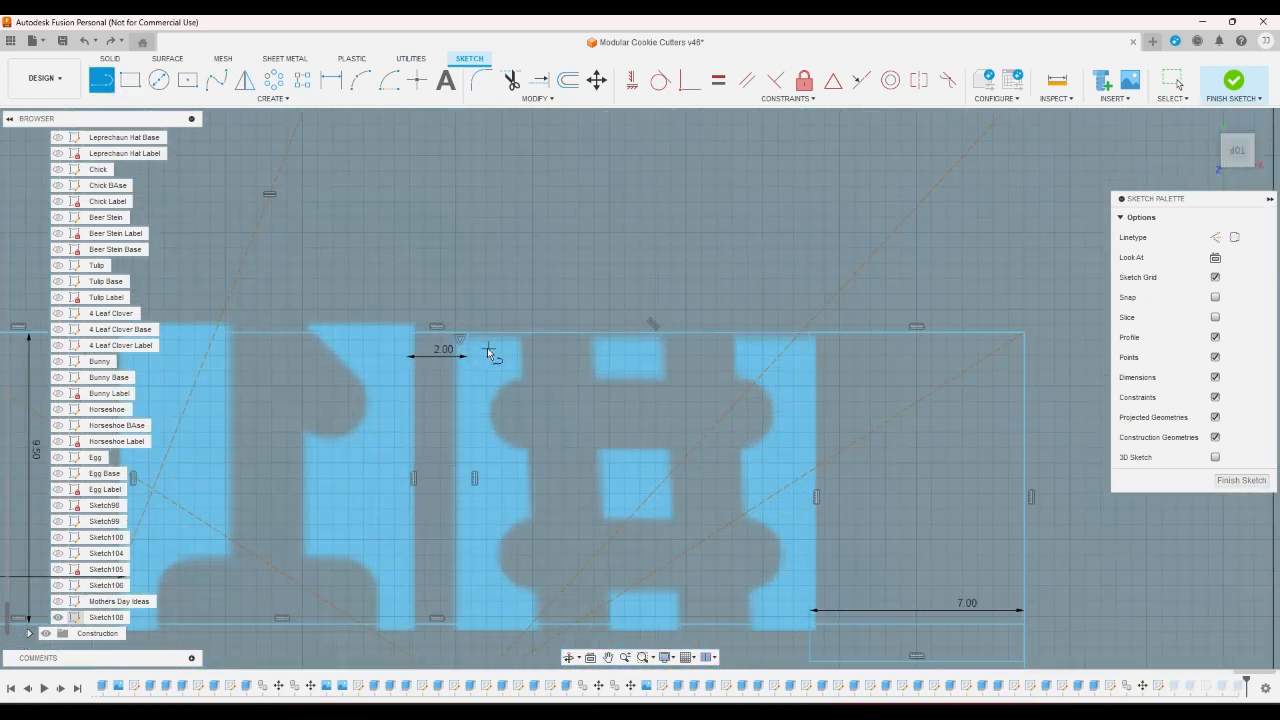
scroll(470, 347, "down", 5)
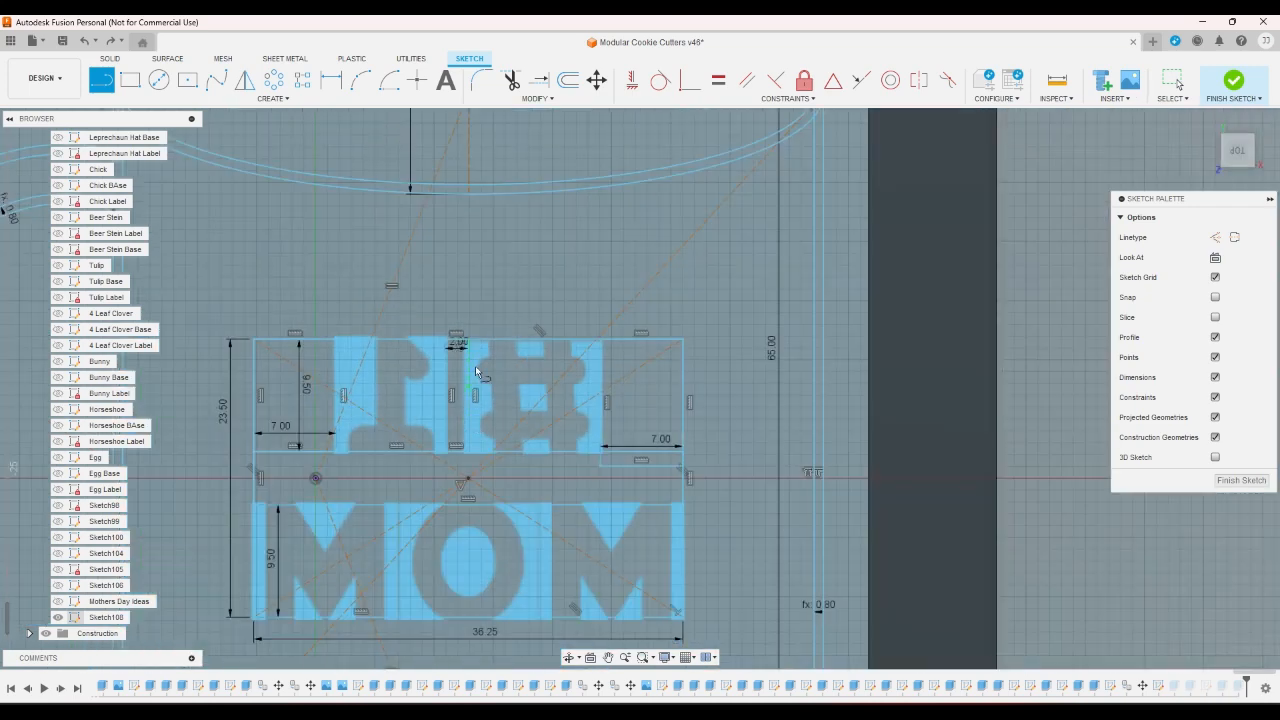
scroll(479, 347, "up", 5)
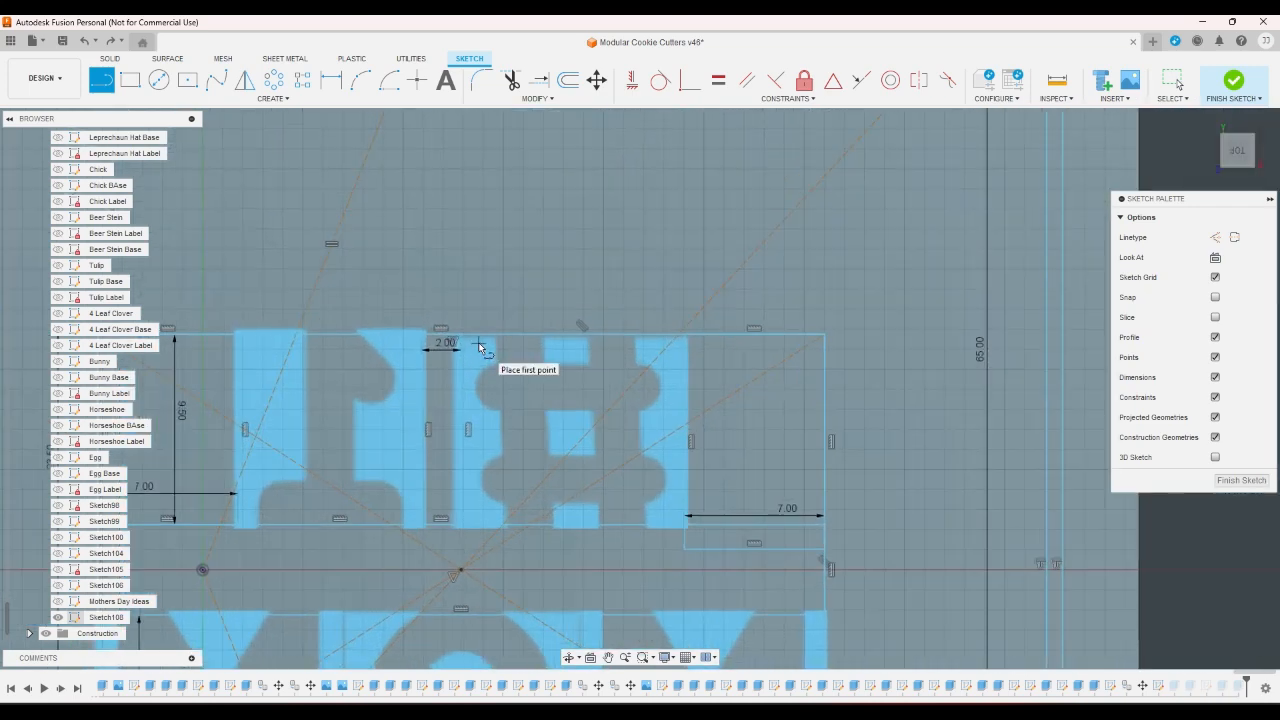
scroll(480, 346, "up", 3)
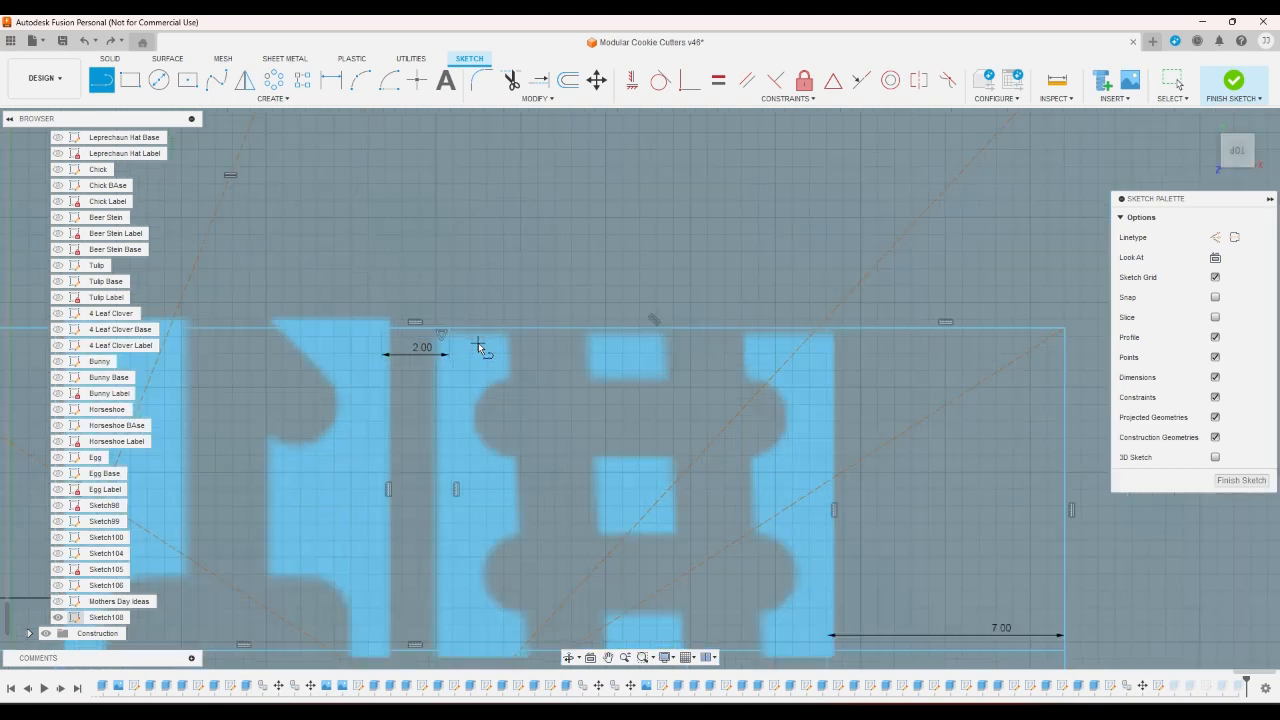
left_click(448, 331)
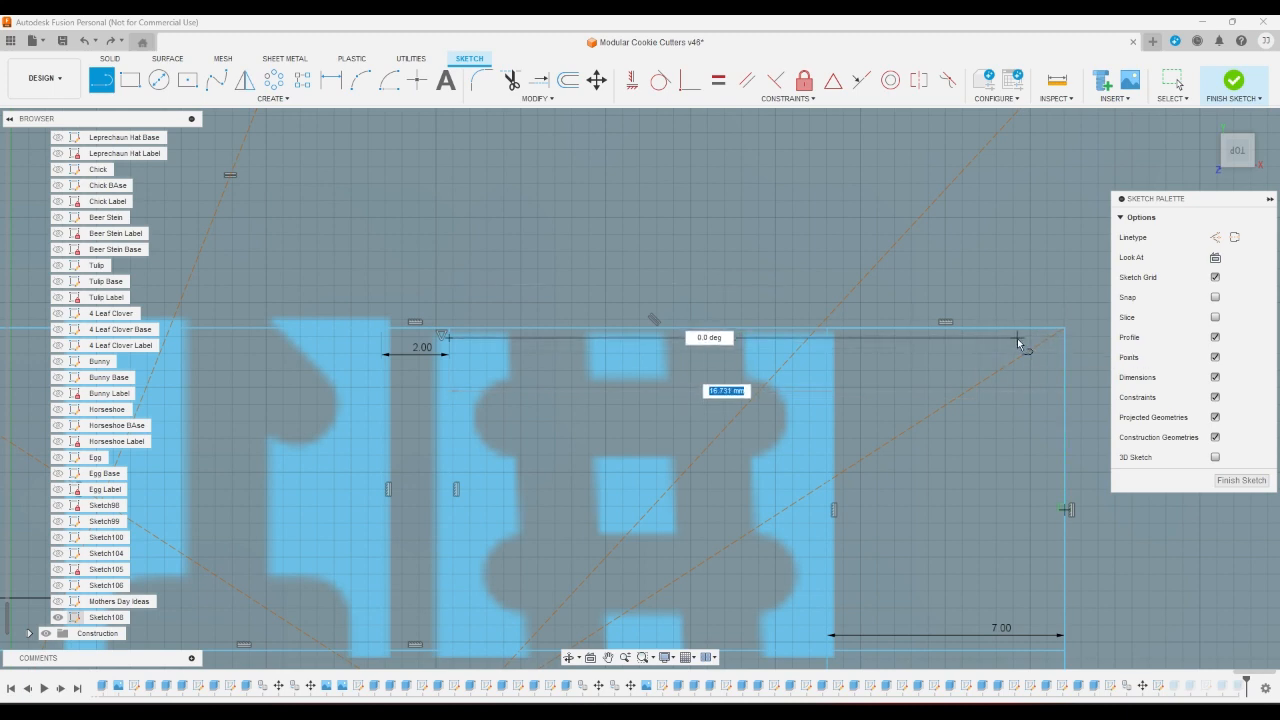
left_click(1017, 338)
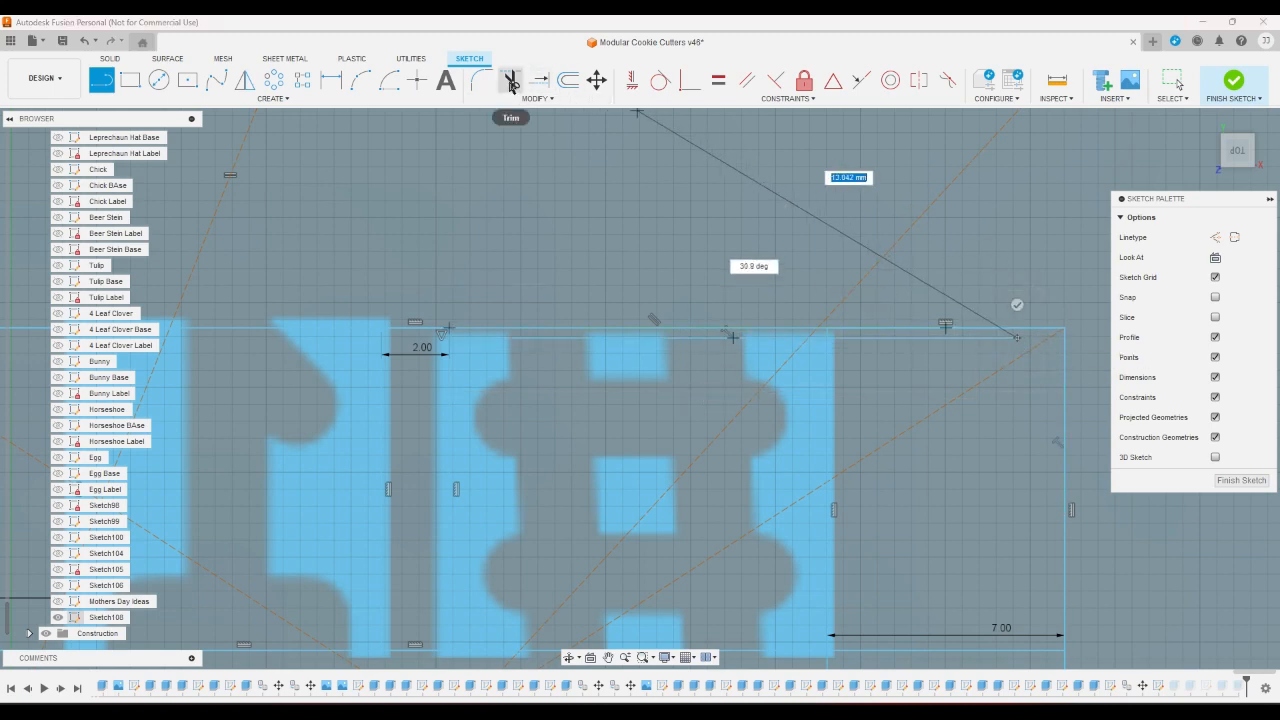
Extend the new line above the # to the text frame's side edge and finish the sketch
left_click(539, 80)
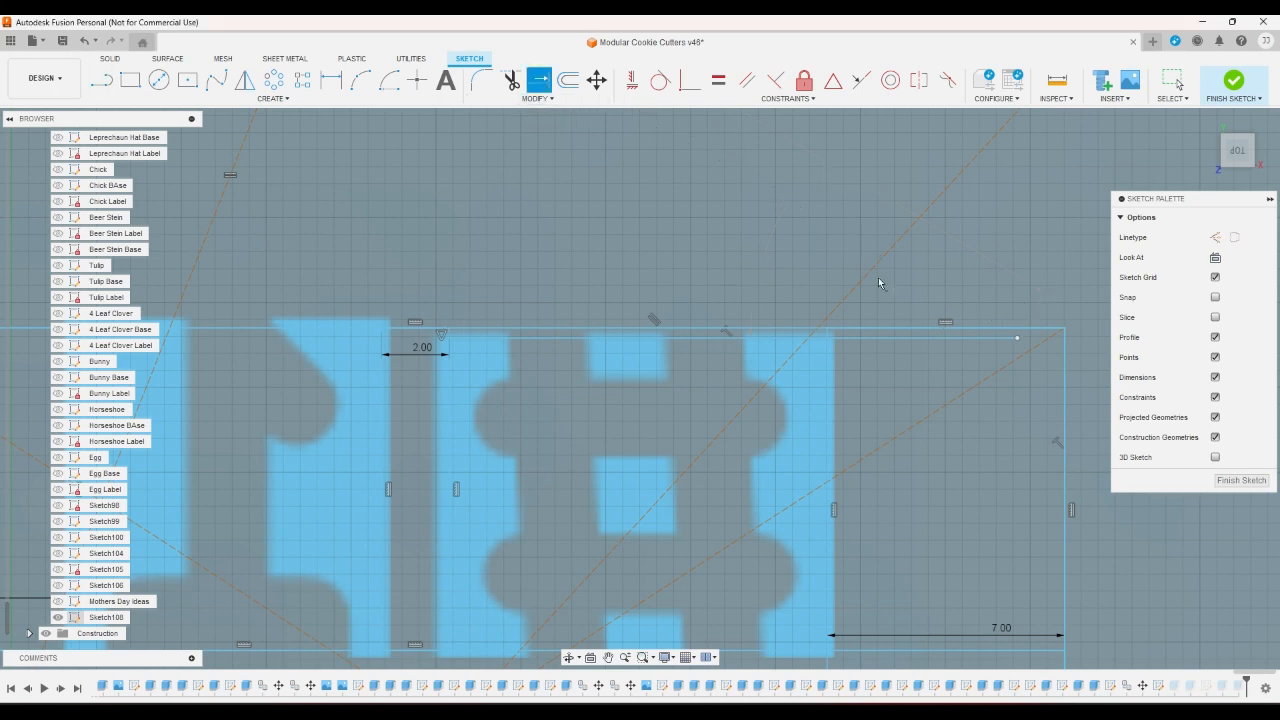
left_click(1010, 343)
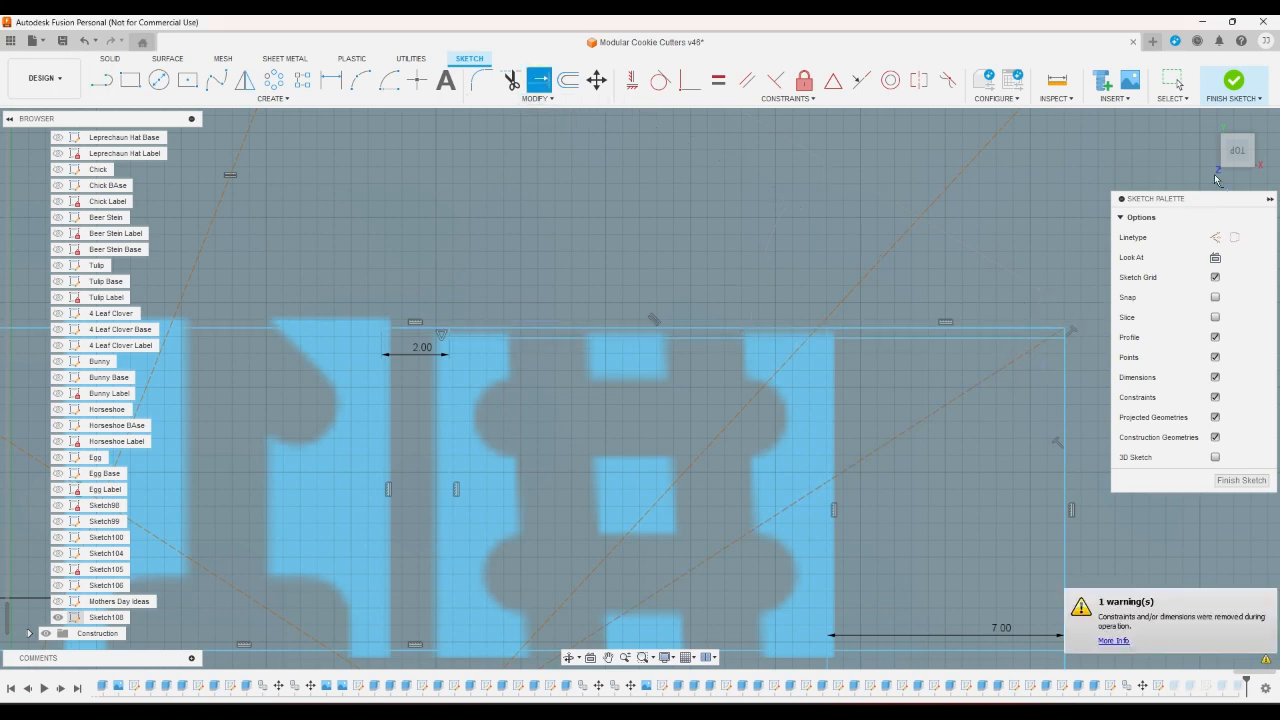
left_click(1232, 84)
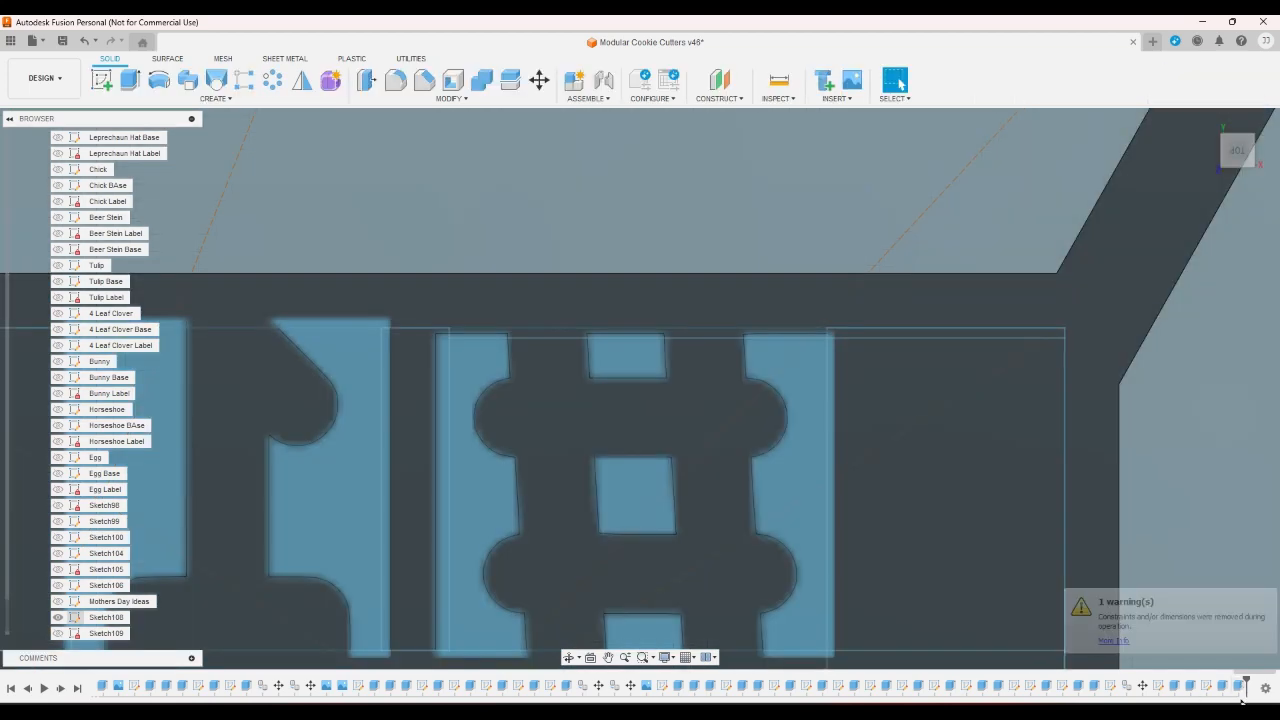
Open the 6 mm lettering cut and examine its profile selection from the underside of the cutter, keeping its settings
double_click(1239, 687)
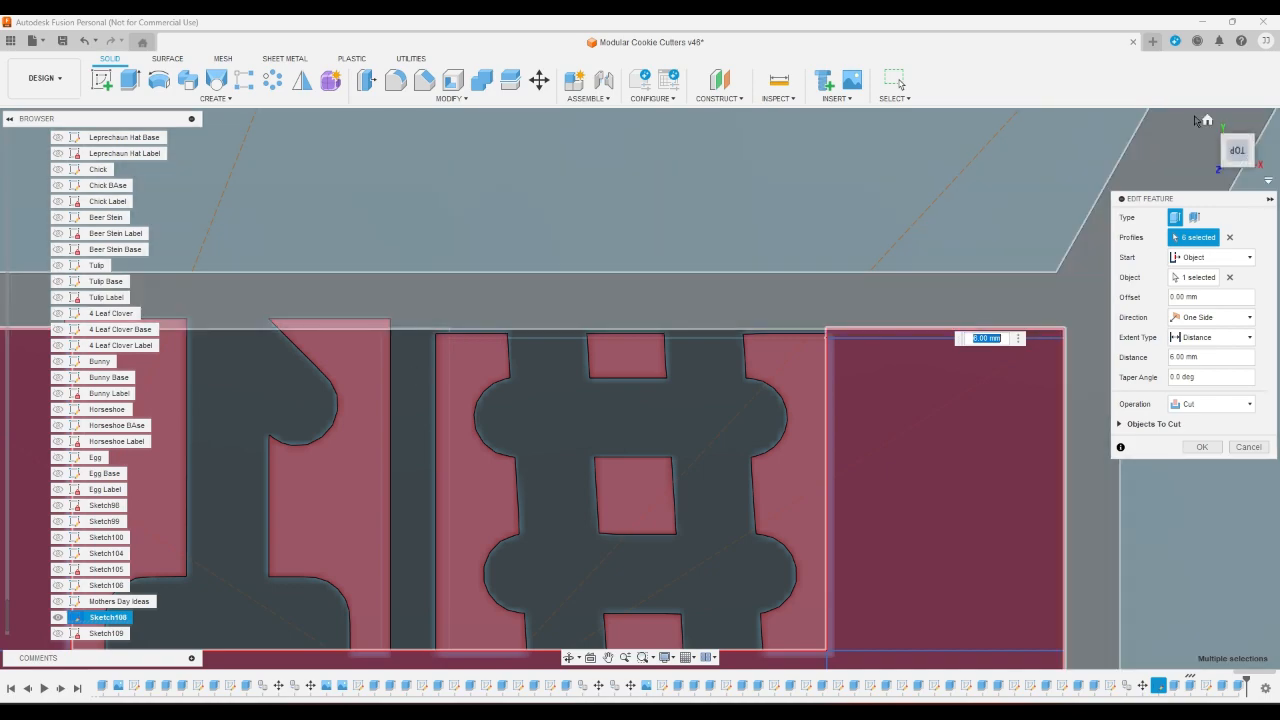
left_click(1208, 122)
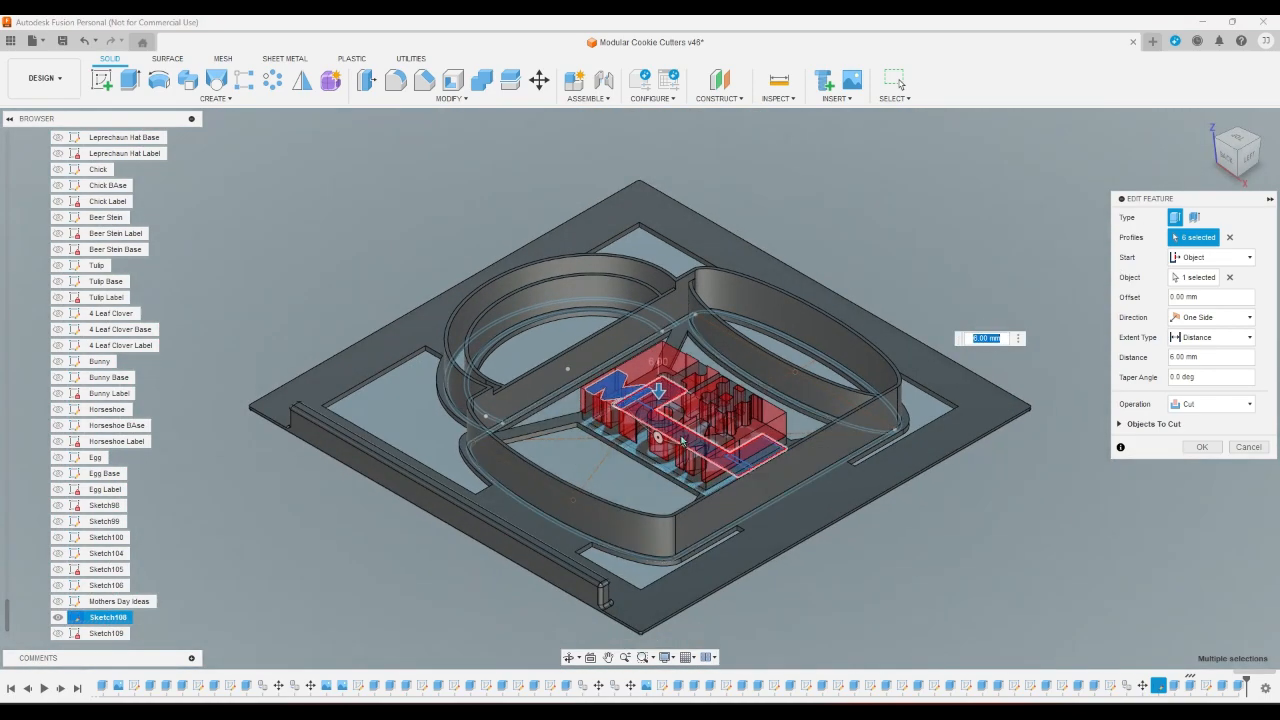
left_click(1239, 178)
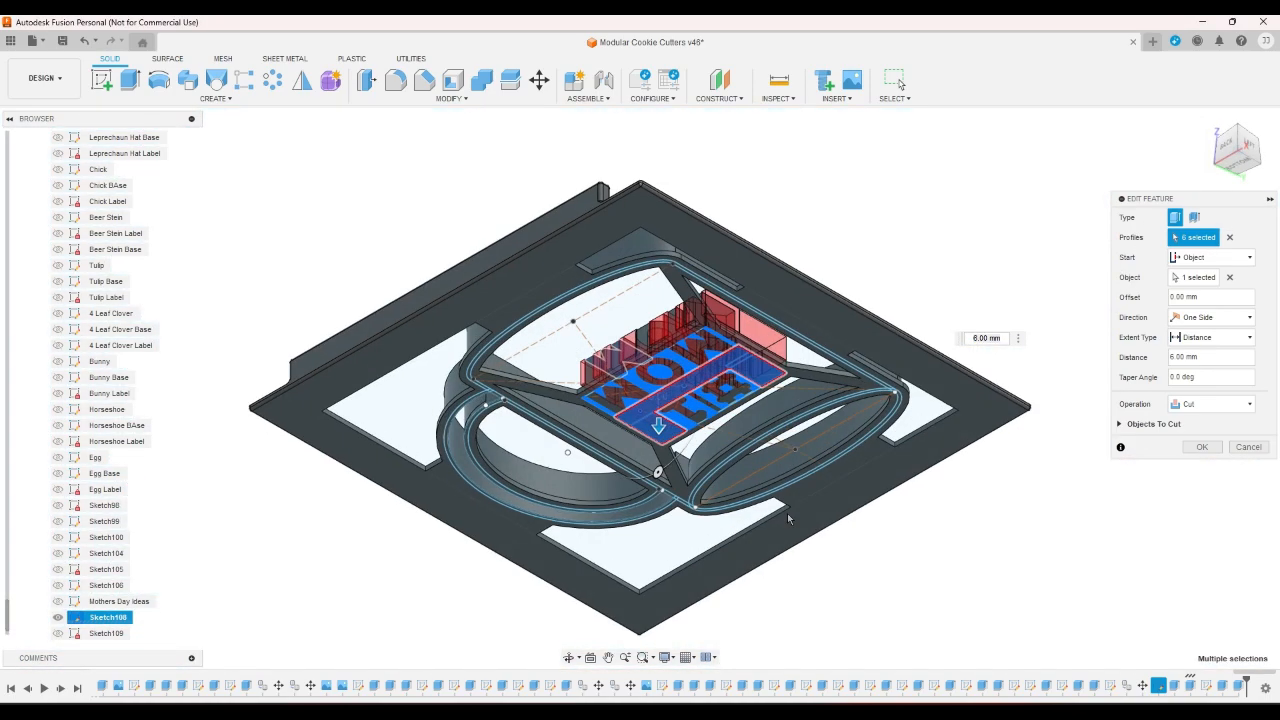
scroll(520, 334, "up", 6)
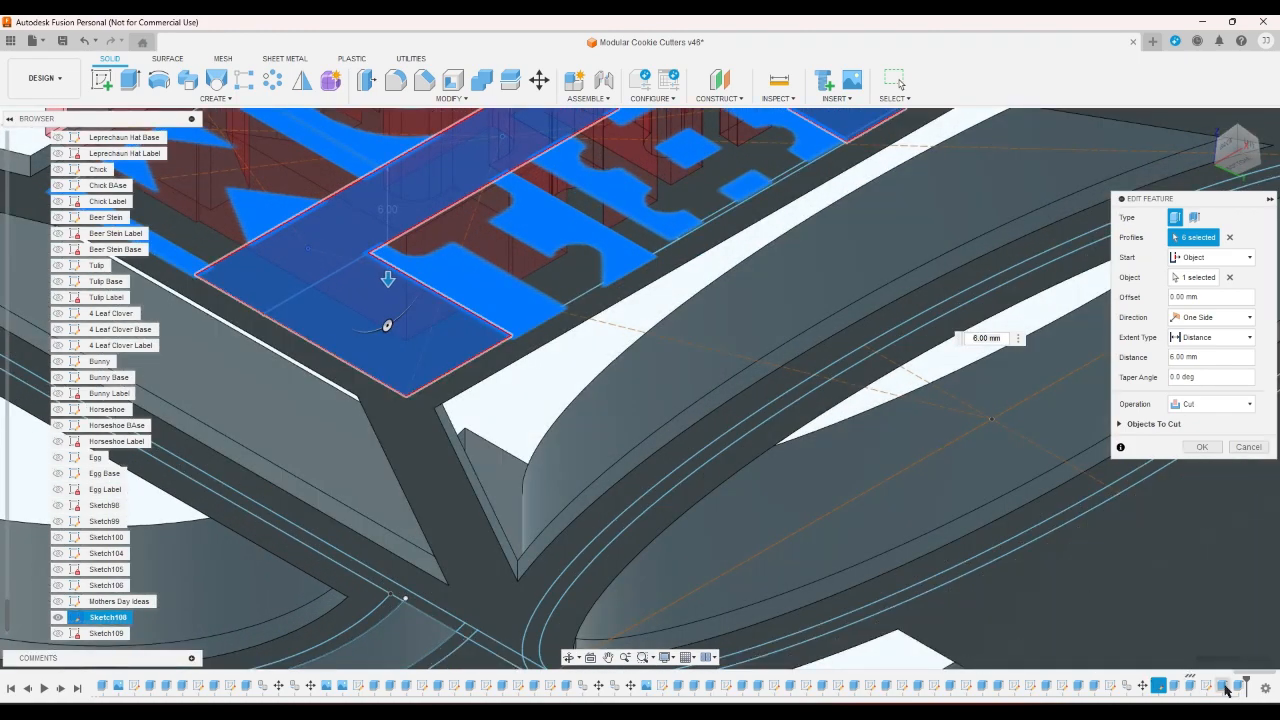
left_click(1203, 450)
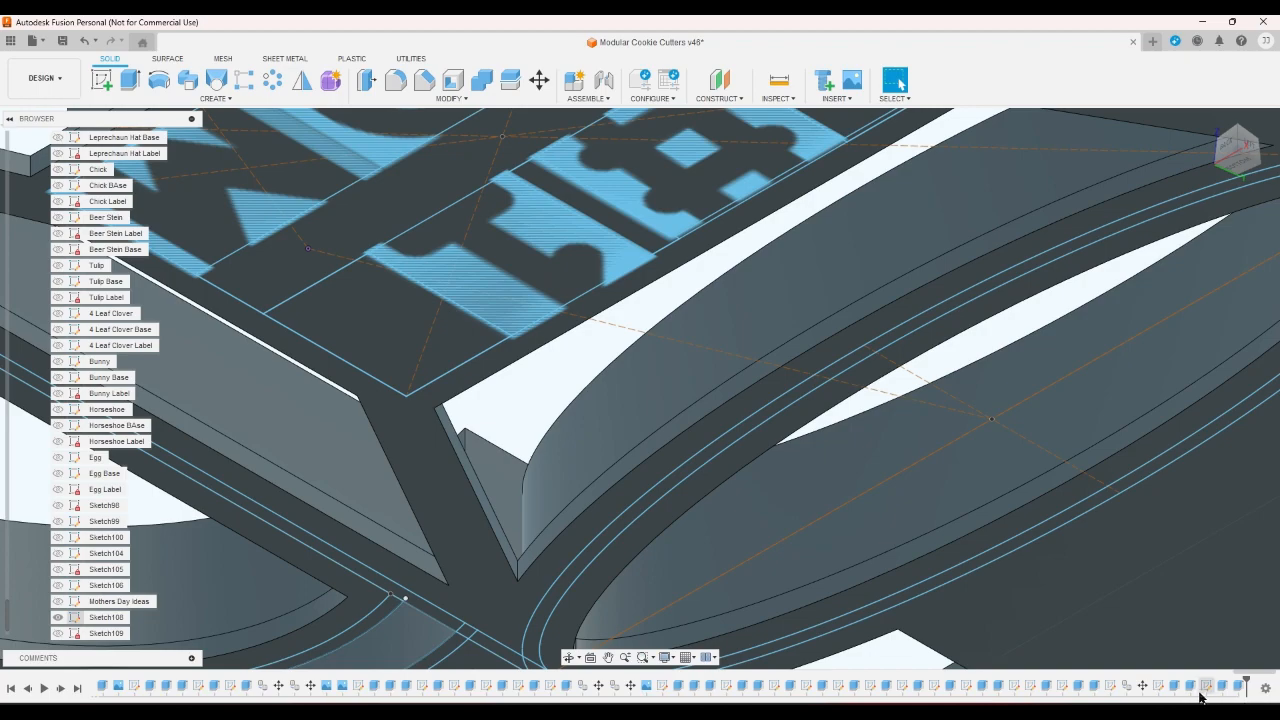
Reopen the lettering sketch from below and examine the areas around the 1 and # along the text frame's edge
double_click(1204, 687)
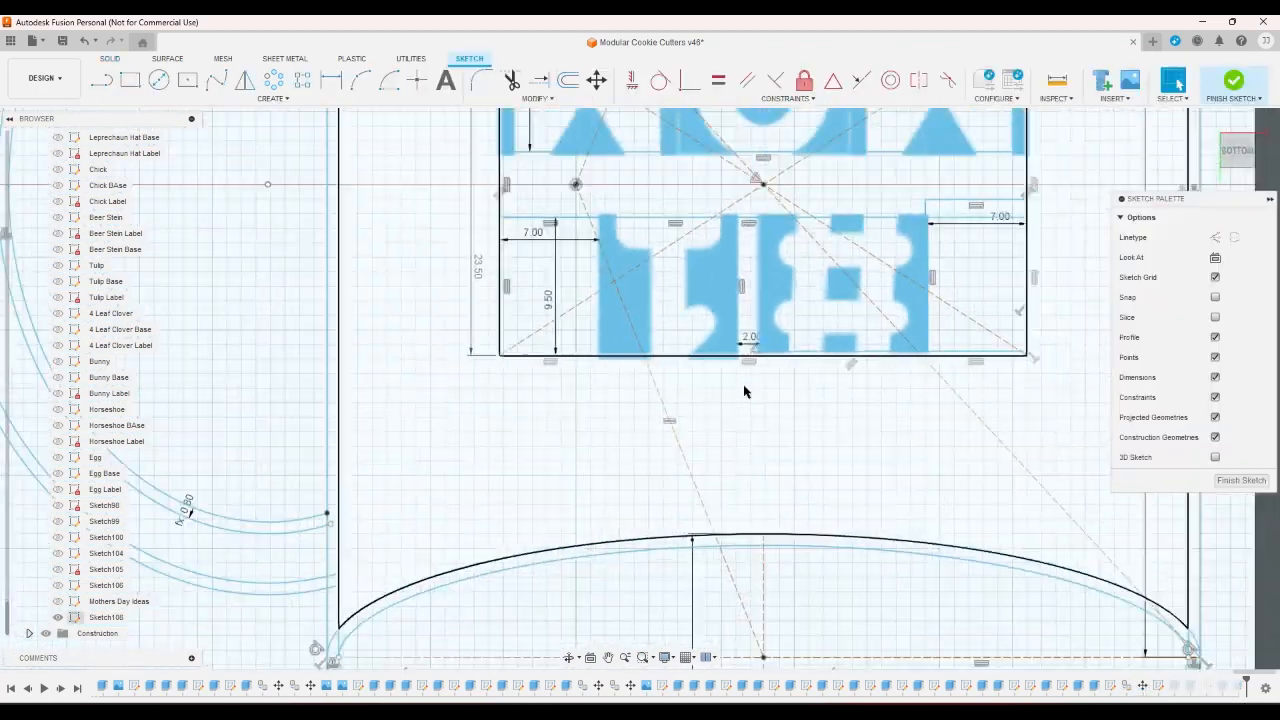
scroll(750, 330, "up", 4)
scroll(746, 303, "down", 2)
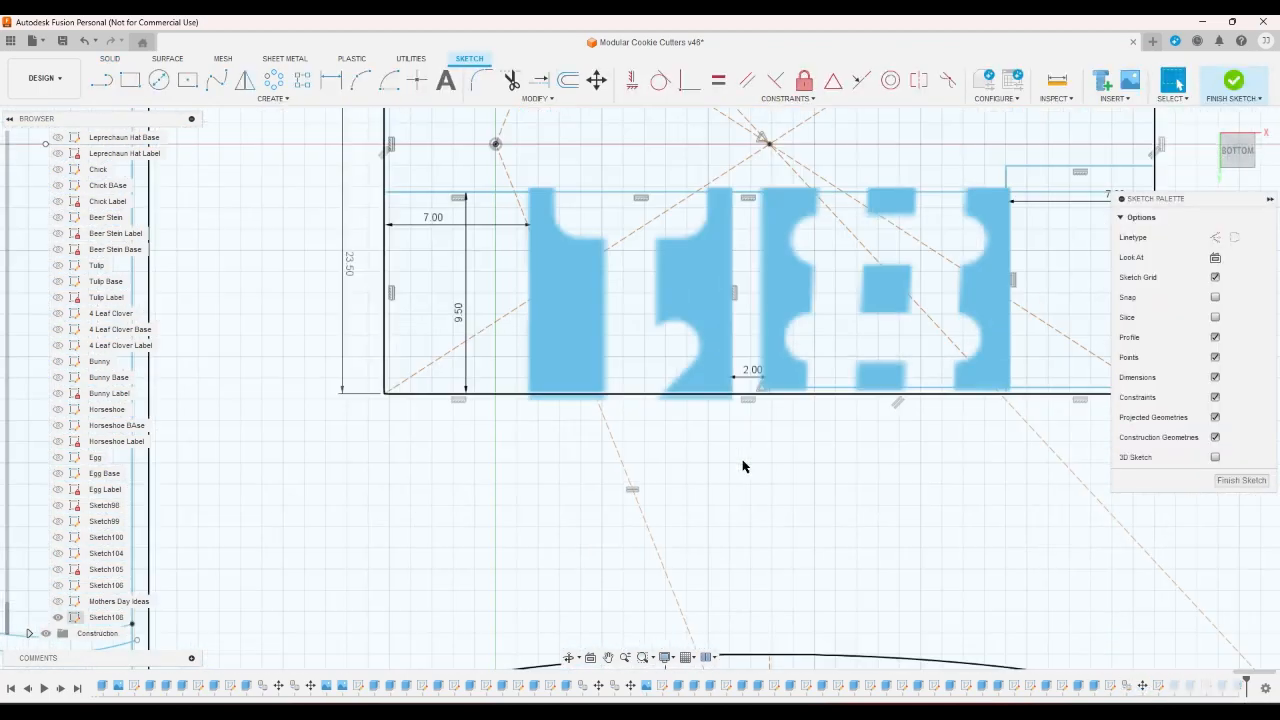
scroll(743, 466, "down", 3)
scroll(756, 300, "up", 5)
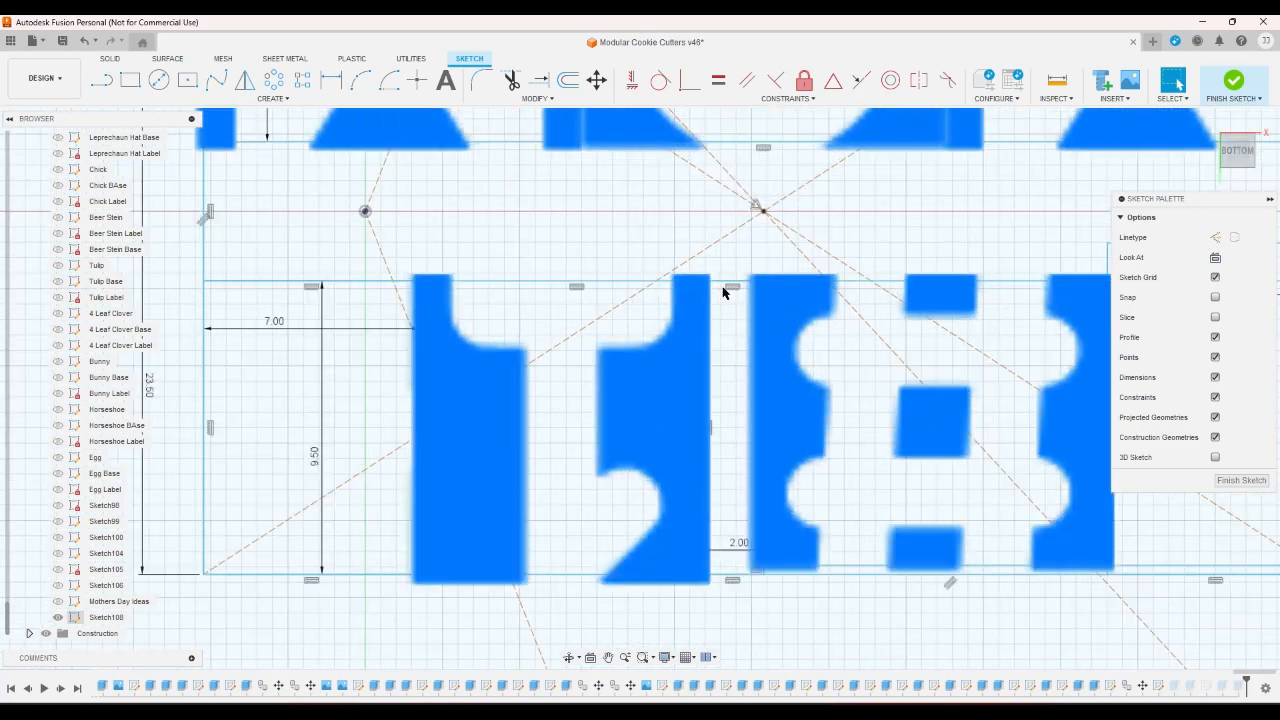
scroll(724, 292, "down", 5)
scroll(697, 388, "up", 1)
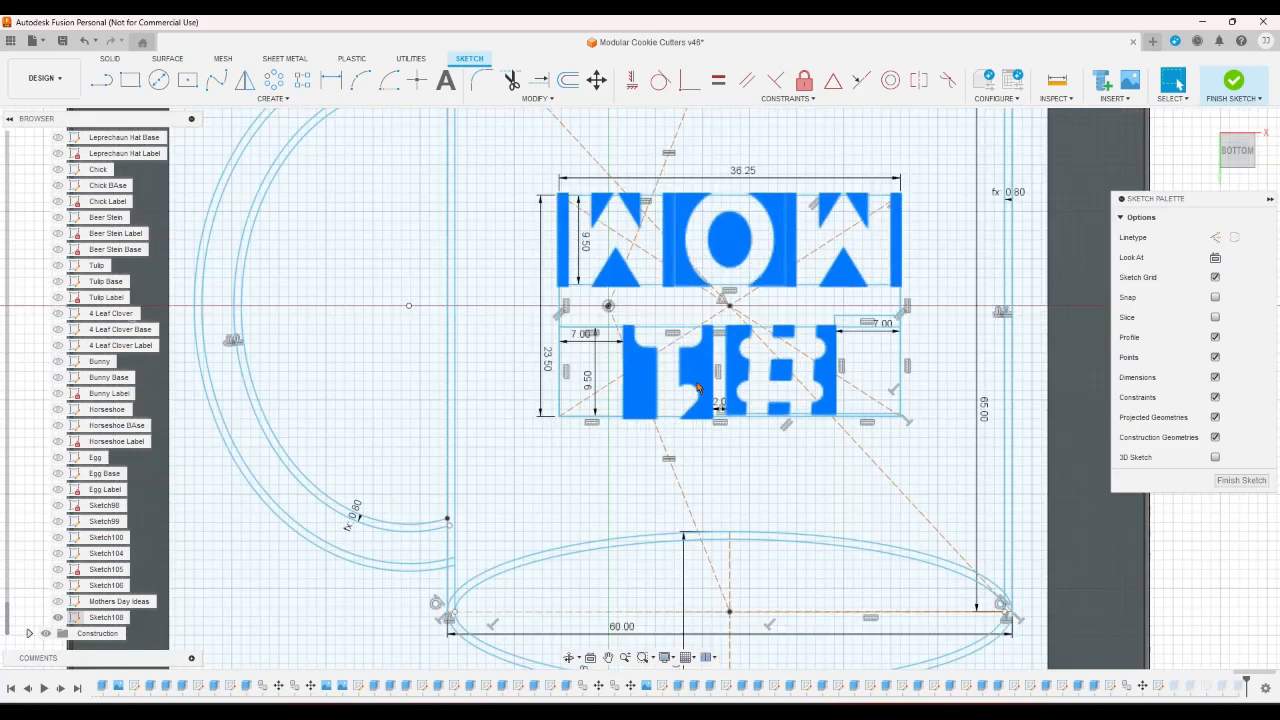
scroll(534, 420, "up", 6)
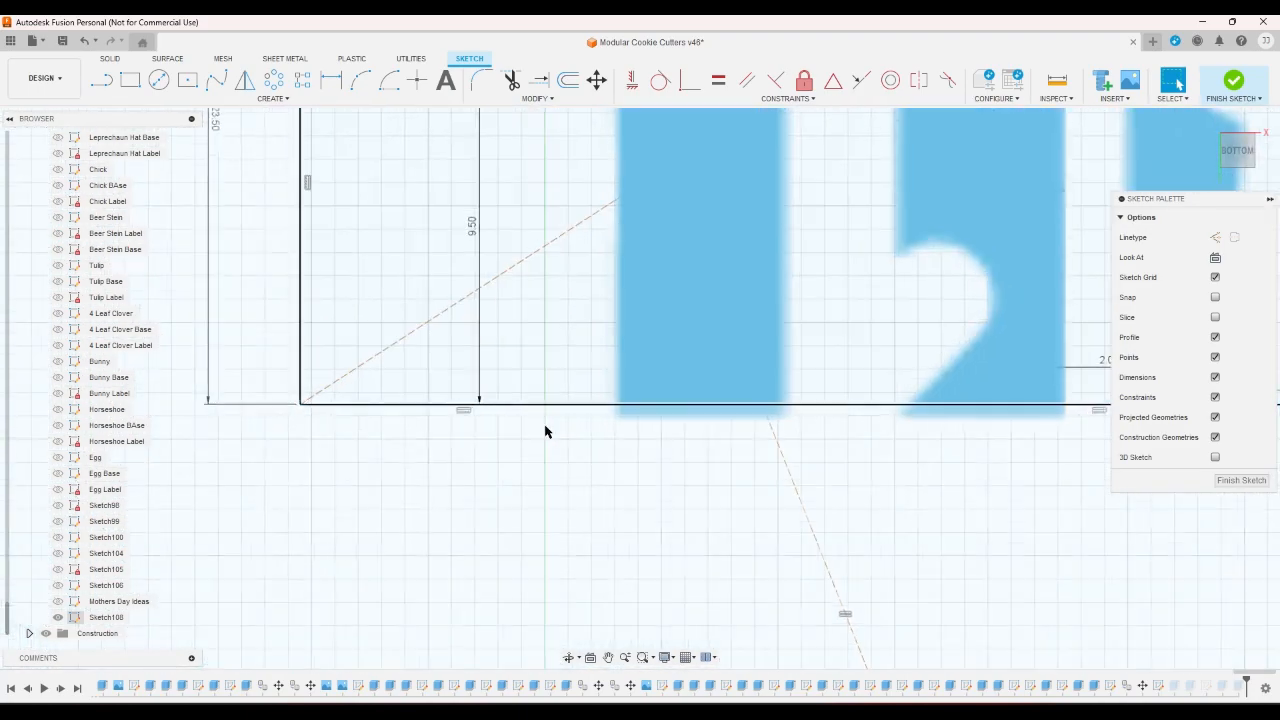
scroll(530, 445, "down", 5)
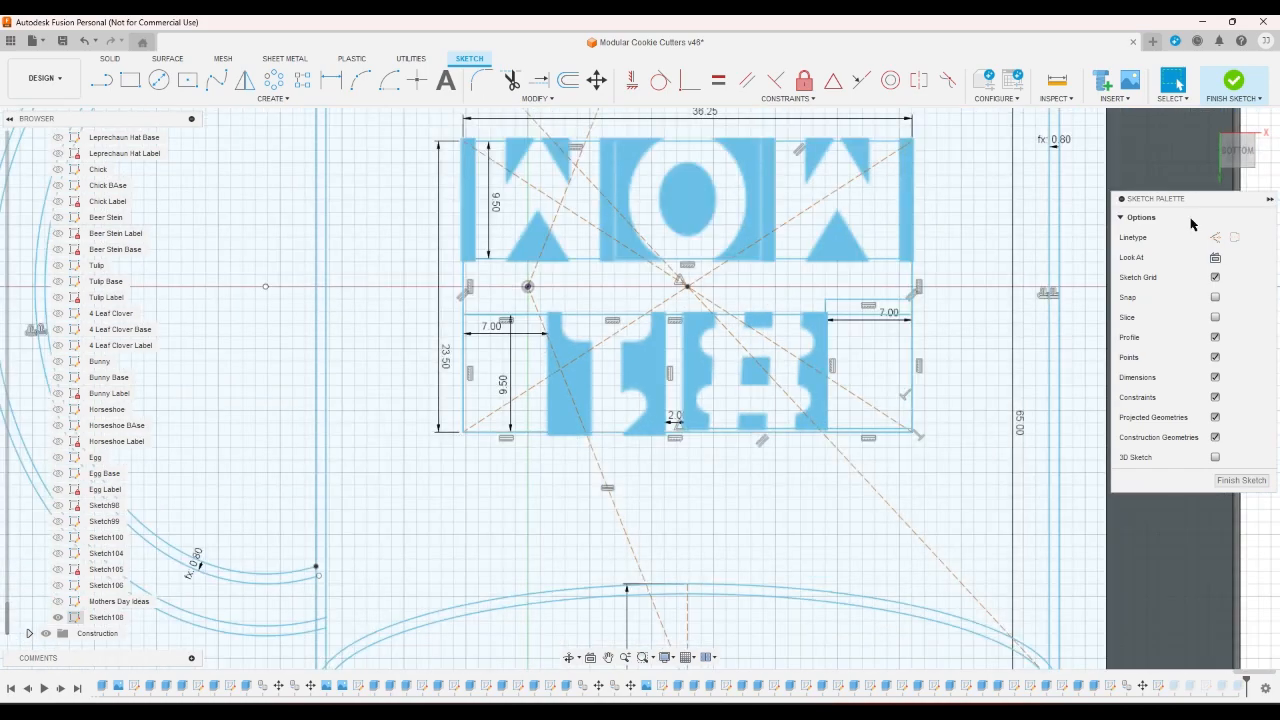
Sketch a three-sided open outline below the # symbol, about 12.9 mm wide and 2.4 mm deep, from the rectangle's lower edge
scroll(884, 443, "up", 6)
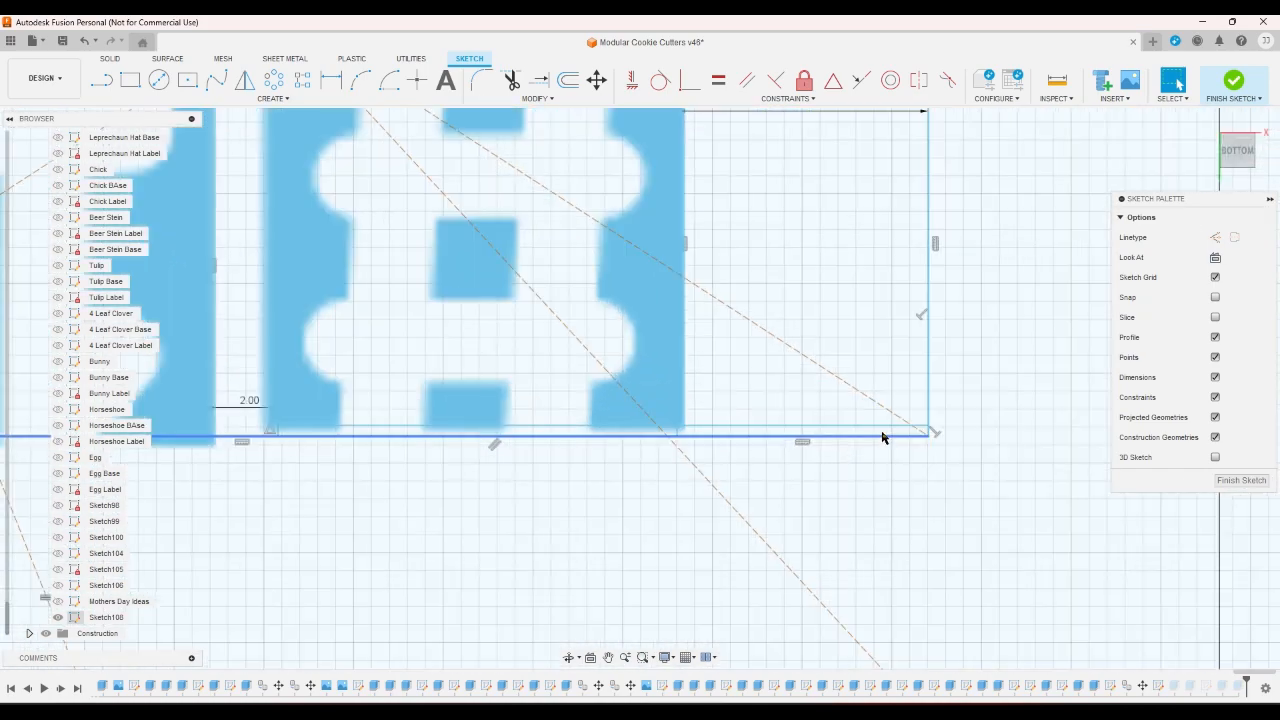
left_click(700, 433)
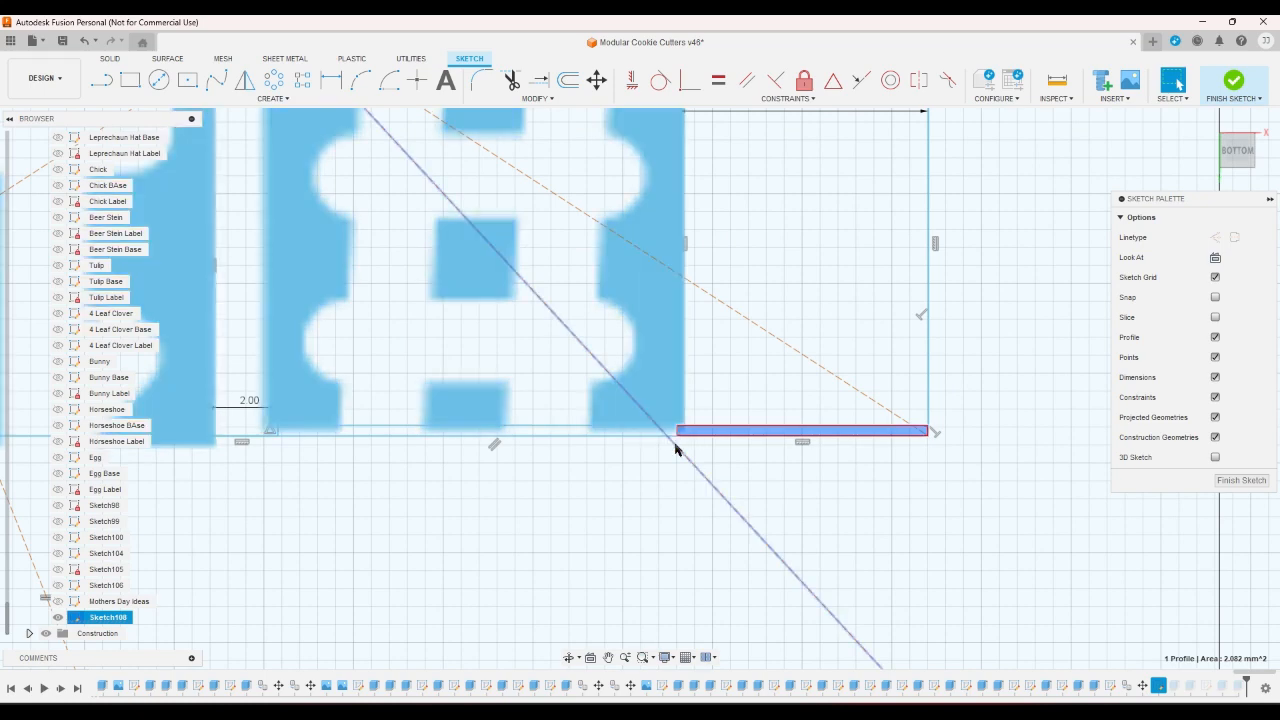
scroll(520, 435, "up", 2)
scroll(506, 435, "up", 3)
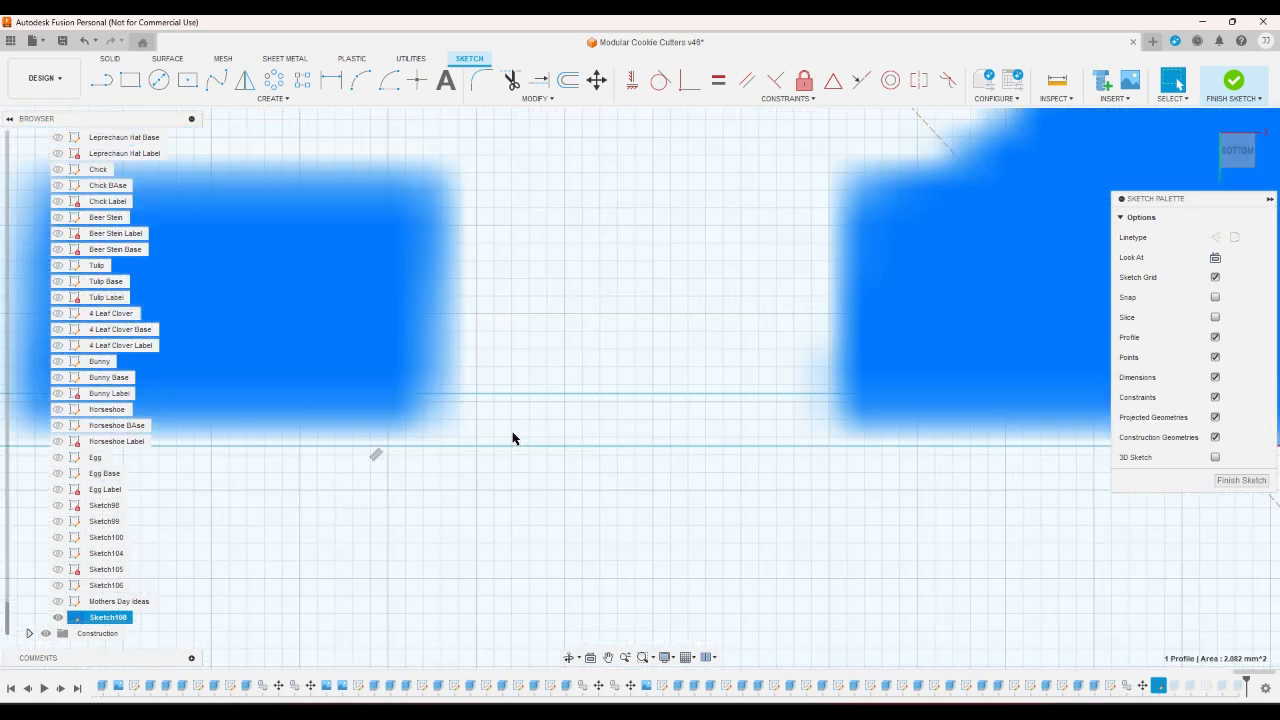
scroll(516, 447, "down", 5)
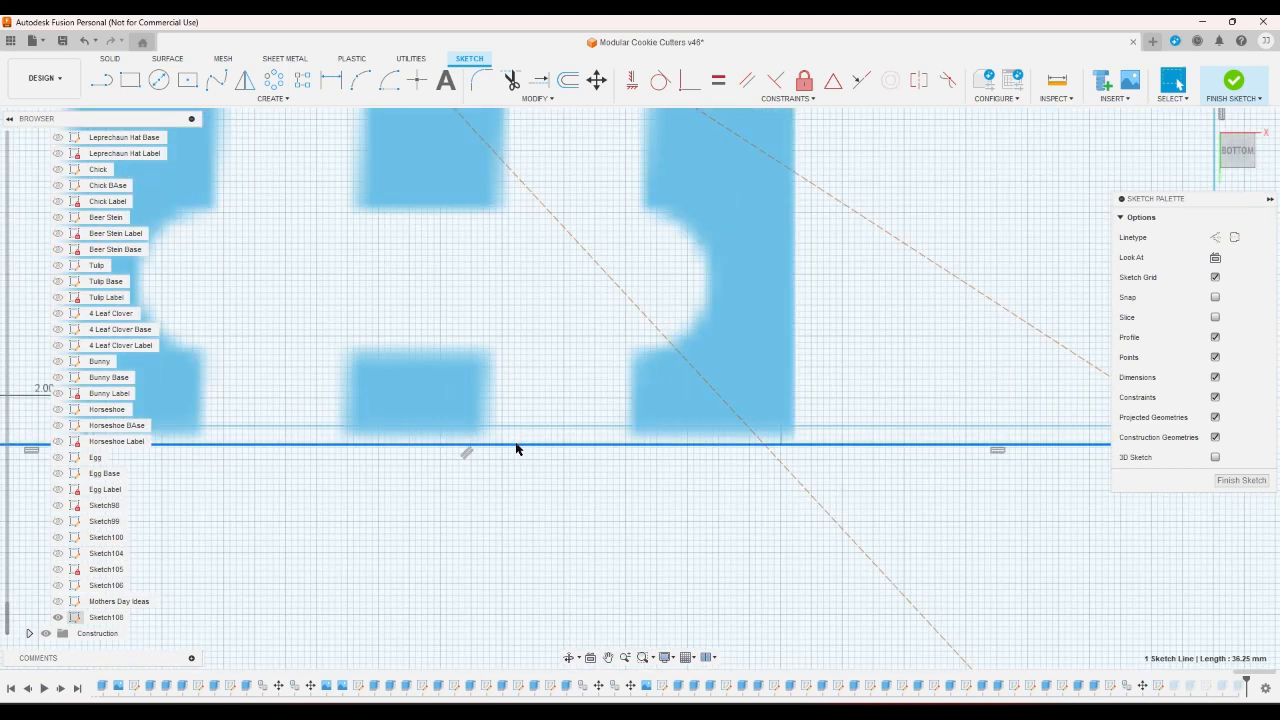
scroll(518, 445, "down", 4)
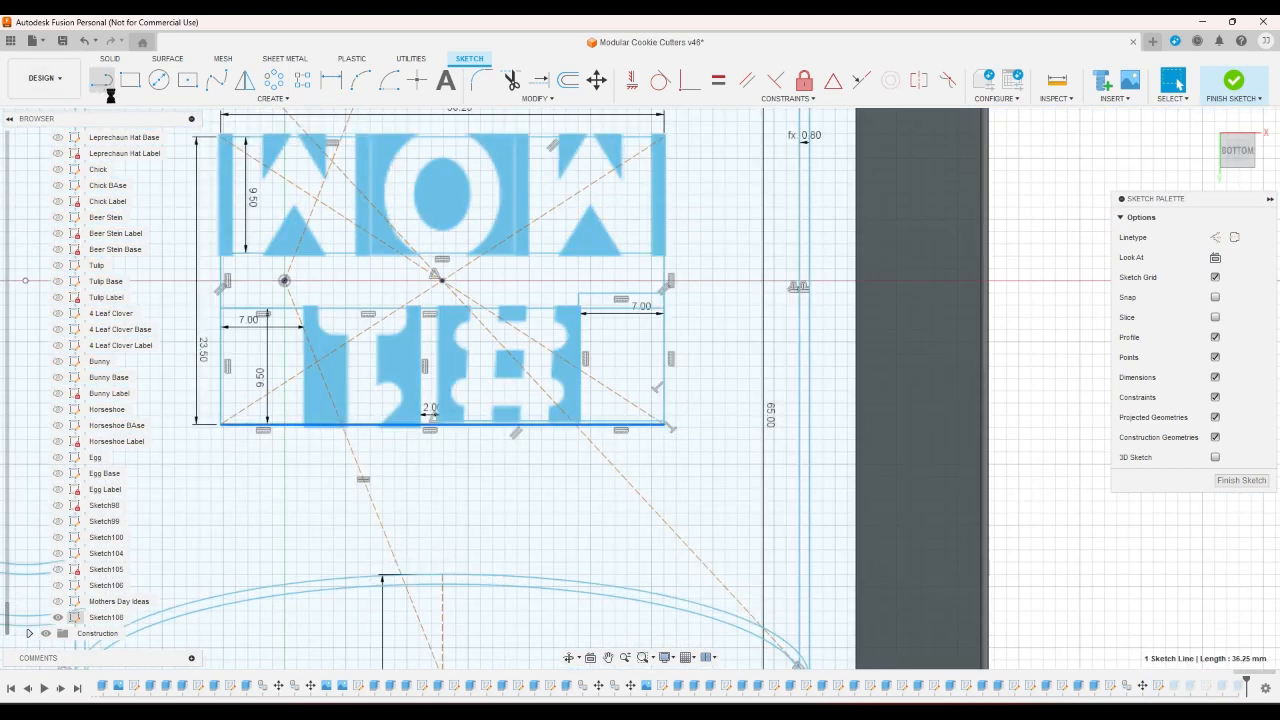
scroll(560, 426, "up", 5)
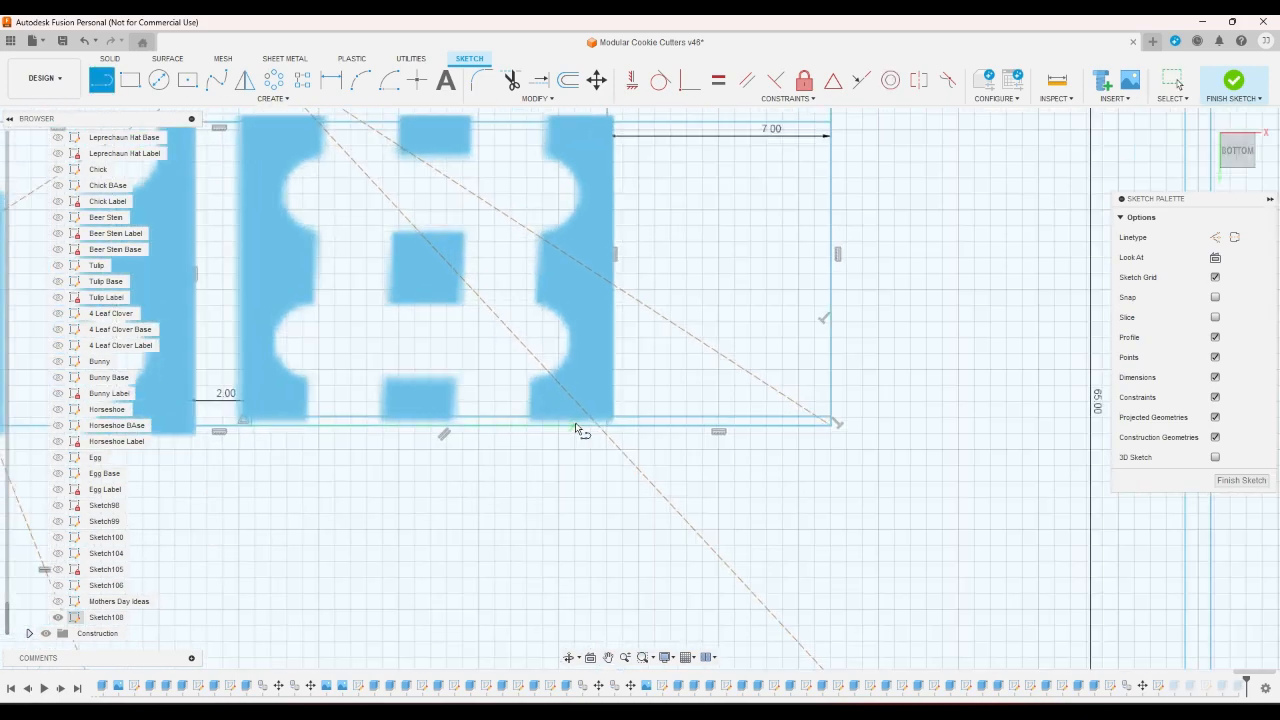
left_click(605, 428)
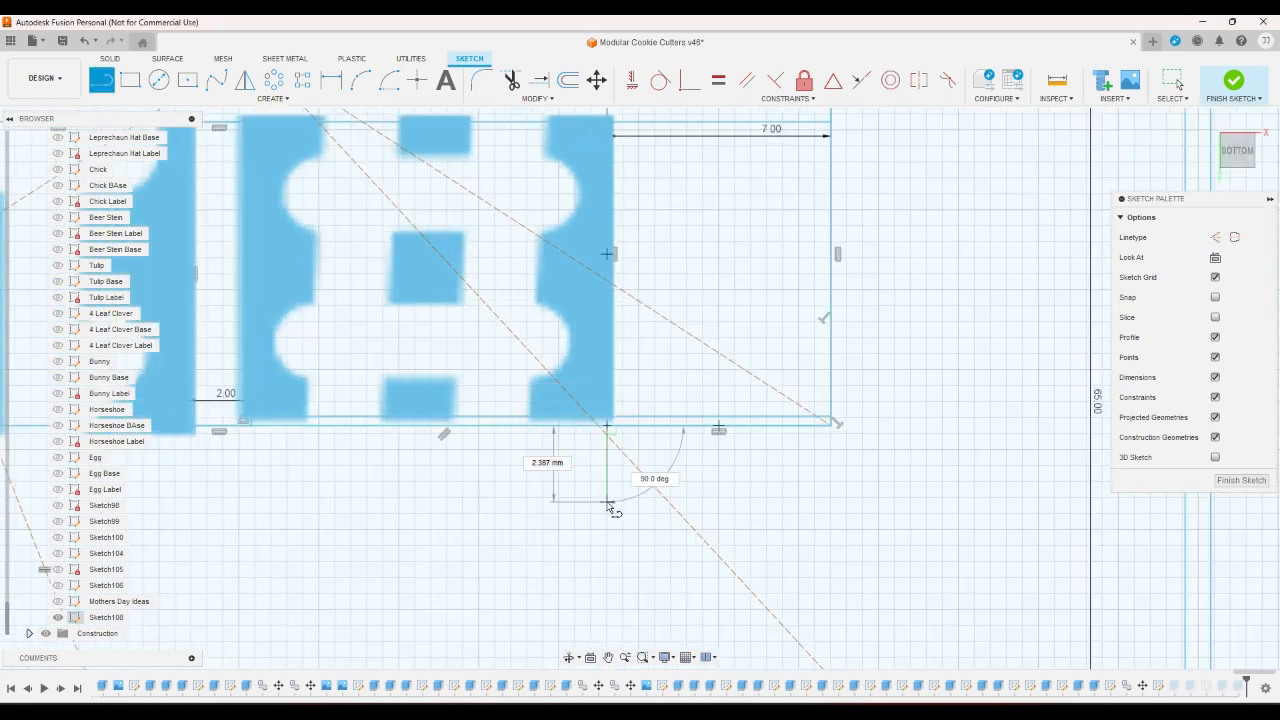
left_click(607, 502)
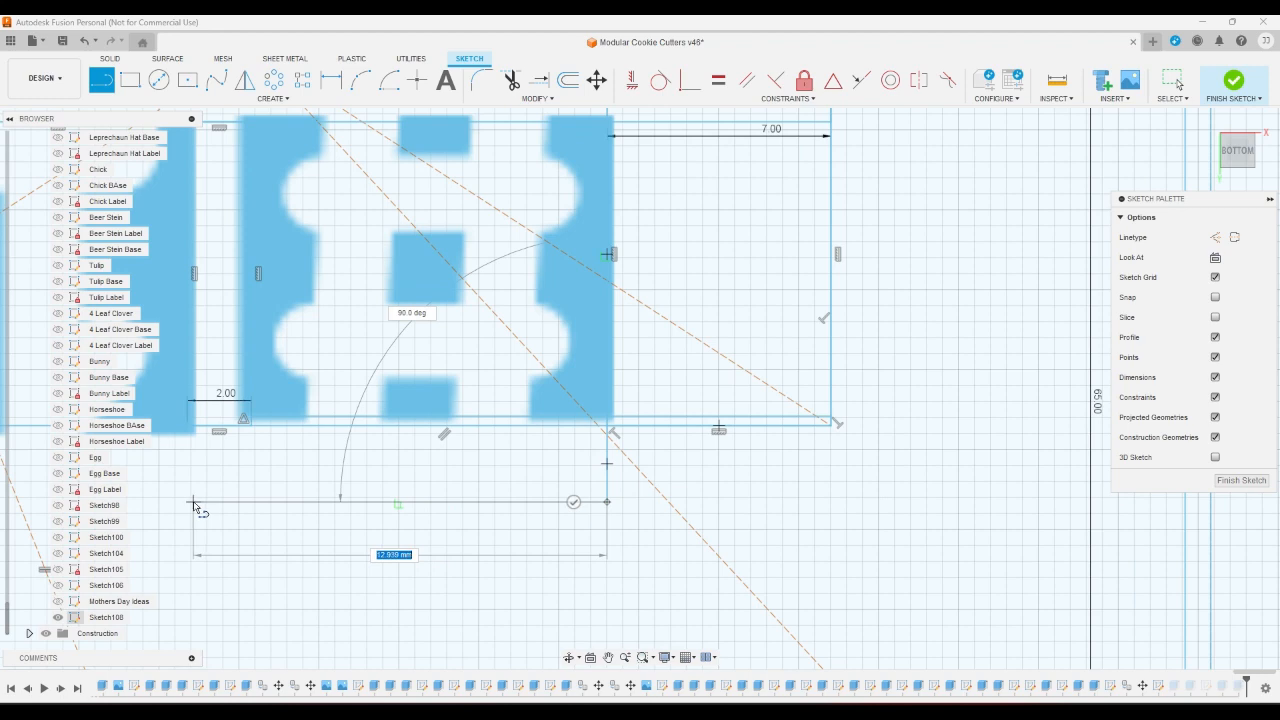
left_click(193, 502)
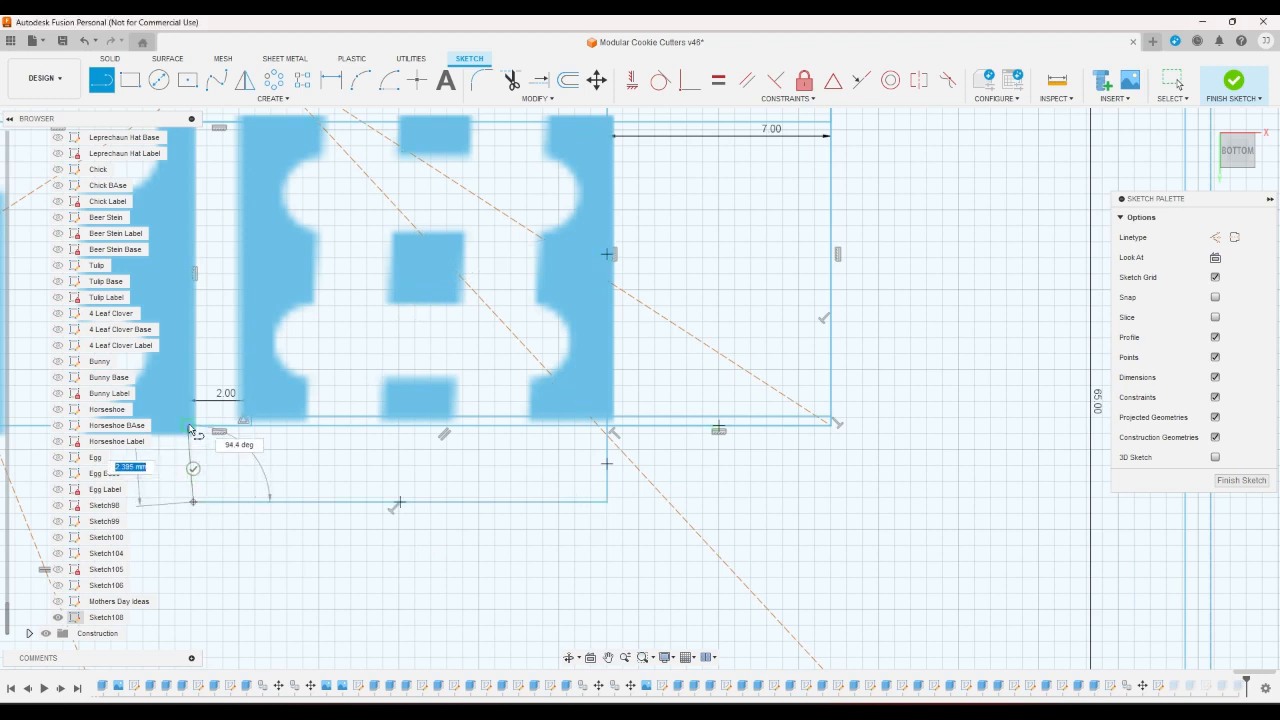
left_click(193, 427)
Make the slanted short line collinear with the vertical line between the 1 and the # symbol
left_click(861, 80)
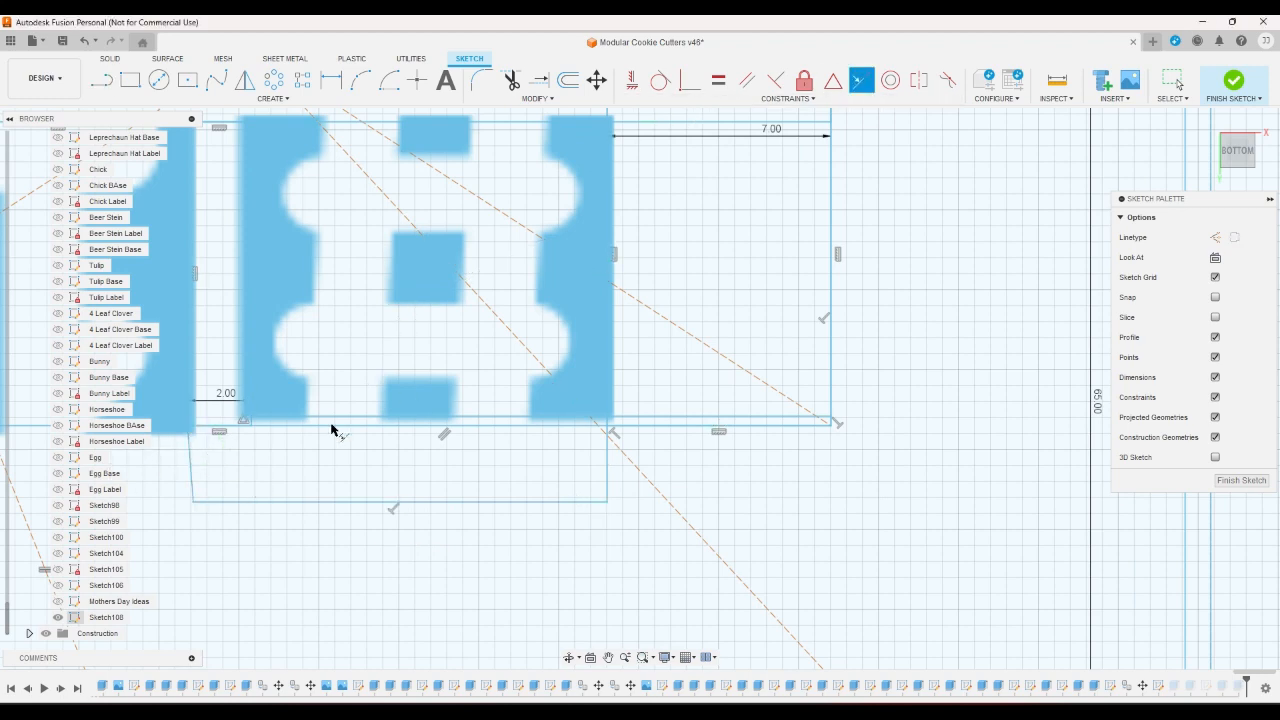
left_click(193, 475)
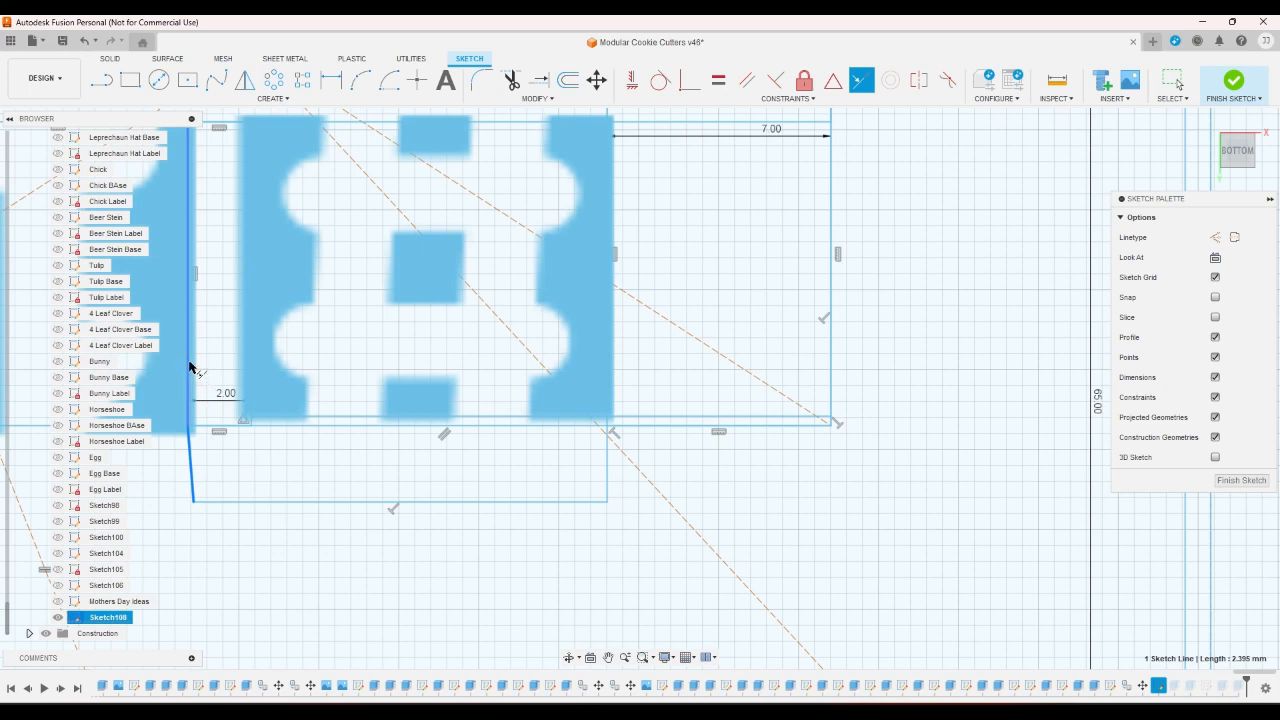
left_click(190, 367)
Trim the lettering rectangle's lower edge between the two short vertical lines, including the leftover piece below the 2.00 gap
left_click(539, 80)
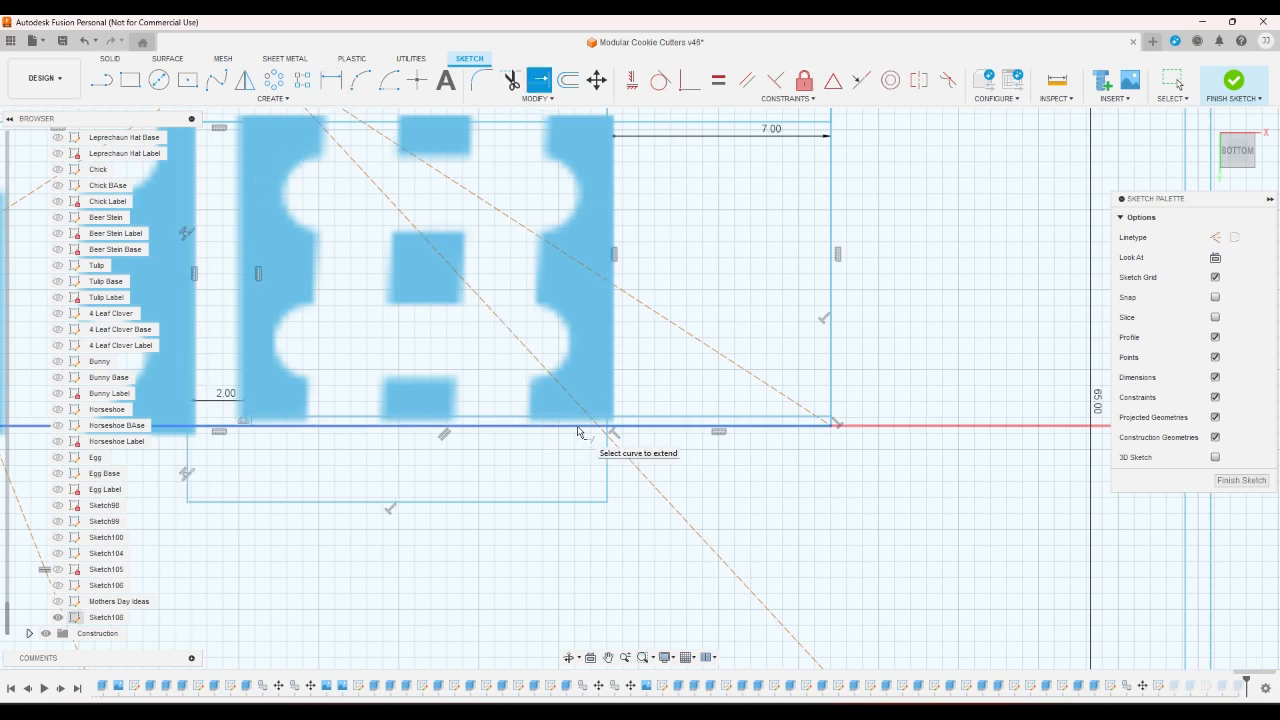
key("t")
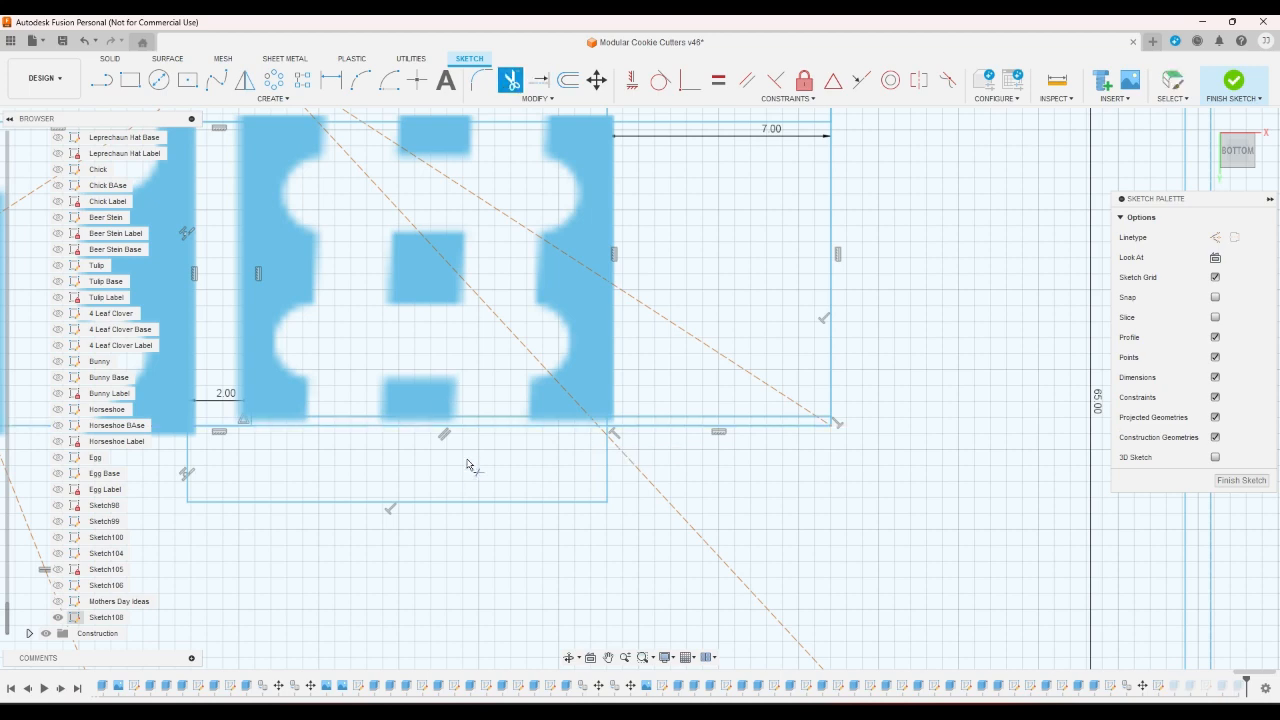
left_click(487, 427)
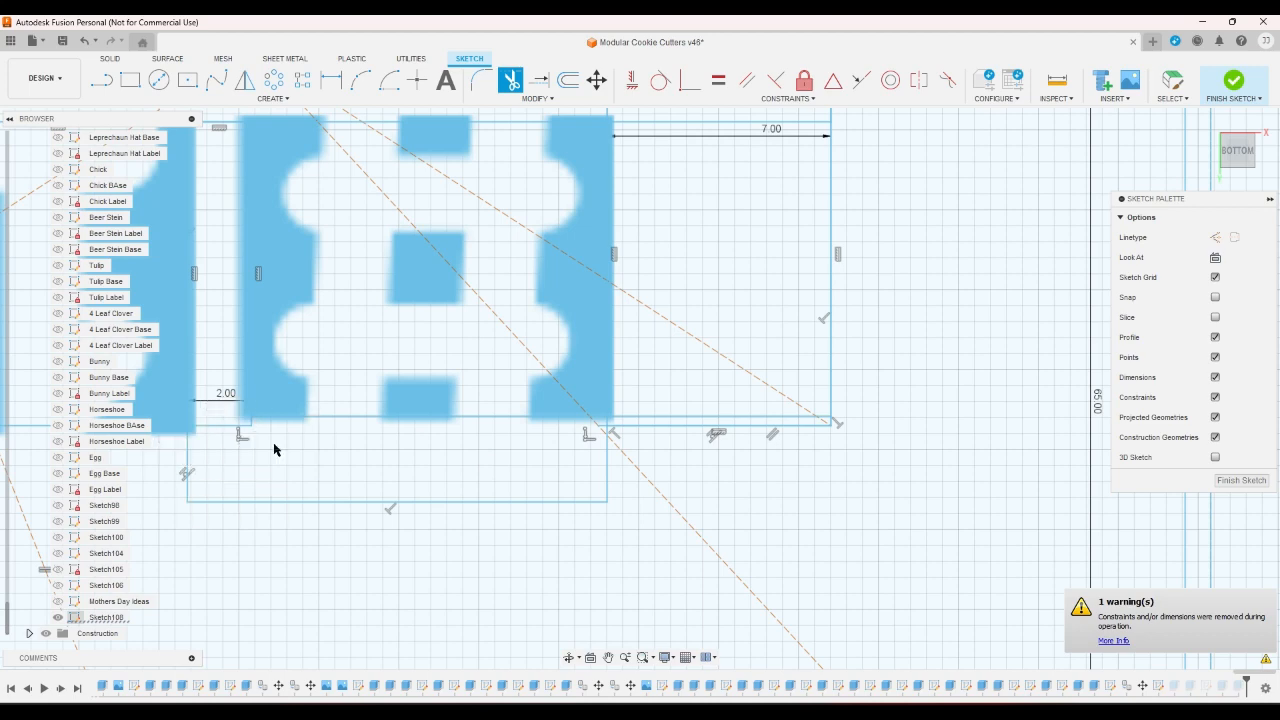
key("Escape")
left_click(240, 455)
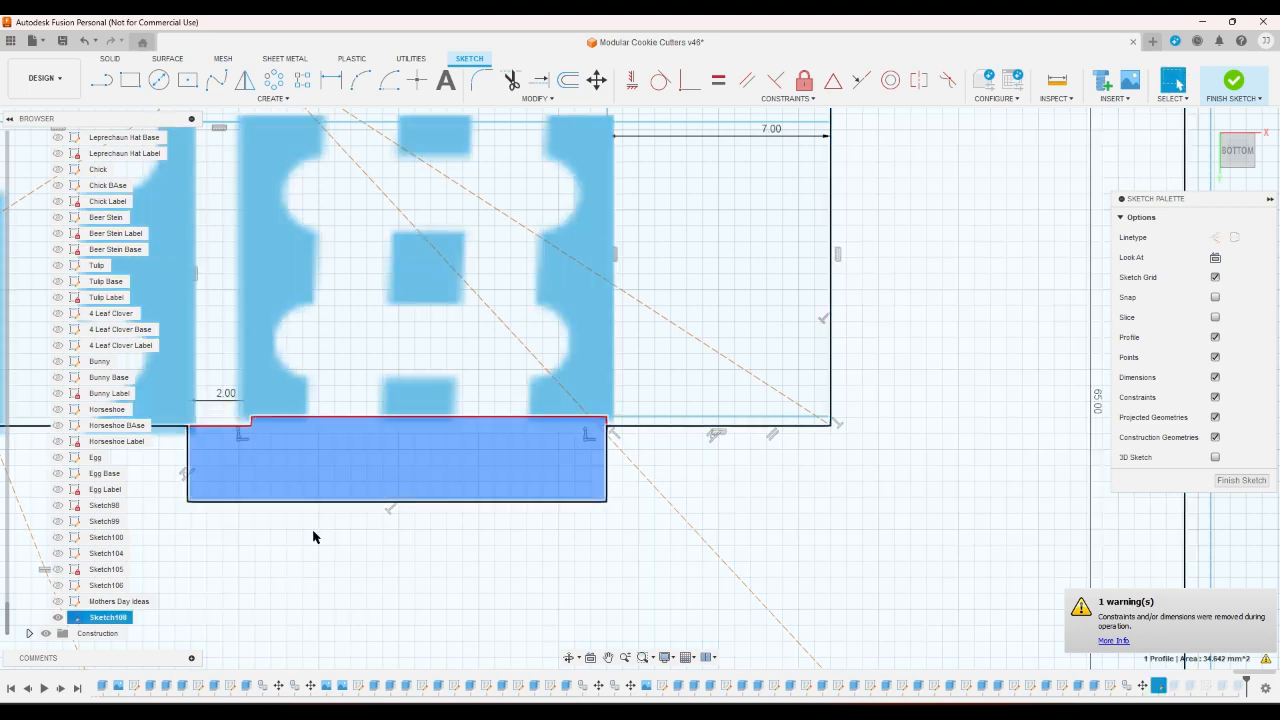
left_click(512, 81)
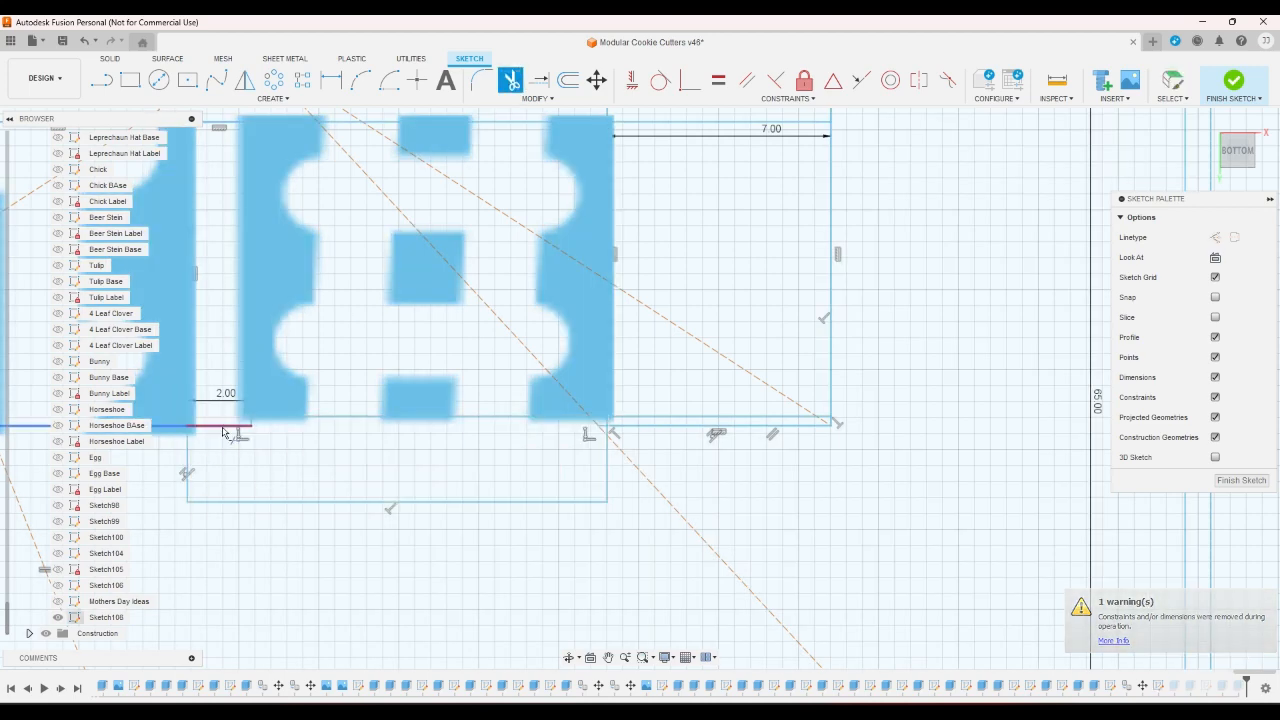
right_click(225, 452)
left_click(261, 452)
left_click(246, 486)
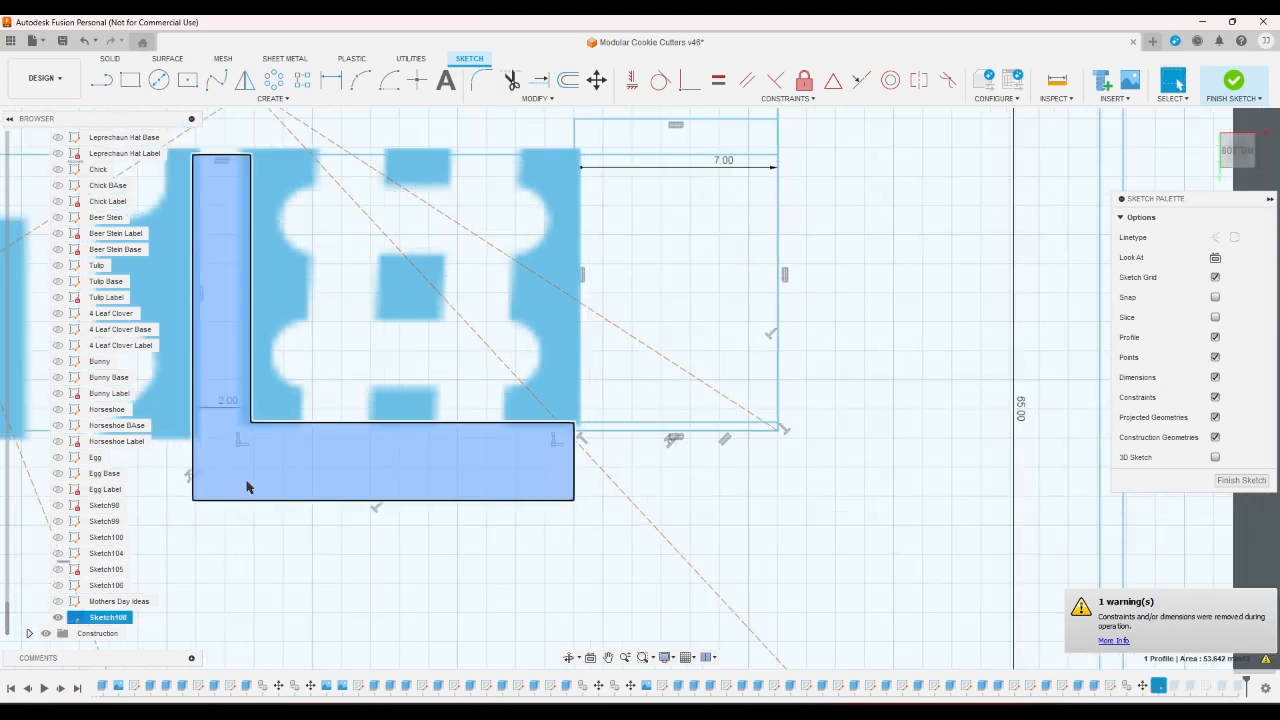
Inspect the thin strip profile along the lower edge beside the # symbol and the surrounding lettering outline
scroll(486, 457, "down", 2)
scroll(521, 444, "up", 2)
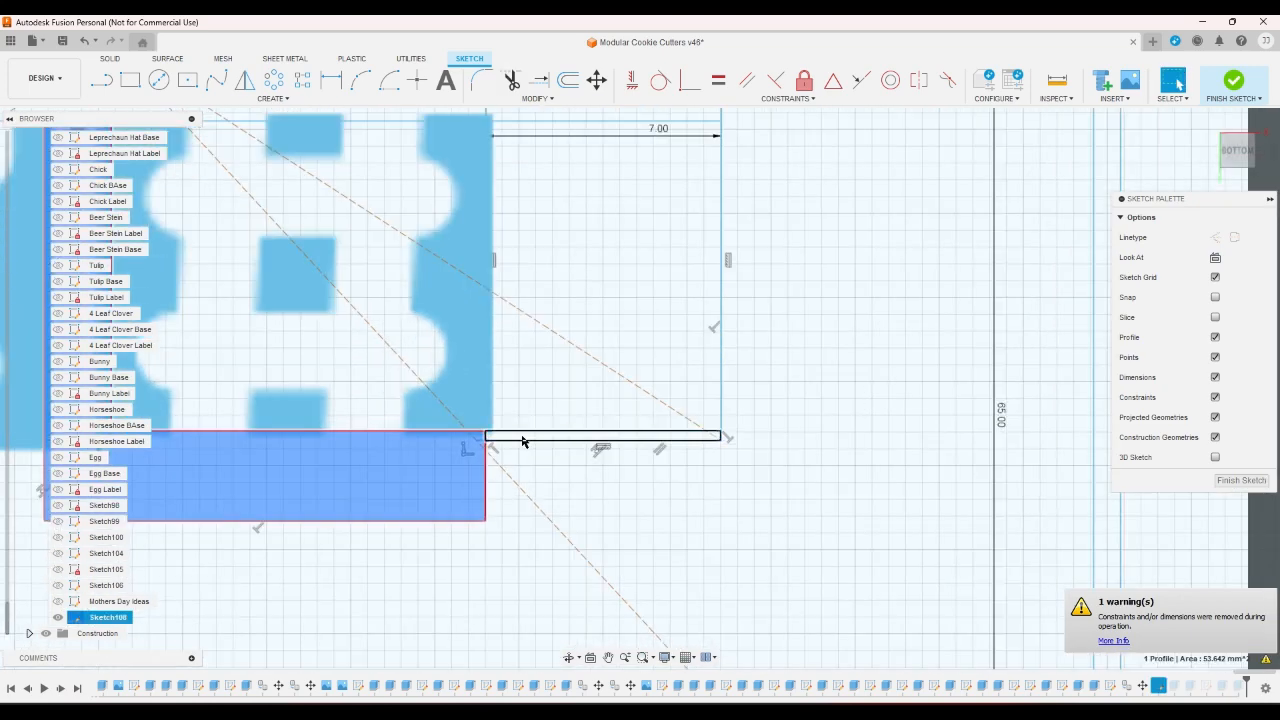
left_click(521, 437)
scroll(521, 441, "down", 2)
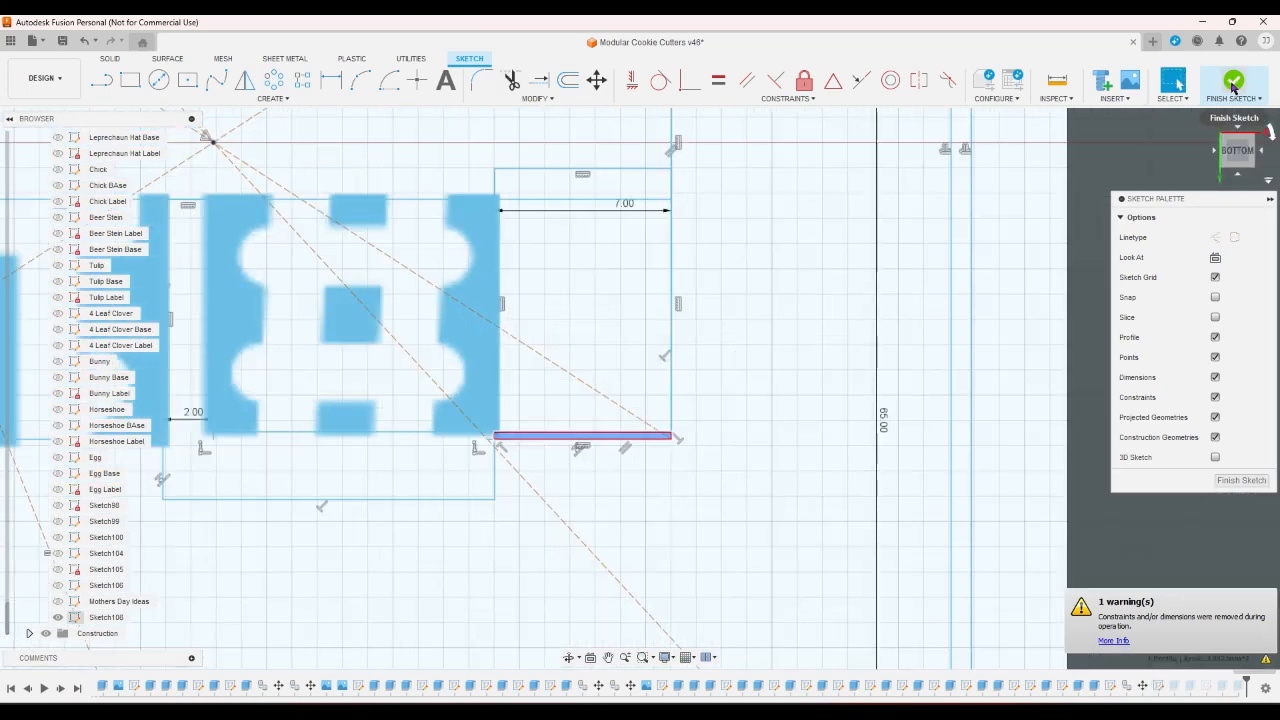
scroll(985, 614, "down", 4)
scroll(955, 596, "up", 2)
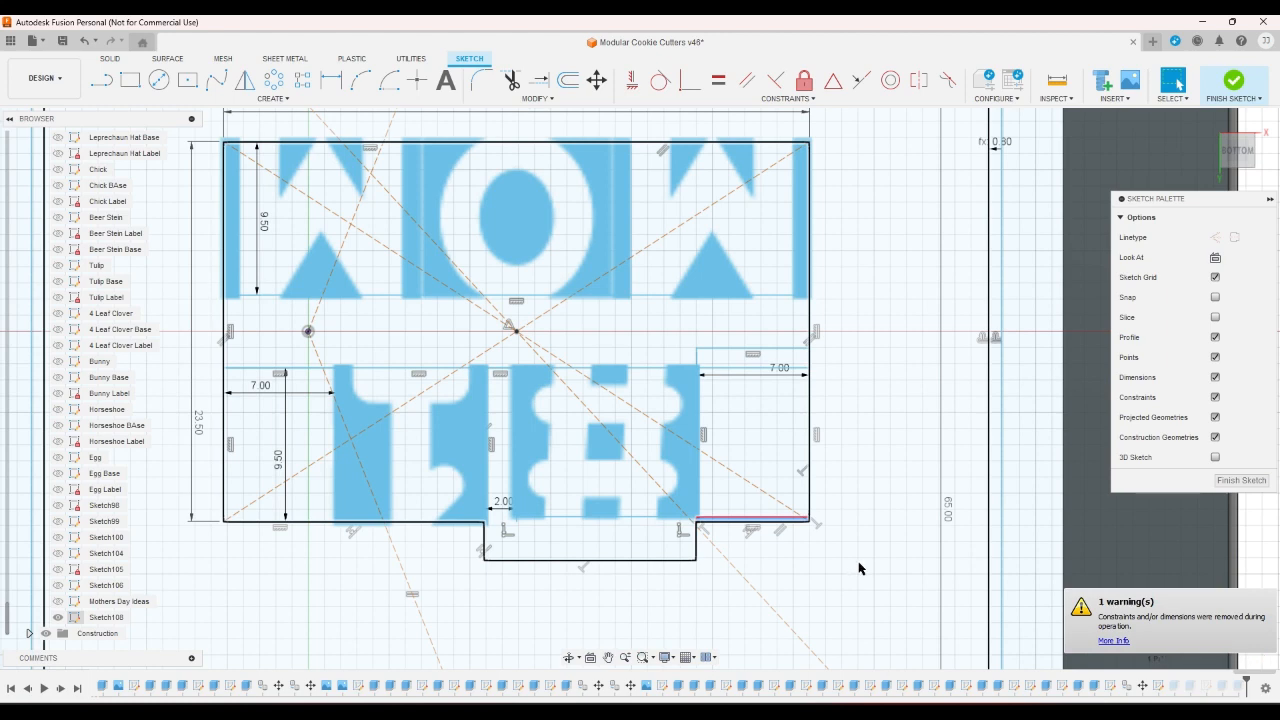
Undo the recent edits to the mug sketch, including the trims, the collinear constraint and the added lines below the # symbol
key("ctrl+z")
key("ctrl+z")
key("ctrl+z")
key("ctrl+z")
key("ctrl+z")
key("ctrl+z")
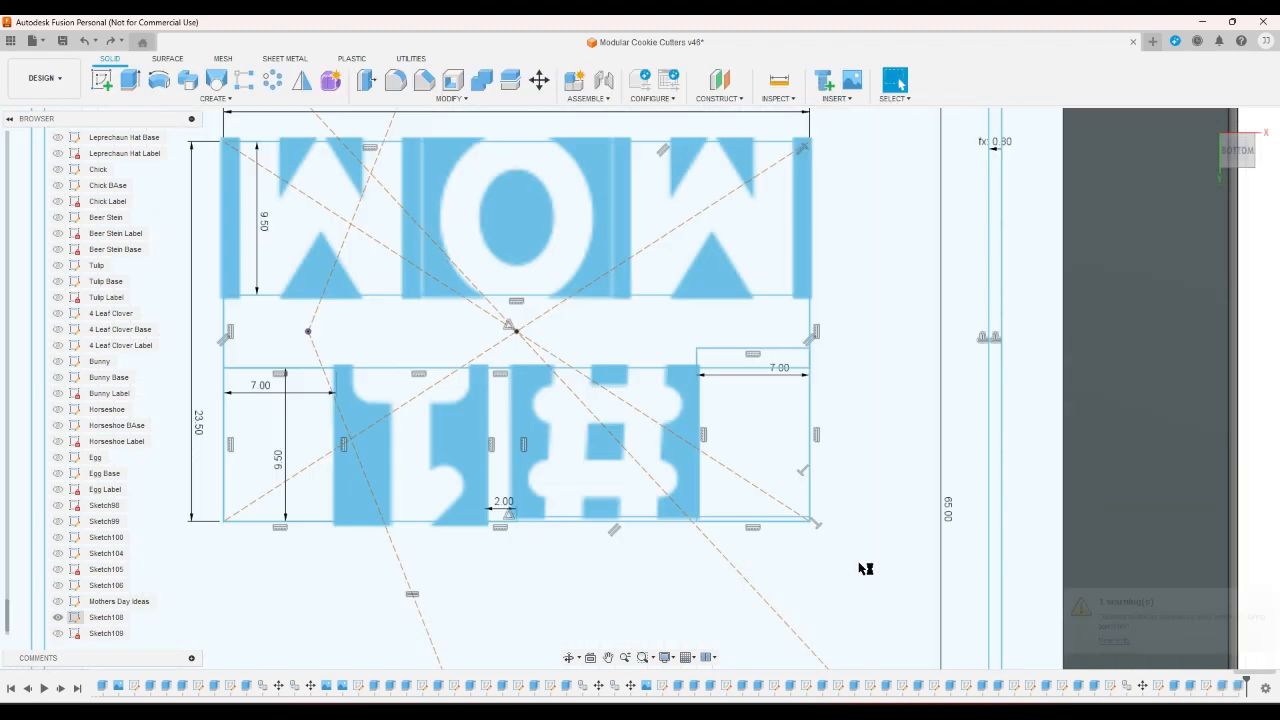
key("ctrl+z")
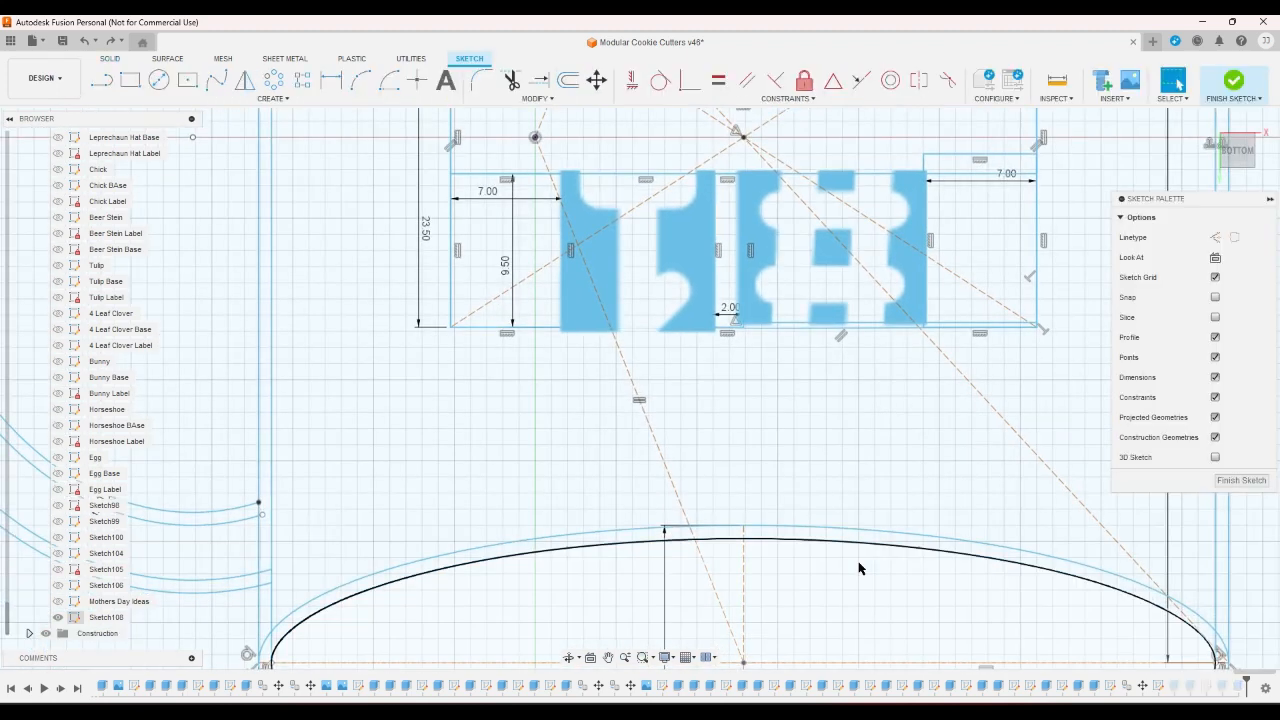
key("ctrl+z")
key("ctrl+z")
key("ctrl+z")
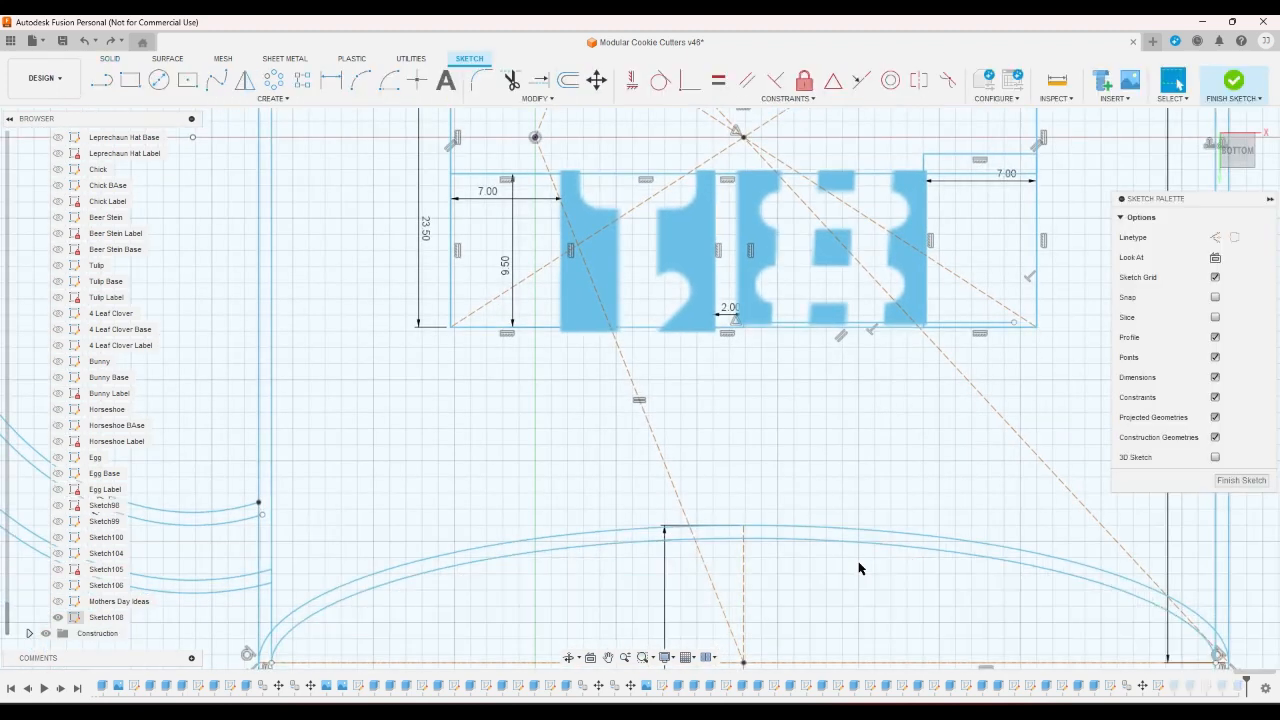
key("ctrl+z")
key("ctrl+z")
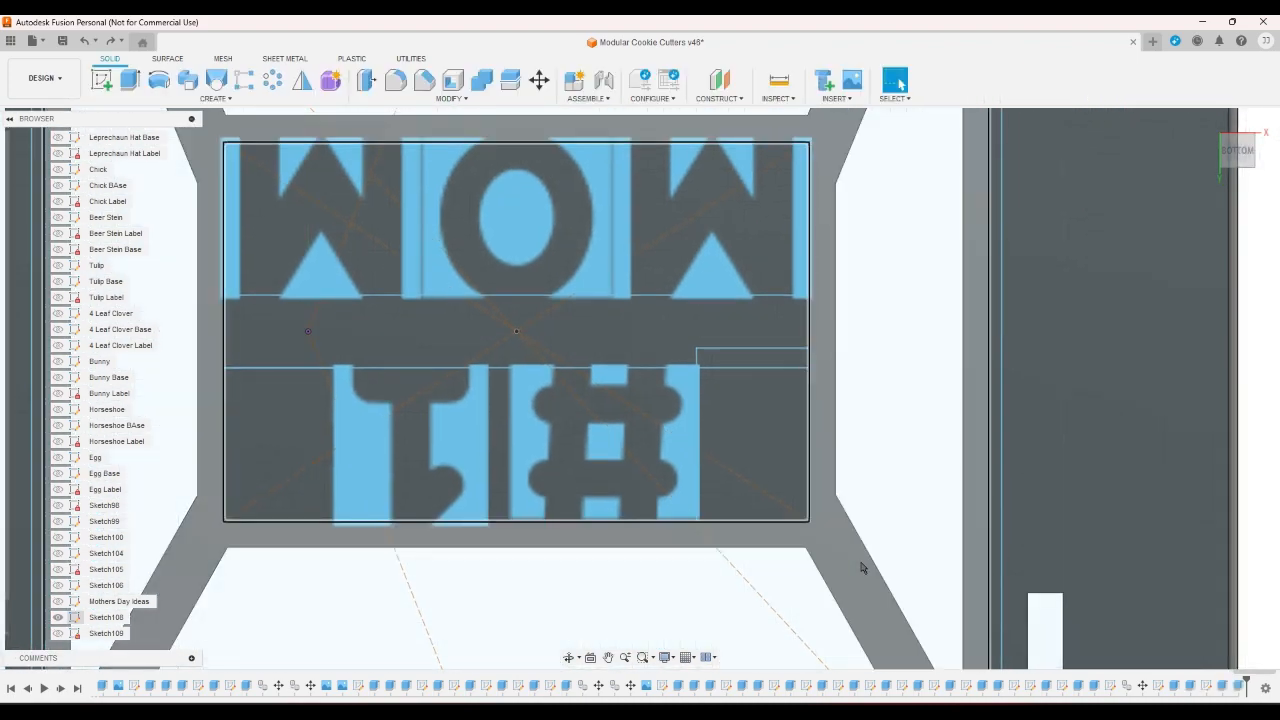
Undo further back into the mug sketch, and redo the changes up to the cut-out #1 MOM lettering
left_click(1208, 125)
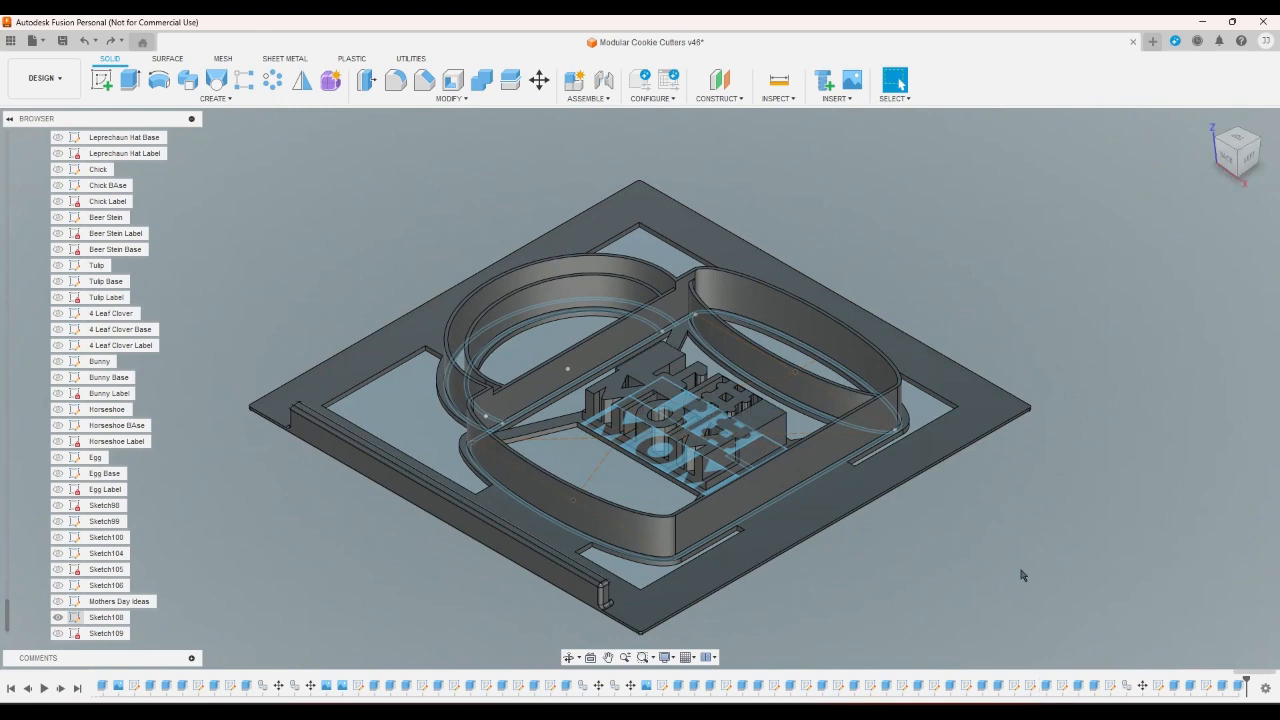
key("ctrl+z")
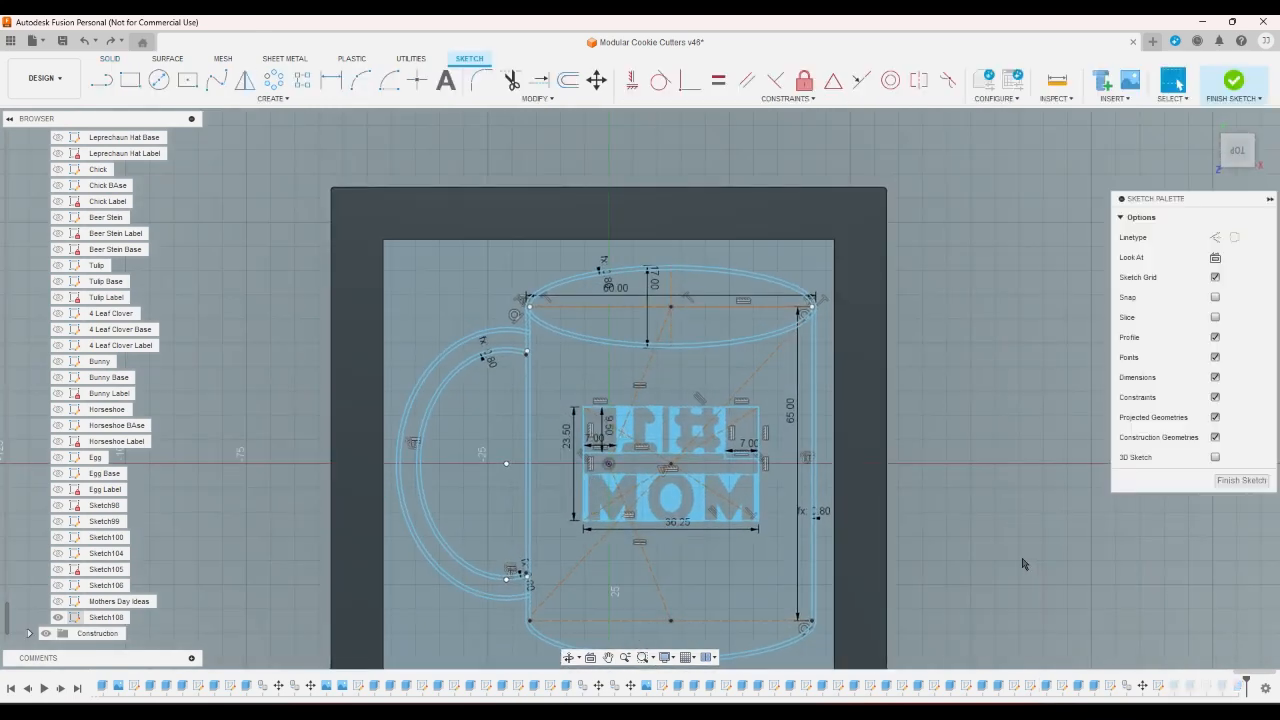
key("ctrl+z")
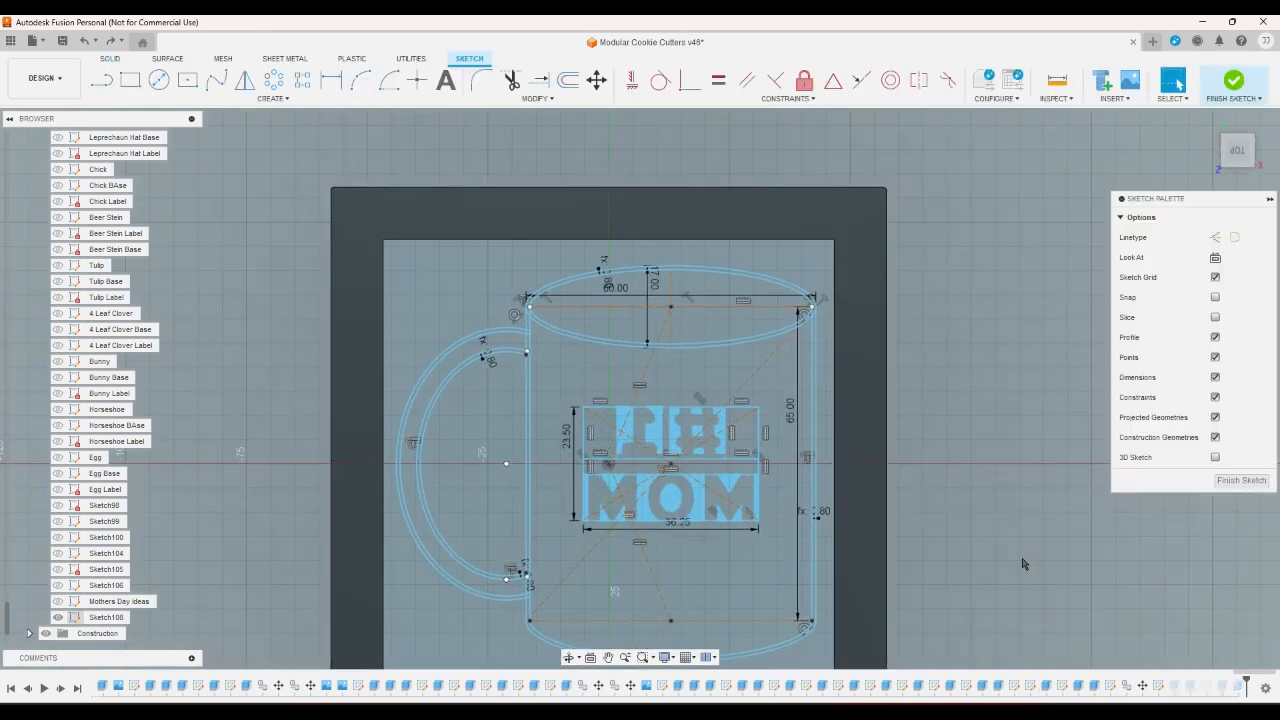
key("ctrl+y")
key("ctrl+y")
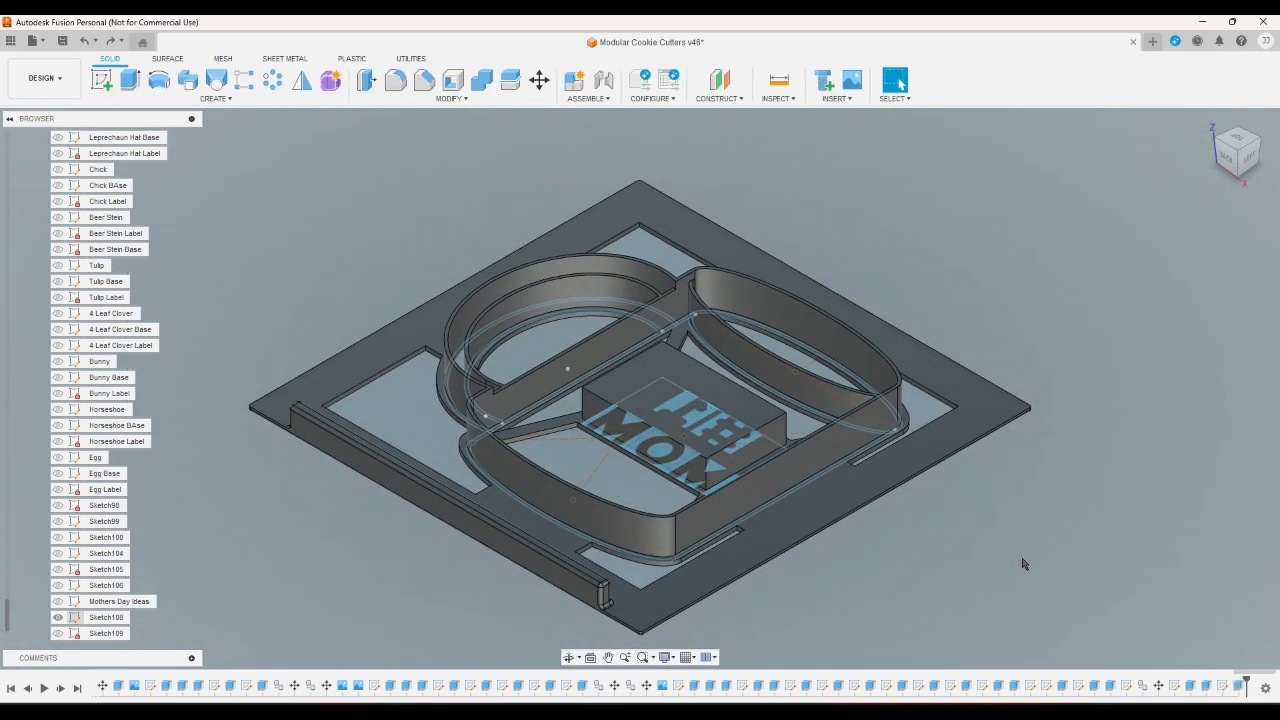
key("ctrl+y")
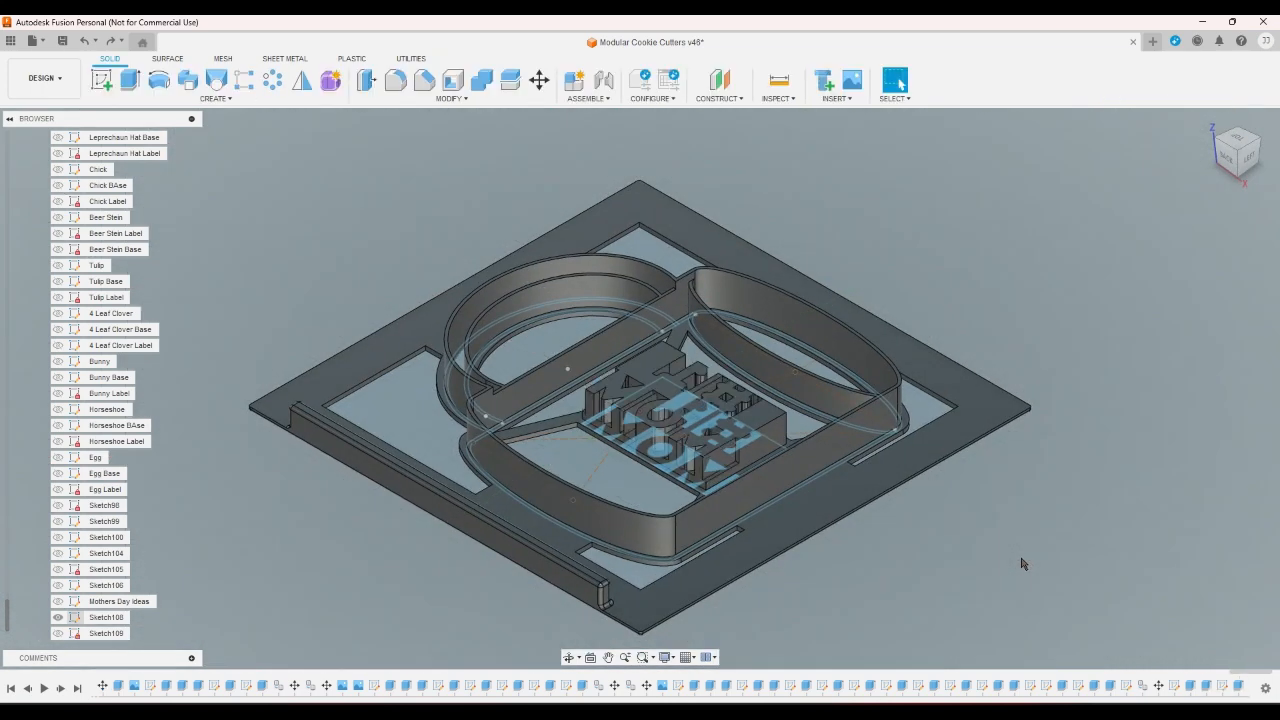
Hide Sketch108 and create a new sketch on the top face of the #1 MOM lettering body
scroll(2, 393, "down", 1)
scroll(25, 479, "down", 1)
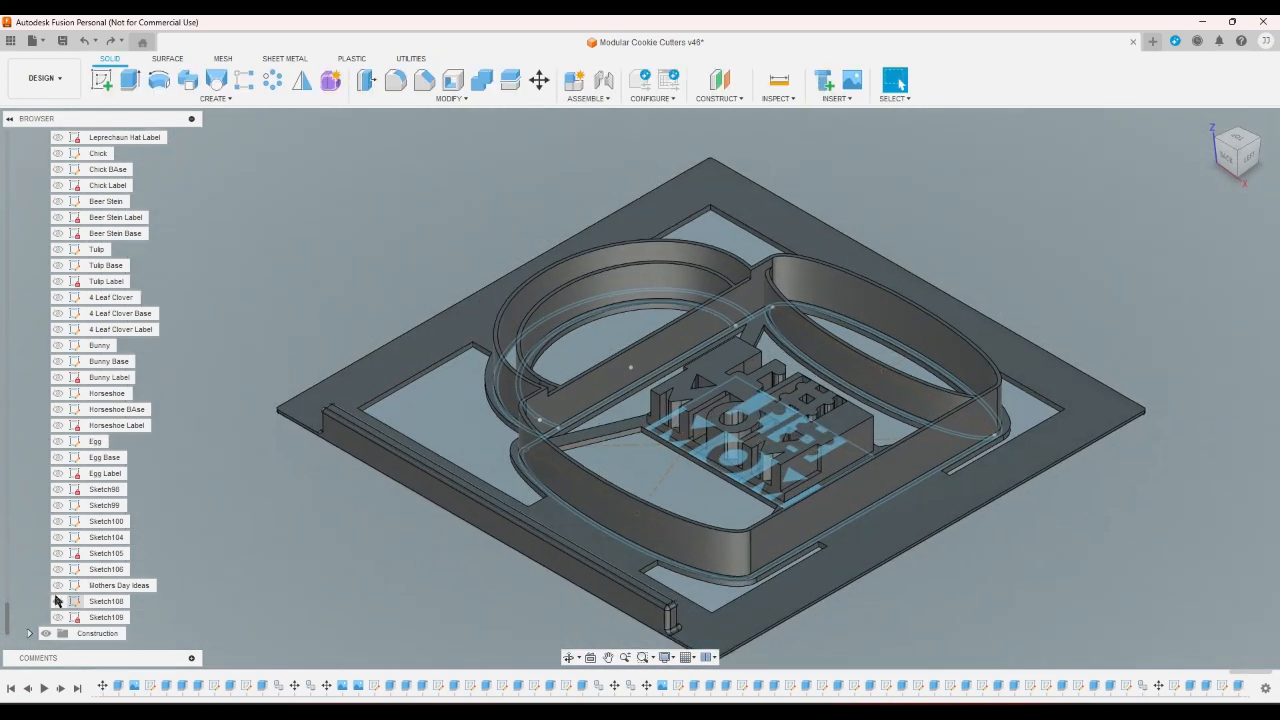
left_click(129, 83)
left_click(709, 372)
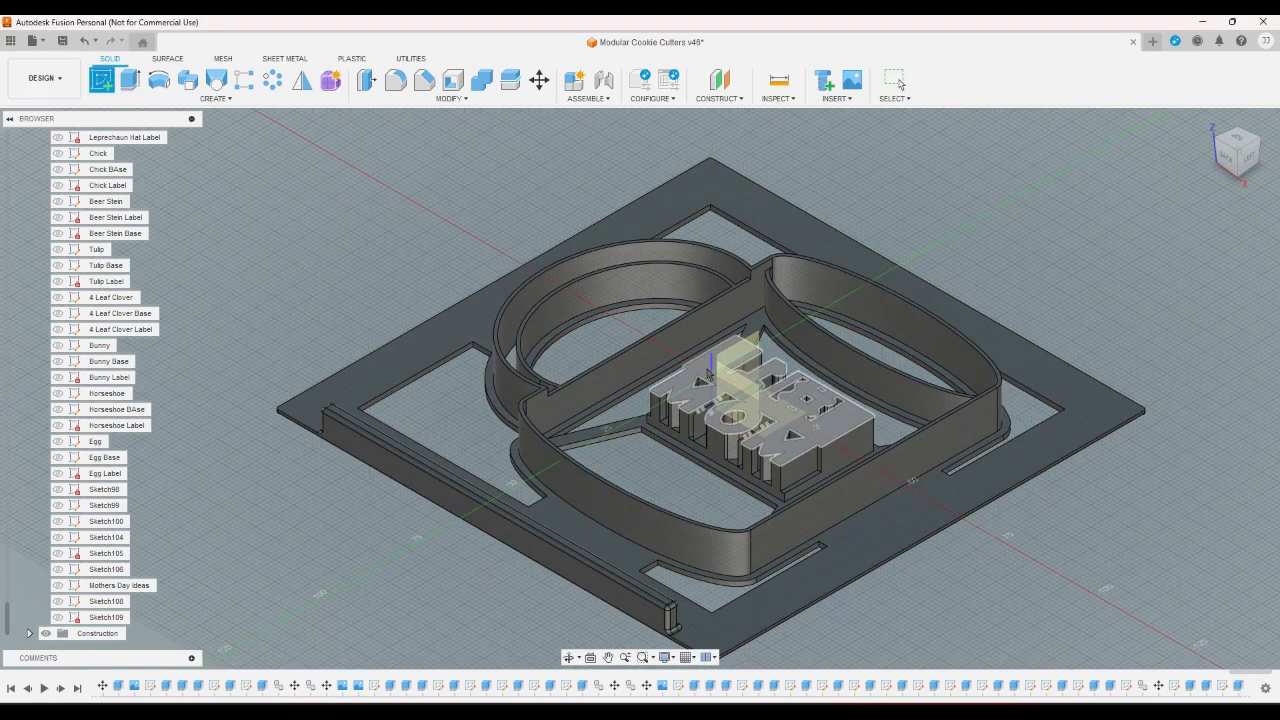
left_click(668, 340)
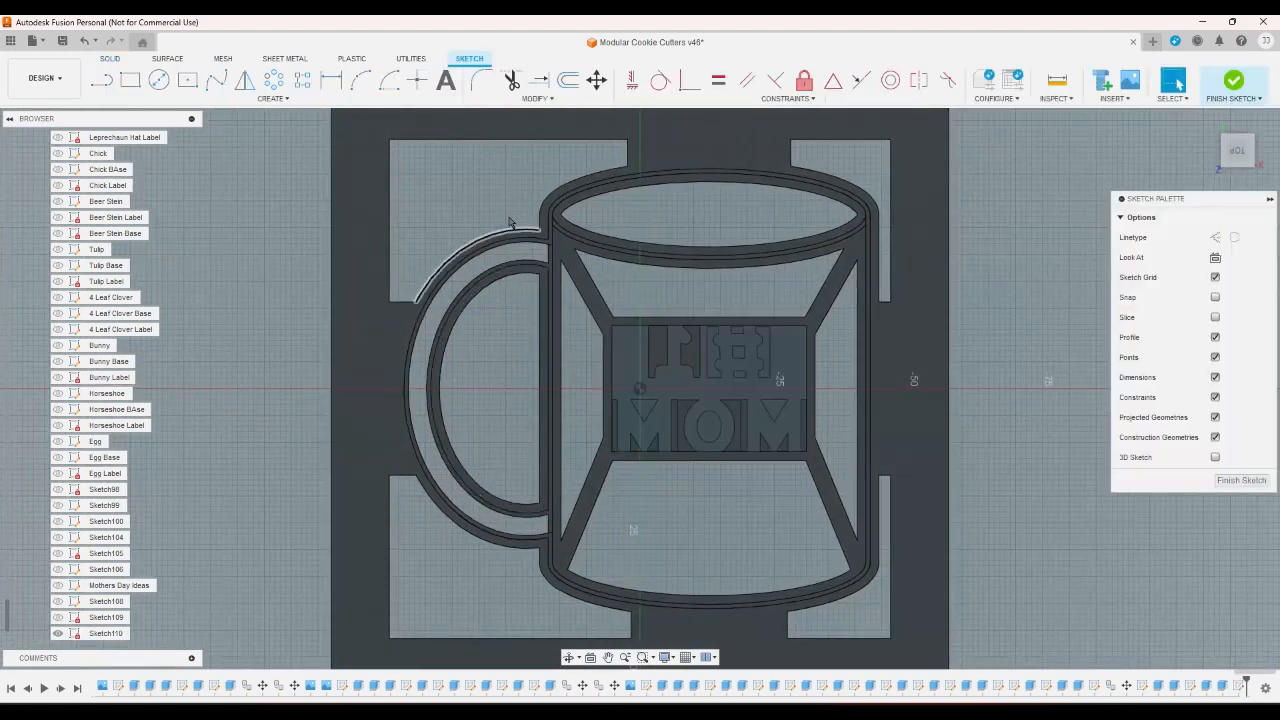
Sketch a horizontal line about 17.7 mm long from the # symbol's upper corner to the lettering block's side edge beyond the 1
scroll(724, 400, "up", 5)
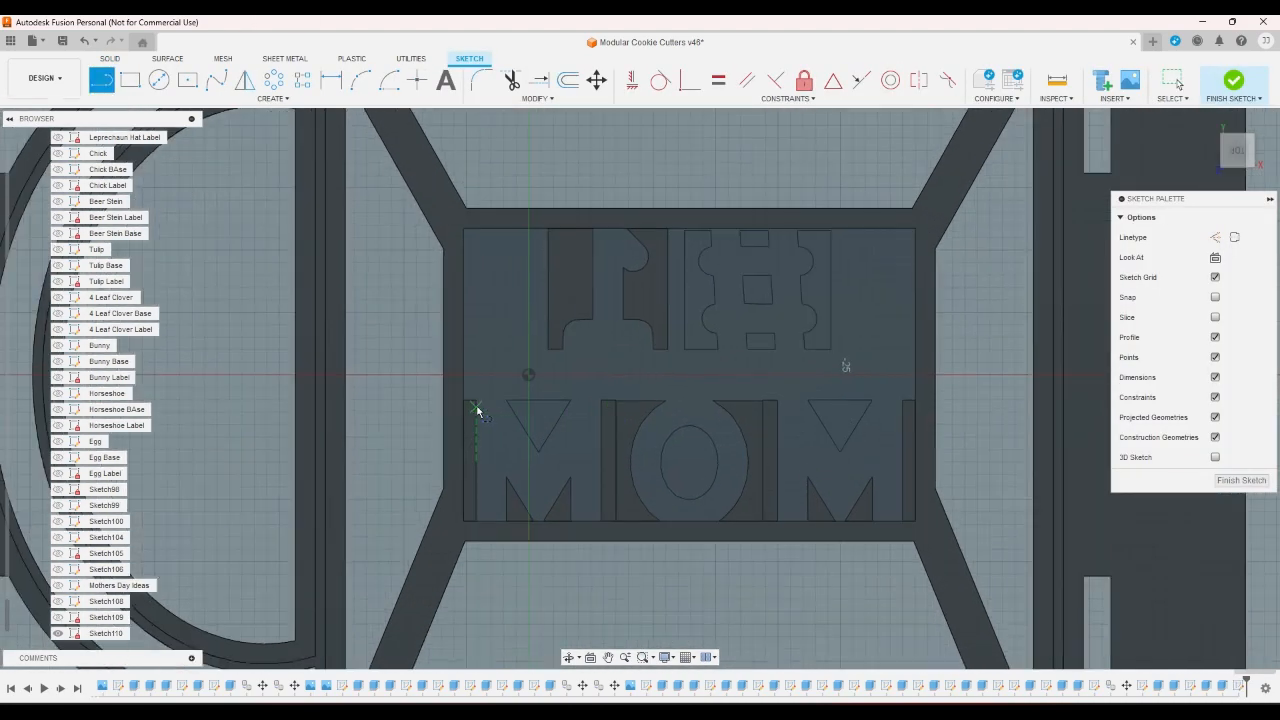
scroll(474, 409, "up", 2)
scroll(449, 417, "down", 2)
scroll(458, 416, "up", 3)
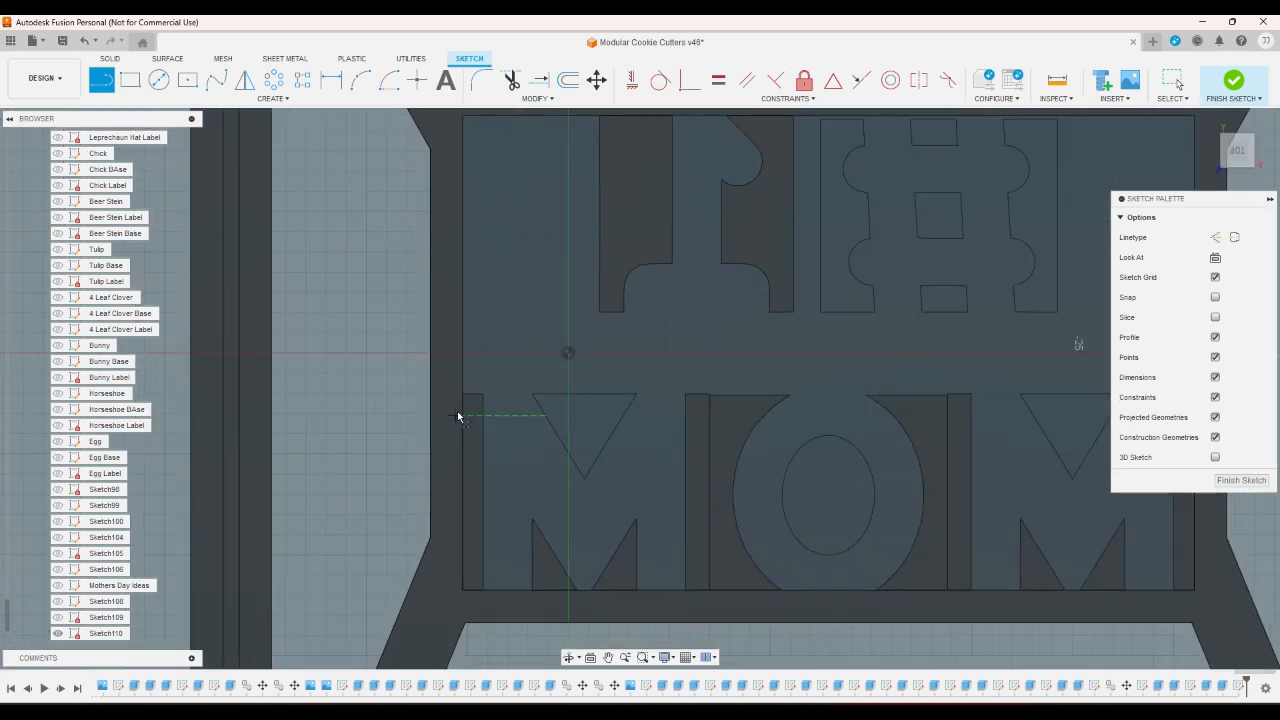
scroll(455, 415, "down", 2)
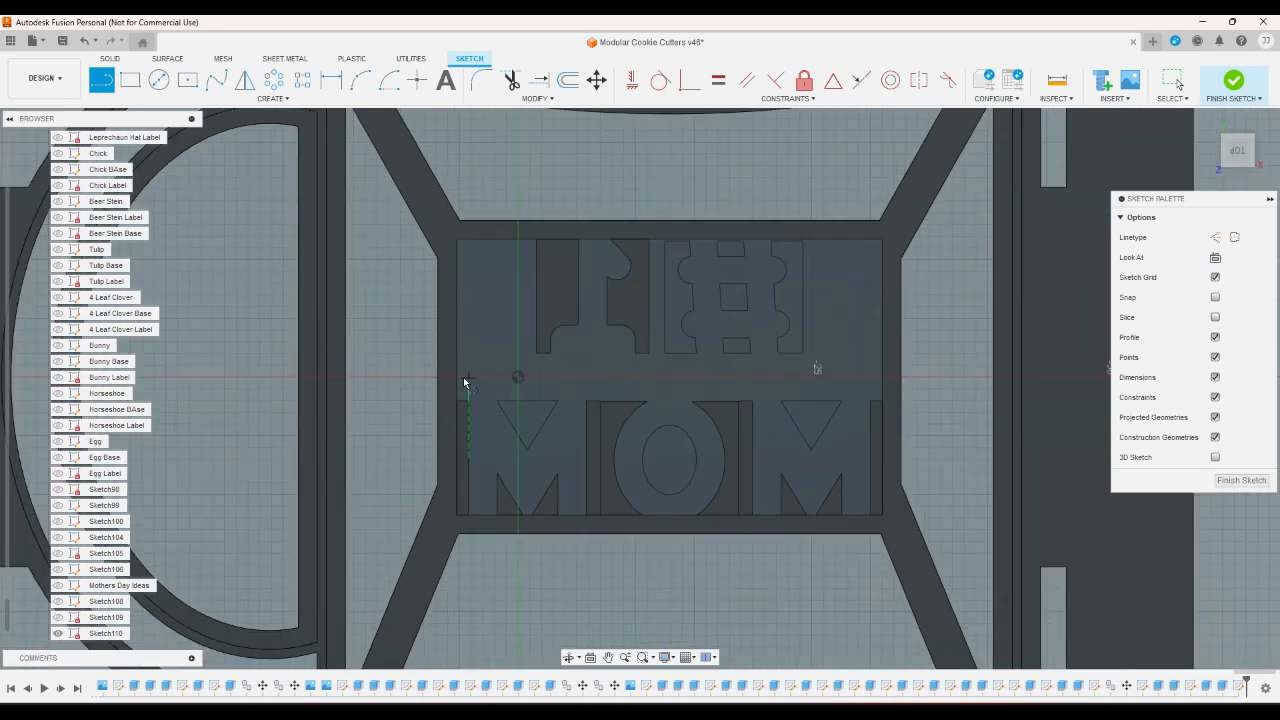
scroll(558, 297, "up", 5)
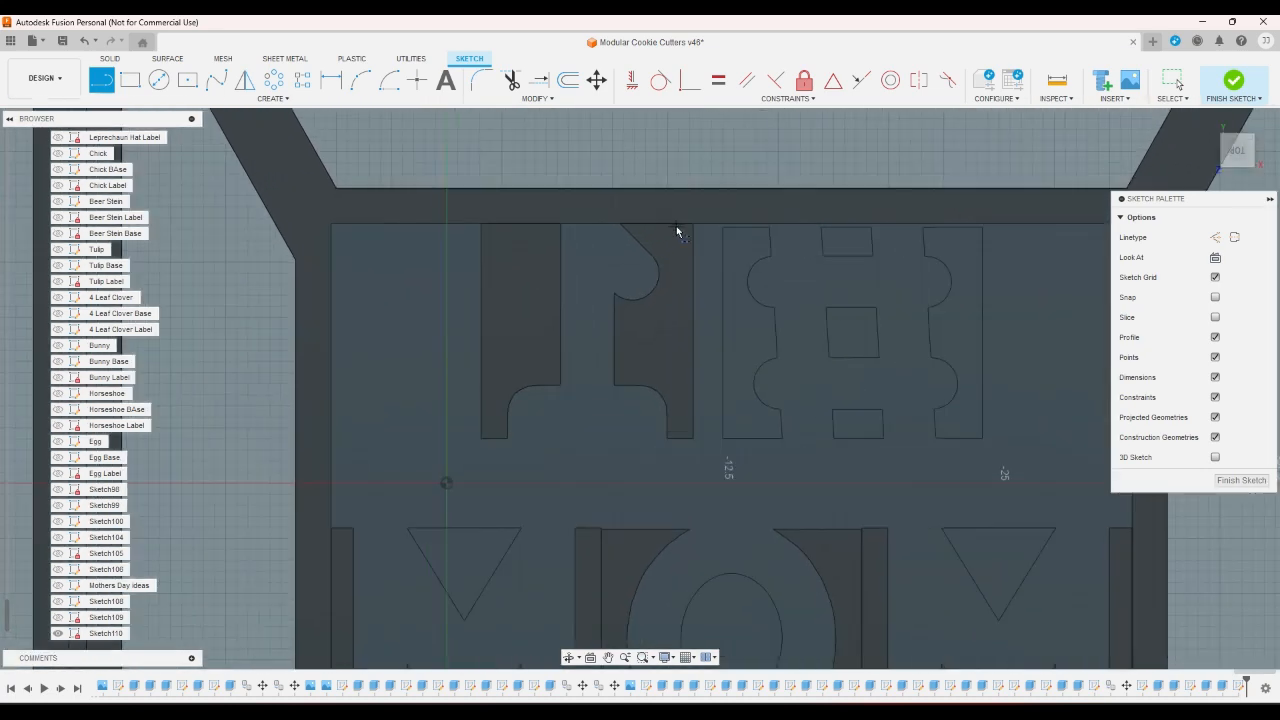
left_click(738, 229)
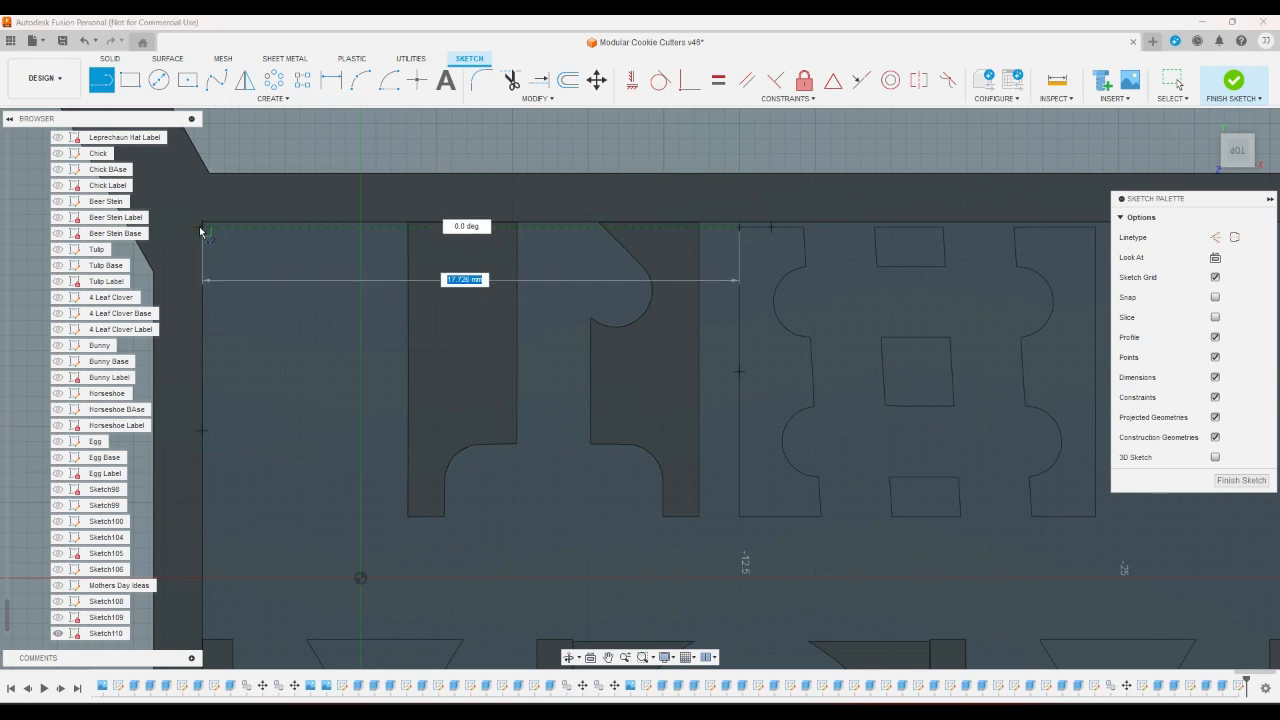
left_click(200, 231)
scroll(206, 230, "down", 3)
scroll(463, 243, "up", 3)
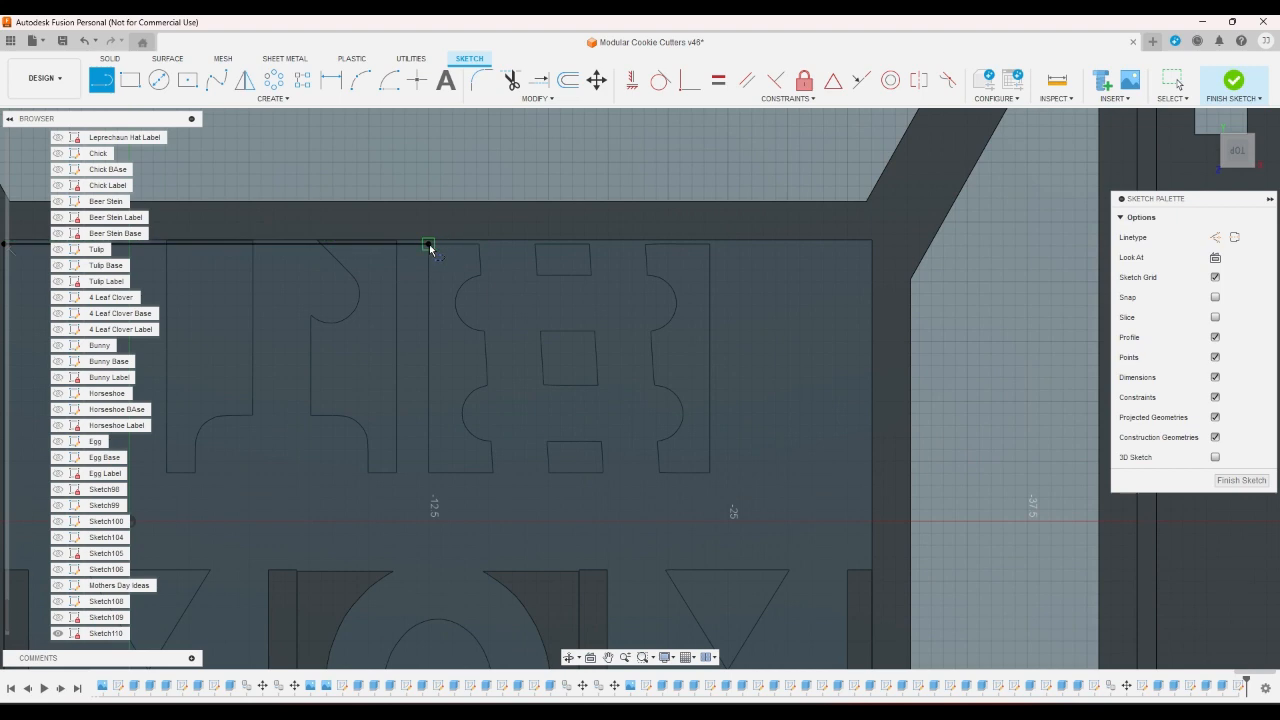
Sketch a second line from the same # corner along the symbol's upper edge to the block's opposite side edge
left_click(429, 244)
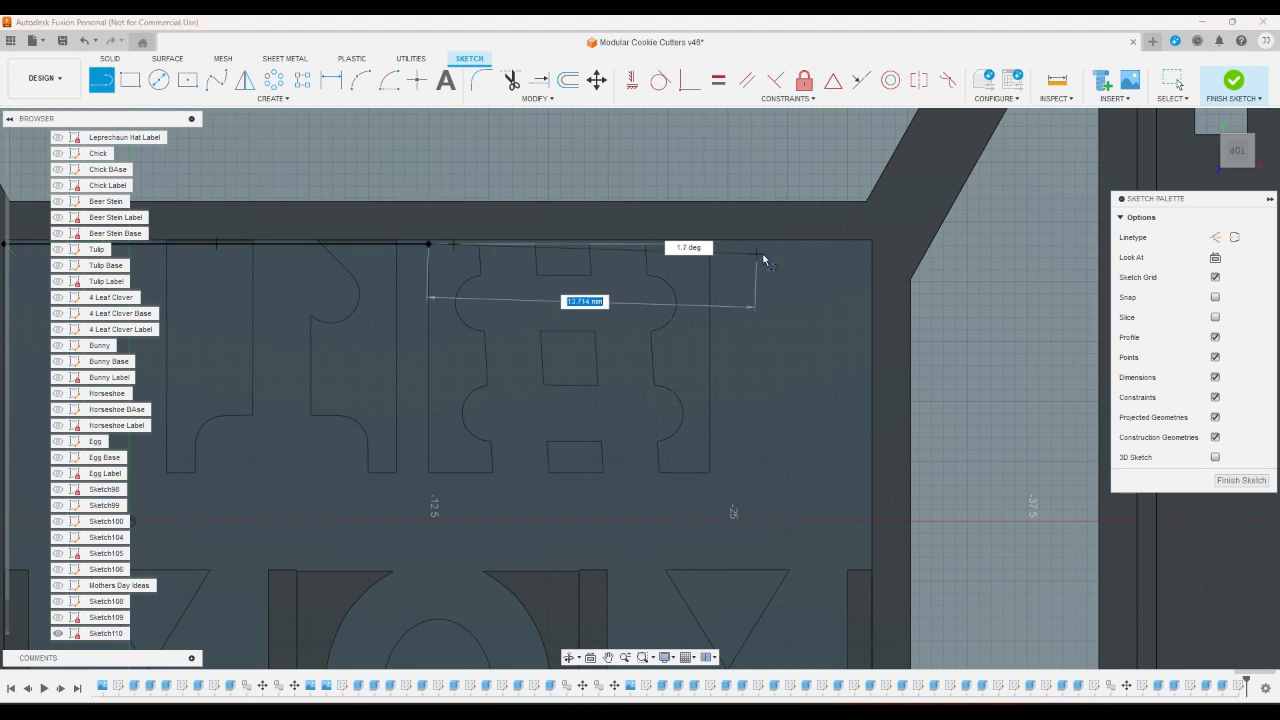
double_click(872, 250)
scroll(871, 251, "down", 3)
scroll(786, 400, "up", 3)
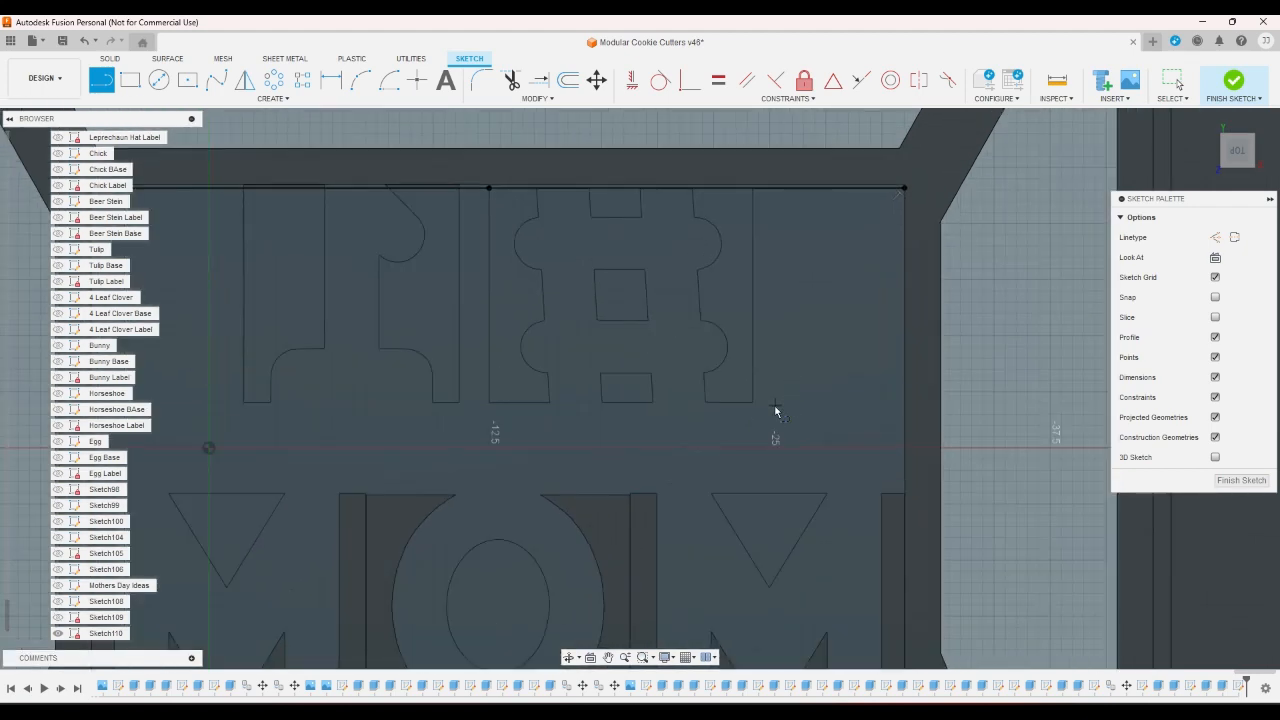
Sketch two horizontal lines along the top of MOM, each from an upper end of the O to the outer corner of the neighbouring M
scroll(678, 496, "up", 2)
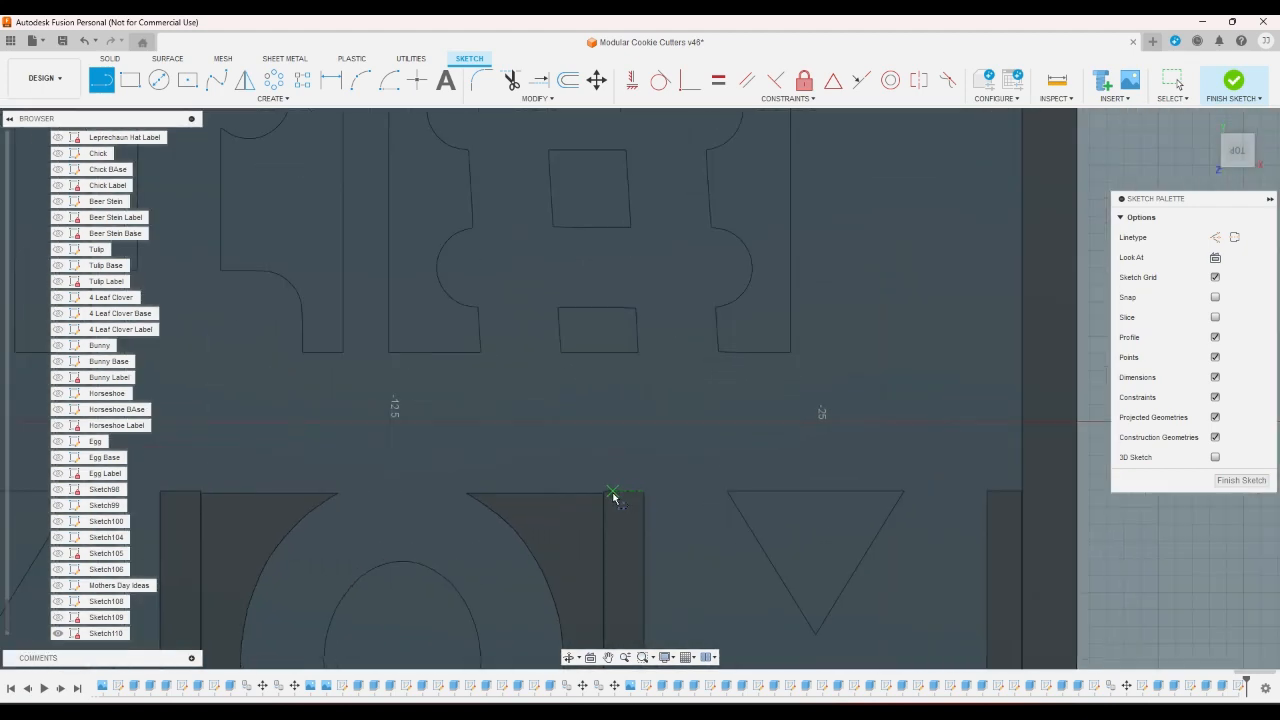
scroll(602, 497, "up", 1)
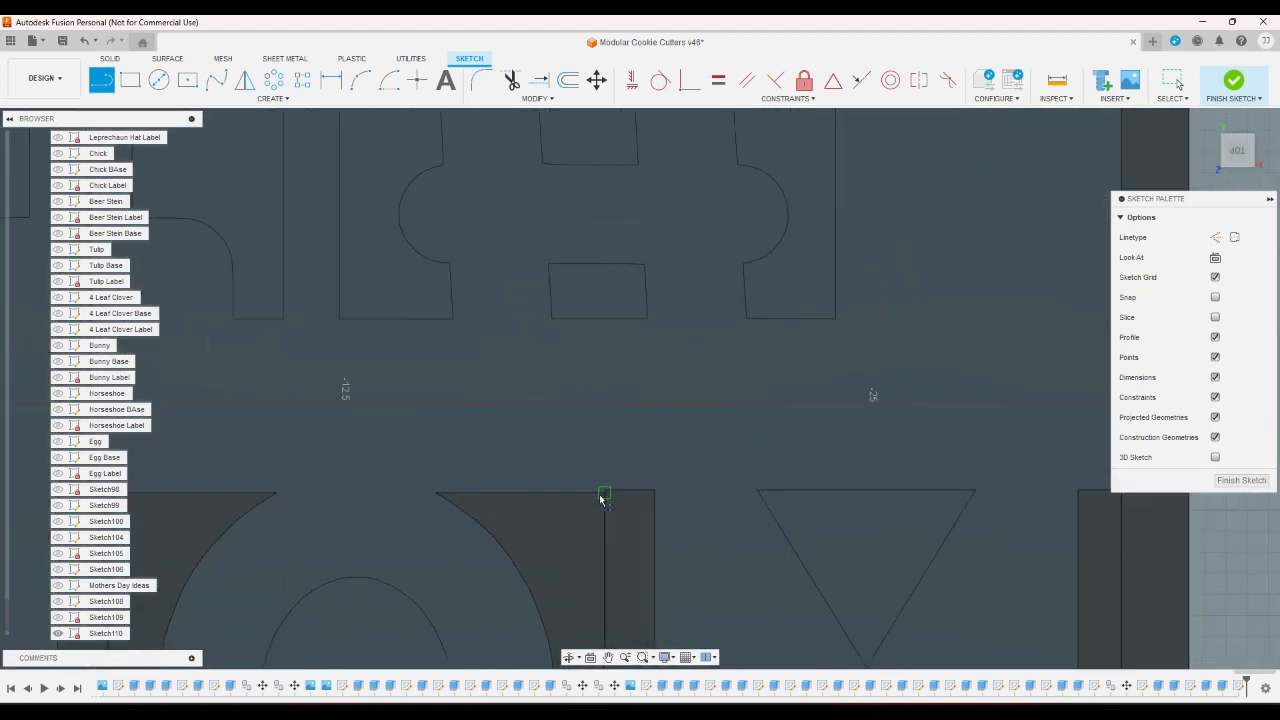
scroll(470, 503, "up", 1)
left_click(425, 492)
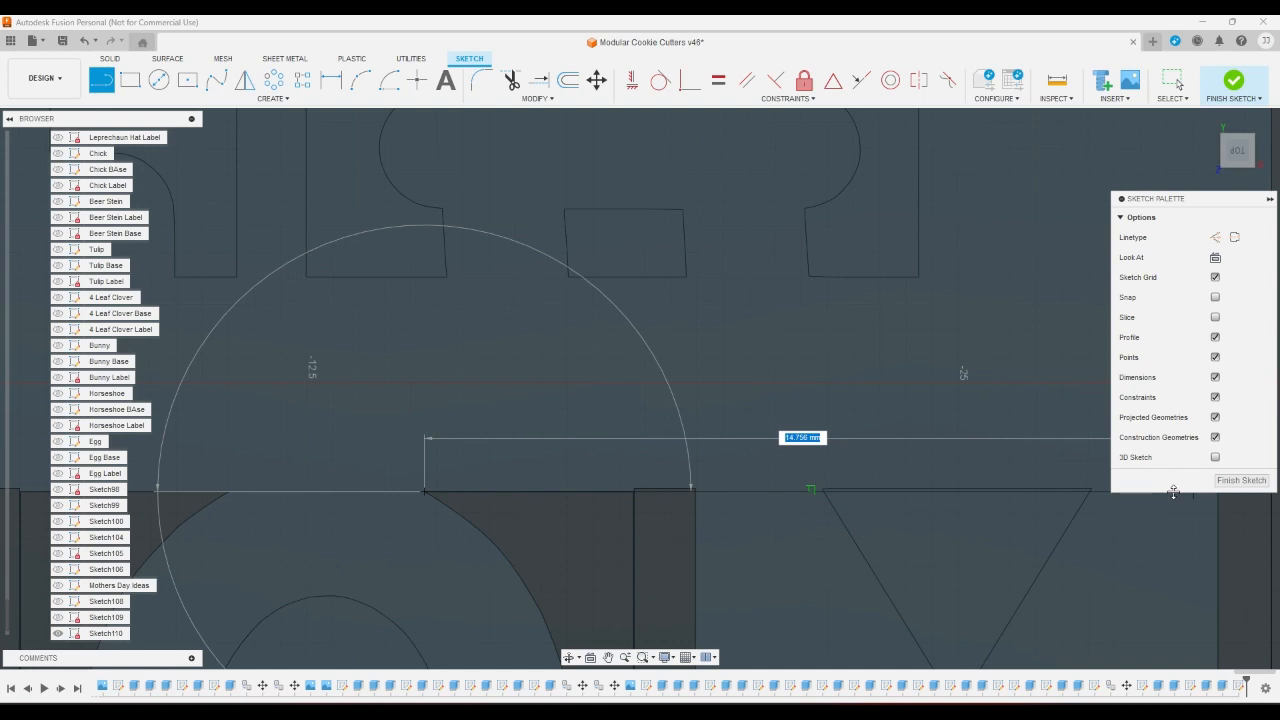
scroll(1190, 491, "down", 2)
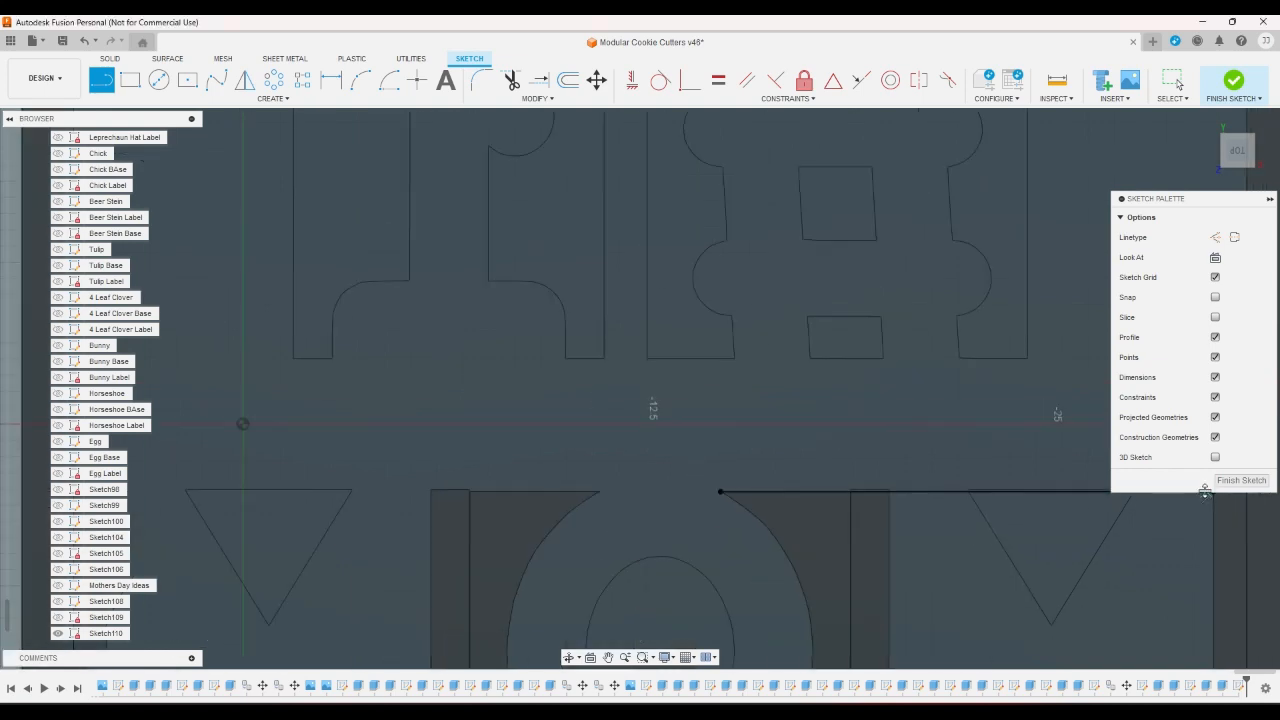
scroll(1162, 491, "down", 2)
scroll(946, 491, "up", 2)
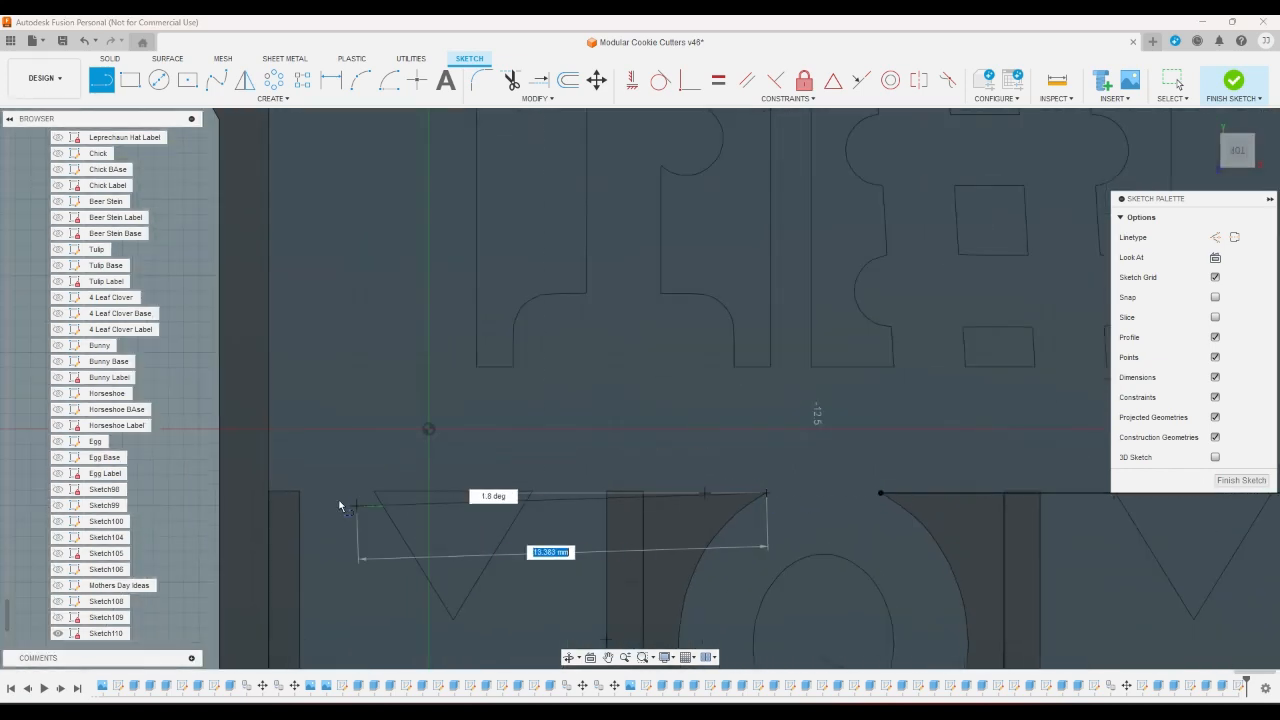
left_click(299, 498)
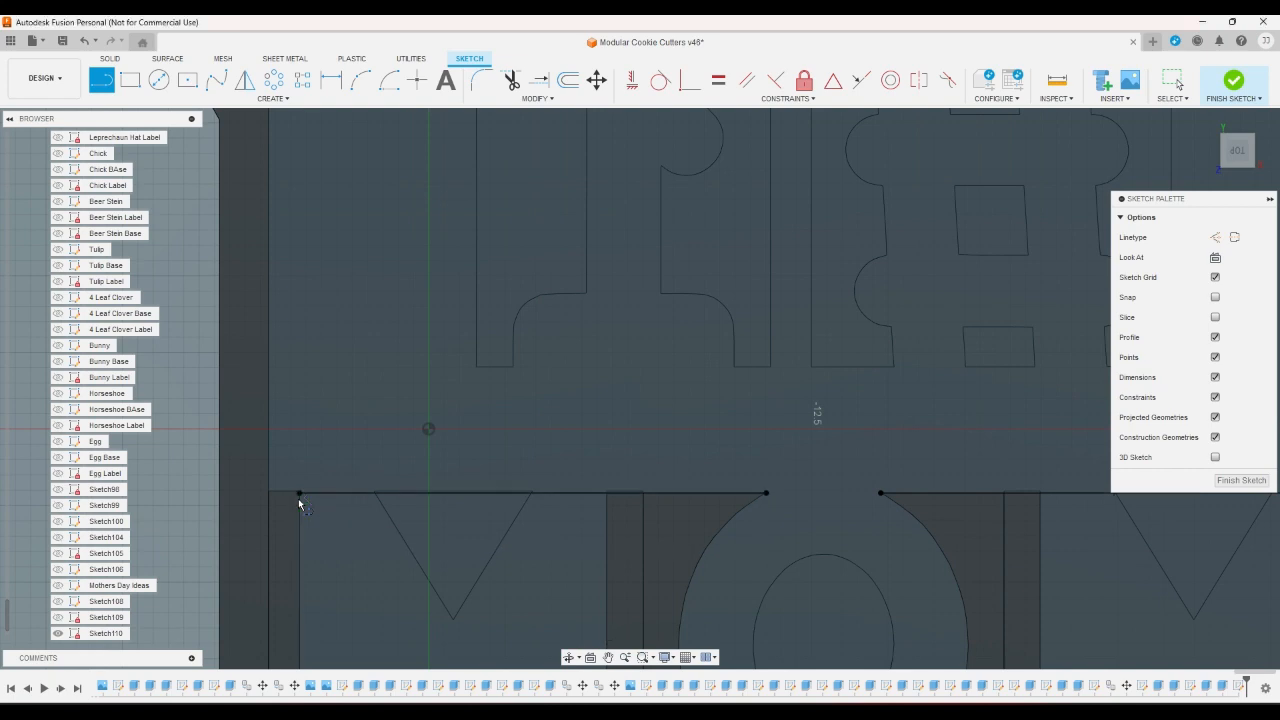
Sketch a horizontal line under the 1 and # joining their outer lower corners, and end the Line command
scroll(300, 497, "down", 3)
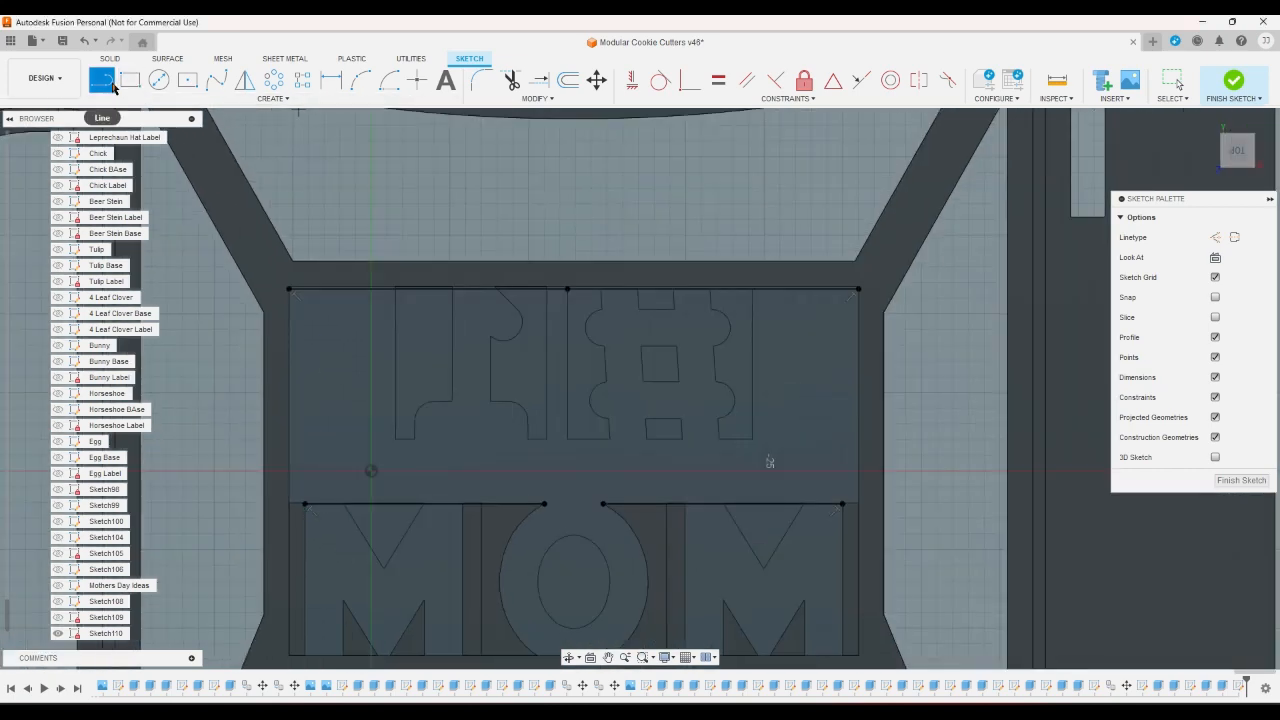
scroll(421, 450, "up", 2)
left_click(382, 436)
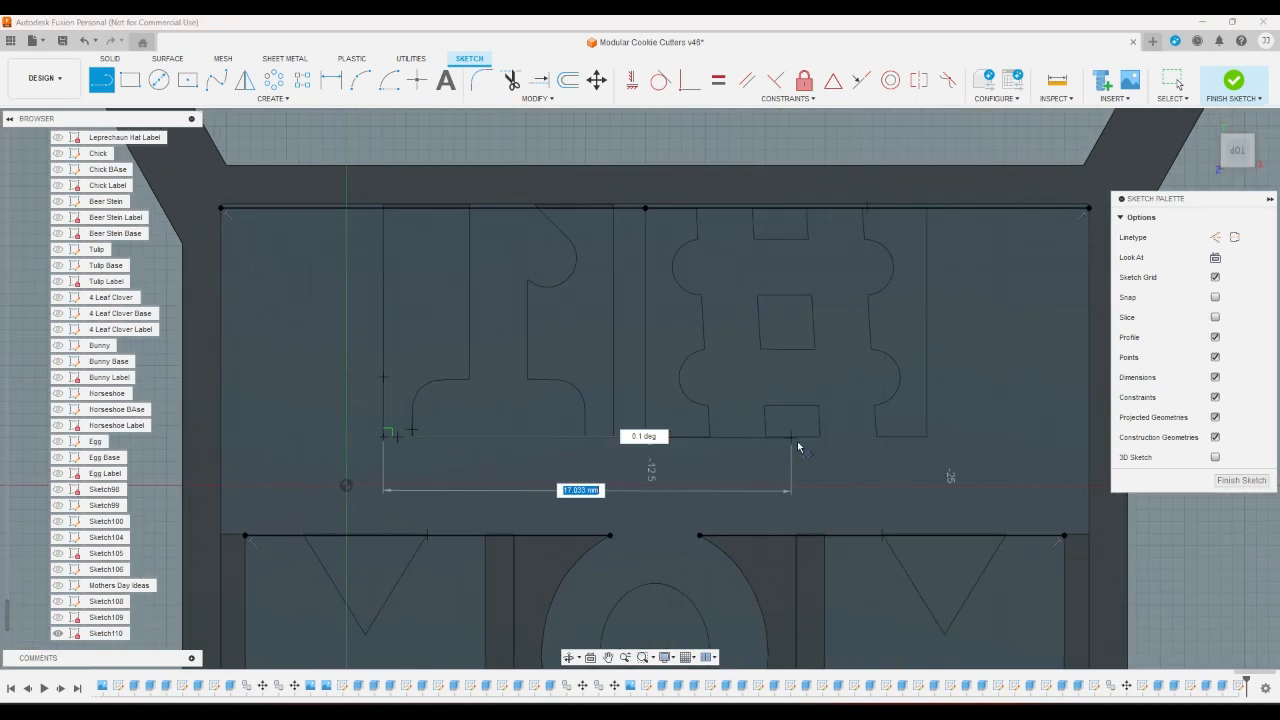
left_click(927, 438)
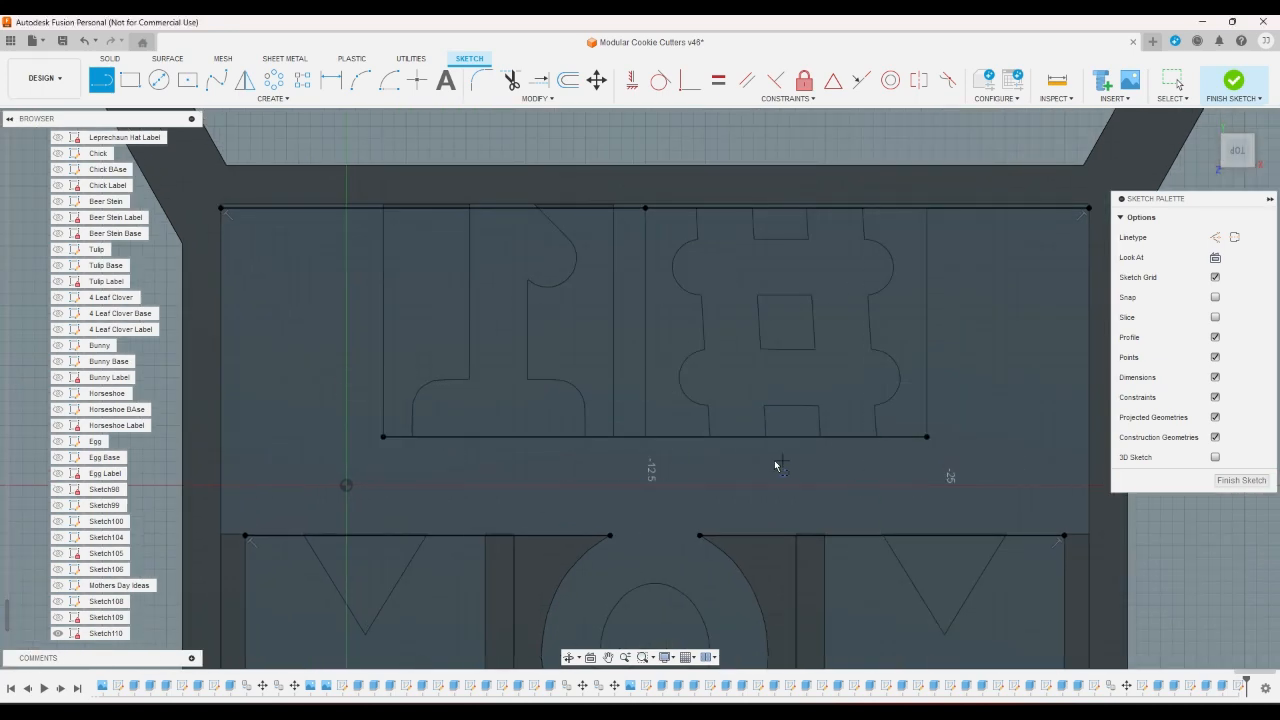
right_click(764, 460)
left_click(815, 461)
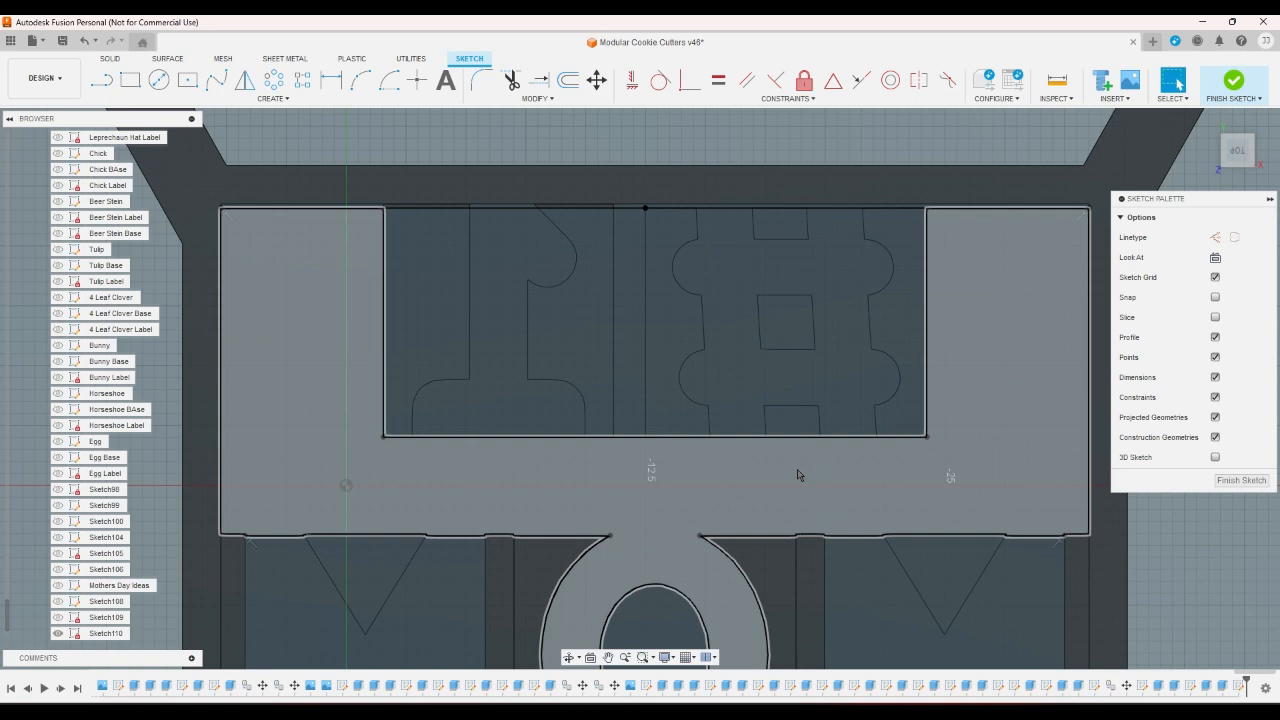
Close the gap above the O with a line joining the inner endpoints of the two lines along the top of MOM
key("l")
scroll(707, 544, "up", 1)
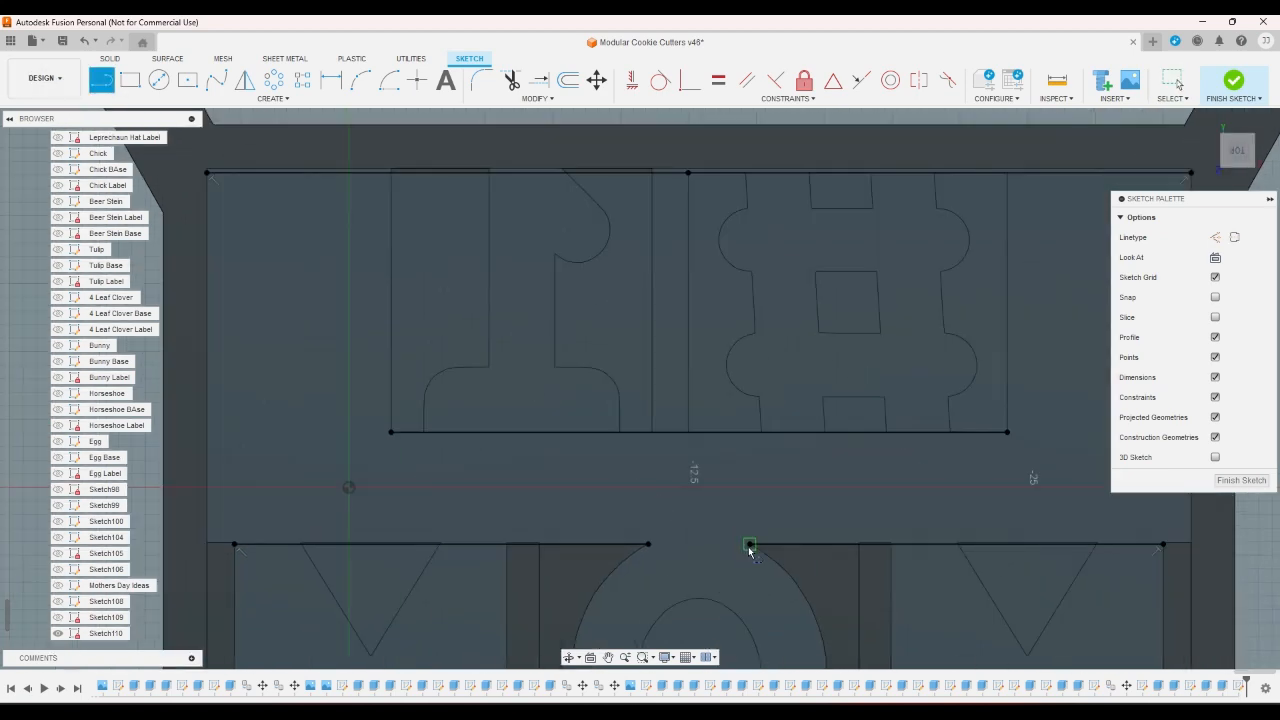
left_click(749, 545)
left_click(648, 544)
right_click(670, 511)
left_click(717, 510)
Check the closed profile around the 1 and #, and select the thin strip profile along the upper edge above the # symbol
scroll(640, 456, "down", 4)
left_click(640, 456)
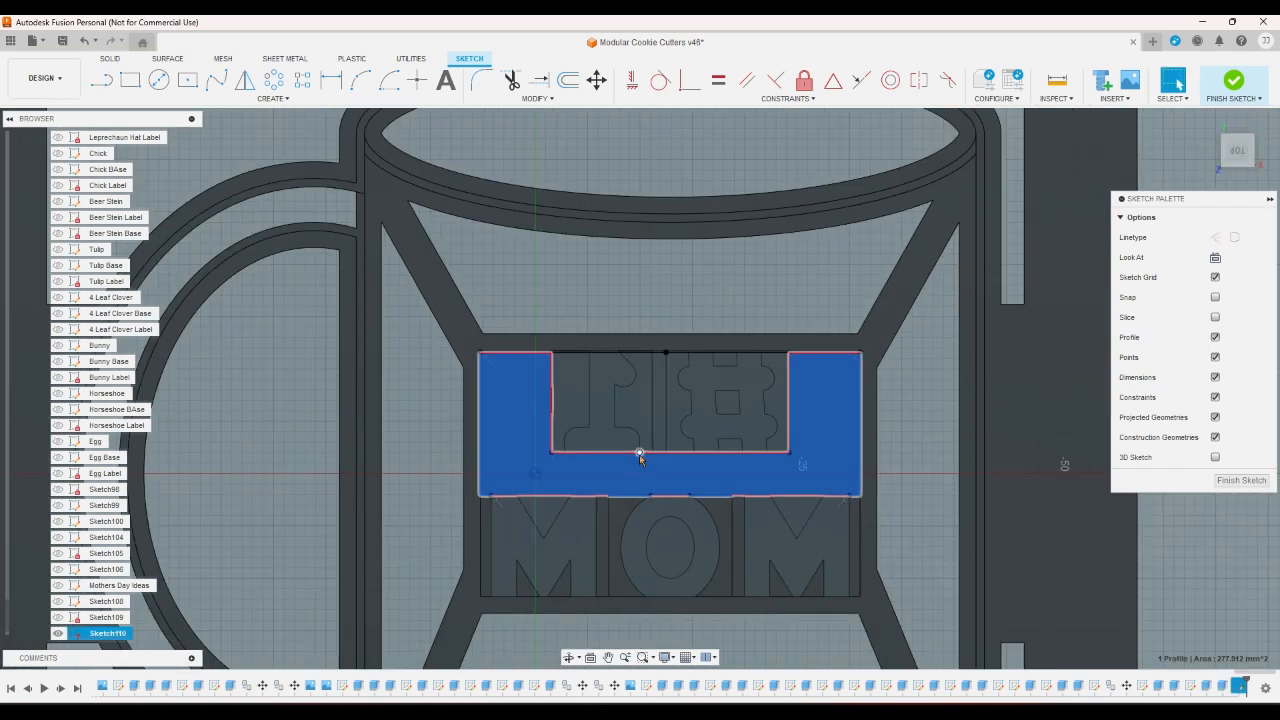
scroll(790, 352, "up", 8)
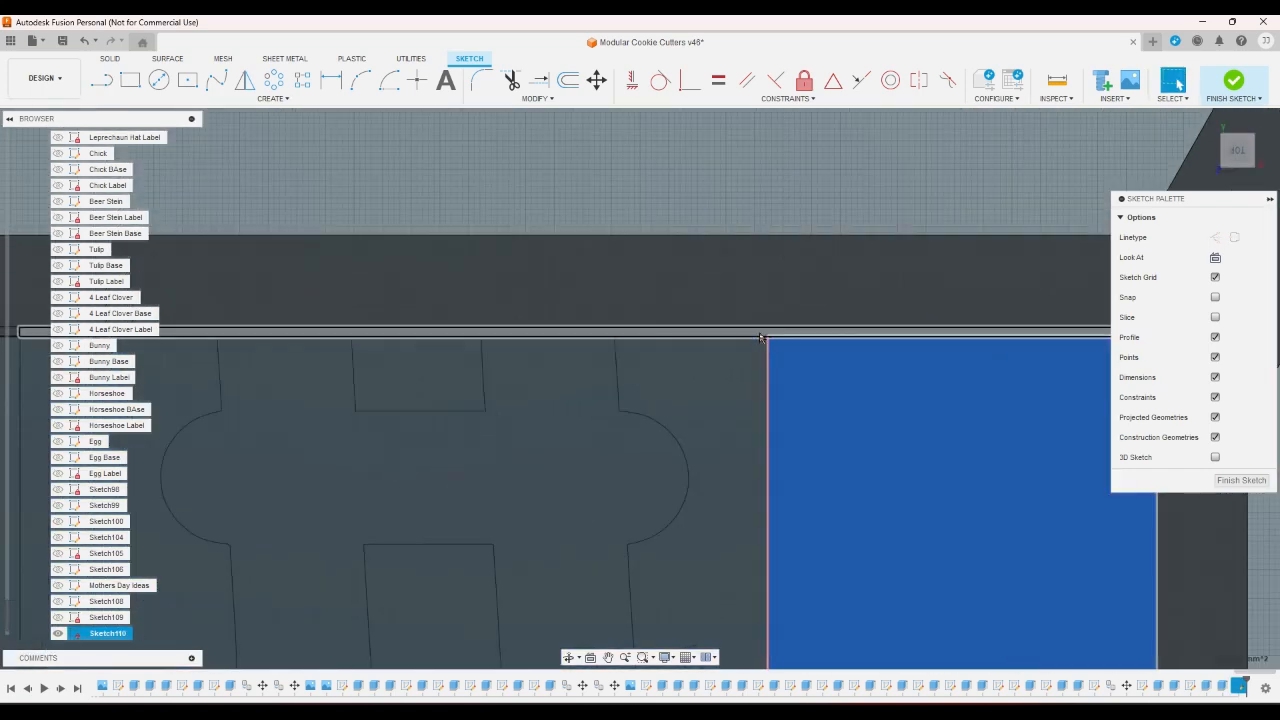
left_click(762, 336)
scroll(751, 323, "down", 5)
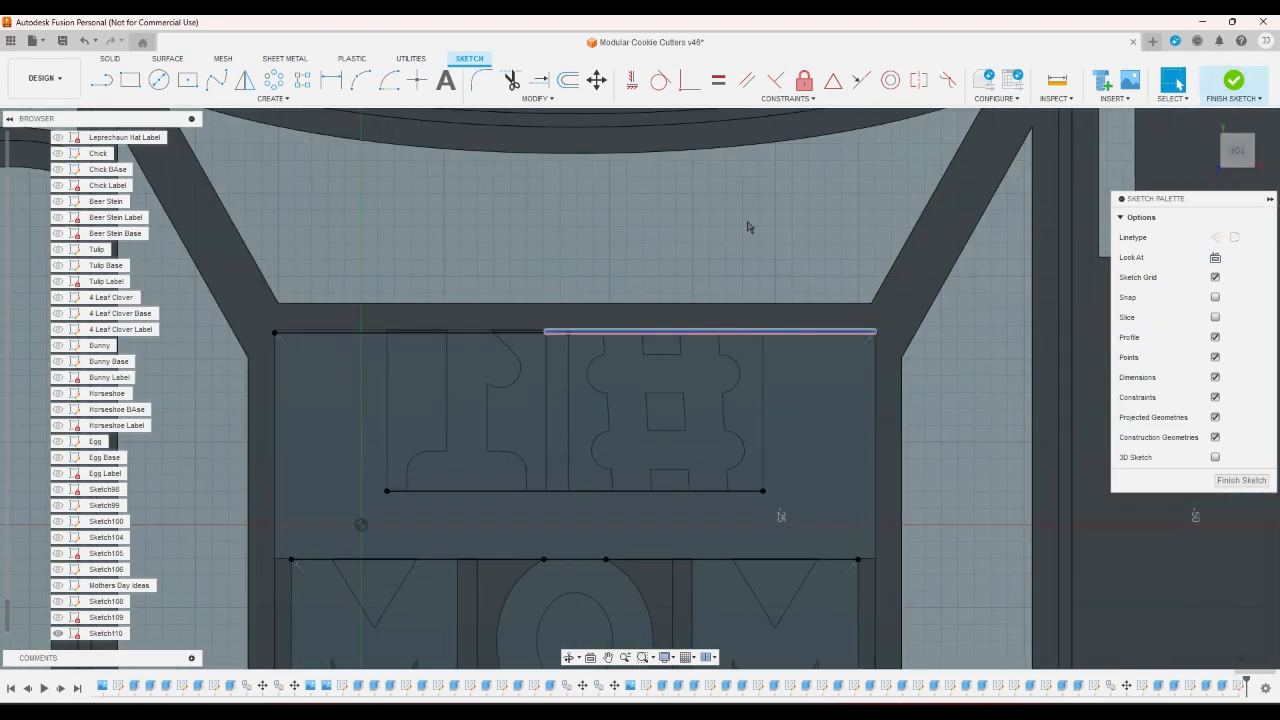
scroll(555, 400, "up", 3)
scroll(430, 350, "down", 5)
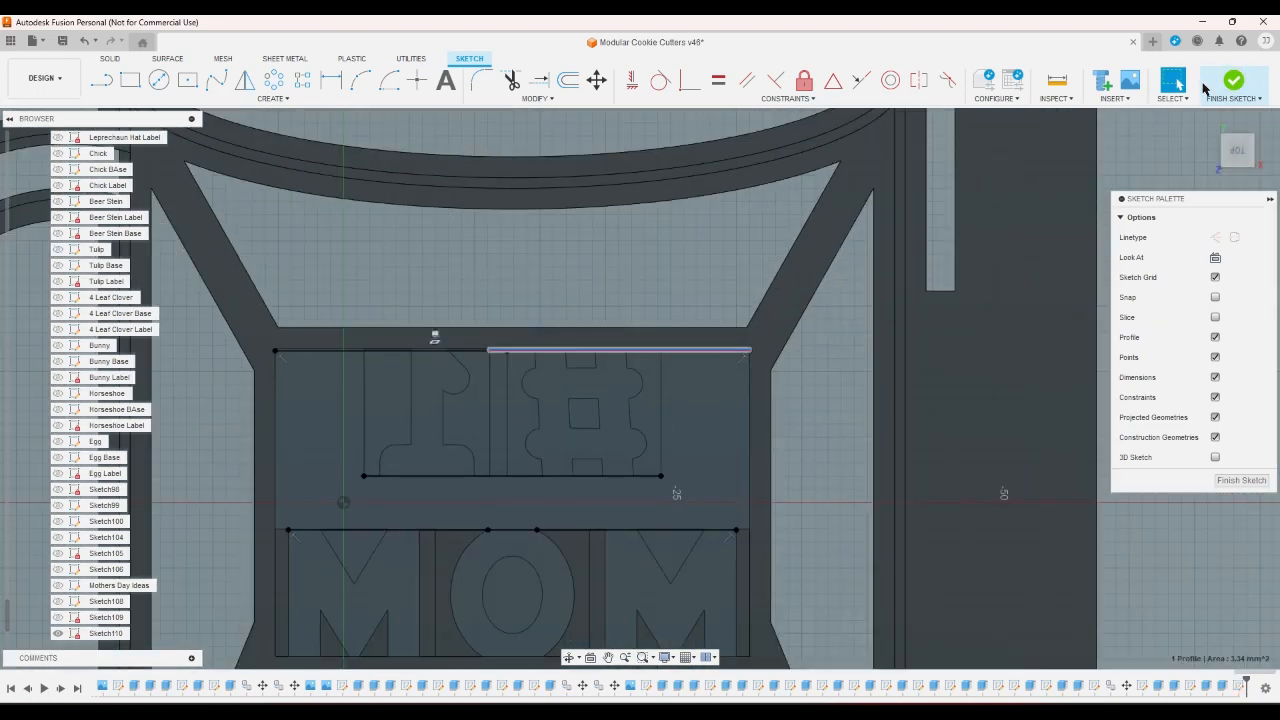
Finish the sketch and start an Extrude, adding the region around the 1 and # and the remaining two thin strips above and beside the 1
left_click(1233, 80)
left_click(130, 80)
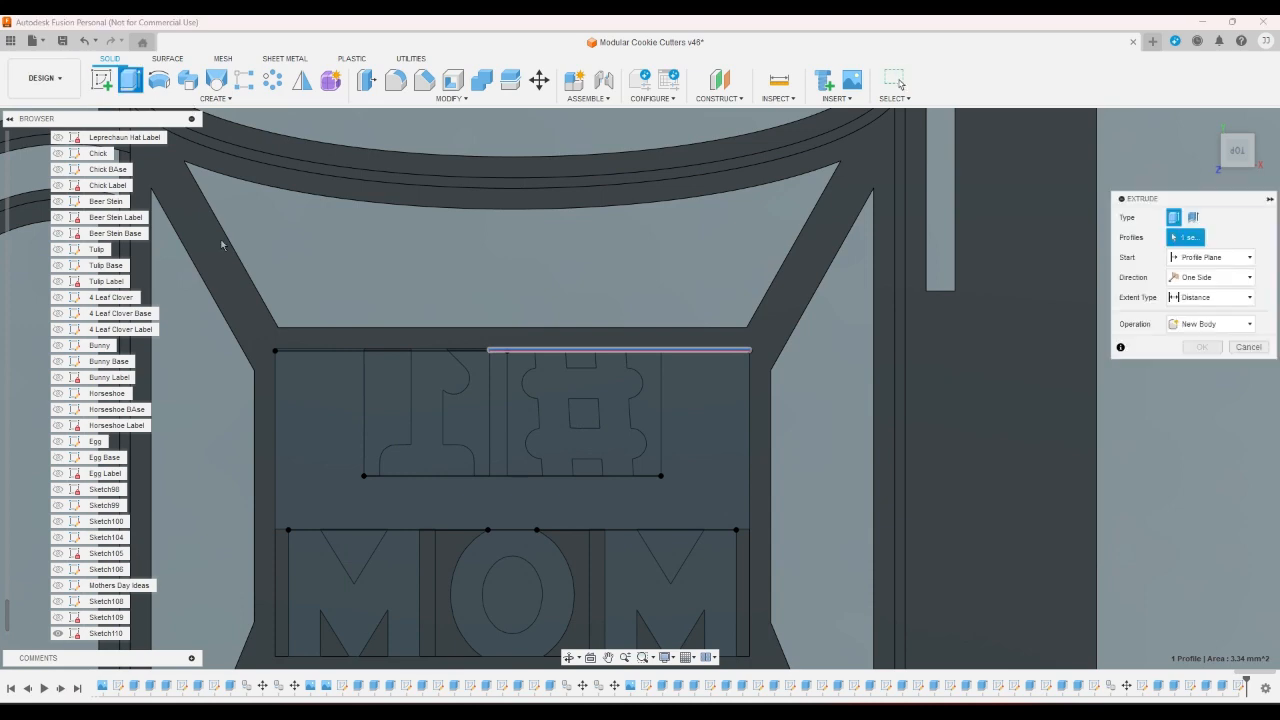
left_click(298, 415)
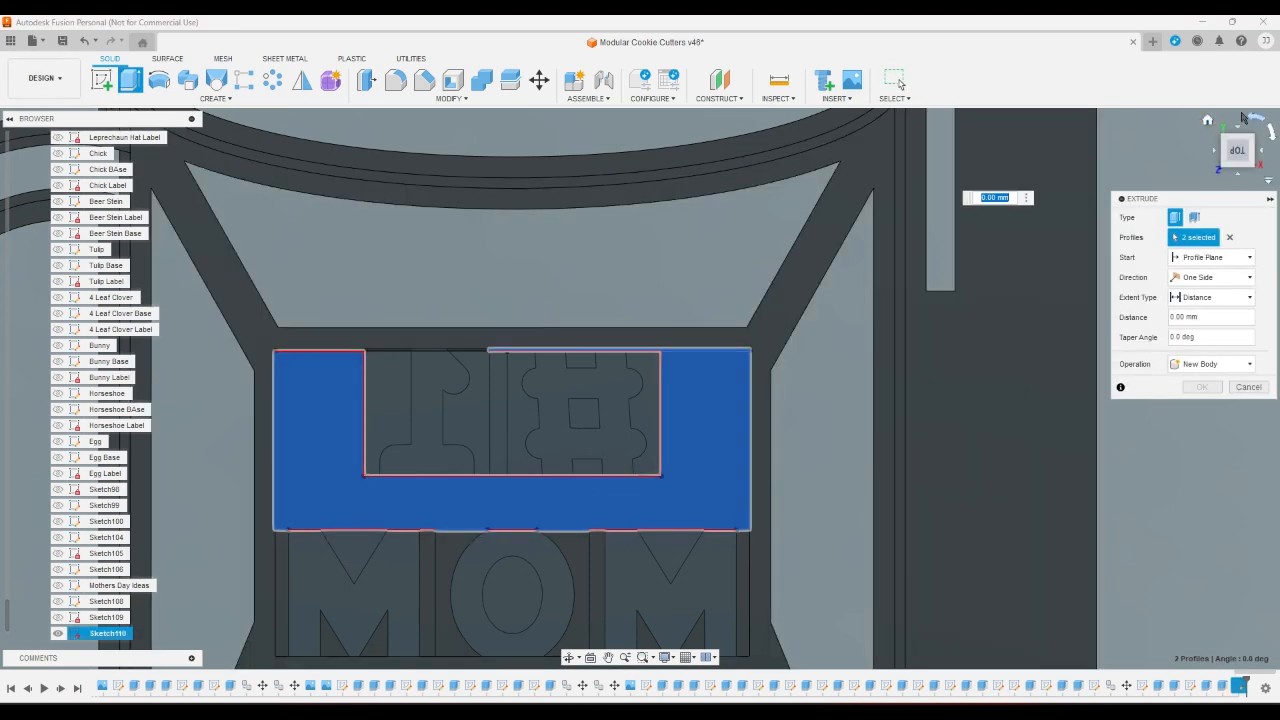
scroll(300, 294, "up", 5)
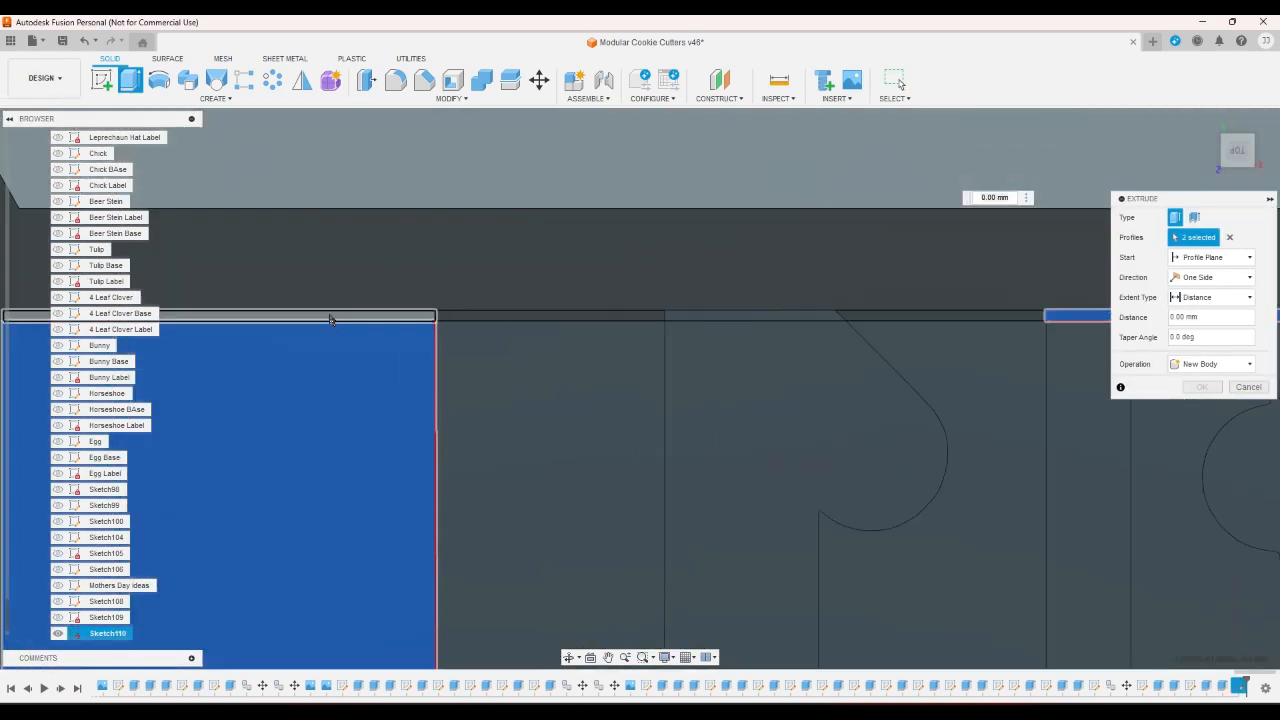
left_click(336, 320)
left_click(717, 319)
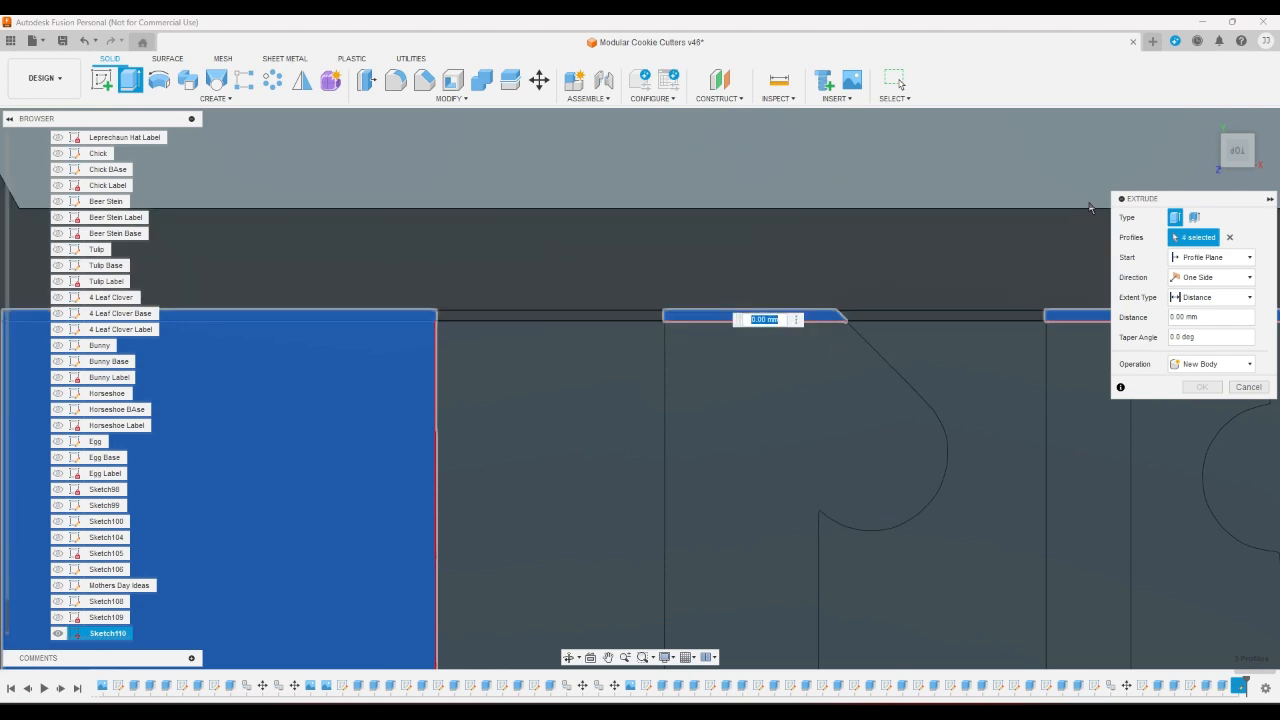
Cut the selected profiles down using the To Object extent, ending at the narrow ledge face beside the outer M
left_click(1207, 120)
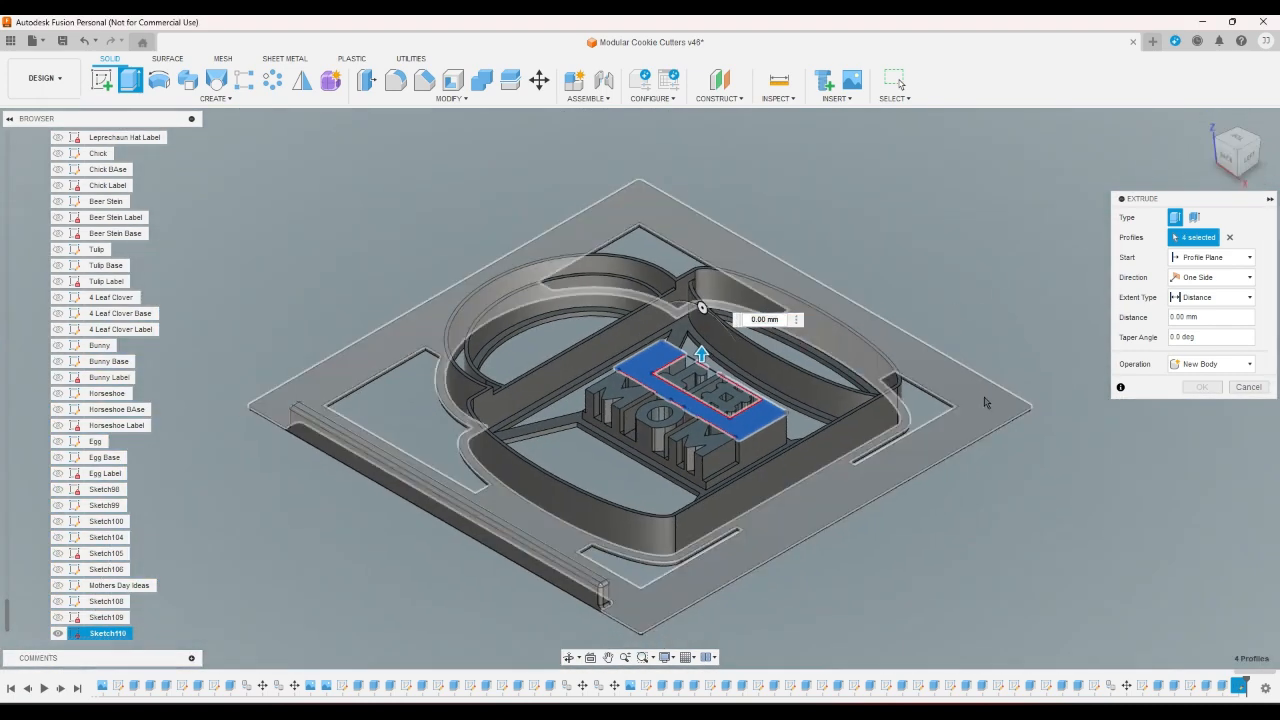
left_click(1205, 297)
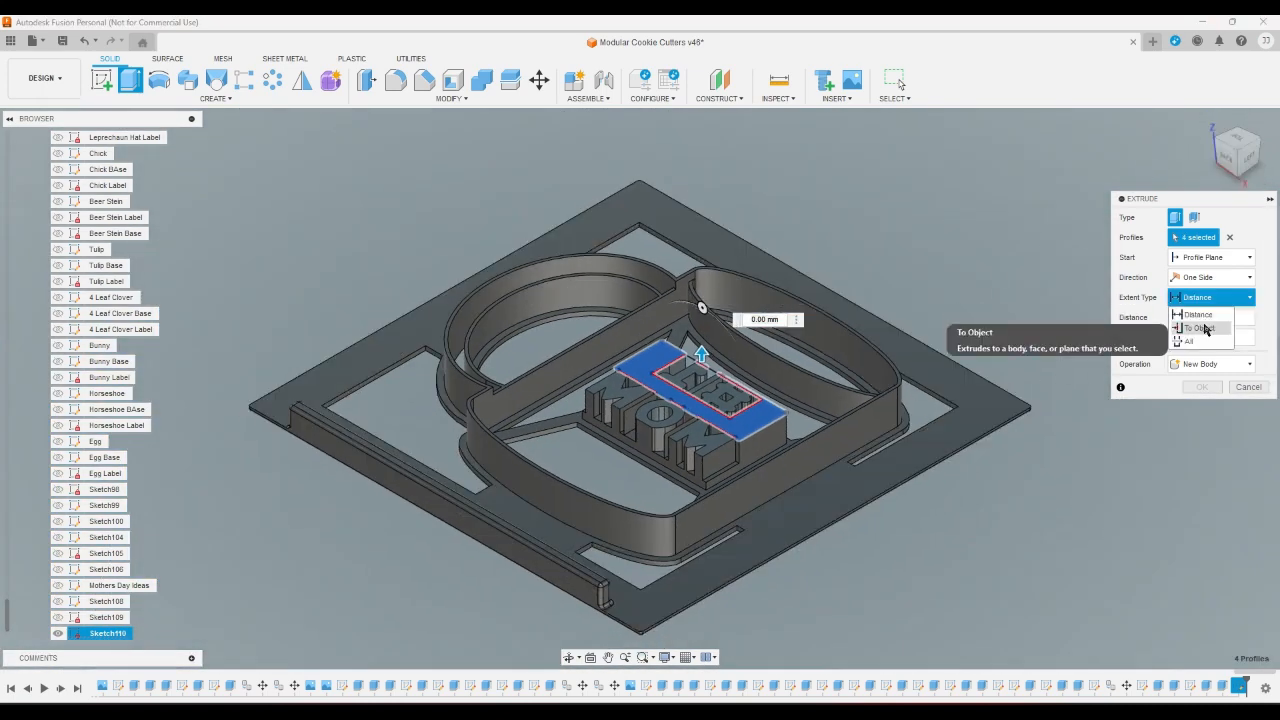
left_click(1190, 333)
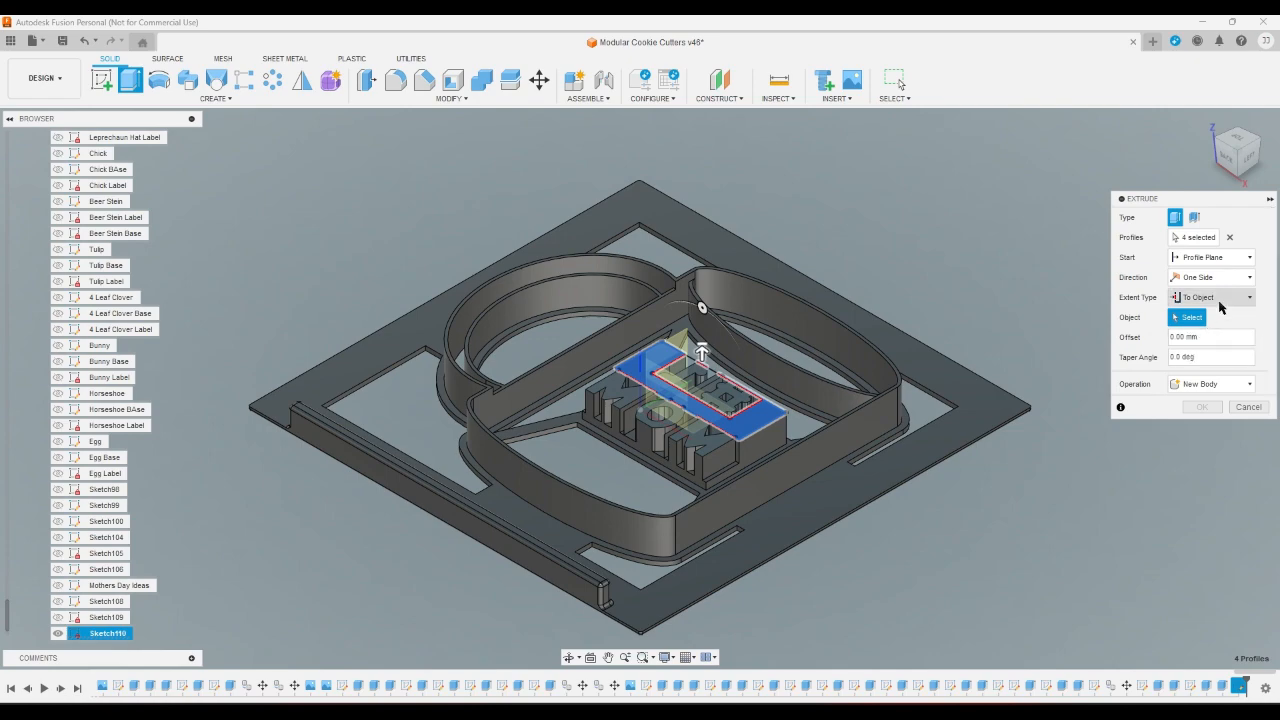
left_click(1220, 300)
left_click(1220, 303)
scroll(863, 563, "up", 3)
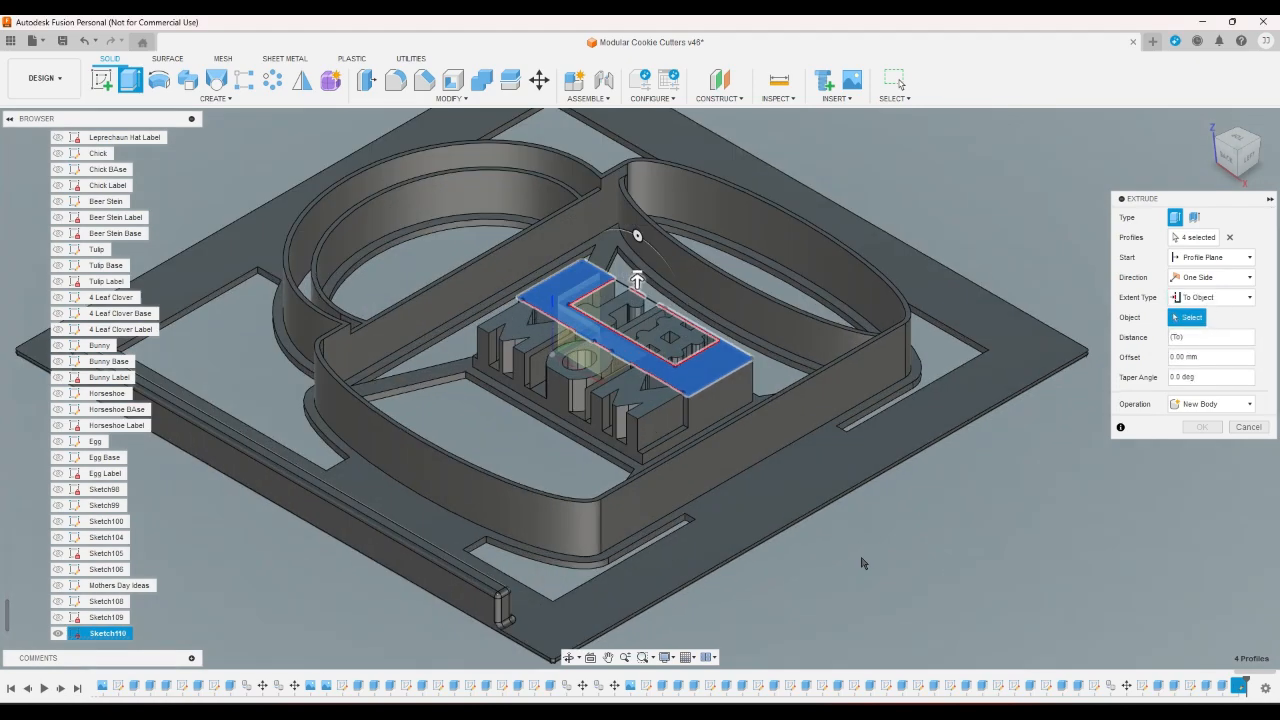
scroll(606, 443, "up", 6)
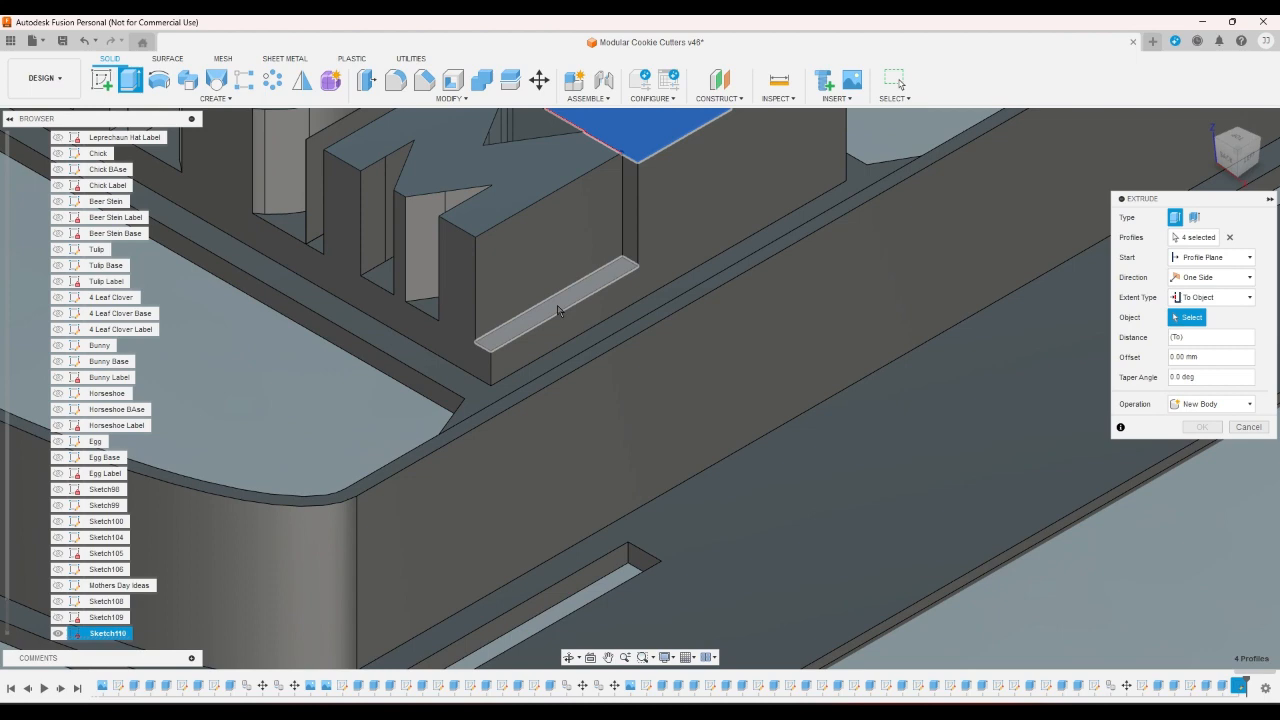
left_click(558, 311)
left_click(1200, 467)
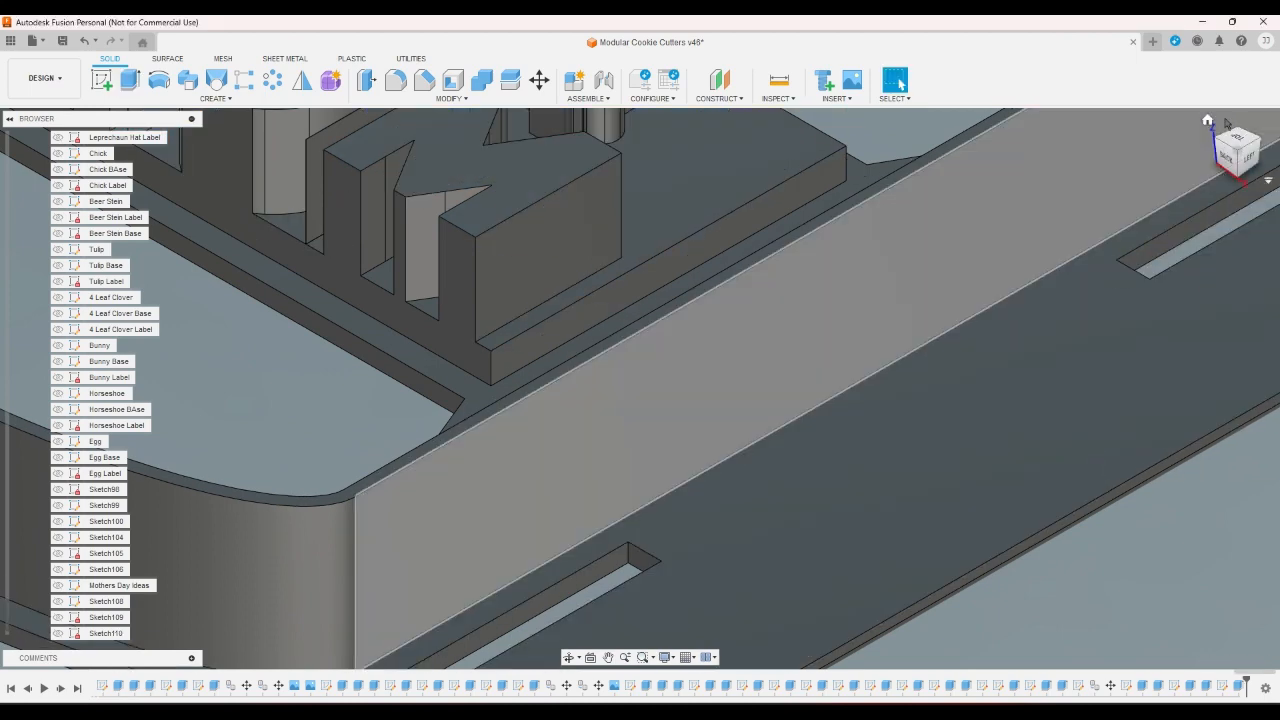
left_click(1208, 124)
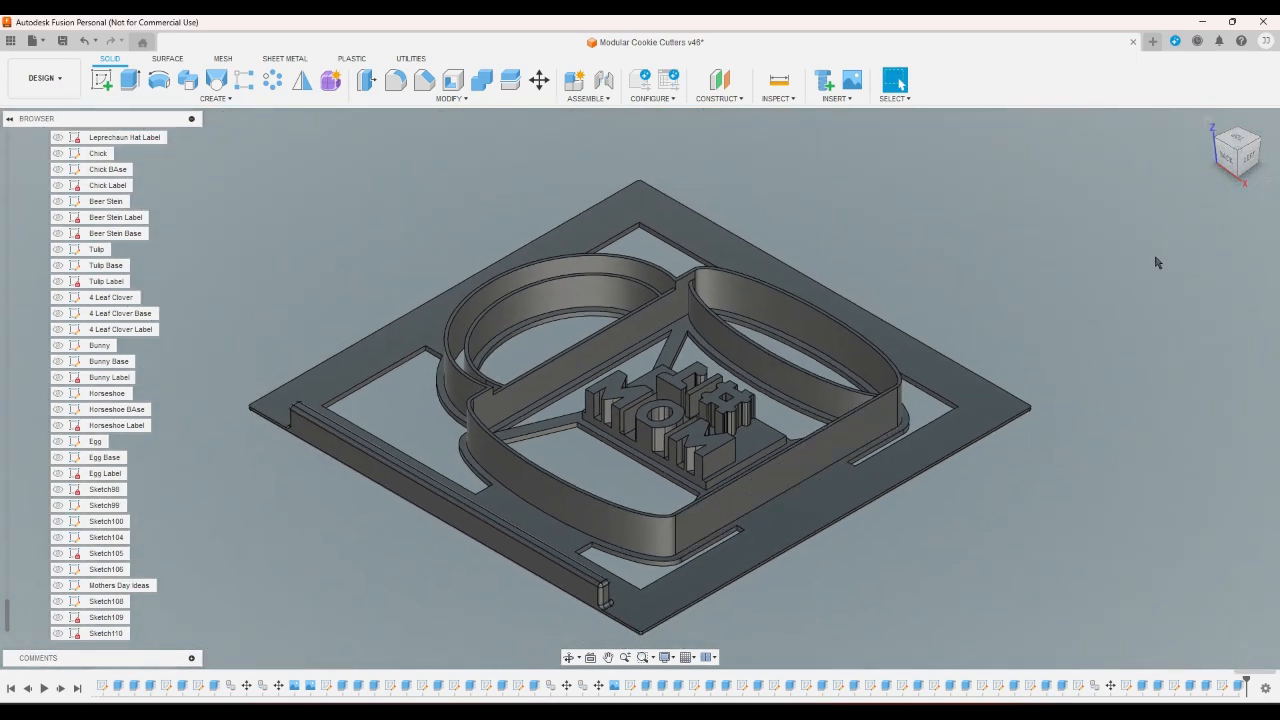
scroll(727, 418, "up", 2)
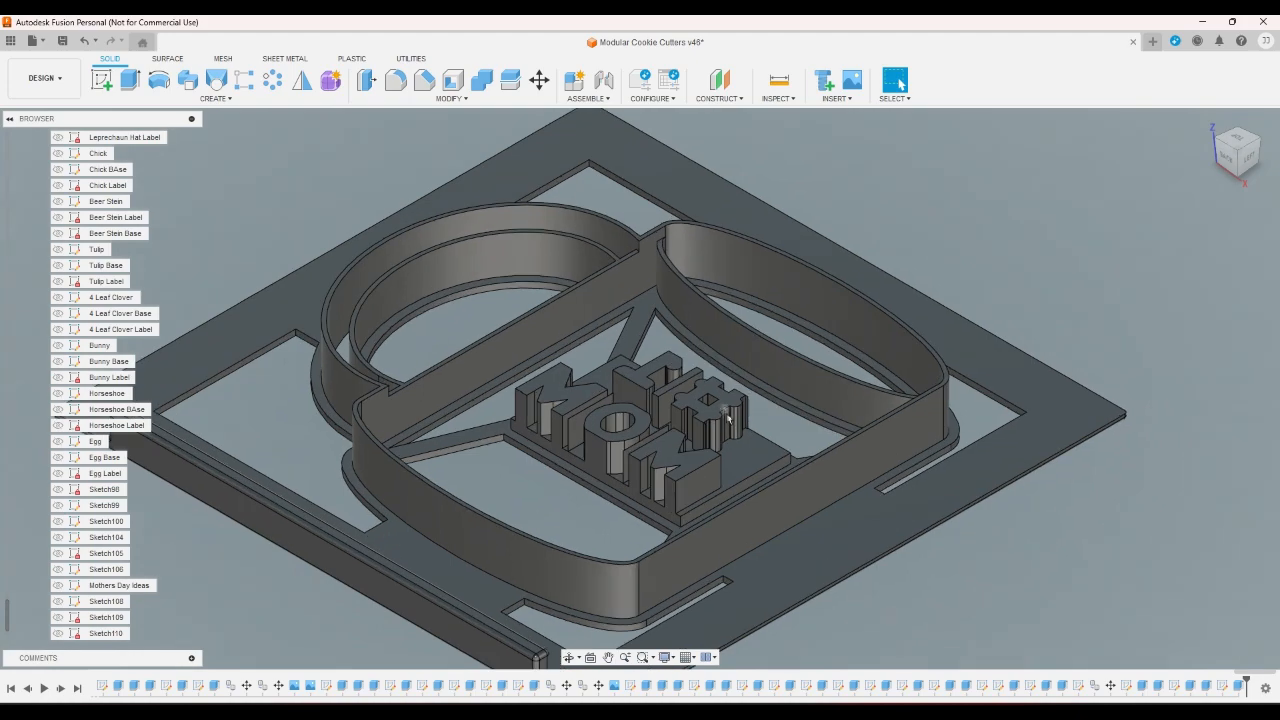
Edit the cut sketch and draw two vertical lines between the 1 and the #, spanning the lower and upper horizontal lines
double_click(1236, 687)
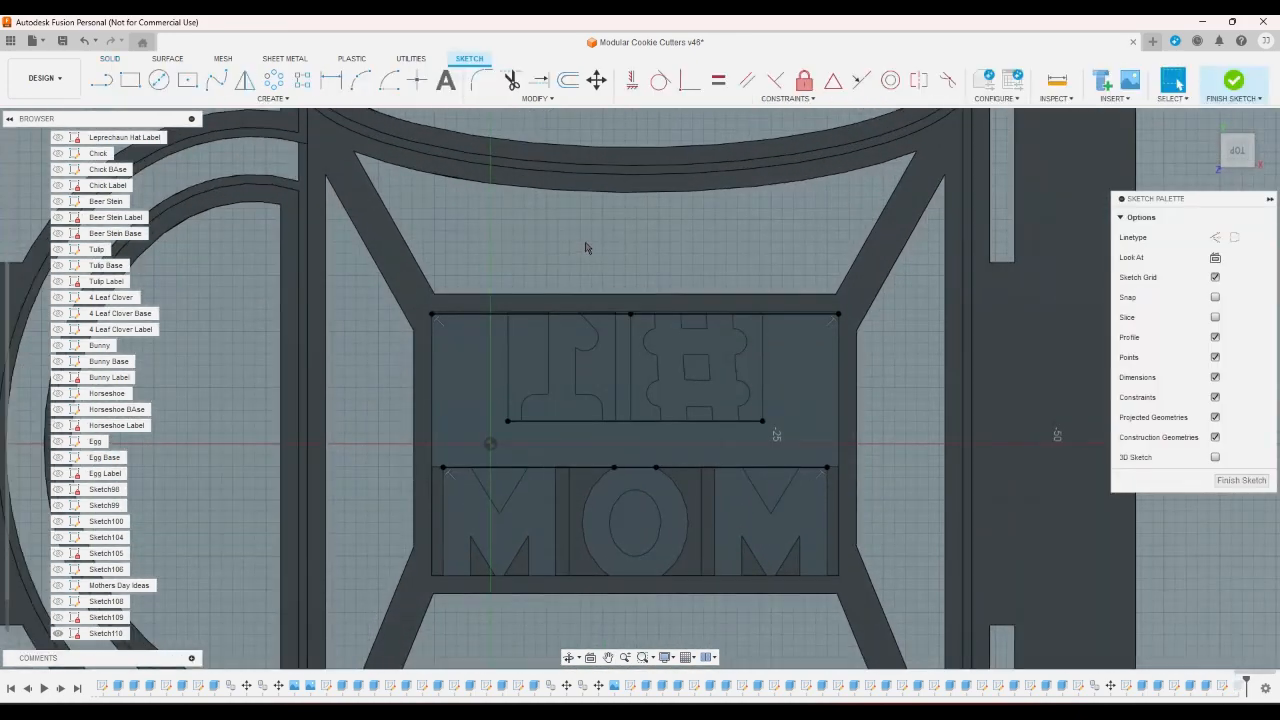
left_click(112, 87)
scroll(613, 412, "up", 3)
left_click(605, 428)
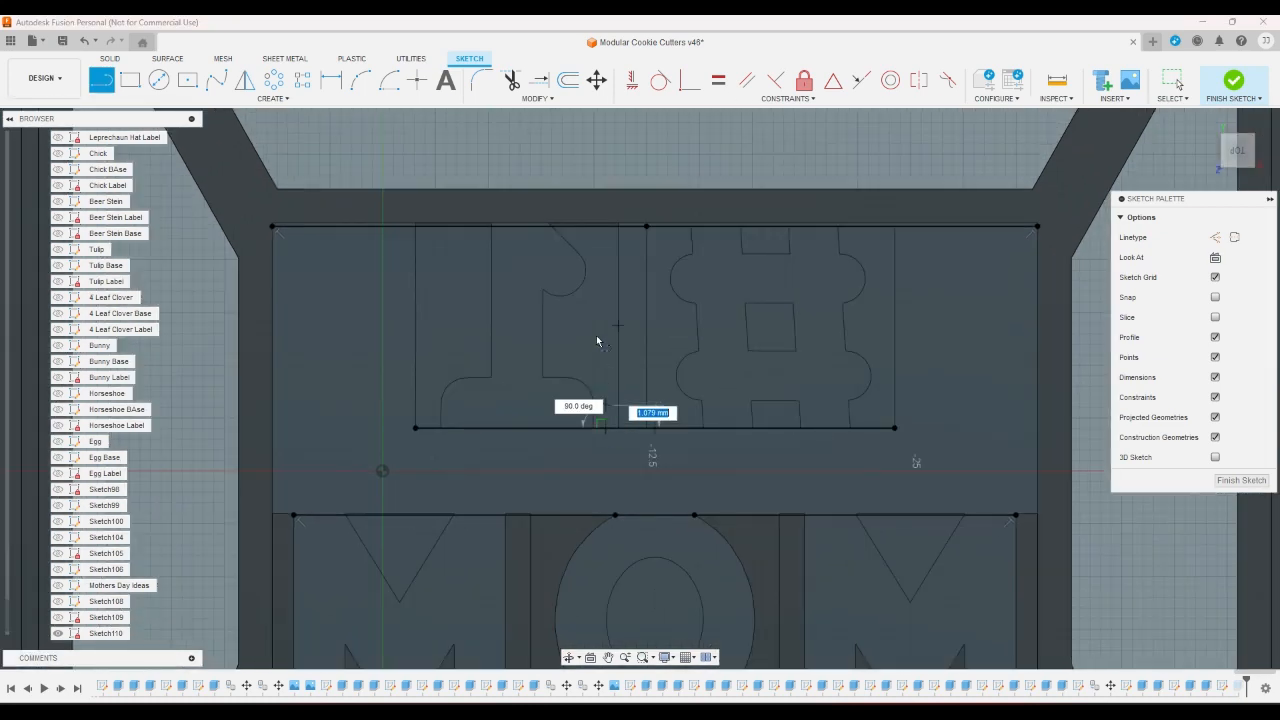
left_click(605, 227)
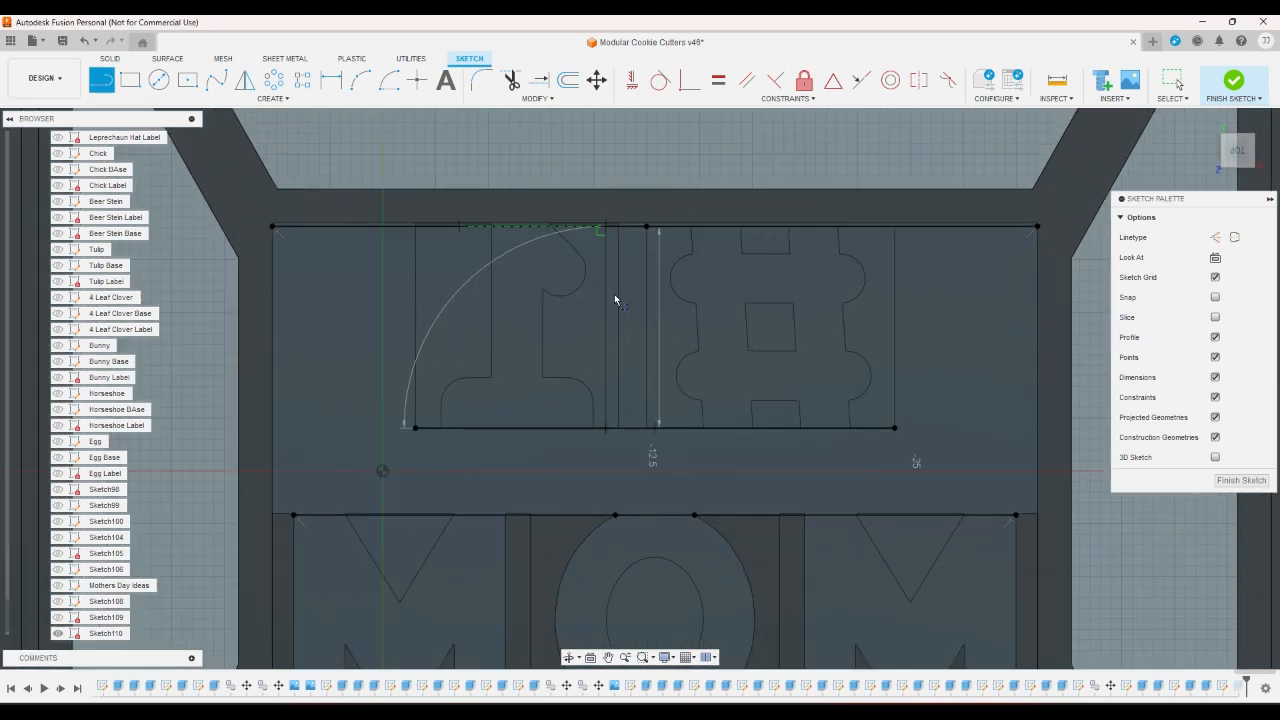
left_click(655, 226)
key("Escape")
left_click(1241, 480)
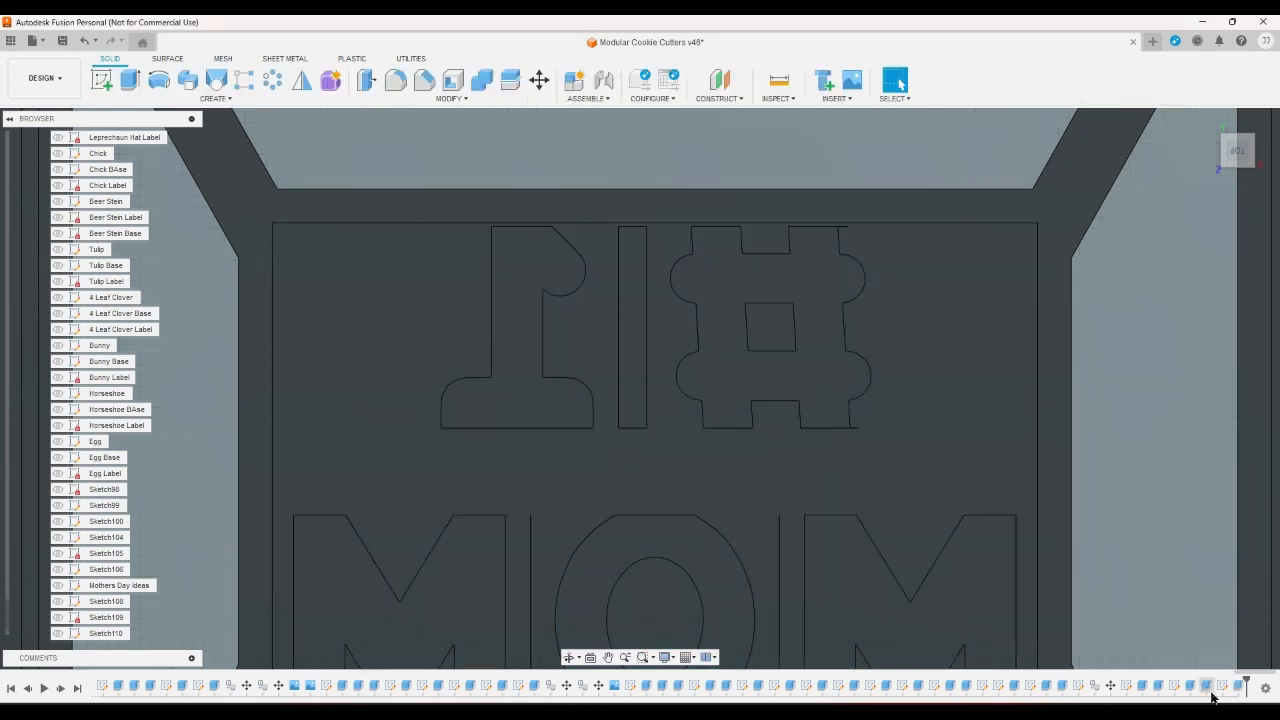
Edit the extruded cut to include the narrow strip profiles between the 1 and the #, and apply it
double_click(1239, 688)
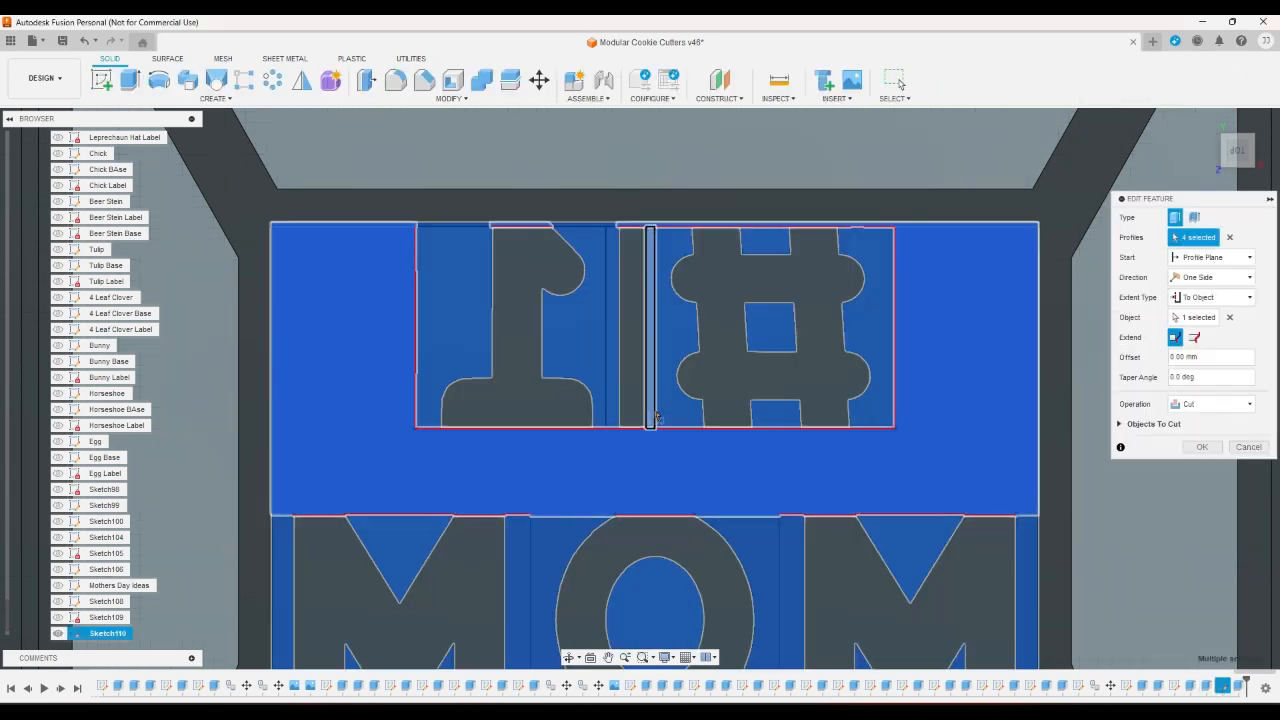
left_click(641, 403)
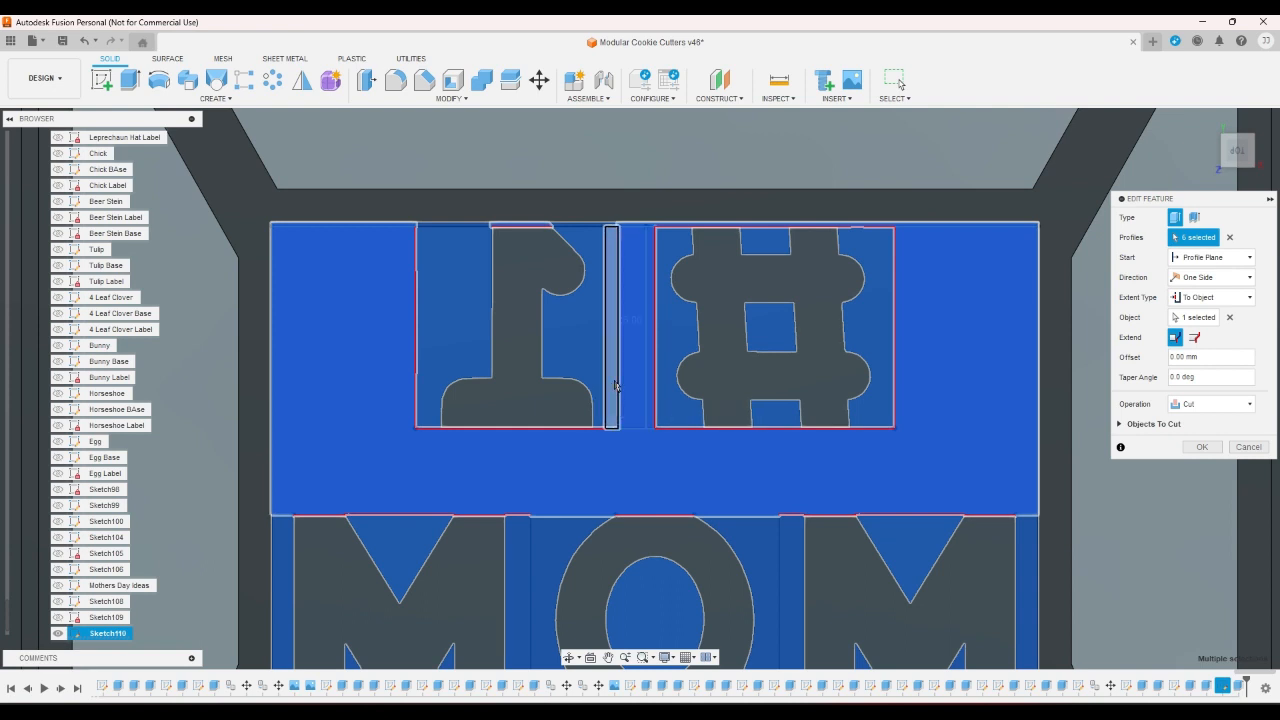
left_click(613, 386)
left_click(1199, 448)
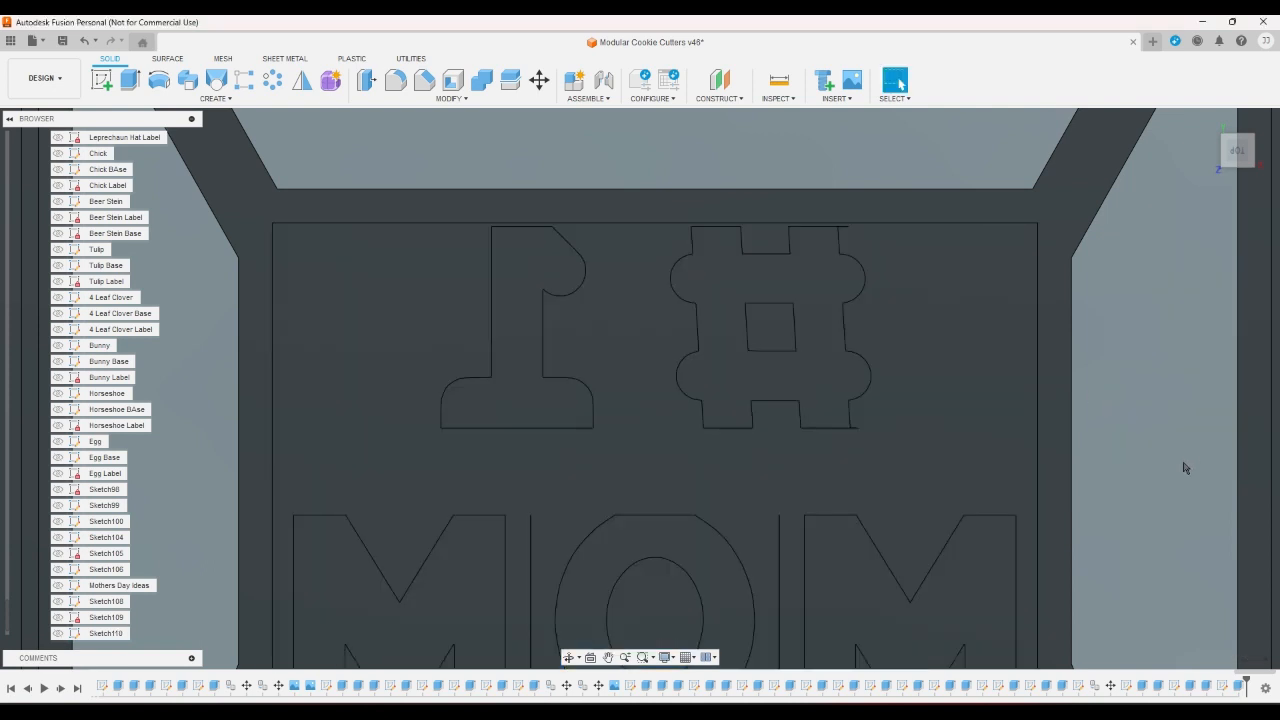
scroll(1183, 467, "down", 2)
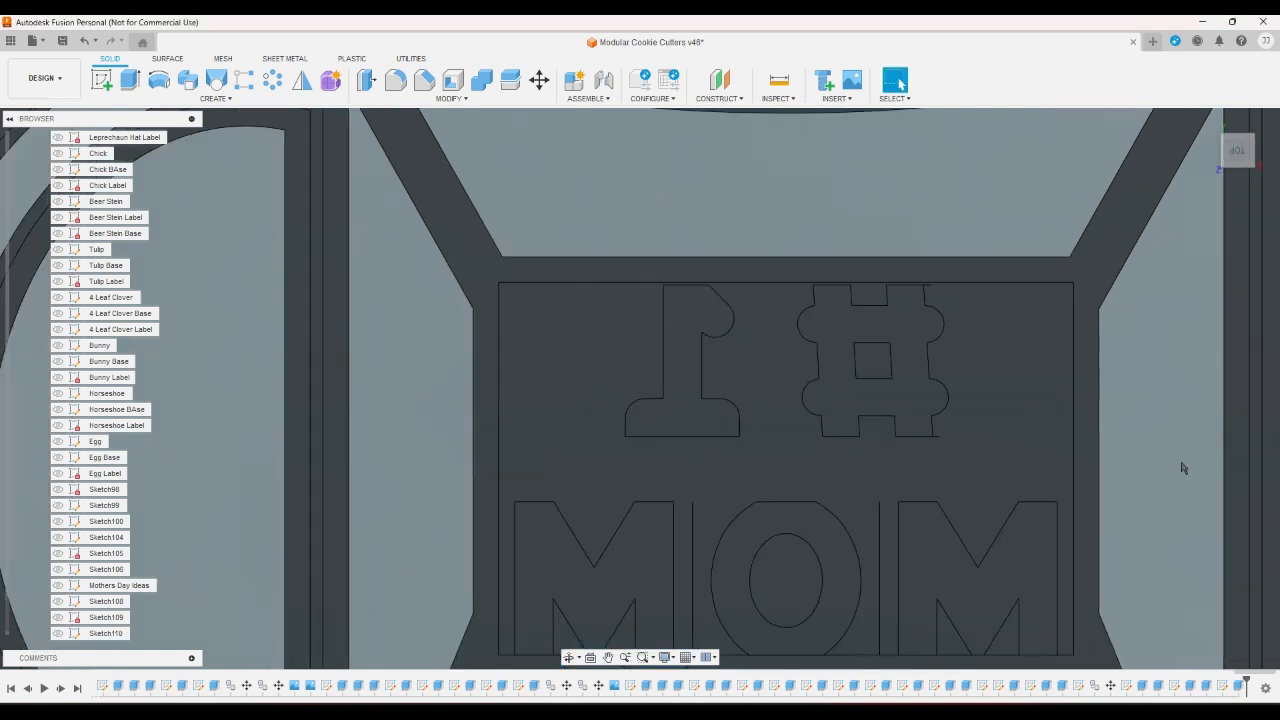
scroll(1181, 468, "up", 1)
scroll(1181, 467, "down", 1)
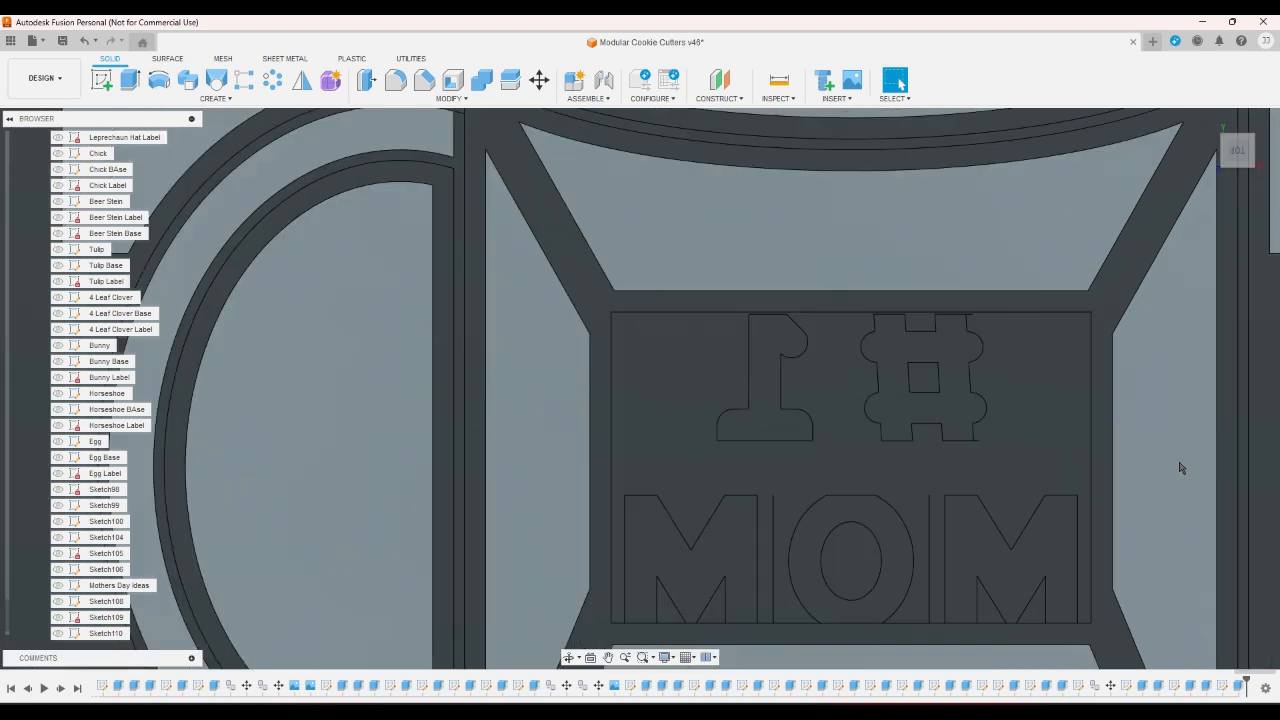
double_click(1222, 686)
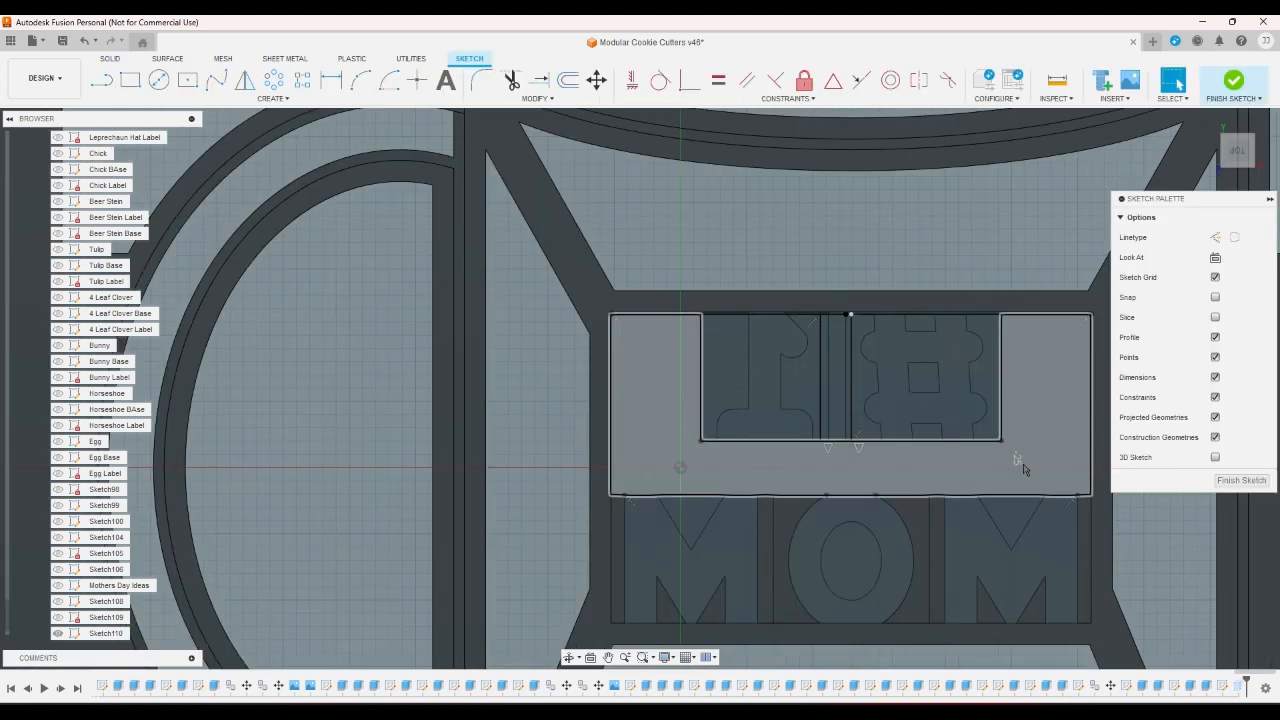
key("r")
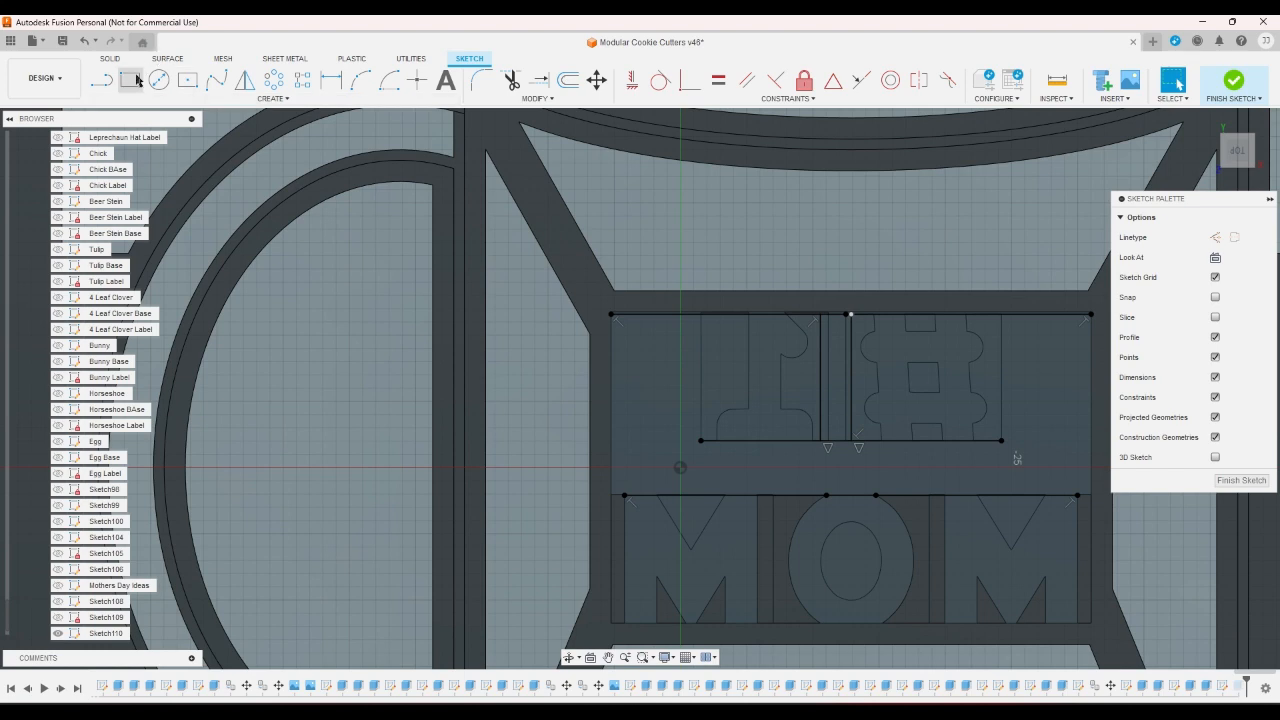
right_click(557, 467)
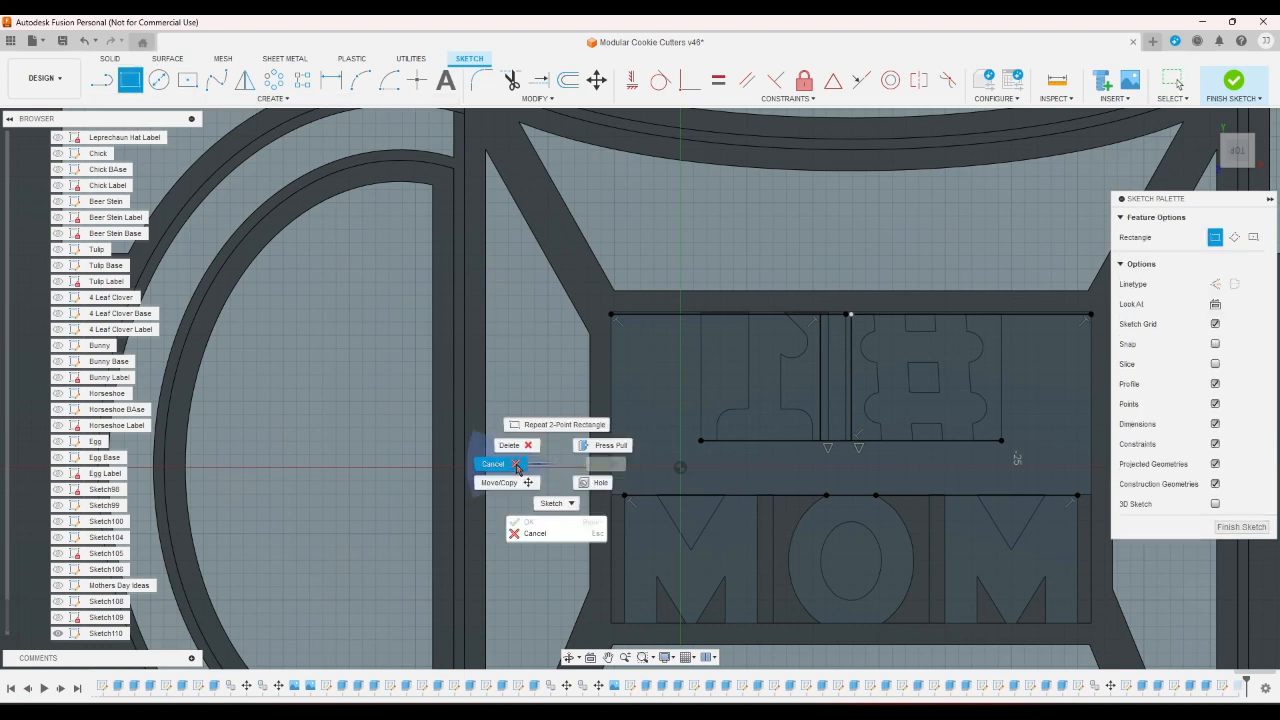
left_click(475, 458)
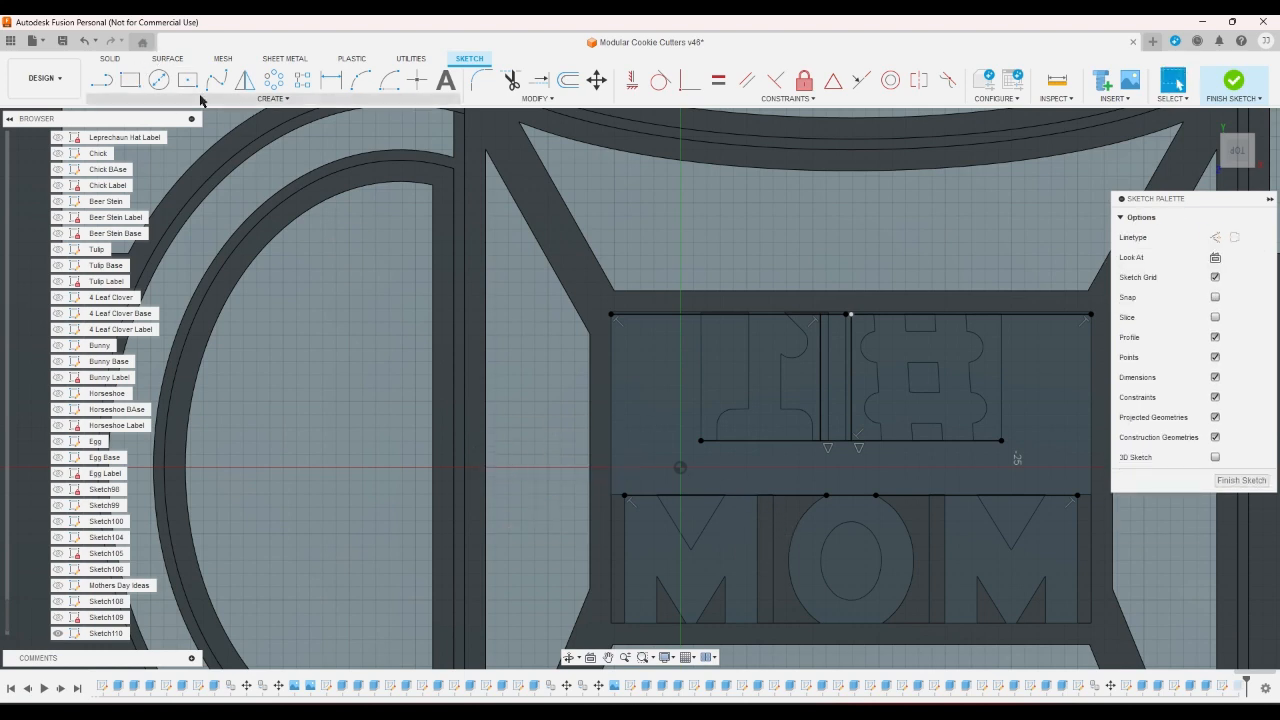
left_click(86, 42)
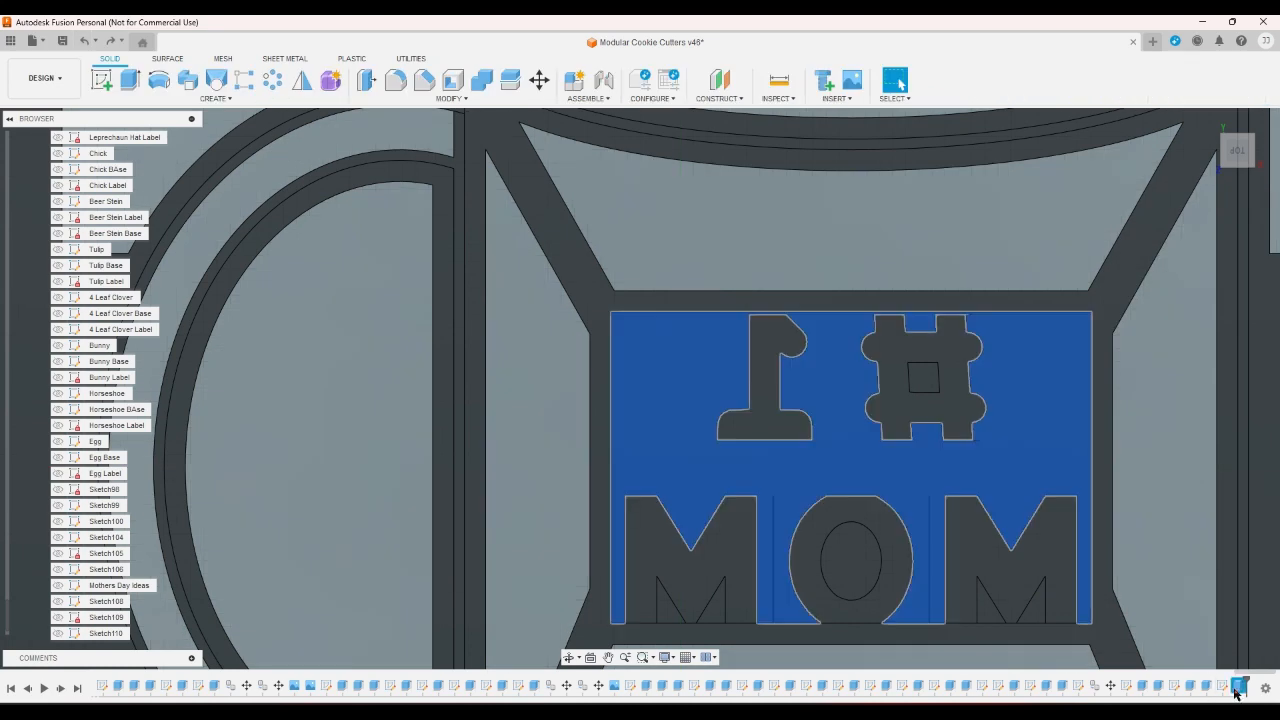
Edit the extruded cut and add the thin sliver profile beside the O on the mug-handle side
double_click(1237, 687)
scroll(765, 631, "up", 3)
scroll(765, 631, "up", 6)
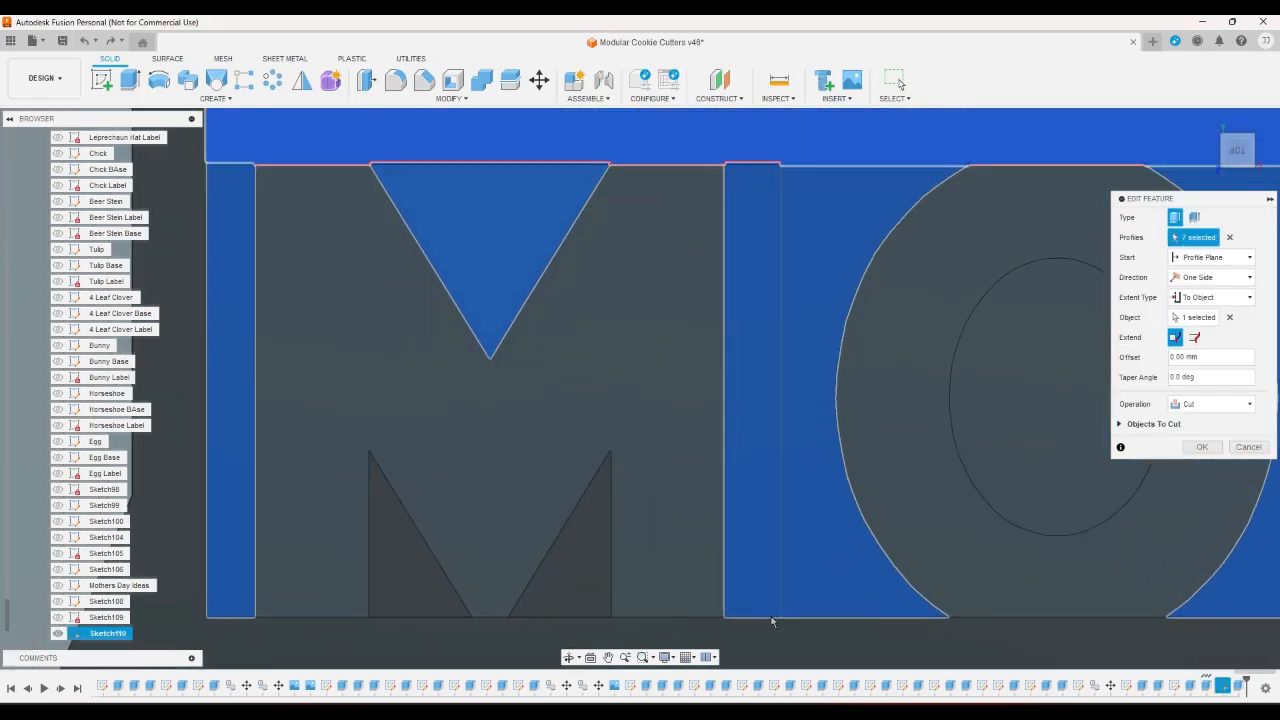
scroll(788, 596, "up", 3)
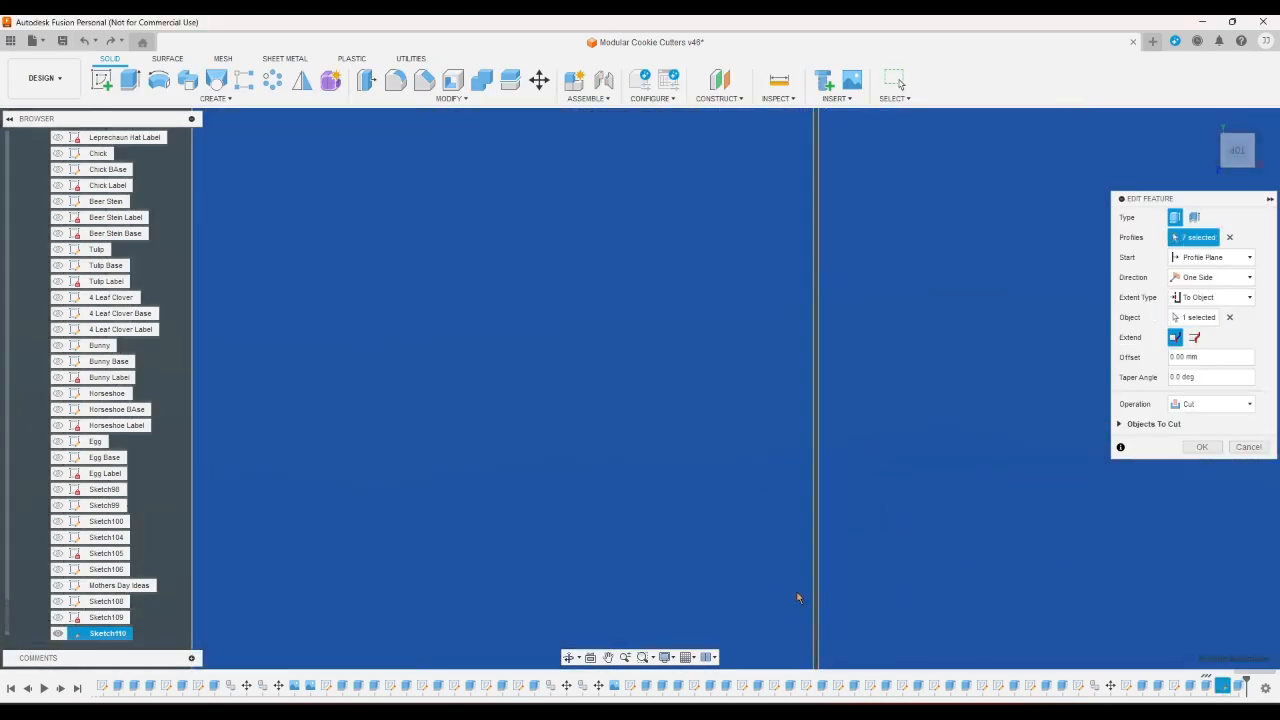
scroll(797, 567, "down", 6)
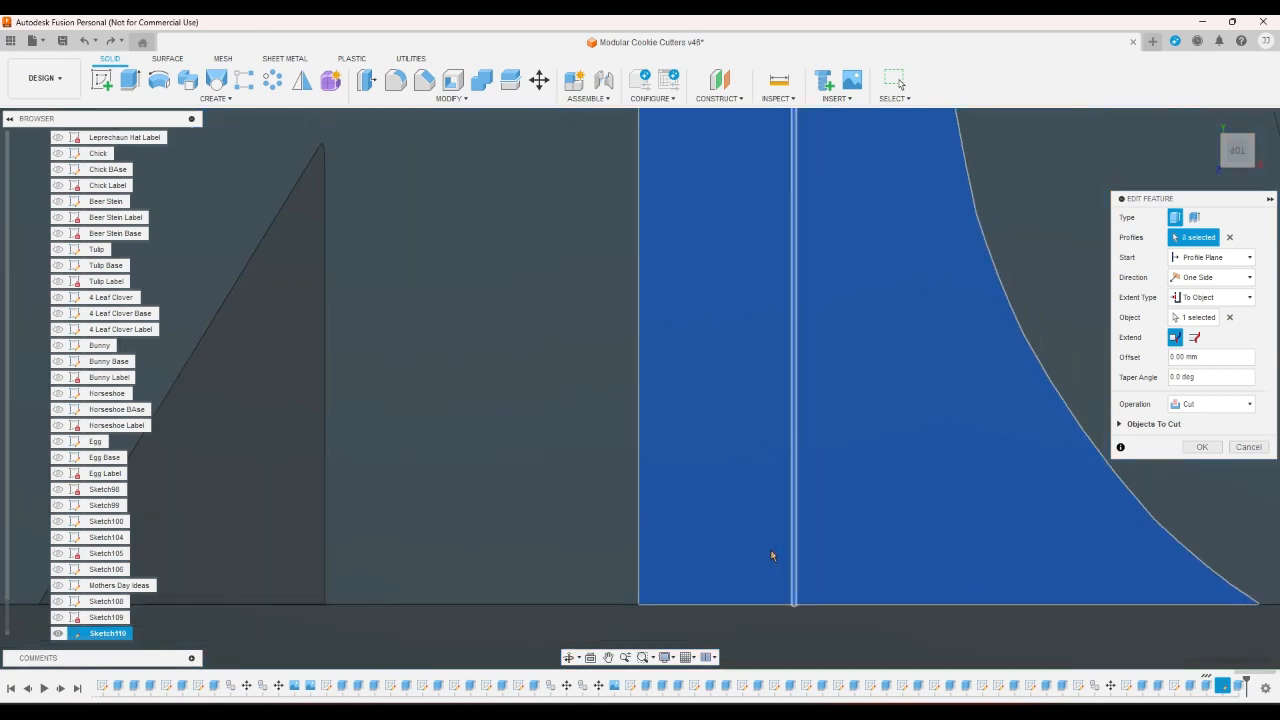
scroll(655, 568, "down", 5)
Add the matching thin sliver profile on the opposite side of the O and apply the cut
scroll(820, 535, "up", 8)
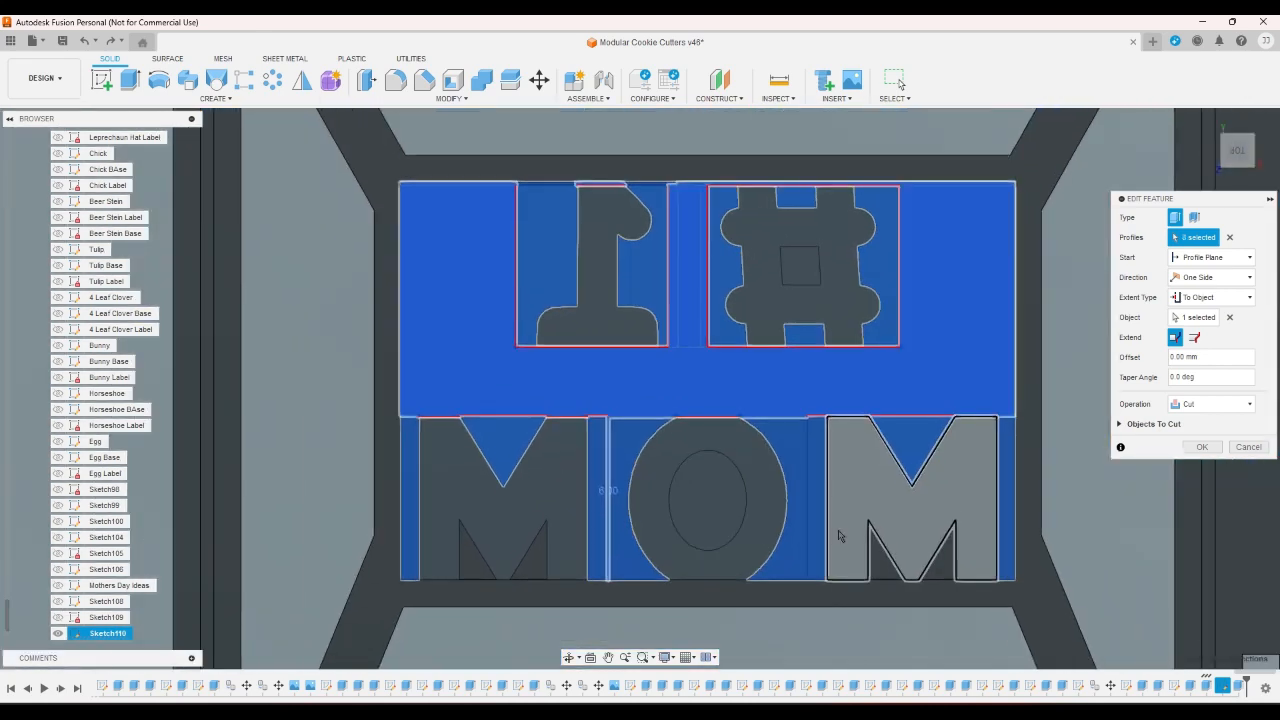
scroll(797, 540, "up", 4)
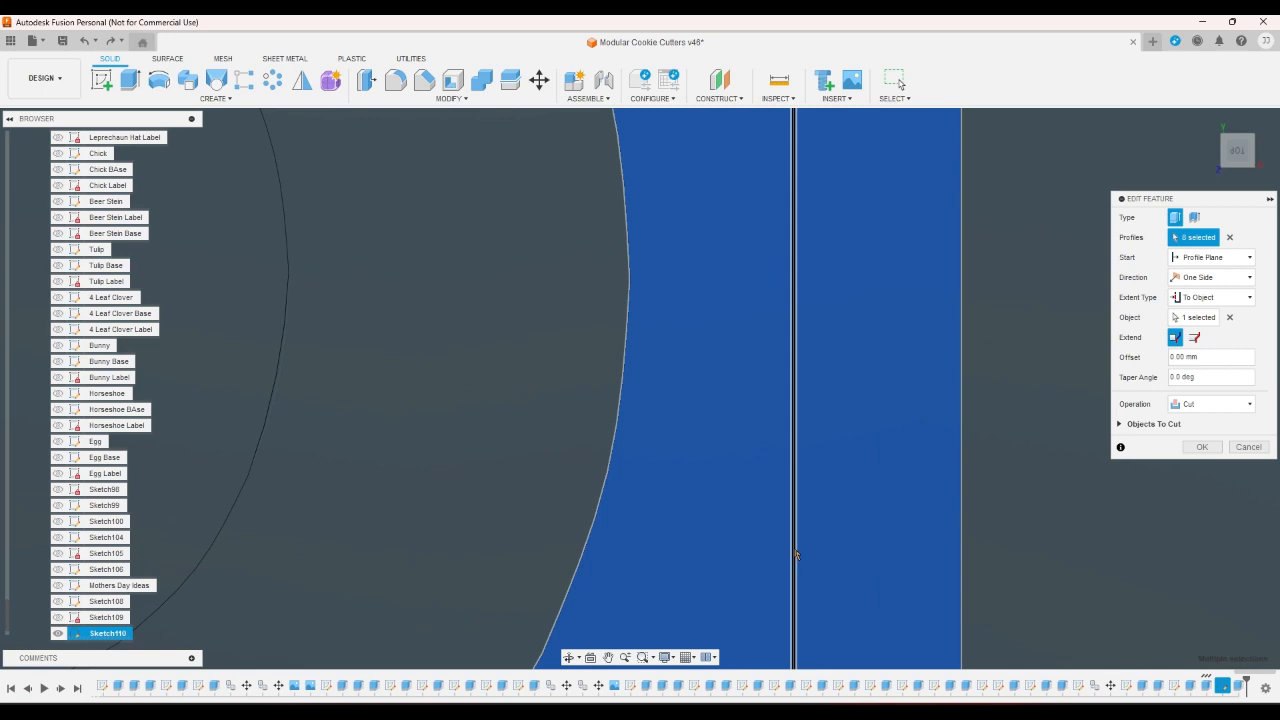
scroll(797, 553, "down", 6)
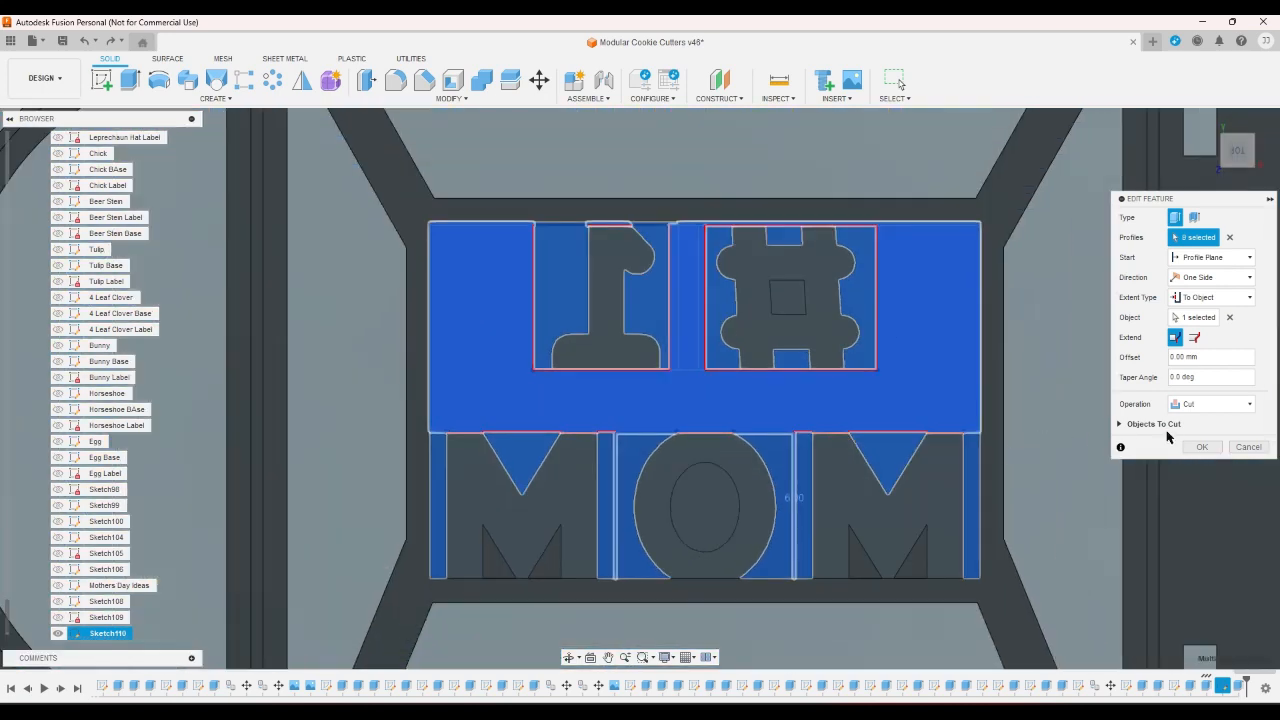
scroll(900, 400, "up", 10)
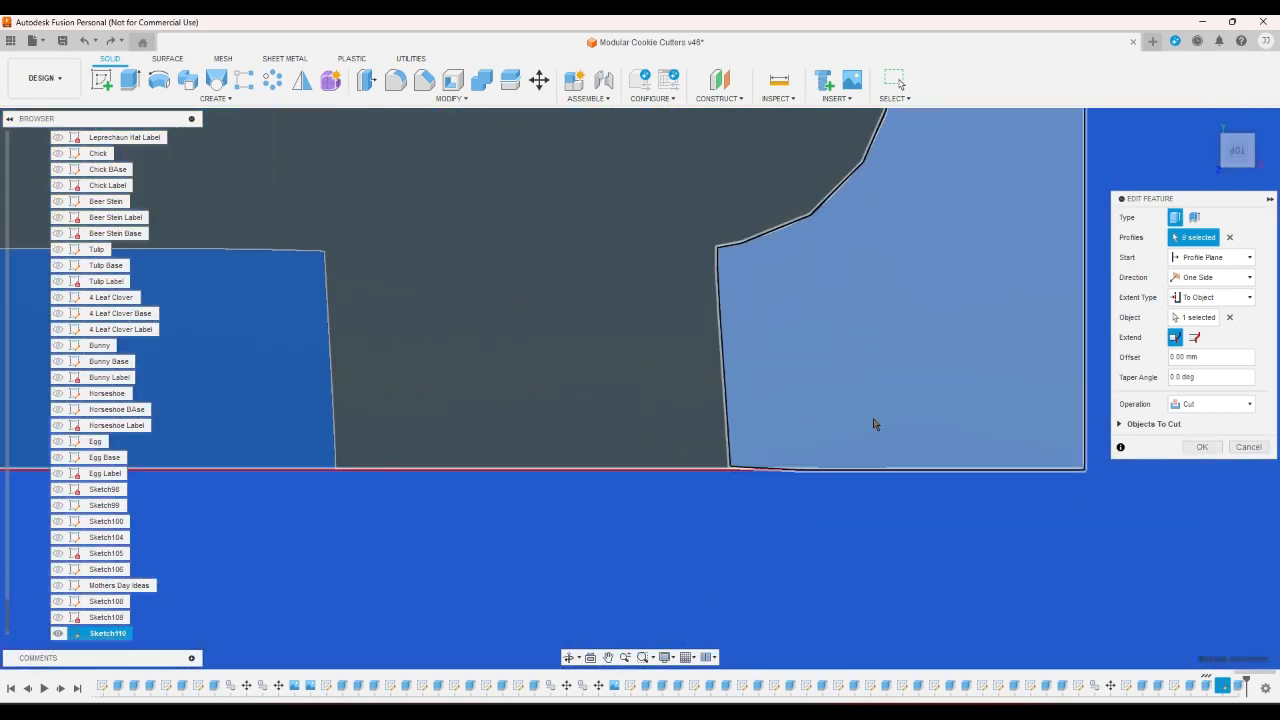
left_click(618, 530)
scroll(618, 530, "down", 3)
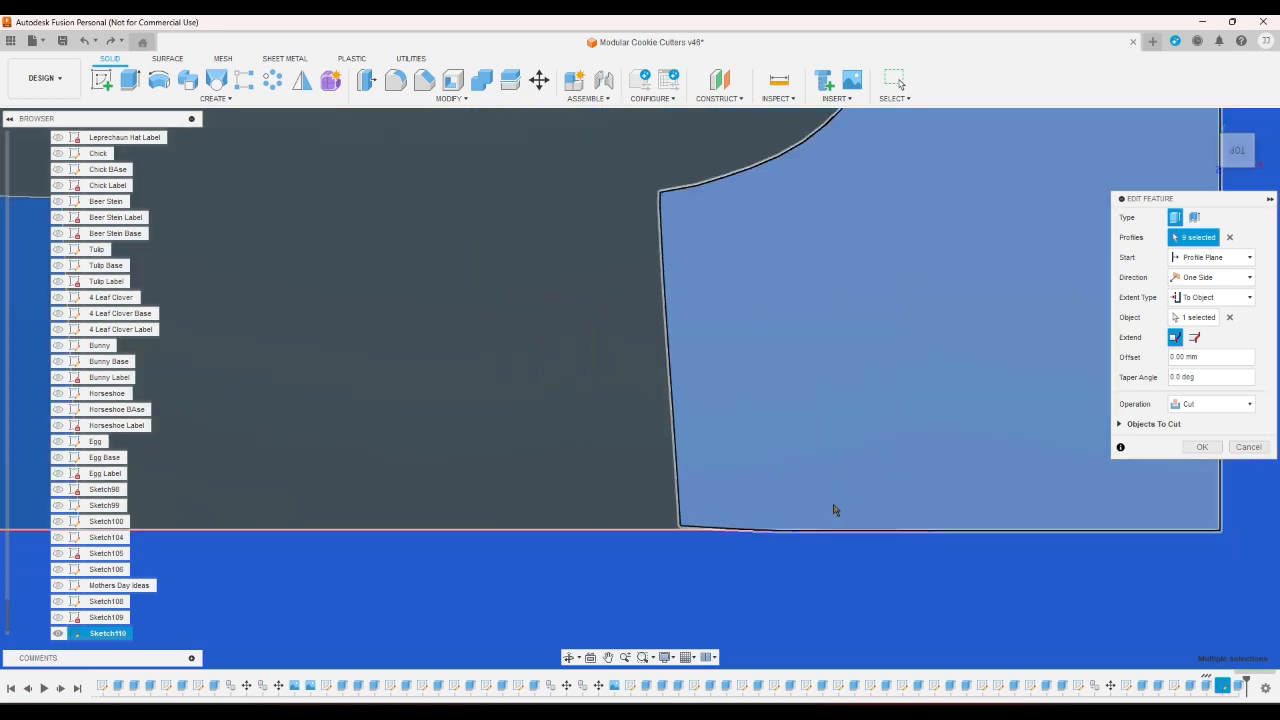
left_click(1202, 449)
Edit the cut sketch and draw a short vertical line from the lower outer corner of the # to the horizontal line beneath it
scroll(958, 475, "down", 3)
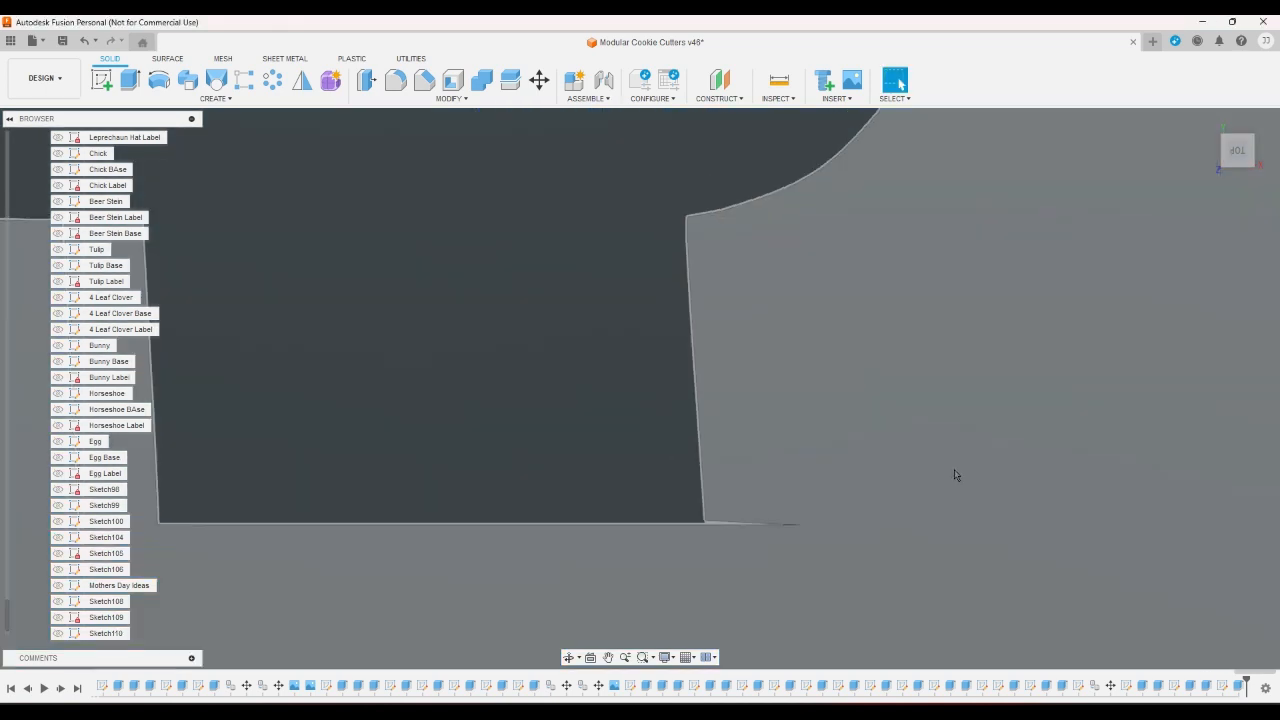
scroll(838, 505, "up", 2)
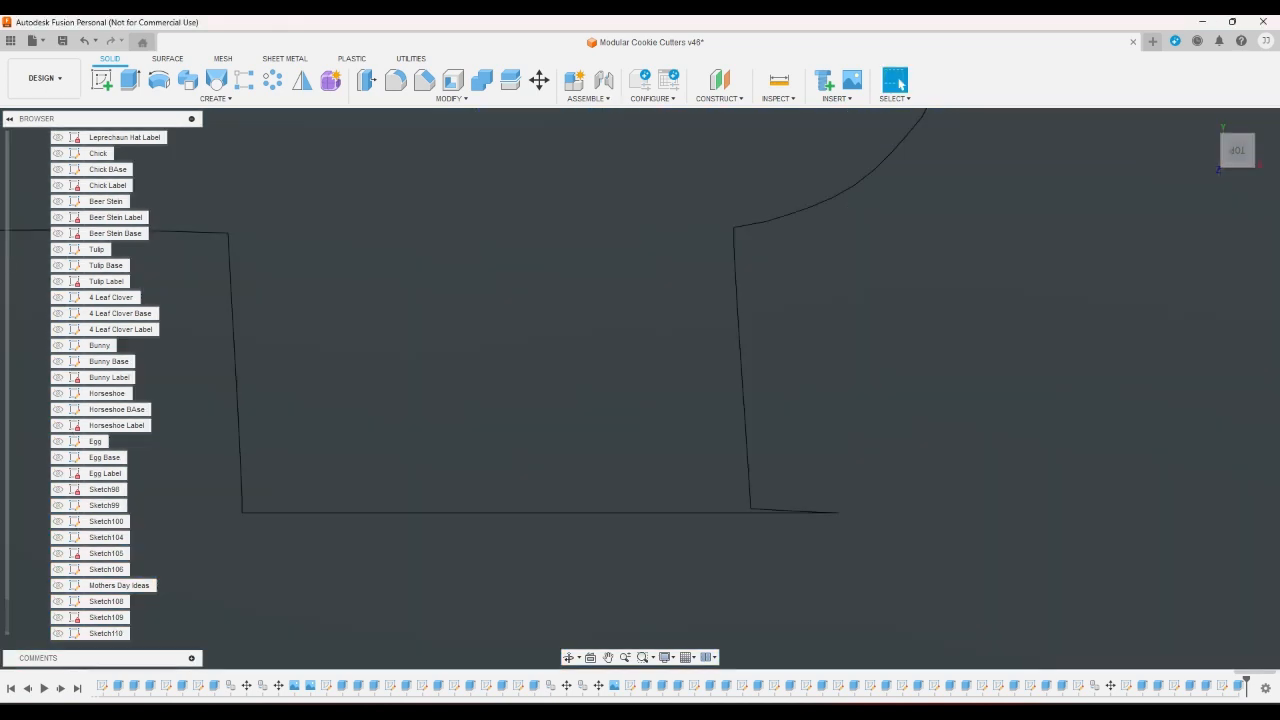
double_click(1220, 688)
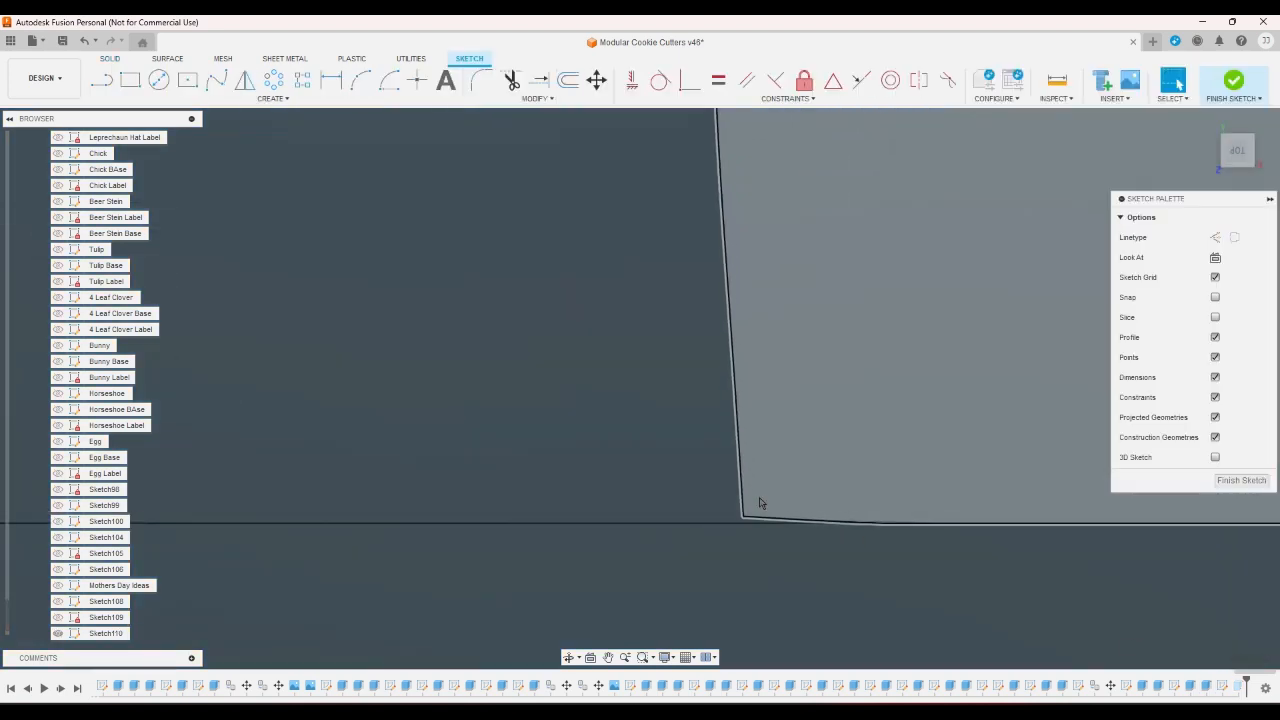
left_click(101, 80)
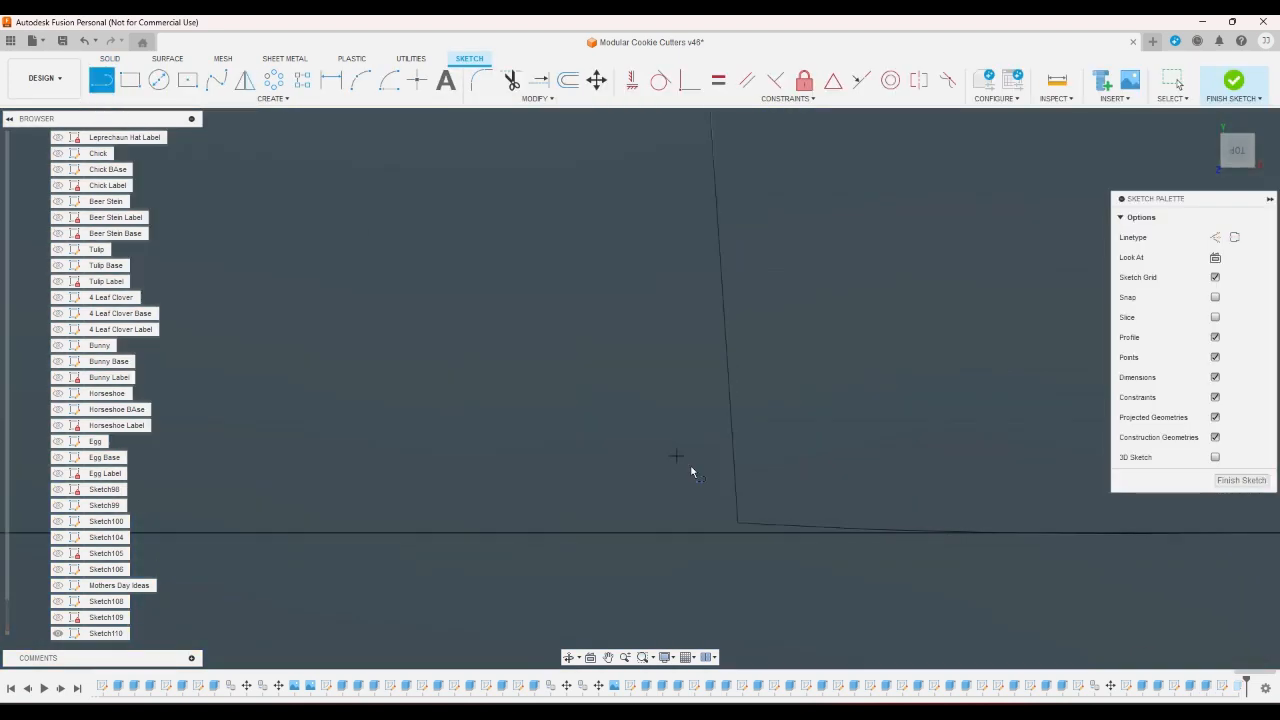
left_click(737, 531)
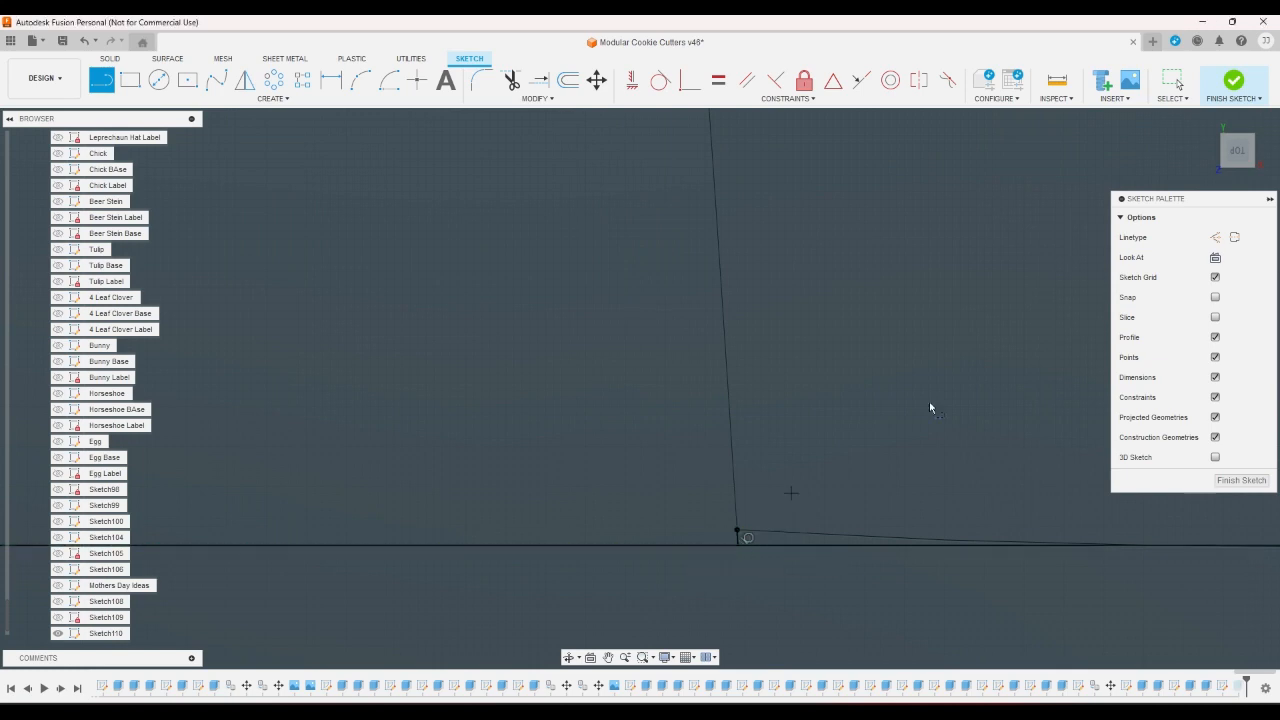
key("Escape")
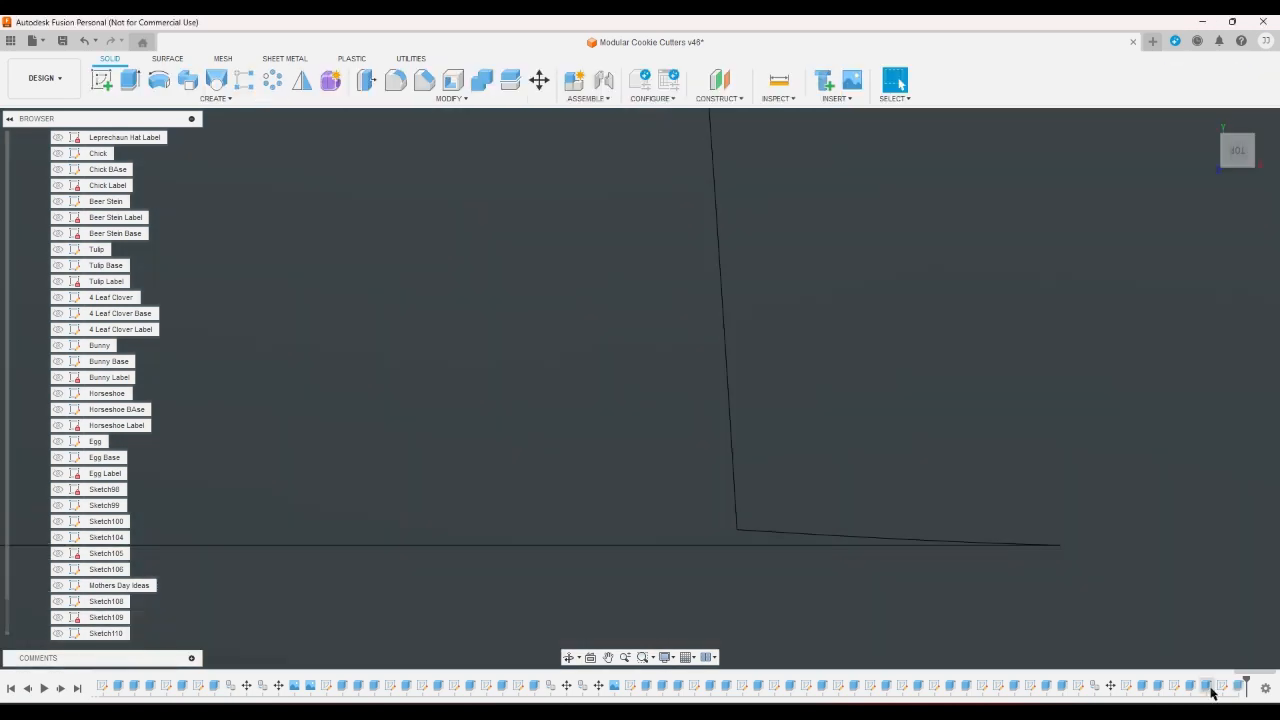
Add the tiny triangular sliver at the lower outer corner of the # to the extruded cut and apply it
double_click(1241, 692)
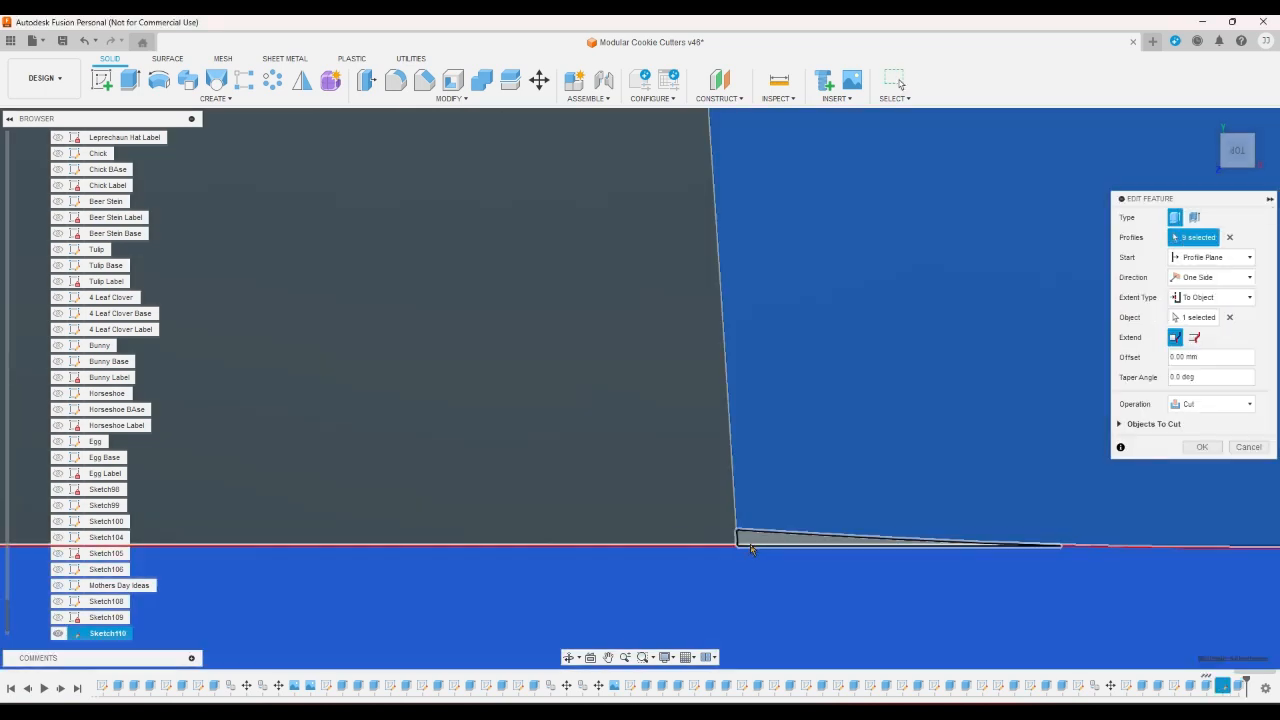
left_click(1202, 446)
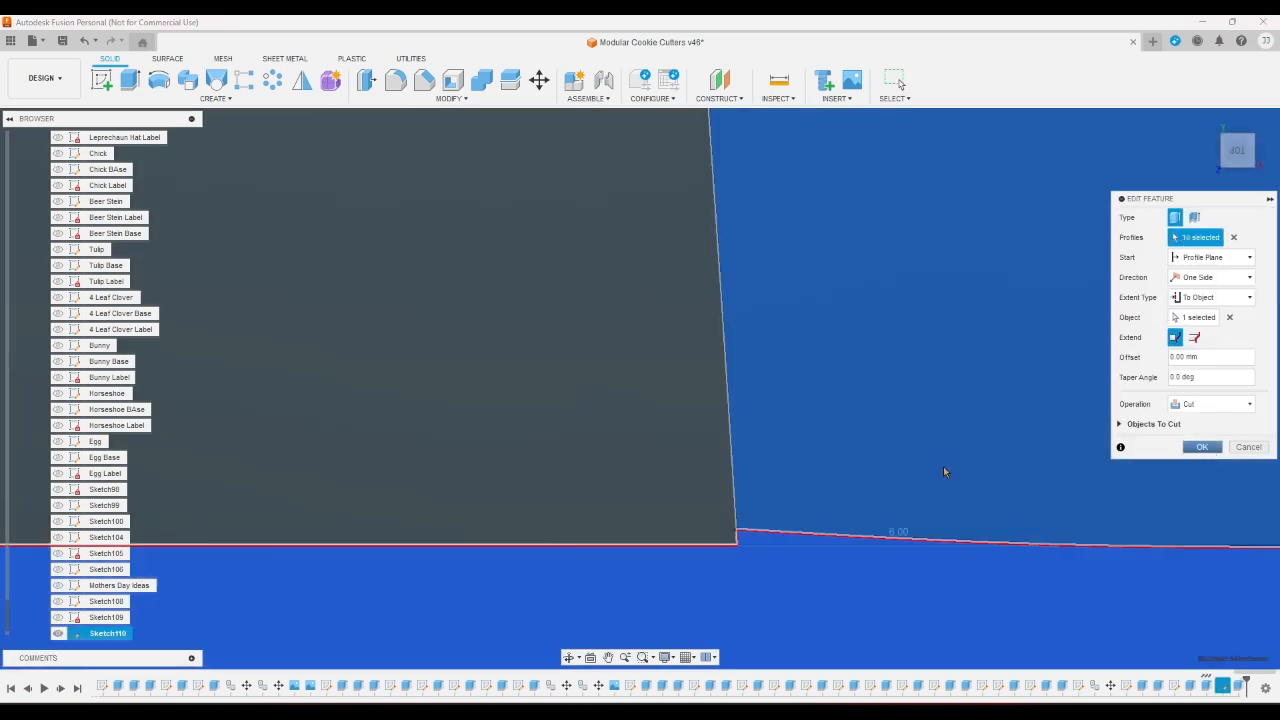
scroll(937, 474, "down", 10)
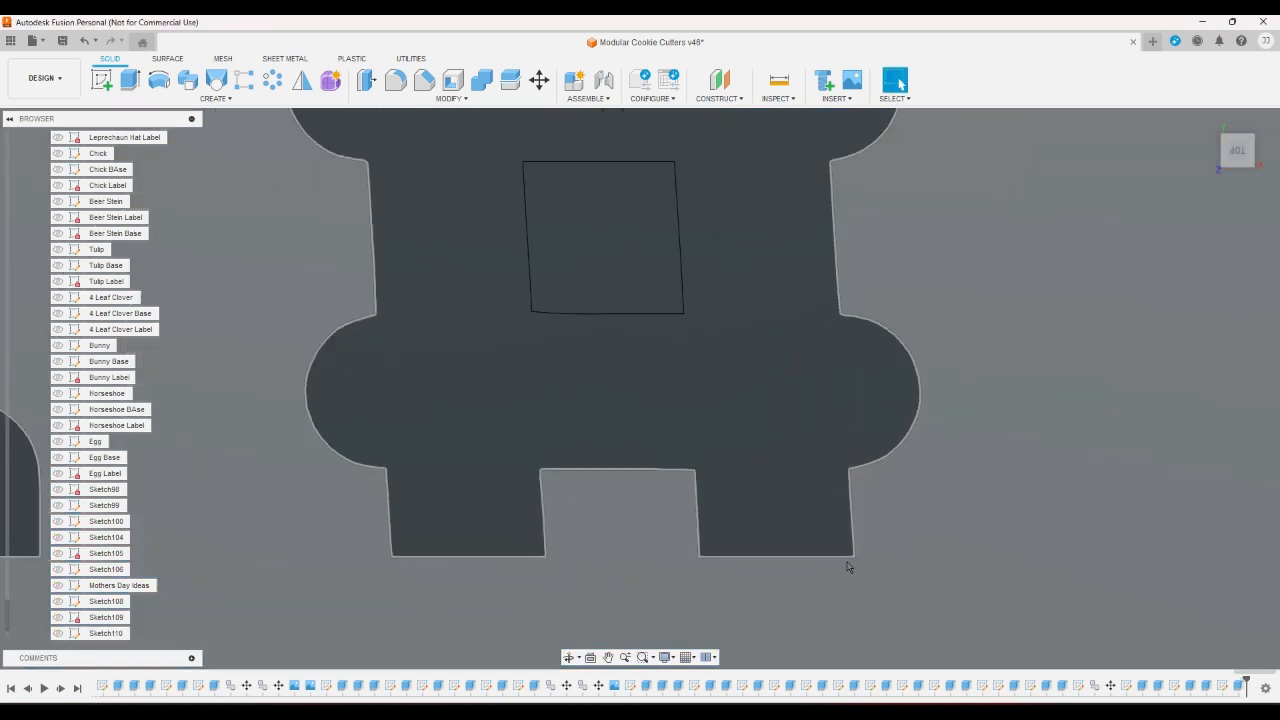
Draw a short vertical line in the cut sketch from the #'s upper outer corner to the horizontal line above and cut the enclosed sliver away
scroll(846, 559, "down", 4)
scroll(845, 430, "up", 3)
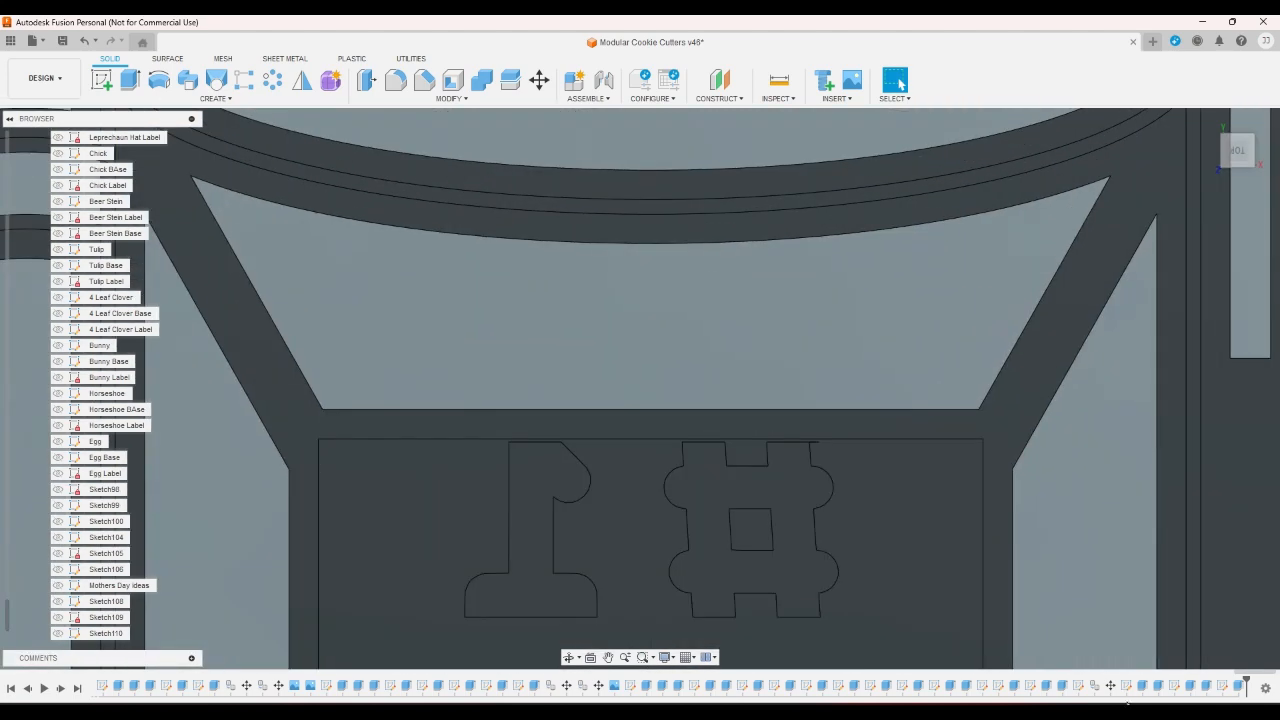
double_click(1223, 686)
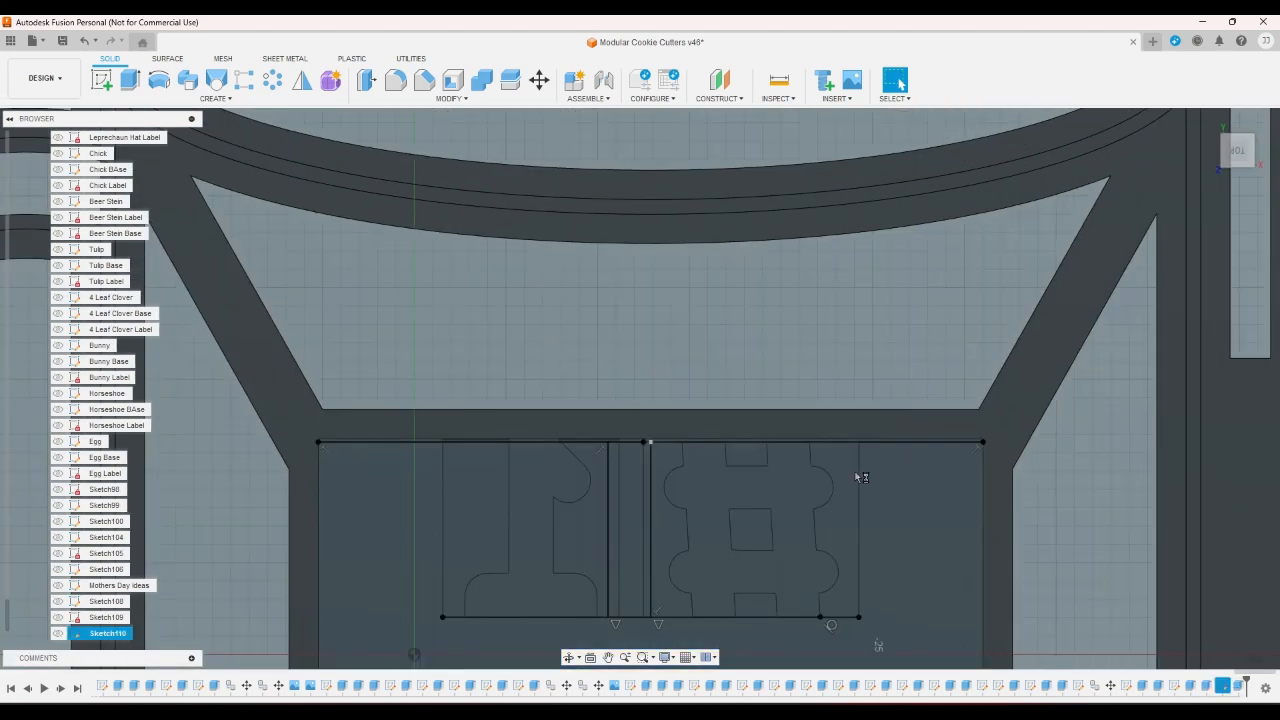
scroll(790, 474, "up", 5)
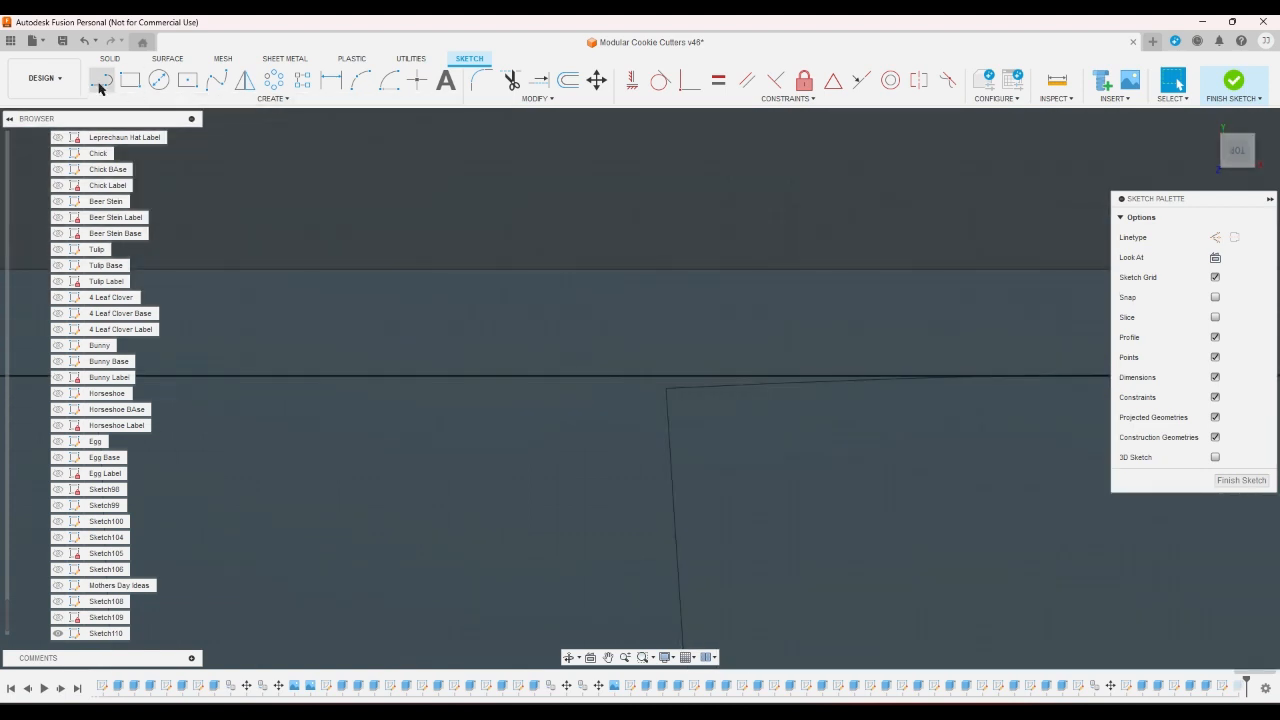
left_click(101, 81)
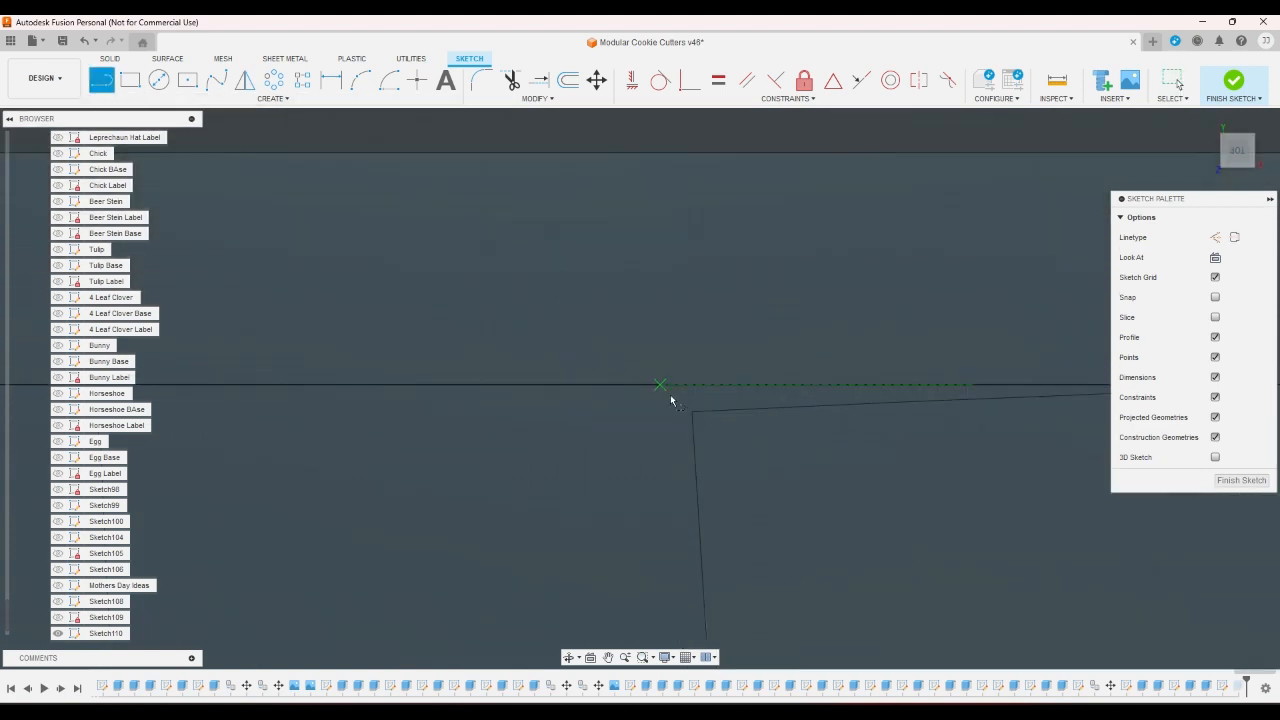
left_click(694, 416)
double_click(692, 388)
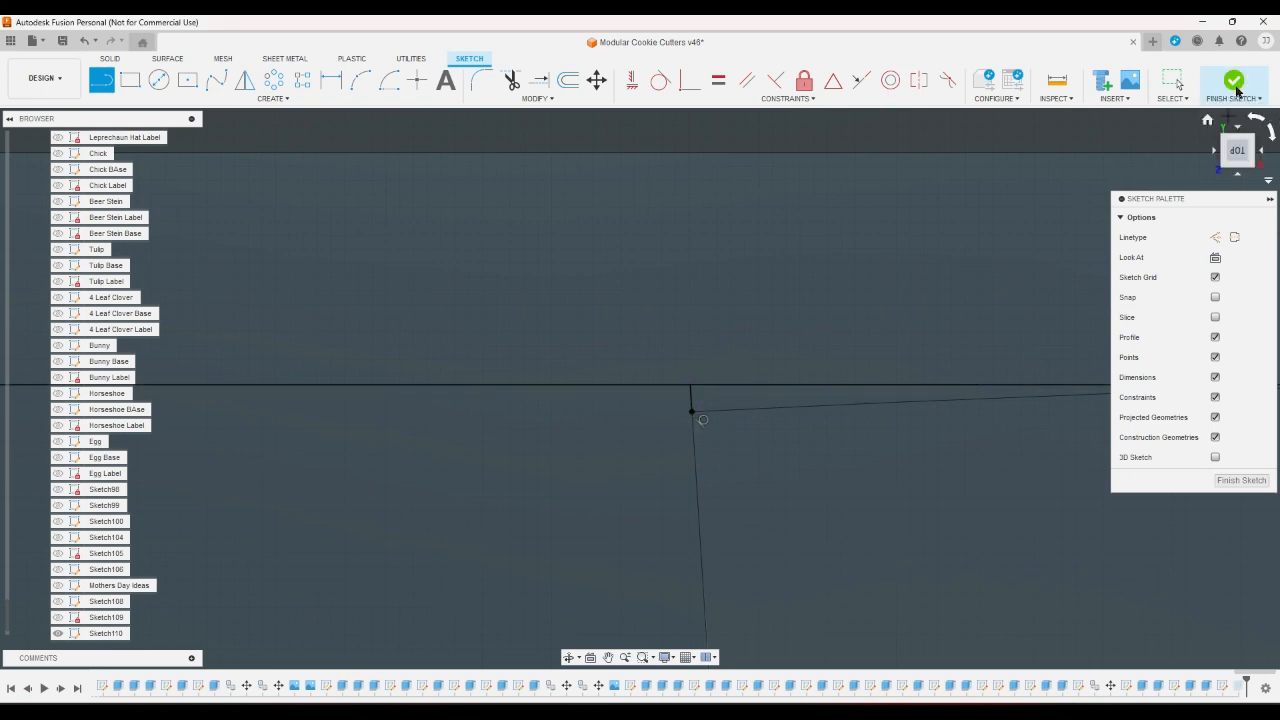
key("Escape")
left_click(1241, 480)
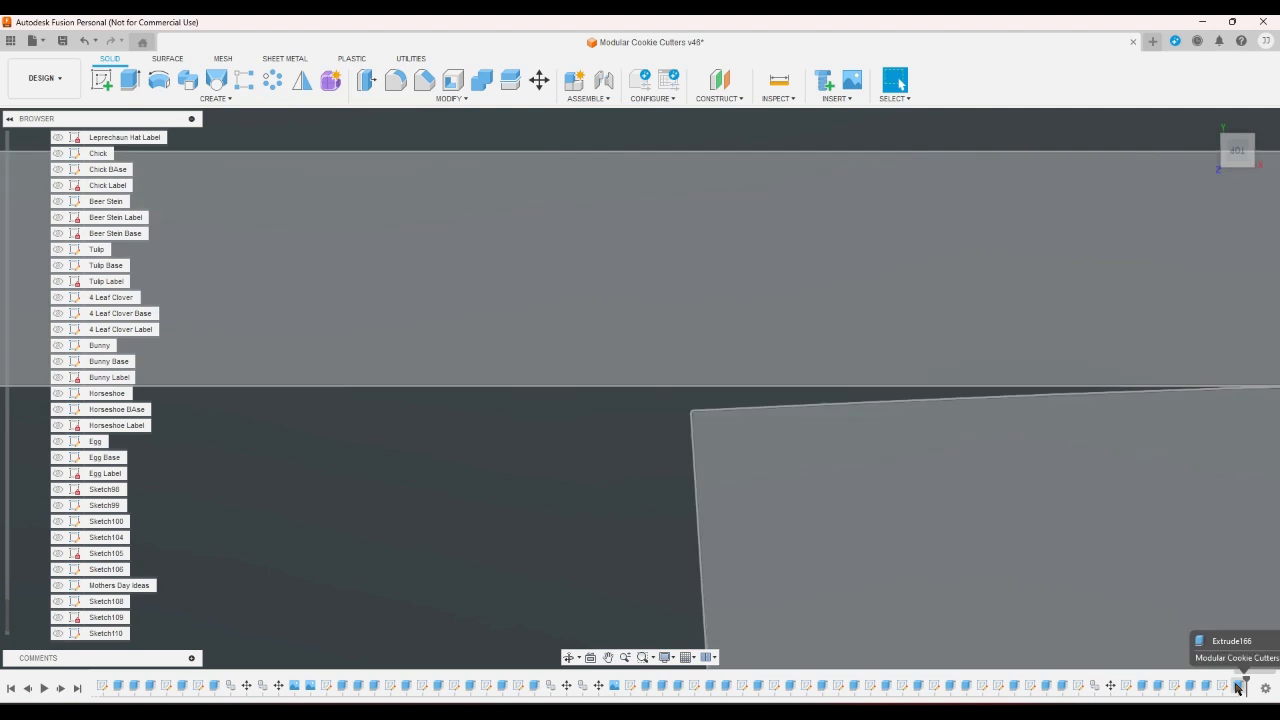
double_click(1238, 686)
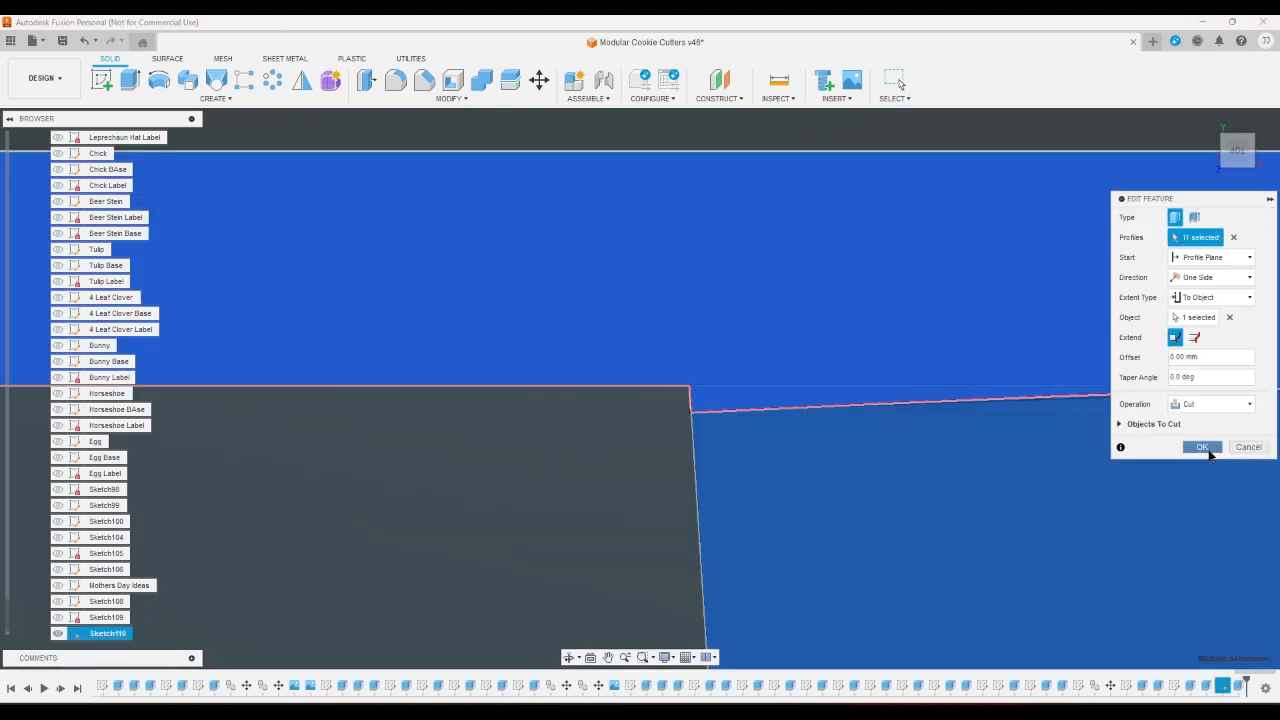
left_click(1203, 447)
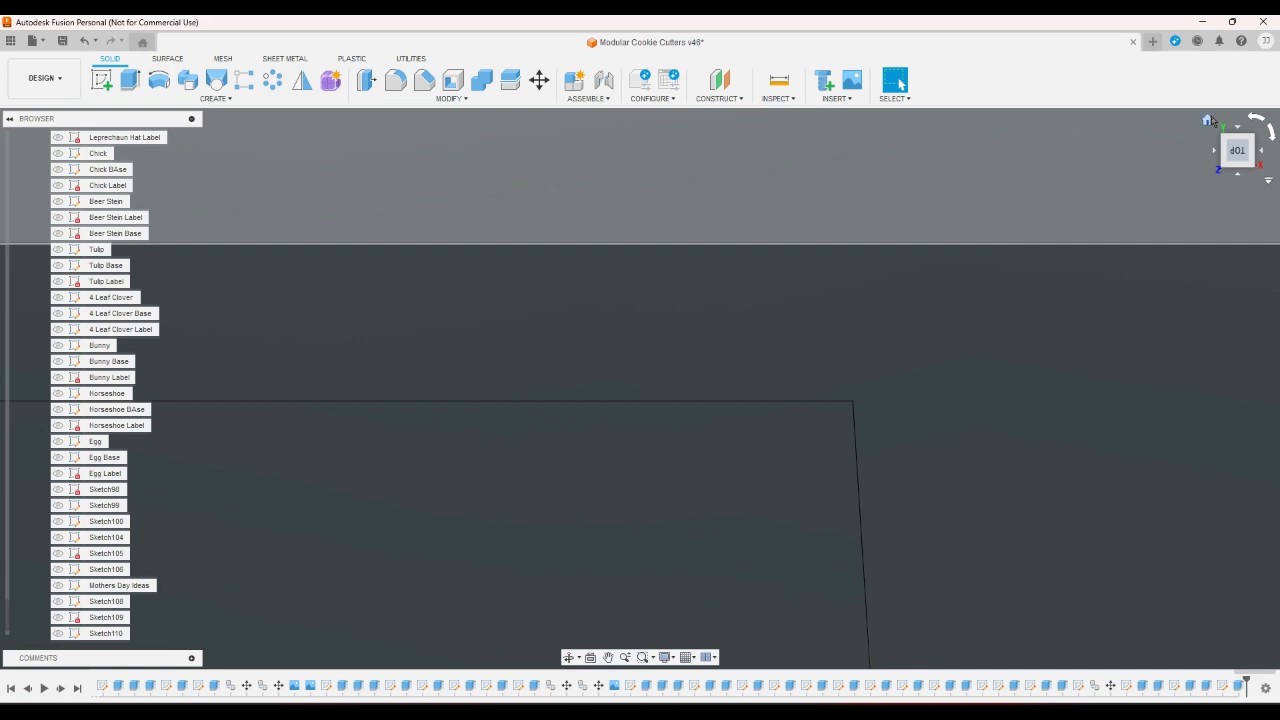
Start a sketch on the outer face of the long upright rail along the base plate's edge
left_click(1208, 120)
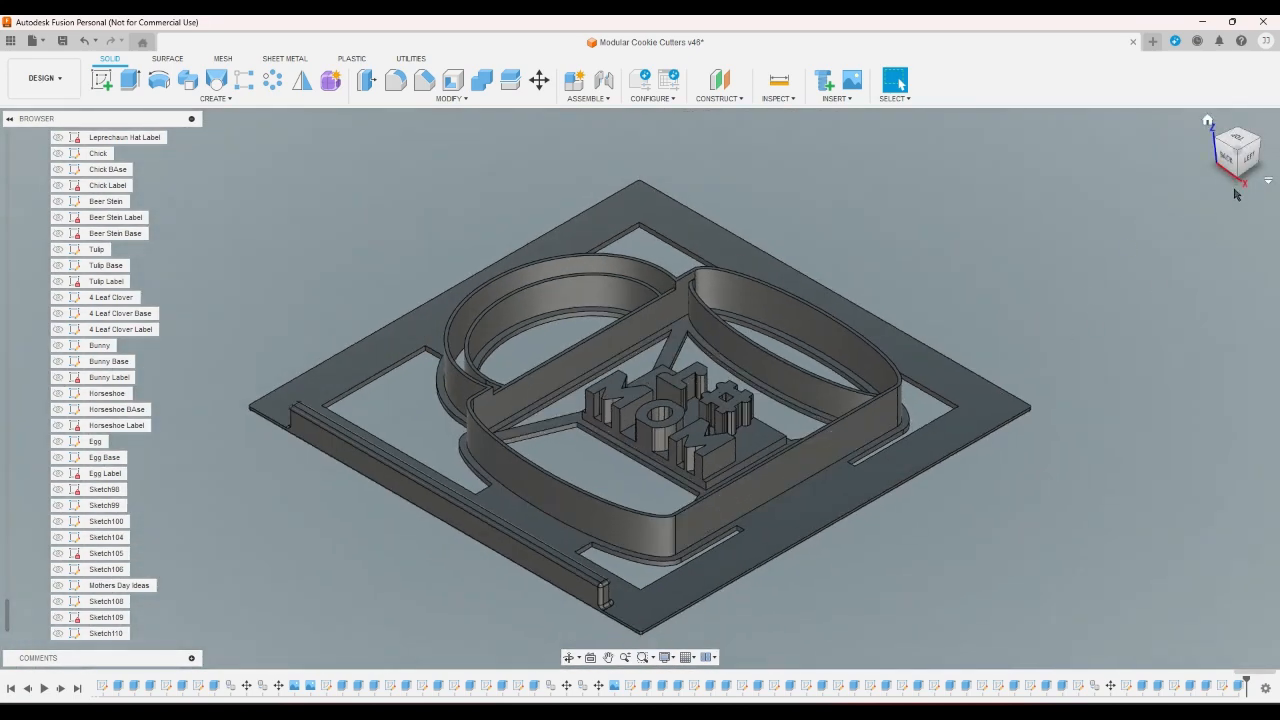
scroll(724, 394, "up", 1)
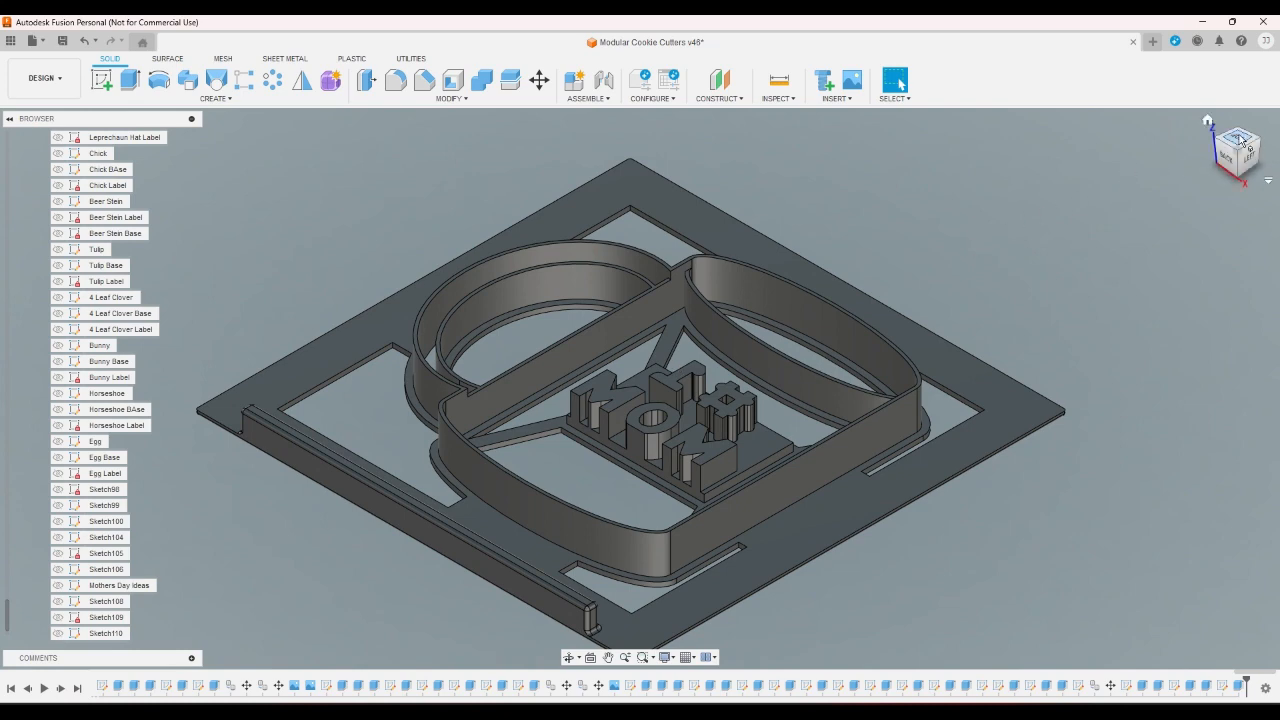
left_click(1240, 138)
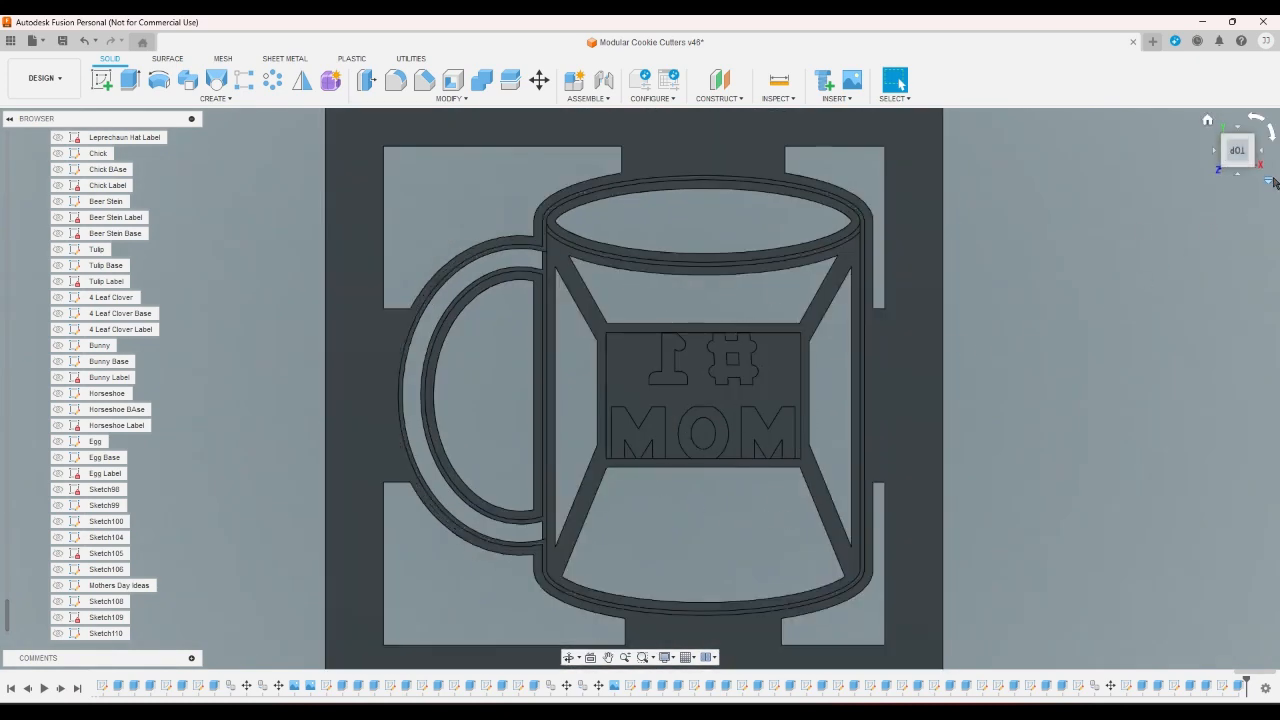
left_click(1262, 155)
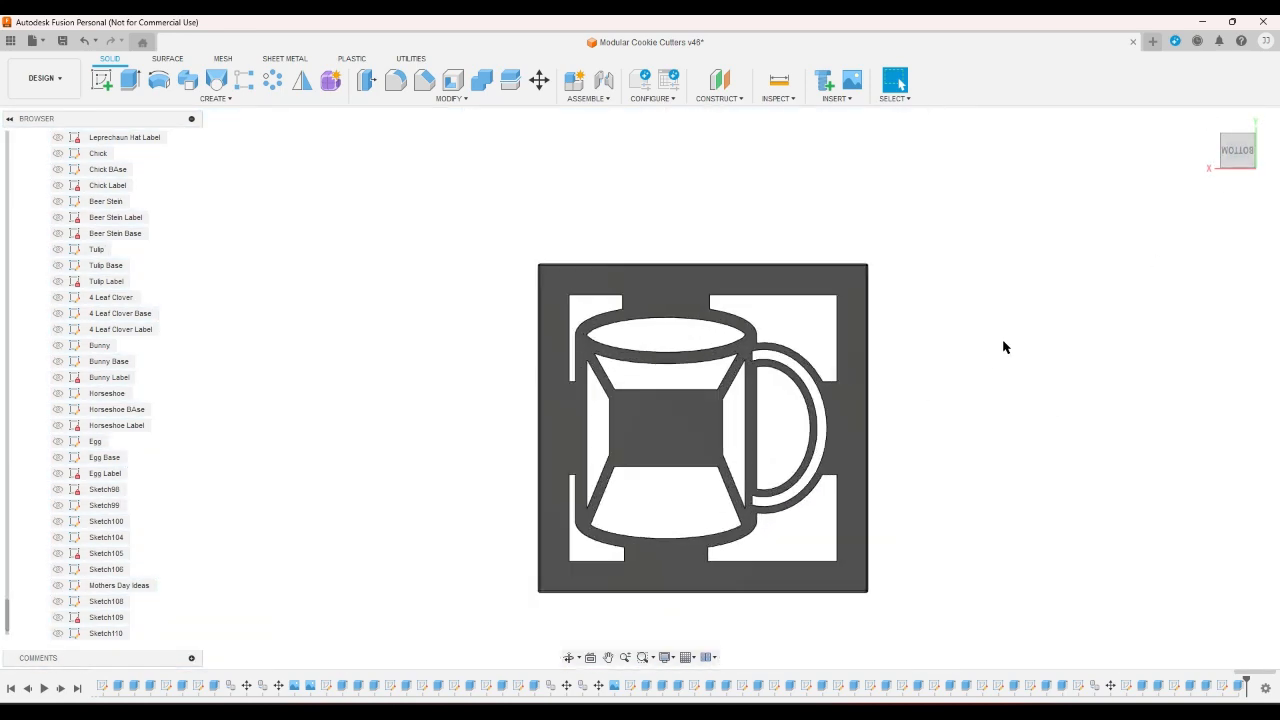
left_click(1207, 122)
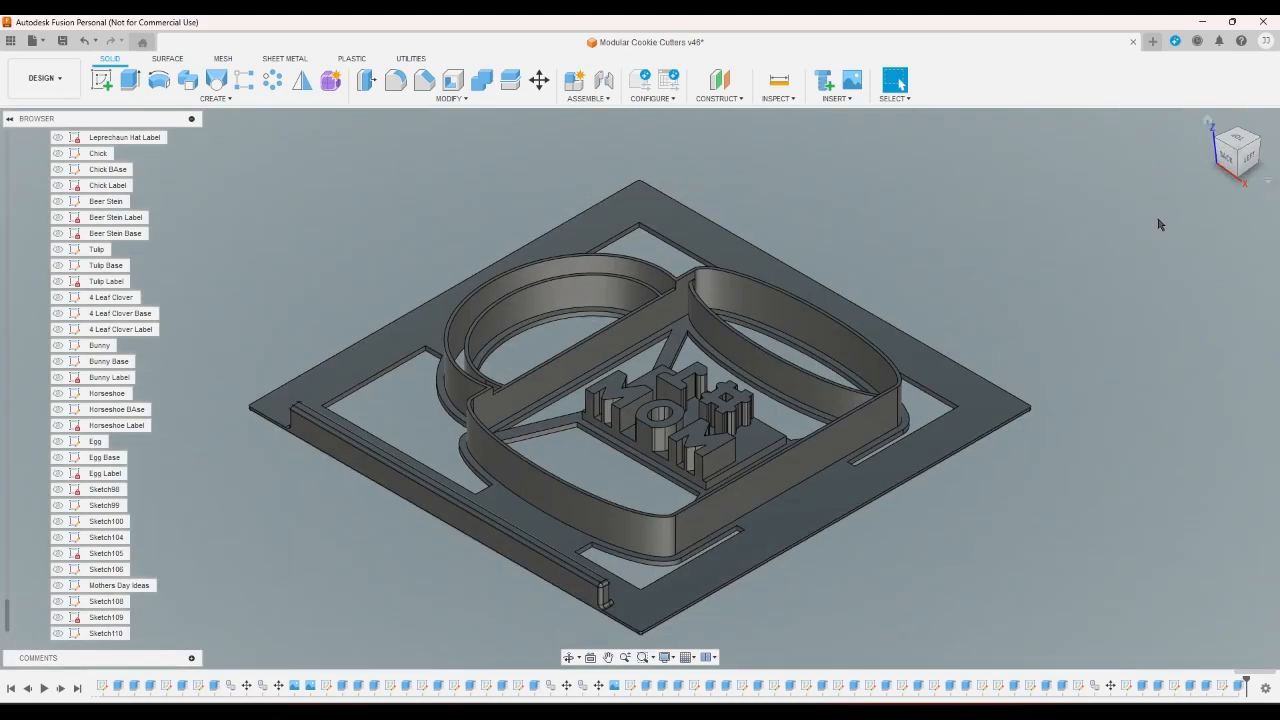
left_click(1240, 136)
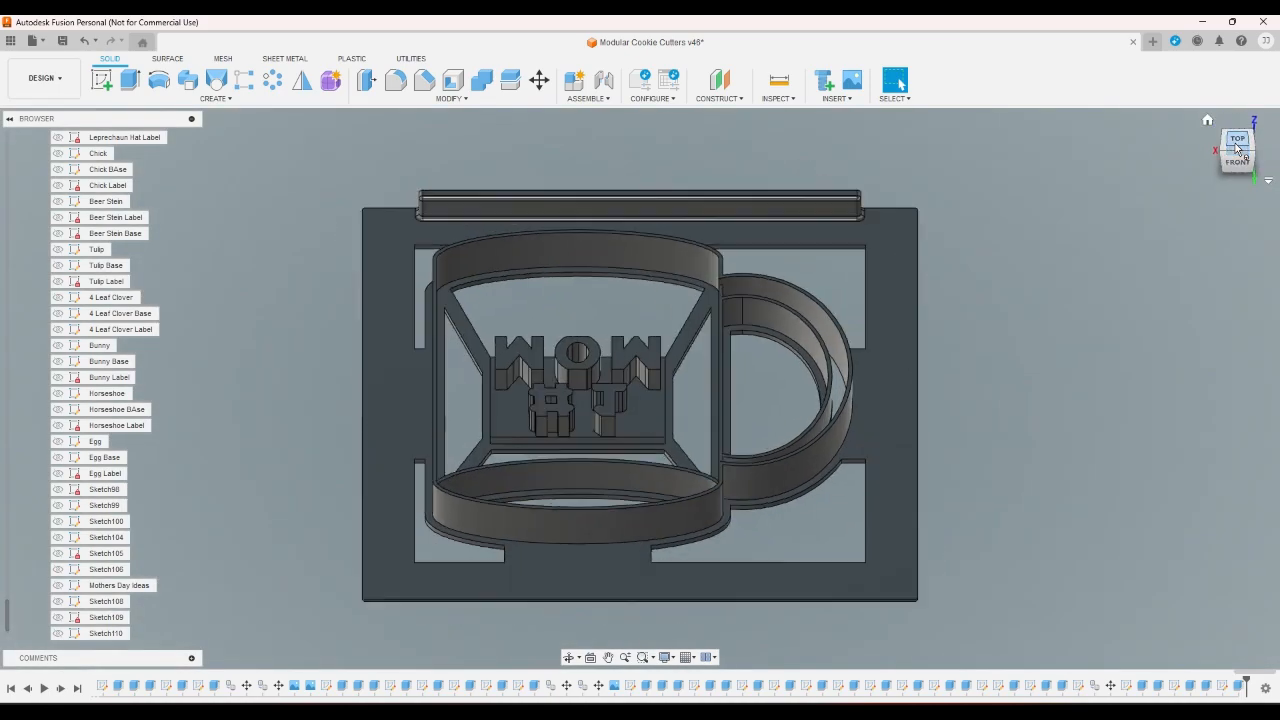
left_click(1209, 121)
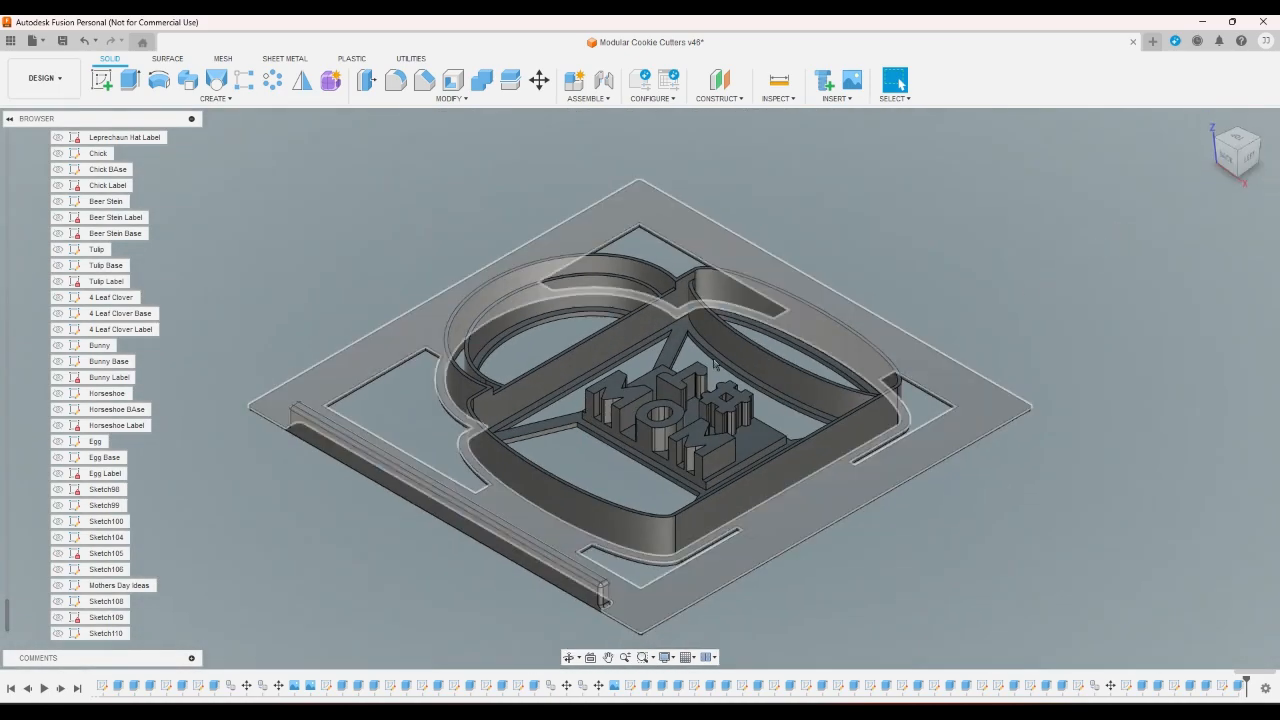
left_click(456, 512)
scroll(480, 356, "up", 2)
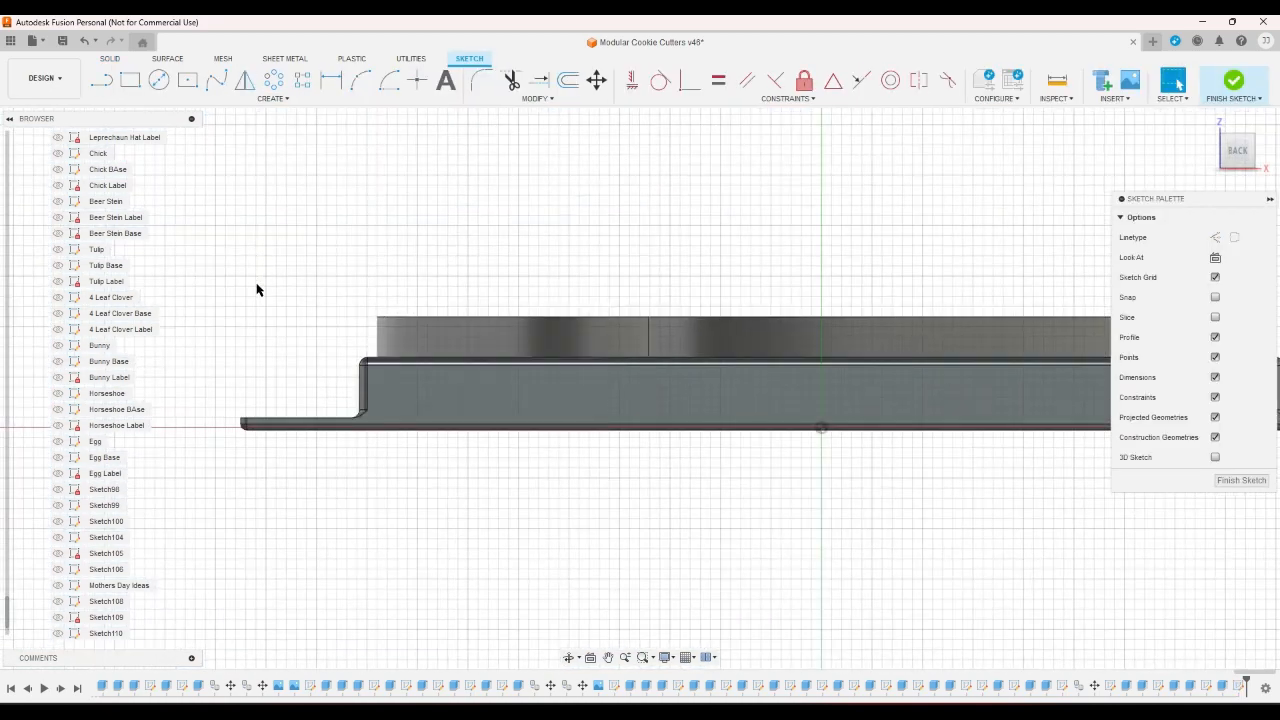
Draw a wide, low text frame across the middle of the rail's outer face
left_click(128, 82)
scroll(300, 280, "down", 2)
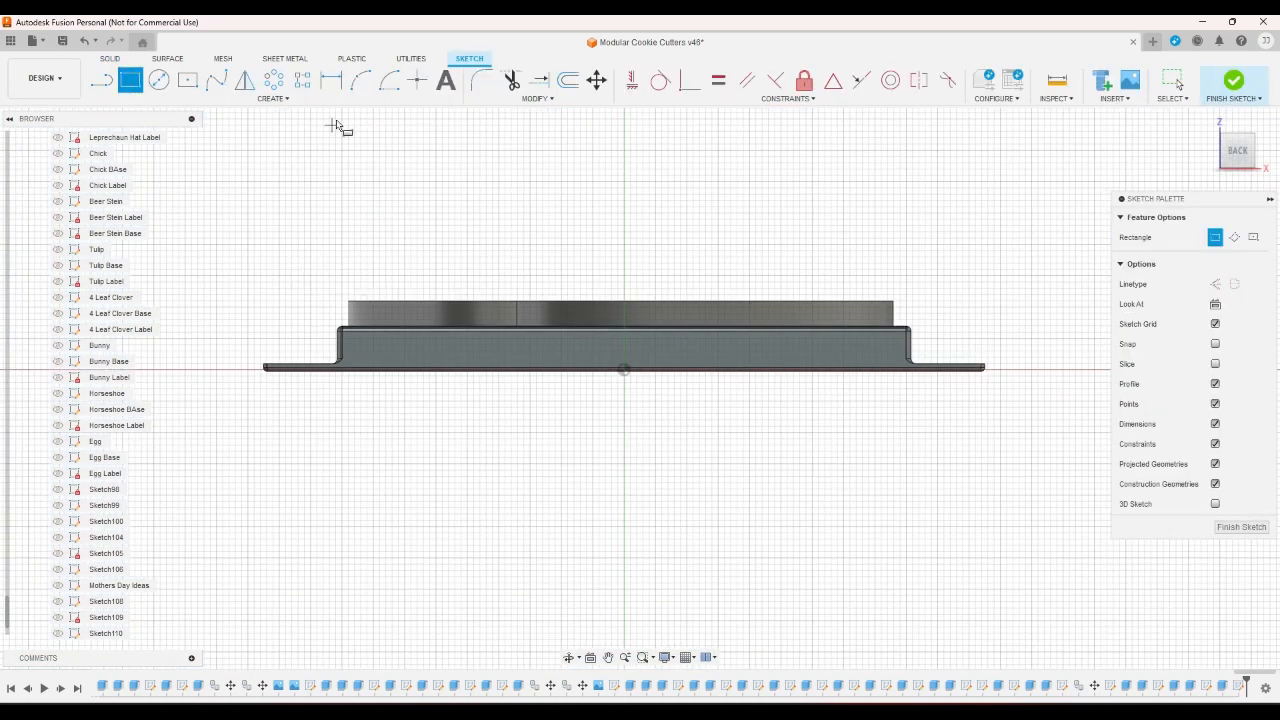
left_click(446, 80)
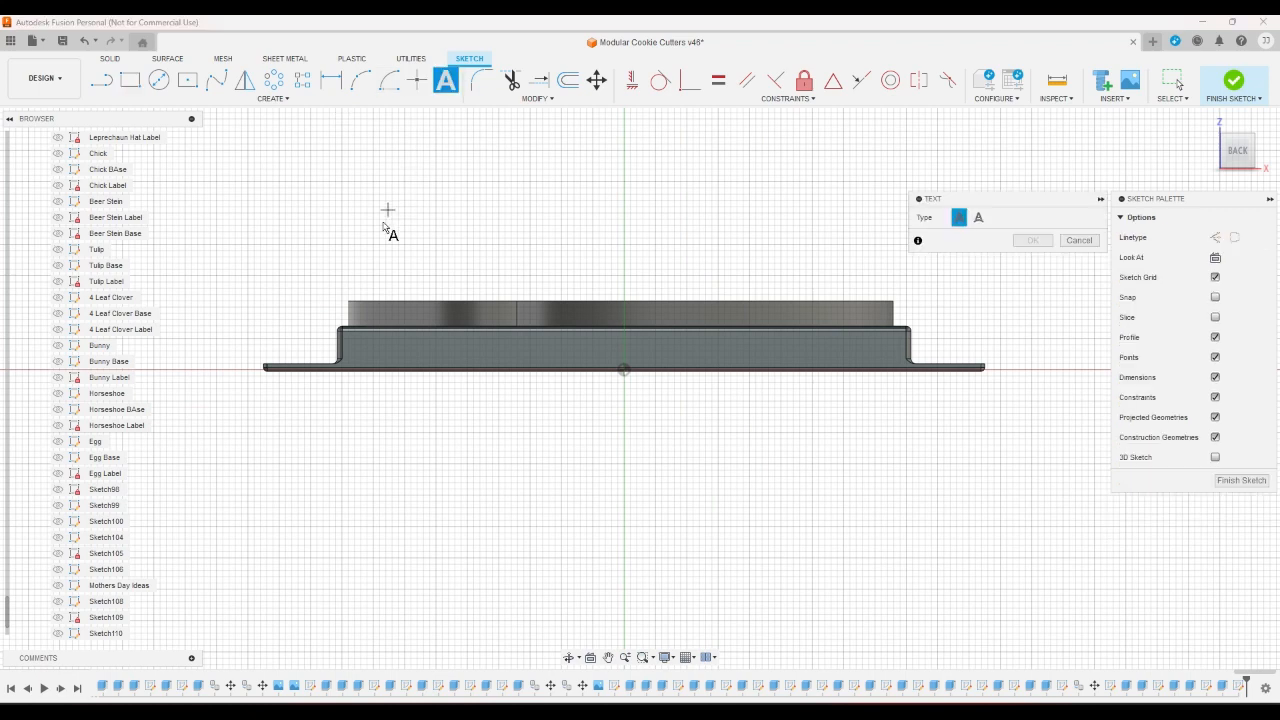
left_click(407, 338)
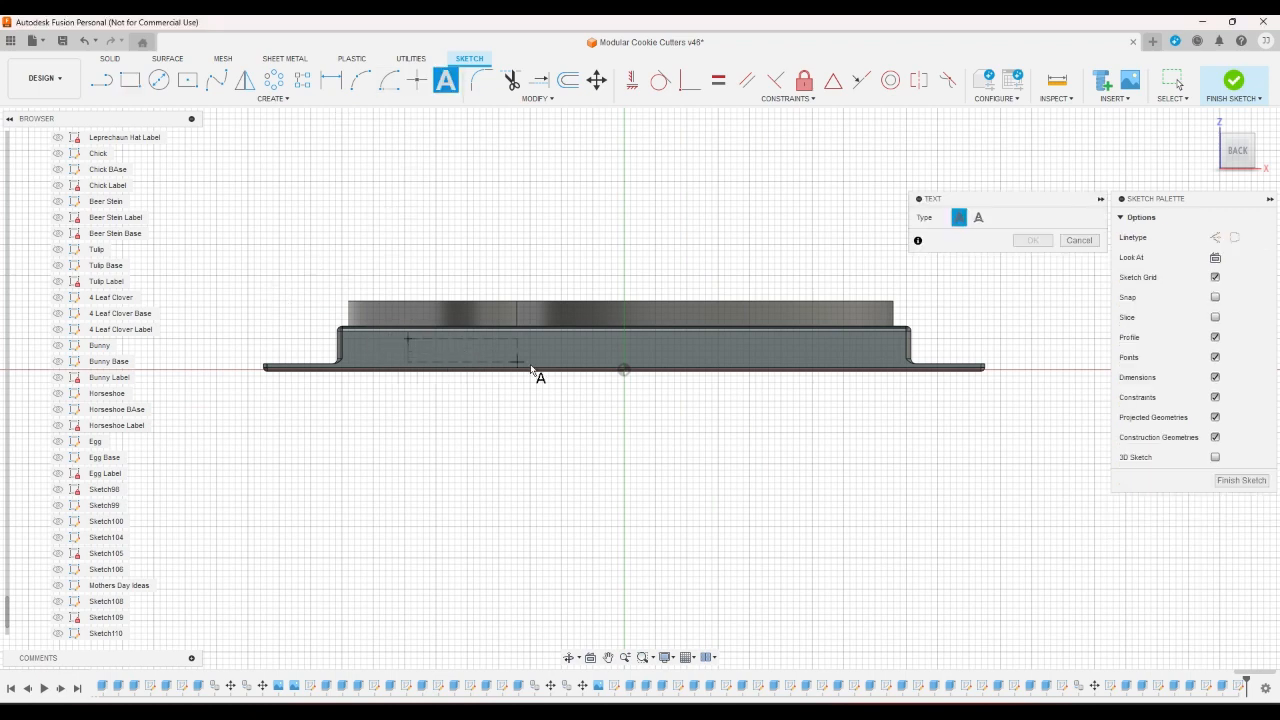
left_click(853, 363)
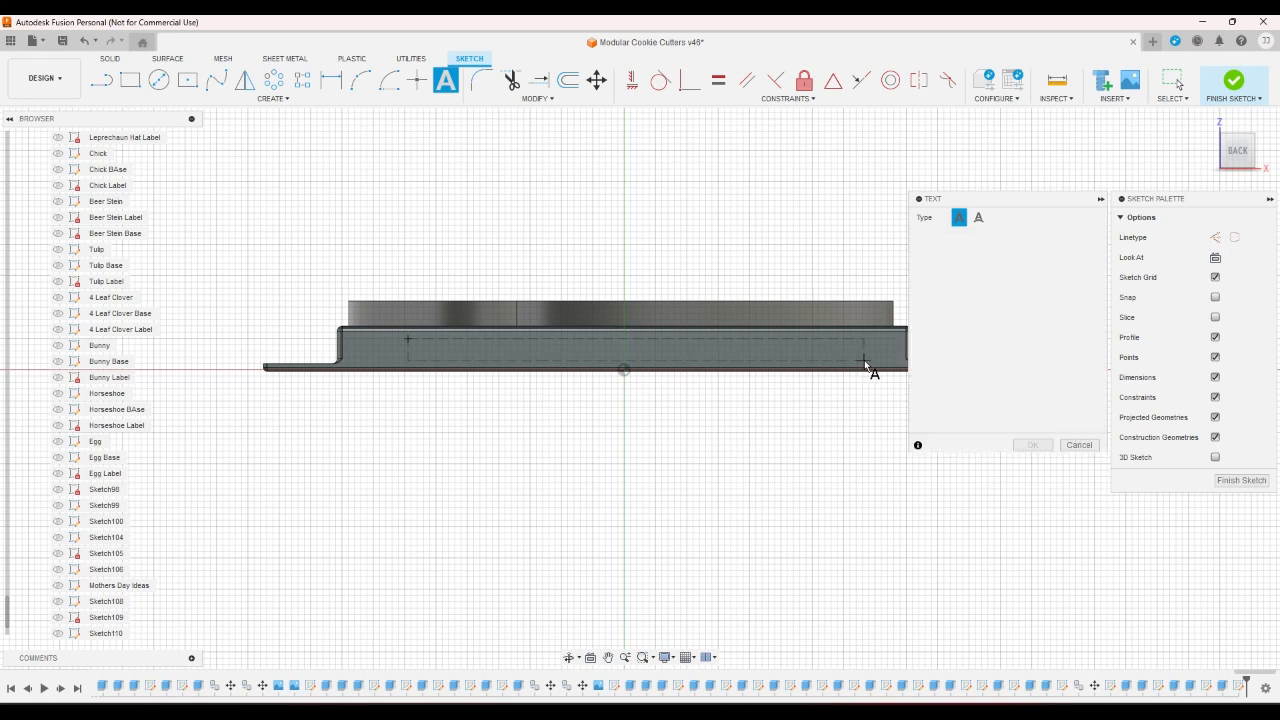
Set the text height to 5 mm, enter "# 1 MOM" as the label and create the text
left_click(1021, 341)
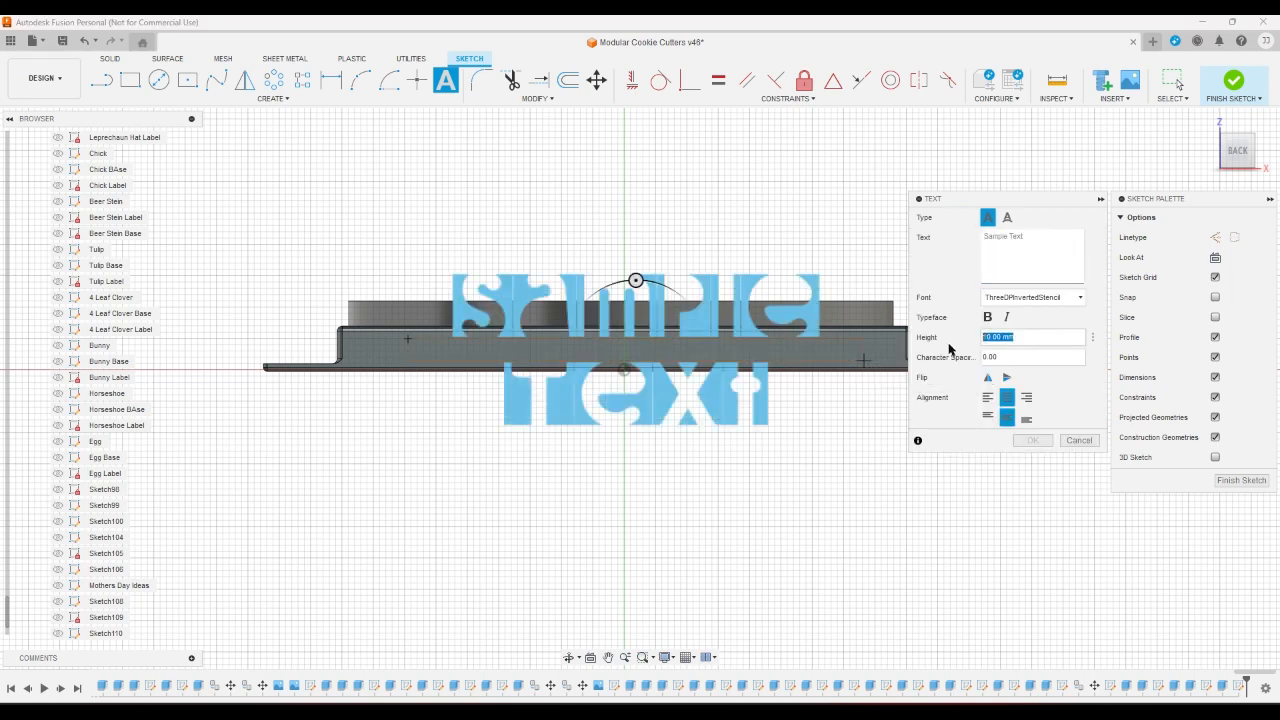
type("5")
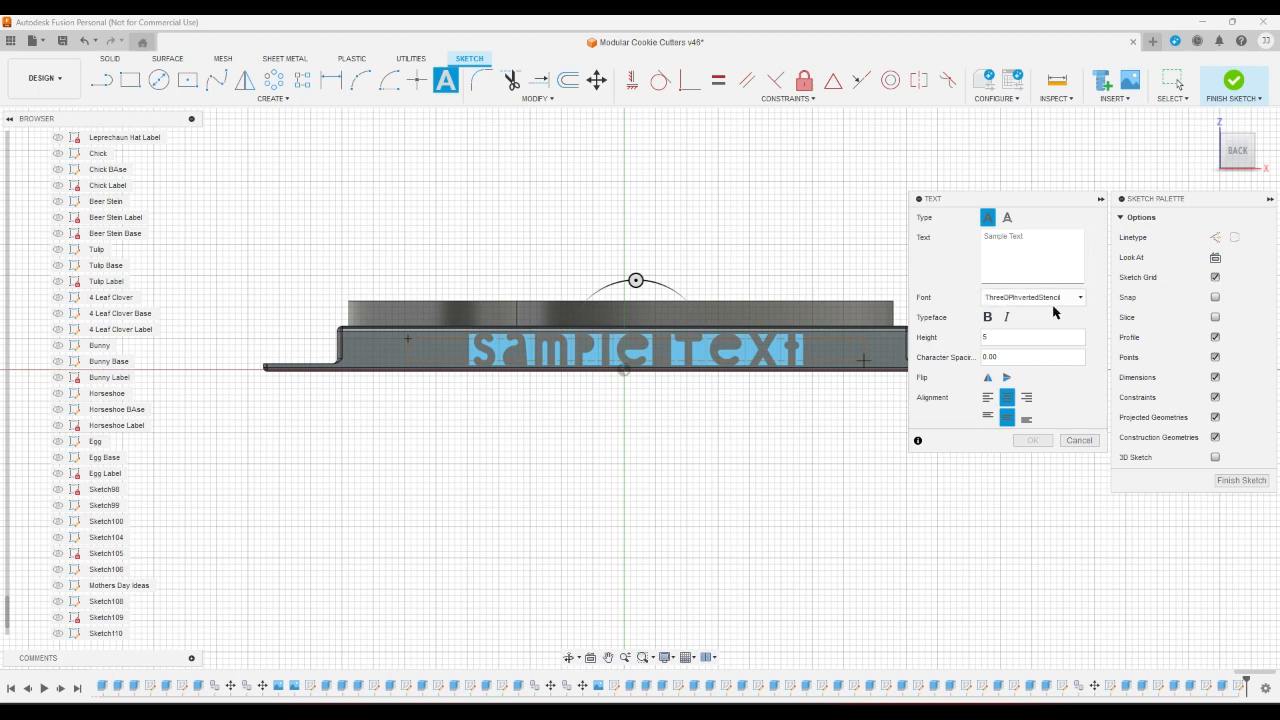
left_click(1042, 258)
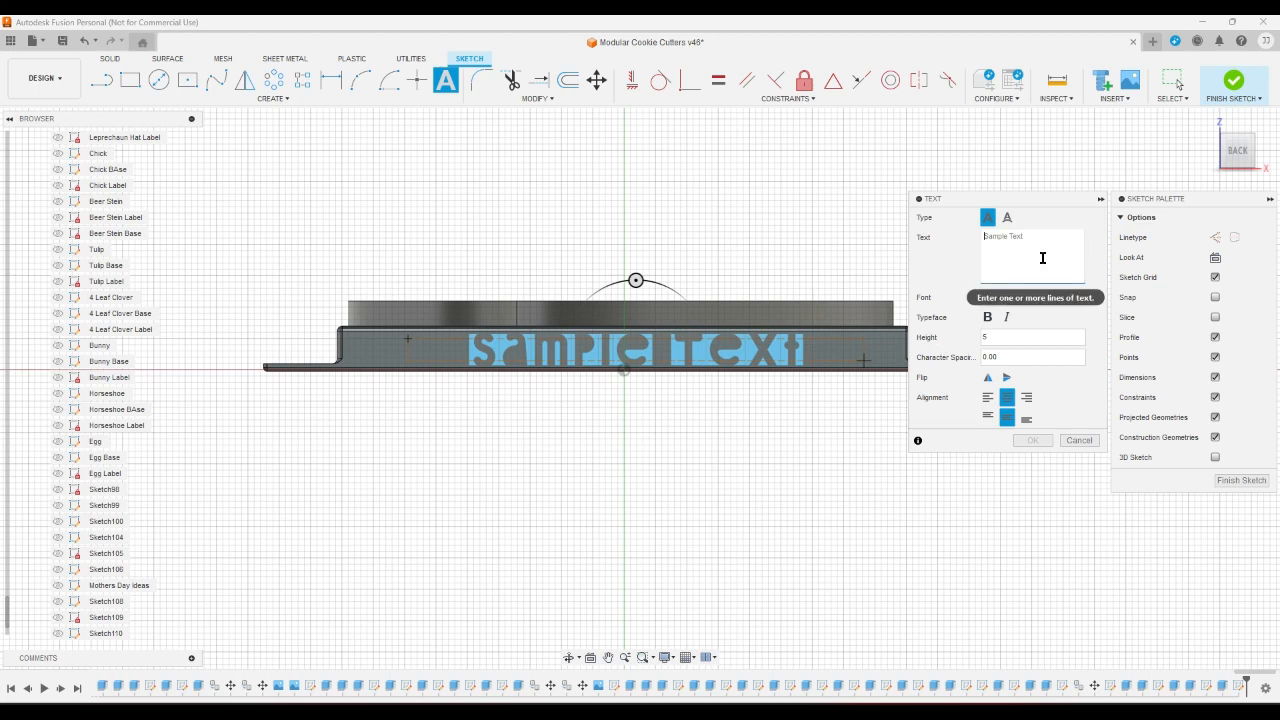
type("# 1 MOM")
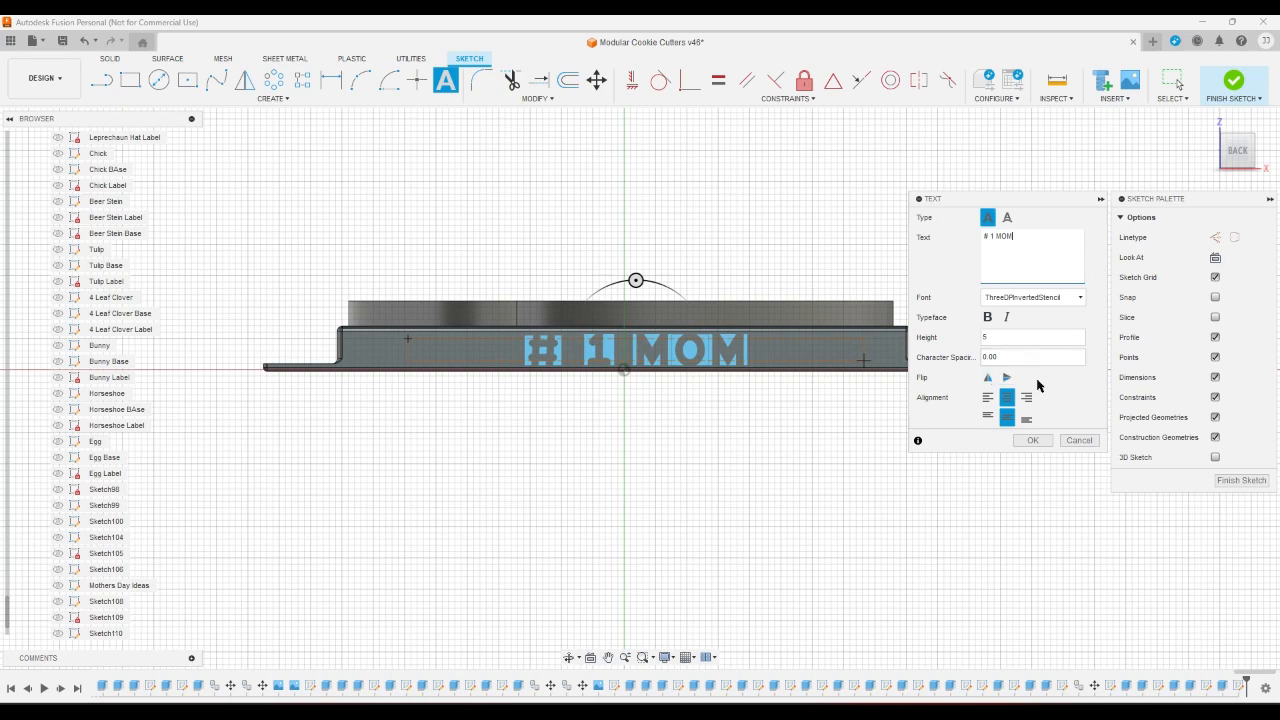
left_click(1043, 441)
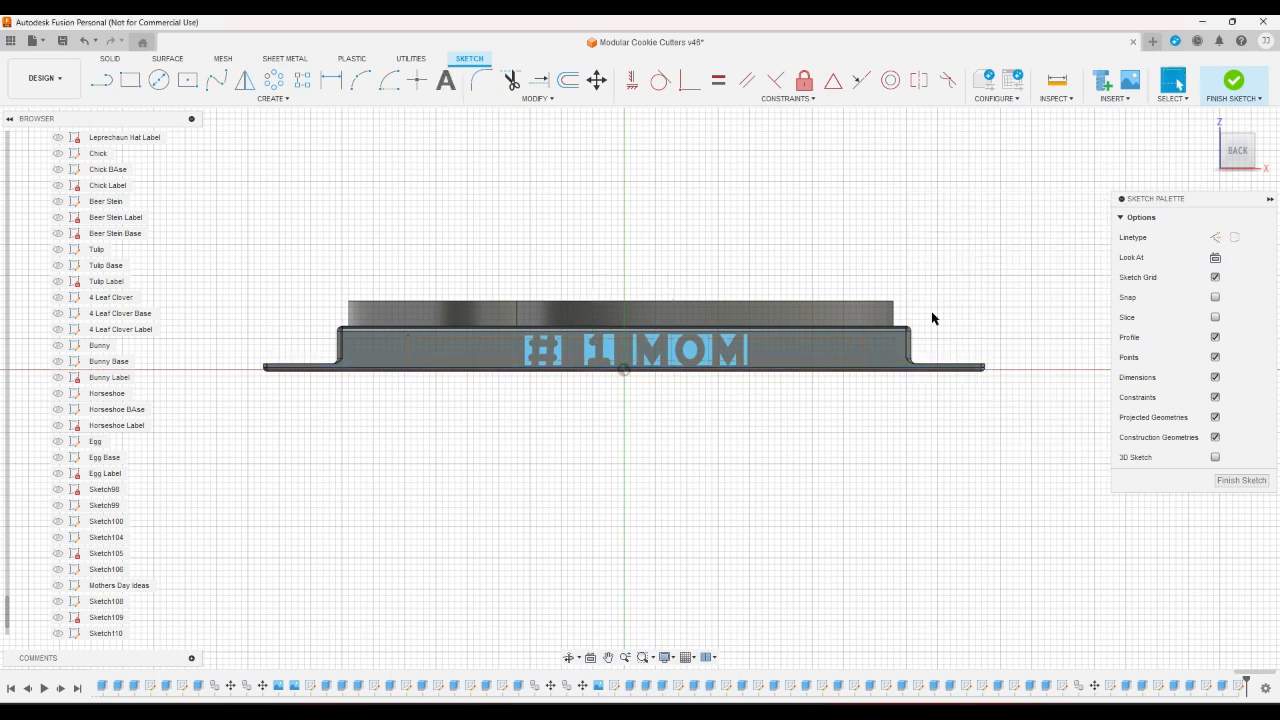
Make the text frame's right edge collinear with the right end of the rail face
left_click(861, 80)
scroll(878, 334, "up", 1)
scroll(870, 345, "up", 1)
scroll(862, 360, "up", 1)
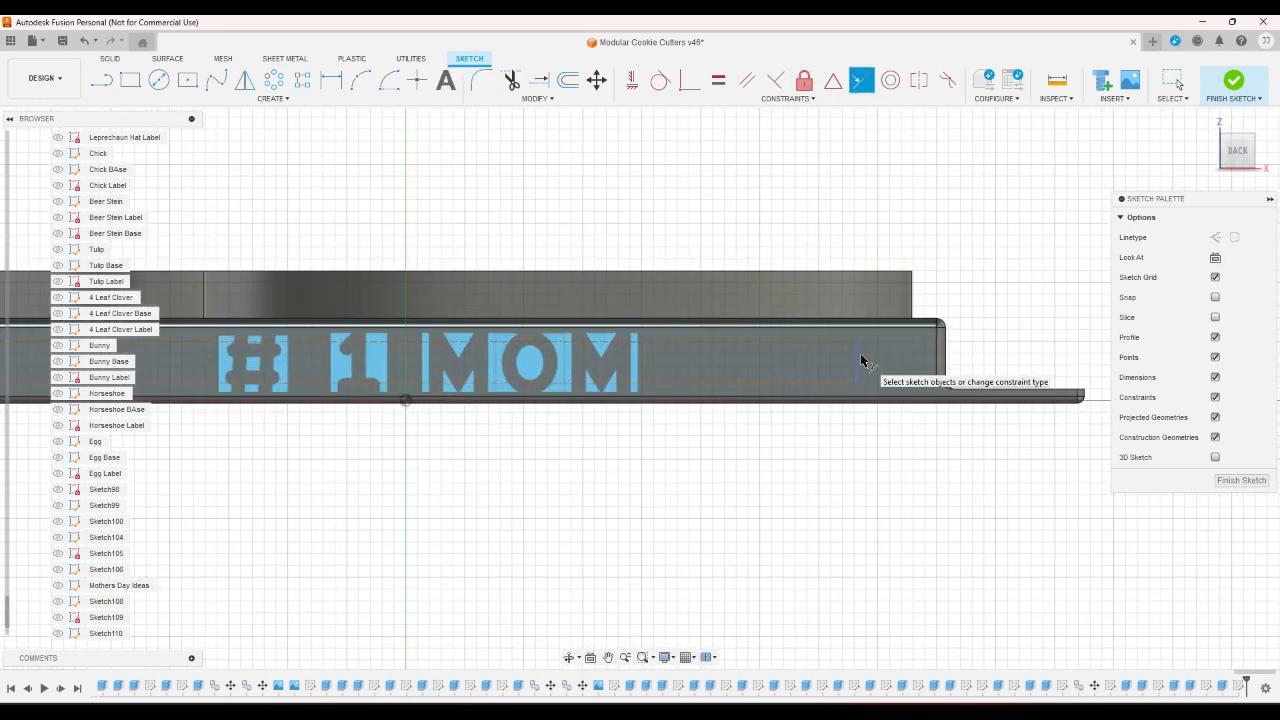
left_click(860, 360)
scroll(1011, 320, "down", 4)
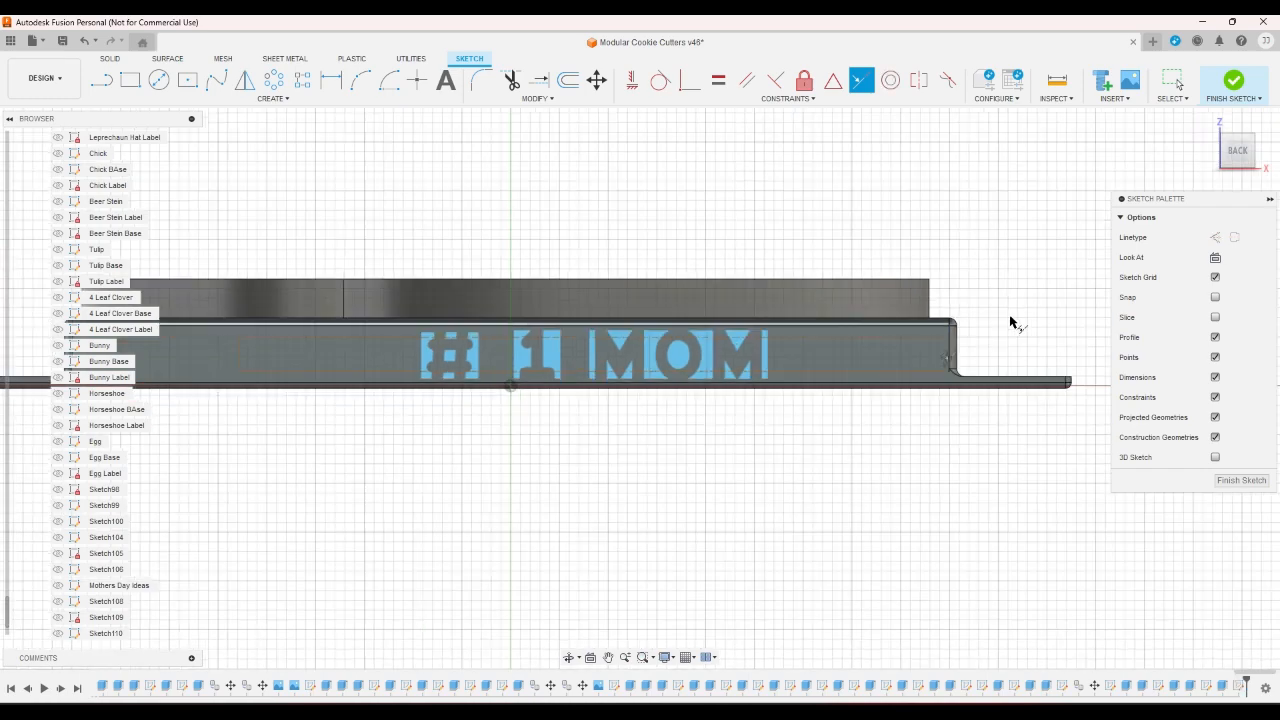
Make the text frame's left and top edges collinear with the matching left and top edges of the rail face
scroll(565, 340, "up", 3)
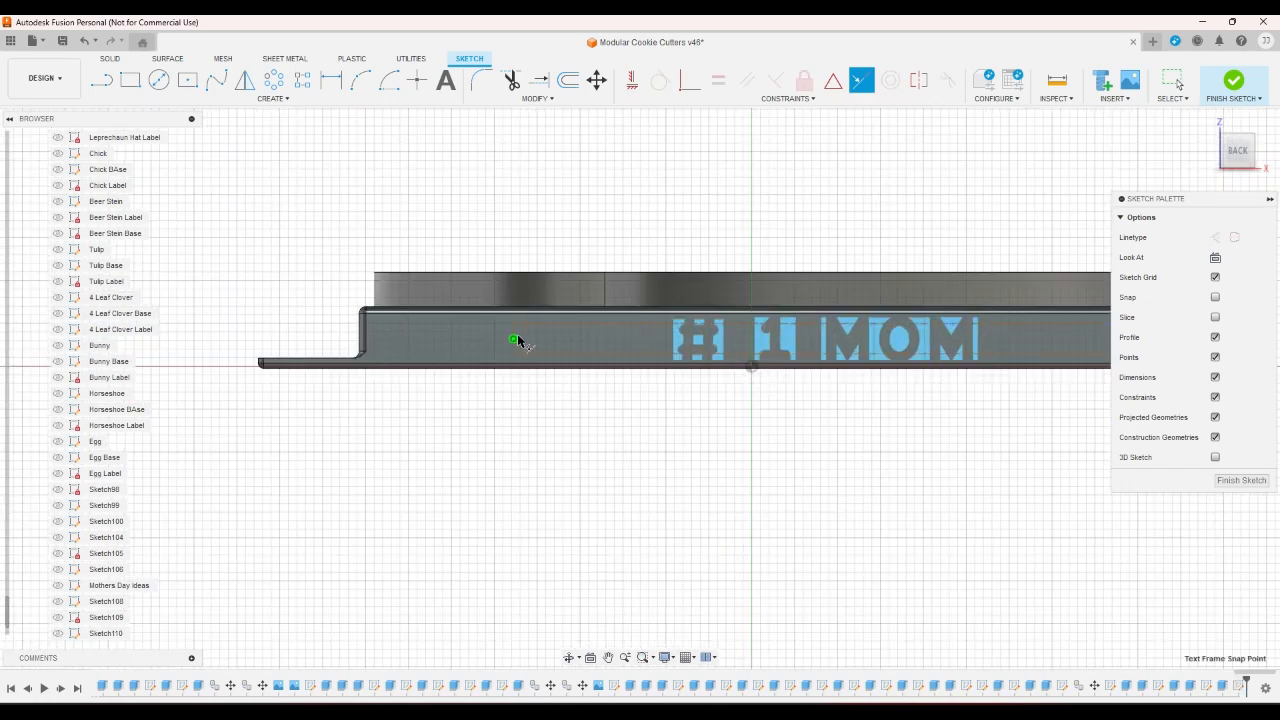
scroll(515, 342, "up", 2)
left_click(517, 341)
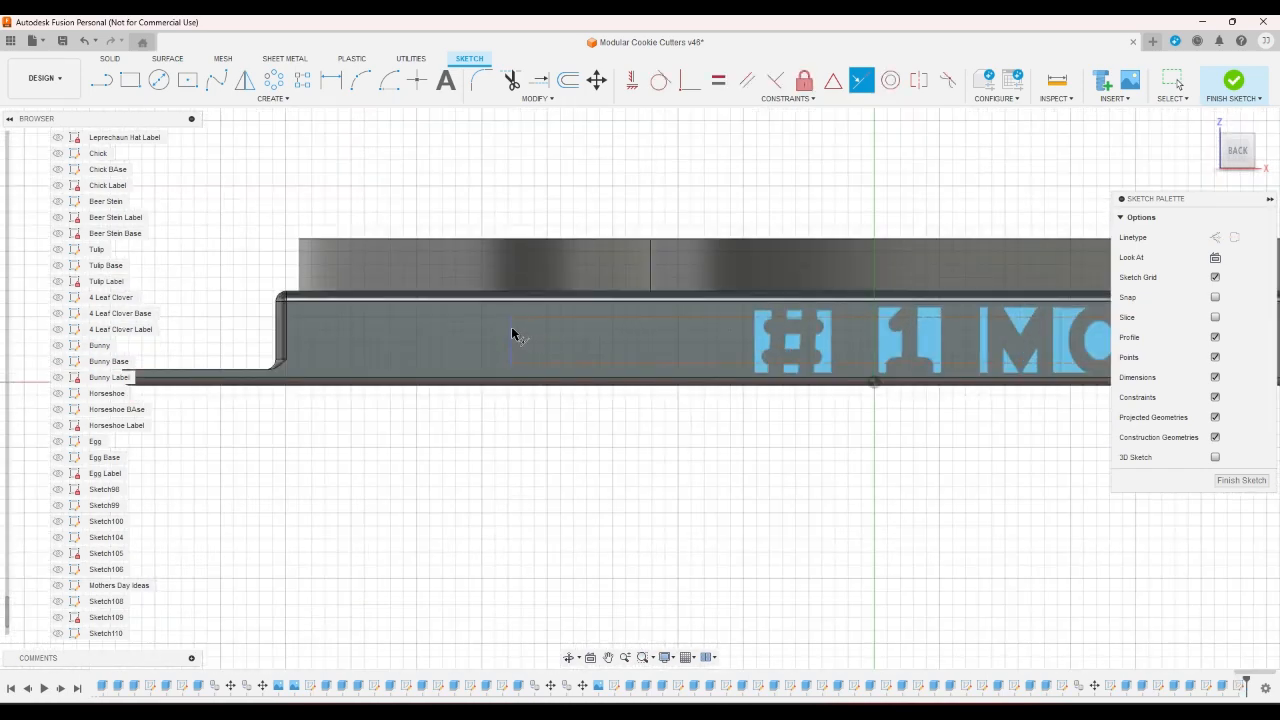
left_click(512, 333)
key("Delete")
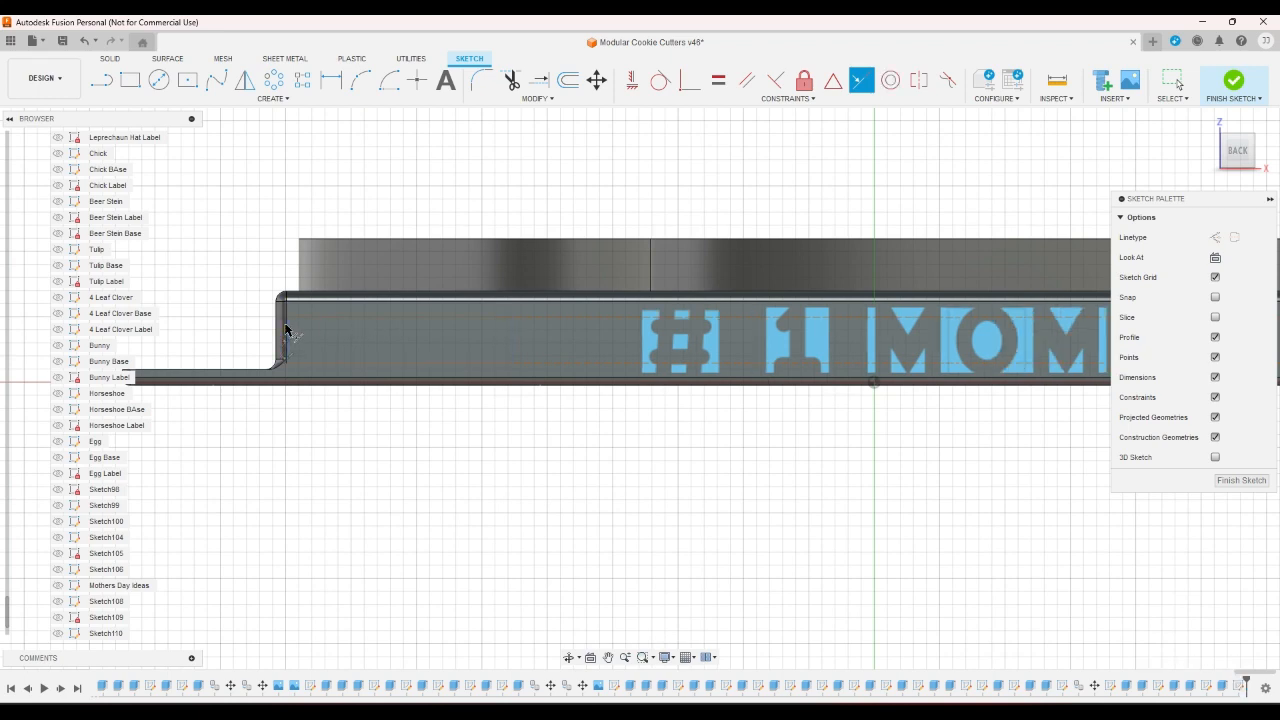
left_click(595, 317)
left_click(594, 301)
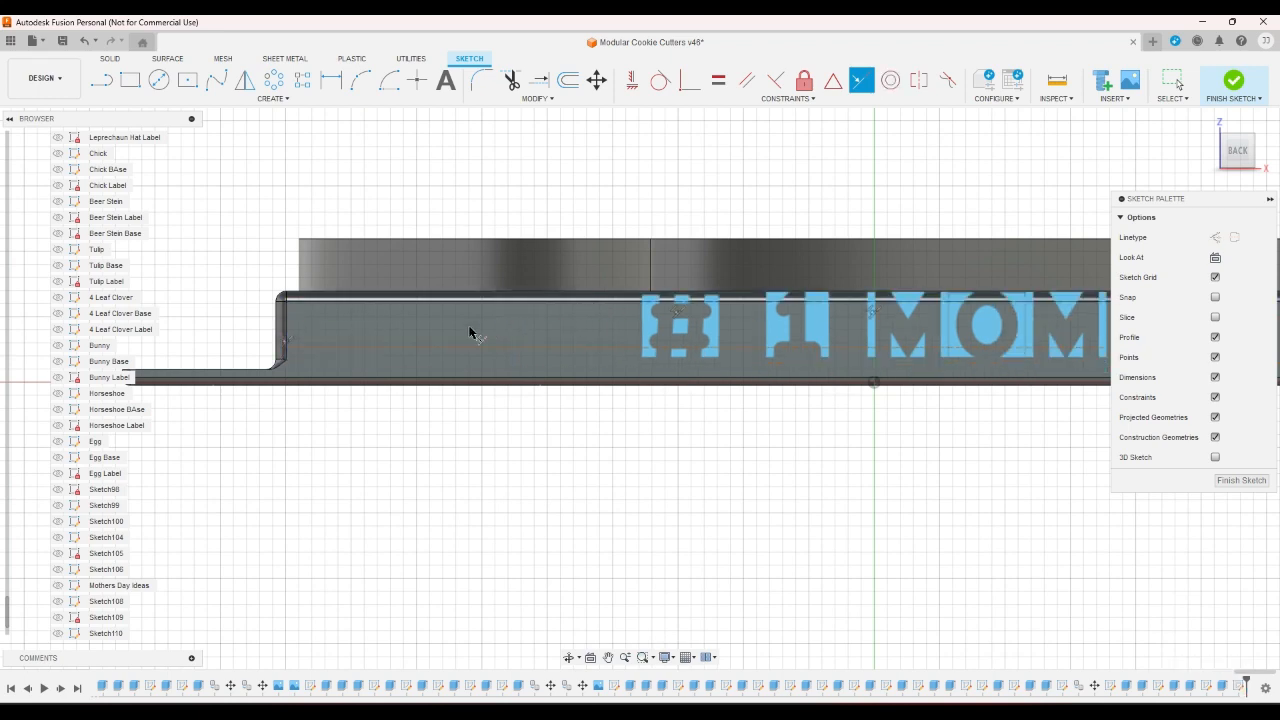
Try making the text frame's bottom edge collinear with the base plate's top surface line, and undo that constraint
left_click(381, 349)
left_click(247, 373)
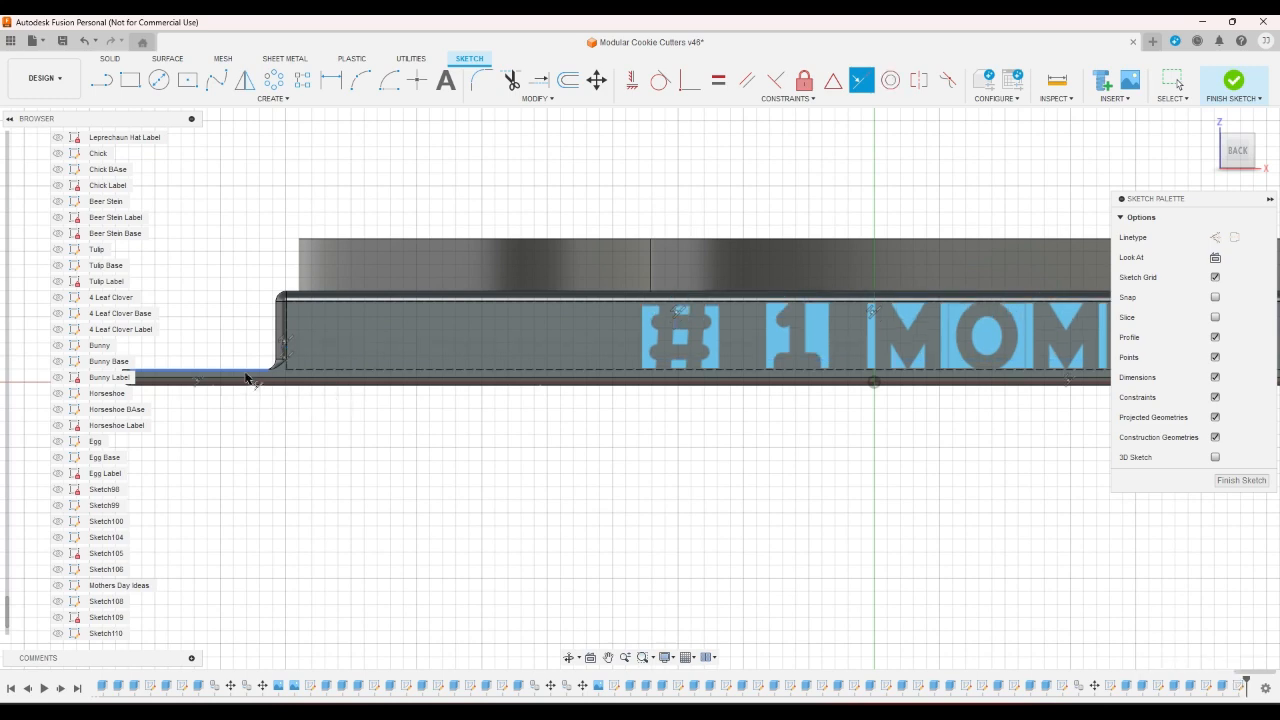
scroll(244, 420, "down", 3)
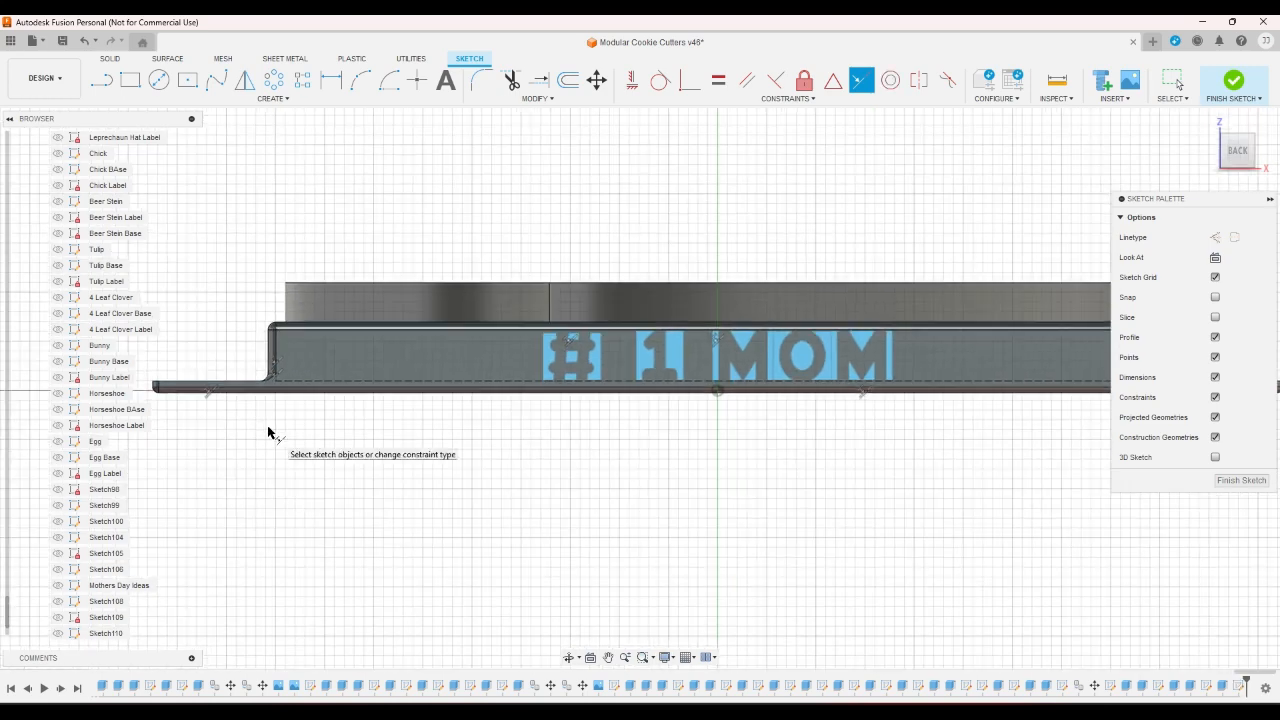
scroll(268, 430, "up", 2)
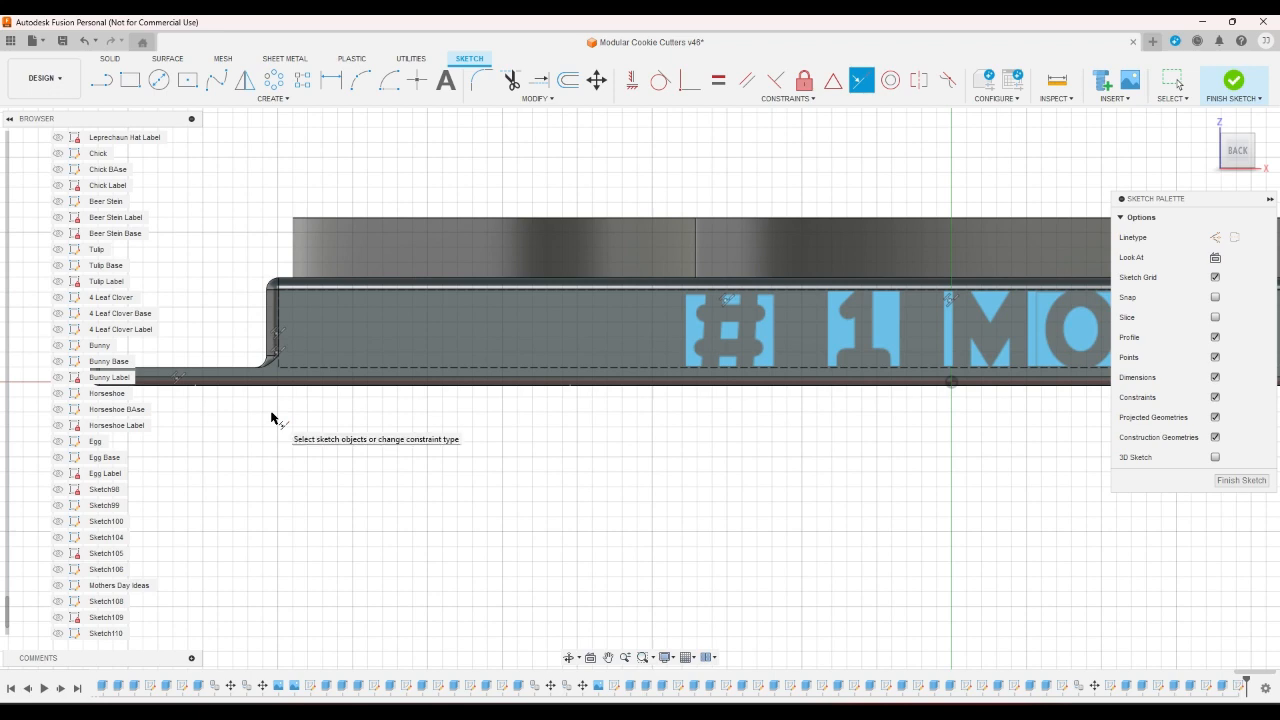
key("Escape")
key("ctrl+z")
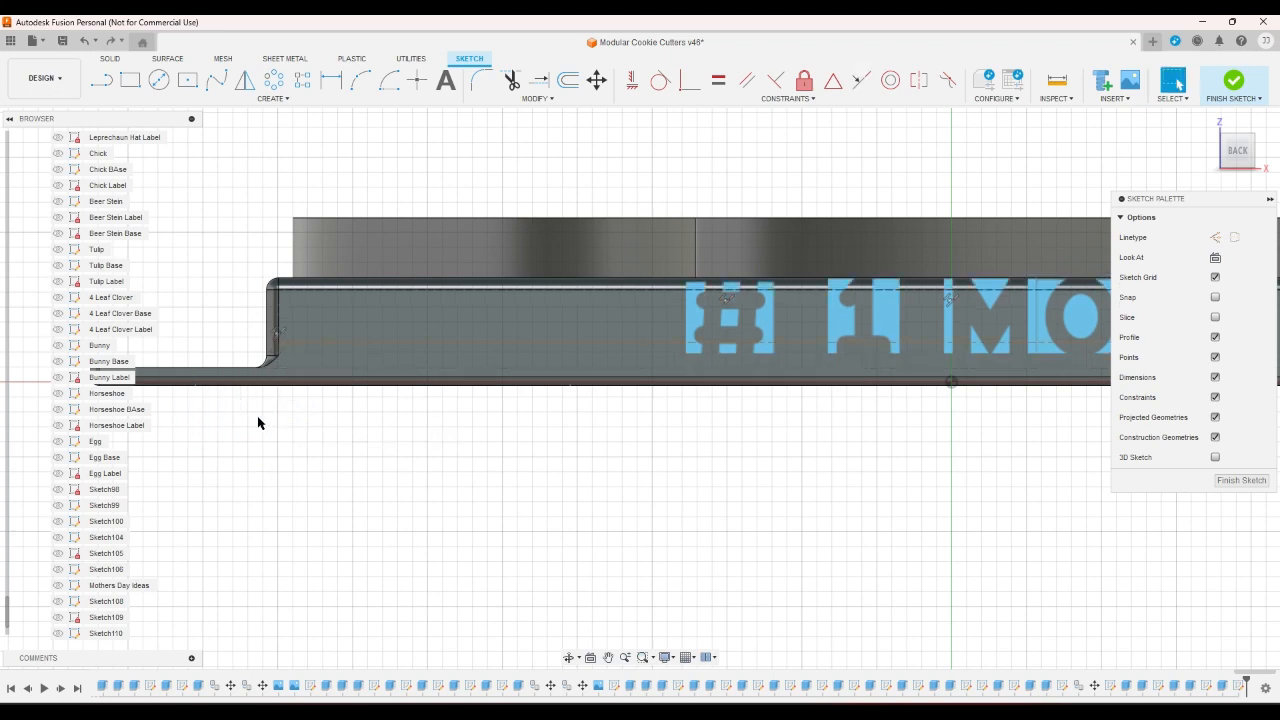
Make the text frame's bottom edge collinear with the base plate's bottom edge and finish the sketch
left_click(861, 80)
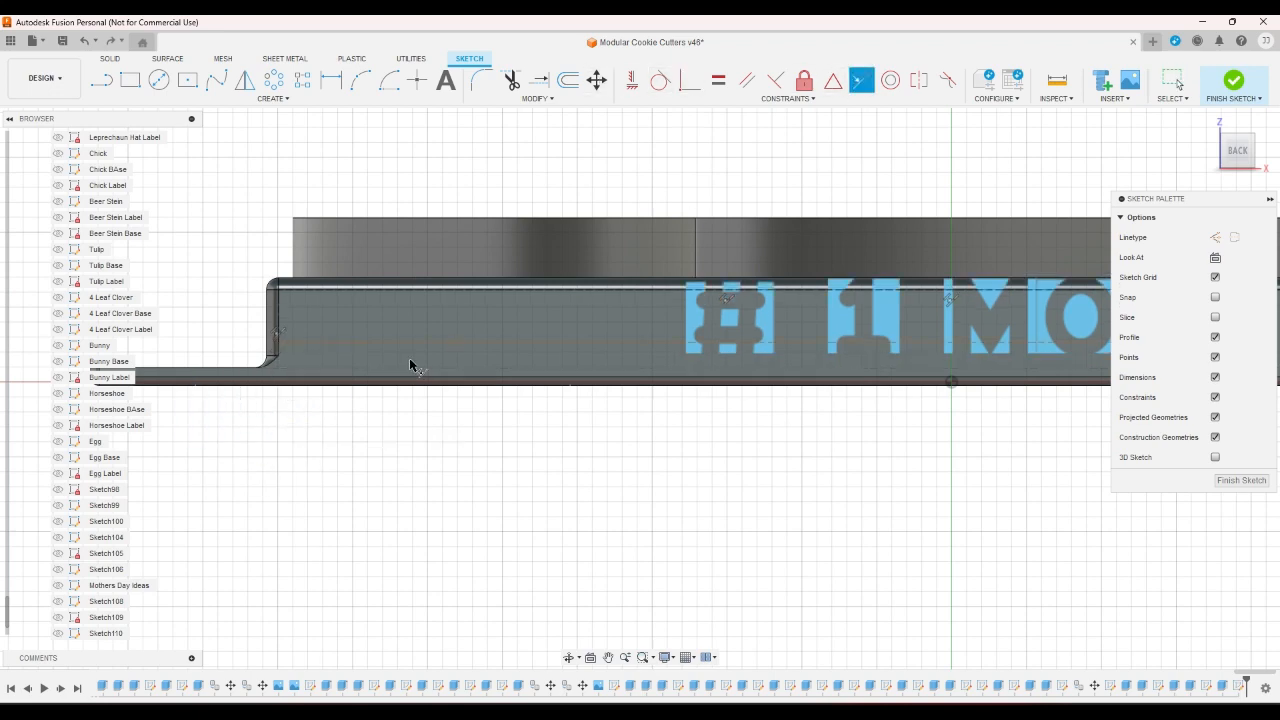
left_click(422, 349)
left_click(411, 385)
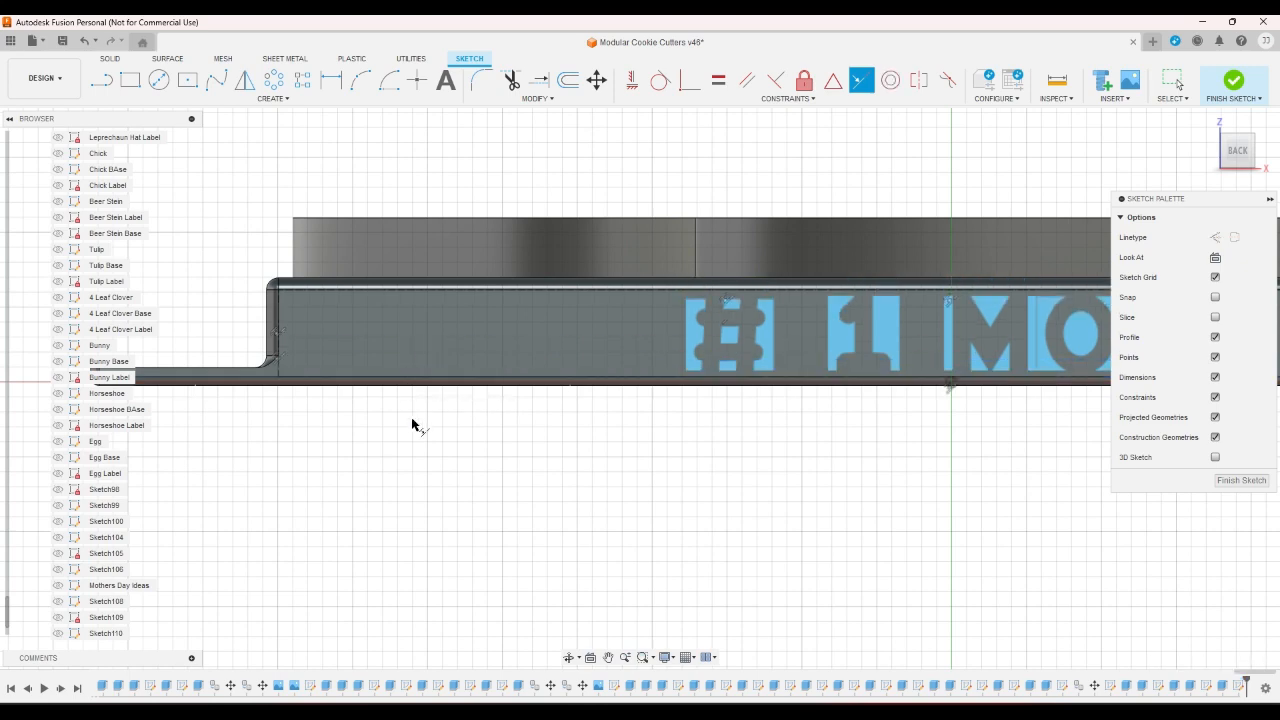
right_click(417, 422)
left_click(464, 427)
scroll(573, 396, "down", 3)
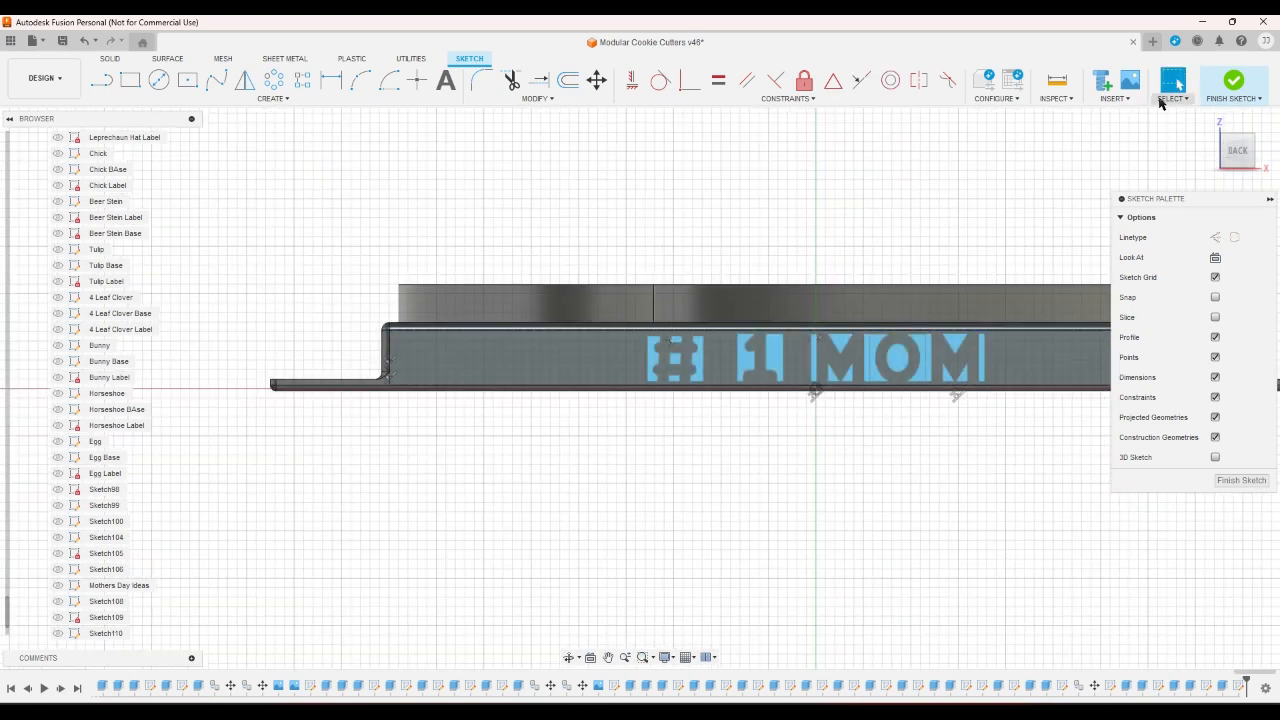
left_click(1232, 82)
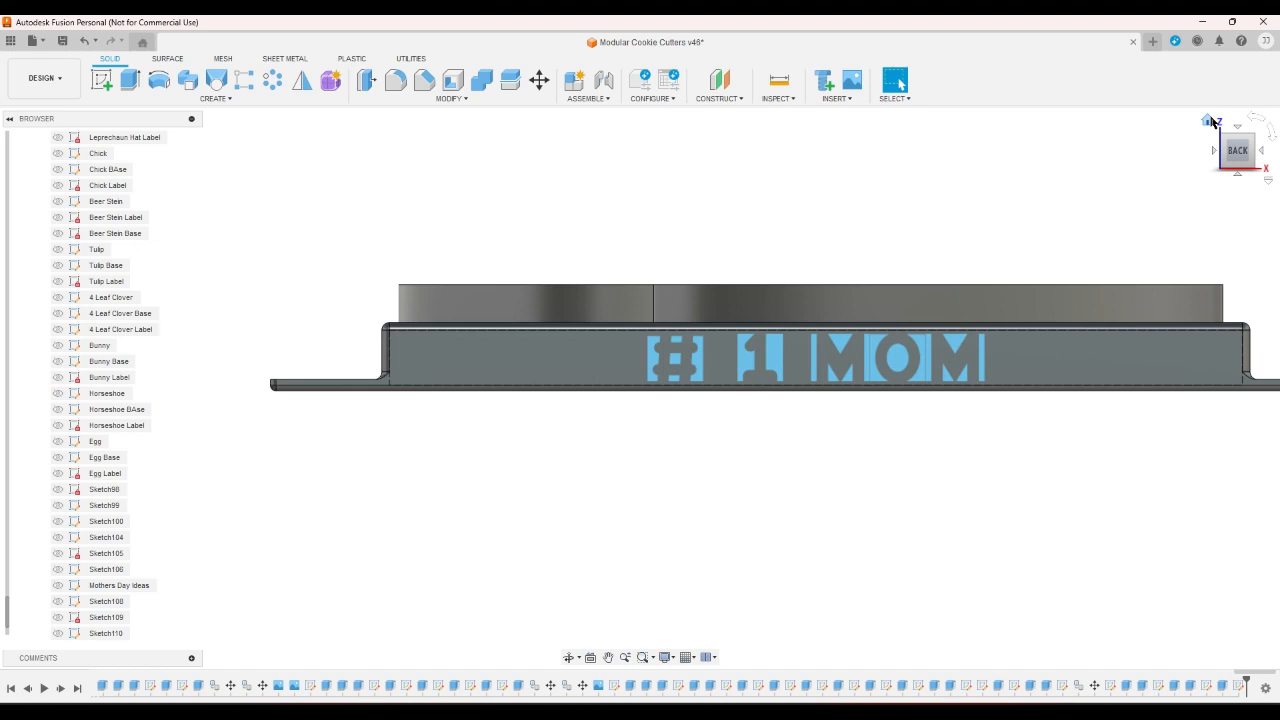
Extrude the "# 1 MOM" label text by -1 mm as a cut into the rail face
left_click(1209, 120)
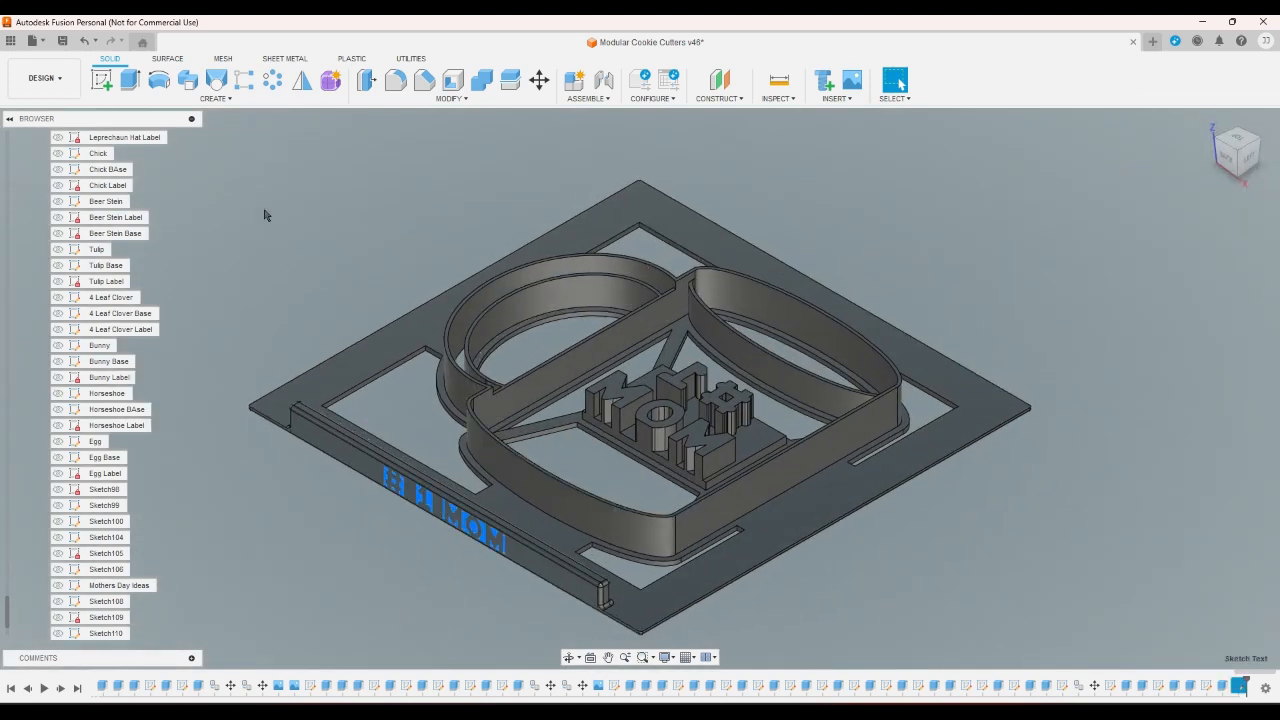
left_click(129, 80)
type("-")
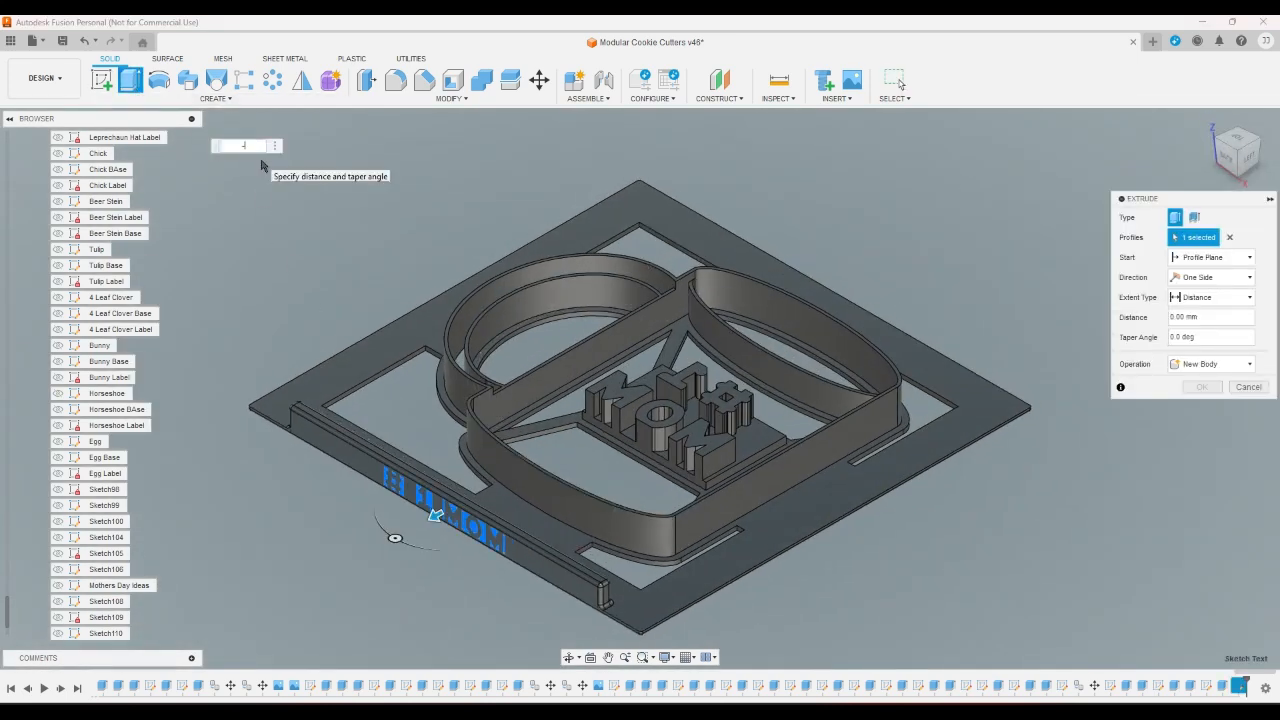
type("1")
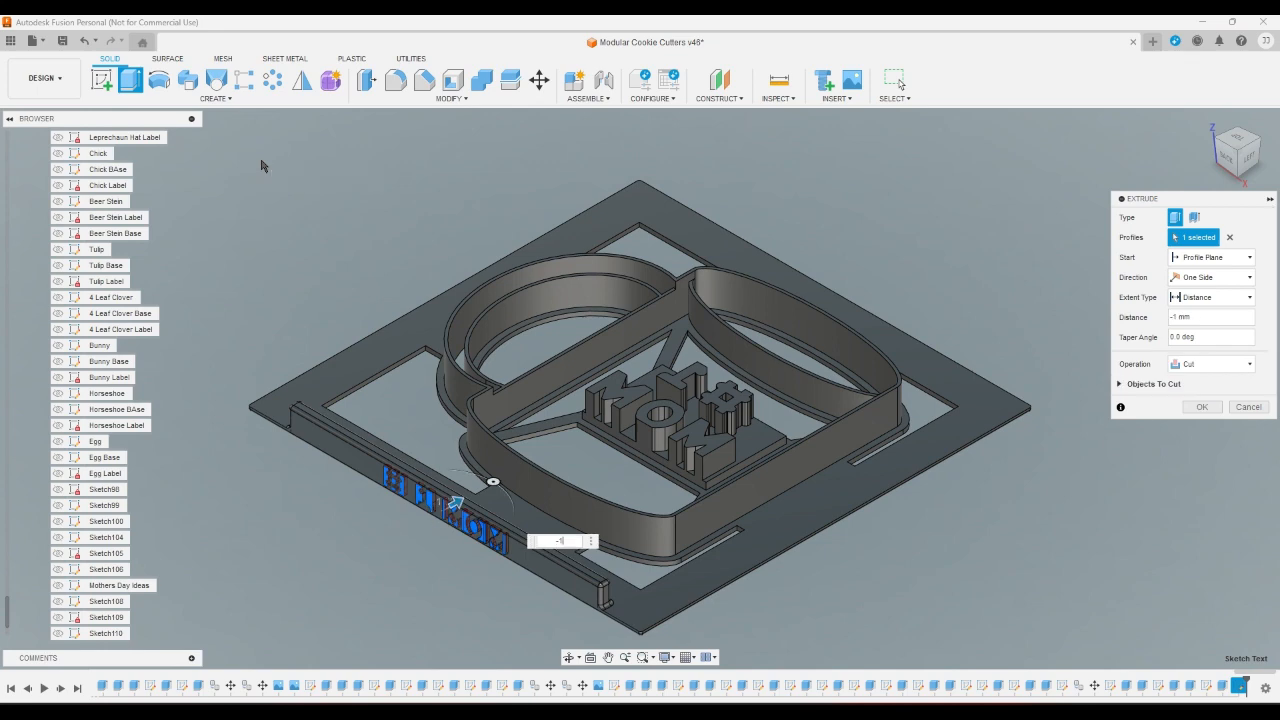
key("Return")
Inspect the engraved rail label from the back, checking the top edges of the "#" and "1" characters and their spacing to the rail edges
scroll(414, 543, "up", 3)
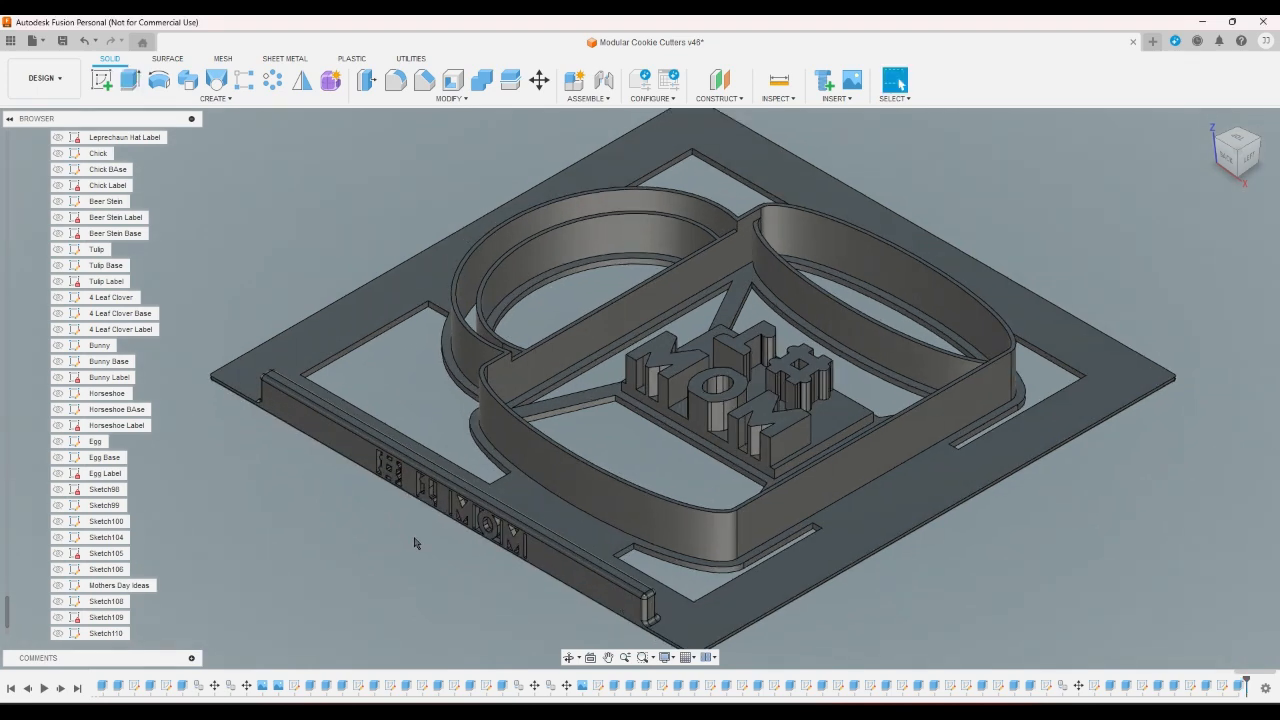
scroll(425, 596, "up", 3)
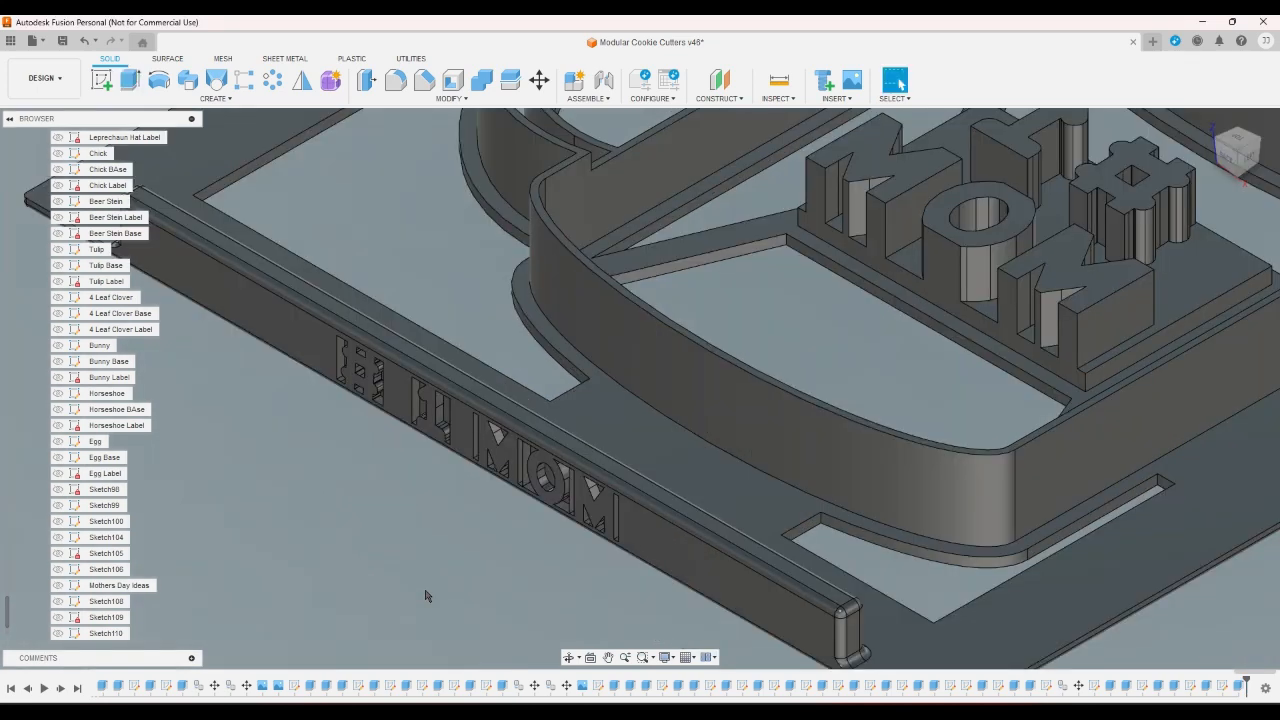
left_click(1237, 172)
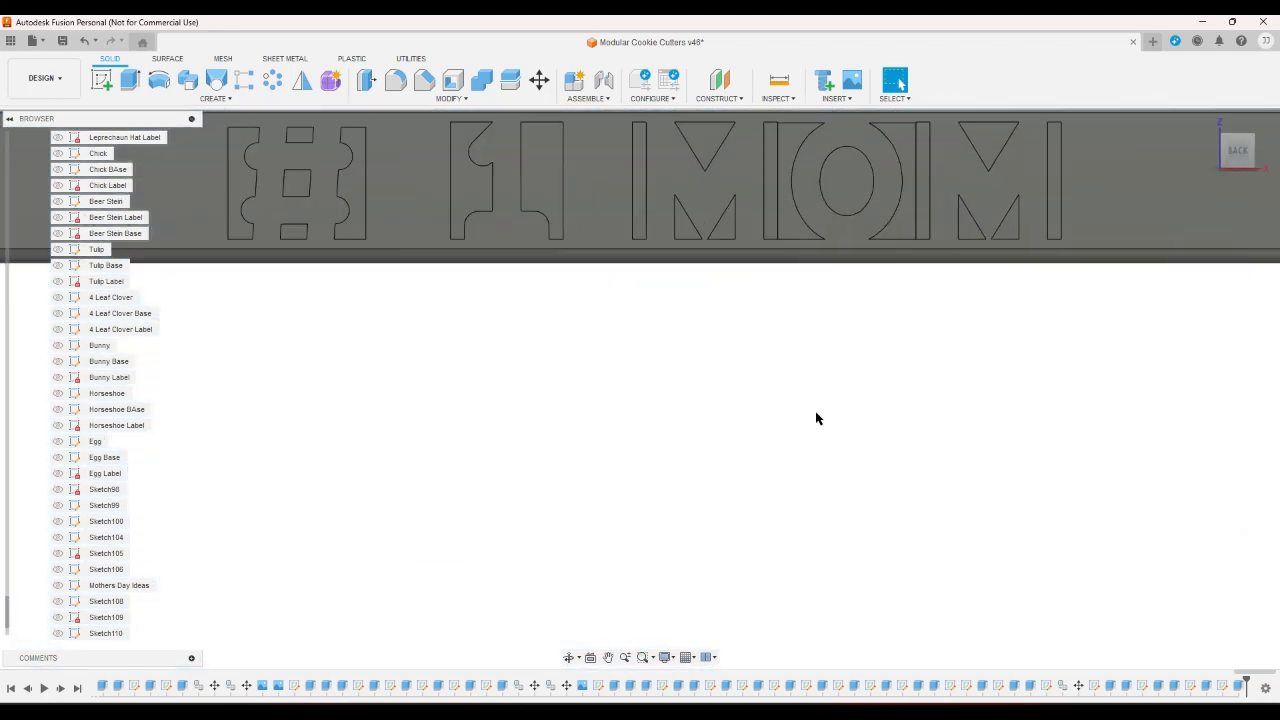
scroll(827, 275, "down", 2)
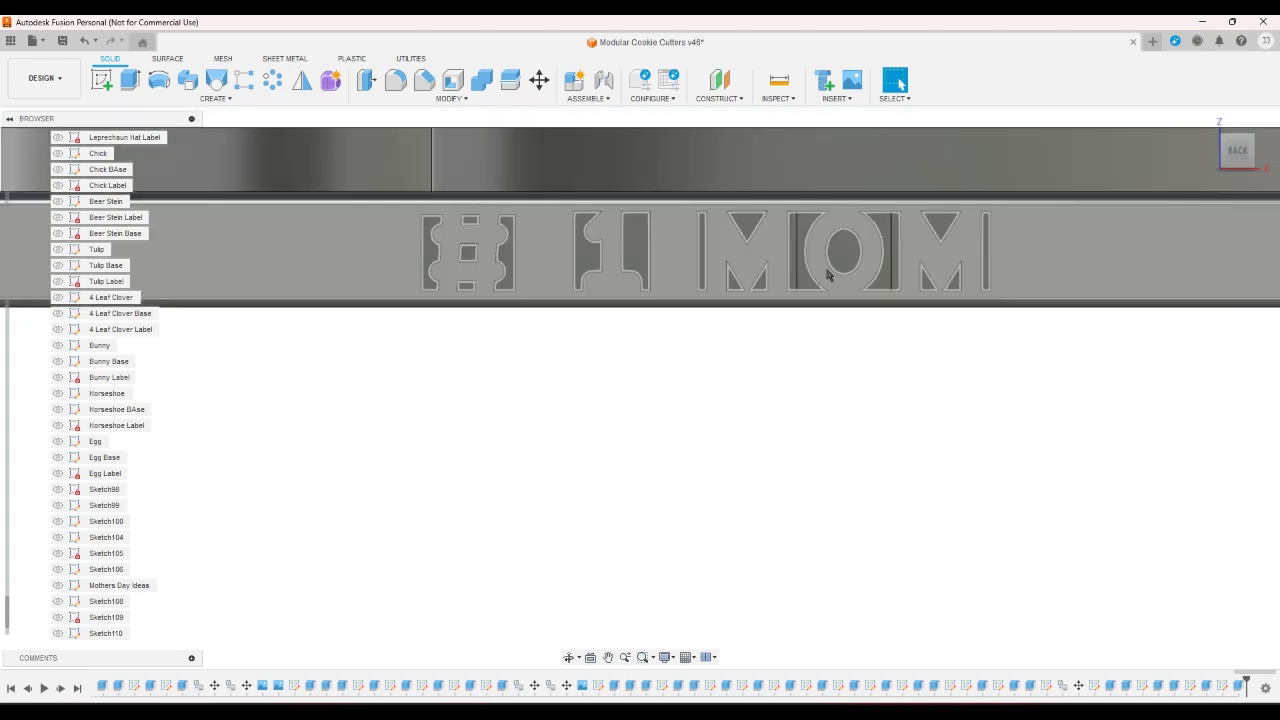
scroll(827, 275, "up", 3)
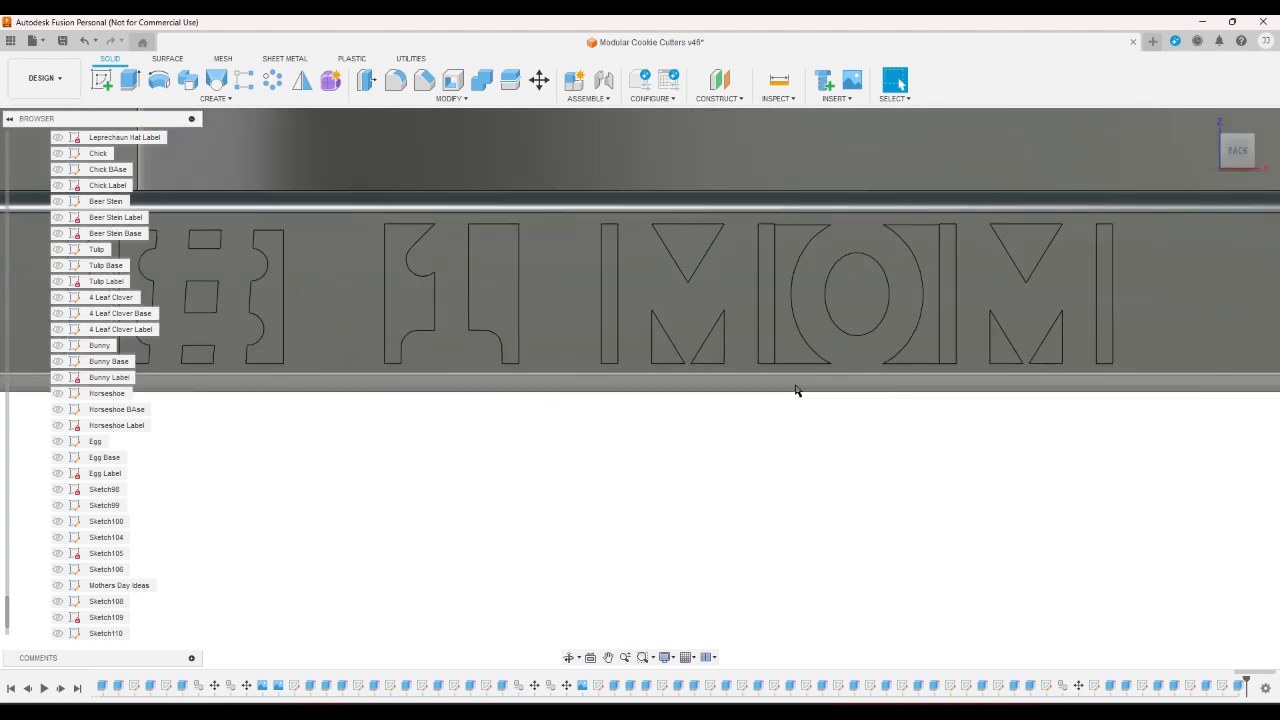
scroll(300, 292, "up", 4)
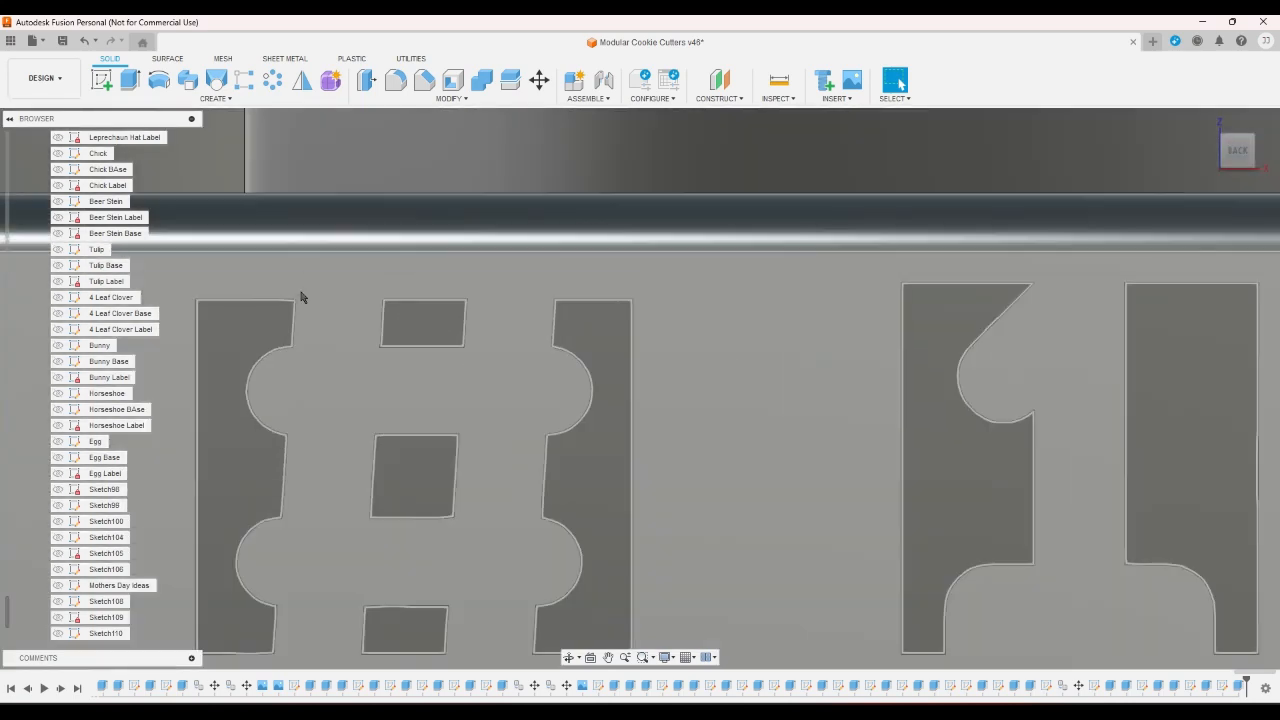
scroll(420, 337, "down", 2)
scroll(334, 326, "up", 5)
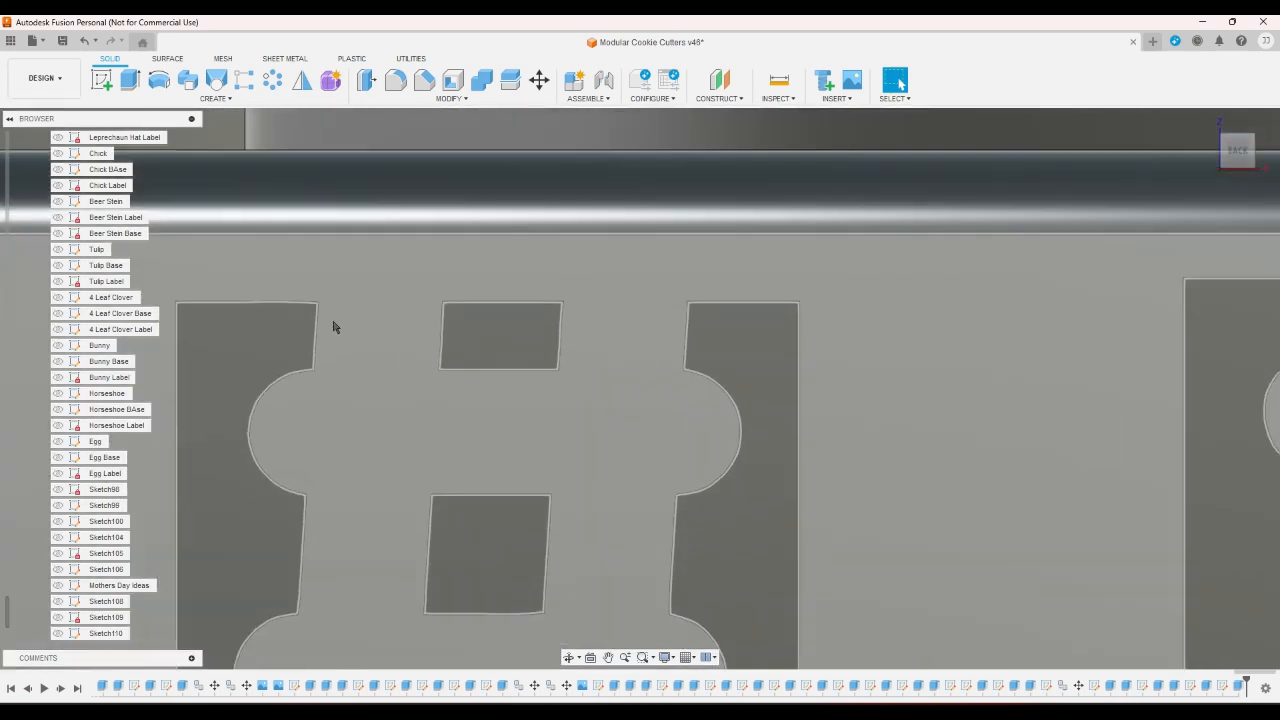
scroll(321, 316, "up", 2)
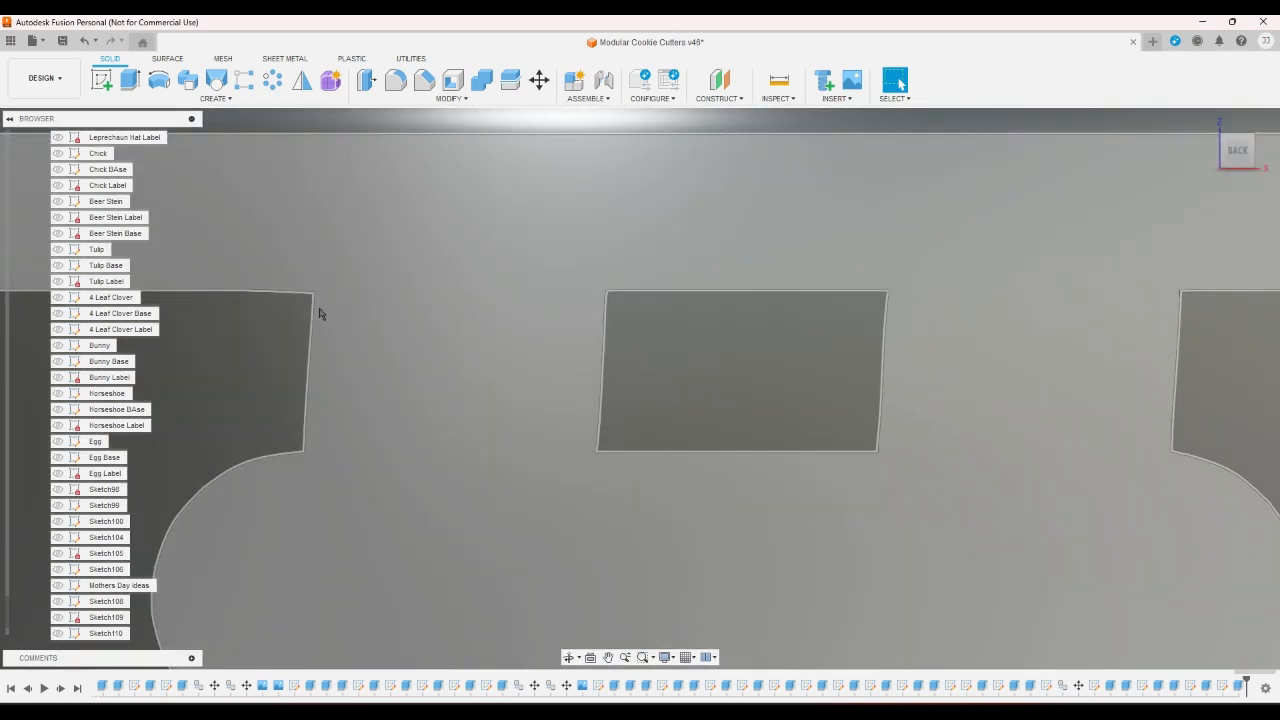
scroll(320, 314, "down", 5)
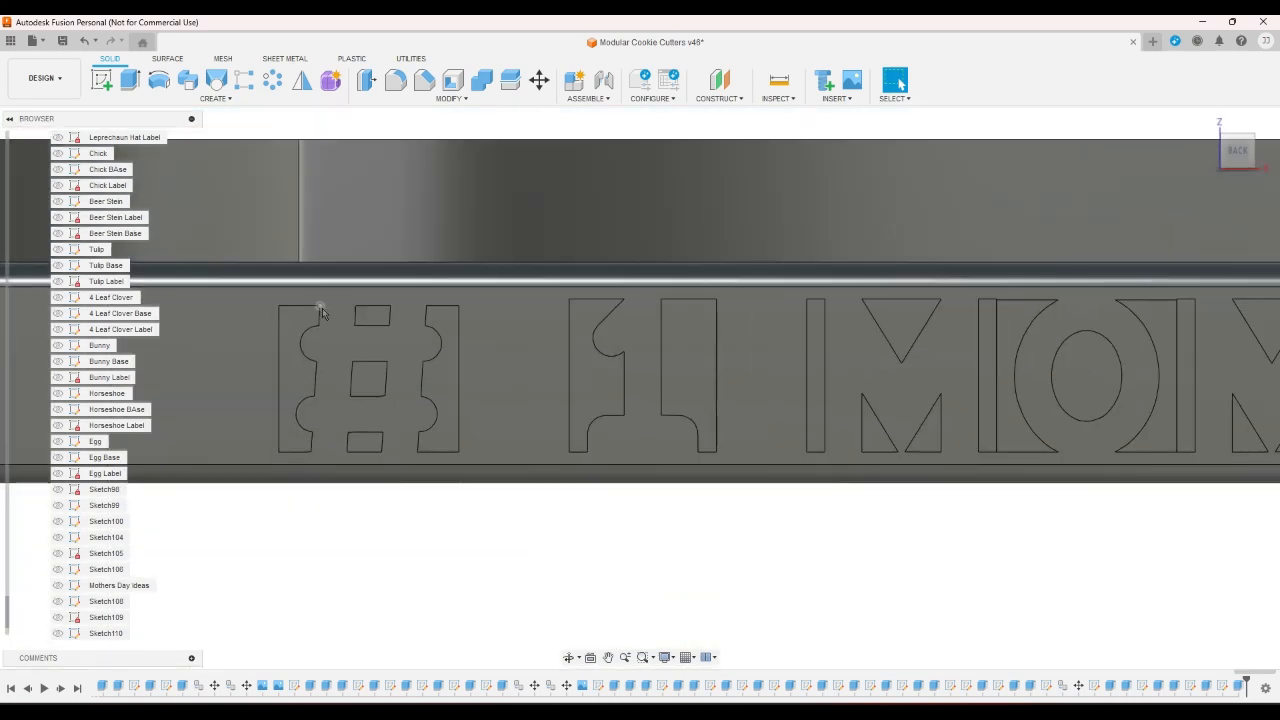
scroll(457, 337, "up", 3)
scroll(640, 309, "down", 2)
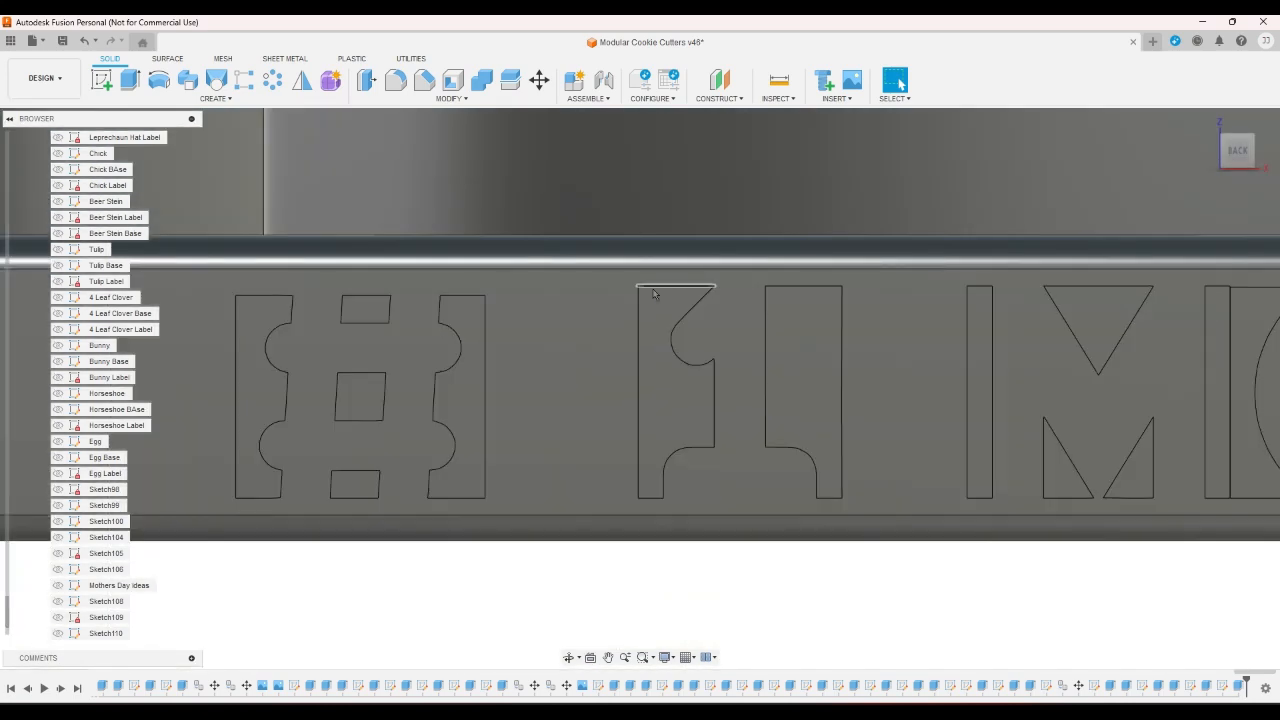
left_click(654, 288)
scroll(640, 280, "down", 3)
scroll(1118, 326, "up", 2)
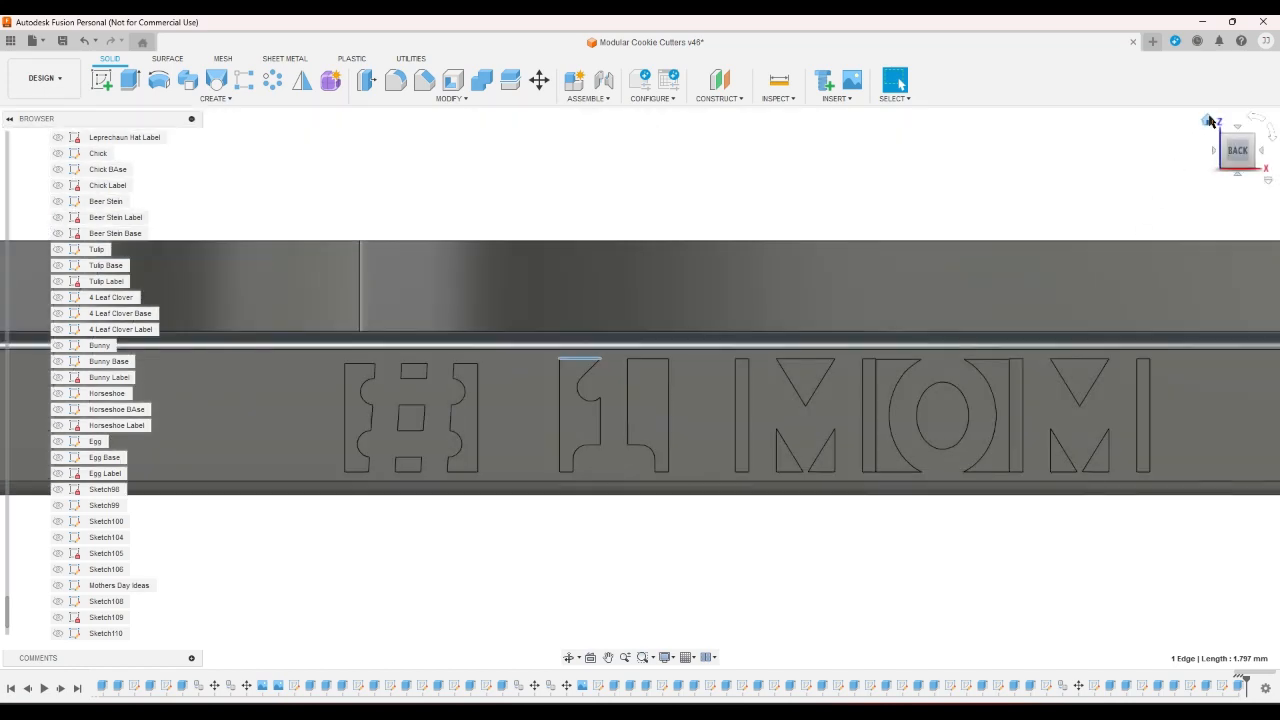
left_click(1208, 122)
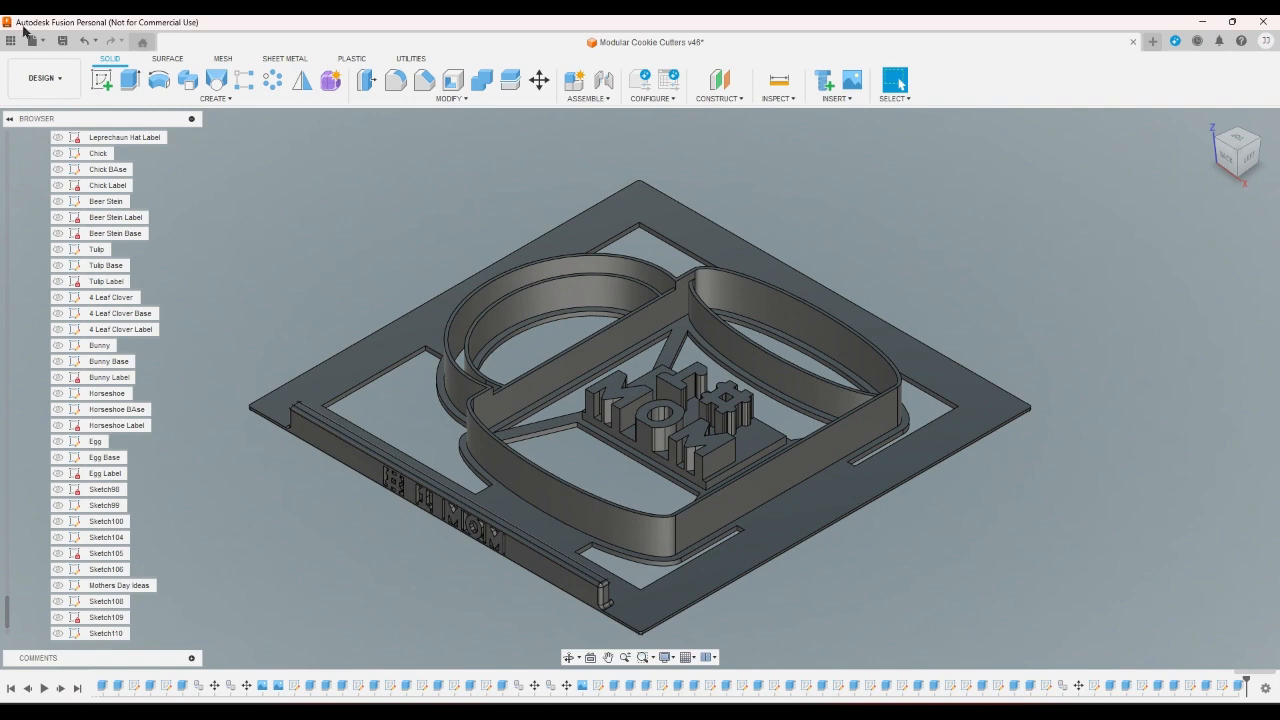
scroll(240, 327, "up", 1)
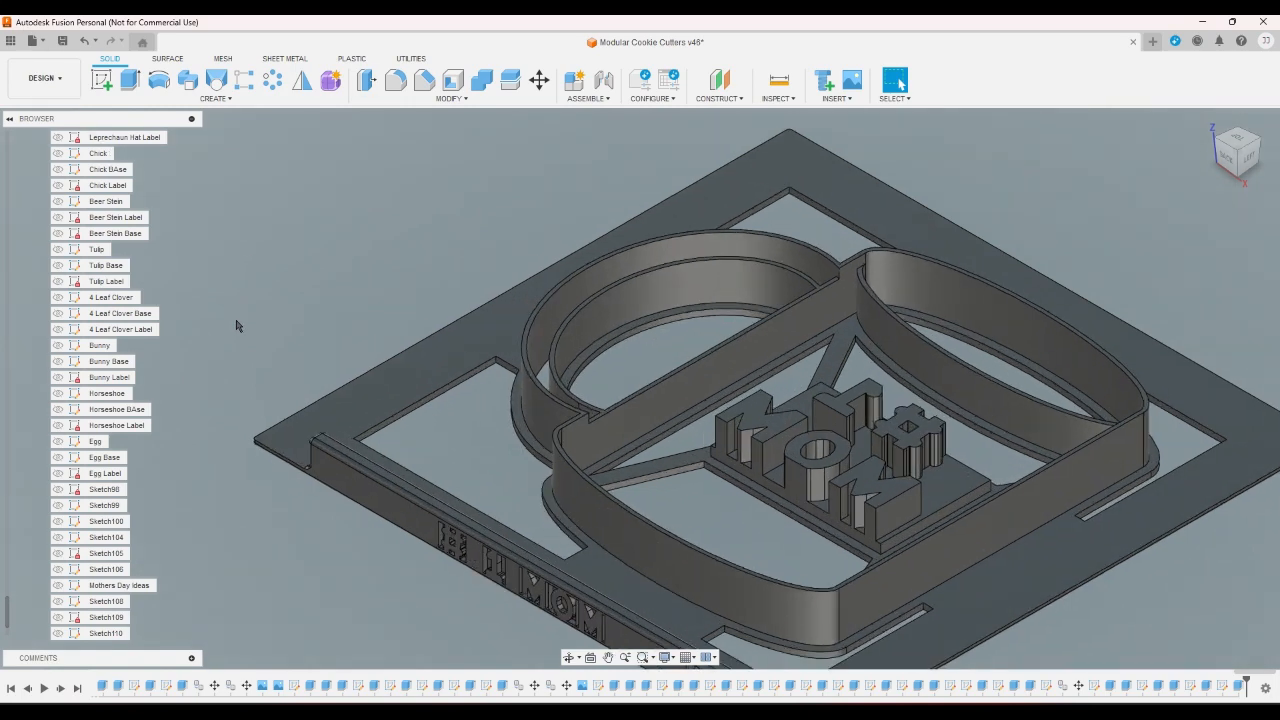
scroll(240, 327, "down", 2)
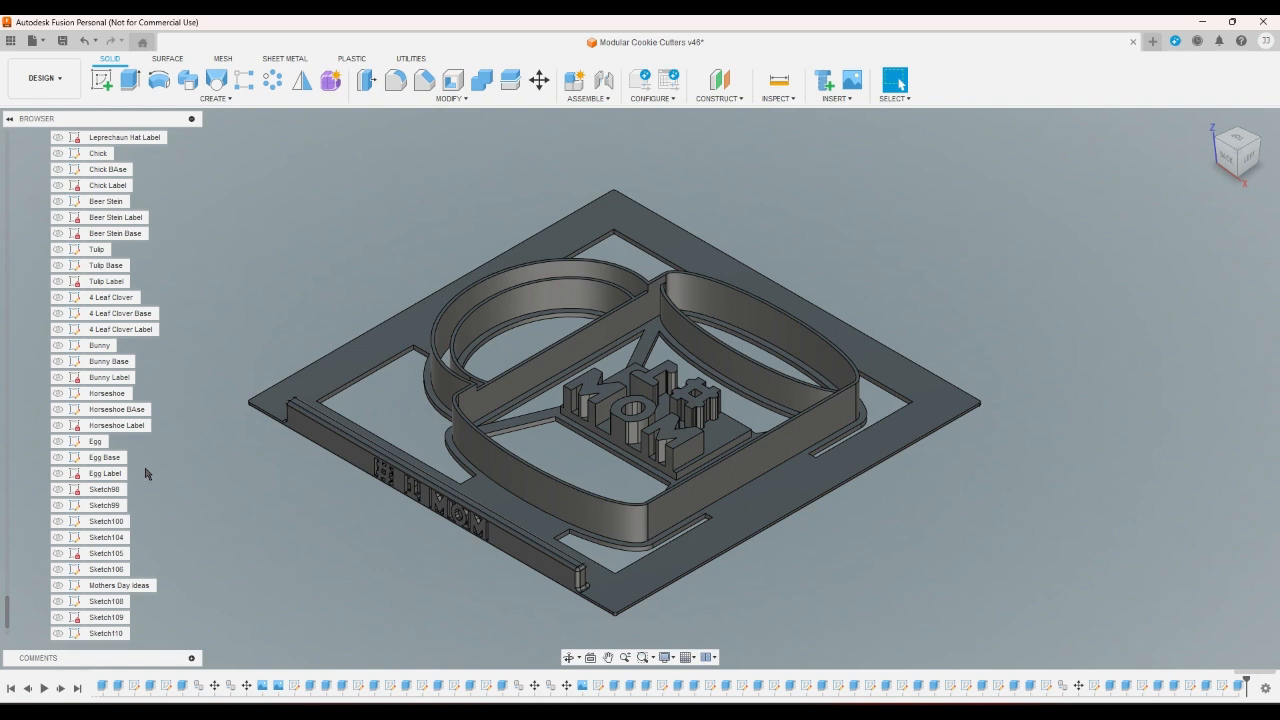
Identify the mug outline sketch among the unnamed sketches and rename it as "Mom Mug"
left_click(116, 490)
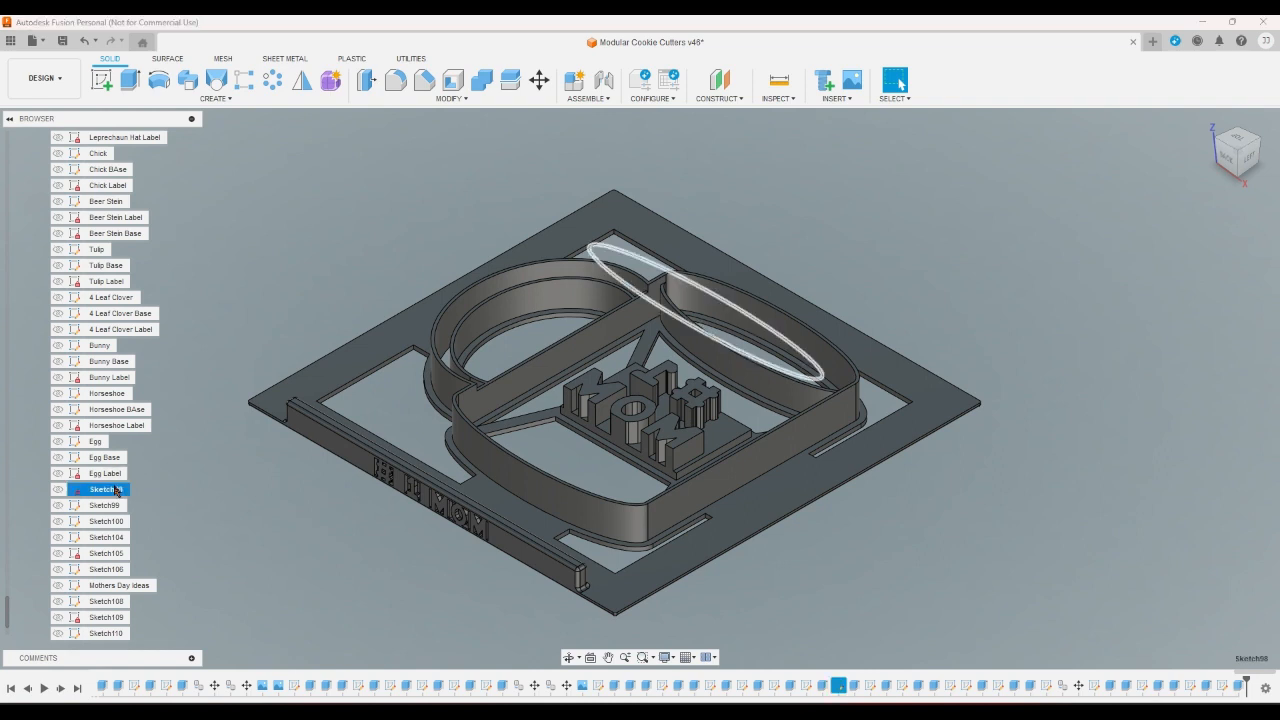
left_click(117, 506)
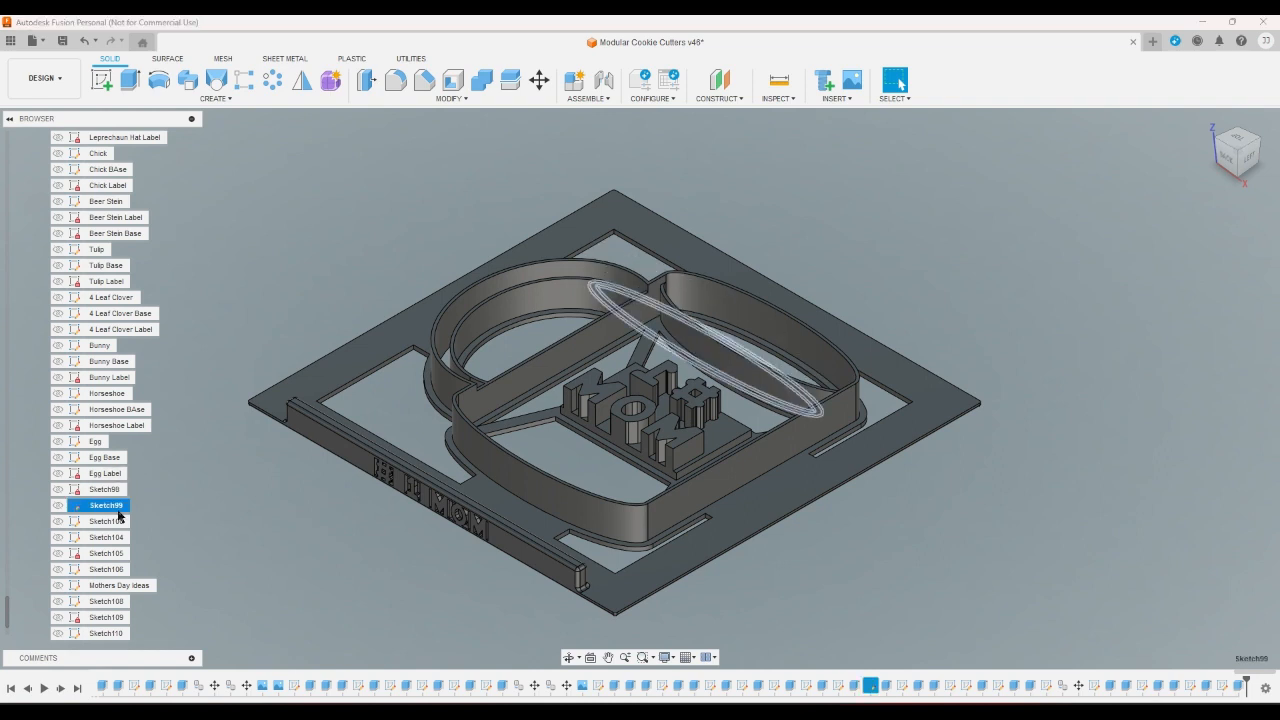
left_click(118, 521)
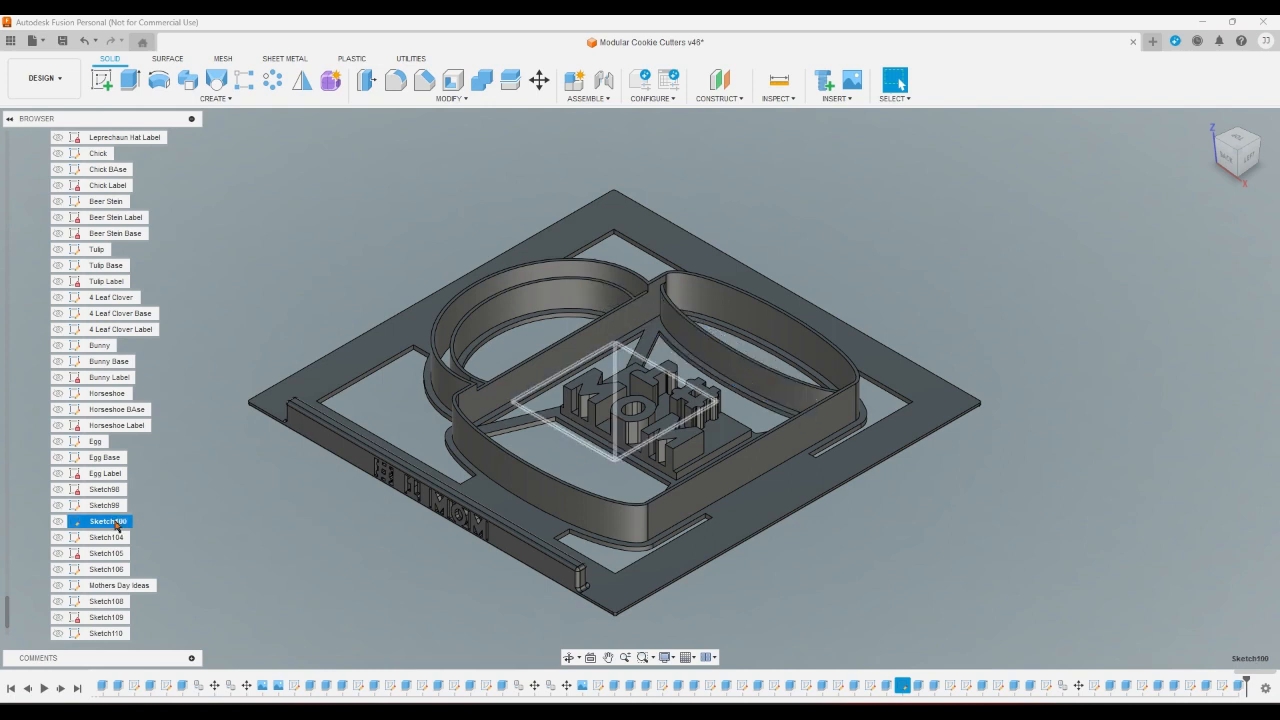
left_click(118, 538)
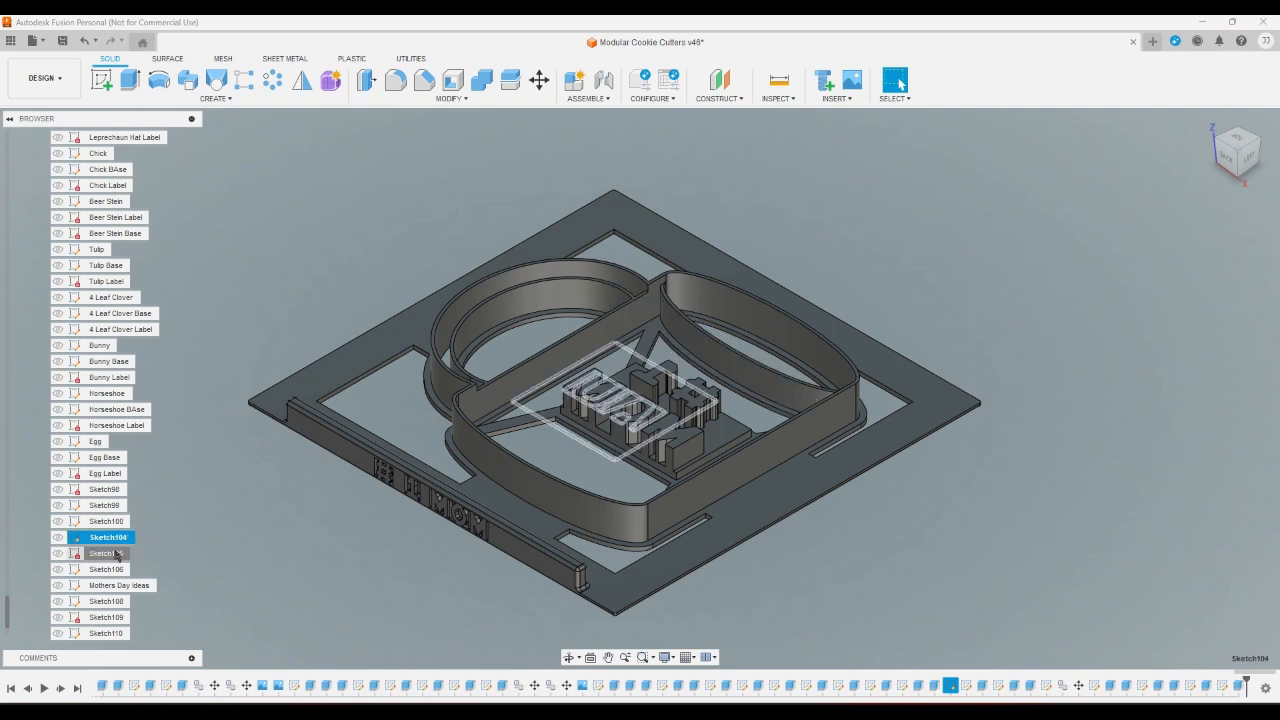
left_click(112, 570)
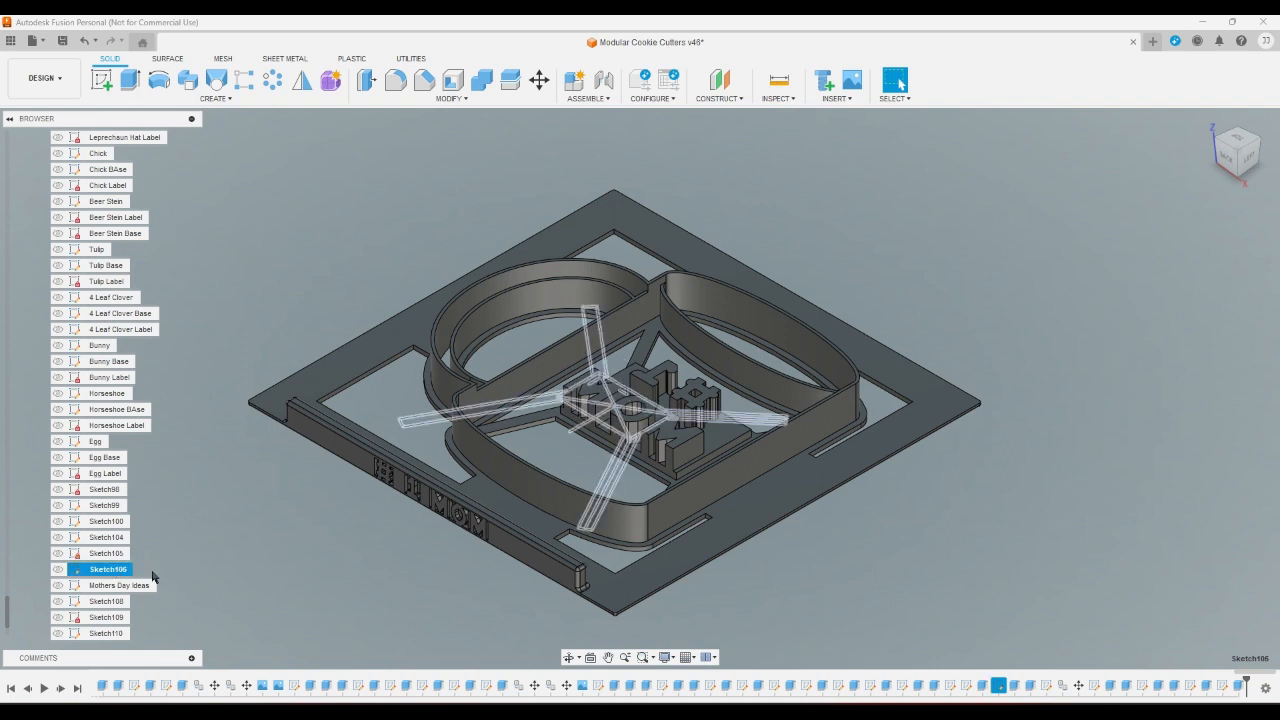
left_click(152, 572)
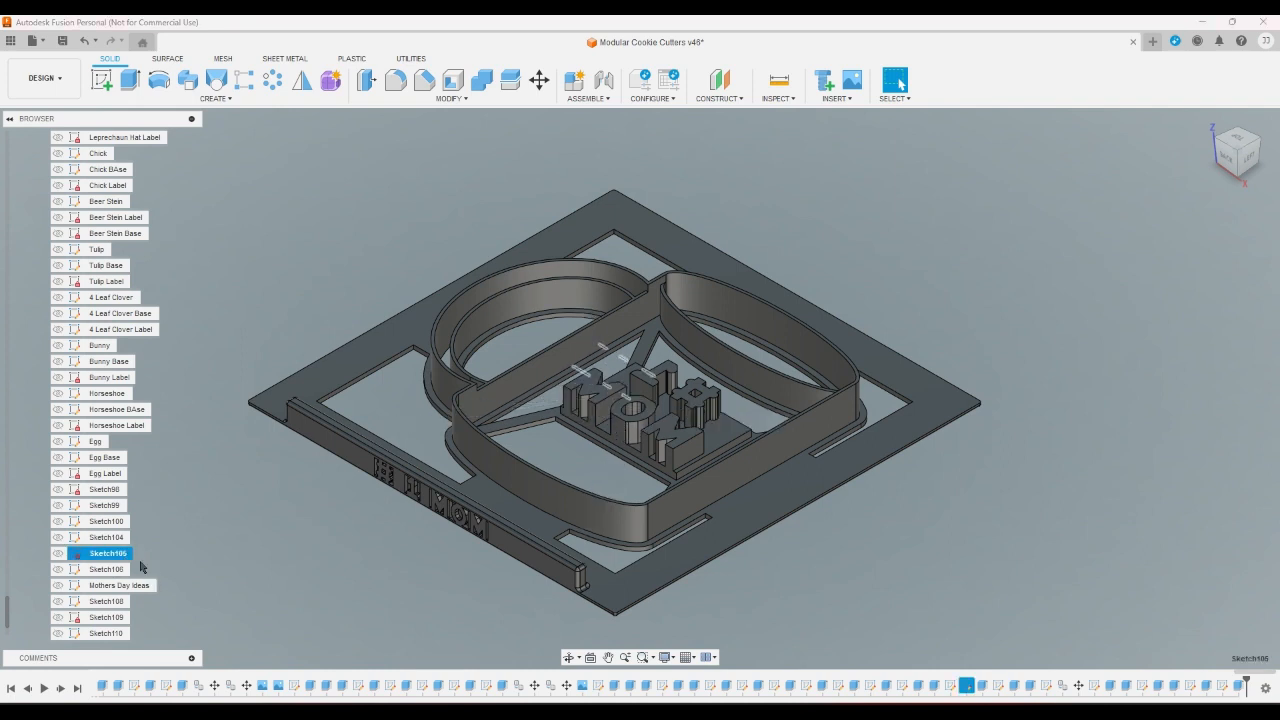
scroll(145, 567, "down", 2)
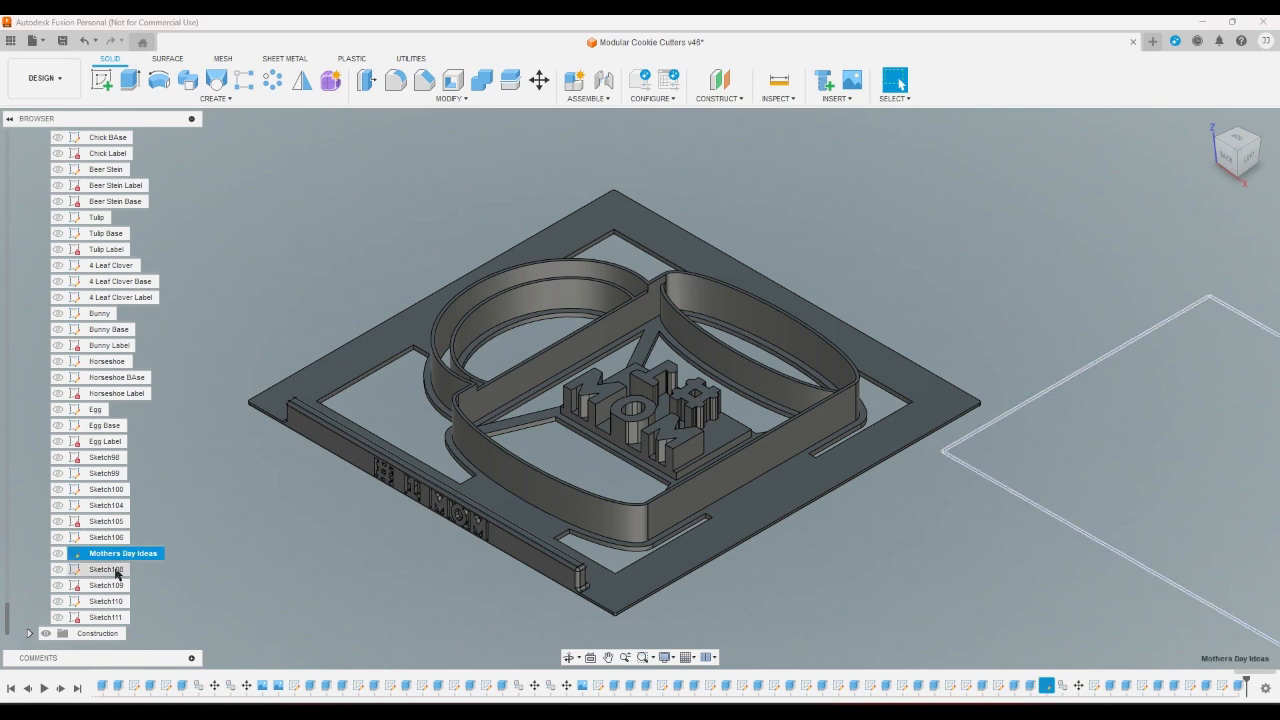
left_click(117, 573)
right_click(117, 573)
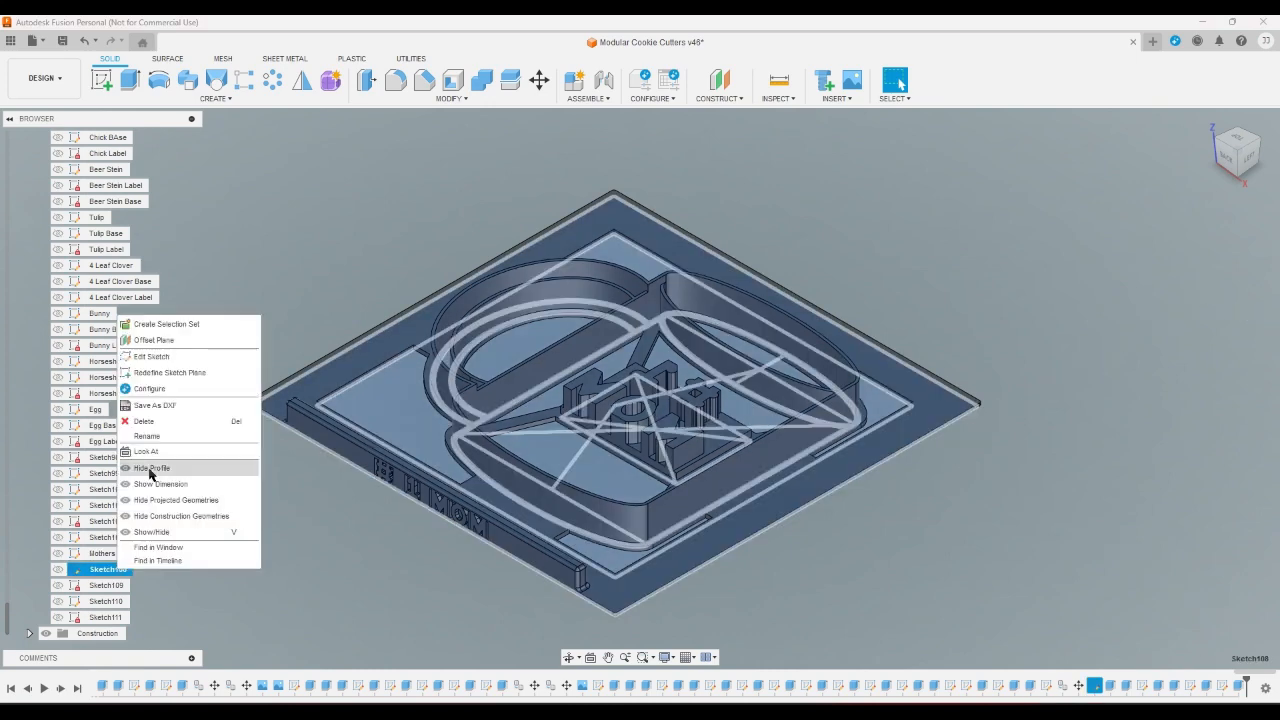
left_click(164, 444)
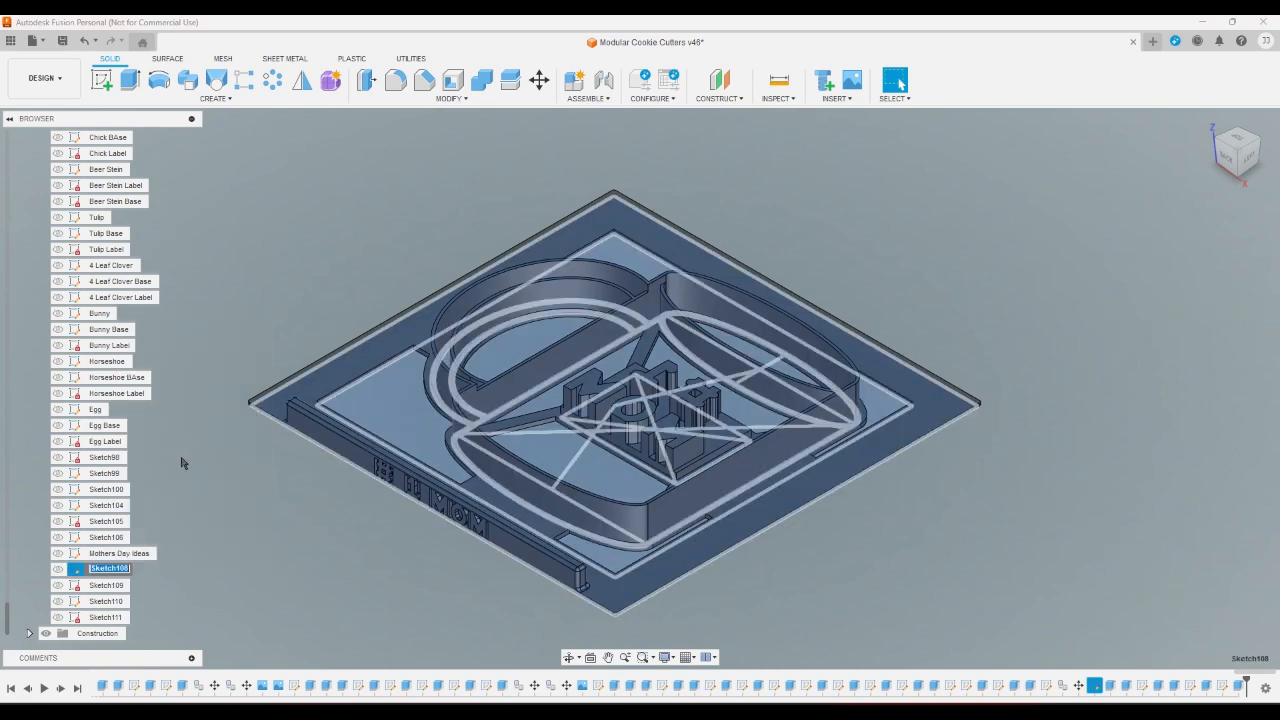
type("Mom Mug")
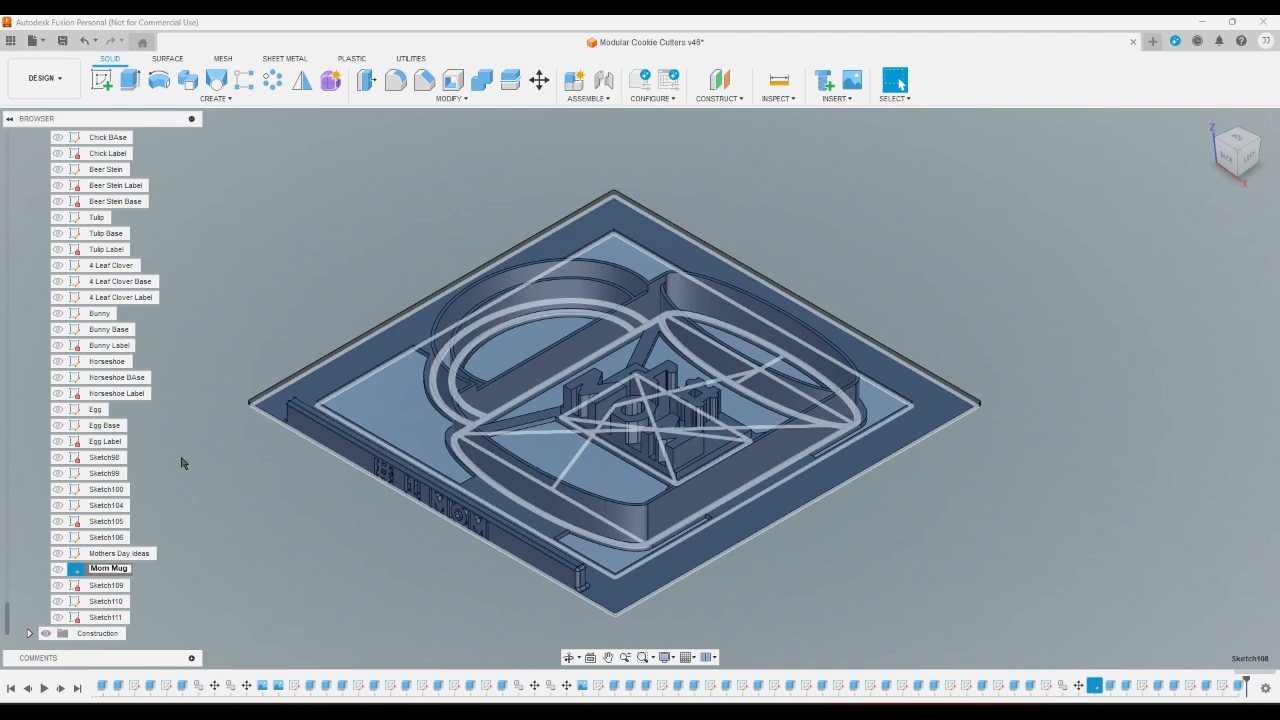
key("Return")
left_click(187, 463)
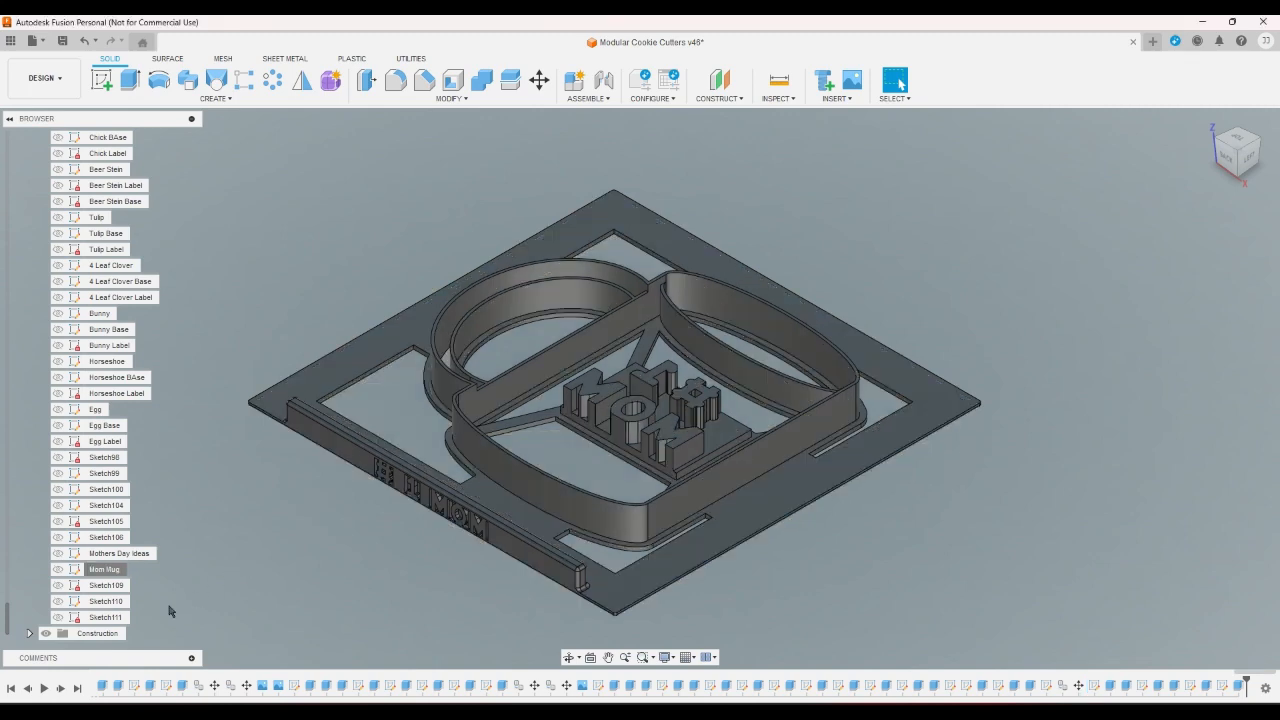
Extend the rail label sketch's text to "# 1 MOM MuG" and finish the sketch
double_click(109, 620)
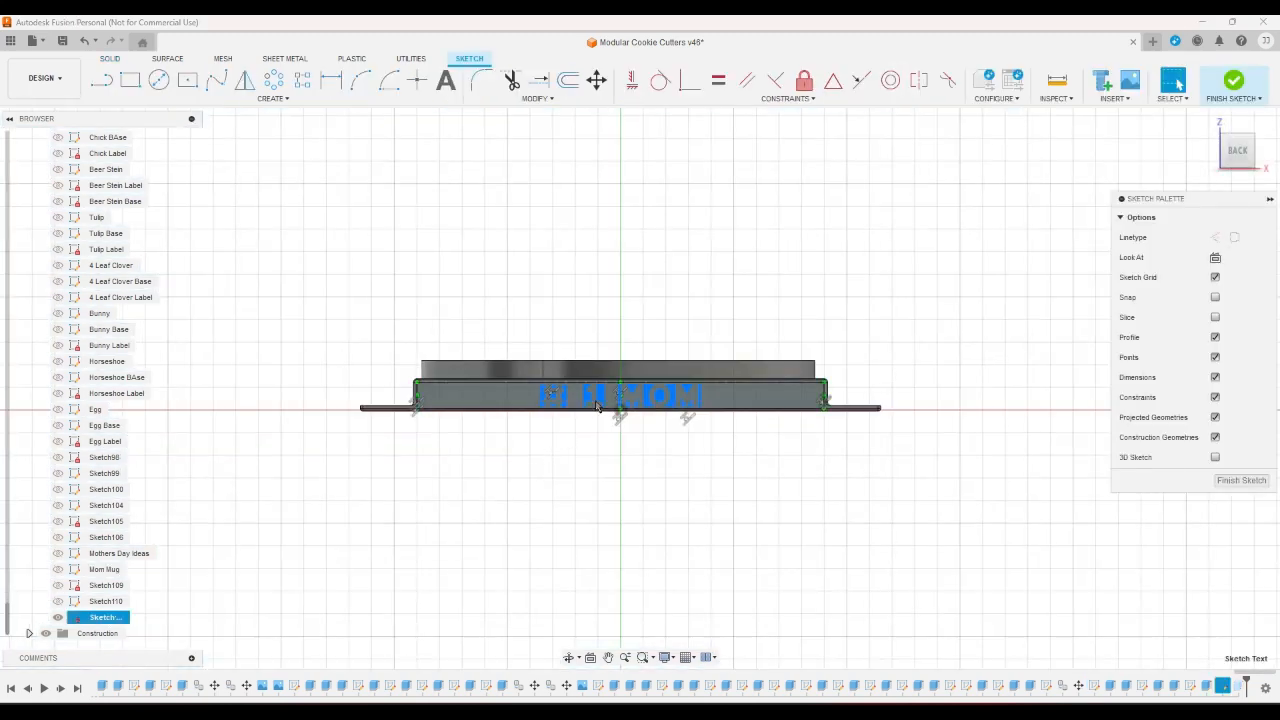
double_click(597, 405)
left_click(1048, 240)
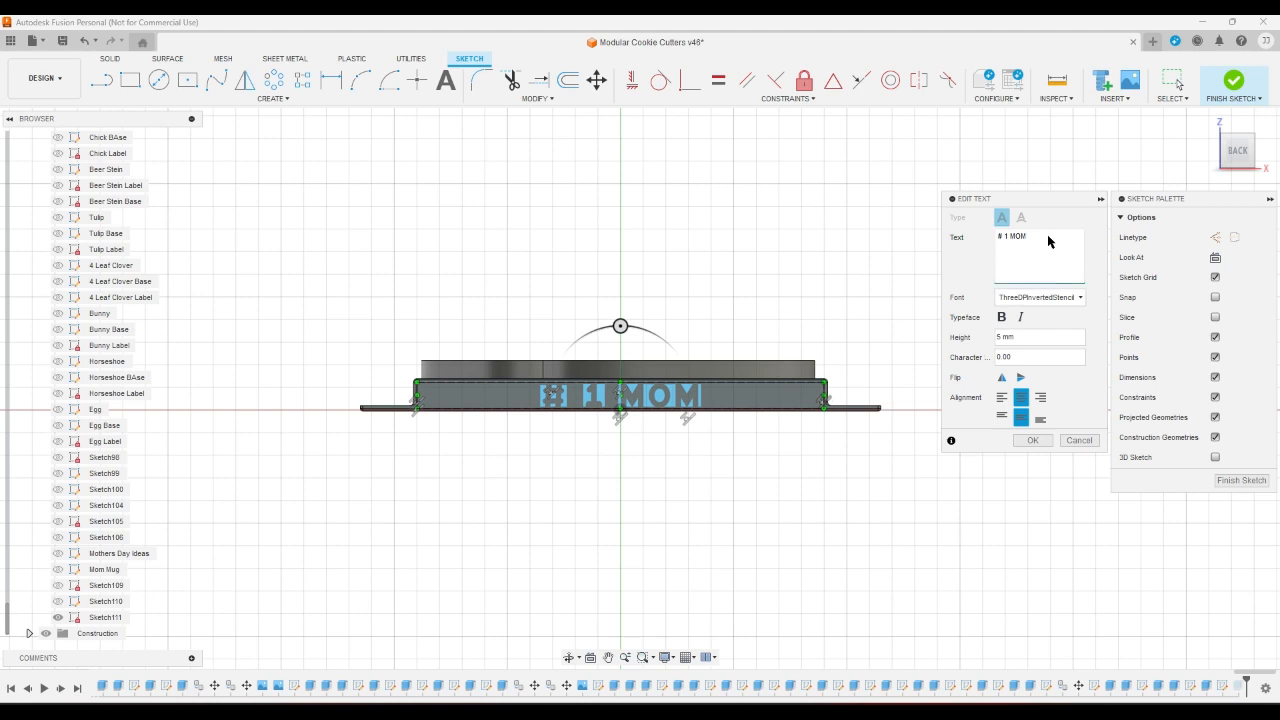
type("Mug")
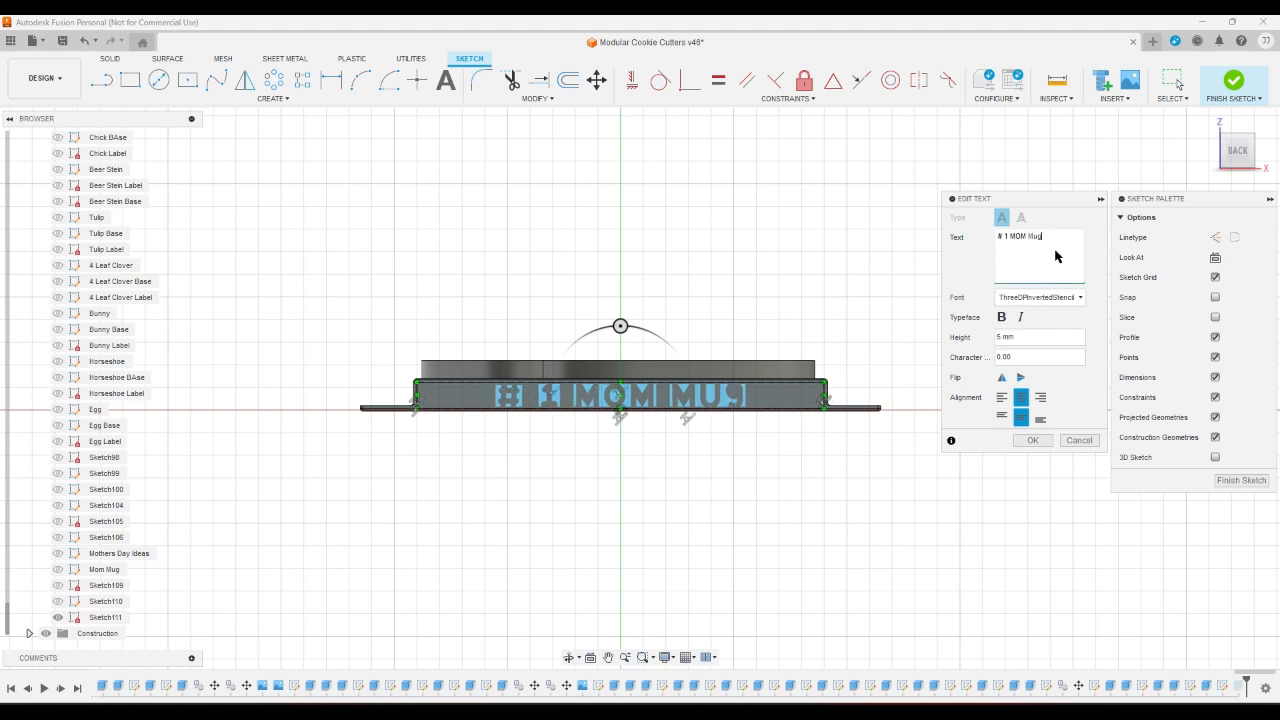
key("BackSpace")
type("G")
left_click(1031, 440)
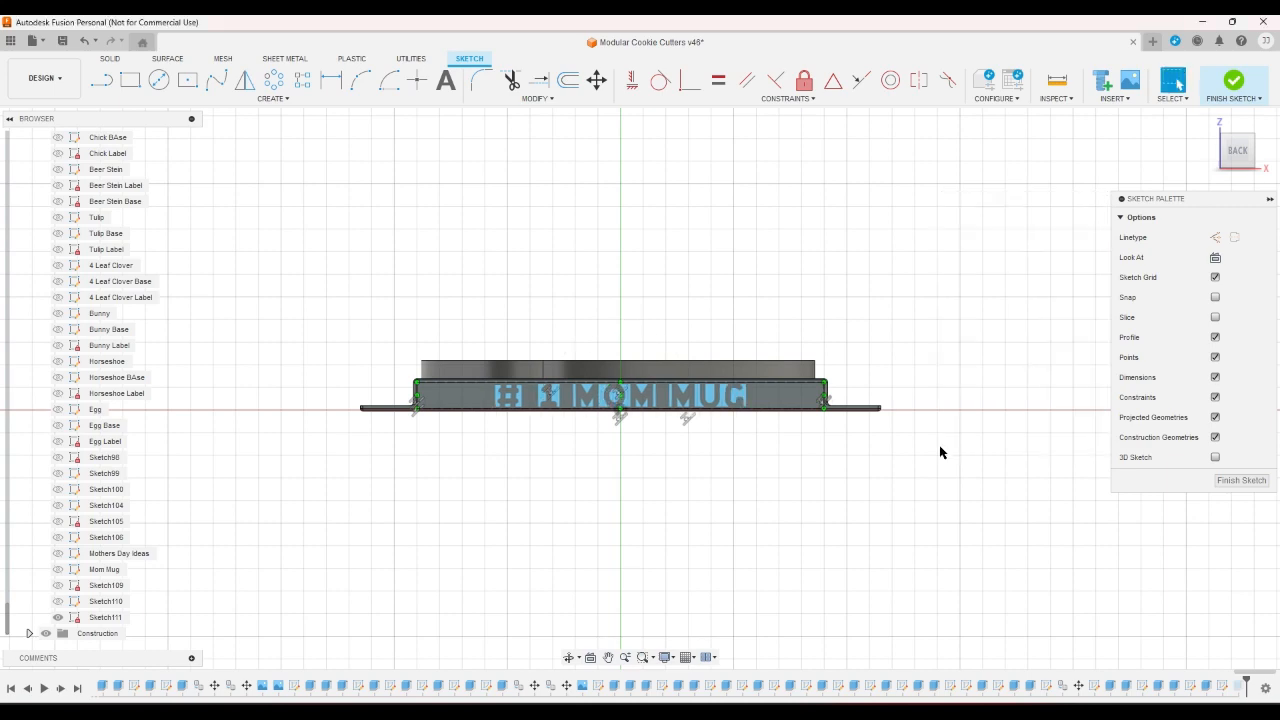
left_click(1233, 85)
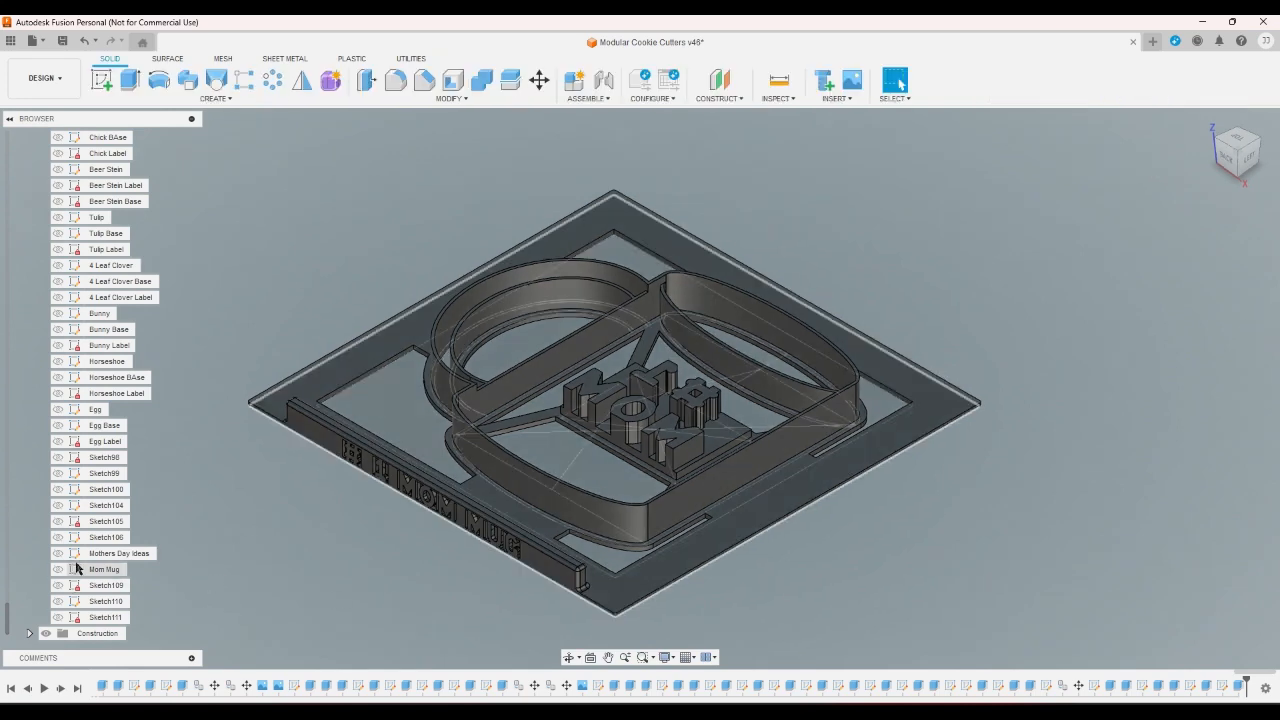
Rename the mug's base sketch, listed directly below "Mom Mug", as "Mom Mug Base"
right_click(106, 589)
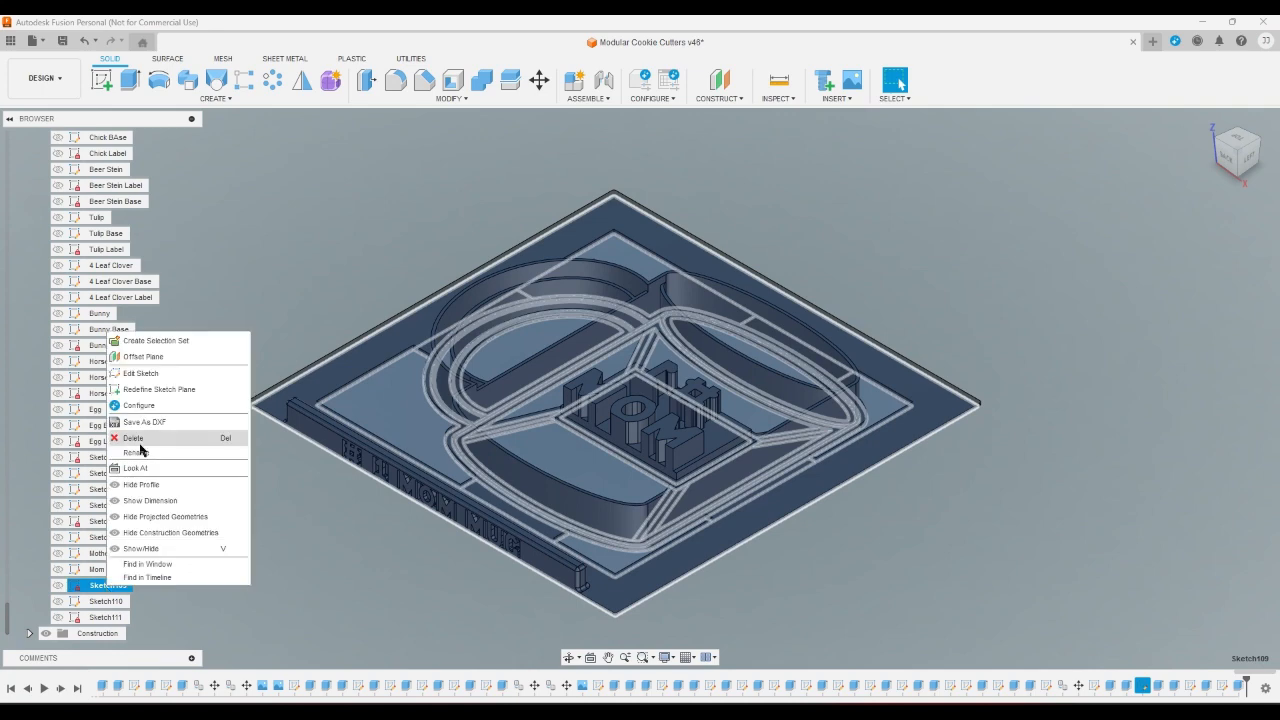
left_click(172, 481)
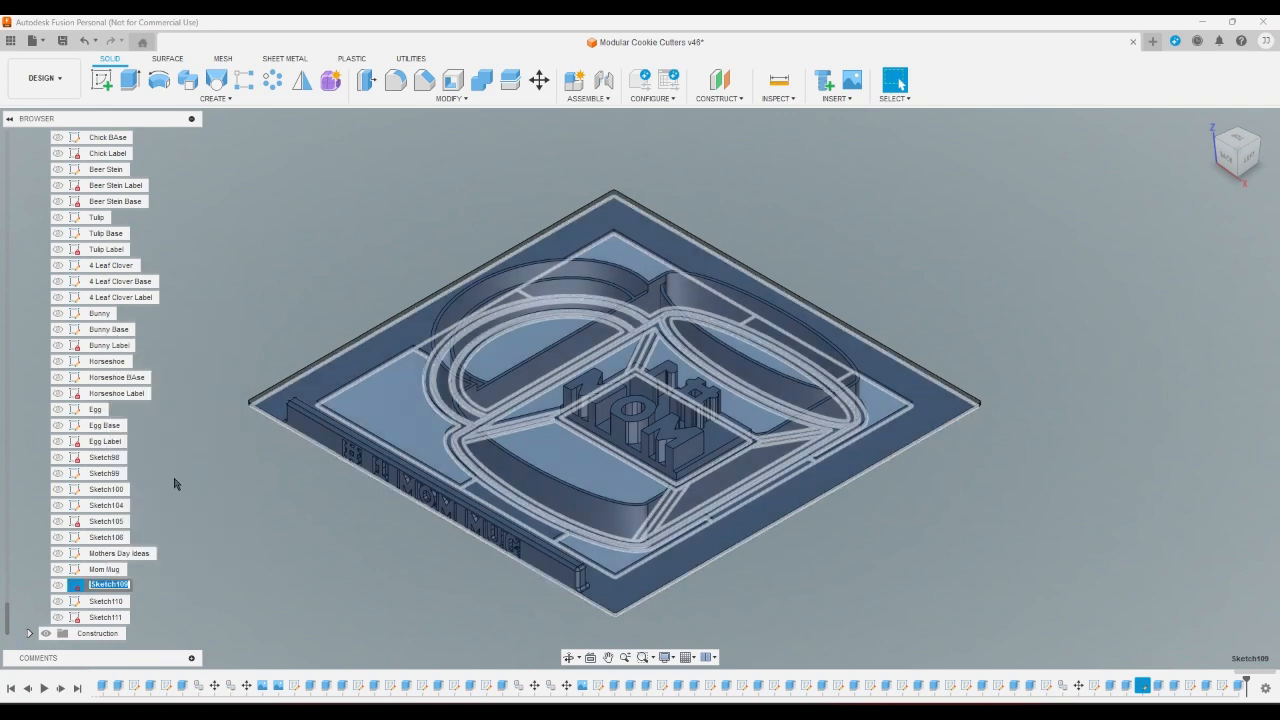
type("Mom Mug Base")
key("Return")
Rename the sketch used to trim the raised "# 1 MOM" letters as "Cleaning Up the Letters"
left_click(122, 601)
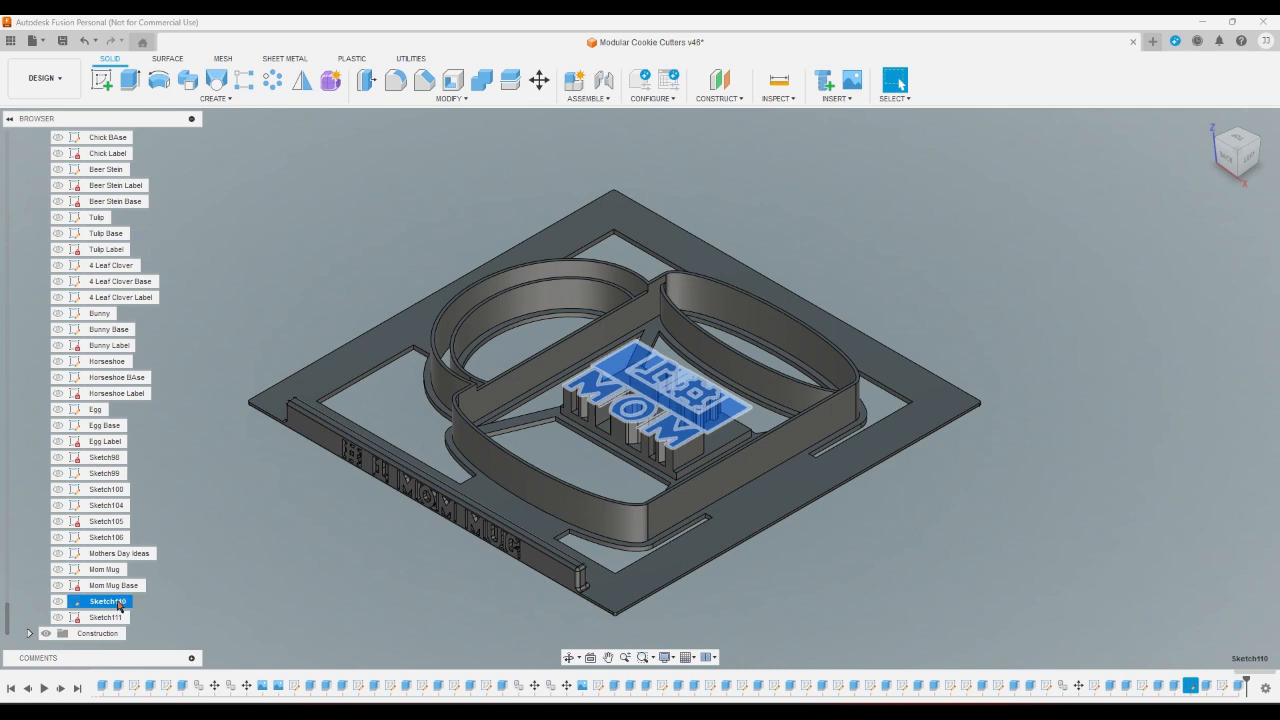
right_click(119, 604)
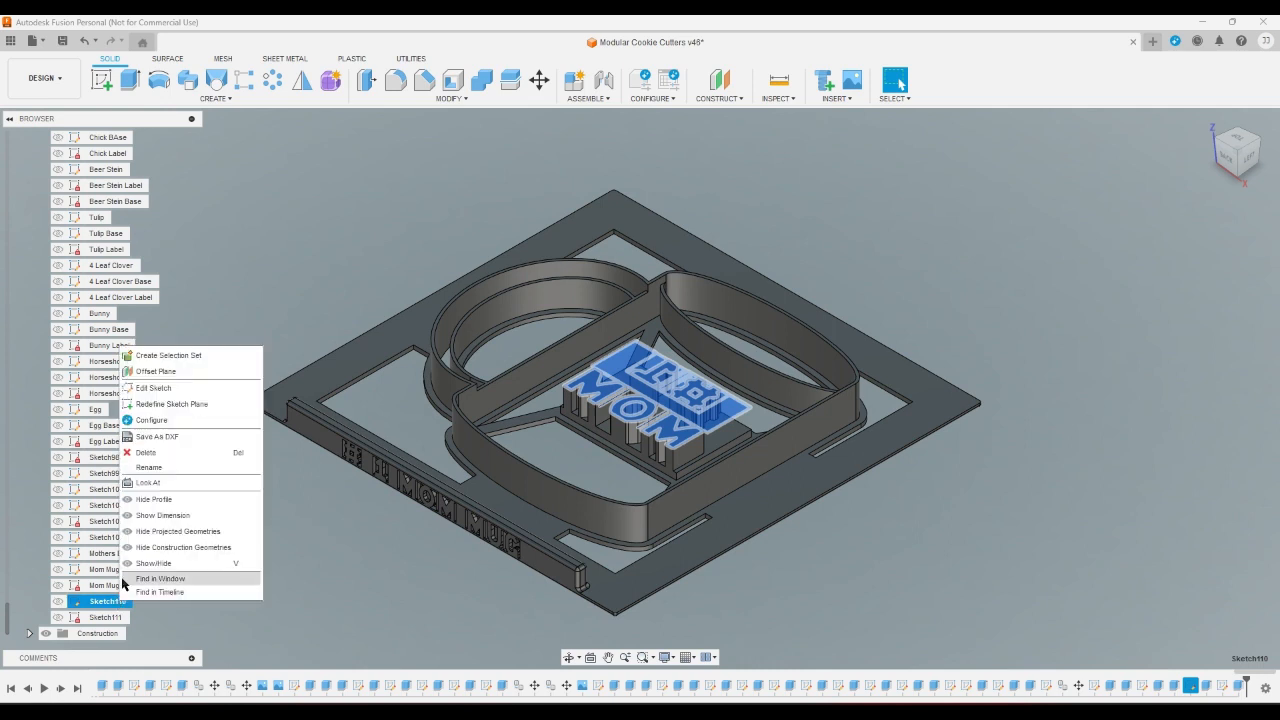
left_click(150, 468)
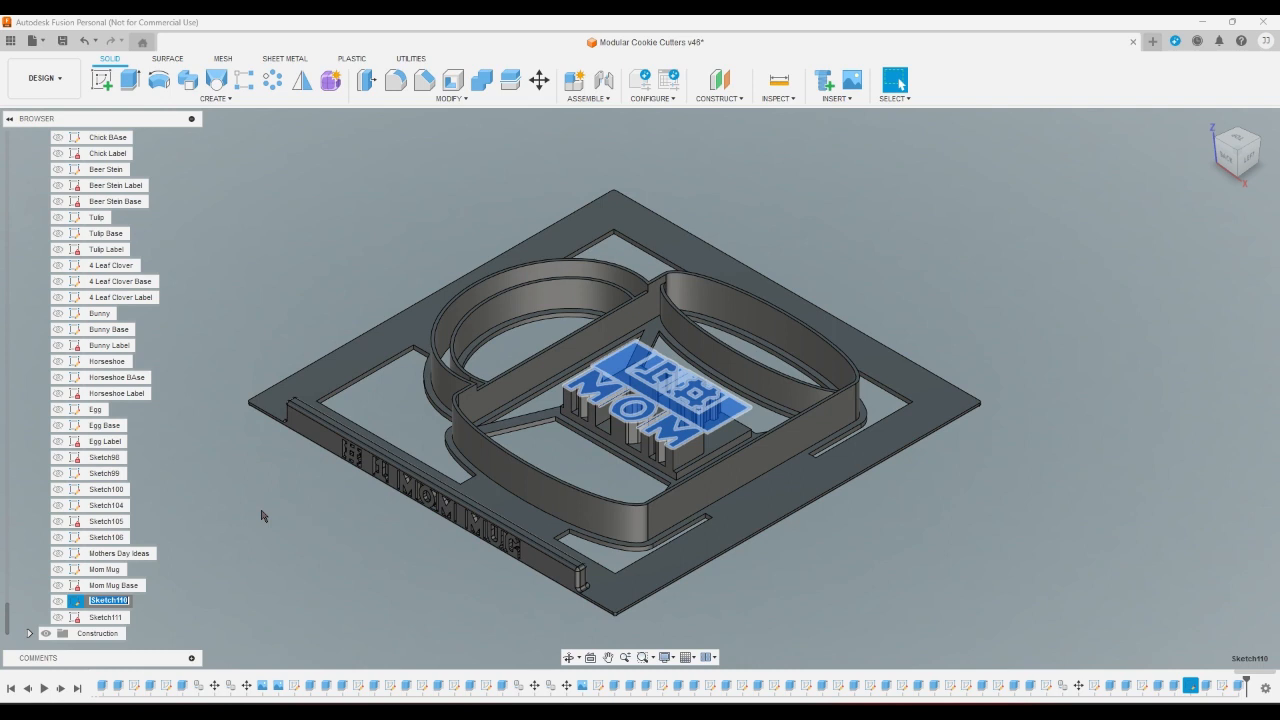
type("Cleaning Up the Letters")
key("Return")
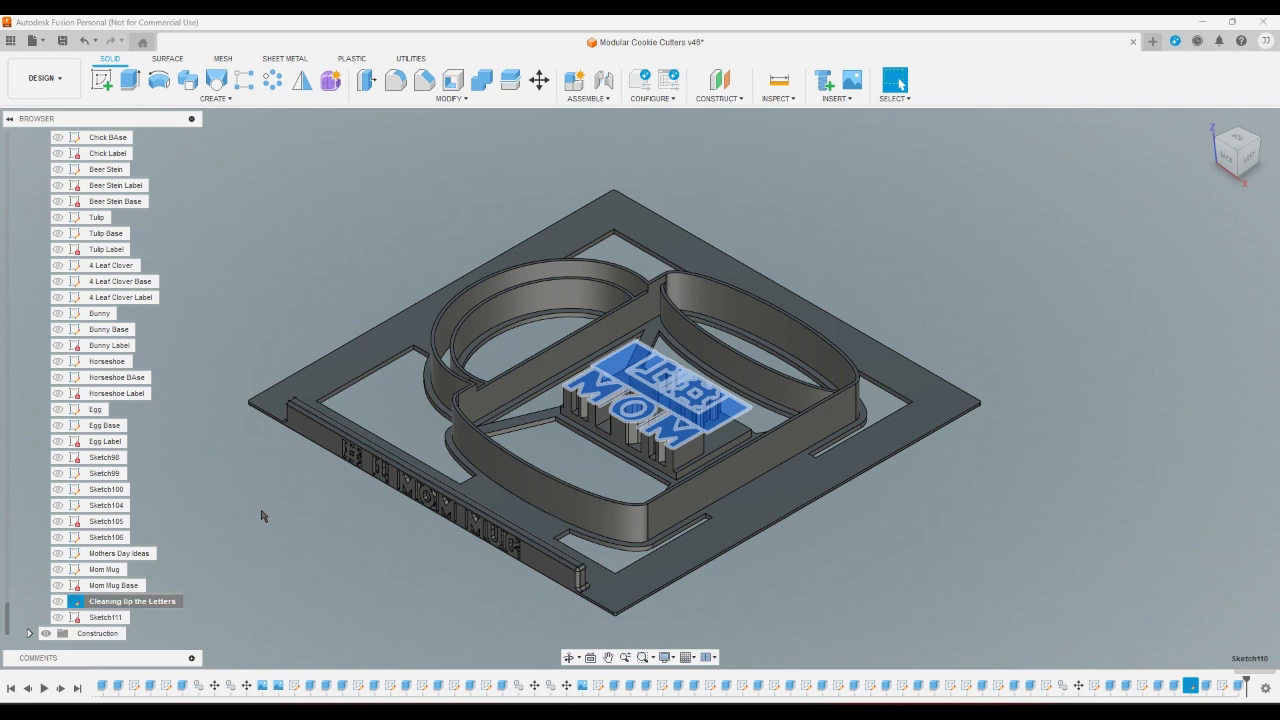
Examine the raised "# 1 MOM" characters inside the mug up close, including the top face of the "O"
left_click(262, 516)
scroll(640, 412, "up", 2)
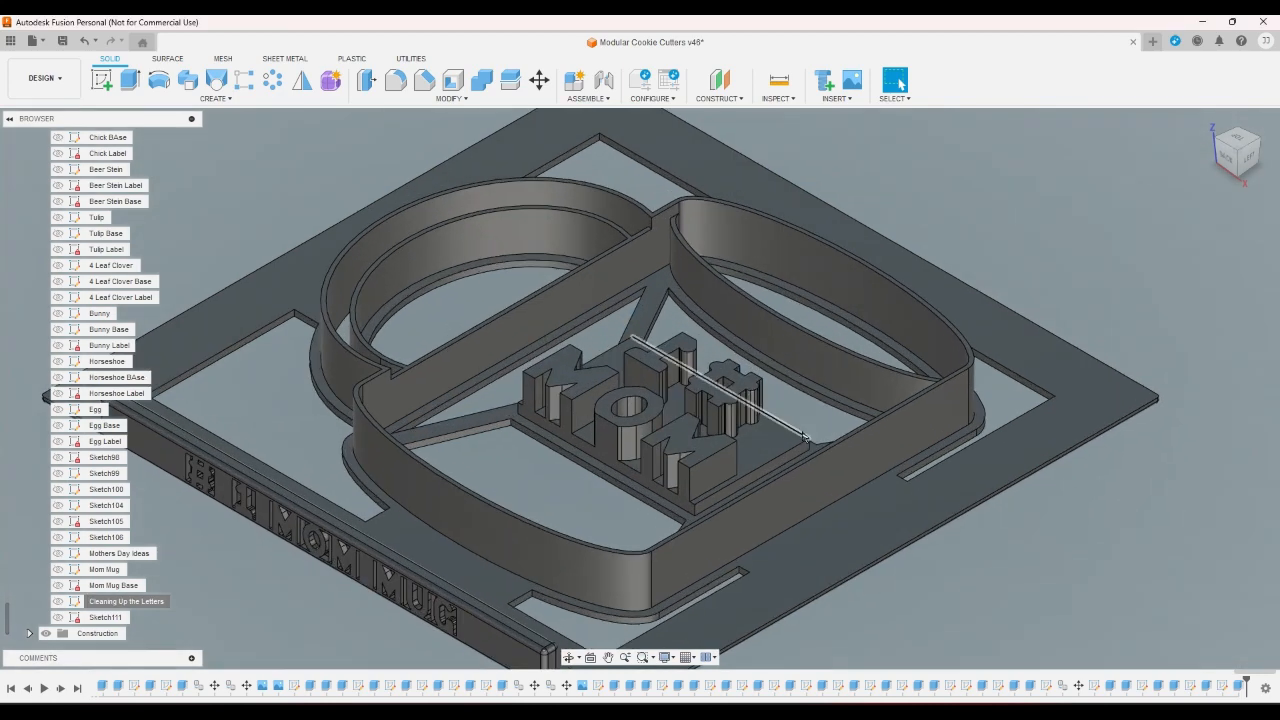
scroll(736, 388, "up", 3)
scroll(736, 388, "down", 3)
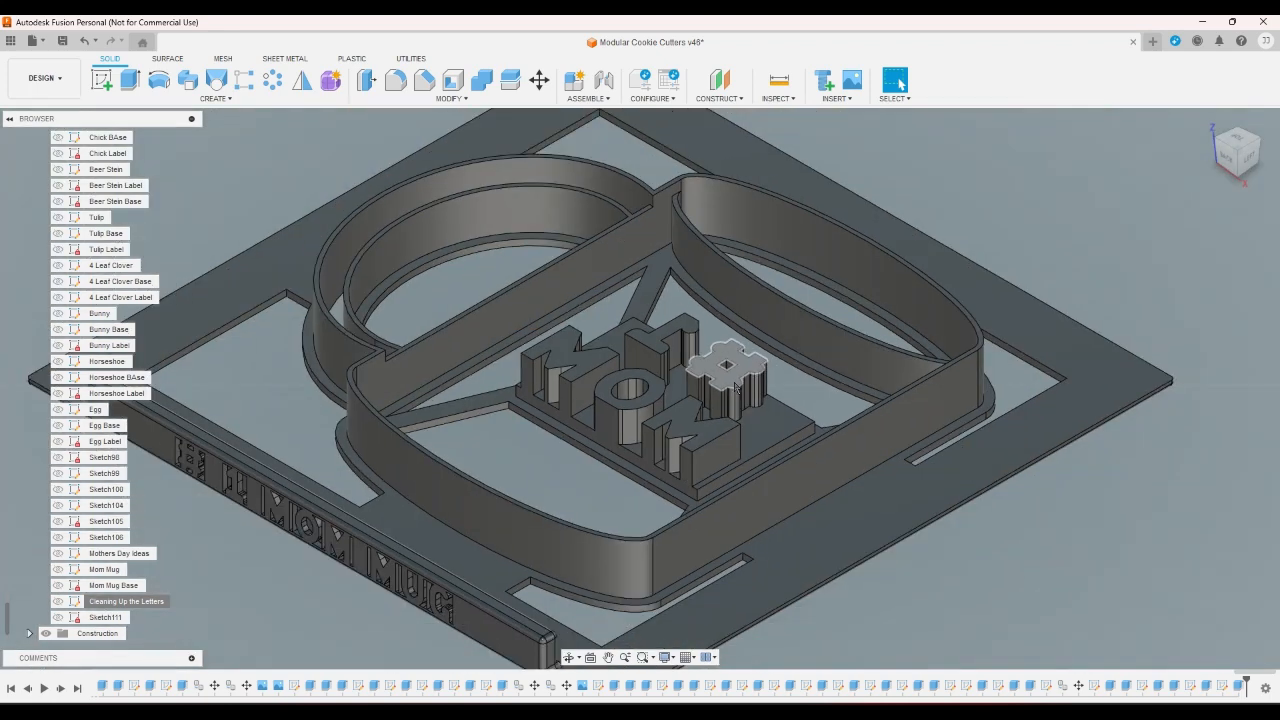
scroll(688, 390, "up", 5)
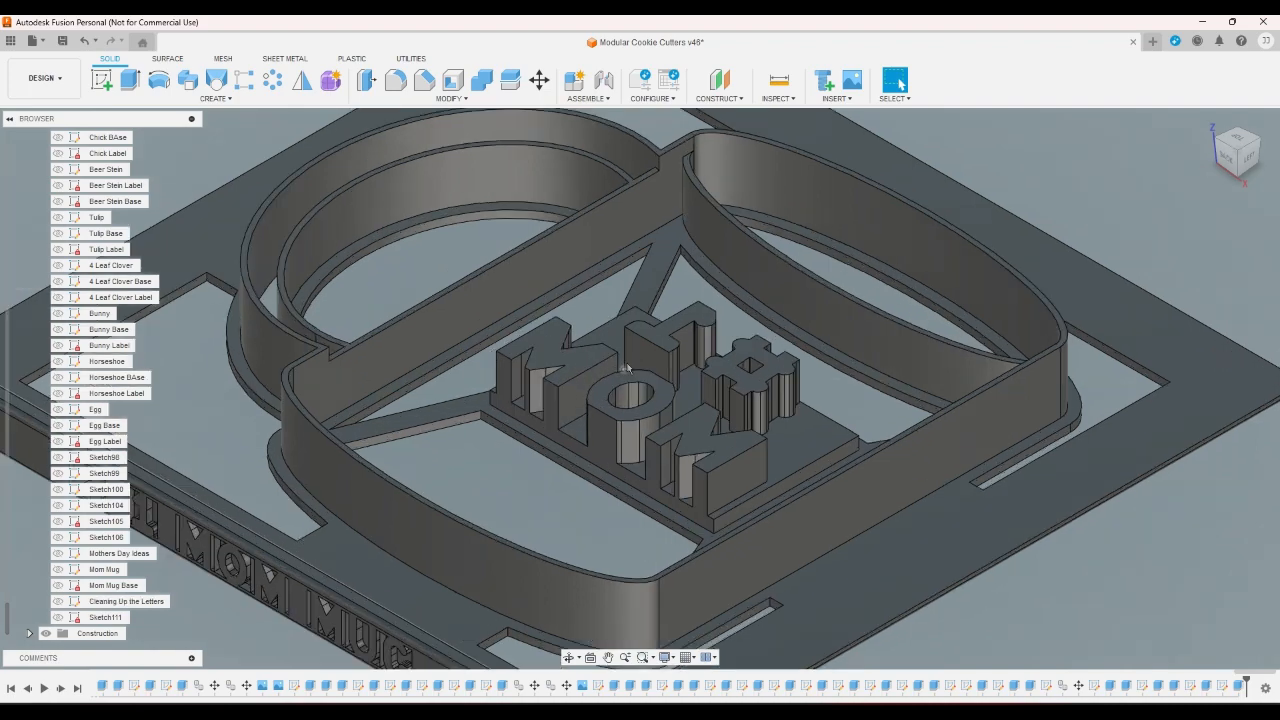
scroll(688, 391, "up", 1)
left_click(678, 404)
scroll(678, 404, "down", 5)
scroll(678, 404, "up", 3)
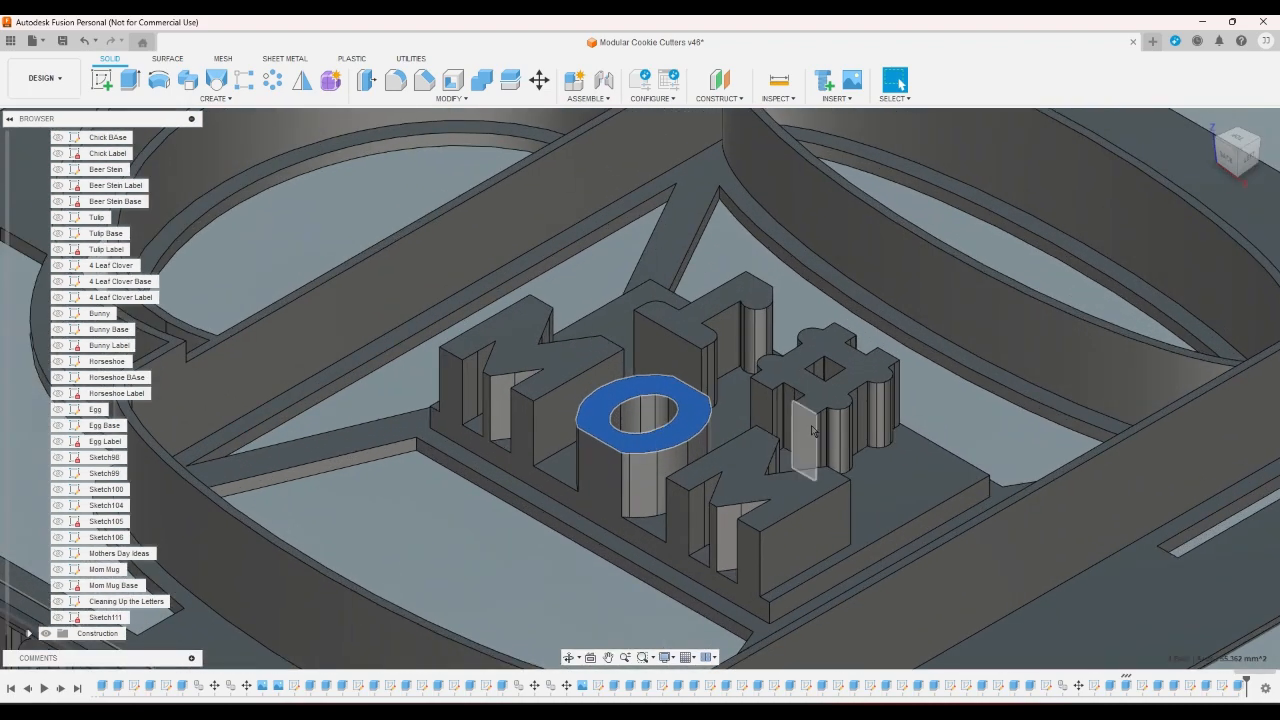
scroll(724, 396, "down", 5)
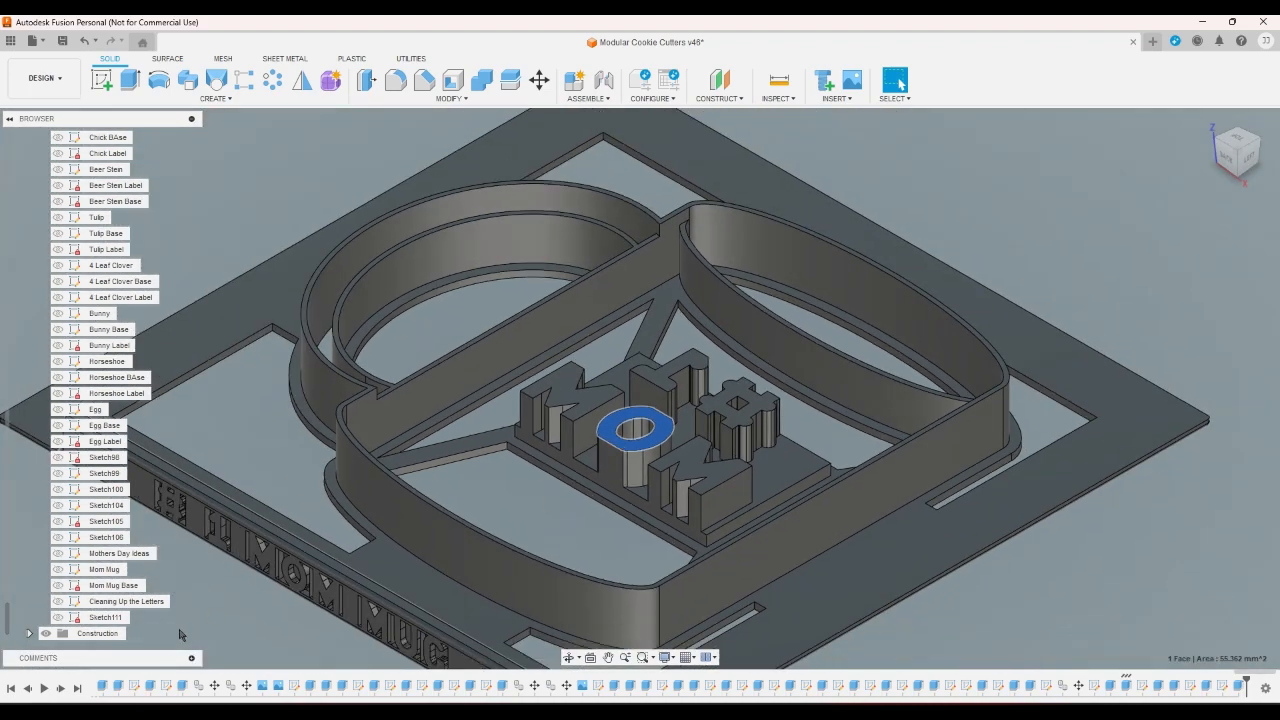
Rename the rail text sketch as "Mom Mug Label"
right_click(120, 620)
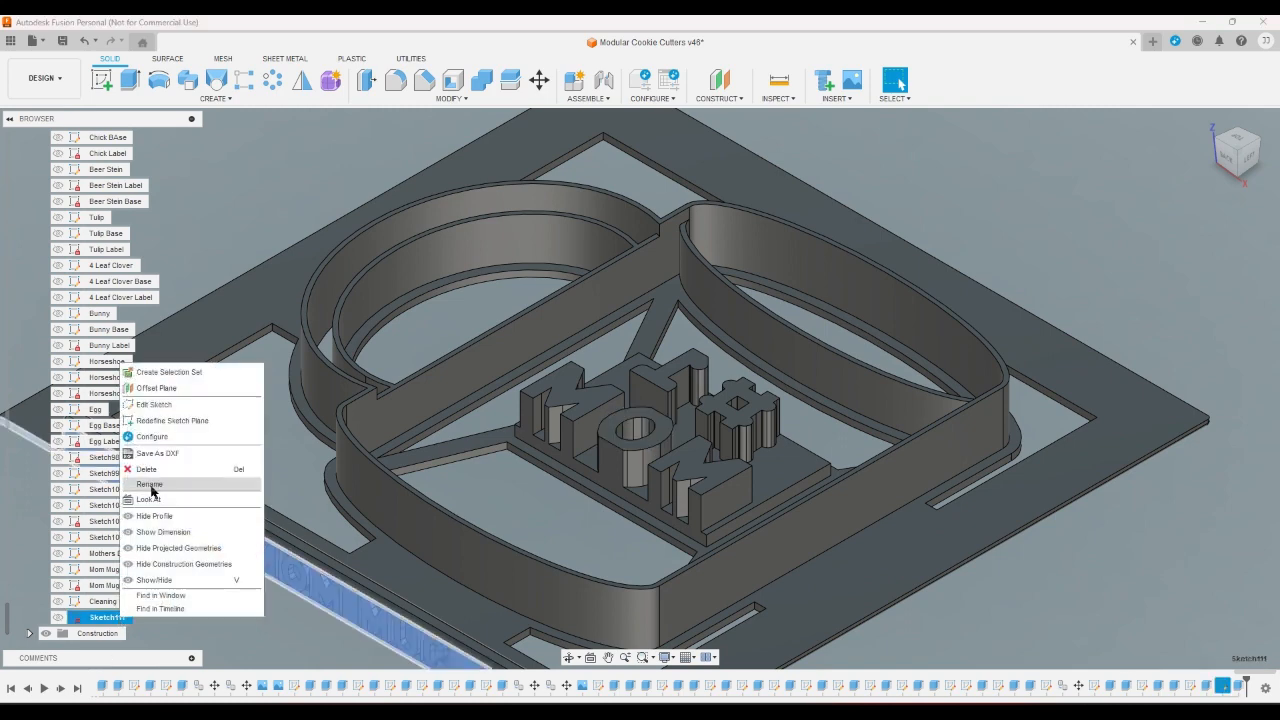
left_click(185, 488)
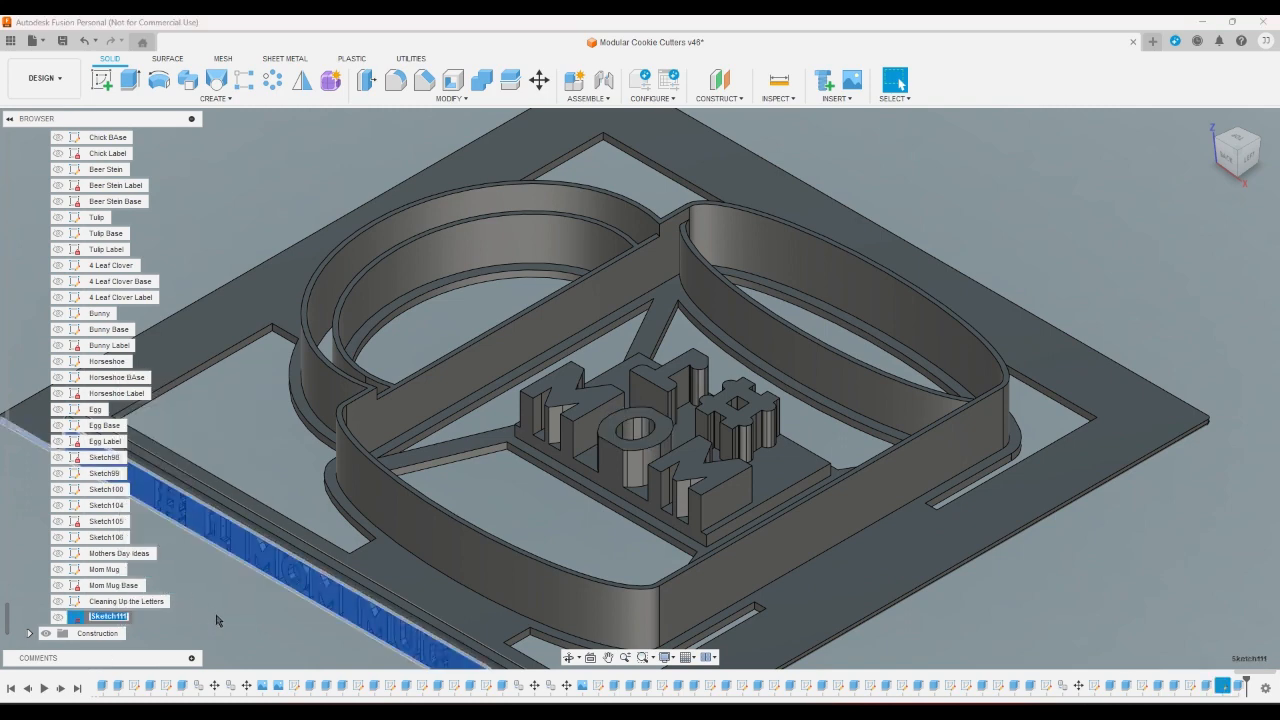
type("Mom Mug Label")
key("Return")
Change the letter cleanup sketch's name to "Cleaning Up Mom Mug Letters"
right_click(143, 602)
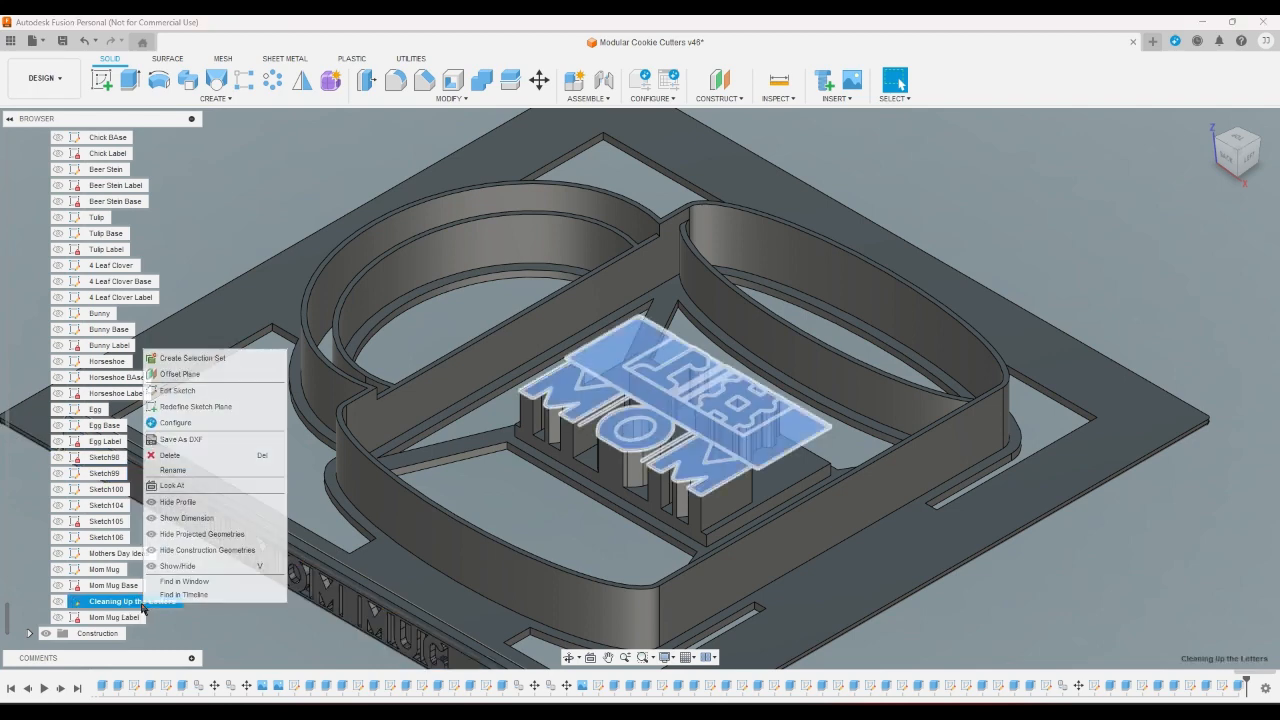
left_click(193, 470)
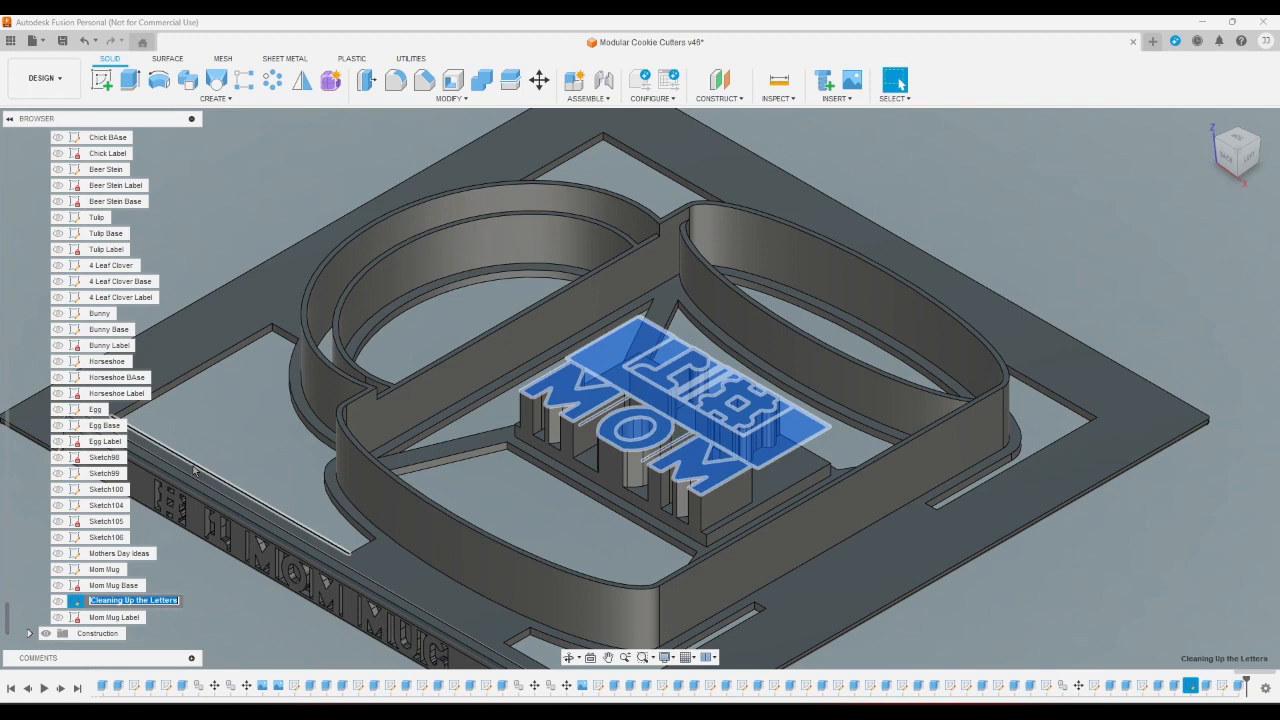
key("End")
key("BackSpace")
key("BackSpace")
key("BackSpace")
key("BackSpace")
key("BackSpace")
key("BackSpace")
key("BackSpace")
key("BackSpace")
key("BackSpace")
key("BackSpace")
type("M")
type("om Mug Letters")
key("Return")
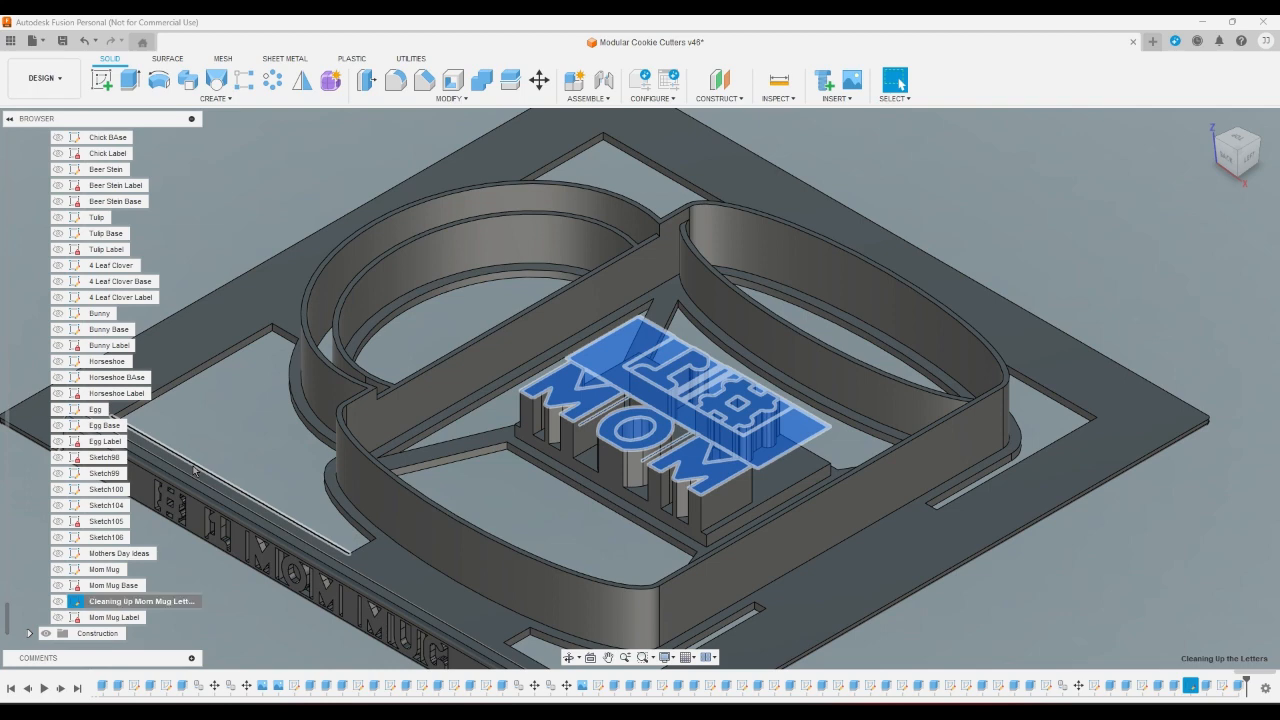
left_click(228, 463)
Inspect the engraved rail label from the back, checking the shapes of the "#" and "1" against the other letters
scroll(228, 463, "down", 3)
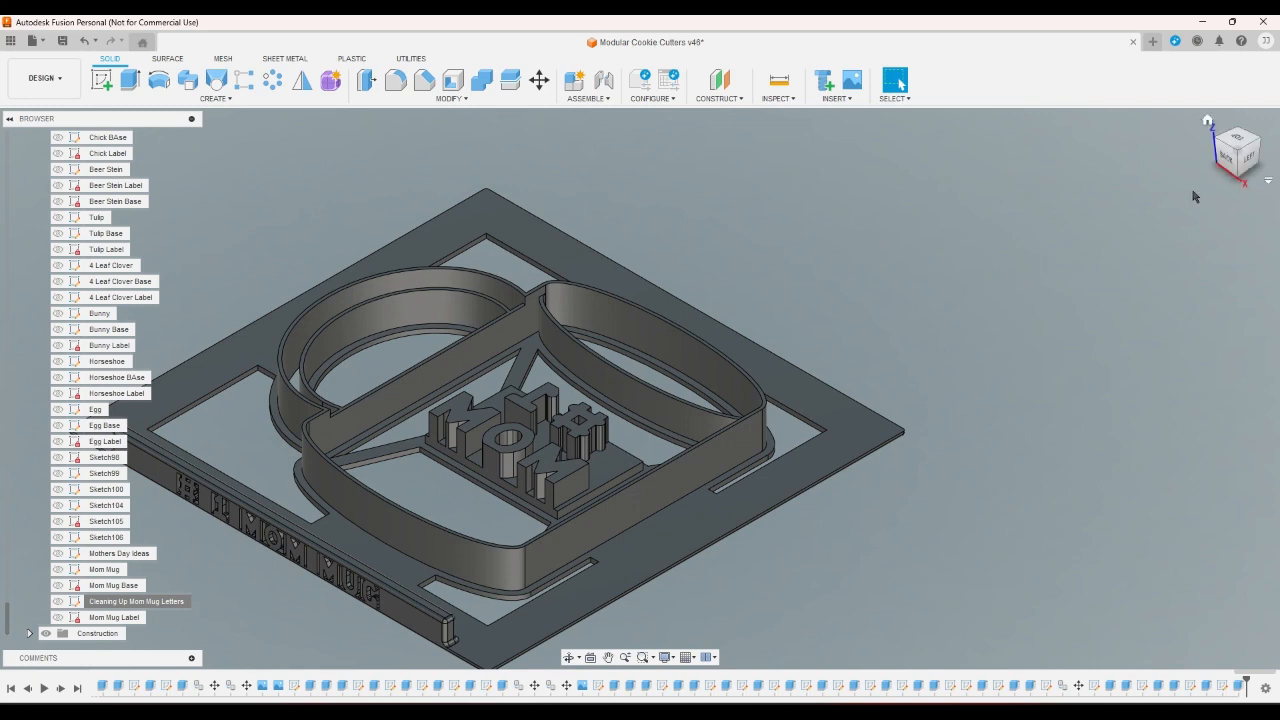
left_click(1243, 160)
left_click(1245, 156)
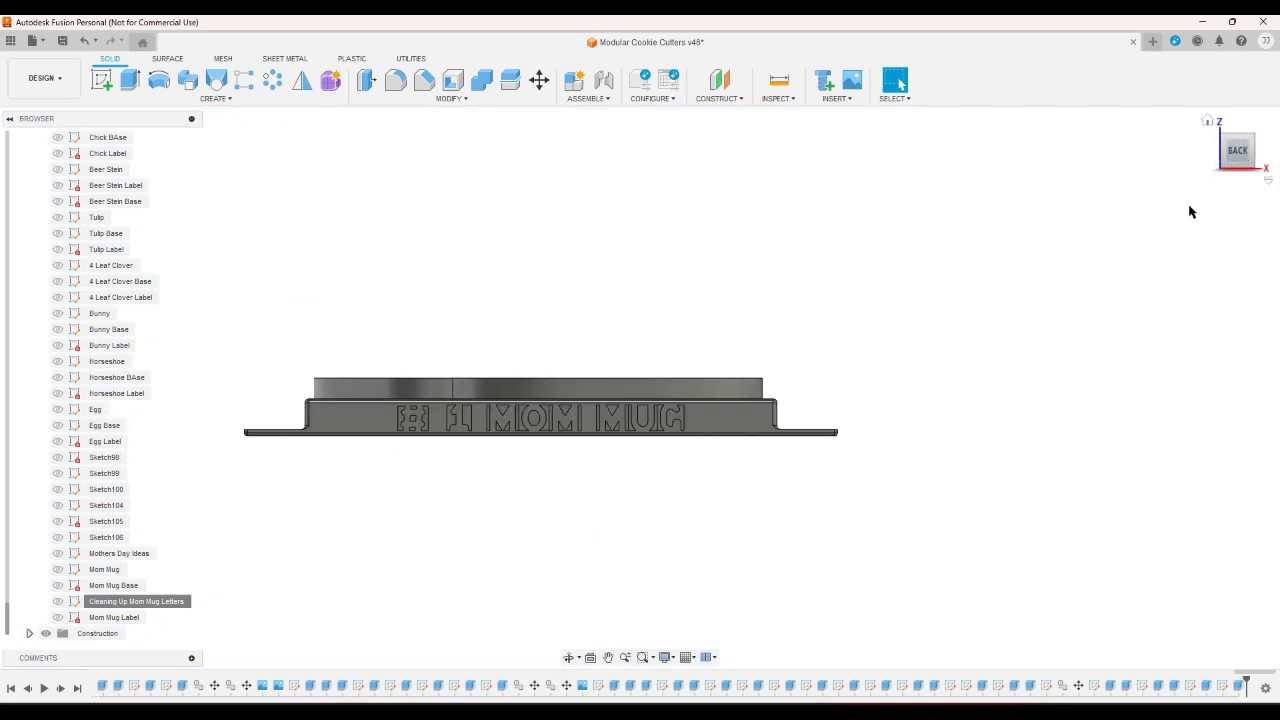
scroll(444, 476, "up", 2)
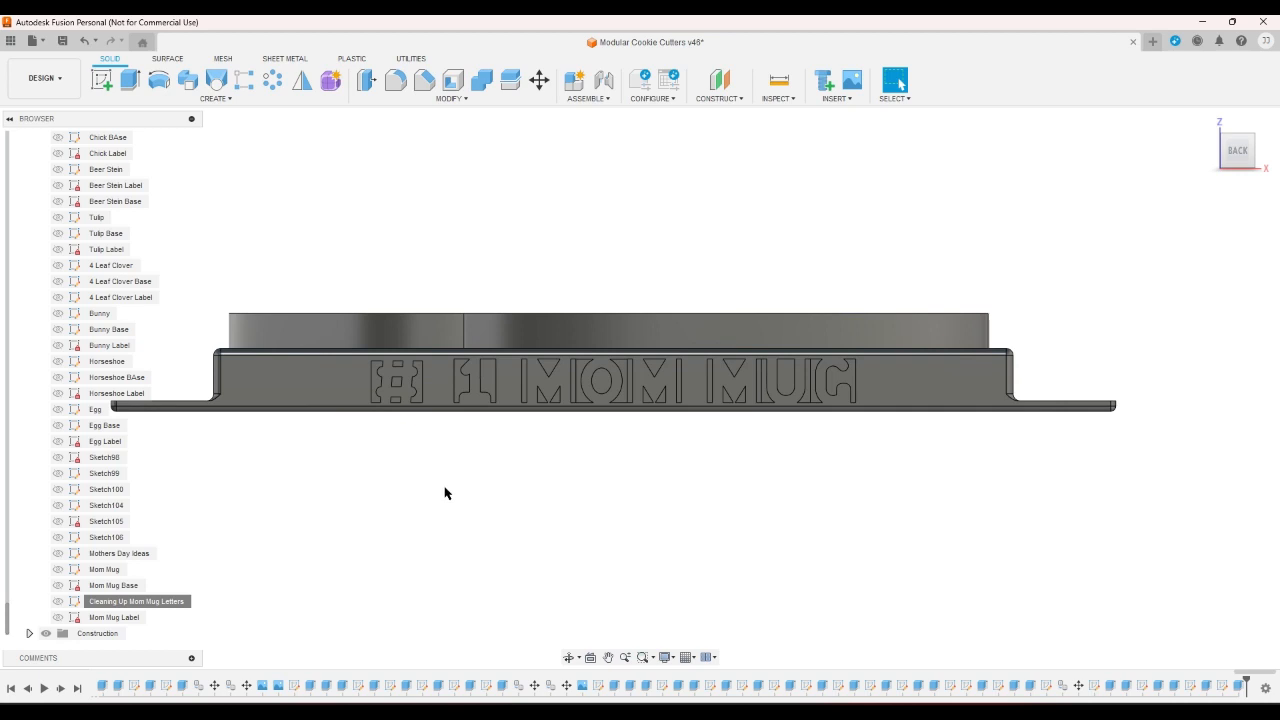
scroll(405, 400, "up", 5)
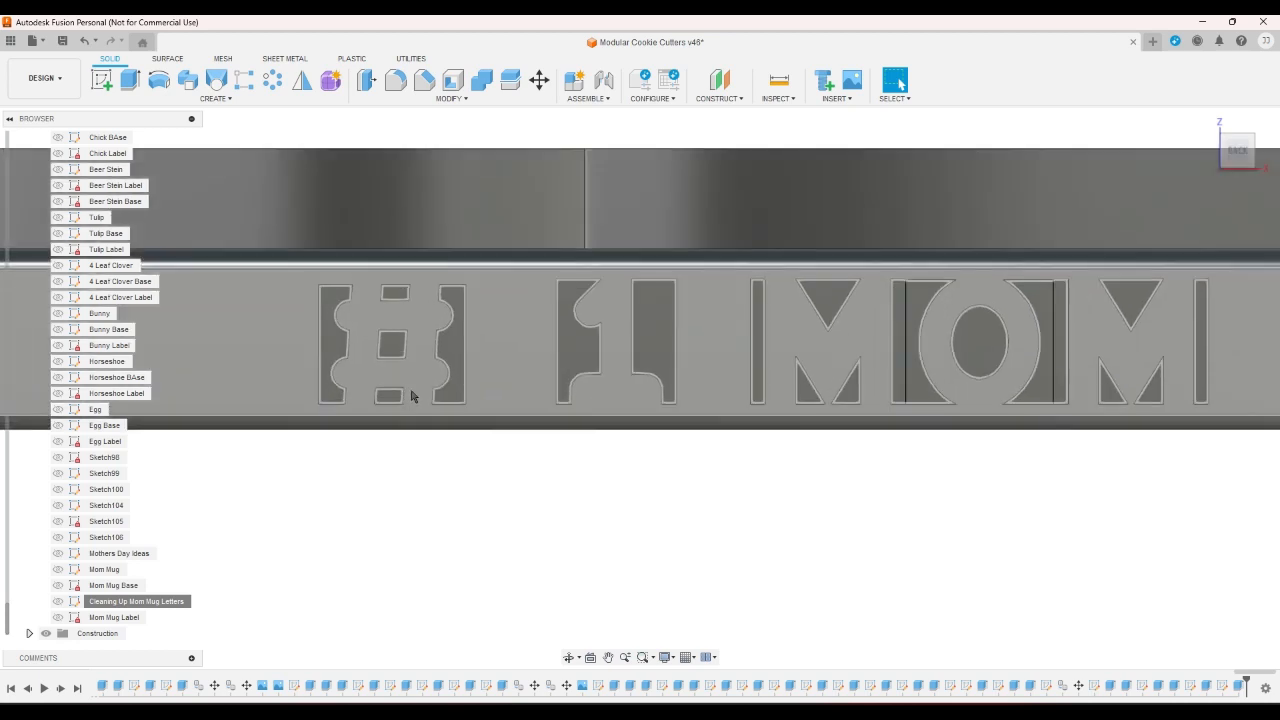
scroll(412, 392, "down", 2)
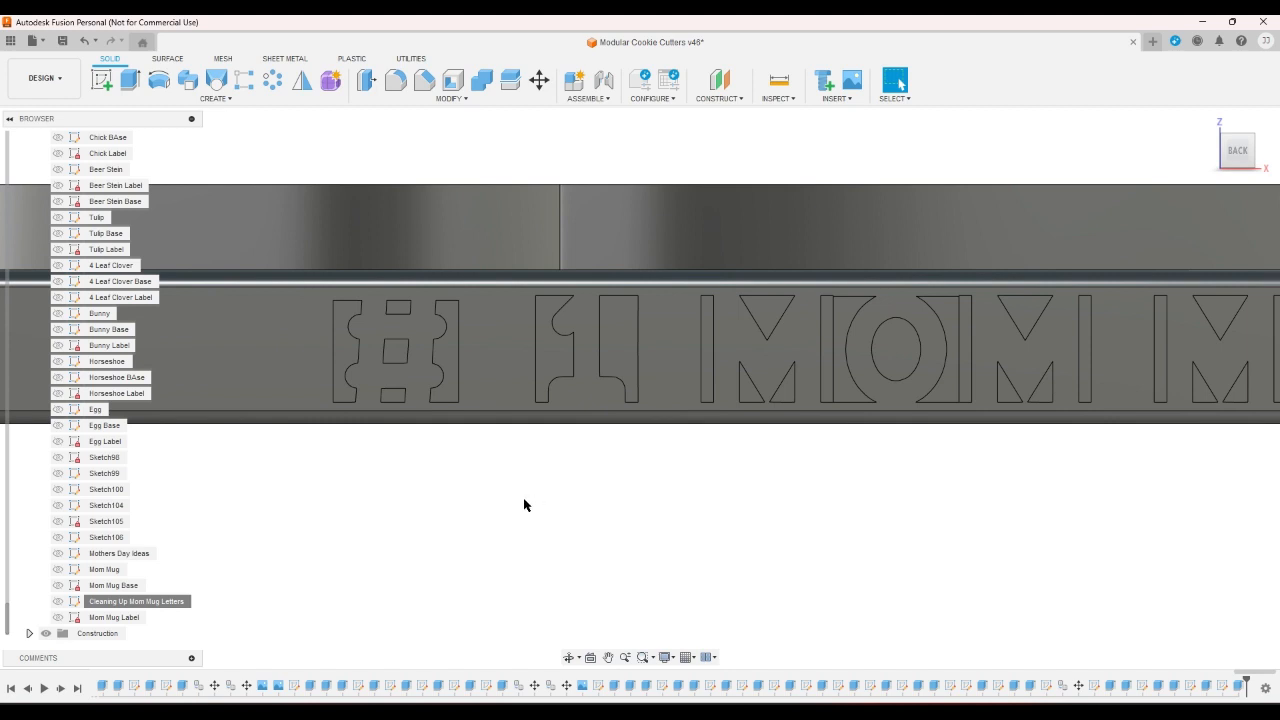
scroll(460, 511, "down", 2)
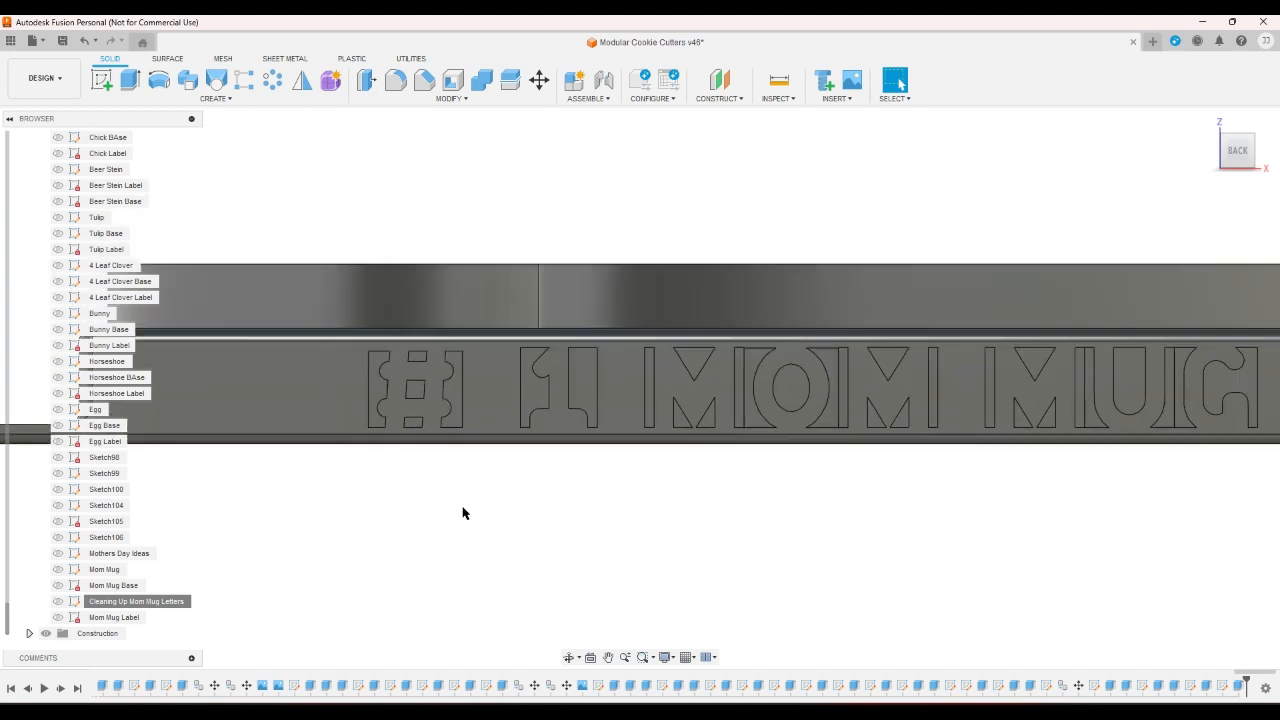
scroll(460, 511, "up", 4)
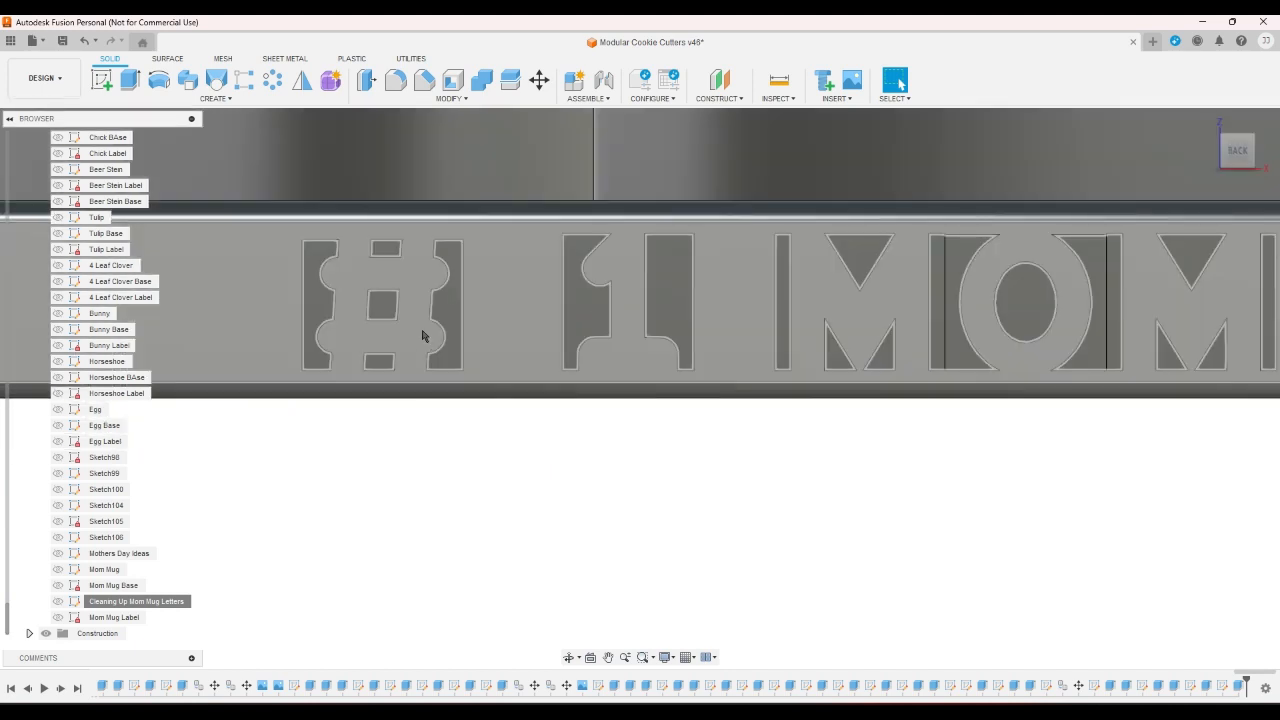
scroll(420, 571, "down", 3)
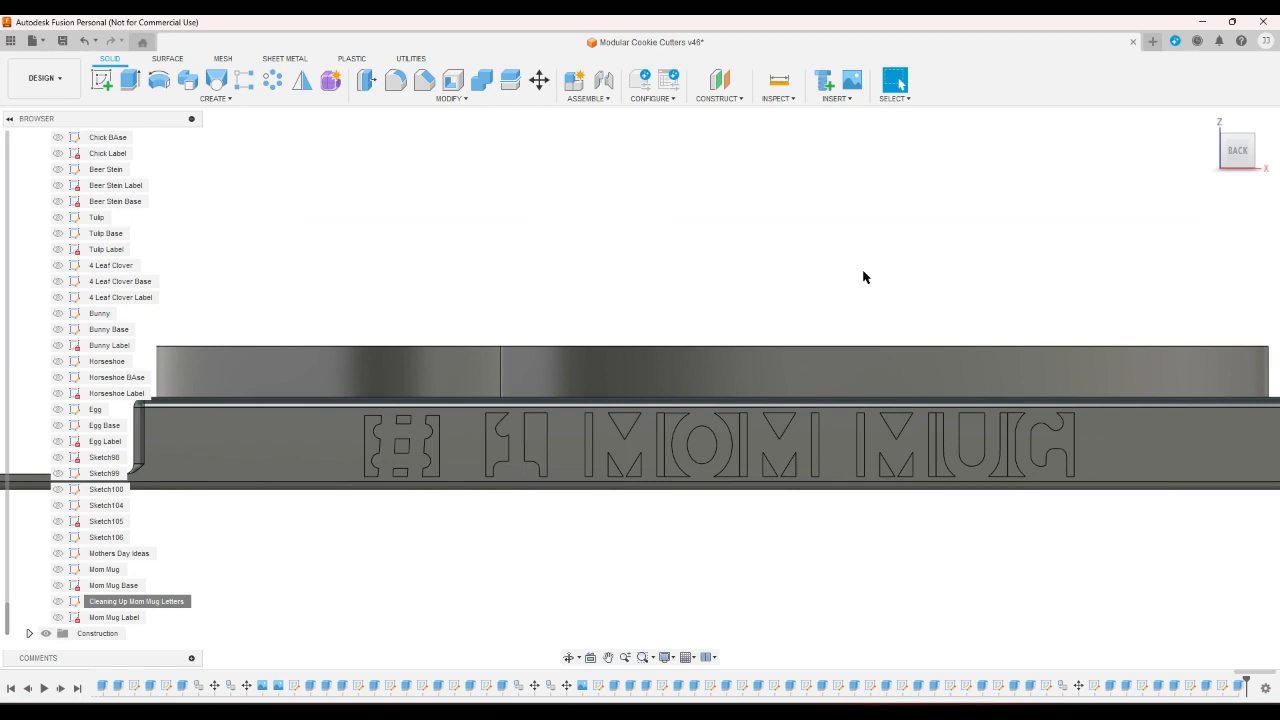
left_click(1206, 123)
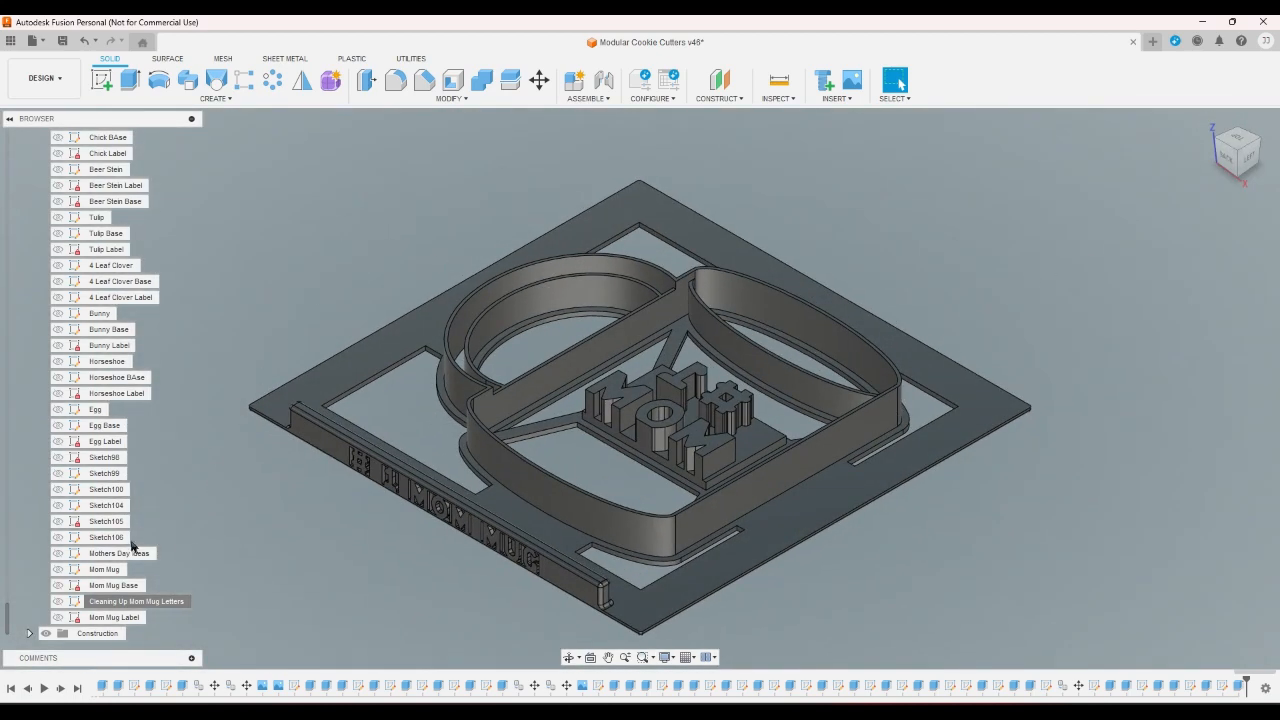
Rename the finished cutter body "Cutter Base (21)" as "Mom Mug"
left_click_drag(13, 614, 20, 305)
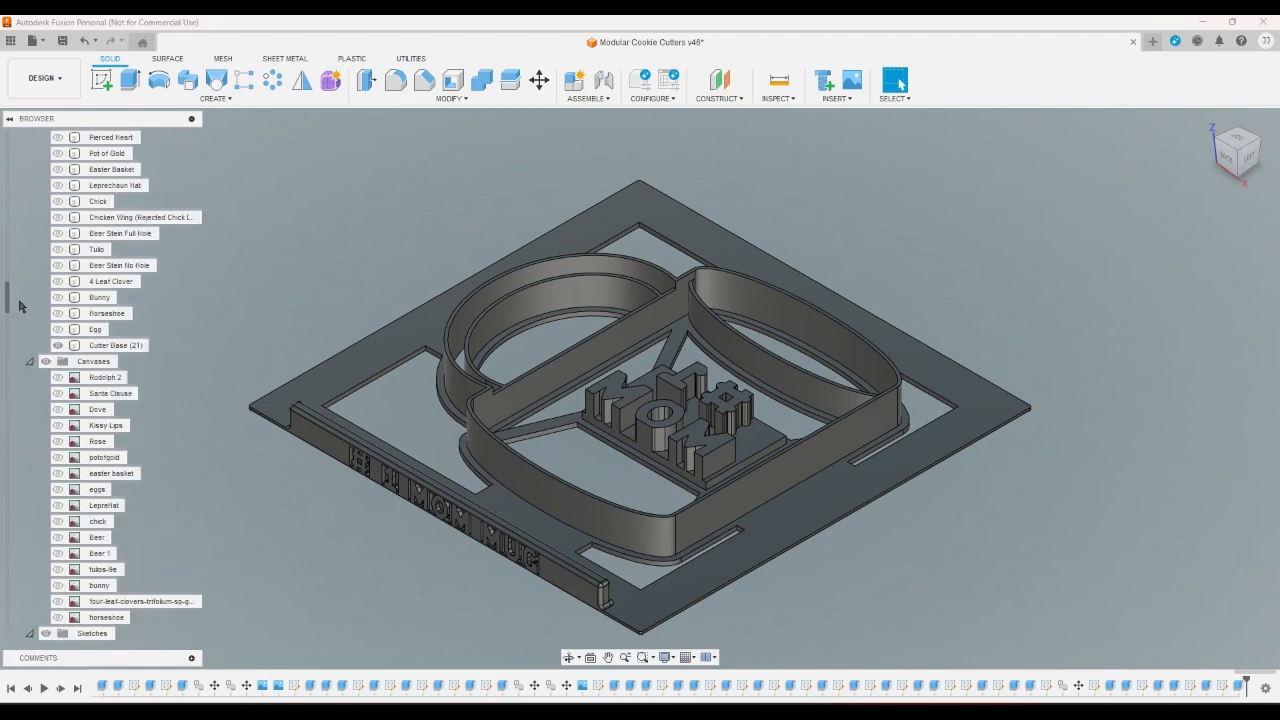
left_click(105, 345)
right_click(105, 345)
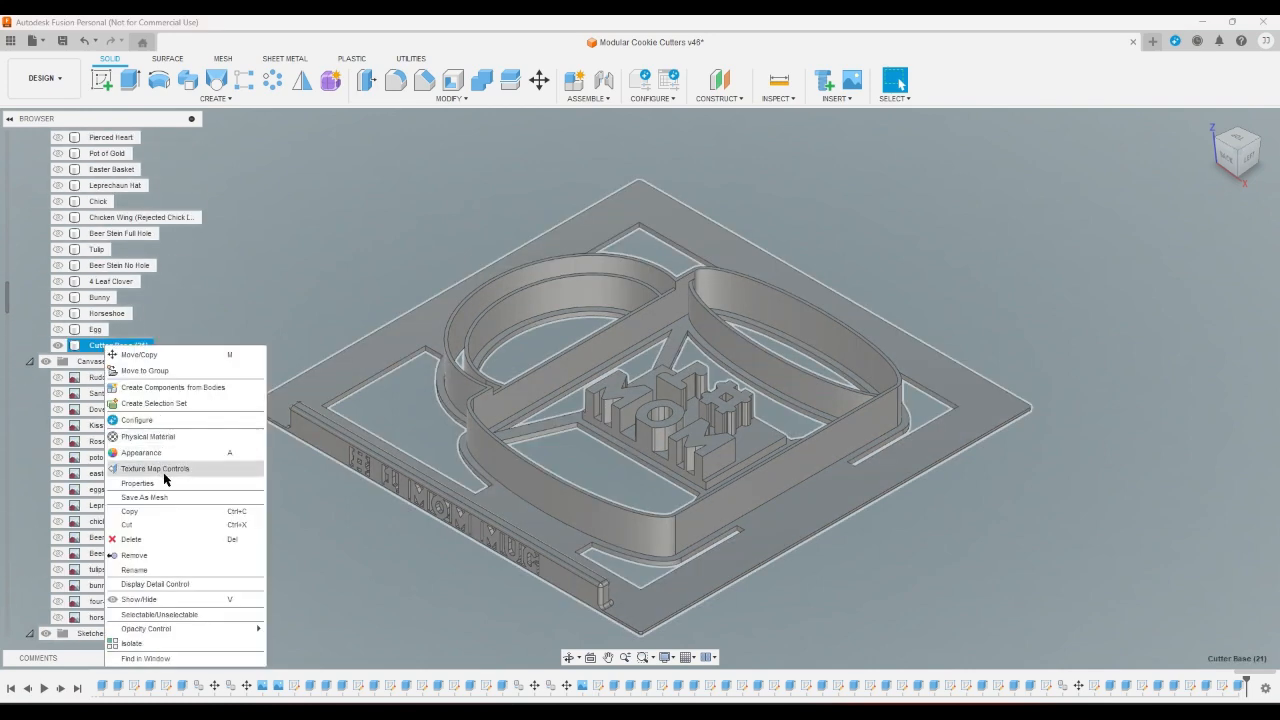
left_click(160, 570)
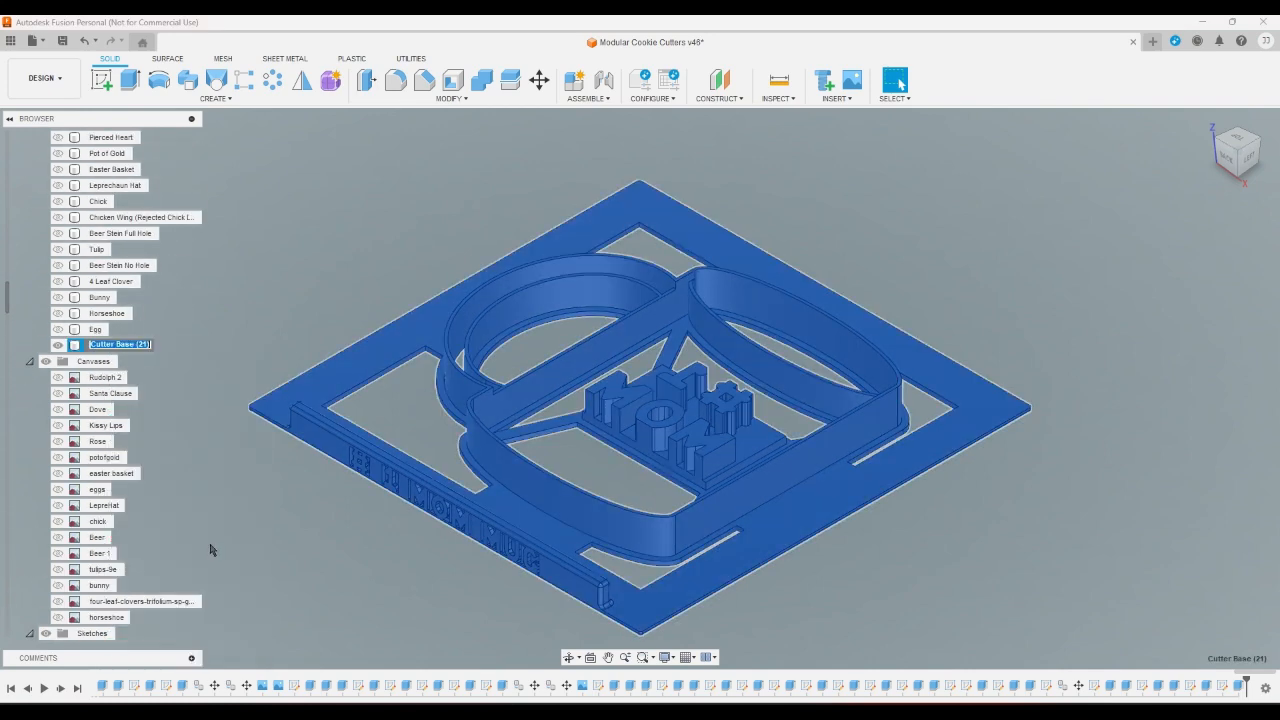
type("Mom Mug")
key("Return")
Set up a mesh export of the Mom Mug body in 3MF format with Medium refinement and the mesh preview enabled
right_click(117, 348)
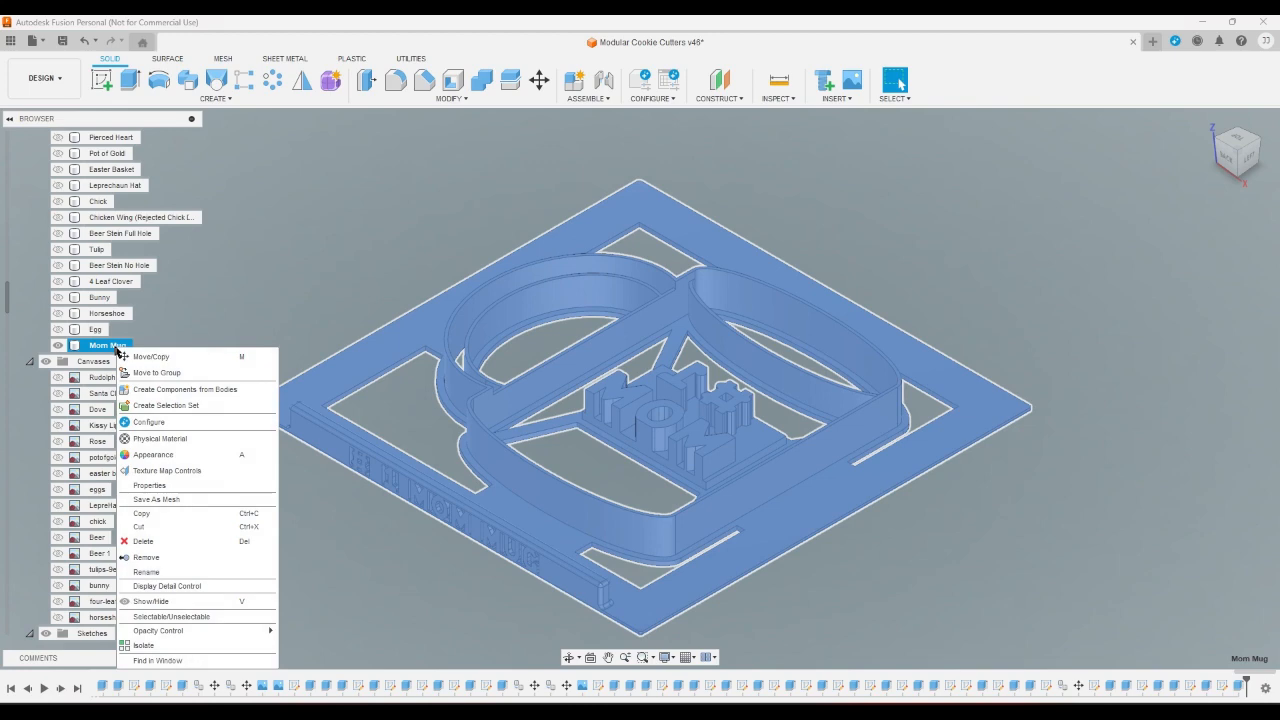
left_click(157, 499)
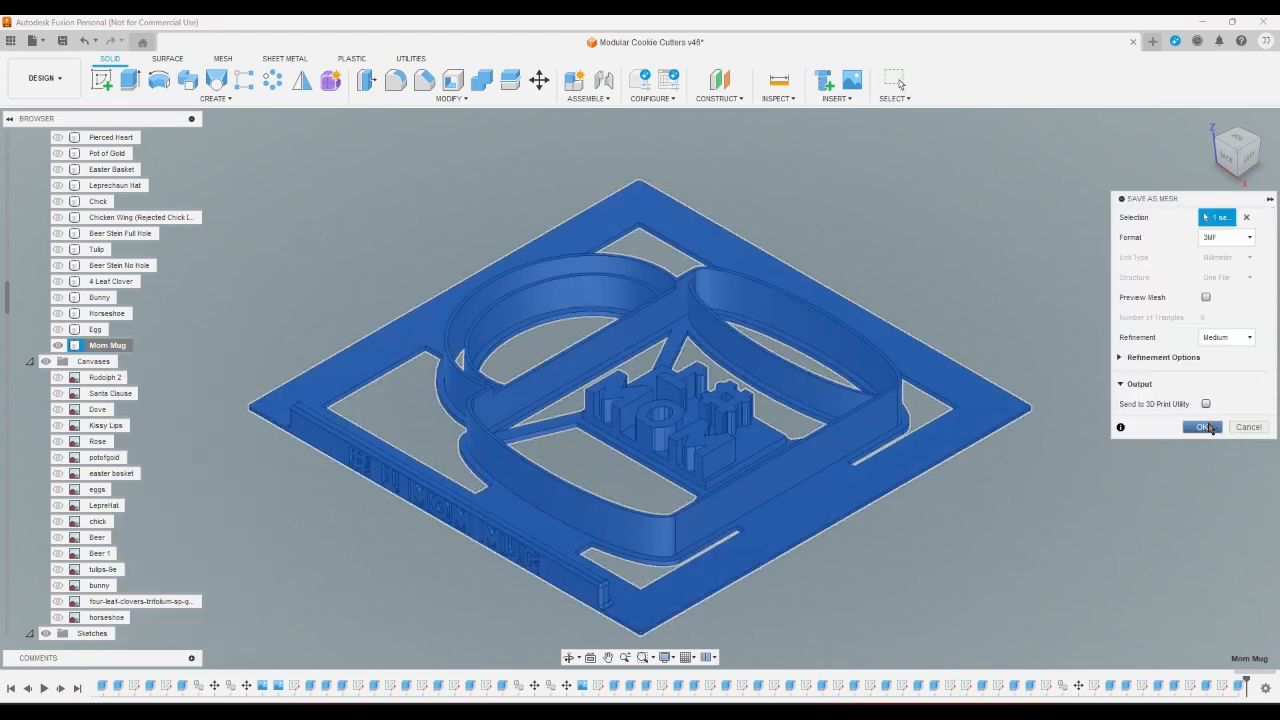
left_click(1206, 297)
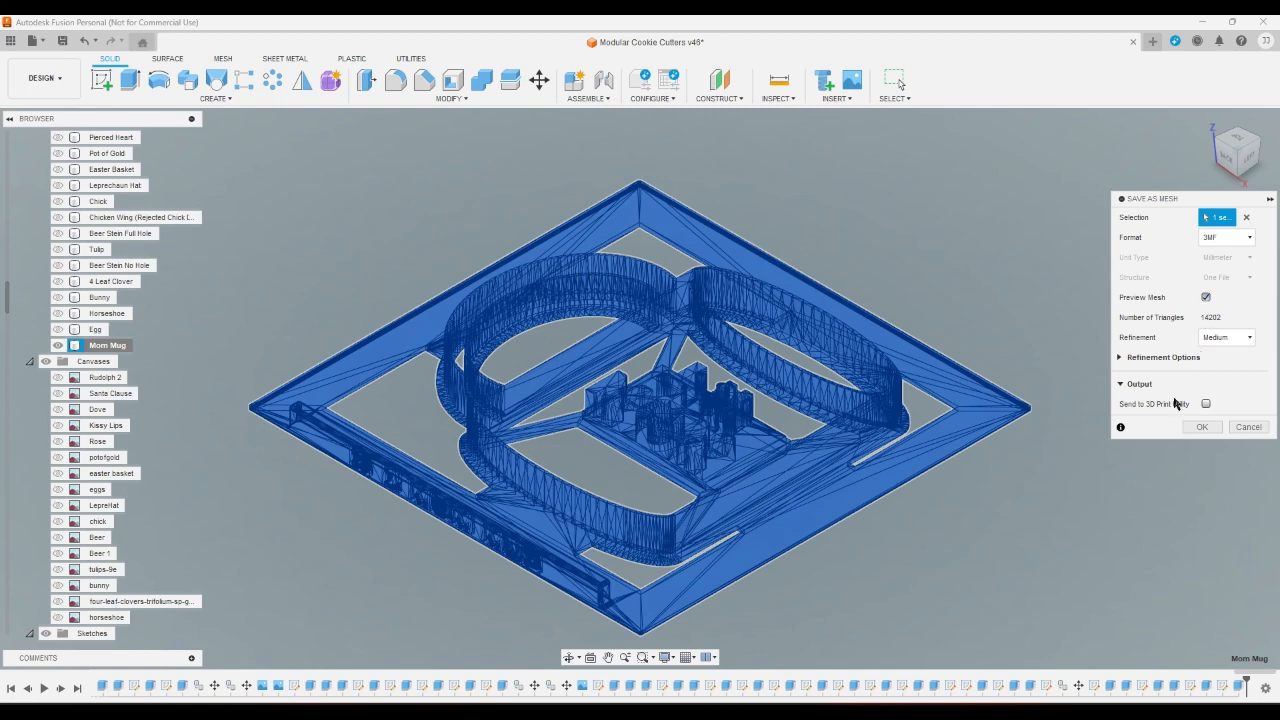
left_click(1202, 427)
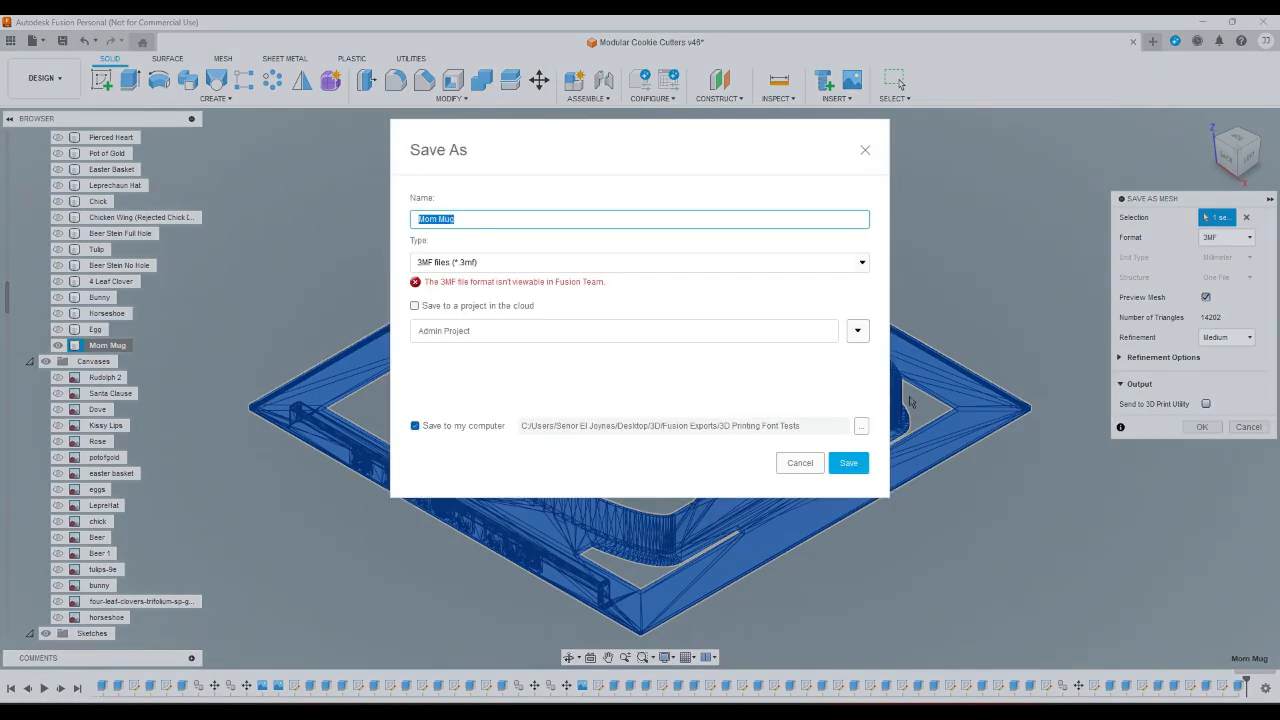
Set the export location to Fusion Exports > Miscelaneous > Modular Cookie Cutters > Cutters
left_click(861, 426)
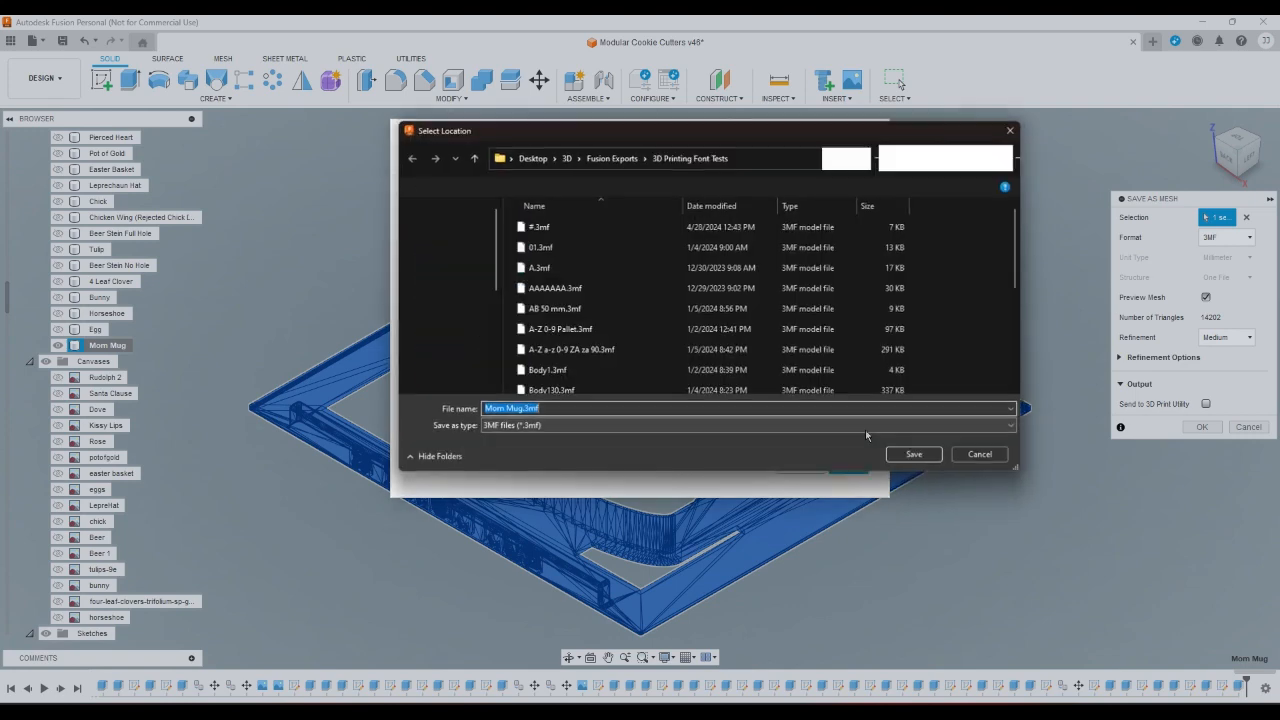
left_click(610, 157)
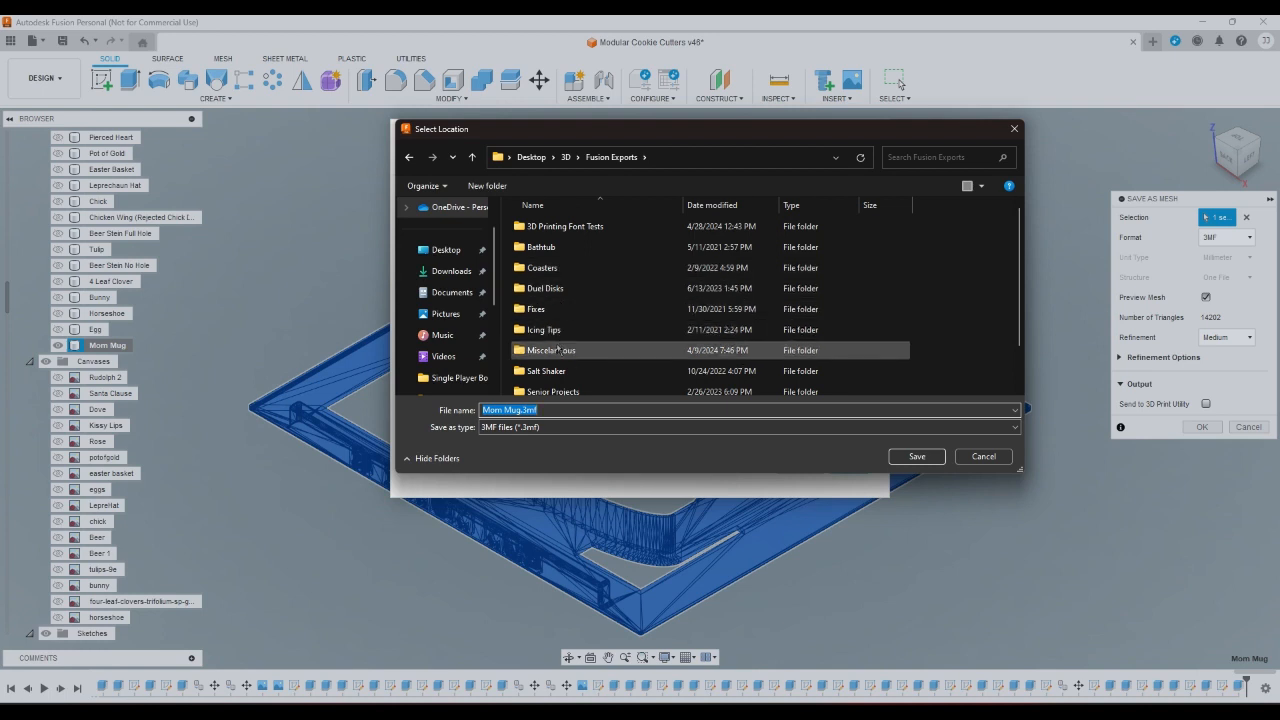
double_click(553, 350)
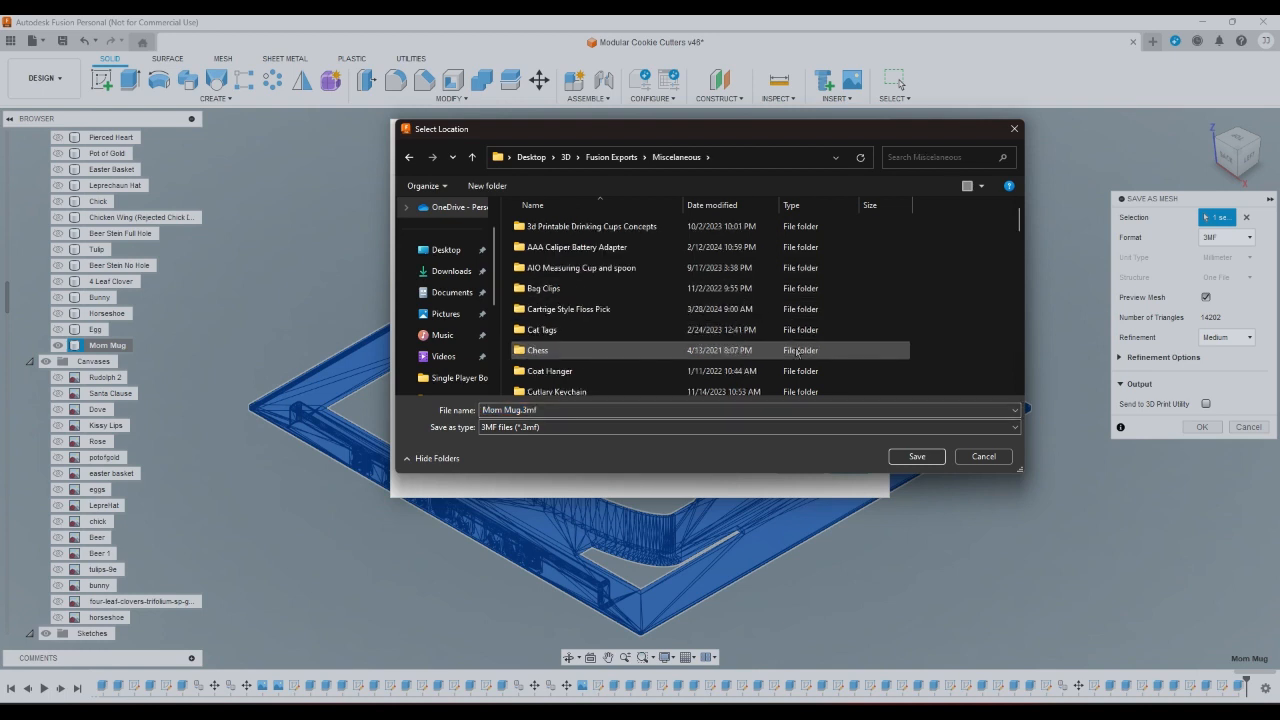
scroll(936, 348, "down", 1)
scroll(936, 350, "down", 5)
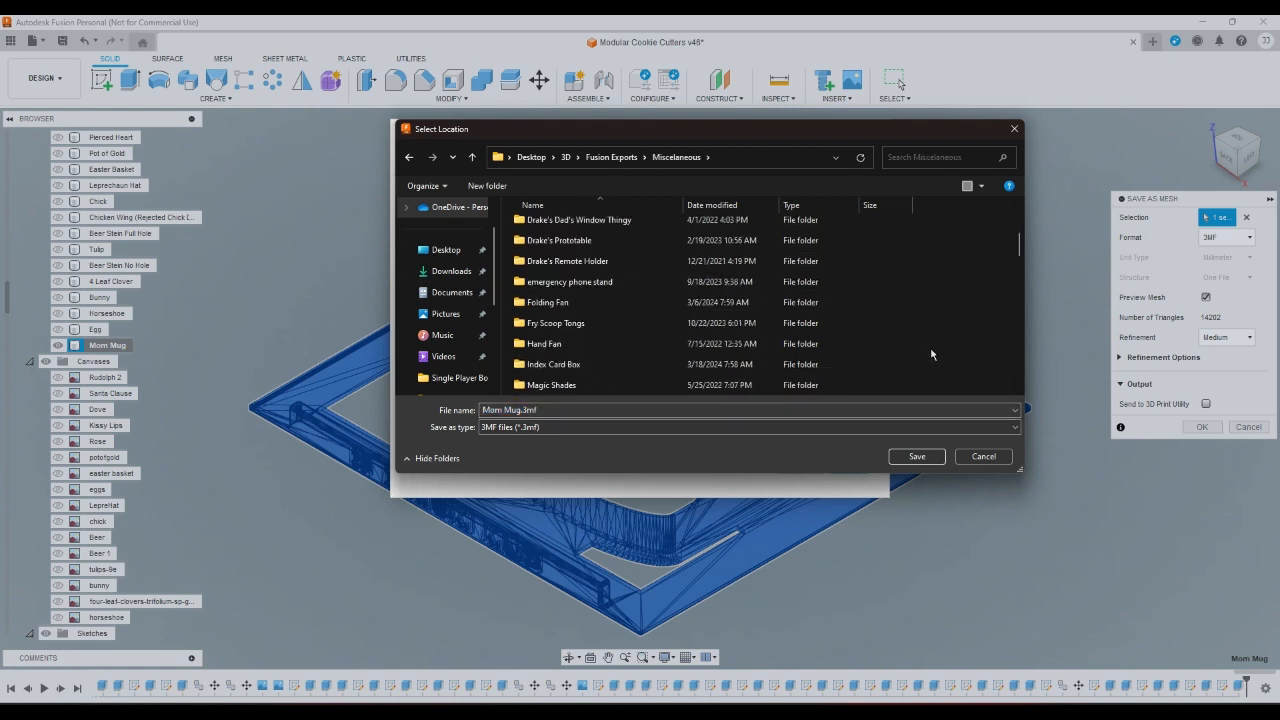
double_click(616, 302)
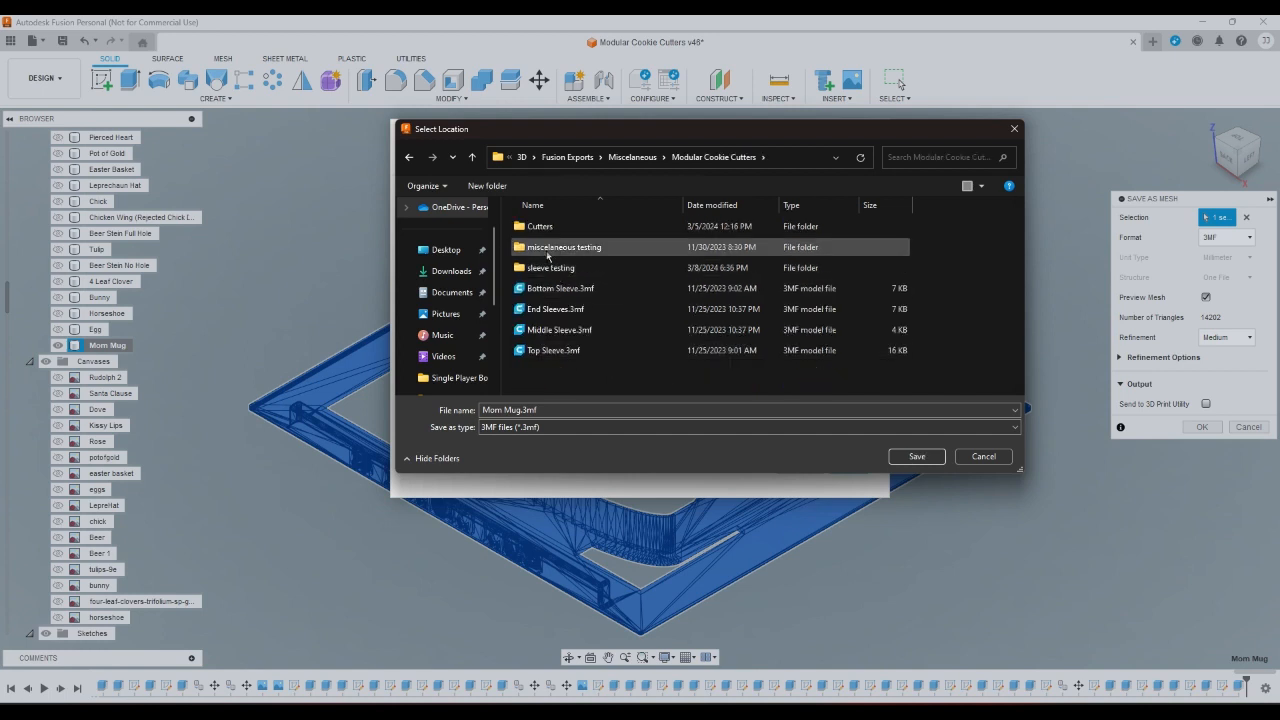
double_click(543, 227)
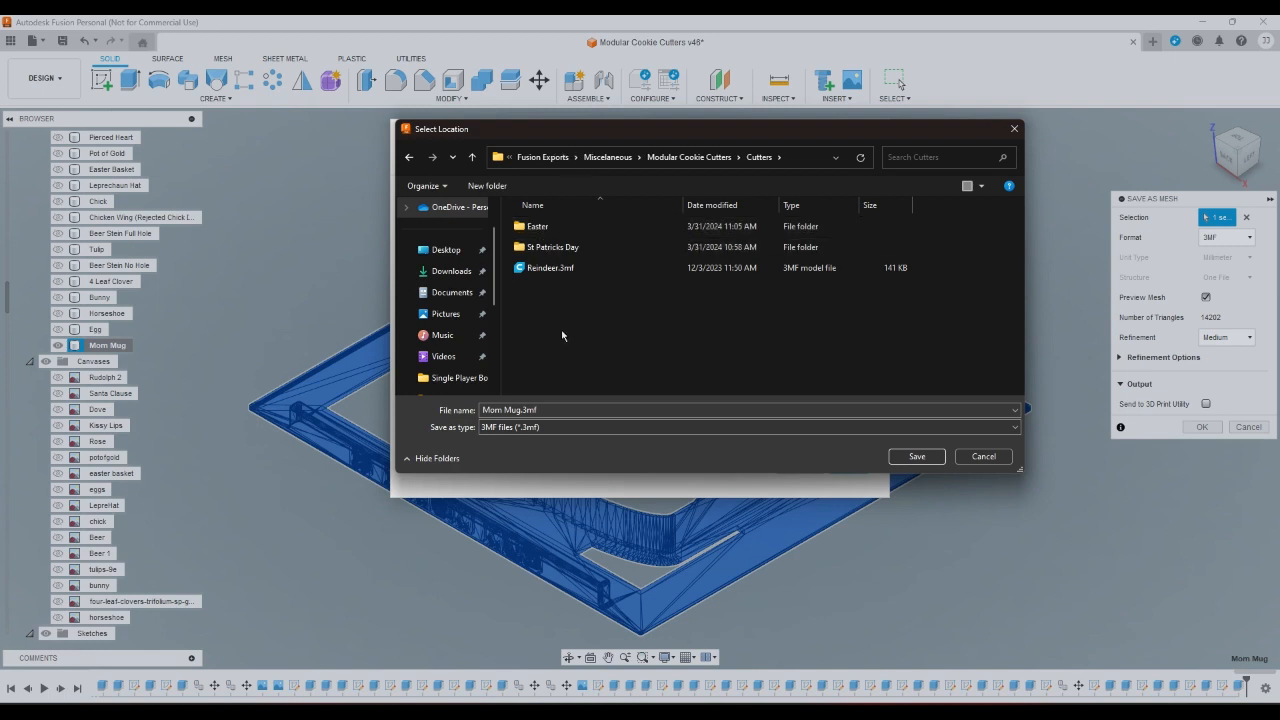
Create a new folder named "Mothers Day" inside the Cutters folder
right_click(562, 336)
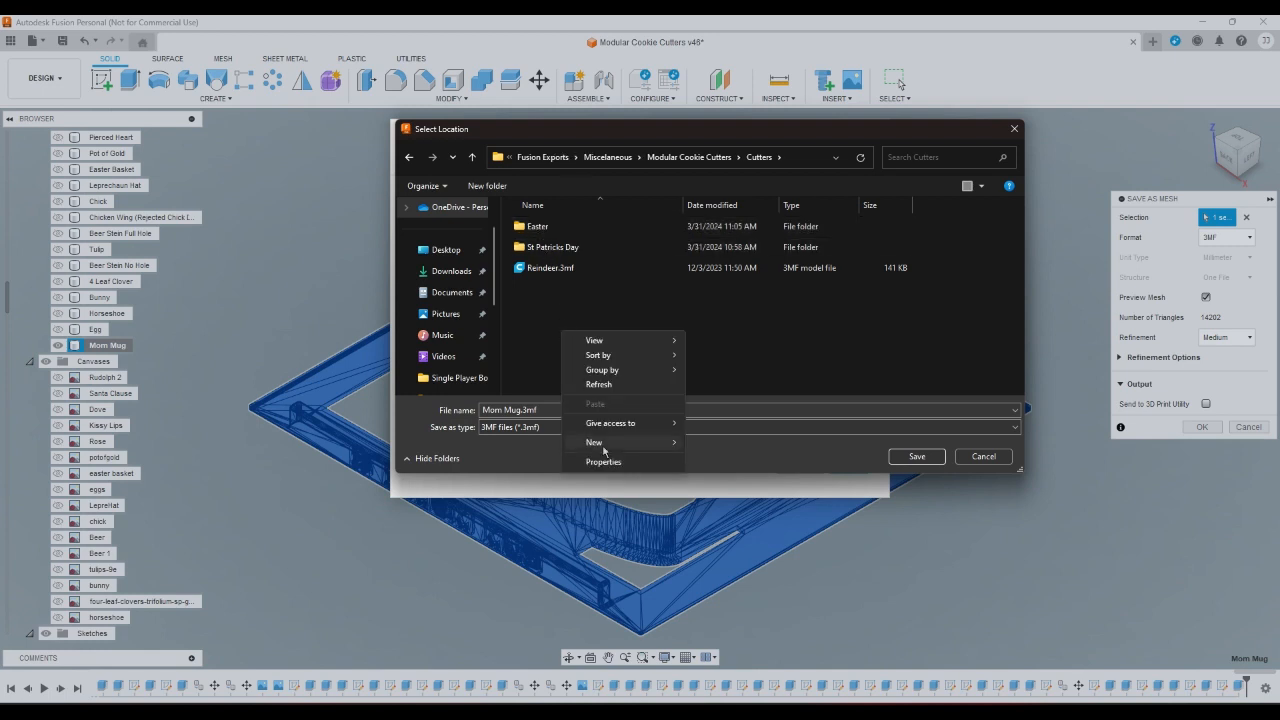
mouse_move(604, 448)
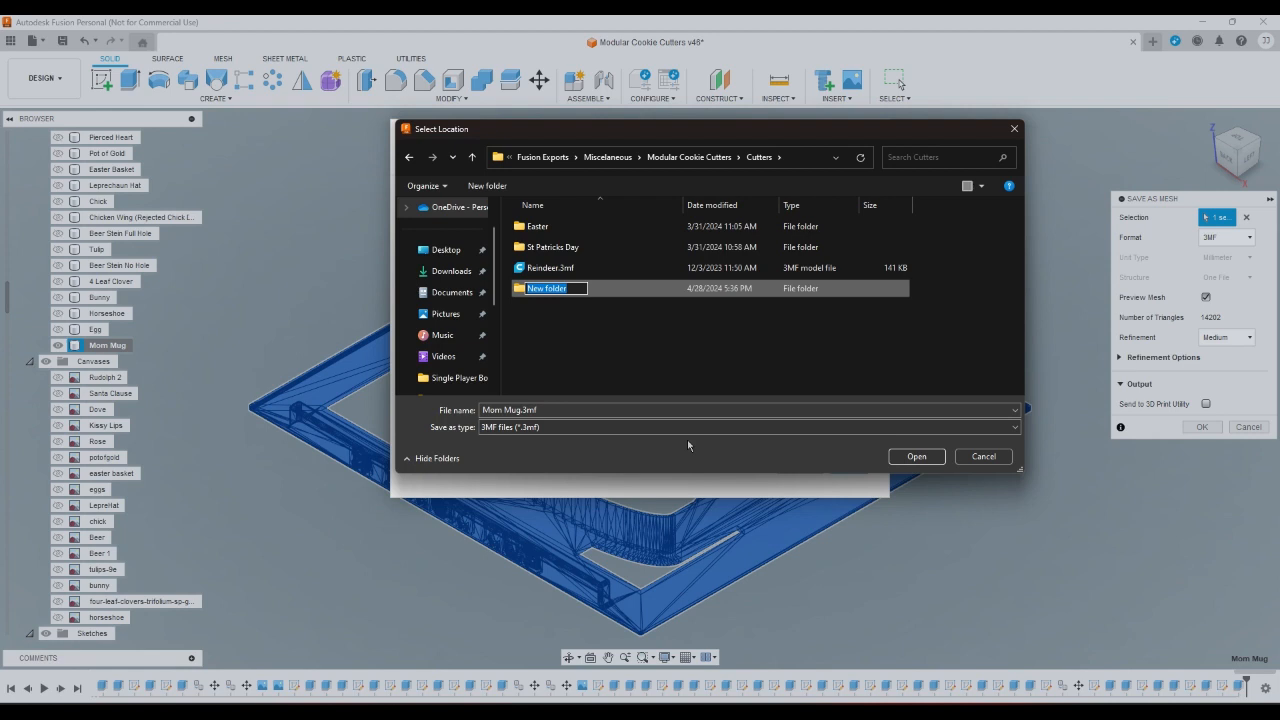
type("Mothers Day")
key("Return")
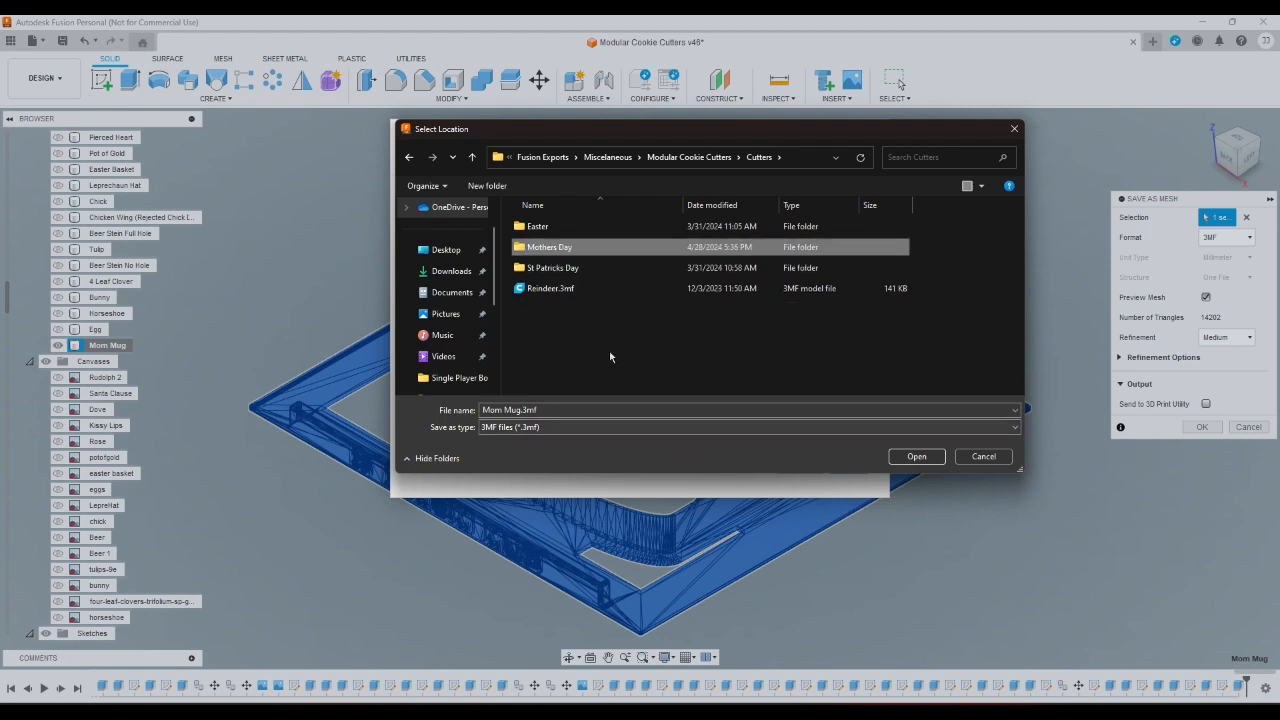
Save the mesh as Mom Mug.3mf in the Mothers Day folder
double_click(547, 249)
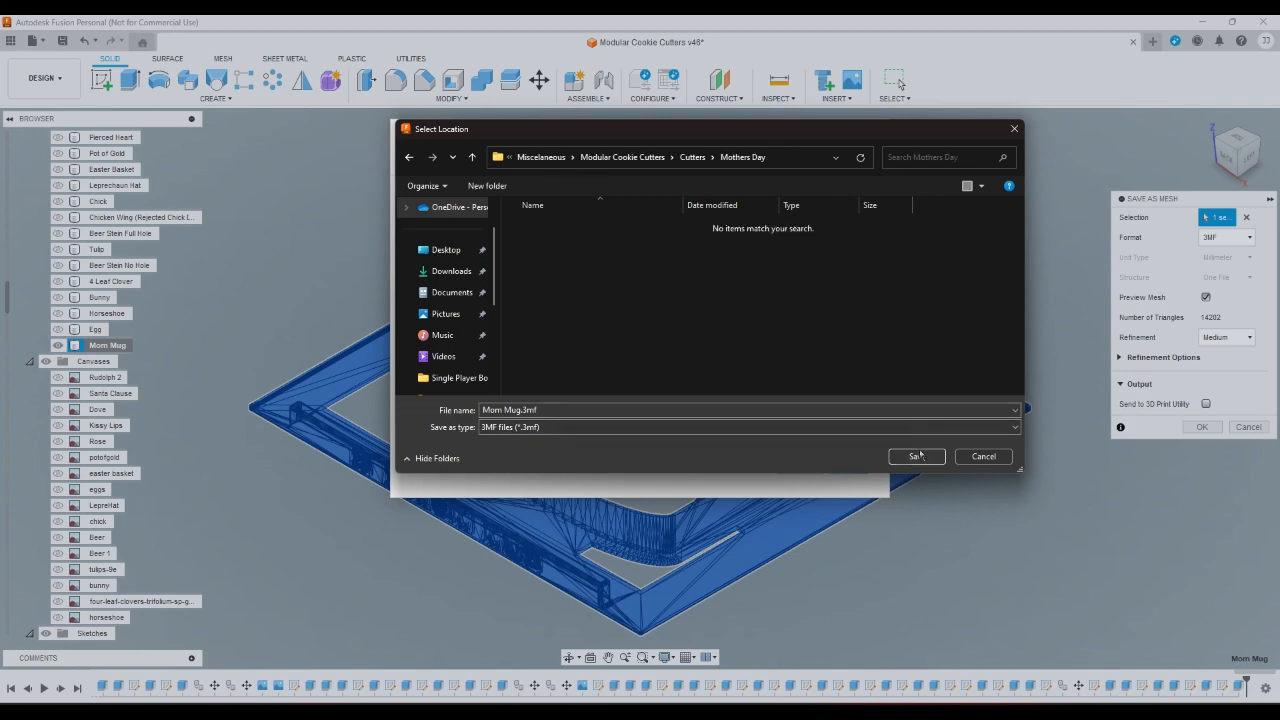
left_click(916, 456)
left_click(848, 463)
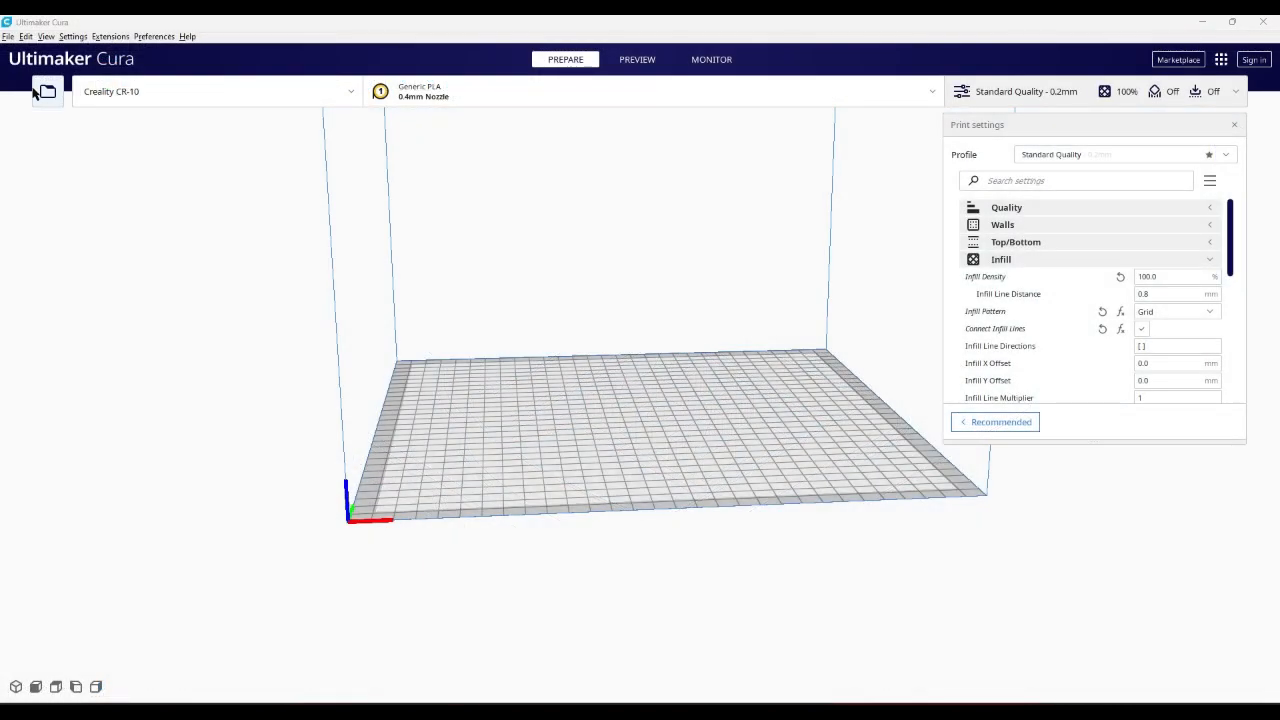
Switch to Ultimaker Cura and load Mom Mug.3mf from Fusion Exports > Miscelaneous > Modular Cookie Cutters > Cutters > Mothers Day
left_click(42, 92)
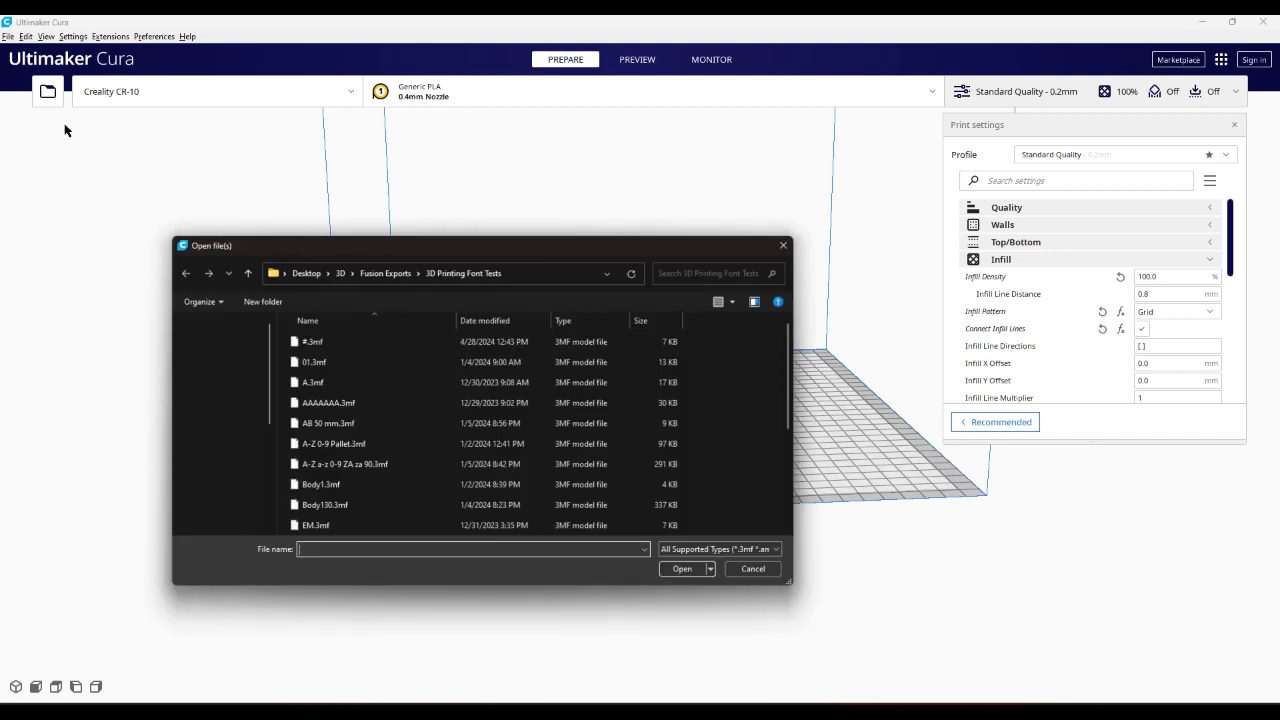
left_click(380, 272)
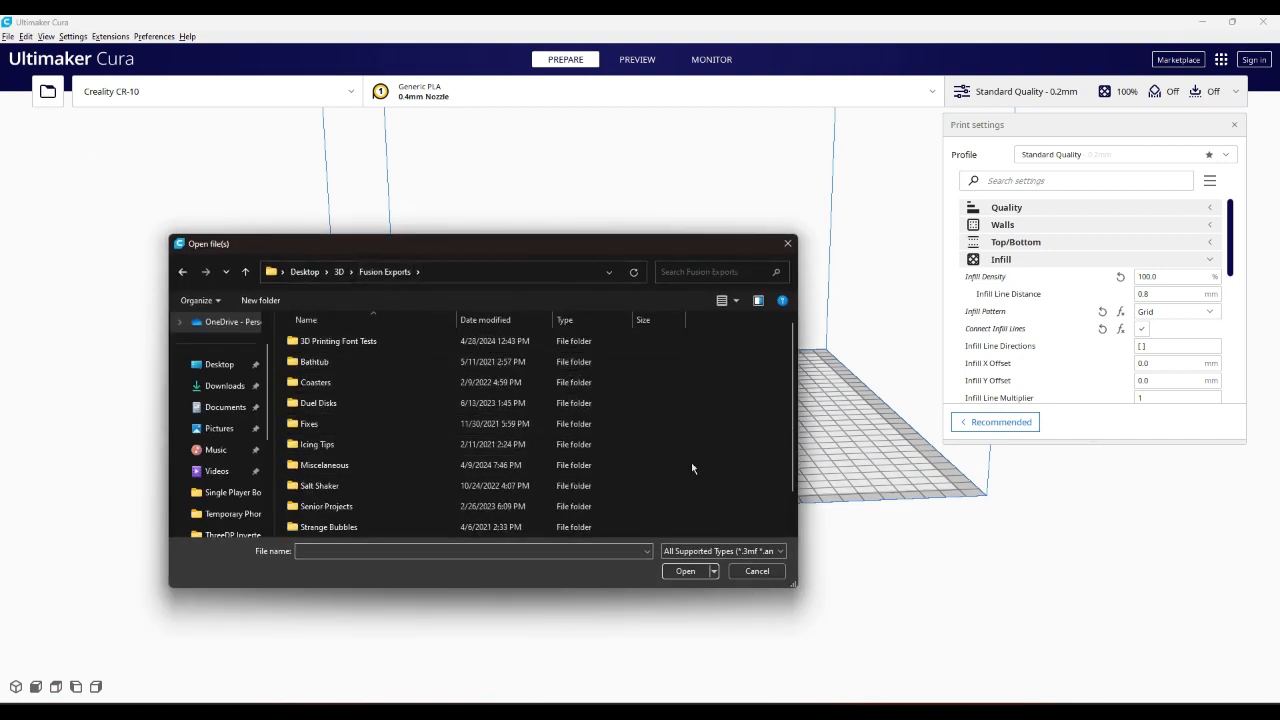
scroll(640, 468, "down", 1)
double_click(330, 425)
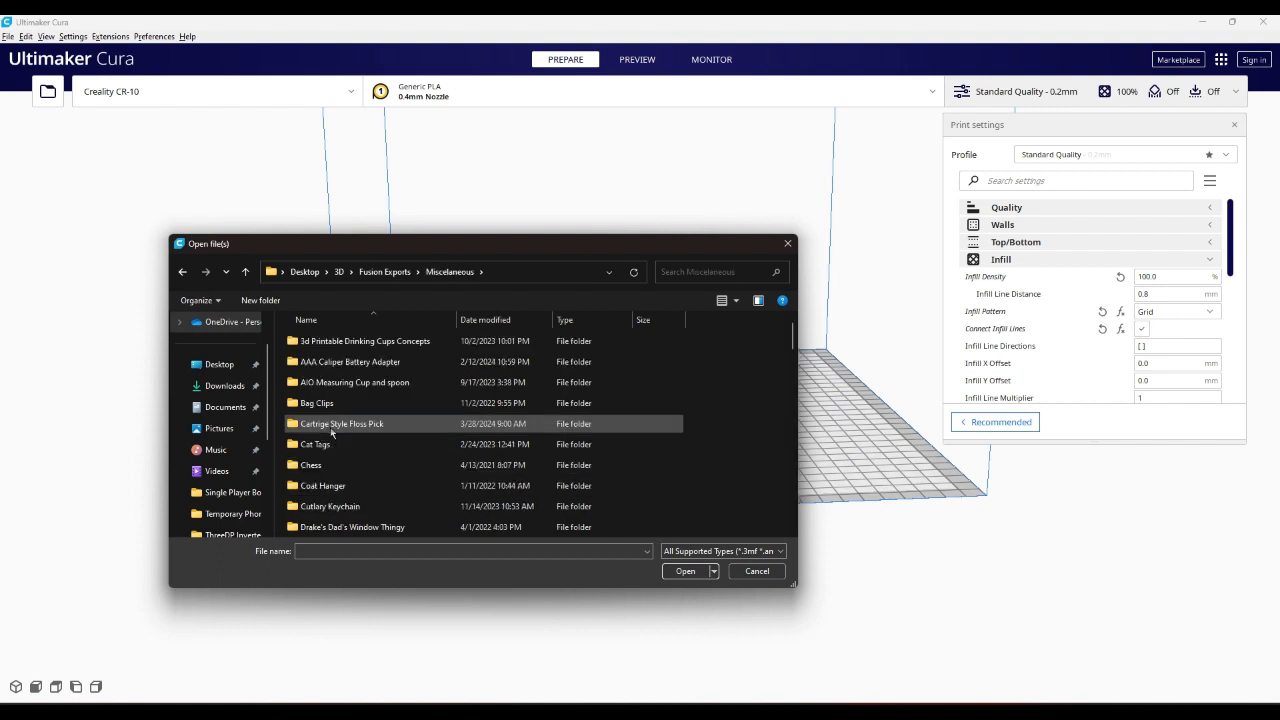
scroll(380, 500, "down", 2)
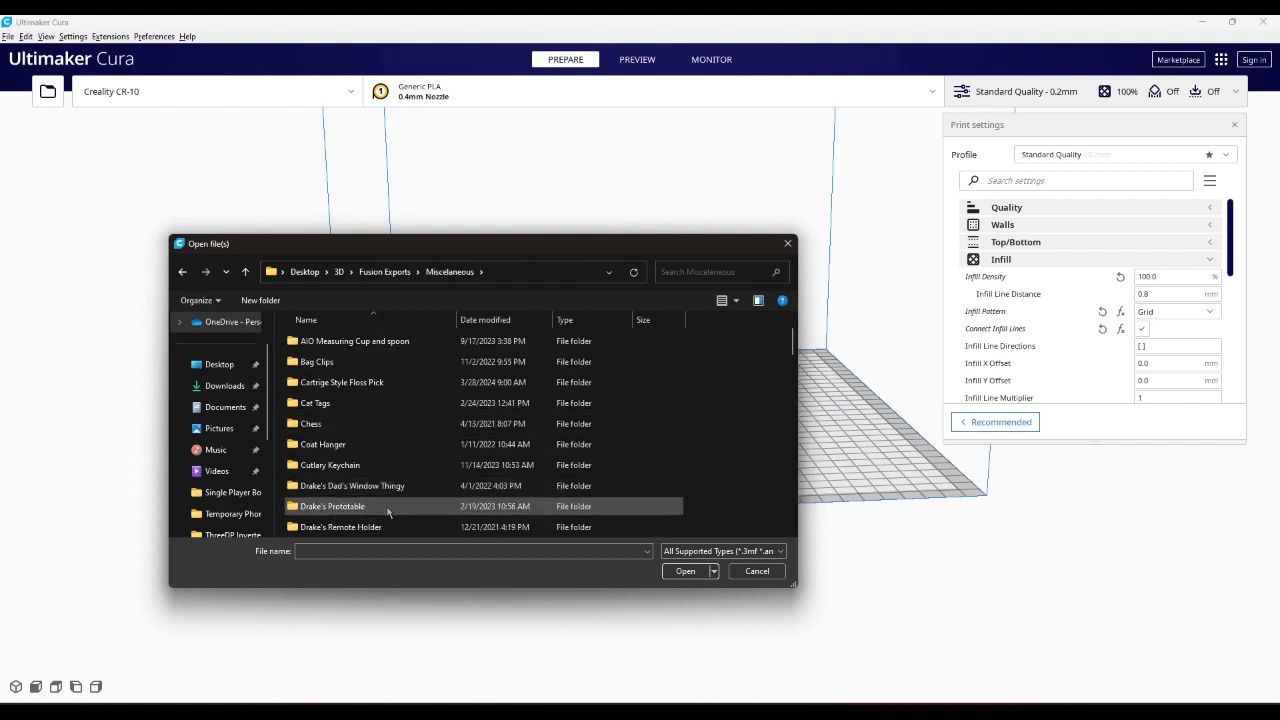
scroll(380, 516, "down", 1)
scroll(378, 516, "up", 1)
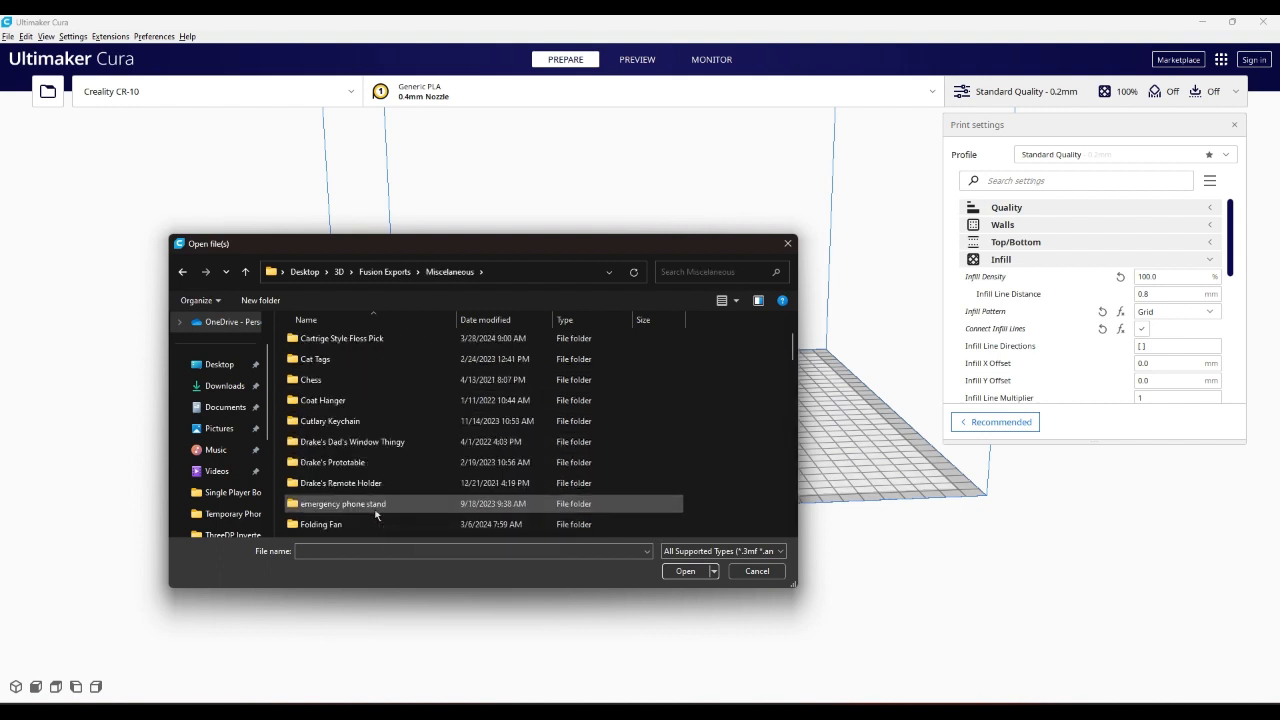
scroll(367, 494, "down", 3)
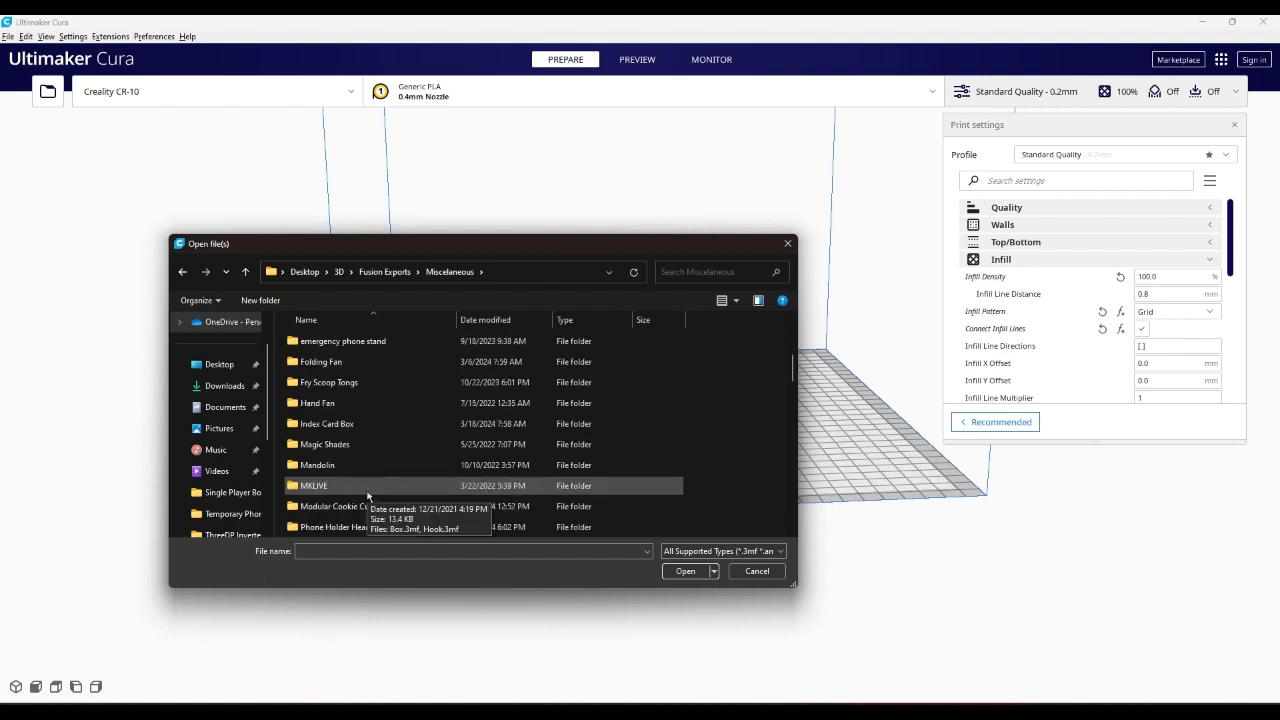
double_click(345, 506)
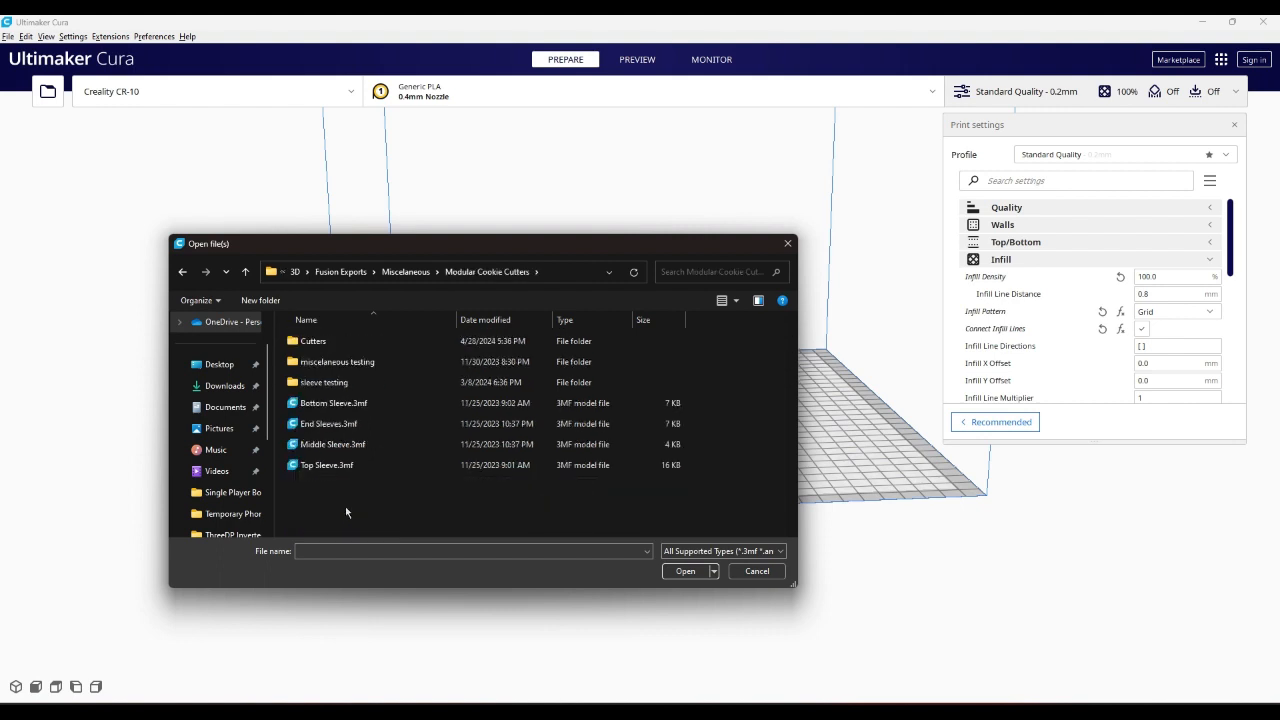
double_click(313, 341)
double_click(311, 361)
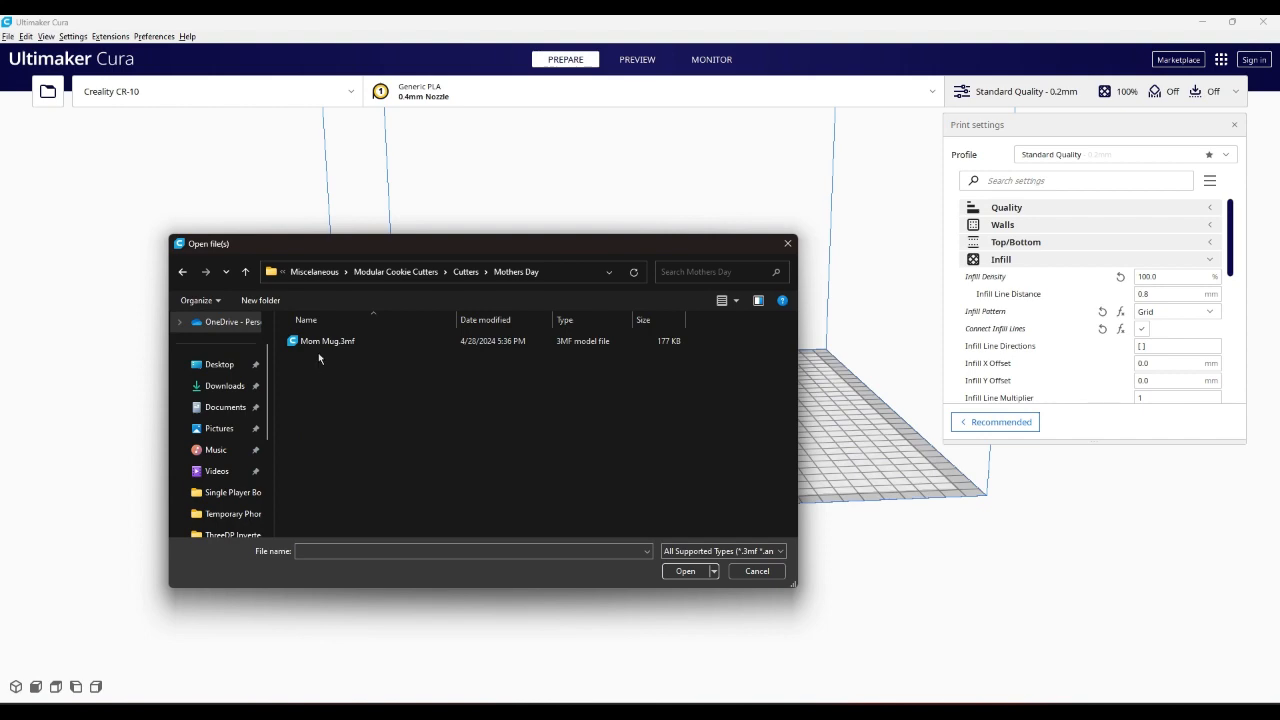
double_click(320, 343)
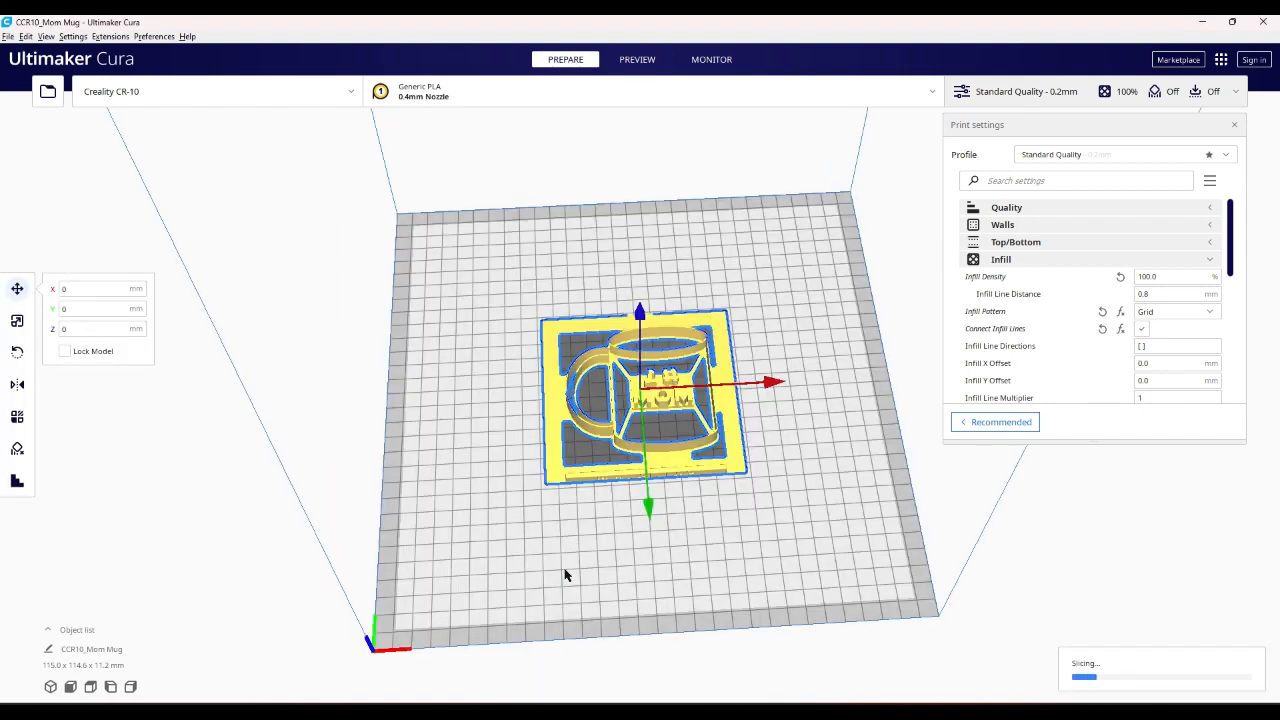
Show the sliced layer preview of the mug cutter and examine the "#1 MOM" lettering up close
right_click_drag(566, 574, 578, 540)
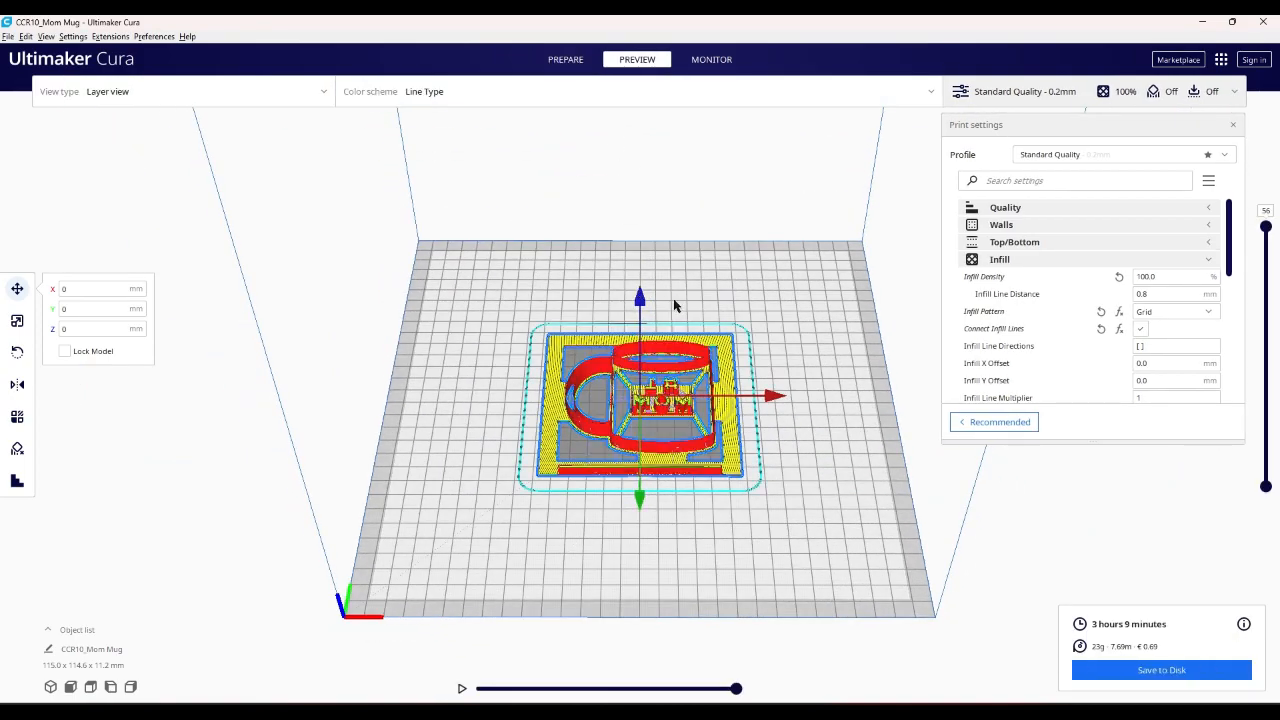
right_click_drag(637, 278, 604, 504)
scroll(564, 393, "up", 5)
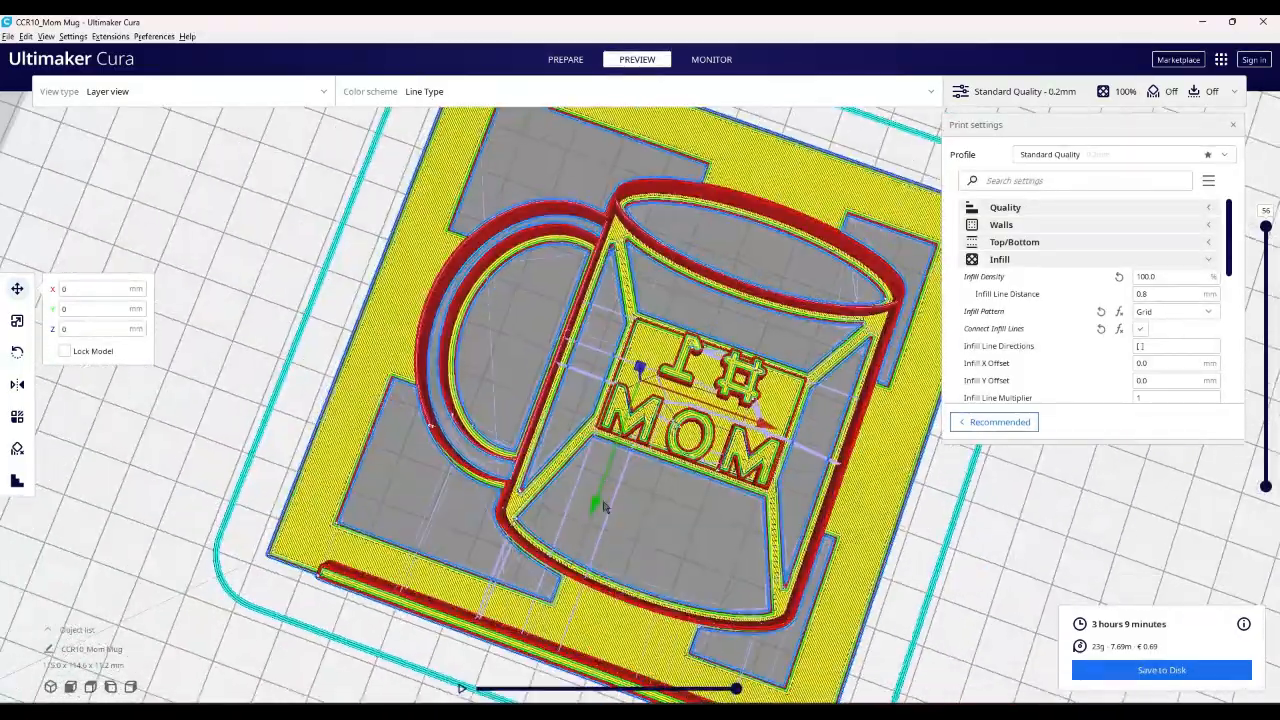
scroll(801, 420, "up", 6)
scroll(801, 420, "down", 1)
scroll(801, 421, "up", 2)
right_click_drag(801, 421, 758, 502)
scroll(606, 390, "down", 10)
scroll(758, 502, "up", 3)
scroll(758, 502, "up", 8)
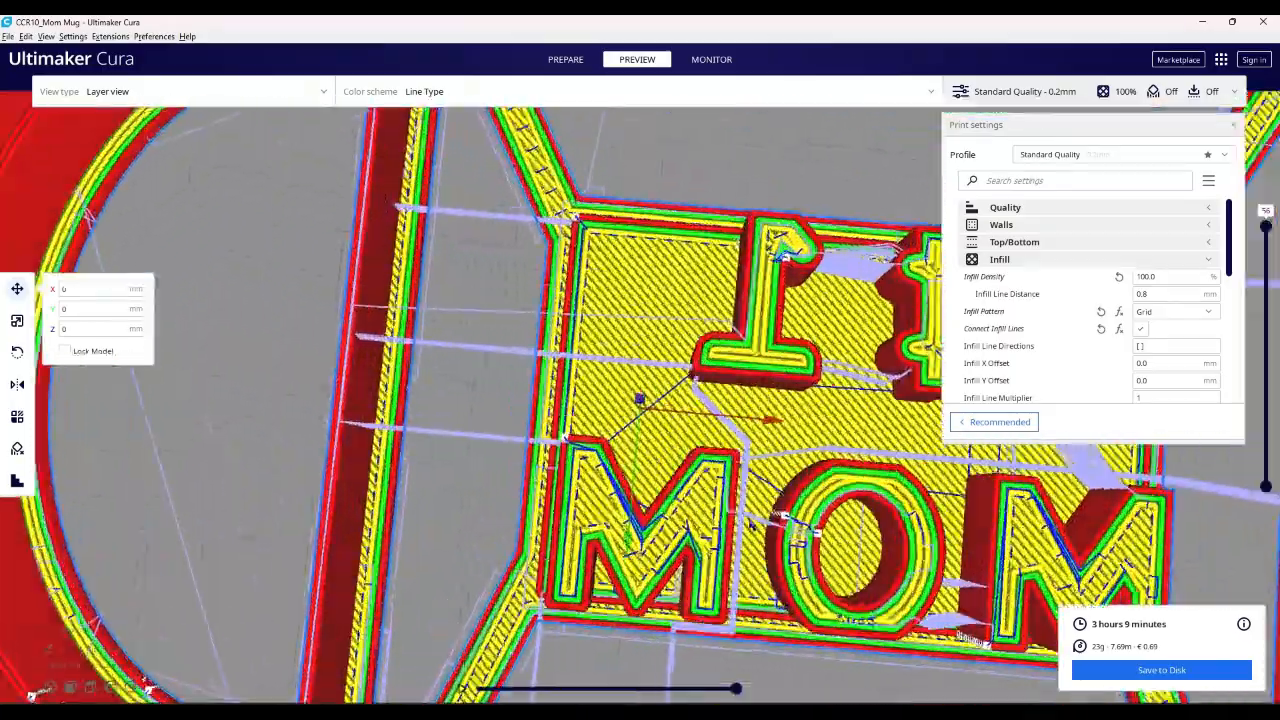
Examine the sliced cutter walls, handle and letter supports from oblique and overhead angles
right_click_drag(752, 525, 758, 448)
scroll(758, 451, "down", 5)
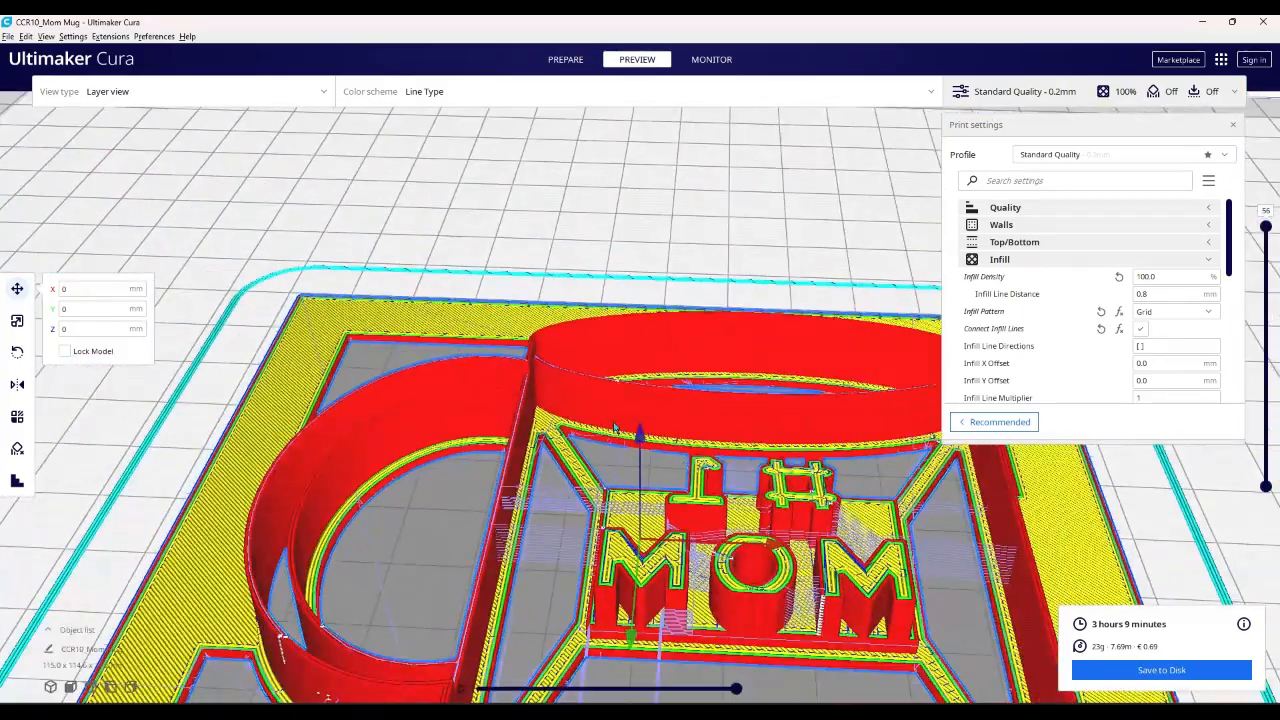
right_click_drag(614, 427, 713, 617)
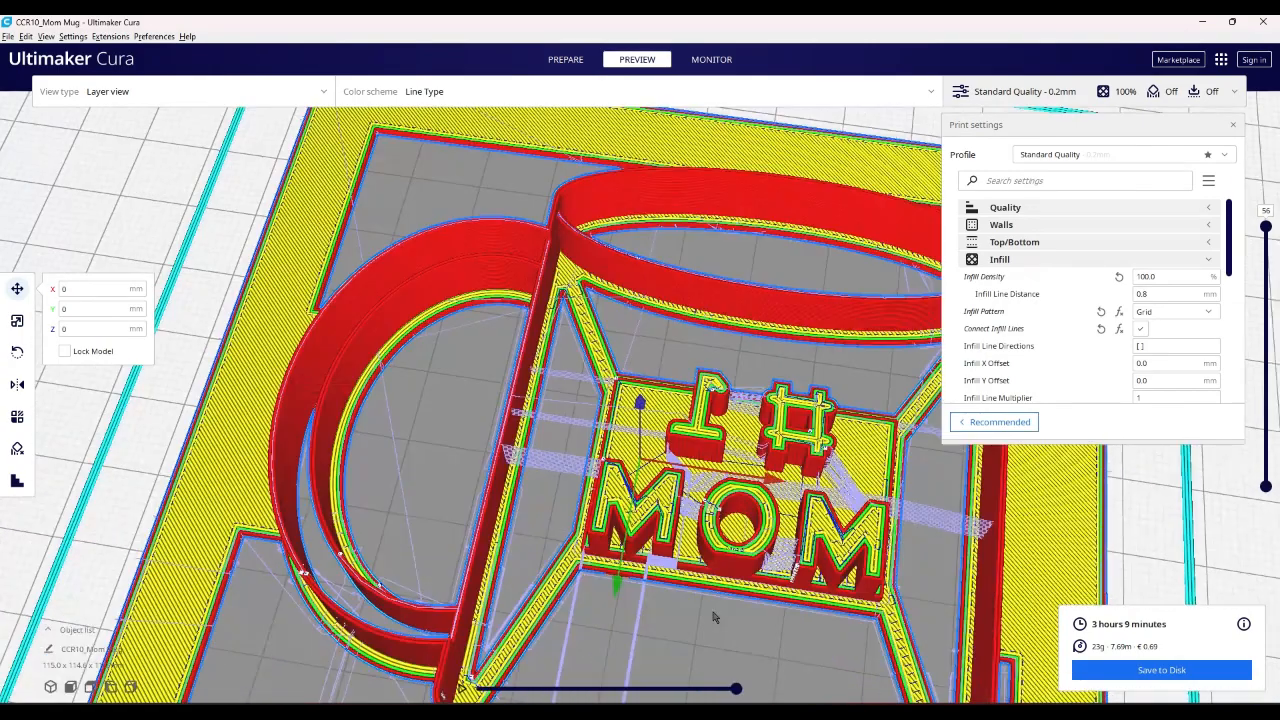
scroll(714, 615, "down", 4)
right_click_drag(684, 552, 705, 612)
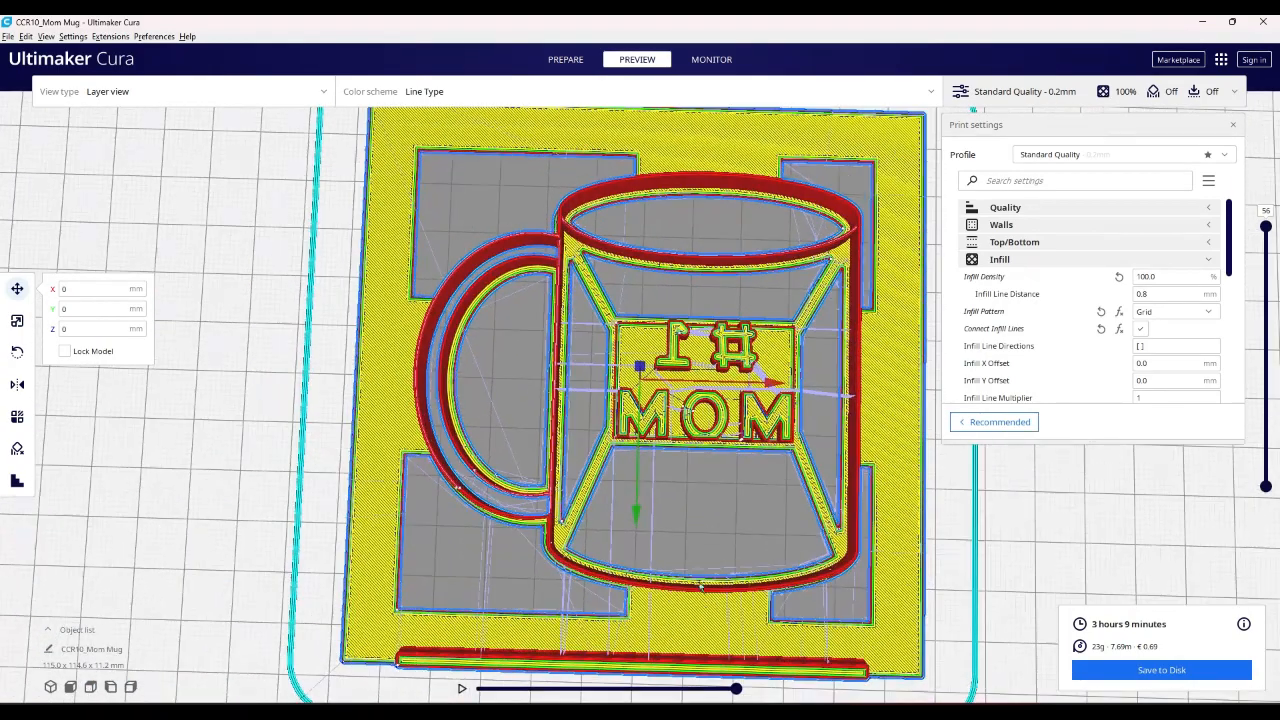
scroll(686, 519, "up", 5)
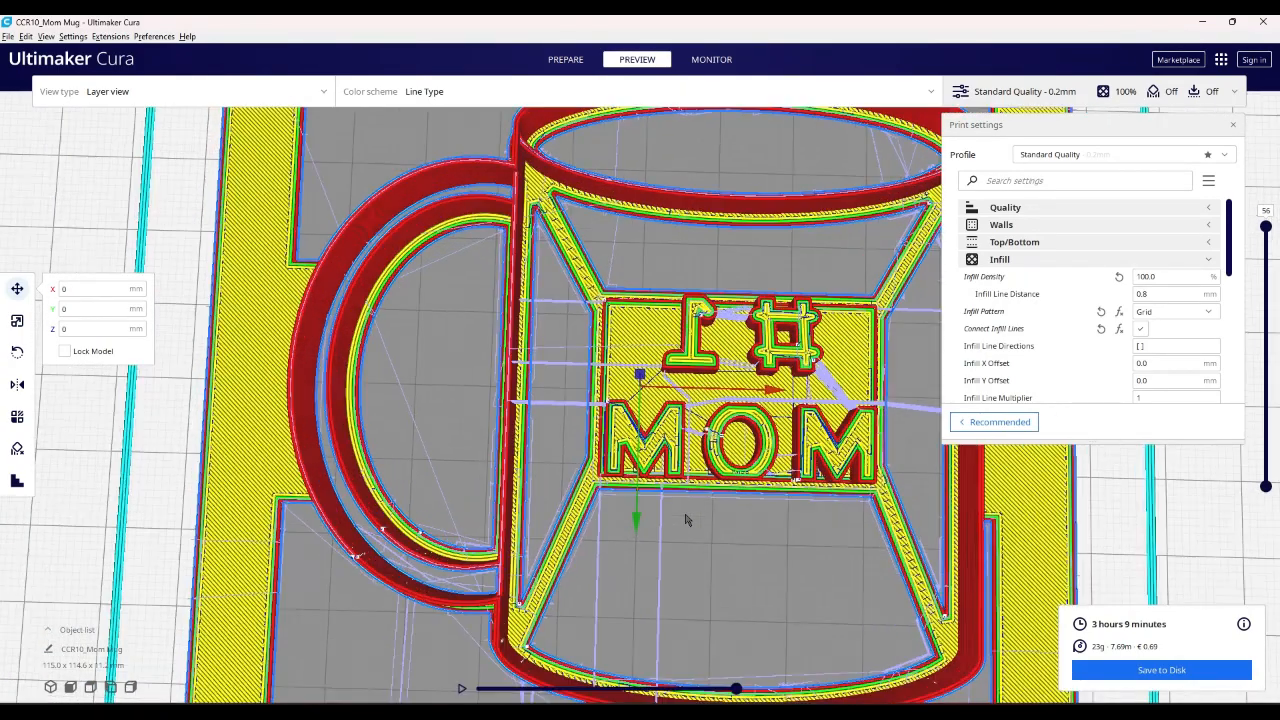
right_click_drag(674, 531, 557, 537)
Reduce the preview to layer 1 and run through its toolpath from start to end
left_click_drag(1266, 227, 1279, 520)
mouse_move(823, 543)
right_mouse_down()
mouse_move(823, 428)
mouse_move(810, 556)
right_mouse_up()
left_click(461, 689)
scroll(523, 614, "down", 5)
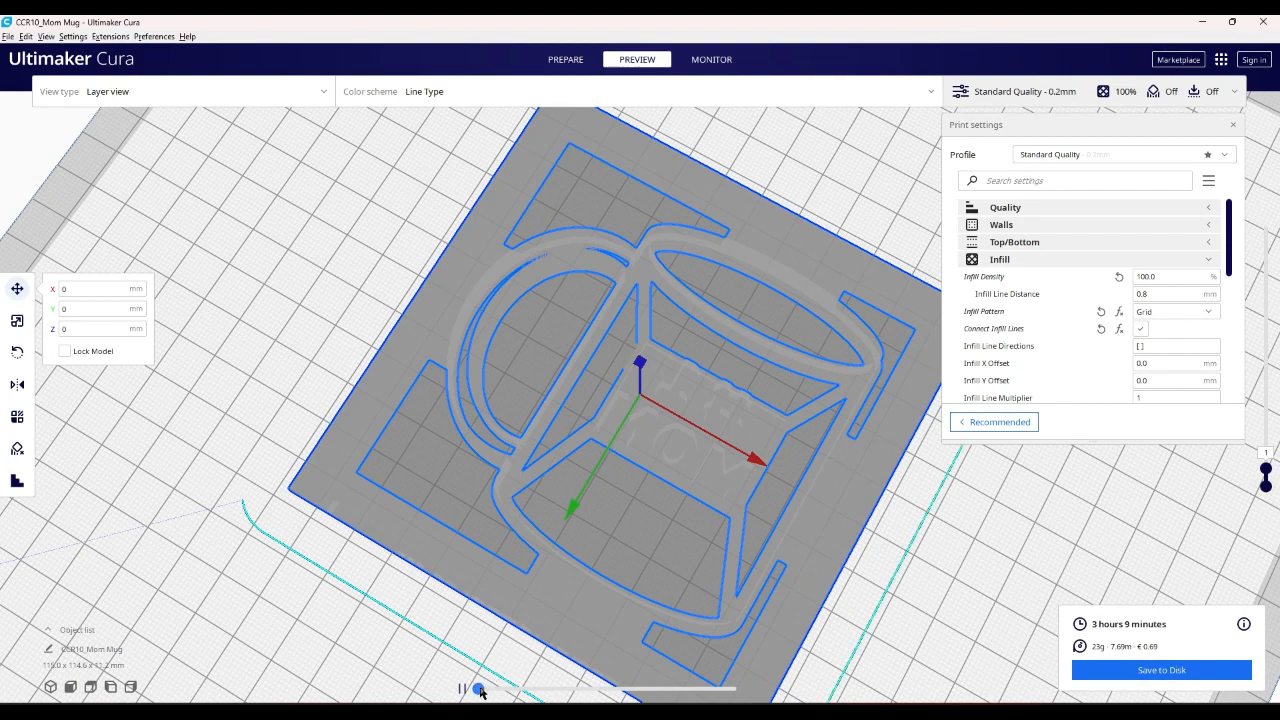
mouse_move(481, 688)
left_mouse_down()
mouse_move(620, 704)
mouse_move(720, 704)
mouse_move(736, 688)
left_mouse_up()
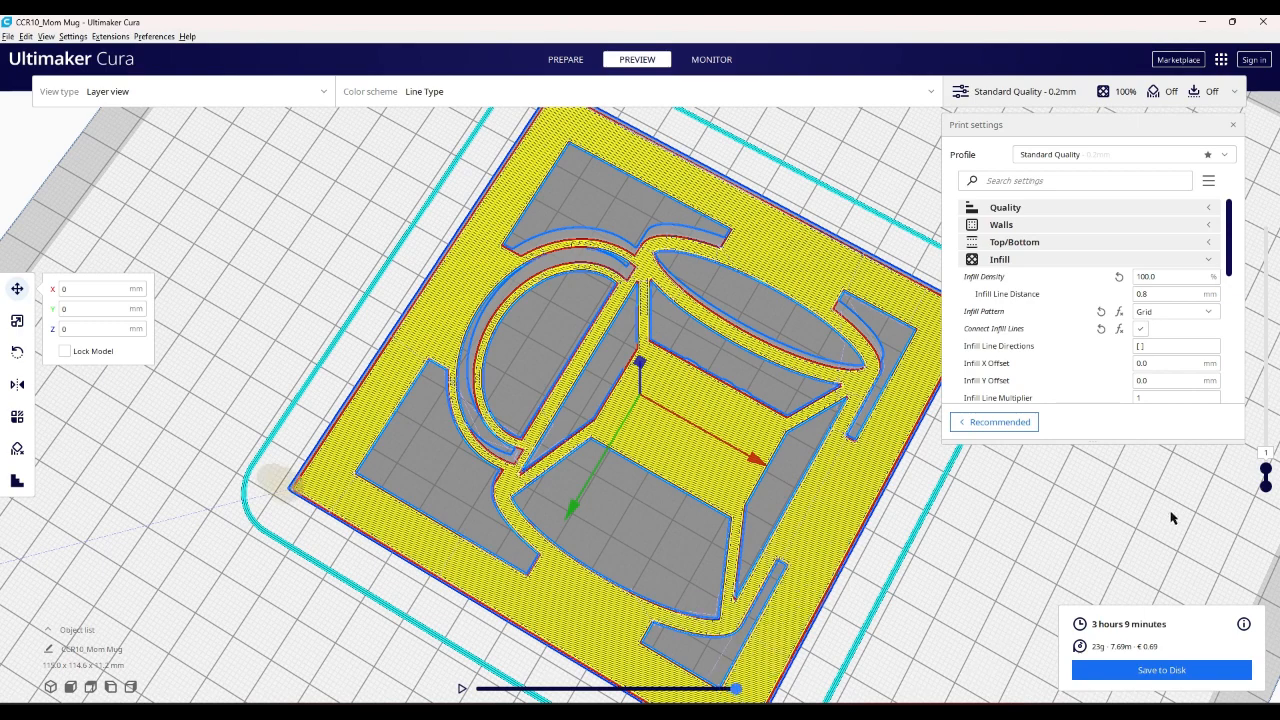
Advance the preview to layer 2 and play its toolpath through to the end
left_click(1264, 489)
left_click_drag(1265, 487, 1266, 475)
left_click(1266, 464)
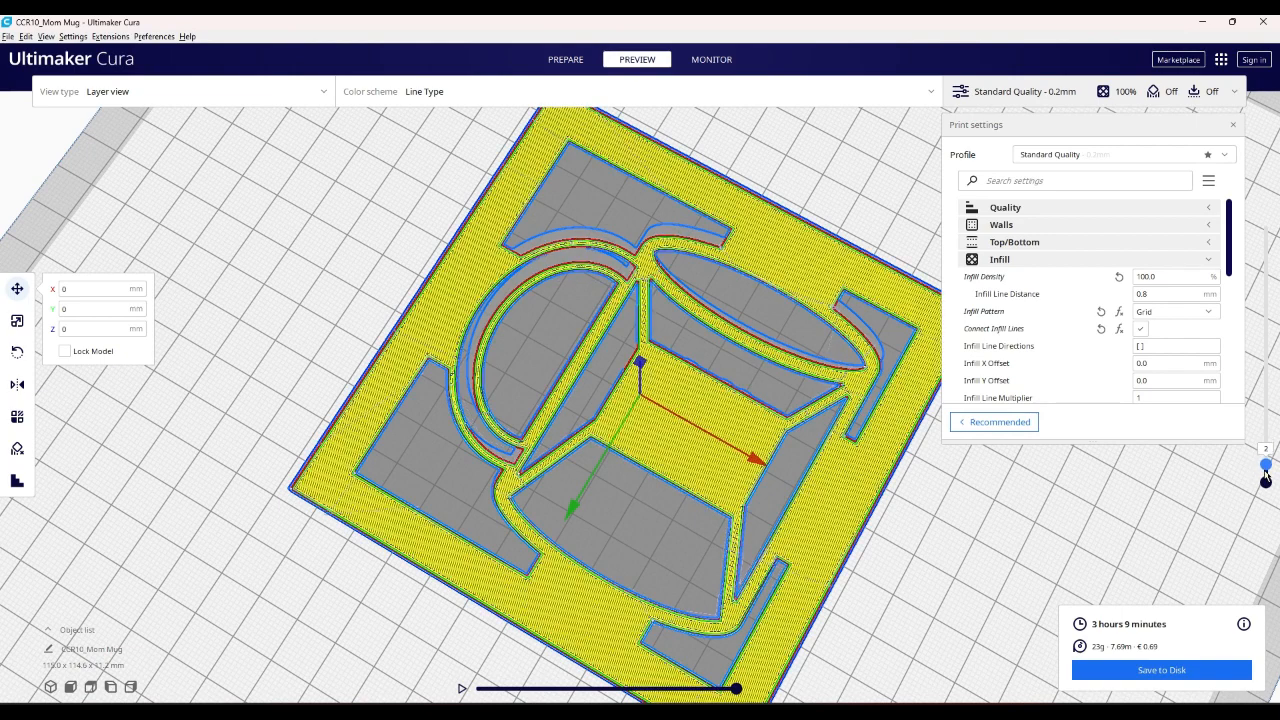
left_click(464, 690)
left_click_drag(477, 690, 770, 700)
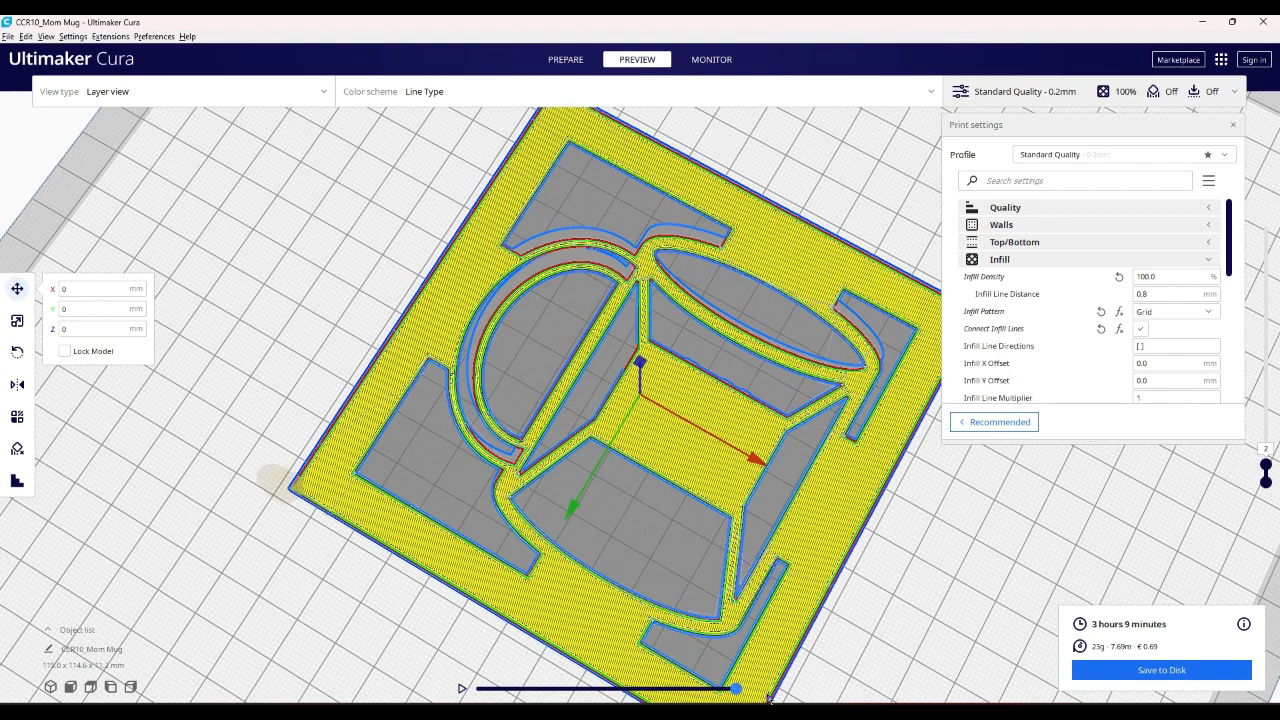
Advance the single-layer preview to layer 3 and play its toolpath through to the end
left_click(1265, 482)
left_click_drag(1271, 481, 1271, 476)
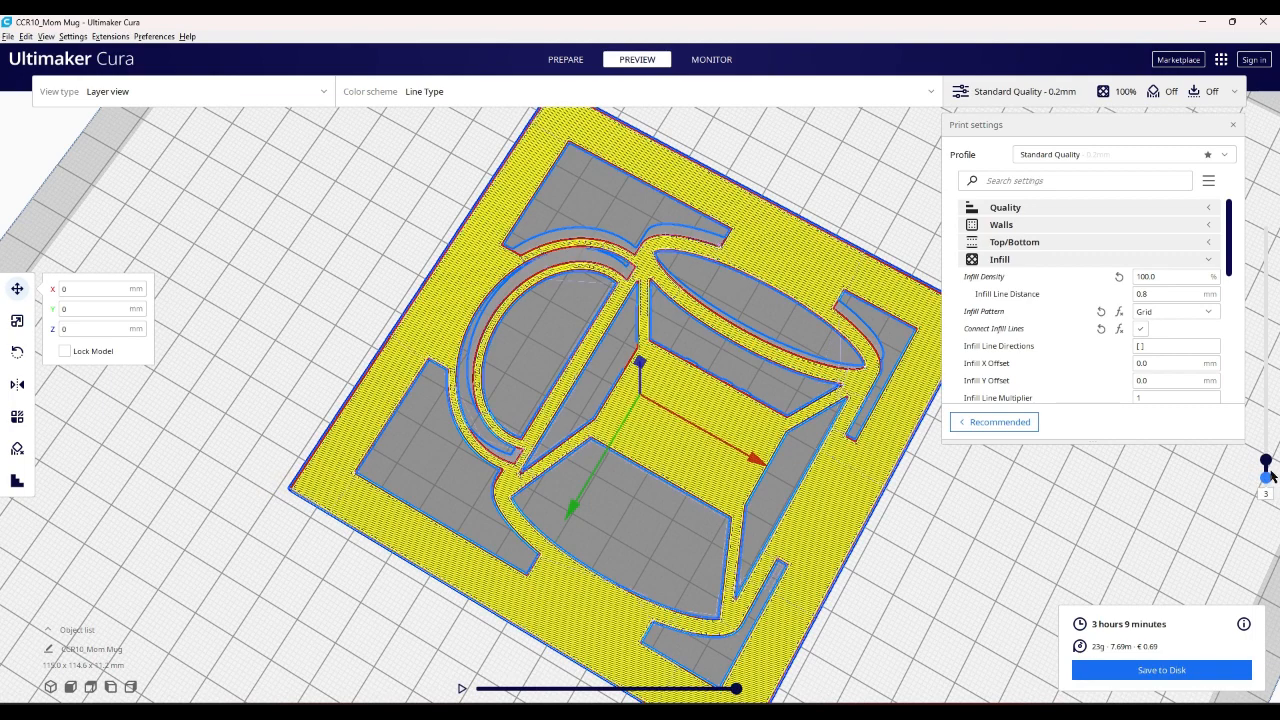
left_click(462, 688)
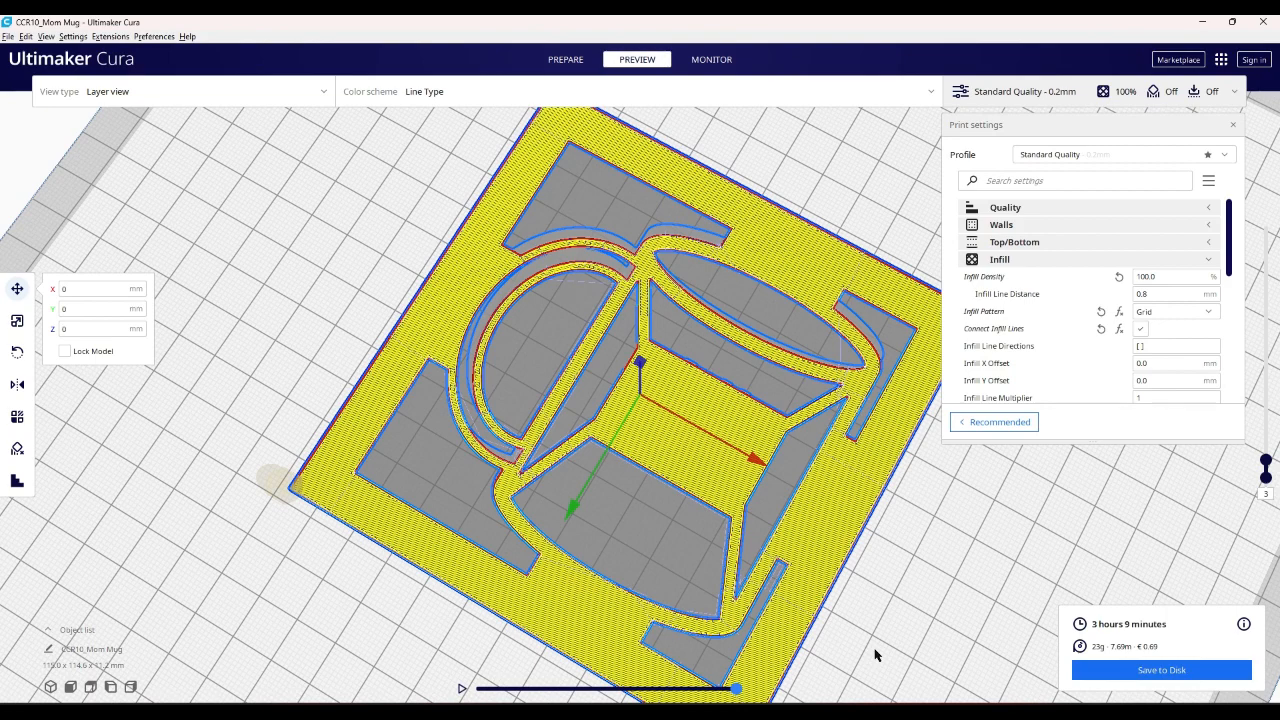
Expand the preview to layers 1 through 56 and examine the full mug cutter from overhead and oblique angles
left_click_drag(1262, 478, 1278, 552)
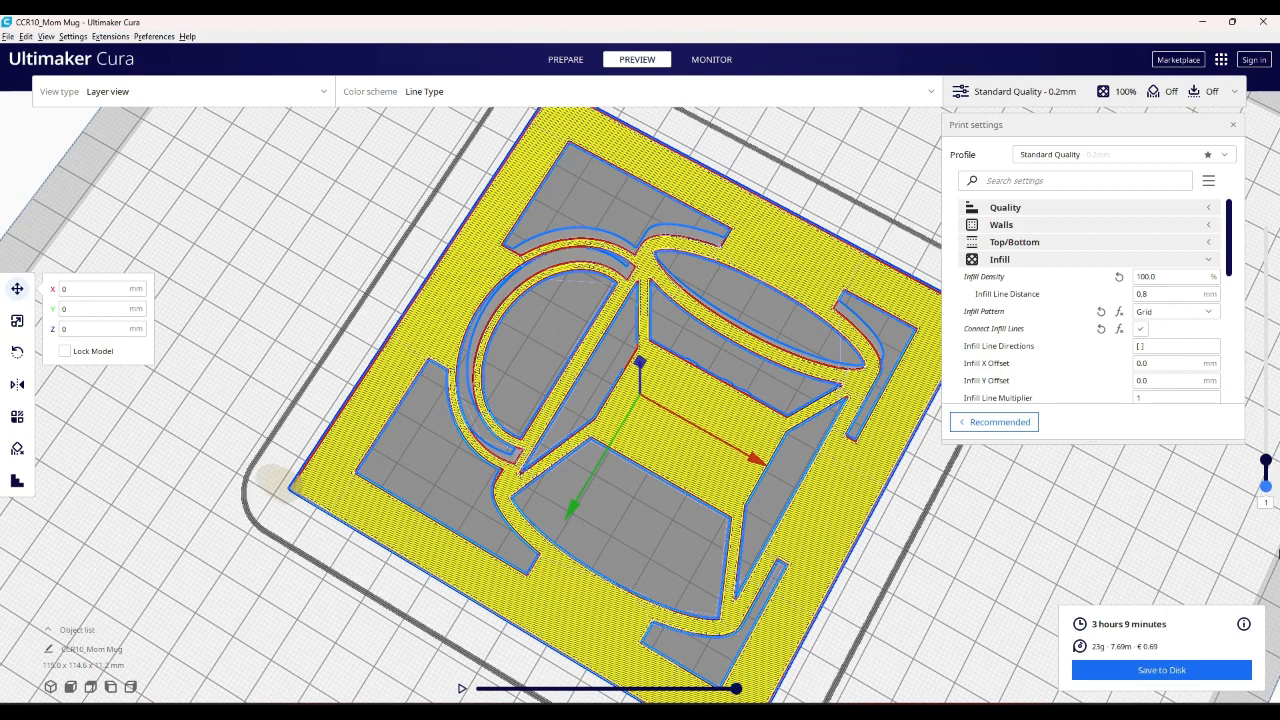
left_click_drag(1265, 463, 1277, 158)
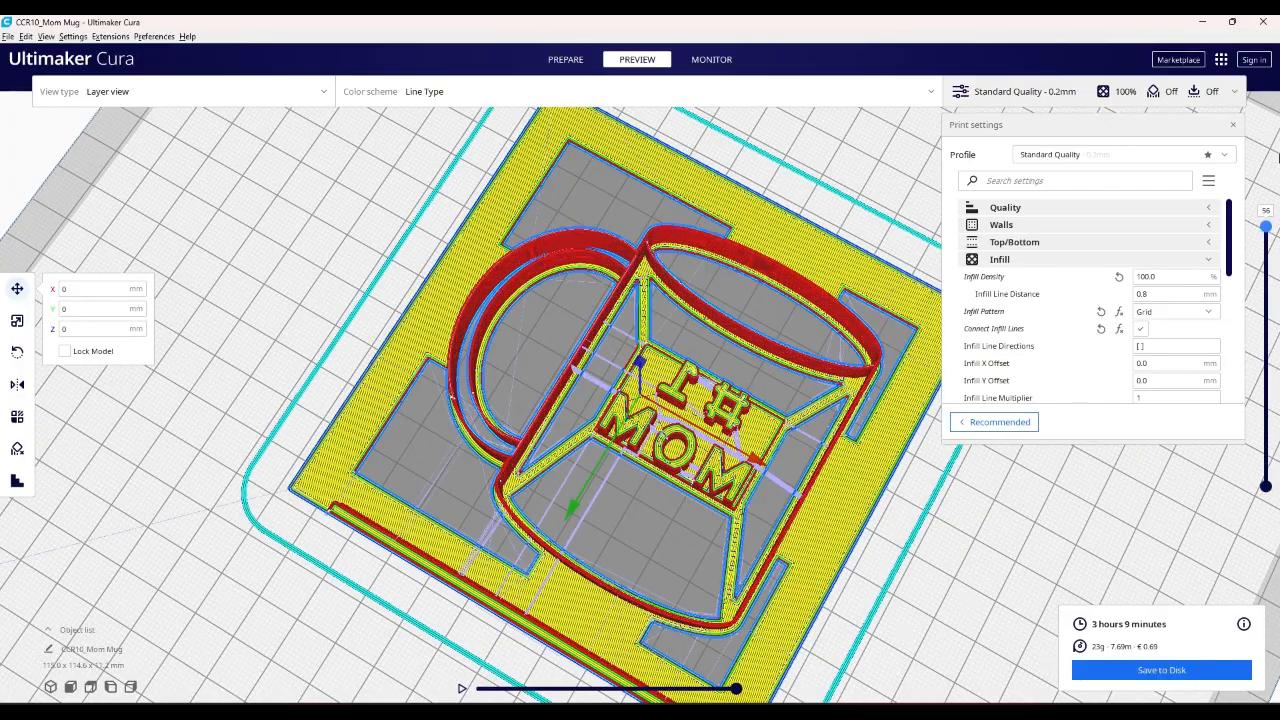
right_click_drag(691, 635, 831, 643)
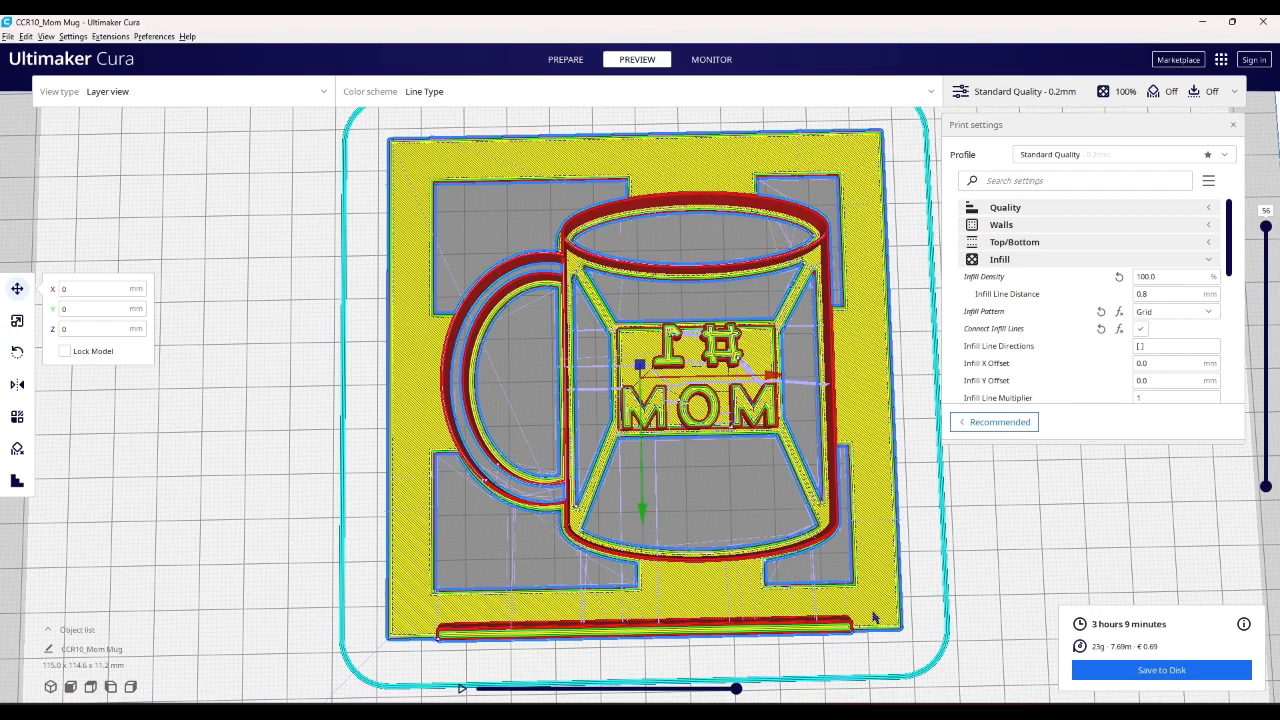
right_click_drag(873, 621, 835, 617)
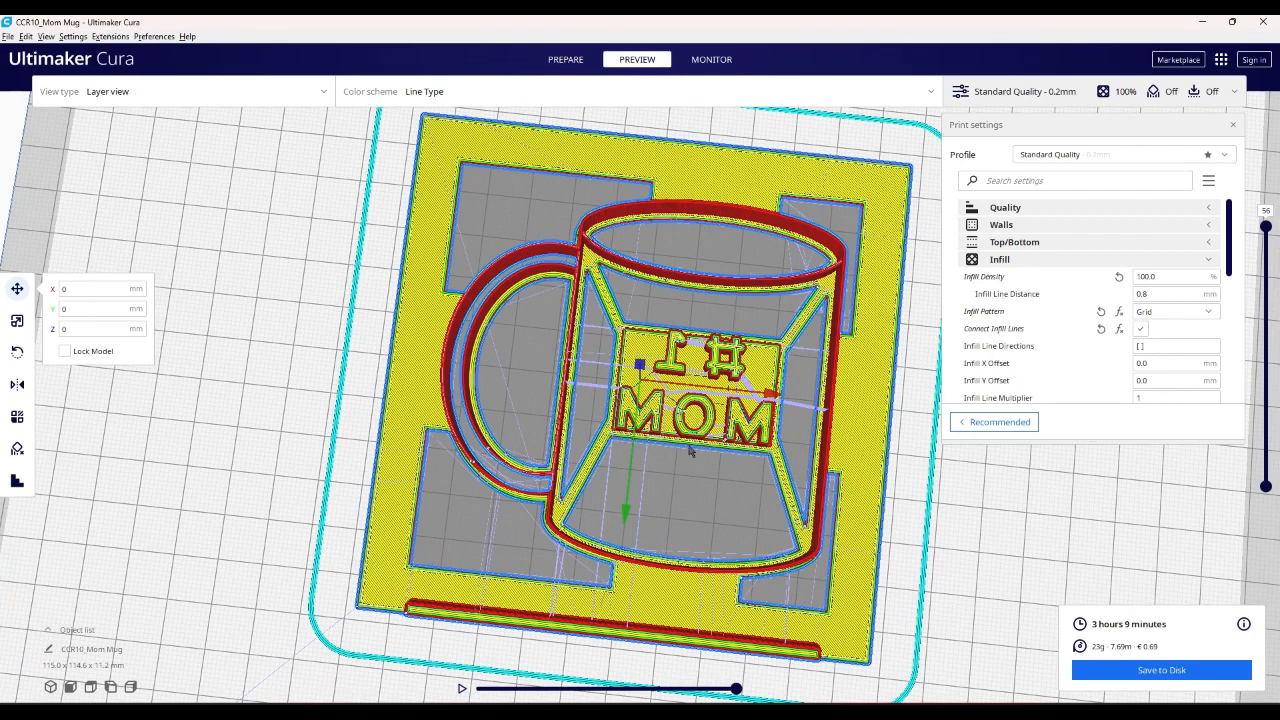
right_click_drag(689, 451, 761, 523)
right_click_drag(684, 464, 643, 460)
Reduce the preview to layer 1 only and play its toolpath through to the end
left_click_drag(1266, 228, 1266, 580)
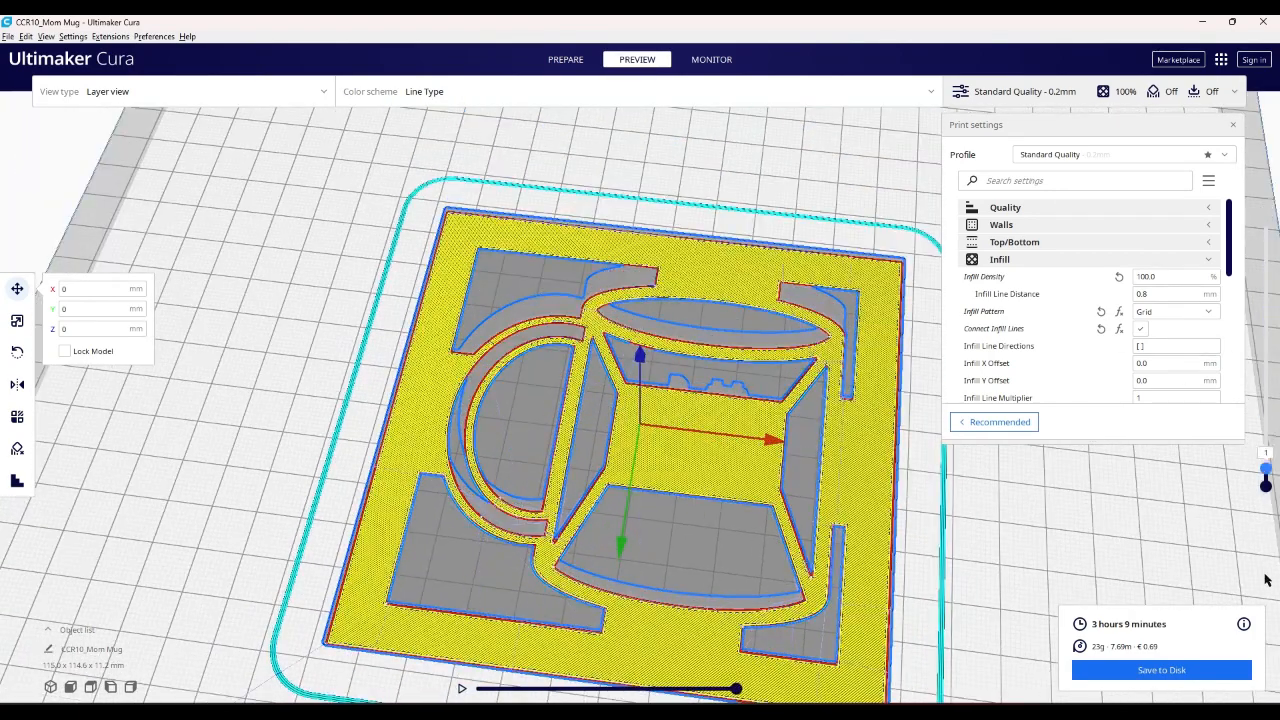
right_click_drag(912, 552, 904, 640)
left_click(463, 688)
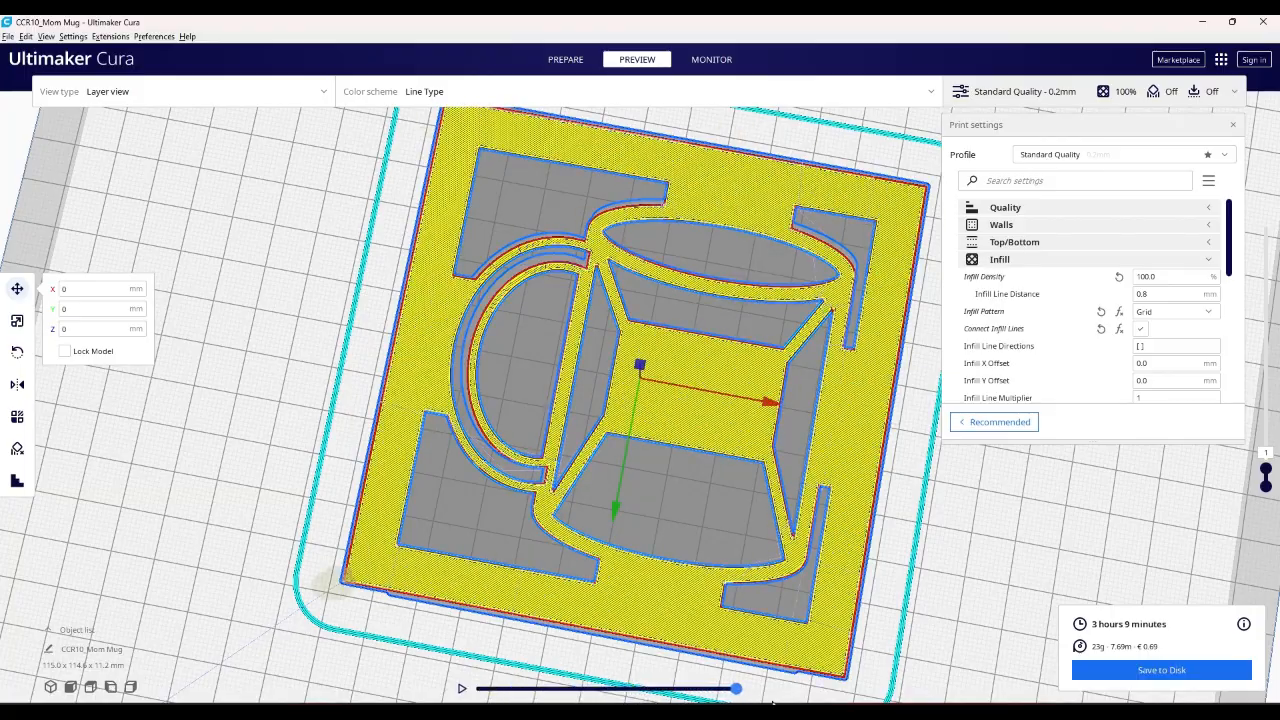
Examine the first layer's base frame, handle outline and lettering supports from close up and overhead
right_click_drag(847, 684, 817, 628)
scroll(817, 628, "up", 2)
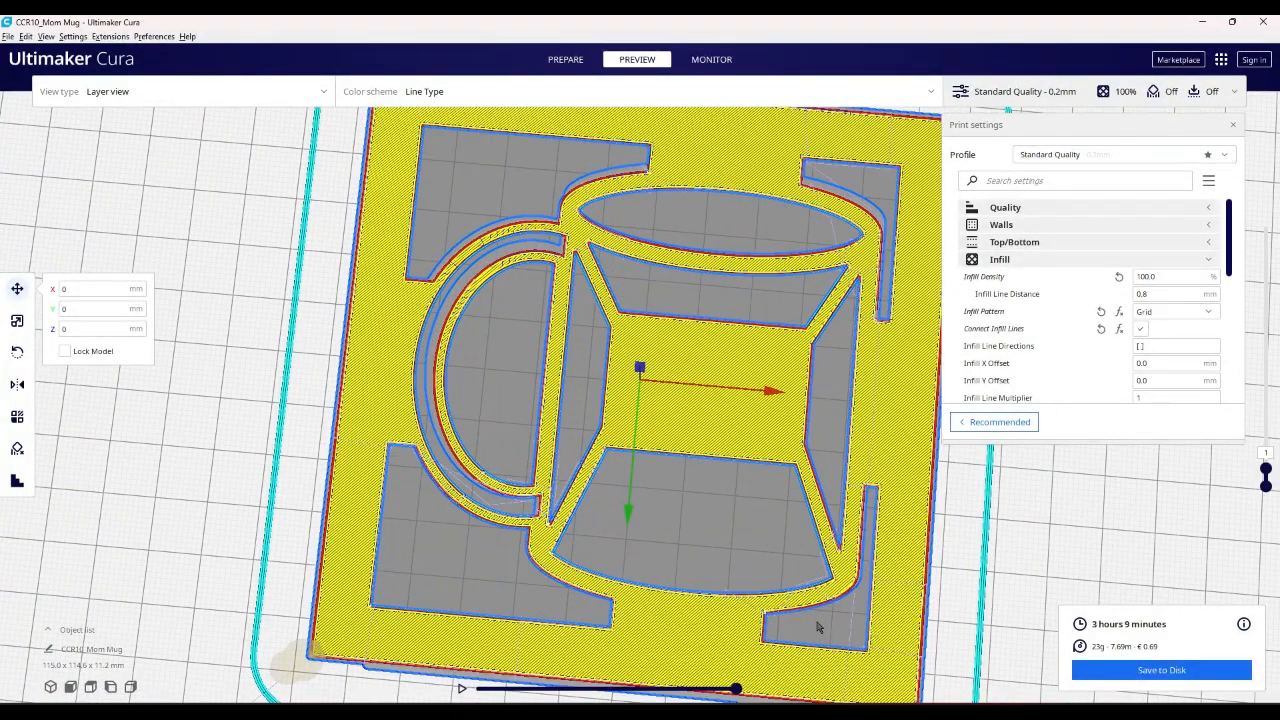
scroll(850, 578, "up", 2)
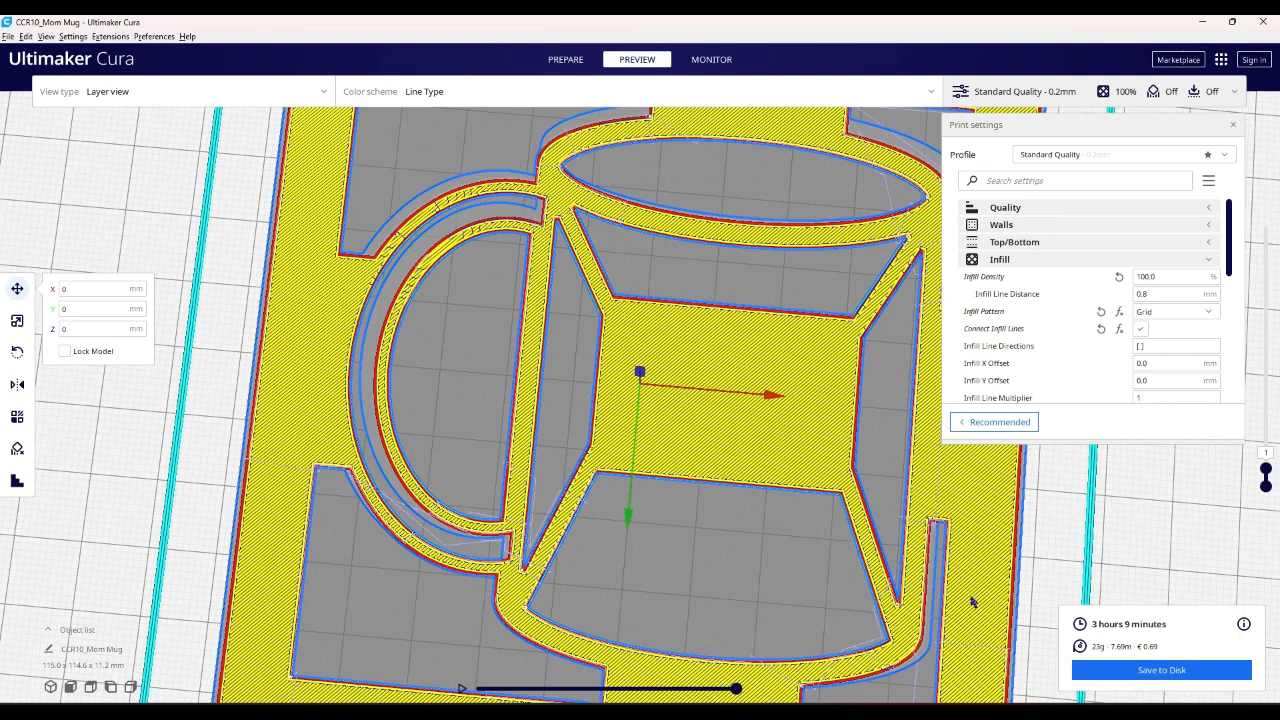
scroll(903, 559, "down", 3)
scroll(857, 494, "down", 2)
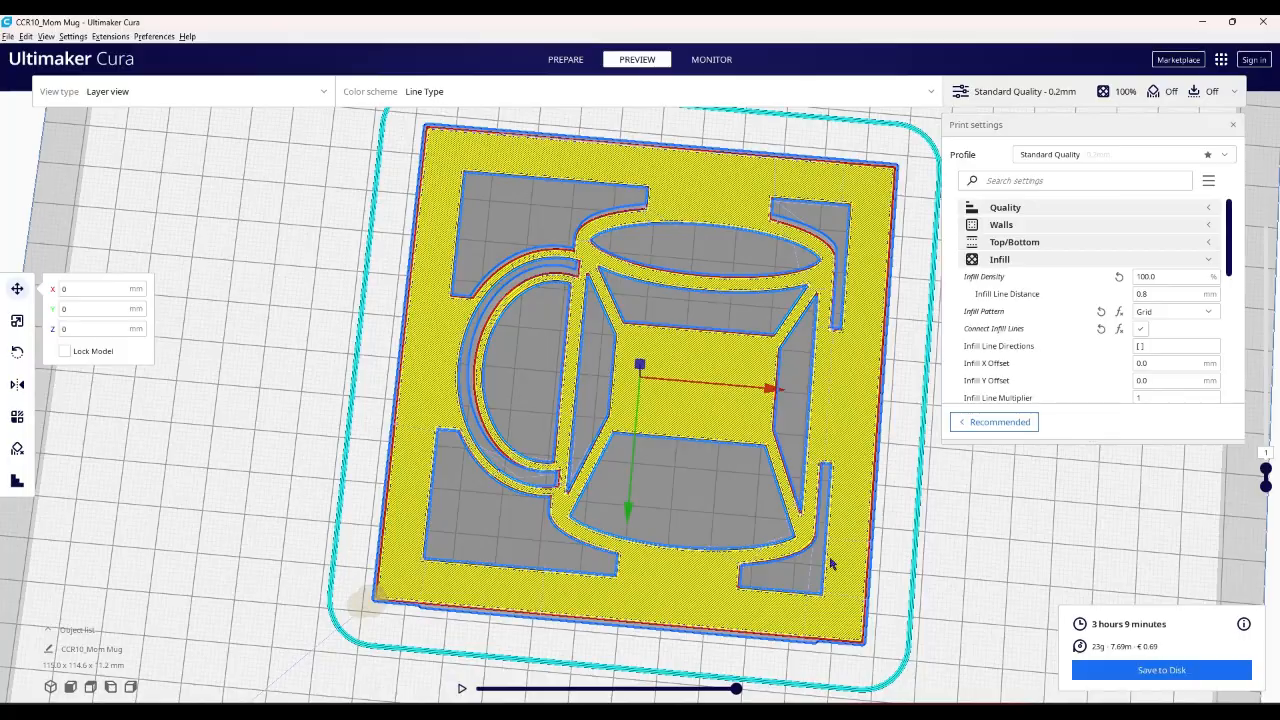
right_click_drag(825, 567, 766, 550)
Deselect the mug model and examine the bare layer 1 toolpath around the handle and supports
left_click(1263, 413)
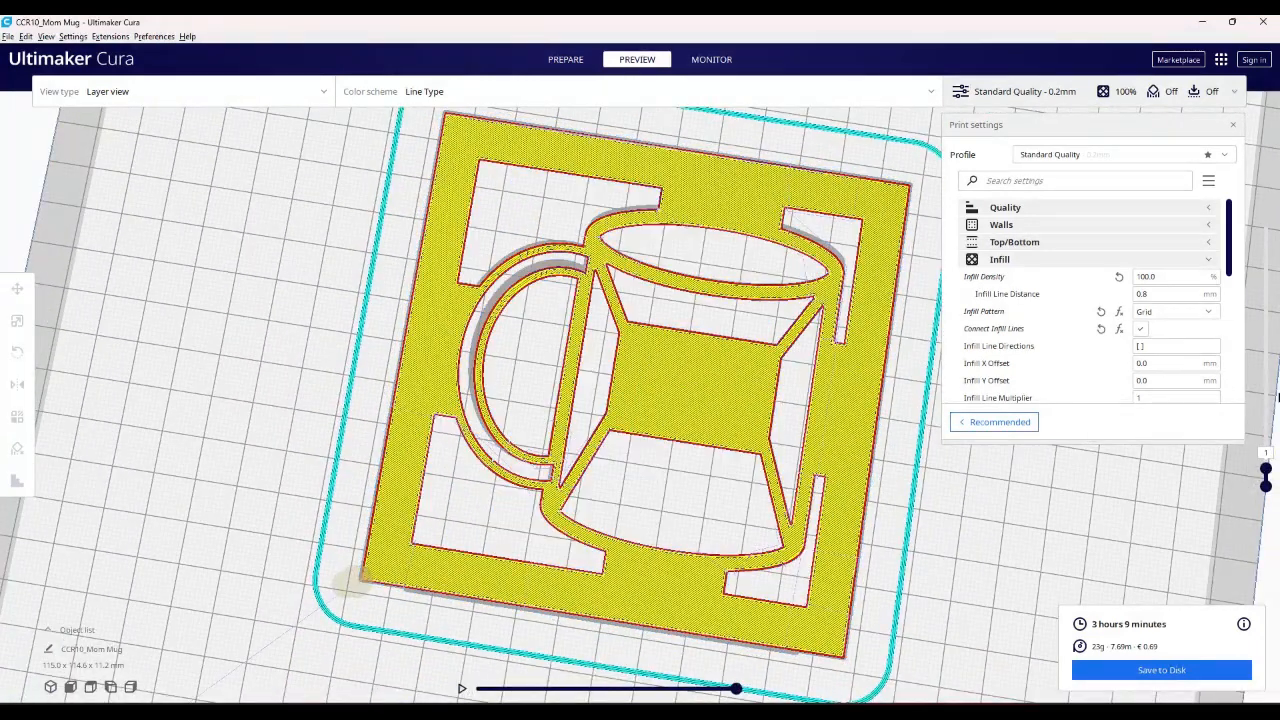
left_click_drag(1265, 467, 1265, 499)
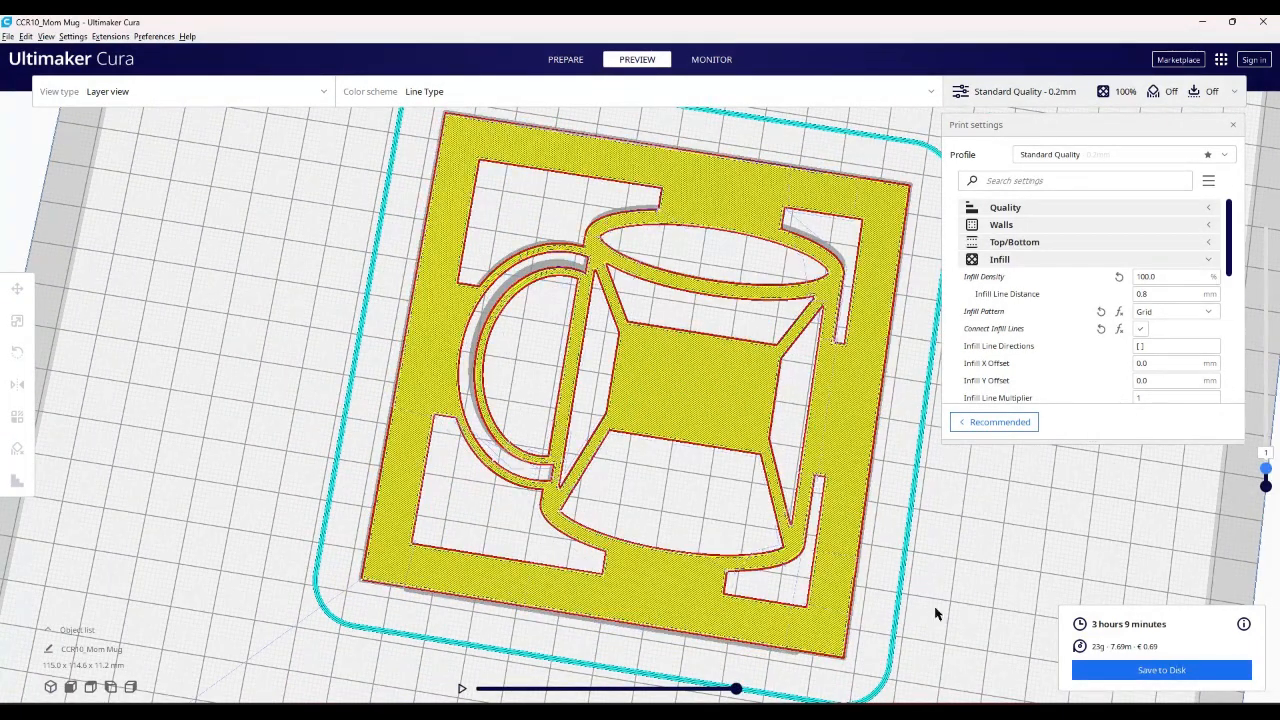
right_click_drag(751, 623, 783, 671)
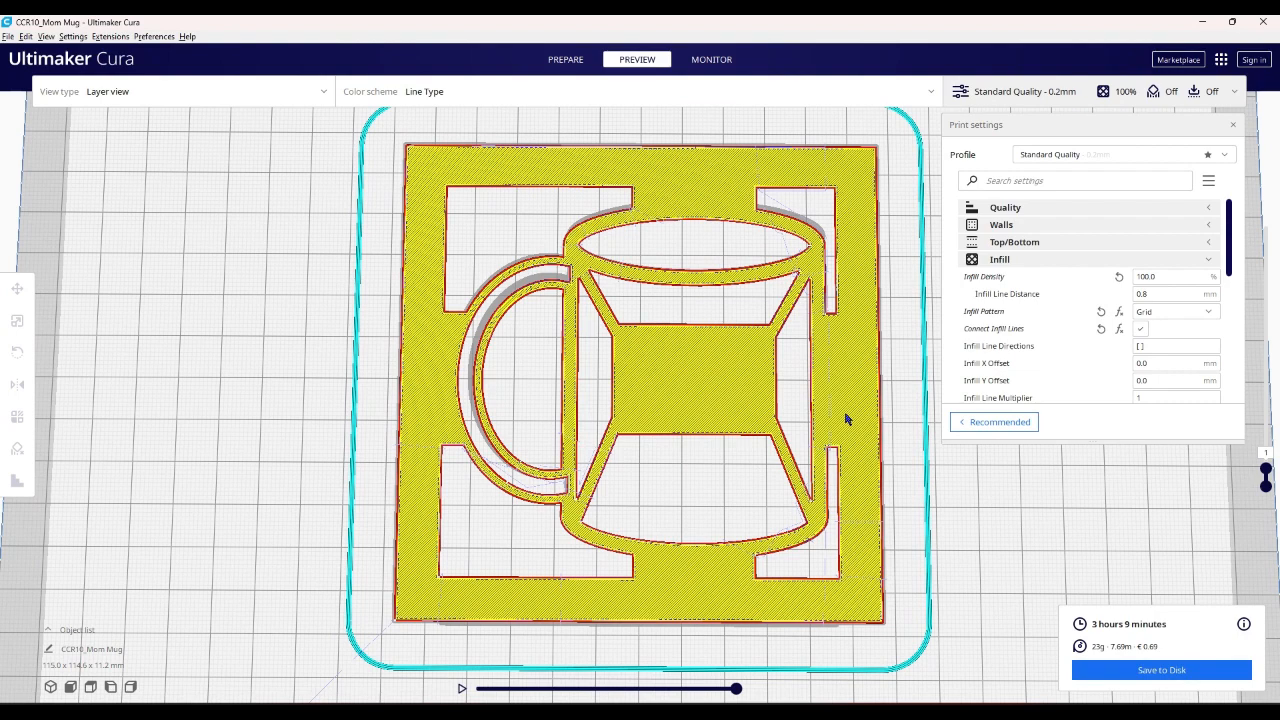
right_click_drag(846, 420, 833, 465)
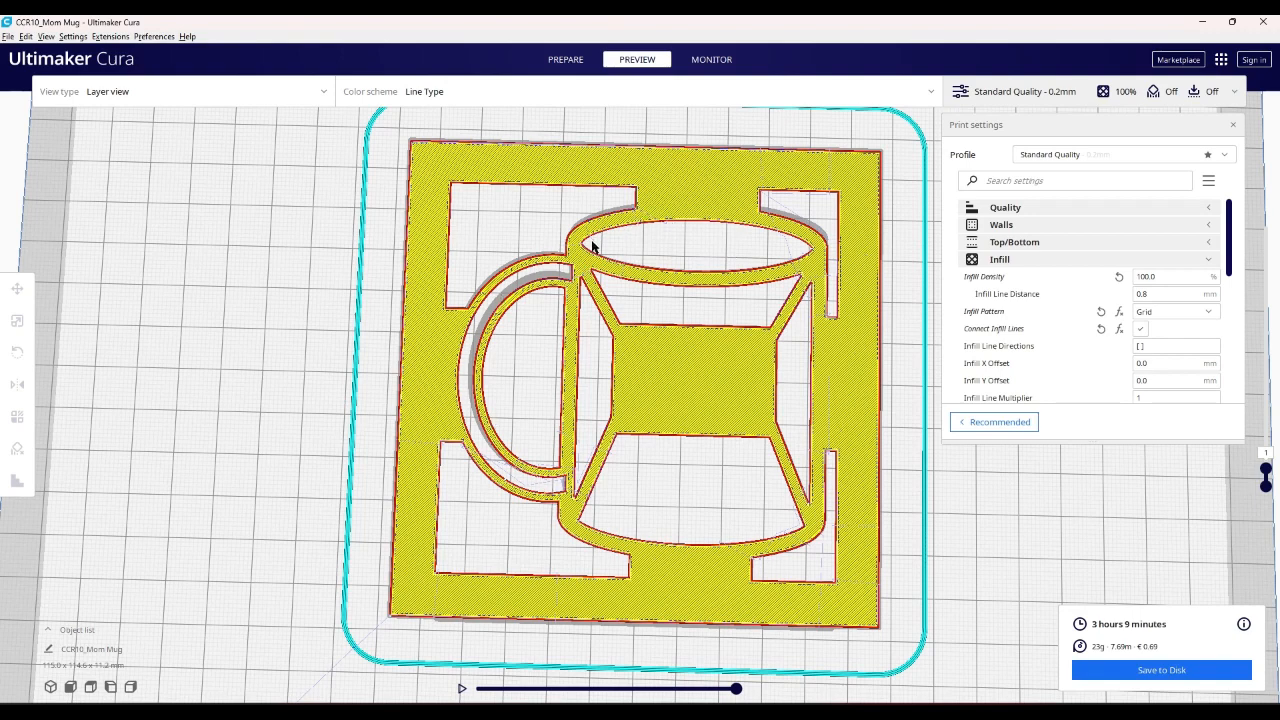
scroll(595, 470, "down", 2)
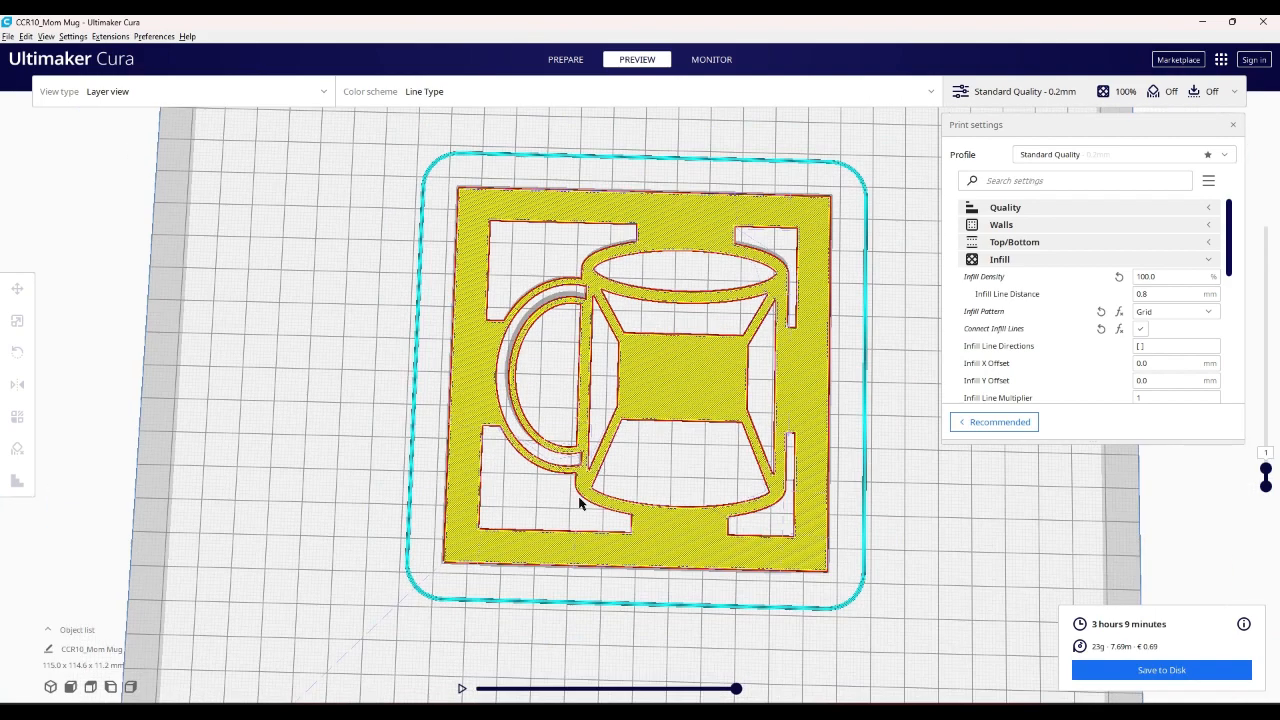
scroll(580, 506, "up", 6)
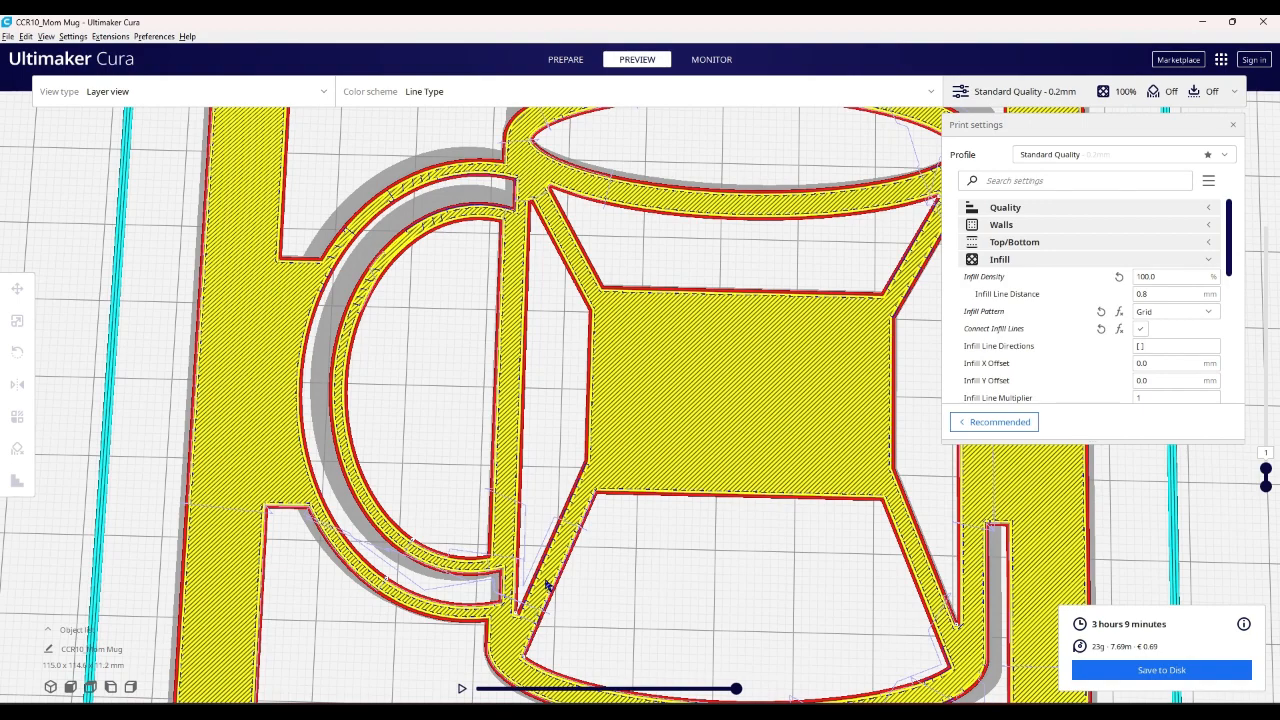
scroll(655, 437, "down", 5)
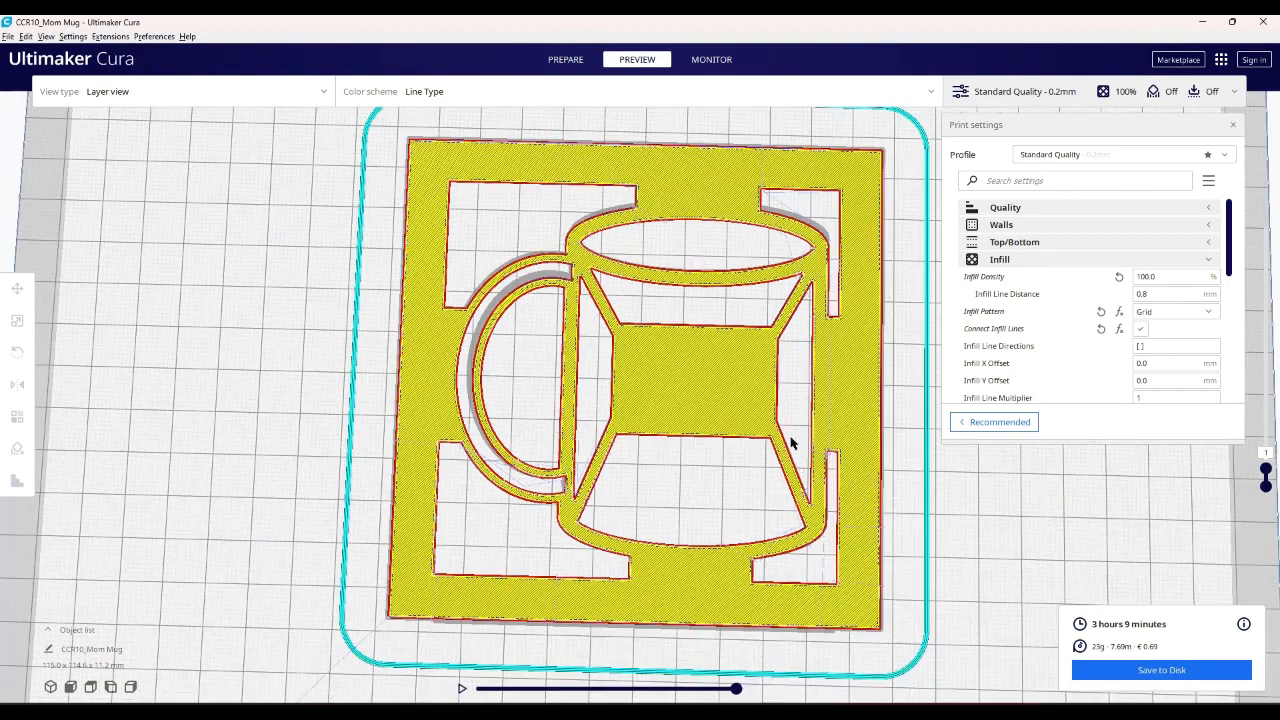
Raise the preview to layer 56 and examine the complete cutter from above and its engraved edge from the side
left_click_drag(1266, 476, 1277, 205)
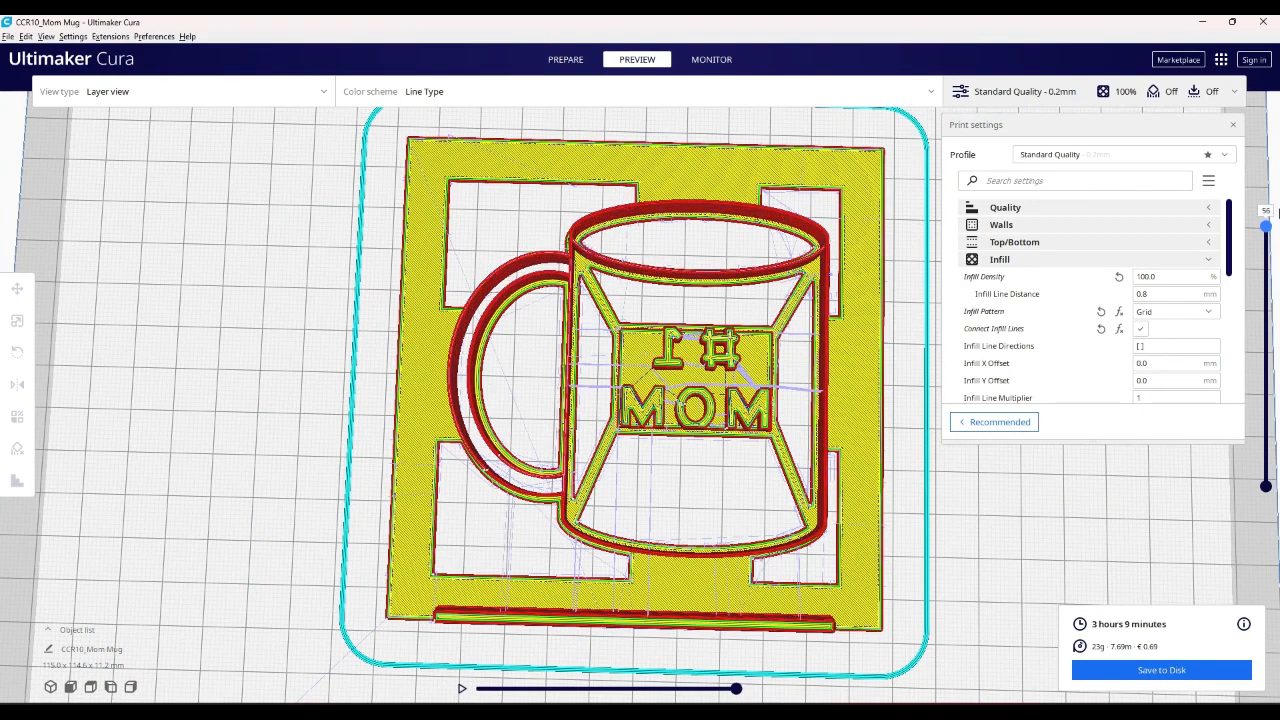
right_click_drag(858, 604, 745, 605)
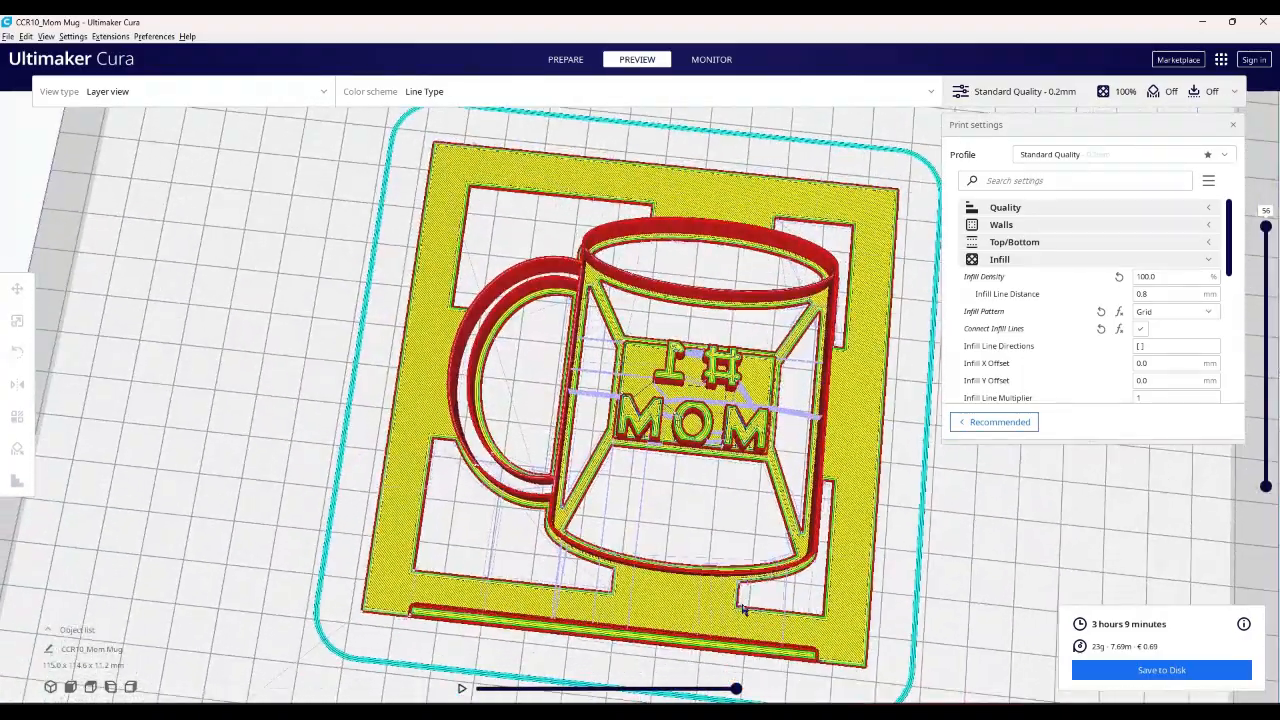
scroll(745, 550, "up", 5)
right_click_drag(747, 520, 708, 438)
scroll(690, 560, "down", 3)
scroll(658, 545, "down", 2)
scroll(659, 543, "up", 4)
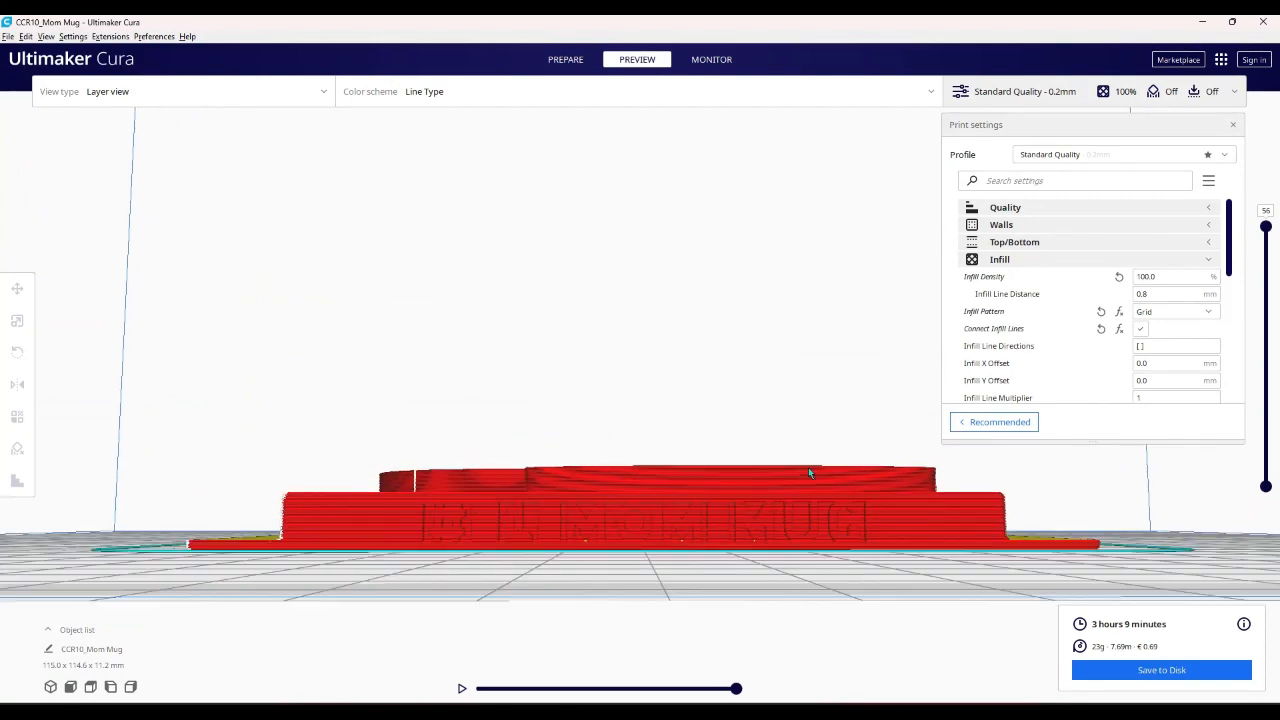
Start saving the G-code to disk and browse to SD Card Backup > organized cookie cutters > Cutters
left_click(1110, 672)
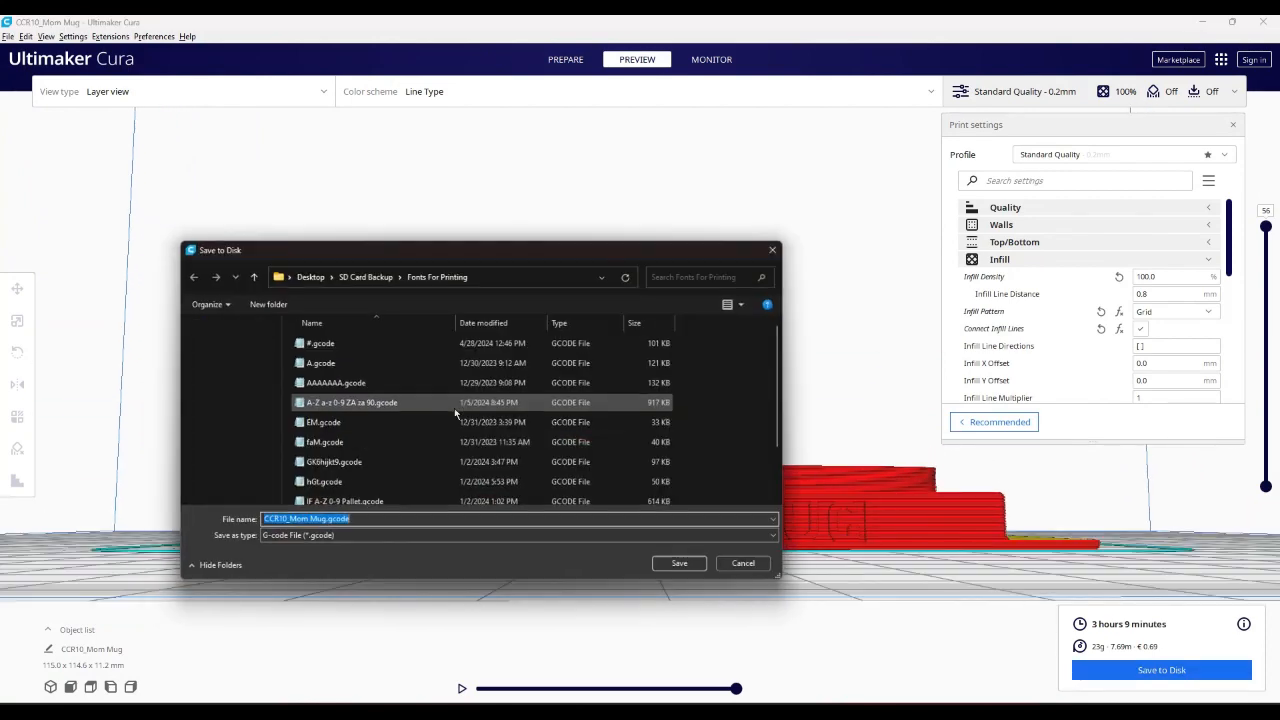
left_click(378, 273)
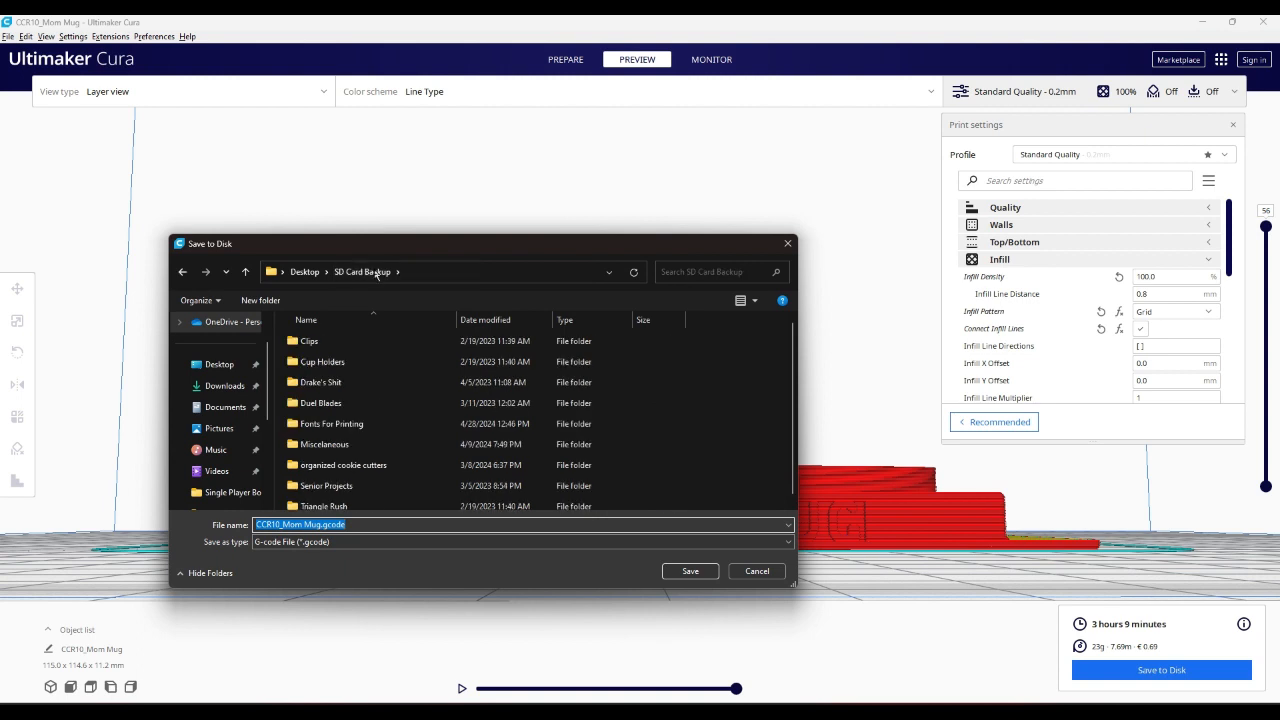
left_click(361, 472)
double_click(361, 472)
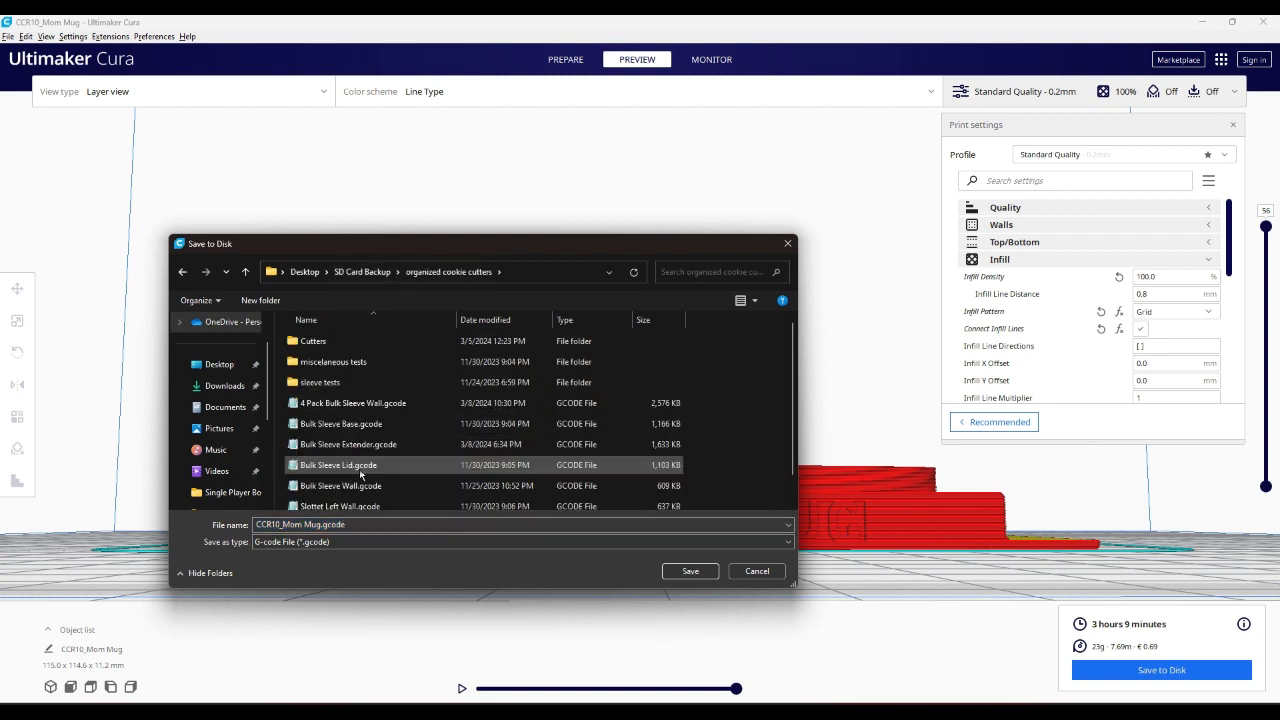
double_click(343, 342)
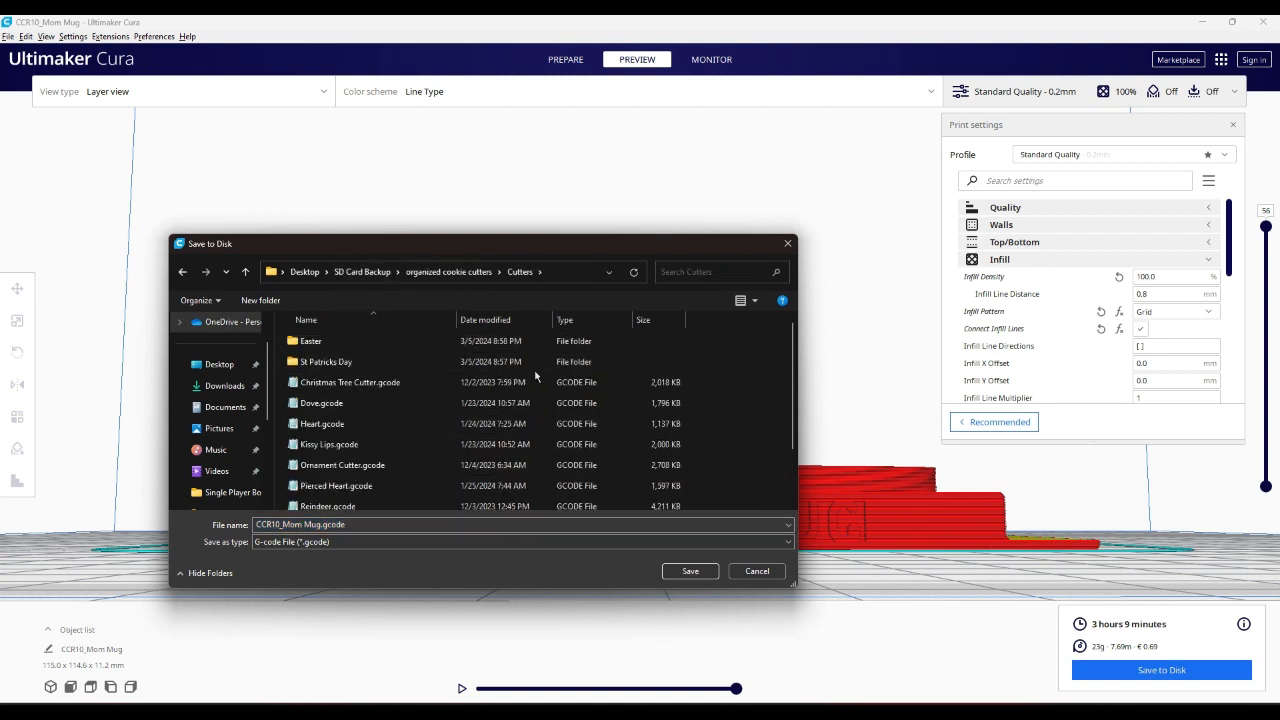
Create a folder named "Mothers Day" inside the Cutters folder and open it
right_click(770, 377)
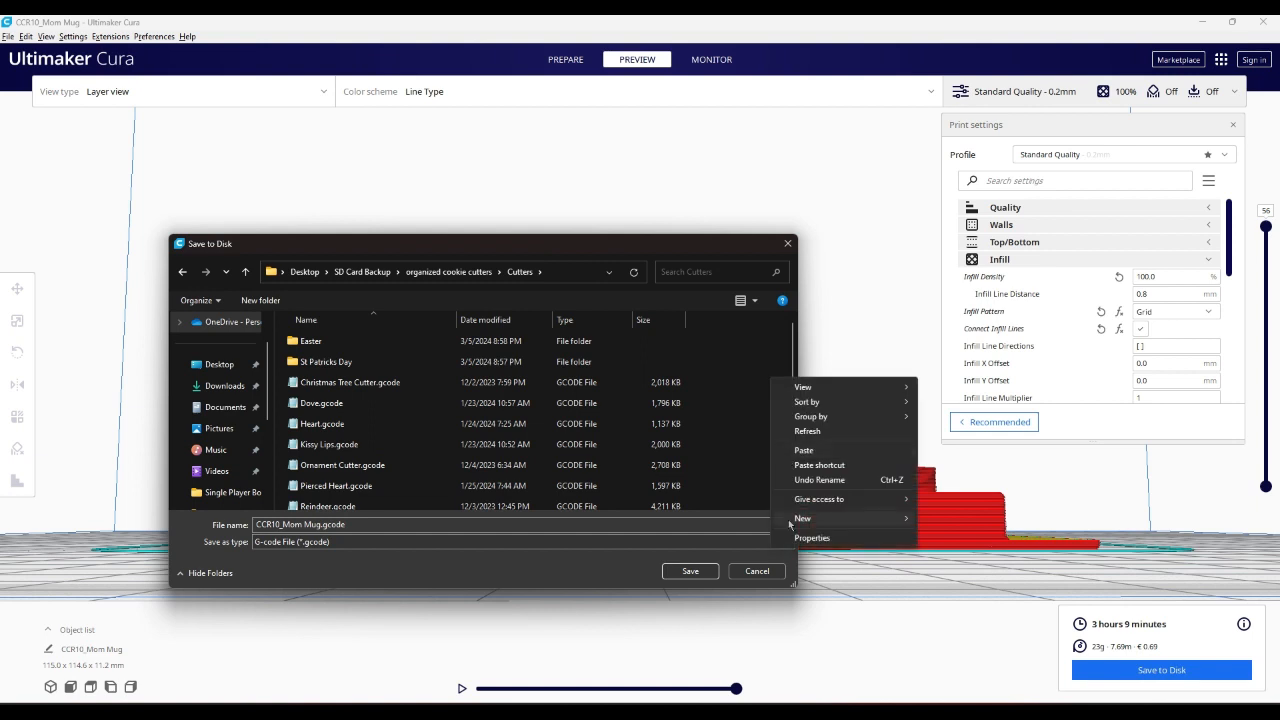
mouse_move(788, 519)
left_click(925, 521)
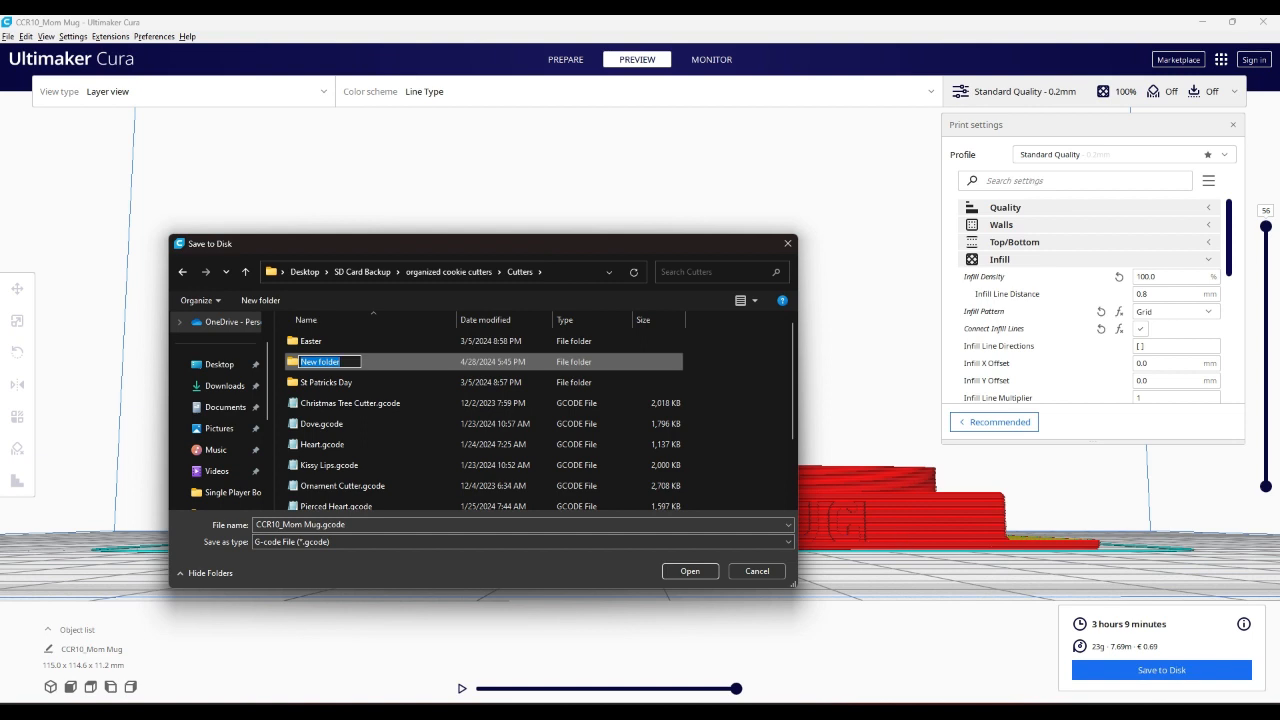
type("Mothers Day")
key("Return")
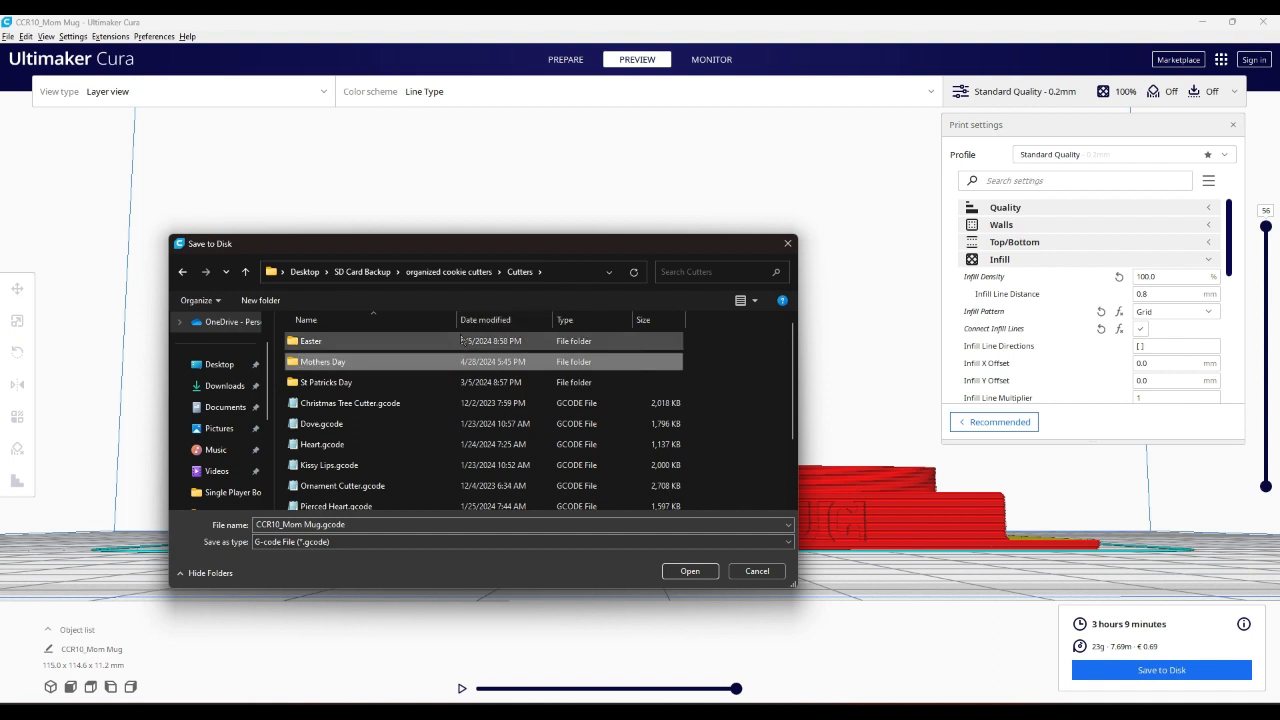
double_click(328, 368)
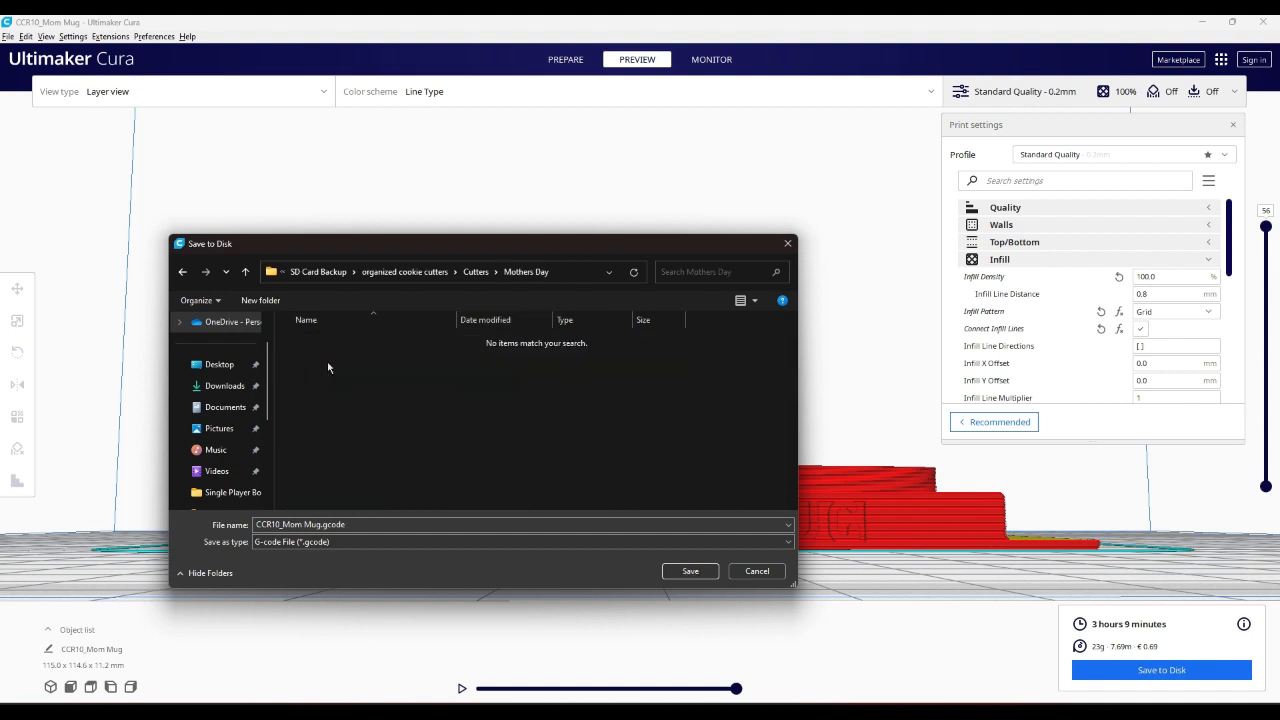
Remove the "CCR10_" prefix from the file name and save the G-code as "Mom Mug.gcode"
left_click(404, 523)
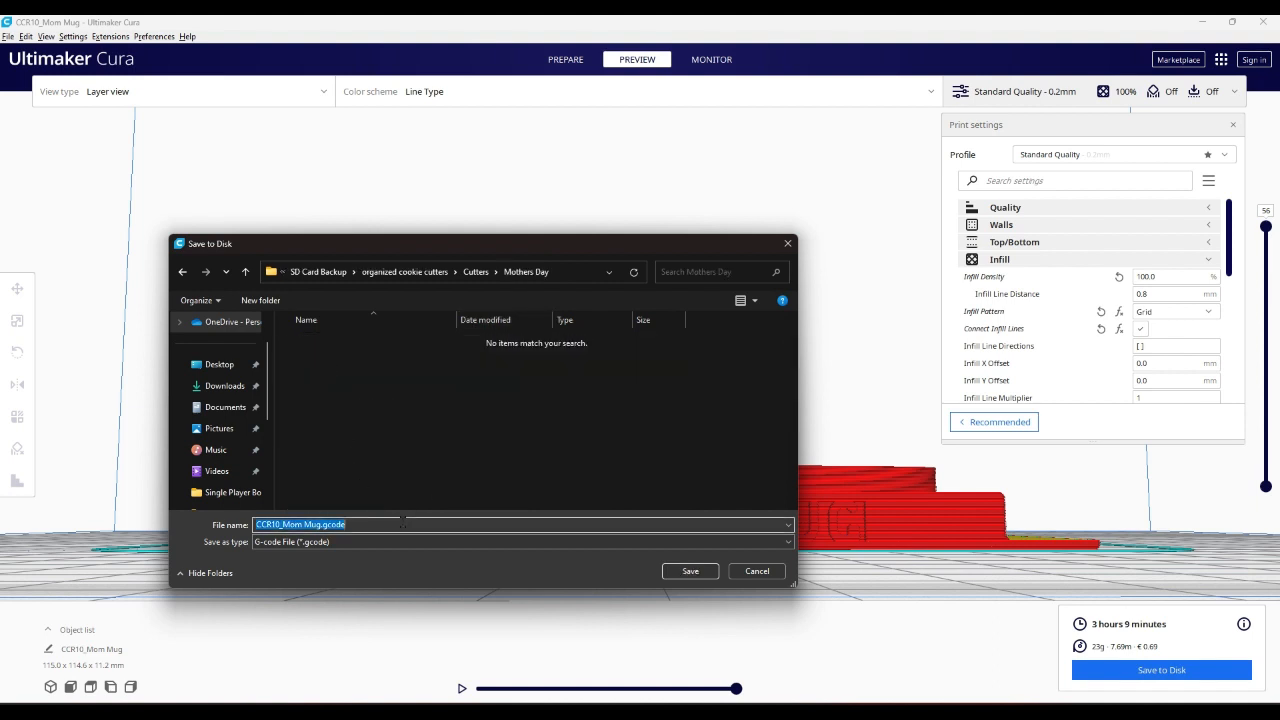
key("Home")
key("Delete")
key("Delete")
key("Delete")
key("Delete")
key("Delete")
key("Delete")
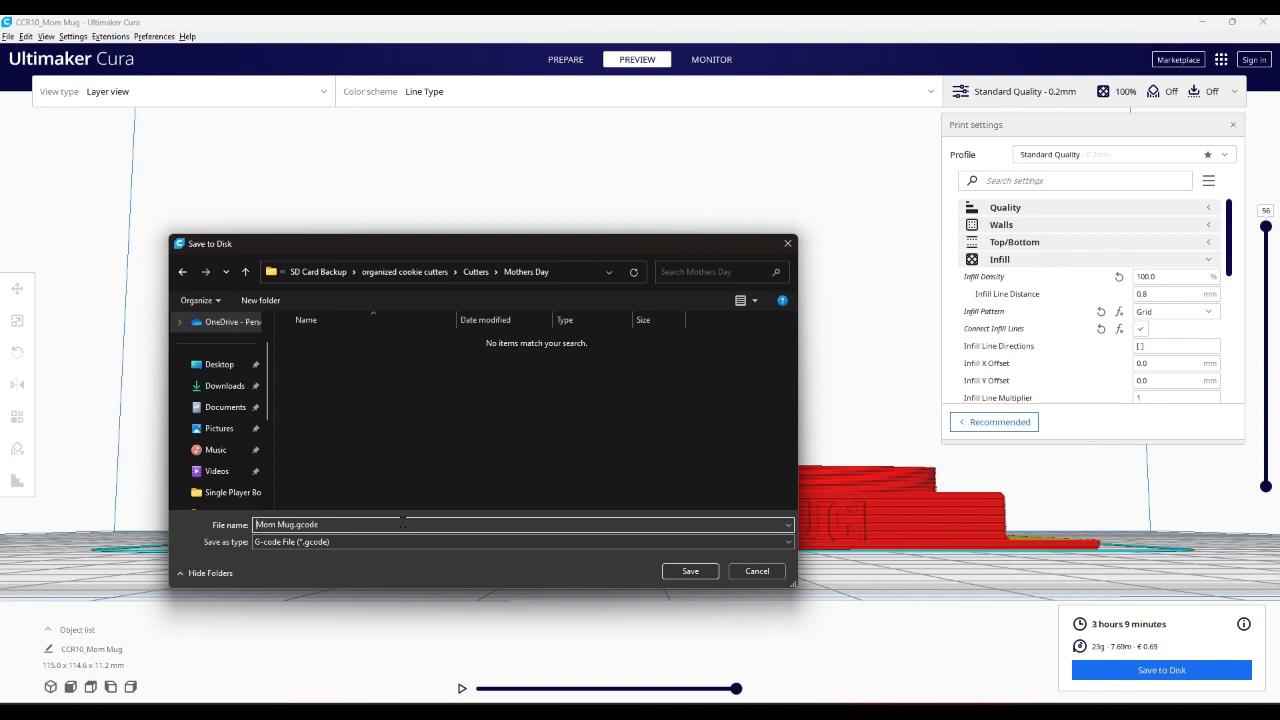
key("Return")
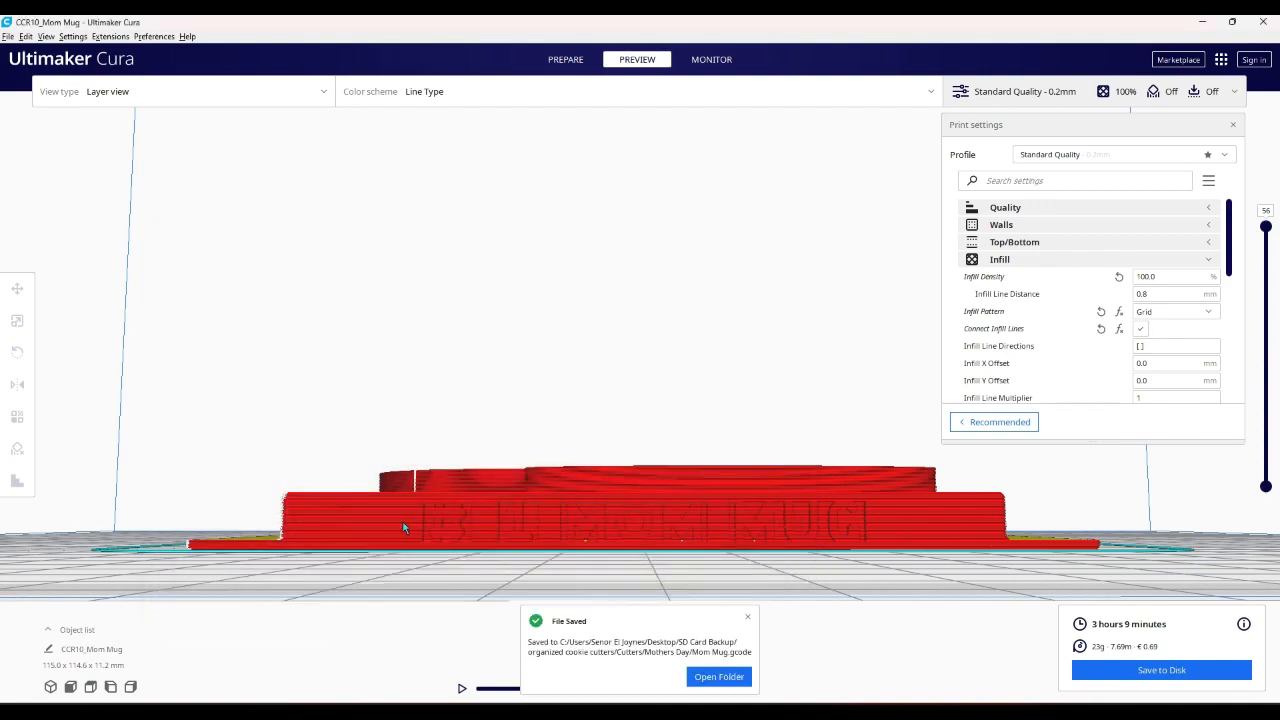
Dismiss the file-saved notice and examine the sliced cutter's walls and "#1 MOM" lettering from oblique angles and up close
right_click_drag(440, 392, 447, 495)
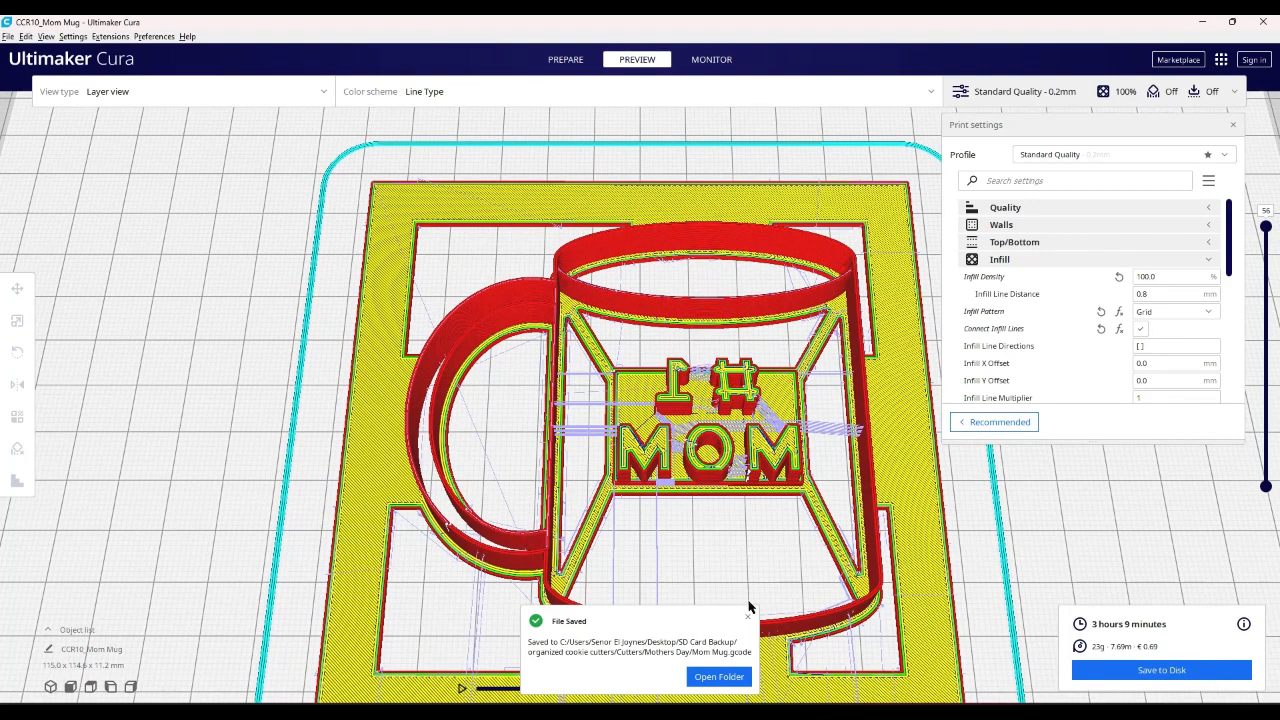
left_click(748, 619)
right_click_drag(690, 520, 722, 532)
scroll(700, 397, "up", 3)
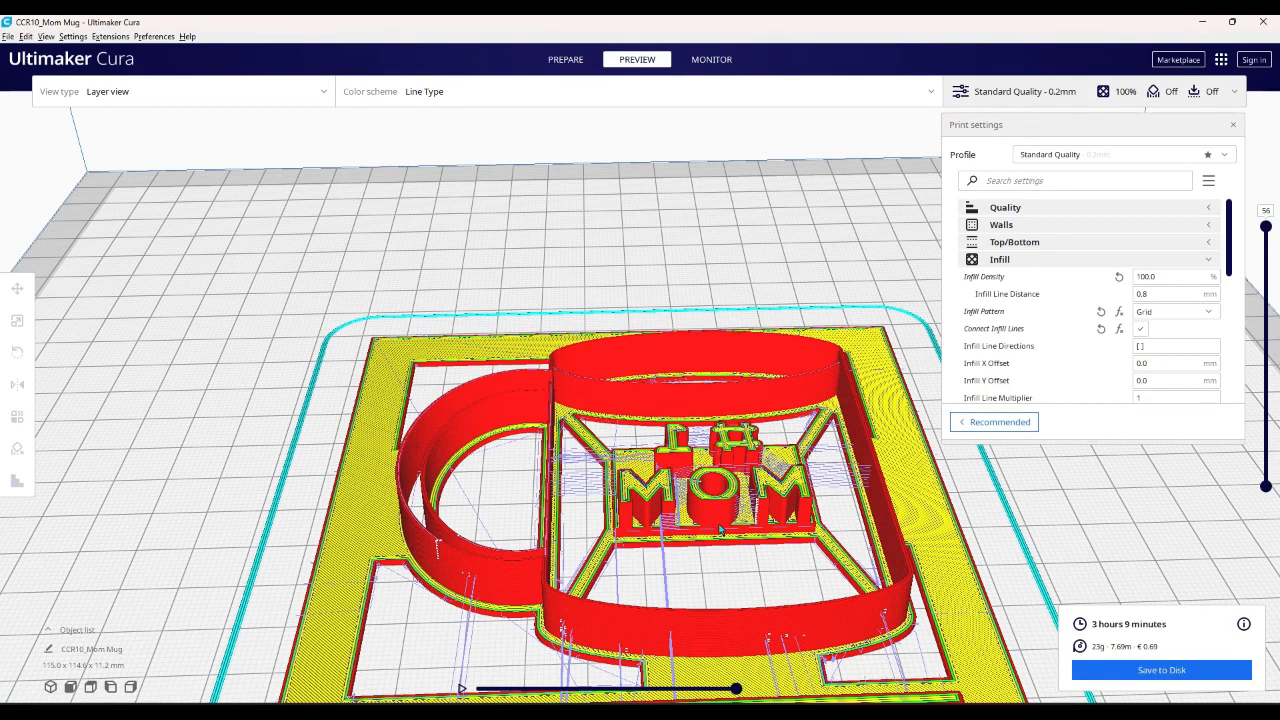
right_click_drag(720, 530, 709, 606)
scroll(706, 600, "up", 5)
right_click_drag(604, 460, 652, 438)
scroll(632, 451, "up", 4)
scroll(632, 451, "up", 2)
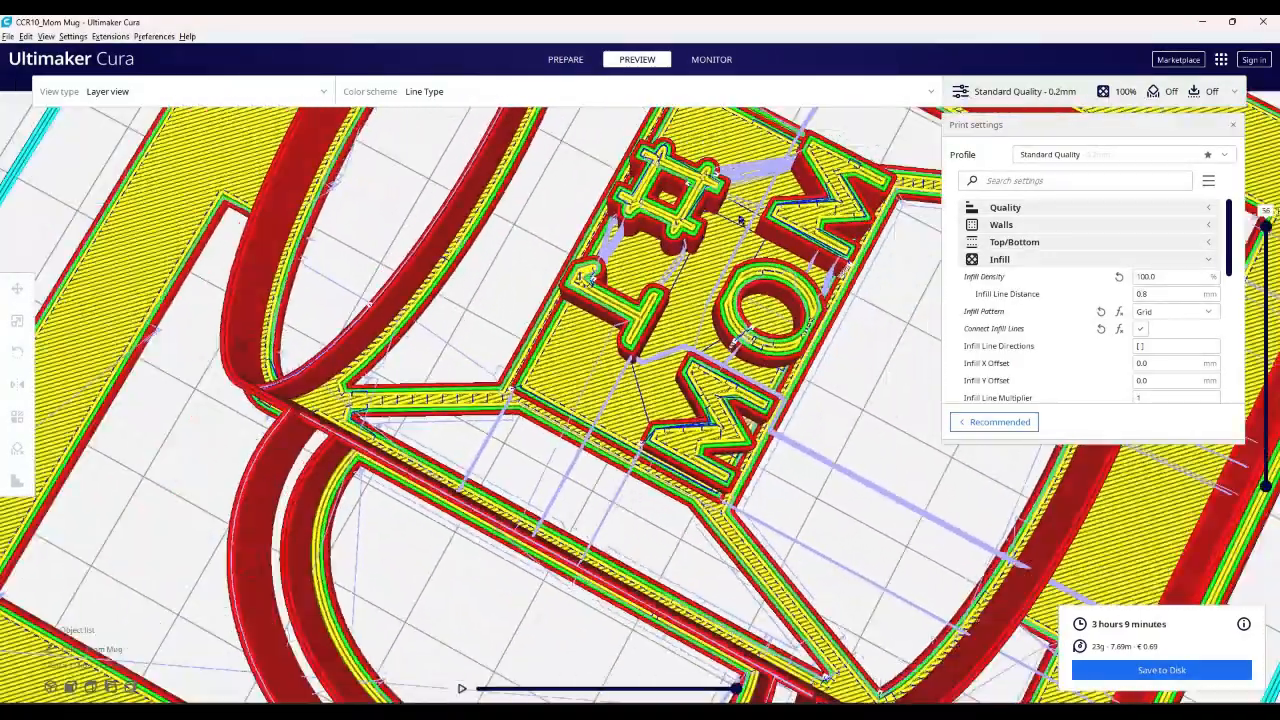
Examine the sliced cutter's walls, base and "#1 MOM" lettering from low, oblique and overhead angles
right_click_drag(632, 392, 618, 580)
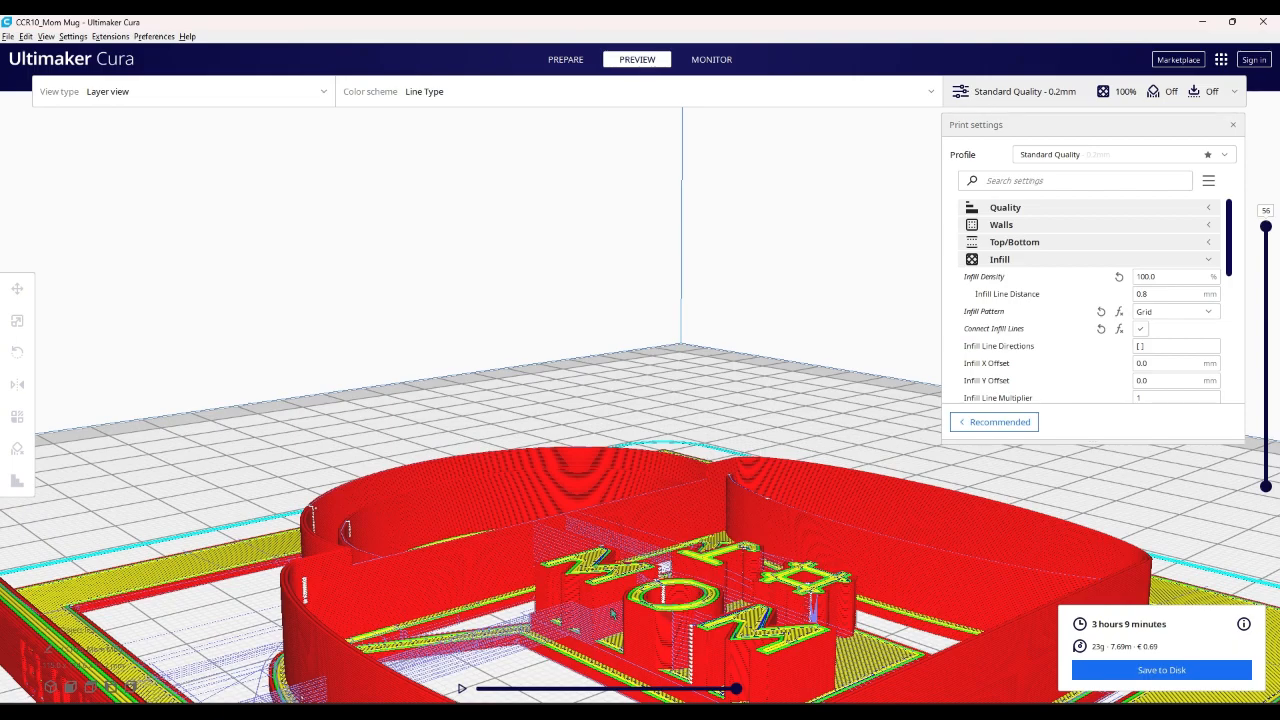
right_click_drag(612, 614, 642, 590)
right_click_drag(632, 540, 655, 555)
scroll(655, 570, "up", 1)
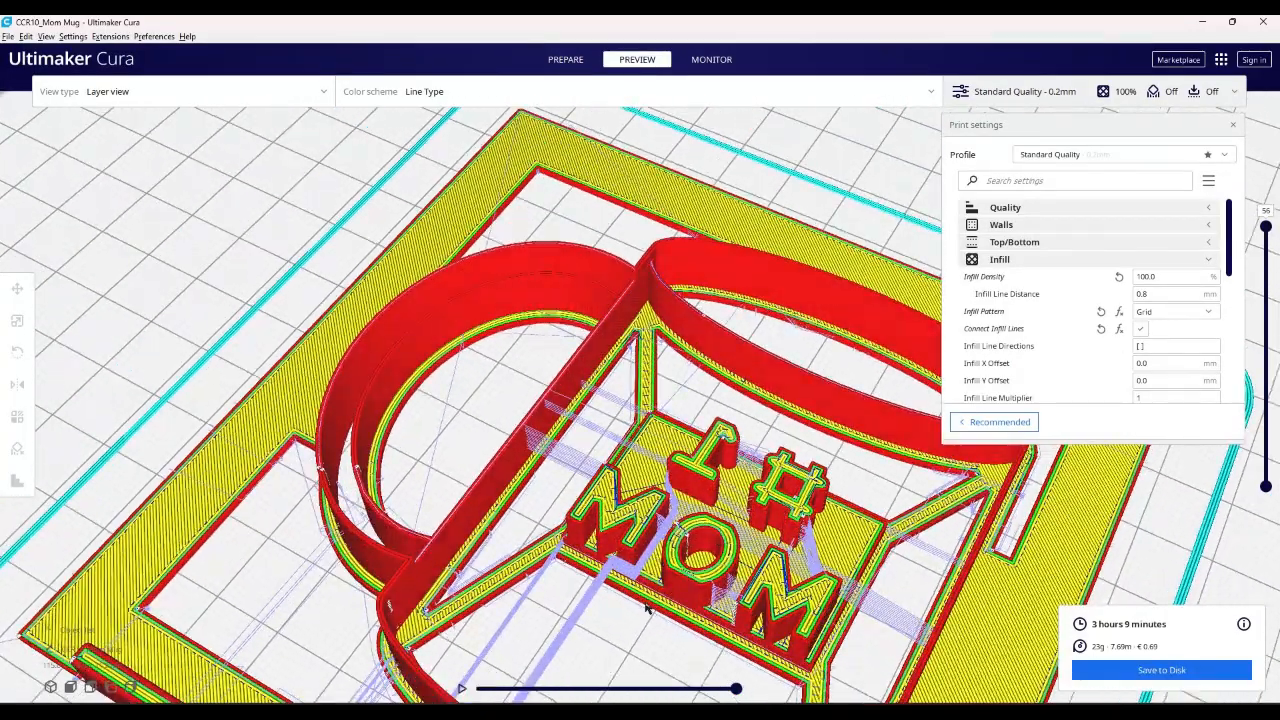
right_click_drag(648, 605, 703, 597)
scroll(658, 562, "down", 3)
right_click_drag(686, 537, 714, 414)
right_click_drag(630, 528, 755, 490)
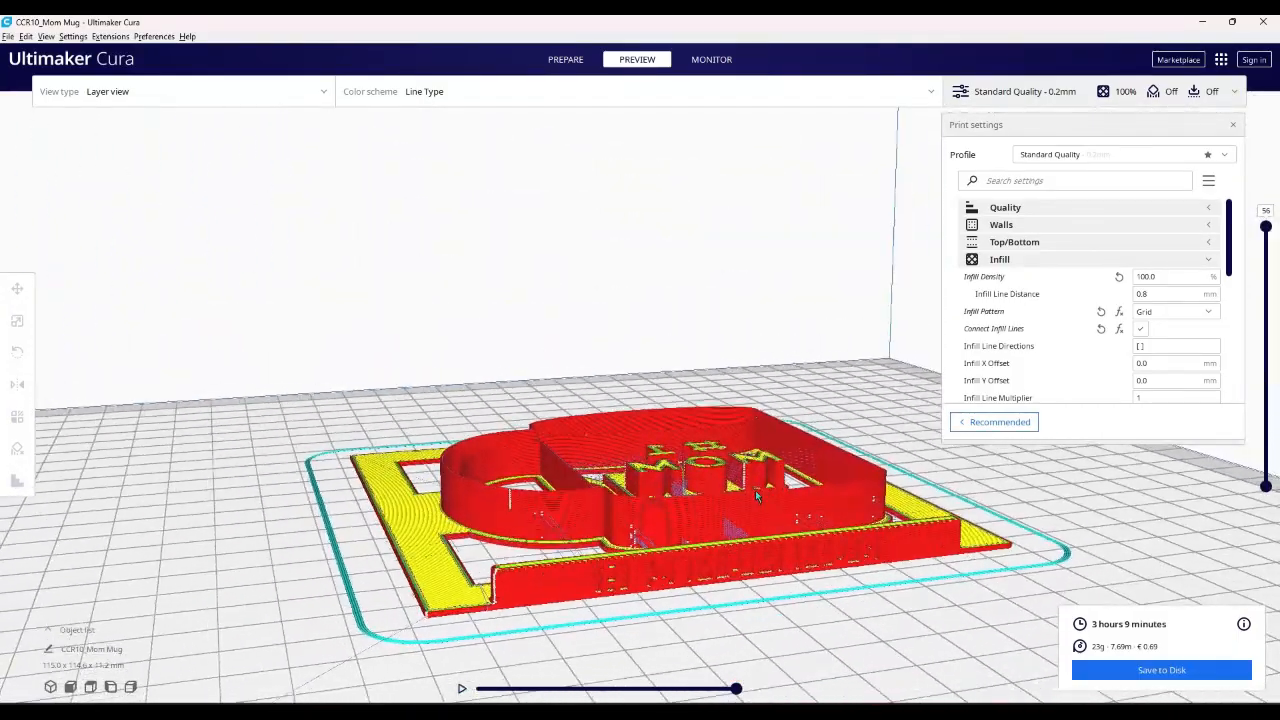
right_click_drag(728, 532, 792, 530)
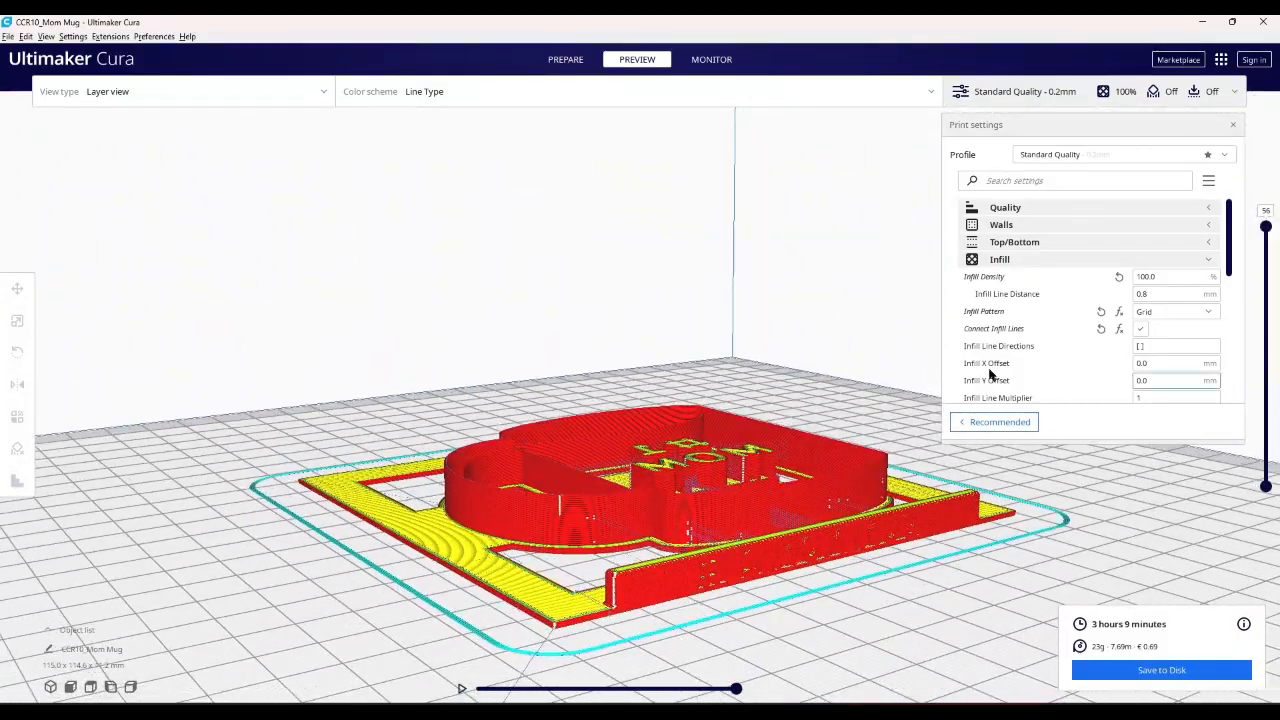
Close the Infill settings and set Z Seam Alignment to Sharpest Corner in the Walls settings
left_click(1034, 259)
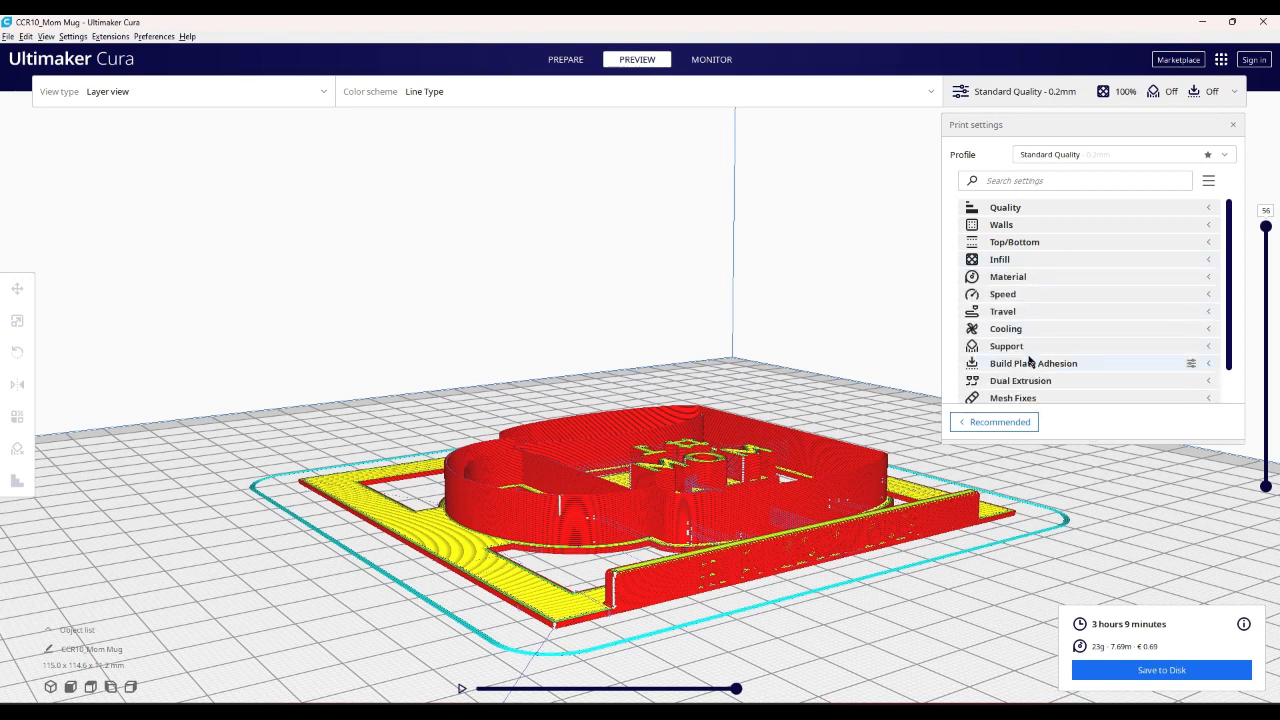
left_click(1035, 223)
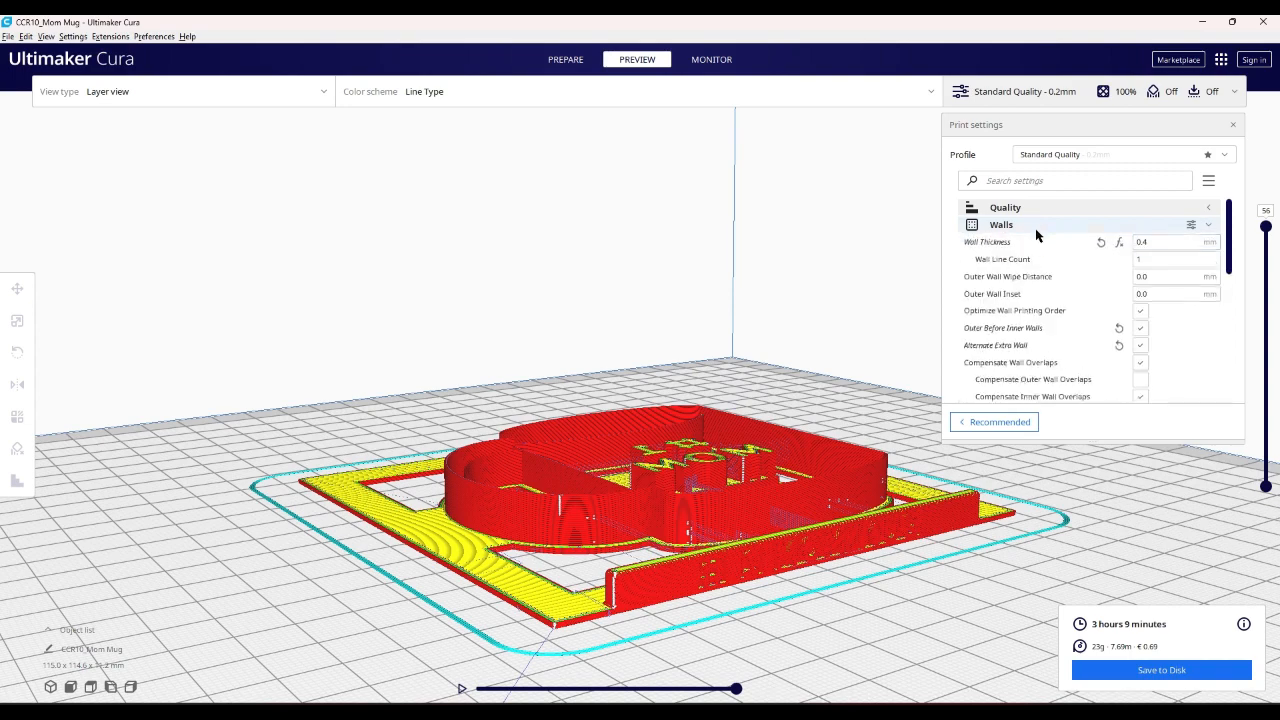
scroll(1037, 338, "down", 3)
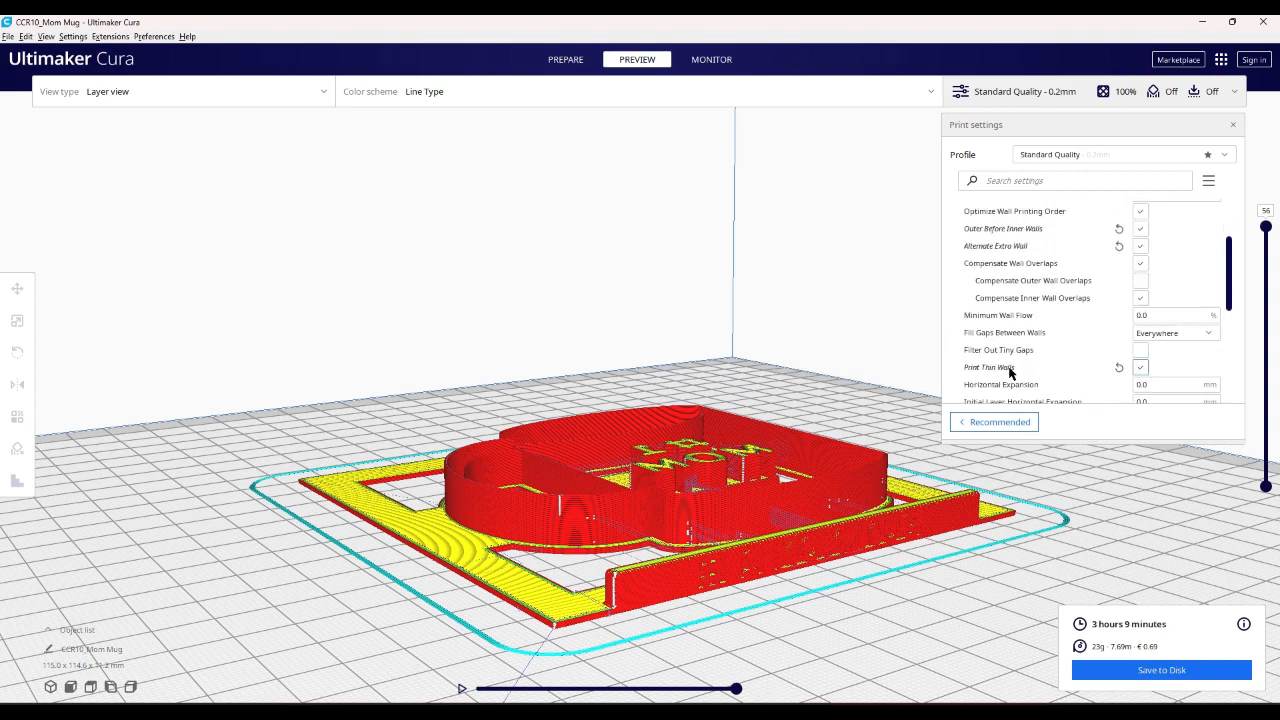
scroll(1010, 370, "down", 2)
mouse_move(1010, 372)
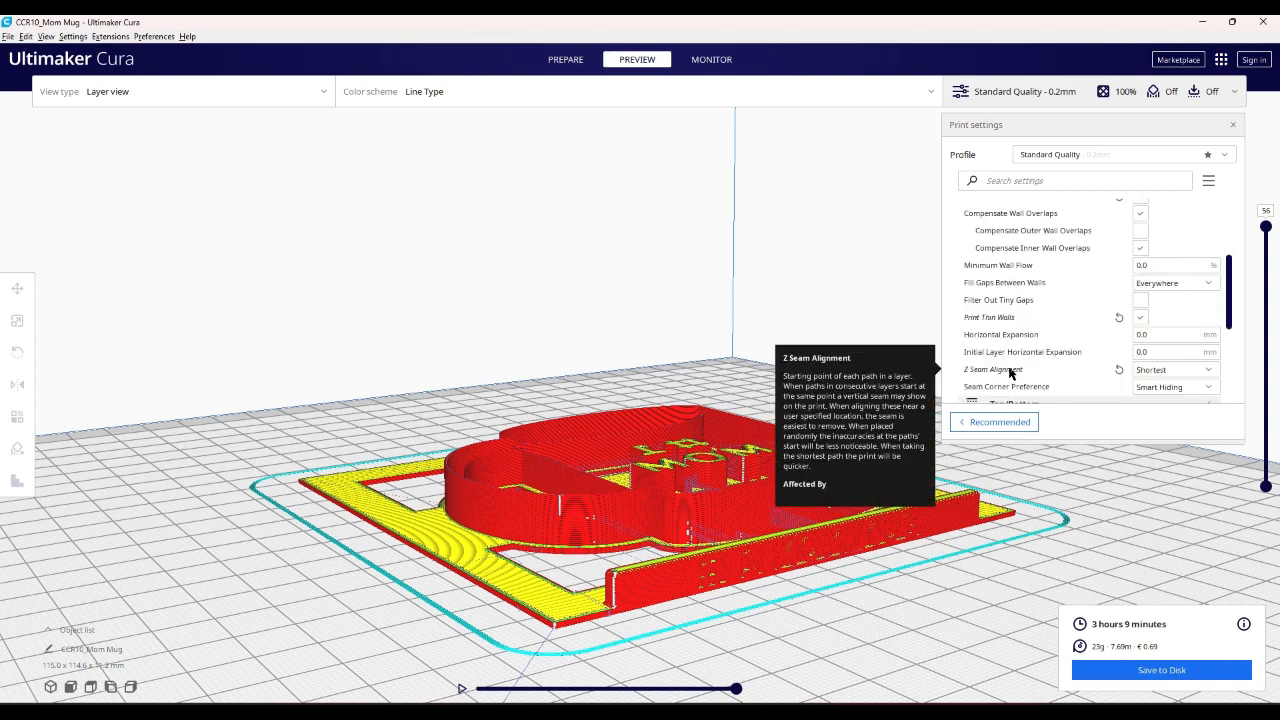
left_click(1210, 370)
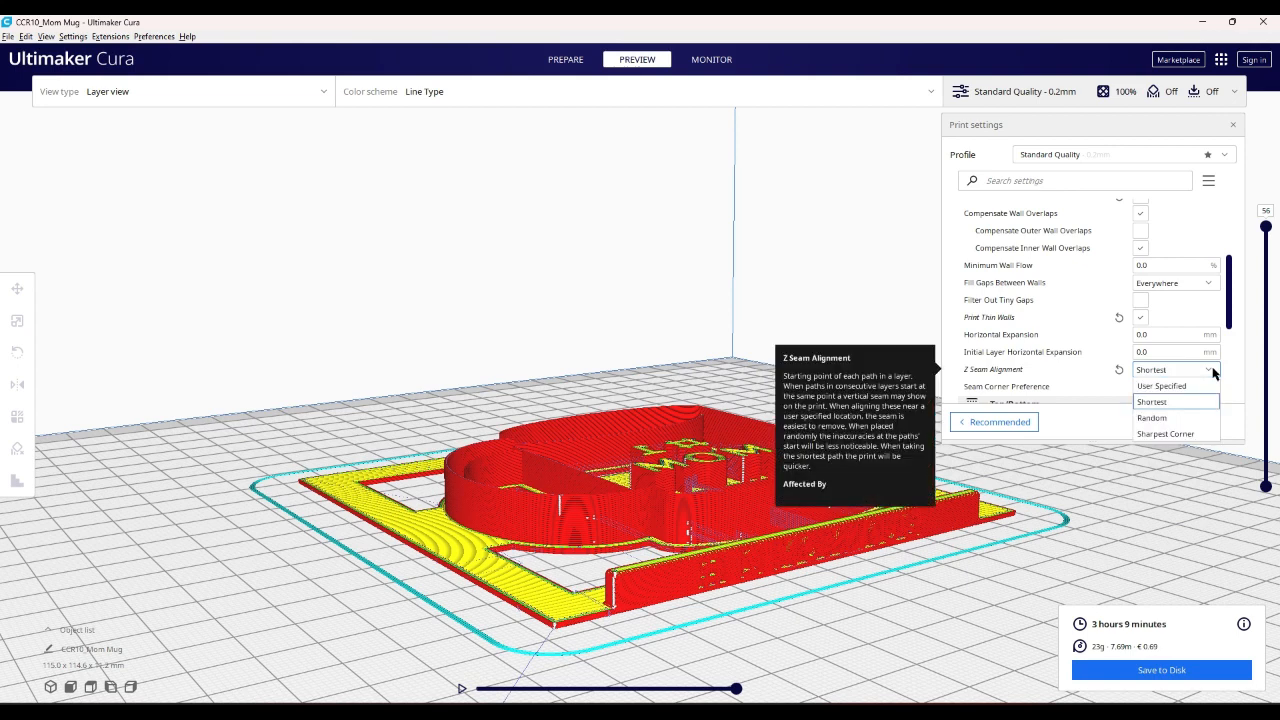
left_click(1195, 433)
Examine the re-sliced mug cutter's seams along the outline, handle and lettering from above, below and close up
right_click_drag(846, 349, 773, 597)
scroll(714, 571, "up", 3)
scroll(680, 474, "up", 3)
right_click_drag(680, 474, 868, 495)
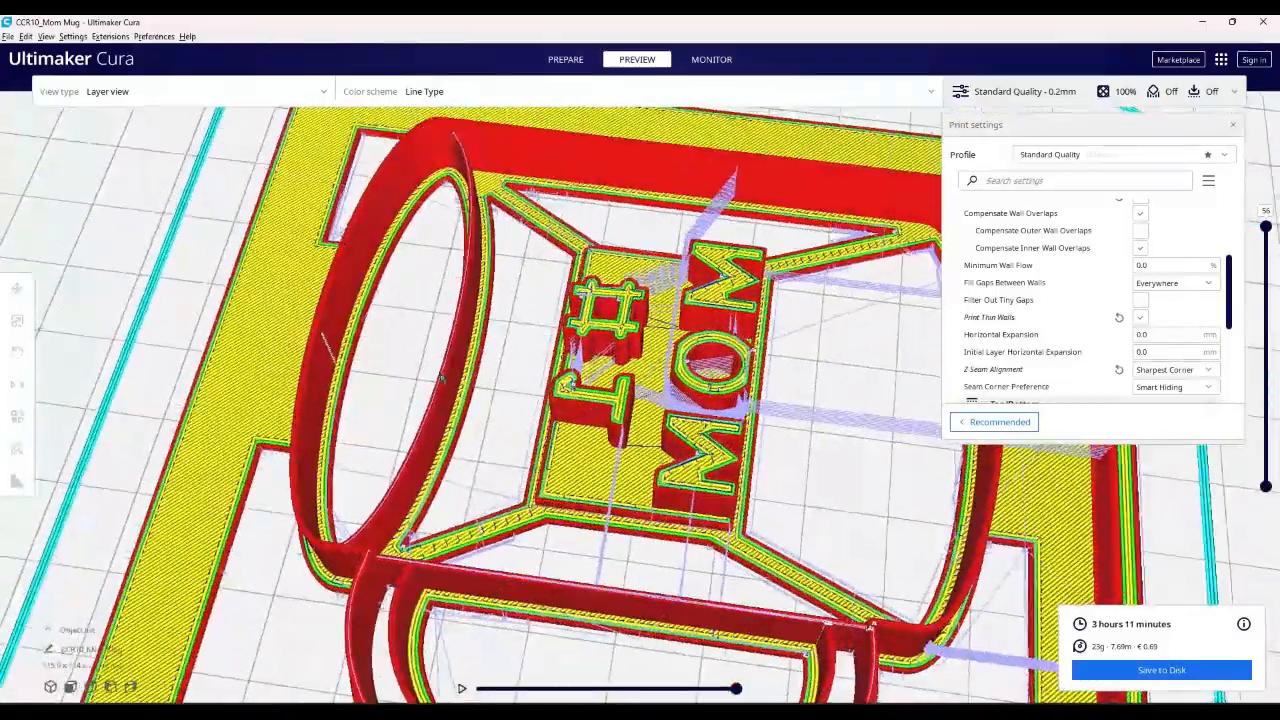
scroll(361, 364, "up", 1)
right_click_drag(361, 364, 225, 350)
right_click_drag(660, 560, 343, 369)
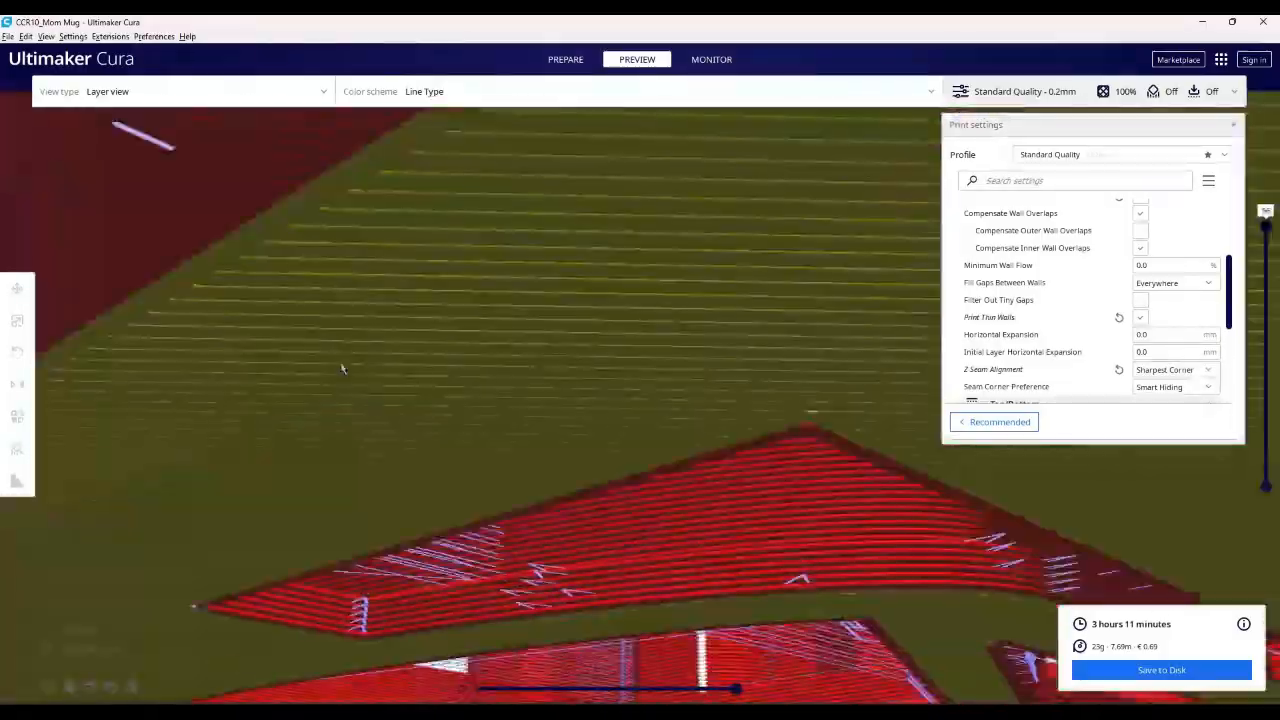
scroll(408, 418, "down", 3)
right_click_drag(408, 418, 790, 572)
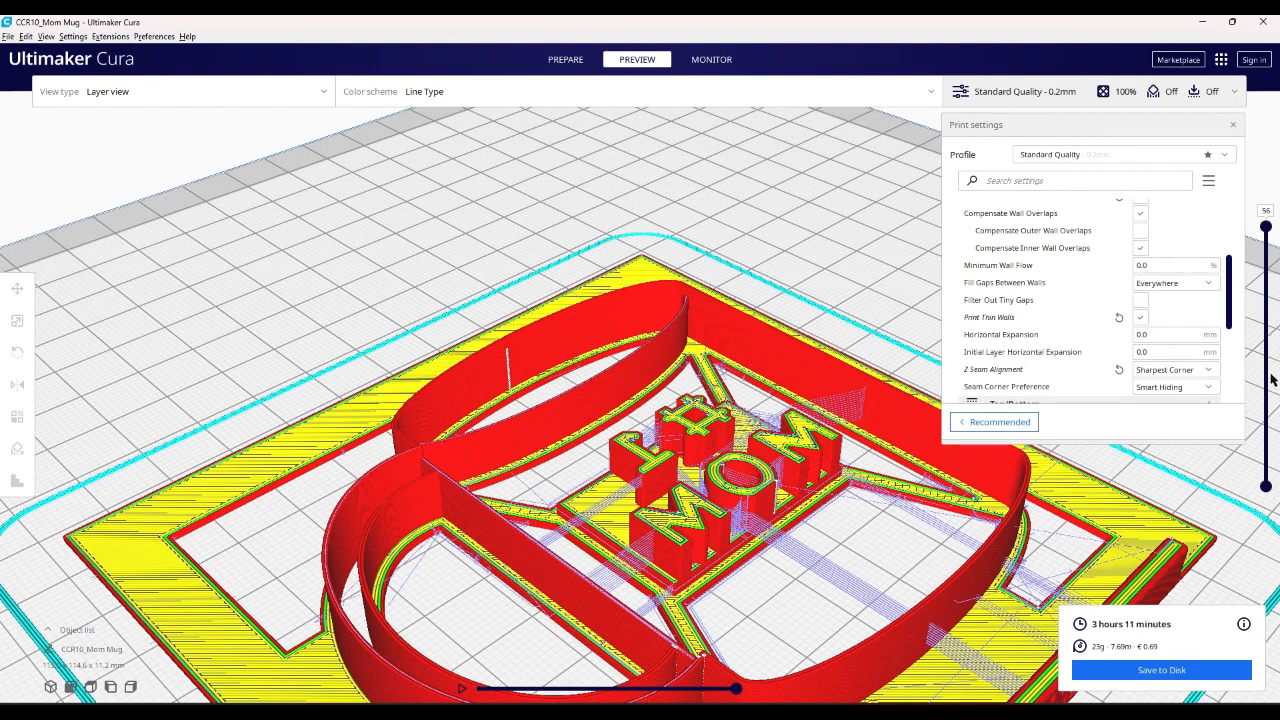
Raise the lower layer limit to 41 and inspect where the upper wall and lettering paths start and end
mouse_move(1266, 228)
left_mouse_down()
mouse_move(1267, 420)
mouse_move(1265, 233)
left_mouse_up()
right_click_drag(775, 322, 549, 392)
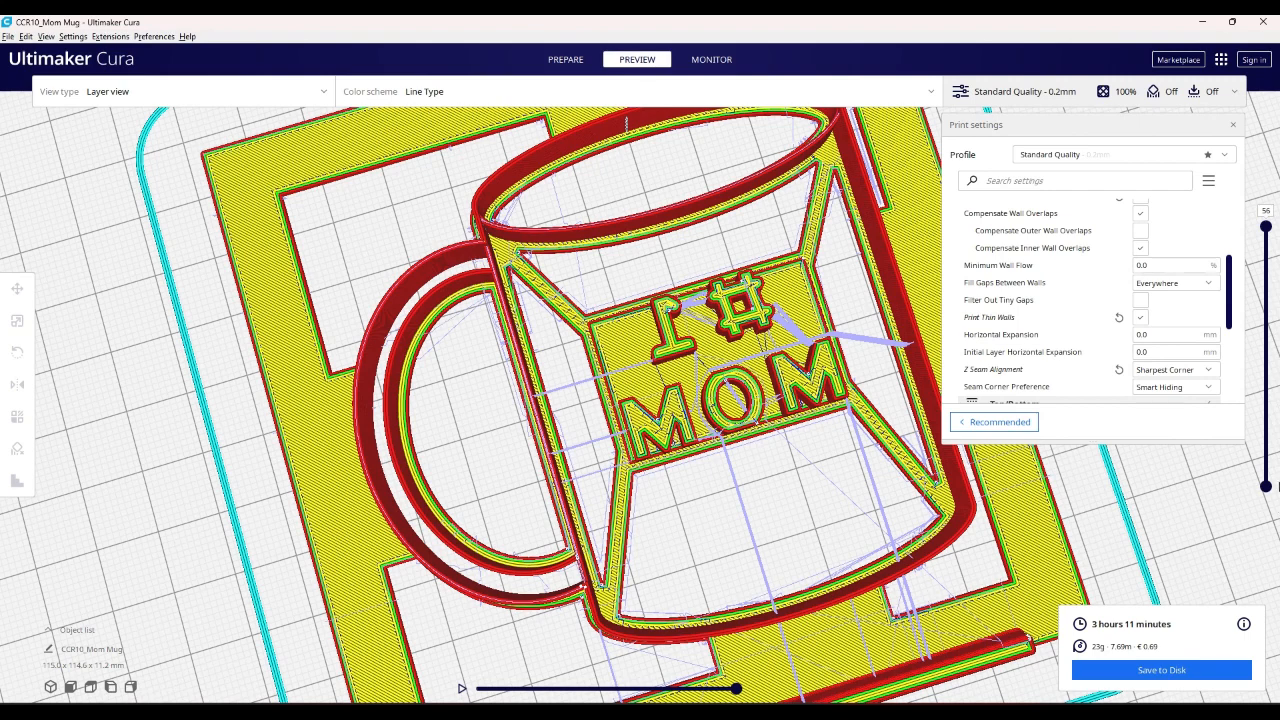
left_click_drag(1265, 485, 1266, 309)
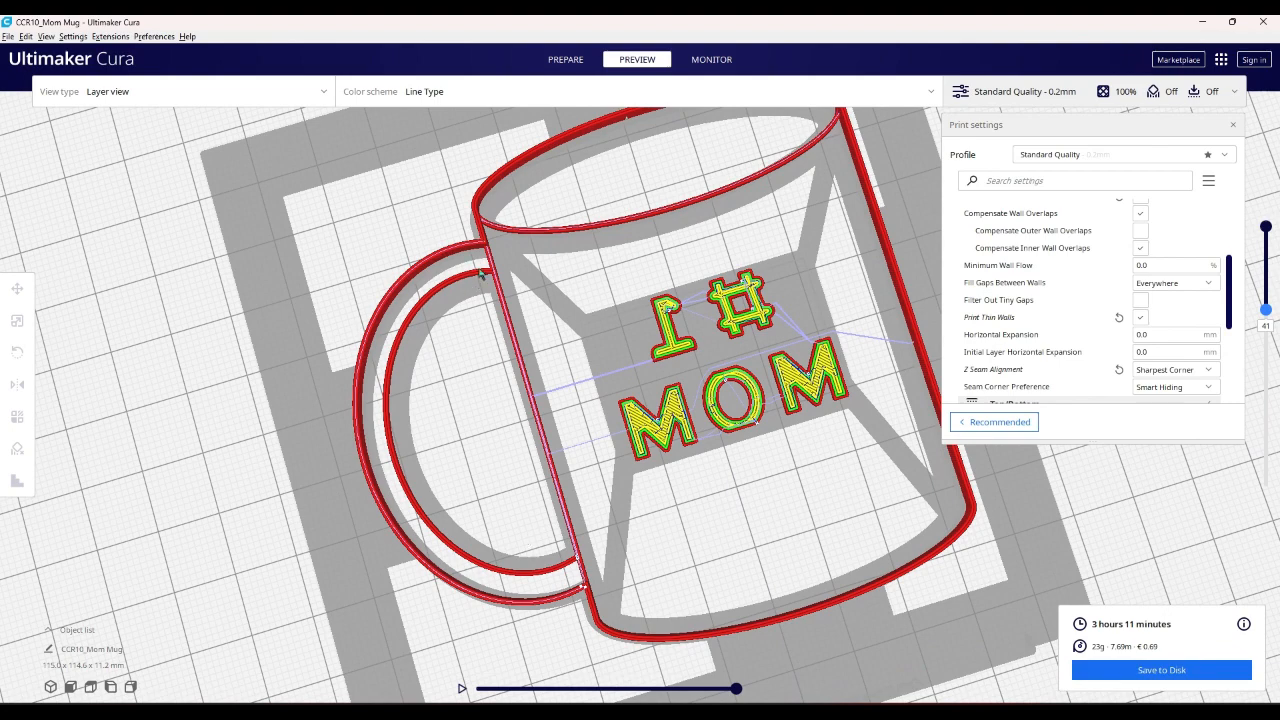
right_click_drag(531, 541, 525, 604)
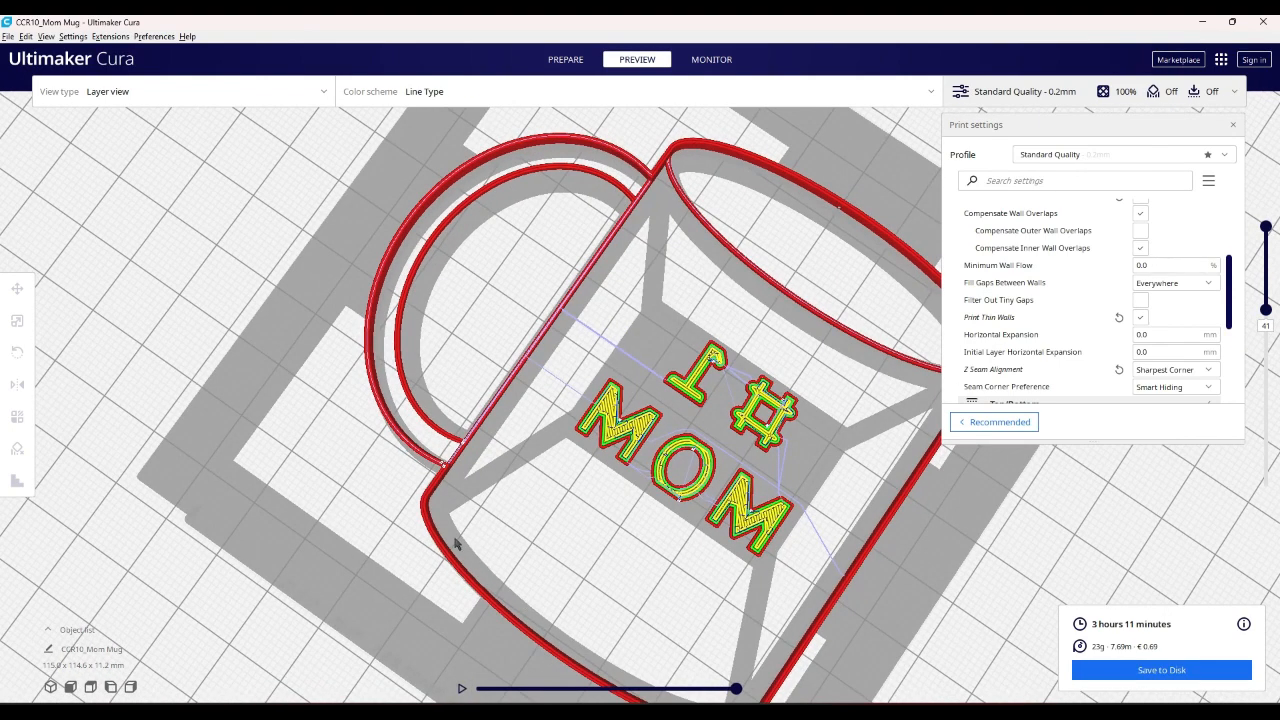
scroll(487, 505, "down", 2)
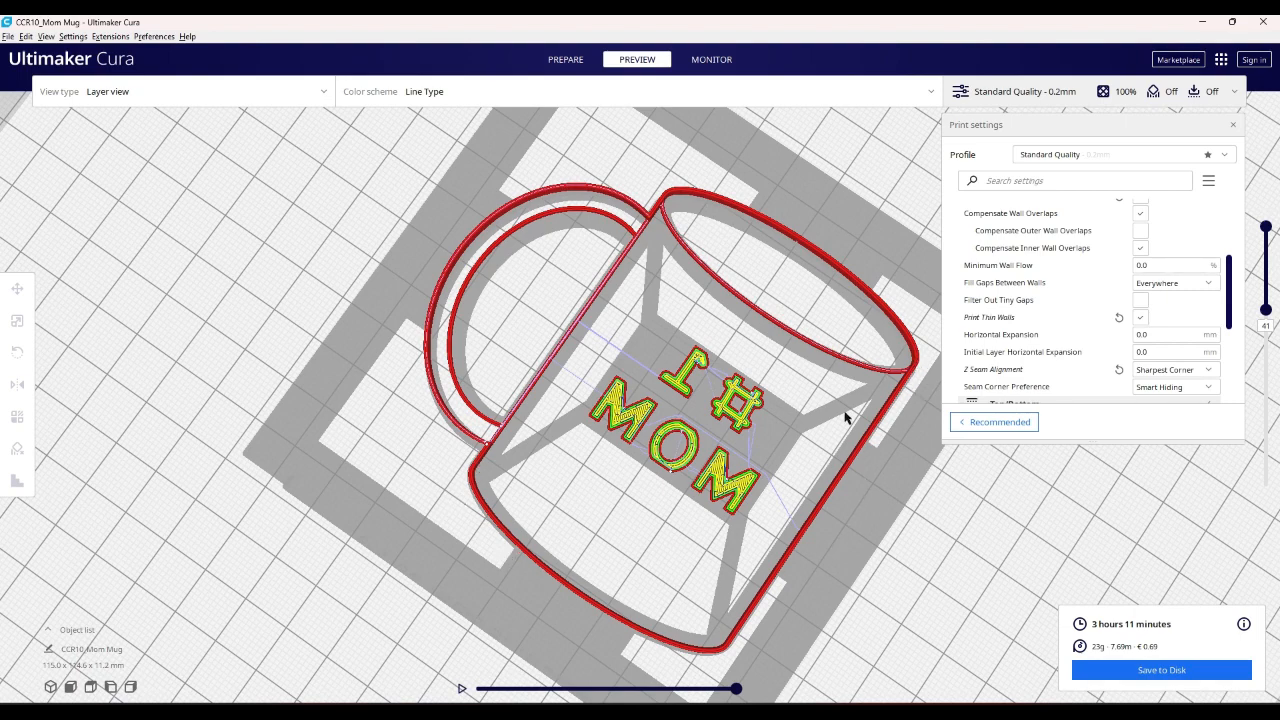
right_click_drag(733, 447, 757, 462)
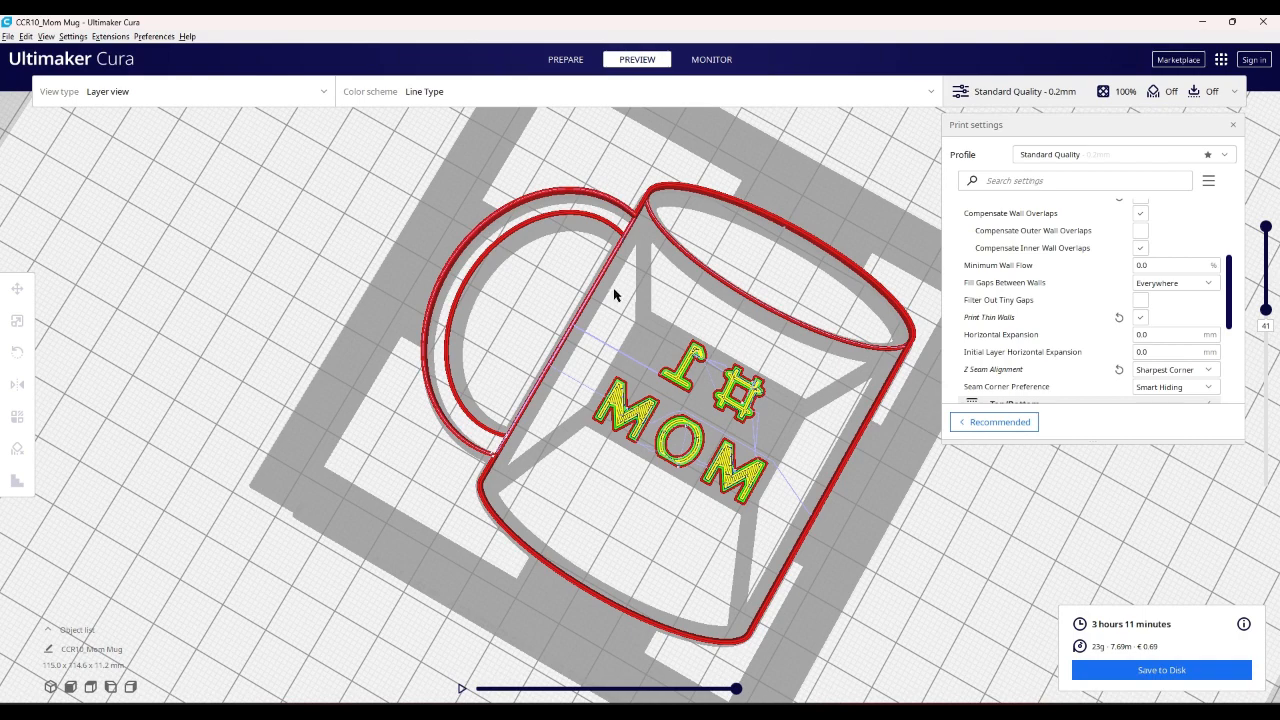
Narrow the layer range to the cutter's wall layers ending at layer 29 and run the toolpath simulation through to its end
scroll(620, 310, "down", 3)
left_click_drag(1266, 310, 1266, 478)
right_click_drag(843, 502, 788, 430)
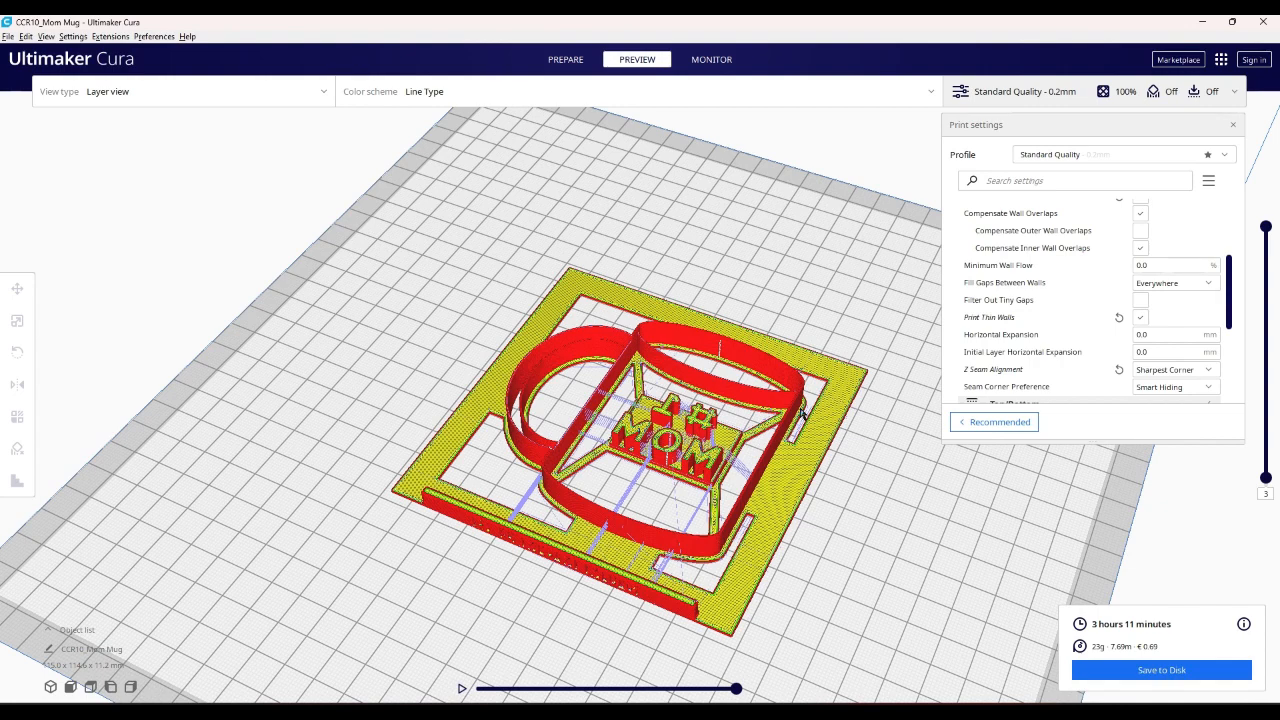
left_click_drag(1264, 470, 1265, 356)
right_click_drag(724, 347, 693, 489)
left_click(464, 690)
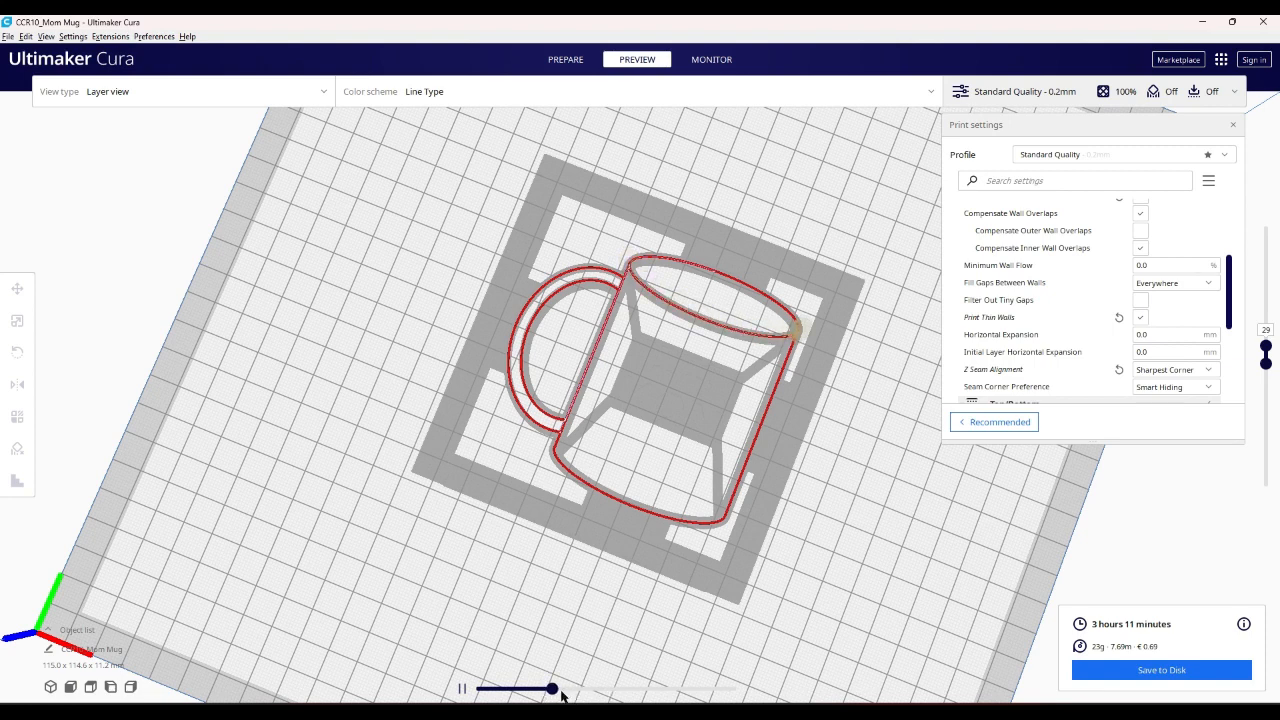
left_click_drag(551, 688, 744, 643)
right_click_drag(711, 631, 748, 467)
Restore the full layer range starting at layer 1 and inspect the complete cutter from above, close up and side-on
left_click_drag(1265, 345, 1265, 487)
right_click_drag(1265, 520, 723, 515)
scroll(723, 515, "up", 3)
right_click_drag(663, 437, 704, 623)
scroll(676, 480, "up", 3)
scroll(677, 481, "down", 5)
scroll(468, 388, "down", 3)
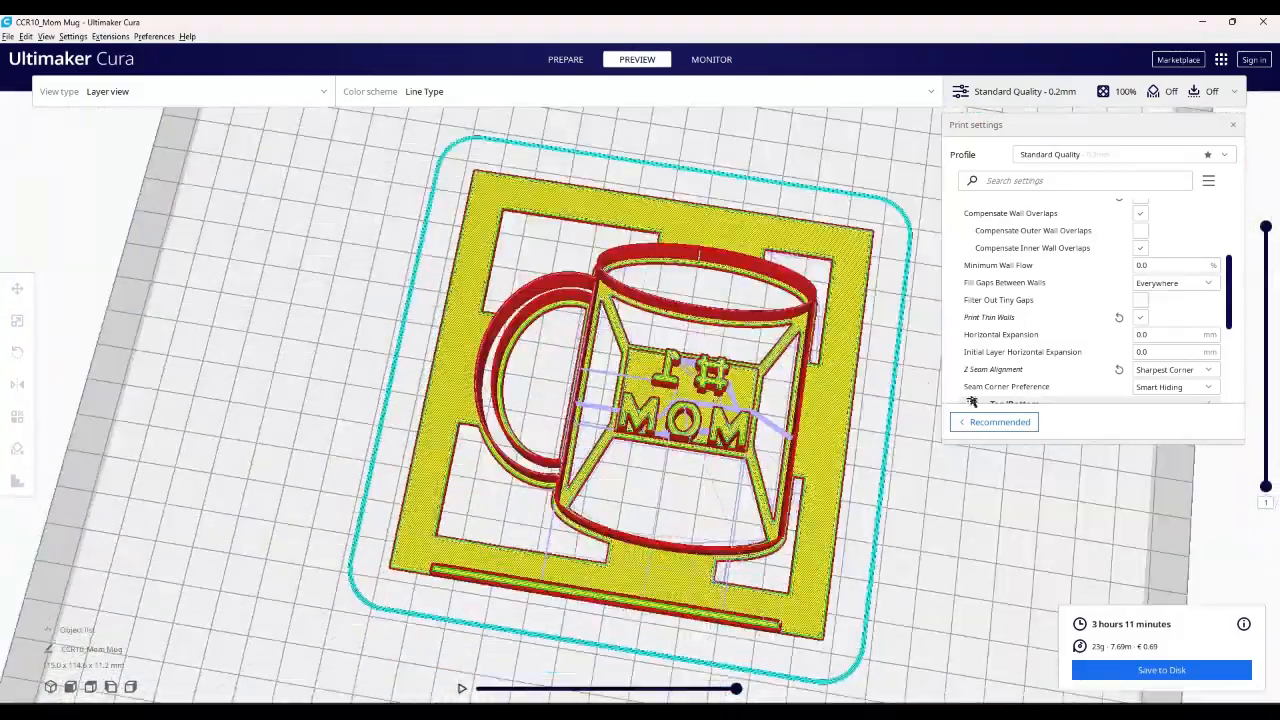
right_click_drag(921, 480, 783, 369)
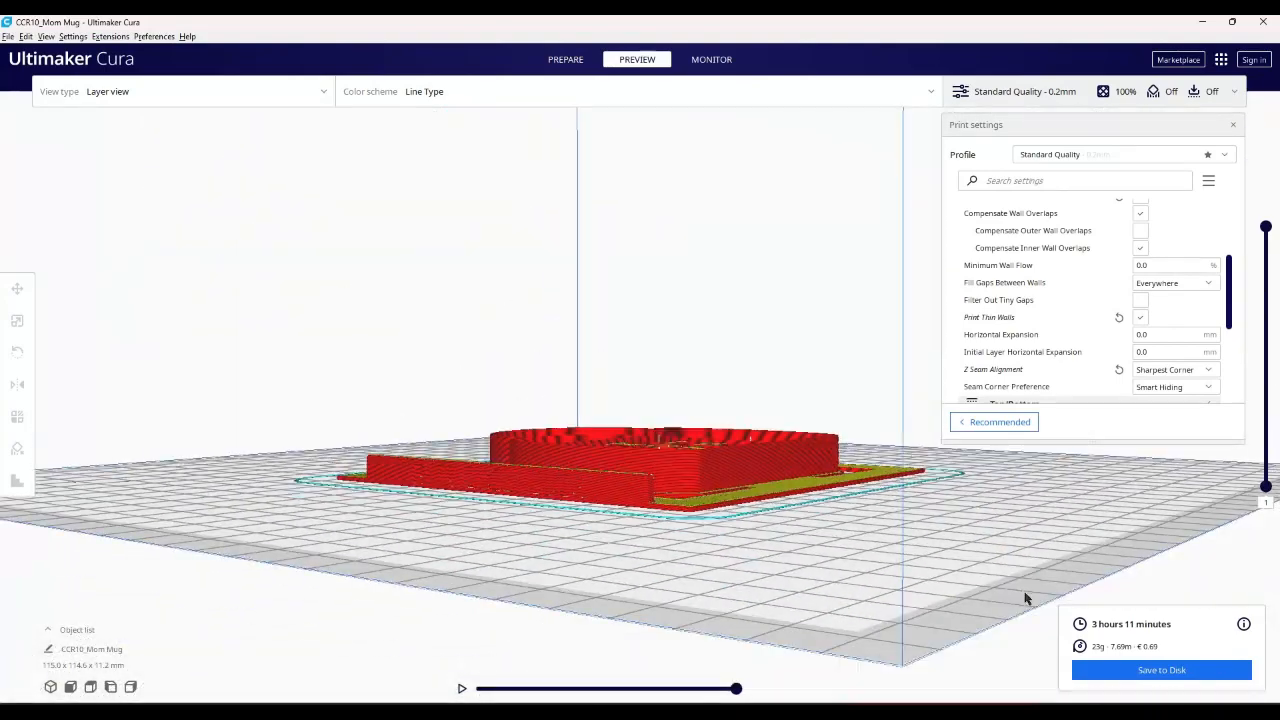
Set Z Seam Alignment to Shortest and Seam Corner Preference to None
left_click(1211, 371)
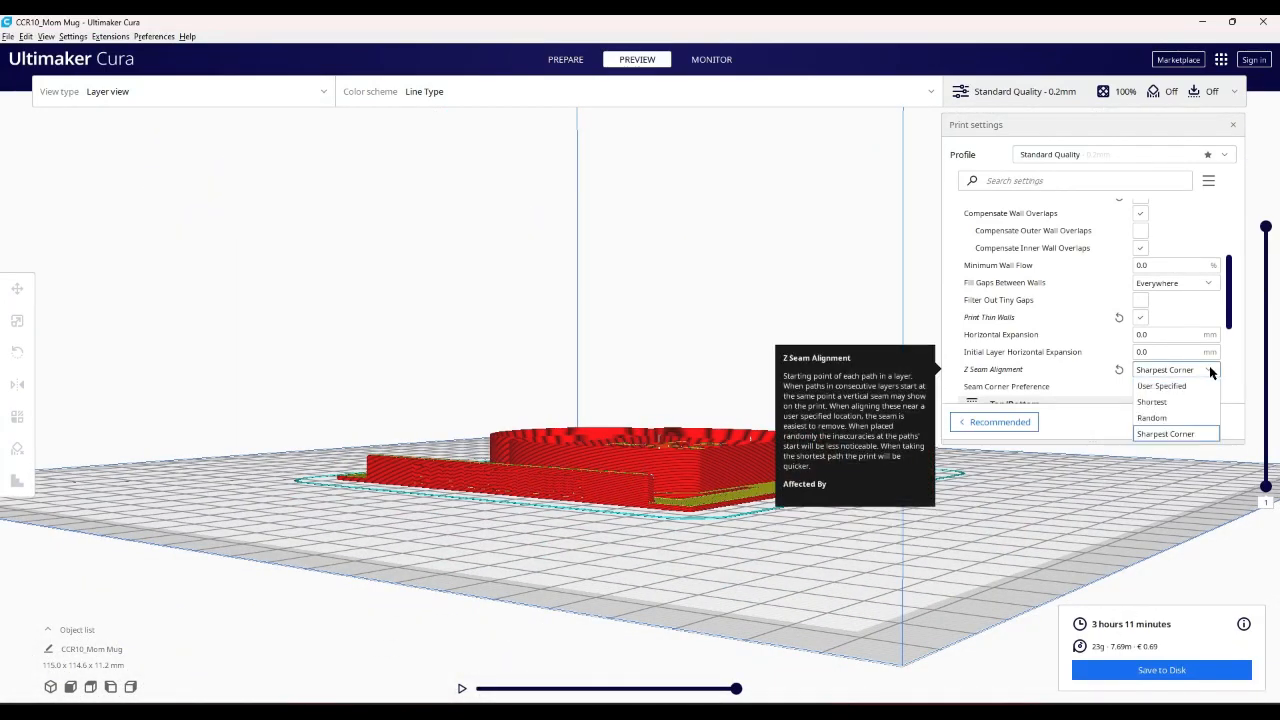
left_click(1211, 371)
left_click(1215, 387)
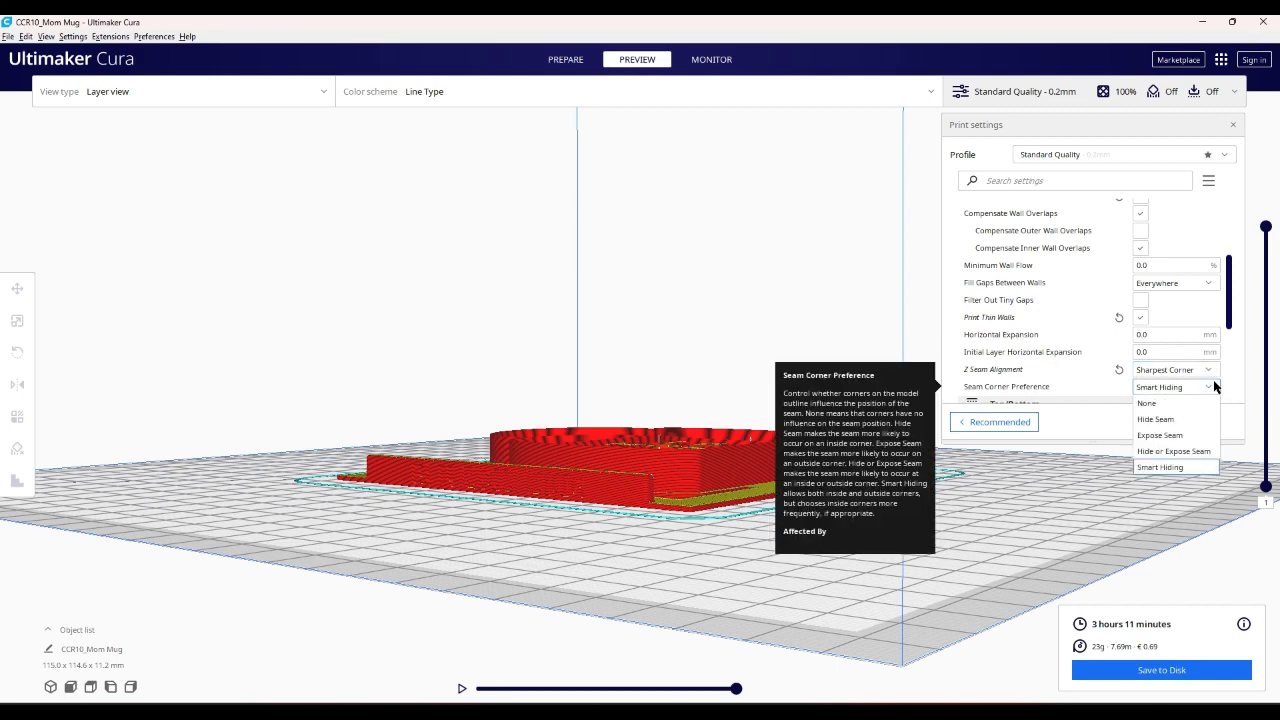
left_click(1211, 370)
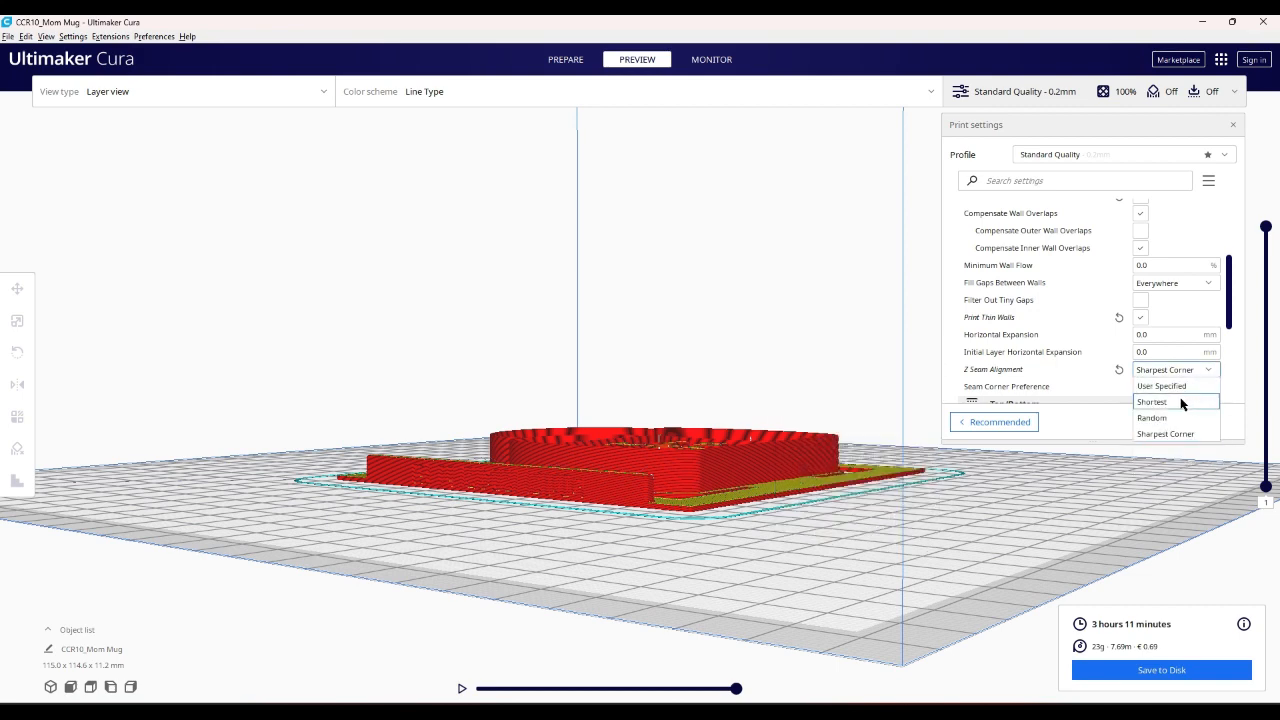
left_click(1153, 402)
left_click(1206, 389)
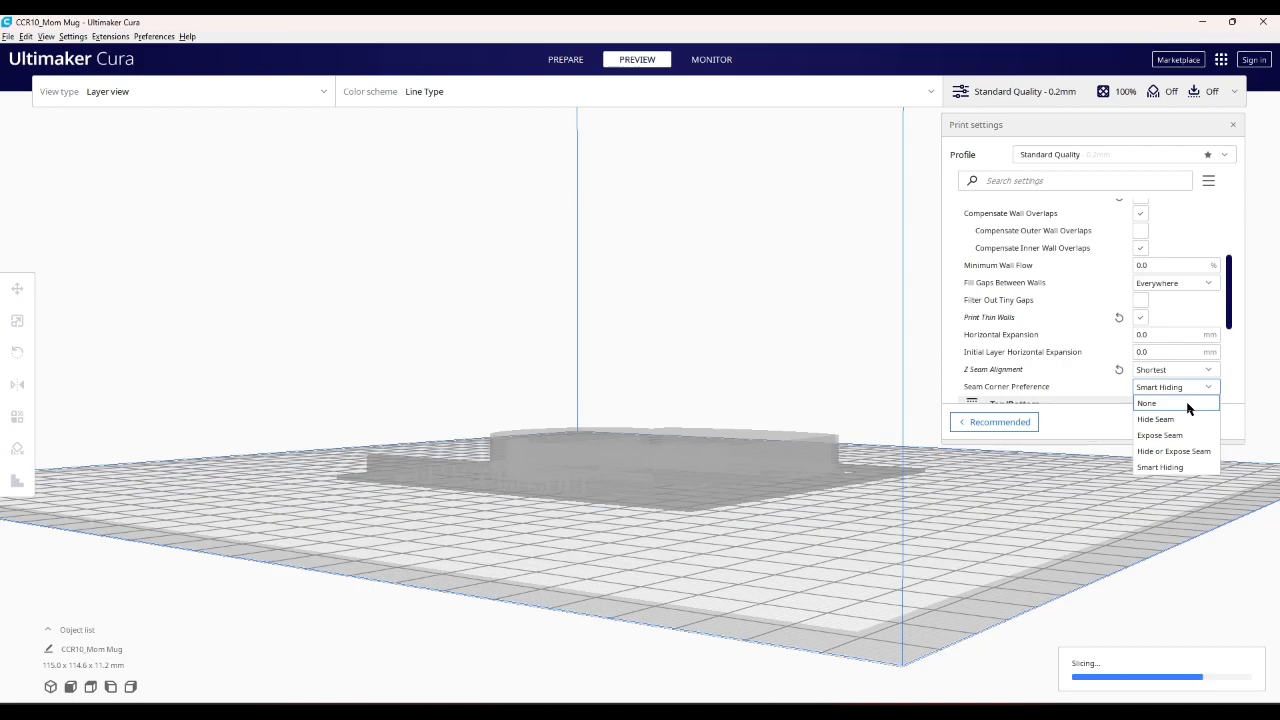
left_click(1188, 404)
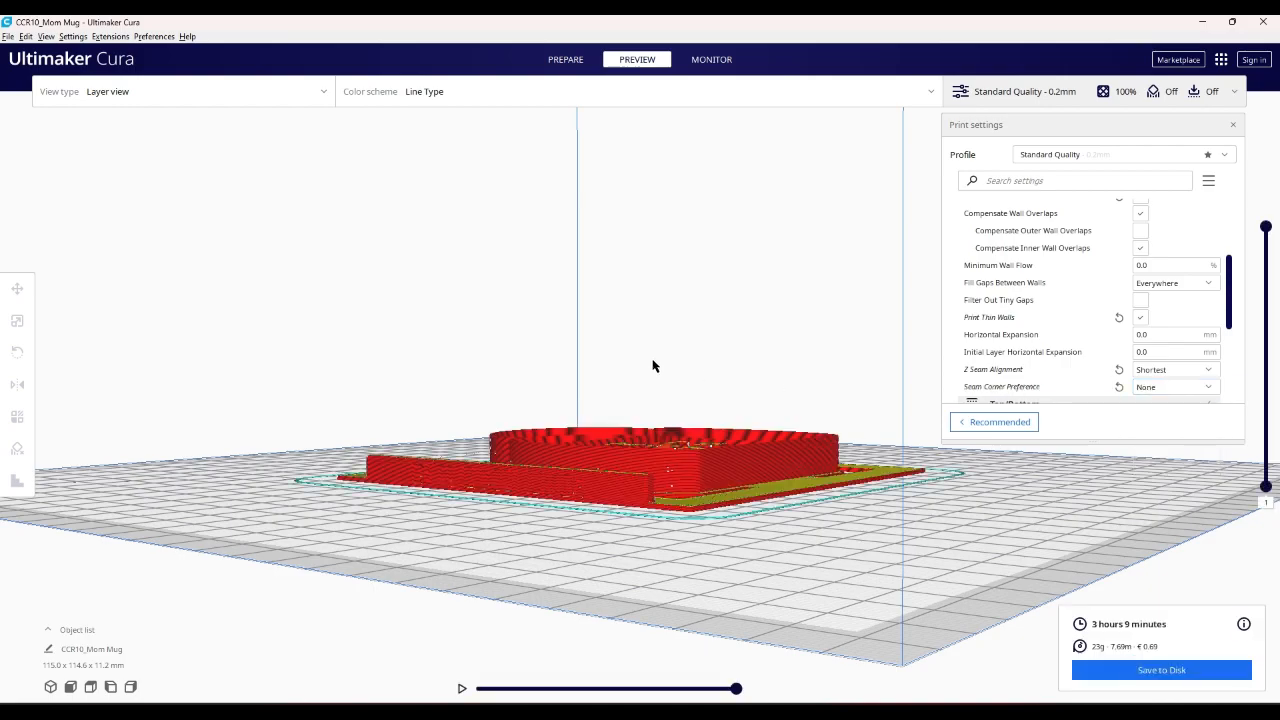
Zoom in on the re-sliced handle, walls and "#1 MOM" lettering to check the seam placement
right_click_drag(652, 366, 745, 368)
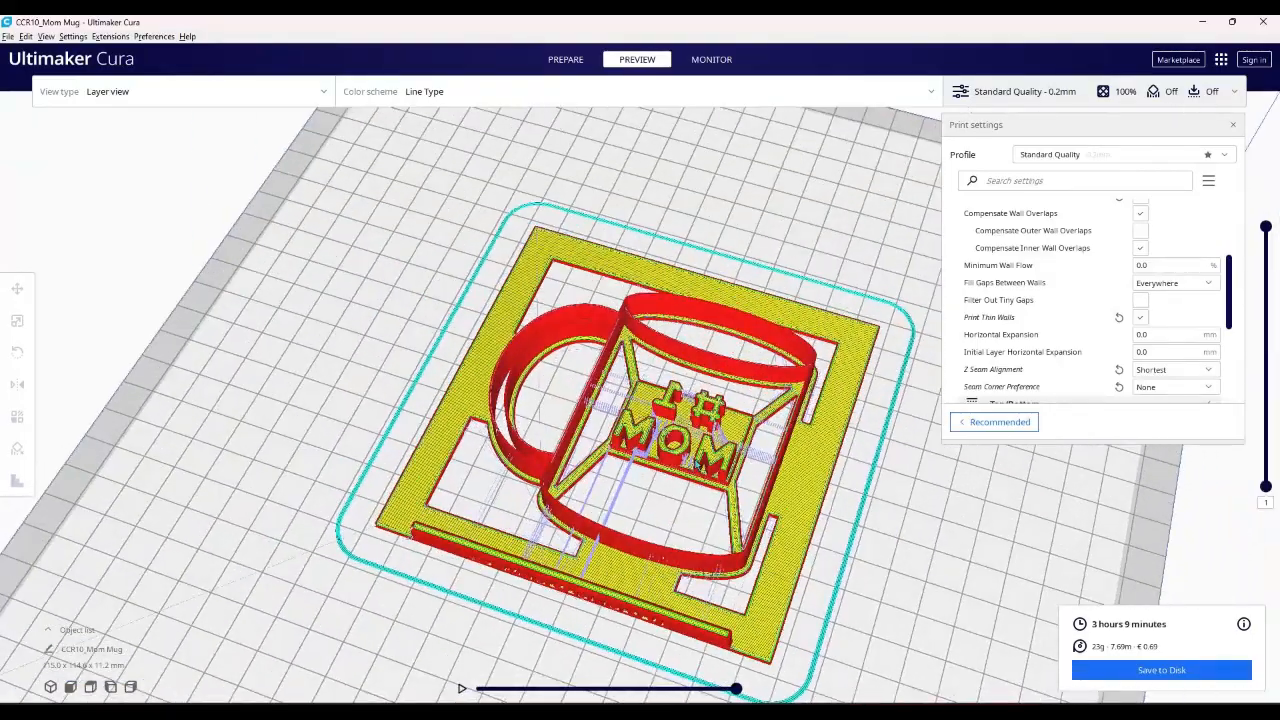
right_click_drag(692, 460, 728, 490)
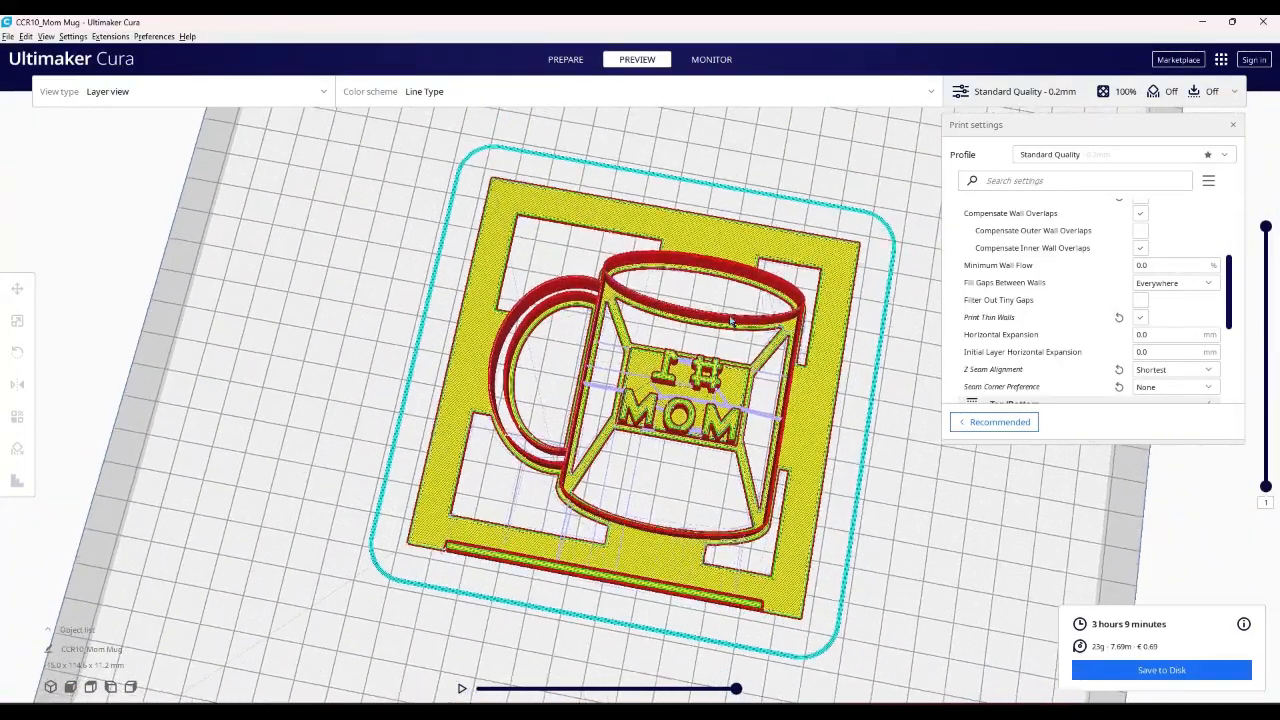
scroll(743, 400, "up", 5)
right_click_drag(743, 358, 720, 448)
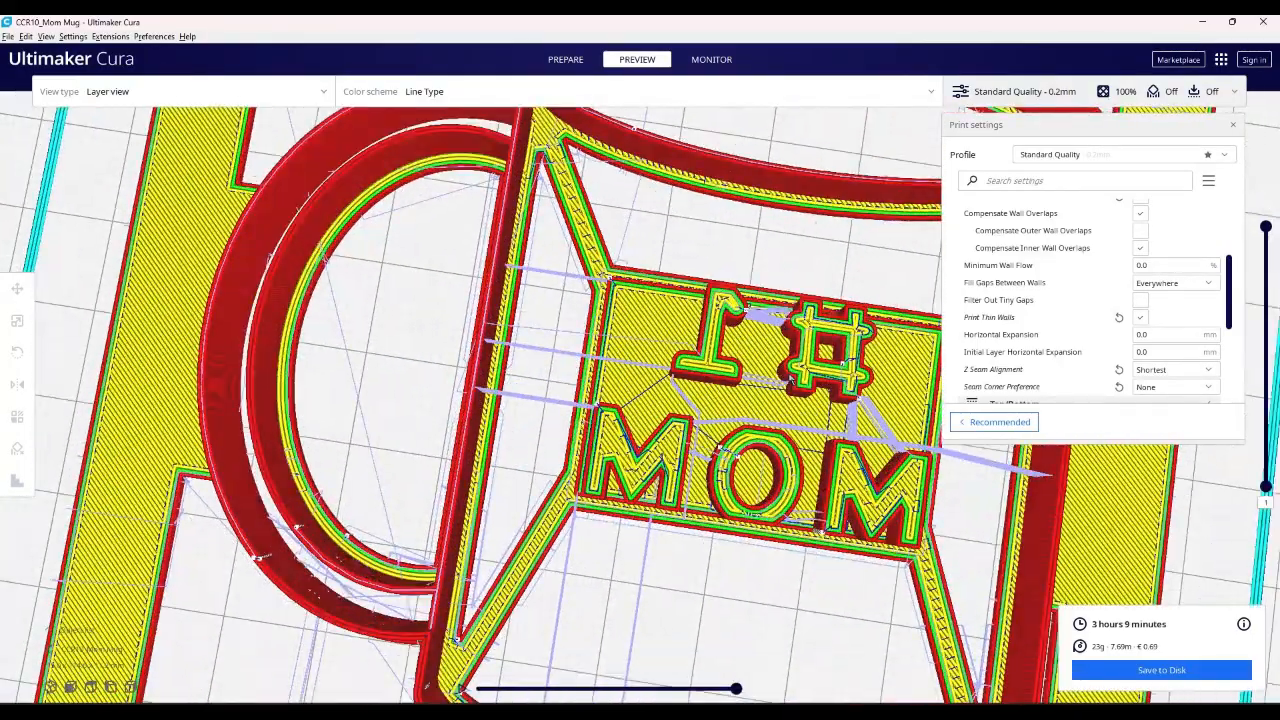
scroll(822, 352, "up", 2)
right_click_drag(822, 352, 604, 386)
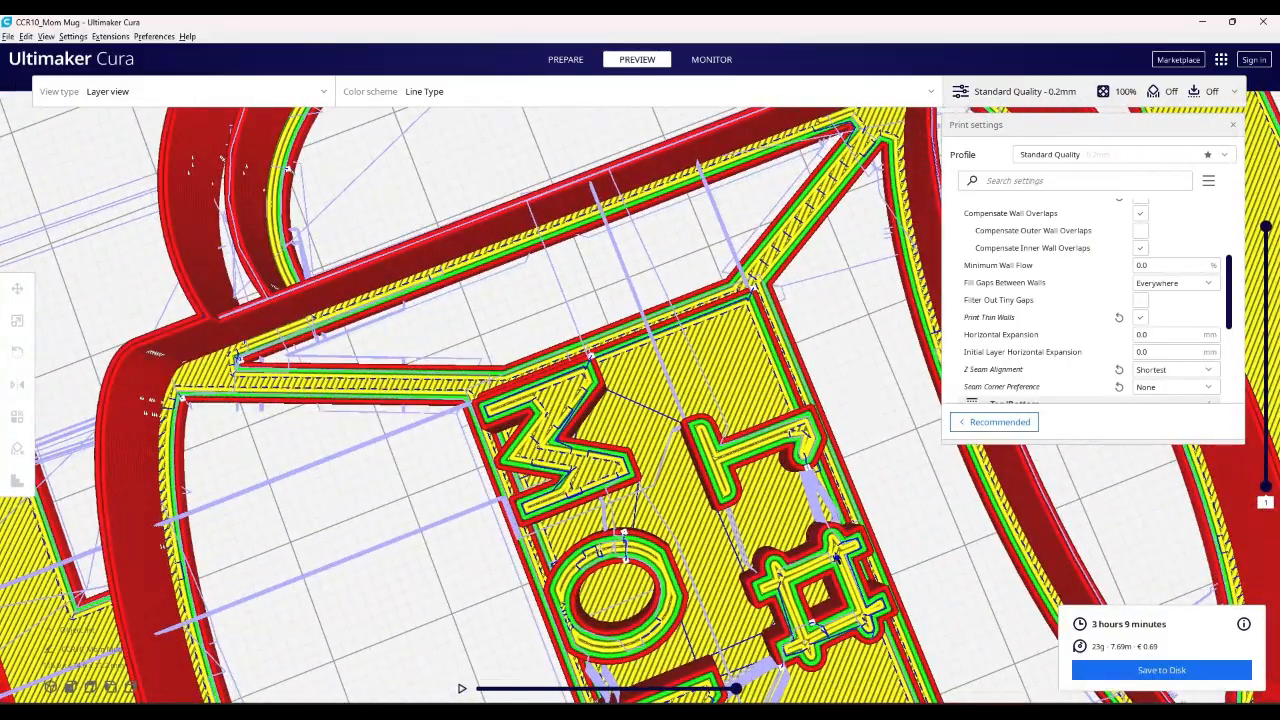
right_click_drag(836, 557, 877, 497)
right_click_drag(780, 633, 824, 690)
scroll(803, 660, "up", 1)
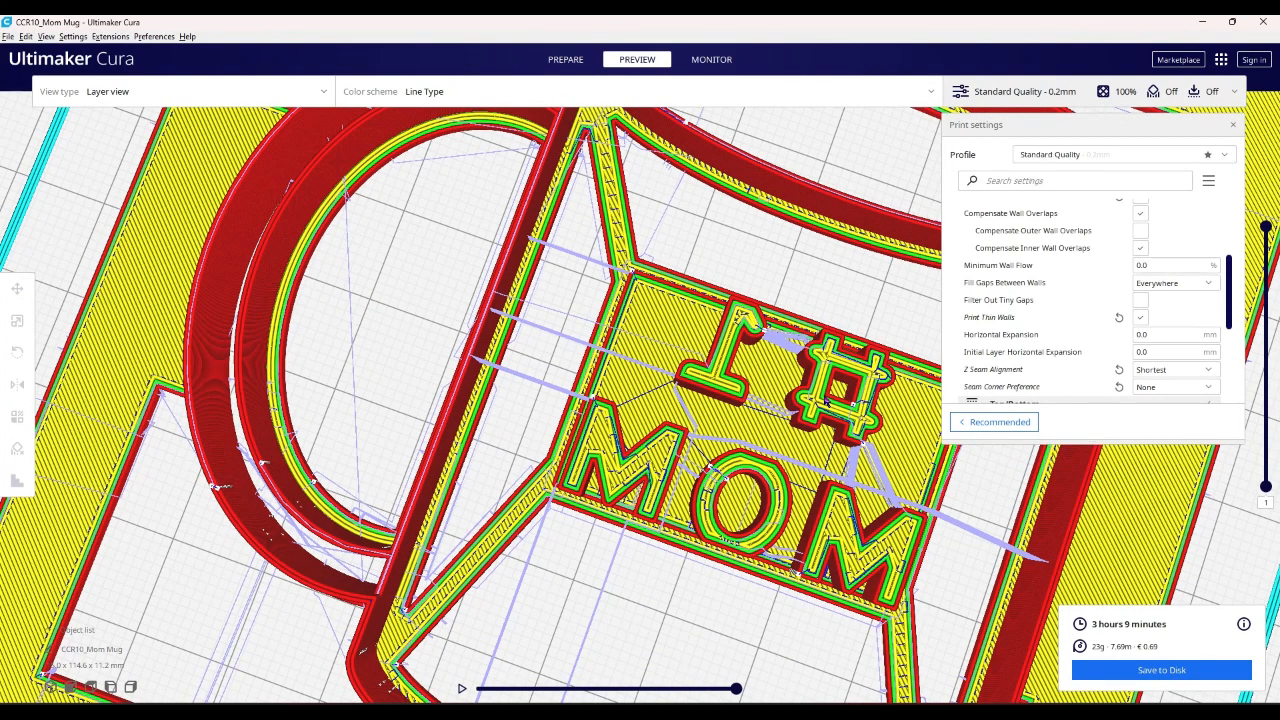
Compare the whole cutter's walls, lettering and base frame in overhead, close-up and oblique views
scroll(825, 403, "down", 5)
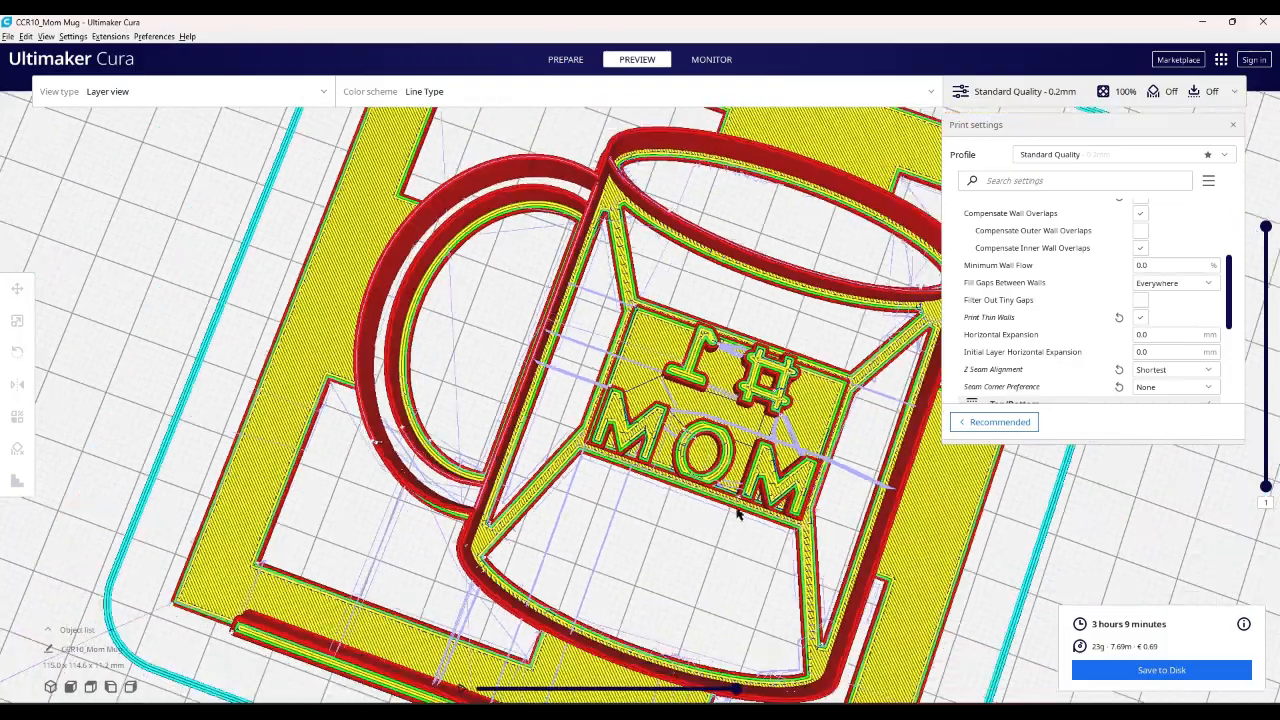
right_click_drag(825, 403, 760, 562)
scroll(641, 453, "down", 4)
scroll(718, 327, "up", 3)
scroll(718, 327, "up", 2)
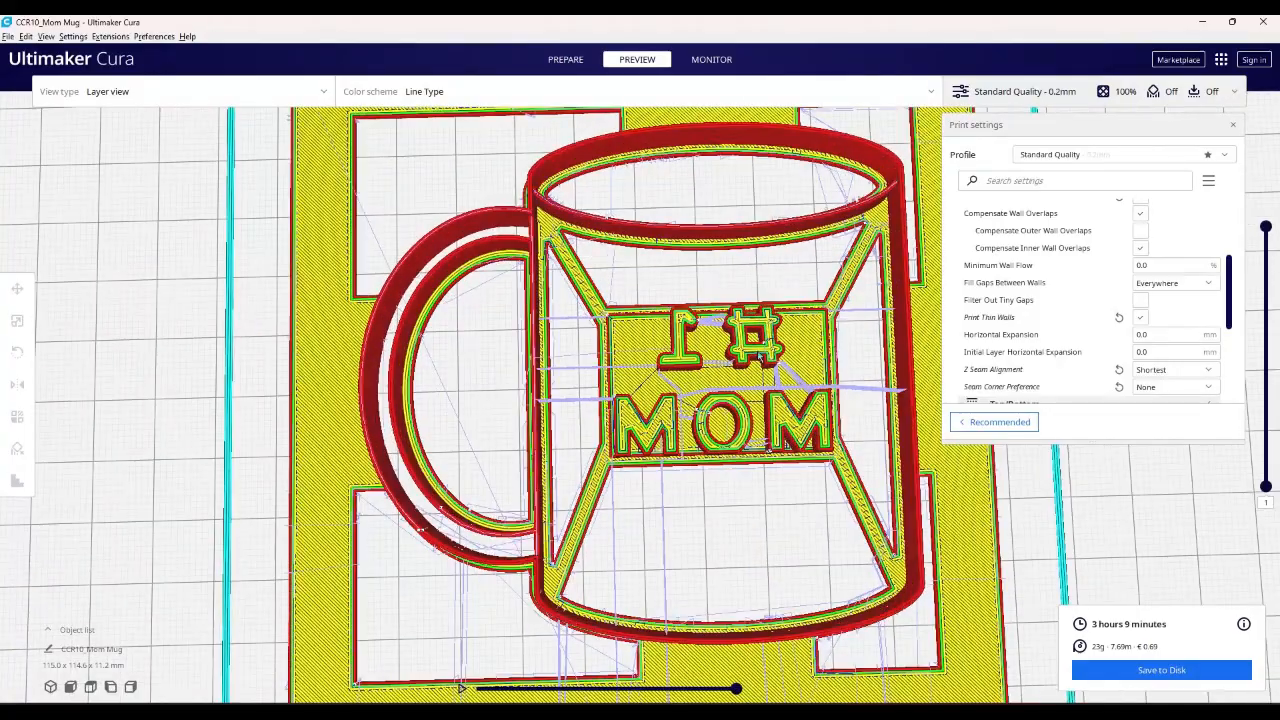
scroll(760, 356, "up", 2)
scroll(760, 356, "down", 5)
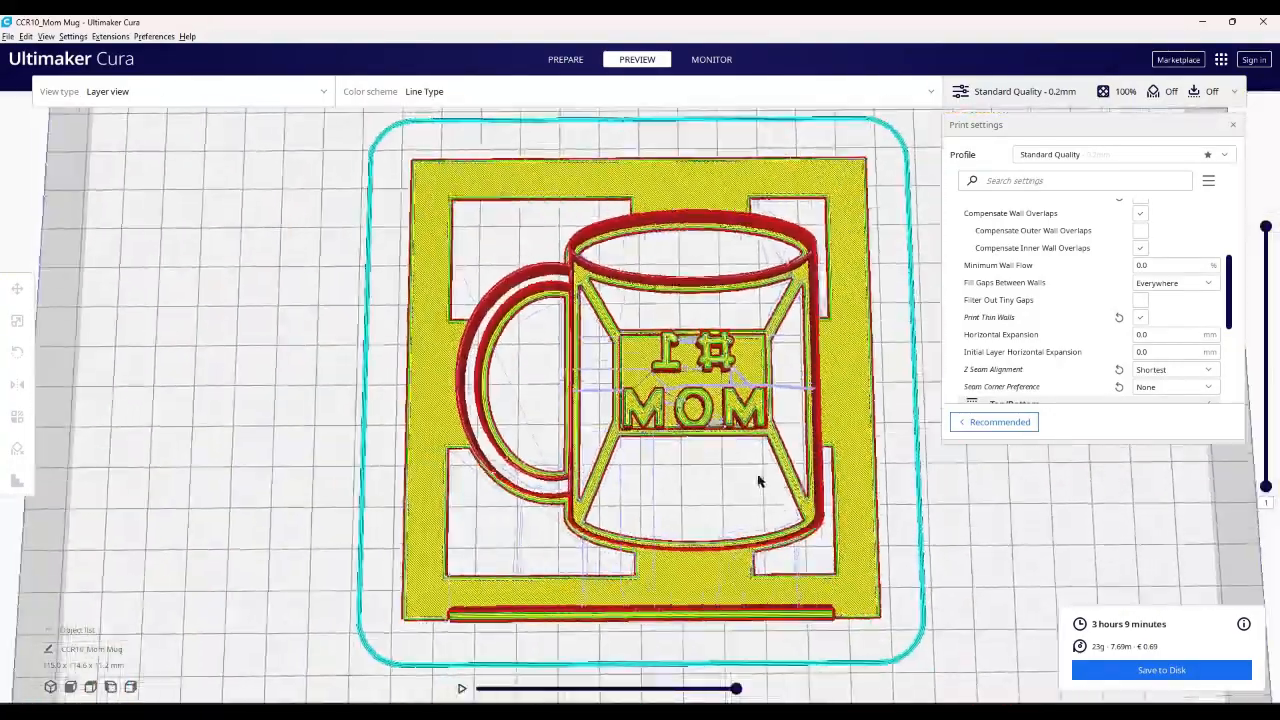
right_click_drag(757, 477, 728, 356)
scroll(728, 356, "up", 3)
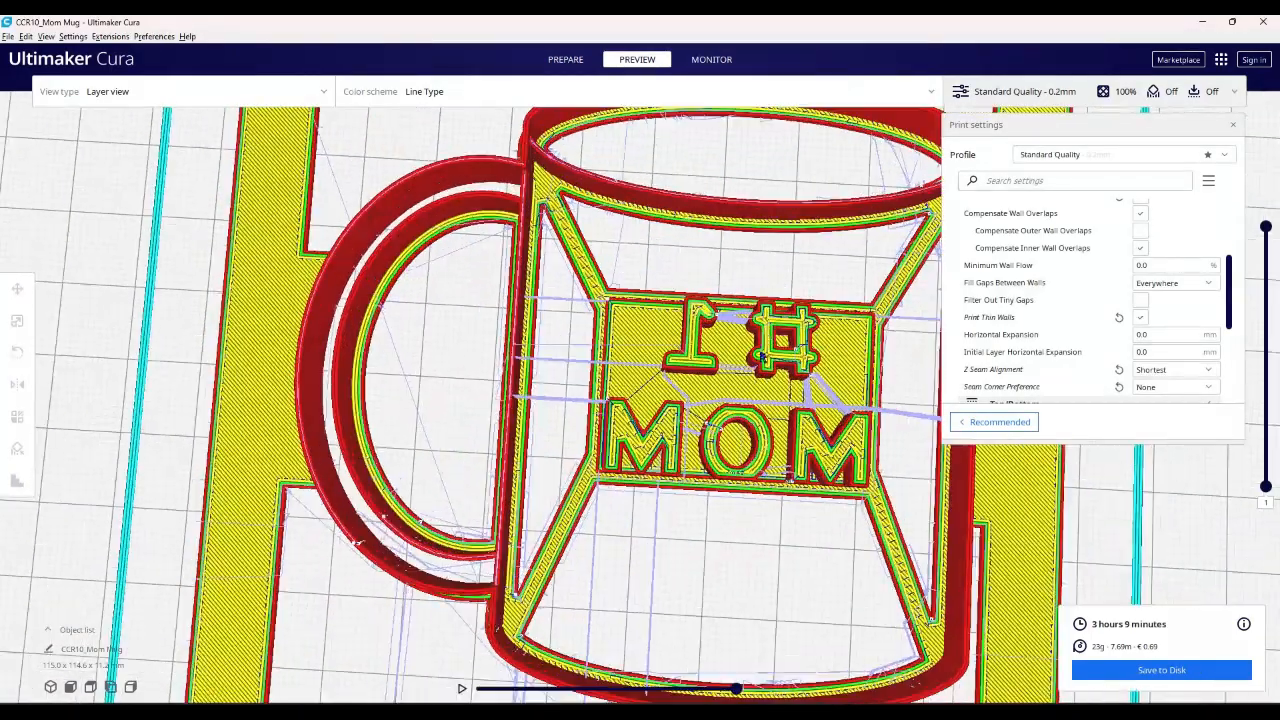
scroll(772, 444, "down", 6)
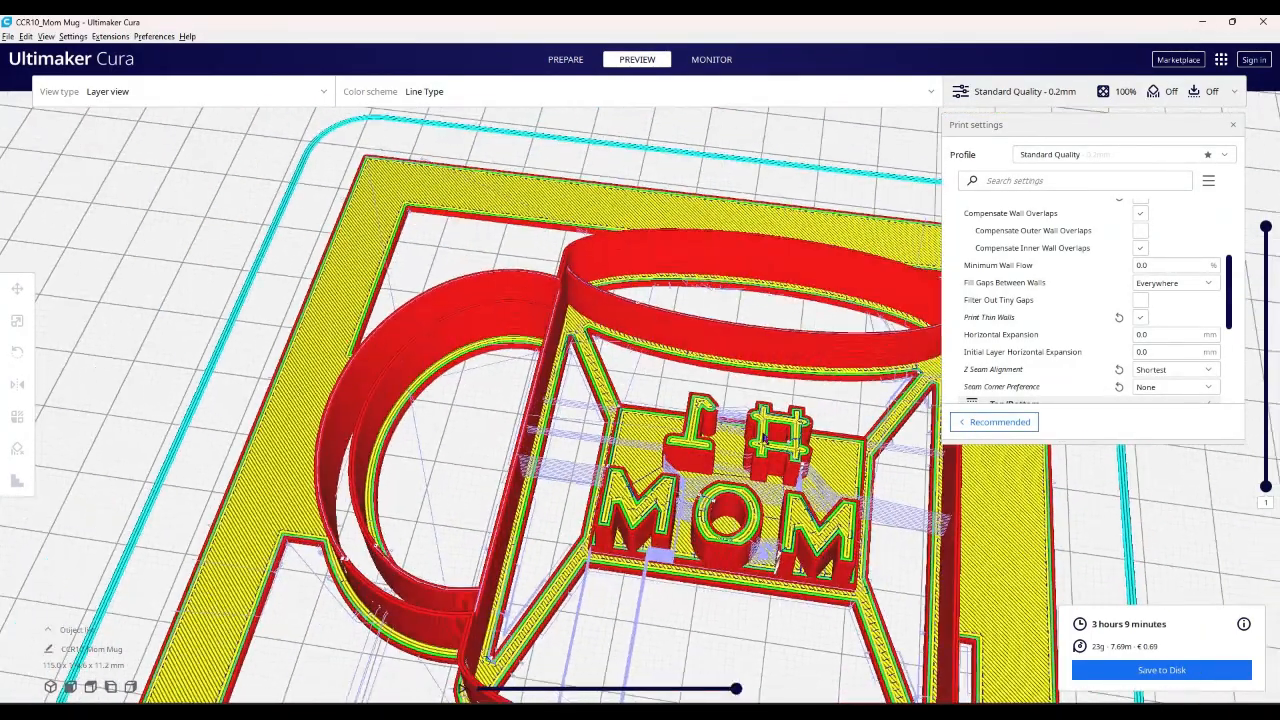
right_click_drag(772, 444, 705, 453)
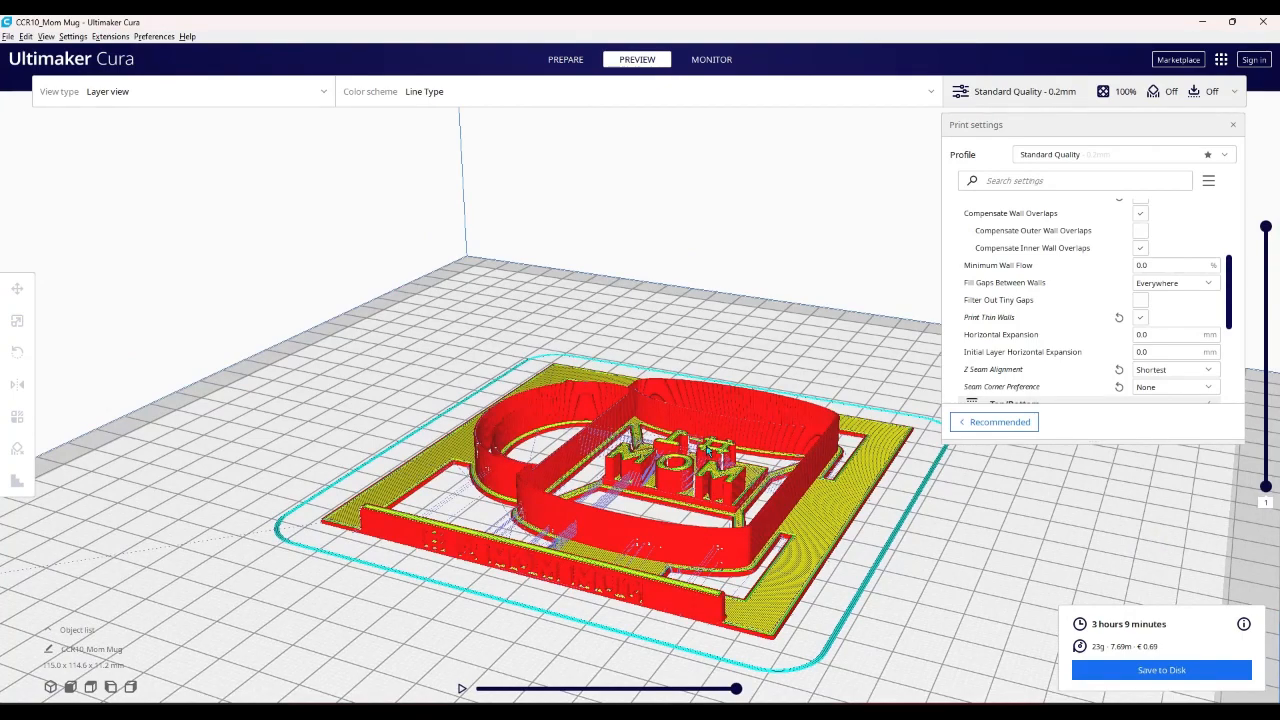